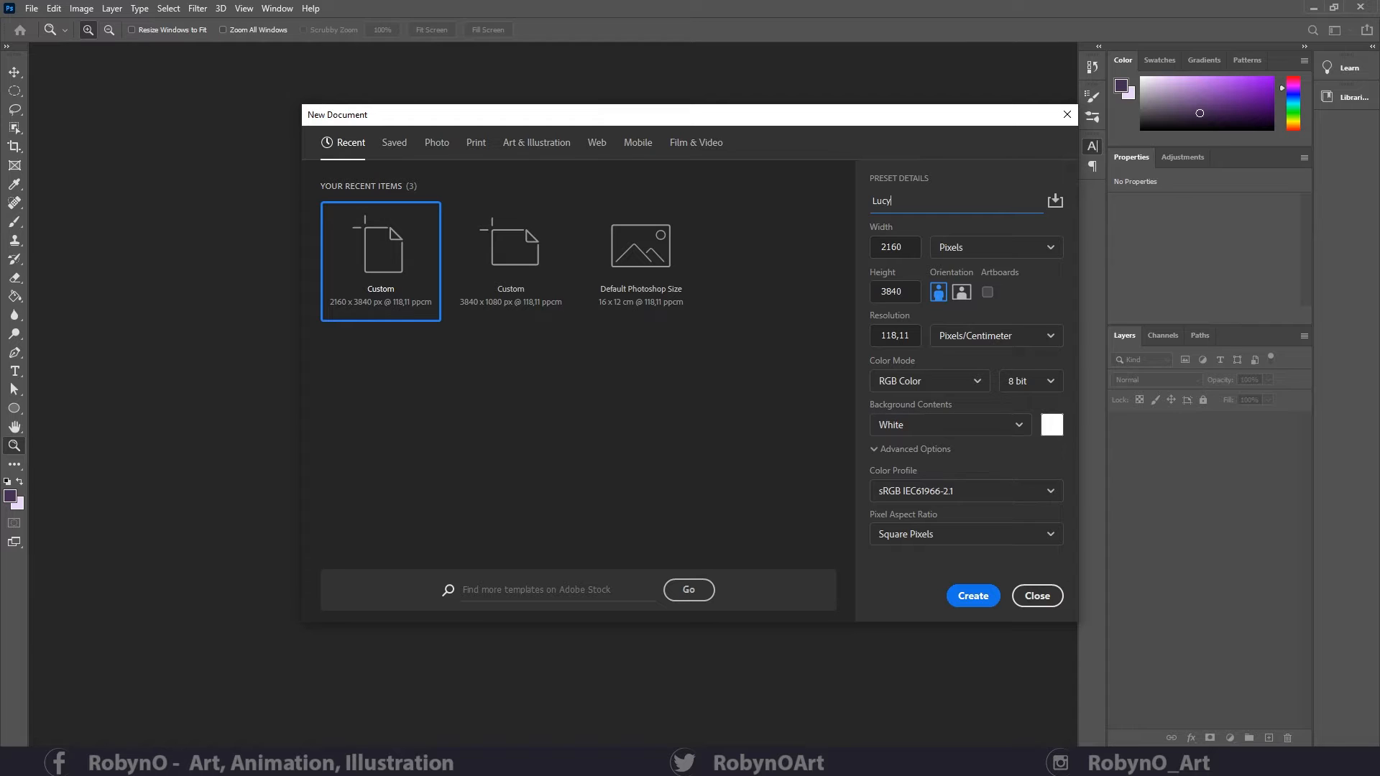
# - Create a portrait RGB document named Lucy, 2160 x 3840 px at 118.11 pixels/cm with a white background
pyautogui.click(964, 591)
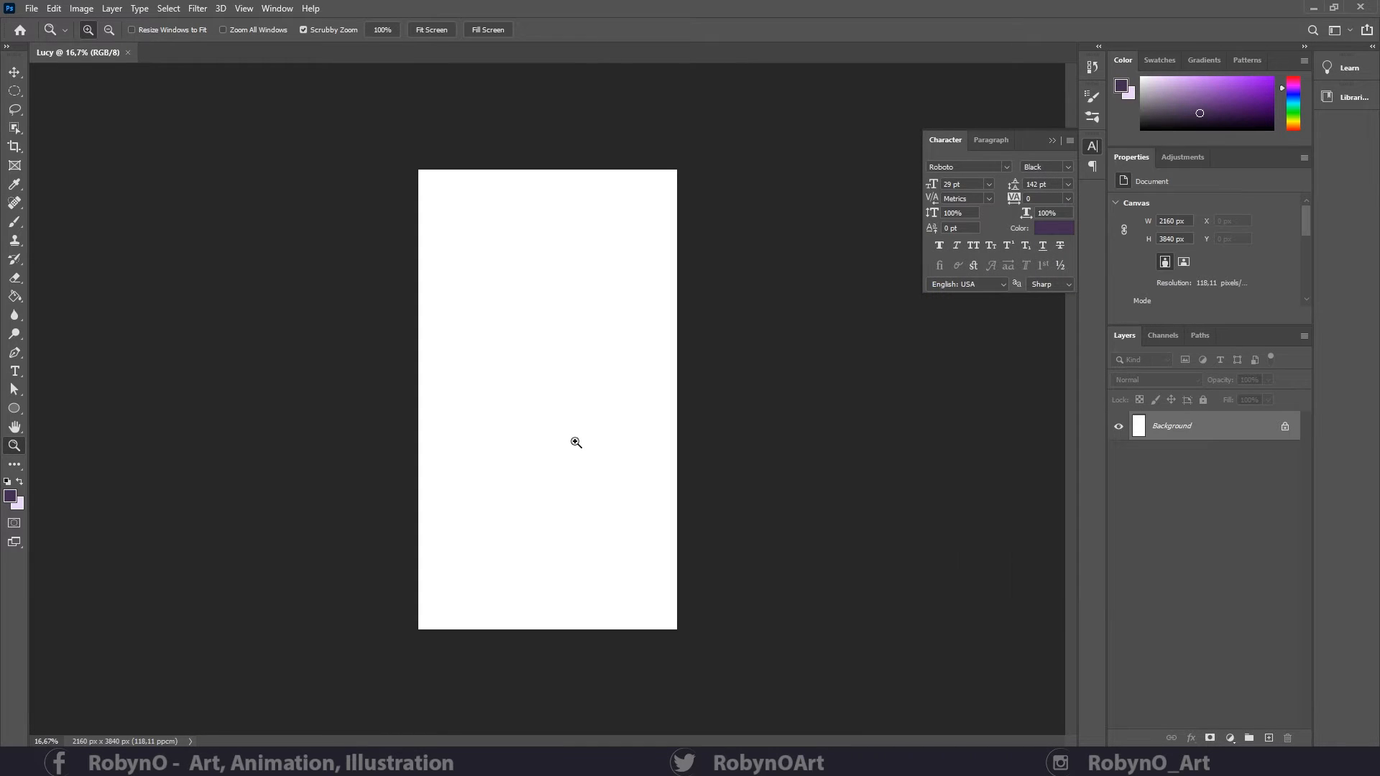
pyautogui.moveTo(576, 442); pyautogui.dragTo(604, 444)
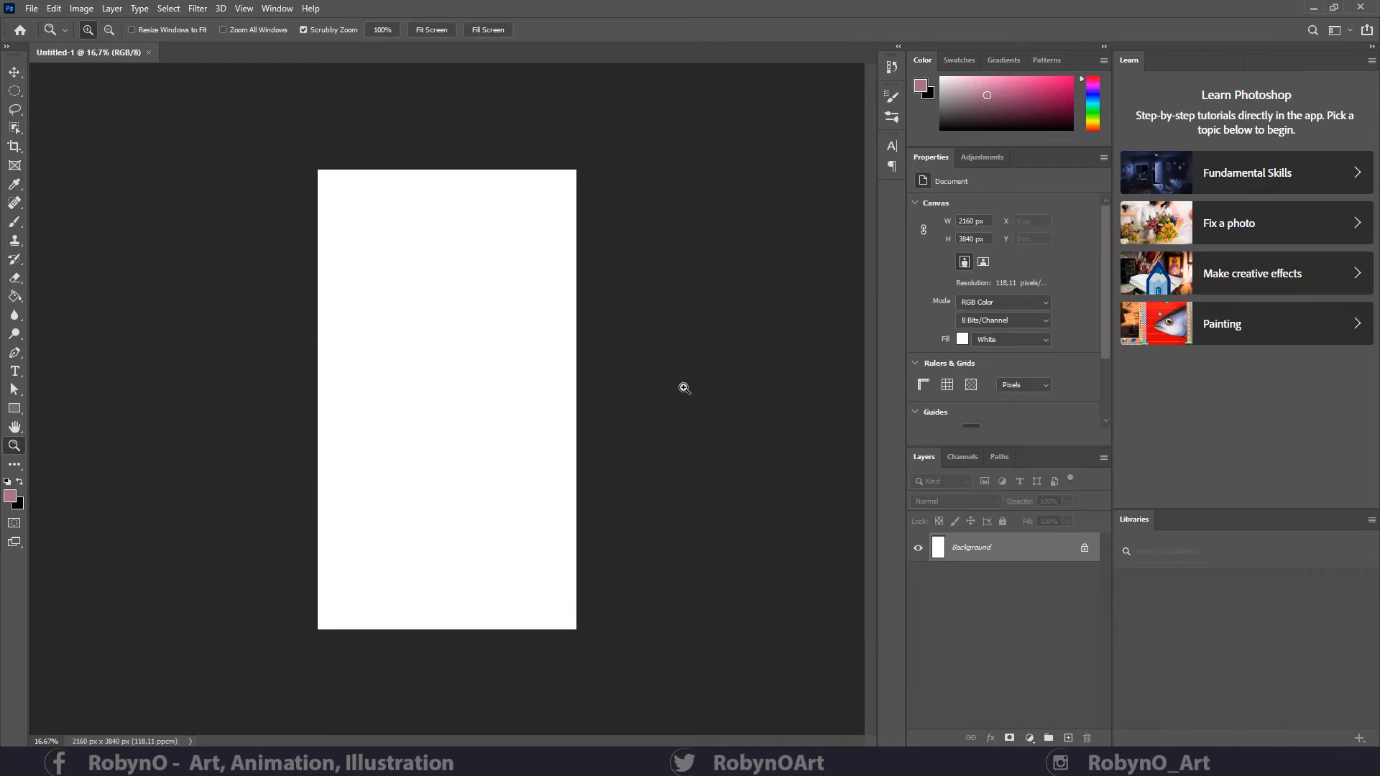
# - Convert the Background into a regular layer and add a new layer named head above it
pyautogui.doubleClick(1050, 550)
pyautogui.click(812, 225)
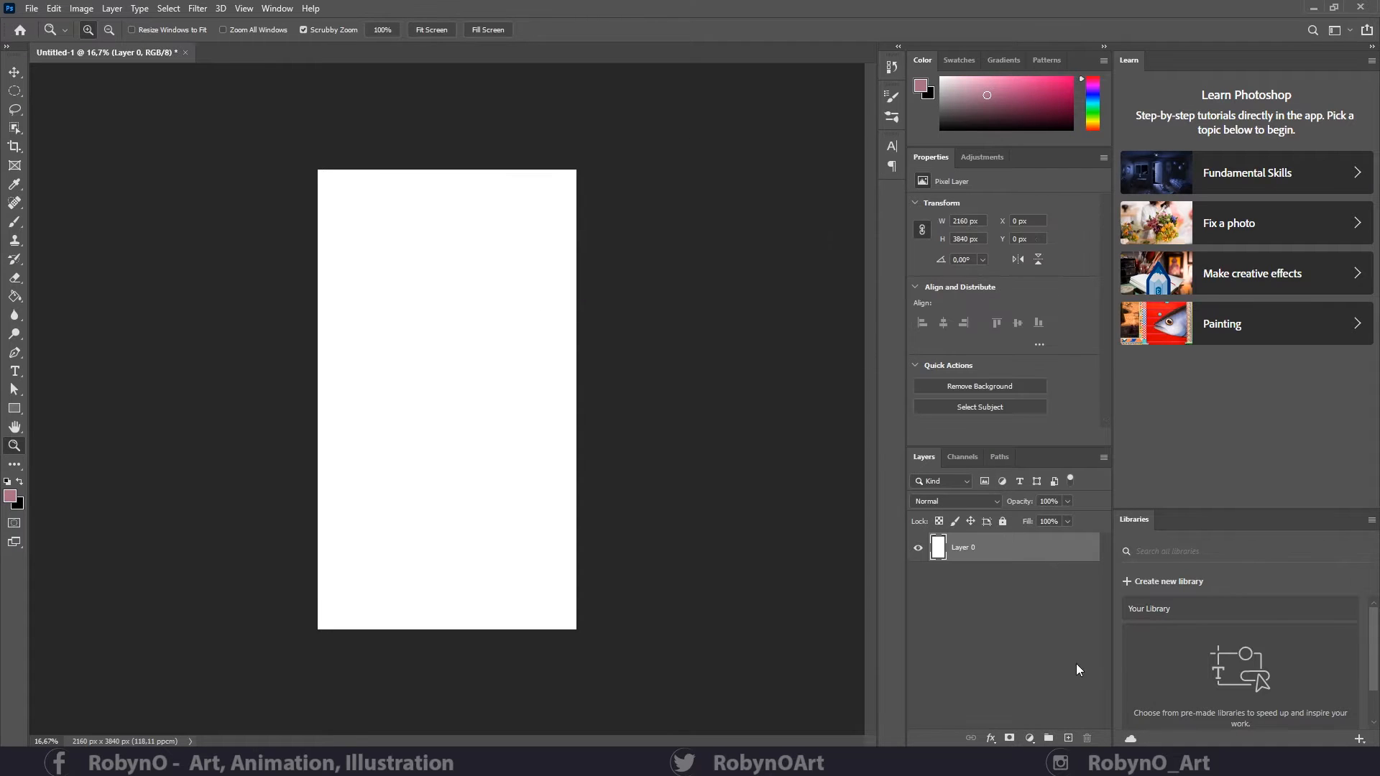
pyautogui.click(1069, 738)
pyautogui.moveTo(373, 373); pyautogui.dragTo(408, 364)
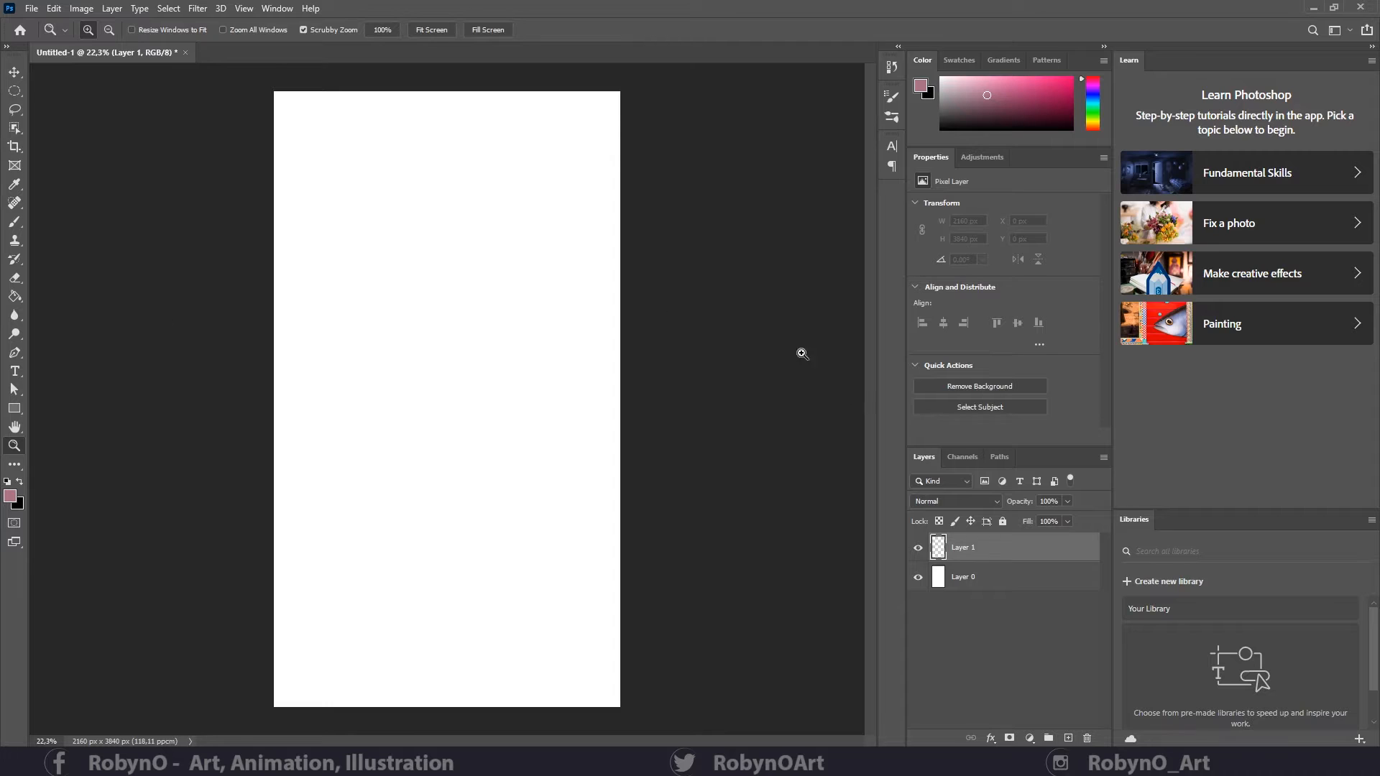
pyautogui.doubleClick(963, 548)
pyautogui.write('head')
pyautogui.press('Return')
# - Draw an ellipse shape about 650 x 637 px on the head layer in the upper part of the canvas
pyautogui.click(14, 409)
pyautogui.rightClick(14, 408)
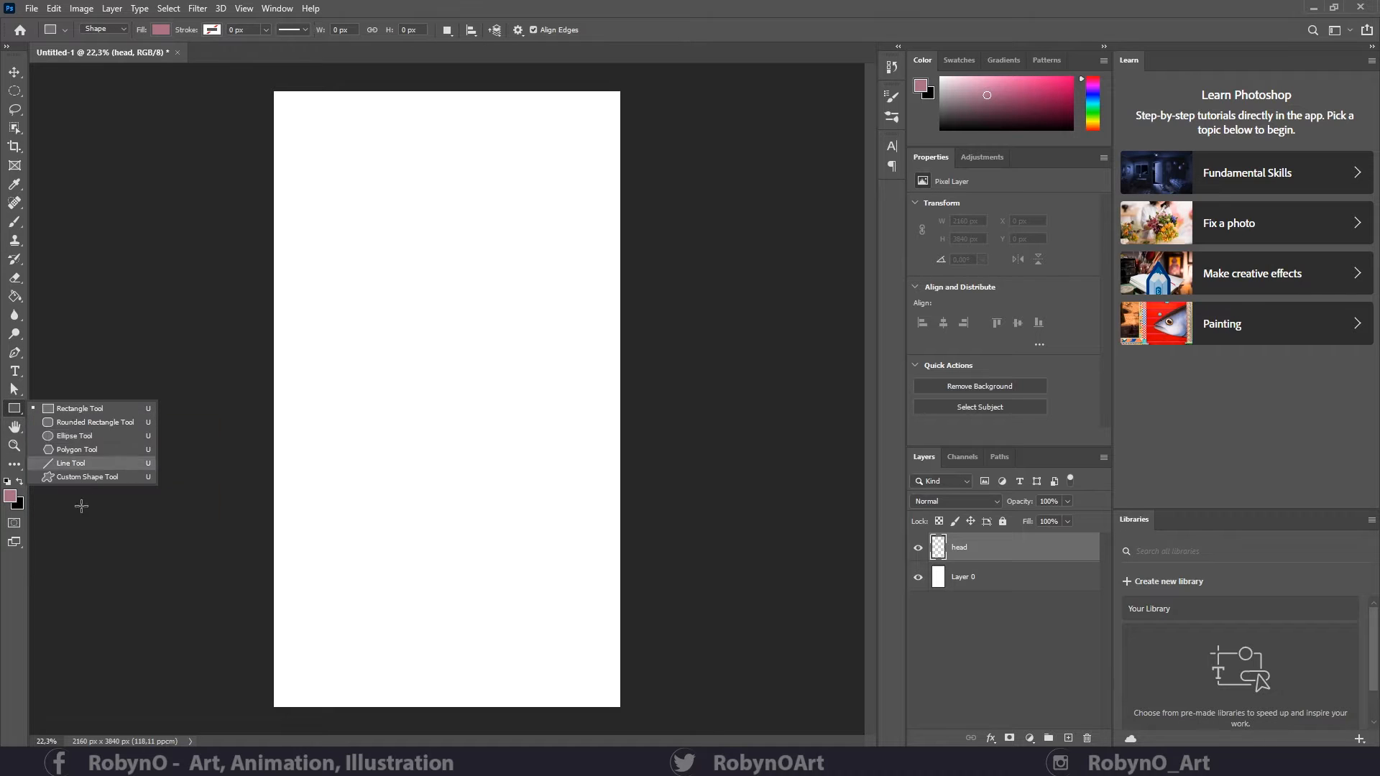
pyautogui.click(72, 437)
pyautogui.moveTo(382, 169); pyautogui.dragTo(486, 270)
# - Shorten both direction handles of the head ellipse's bottom anchor point to shape a narrower chin
pyautogui.press('z')
pyautogui.moveTo(426, 182); pyautogui.dragTo(517, 261)
pyautogui.press('p')
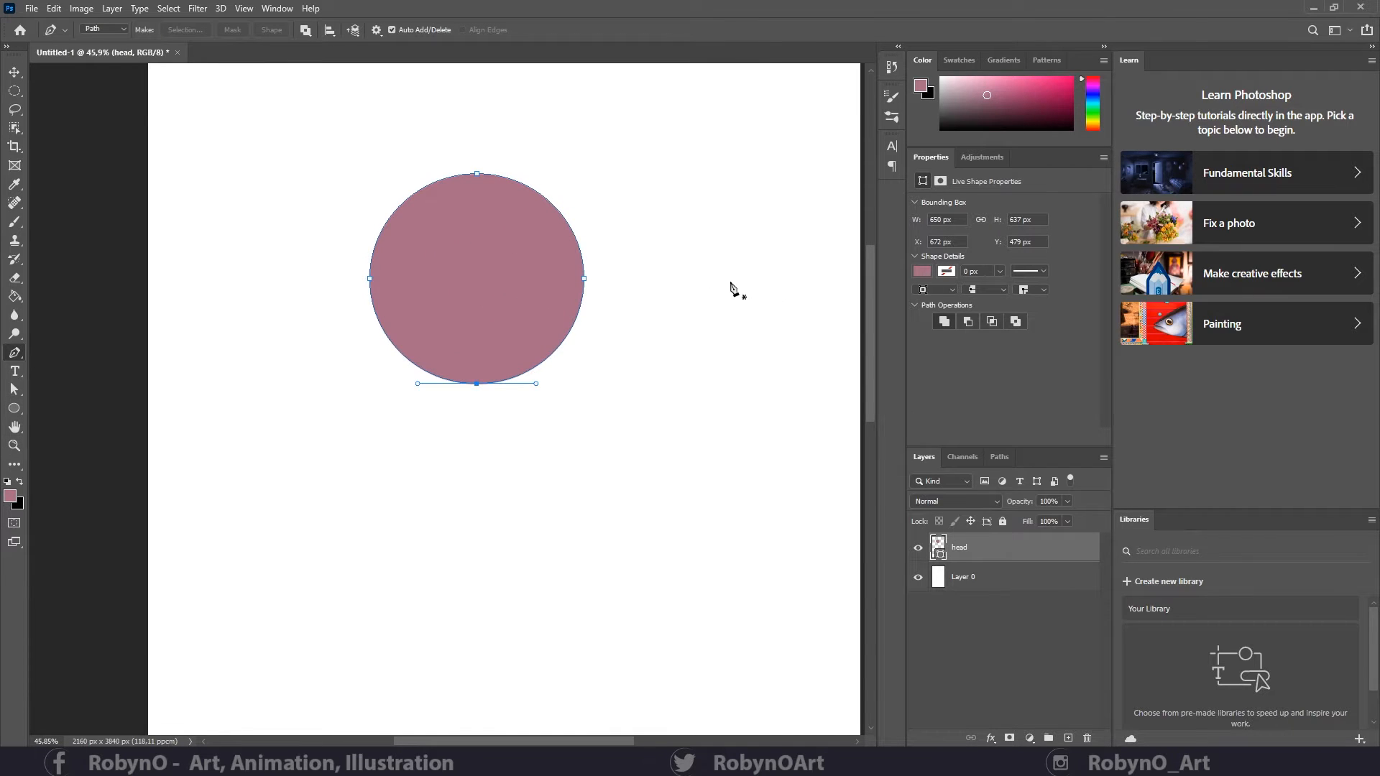
pyautogui.click(14, 389)
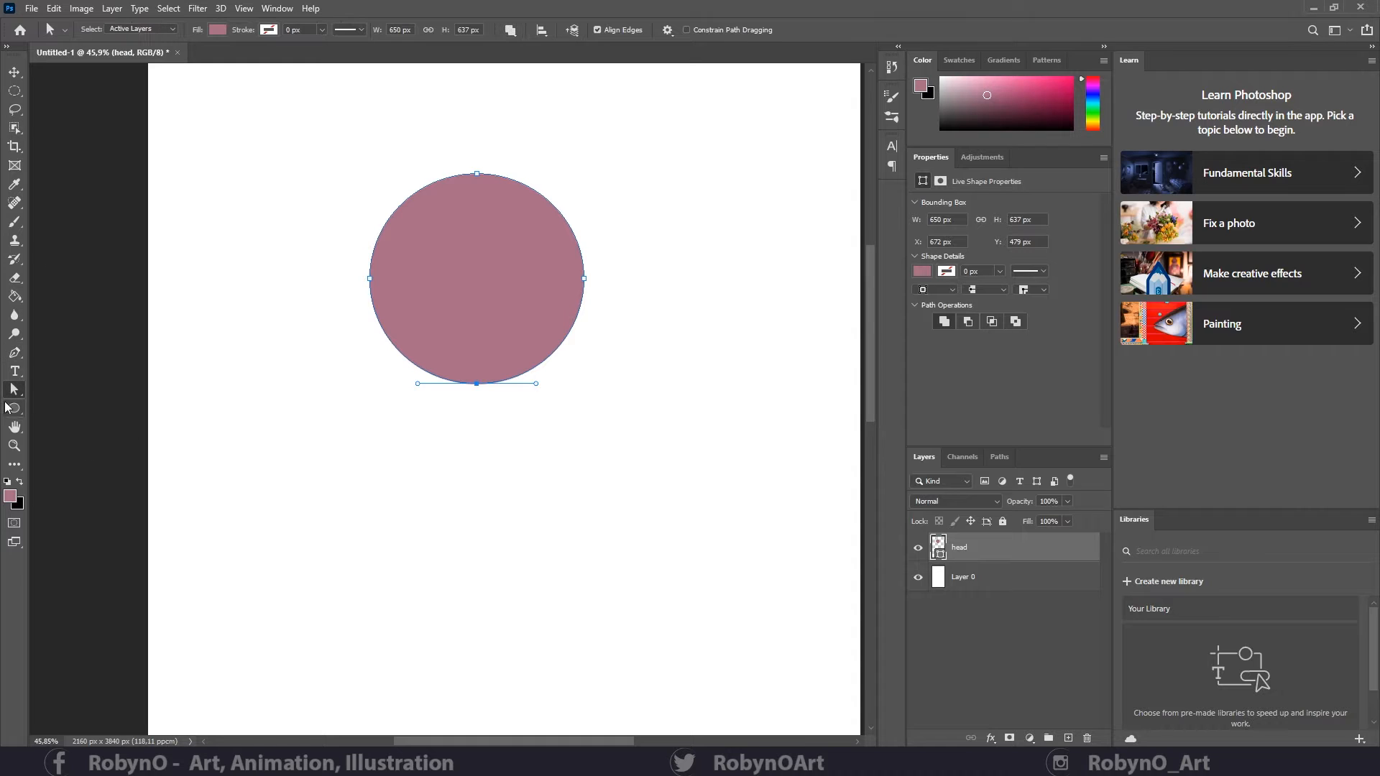
pyautogui.click(477, 385)
pyautogui.moveTo(415, 385); pyautogui.dragTo(520, 384)
pyautogui.click(637, 282)
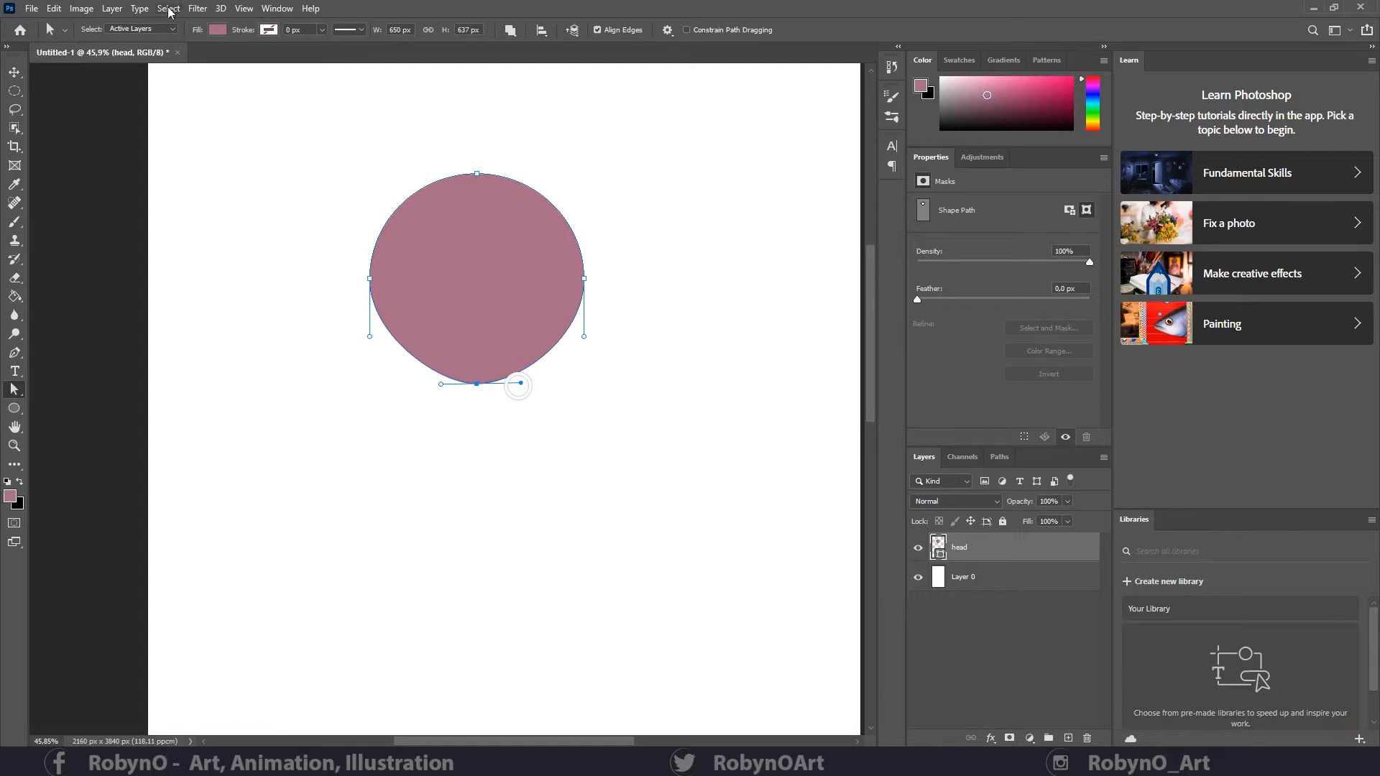
# - Fill the head shape with the pale lilac from the recently used colors
pyautogui.click(217, 29)
pyautogui.click(126, 106)
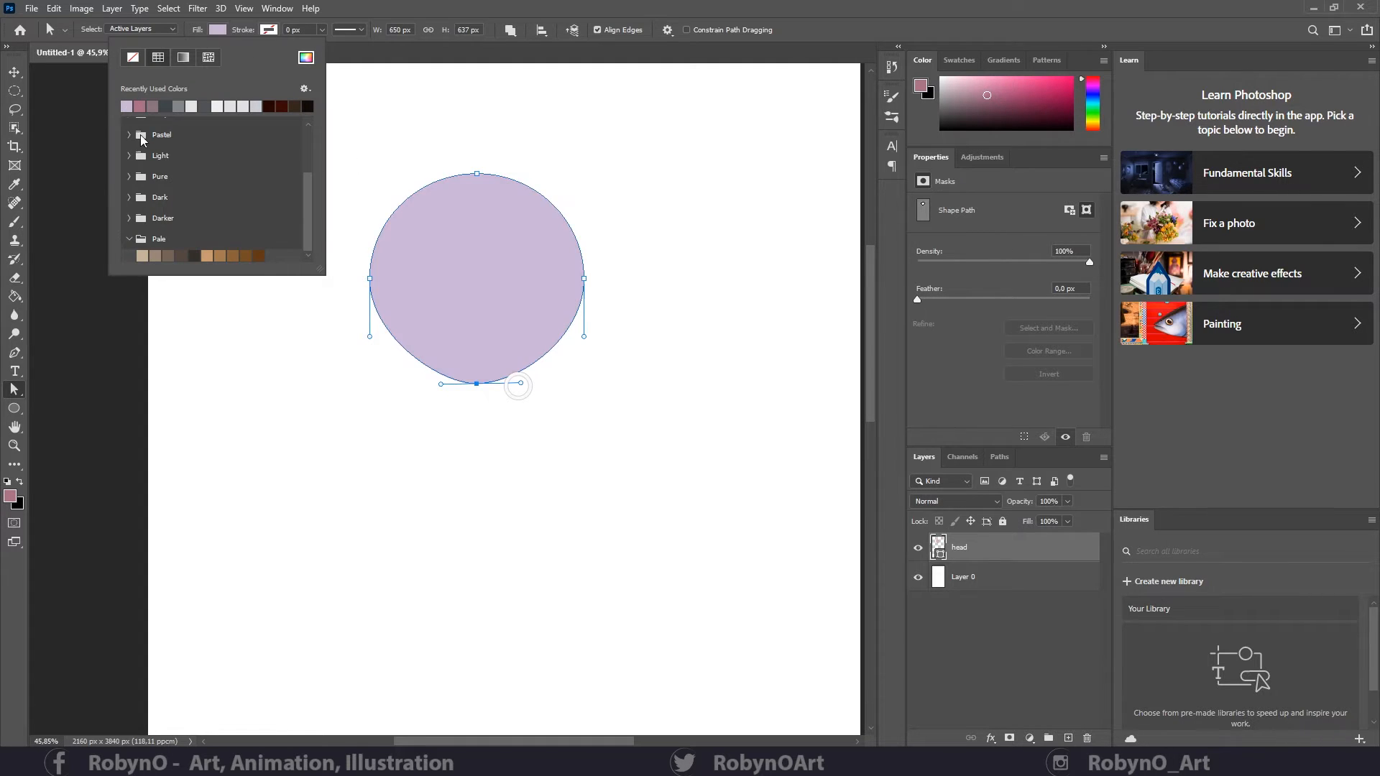
pyautogui.click(400, 9)
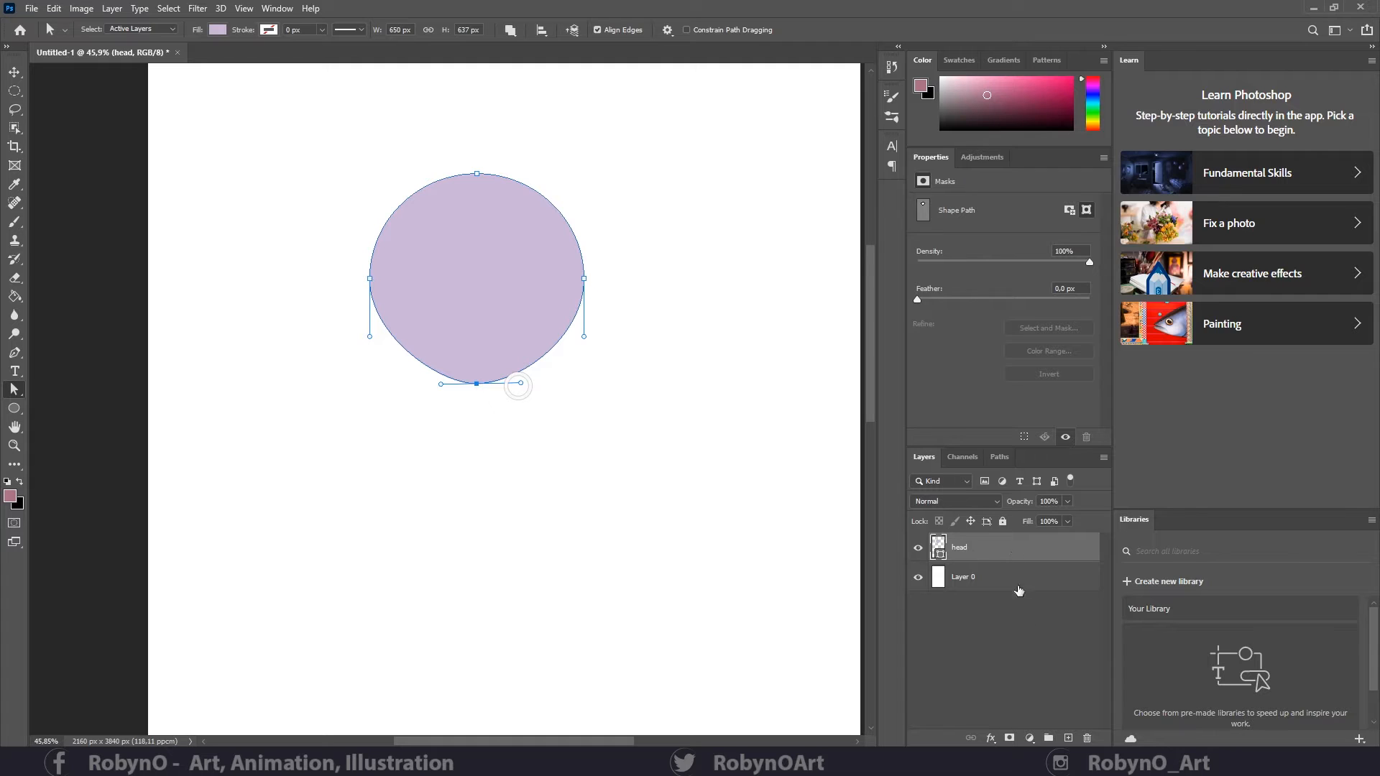
# - Add a new layer above the head layer and name it neck
pyautogui.click(1069, 738)
pyautogui.doubleClick(966, 550)
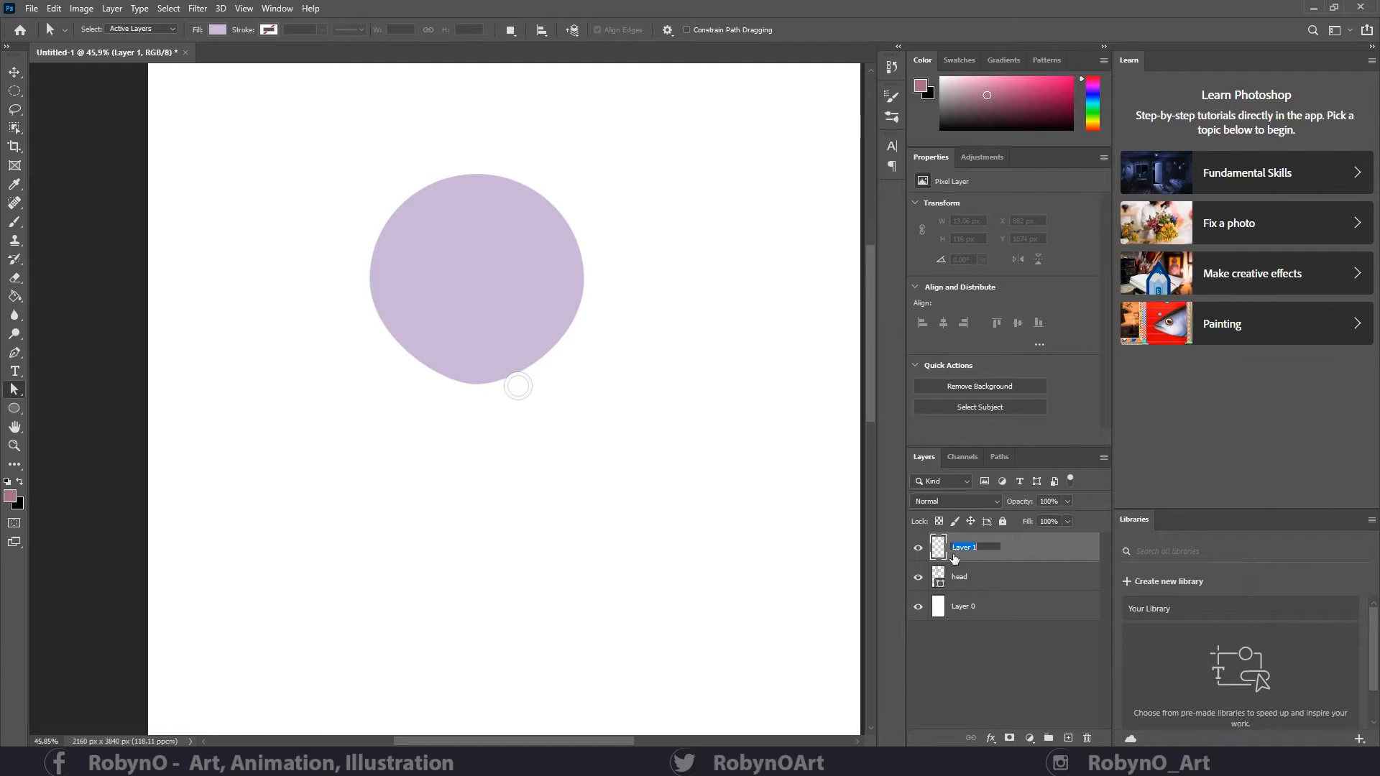
pyautogui.write('neck')
pyautogui.press('Return')
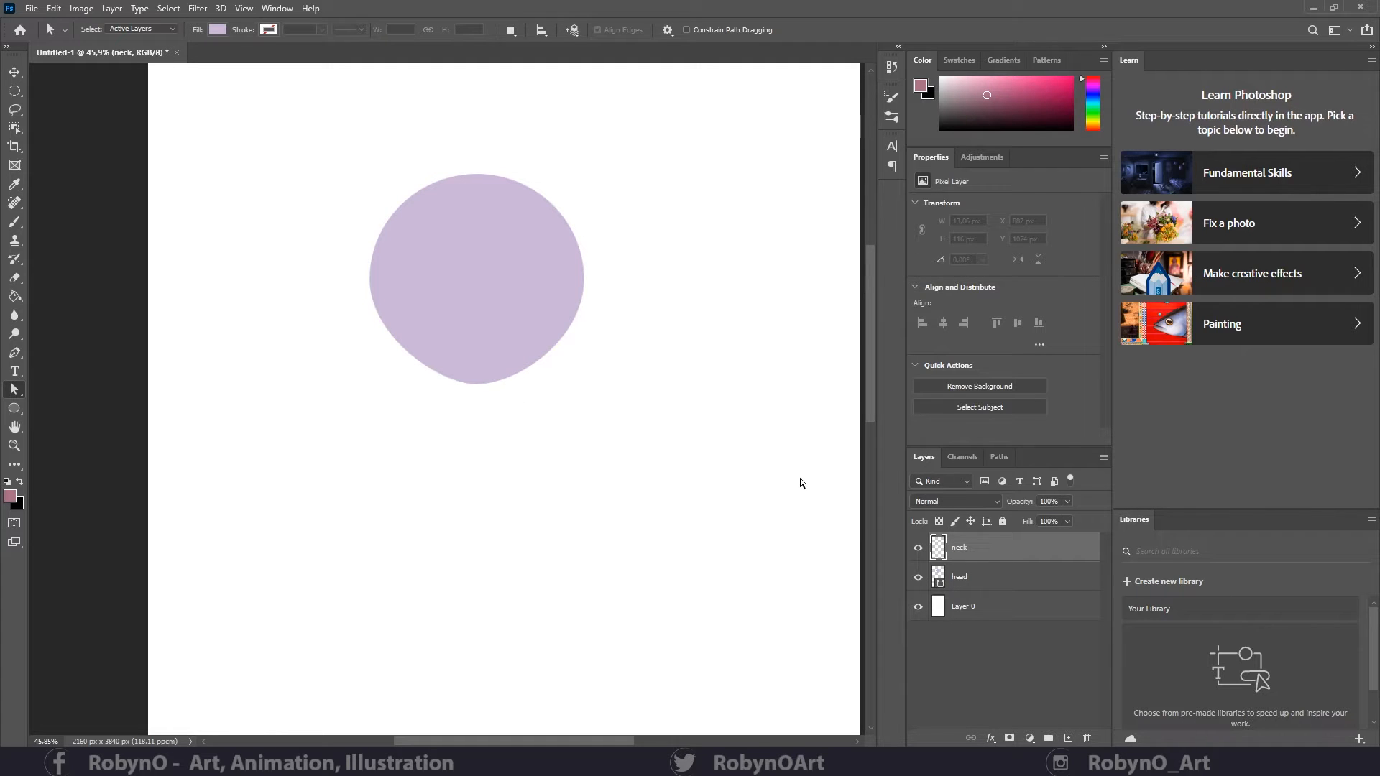
# - Draw a rounded rectangle about 181 x 159 px with a 10 px radius on the neck layer, overlapping the chin
pyautogui.click(15, 409)
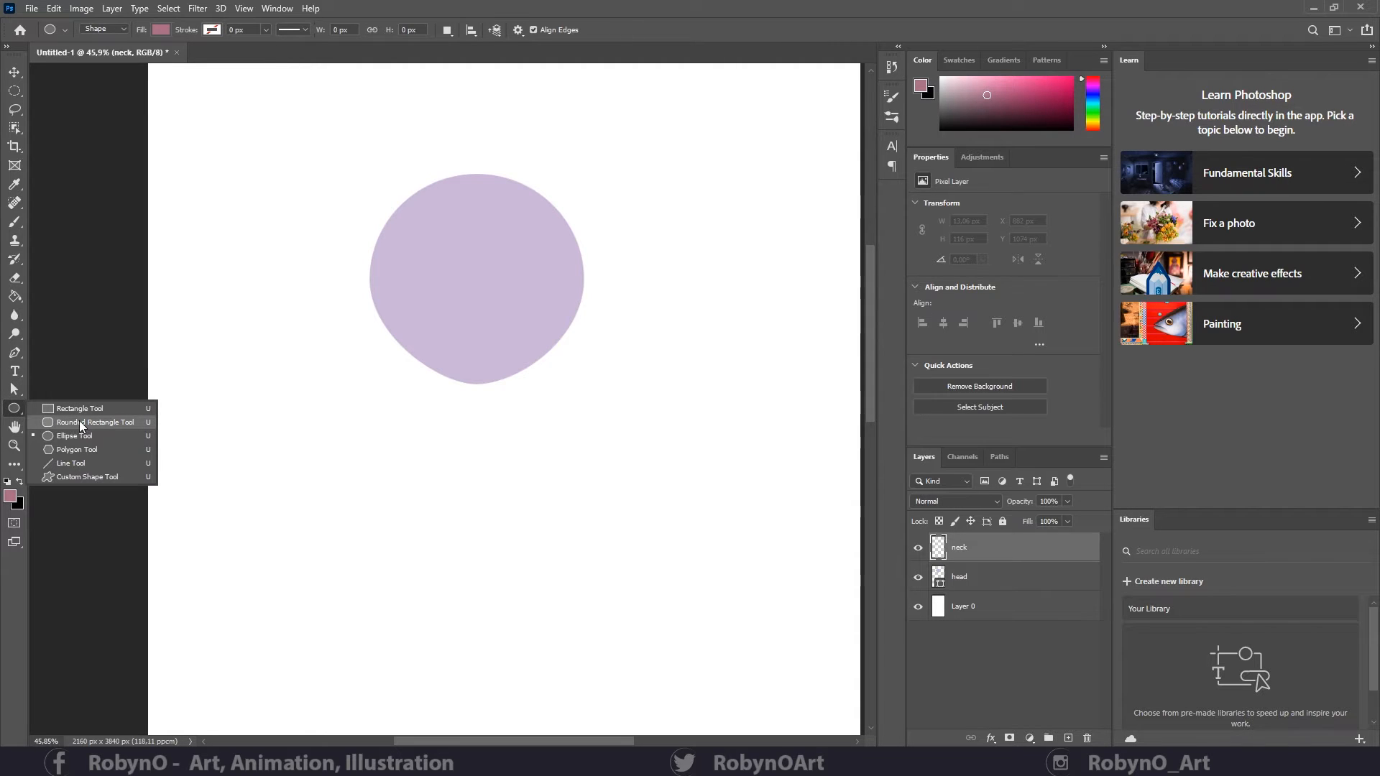
pyautogui.click(82, 423)
pyautogui.moveTo(450, 367); pyautogui.dragTo(510, 418)
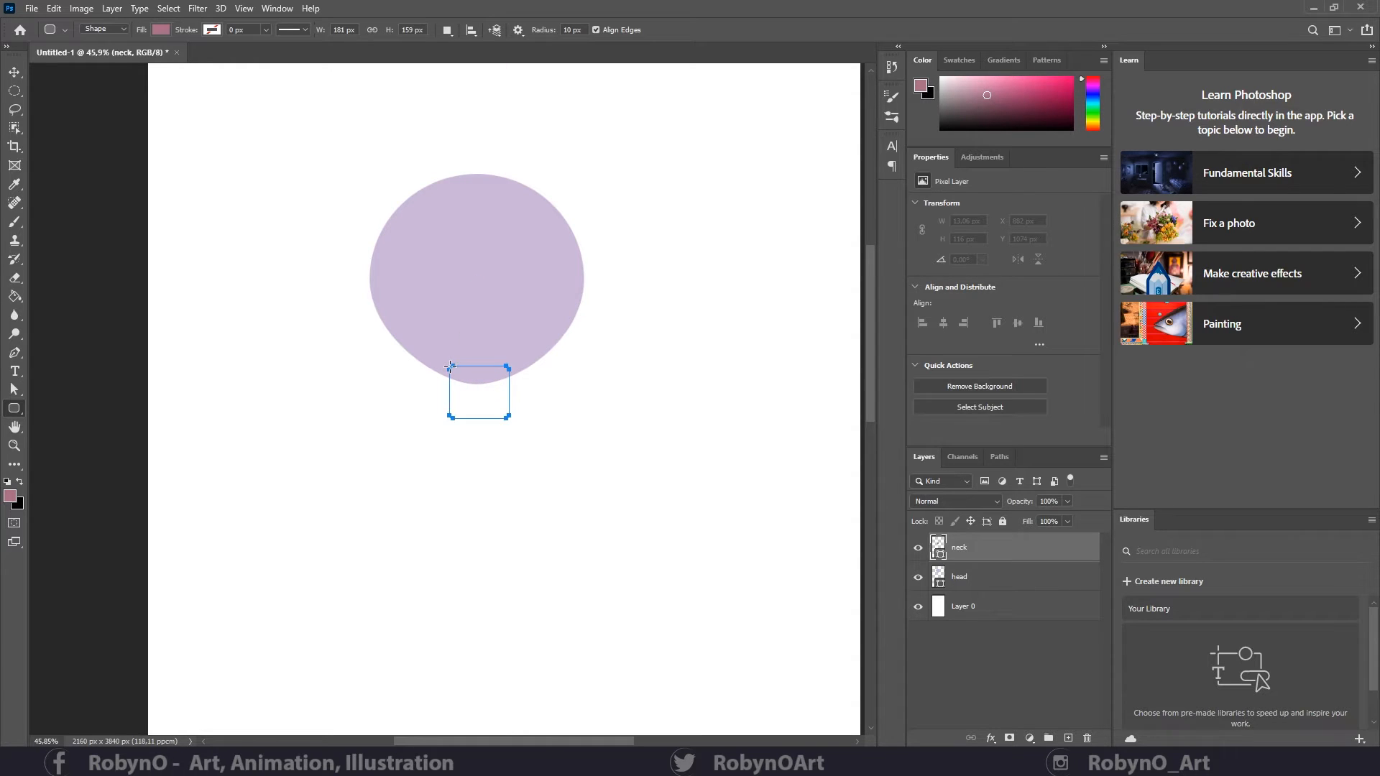
# - Move the neck layer beneath the head layer and center the neck rectangle under the chin
pyautogui.click(18, 74)
pyautogui.moveTo(487, 391); pyautogui.dragTo(493, 388)
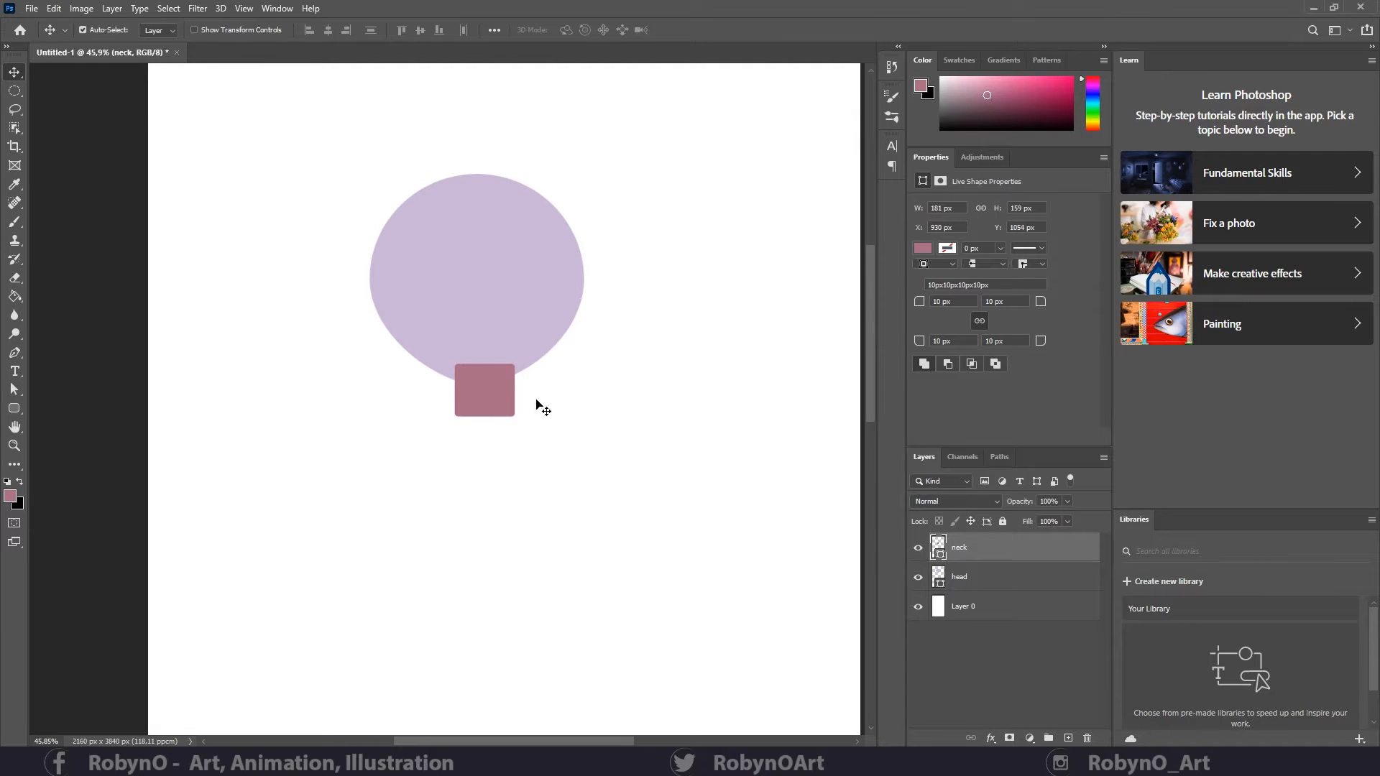
pyautogui.moveTo(992, 548); pyautogui.dragTo(1006, 601)
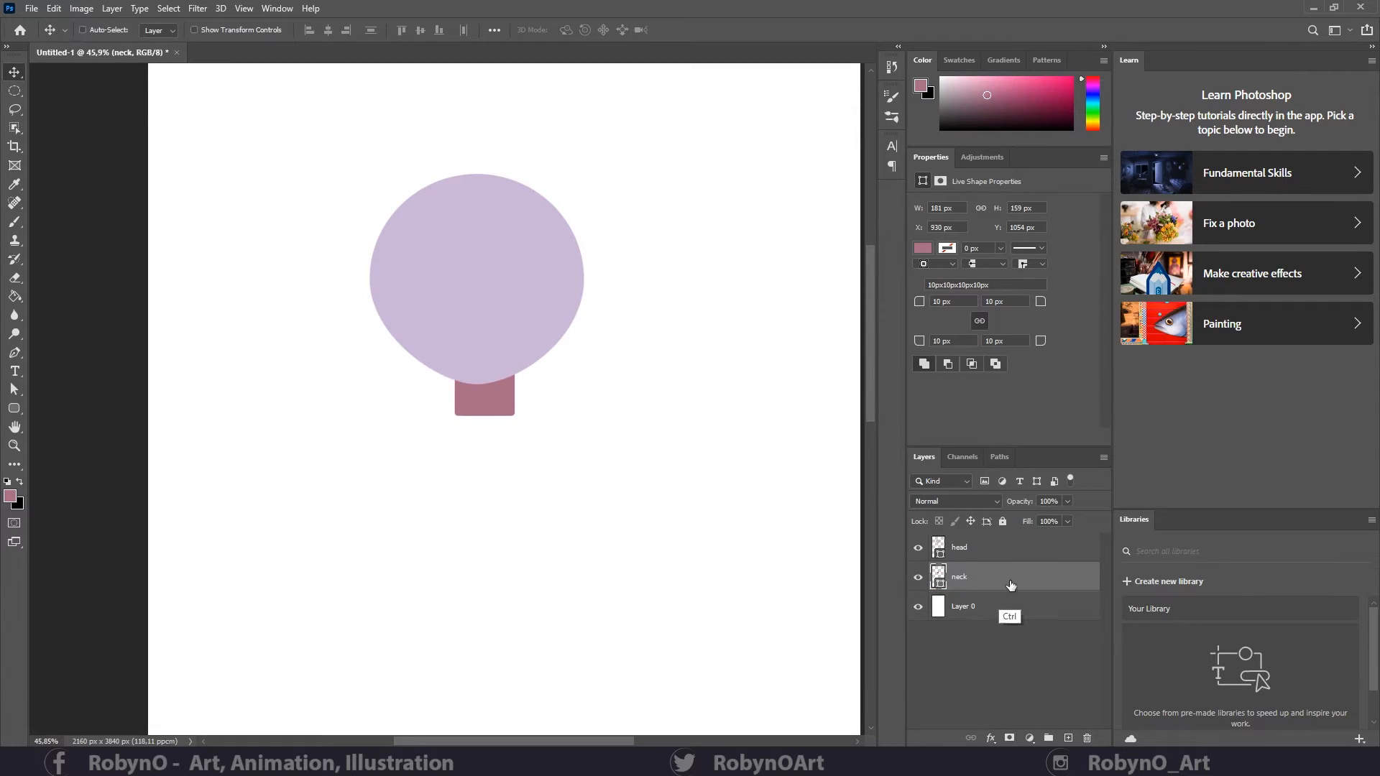
pyautogui.hotkey('ctrl', 't')
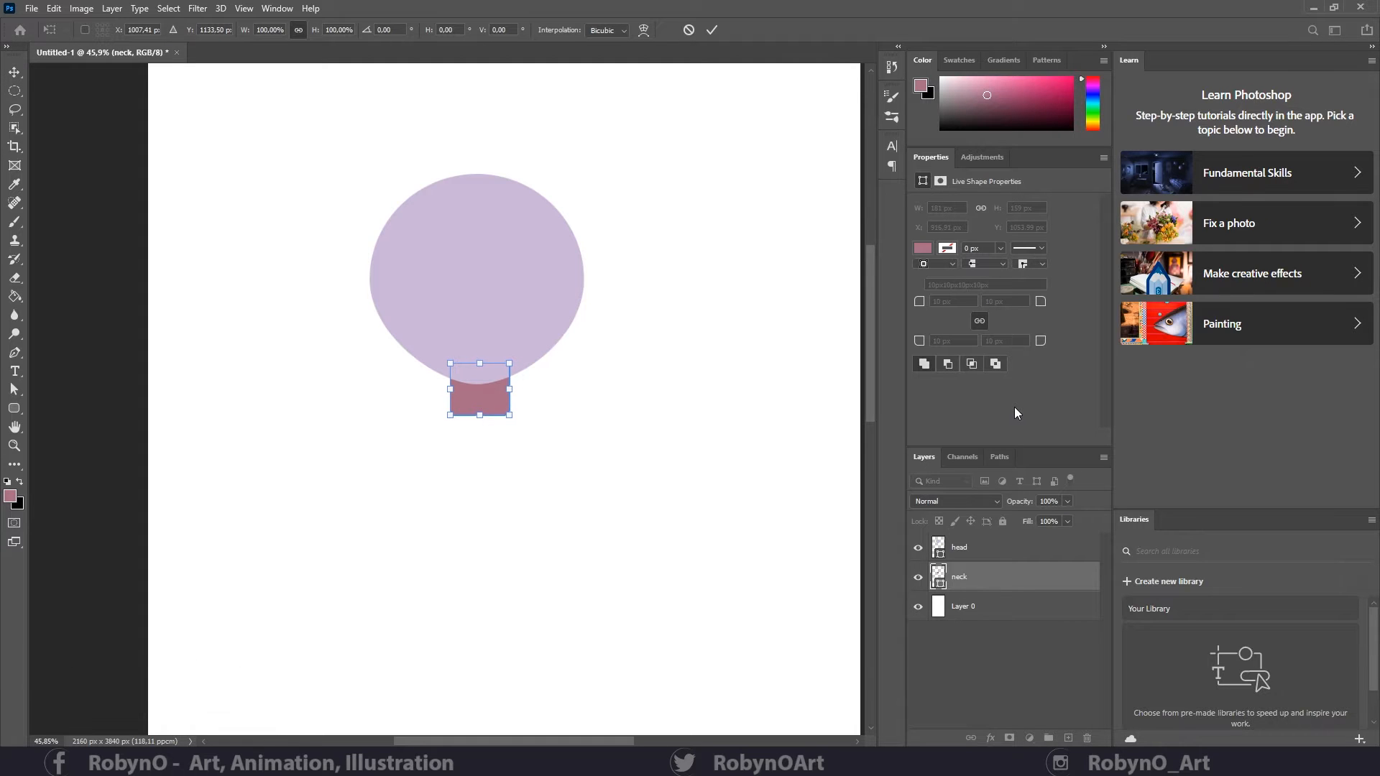
pyautogui.press('Return')
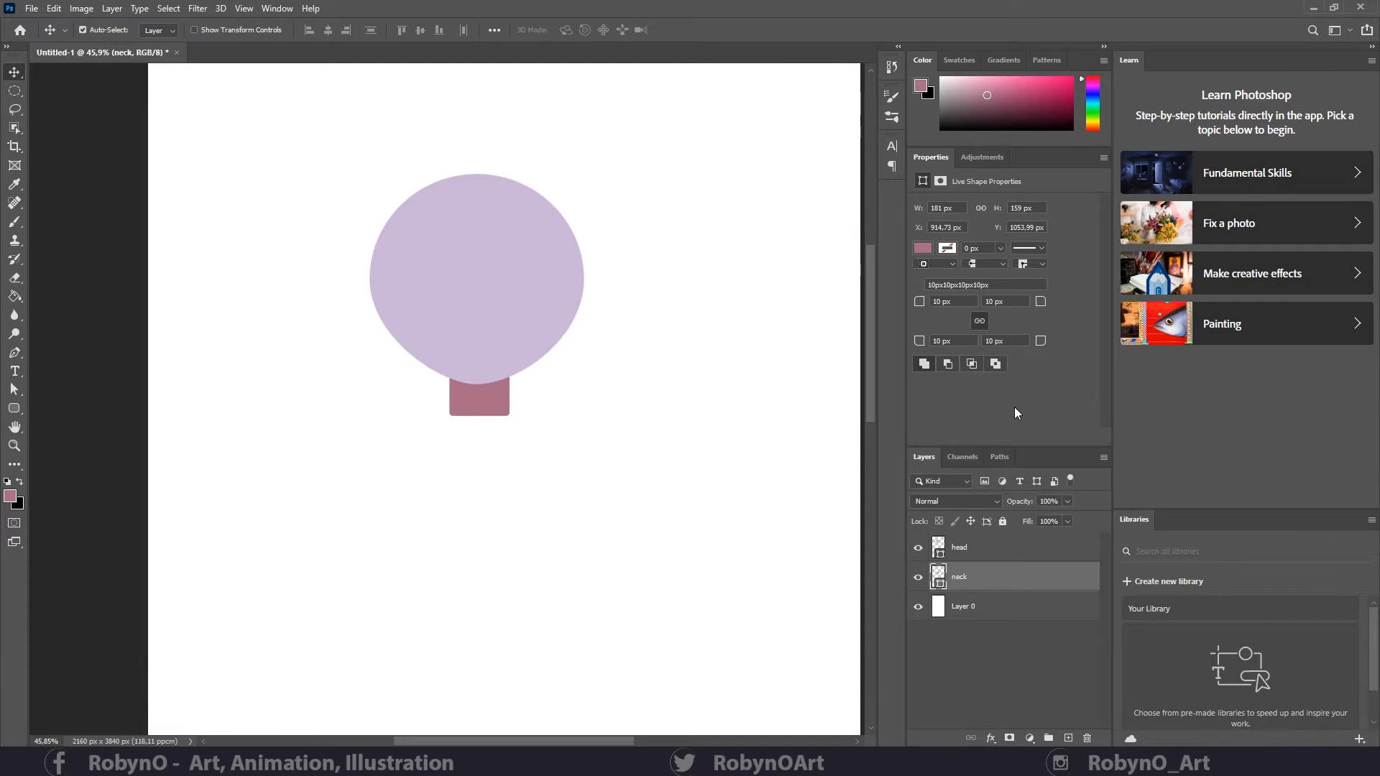
# - Fill the neck rectangle with the same pale lilac as the head
pyautogui.click(14, 408)
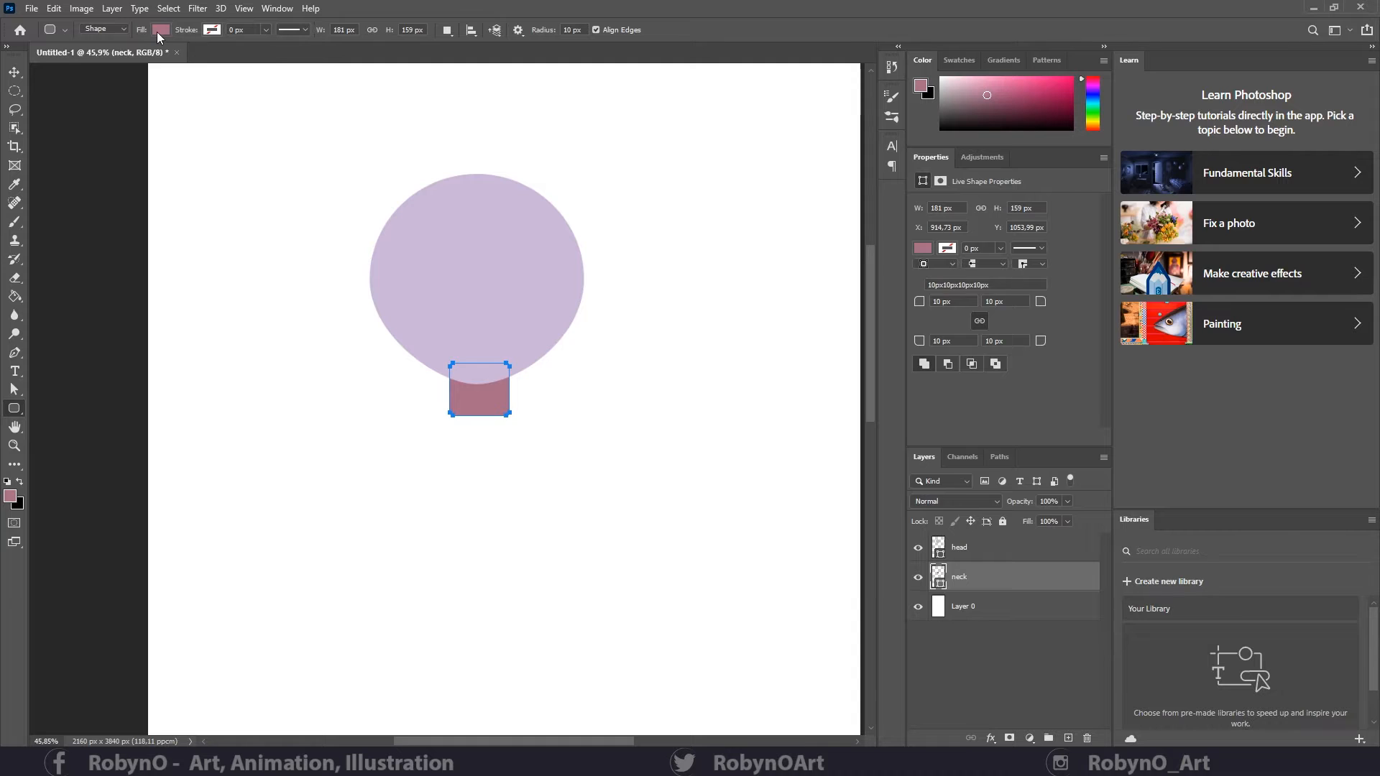
pyautogui.click(160, 30)
pyautogui.click(72, 101)
pyautogui.click(399, 6)
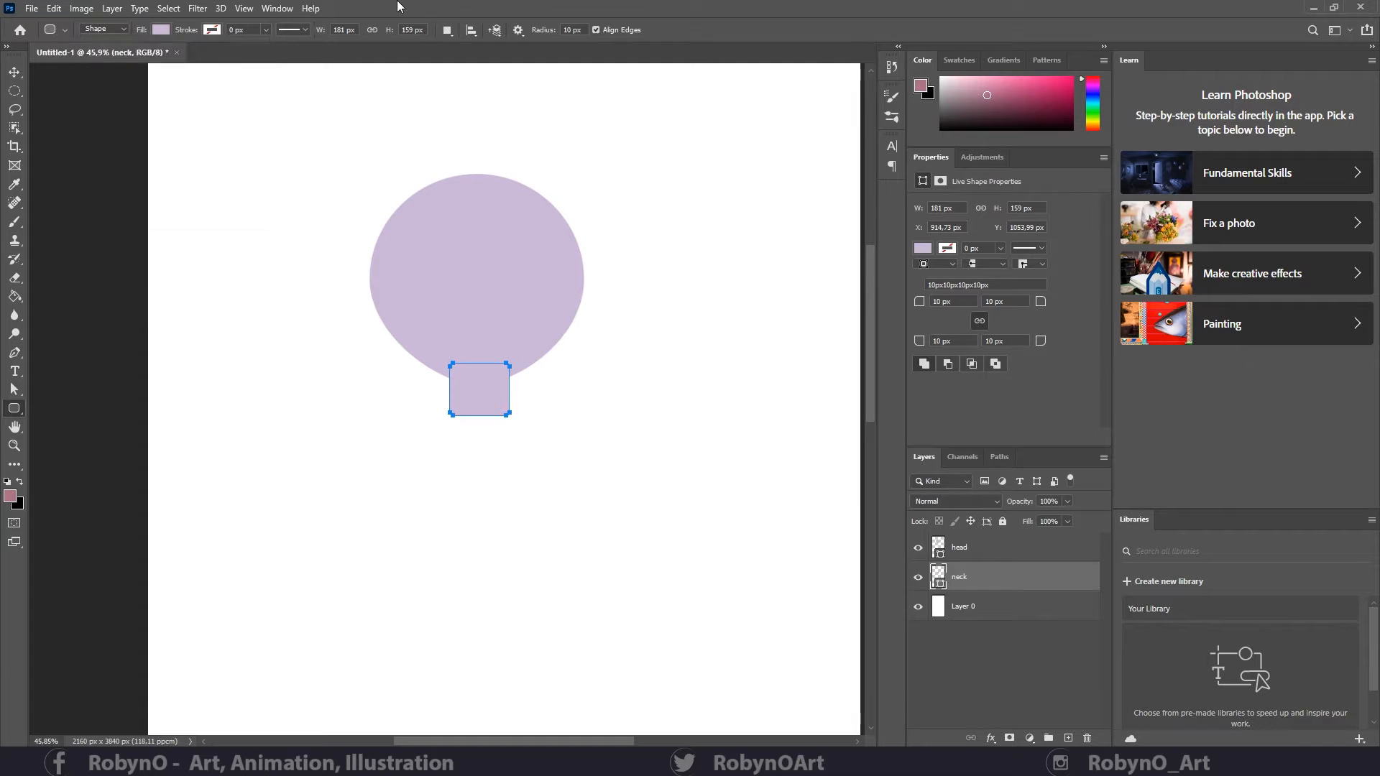
# - Hide the head layer and rasterize the neck layer
pyautogui.press('z')
pyautogui.moveTo(491, 379); pyautogui.dragTo(711, 420)
pyautogui.click(918, 549)
pyautogui.rightClick(1032, 576)
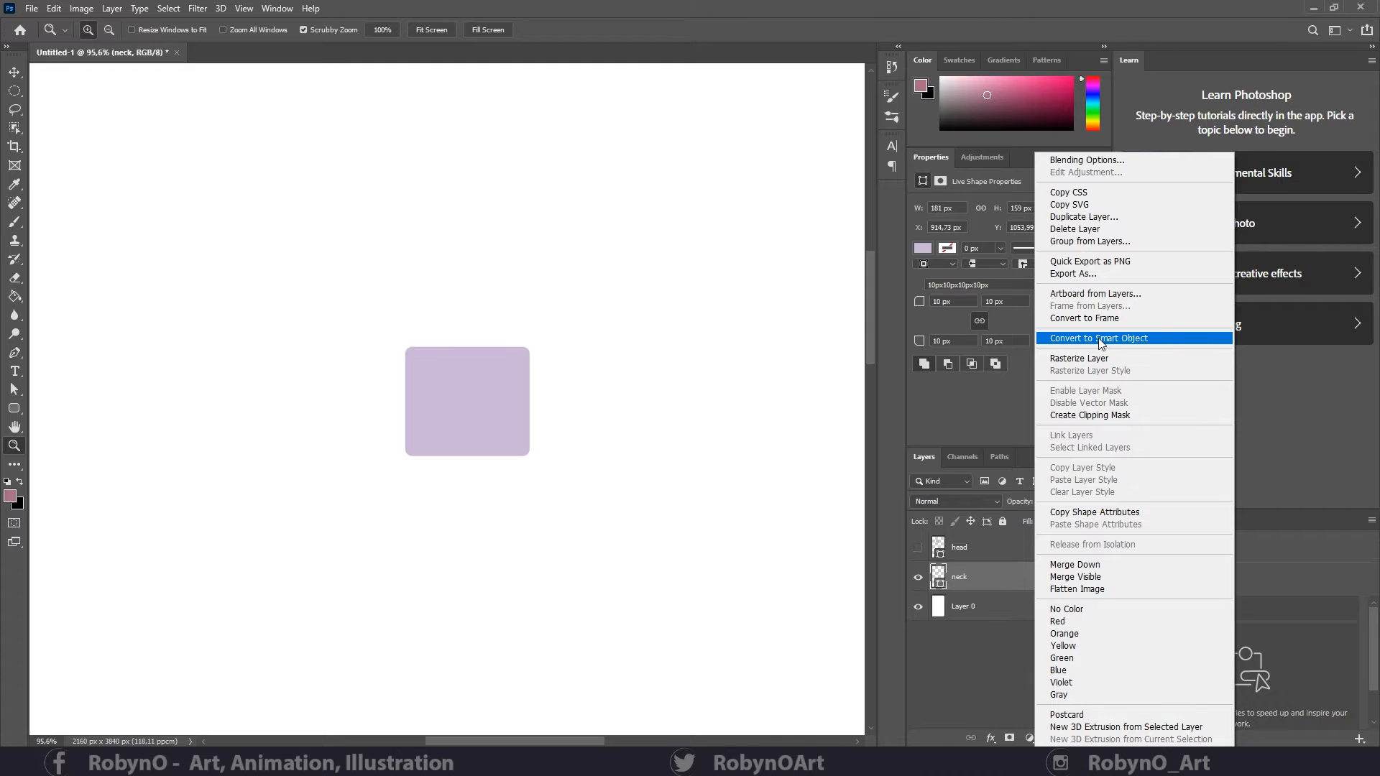
pyautogui.click(1082, 359)
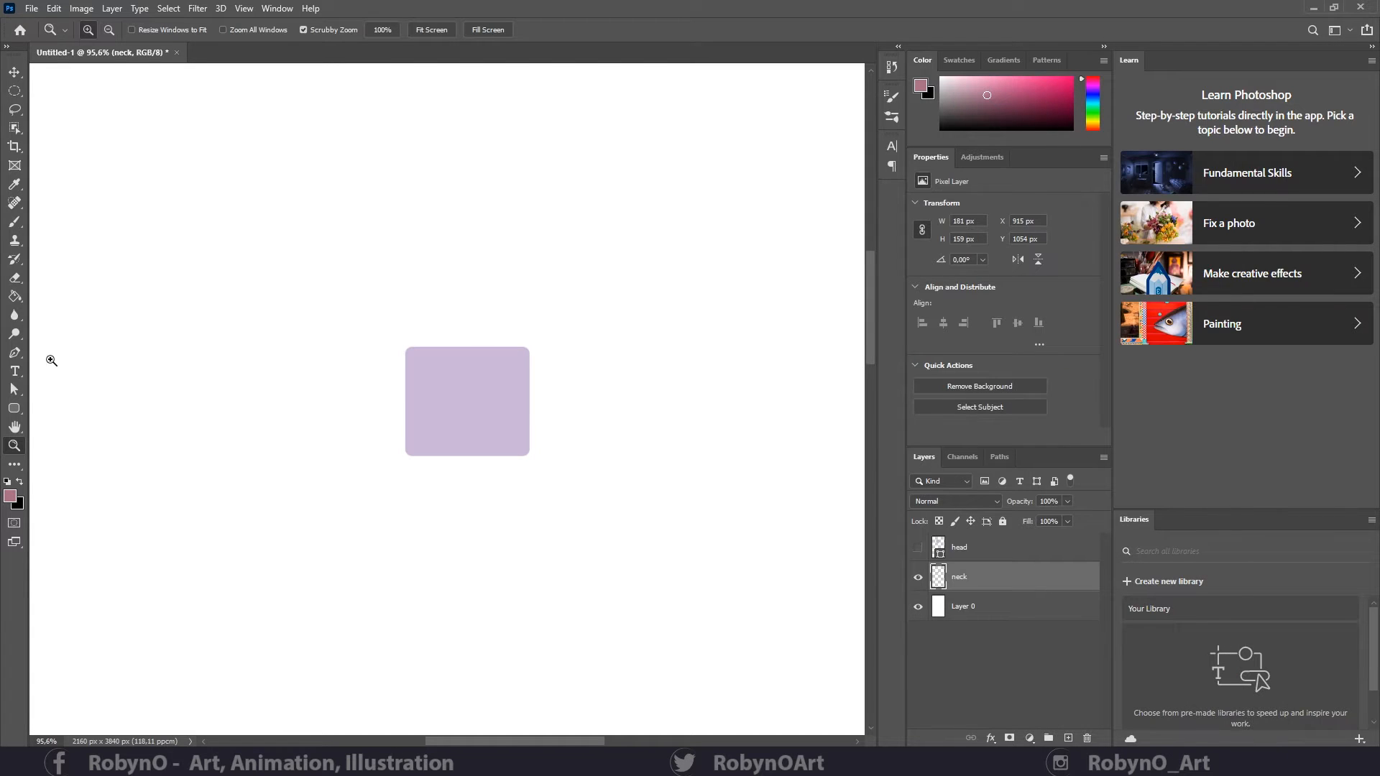
# - Draw a circle about 184 px in diameter over the upper edge of the neck rectangle
pyautogui.click(14, 407)
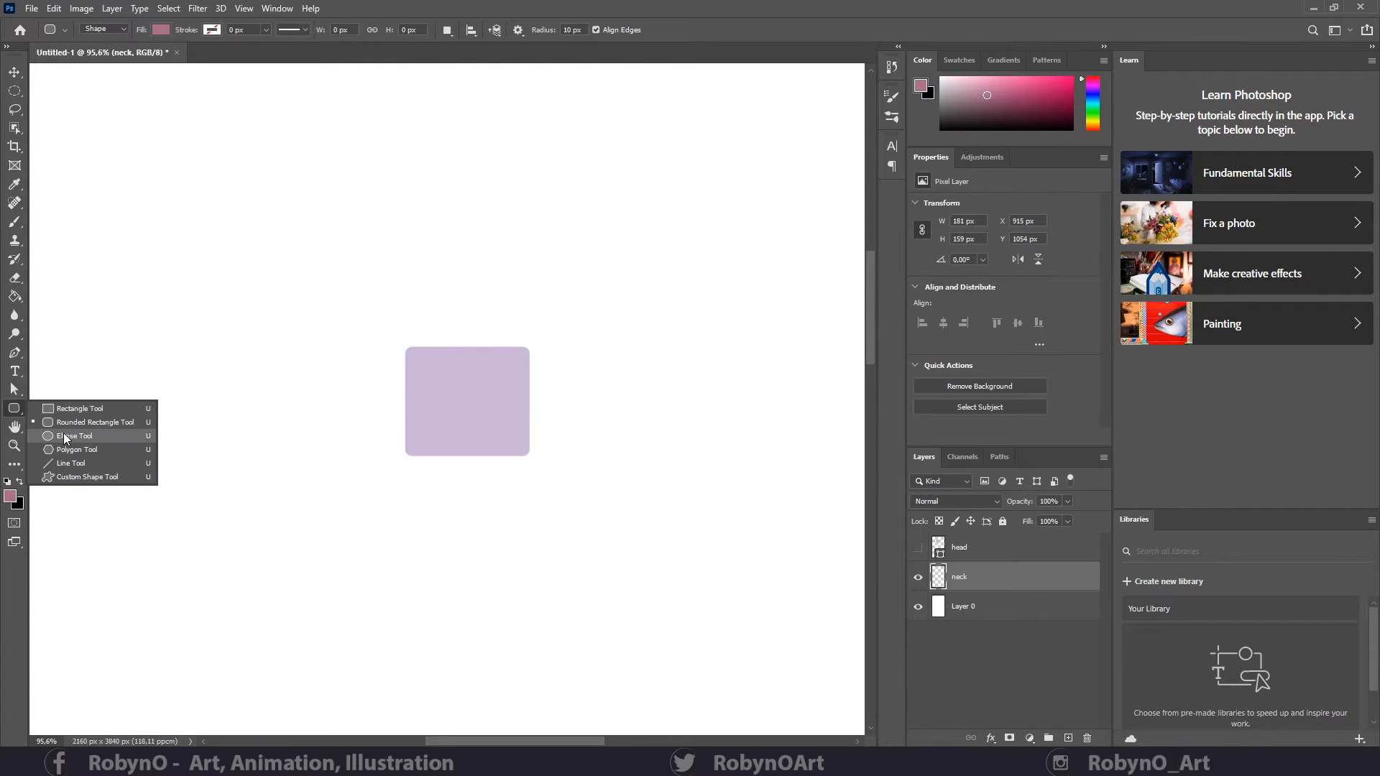
pyautogui.click(65, 436)
pyautogui.moveTo(397, 290); pyautogui.dragTo(523, 415)
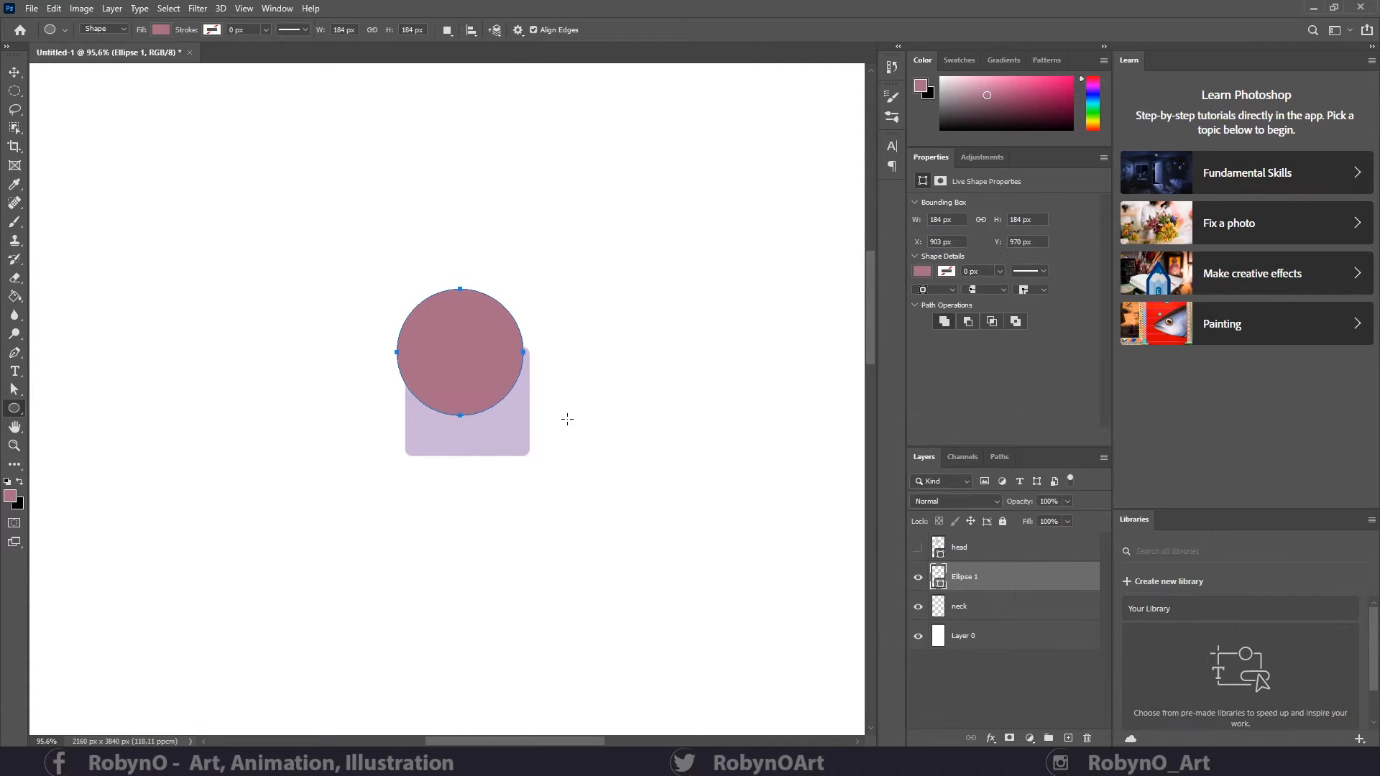
# - Align the circle with the neck's upper edge and scale it to 181 px to match the neck's width
pyautogui.click(15, 72)
pyautogui.moveTo(443, 318)
pyautogui.mouseDown()
pyautogui.moveTo(471, 313)
pyautogui.moveTo(452, 310)
pyautogui.mouseUp()
pyautogui.hotkey('ctrl', 't')
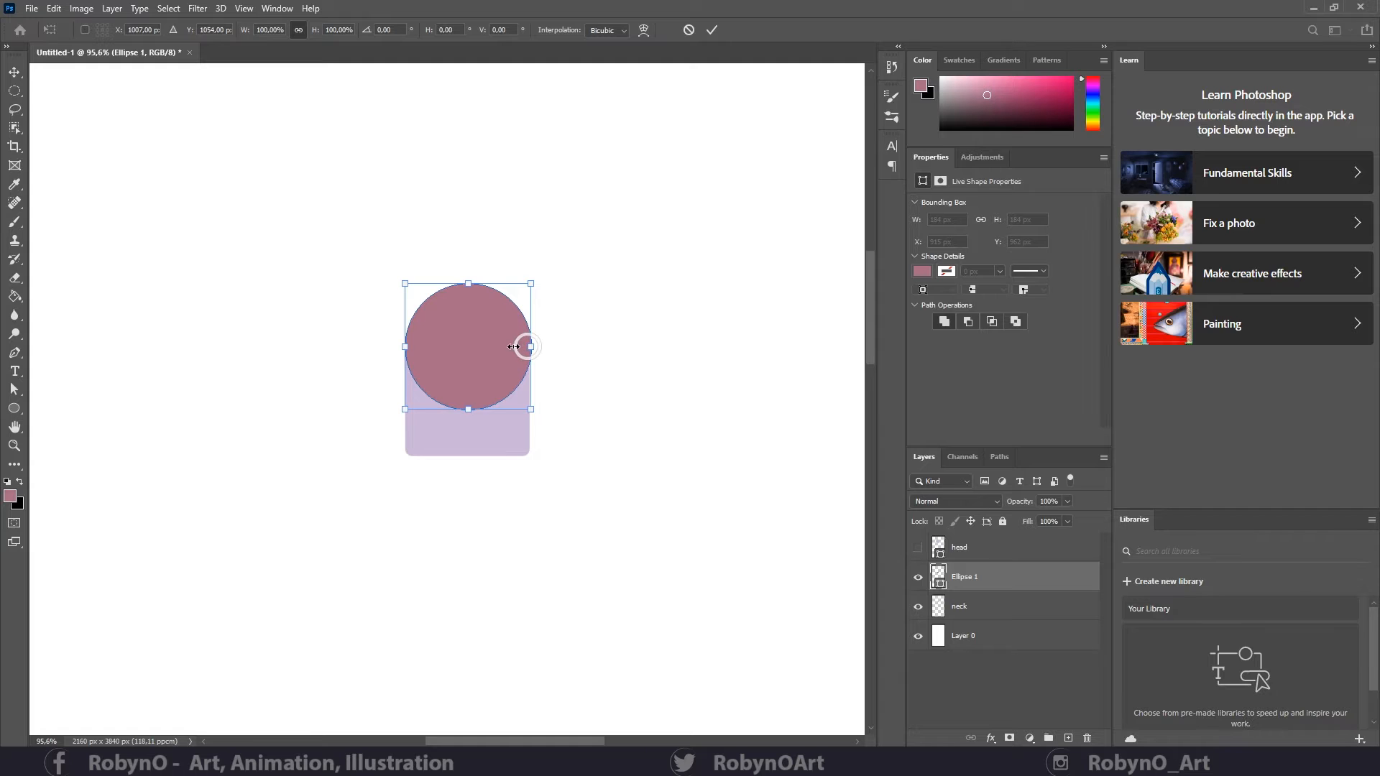
pyautogui.press('Return')
pyautogui.press('z')
pyautogui.moveTo(504, 325); pyautogui.dragTo(575, 381)
pyautogui.hotkey('ctrl', 't')
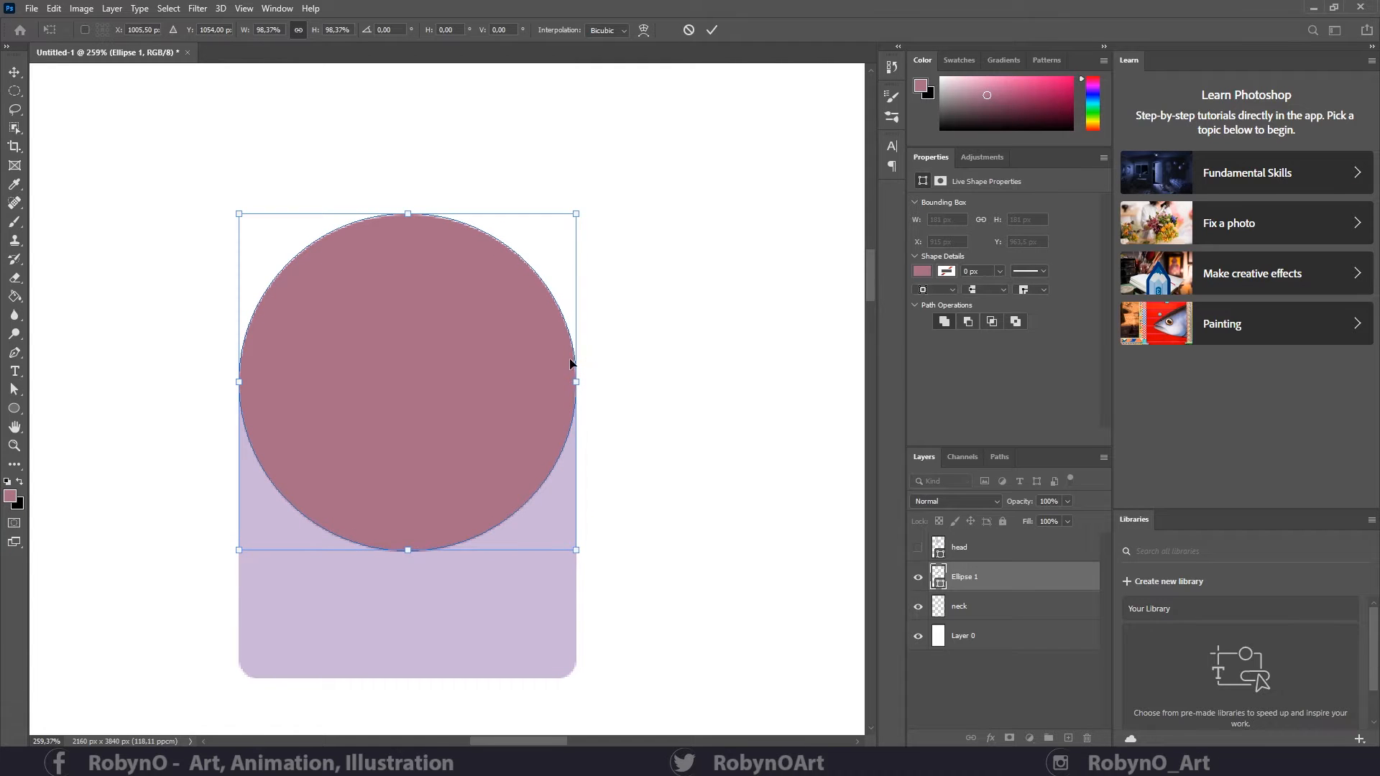
pyautogui.press('Return')
# - Fill the circle with the same pale lilac as the neck
pyautogui.press('u')
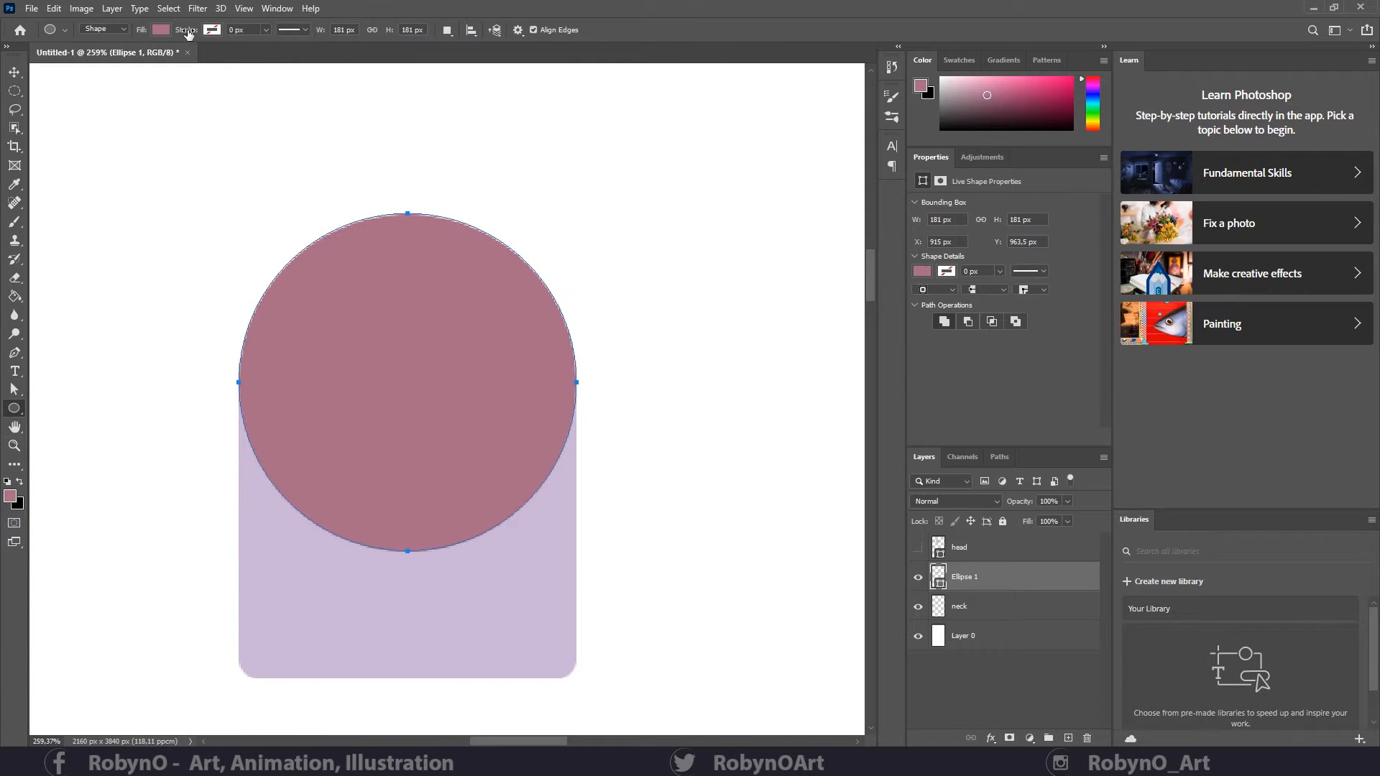
pyautogui.click(212, 30)
pyautogui.click(72, 105)
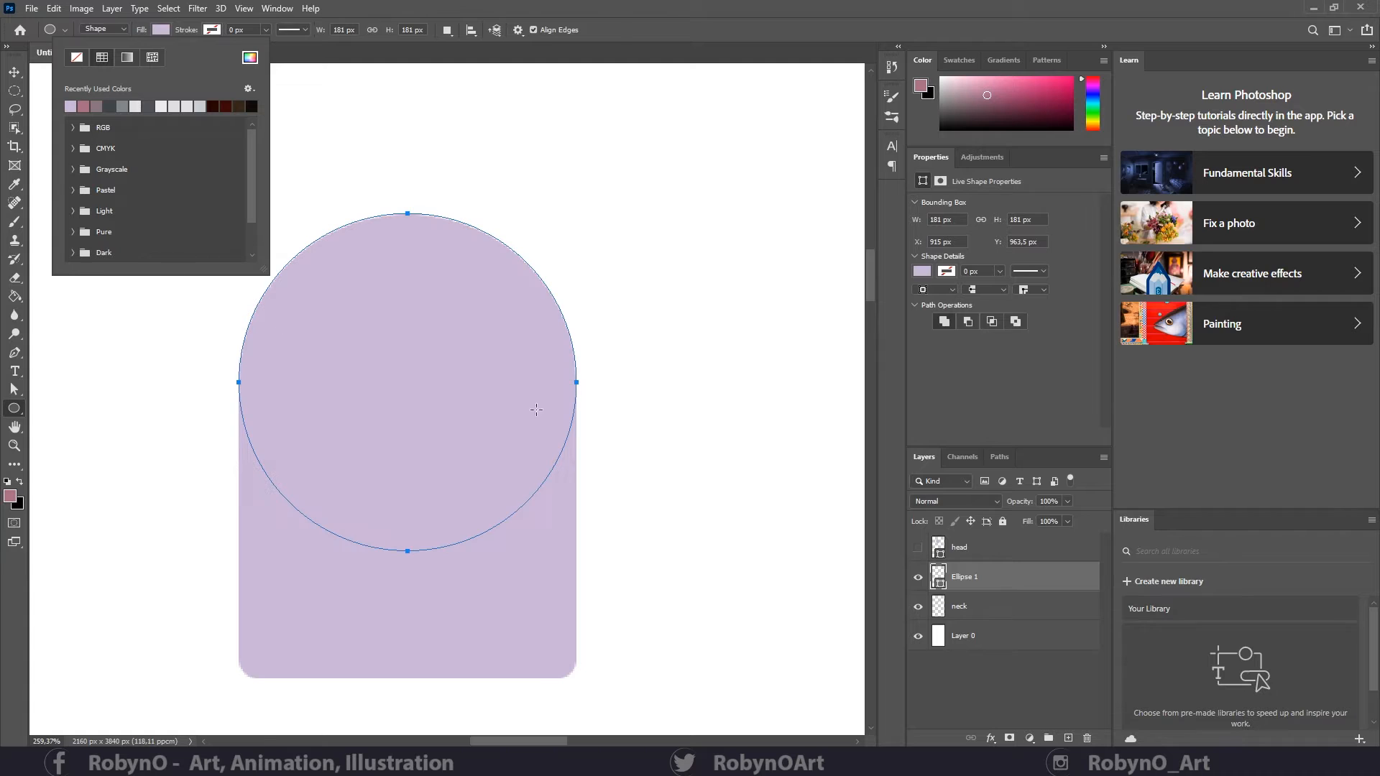
# - Duplicate the circle layer and move the copy straight down to round off the neck's lower end
pyautogui.click(995, 581)
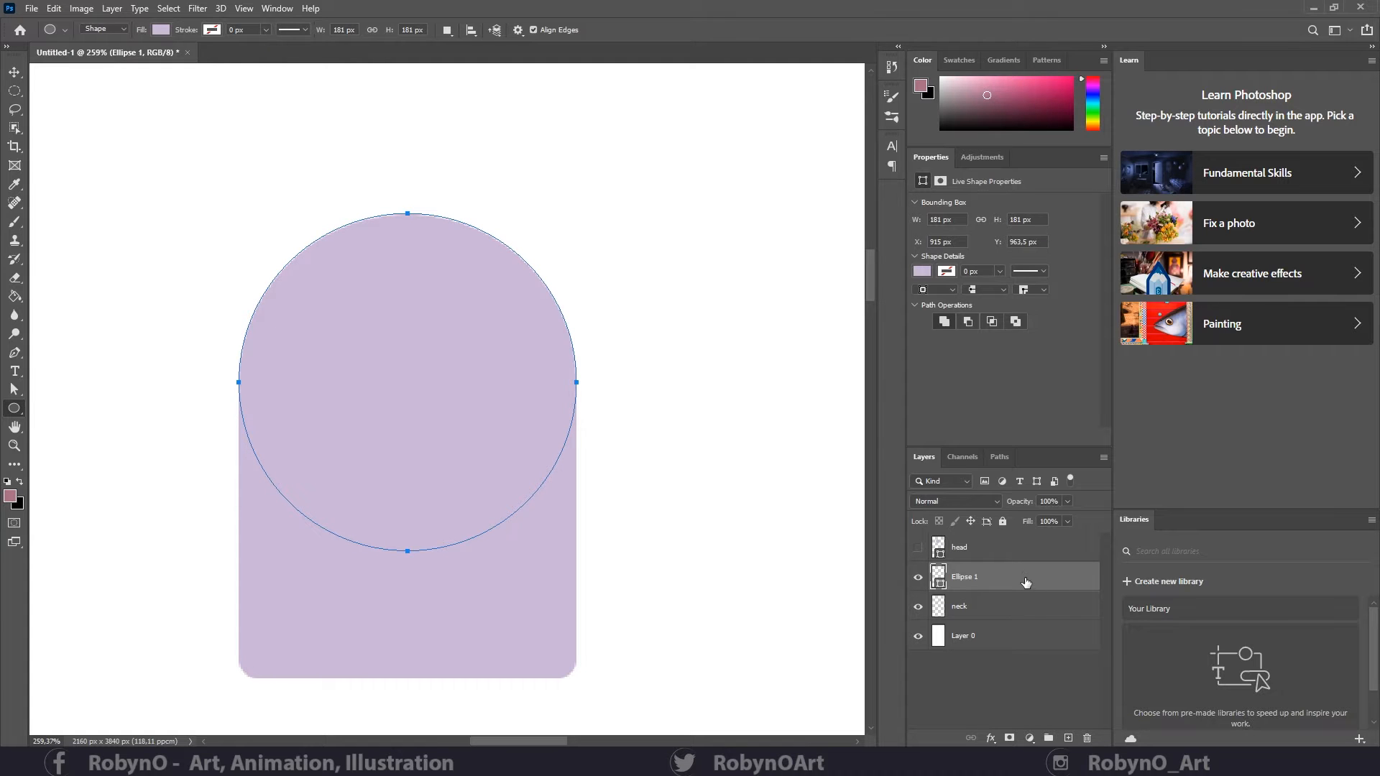
pyautogui.moveTo(1025, 582); pyautogui.dragTo(1068, 738)
pyautogui.hotkey('ctrl', 't')
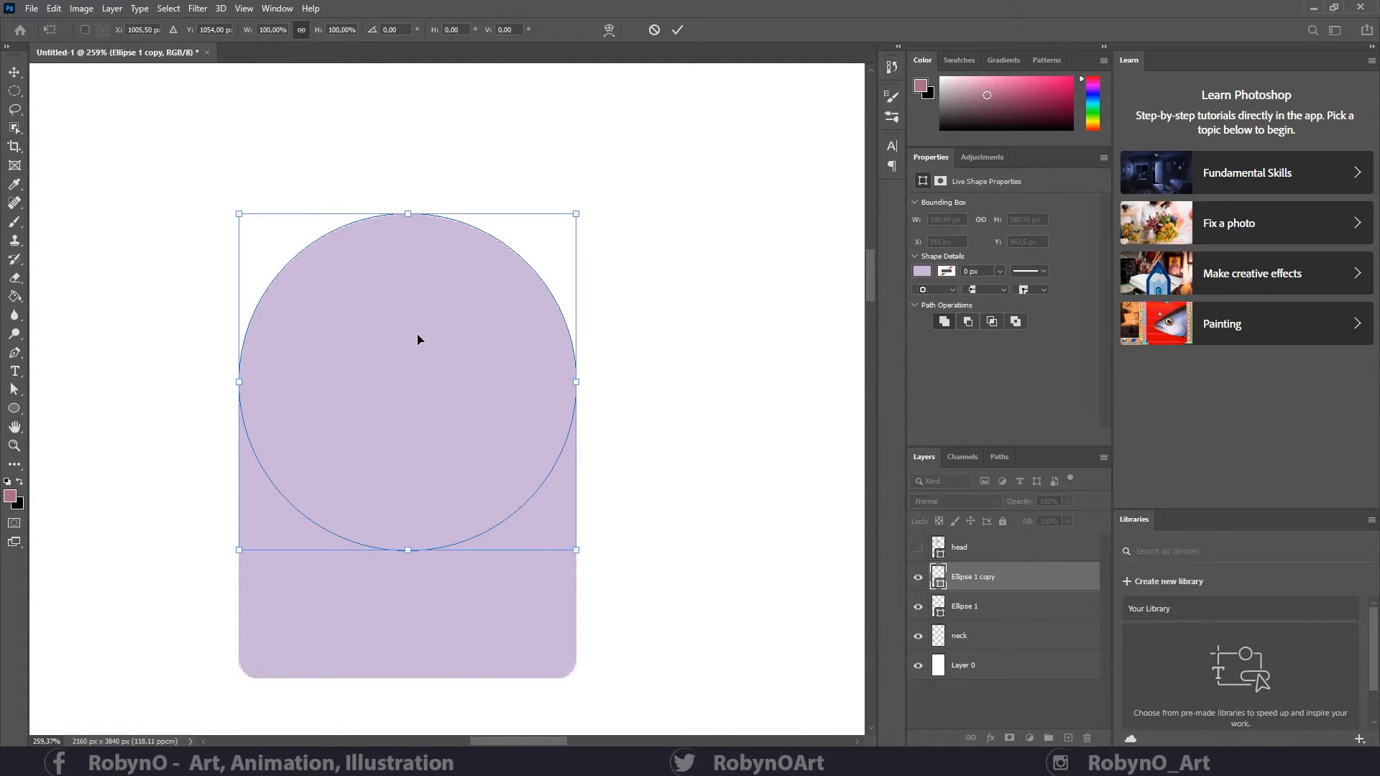
pyautogui.moveTo(419, 338); pyautogui.dragTo(413, 599)
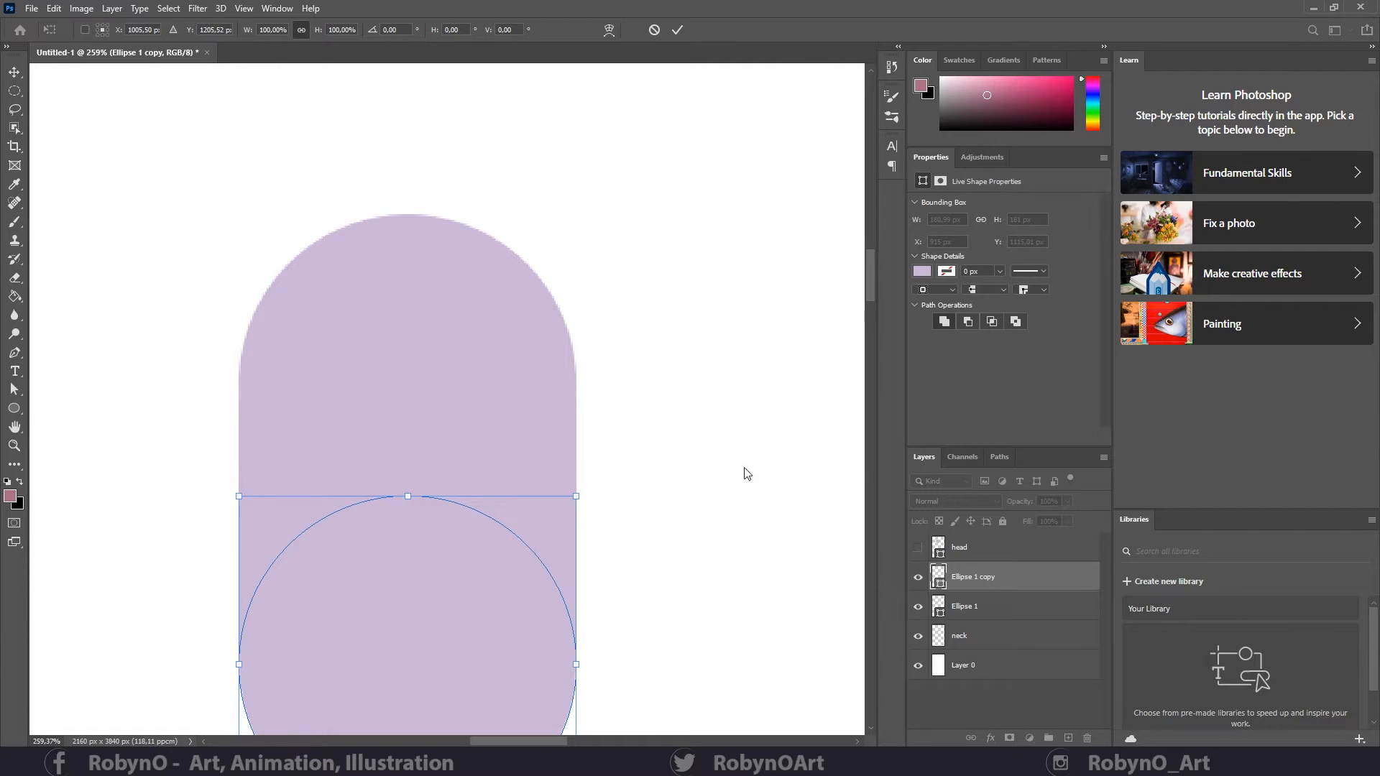
pyautogui.press('Return')
# - Rasterize the two circle layers and merge them into one layer
pyautogui.press('z')
pyautogui.moveTo(546, 379); pyautogui.dragTo(475, 379)
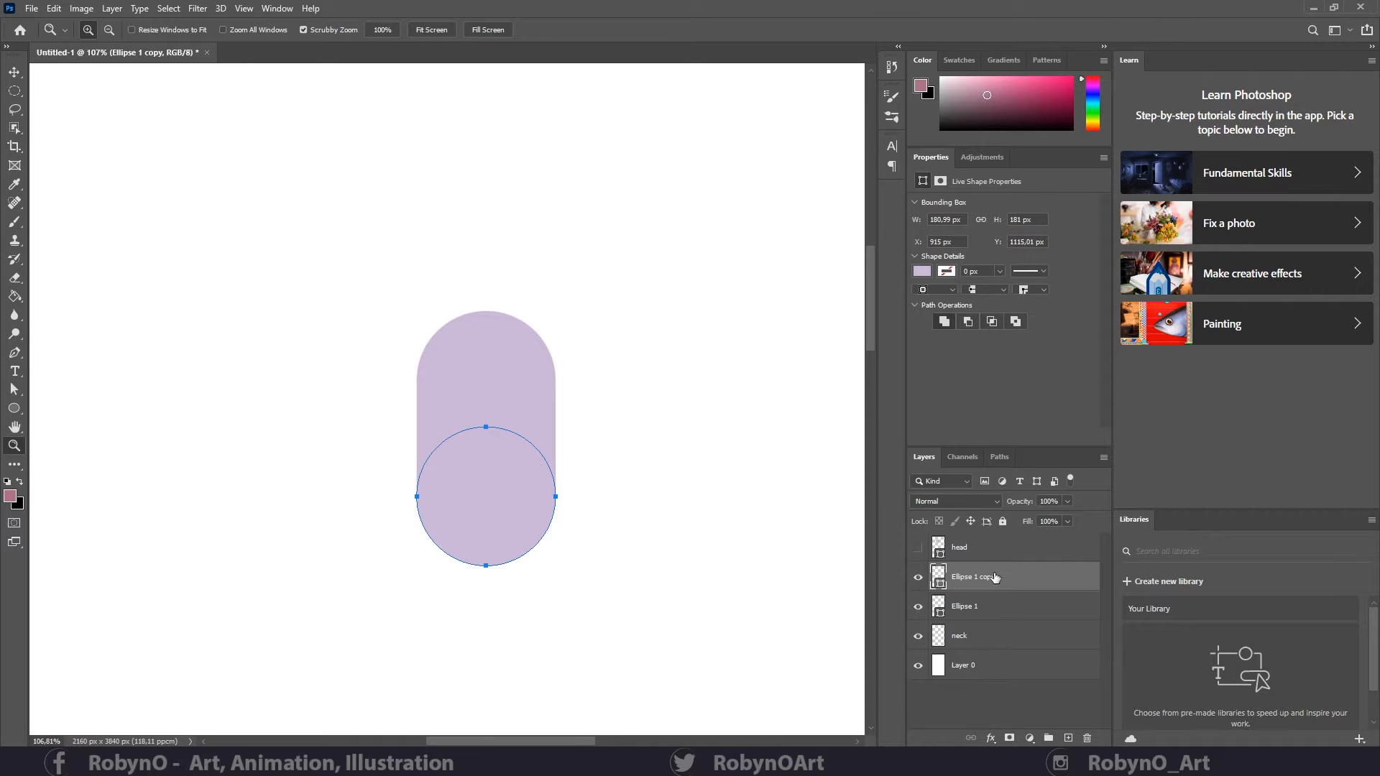
pyautogui.keyDown('shift'); pyautogui.click(996, 607); pyautogui.keyUp('shift')
pyautogui.rightClick(1026, 574)
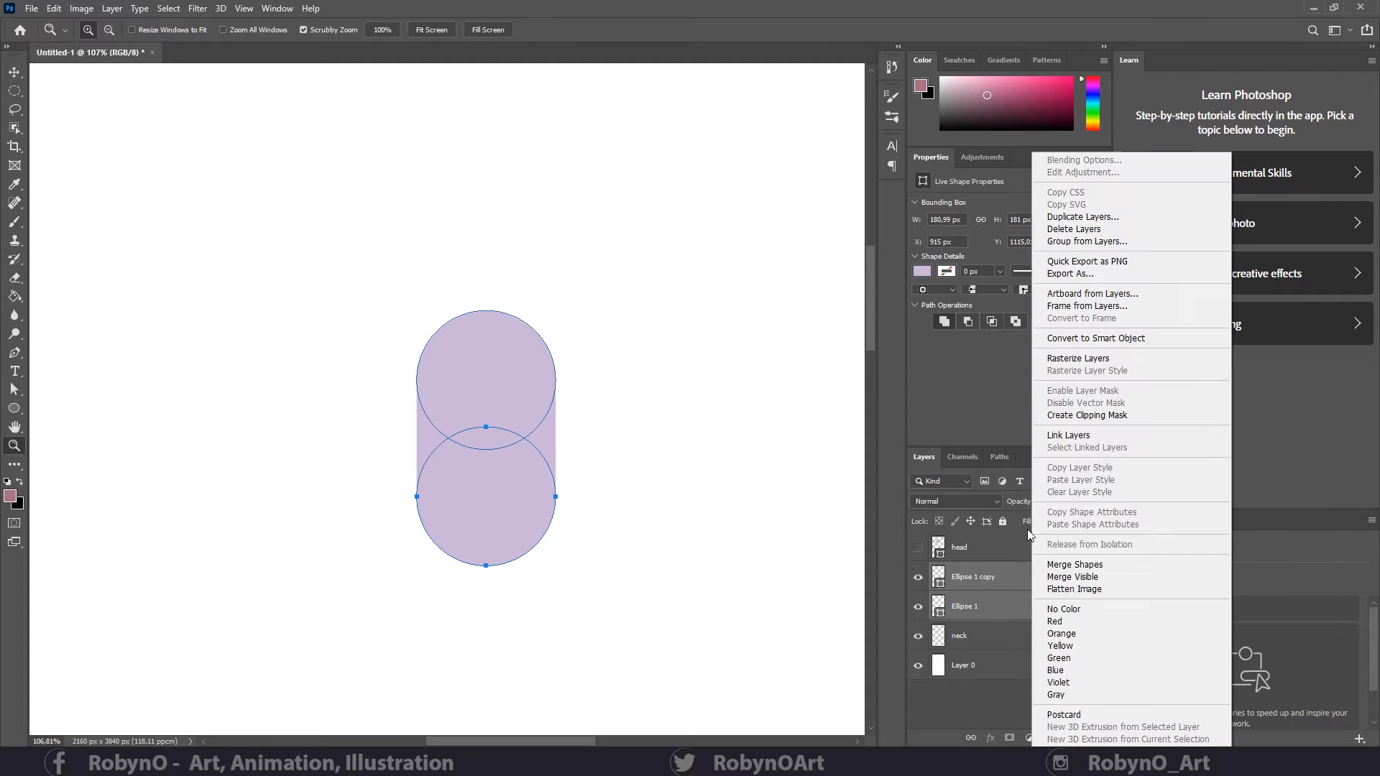
pyautogui.click(1043, 359)
pyautogui.hotkey('ctrl', 'e')
# - Show the head layer again and merge the circles' layer with the neck layer
pyautogui.moveTo(562, 404); pyautogui.dragTo(496, 405)
pyautogui.click(918, 547)
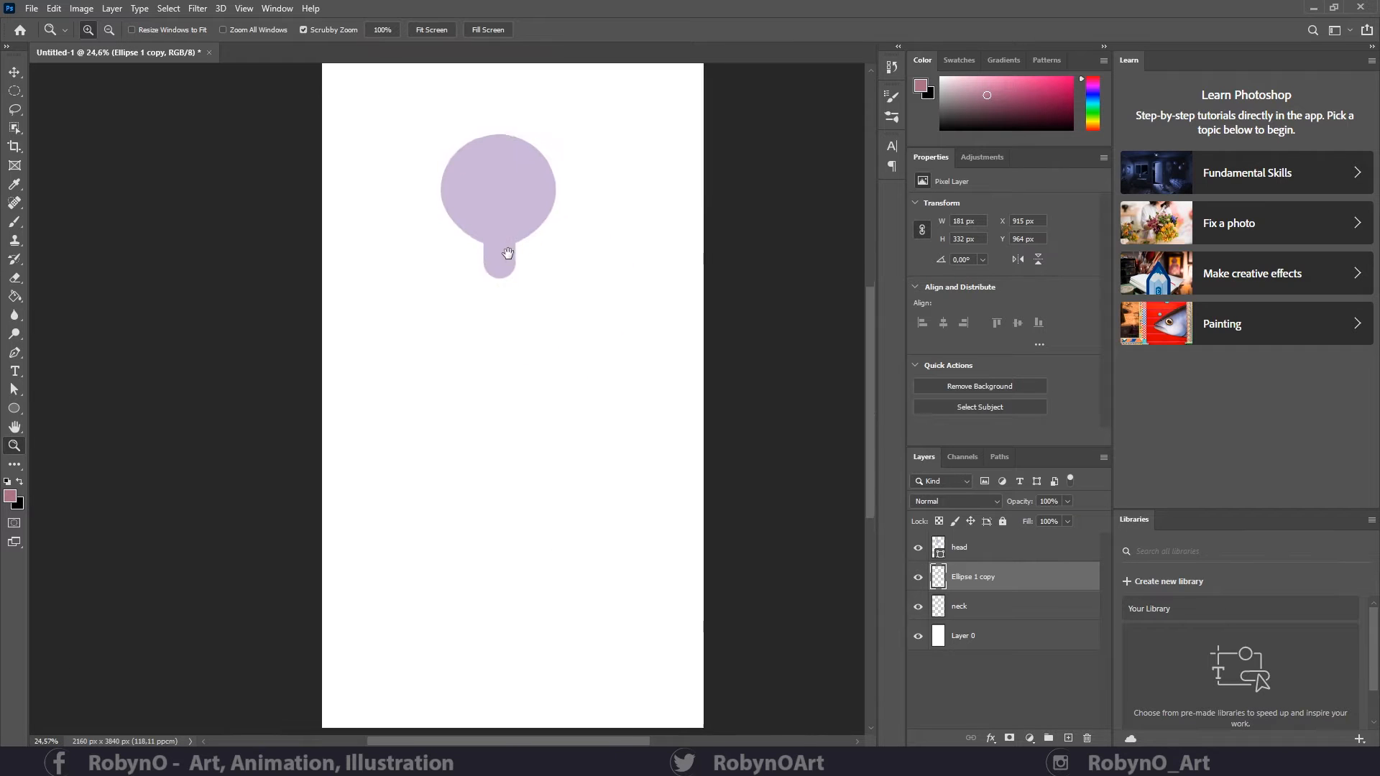
pyautogui.moveTo(1004, 576); pyautogui.dragTo(1004, 586)
pyautogui.click(1004, 583)
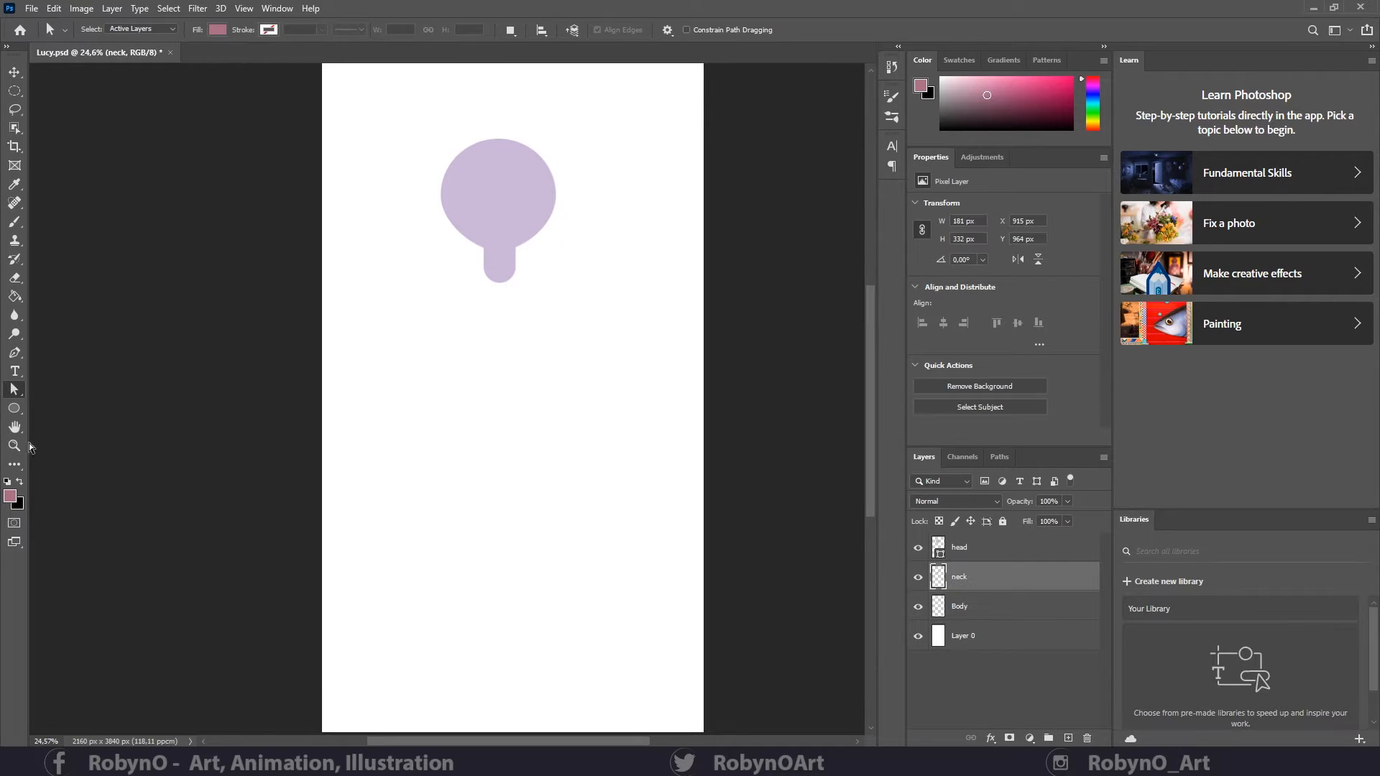
# - Hide the head layer and draw a closed Pen path around the neck with slightly inward-curving sides
pyautogui.press('z')
pyautogui.moveTo(507, 231); pyautogui.dragTo(509, 317)
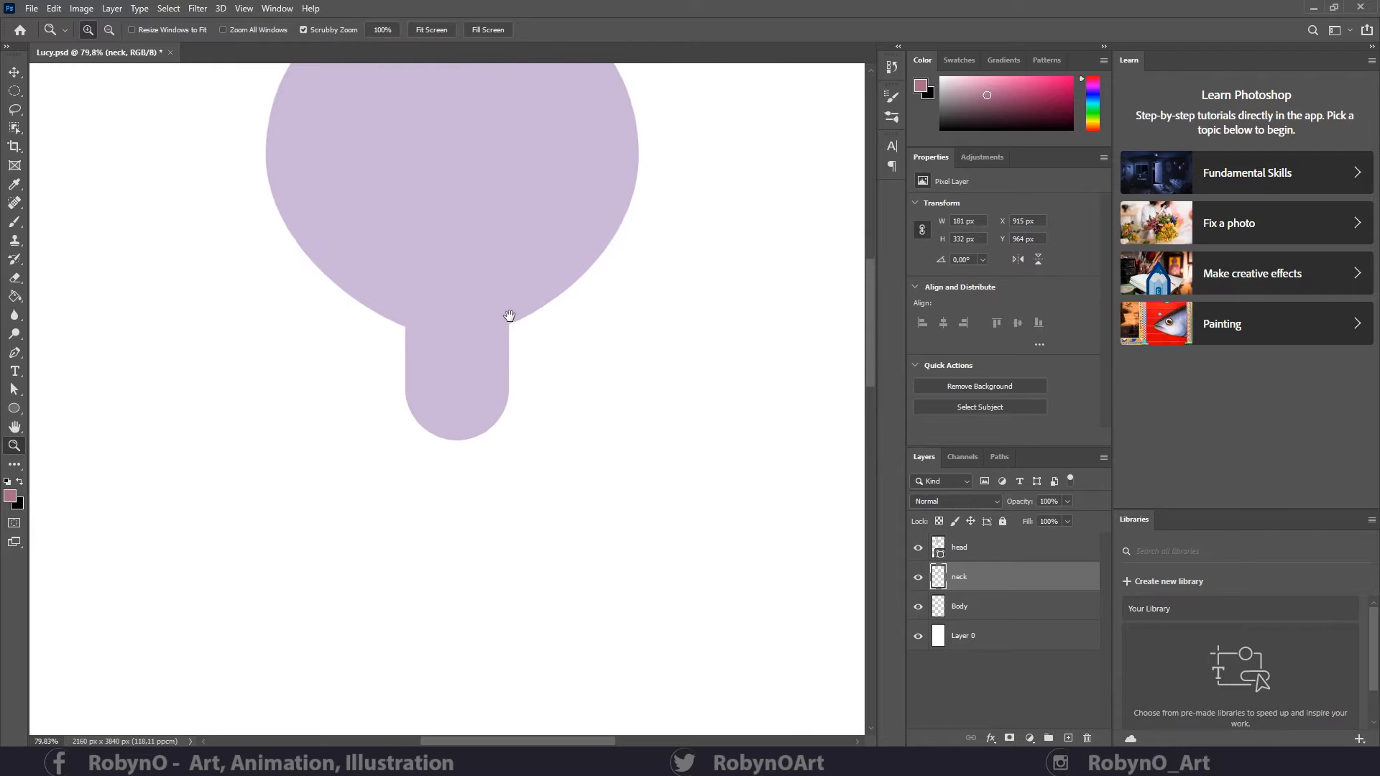
pyautogui.click(15, 353)
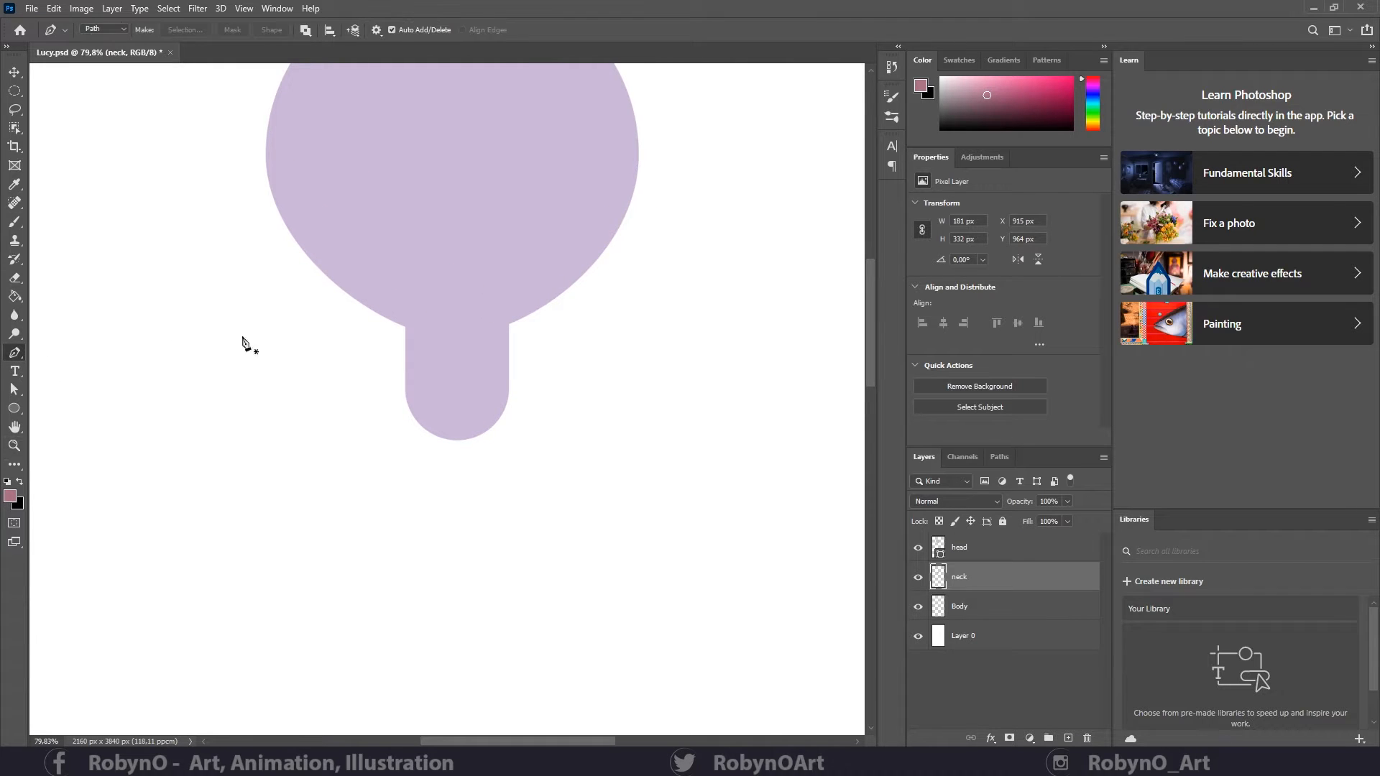
pyautogui.click(918, 547)
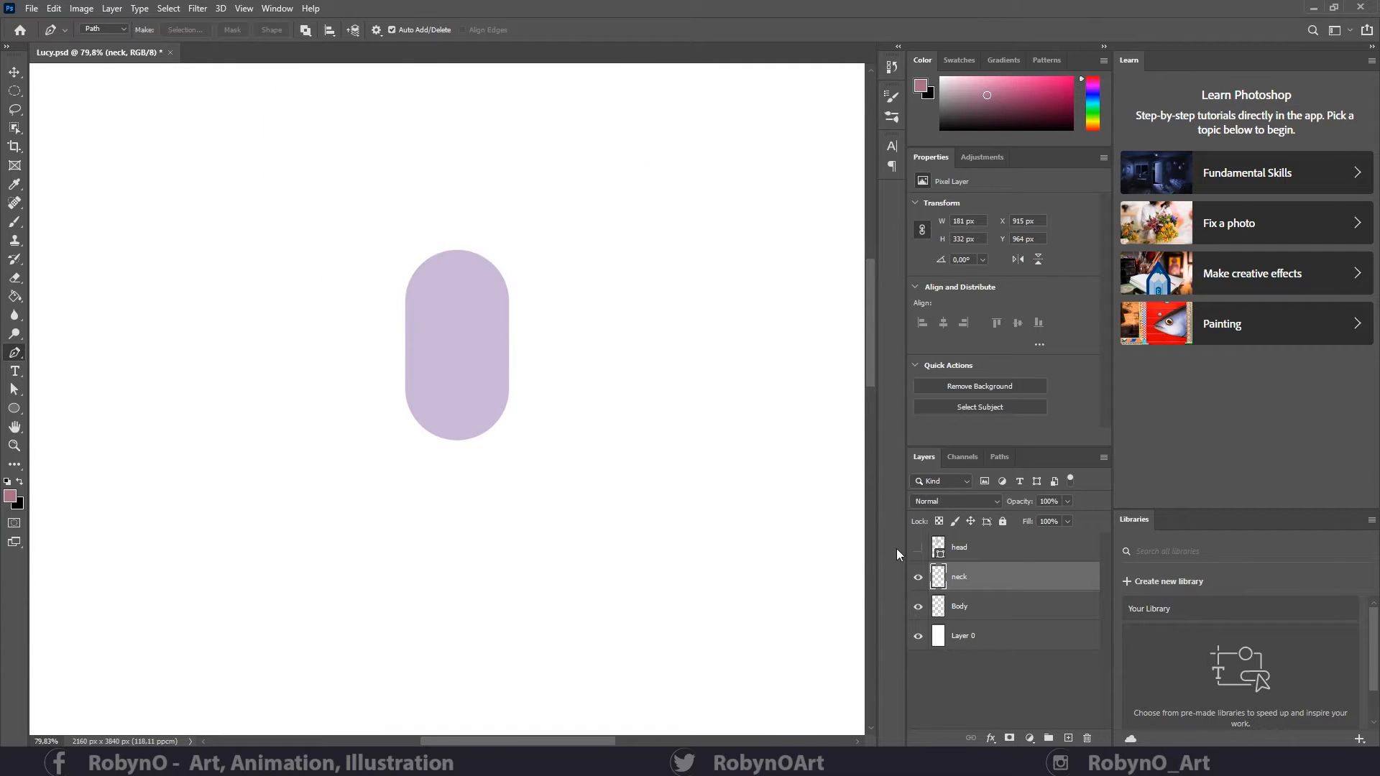
pyautogui.click(403, 287)
pyautogui.moveTo(406, 398); pyautogui.dragTo(400, 473)
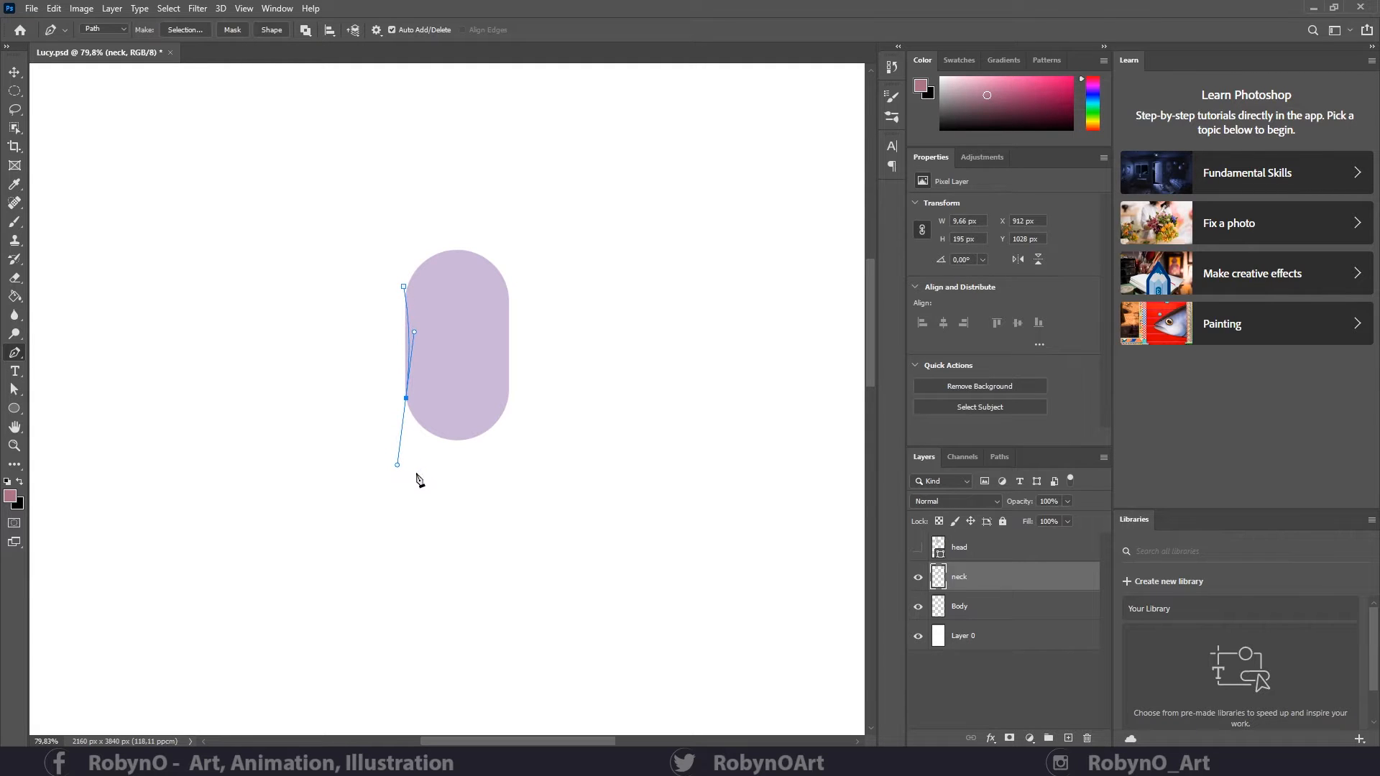
pyautogui.click(445, 488)
pyautogui.moveTo(514, 440); pyautogui.dragTo(518, 404)
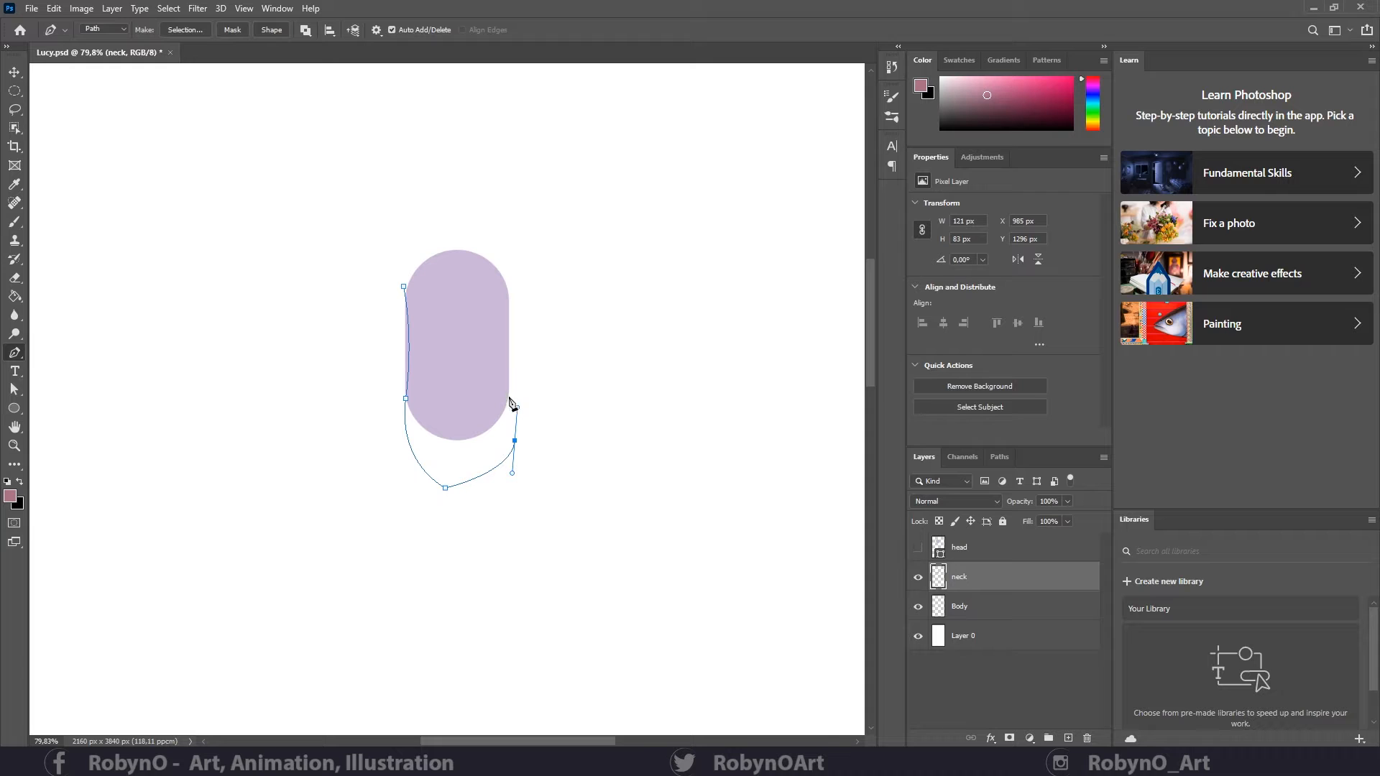
pyautogui.click(508, 397)
pyautogui.moveTo(511, 291); pyautogui.dragTo(520, 243)
pyautogui.click(538, 168)
pyautogui.click(452, 159)
pyautogui.click(358, 188)
pyautogui.click(374, 225)
pyautogui.click(403, 286)
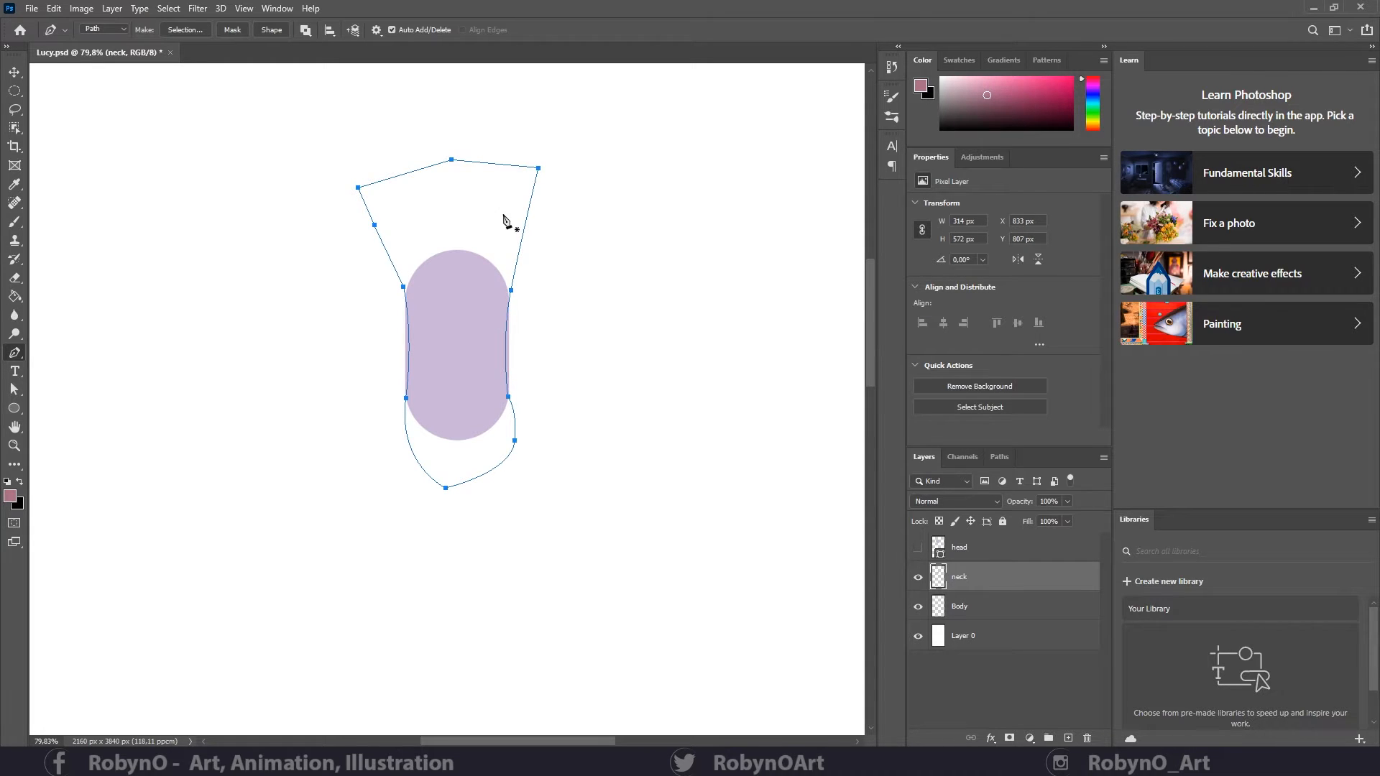
# - Convert the path to a selection with 0 px feather, delete the neck's pixels outside the curved sides, and deselect
pyautogui.rightClick(504, 214)
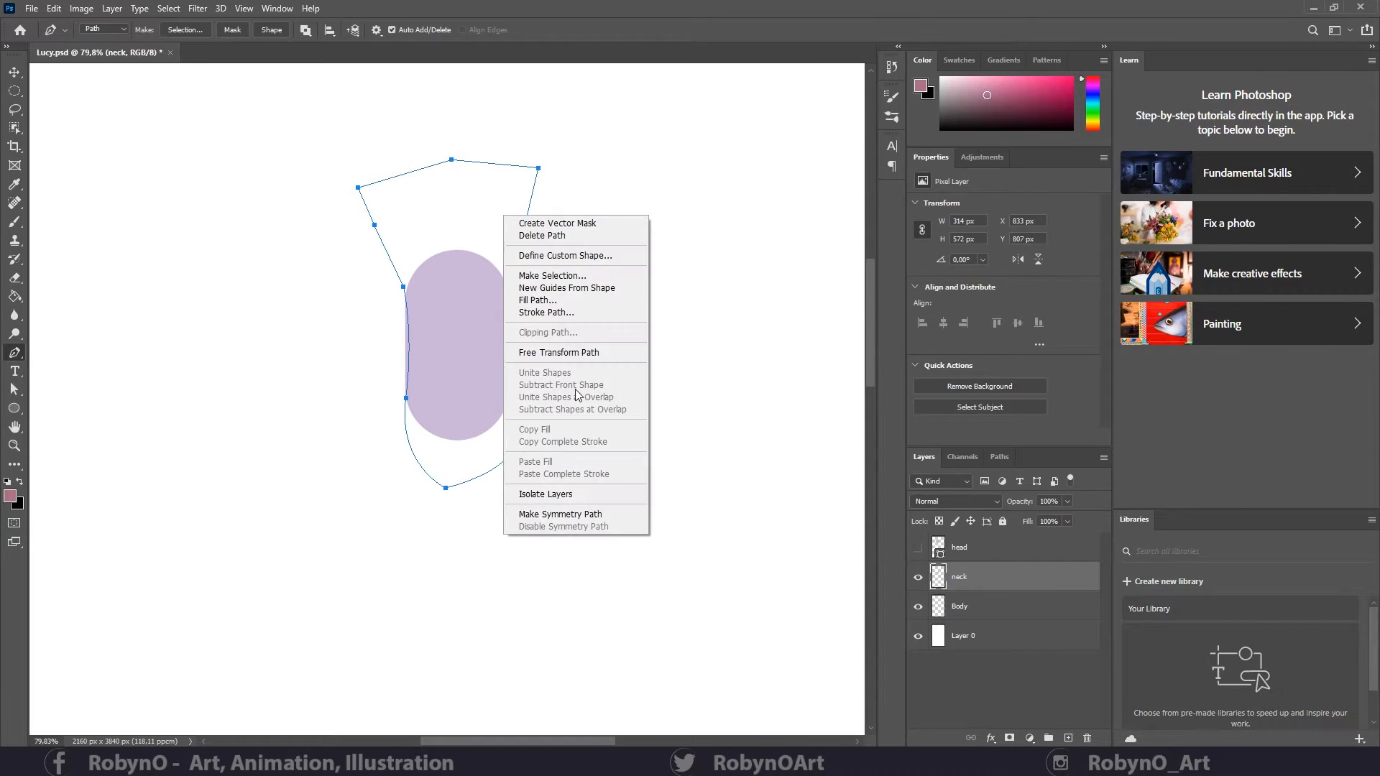
pyautogui.click(564, 276)
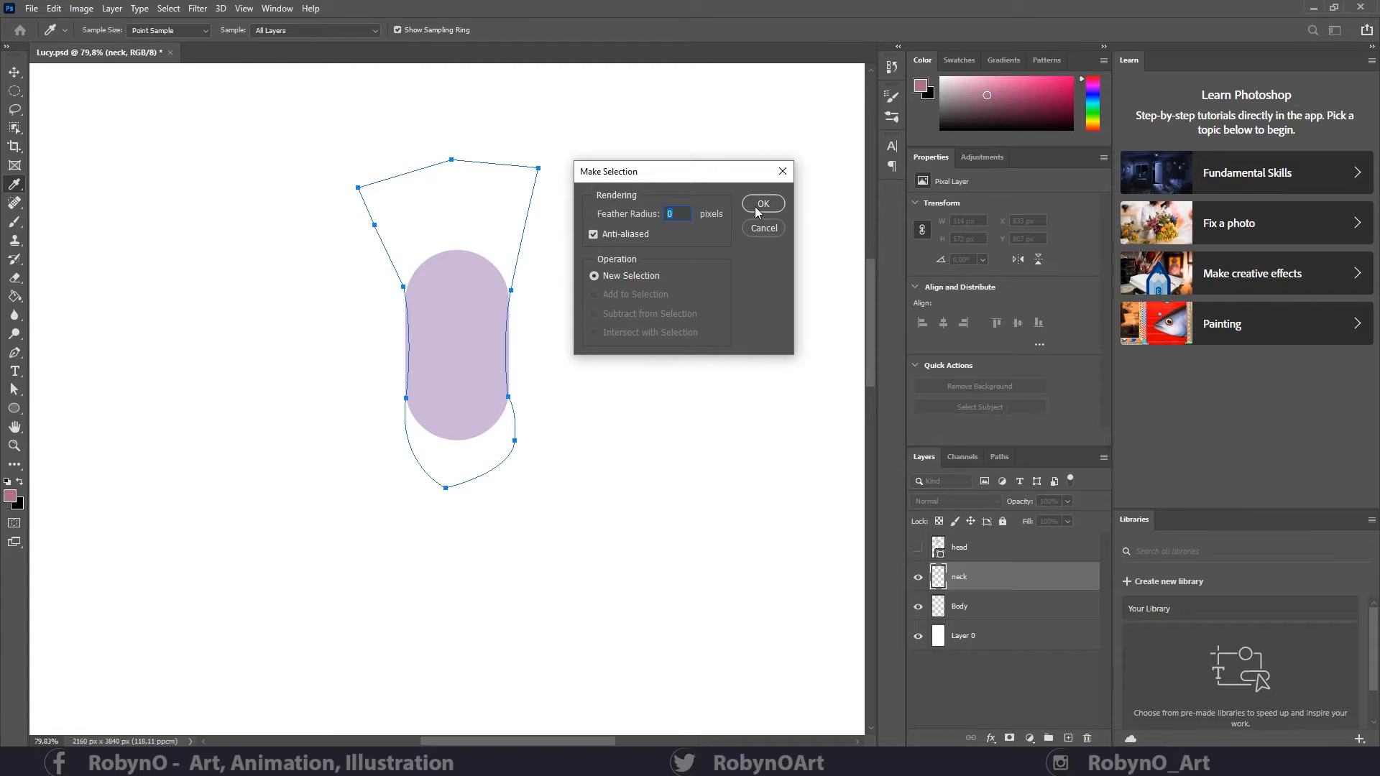
pyautogui.click(762, 204)
pyautogui.press('Delete')
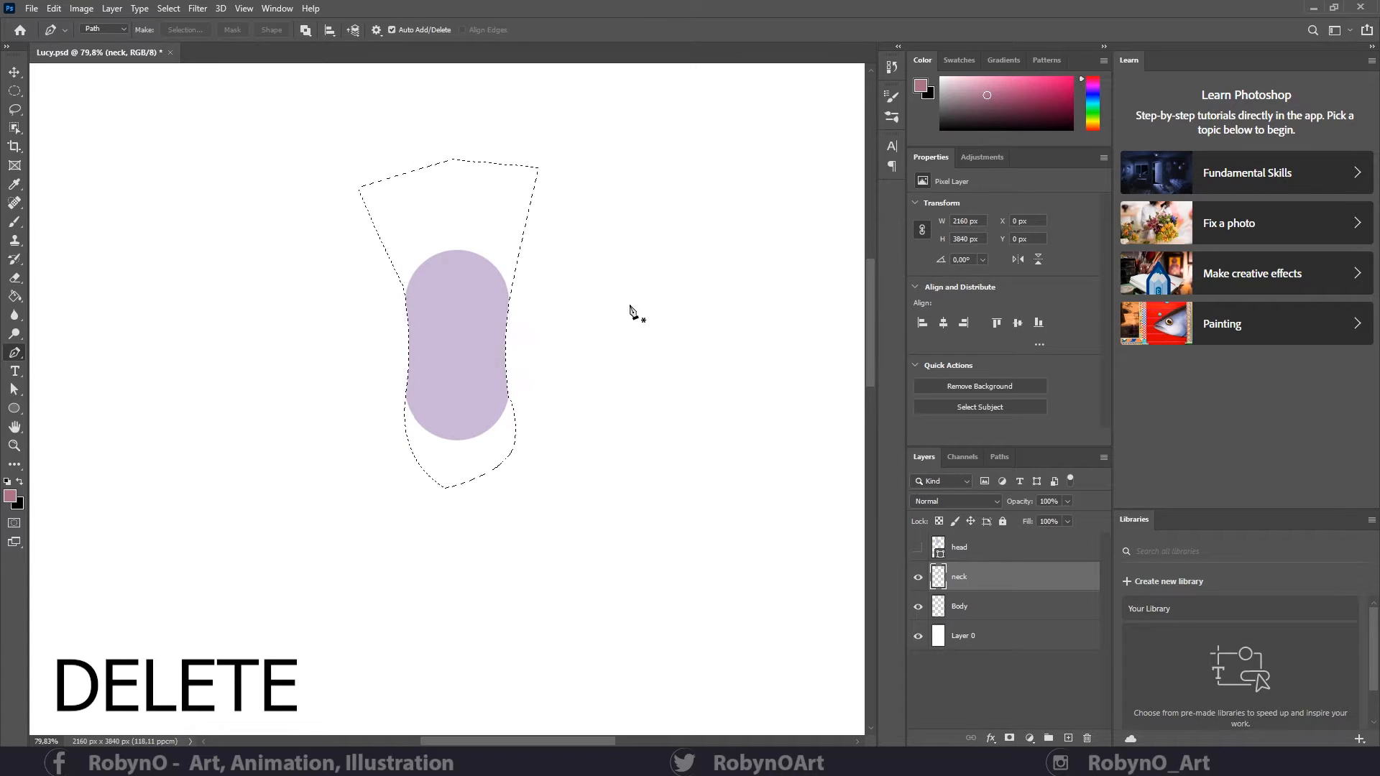
pyautogui.hotkey('ctrl', 'd')
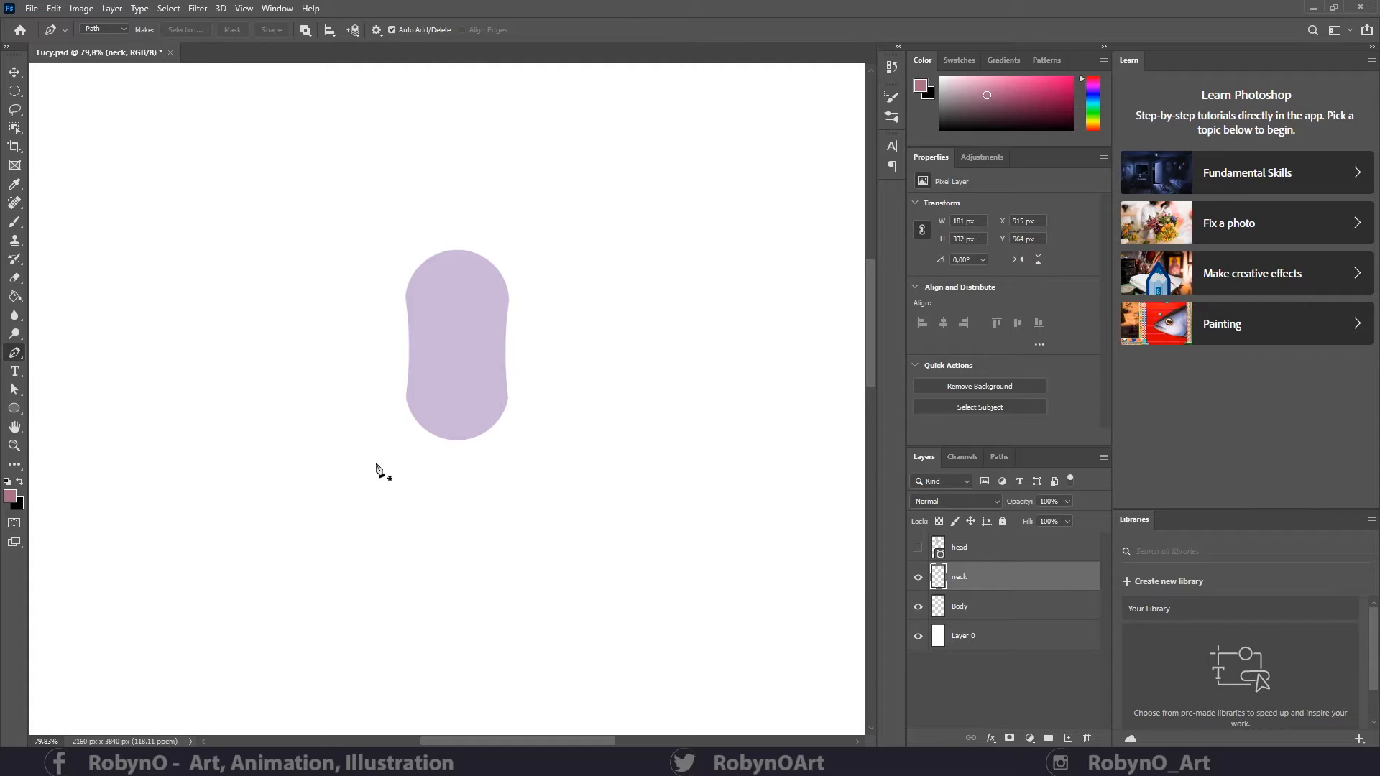
# - Draw a closed Pen path that cuts smoothly across the corner at the neck's upper-left edge
pyautogui.click(1372, 46)
pyautogui.click(14, 446)
pyautogui.moveTo(575, 344); pyautogui.dragTo(520, 344)
pyautogui.moveTo(632, 364); pyautogui.dragTo(615, 332)
pyautogui.moveTo(503, 296); pyautogui.dragTo(643, 299)
pyautogui.press('p')
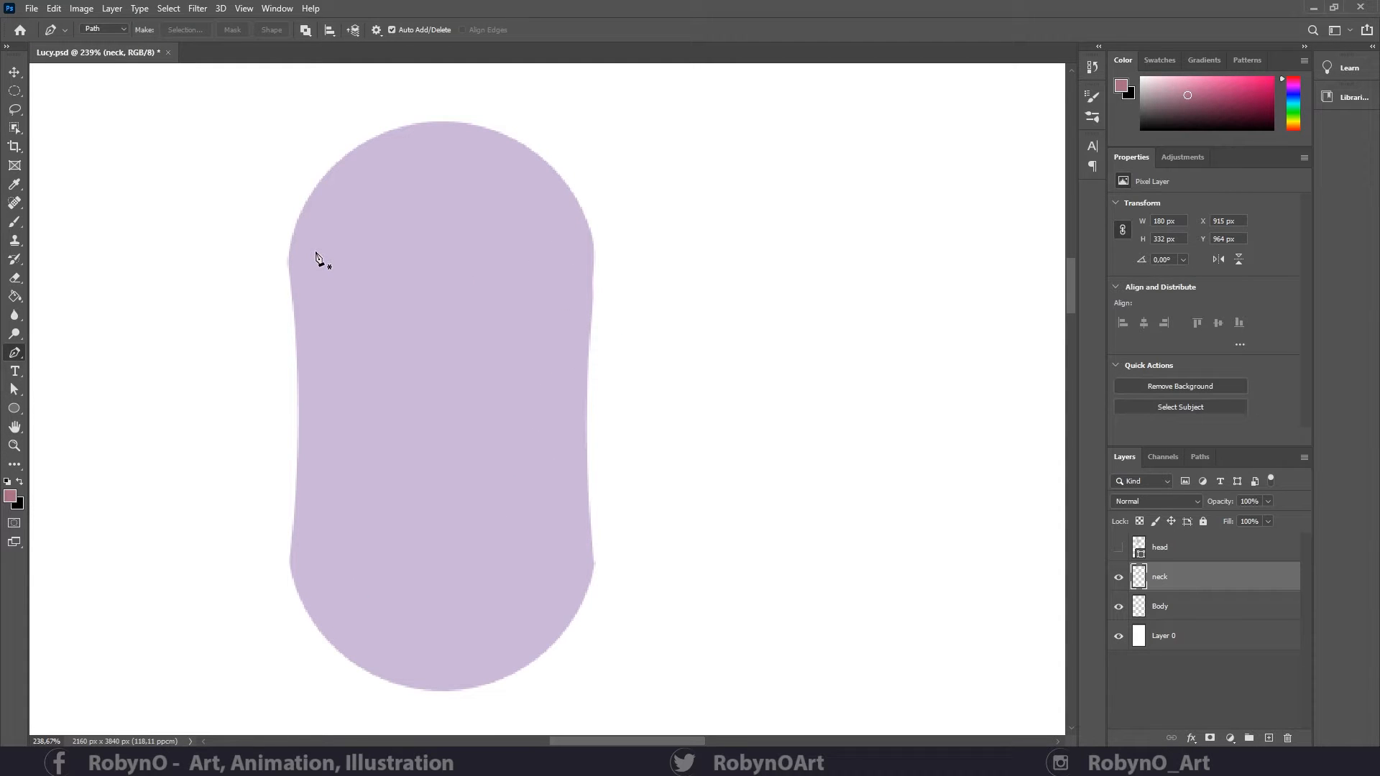
pyautogui.click(294, 311)
pyautogui.moveTo(318, 177); pyautogui.dragTo(355, 134)
pyautogui.click(382, 91)
pyautogui.click(239, 111)
pyautogui.click(202, 293)
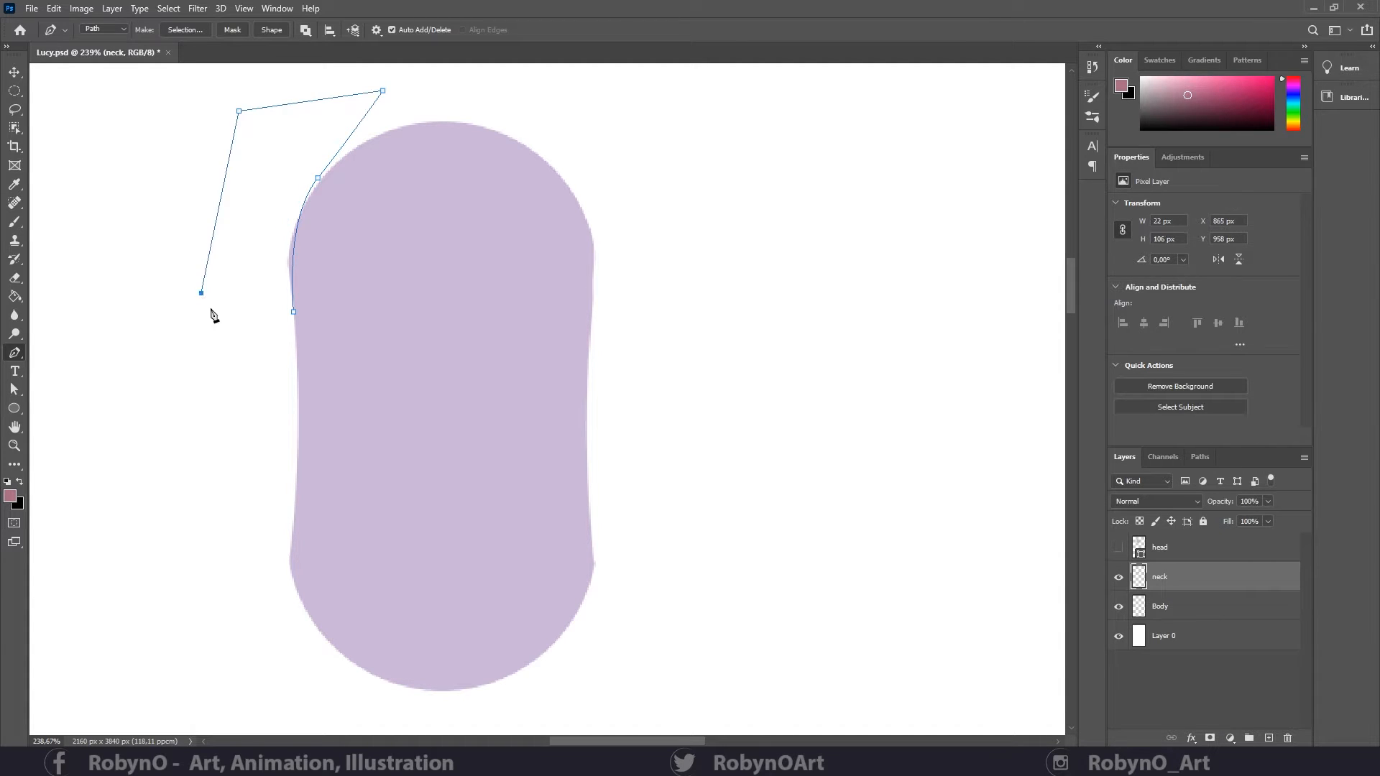
pyautogui.click(281, 623)
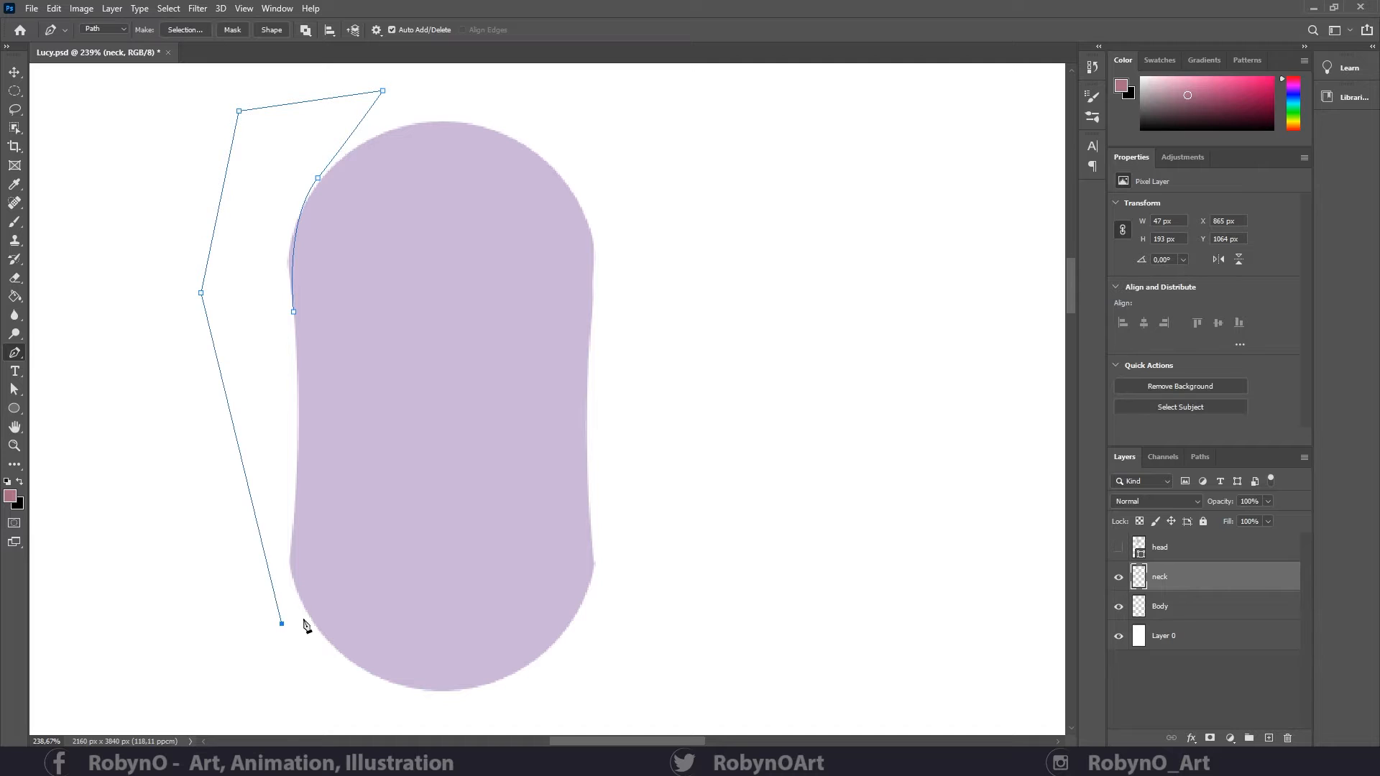
pyautogui.click(294, 311)
# - Turn the upper-left path into a selection, delete the neck pixels inside it, and deselect
pyautogui.rightClick(270, 155)
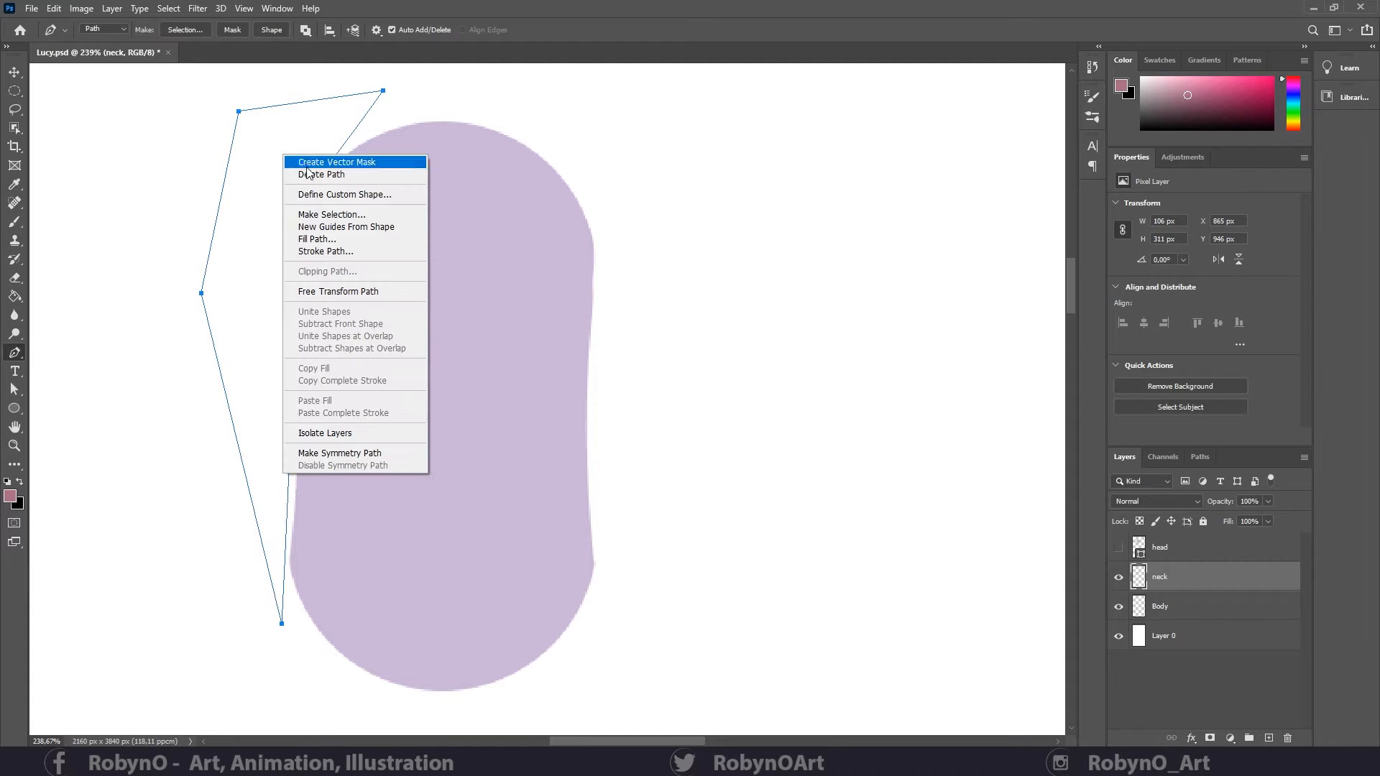
pyautogui.click(352, 218)
pyautogui.click(762, 206)
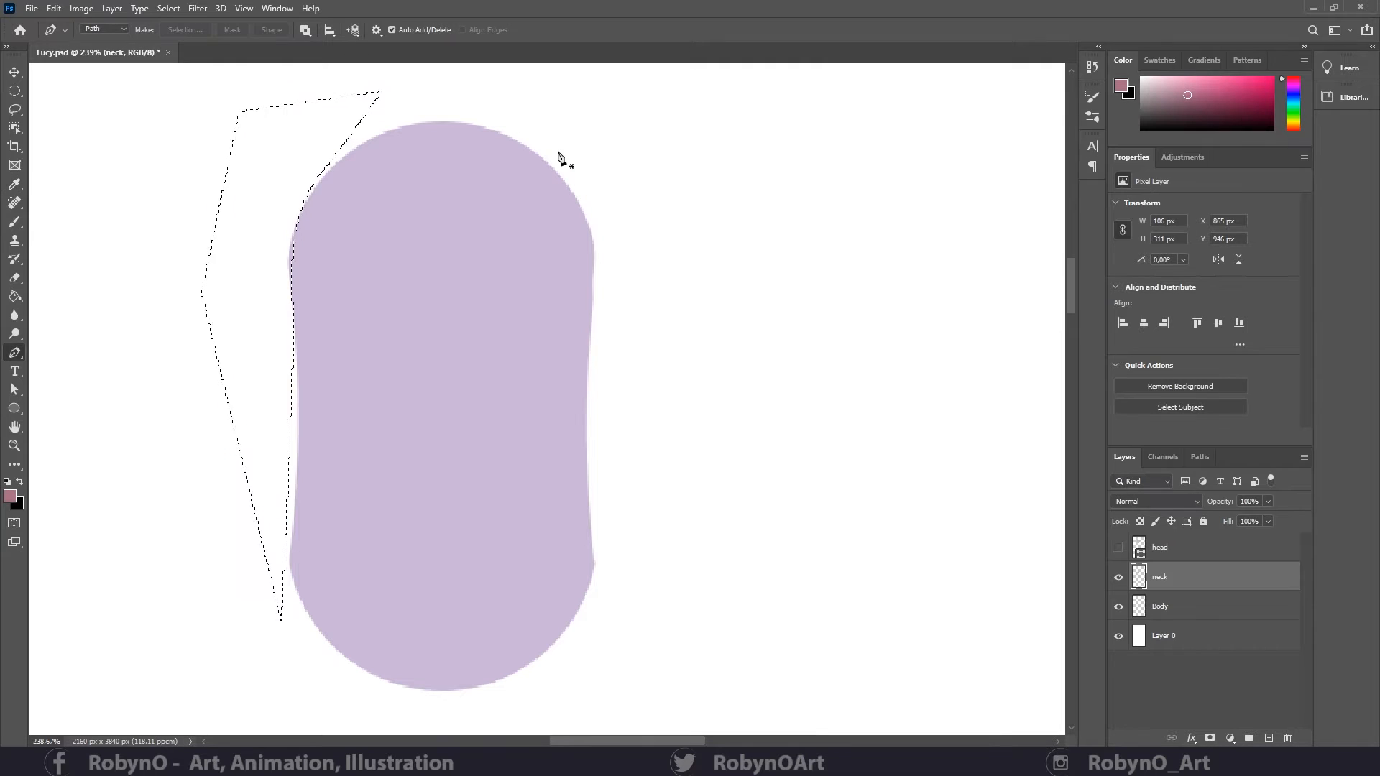
pyautogui.hotkey('ctrl', 'd')
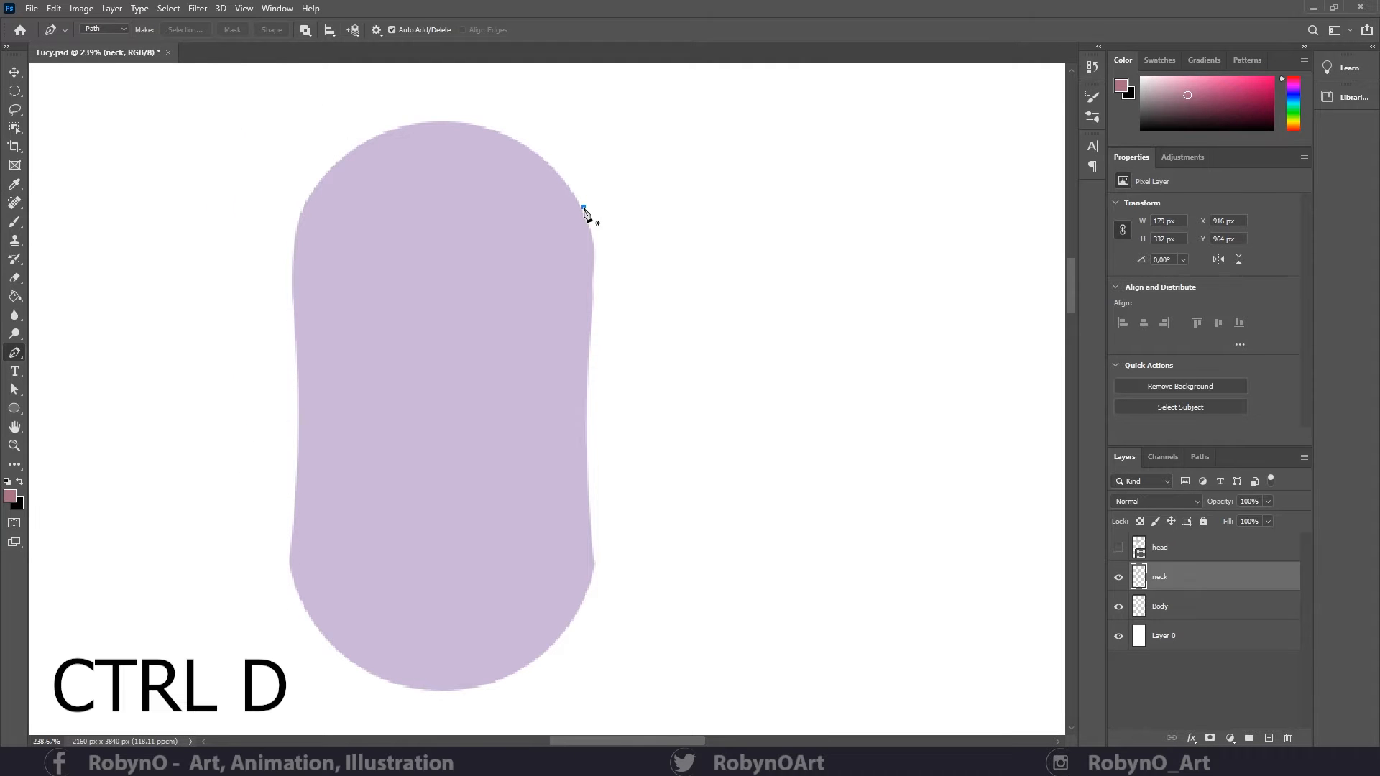
# - Draw a closed Pen path that shaves off the bump at the neck's upper-right edge
pyautogui.click(584, 208)
pyautogui.click(592, 261)
pyautogui.click(594, 309)
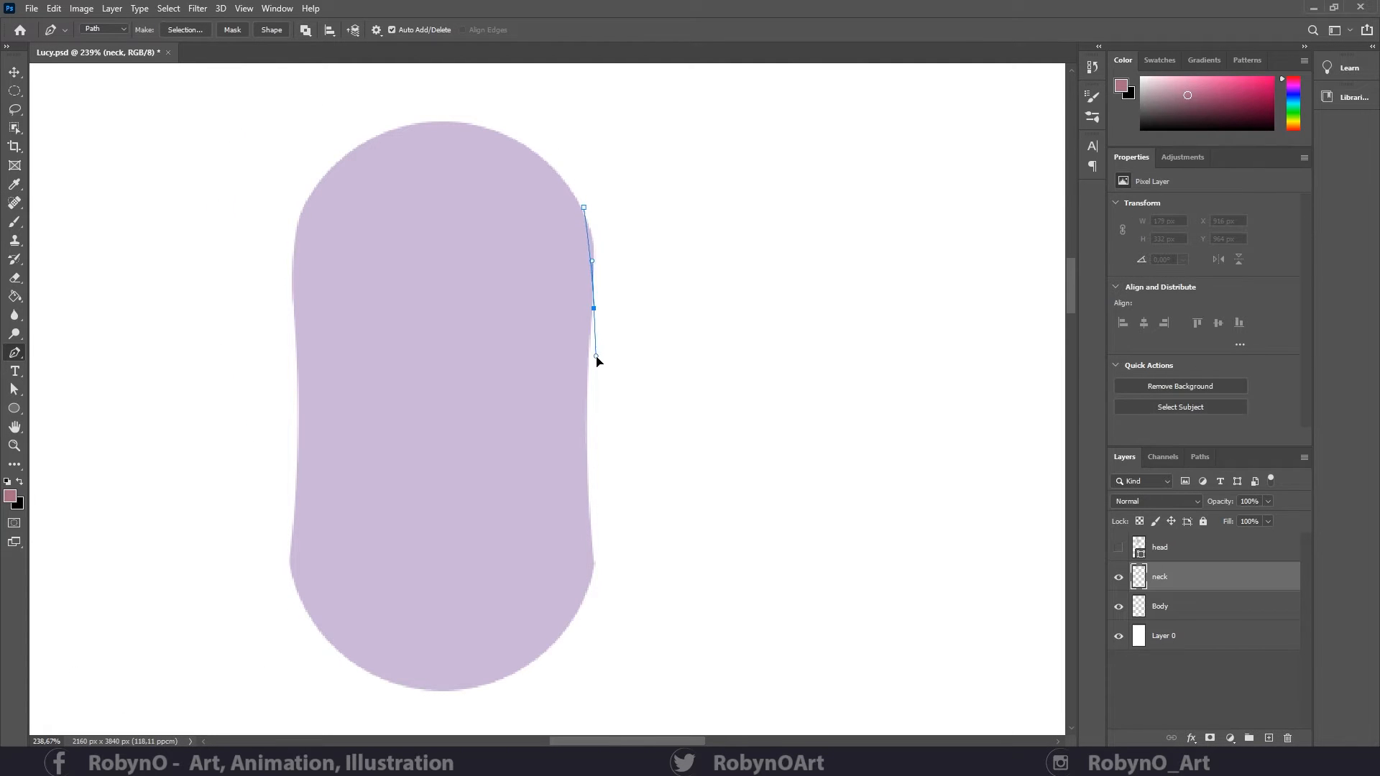
pyautogui.click(596, 396)
pyautogui.click(647, 352)
pyautogui.click(706, 183)
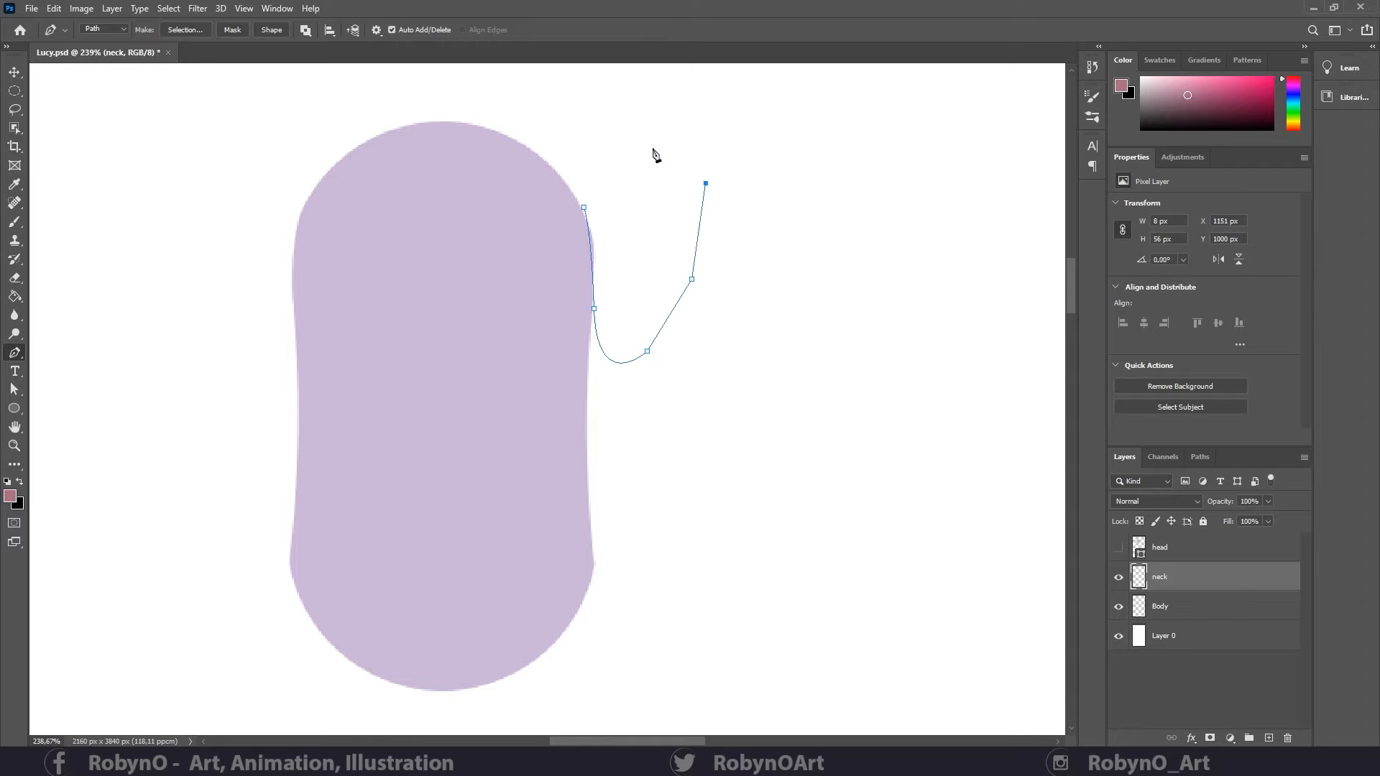
pyautogui.click(652, 147)
pyautogui.click(606, 156)
pyautogui.click(583, 208)
# - Turn the upper-right path into a selection, delete the neck pixels inside it, and deselect
pyautogui.rightClick(649, 186)
pyautogui.click(696, 245)
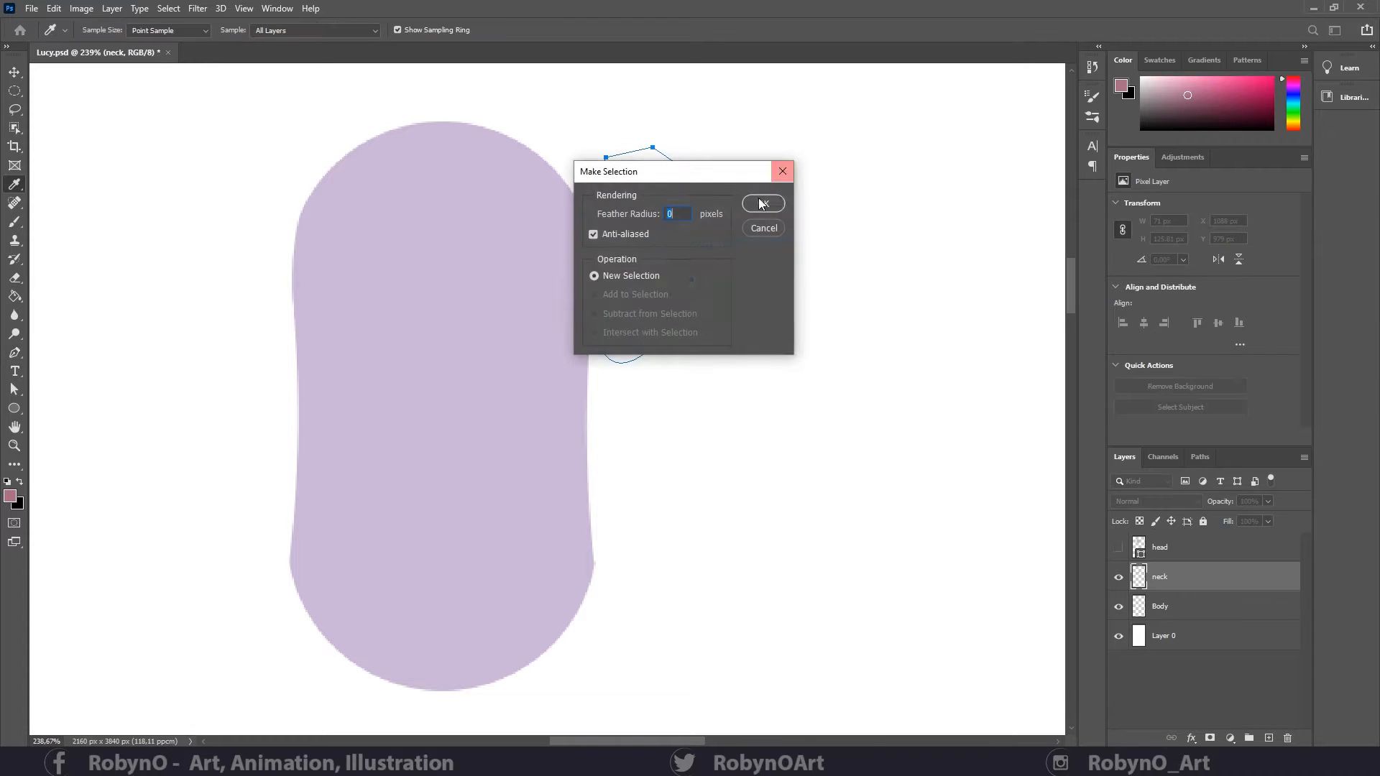
pyautogui.press('Return')
pyautogui.hotkey('ctrl', 'd')
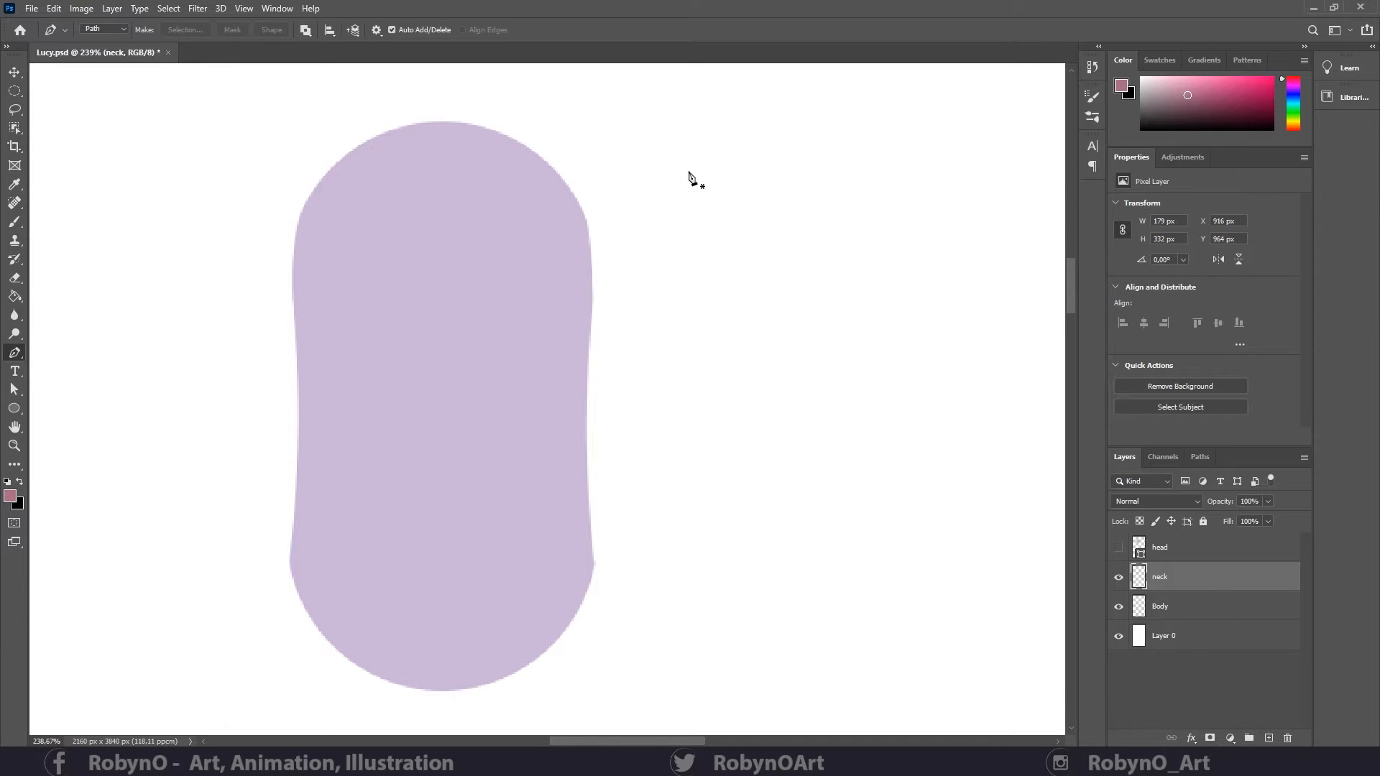
# - Draw a closed Pen path that rounds off the corner at the neck's lower-right edge
pyautogui.click(592, 538)
pyautogui.moveTo(581, 603); pyautogui.dragTo(570, 634)
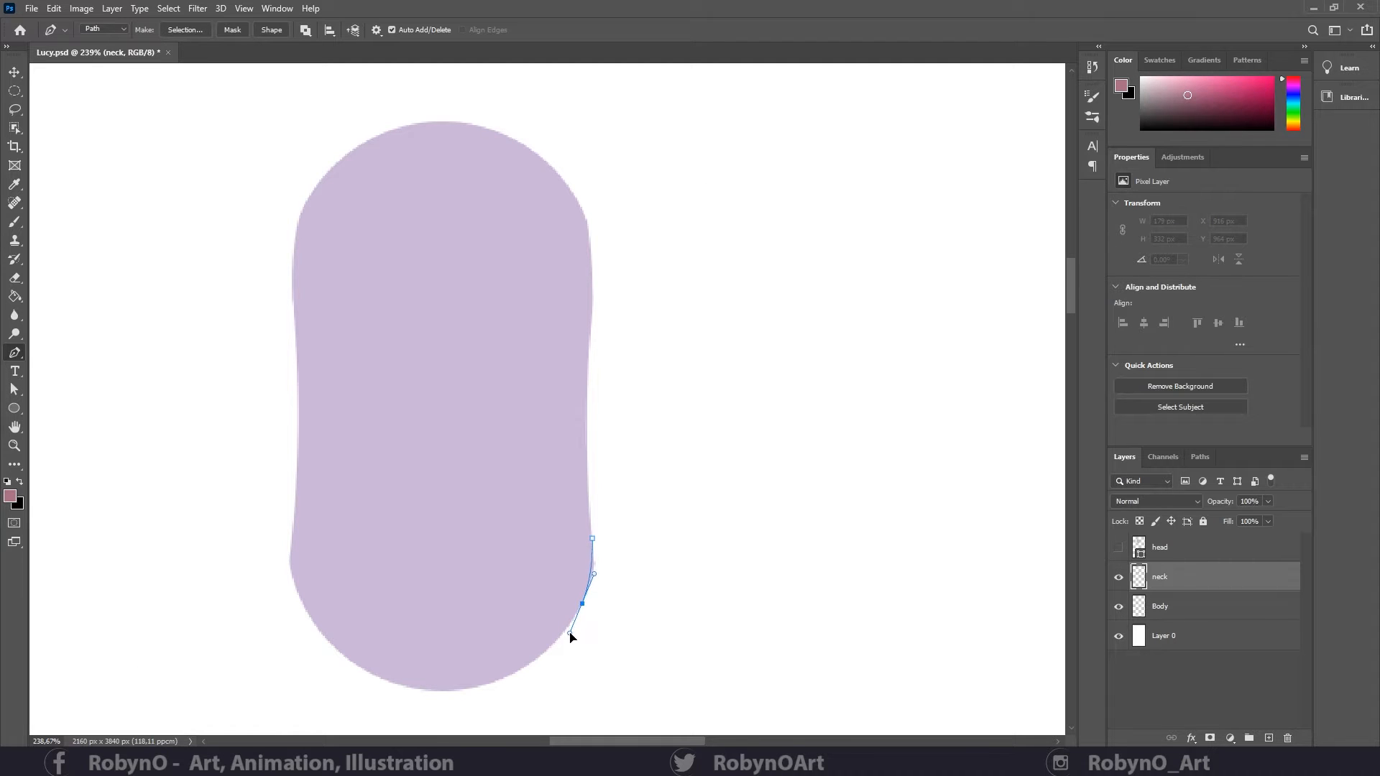
pyautogui.click(587, 642)
pyautogui.click(647, 607)
pyautogui.click(666, 561)
pyautogui.click(609, 516)
pyautogui.click(593, 539)
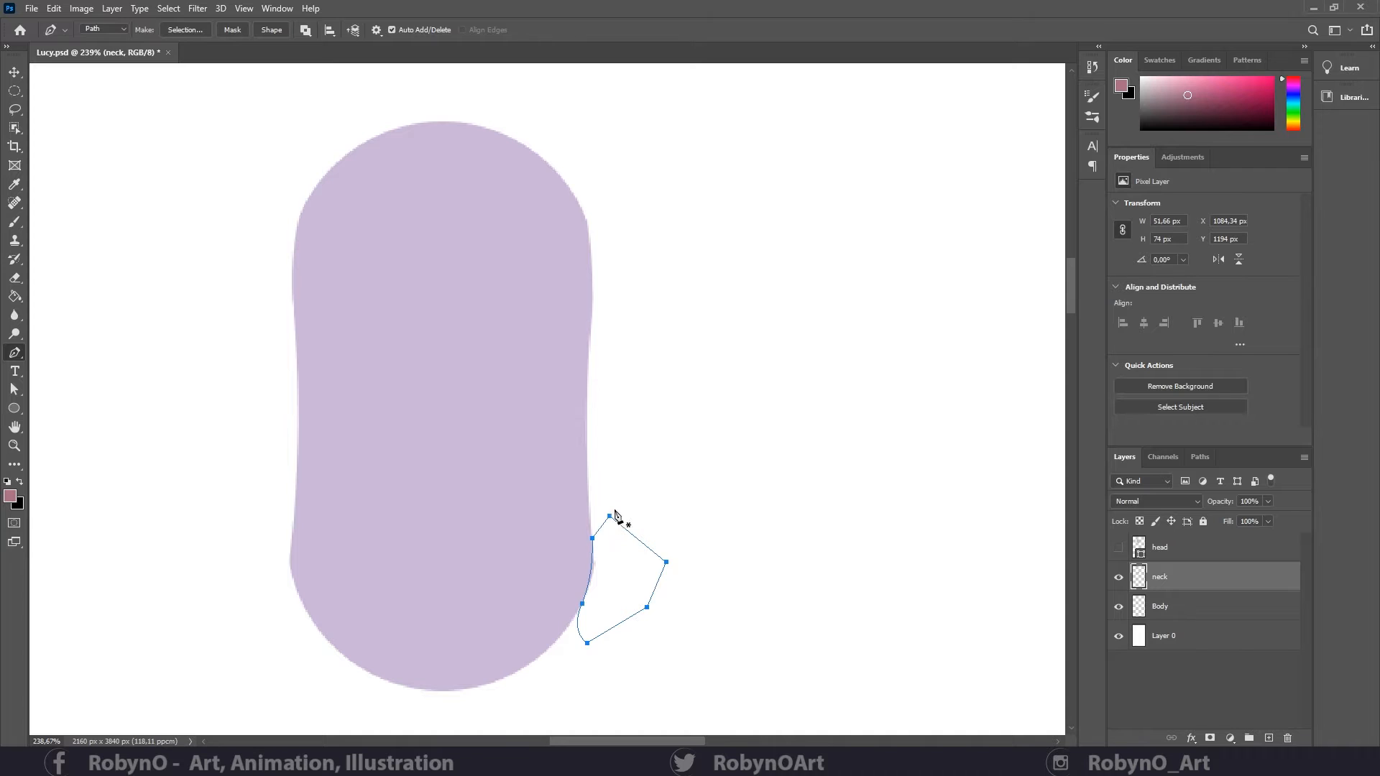
# - Turn the lower-right path into a selection, delete the neck pixels inside it, and deselect
pyautogui.rightClick(616, 512)
pyautogui.click(681, 251)
pyautogui.press('Return')
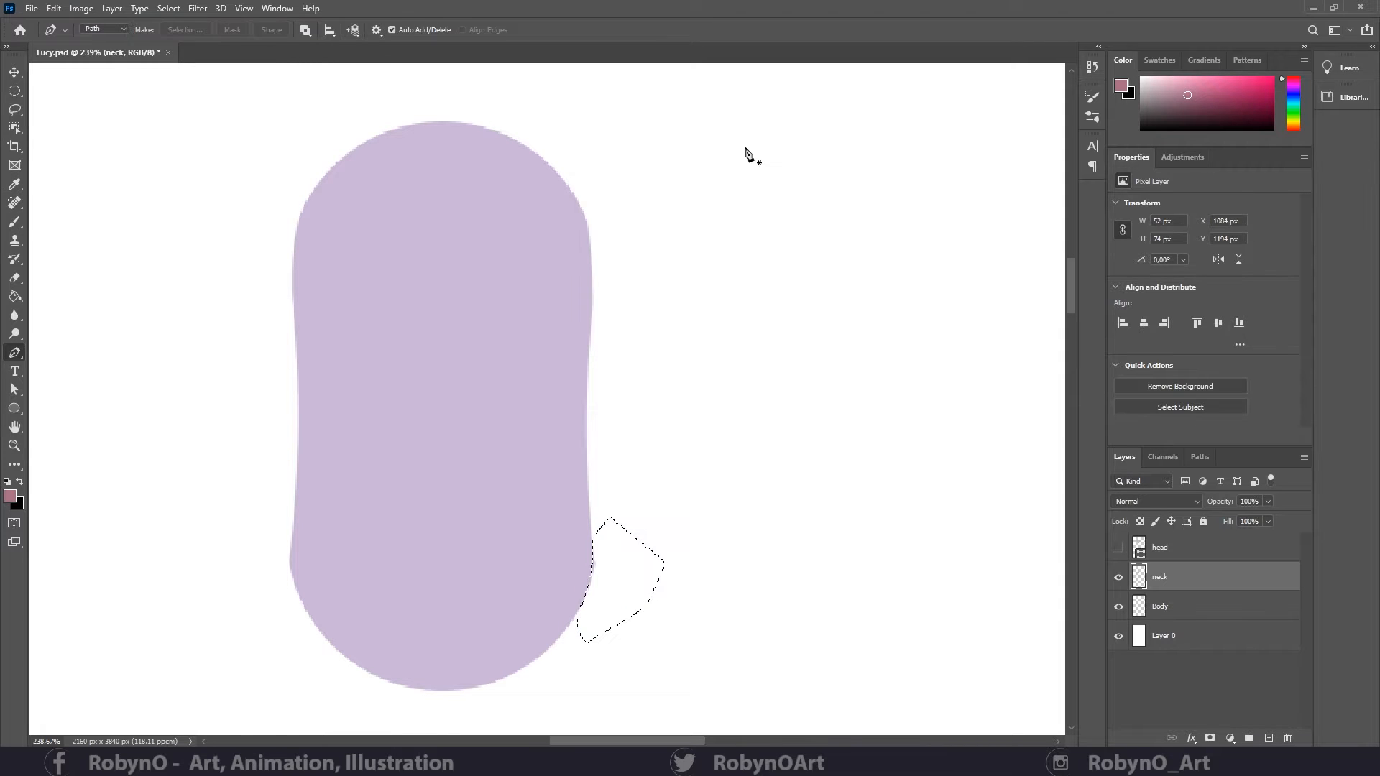
pyautogui.hotkey('ctrl', 'd')
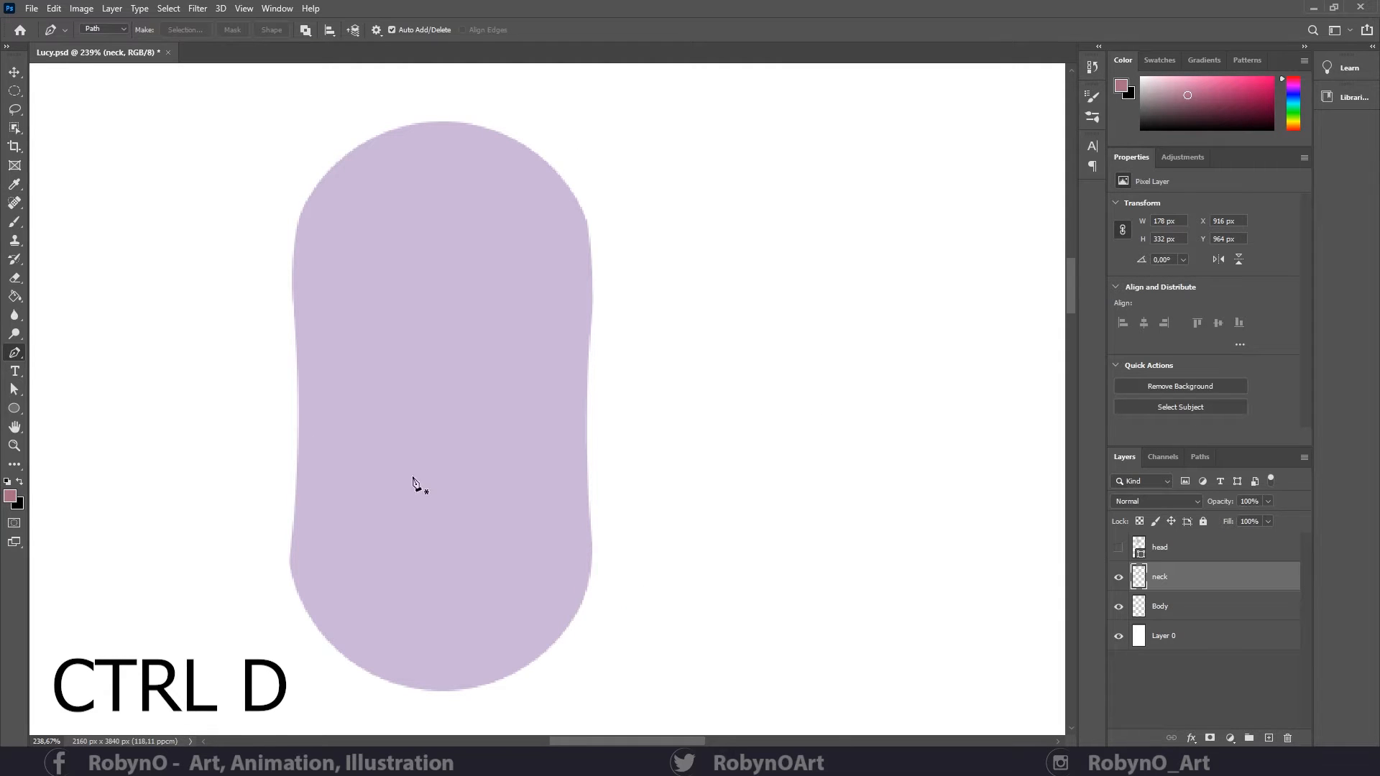
# - Draw a closed Pen path that rounds off the corner at the neck's lower-left edge
pyautogui.click(293, 528)
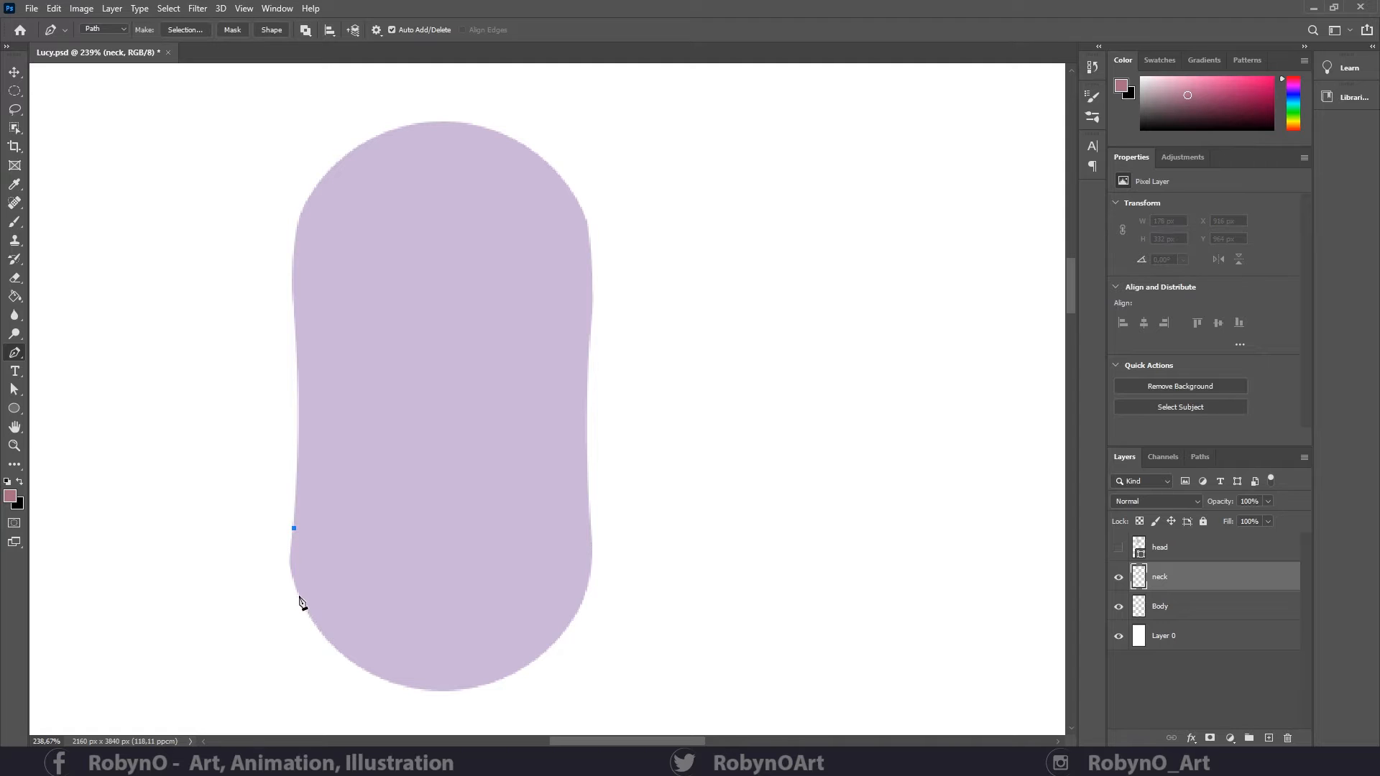
pyautogui.moveTo(300, 597); pyautogui.dragTo(313, 627)
pyautogui.click(197, 535)
pyautogui.click(223, 467)
pyautogui.click(256, 458)
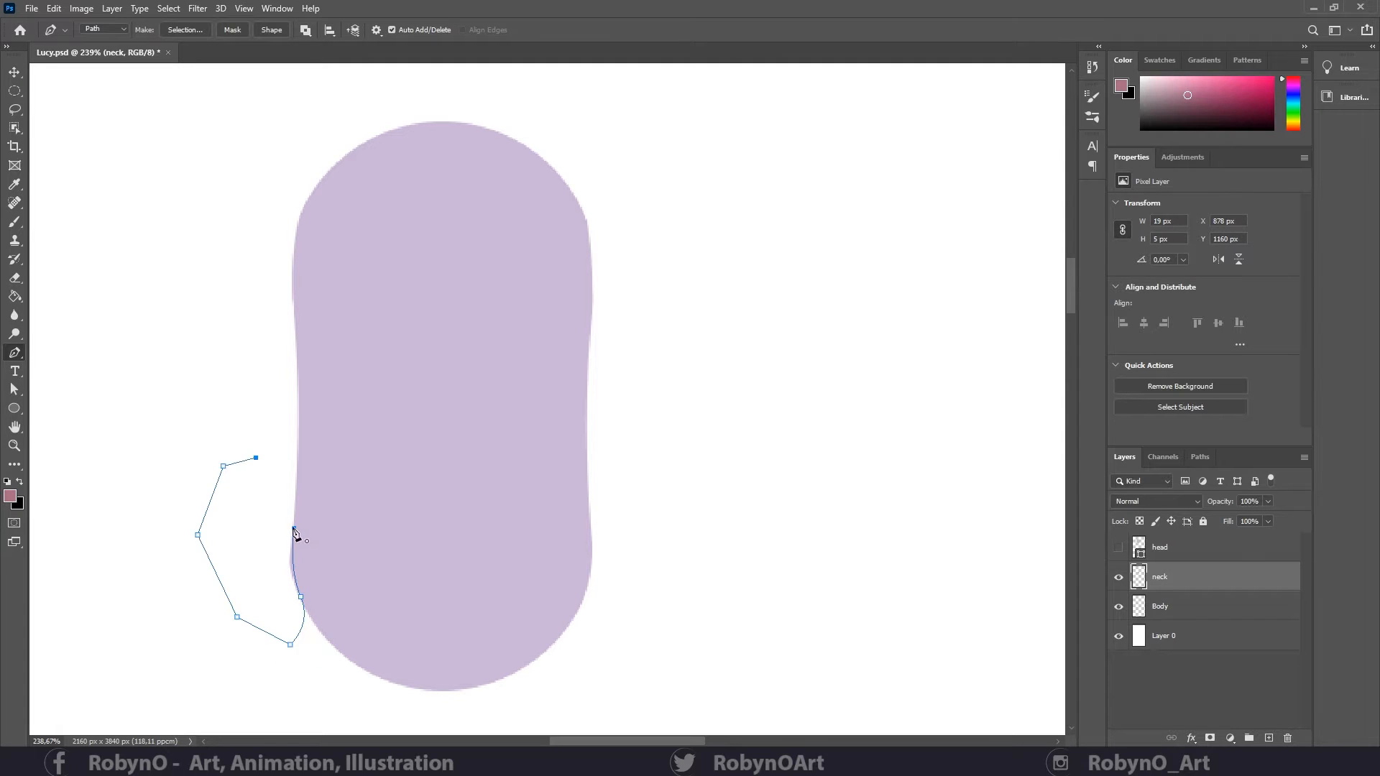
pyautogui.click(294, 529)
# - Turn the lower-left path into a selection, delete the neck pixels inside it, and deselect
pyautogui.rightClick(244, 510)
pyautogui.click(293, 252)
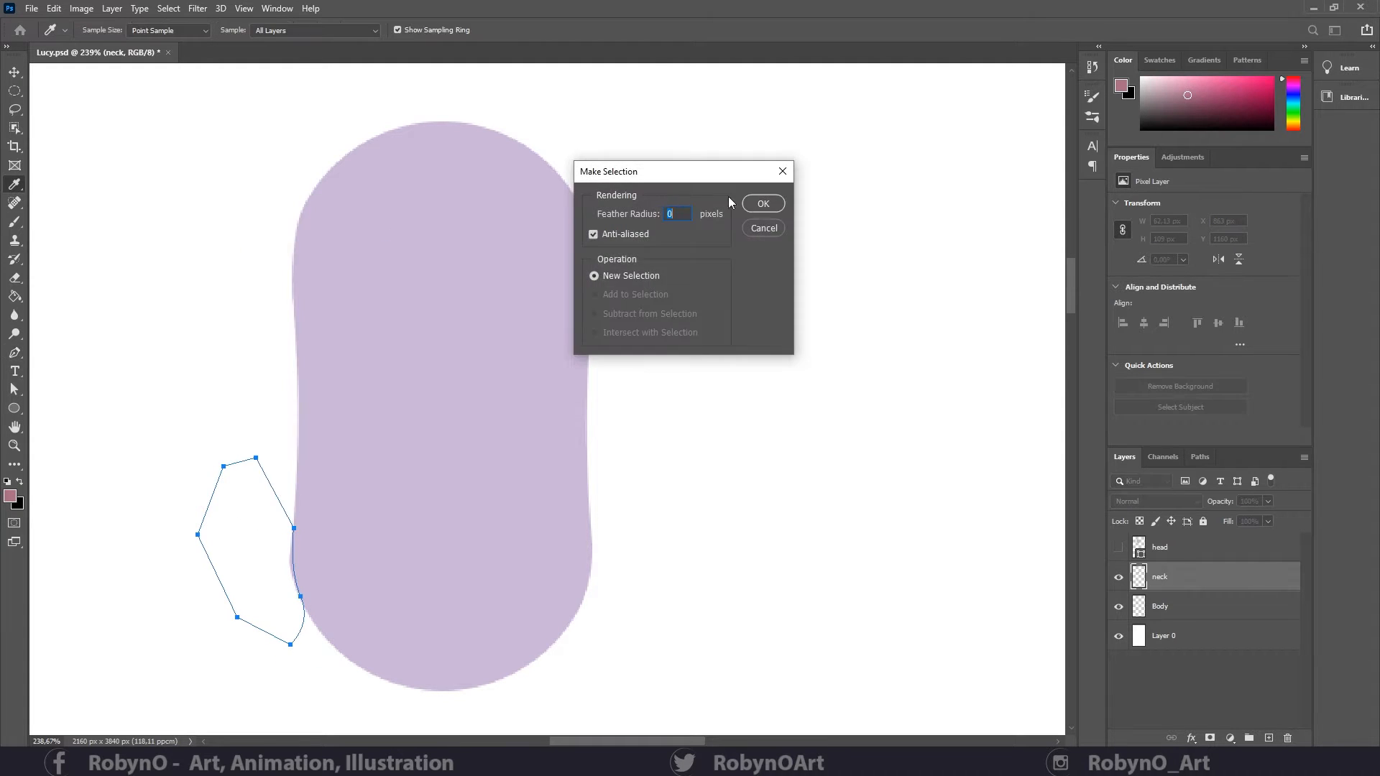
pyautogui.click(767, 205)
pyautogui.hotkey('ctrl', 'd')
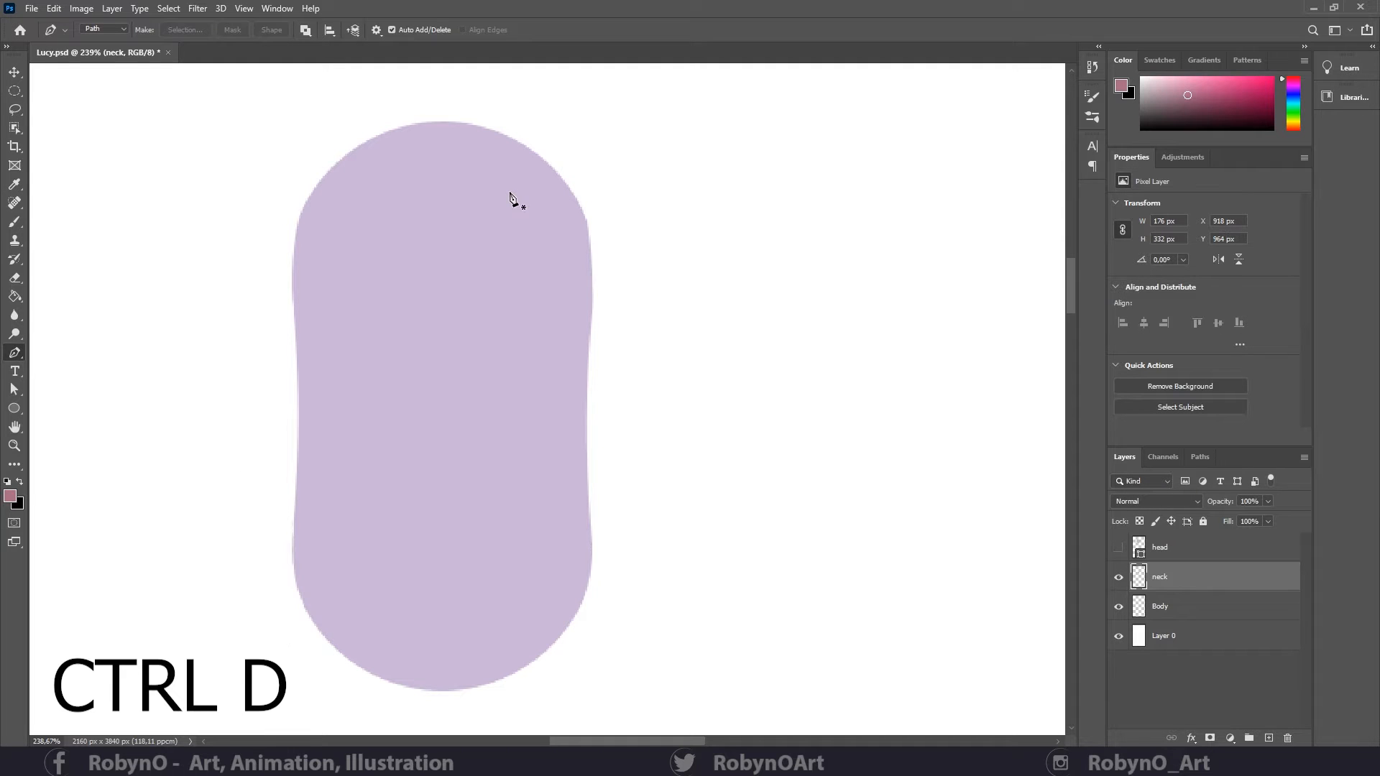
# - Show the head layer again and select the Body layer
pyautogui.click(13, 445)
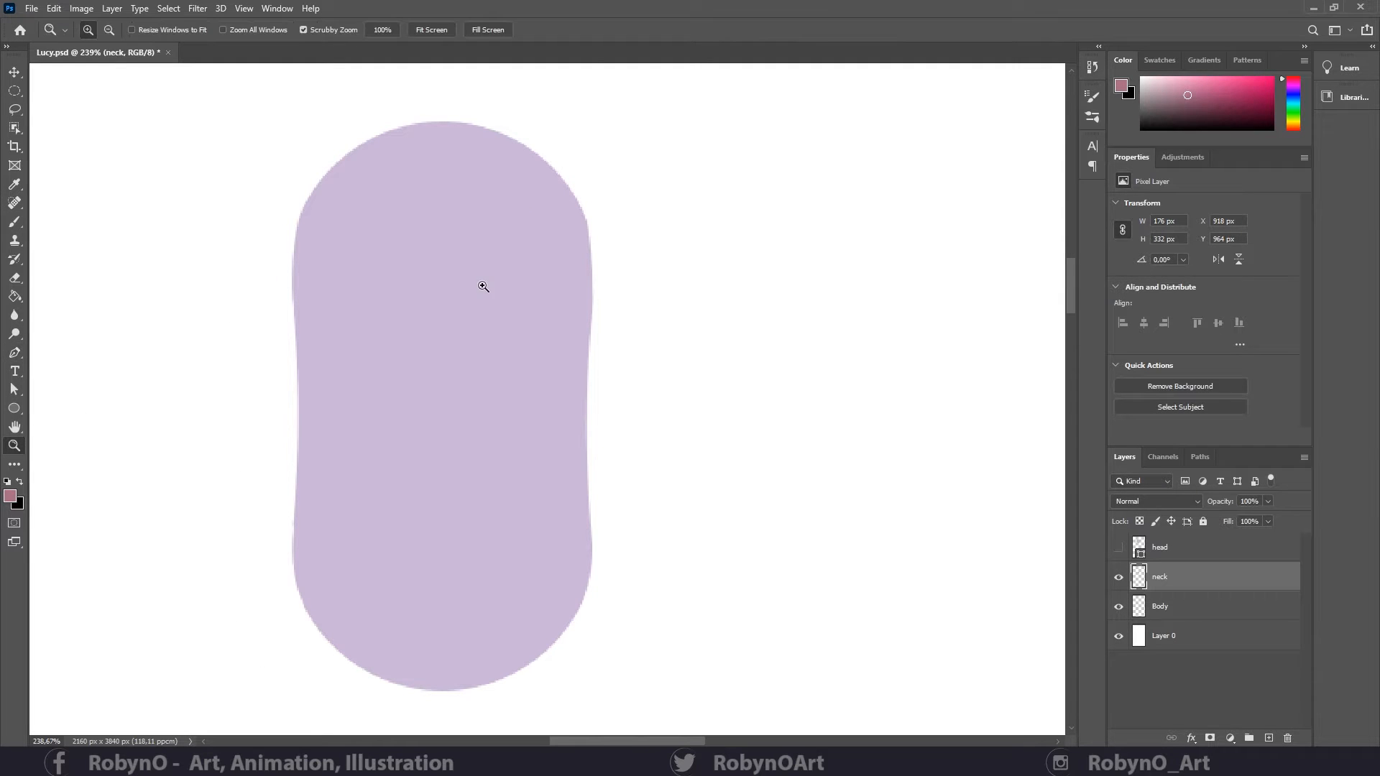
pyautogui.moveTo(483, 285); pyautogui.dragTo(414, 290)
pyautogui.moveTo(571, 345); pyautogui.dragTo(493, 351)
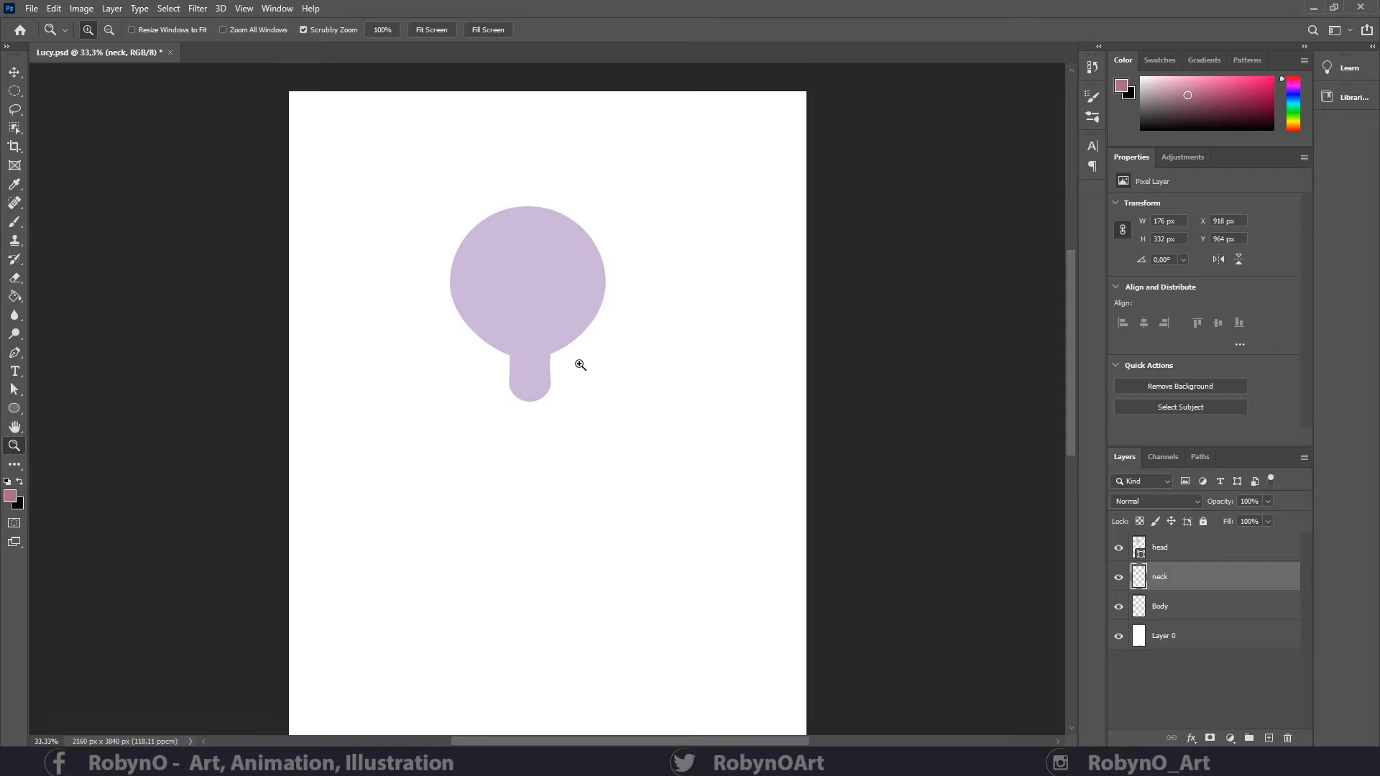
pyautogui.moveTo(572, 386); pyautogui.dragTo(558, 295)
pyautogui.click(1164, 606)
pyautogui.press('p')
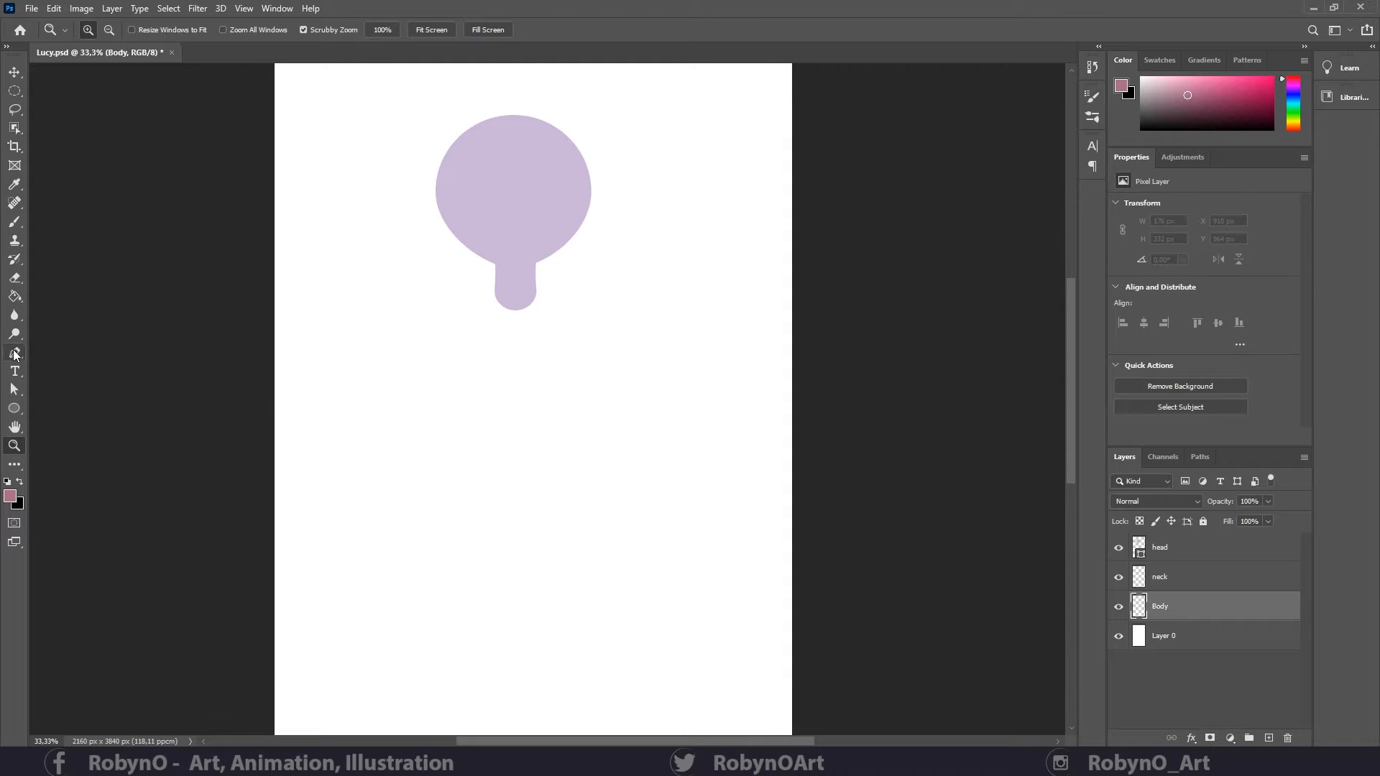
pyautogui.moveTo(516, 357); pyautogui.dragTo(505, 306)
pyautogui.press('a')
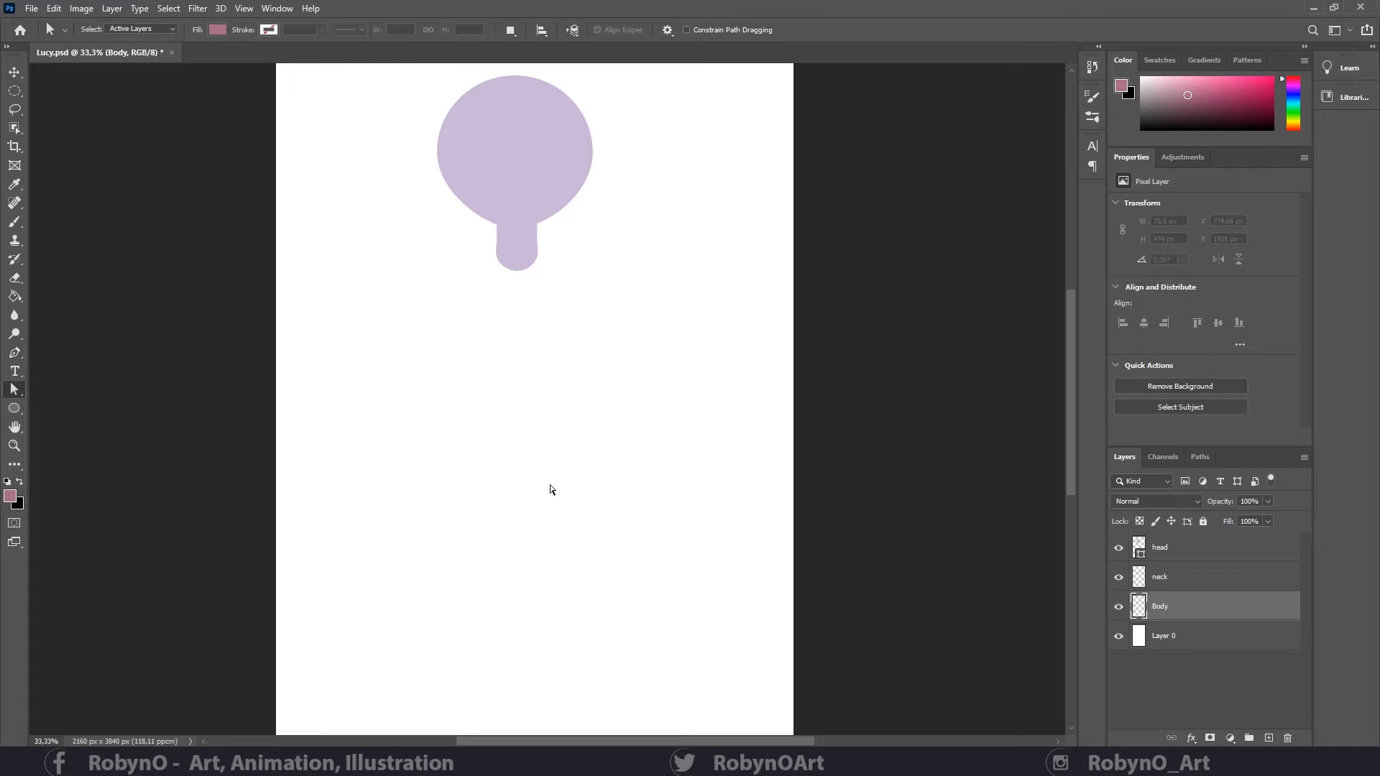
# - Draw a 327 × 884 px rounded rectangle on the Body layer for the torso and shift it to centre it under the neck
pyautogui.click(14, 408)
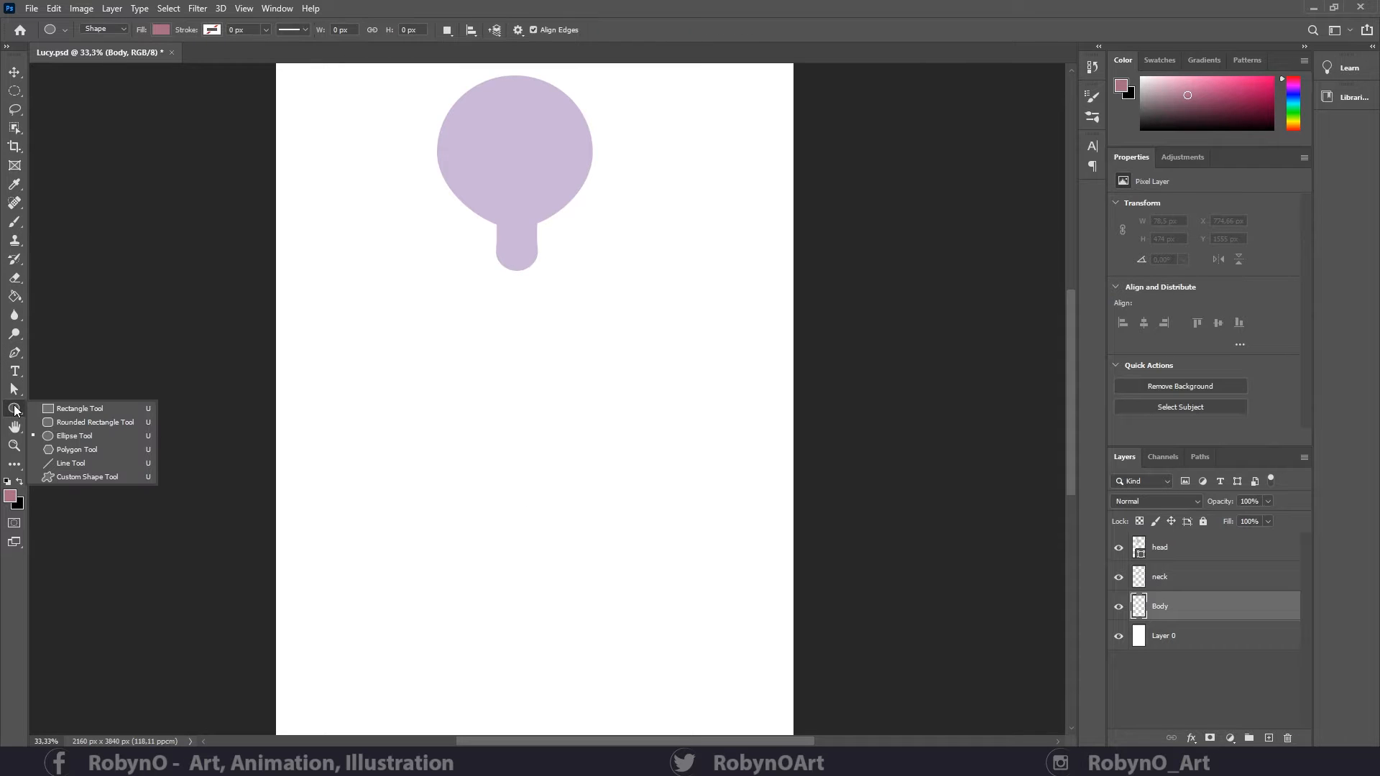
pyautogui.click(75, 423)
pyautogui.moveTo(469, 253); pyautogui.dragTo(545, 465)
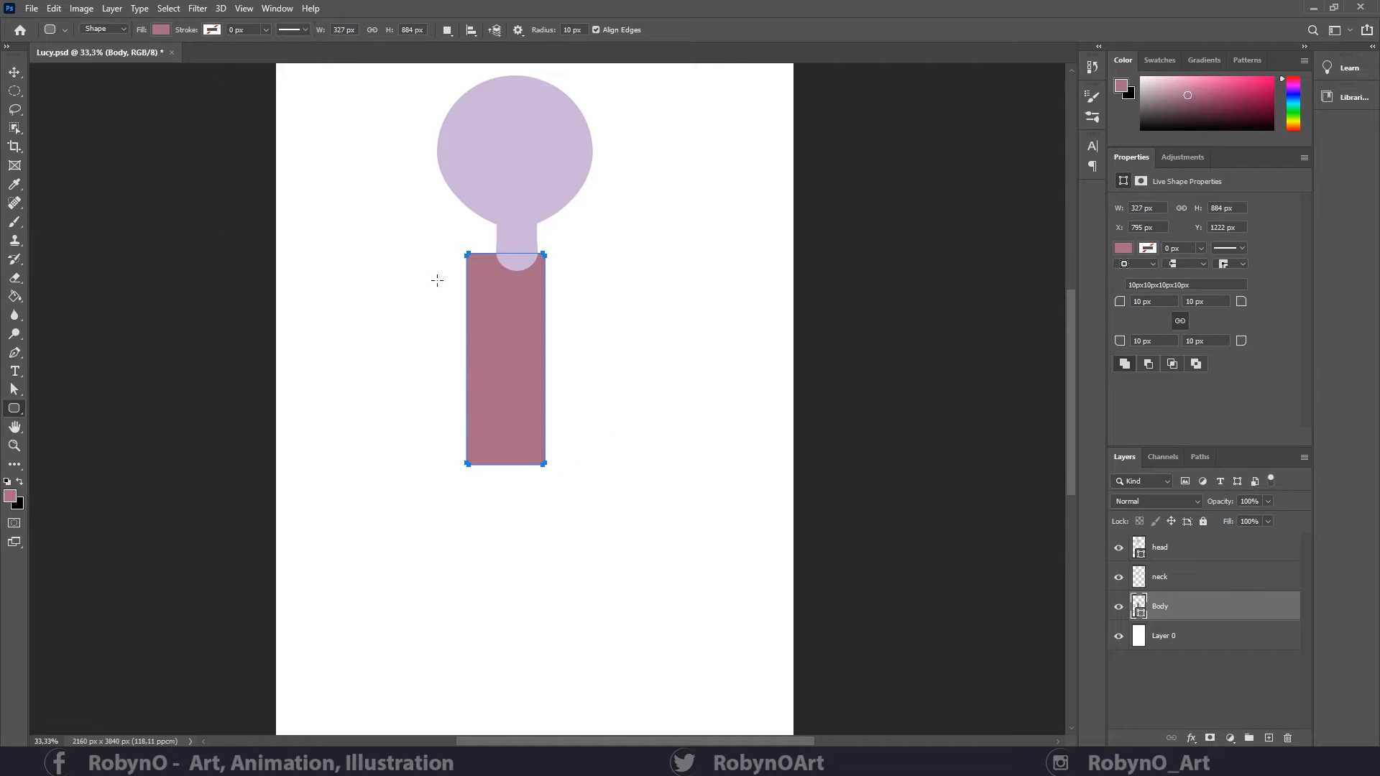
pyautogui.hotkey('ctrl', 't')
pyautogui.moveTo(490, 358); pyautogui.dragTo(499, 356)
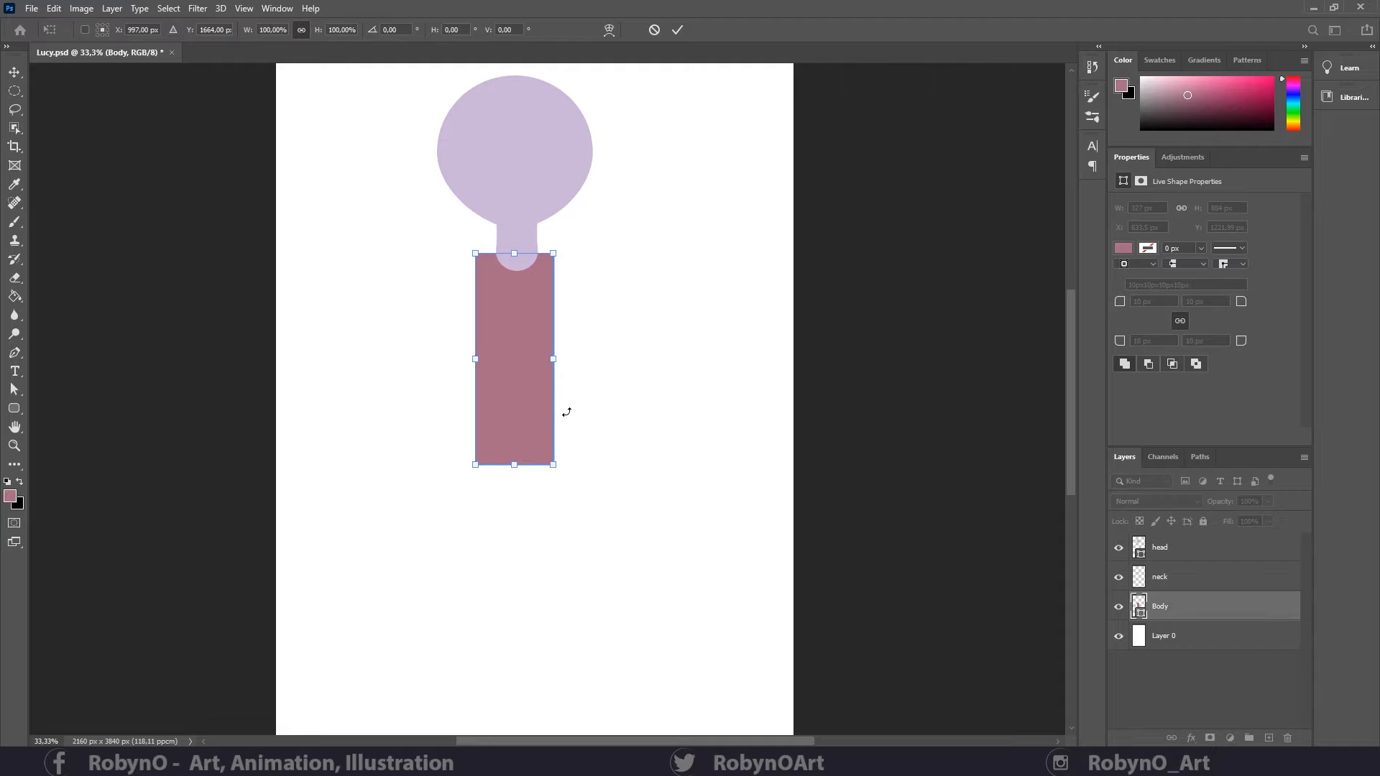
pyautogui.press('Return')
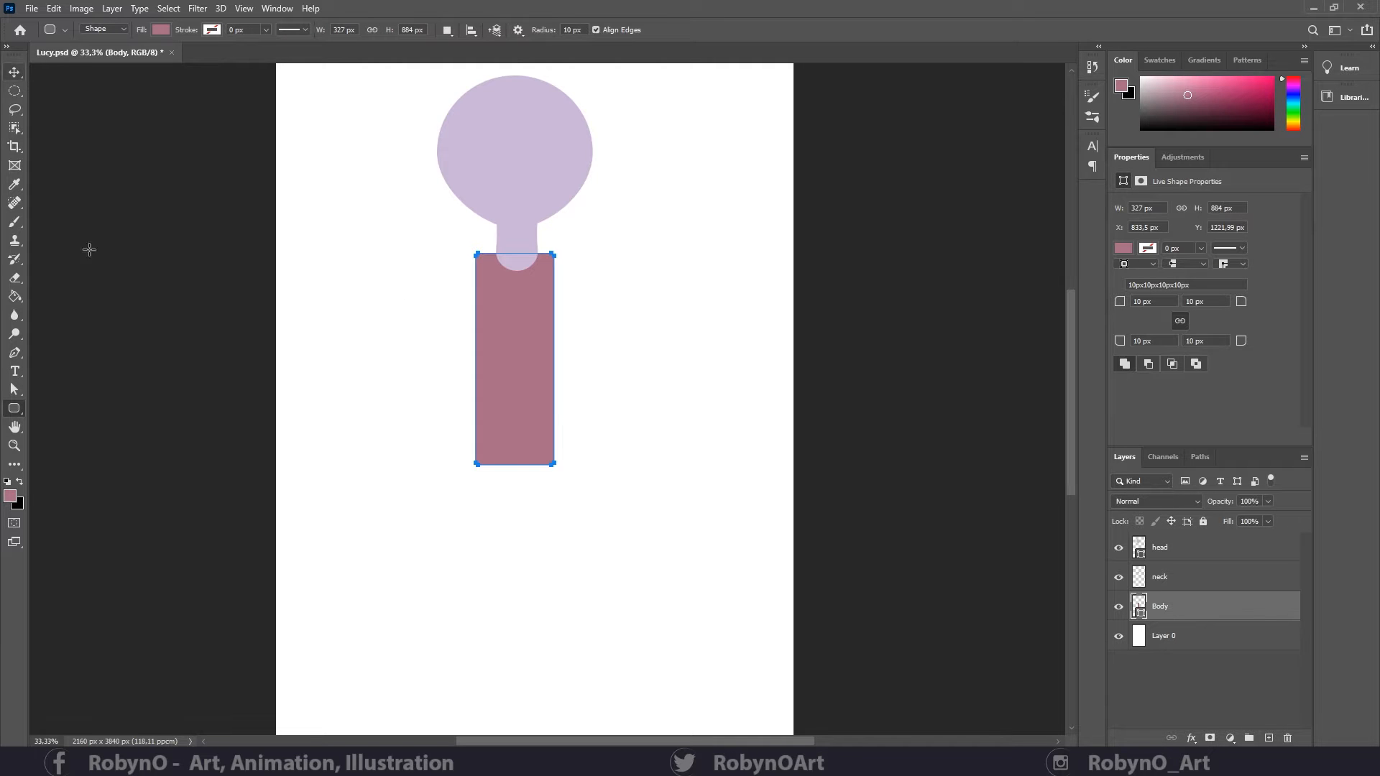
# - Convert the torso to a regular path and lower the side anchors of both upper corners, moving the left one slightly outward
pyautogui.click(14, 445)
pyautogui.moveTo(523, 286); pyautogui.dragTo(571, 310)
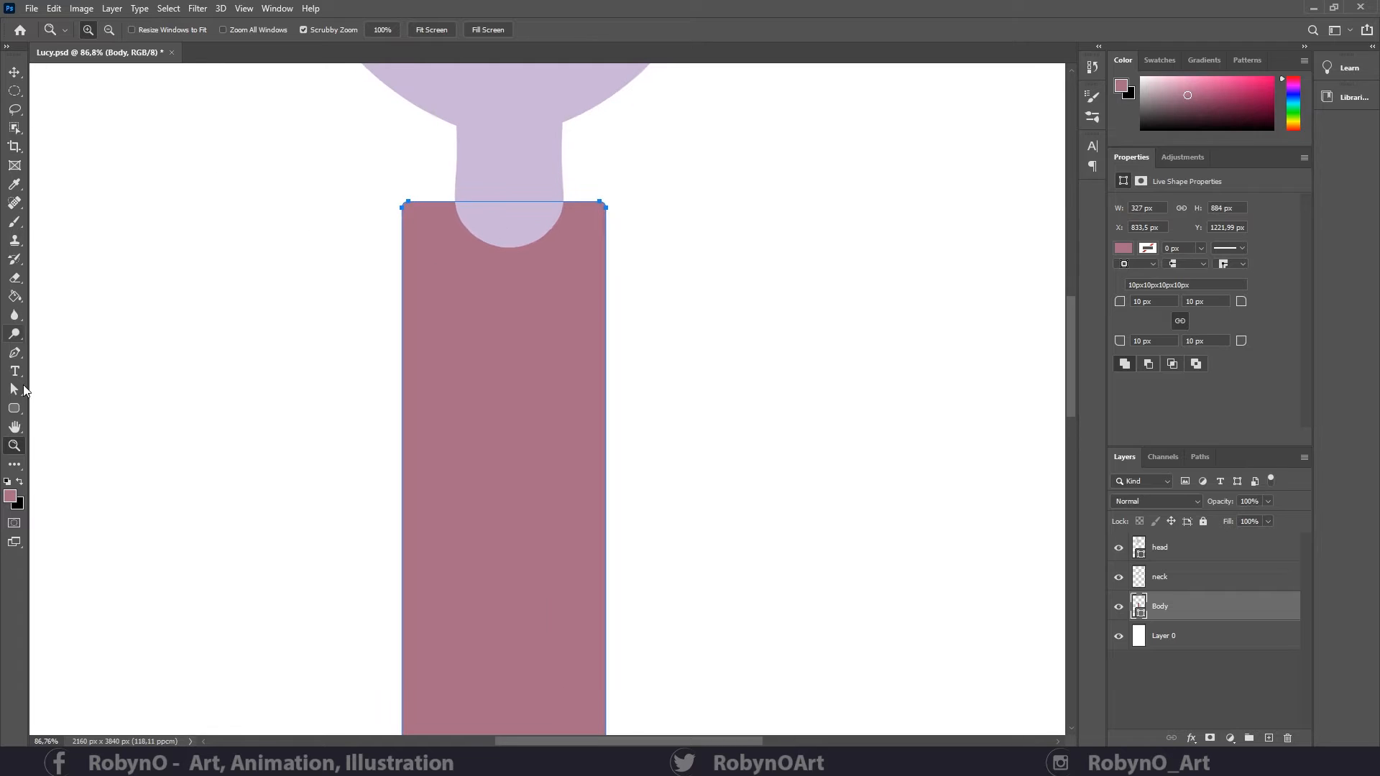
pyautogui.click(14, 390)
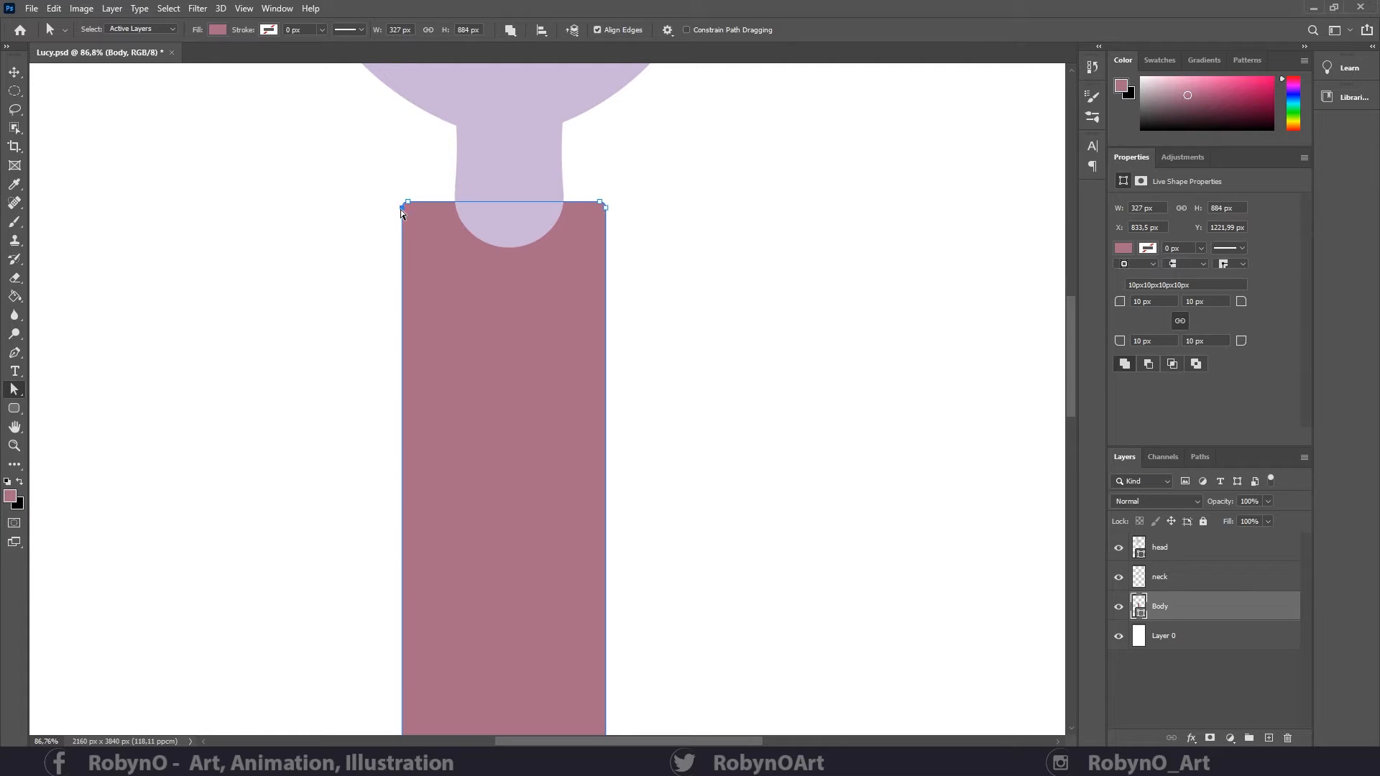
pyautogui.moveTo(403, 208); pyautogui.dragTo(395, 269)
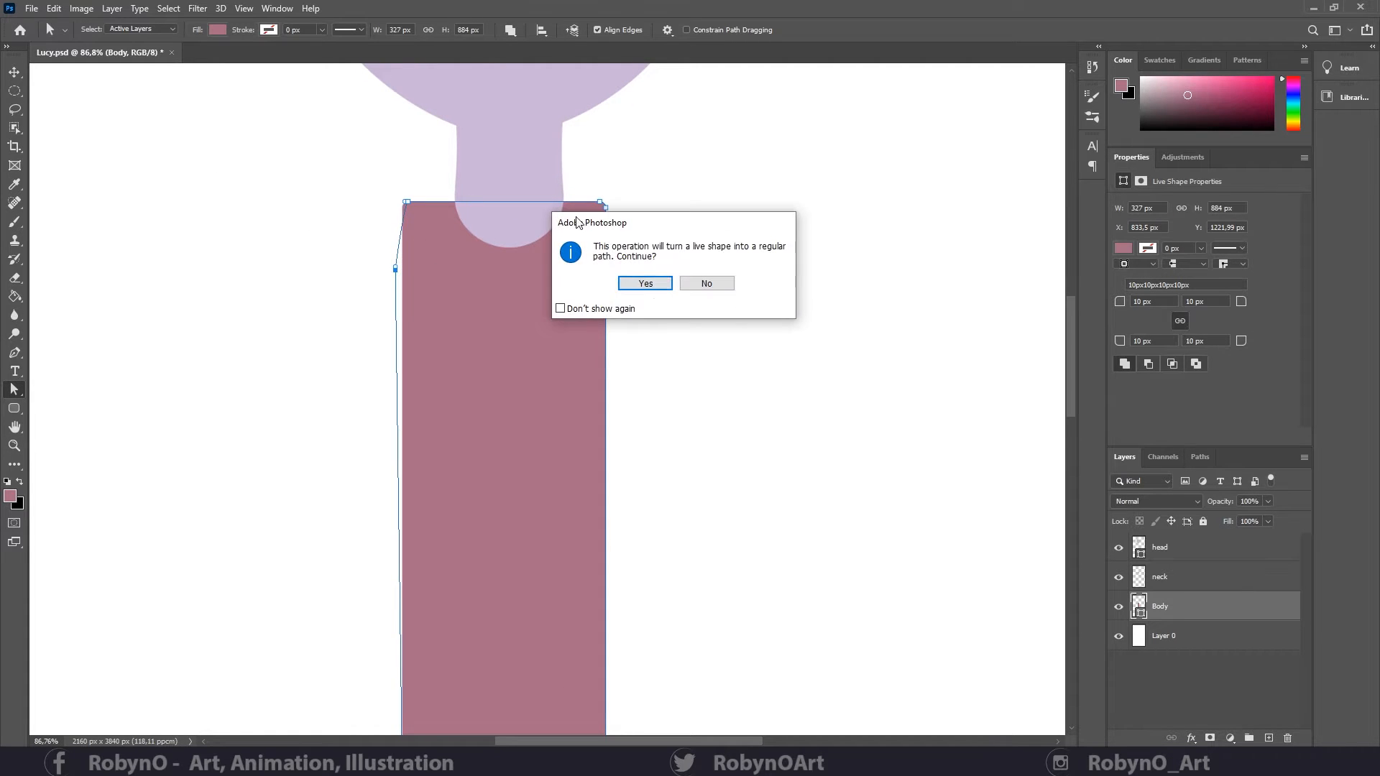
pyautogui.click(643, 283)
pyautogui.moveTo(606, 207); pyautogui.dragTo(608, 281)
# - Bend the outer handles of the torso's two top anchors downward and outward to curve the shoulders
pyautogui.click(408, 202)
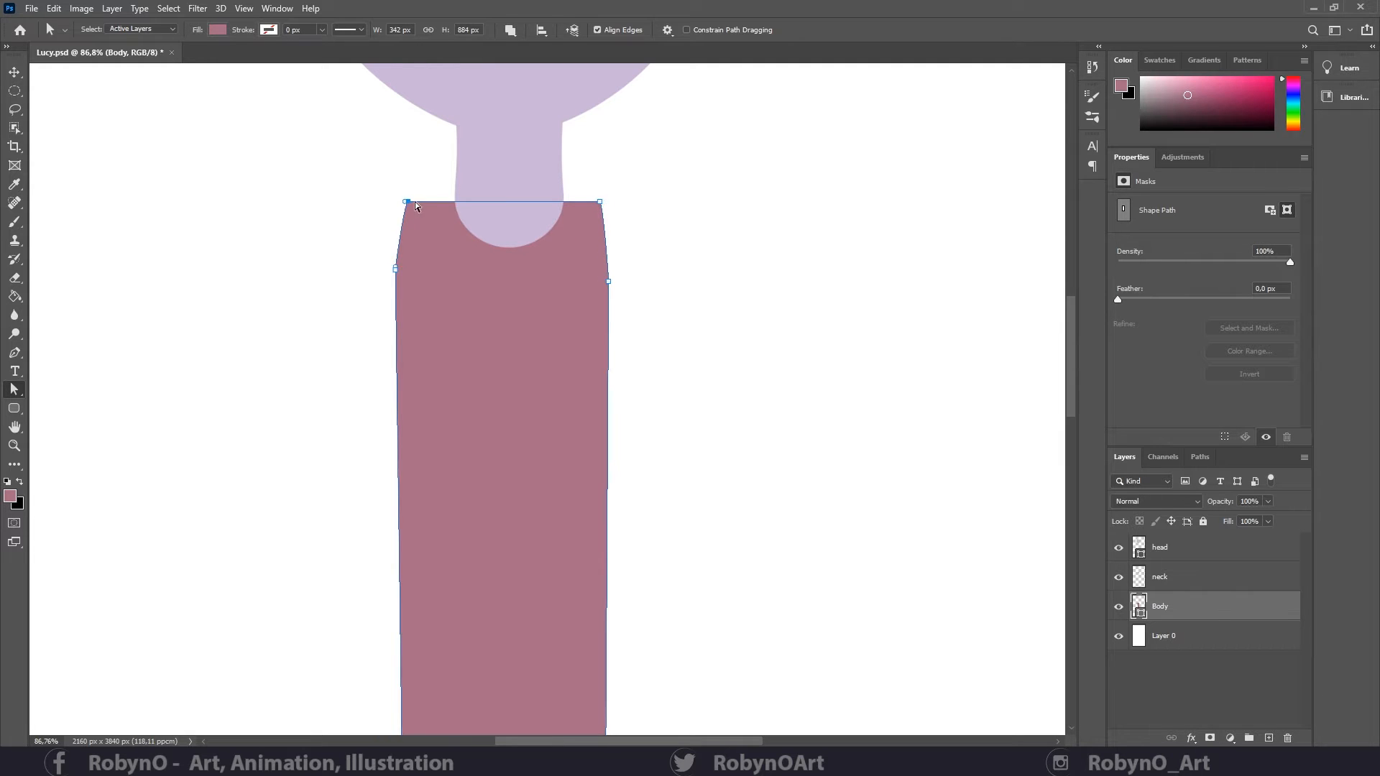
pyautogui.moveTo(403, 202); pyautogui.dragTo(396, 216)
pyautogui.click(600, 202)
pyautogui.moveTo(604, 202); pyautogui.dragTo(610, 219)
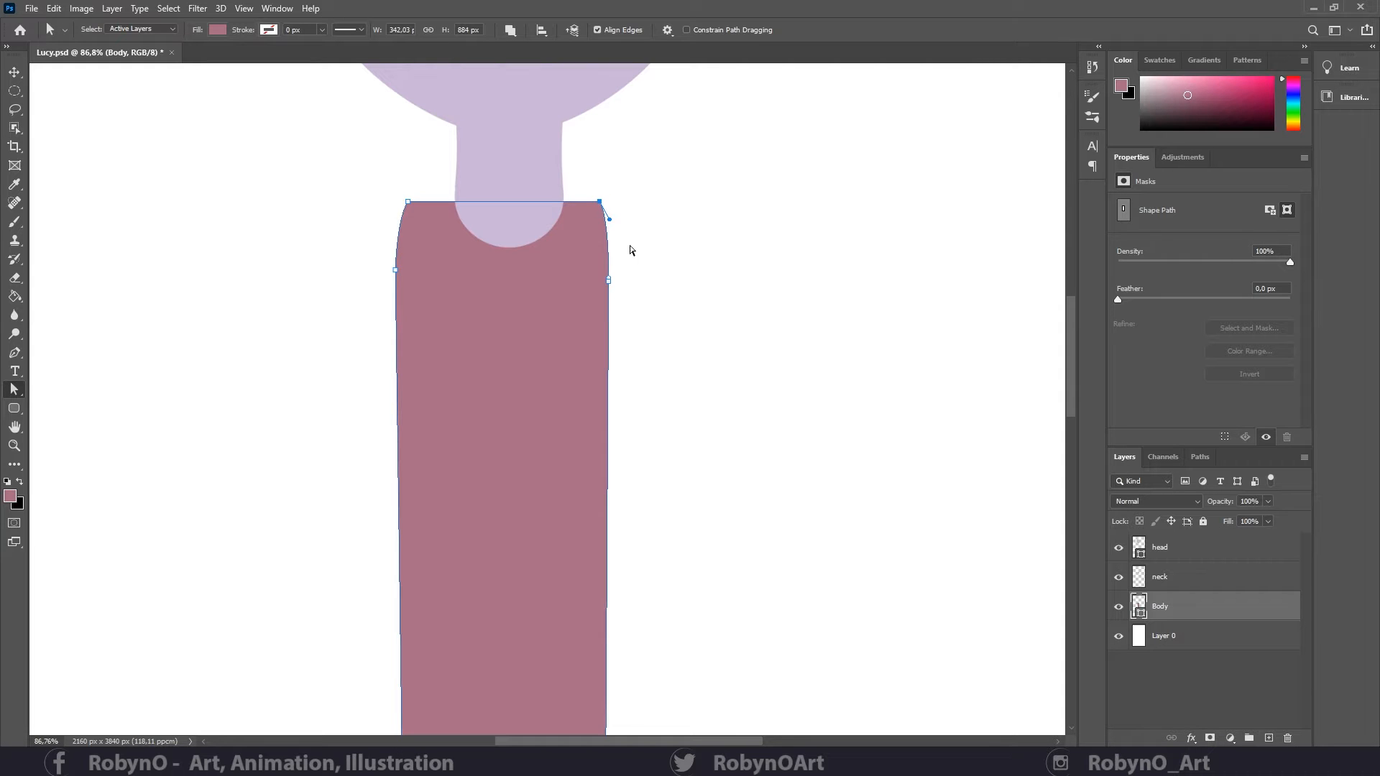
# - Convert the torso's two top anchors to smooth points so that the top edge arches gently beneath the neck
pyautogui.click(409, 202)
pyautogui.moveTo(15, 353); pyautogui.dragTo(100, 427)
pyautogui.moveTo(407, 205); pyautogui.dragTo(422, 189)
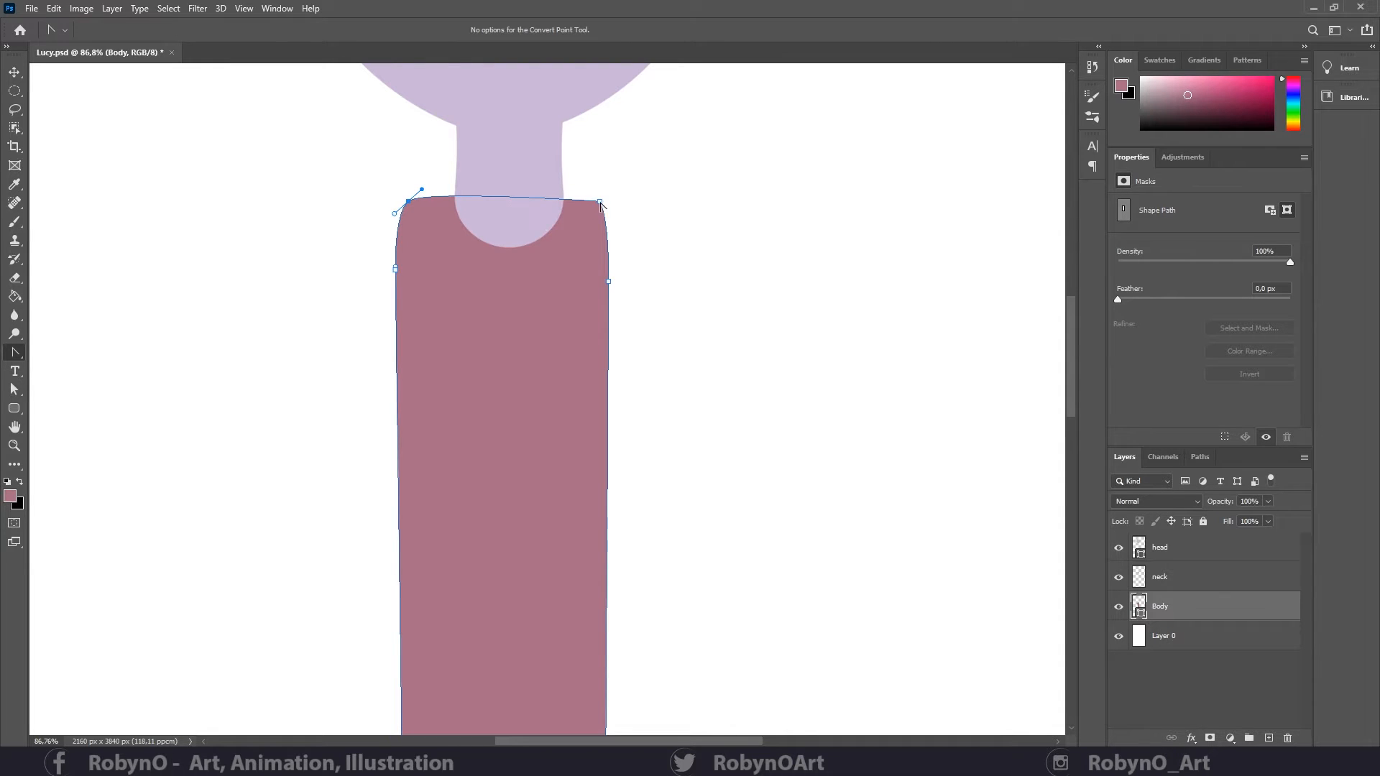
pyautogui.moveTo(600, 202); pyautogui.dragTo(609, 213)
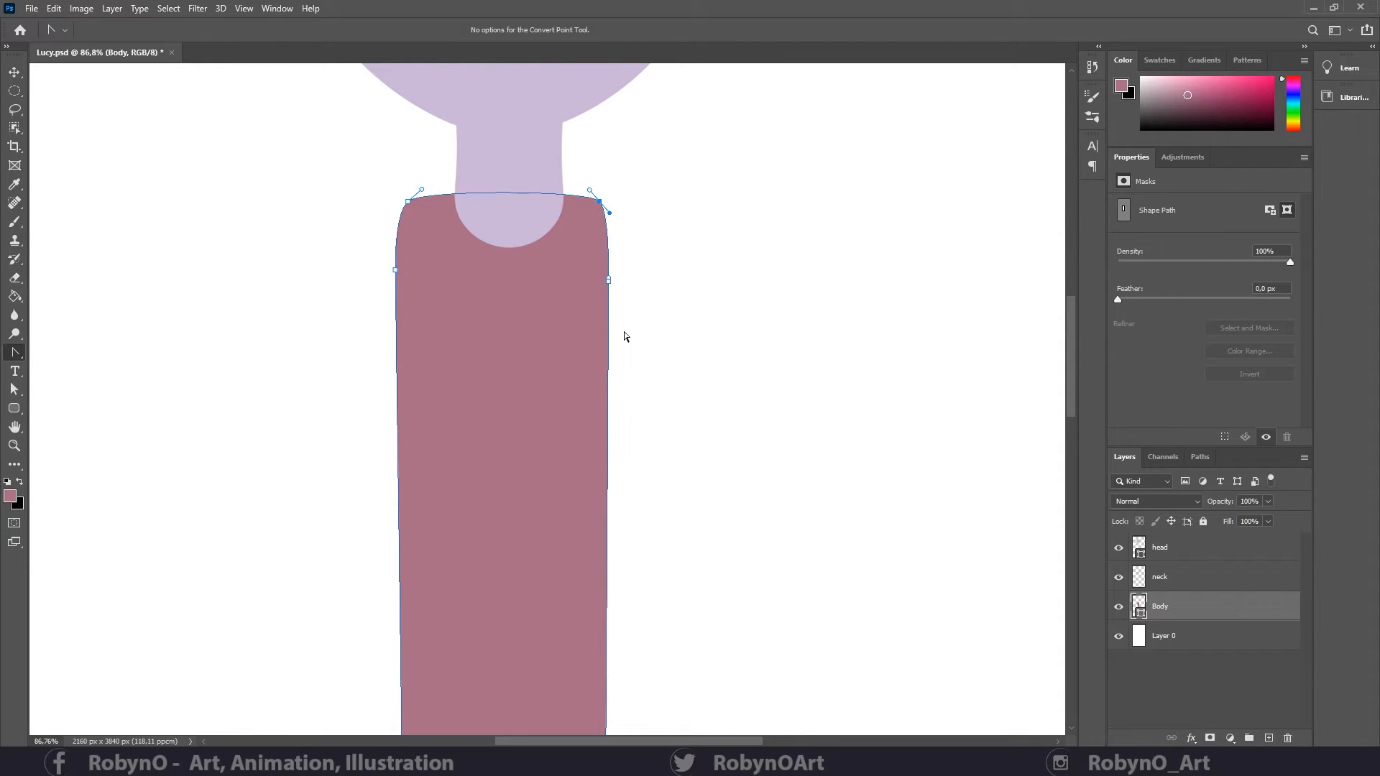
# - Move the anchor below the torso's right shoulder slightly outward to widen that side
pyautogui.click(14, 445)
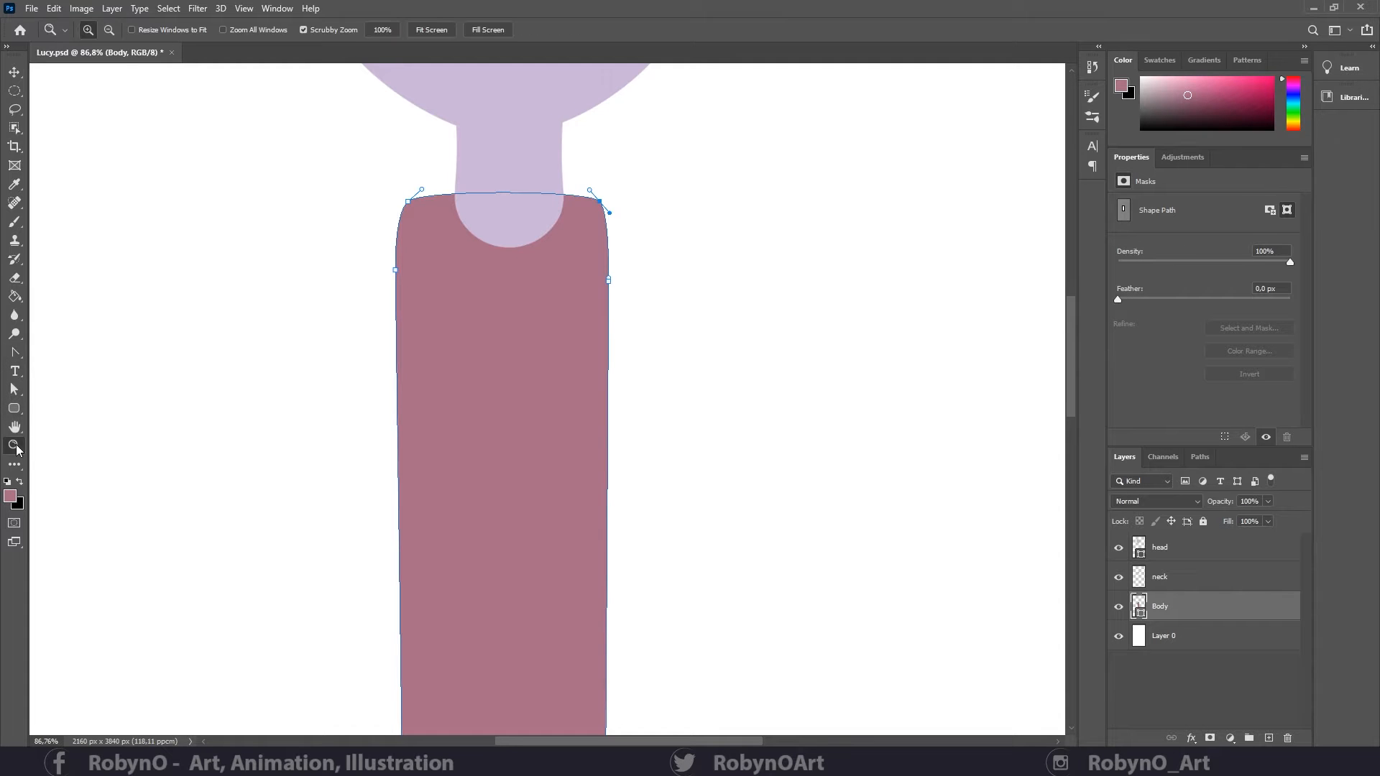
pyautogui.moveTo(644, 433); pyautogui.dragTo(572, 418)
pyautogui.moveTo(633, 472); pyautogui.dragTo(512, 377)
pyautogui.moveTo(501, 300); pyautogui.dragTo(563, 323)
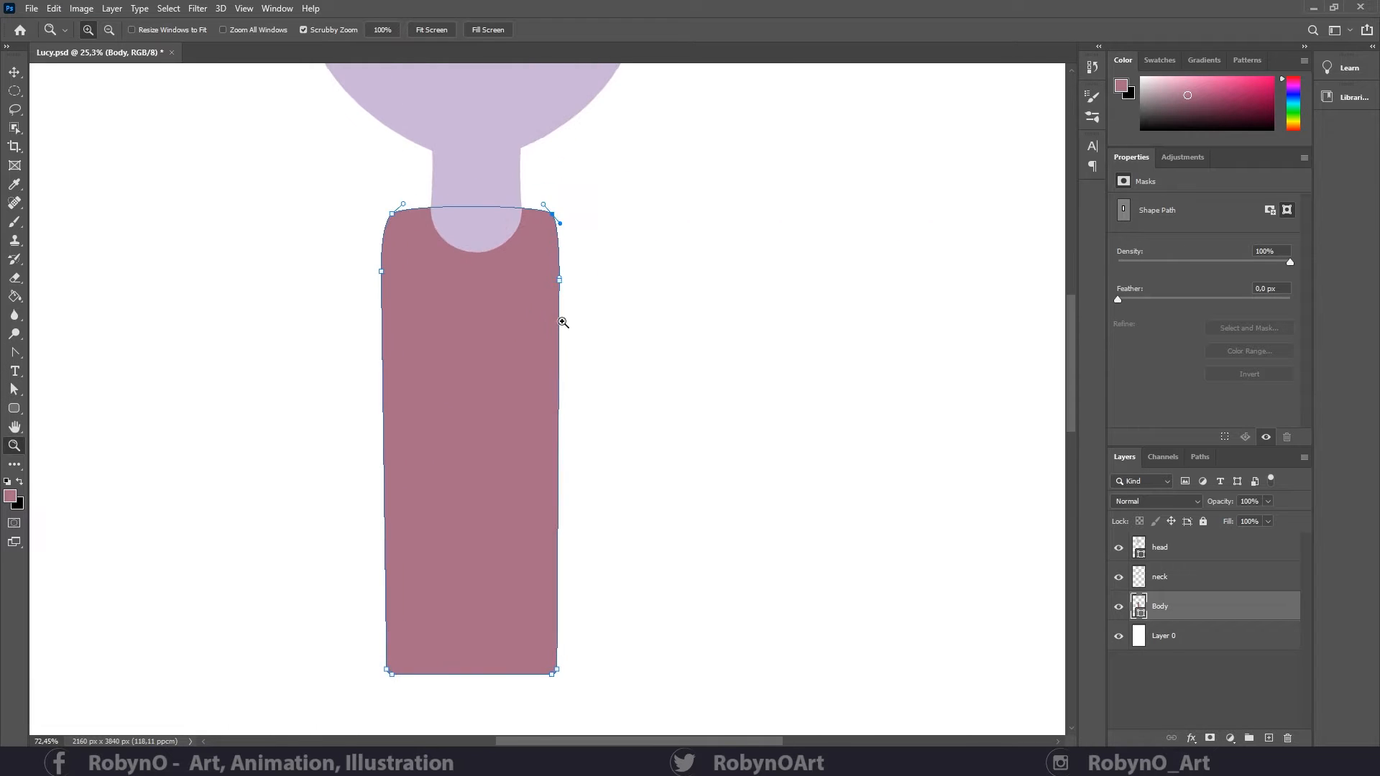
pyautogui.press('a')
pyautogui.click(384, 229)
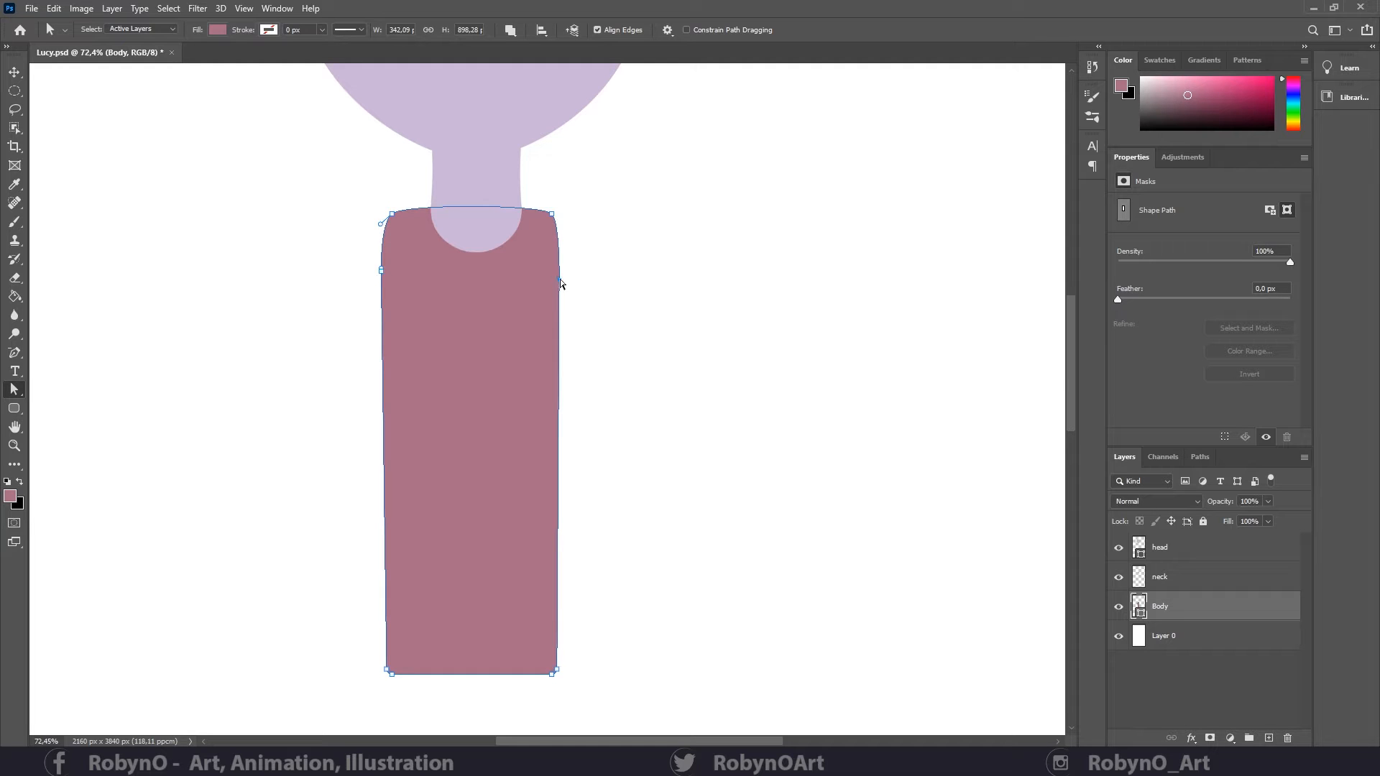
pyautogui.moveTo(562, 283); pyautogui.dragTo(564, 279)
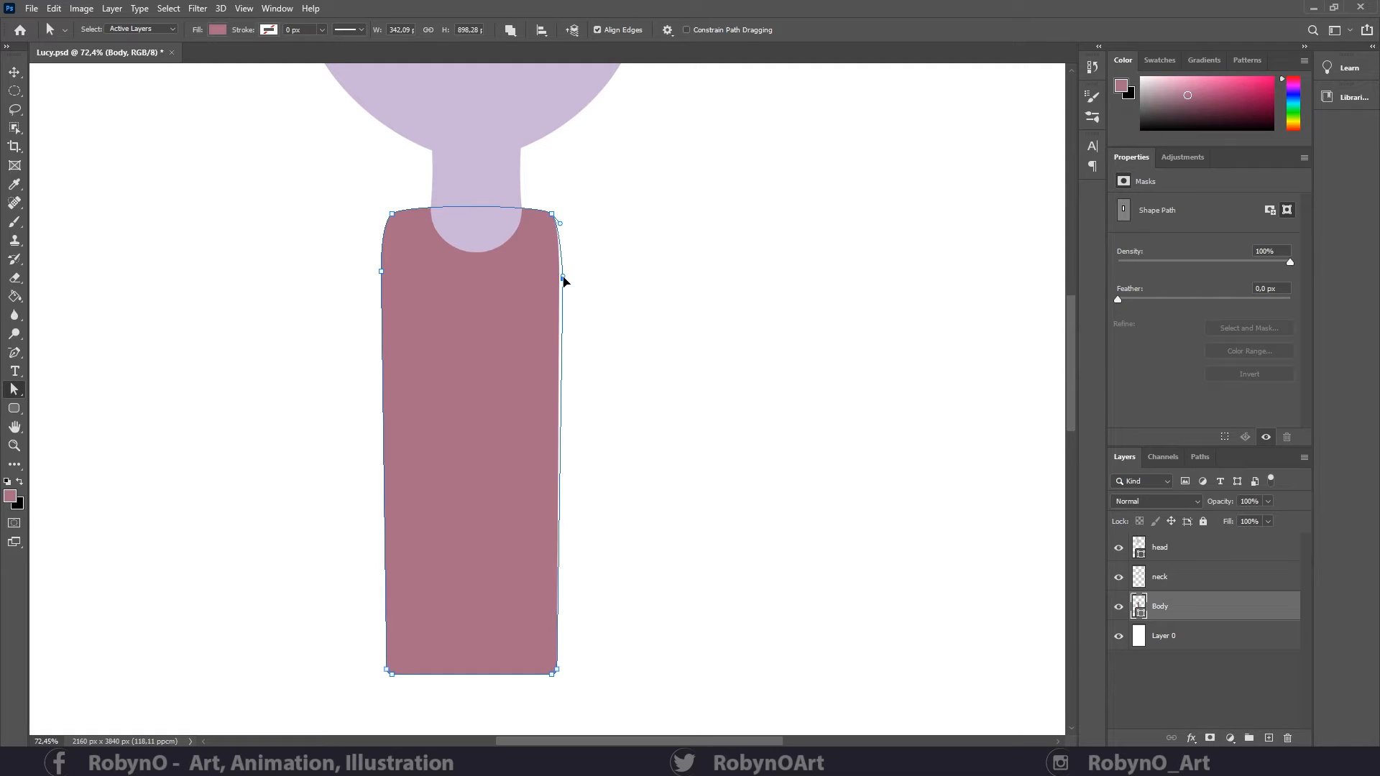
# - Lengthen the top anchors' inner handles to raise the torso's arched top, and lower the left shoulder's anchors slightly
pyautogui.click(551, 214)
pyautogui.moveTo(544, 205); pyautogui.dragTo(535, 196)
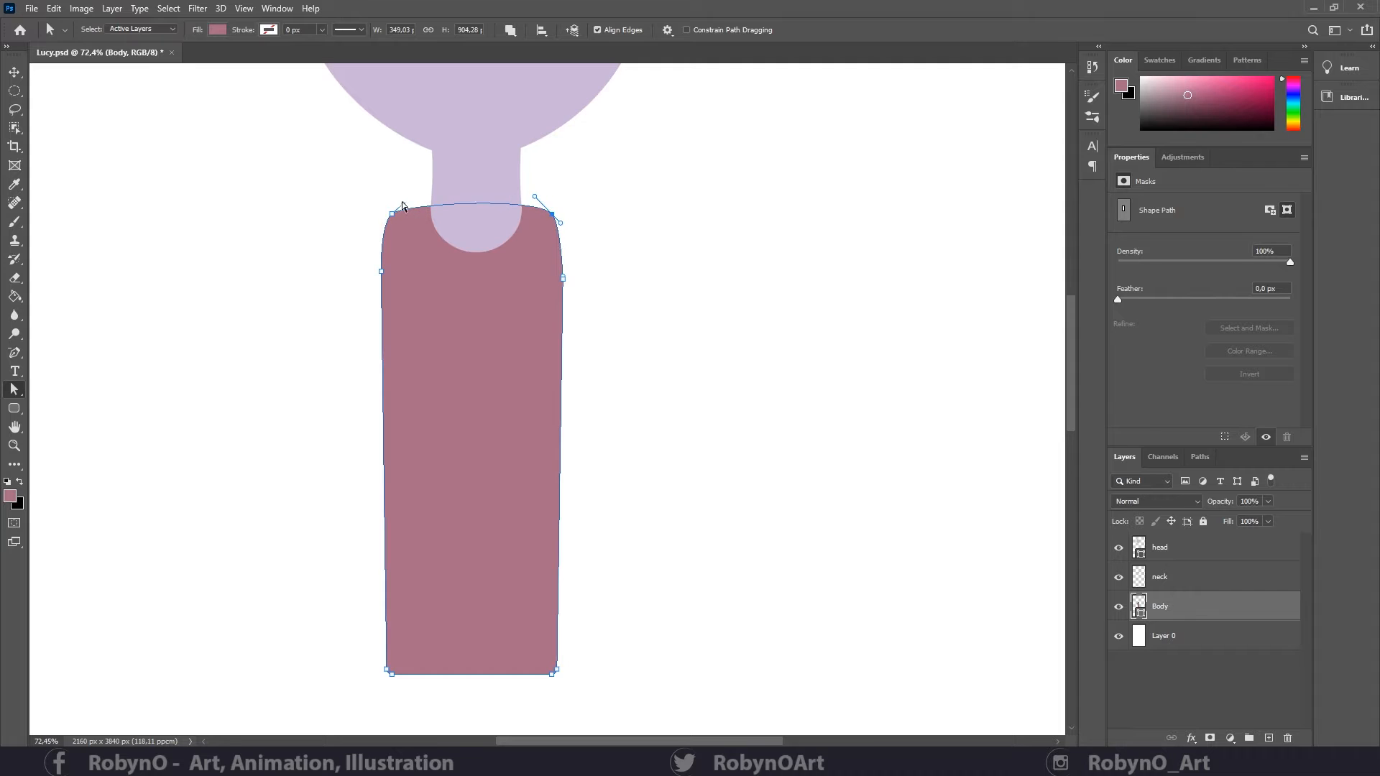
pyautogui.moveTo(402, 205); pyautogui.dragTo(414, 197)
pyautogui.moveTo(561, 223); pyautogui.dragTo(566, 231)
pyautogui.moveTo(381, 271); pyautogui.dragTo(382, 291)
pyautogui.moveTo(392, 217); pyautogui.dragTo(414, 196)
# - Extend the outer handles of both shoulder anchors outward and down to make the shoulders fuller
pyautogui.click(554, 223)
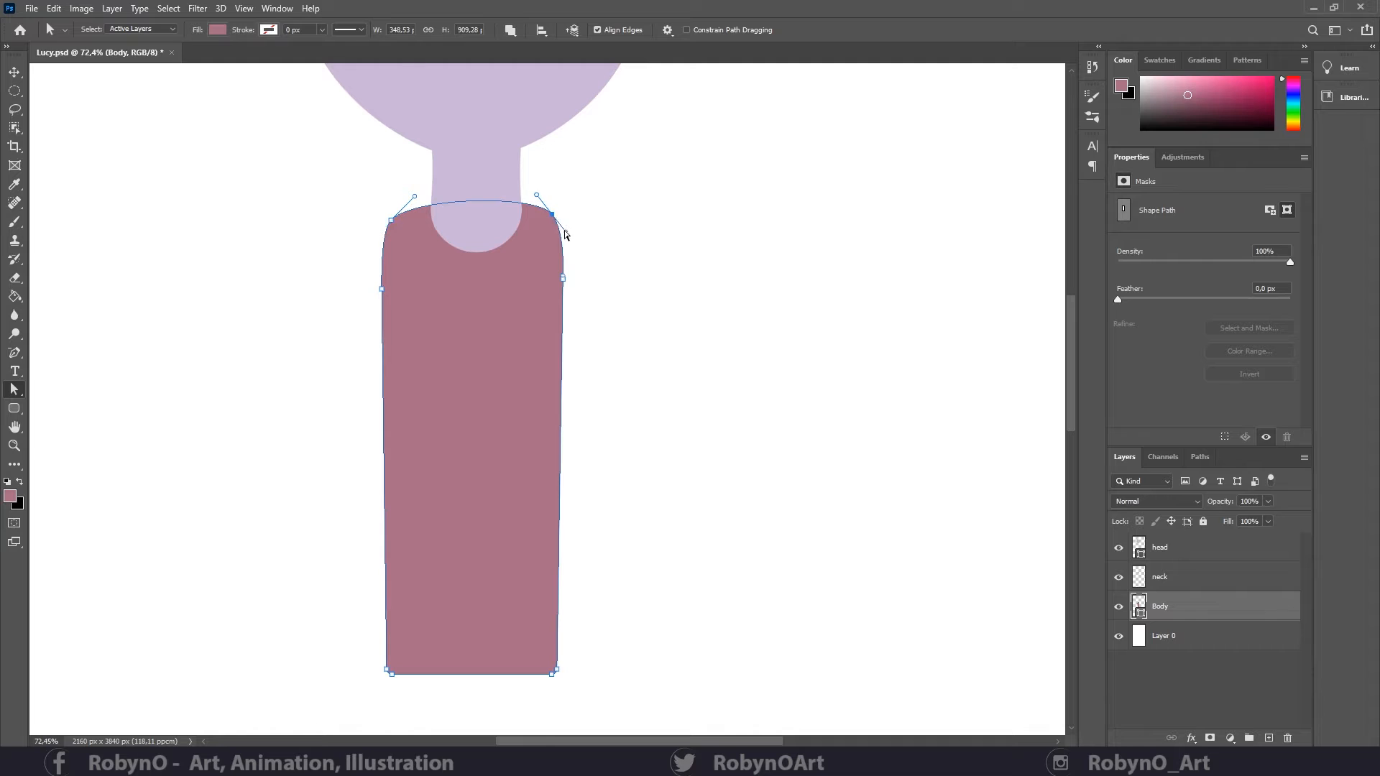
pyautogui.moveTo(566, 232); pyautogui.dragTo(575, 241)
pyautogui.click(393, 221)
pyautogui.moveTo(391, 222); pyautogui.dragTo(370, 245)
pyautogui.click(562, 278)
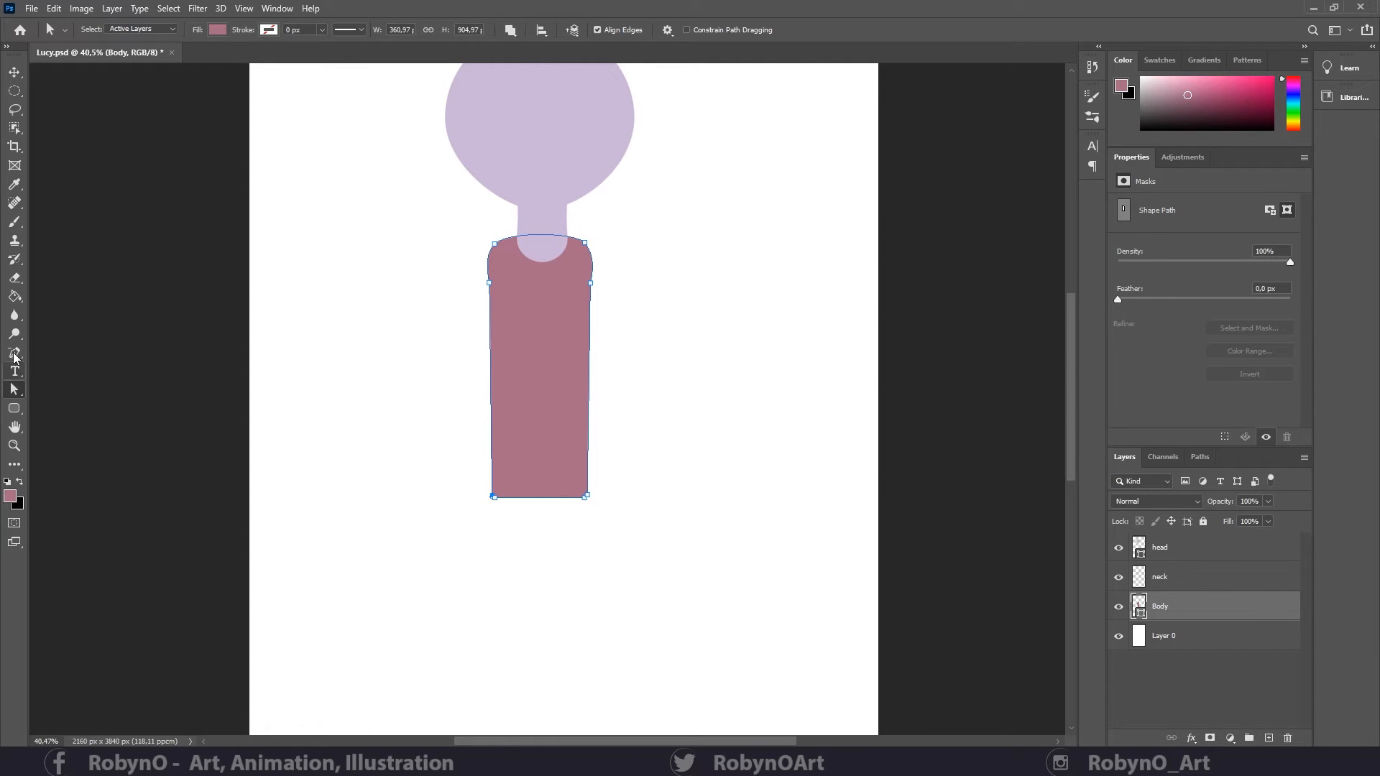
# - Delete the extra anchors at the torso's bottom corners and pull in the long handles to remove the side bulges
pyautogui.click(15, 352)
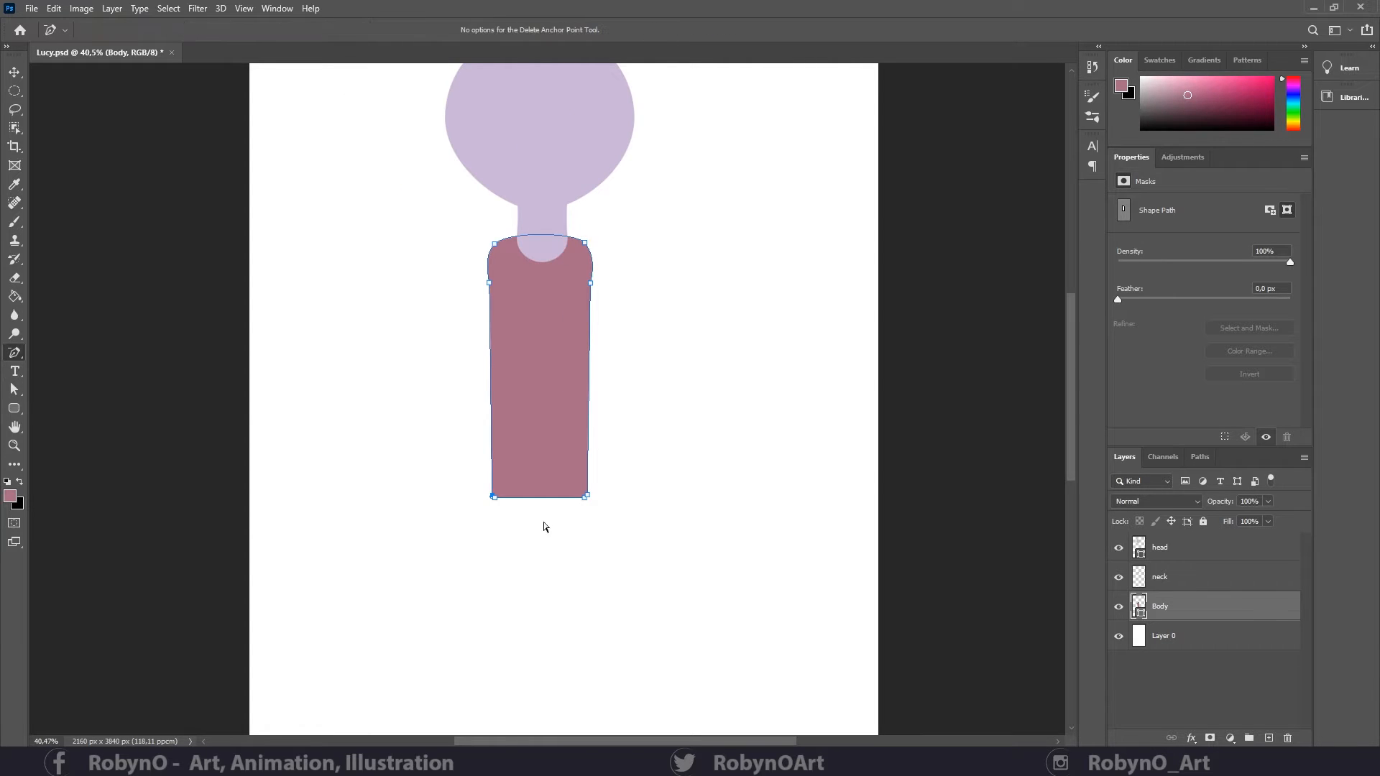
pyautogui.moveTo(493, 498); pyautogui.dragTo(689, 497)
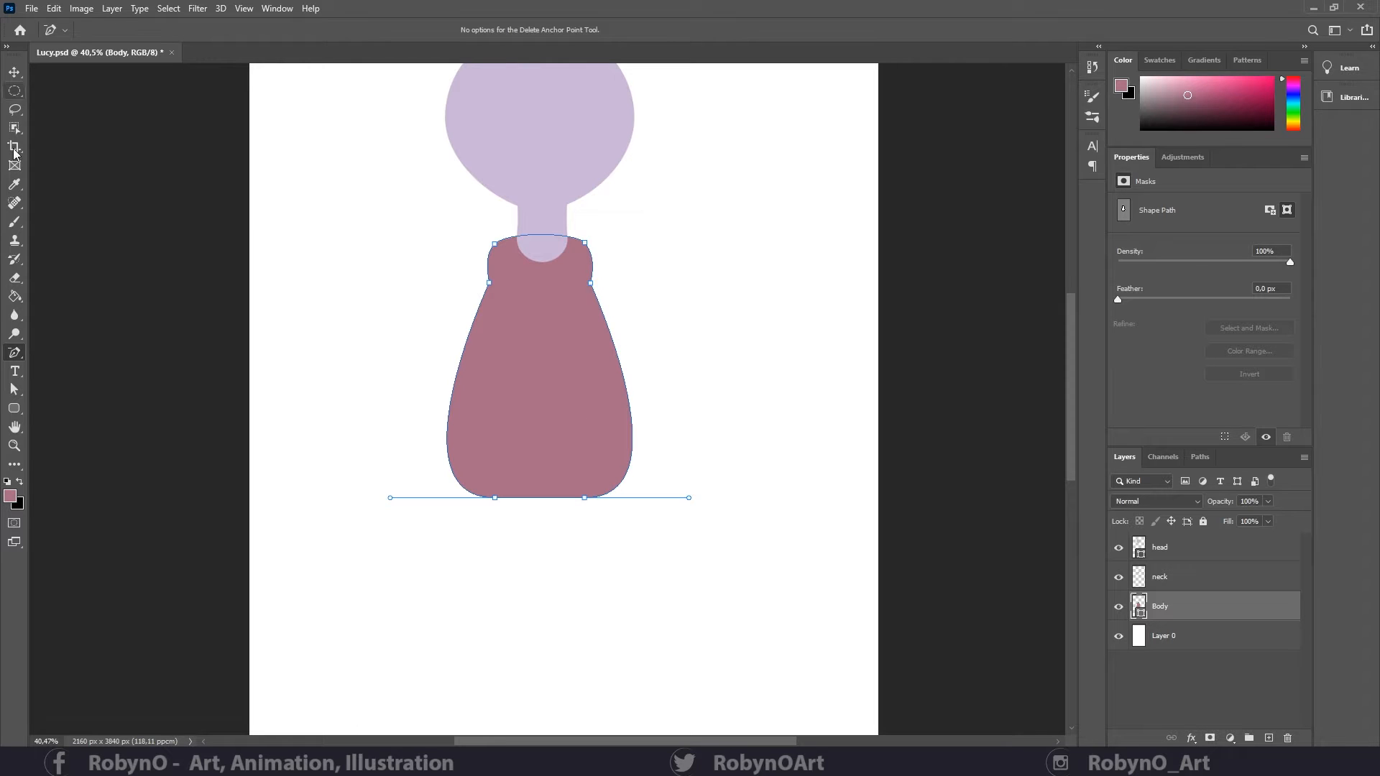
pyautogui.click(14, 388)
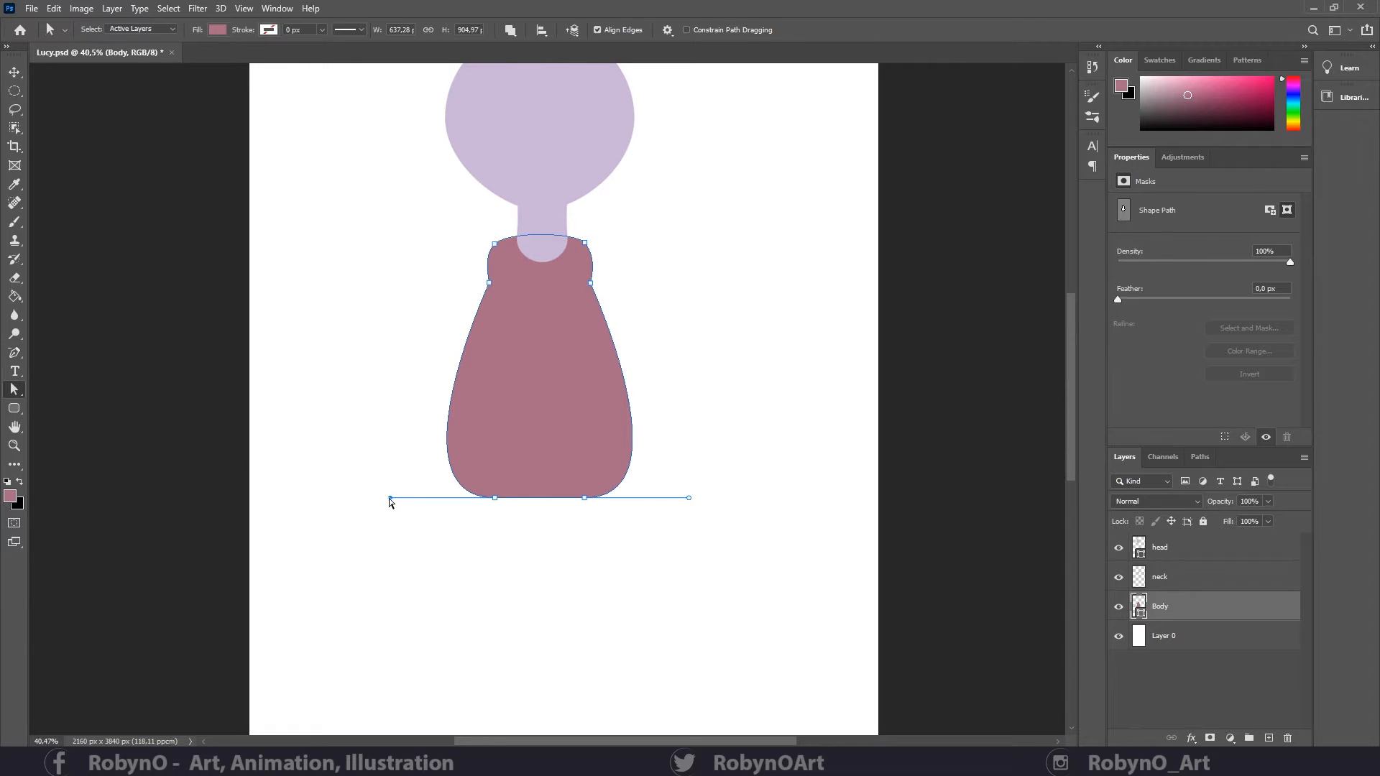
pyautogui.moveTo(389, 498); pyautogui.dragTo(484, 496)
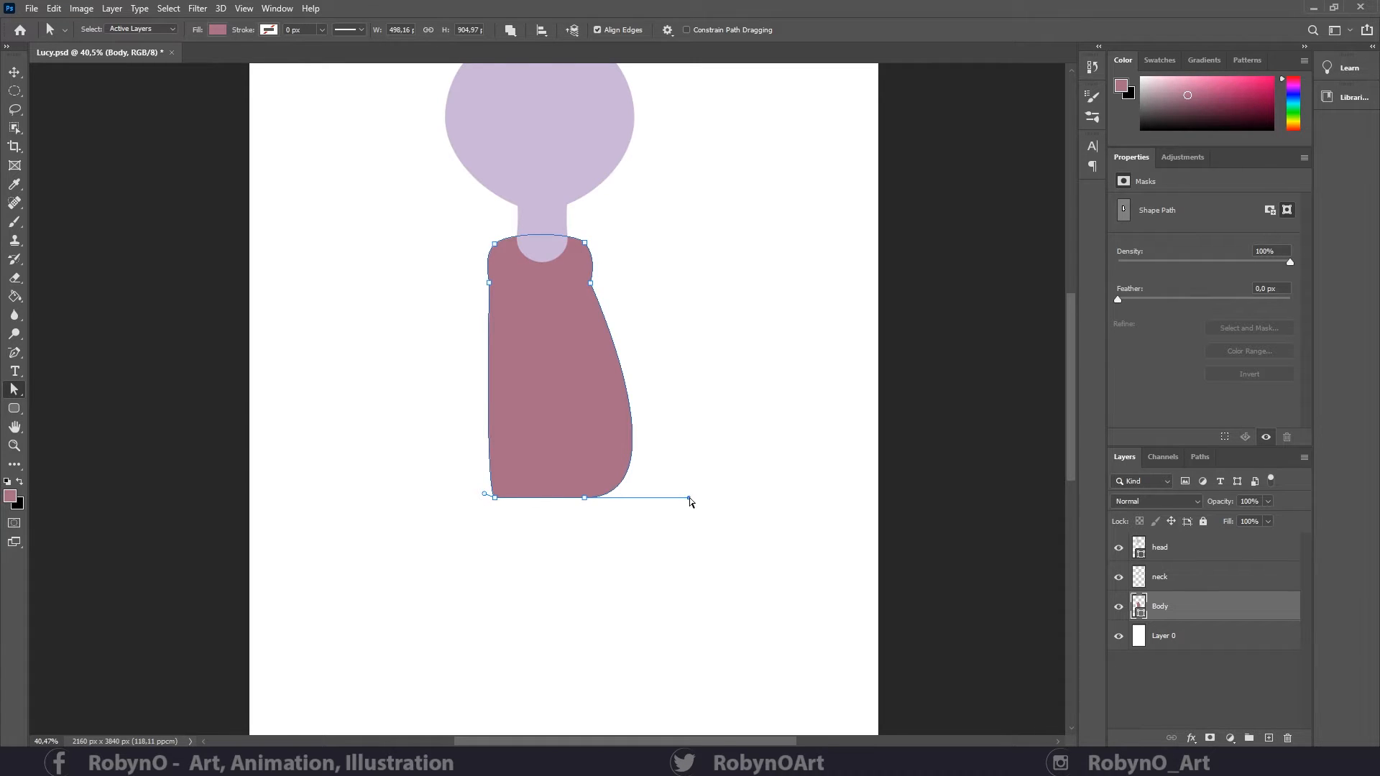
pyautogui.moveTo(689, 498); pyautogui.dragTo(595, 497)
# - Reposition the torso's two bottom corner anchors outward and shorten the left handle so the sides run straight
pyautogui.moveTo(494, 499); pyautogui.dragTo(491, 499)
pyautogui.moveTo(584, 498); pyautogui.dragTo(586, 496)
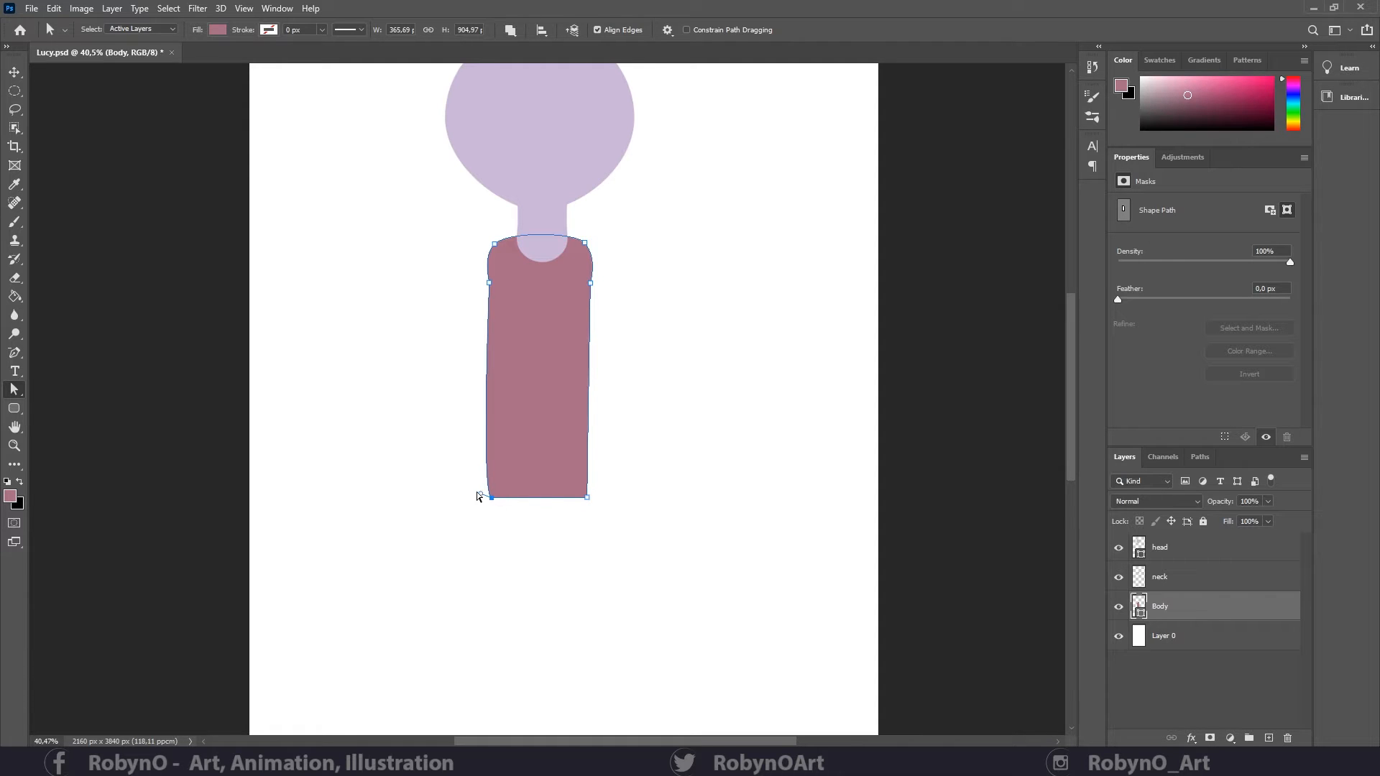
pyautogui.moveTo(480, 495); pyautogui.dragTo(492, 497)
pyautogui.click(588, 497)
pyautogui.moveTo(588, 498); pyautogui.dragTo(592, 497)
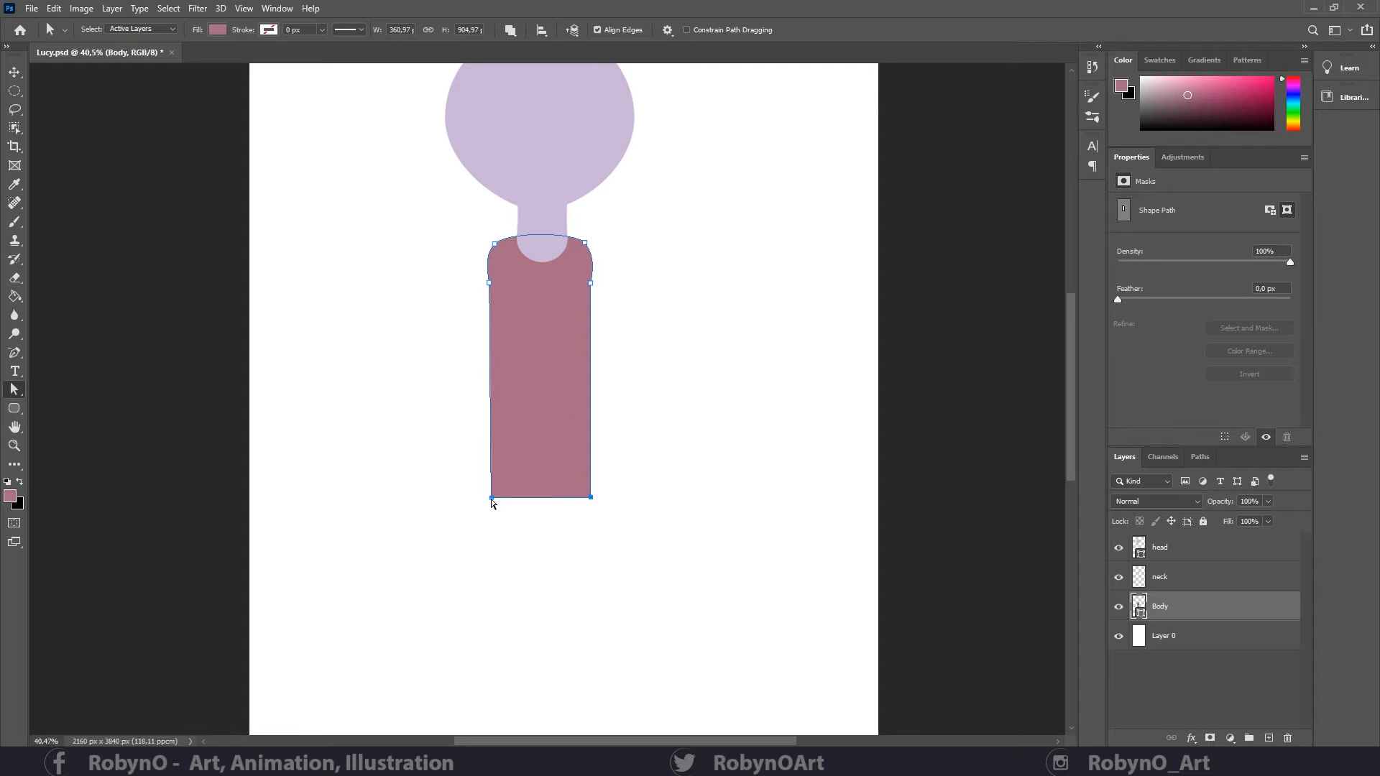
pyautogui.moveTo(492, 497); pyautogui.dragTo(489, 497)
# - Convert both bottom corner anchors of the torso to smooth points with short handles to round the lower edge
pyautogui.scroll(5, 527, 501)
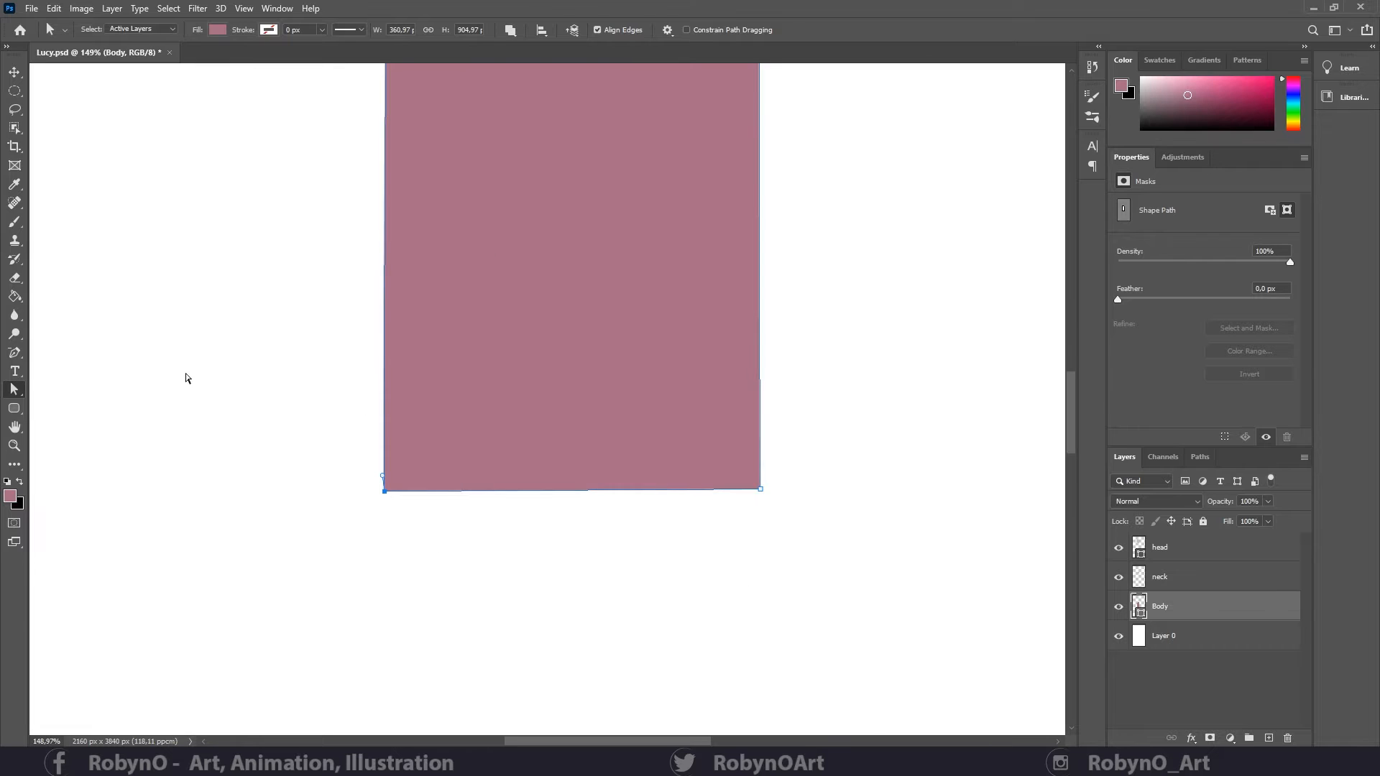
pyautogui.rightClick(14, 353)
pyautogui.click(72, 420)
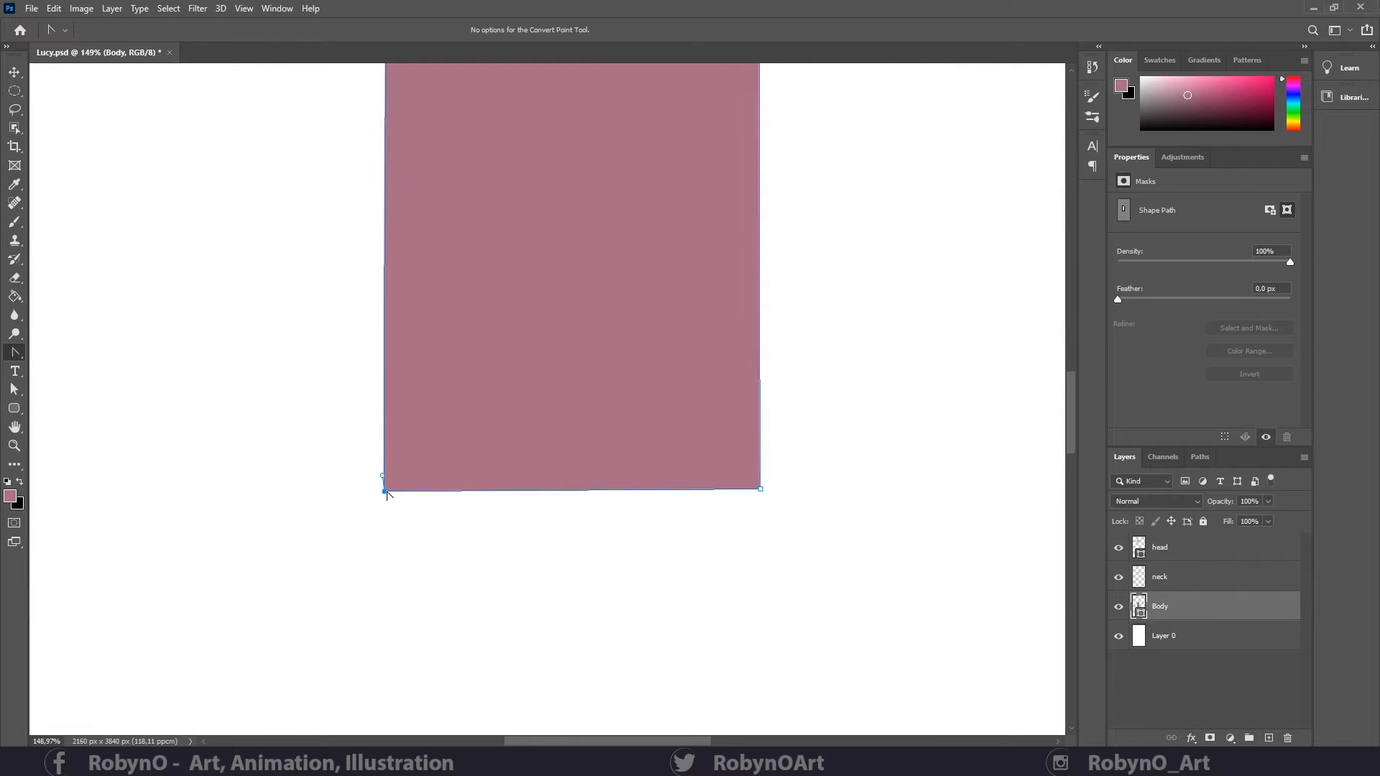
pyautogui.moveTo(386, 492); pyautogui.dragTo(376, 485)
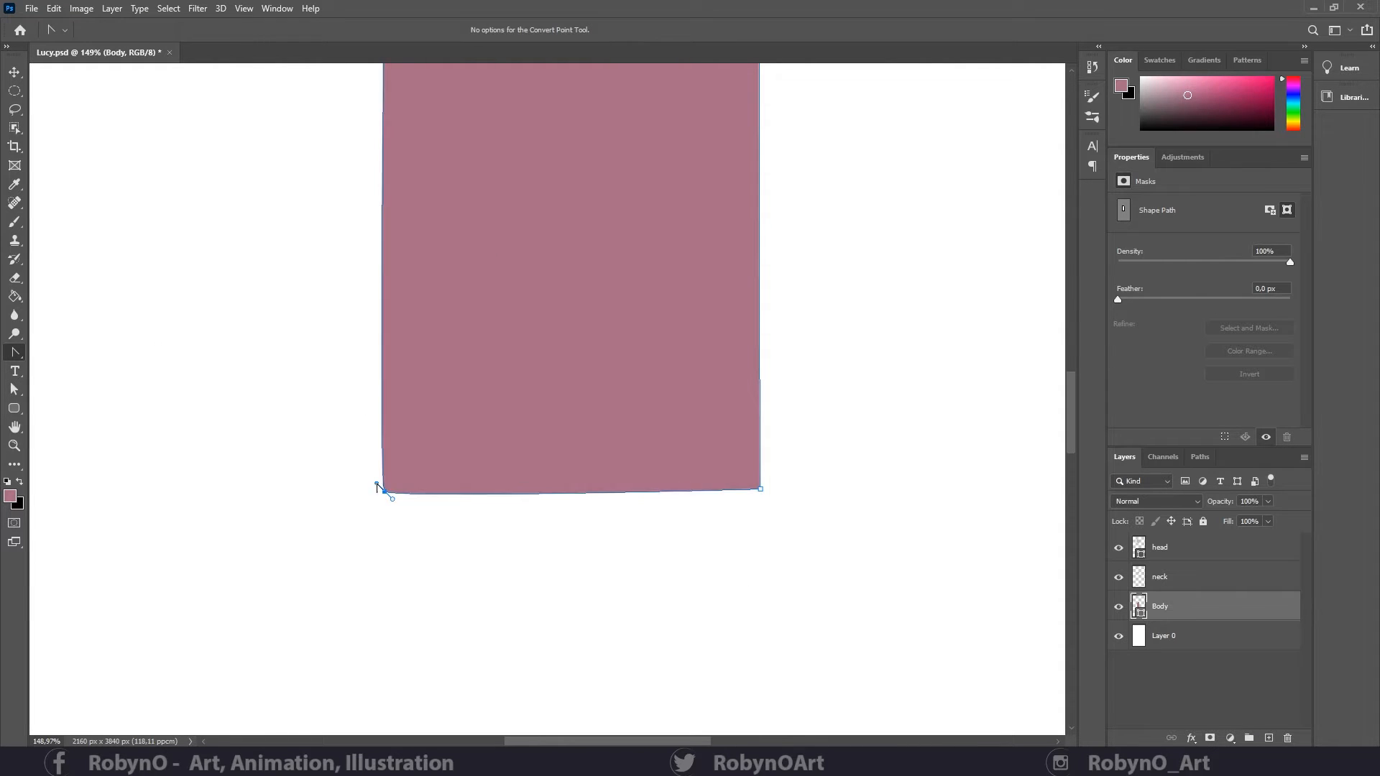
pyautogui.moveTo(761, 491); pyautogui.dragTo(754, 500)
# - Move the torso's bottom anchors down until the shape is about 995 px tall, then deselect the path
pyautogui.press('z')
pyautogui.moveTo(441, 439); pyautogui.dragTo(332, 457)
pyautogui.press('a')
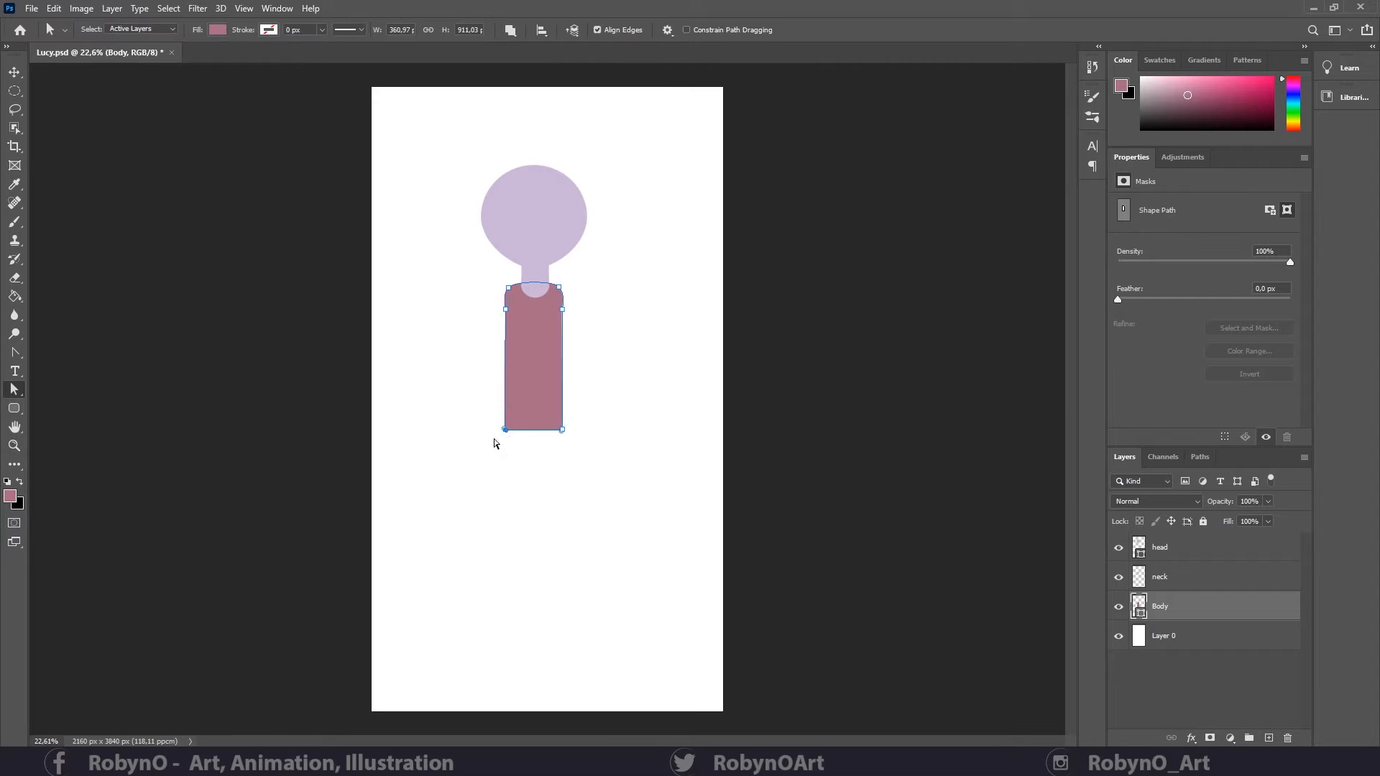
pyautogui.click(562, 431)
pyautogui.hotkey('shift', 'Down')
pyautogui.hotkey('shift', 'Down')
pyautogui.hotkey('shift', 'Down')
pyautogui.hotkey('shift', 'Down')
pyautogui.hotkey('shift', 'Down')
pyautogui.hotkey('shift', 'Down')
pyautogui.hotkey('shift', 'Down')
pyautogui.hotkey('shift', 'Down')
pyautogui.click(588, 470)
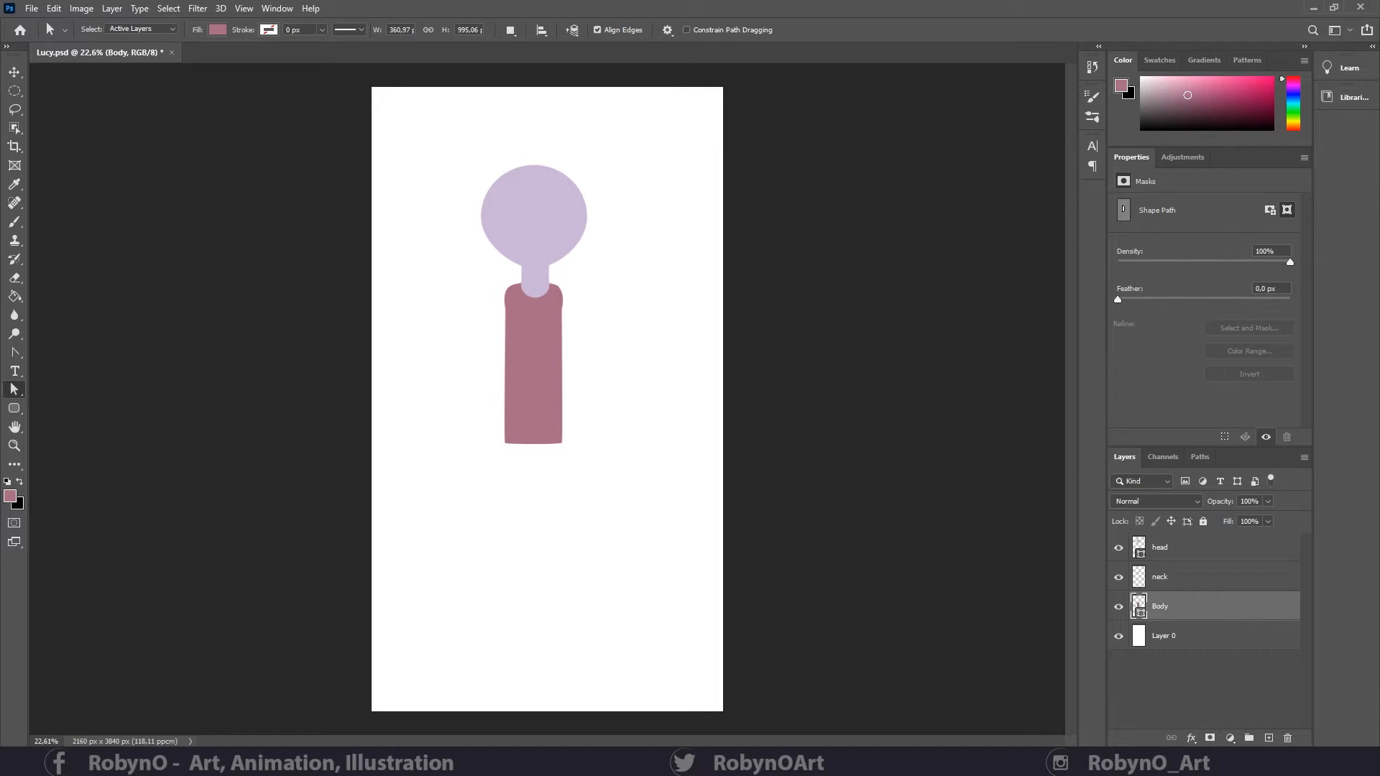
# - Add a new layer above Body and name it Leg L
pyautogui.click(1269, 738)
pyautogui.doubleClick(1166, 608)
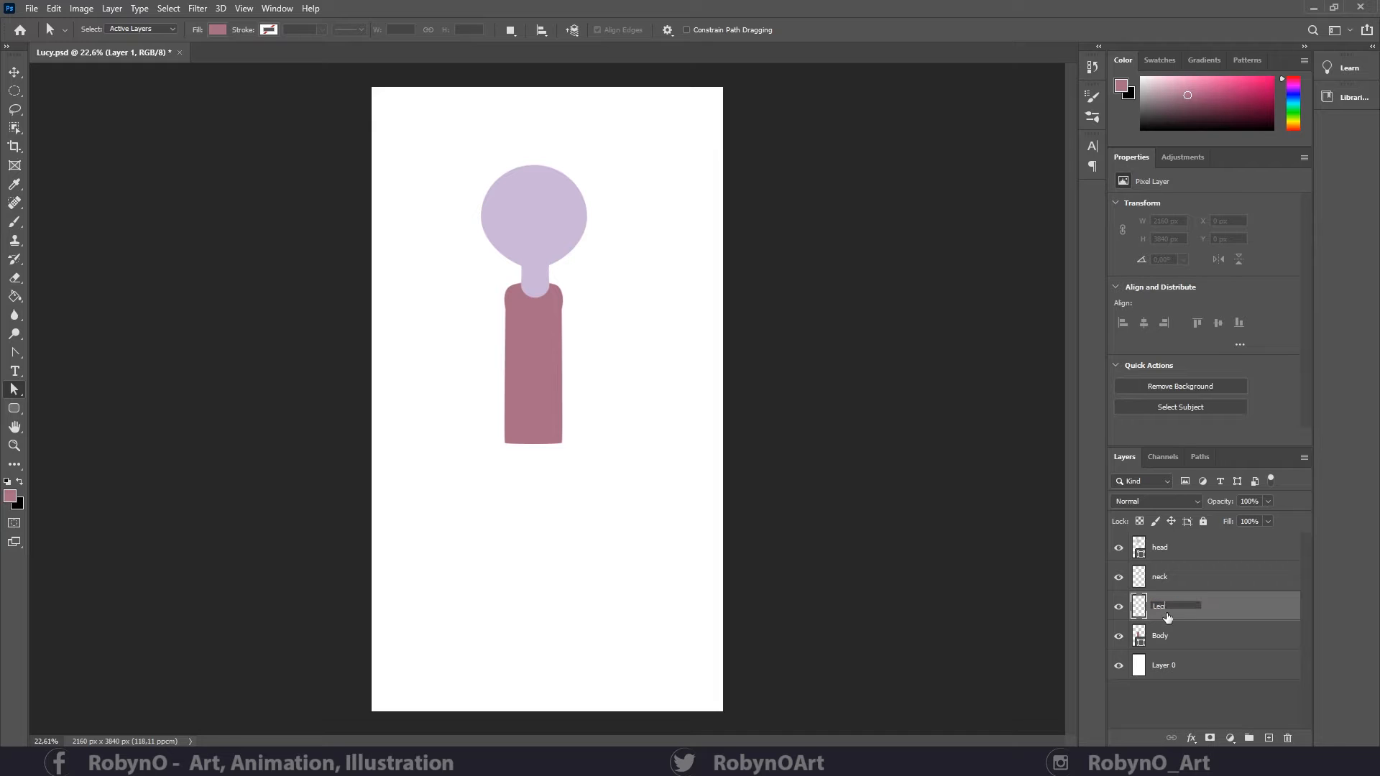
pyautogui.write('Leg L')
pyautogui.press('Return')
# - Draw a 77 × 659 px rounded rectangle leg at the torso's lower right and fill it with the recently used dark slate grey
pyautogui.click(14, 410)
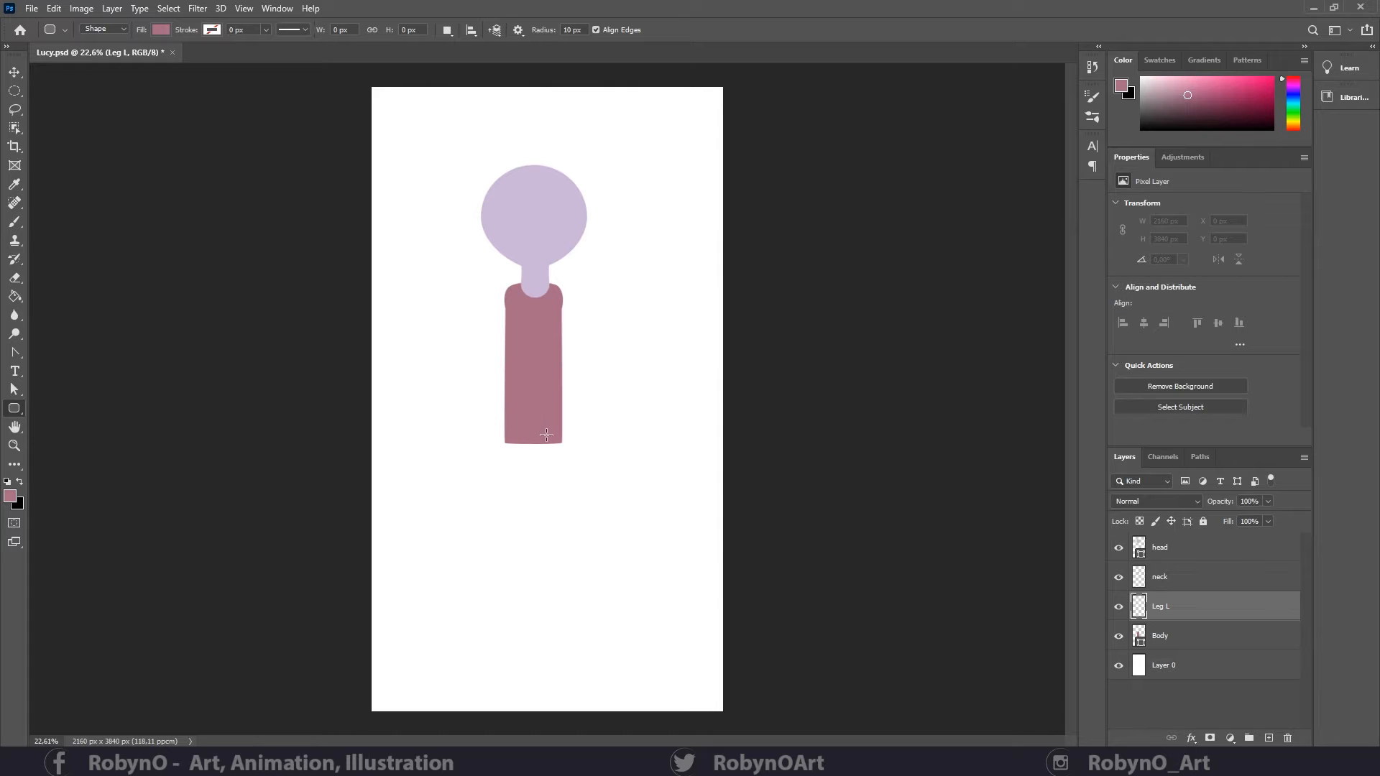
pyautogui.moveTo(545, 432); pyautogui.dragTo(557, 538)
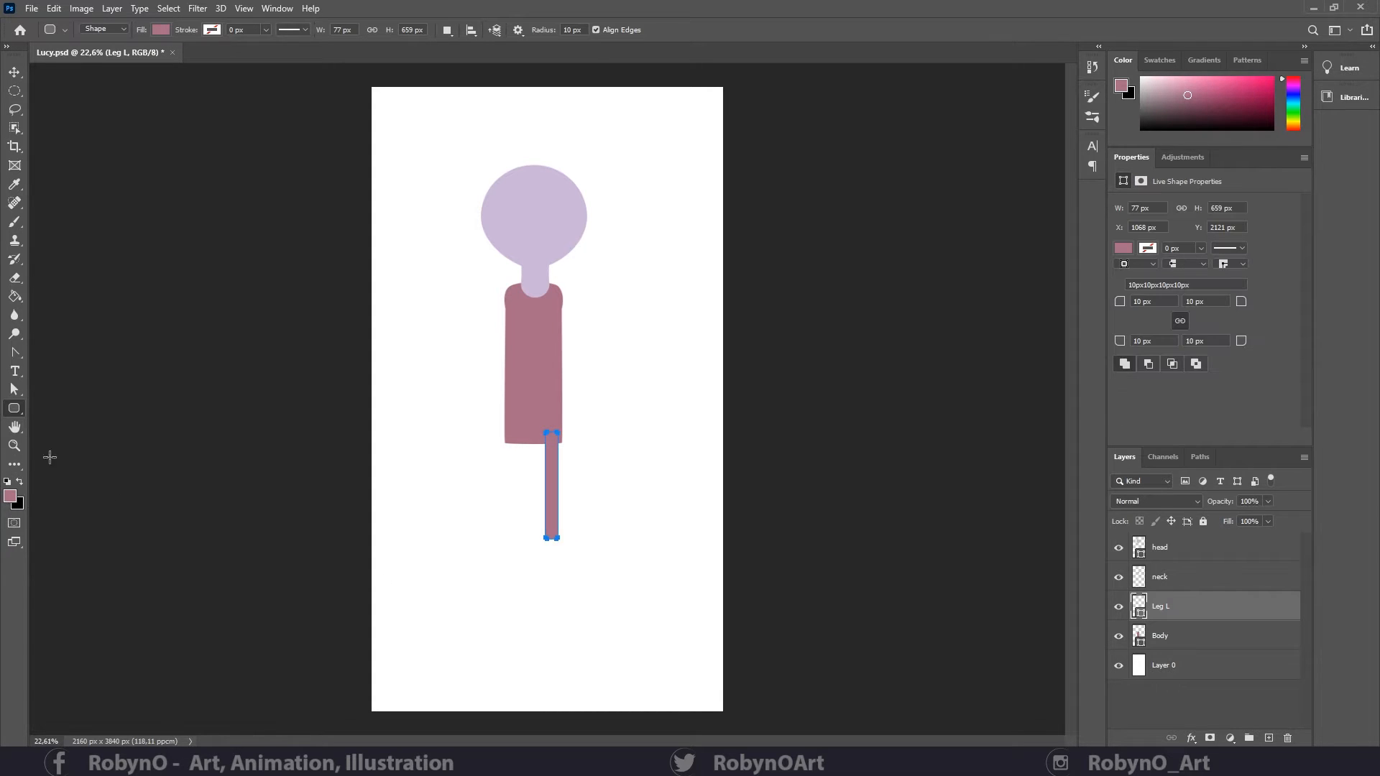
pyautogui.click(161, 29)
pyautogui.click(119, 106)
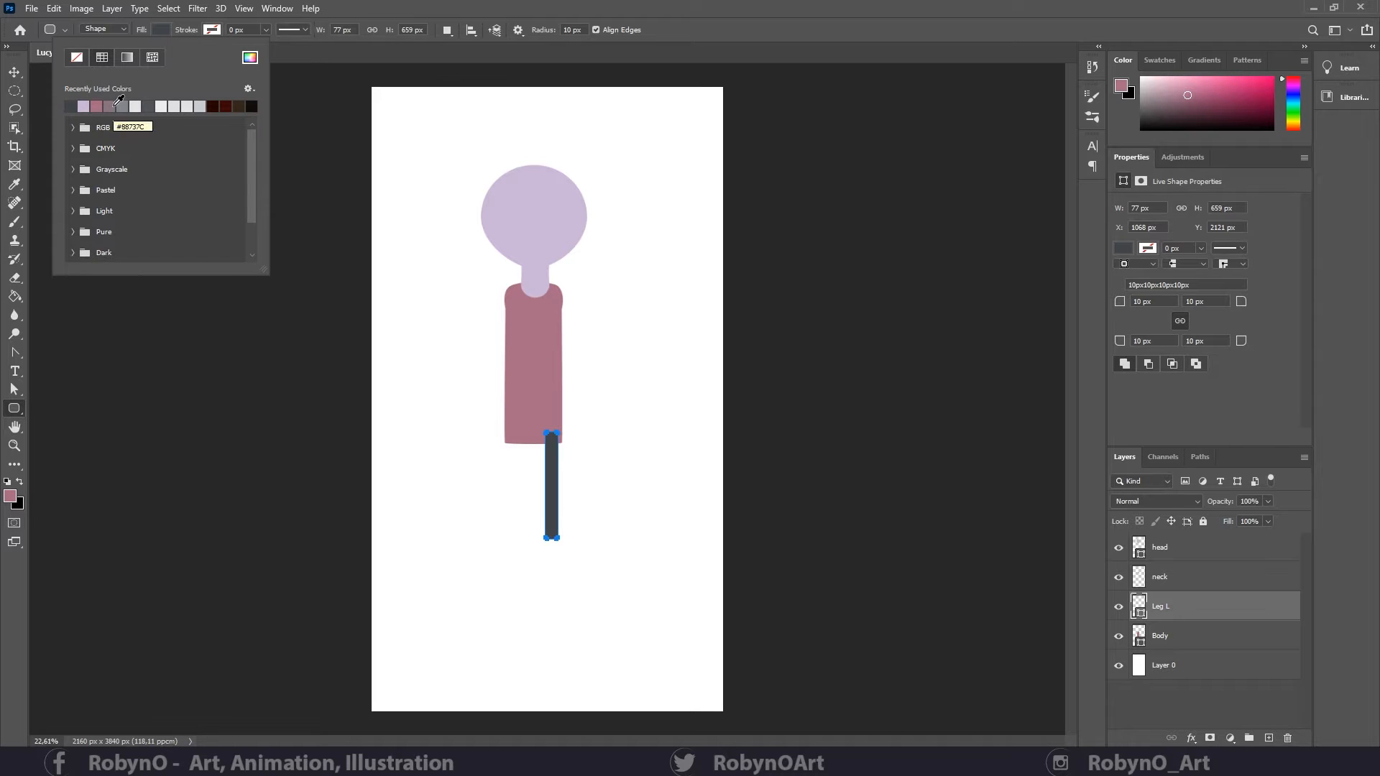
# - Draw a 79 × 79 px circle in the same dark slate grey over the bottom end of the leg, then deselect its path
pyautogui.press('m')
pyautogui.moveTo(575, 501); pyautogui.dragTo(650, 518)
pyautogui.press('space')
pyautogui.moveTo(569, 529); pyautogui.dragTo(595, 459)
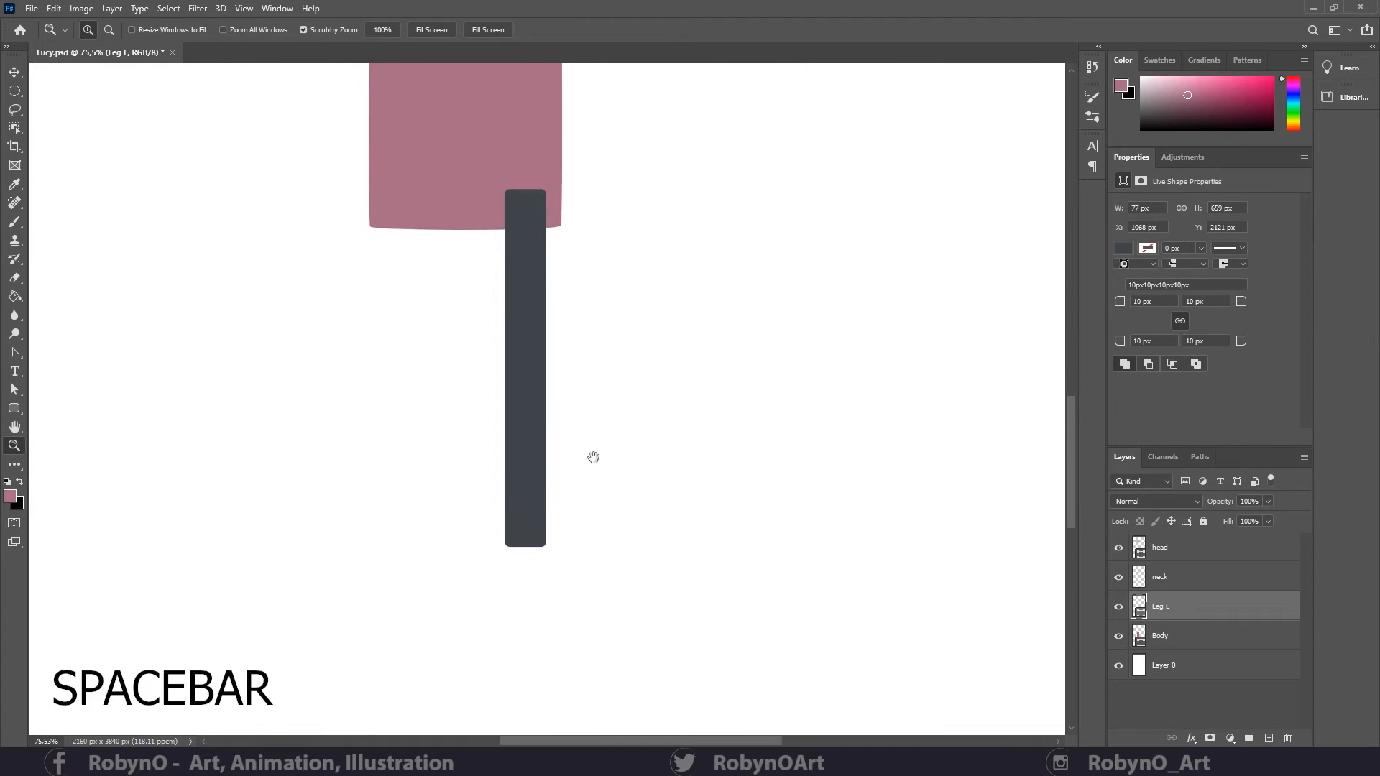
pyautogui.click(14, 407)
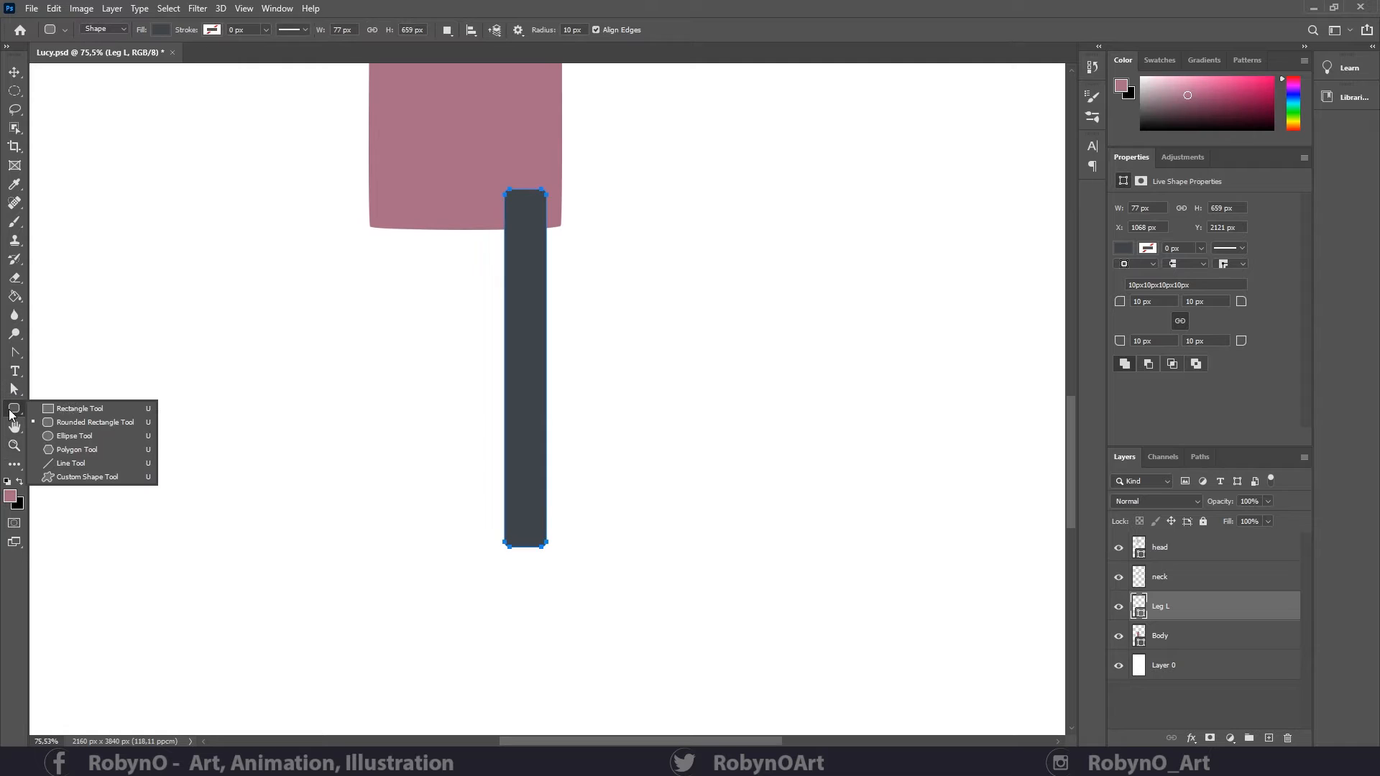
pyautogui.click(67, 436)
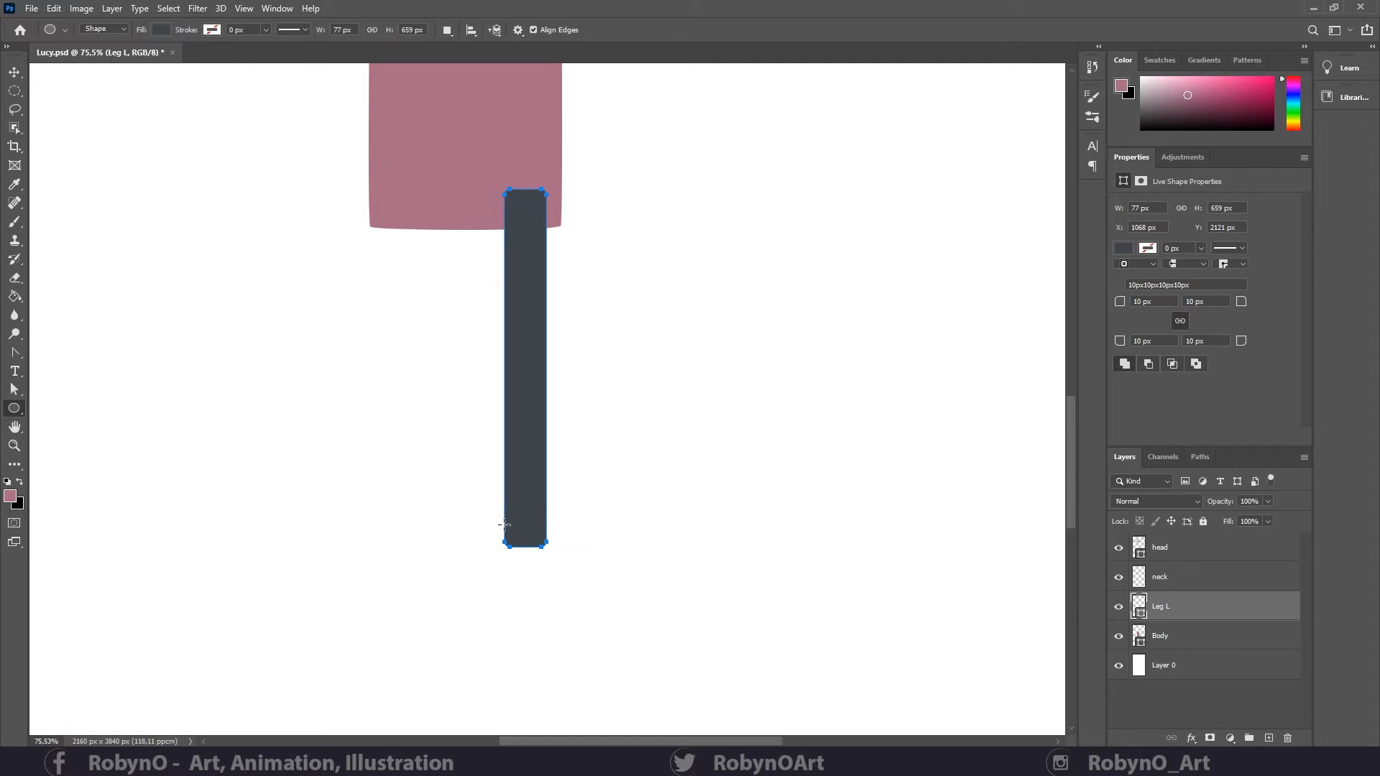
pyautogui.moveTo(504, 525); pyautogui.dragTo(546, 603)
pyautogui.click(1174, 635)
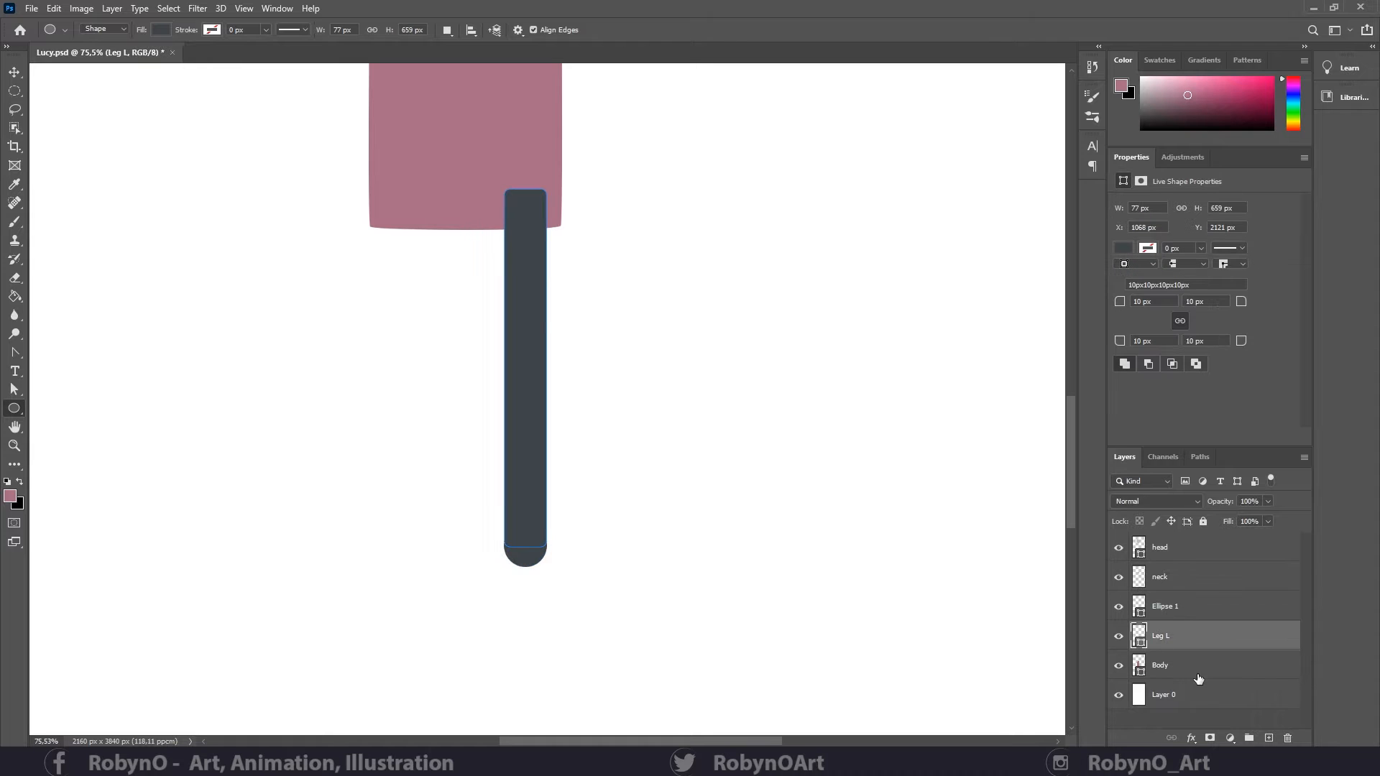
pyautogui.click(1180, 584)
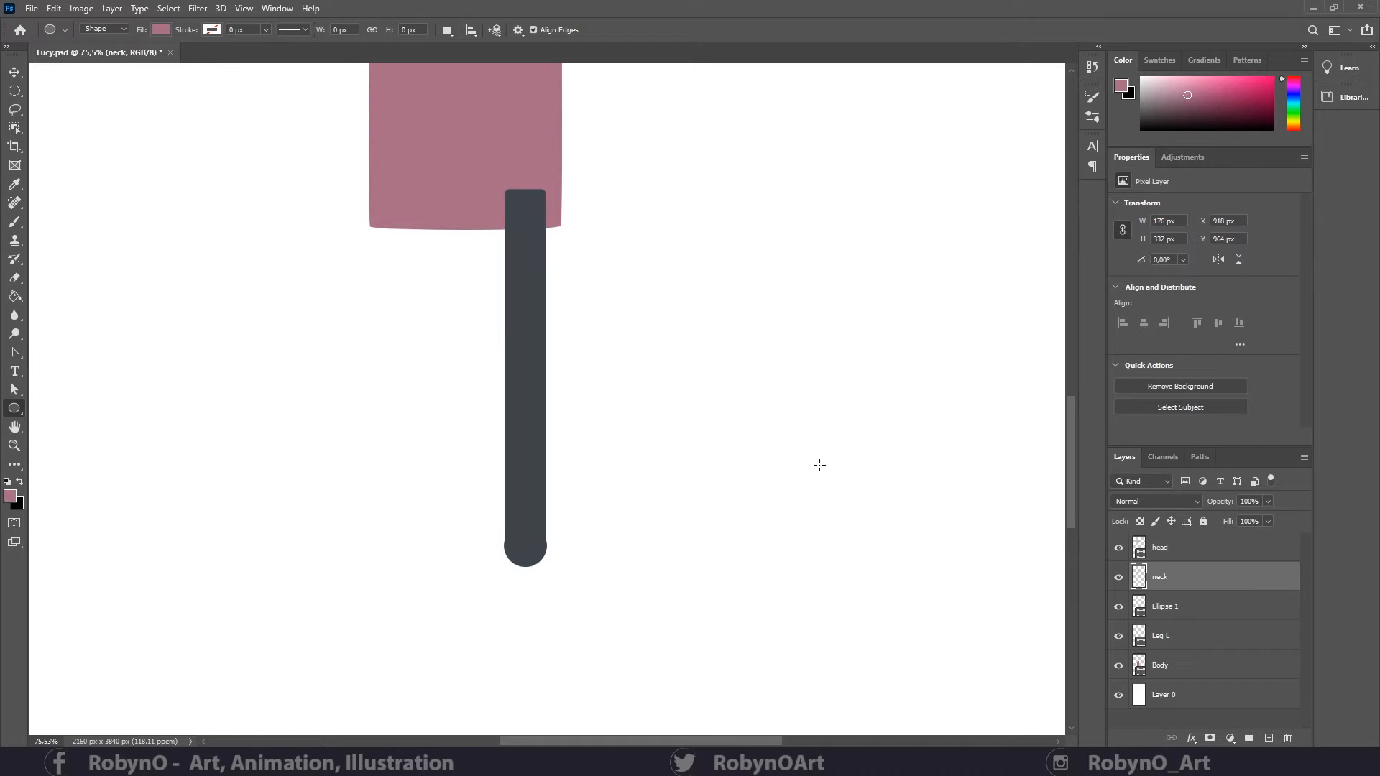
# - Convert the circle to a regular path and nudge its side anchors inward so it is 77 px wide, flush with the leg
pyautogui.click(13, 446)
pyautogui.moveTo(533, 571); pyautogui.dragTo(614, 576)
pyautogui.click(1255, 610)
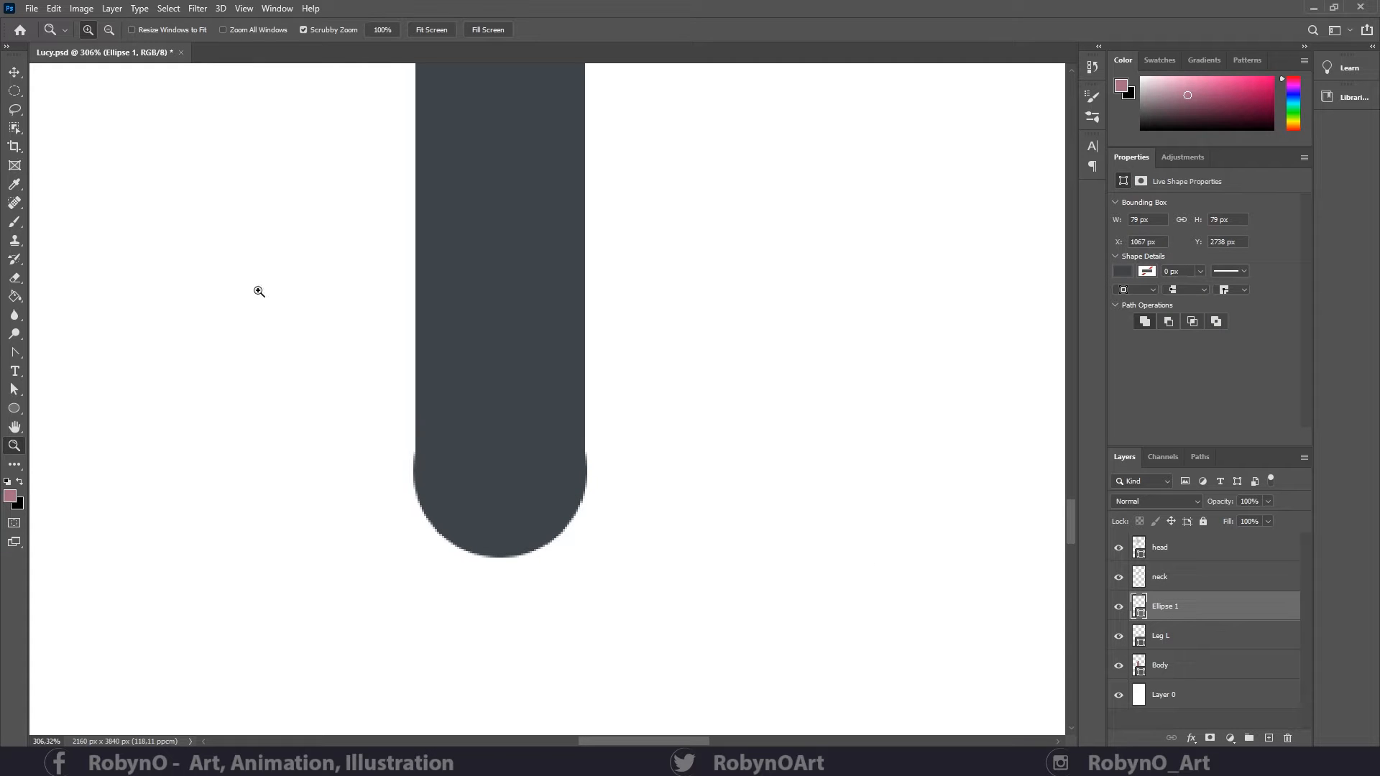
pyautogui.click(14, 389)
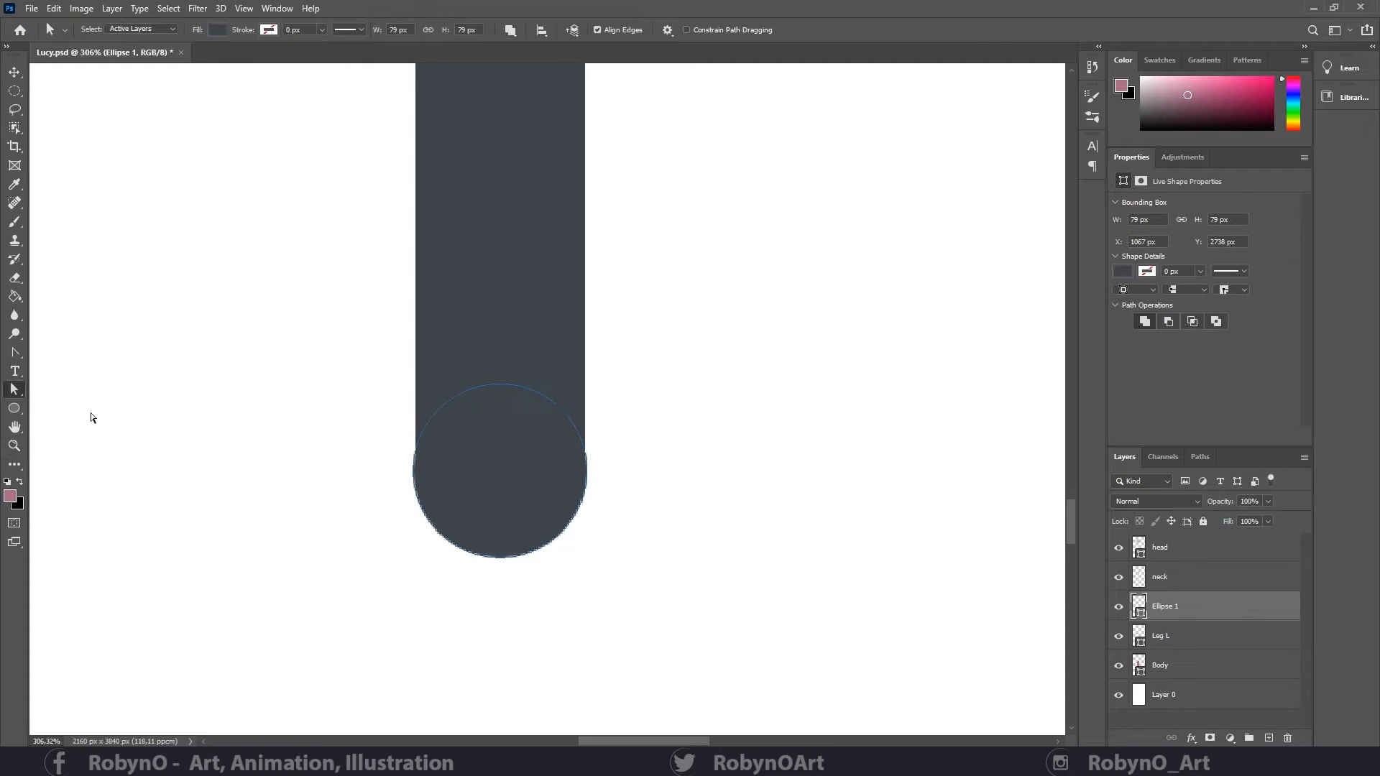
pyautogui.click(414, 475)
pyautogui.click(417, 473)
pyautogui.press('Left')
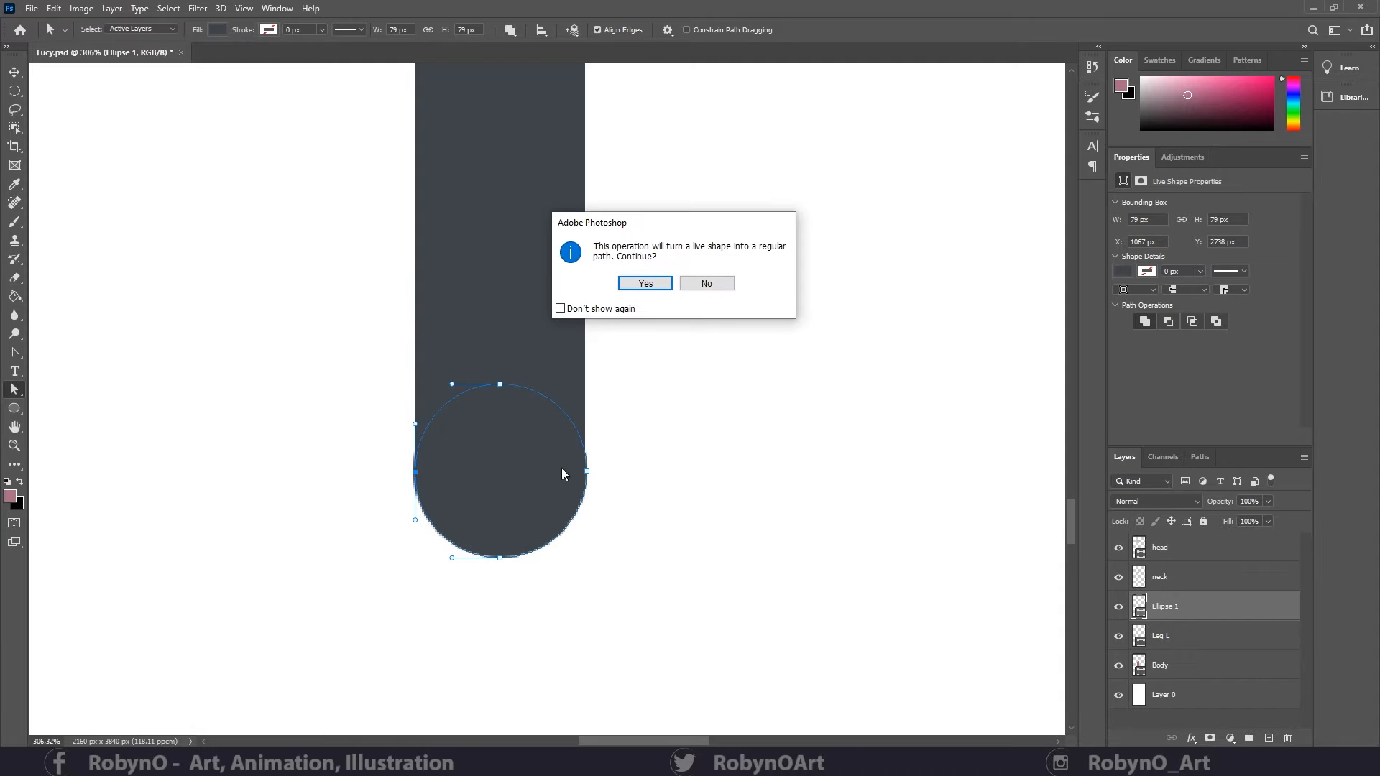
pyautogui.click(644, 282)
pyautogui.click(586, 472)
pyautogui.press('Left')
pyautogui.click(800, 608)
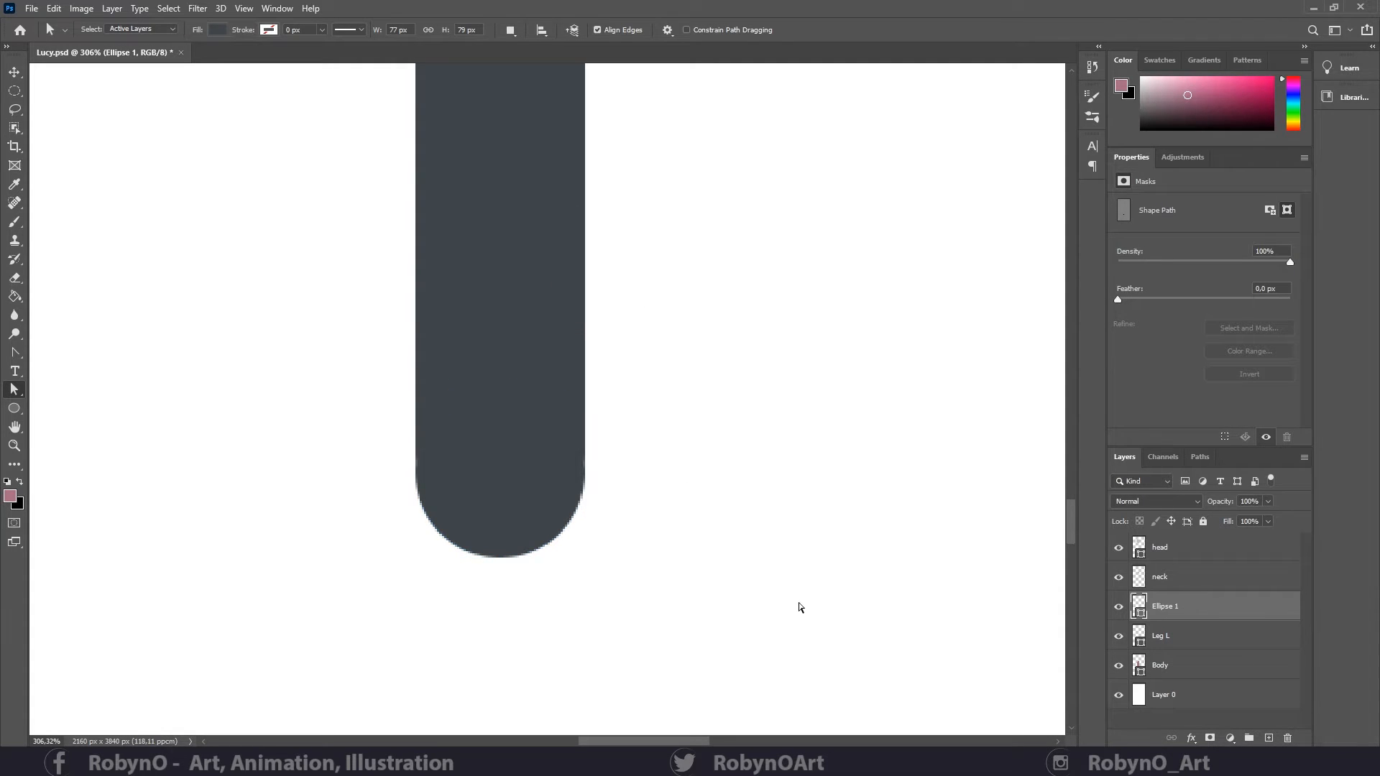
# - Duplicate the Ellipse 1 layer and hide the copy as a spare joint circle
pyautogui.click(14, 445)
pyautogui.hotkey('ctrl', '0')
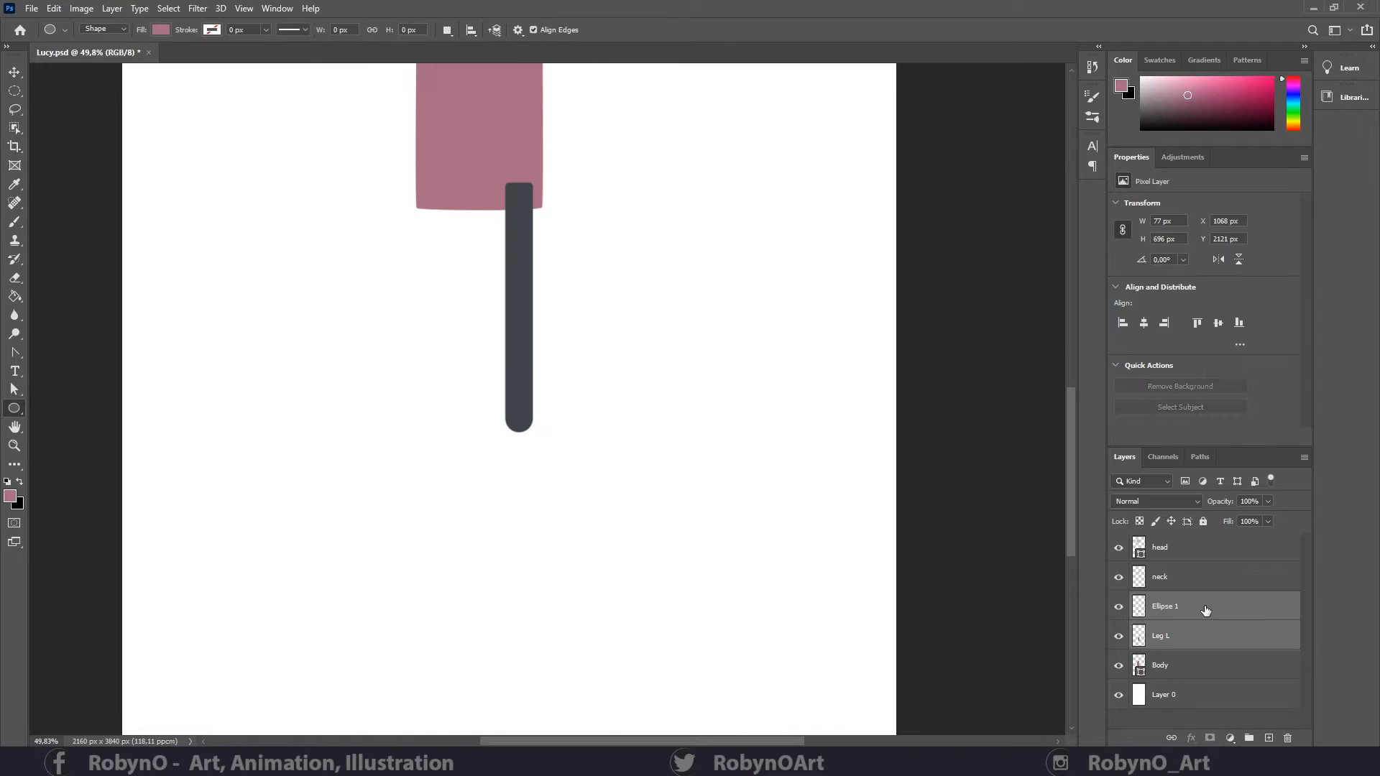
pyautogui.click(1203, 609)
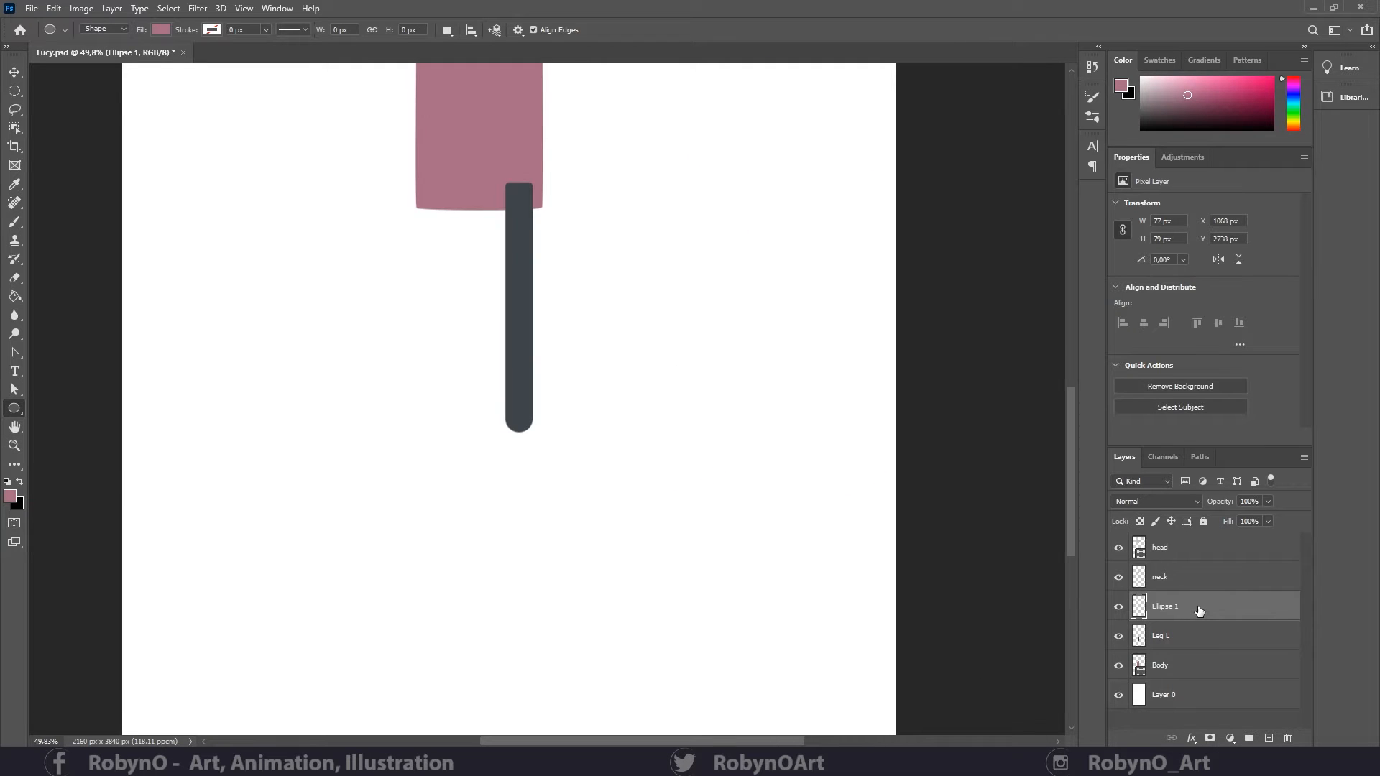
pyautogui.moveTo(1194, 607); pyautogui.dragTo(1269, 738)
pyautogui.click(1118, 607)
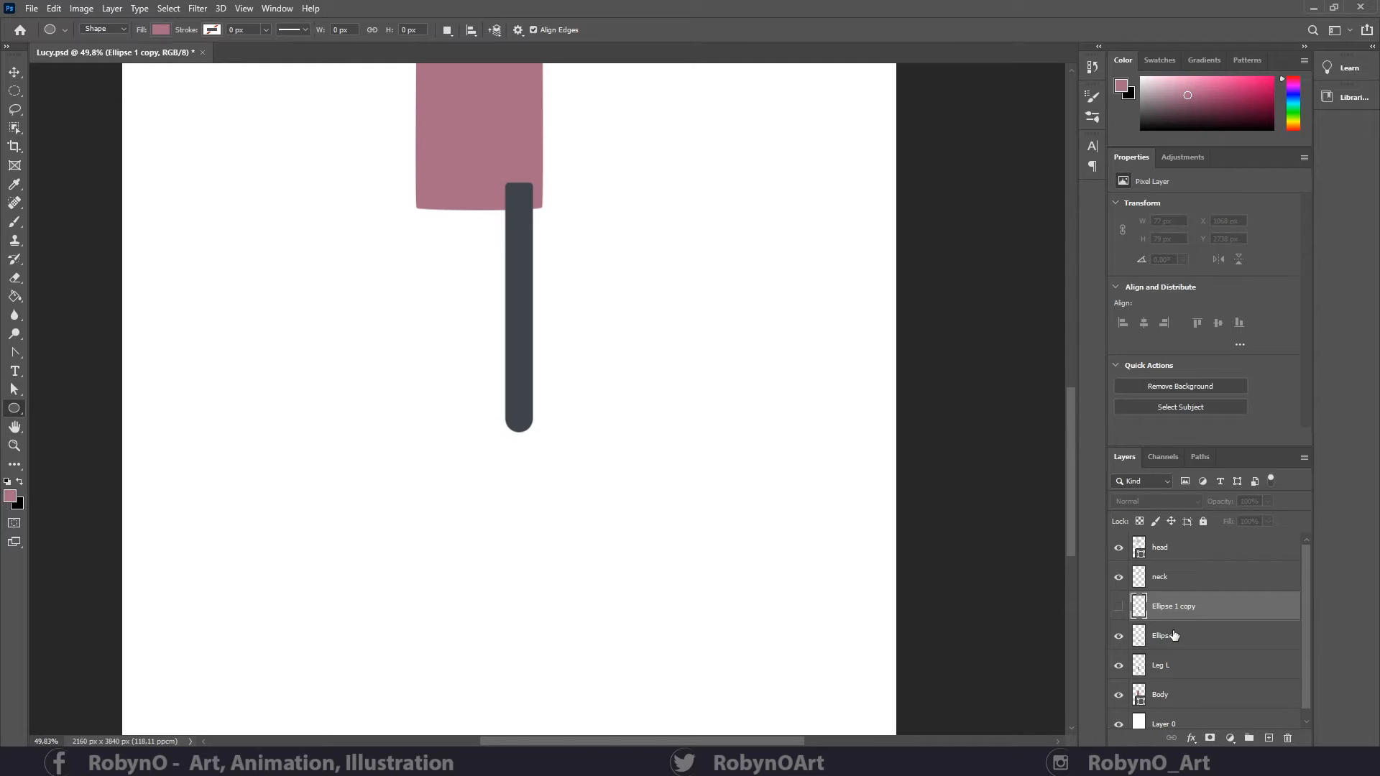
# - Merge Ellipse 1 down into Leg L and rename the merged layer Thigh L
pyautogui.click(1174, 635)
pyautogui.hotkey('ctrl', 'e')
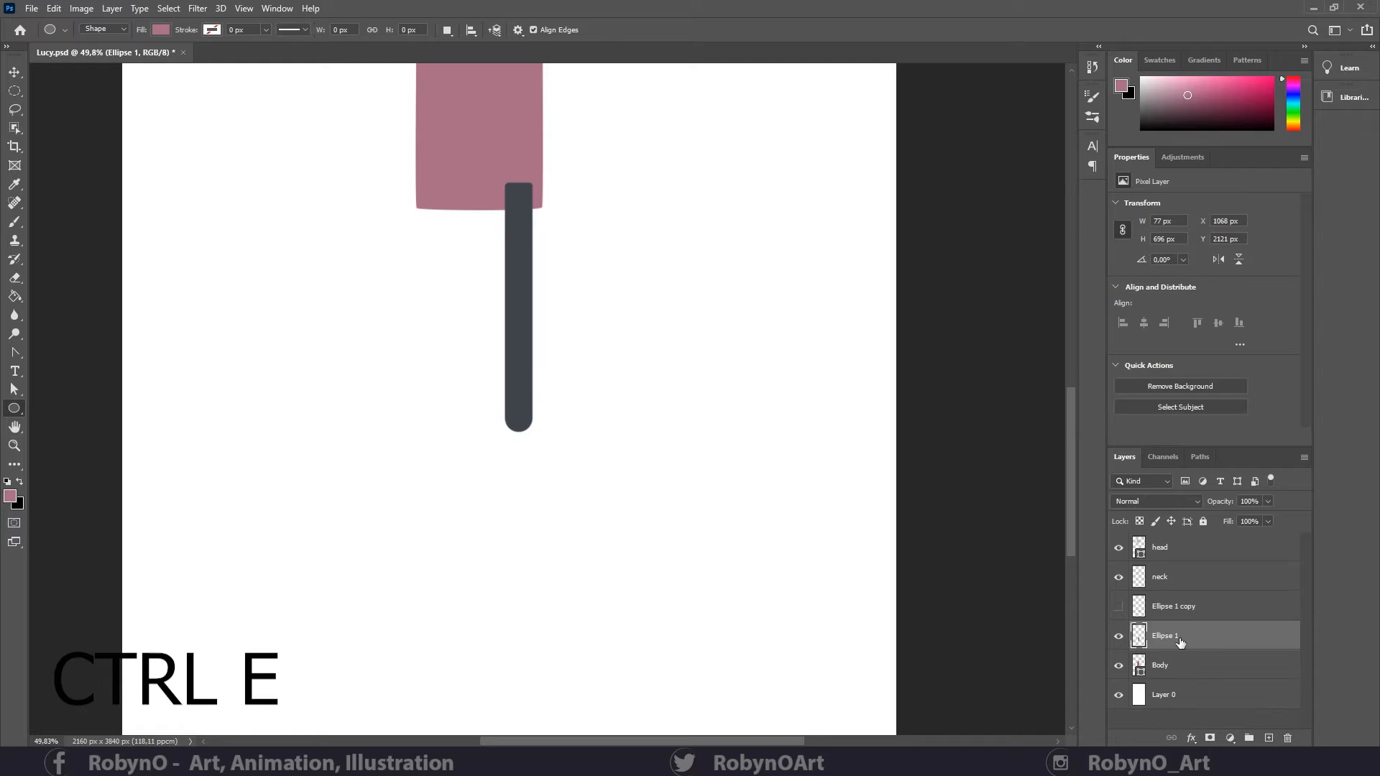
pyautogui.doubleClick(1164, 636)
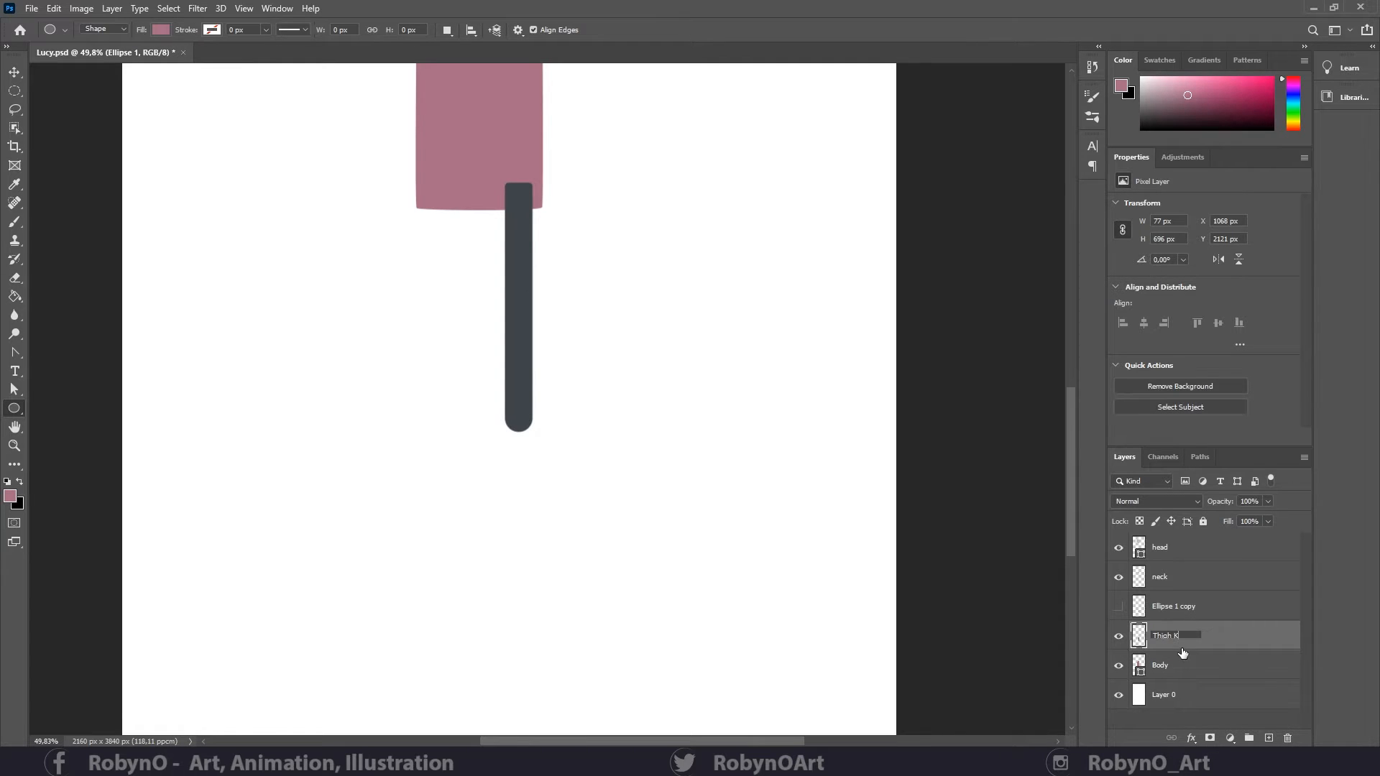
pyautogui.press('Return')
# - Duplicate the Thigh L layer and rename the copy Calf L
pyautogui.hotkey('ctrl', 'j')
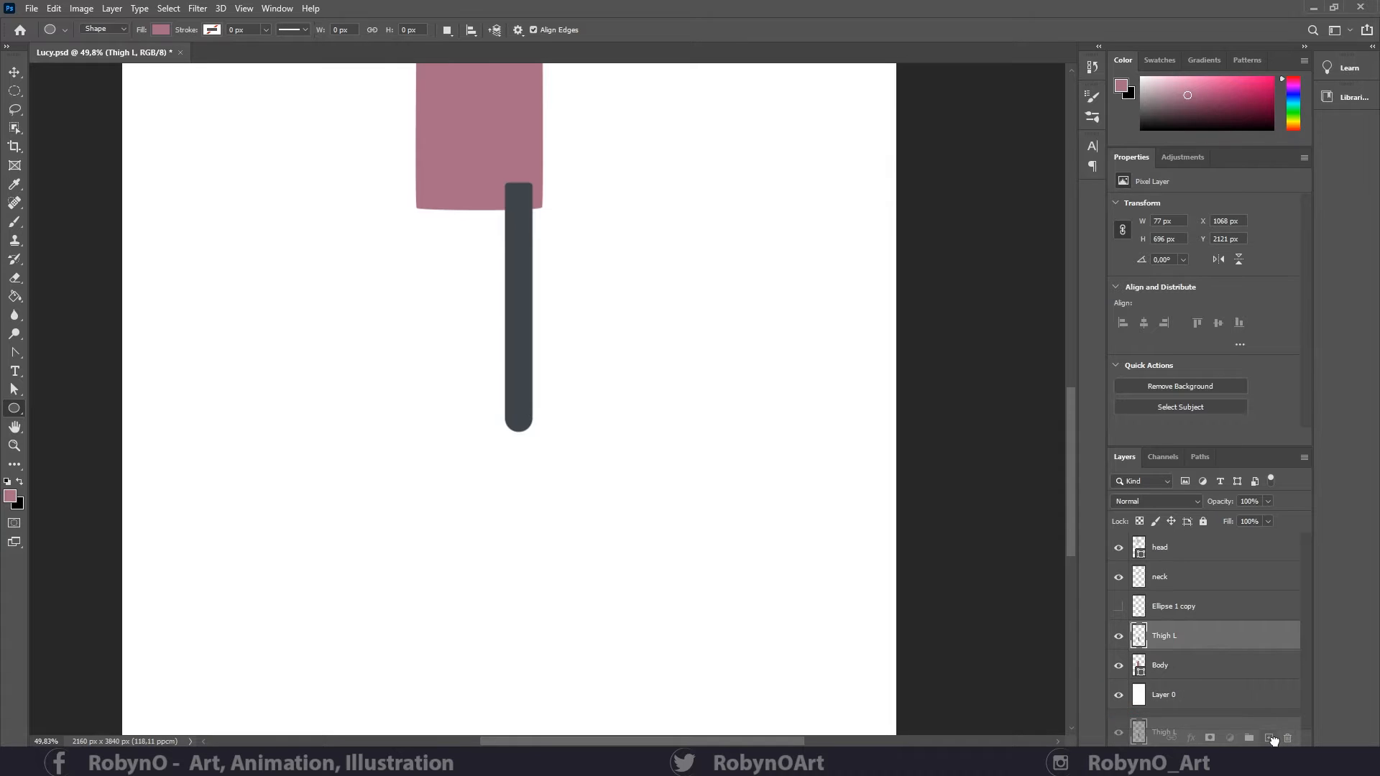
pyautogui.doubleClick(1174, 636)
pyautogui.doubleClick(1163, 635)
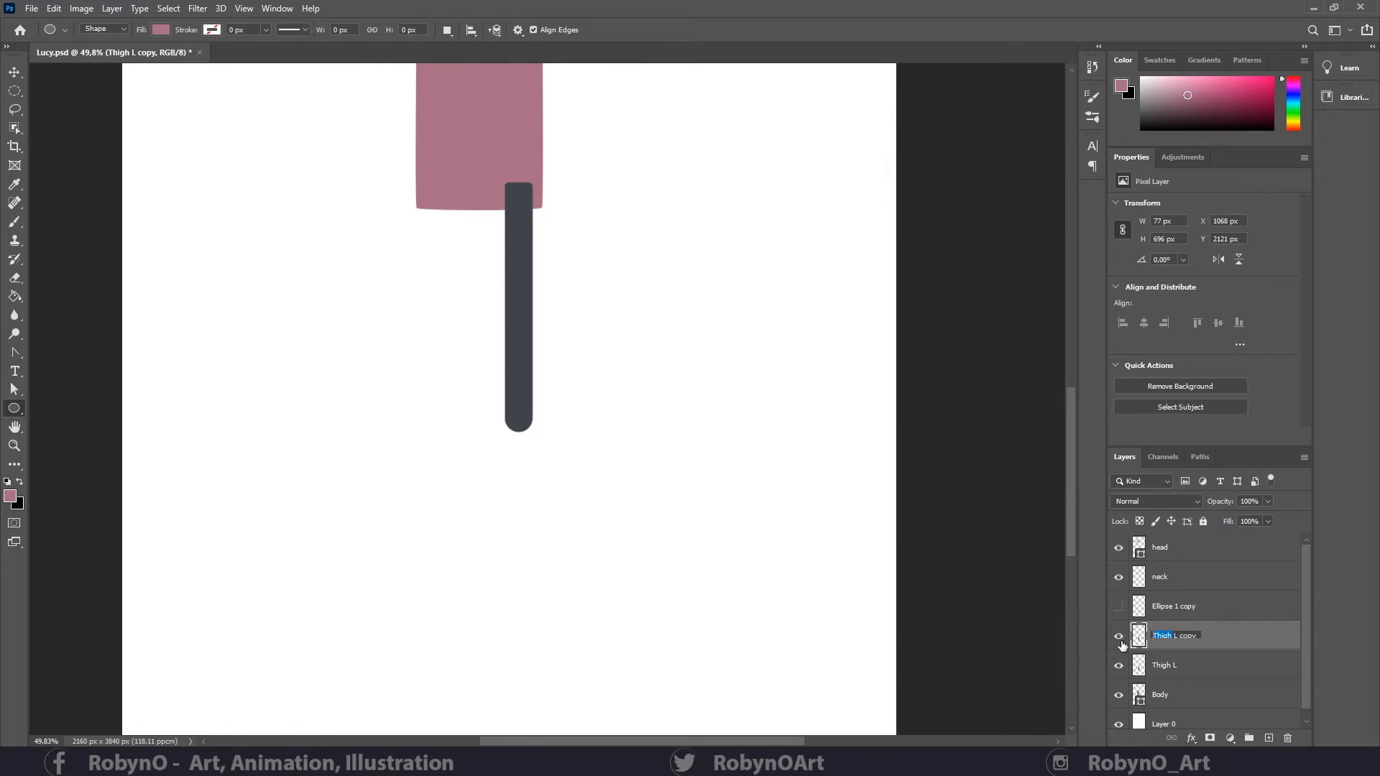
pyautogui.write('C')
pyautogui.press('BackSpace')
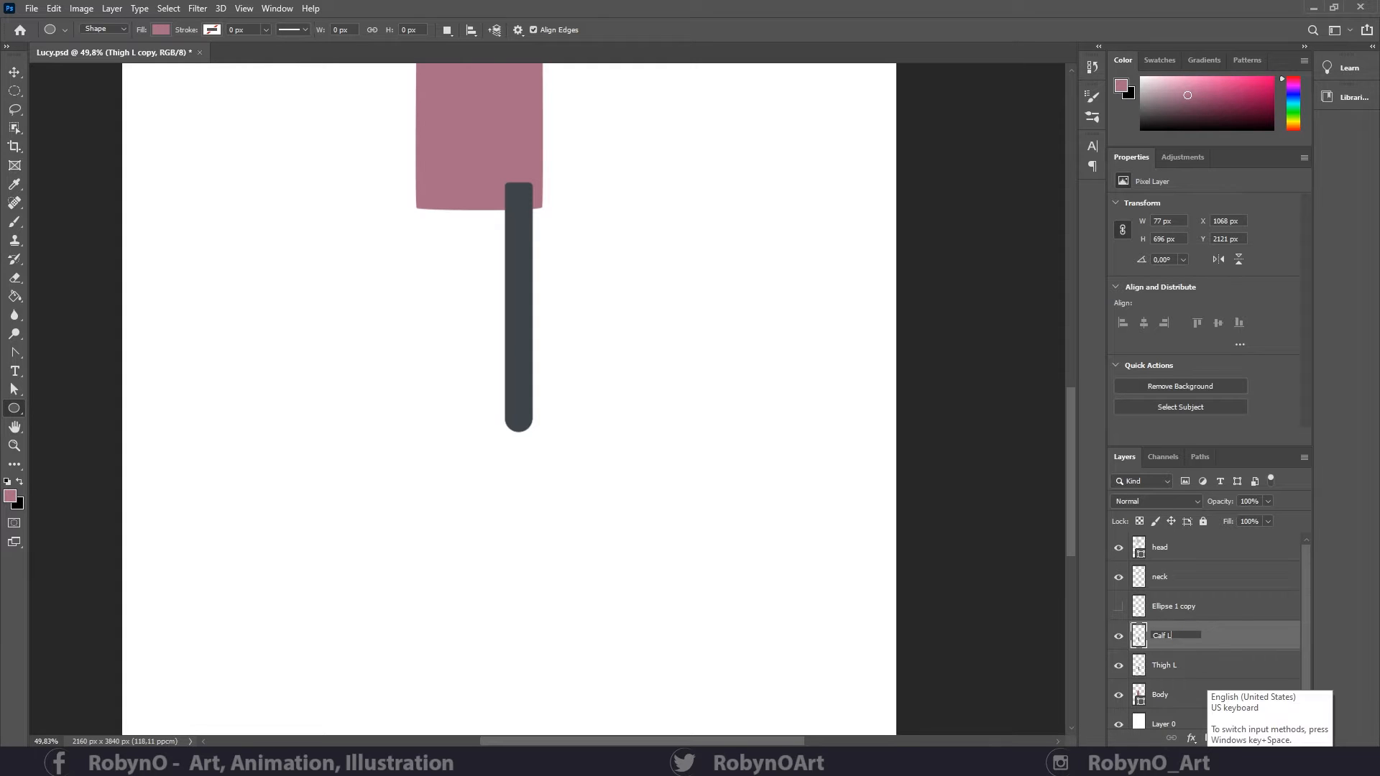
pyautogui.press('Return')
# - Move Calf L straight down until it sits just below the thigh, and flip it vertically
pyautogui.hotkey('ctrl', 't')
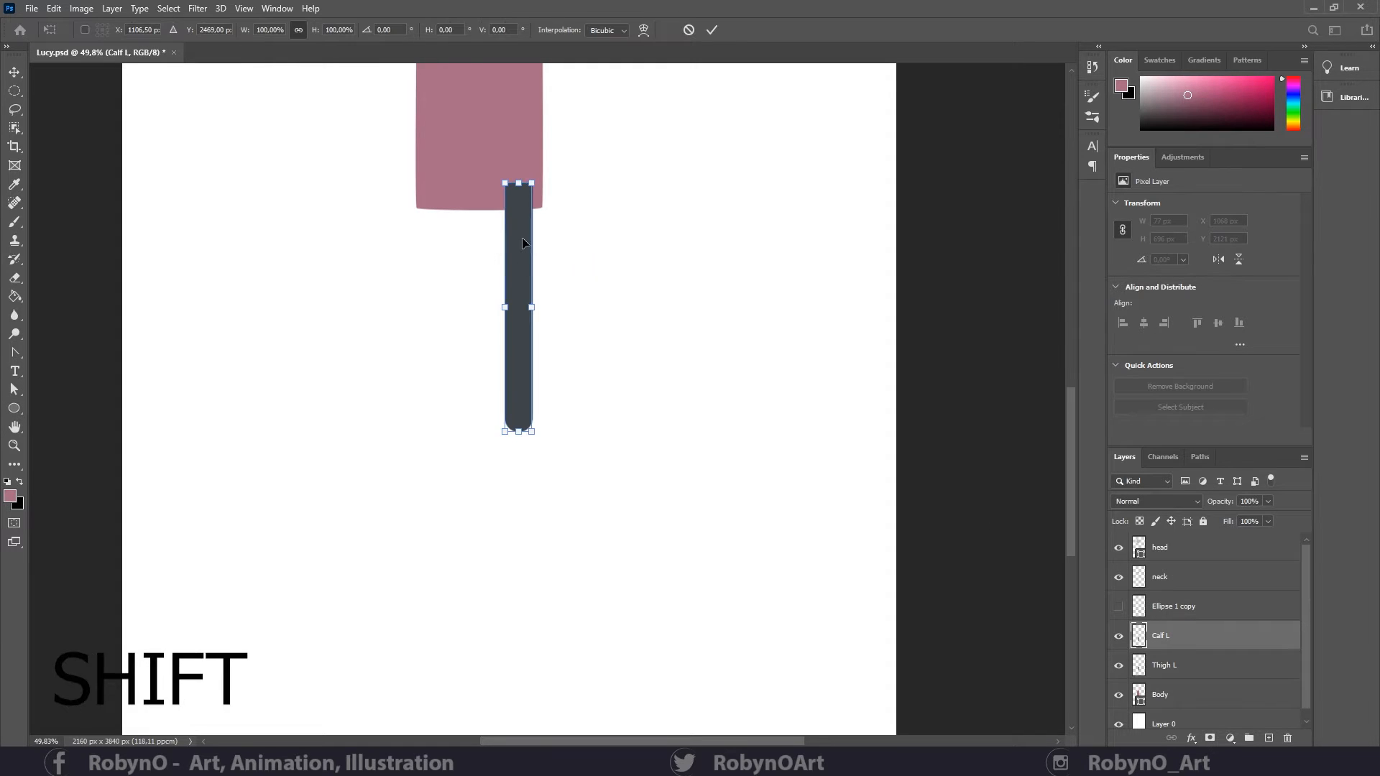
pyautogui.moveTo(522, 237); pyautogui.dragTo(519, 496)
pyautogui.press('Return')
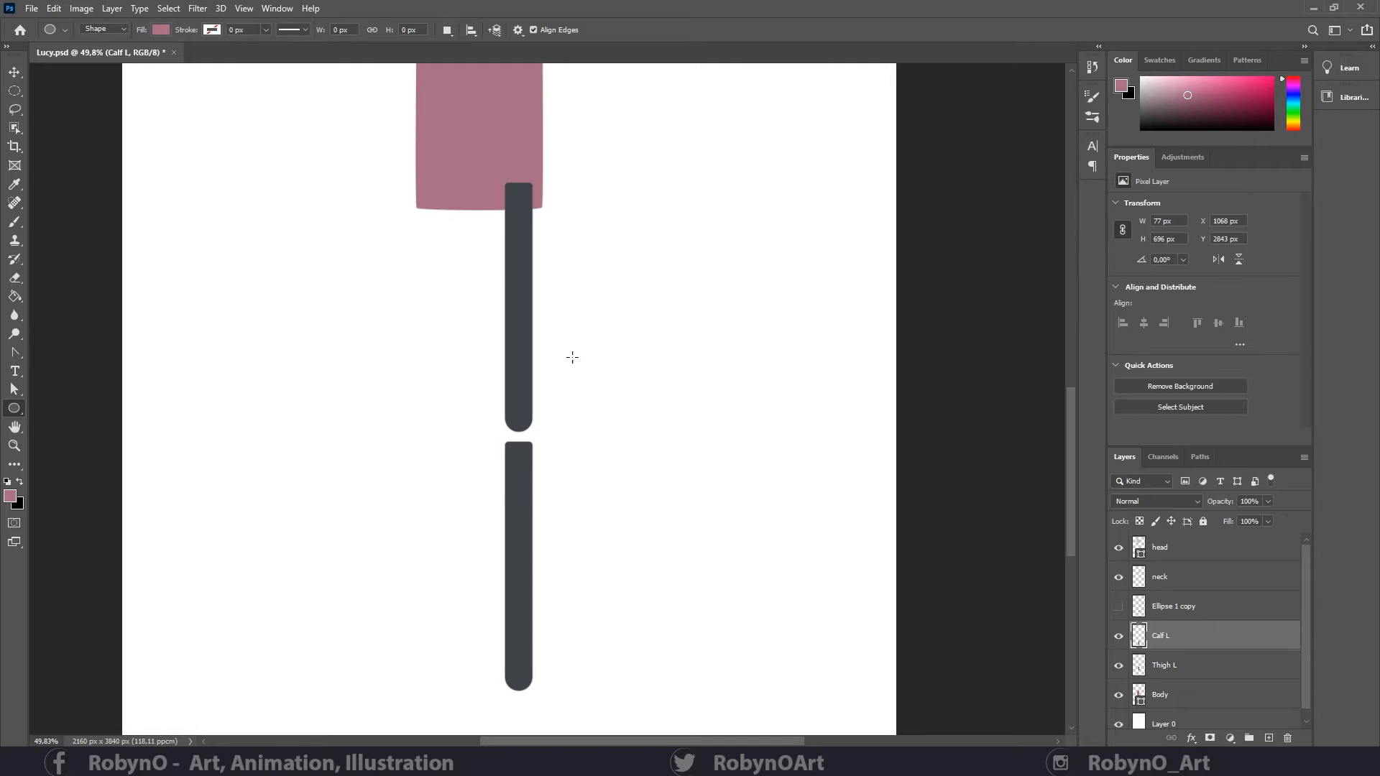
pyautogui.click(54, 8)
pyautogui.moveTo(90, 338)
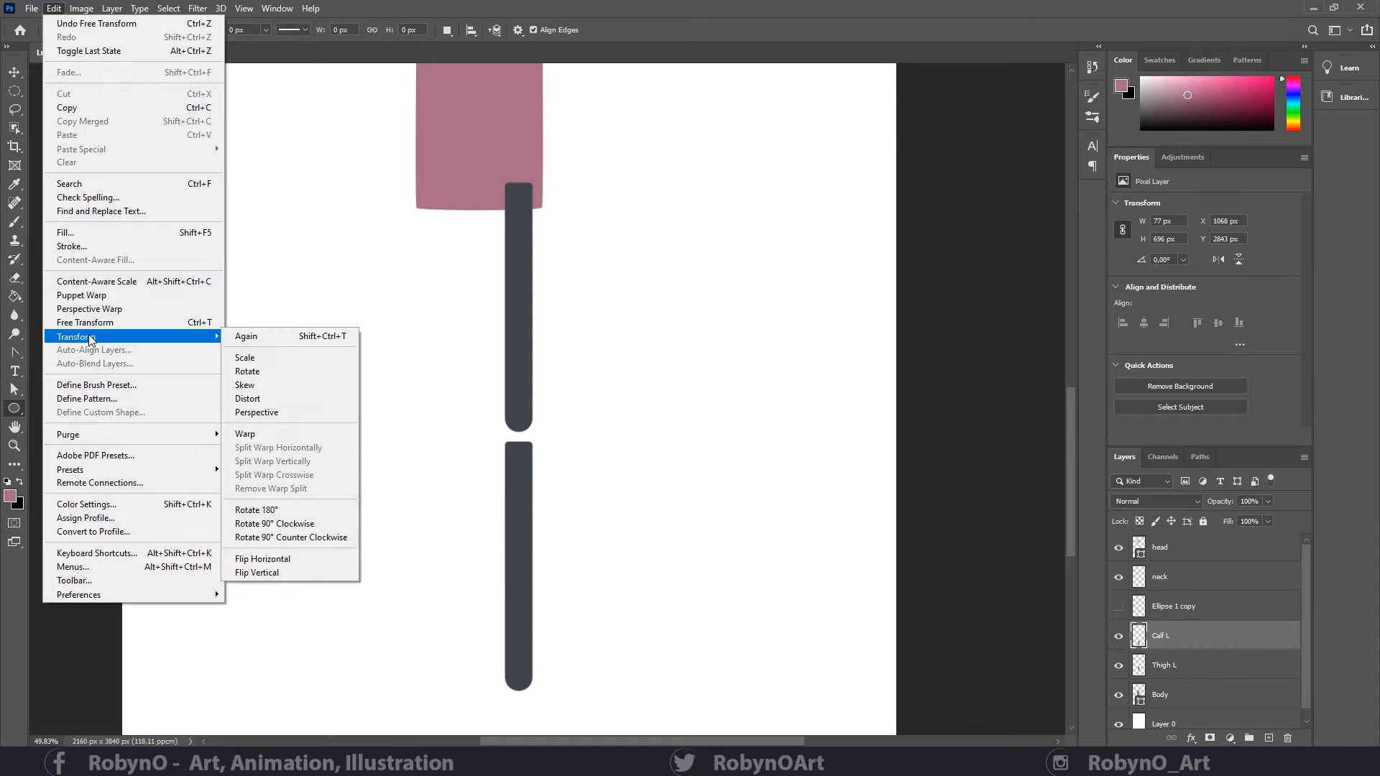
pyautogui.click(281, 573)
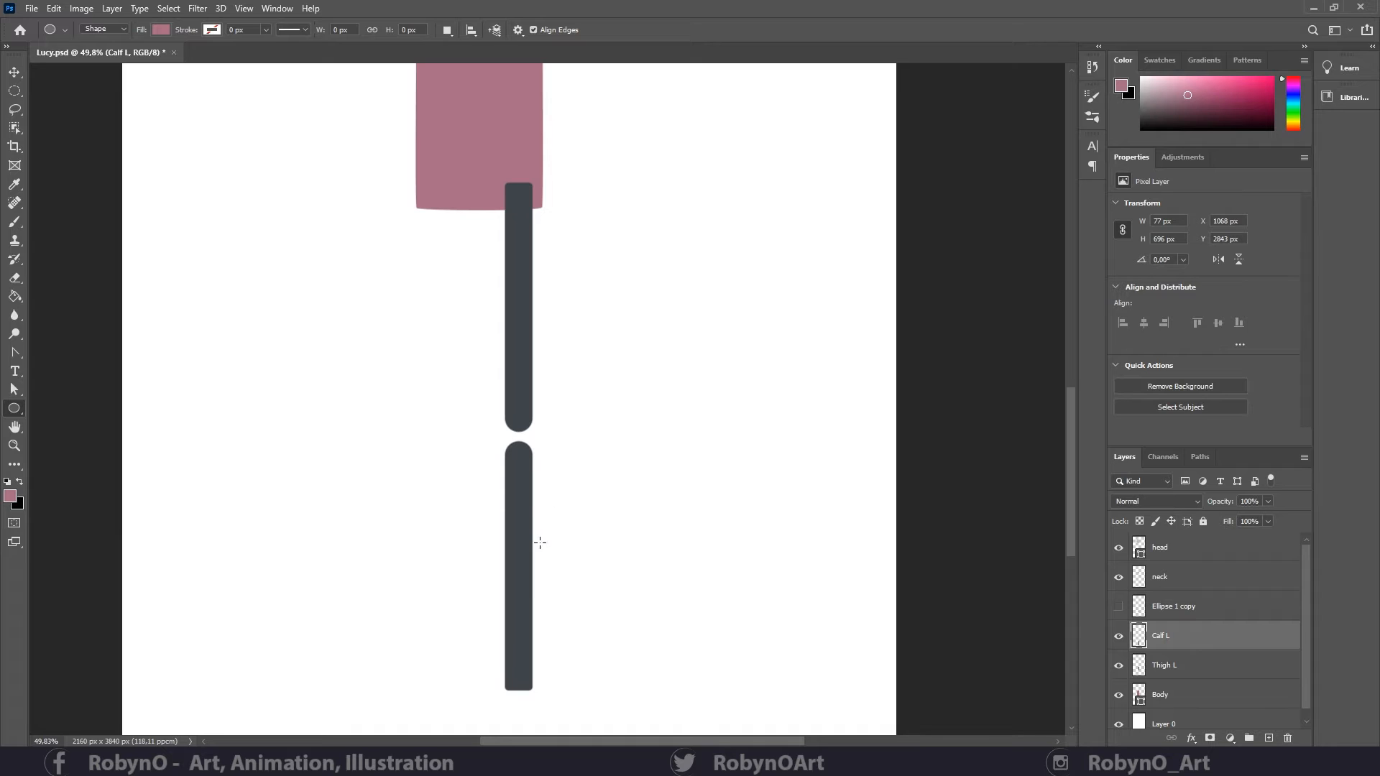
# - Lower the opacity of Calf L and Thigh L to 52% and move the calf up until the rounded ends overlap at the knee
pyautogui.keyDown('shift'); pyautogui.click(1193, 668); pyautogui.keyUp('shift')
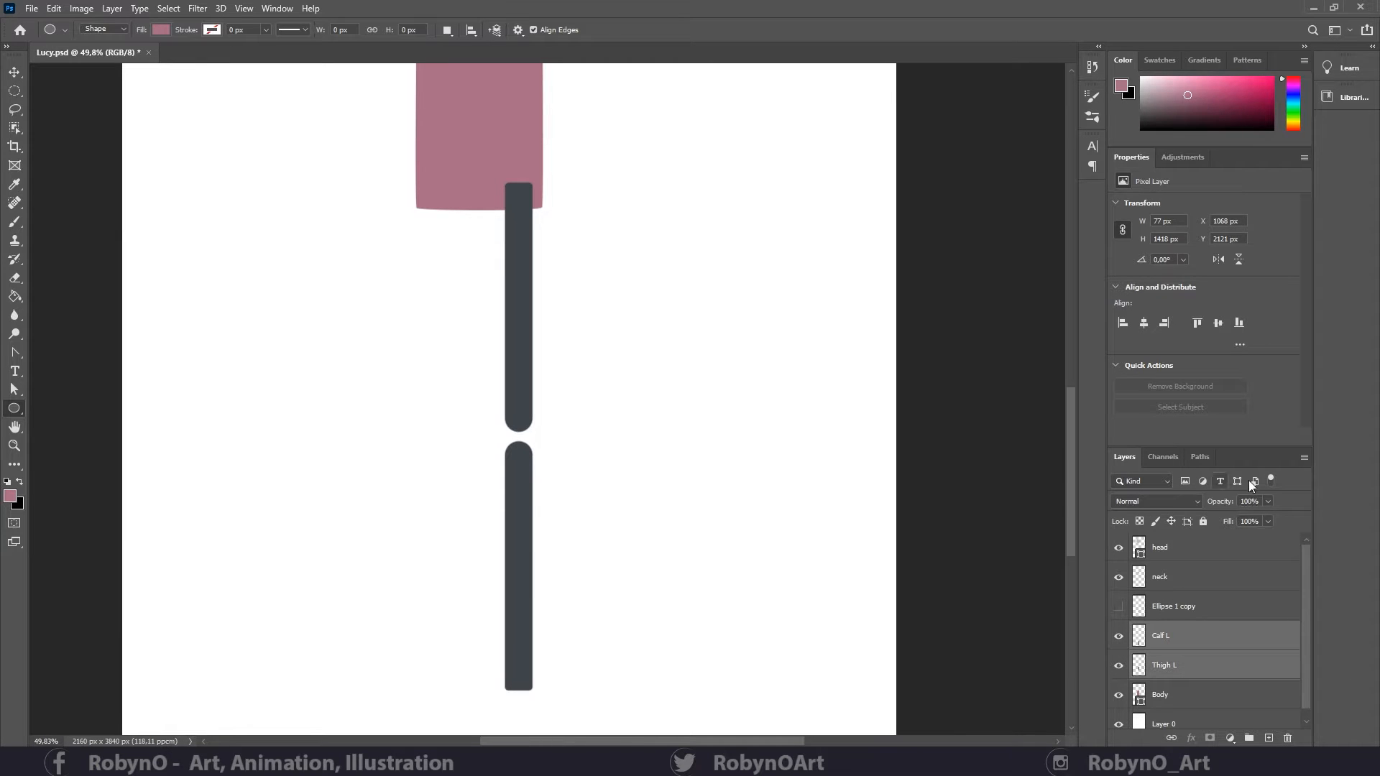
pyautogui.moveTo(1215, 518); pyautogui.dragTo(1234, 518)
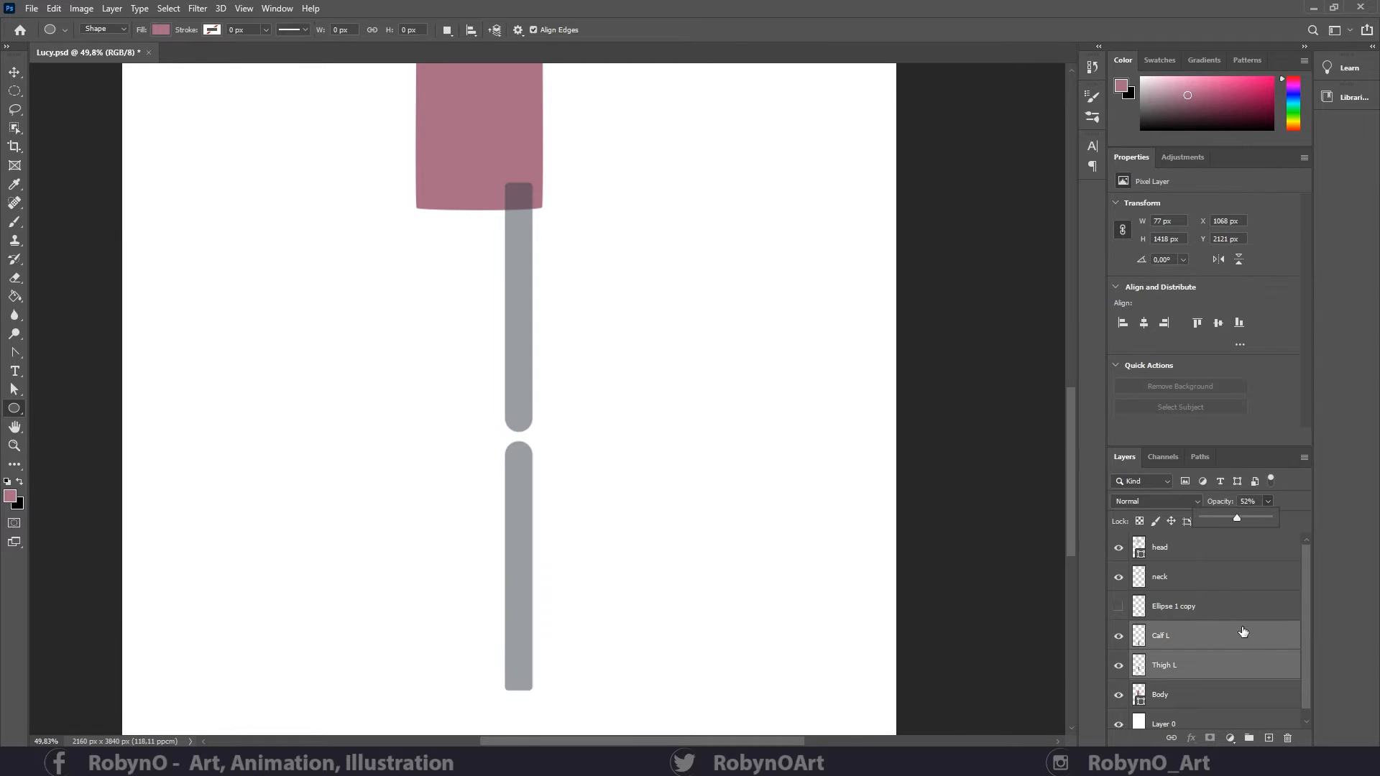
pyautogui.click(1215, 607)
pyautogui.click(1189, 647)
pyautogui.hotkey('ctrl', 't')
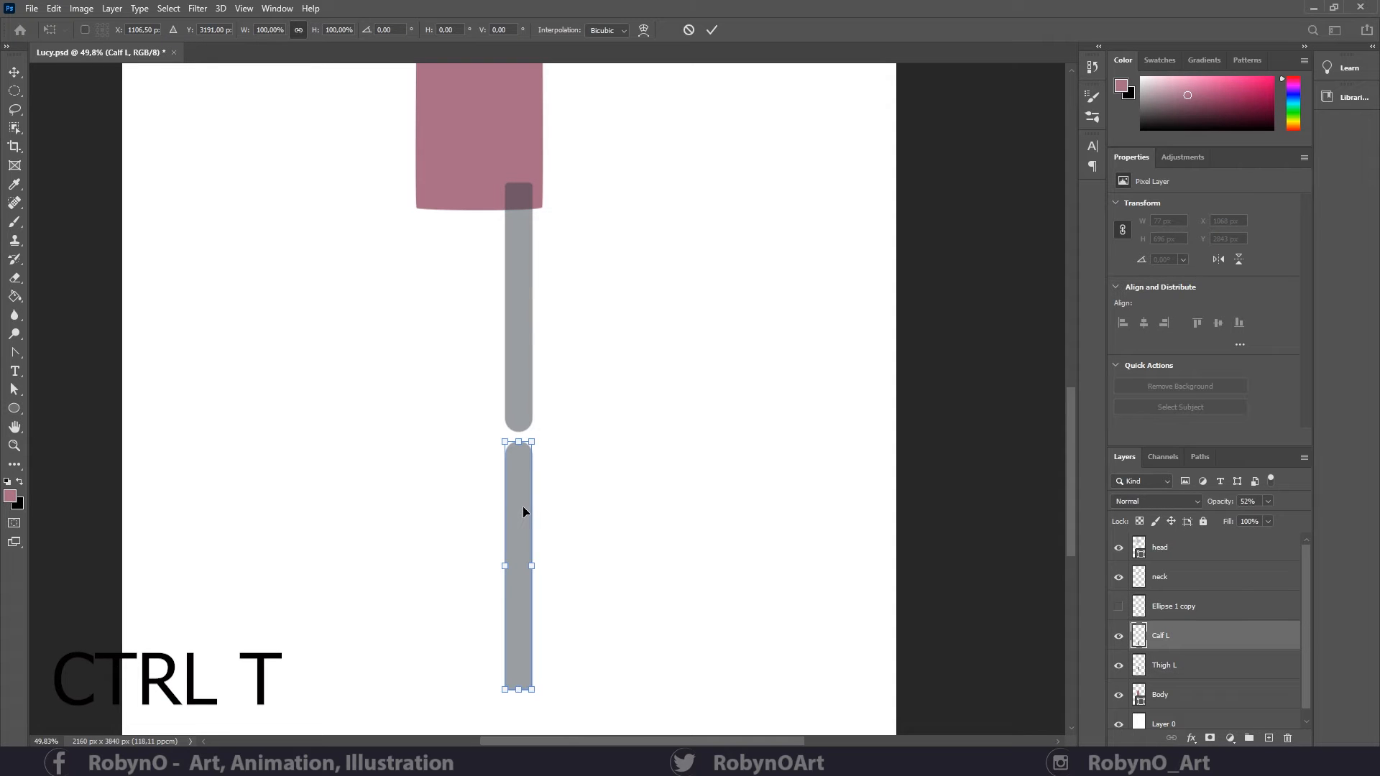
pyautogui.moveTo(523, 506); pyautogui.dragTo(523, 469)
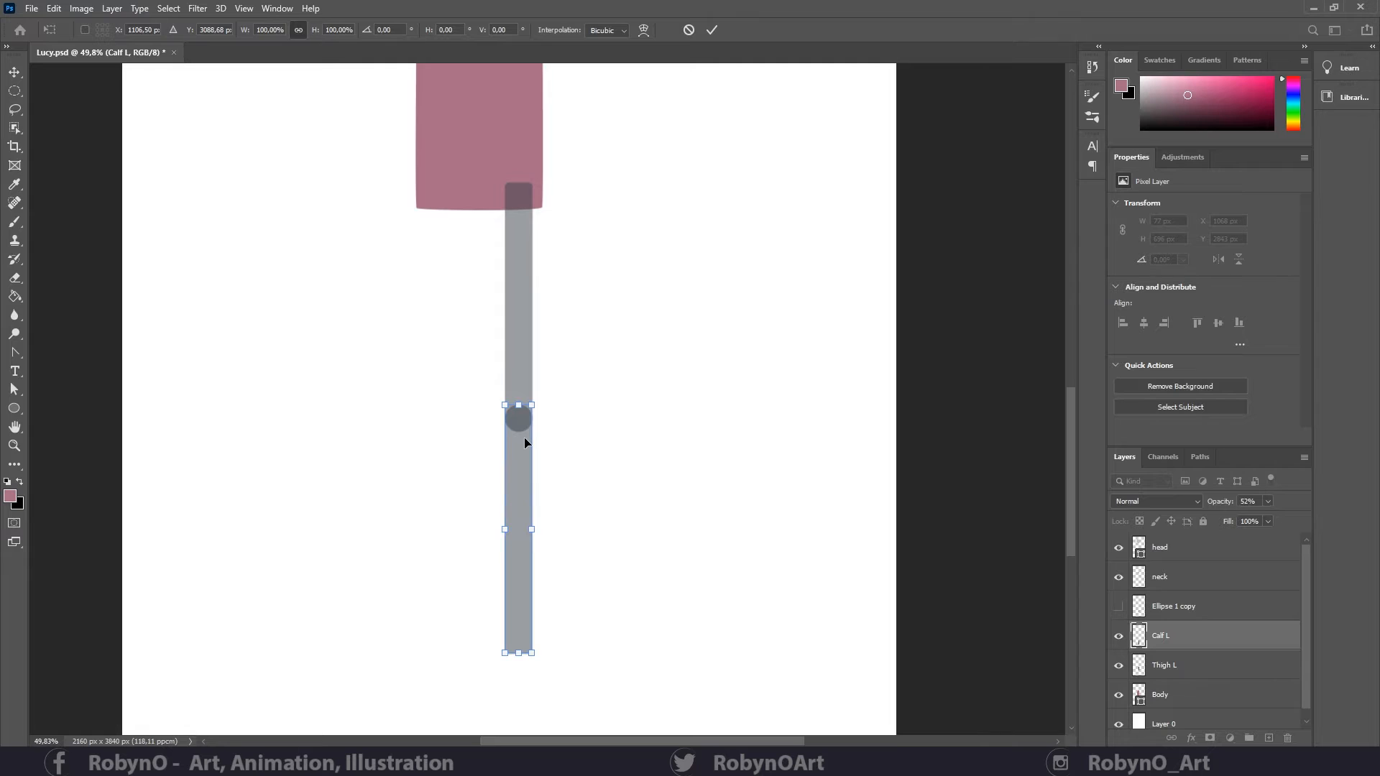
pyautogui.press('Return')
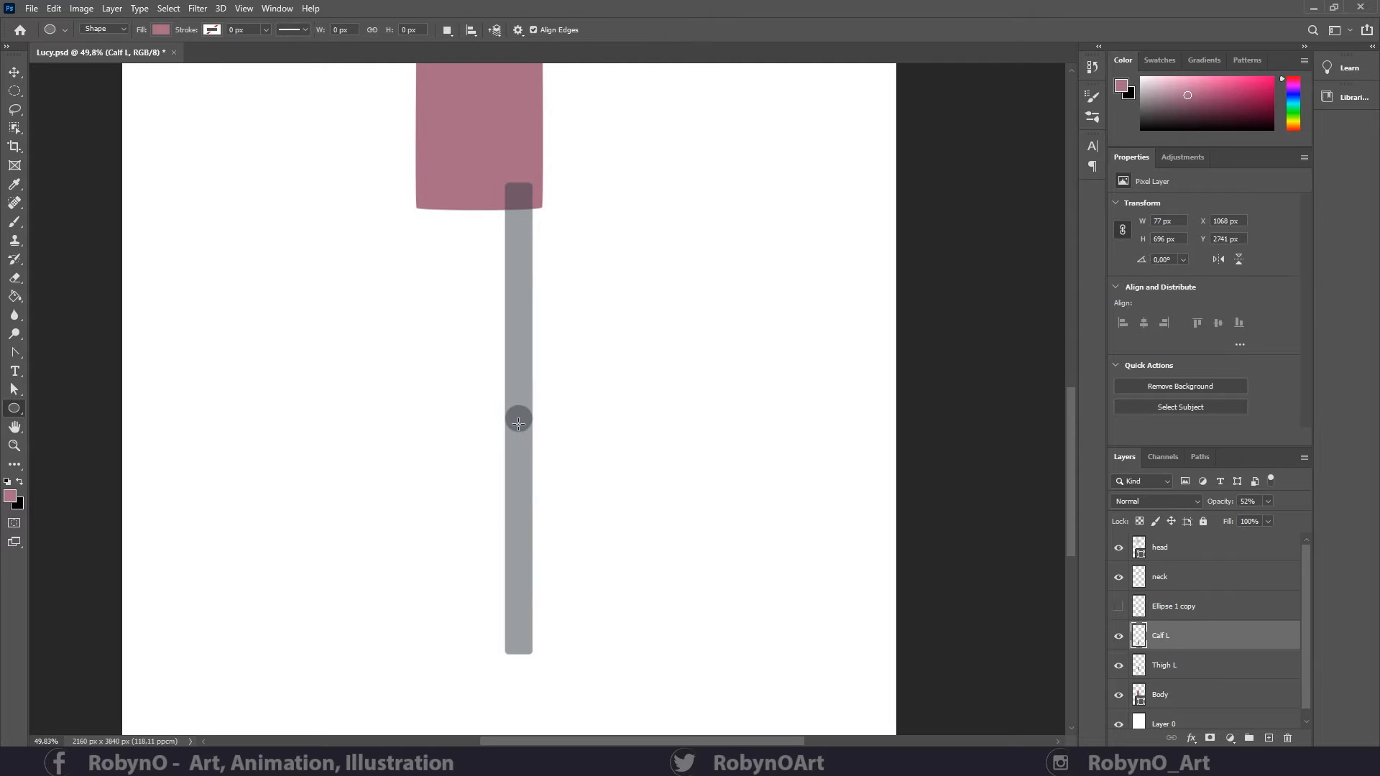
# - Restore the opacity of Calf L and Thigh L to 100%
pyautogui.keyDown('shift'); pyautogui.click(1199, 661); pyautogui.keyUp('shift')
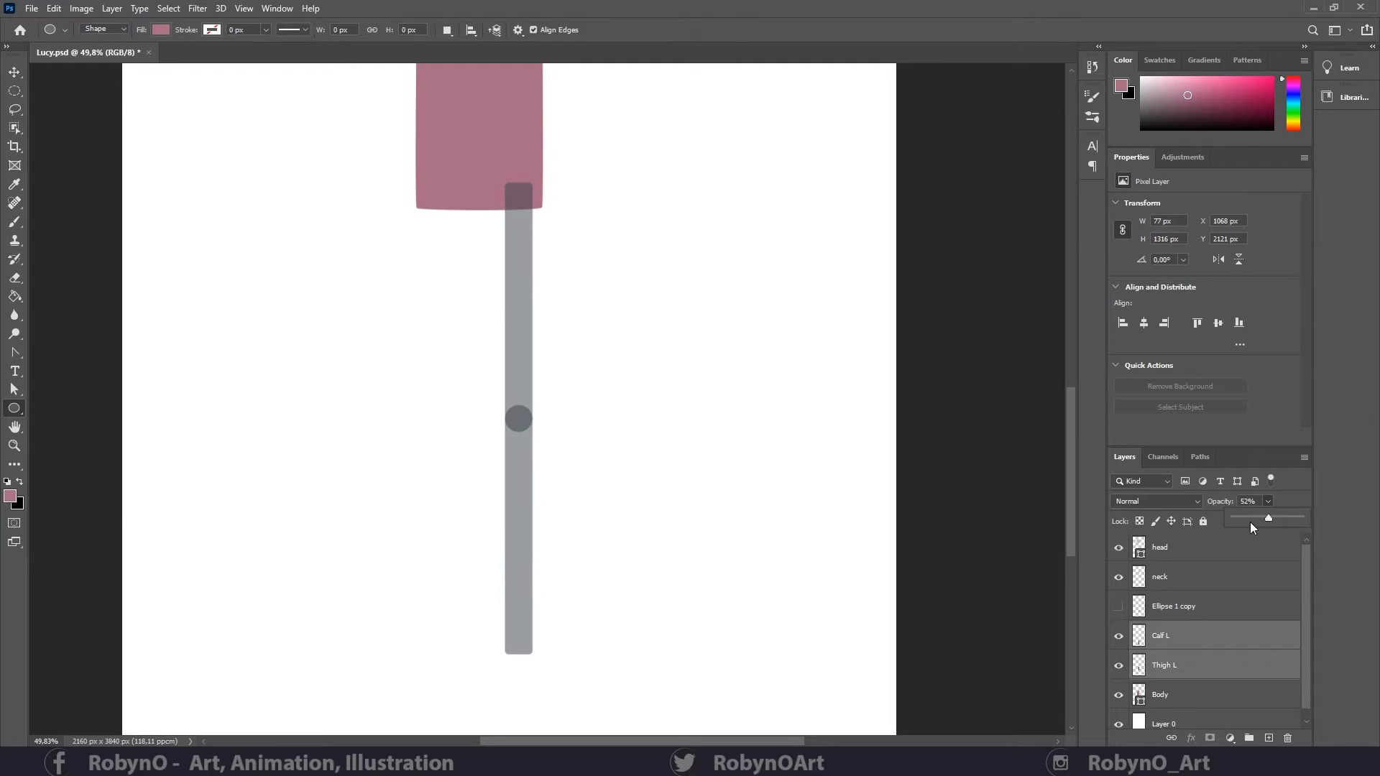
pyautogui.moveTo(1285, 518); pyautogui.dragTo(1314, 516)
pyautogui.click(1227, 612)
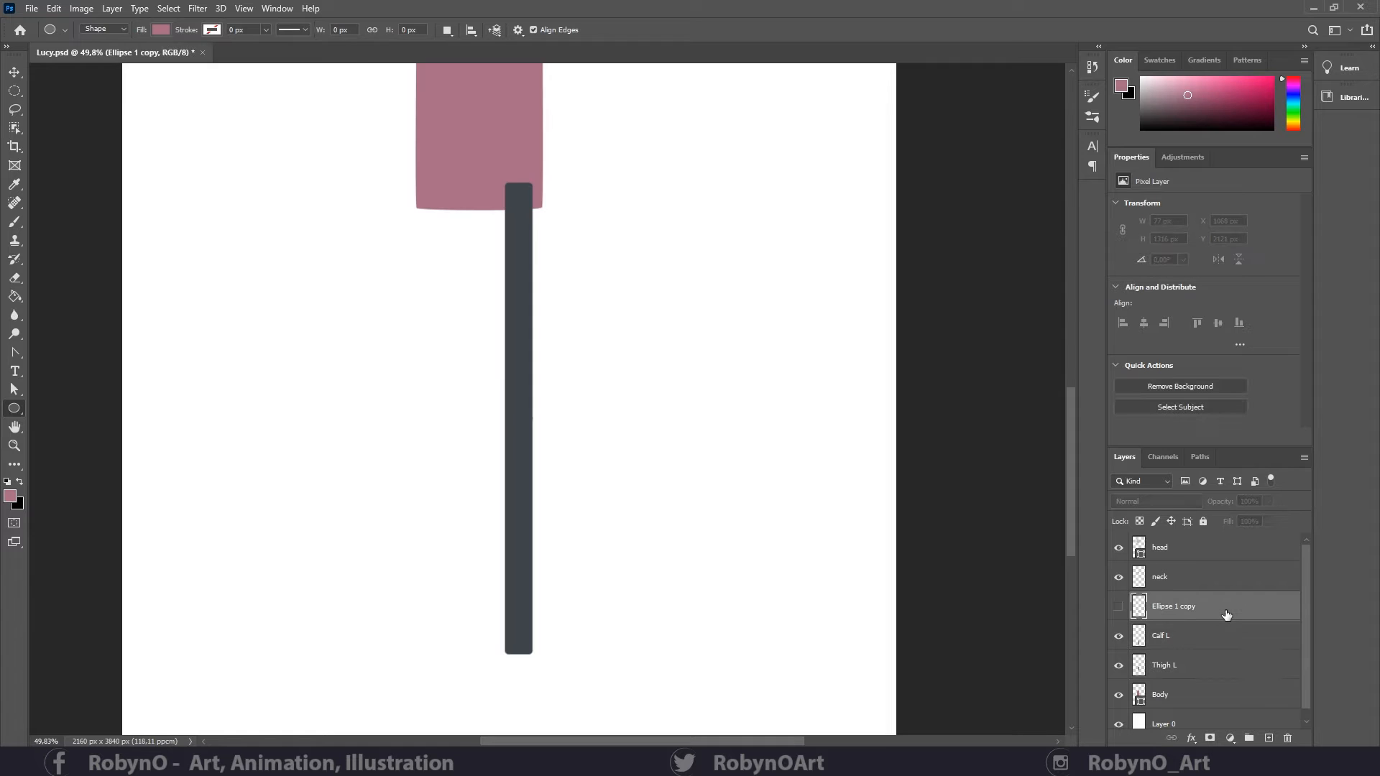
# - Move the Calf L and Thigh L layers beneath the Body layer
pyautogui.click(1165, 639)
pyautogui.press('z')
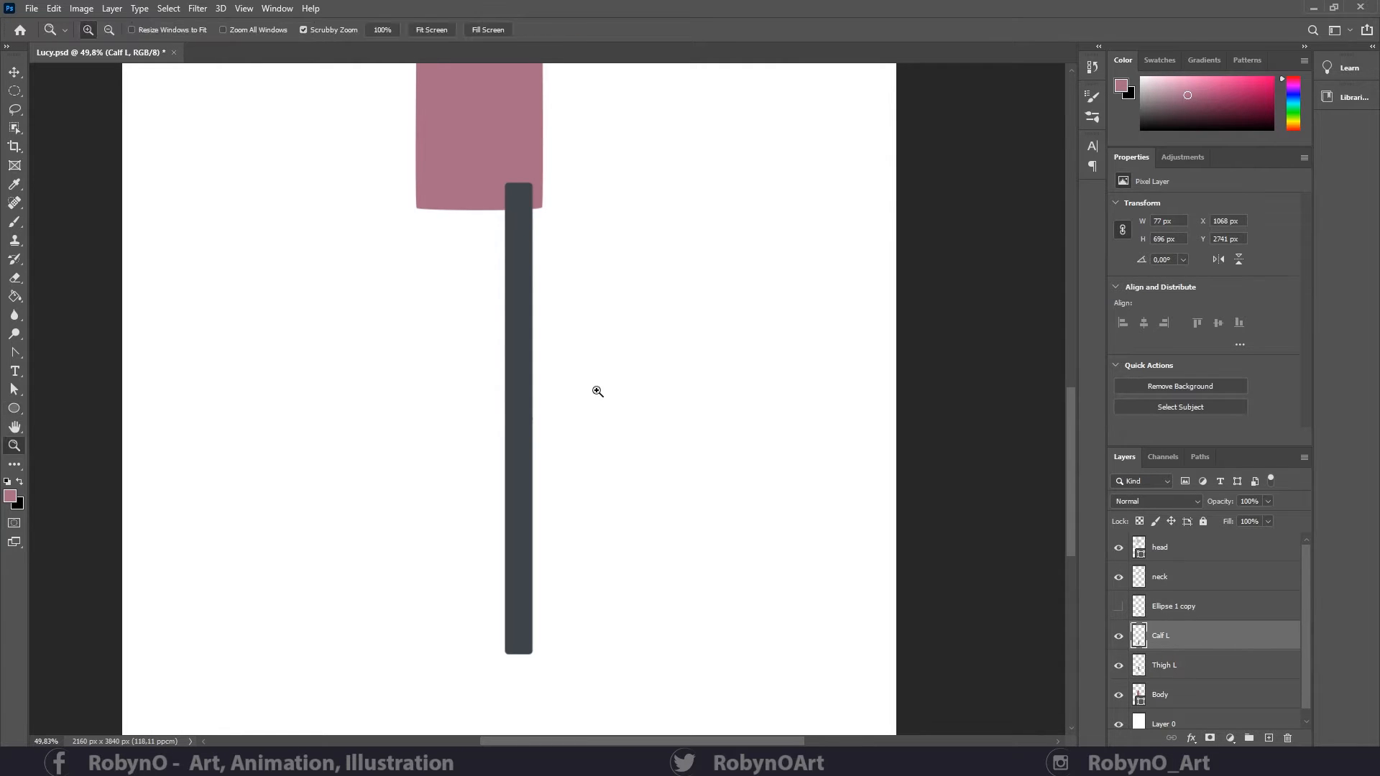
pyautogui.moveTo(593, 391); pyautogui.dragTo(576, 375)
pyautogui.scroll(-1, 1214, 611)
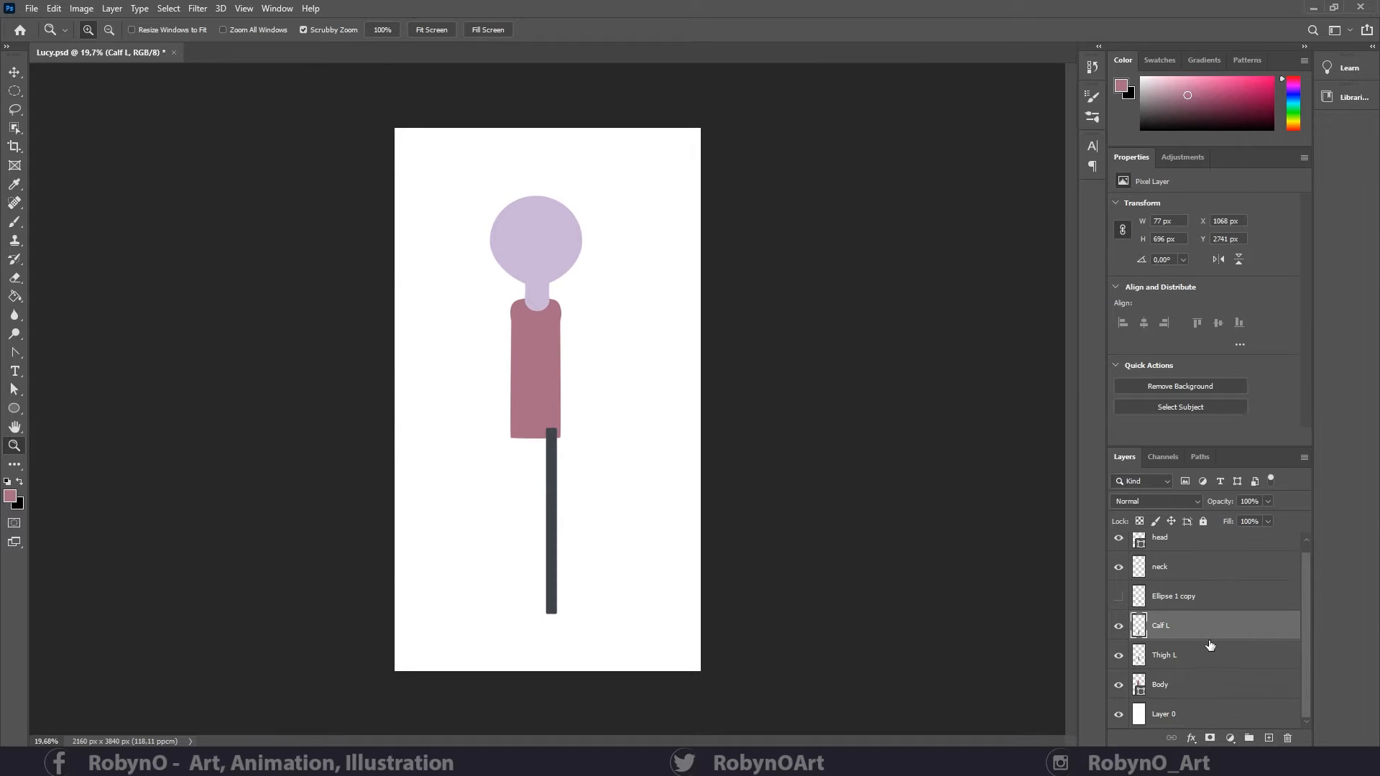
pyautogui.keyDown('shift'); pyautogui.click(1210, 656); pyautogui.keyUp('shift')
pyautogui.moveTo(1211, 656); pyautogui.dragTo(1208, 707)
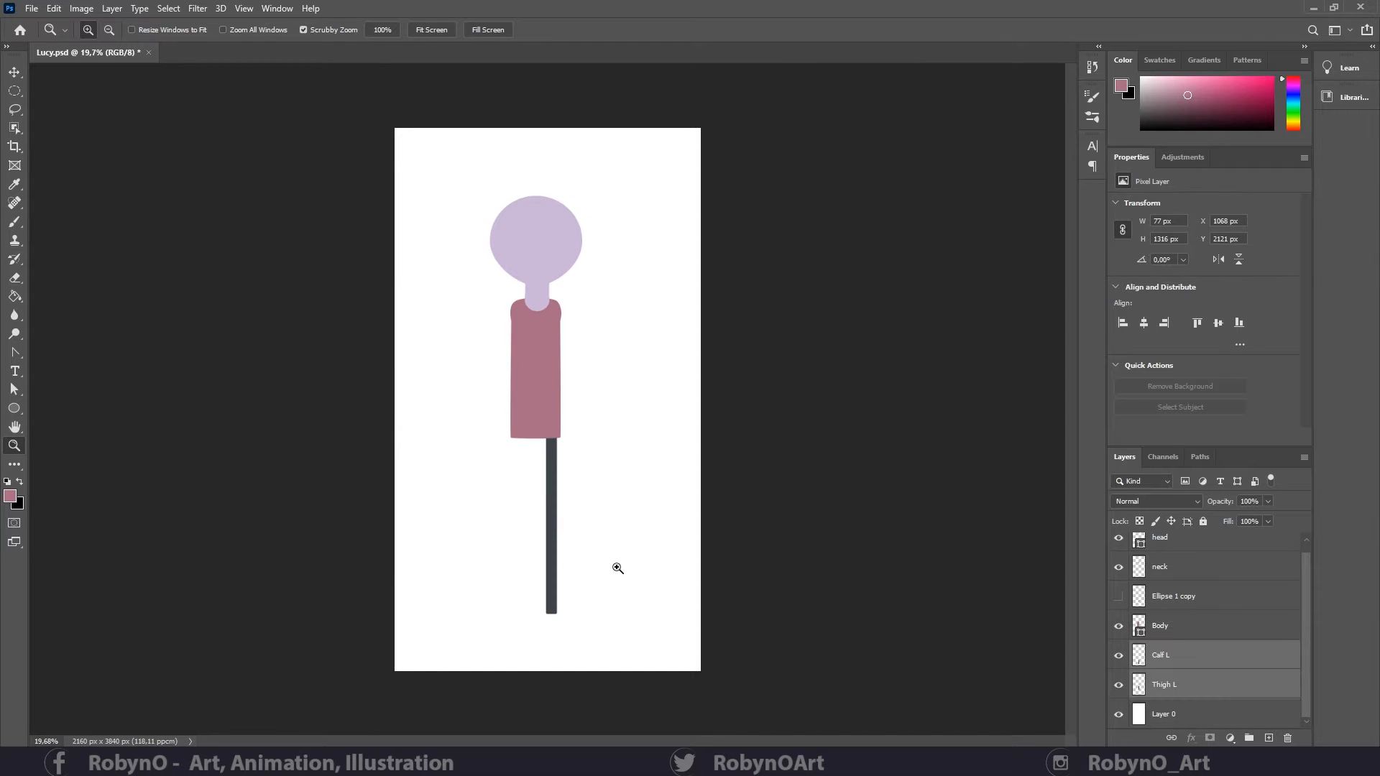
# - Trim the rounded corners off the bottom of Calf L with a rectangular marquee selection, then deselect
pyautogui.click(1188, 660)
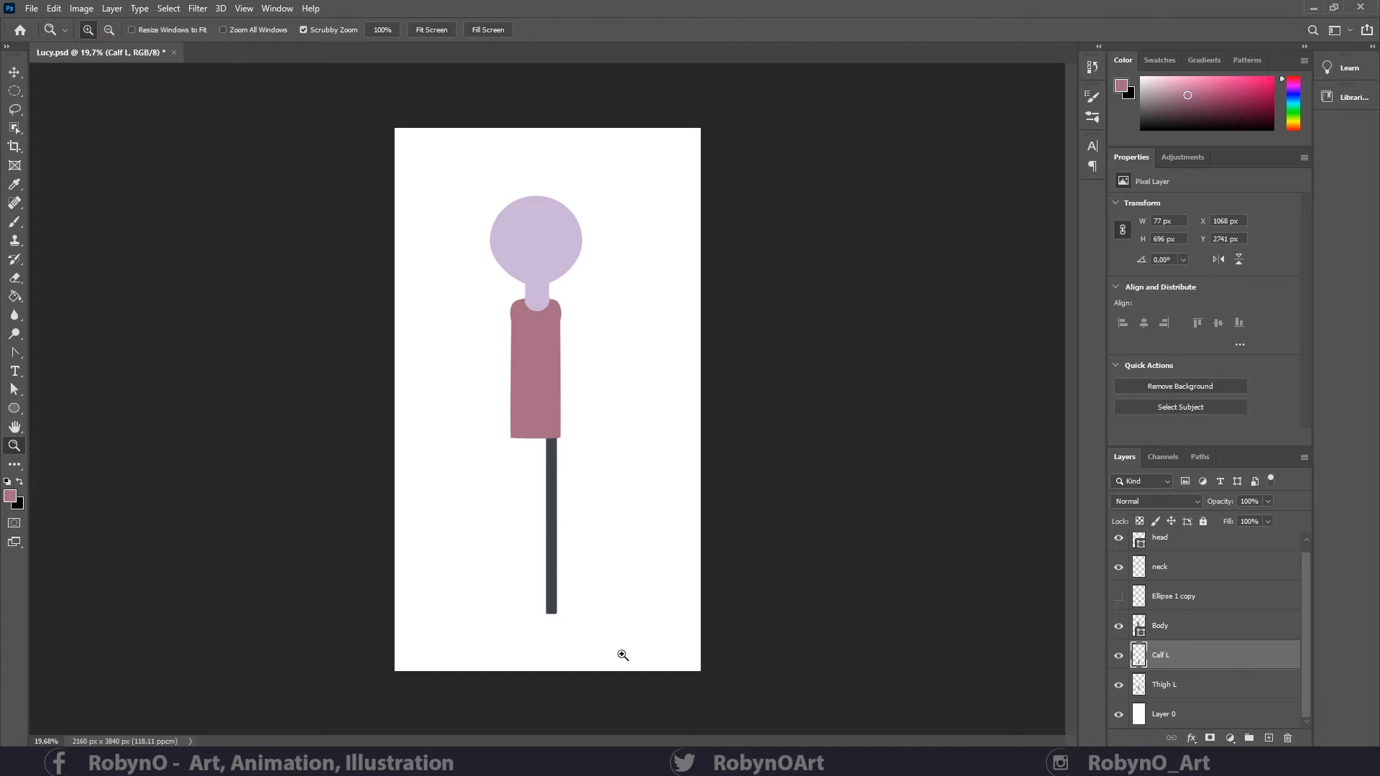
pyautogui.moveTo(622, 650)
pyautogui.mouseDown()
pyautogui.moveTo(604, 647)
pyautogui.moveTo(613, 640)
pyautogui.mouseUp()
pyautogui.moveTo(13, 92); pyautogui.dragTo(72, 91)
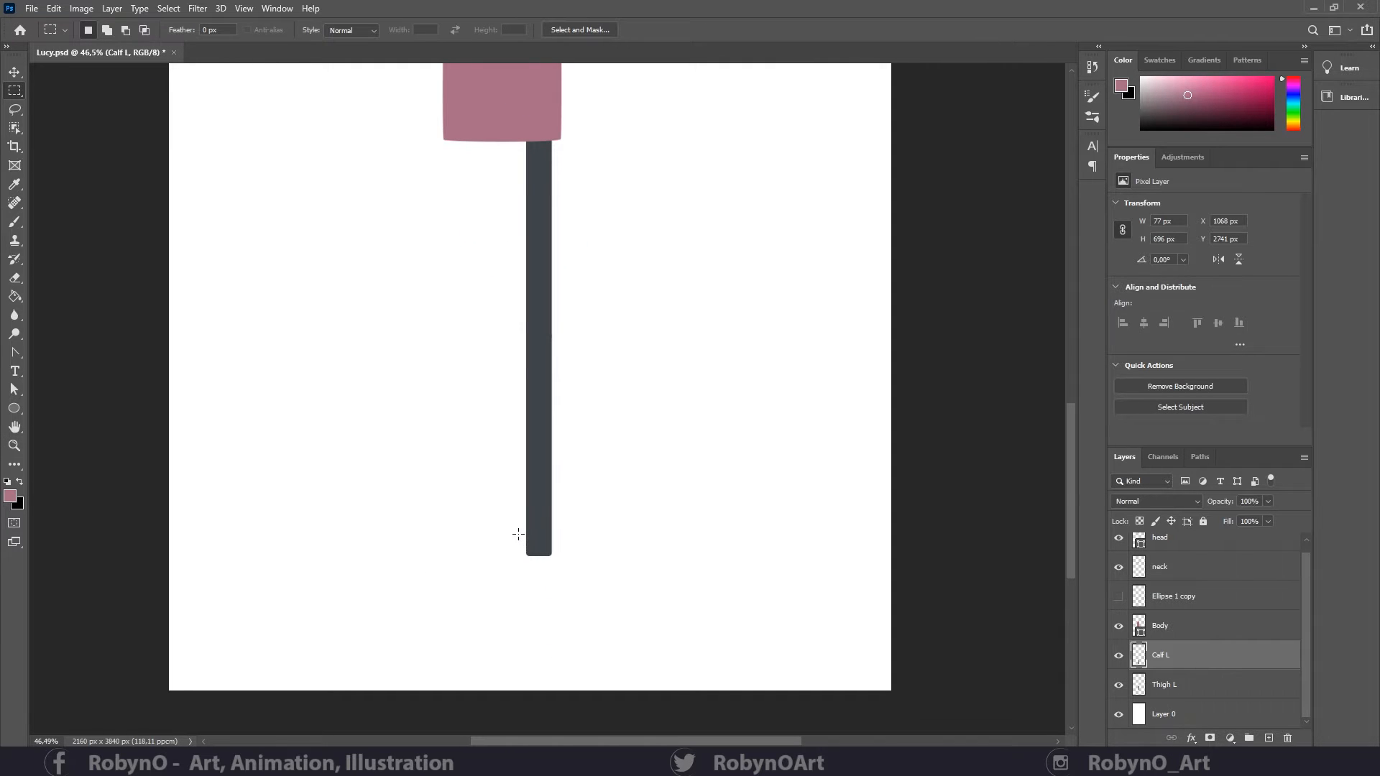
pyautogui.moveTo(518, 534); pyautogui.dragTo(568, 580)
pyautogui.press('Delete')
pyautogui.click(656, 577)
# - Show the Ellipse 1 copy layer, place it beneath Body, and move the ellipse down to round off the calf's lower end
pyautogui.click(1176, 606)
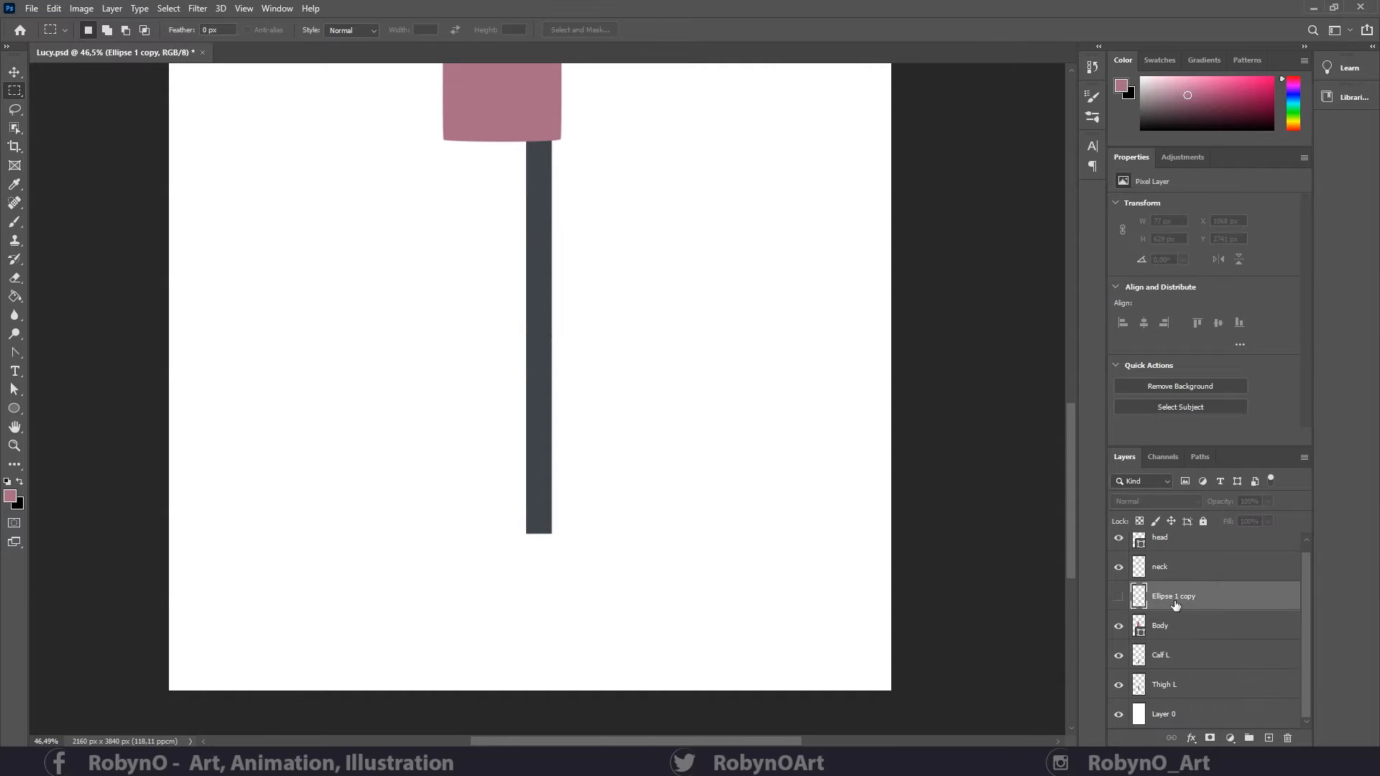
pyautogui.click(1118, 596)
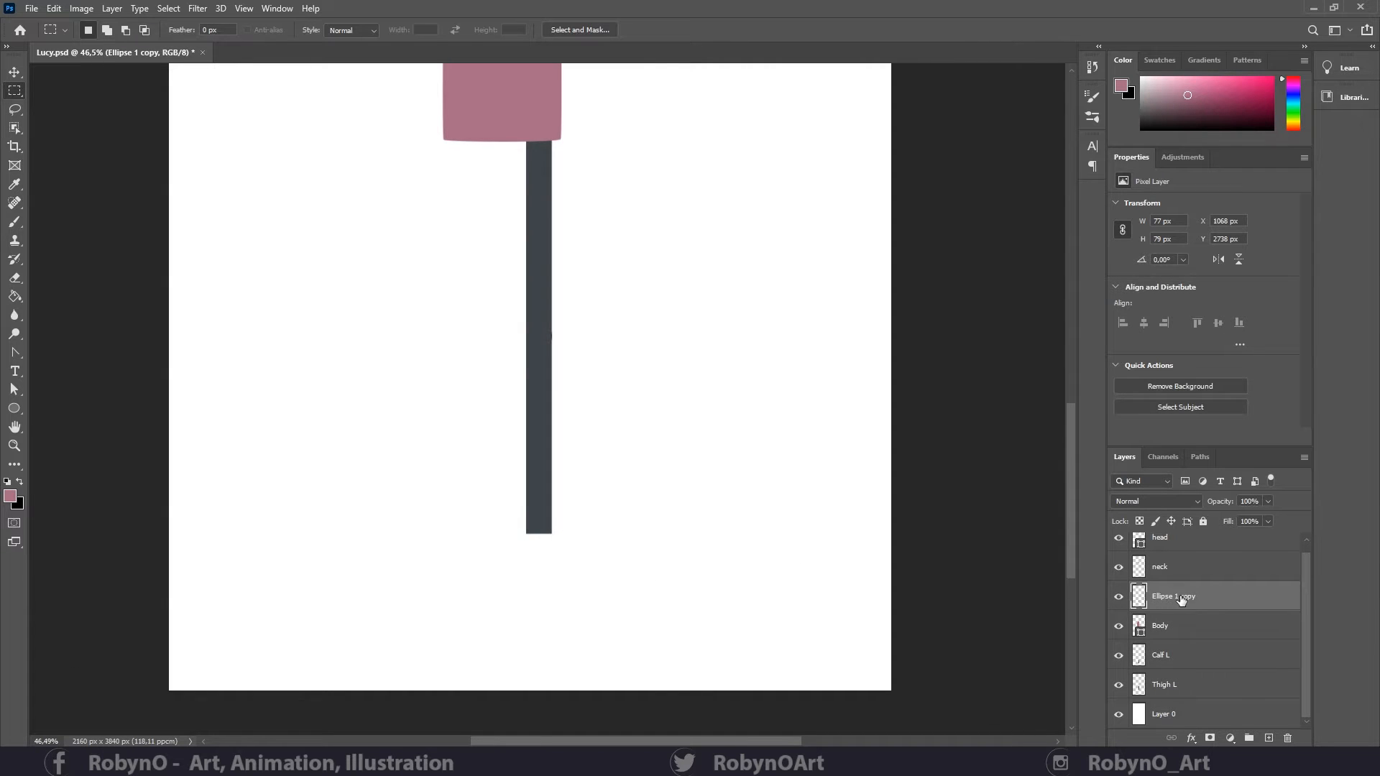
pyautogui.moveTo(1181, 600); pyautogui.dragTo(1176, 649)
pyautogui.hotkey('ctrl', 't')
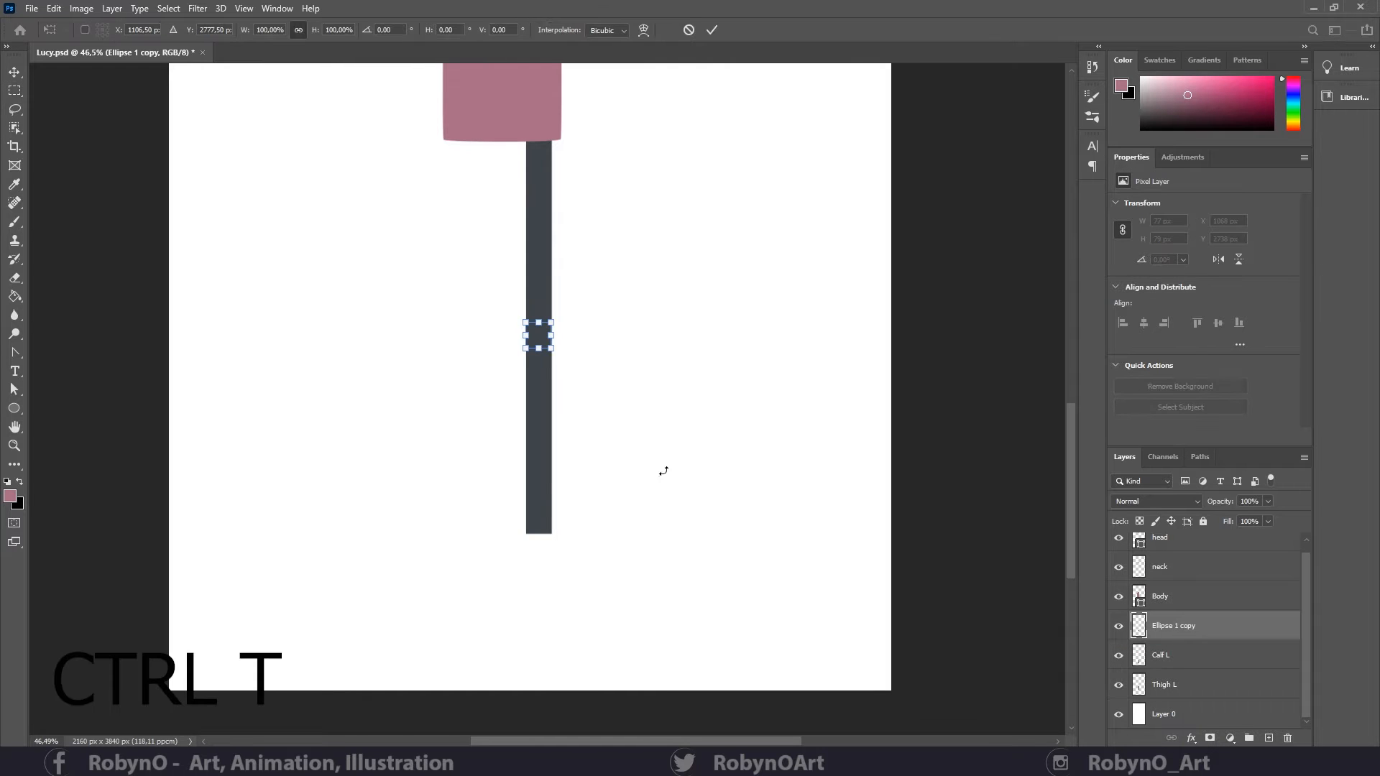
pyautogui.moveTo(540, 341); pyautogui.dragTo(541, 539)
pyautogui.press('Return')
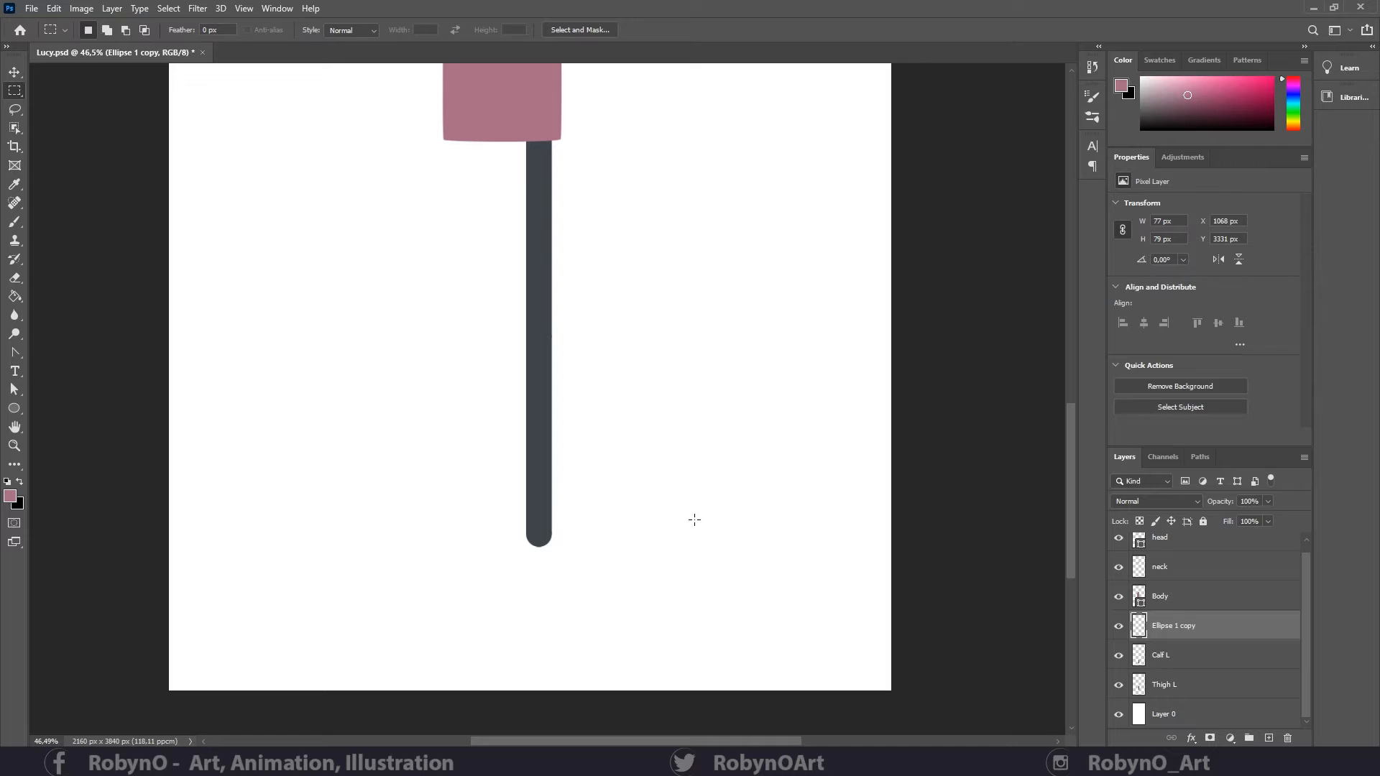
# - Merge the ellipse into the Calf L layer, hiding Thigh L during the merge and showing it again
pyautogui.click(1119, 685)
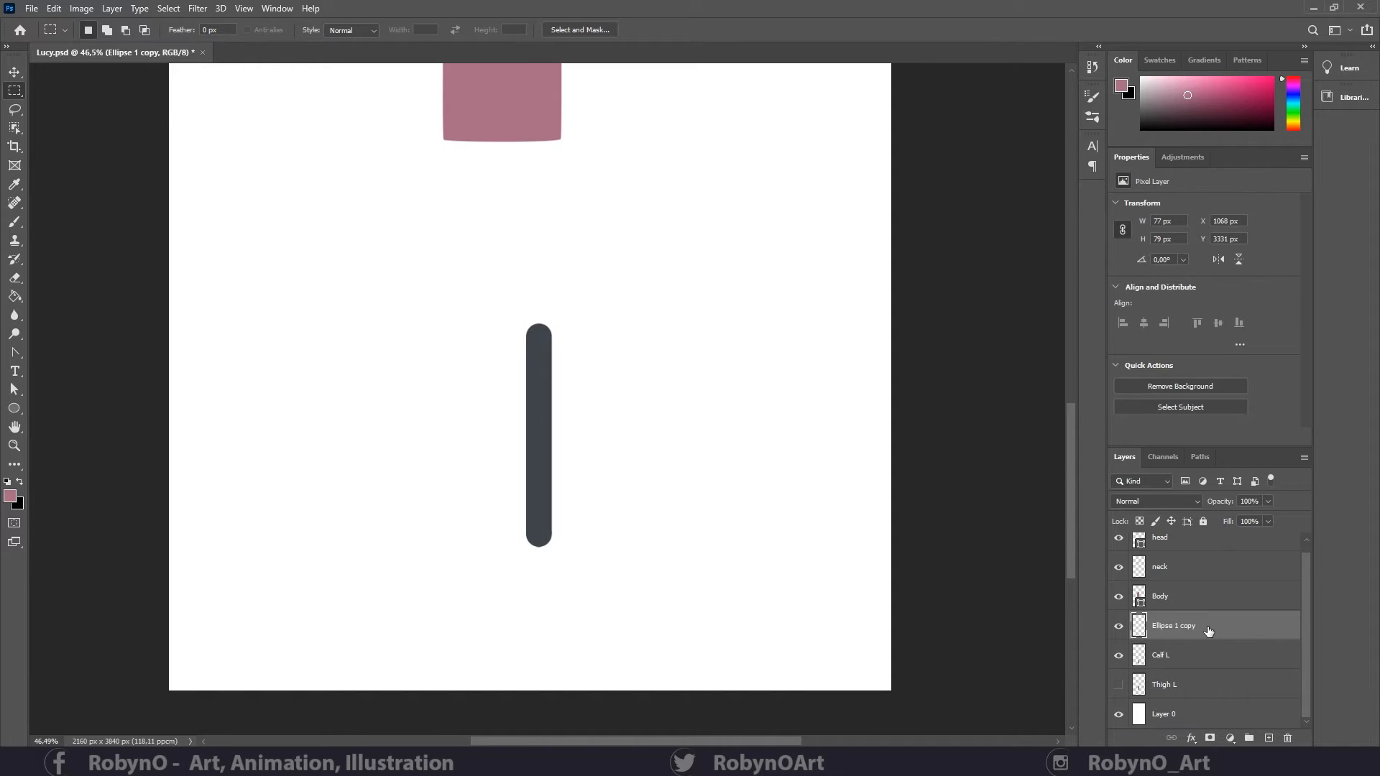
pyautogui.hotkey('ctrl', 'e')
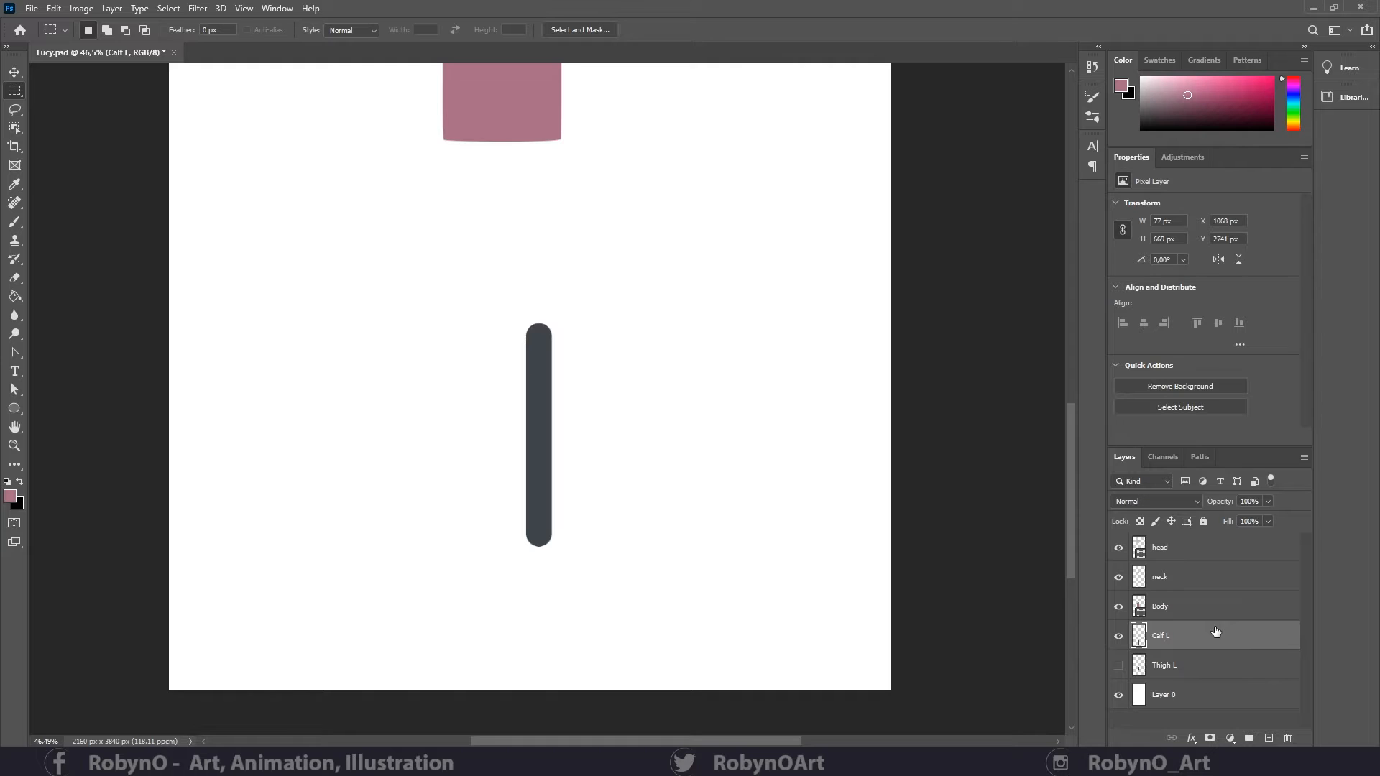
pyautogui.click(1119, 666)
# - Try rotating Calf L about 32° around a pivot at the knee to test the joint, and undo the rotation
pyautogui.hotkey('ctrl', 't')
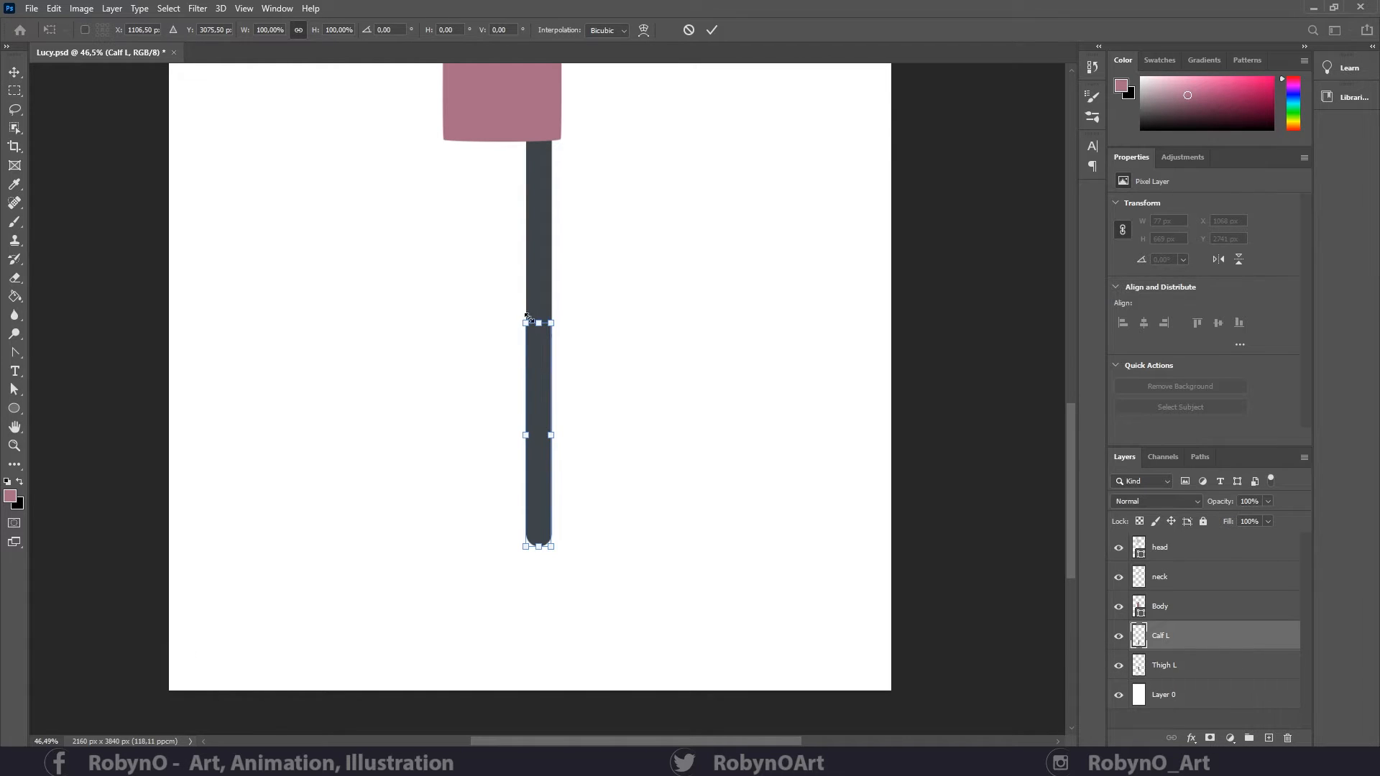
pyautogui.moveTo(532, 338)
pyautogui.mouseDown()
pyautogui.moveTo(561, 354)
pyautogui.moveTo(537, 364)
pyautogui.moveTo(536, 331)
pyautogui.mouseUp()
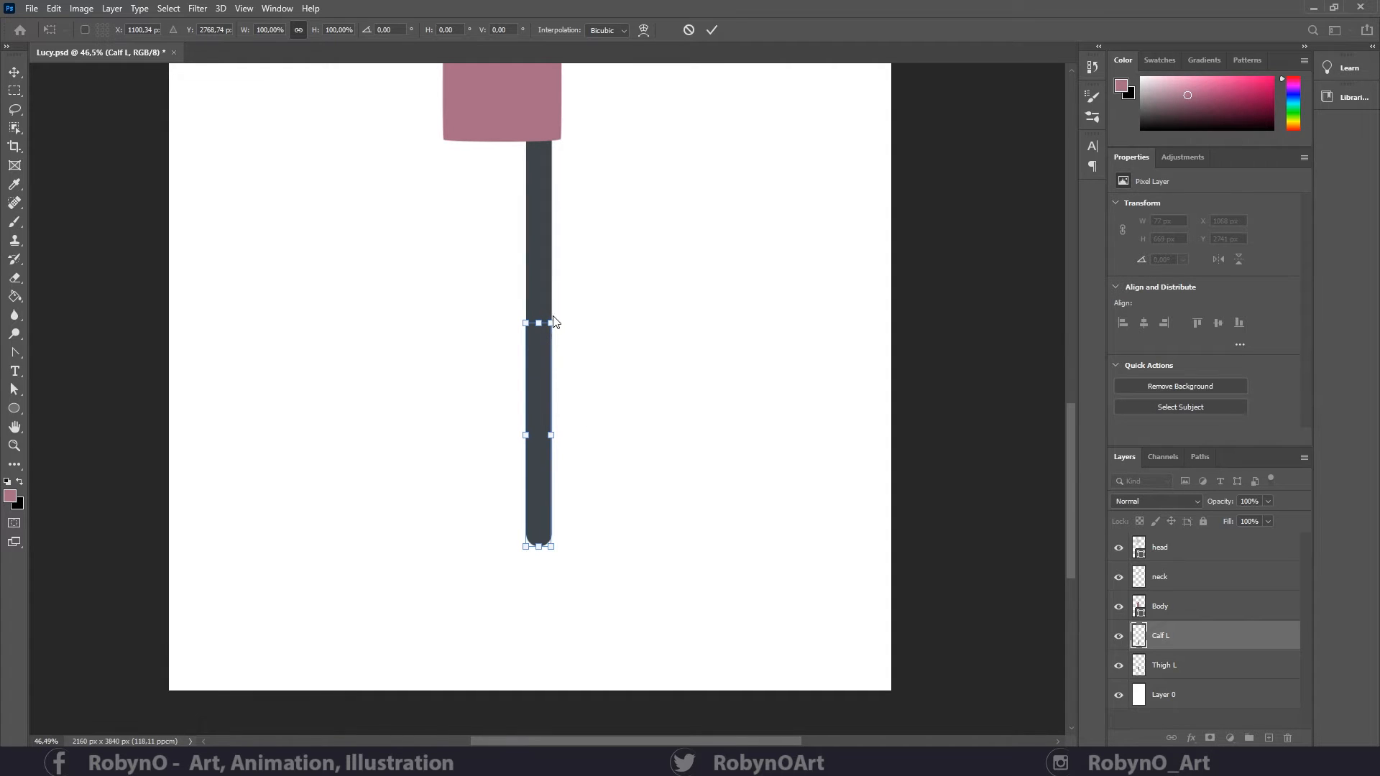
pyautogui.moveTo(564, 316); pyautogui.dragTo(587, 334)
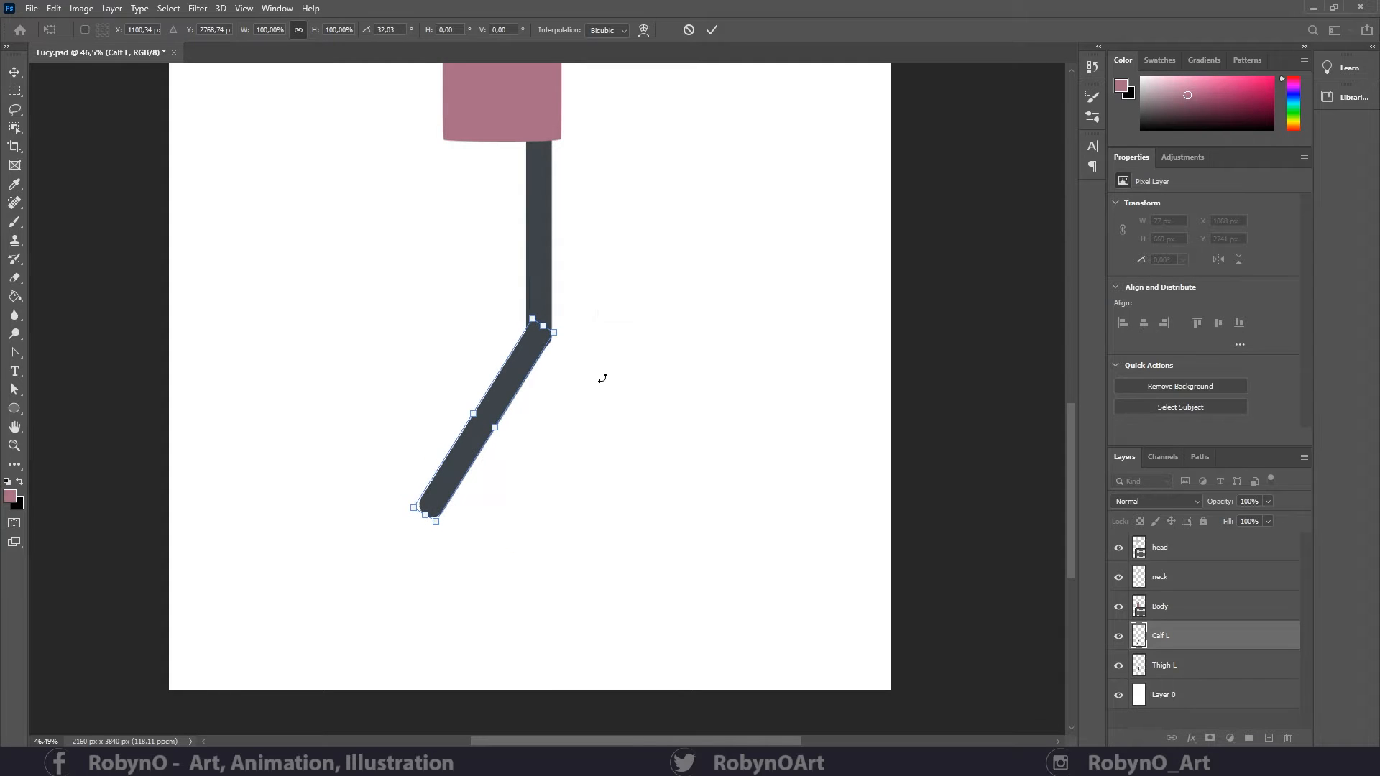
pyautogui.press('Return')
pyautogui.press('m')
pyautogui.click(15, 446)
pyautogui.moveTo(567, 454); pyautogui.dragTo(511, 453)
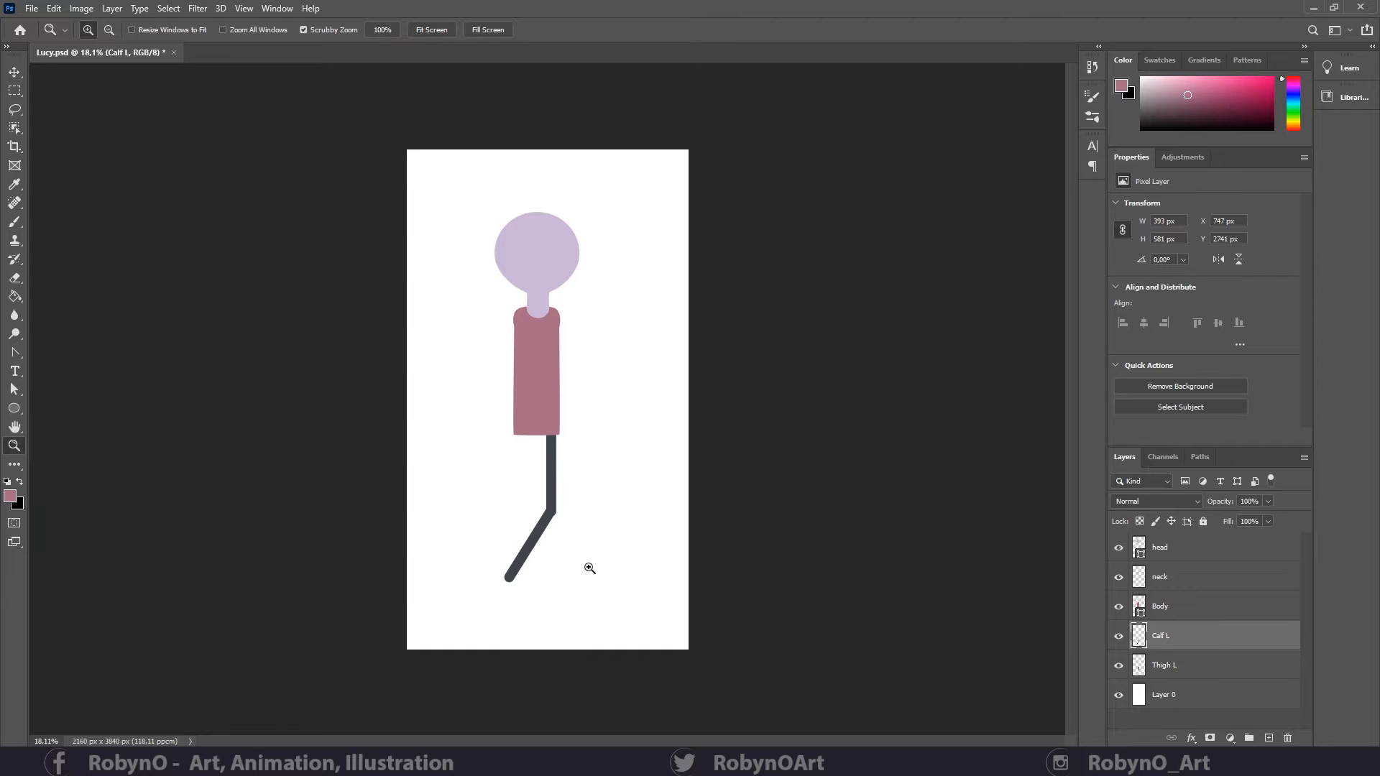
pyautogui.moveTo(562, 575); pyautogui.dragTo(575, 540)
pyautogui.hotkey('ctrl', 'z')
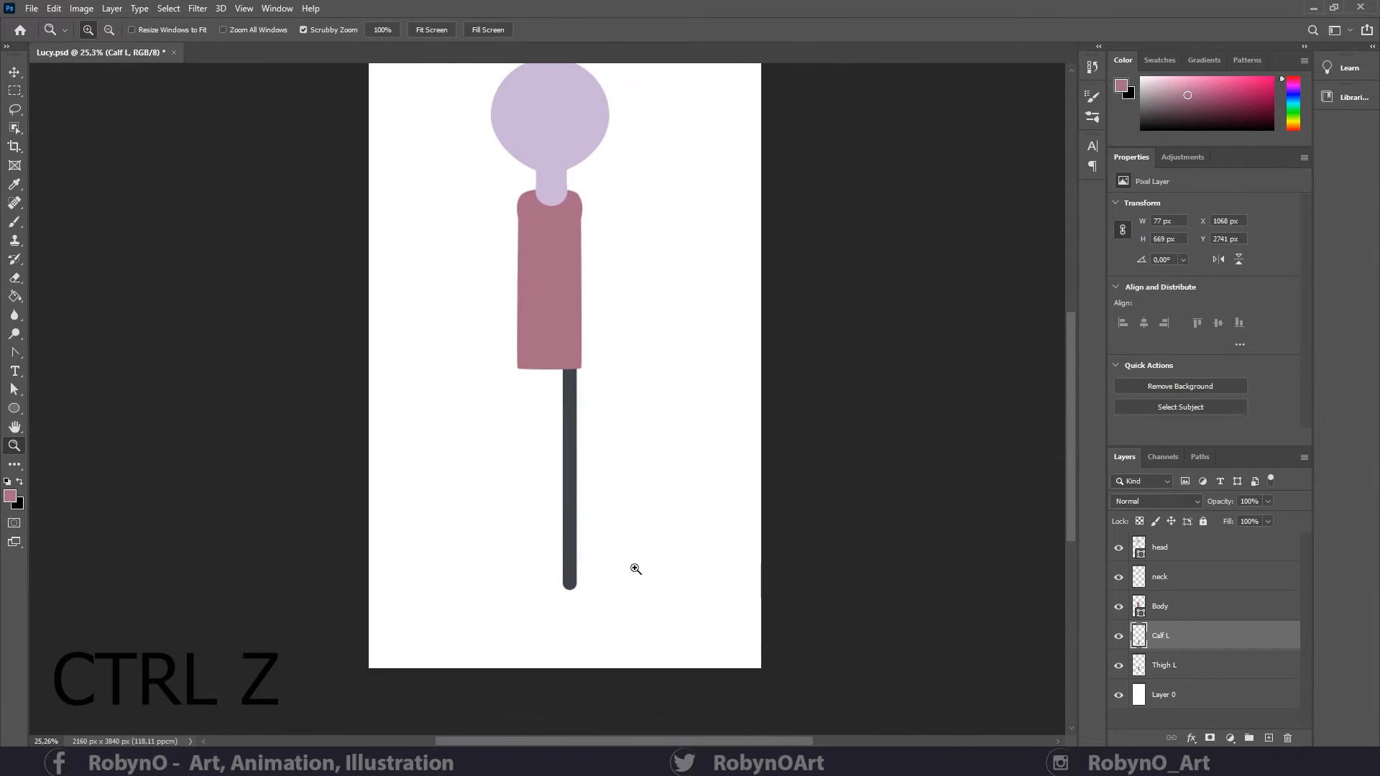
# - Shift Calf L and Thigh L together about 36 px left, closer to the middle of the torso
pyautogui.keyDown('shift'); pyautogui.click(1222, 661); pyautogui.keyUp('shift')
pyautogui.hotkey('ctrl', 't')
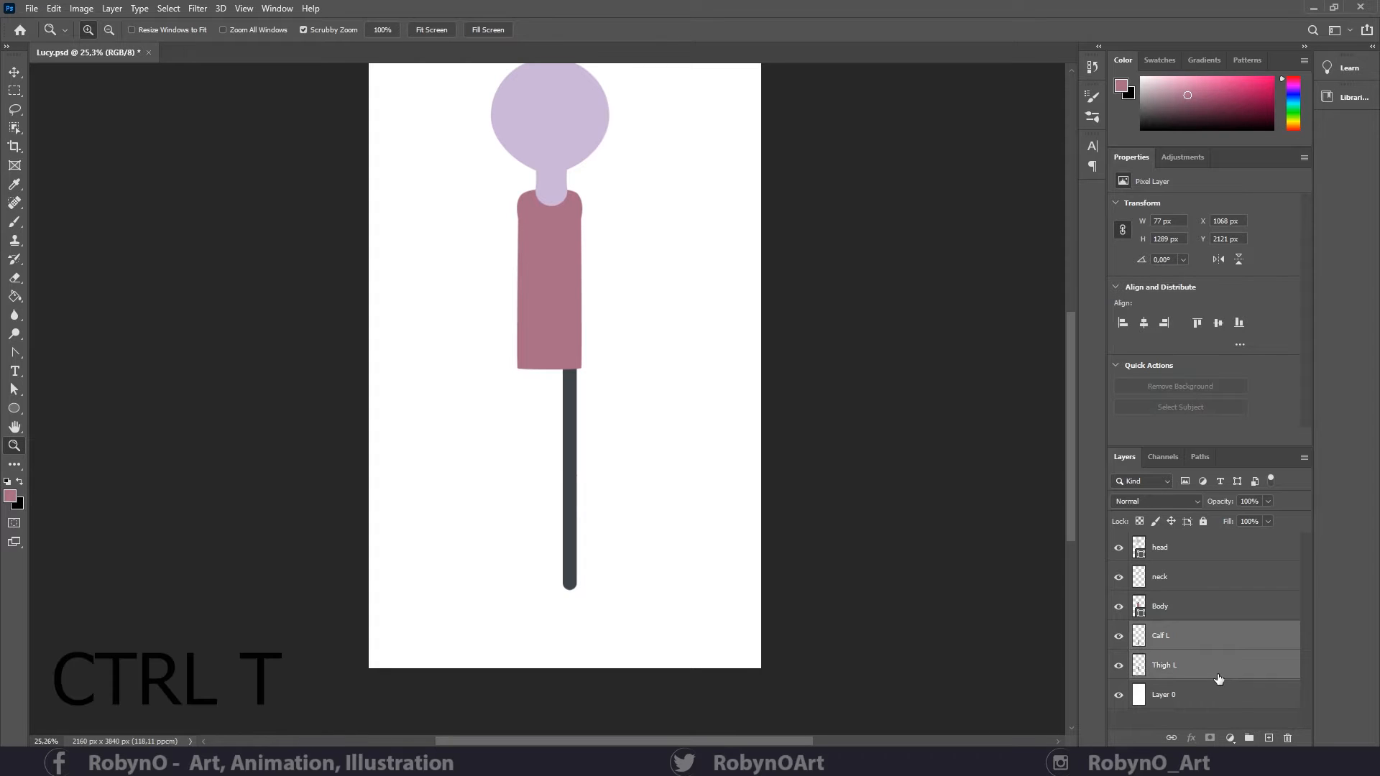
pyautogui.press('Left')
pyautogui.press('Left')
pyautogui.press('Left')
pyautogui.press('Left')
pyautogui.press('Left')
pyautogui.press('Left')
pyautogui.press('Left')
pyautogui.press('Left')
pyautogui.press('Left')
pyautogui.press('Left')
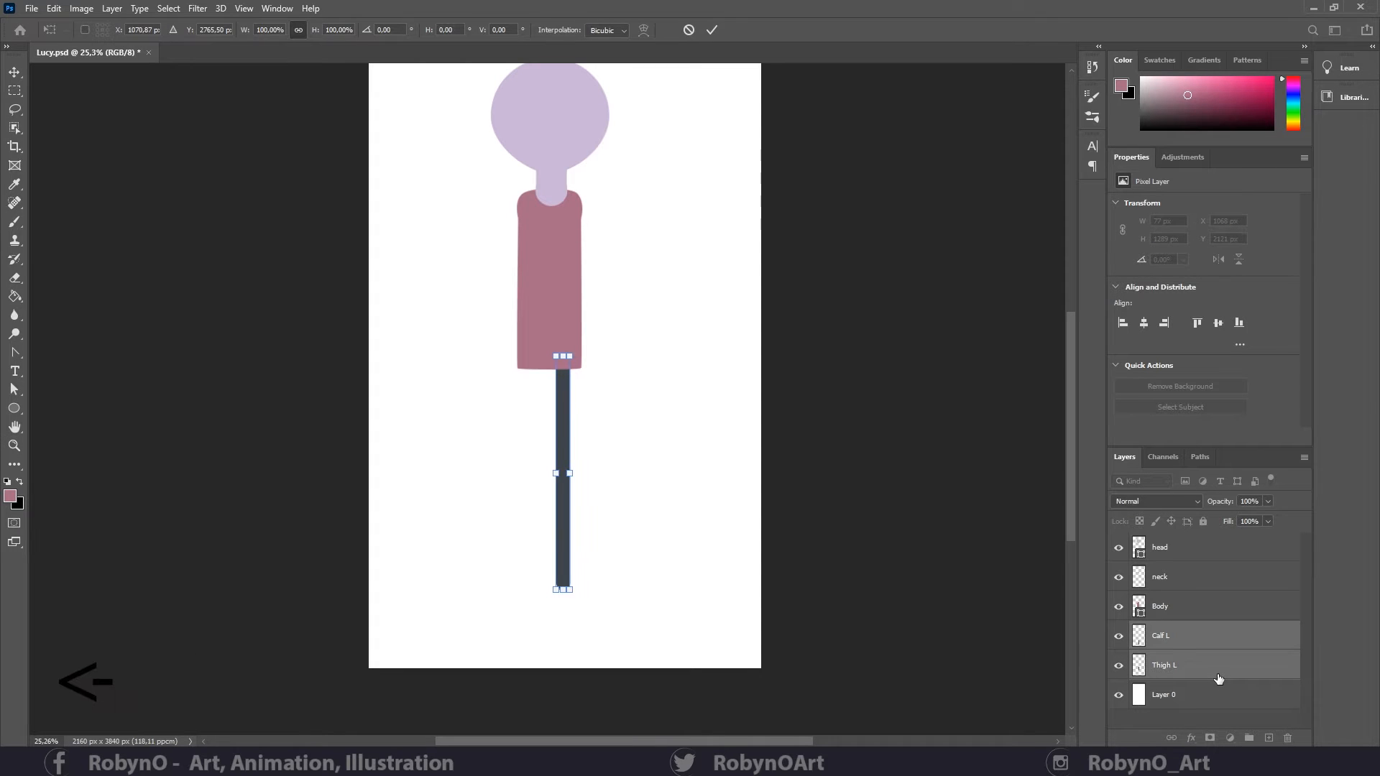
pyautogui.press('Return')
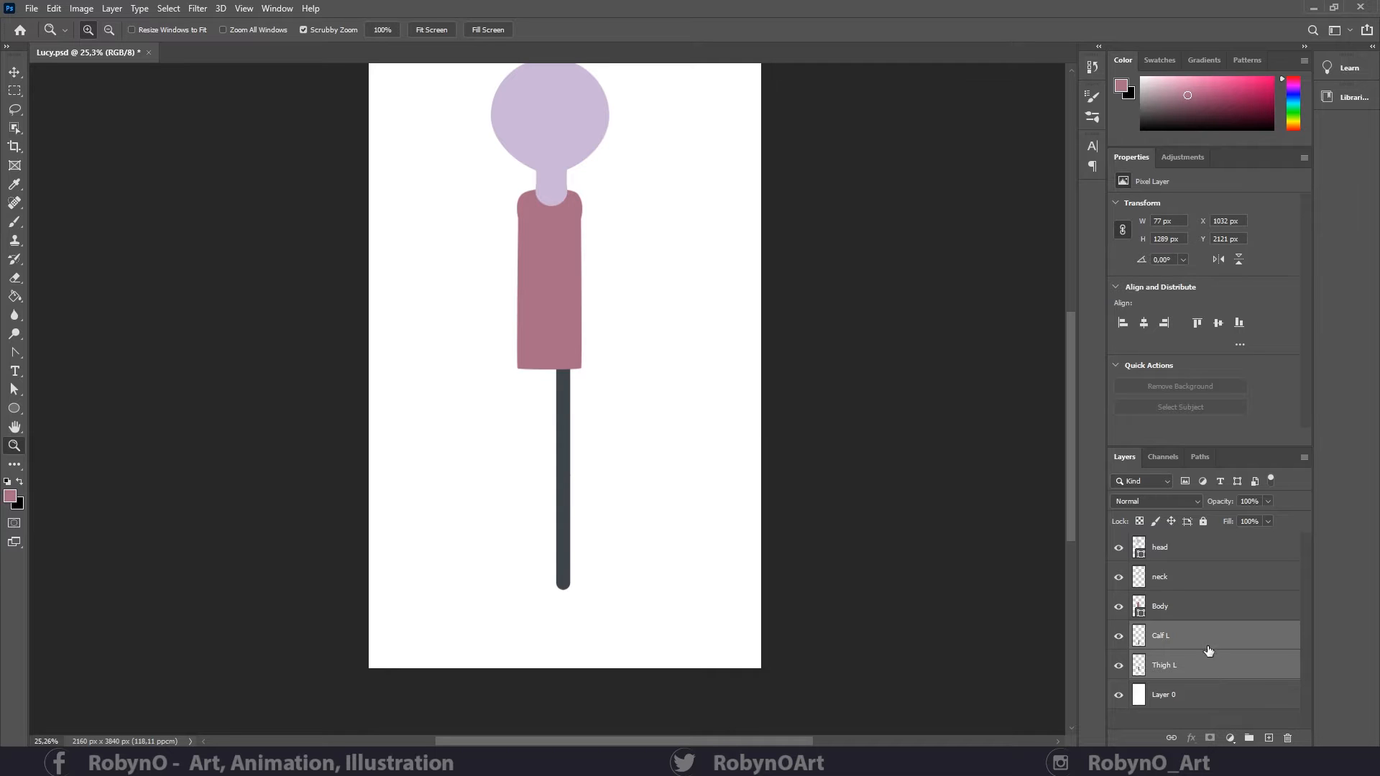
# - Widen the hem of the Body shape to about 369 px by nudging its two lower corner anchor points outward
pyautogui.click(1186, 616)
pyautogui.moveTo(553, 254); pyautogui.dragTo(606, 280)
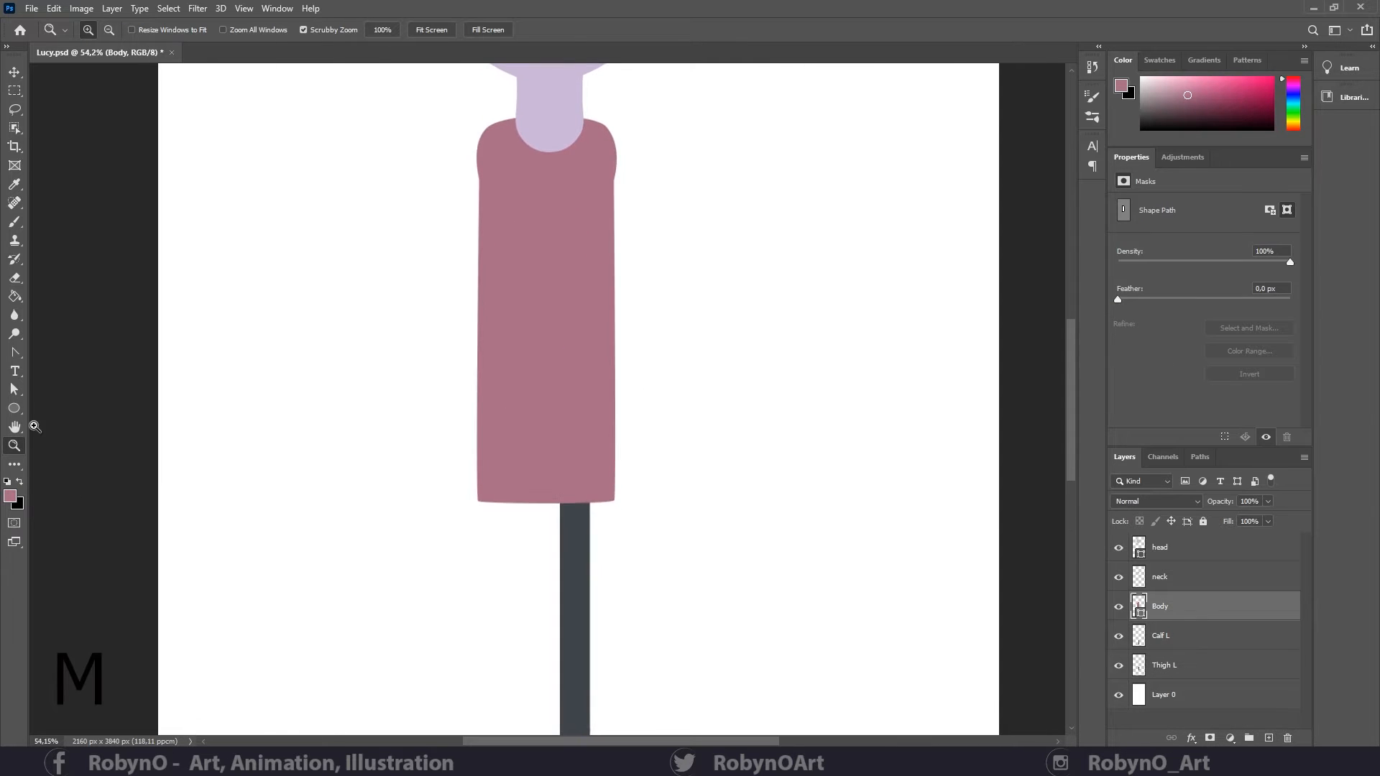
pyautogui.click(15, 389)
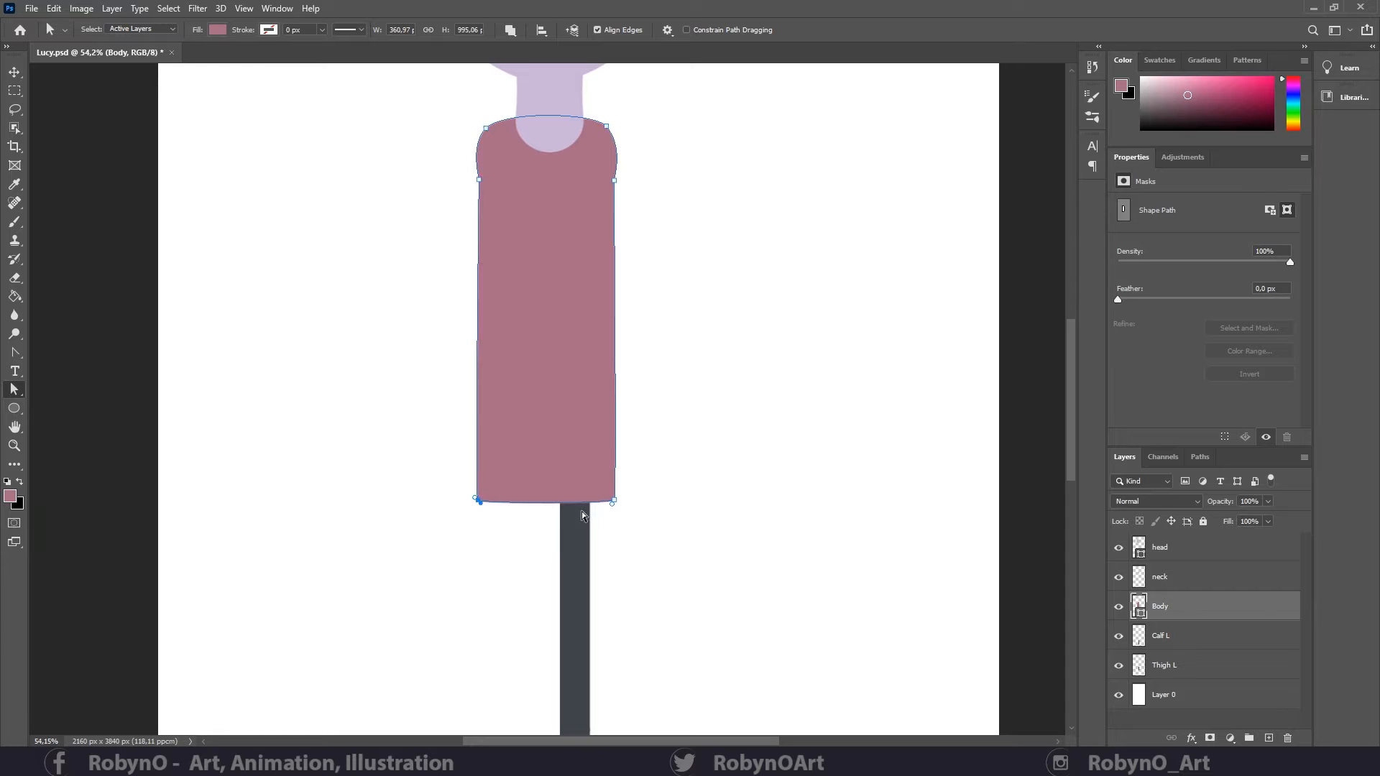
pyautogui.press('Left')
pyautogui.press('Left')
pyautogui.press('Left')
pyautogui.press('Left')
pyautogui.click(615, 502)
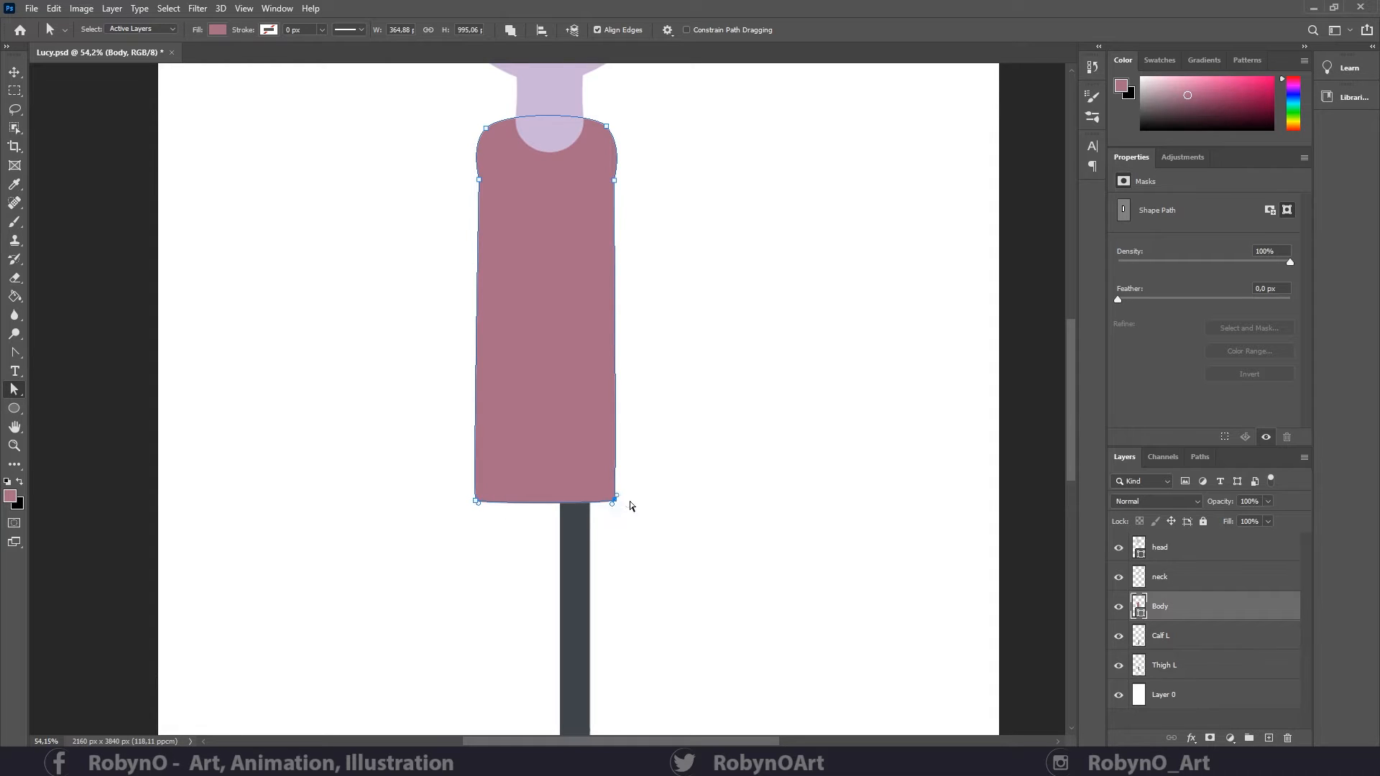
pyautogui.press('Right')
pyautogui.press('Right')
pyautogui.press('Right')
pyautogui.press('Right')
pyautogui.click(696, 596)
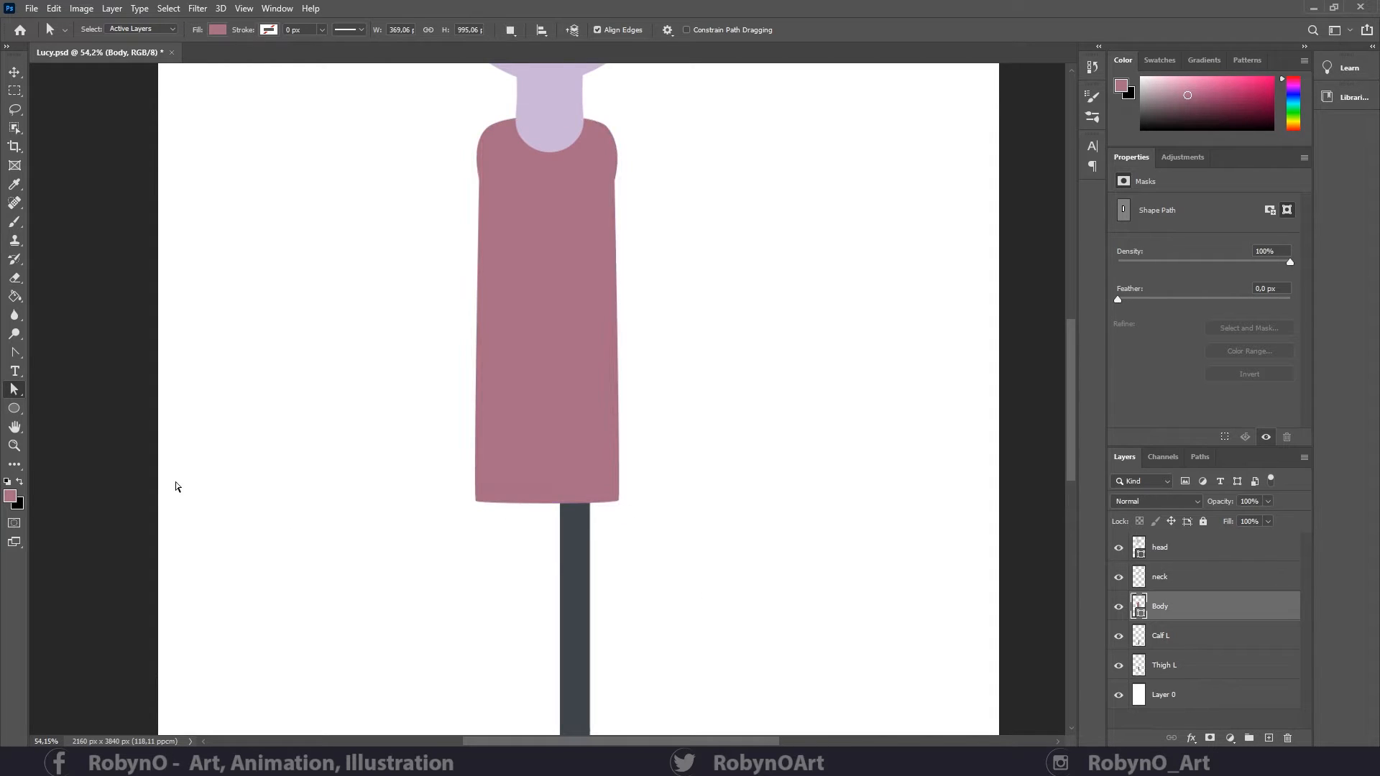
# - Fine-tune the curves at both lower corners of the Body shape, pulling each slightly inward and up
pyautogui.click(475, 502)
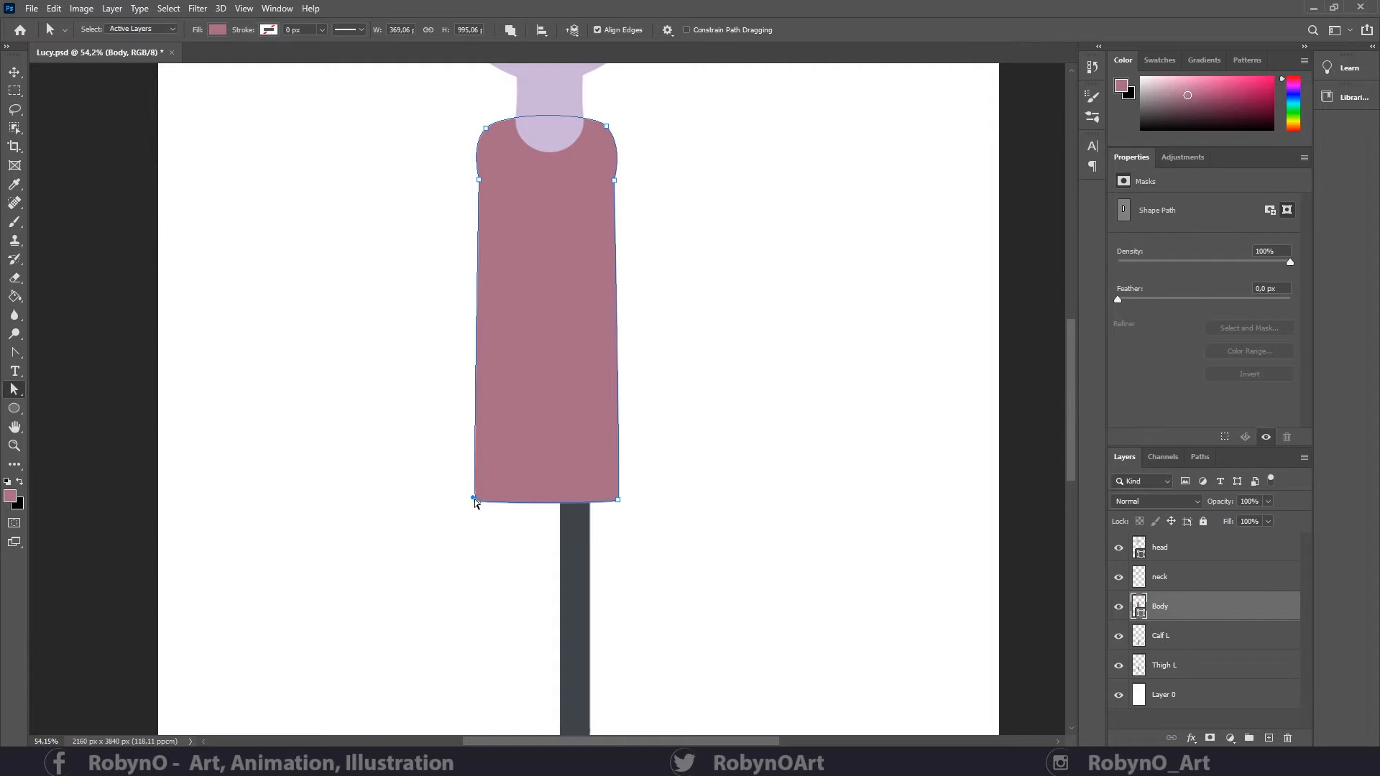
pyautogui.moveTo(474, 499); pyautogui.dragTo(477, 493)
pyautogui.click(618, 499)
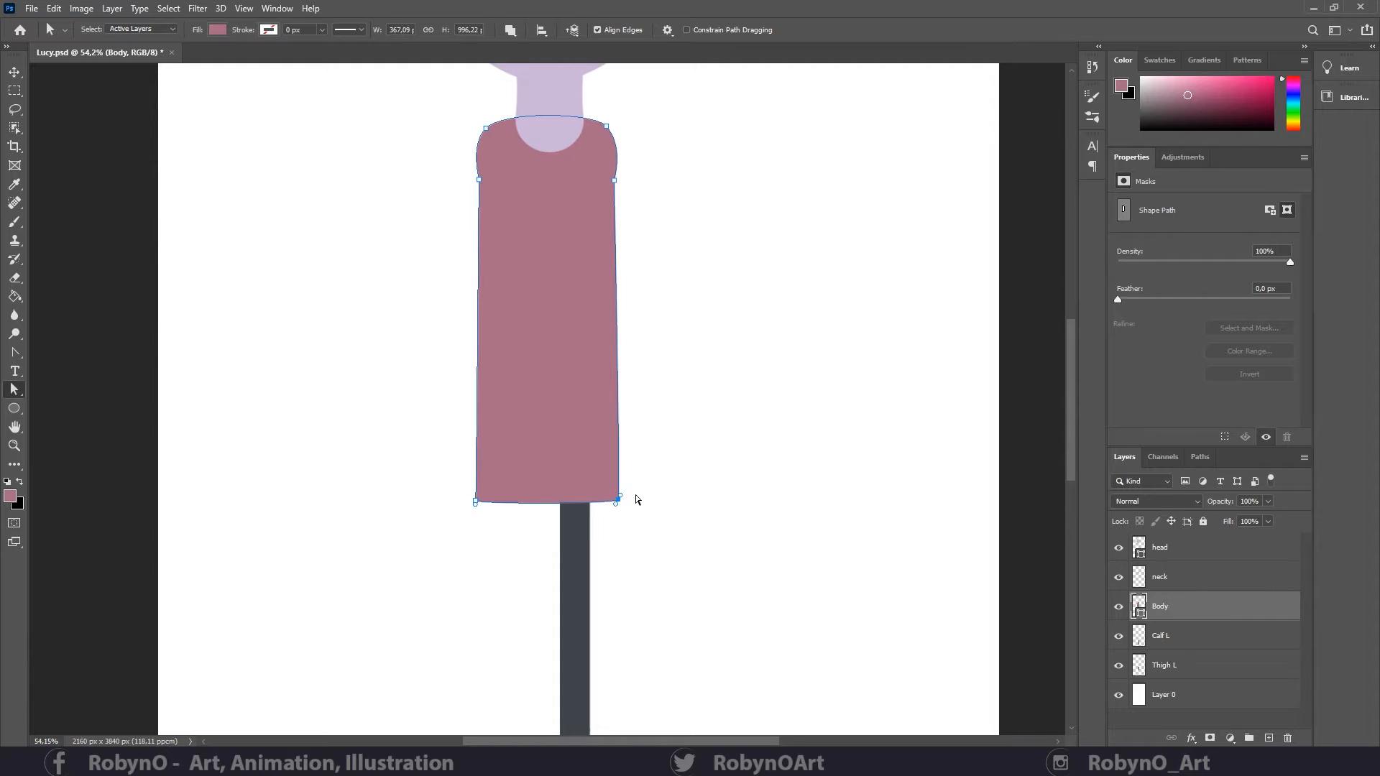
pyautogui.moveTo(621, 500); pyautogui.dragTo(618, 492)
pyautogui.press('z')
pyautogui.moveTo(450, 478); pyautogui.dragTo(388, 471)
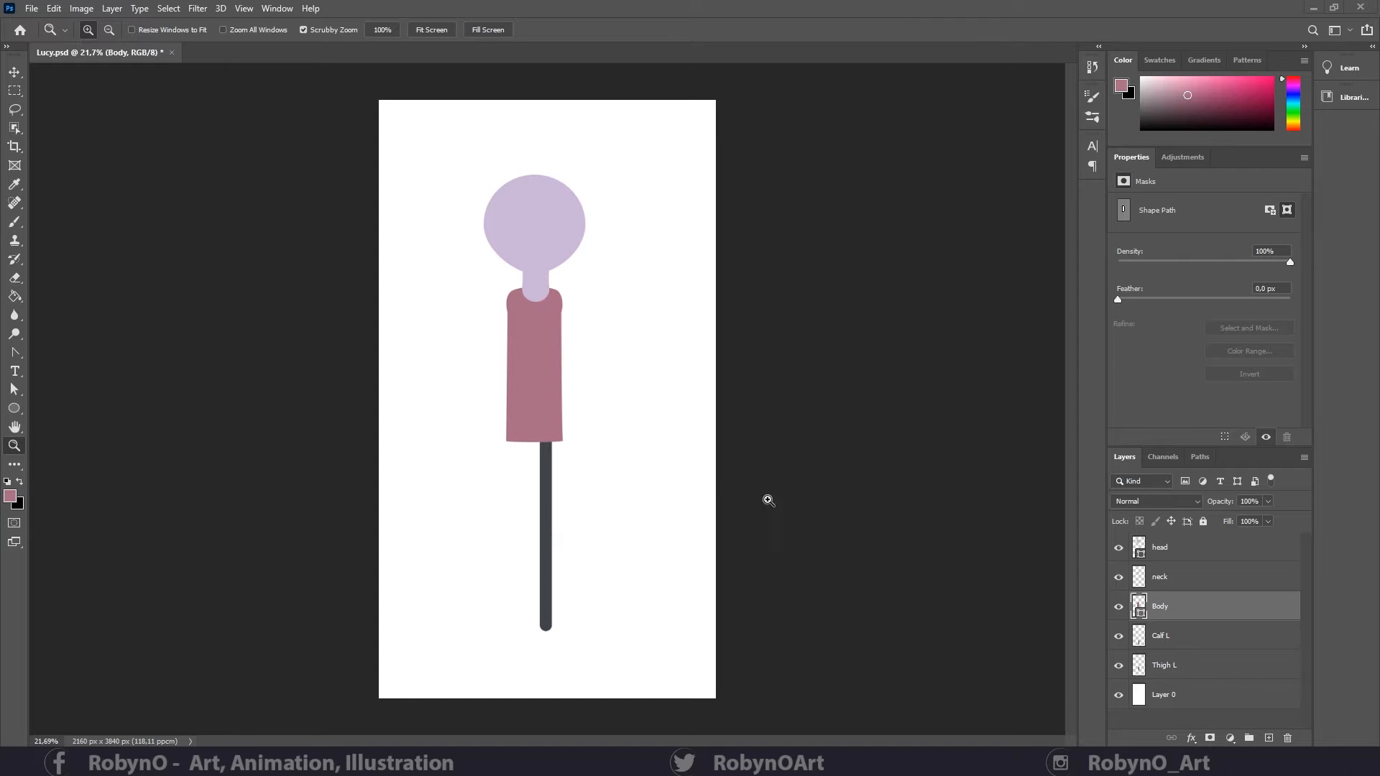
# - Draw a rounded rectangle about 116 by 33 px with 10 px corners across the lower calf and fill it light grey
pyautogui.moveTo(547, 654); pyautogui.dragTo(591, 643)
pyautogui.scroll(-3, 601, 465)
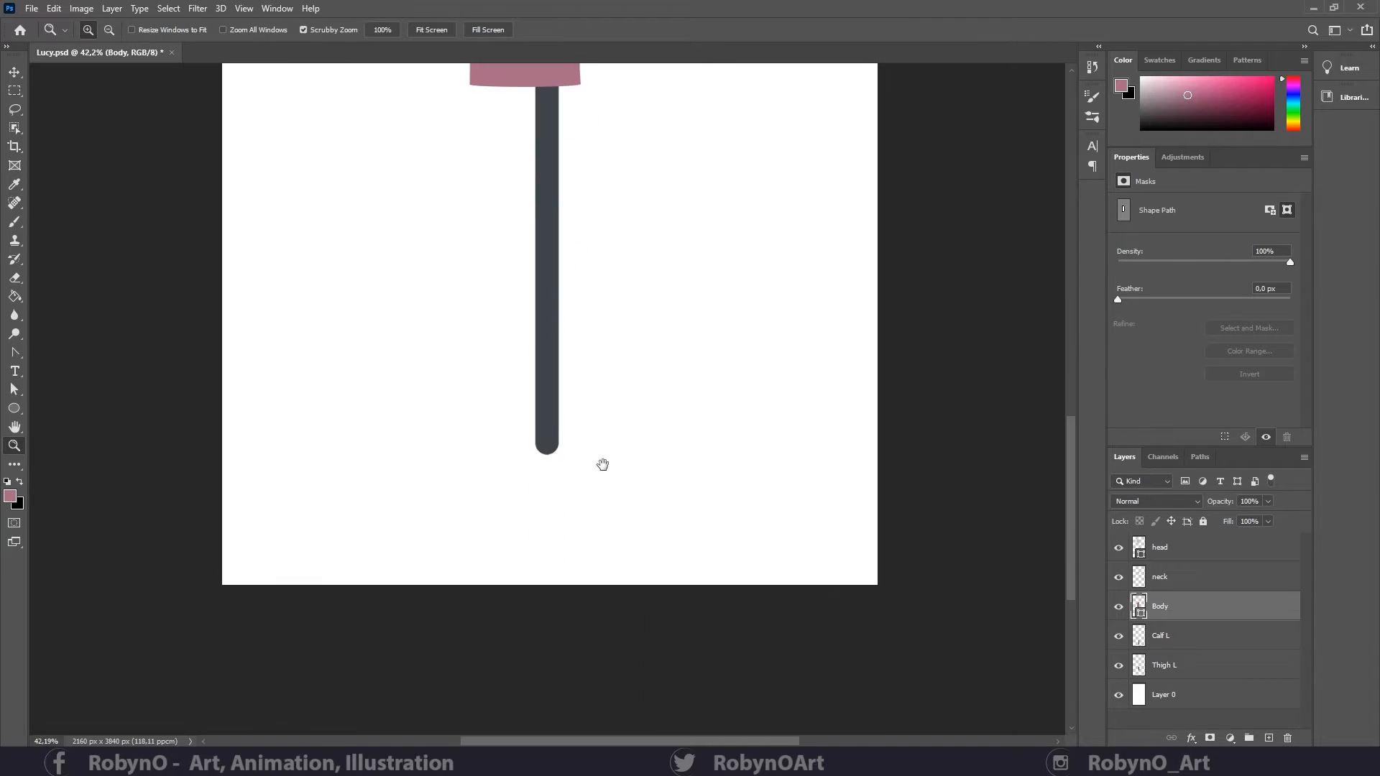
pyautogui.moveTo(601, 465); pyautogui.dragTo(617, 475)
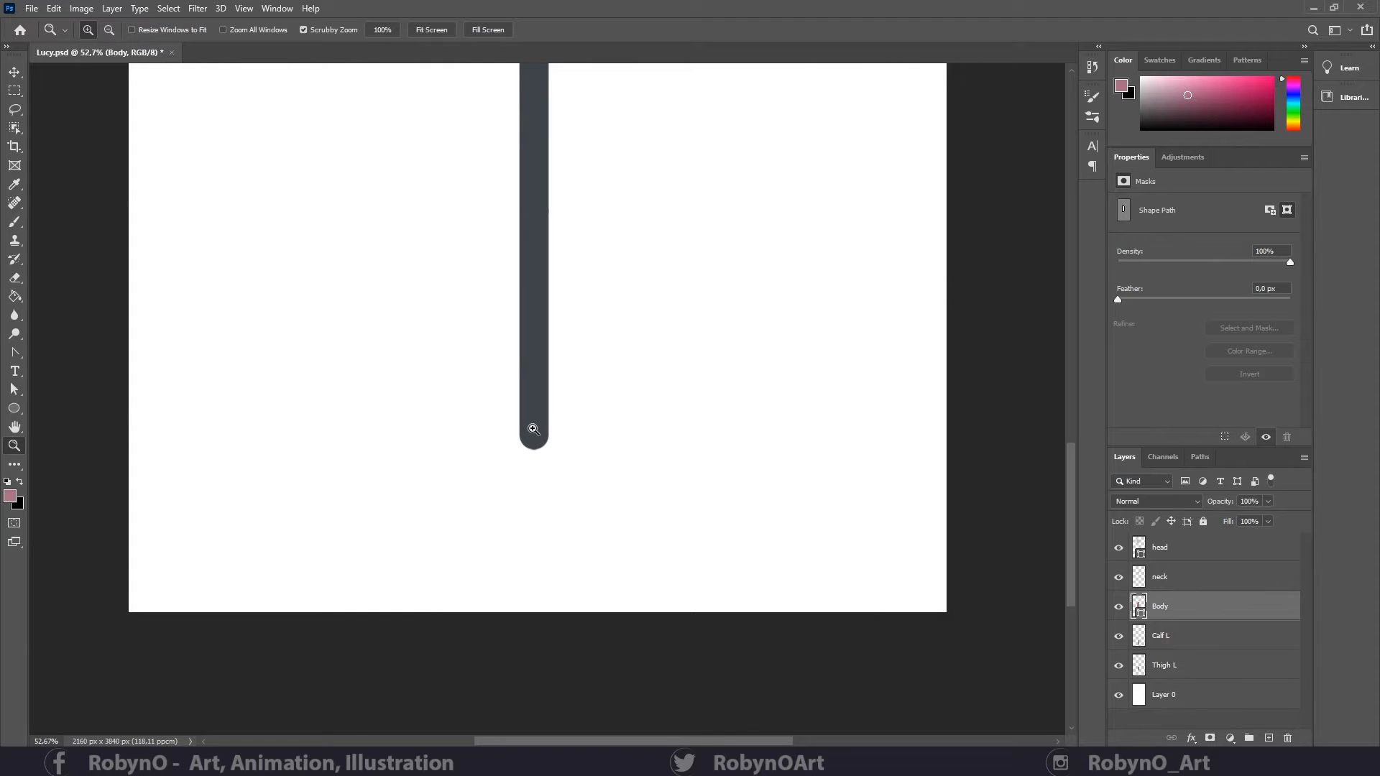
pyautogui.click(1139, 638)
pyautogui.moveTo(549, 454); pyautogui.dragTo(588, 460)
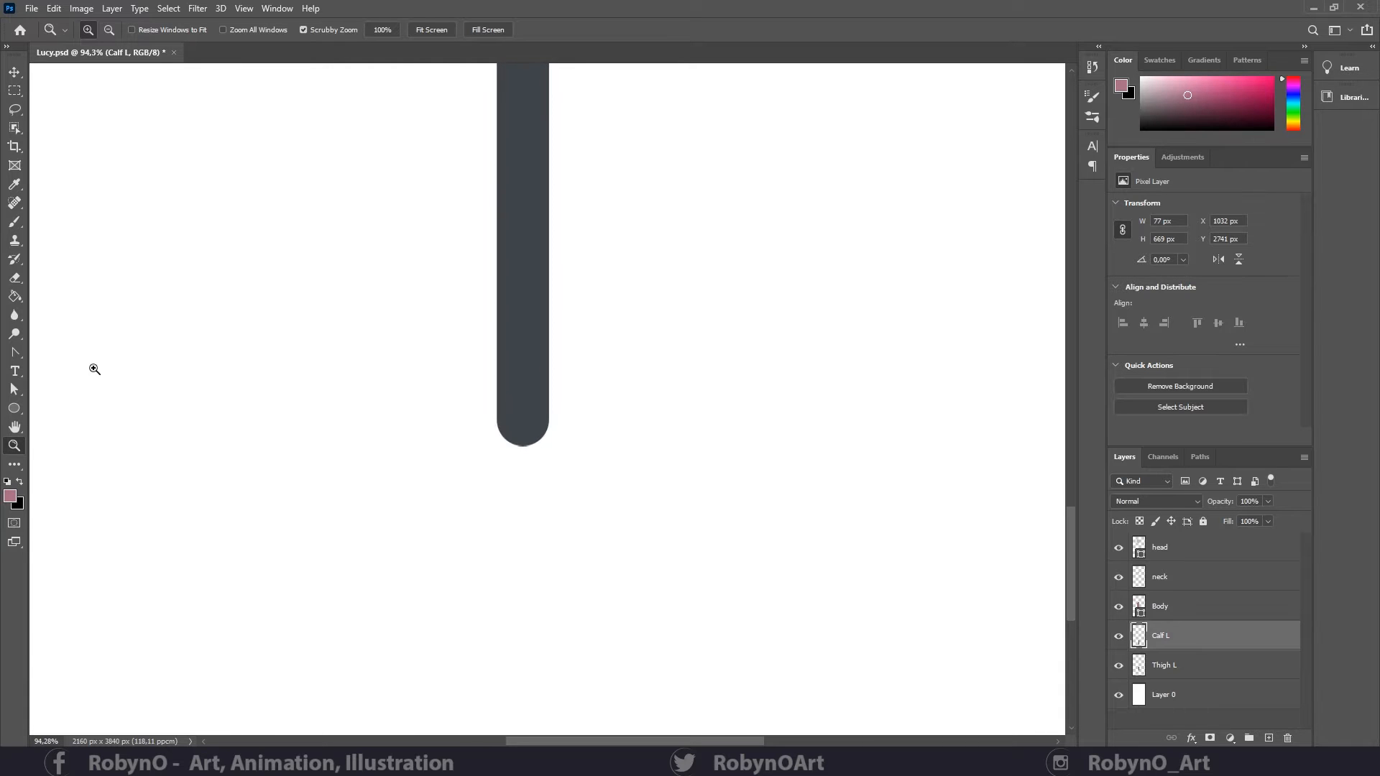
pyautogui.click(14, 414)
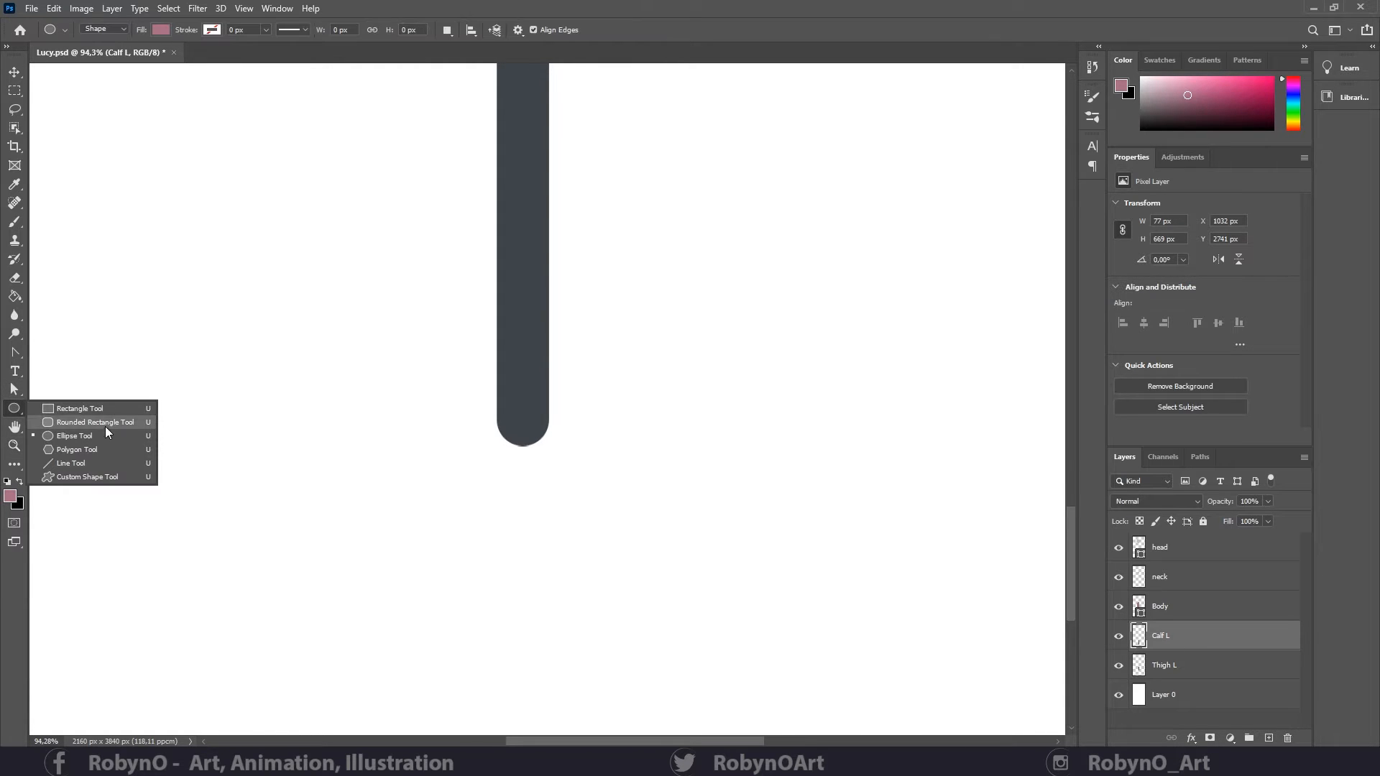
pyautogui.click(105, 424)
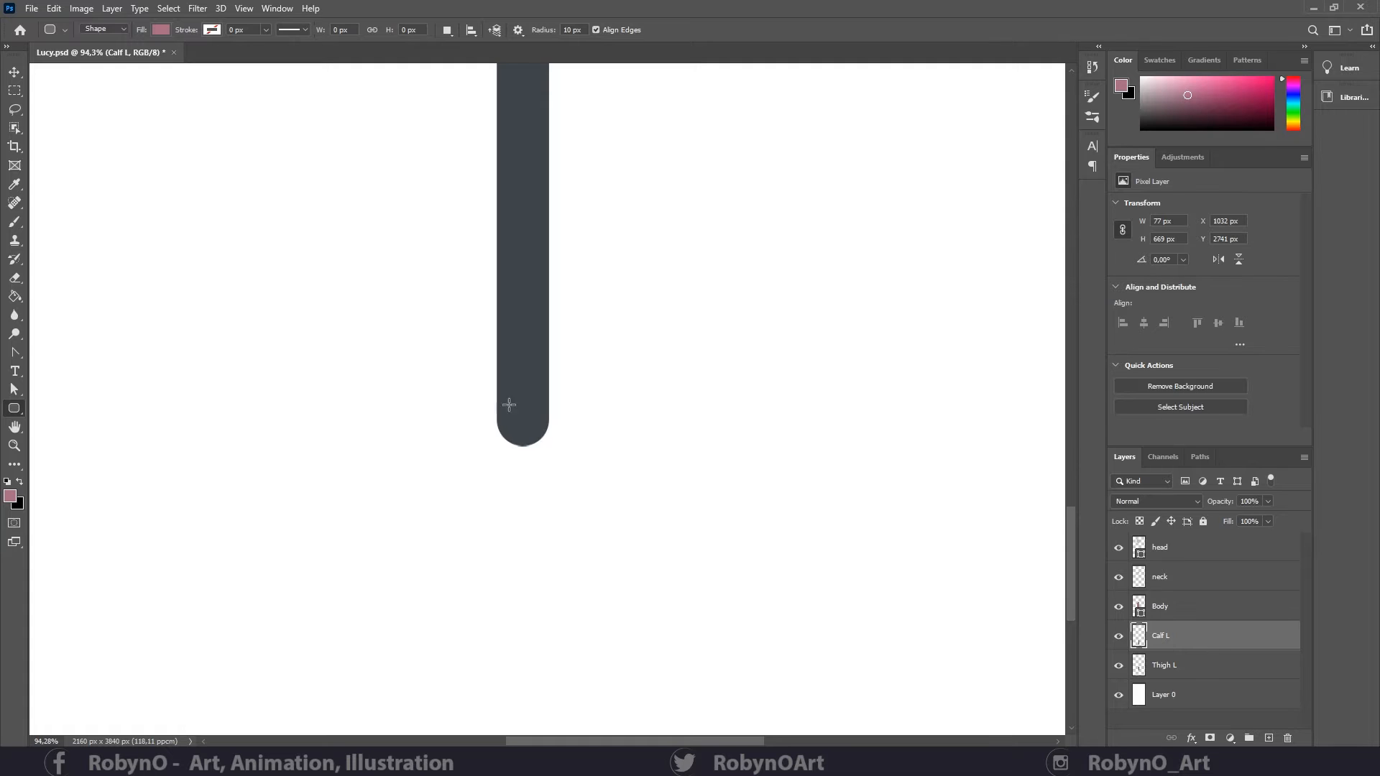
pyautogui.moveTo(486, 377); pyautogui.dragTo(562, 400)
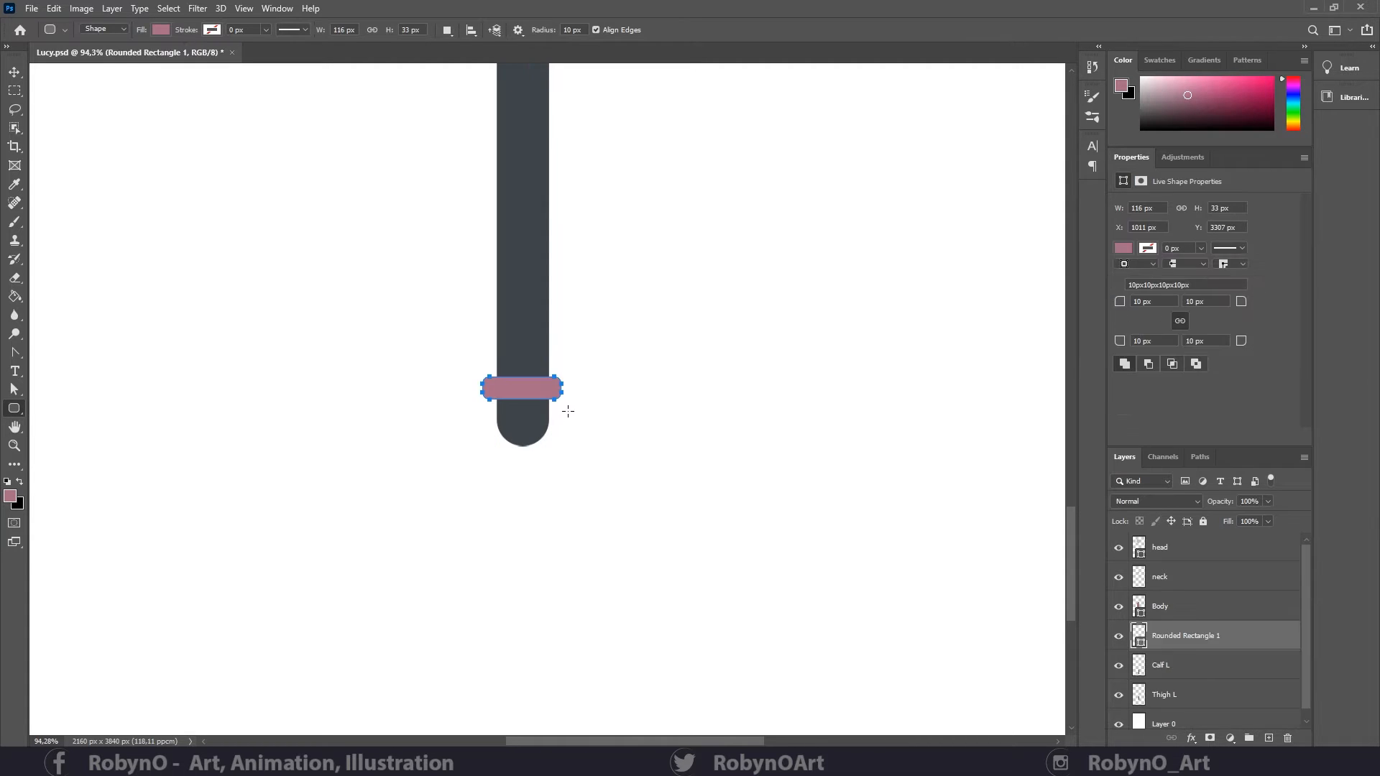
pyautogui.click(159, 30)
pyautogui.click(161, 106)
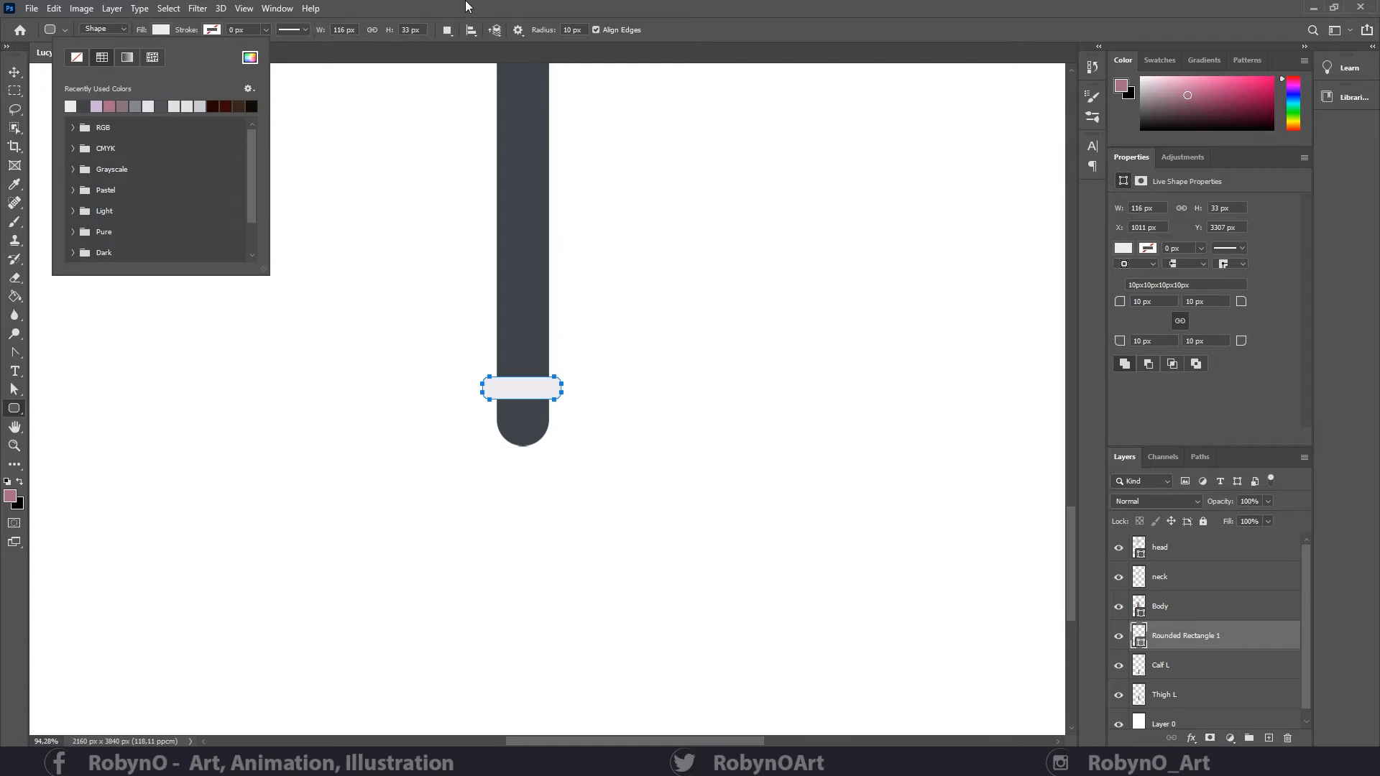
pyautogui.press('Return')
# - Duplicate the rounded rectangle, place the copy directly below the original, and scale it down to about 111 by 32 px
pyautogui.moveTo(1234, 636); pyautogui.dragTo(1269, 738)
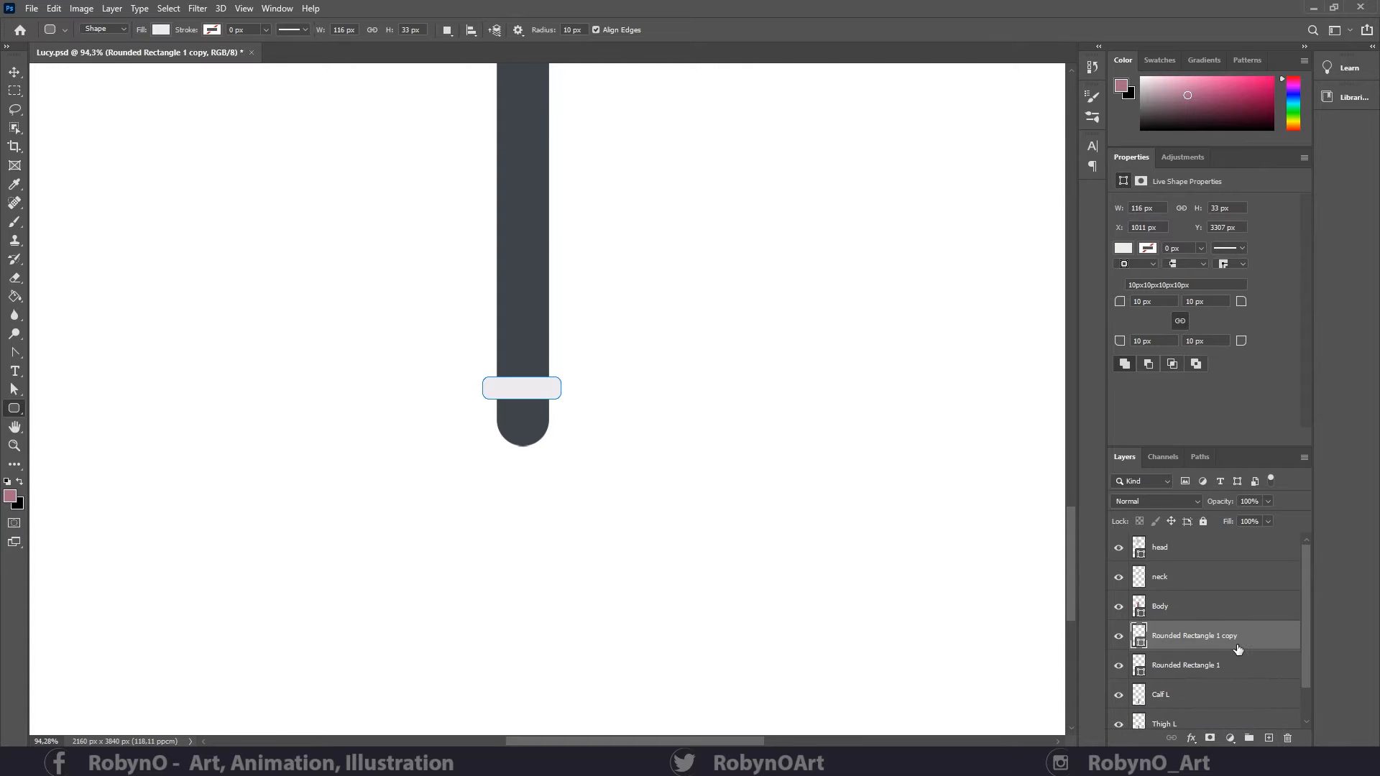
pyautogui.hotkey('ctrl', 't')
pyautogui.moveTo(532, 394); pyautogui.dragTo(532, 404)
pyautogui.press('Down')
pyautogui.press('Down')
pyautogui.press('Down')
pyautogui.press('Down')
pyautogui.press('Down')
pyautogui.press('Down')
pyautogui.press('Down')
pyautogui.press('Down')
pyautogui.press('Down')
pyautogui.press('Down')
pyautogui.press('Down')
pyautogui.press('Down')
pyautogui.press('Down')
pyautogui.press('Down')
pyautogui.press('Down')
pyautogui.press('Down')
pyautogui.press('Down')
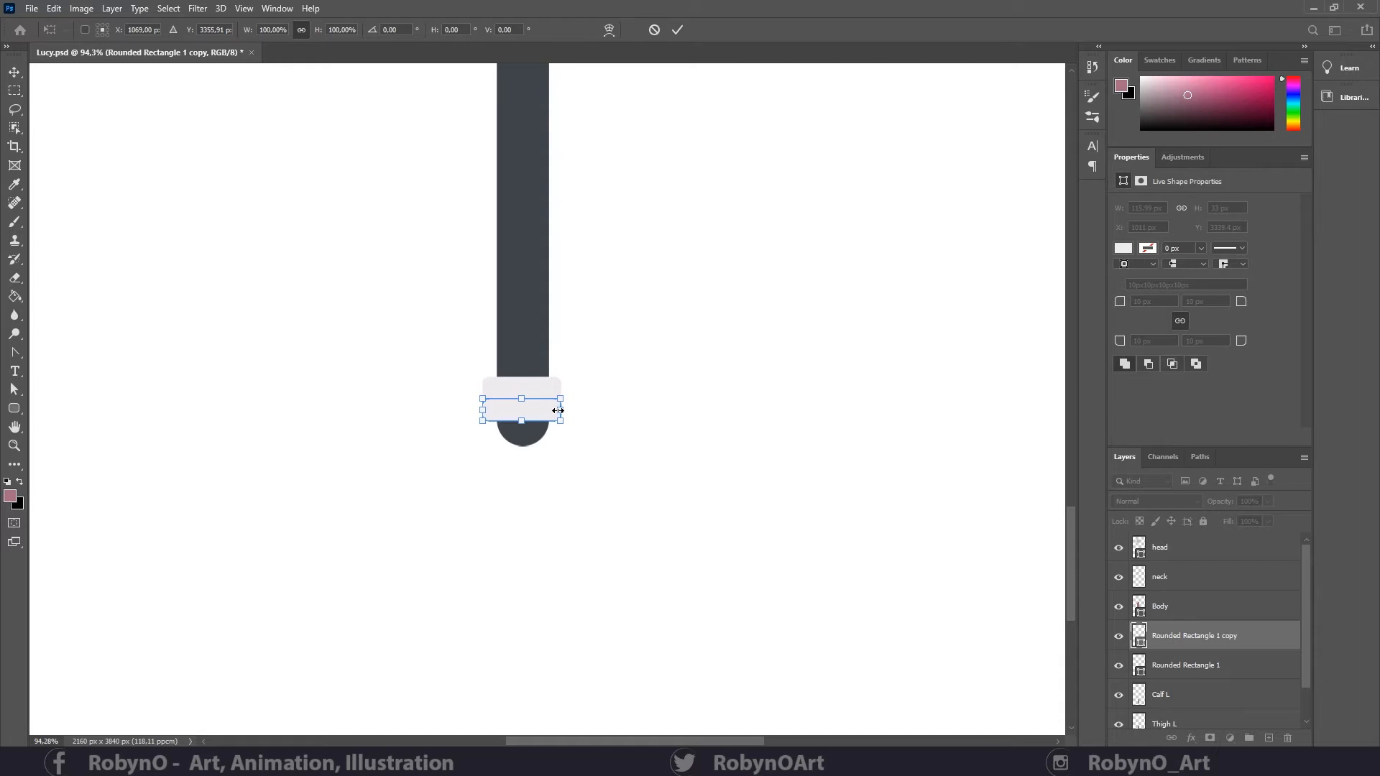
pyautogui.moveTo(561, 420); pyautogui.dragTo(558, 419)
pyautogui.press('Return')
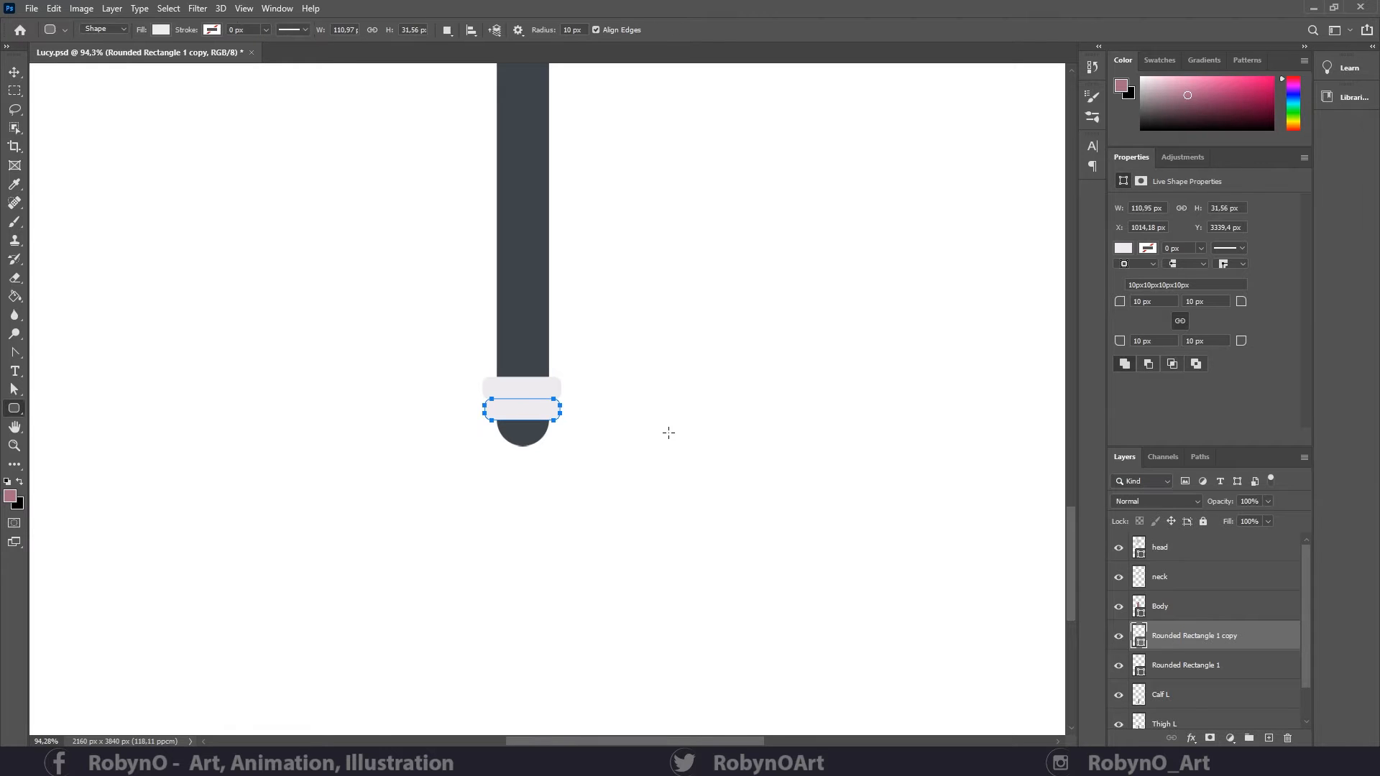
# - Rasterize the two rounded rectangle layers and merge them into one sock cuff layer
pyautogui.click(1222, 606)
pyautogui.click(1212, 637)
pyautogui.keyDown('shift'); pyautogui.click(1213, 662); pyautogui.keyUp('shift')
pyautogui.rightClick(1212, 657)
pyautogui.click(1222, 255)
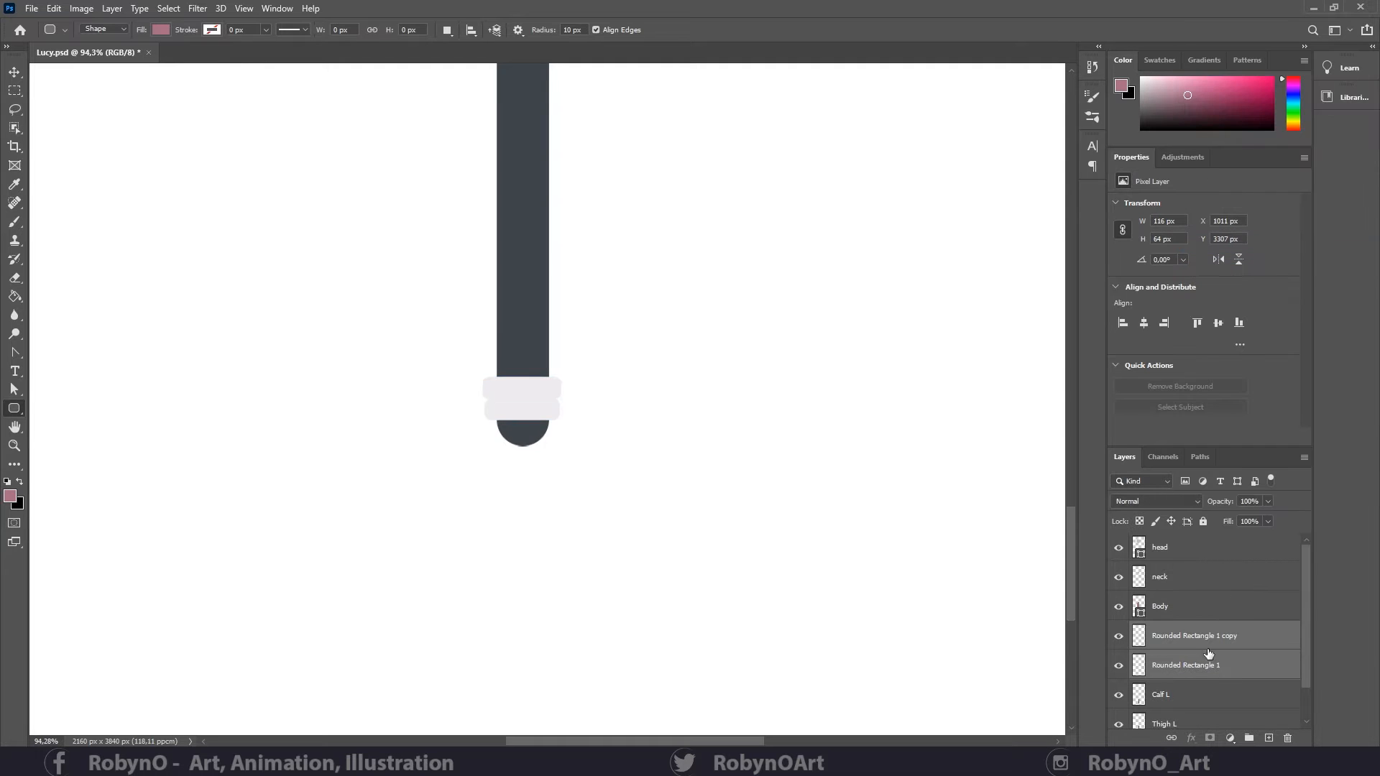
pyautogui.hotkey('ctrl', 'e')
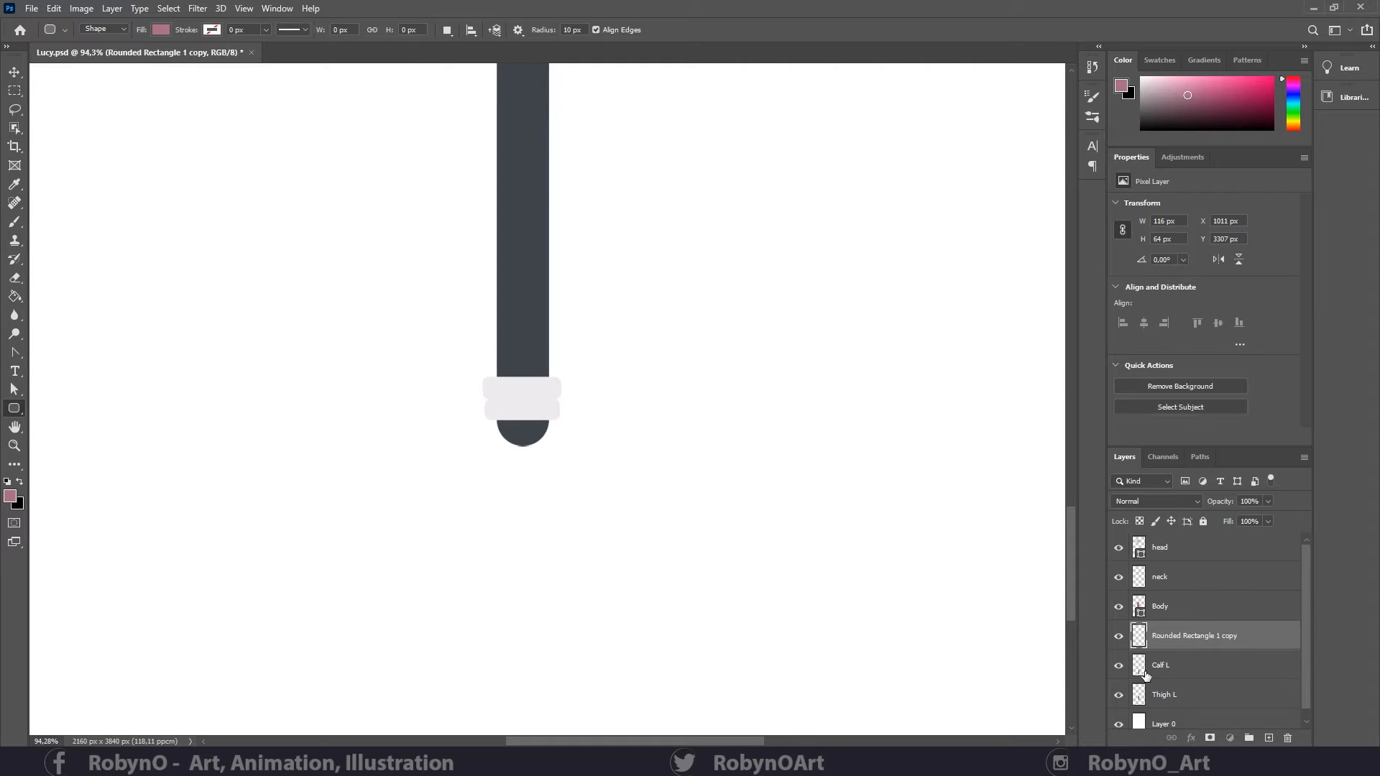
# - Load Calf L's outline as a selection, paint its rounded end below the cuff in the cuff's light grey at 100% opacity, and deselect
pyautogui.click(1205, 667)
pyautogui.keyDown('ctrl'); pyautogui.click(1138, 664); pyautogui.keyUp('ctrl')
pyautogui.press('i')
pyautogui.click(553, 413)
pyautogui.press('b')
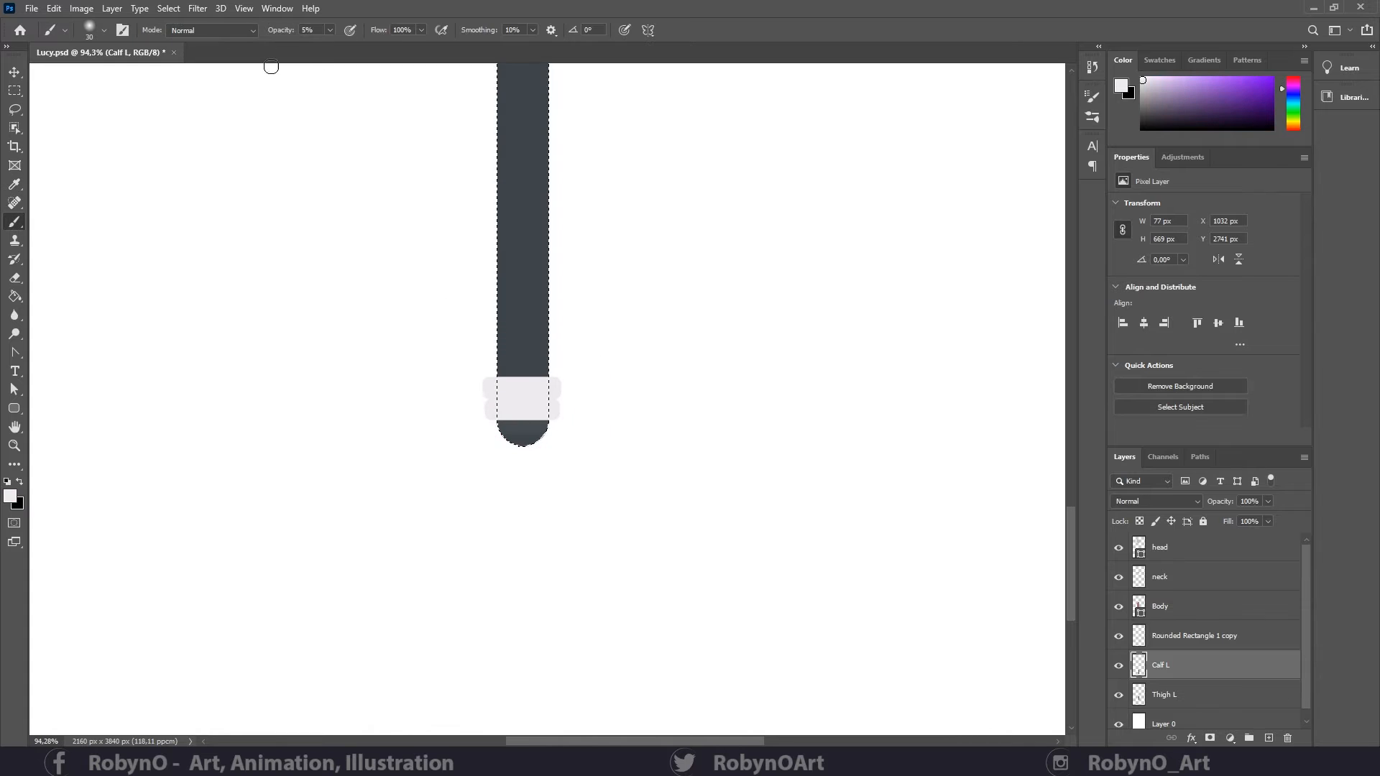
pyautogui.moveTo(541, 429)
pyautogui.mouseDown()
pyautogui.moveTo(602, 436)
pyautogui.moveTo(483, 437)
pyautogui.mouseUp()
pyautogui.hotkey('ctrl', 'd')
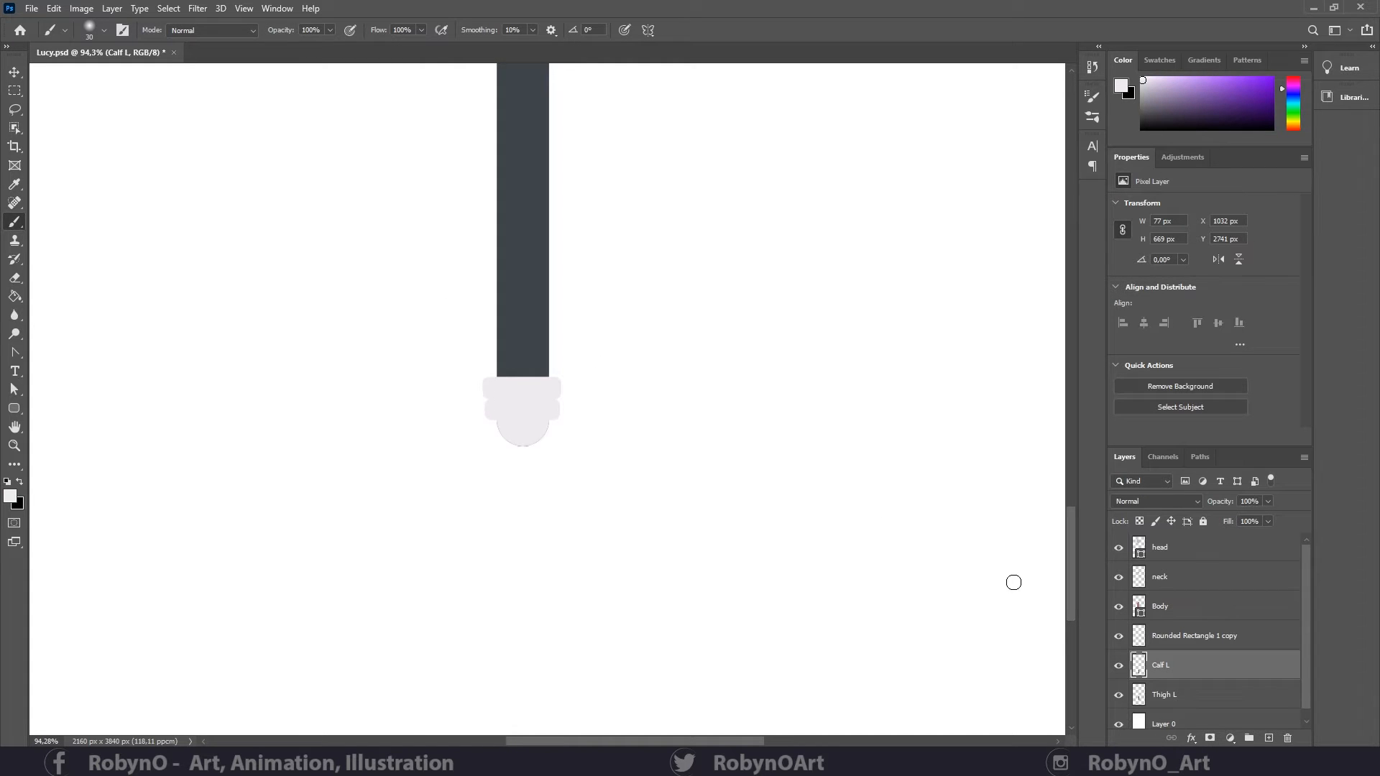
# - Merge the sock cuff layer down into the Calf L layer
pyautogui.click(1208, 637)
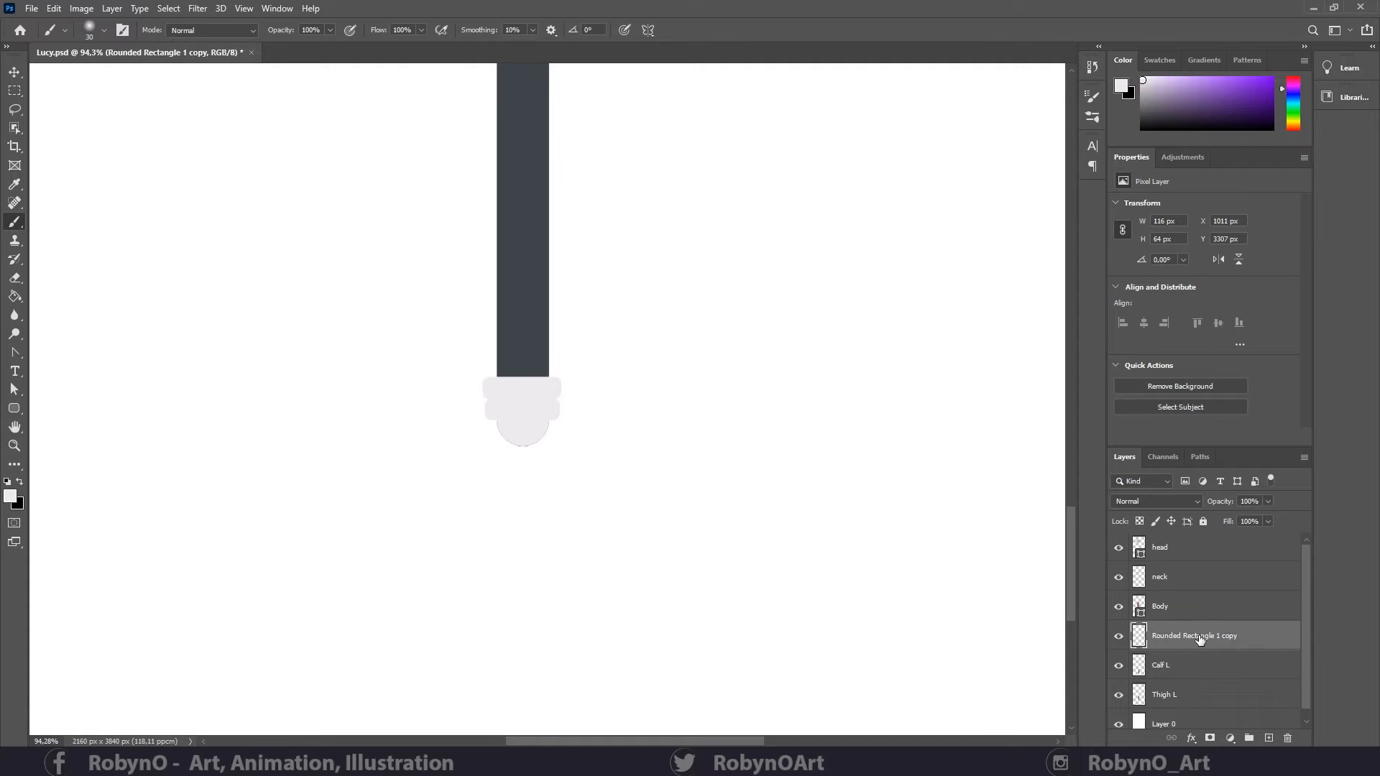
pyautogui.hotkey('ctrl', 'e')
pyautogui.moveTo(1072, 499); pyautogui.dragTo(1072, 519)
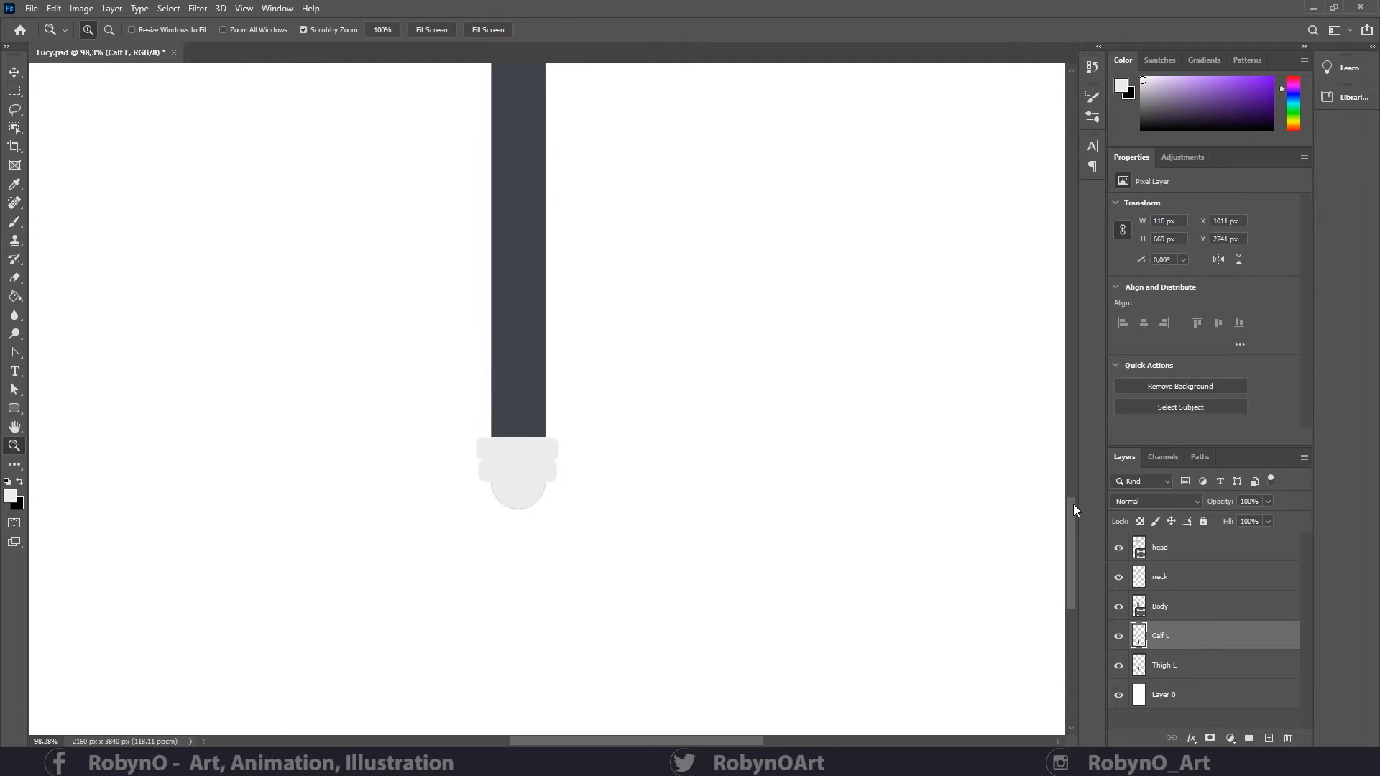
# - Add a new layer above Calf L, name it Foot L, and save the document
pyautogui.click(1270, 738)
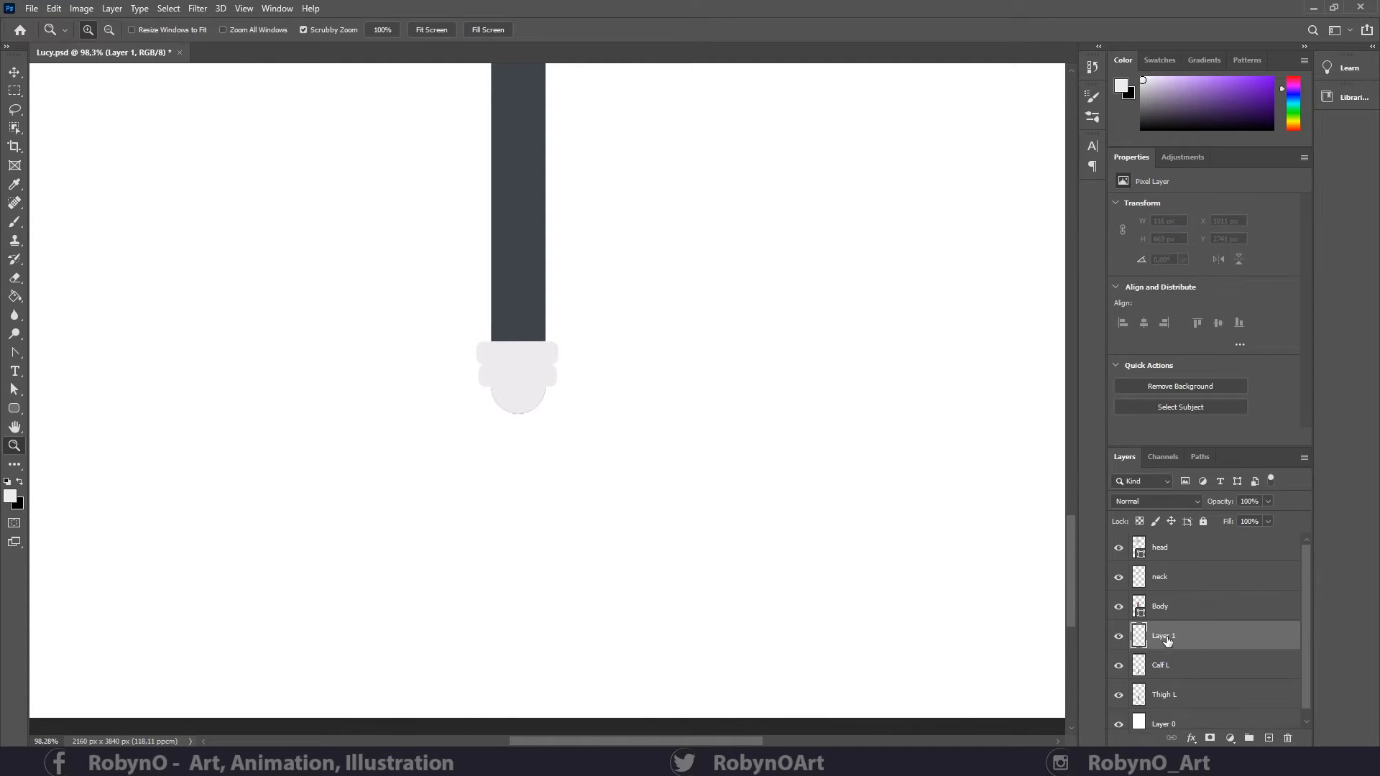
pyautogui.doubleClick(1165, 635)
pyautogui.press('Return')
pyautogui.click(32, 8)
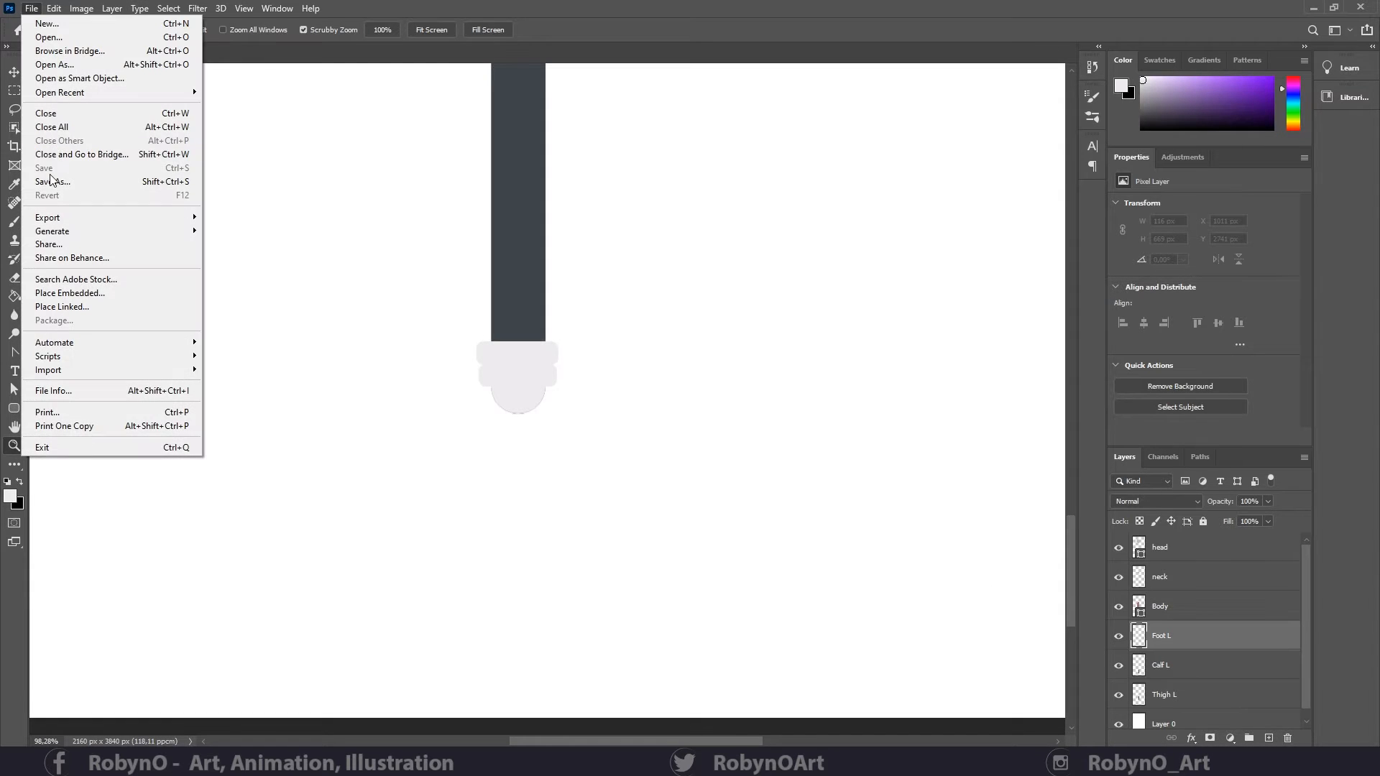
# - Outline a closed shoe-shaped path about 432 by 178 px below the sock with the Pen tool, its toe extending sideways from the ankle
pyautogui.click(15, 353)
pyautogui.click(58, 352)
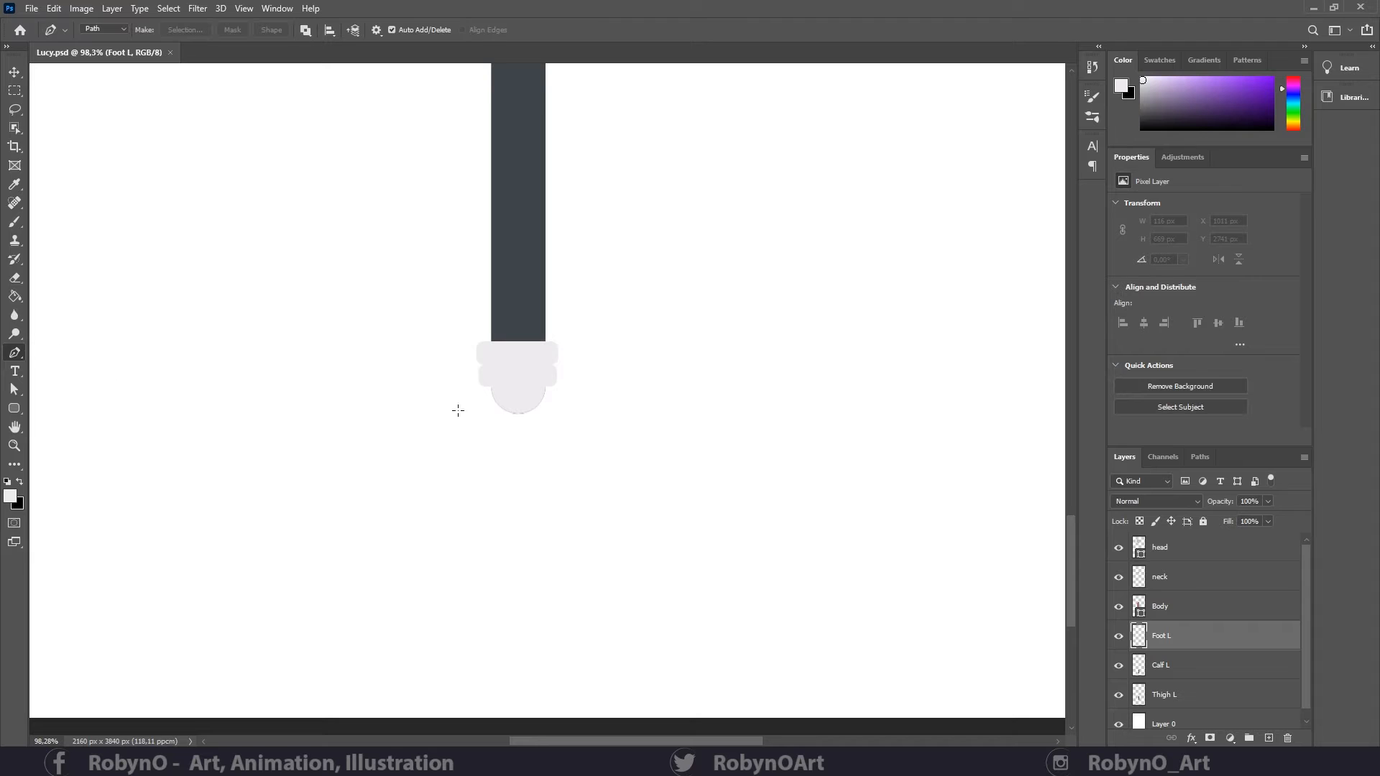
pyautogui.click(492, 392)
pyautogui.moveTo(480, 461); pyautogui.dragTo(478, 496)
pyautogui.click(493, 512)
pyautogui.click(777, 513)
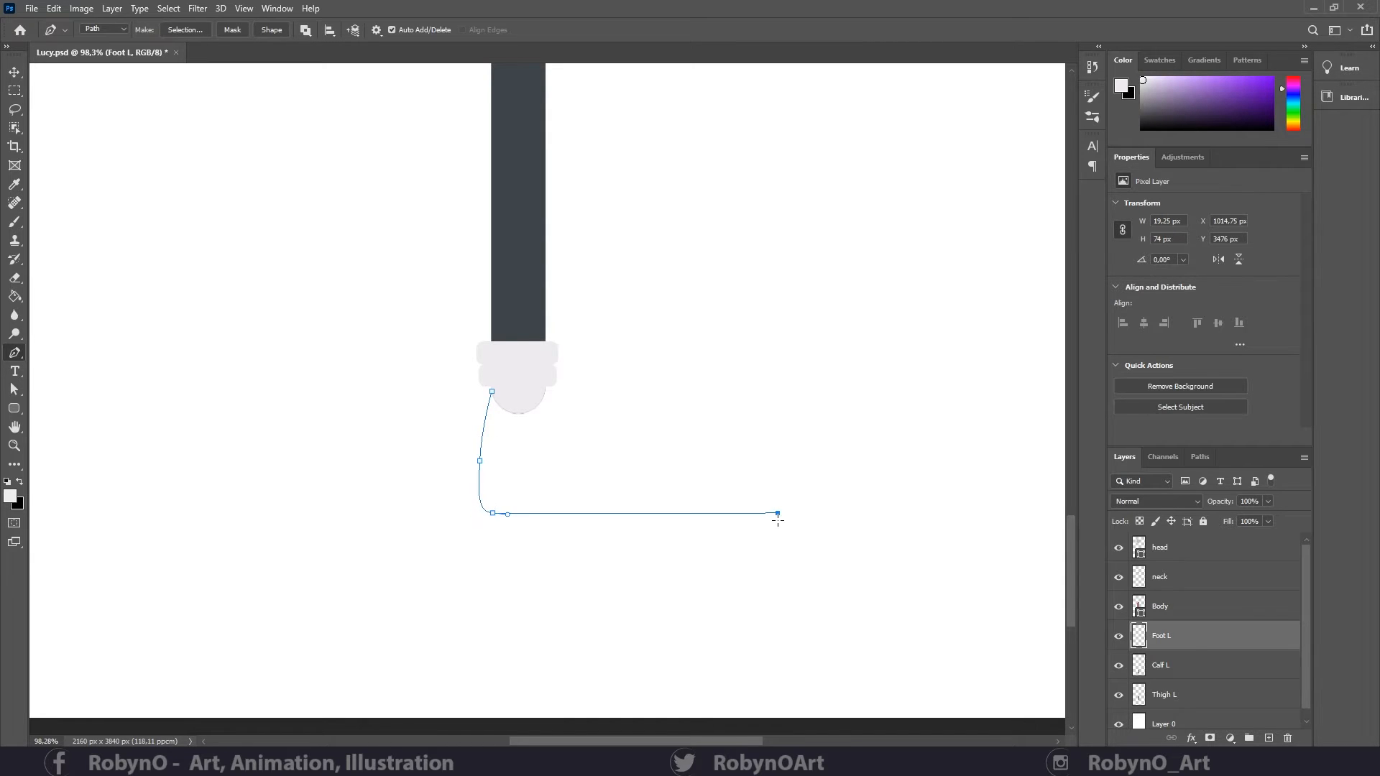
pyautogui.click(773, 429)
pyautogui.moveTo(773, 429); pyautogui.dragTo(752, 410)
pyautogui.moveTo(638, 428); pyautogui.dragTo(601, 430)
pyautogui.click(545, 388)
pyautogui.click(492, 391)
# - Shorten the shoe path by moving its two toe-end anchor points toward the ankle
pyautogui.press('z')
pyautogui.moveTo(790, 438); pyautogui.dragTo(657, 598)
pyautogui.moveTo(559, 622); pyautogui.dragTo(608, 617)
pyautogui.moveTo(551, 383); pyautogui.dragTo(560, 353)
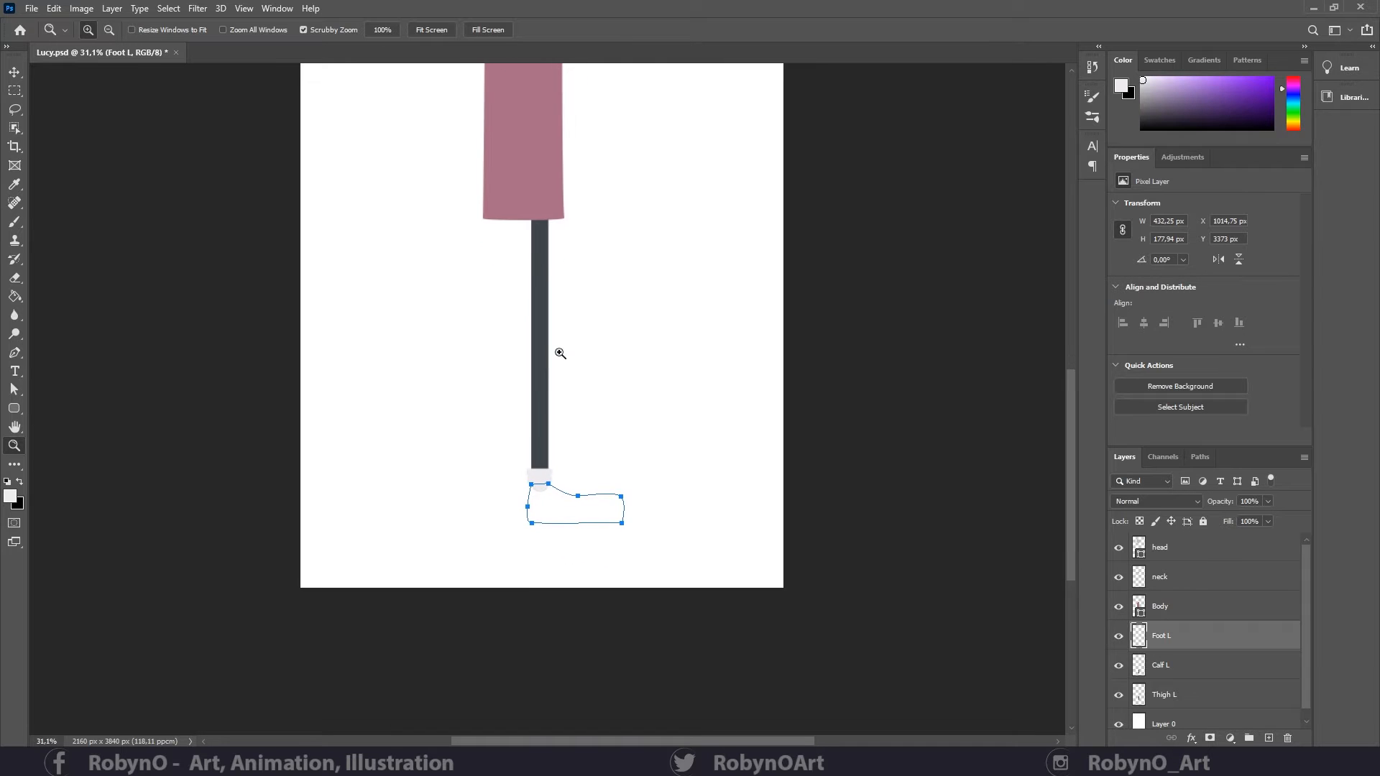
pyautogui.click(13, 392)
pyautogui.click(621, 496)
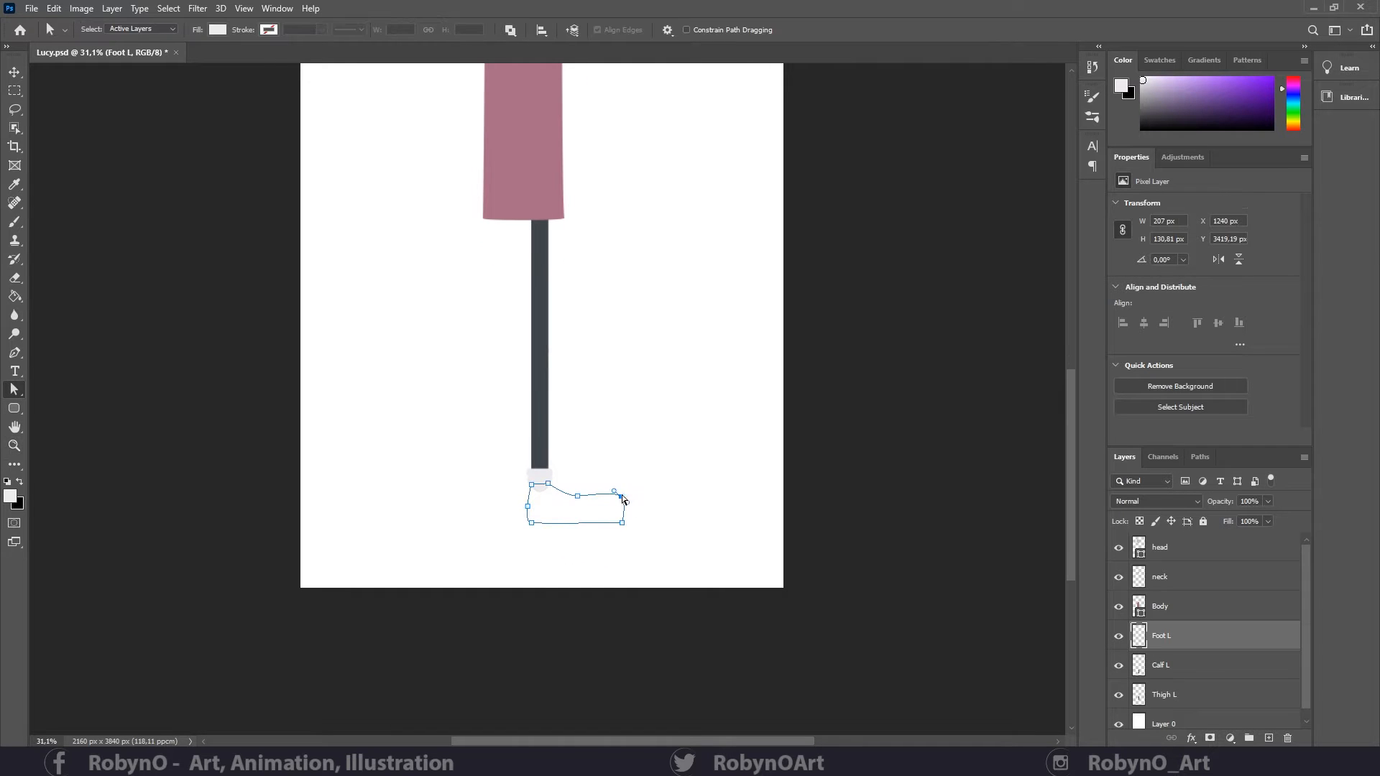
pyautogui.moveTo(622, 528); pyautogui.dragTo(604, 530)
pyautogui.scroll(5, 588, 553)
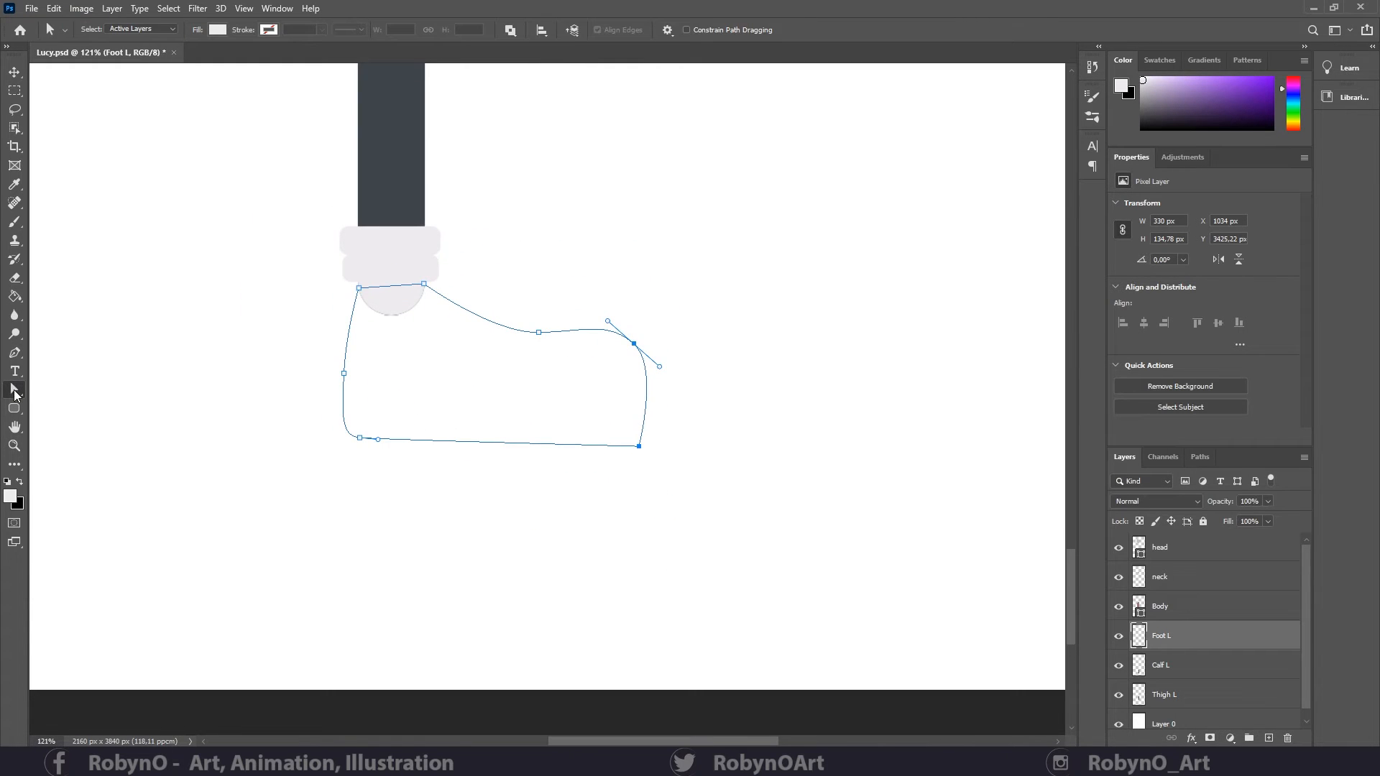
# - Level the sole by raising the lower toe anchor, and move the instep anchor down and closer to the ankle
pyautogui.click(639, 446)
pyautogui.moveTo(641, 450); pyautogui.dragTo(639, 441)
pyautogui.click(639, 438)
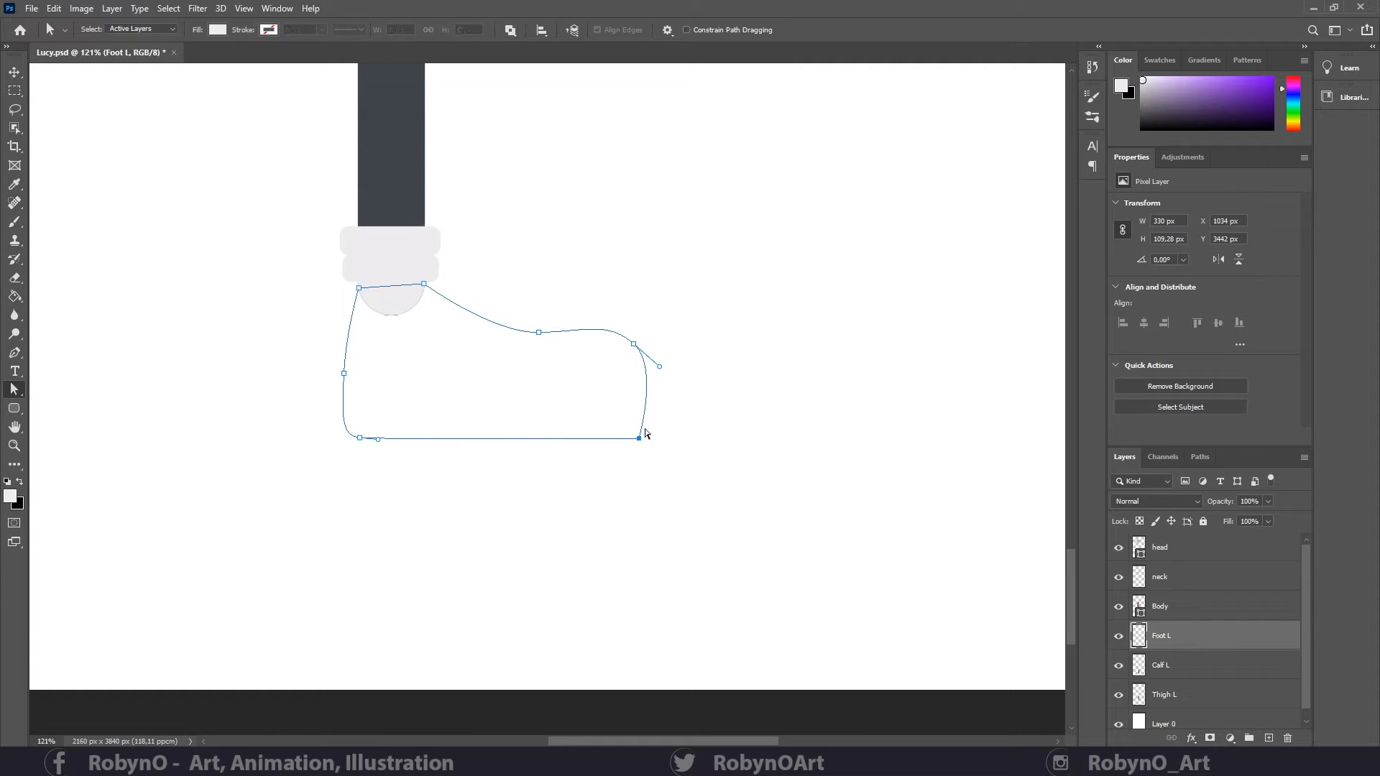
pyautogui.moveTo(540, 333); pyautogui.dragTo(506, 342)
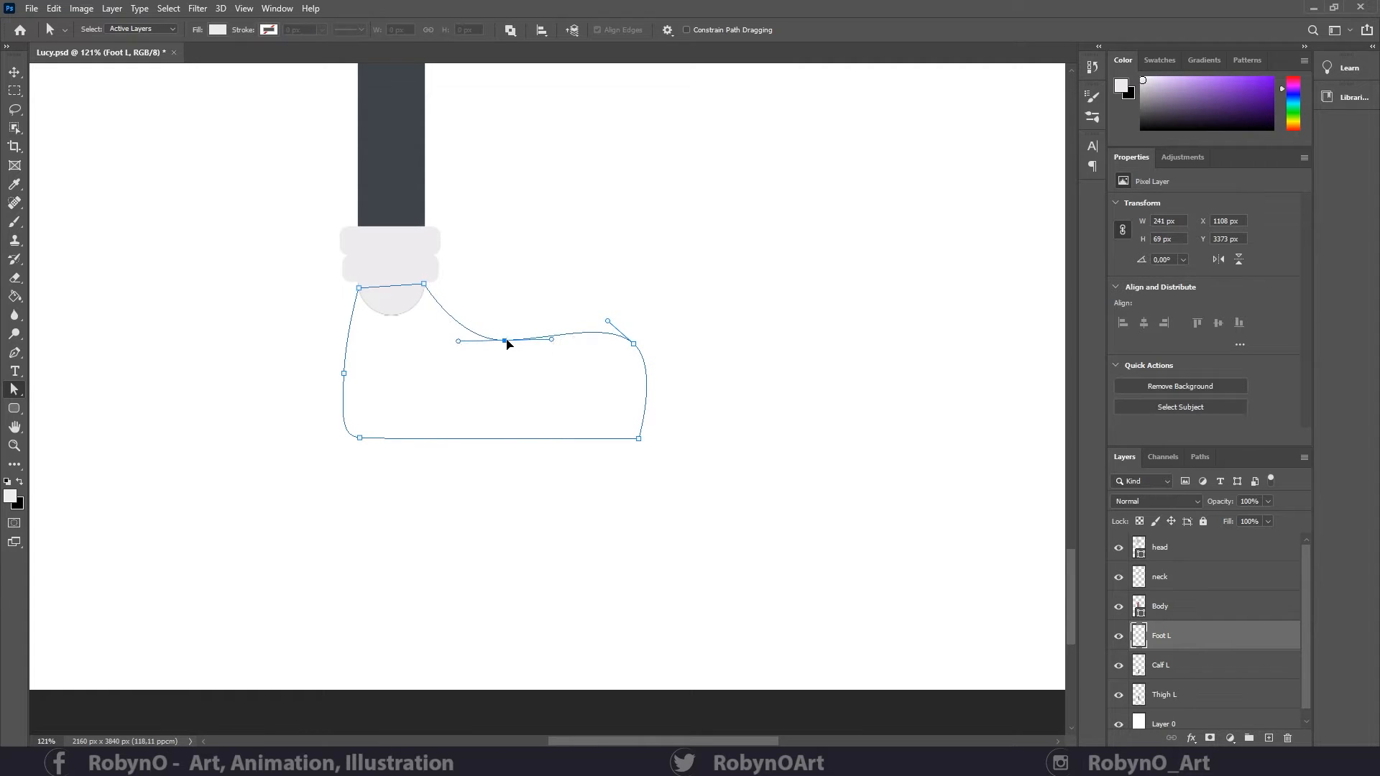
# - Refine the shoe path by lowering and rounding the toe, arching the instep, pulling in the lower toe corner, and bulging the heel outward
pyautogui.press('z')
pyautogui.moveTo(567, 410); pyautogui.dragTo(469, 409)
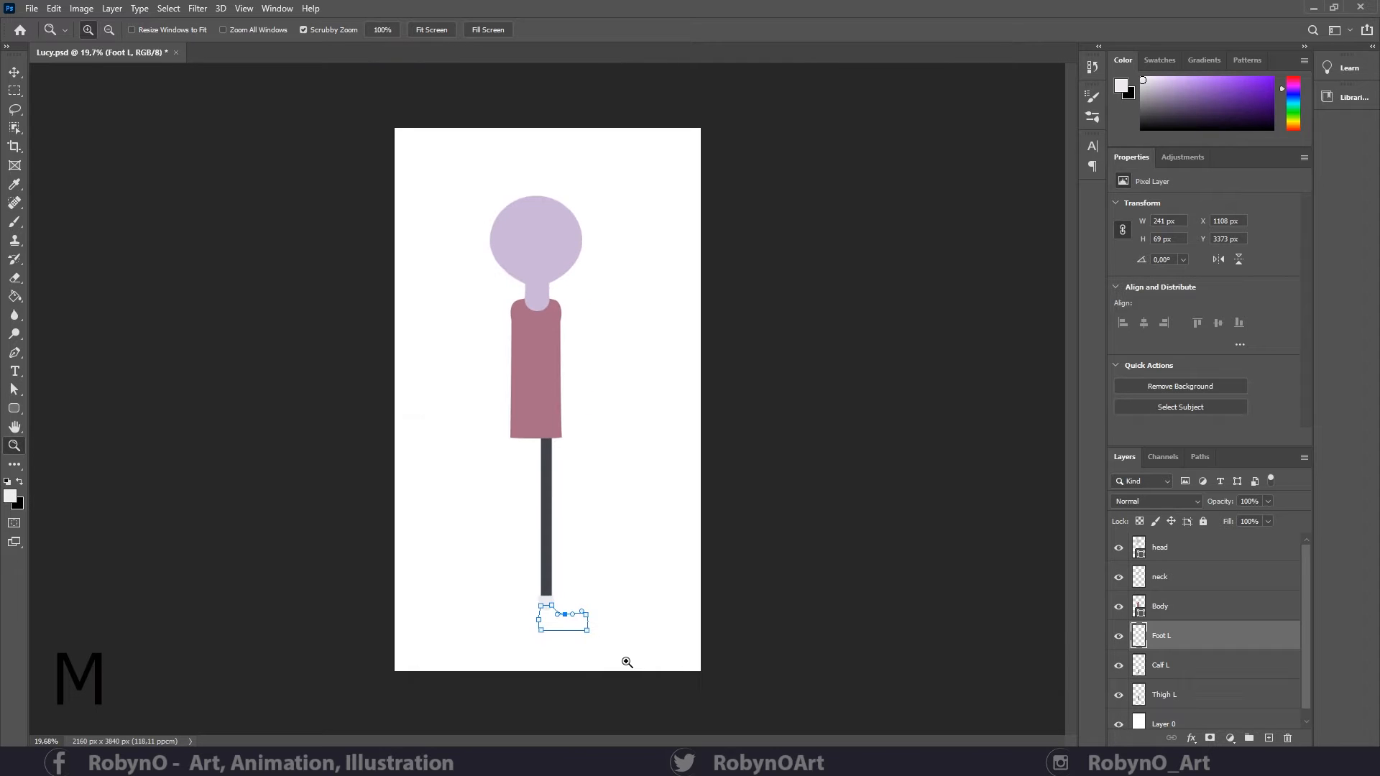
pyautogui.moveTo(578, 665); pyautogui.dragTo(676, 656)
pyautogui.click(14, 390)
pyautogui.moveTo(629, 384); pyautogui.dragTo(613, 397)
pyautogui.moveTo(496, 376); pyautogui.dragTo(540, 372)
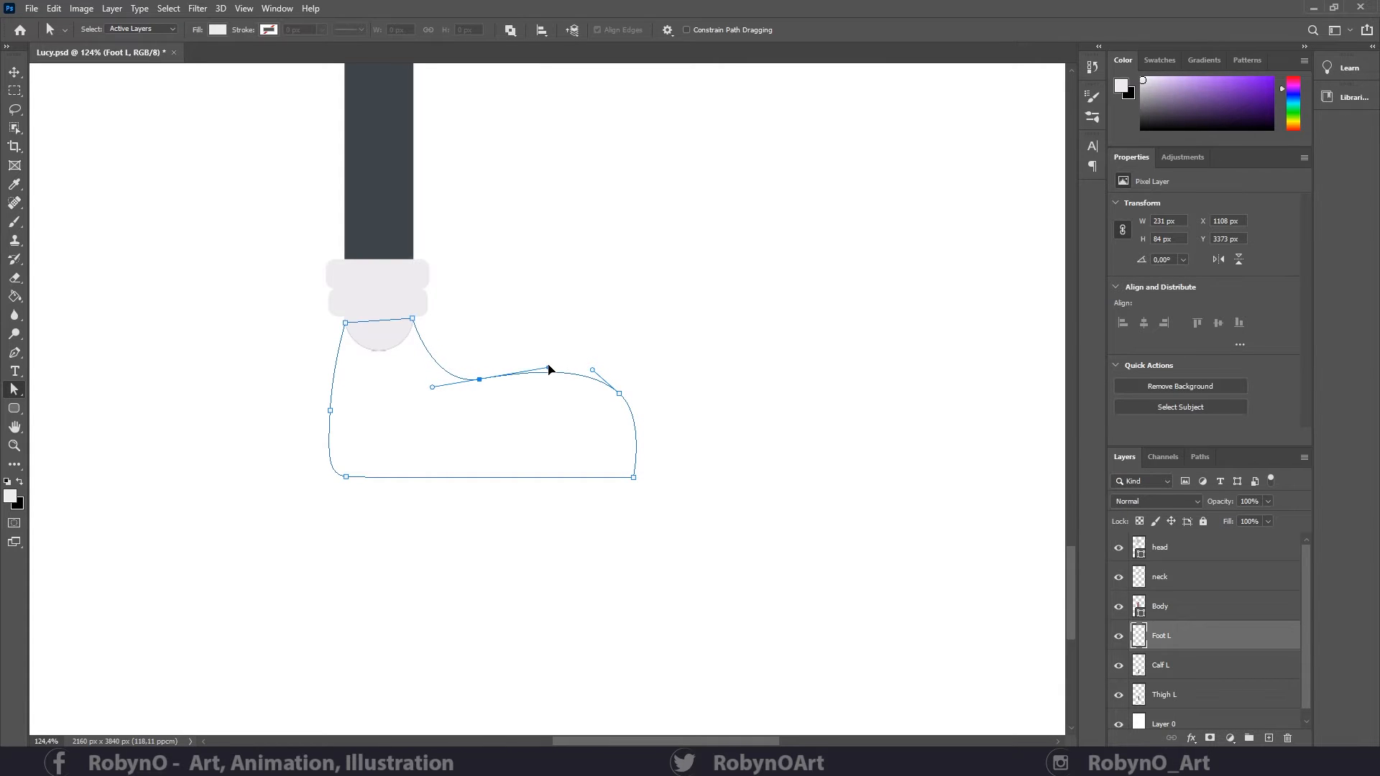
pyautogui.moveTo(635, 482); pyautogui.dragTo(623, 481)
pyautogui.moveTo(331, 410); pyautogui.dragTo(315, 410)
# - Fill the shoe path with colour #222222 at 100% opacity in Normal mode, and delete the work path
pyautogui.rightClick(517, 444)
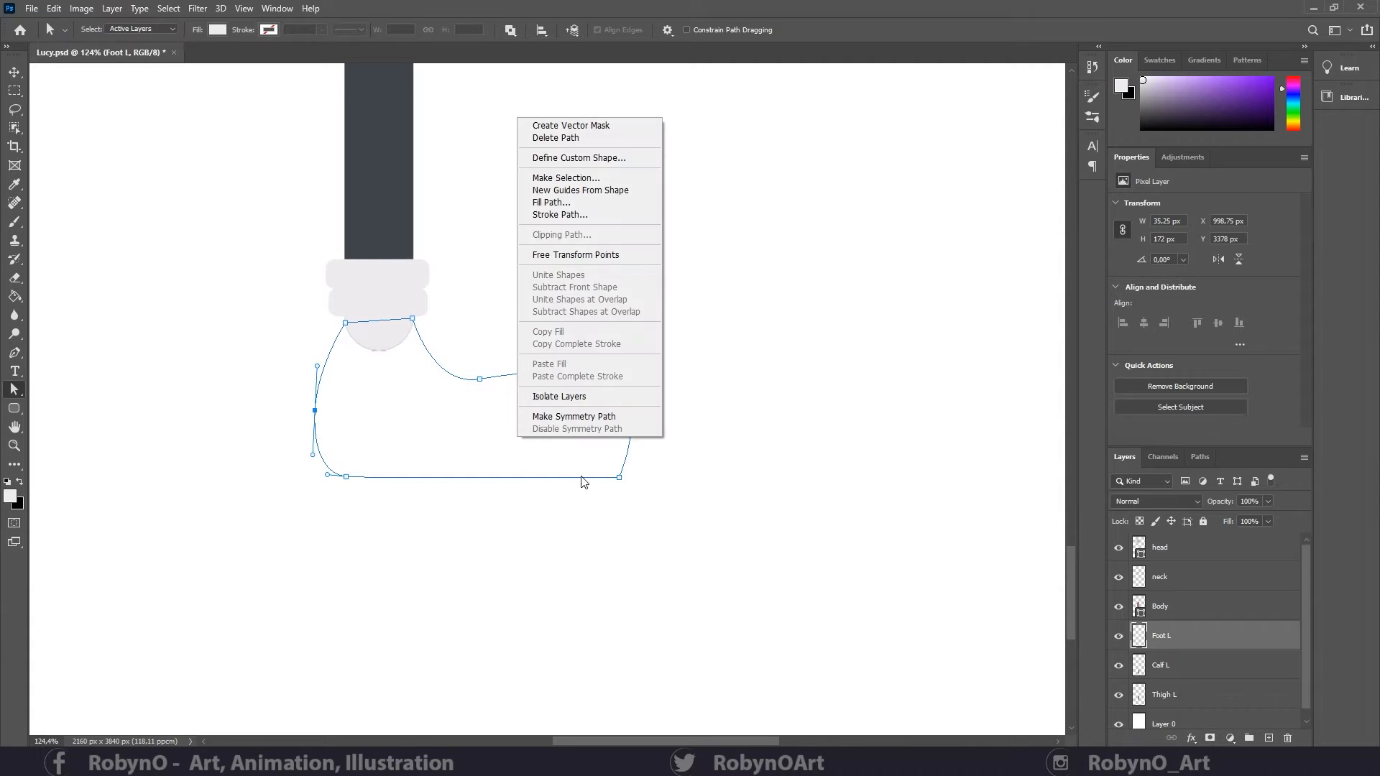
pyautogui.click(579, 214)
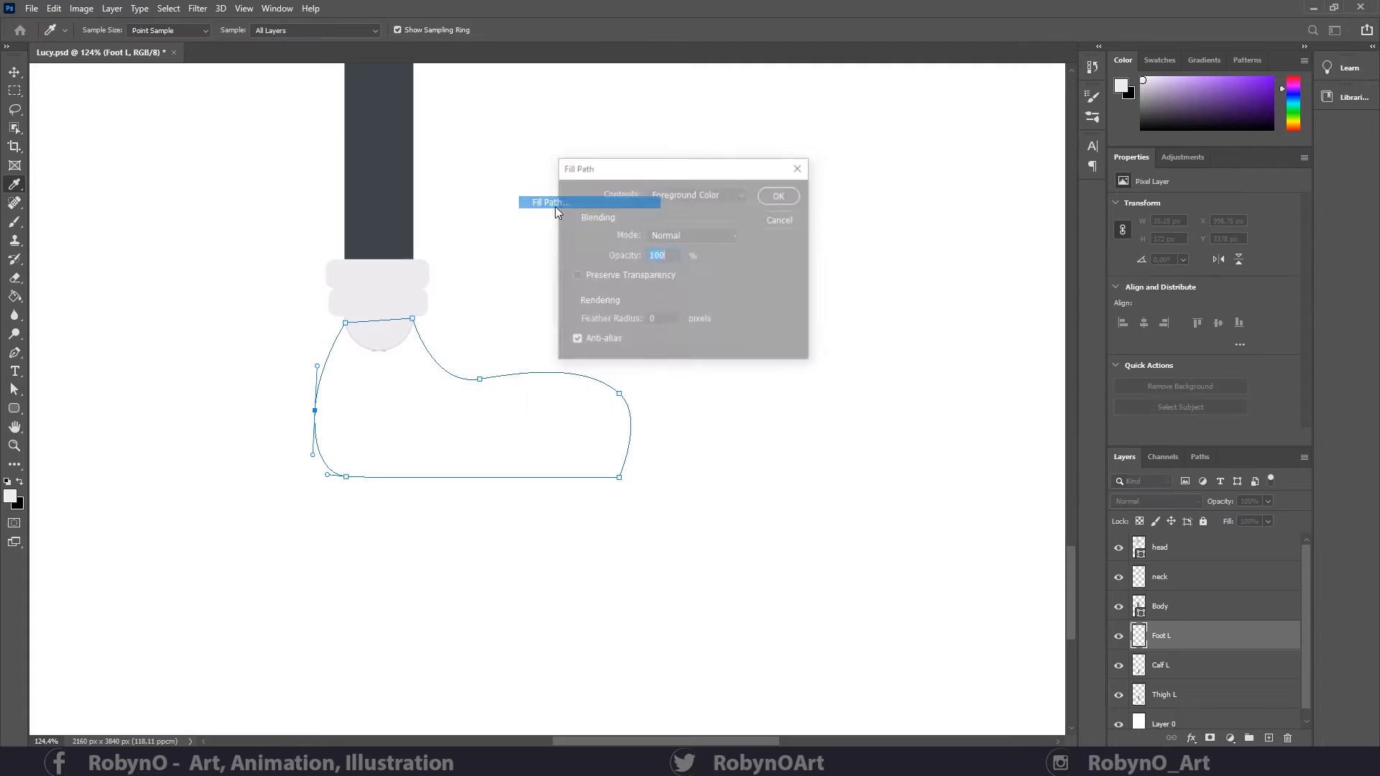
pyautogui.click(706, 193)
pyautogui.click(697, 235)
pyautogui.write('3a3533')
pyautogui.click(748, 339)
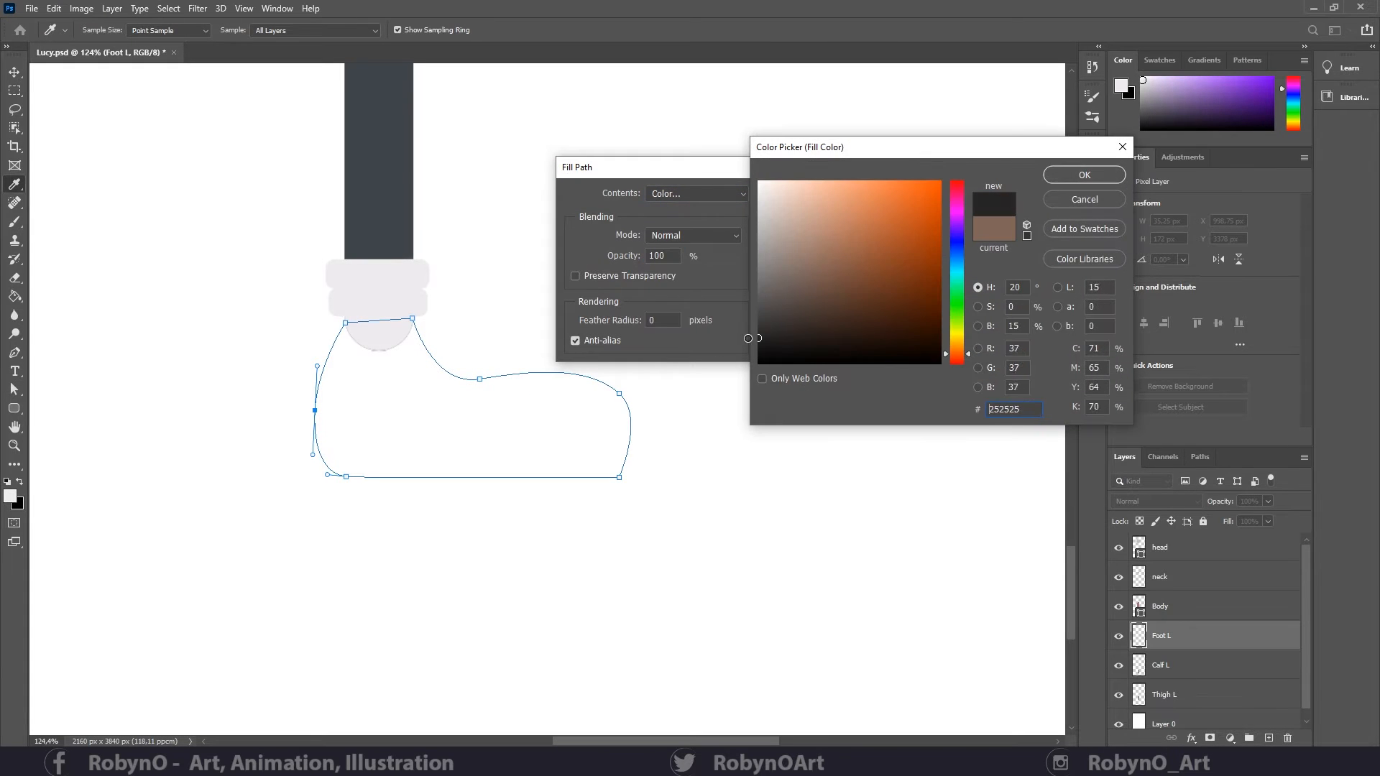
pyautogui.click(1086, 177)
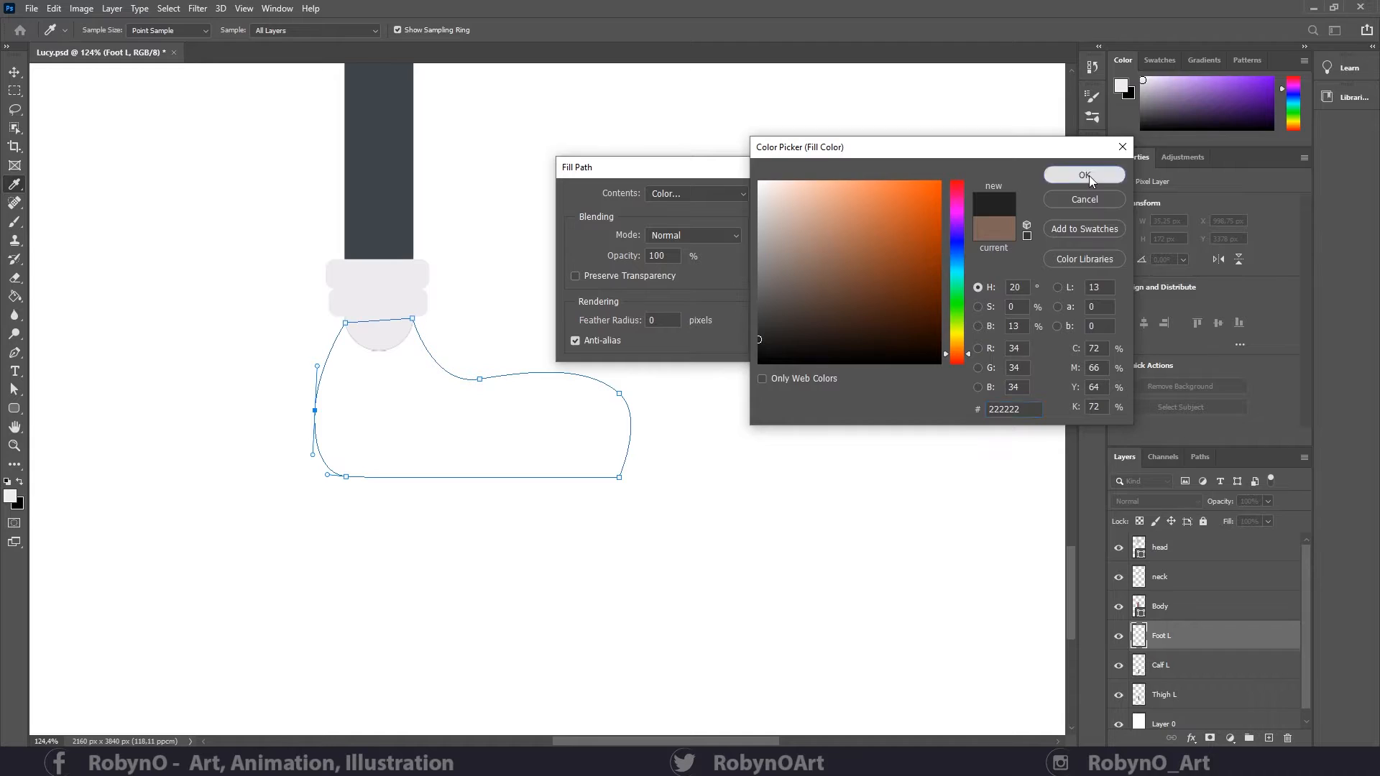
pyautogui.click(778, 195)
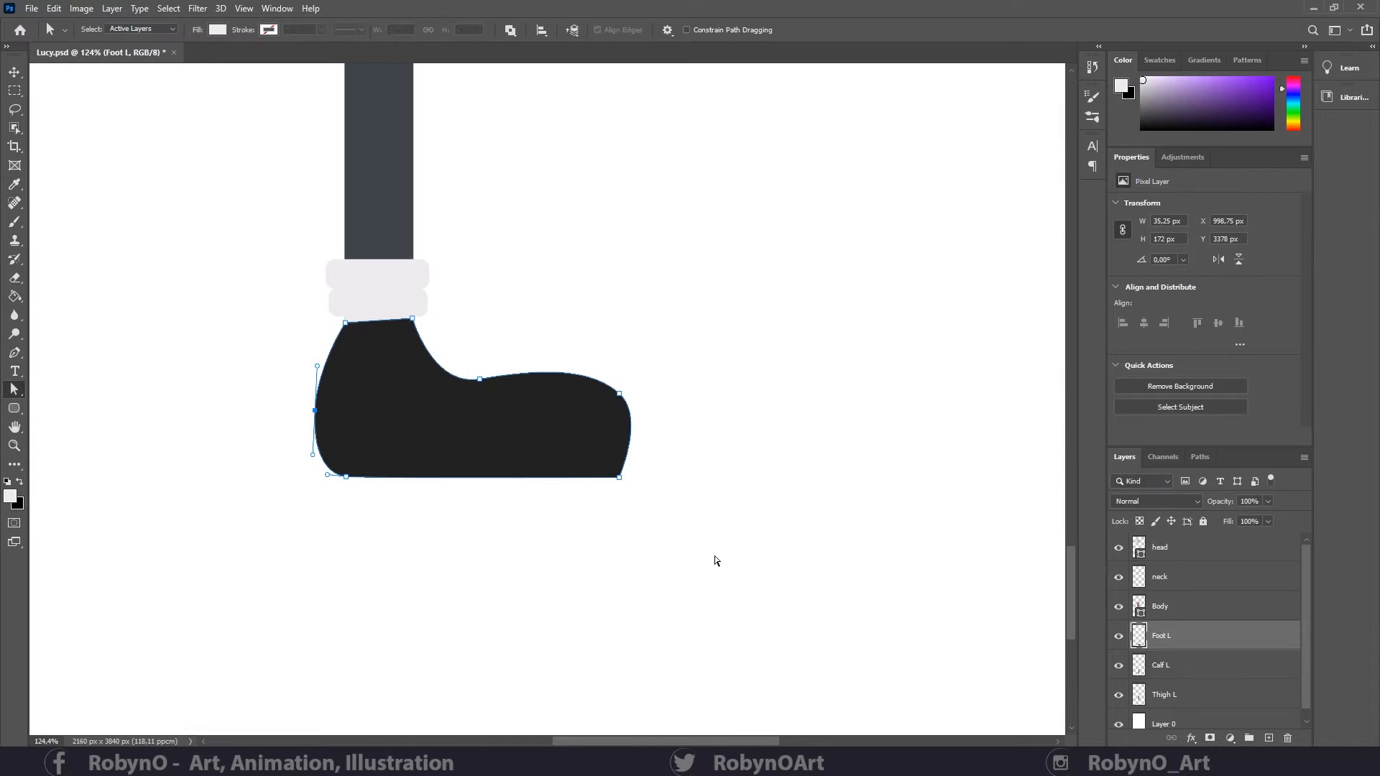
pyautogui.click(1199, 457)
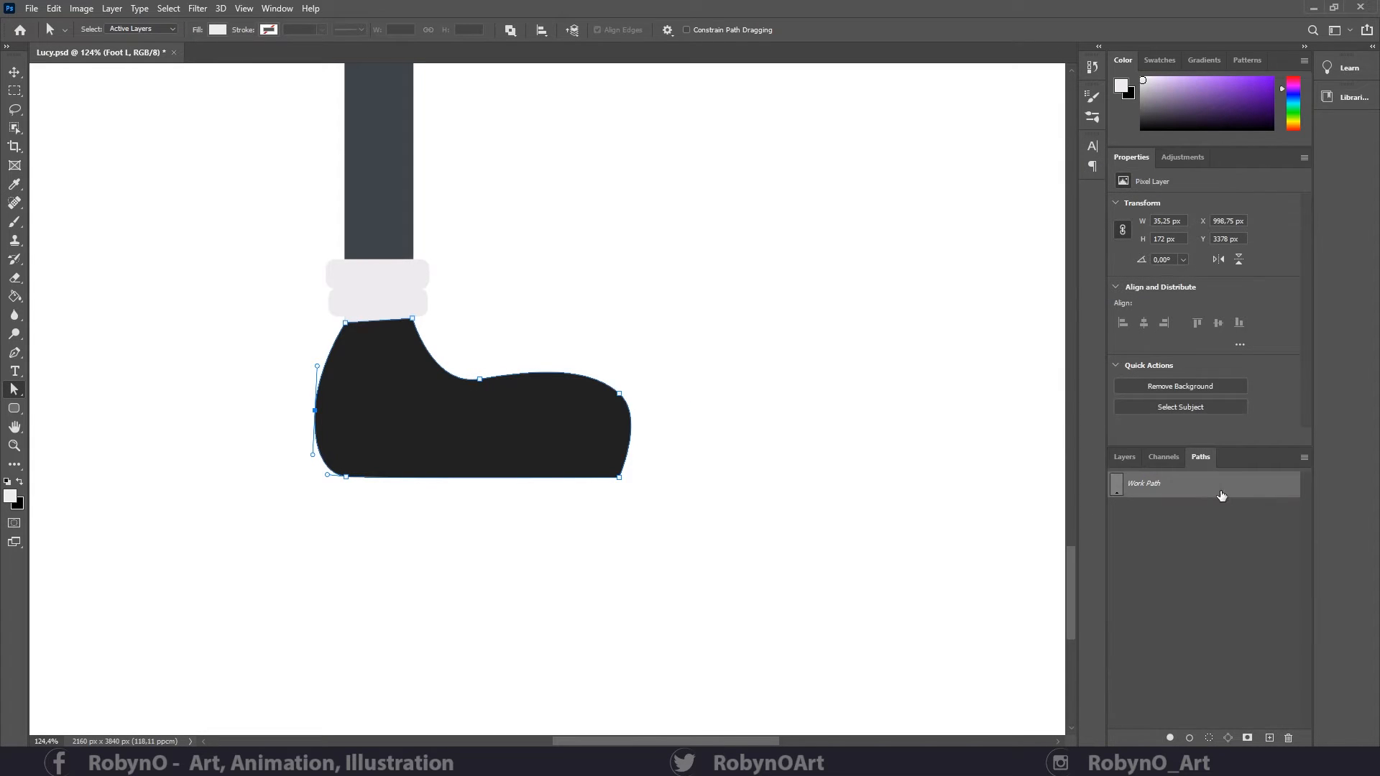
pyautogui.click(1288, 738)
pyautogui.click(623, 283)
pyautogui.click(1124, 456)
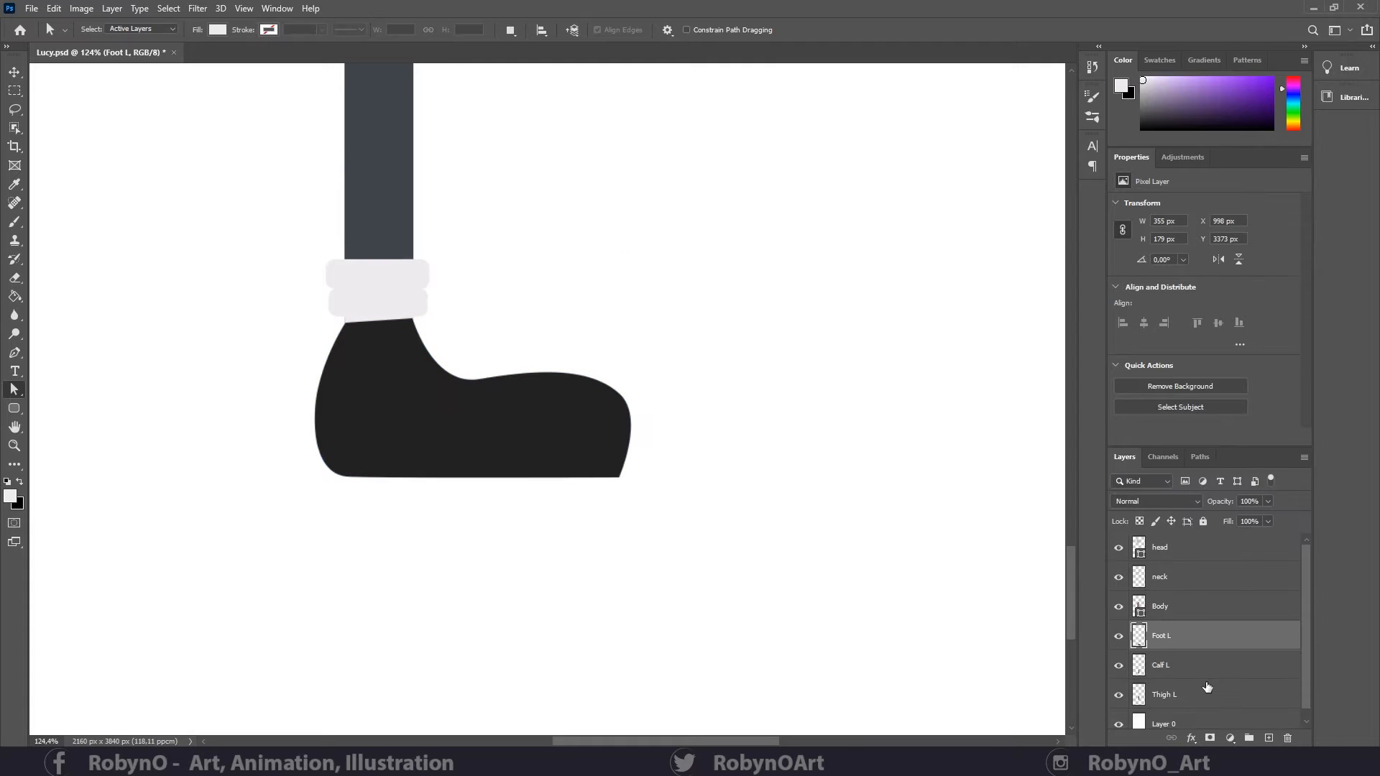
# - Draw a thin closed path about 337 by 20 px along the bottom of the shoe for a sole stripe
pyautogui.press('p')
pyautogui.click(322, 456)
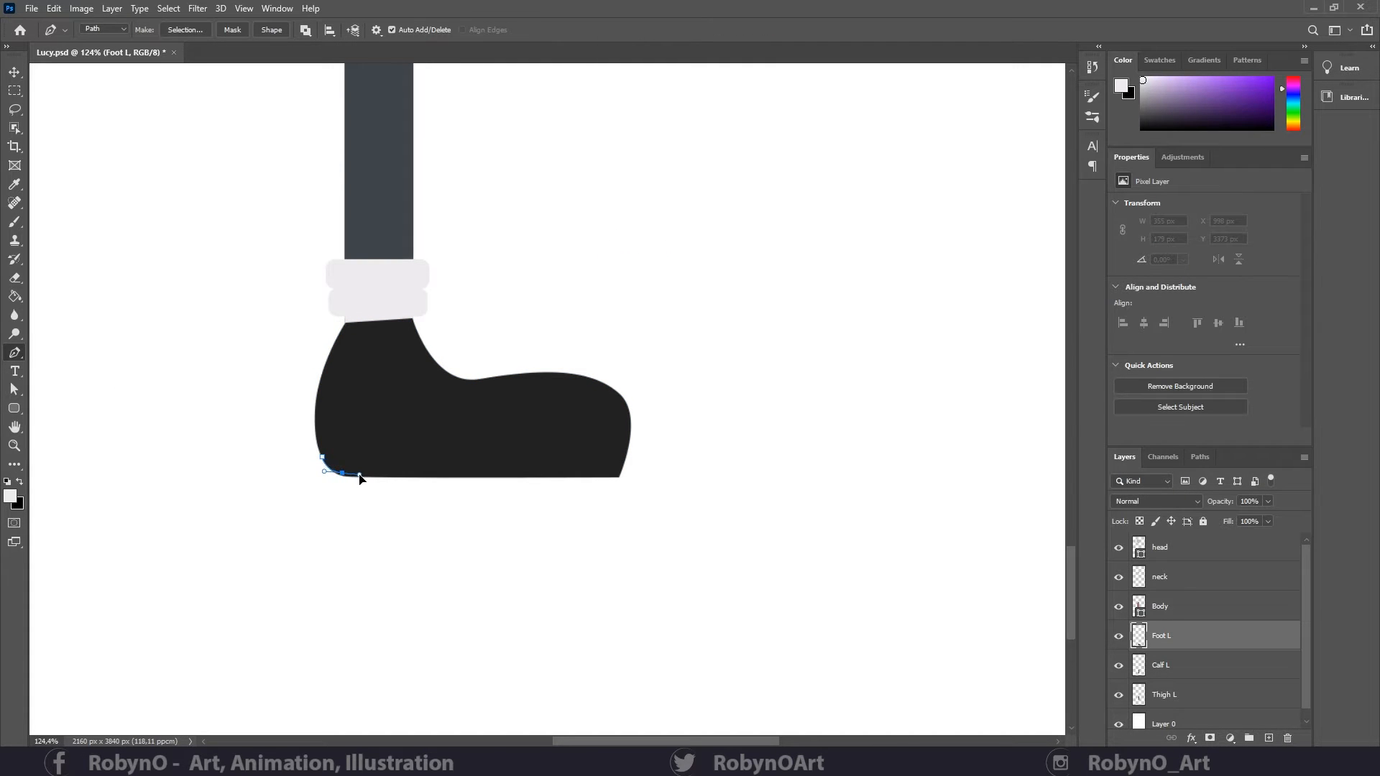
pyautogui.moveTo(359, 474); pyautogui.dragTo(356, 477)
pyautogui.click(618, 474)
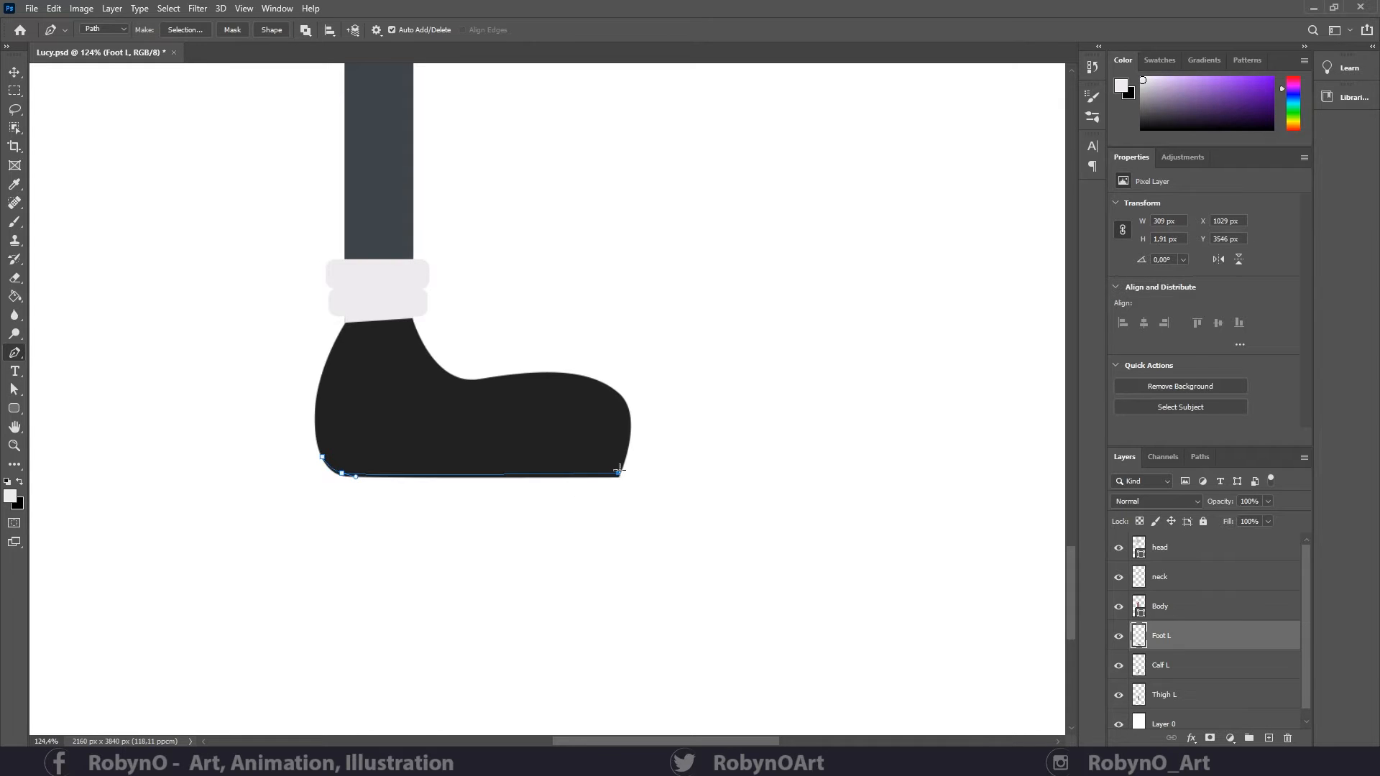
pyautogui.click(623, 458)
pyautogui.moveTo(323, 459); pyautogui.dragTo(294, 451)
# - Fill the sole stripe path with the light grey foreground colour at 100% opacity, and delete the work path
pyautogui.rightClick(422, 465)
pyautogui.click(458, 232)
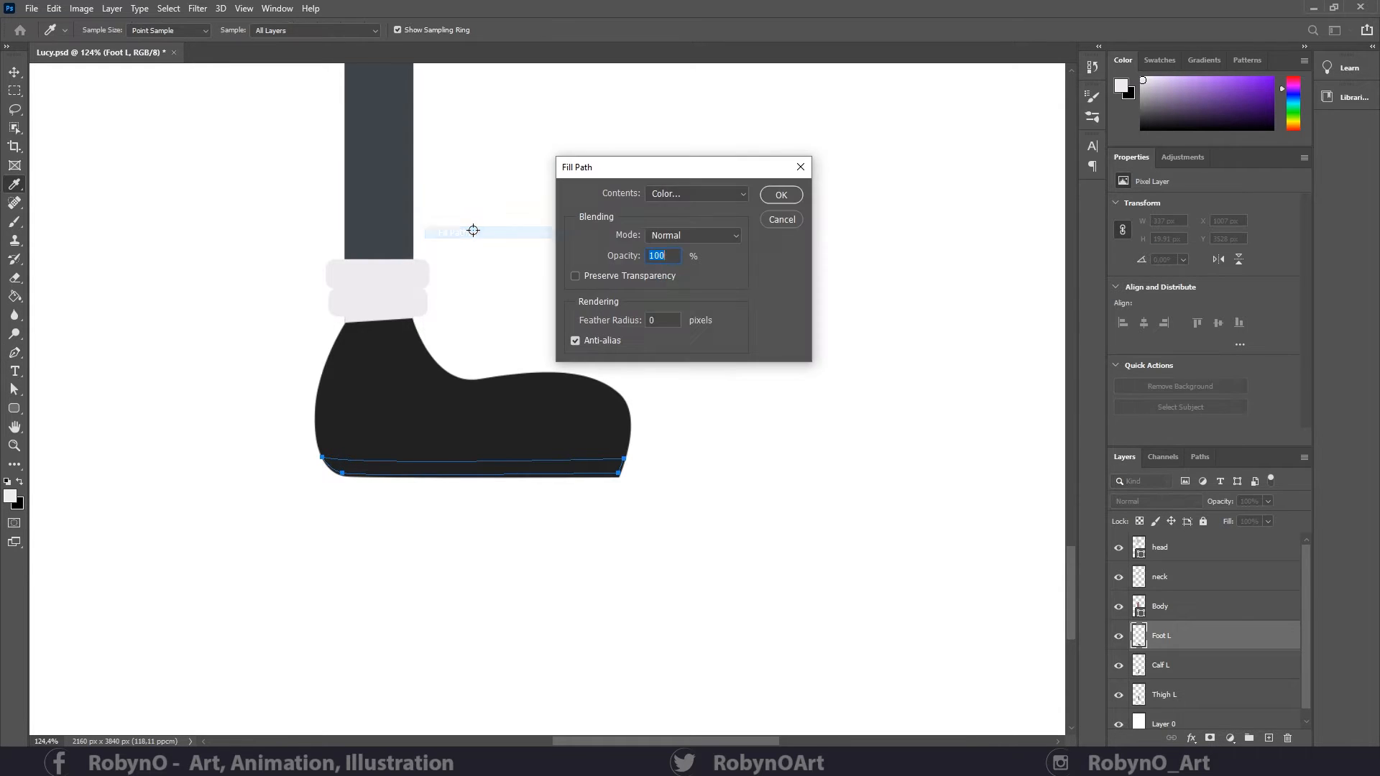
pyautogui.click(696, 194)
pyautogui.click(686, 194)
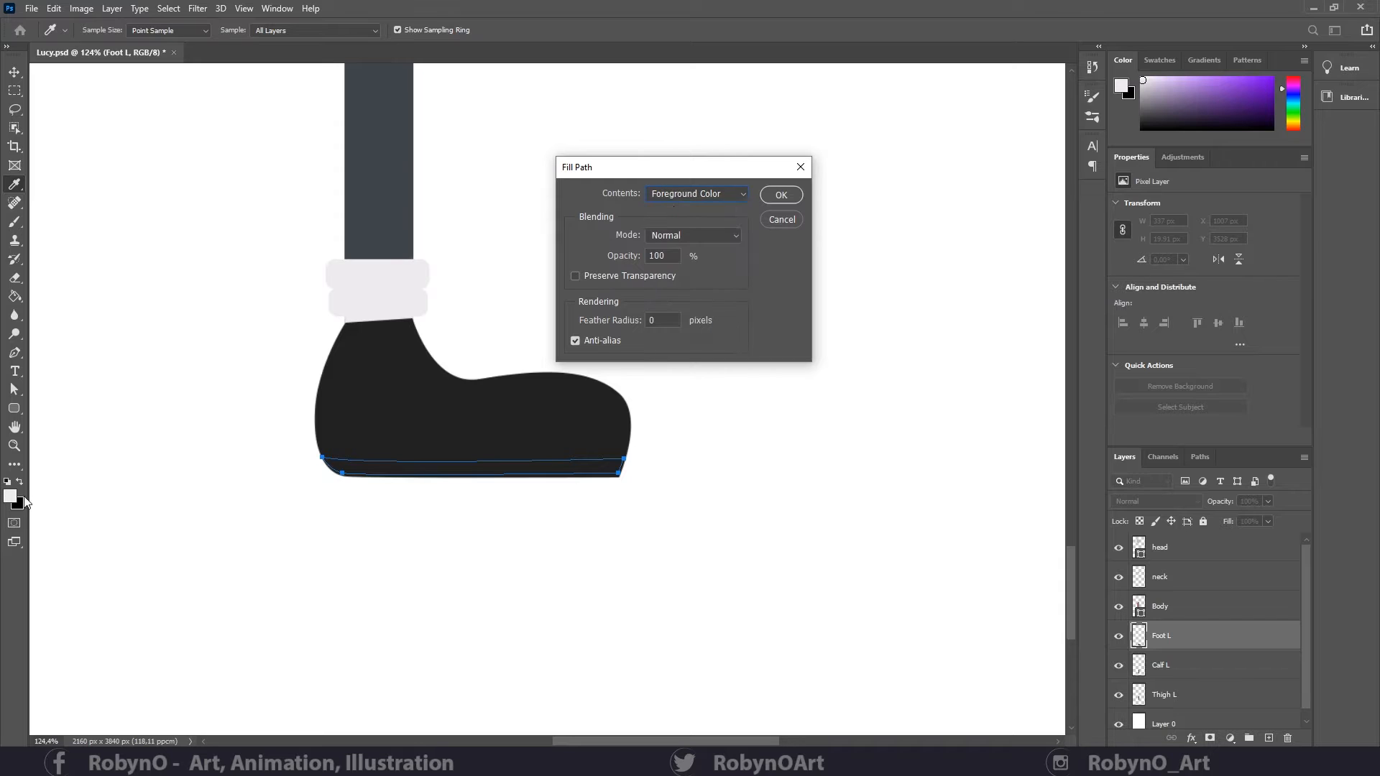
pyautogui.click(782, 195)
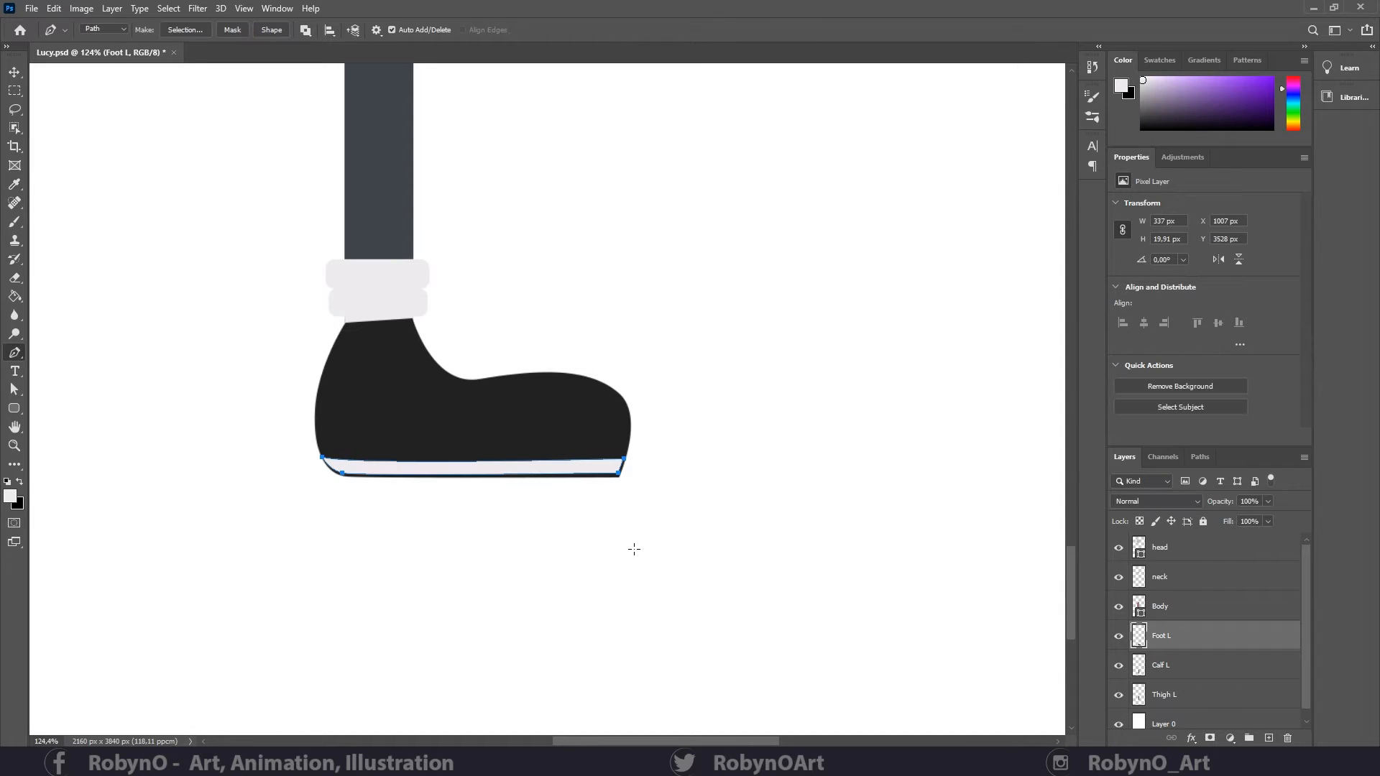
pyautogui.click(1199, 456)
pyautogui.click(1287, 739)
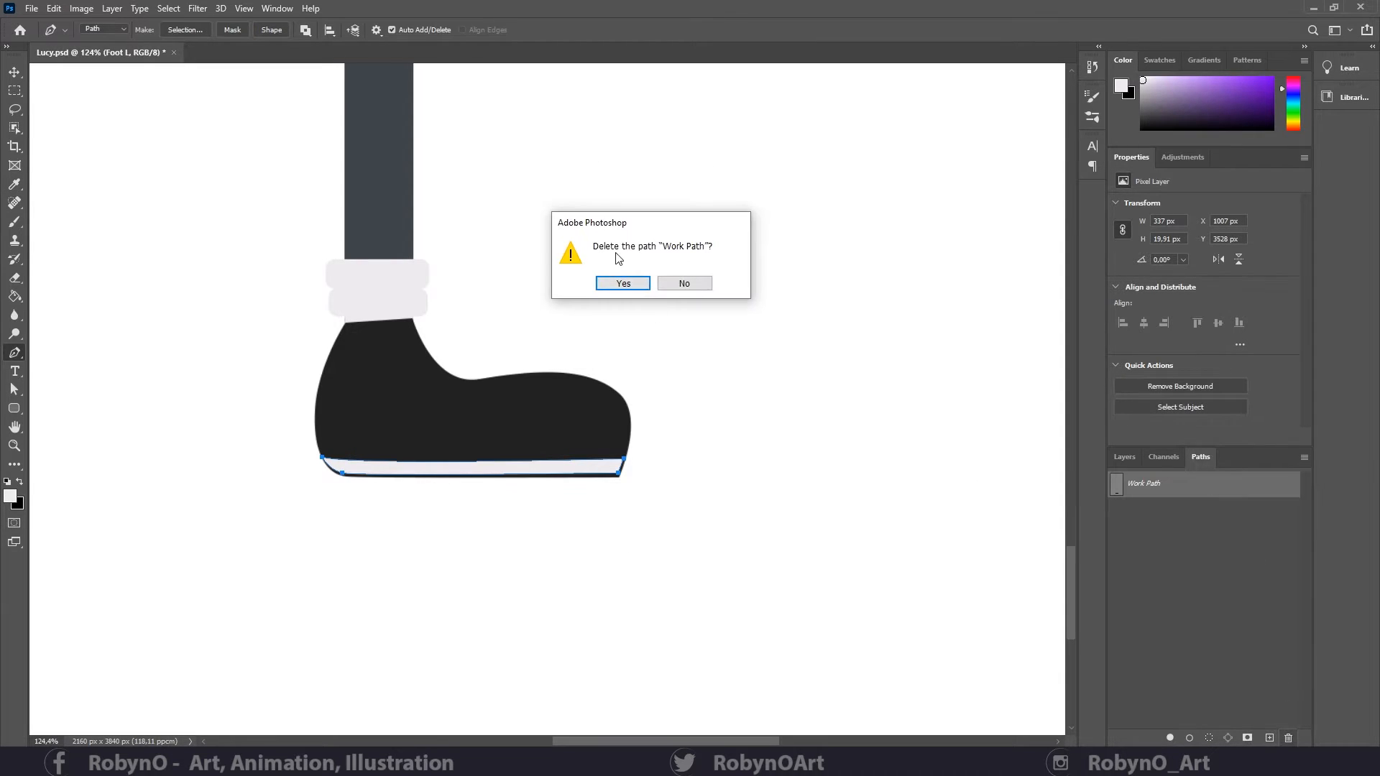
pyautogui.click(622, 284)
pyautogui.click(1125, 456)
# - Set the Brush to a small hard round tip and swap the foreground colour to black
pyautogui.press('b')
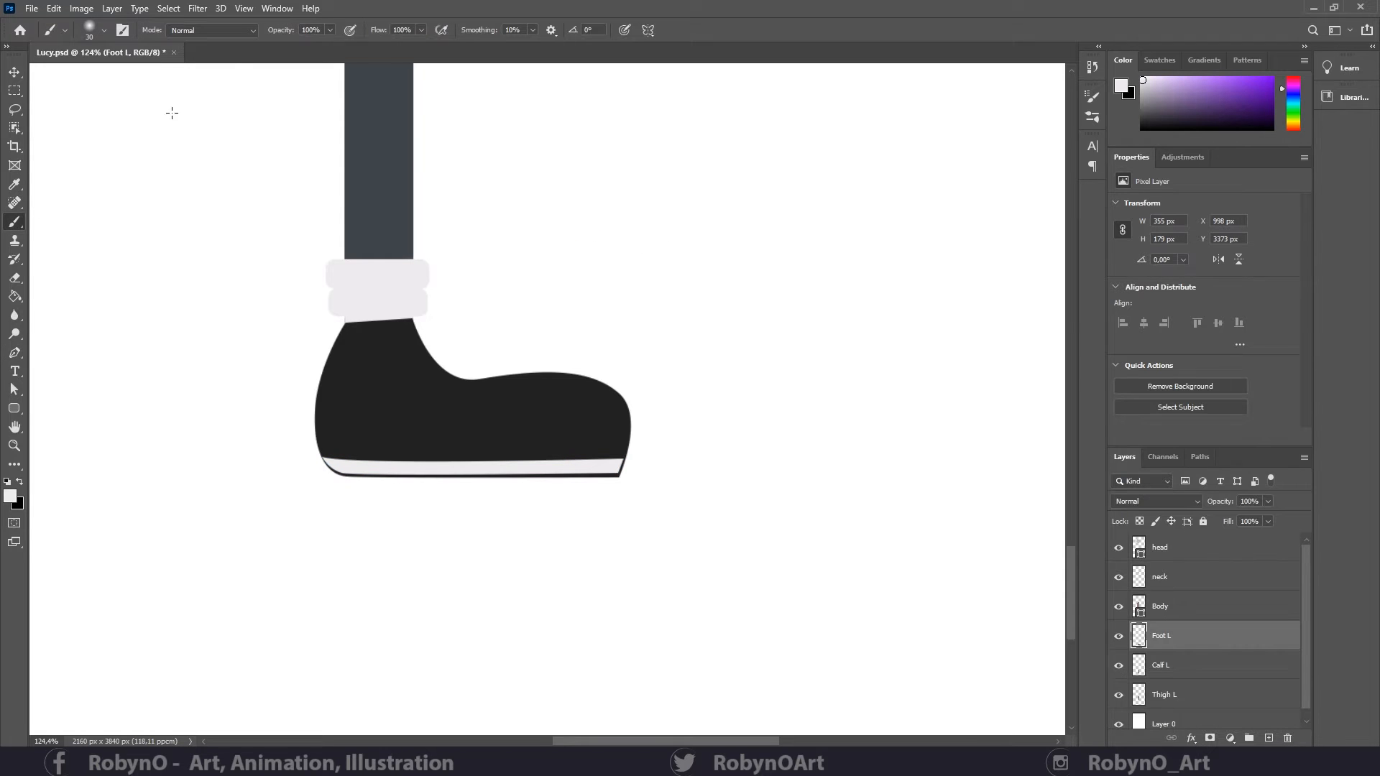
pyautogui.click(96, 29)
pyautogui.click(94, 224)
pyautogui.click(155, 377)
pyautogui.press('x')
# - Draw an open, nearly straight pen path about 186 px long inside the sole stripe, starting at the heel
pyautogui.press('p')
pyautogui.scroll(1, 299, 570)
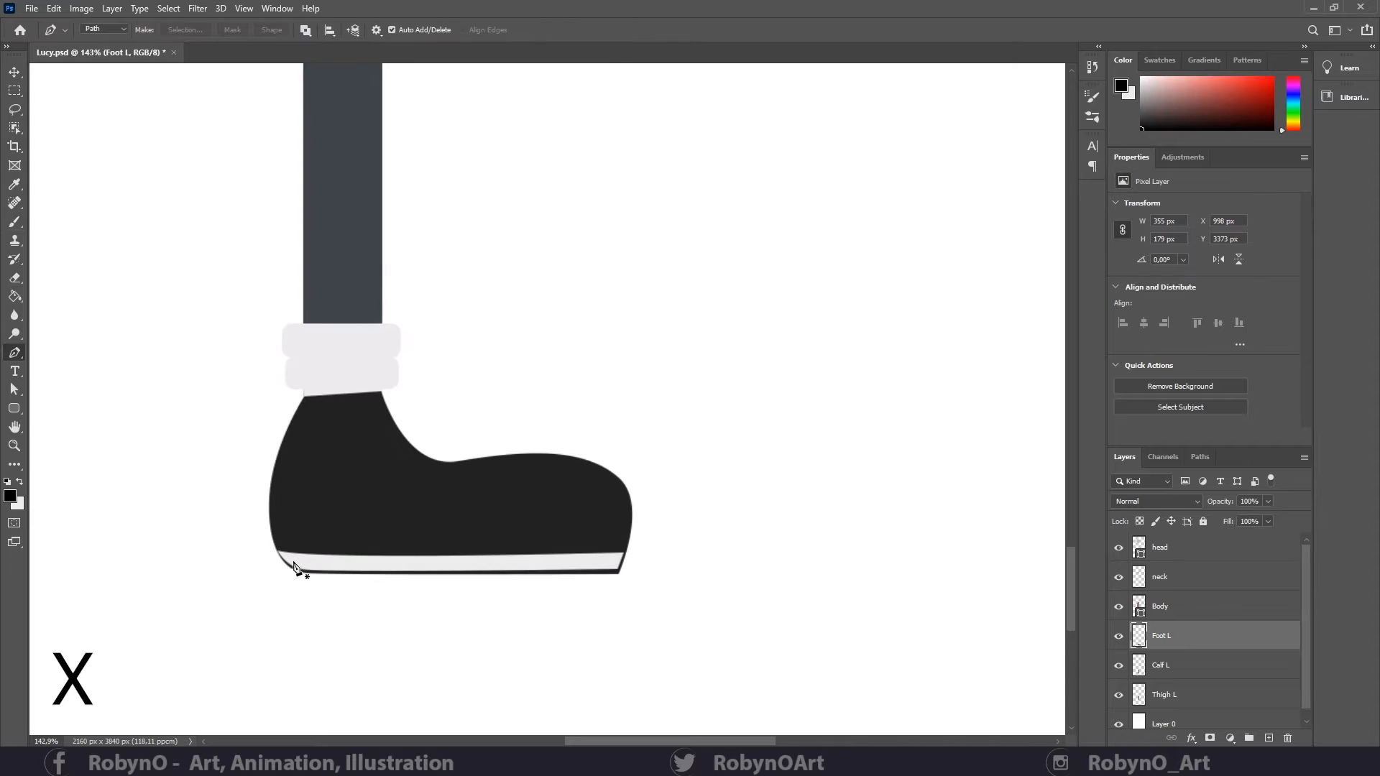
pyautogui.click(290, 561)
pyautogui.click(480, 563)
pyautogui.moveTo(482, 565); pyautogui.dragTo(513, 562)
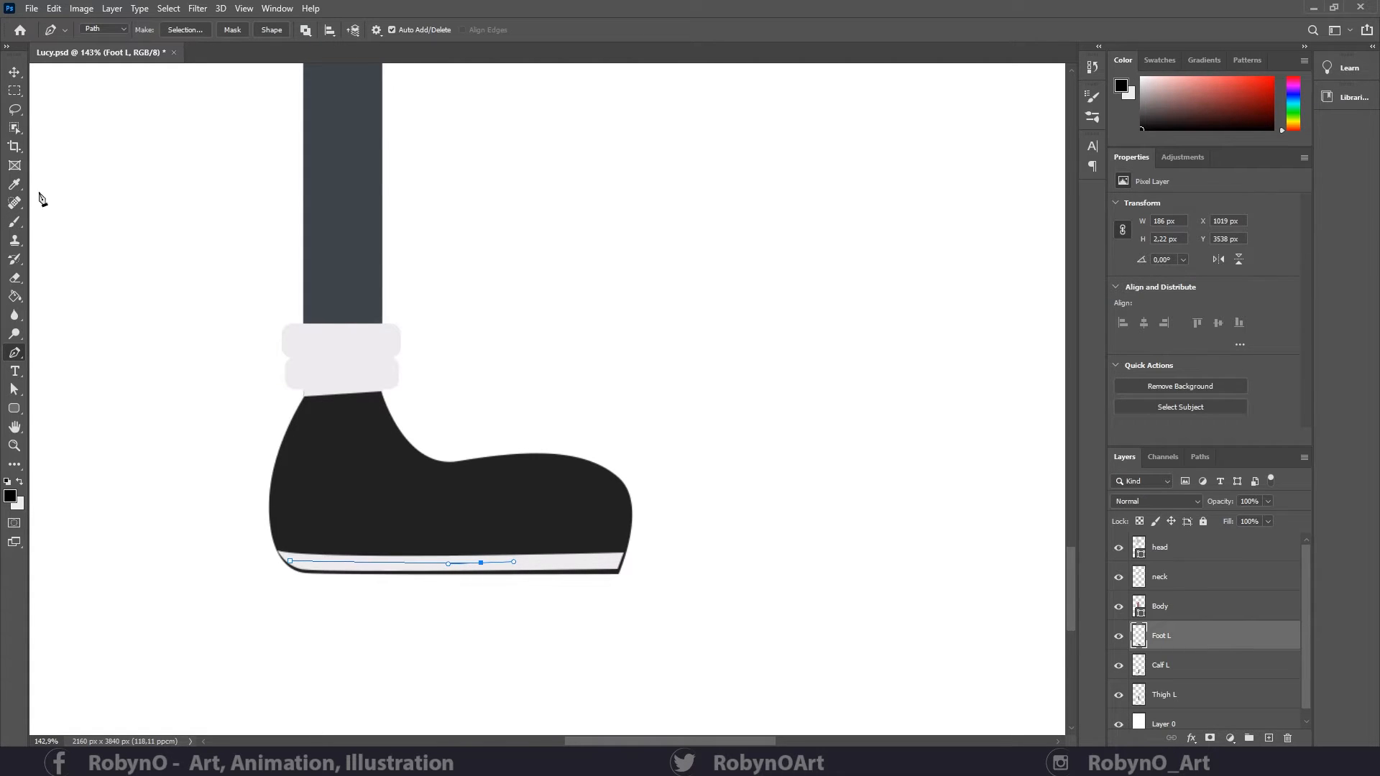
# - Stroke the sole path with the black Brush without simulated pressure, and delete the work path
pyautogui.press('b')
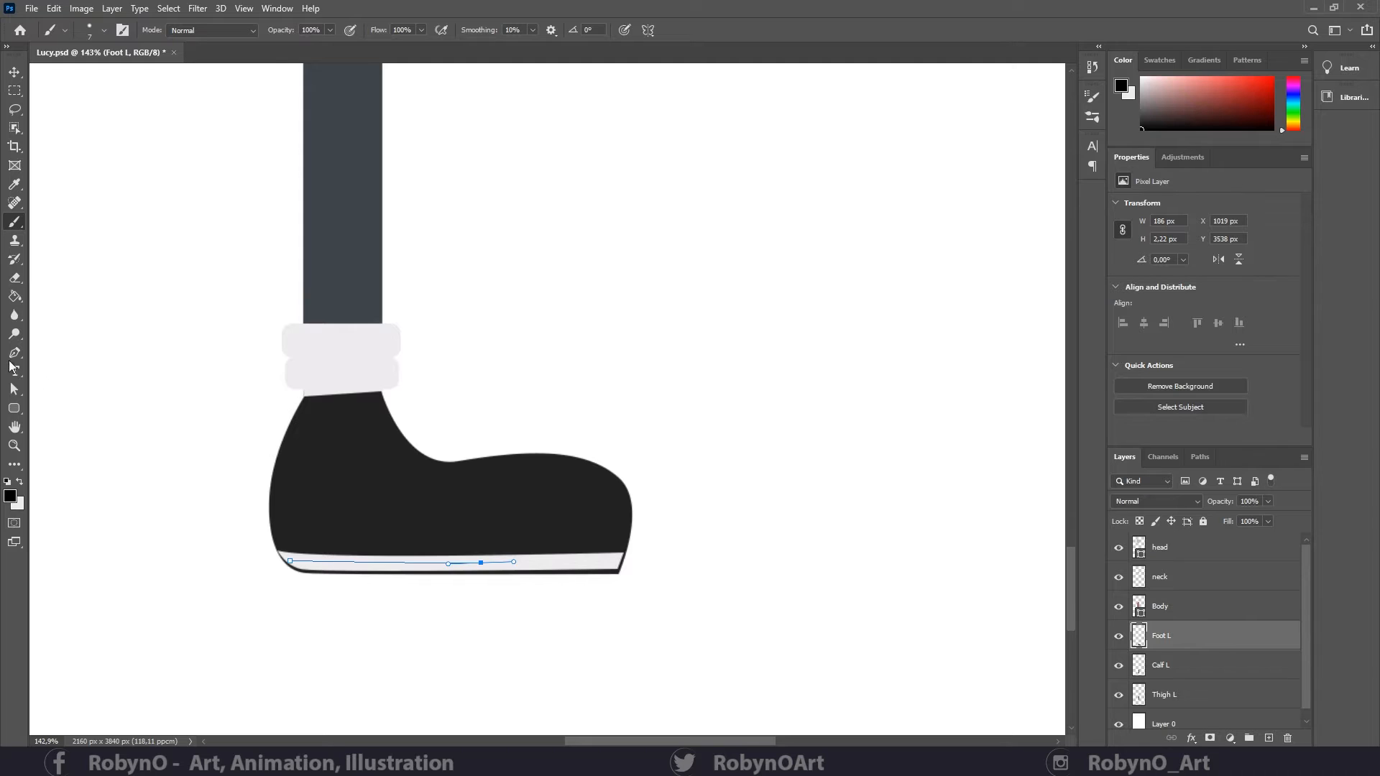
pyautogui.rightClick(368, 570)
pyautogui.click(431, 338)
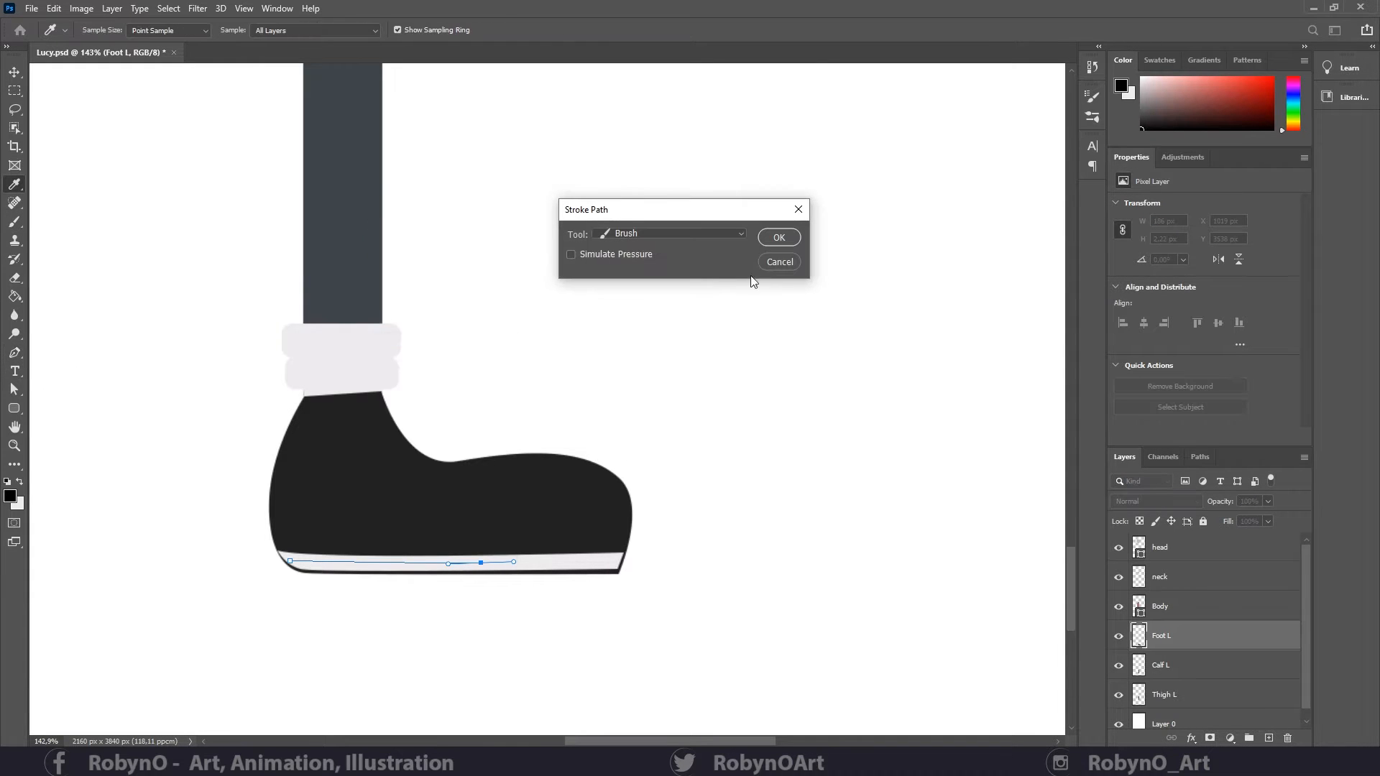
pyautogui.click(780, 238)
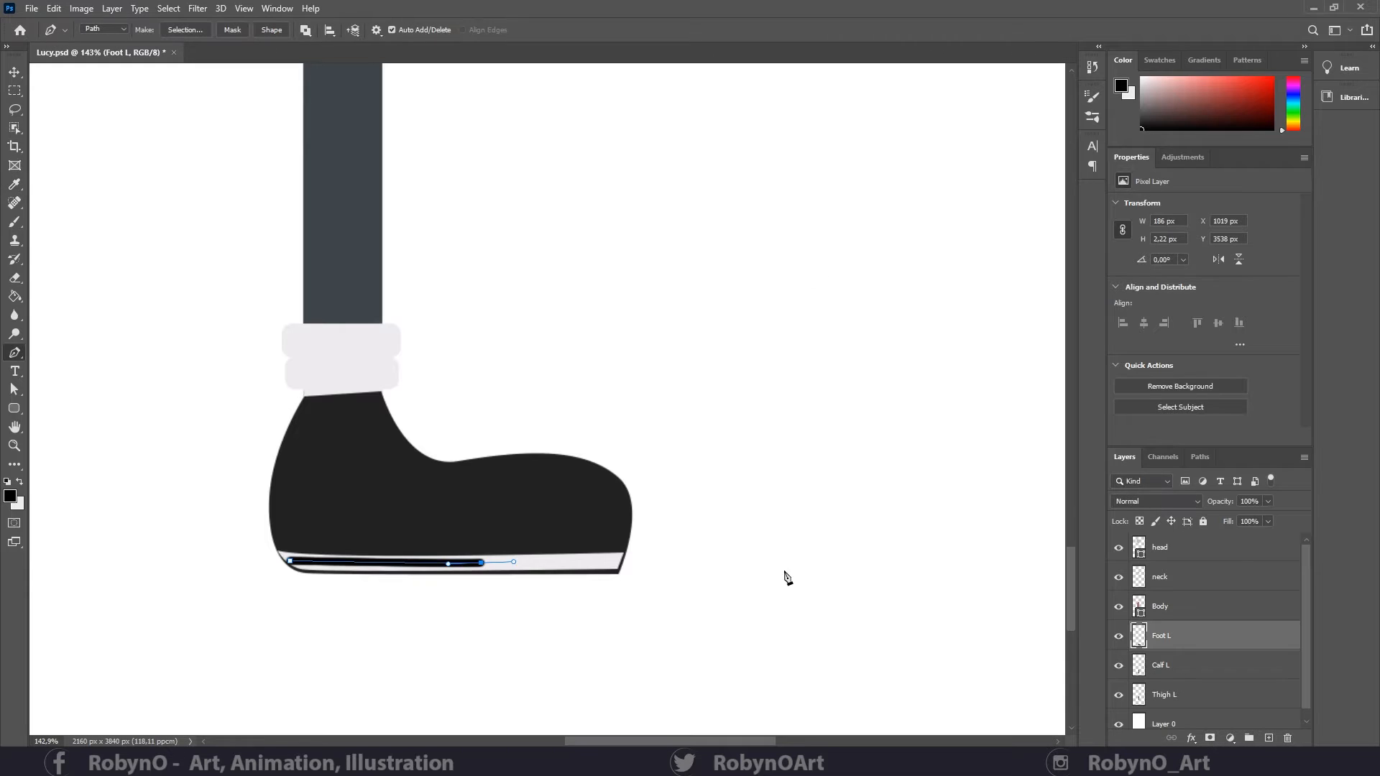
pyautogui.click(1200, 457)
pyautogui.click(1287, 739)
pyautogui.click(623, 284)
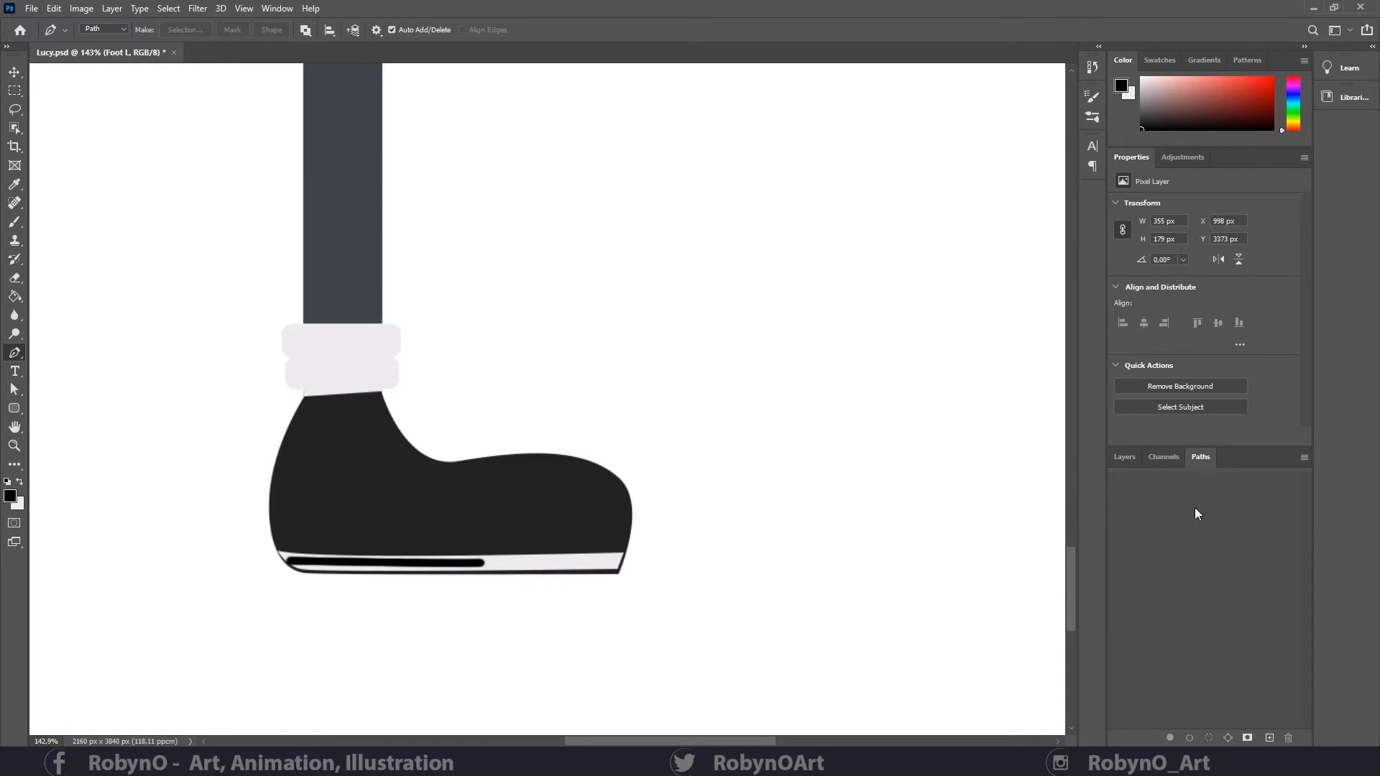
pyautogui.click(1124, 457)
# - Draw a closed pen path about 96 px wide and 92 px high around the shoe's toe, with a curved back edge
pyautogui.press('p')
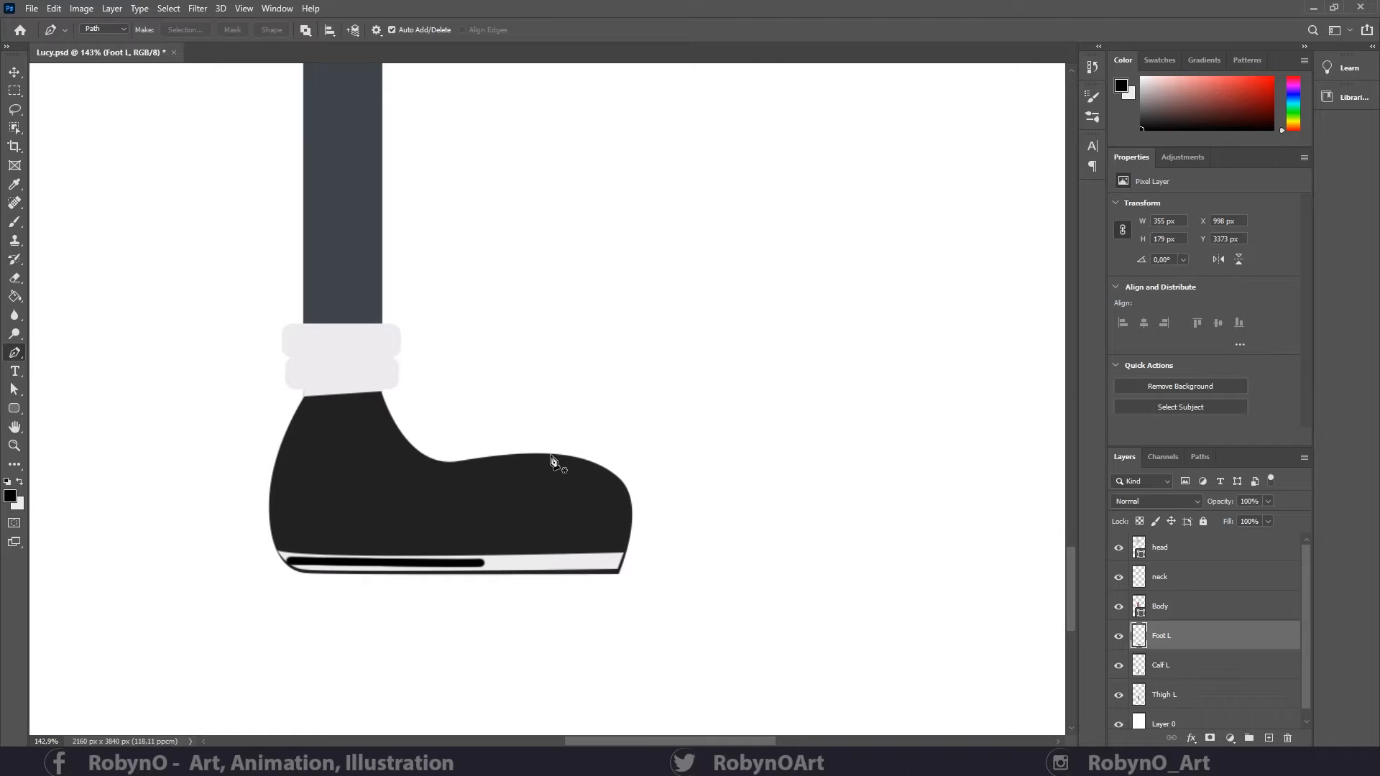
pyautogui.click(551, 455)
pyautogui.moveTo(538, 540); pyautogui.dragTo(551, 553)
pyautogui.click(540, 549)
pyautogui.hotkey('ctrl', 'z')
pyautogui.hotkey('ctrl', 'z')
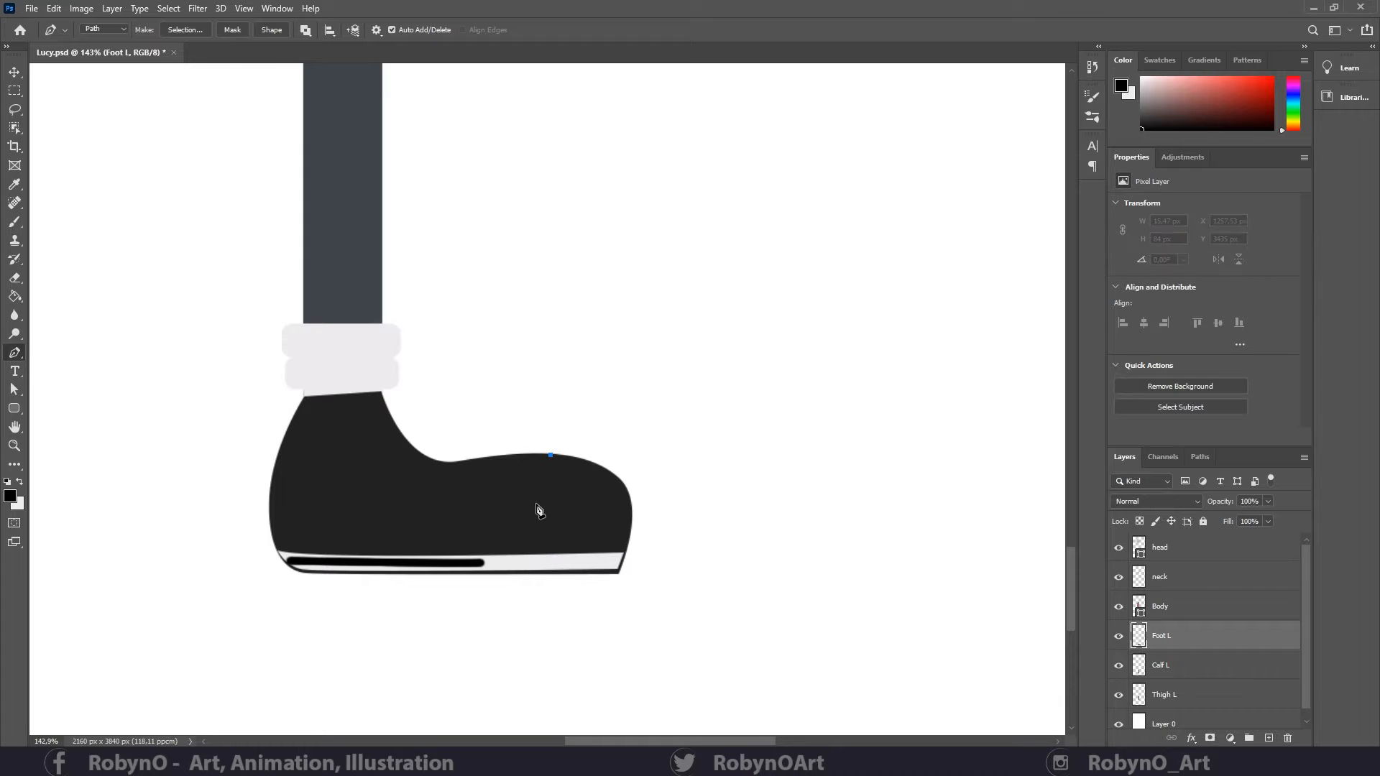
pyautogui.moveTo(537, 501); pyautogui.dragTo(536, 545)
pyautogui.click(537, 548)
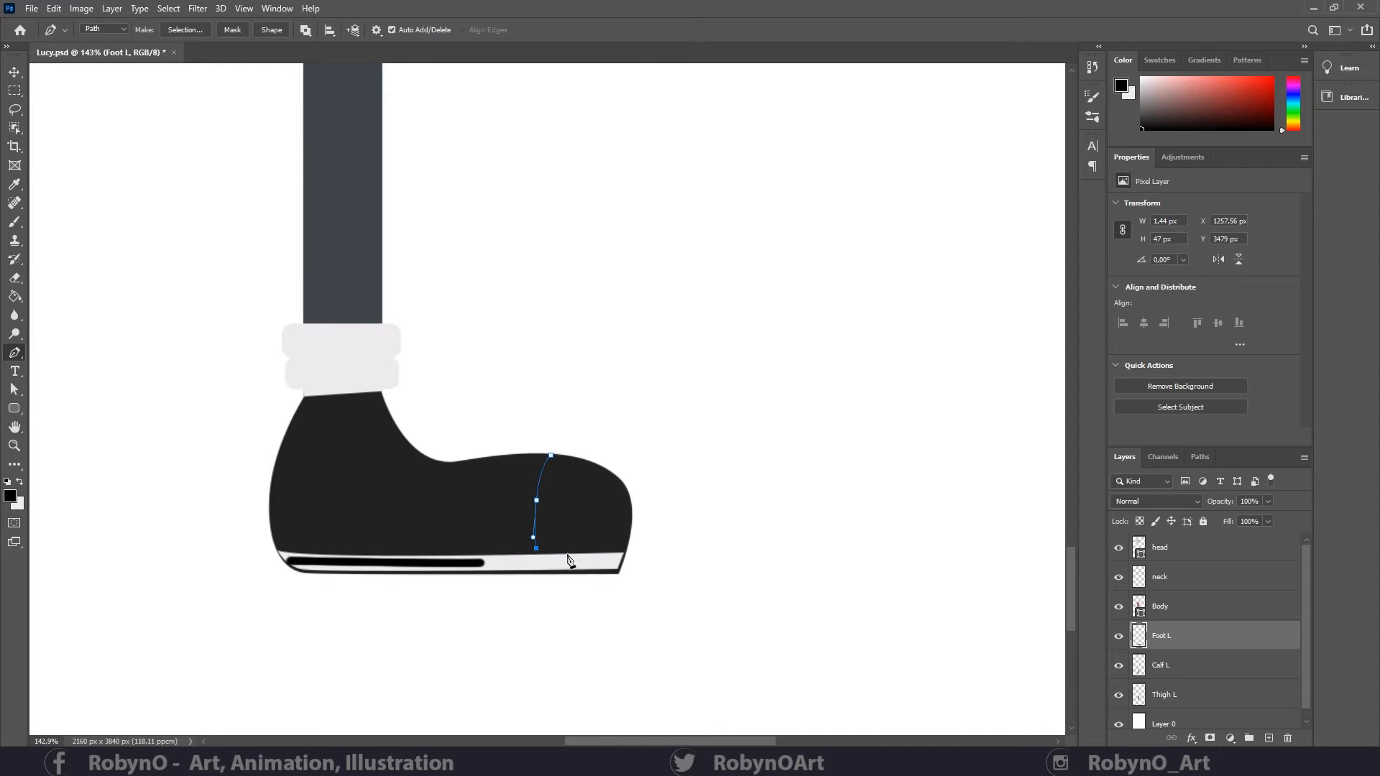
pyautogui.click(627, 551)
pyautogui.moveTo(627, 487); pyautogui.dragTo(611, 464)
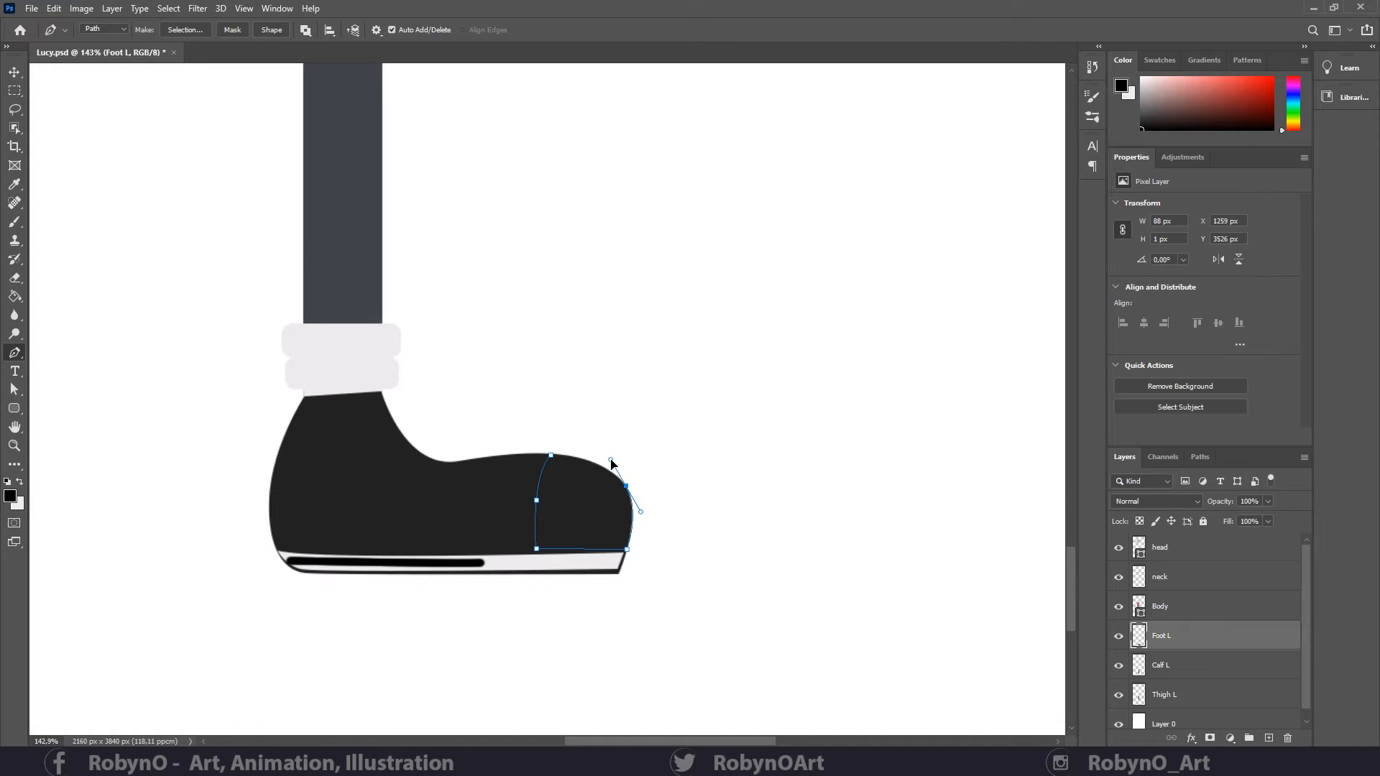
pyautogui.click(572, 452)
# - Fill the toe cap path with the light grey background colour at 100% opacity, and delete the work path
pyautogui.rightClick(578, 493)
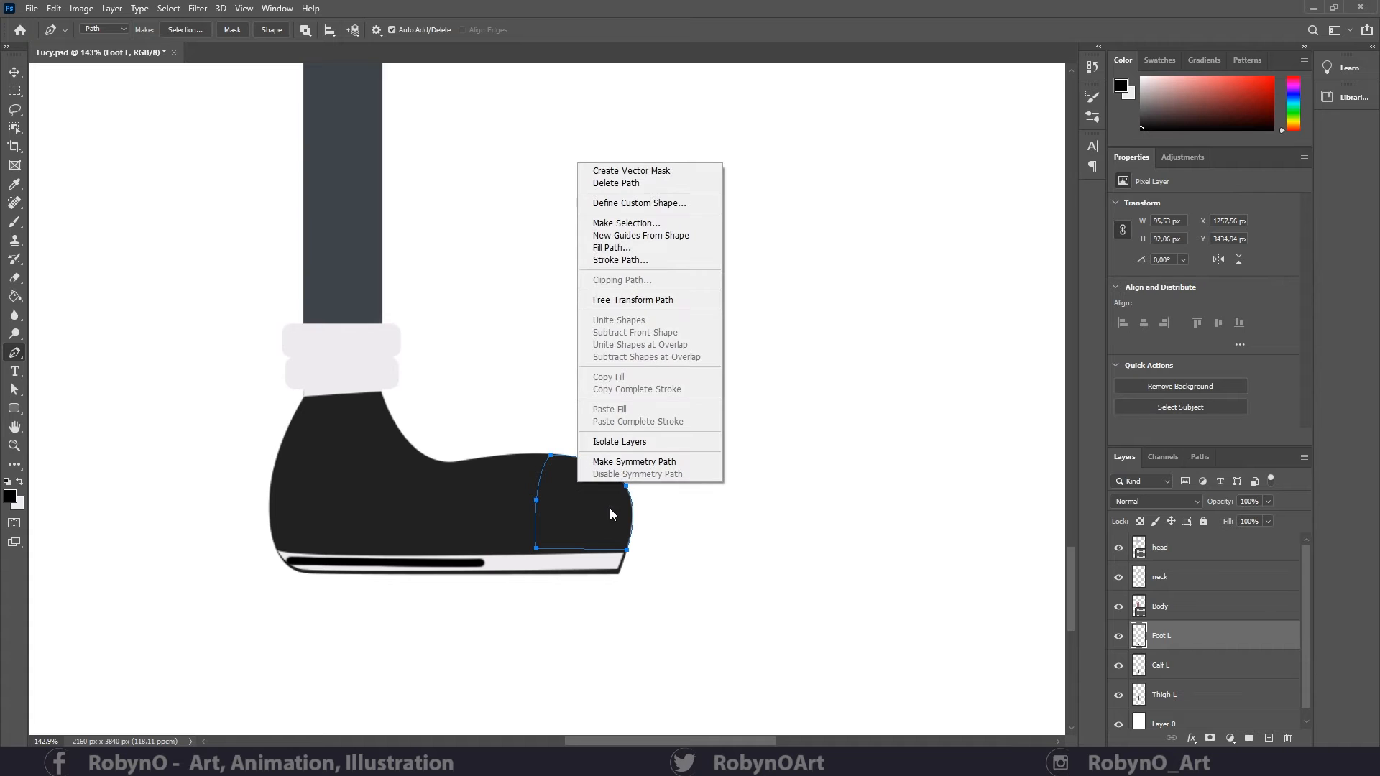
pyautogui.click(612, 248)
pyautogui.click(692, 199)
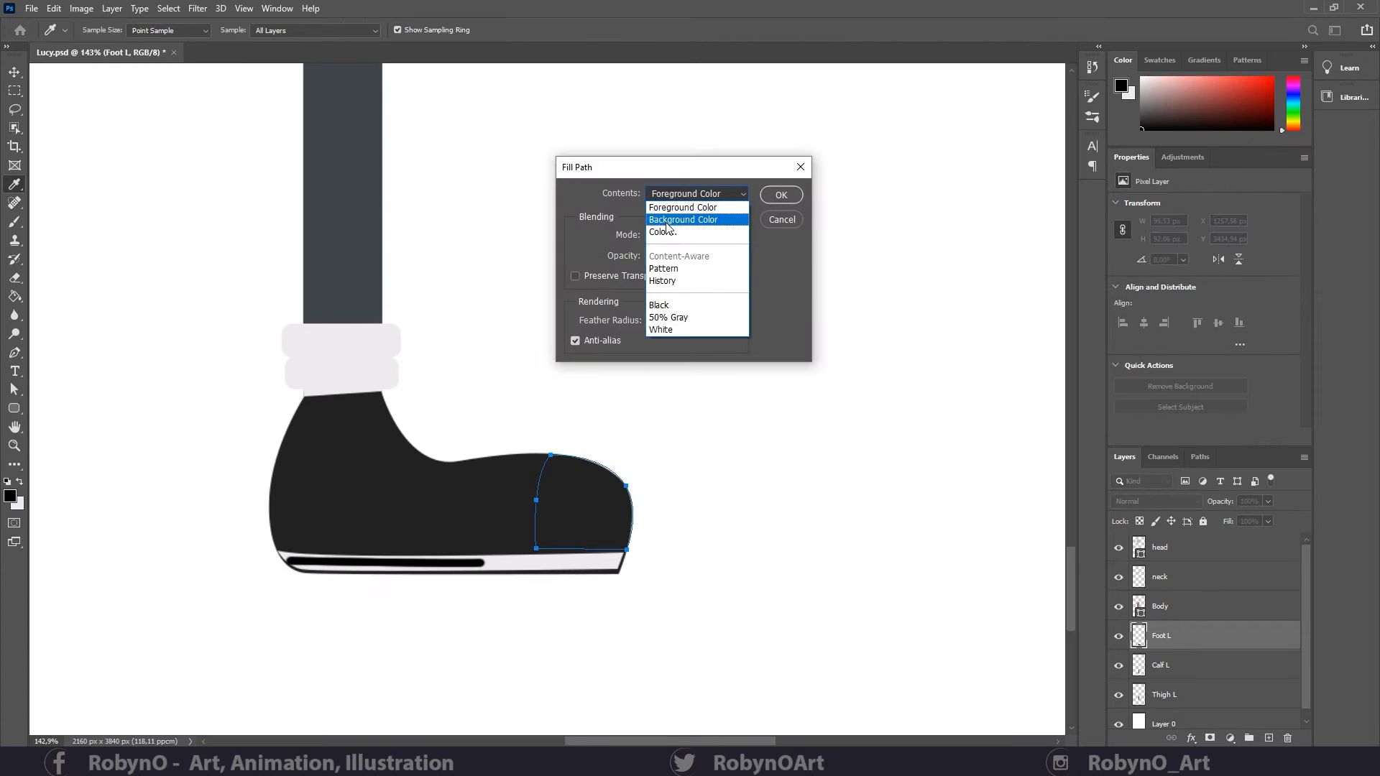
pyautogui.click(670, 217)
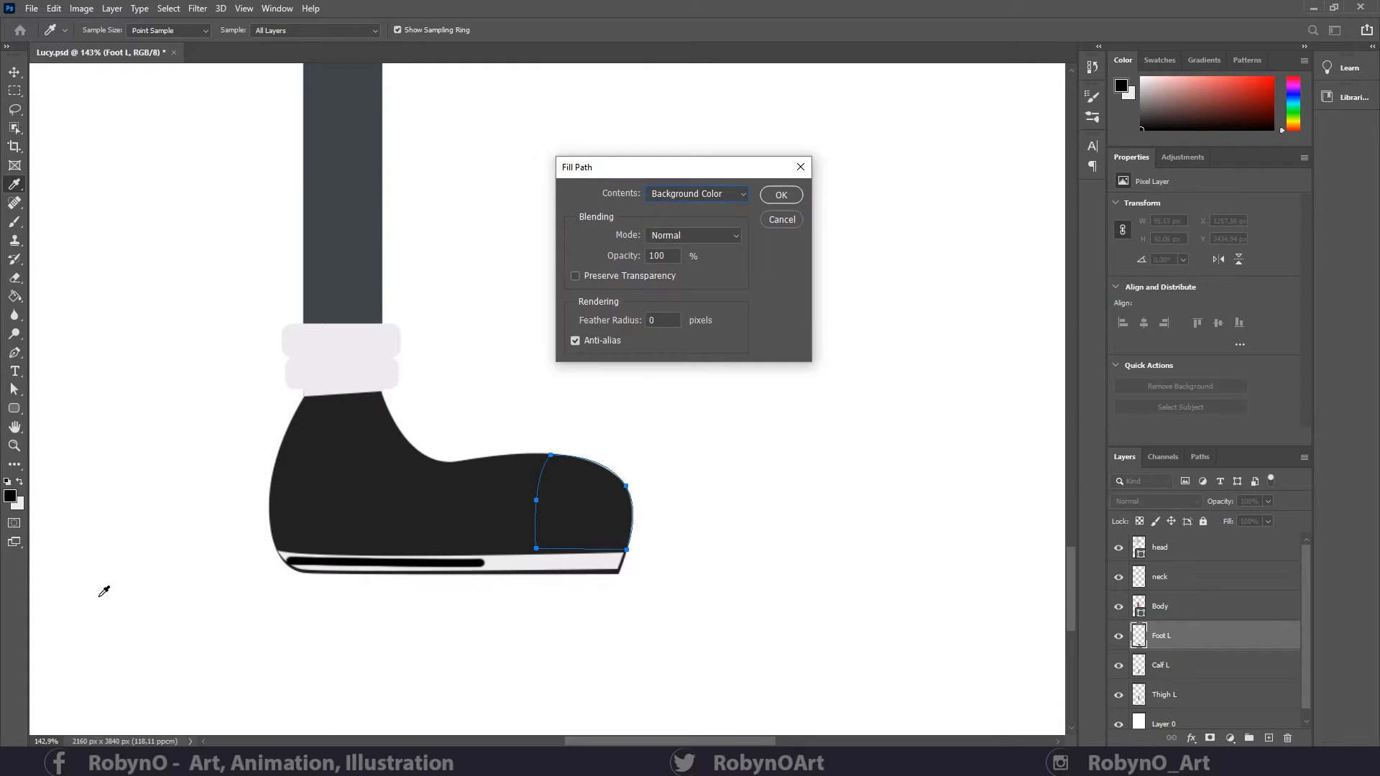
pyautogui.click(782, 194)
pyautogui.click(1200, 457)
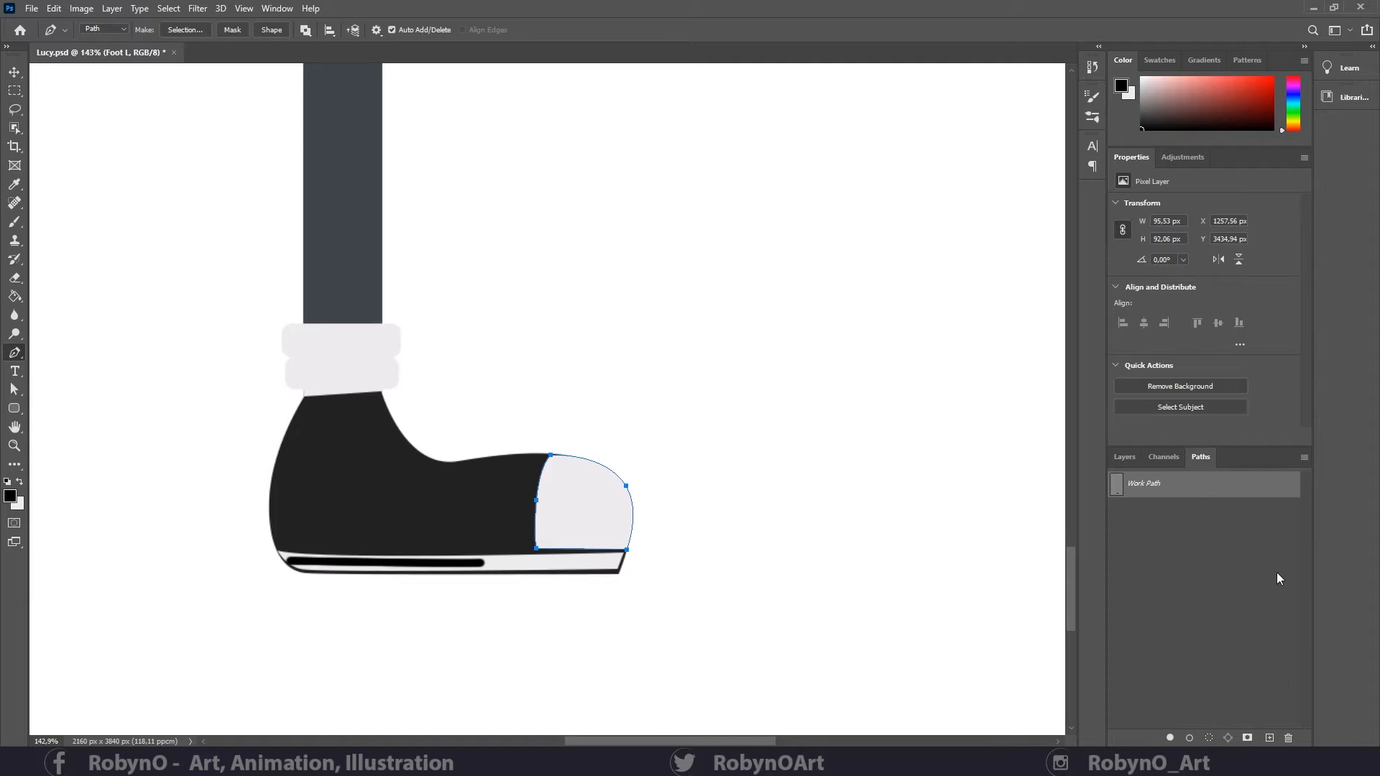
pyautogui.click(1288, 738)
pyautogui.click(623, 283)
pyautogui.click(1125, 457)
# - With light grey as foreground, brush-stroke a curved lace path about 14 by 28 px on the instep nearest the toe cap, and delete the path
pyautogui.press('m')
pyautogui.moveTo(640, 398); pyautogui.dragTo(530, 397)
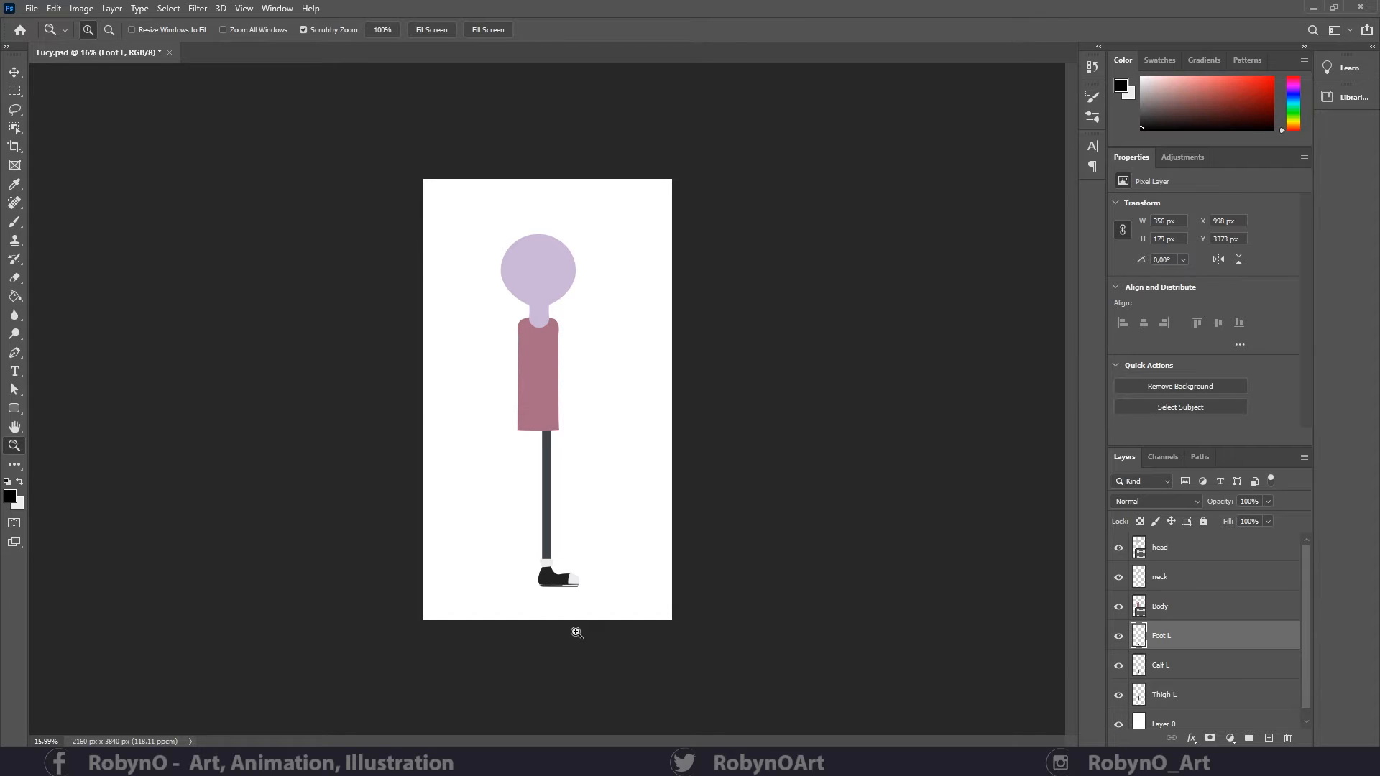
pyautogui.moveTo(566, 584); pyautogui.dragTo(683, 601)
pyautogui.press('p')
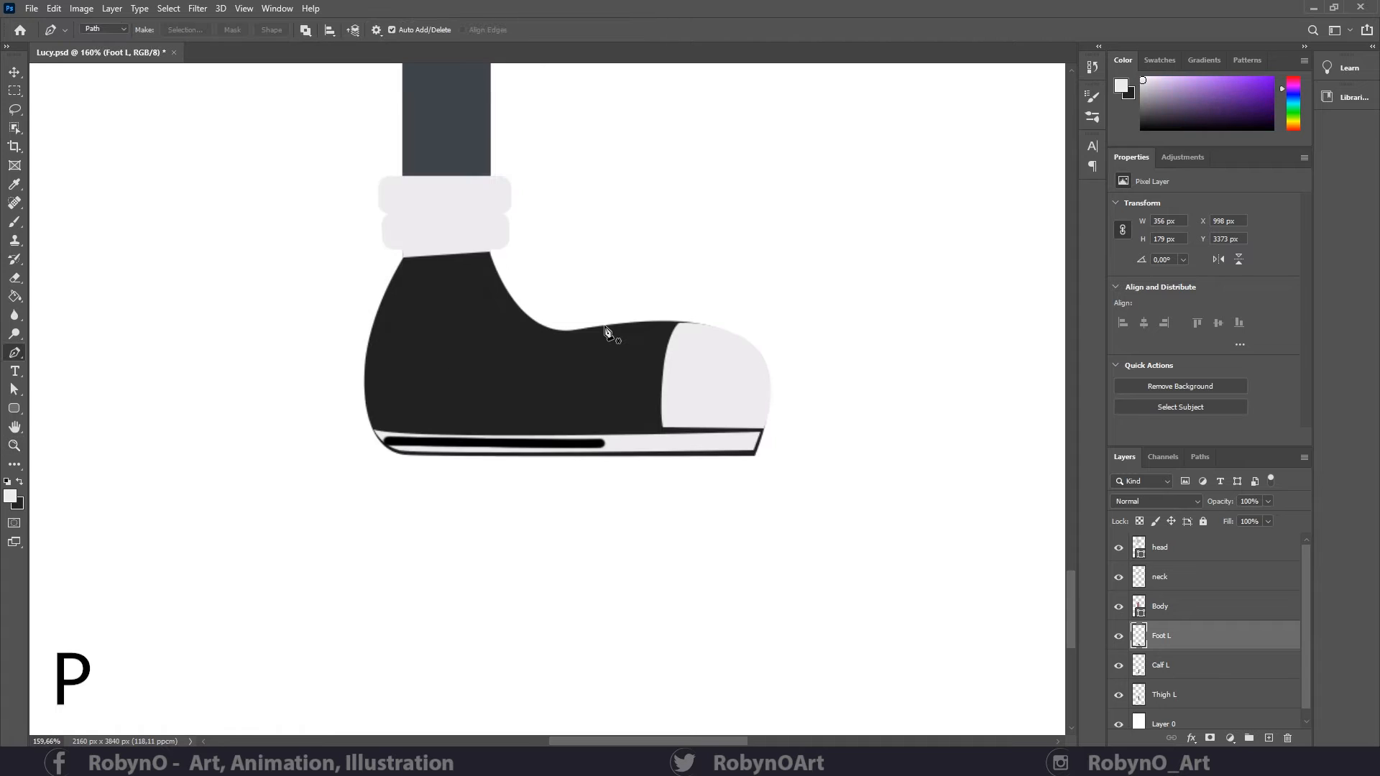
pyautogui.click(604, 325)
pyautogui.moveTo(589, 357); pyautogui.dragTo(591, 377)
pyautogui.rightClick(594, 349)
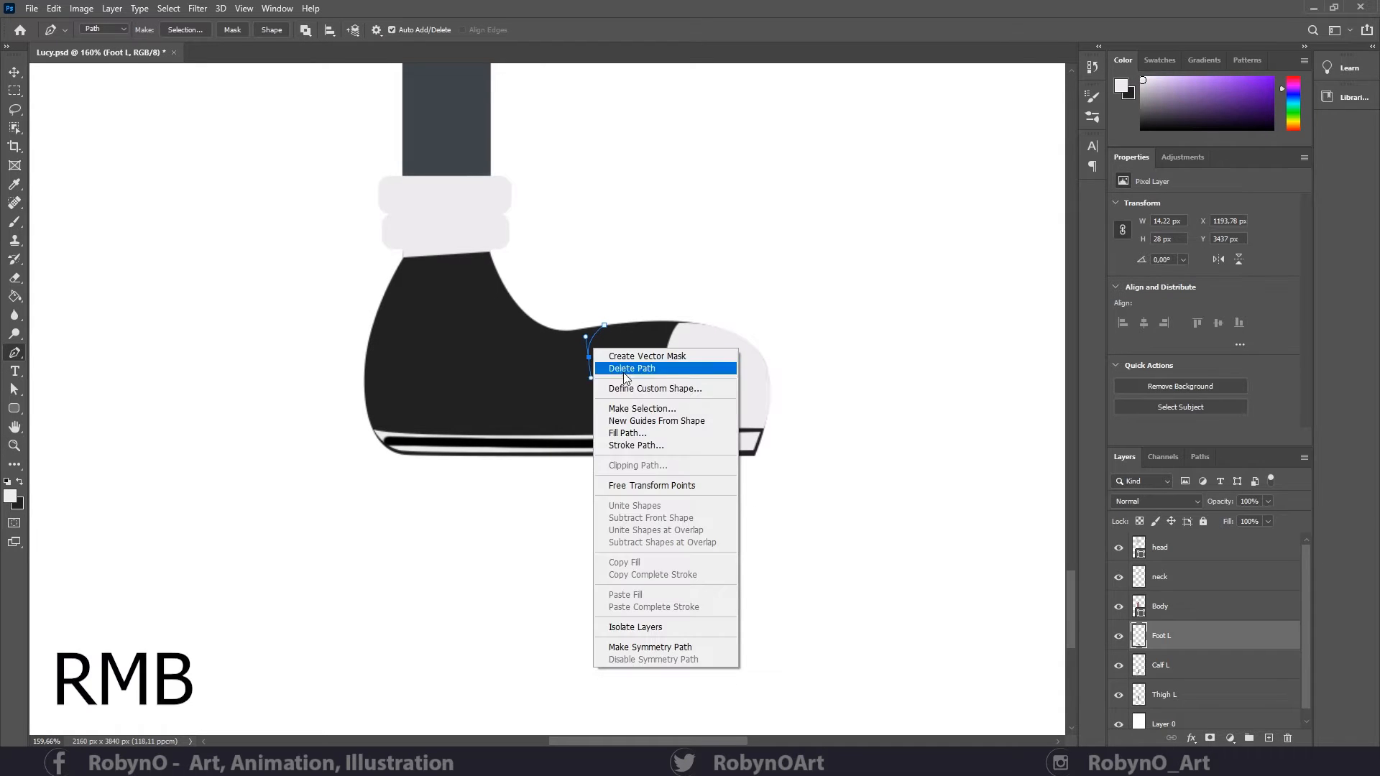
pyautogui.click(626, 444)
pyautogui.click(781, 240)
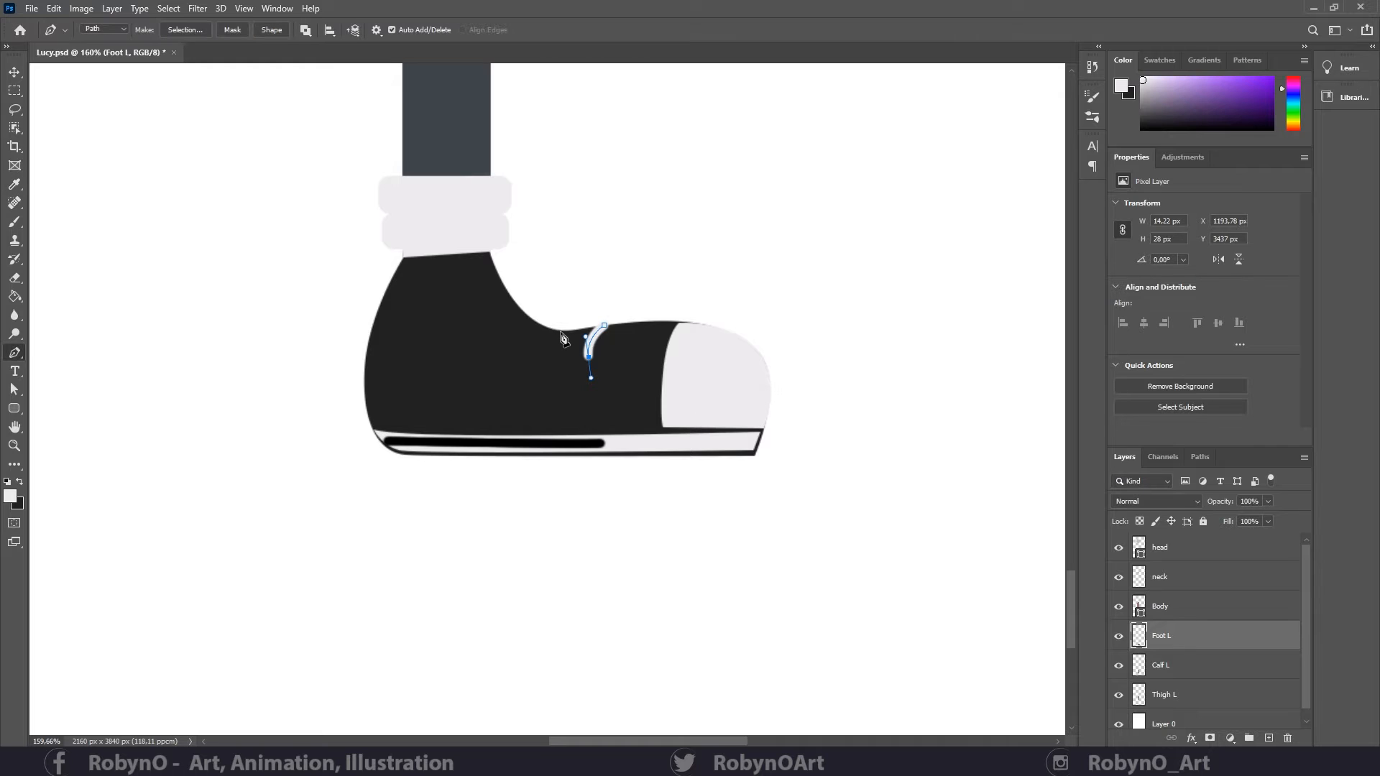
pyautogui.click(566, 332)
pyautogui.press('Delete')
pyautogui.press('Delete')
# - Draw a second short curved lace path just behind the first one and stroke it with the light grey Brush
pyautogui.click(571, 330)
pyautogui.moveTo(562, 357); pyautogui.dragTo(565, 371)
pyautogui.rightClick(571, 344)
pyautogui.click(613, 440)
pyautogui.click(782, 235)
# - Add a third curved lace about 12 by 23 px at the bend of the instep, stroking its path with the Brush
pyautogui.click(546, 328)
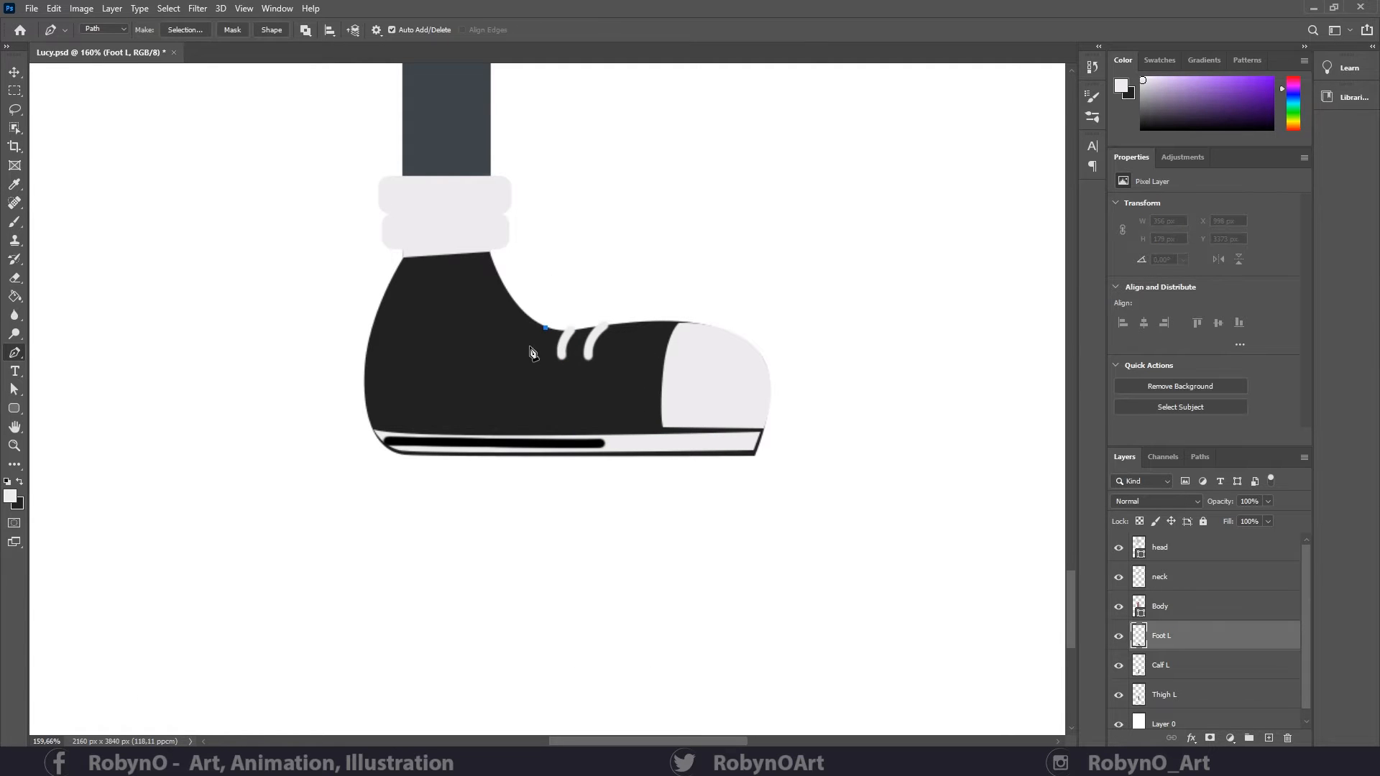
pyautogui.moveTo(532, 353); pyautogui.dragTo(535, 371)
pyautogui.rightClick(543, 351)
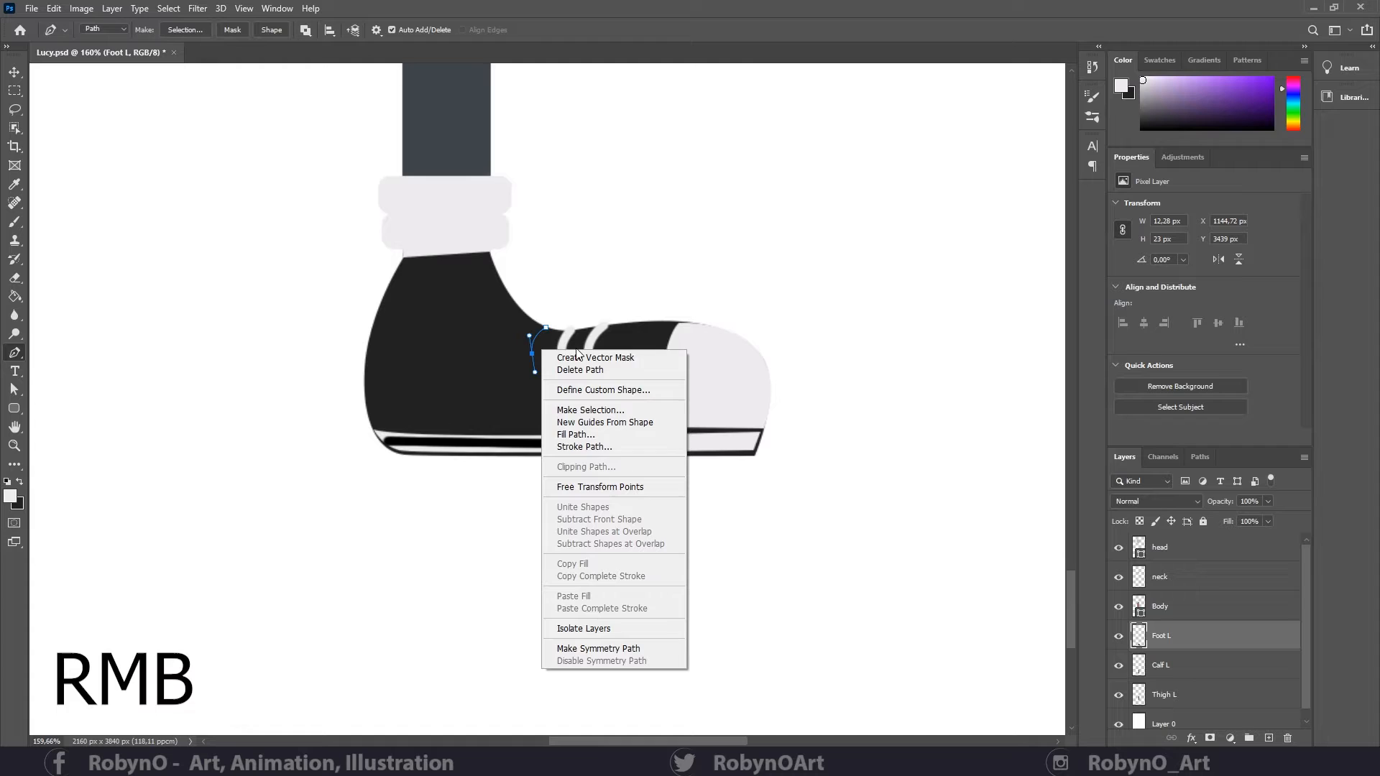
pyautogui.click(584, 446)
pyautogui.click(789, 235)
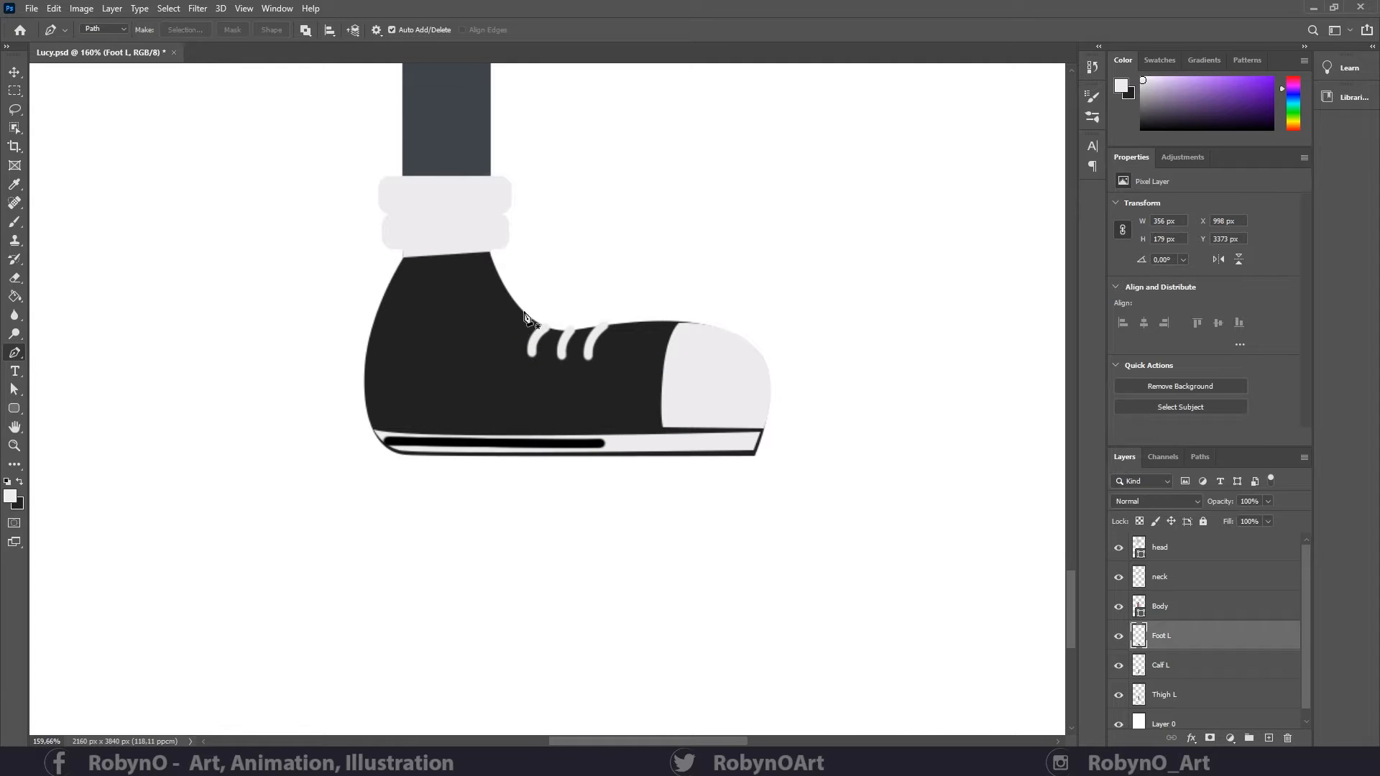
# - Add a fourth curved lace about 18 by 16 px just above the instep bend, stroking its path with the Brush
pyautogui.click(523, 311)
pyautogui.moveTo(501, 329); pyautogui.dragTo(500, 348)
pyautogui.rightClick(512, 346)
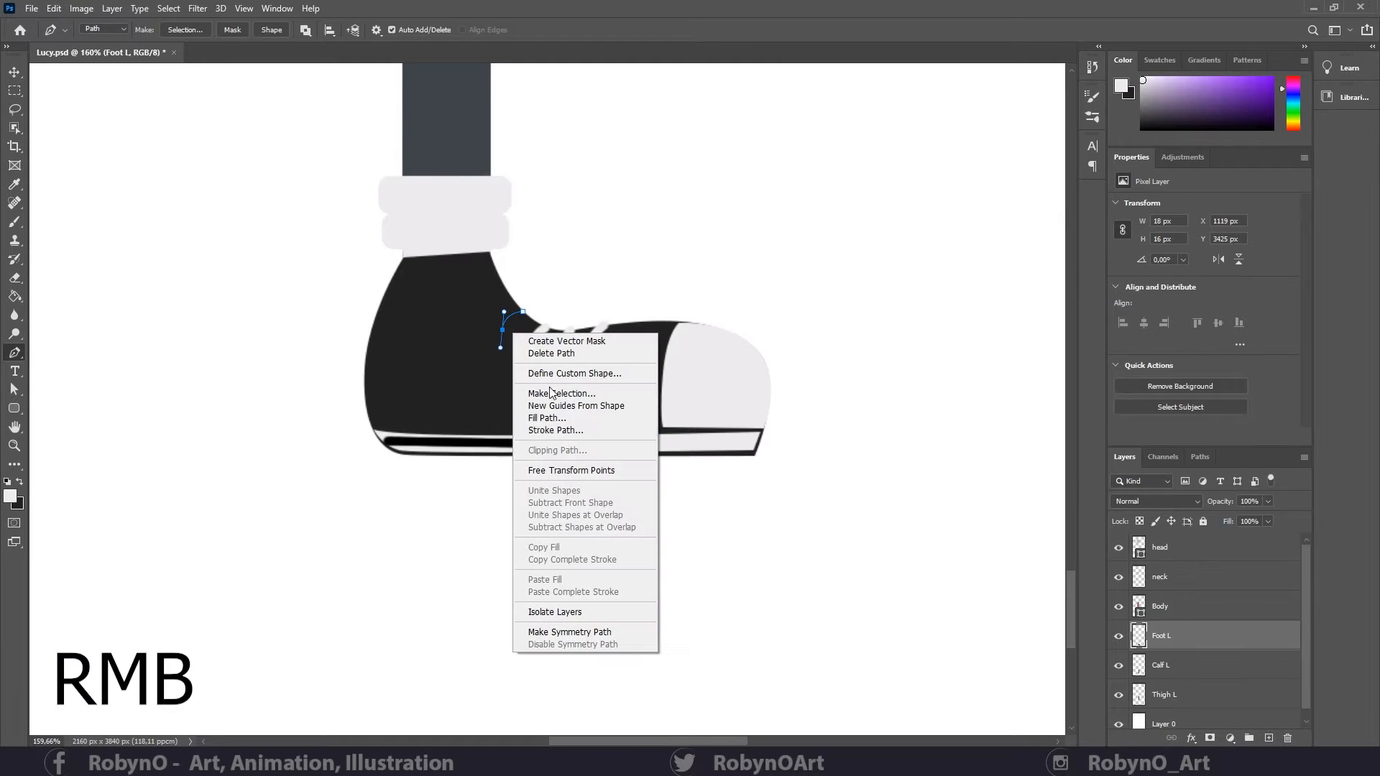
pyautogui.click(553, 431)
pyautogui.click(778, 234)
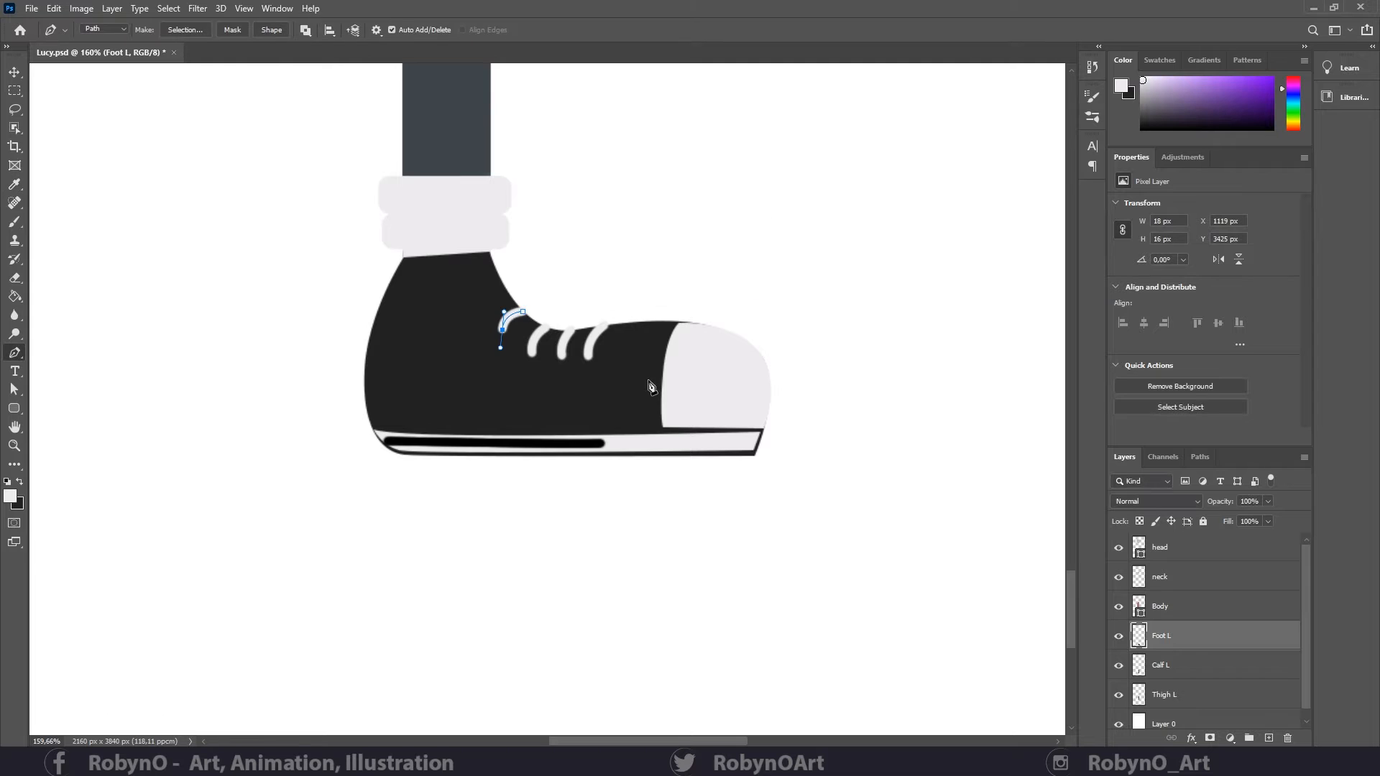
# - Draw a fifth curved lace path further up the shoe's front edge and stroke it with the light grey Brush
pyautogui.click(505, 287)
pyautogui.moveTo(480, 305); pyautogui.dragTo(478, 322)
pyautogui.rightClick(492, 295)
pyautogui.click(554, 389)
pyautogui.click(778, 237)
# - Draw a sixth curved lace path about 23 by 9 px just below the shoe's opening and stroke it with the Brush
pyautogui.press('p')
pyautogui.click(494, 263)
pyautogui.moveTo(468, 274); pyautogui.dragTo(458, 287)
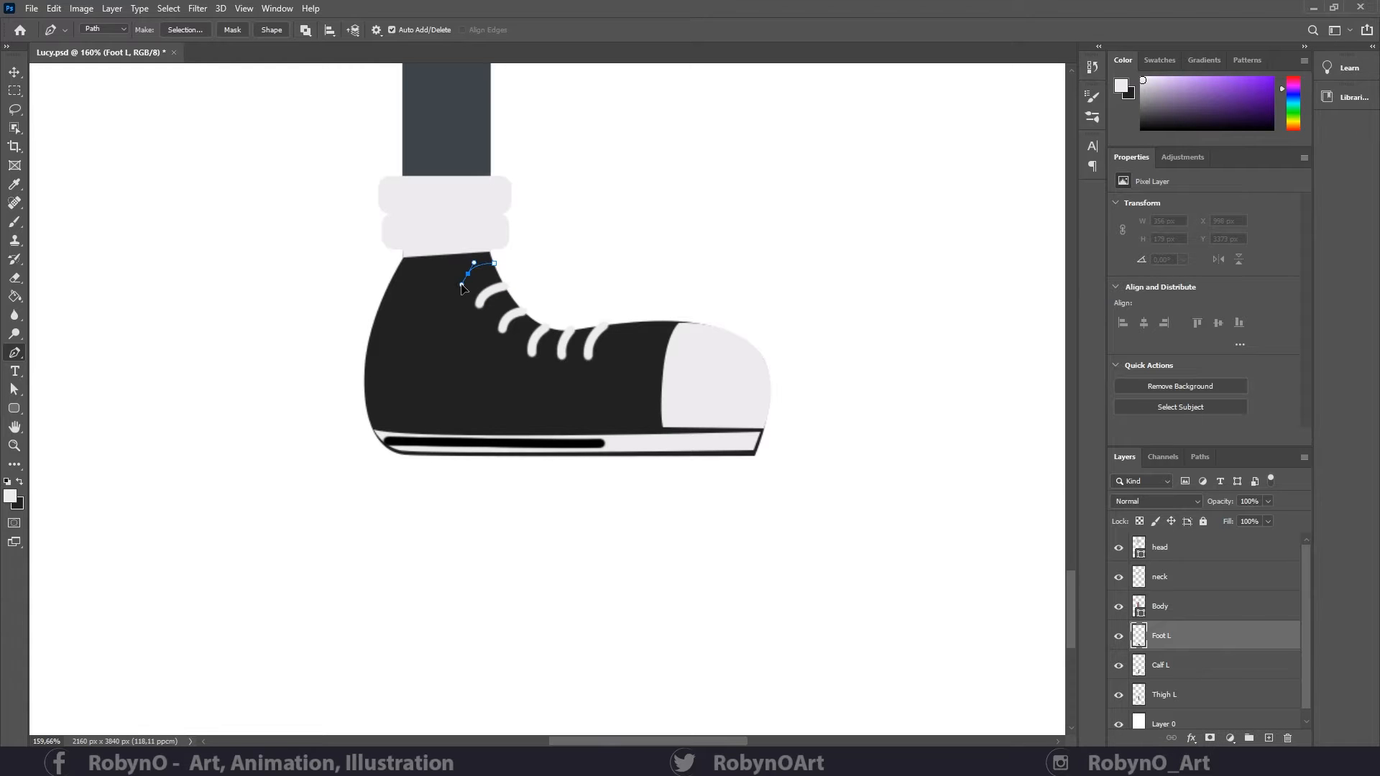
pyautogui.rightClick(476, 270)
pyautogui.click(581, 368)
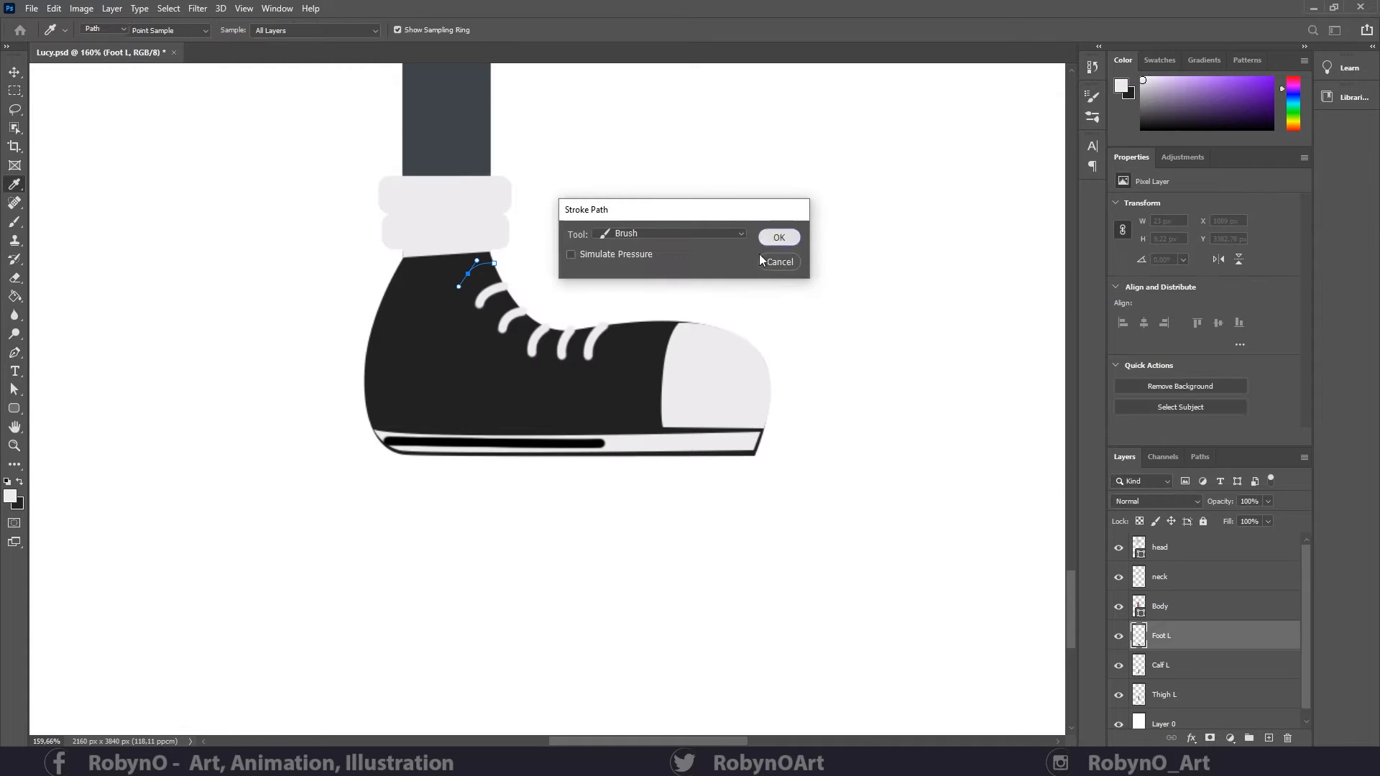
pyautogui.press('Return')
# - Examine the finished shoe on the whole figure and up close, toggling the Foot L layer's visibility off and on
pyautogui.press('z')
pyautogui.hotkey('ctrl', '0')
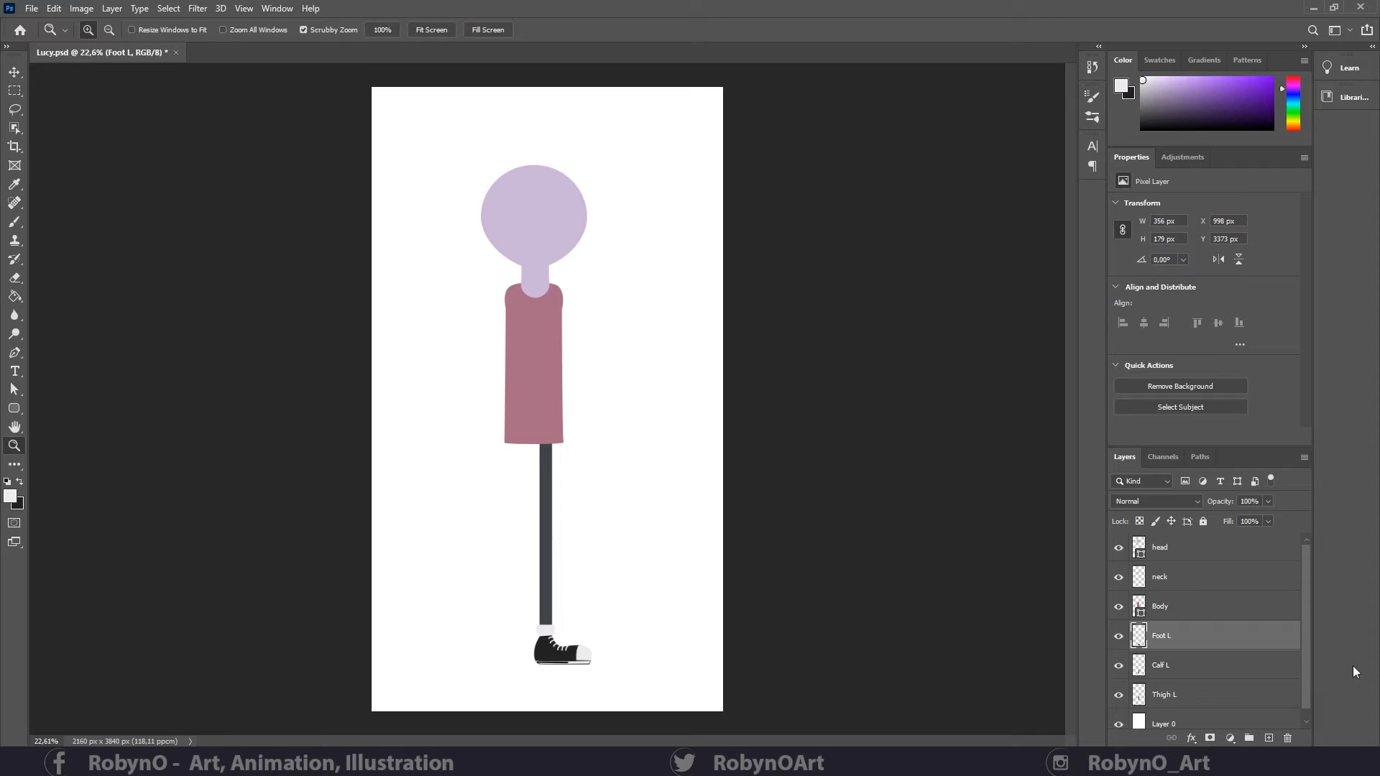
pyautogui.scroll(-1, 1220, 660)
pyautogui.click(1214, 666)
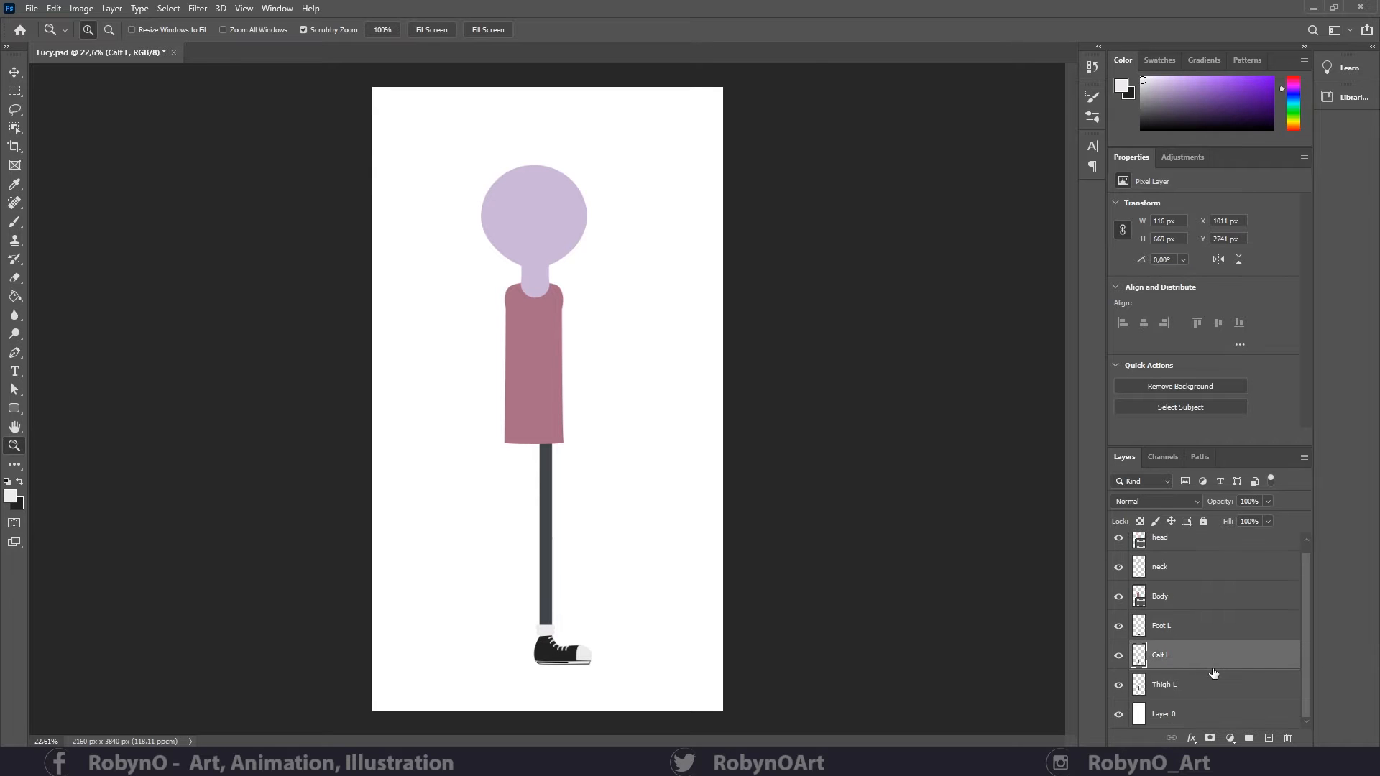
pyautogui.moveTo(552, 665); pyautogui.dragTo(823, 710)
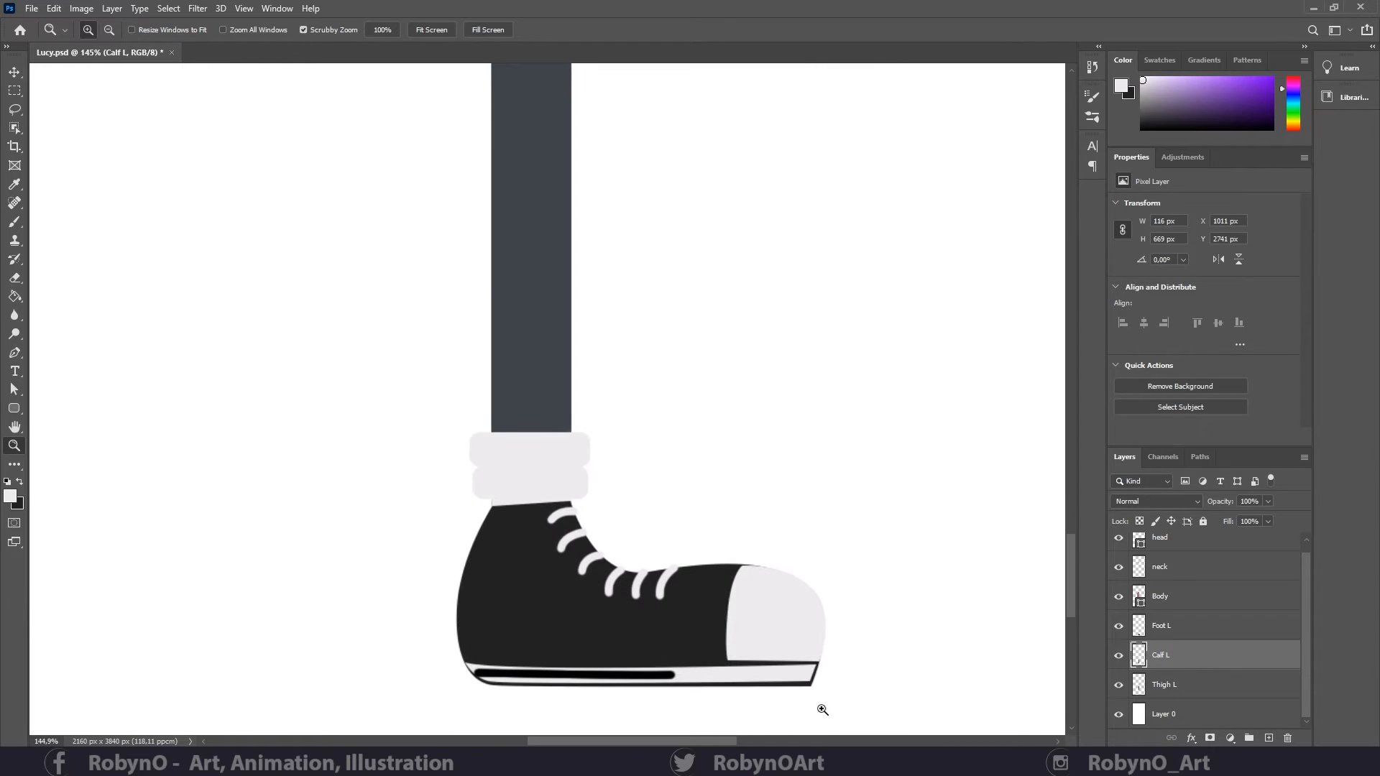
pyautogui.click(1201, 629)
pyautogui.click(1119, 627)
pyautogui.click(1119, 626)
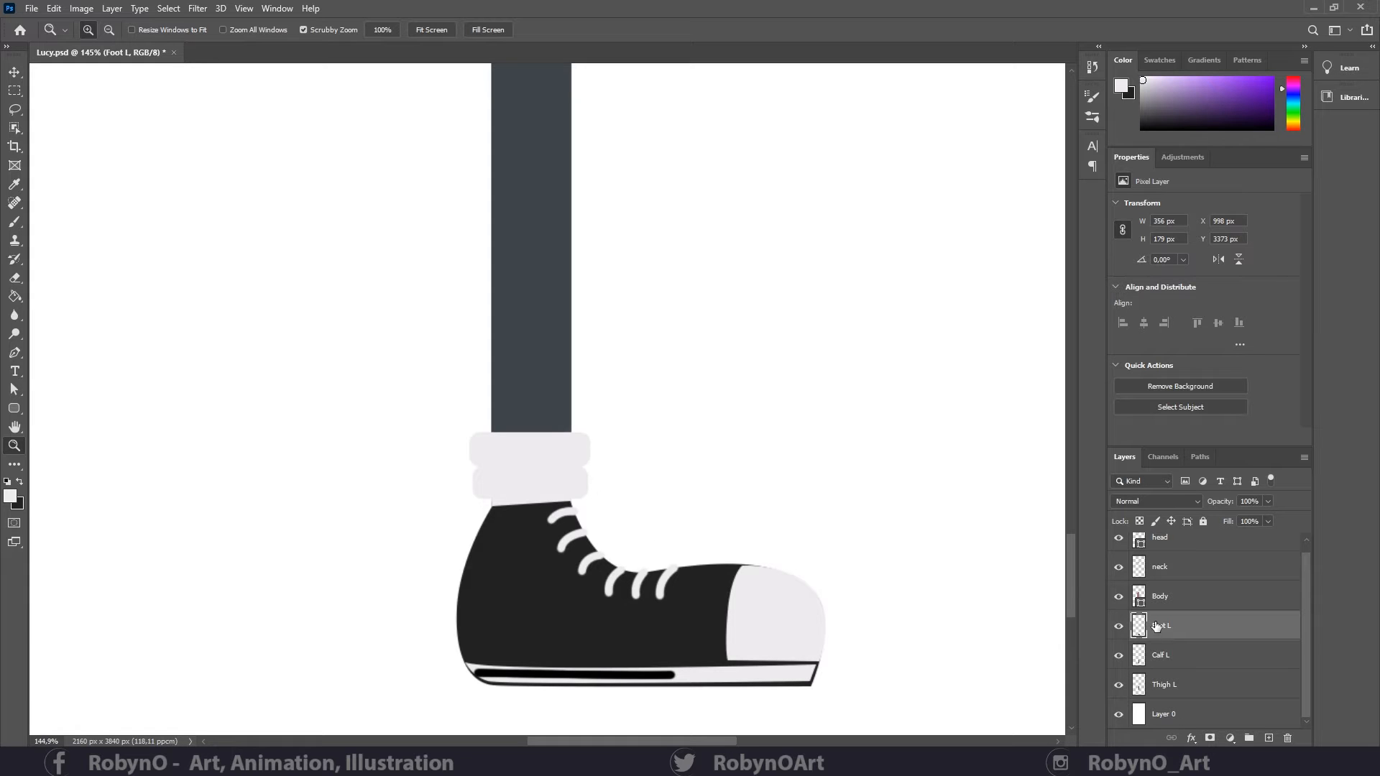
# - Try rotating the Foot L layer about a pivot at the ankle, to about 22.7° and -12.8°, and cancel the transform
pyautogui.hotkey('ctrl', 't')
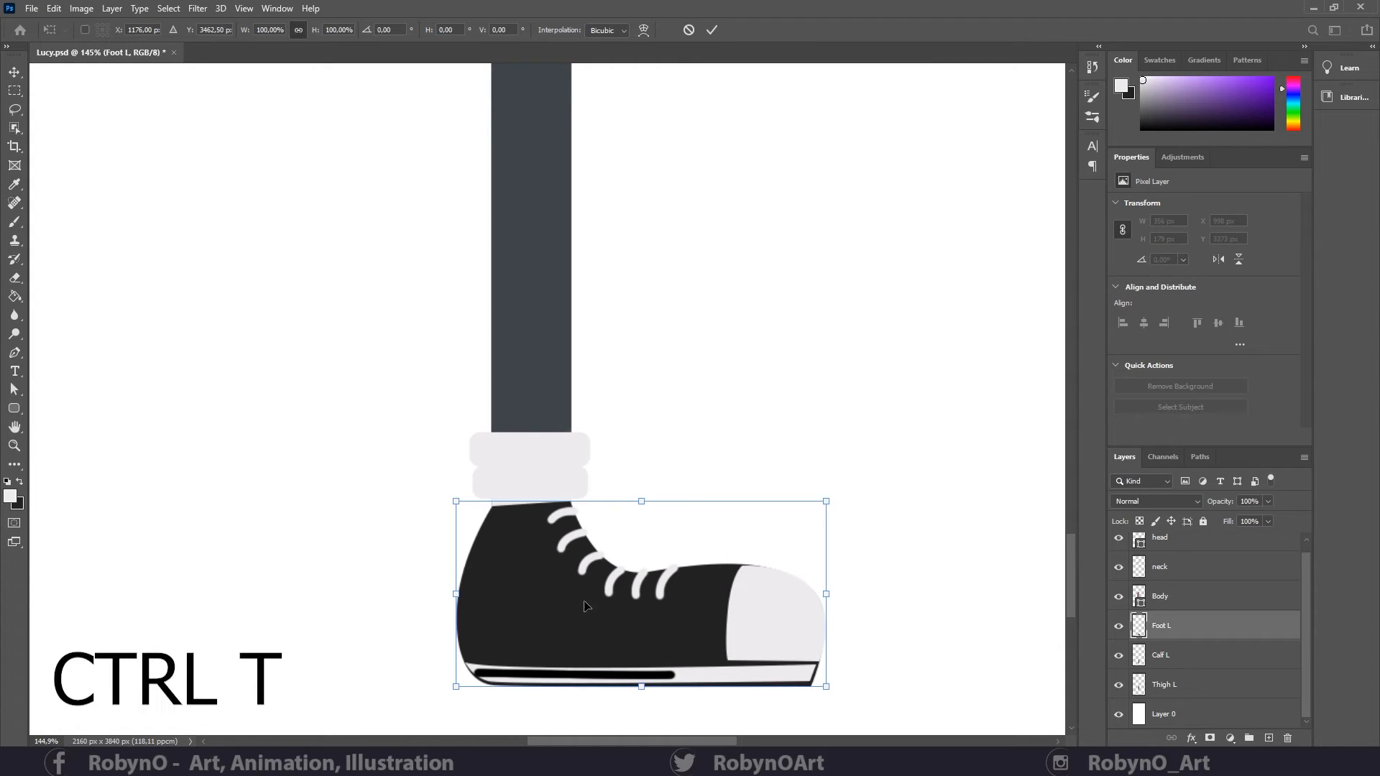
pyautogui.keyDown('alt'); pyautogui.click(524, 523); pyautogui.keyUp('alt')
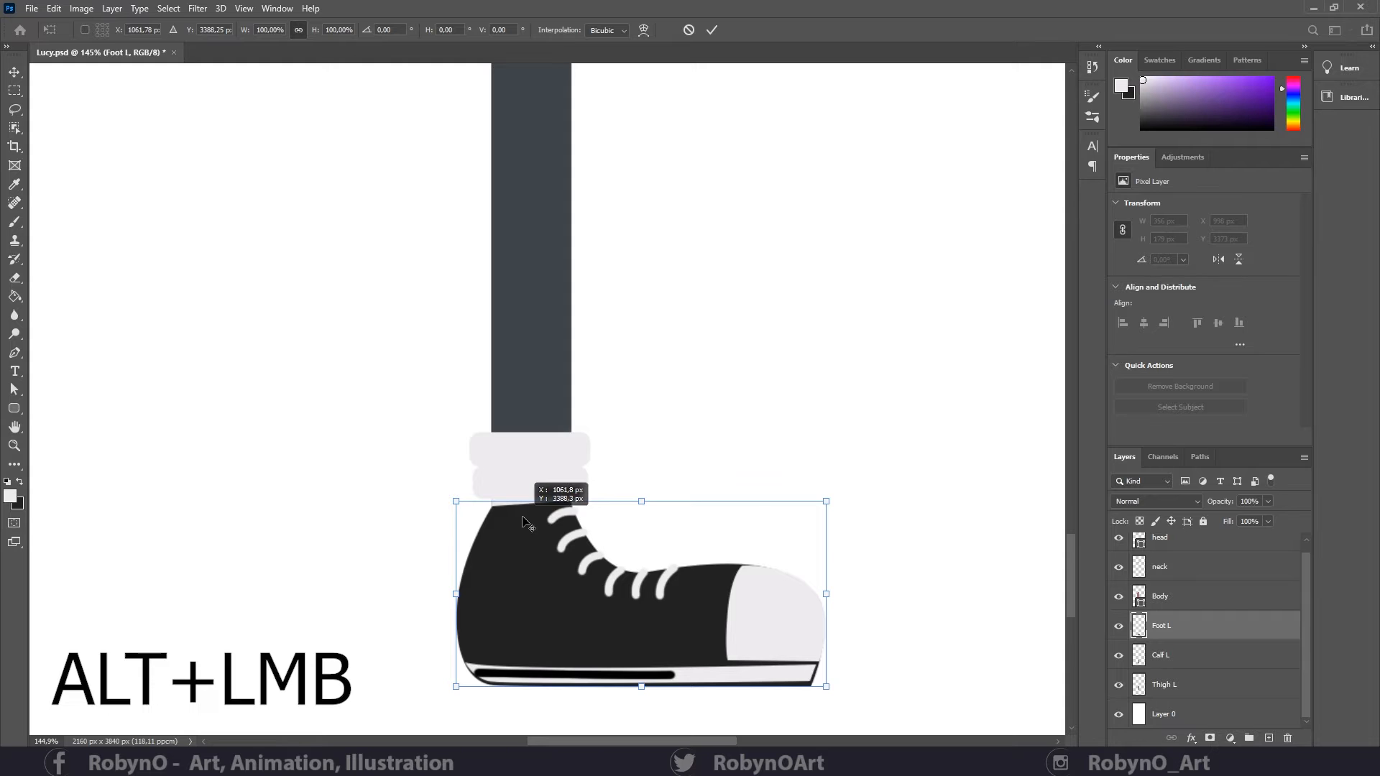
pyautogui.moveTo(835, 486); pyautogui.dragTo(851, 603)
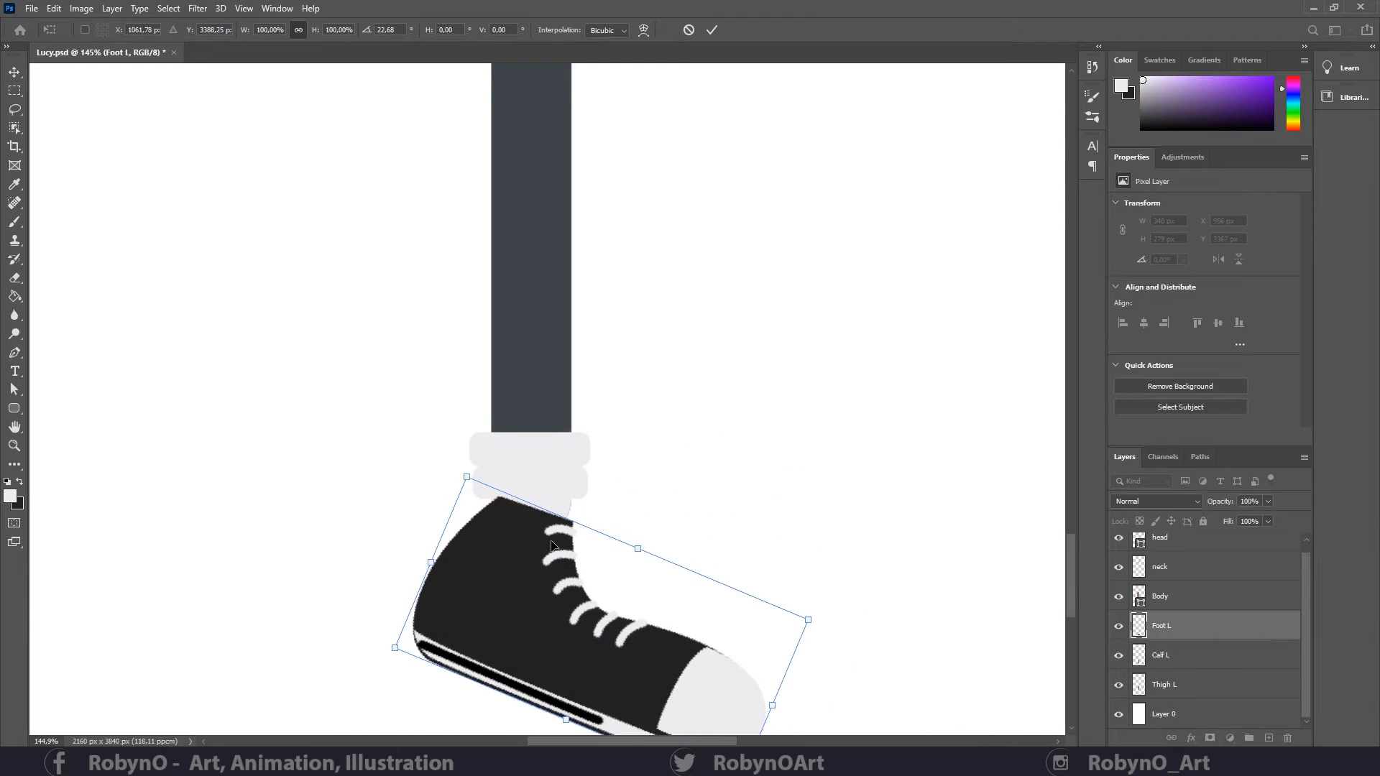
pyautogui.moveTo(822, 616); pyautogui.dragTo(786, 436)
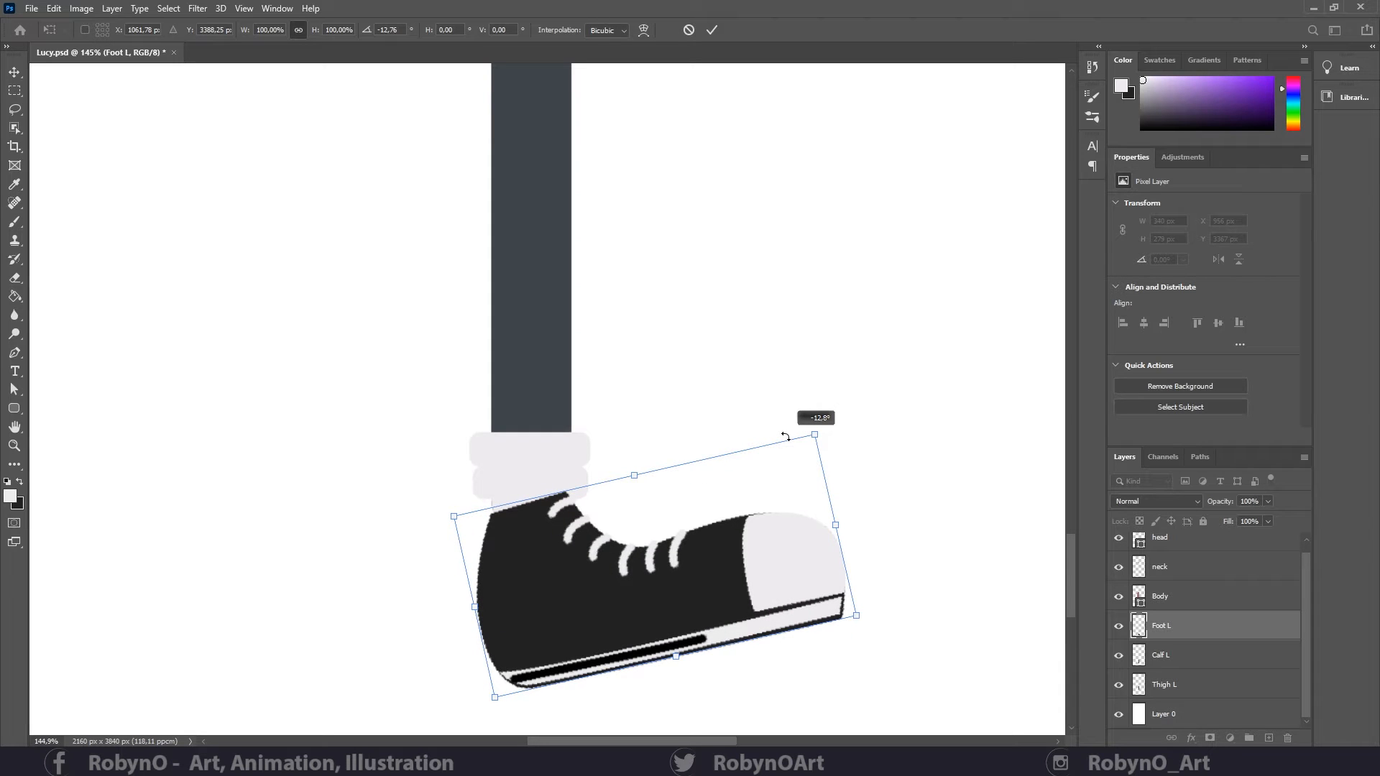
pyautogui.hotkey('ctrl', 'z')
pyautogui.hotkey('ctrl', 'z')
pyautogui.hotkey('ctrl', 'z')
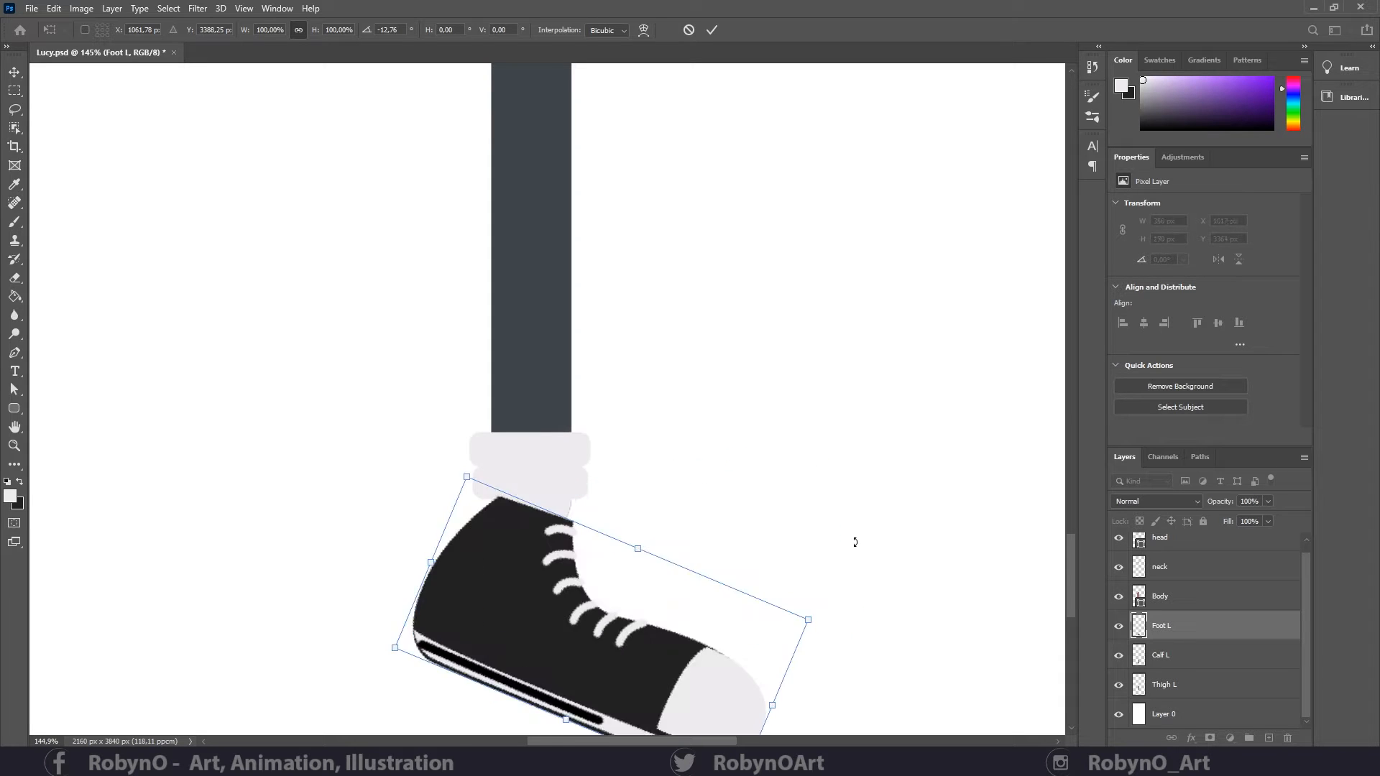
pyautogui.press('Escape')
# - Draw a closed pen path about 145 px by 58 px over the shoe's top edge, its lower side dipping in a curve between the ankle corners
pyautogui.press('z')
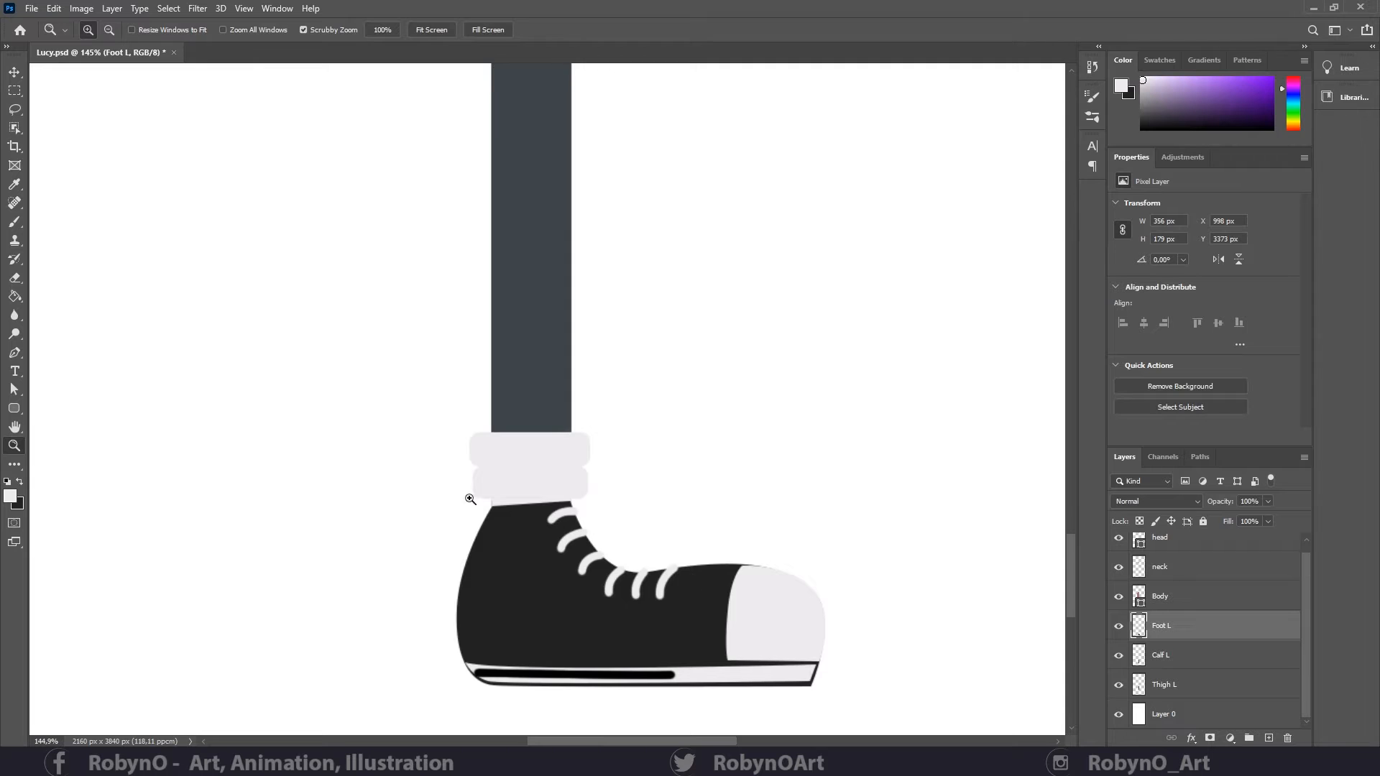
pyautogui.moveTo(606, 505); pyautogui.dragTo(609, 543)
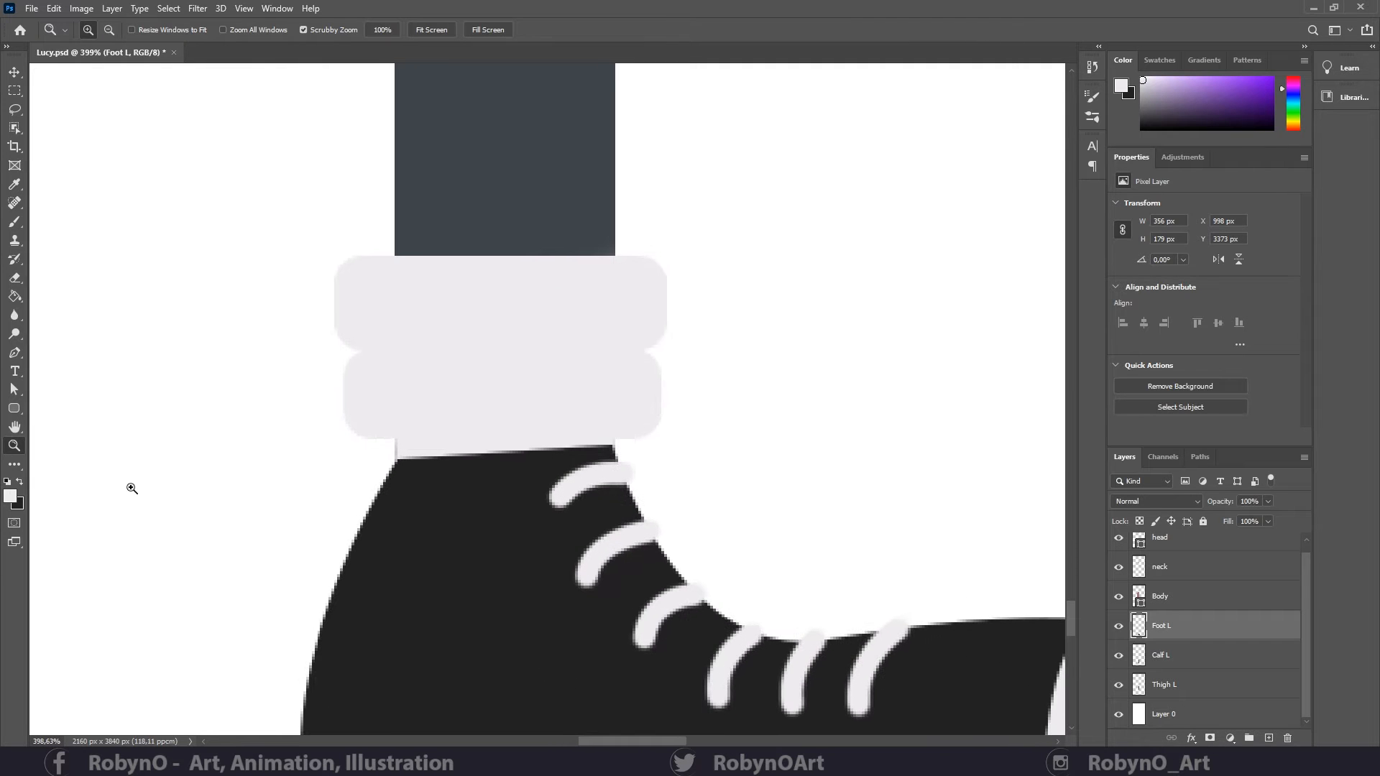
pyautogui.click(14, 353)
pyautogui.click(390, 471)
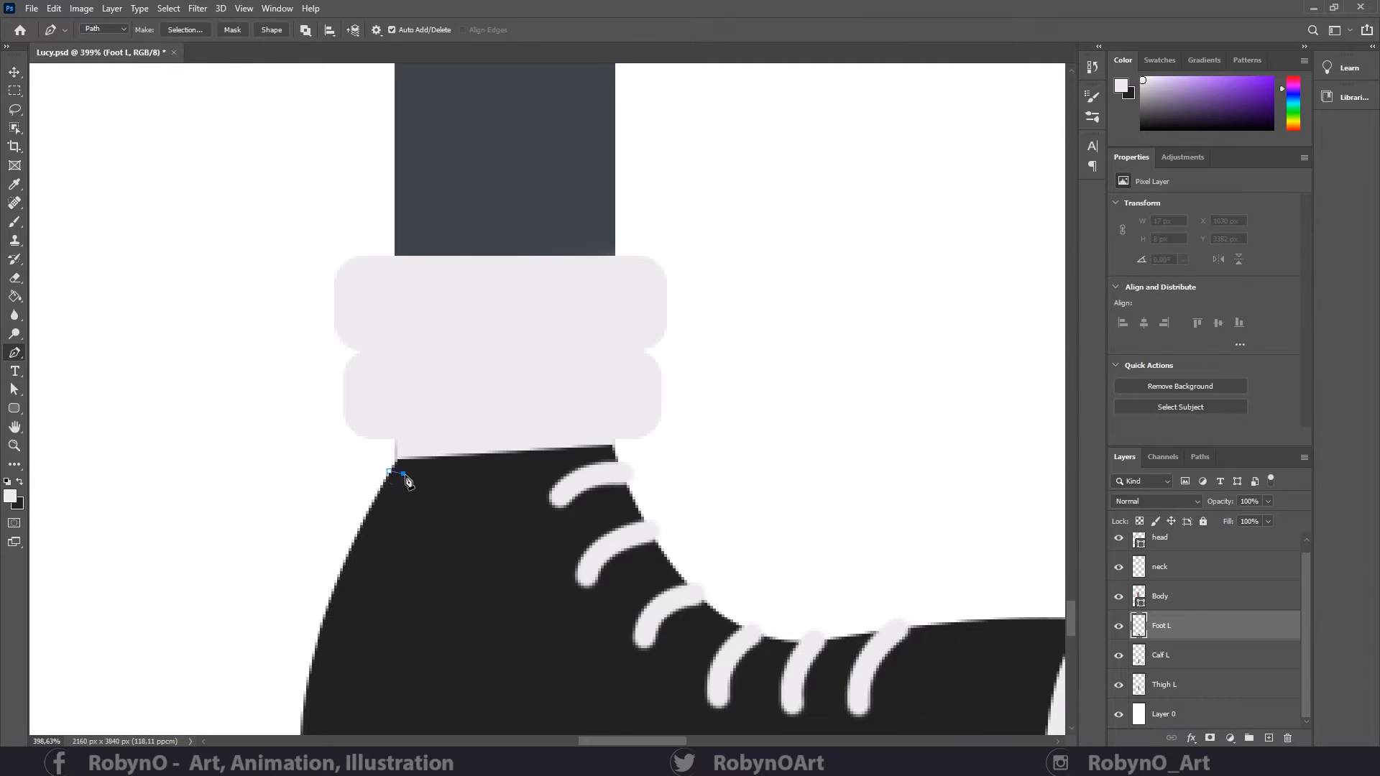
pyautogui.moveTo(404, 475); pyautogui.dragTo(521, 499)
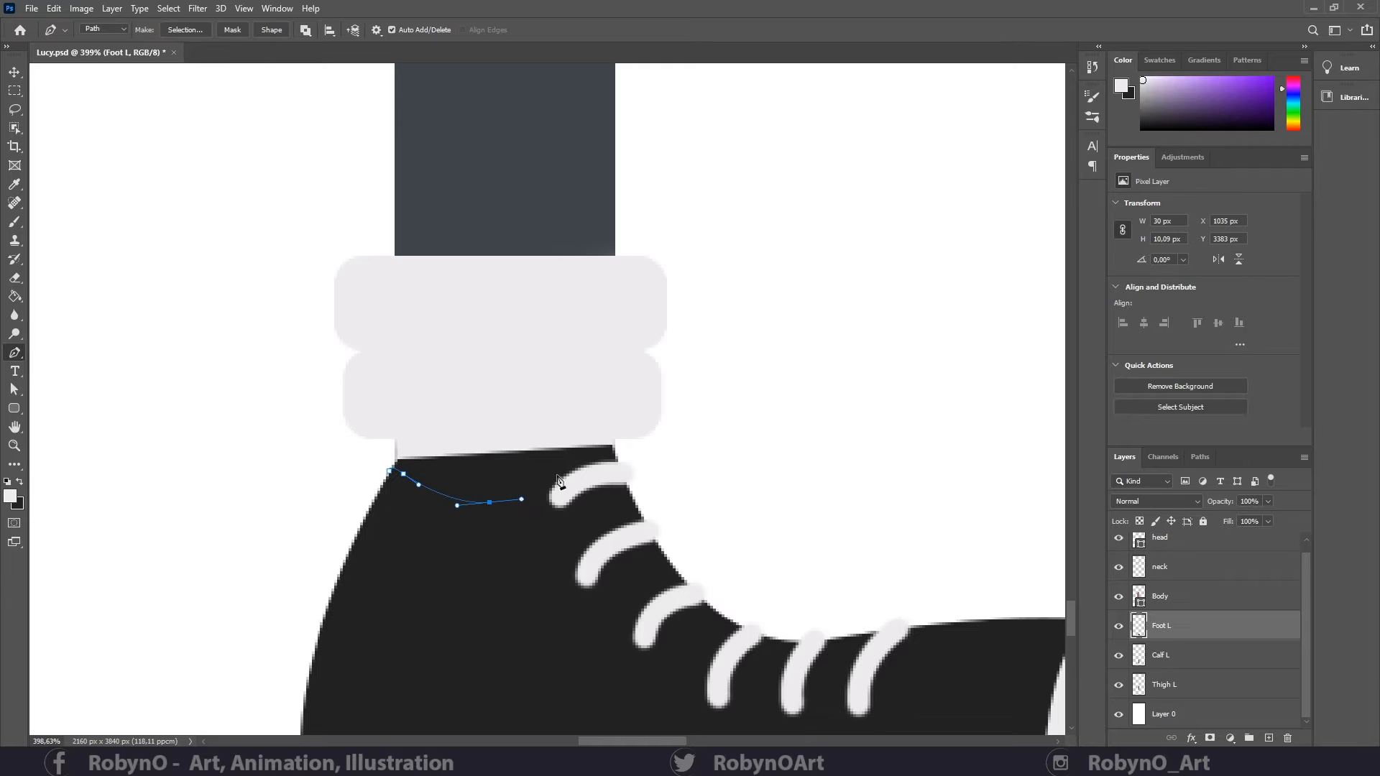
pyautogui.moveTo(616, 455); pyautogui.dragTo(695, 386)
pyautogui.click(309, 336)
pyautogui.click(289, 445)
pyautogui.click(315, 494)
pyautogui.click(389, 471)
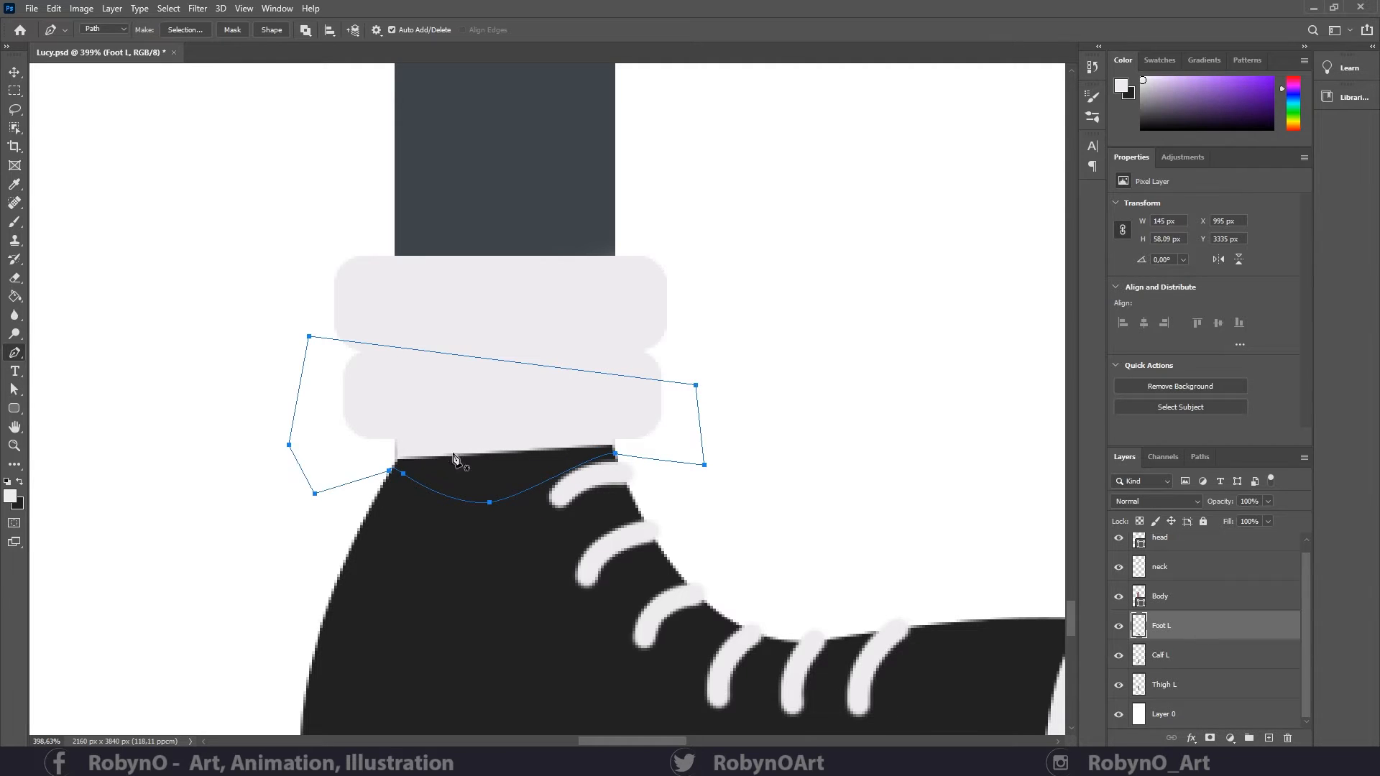
# - Turn the path into a selection, delete the shoe's top edge inside it on Foot L, and deselect
pyautogui.rightClick(505, 334)
pyautogui.click(522, 185)
pyautogui.press('Return')
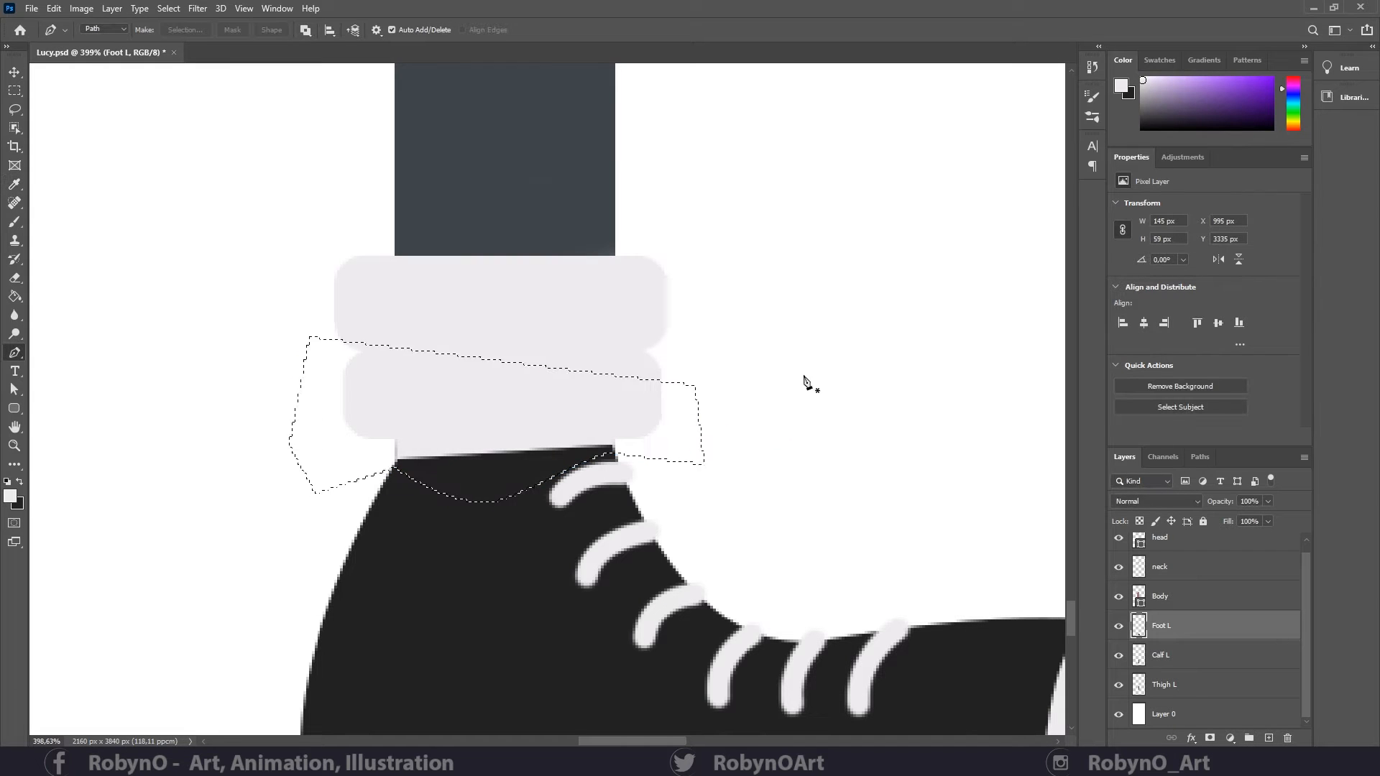
pyautogui.press('Delete')
pyautogui.hotkey('ctrl', 'd')
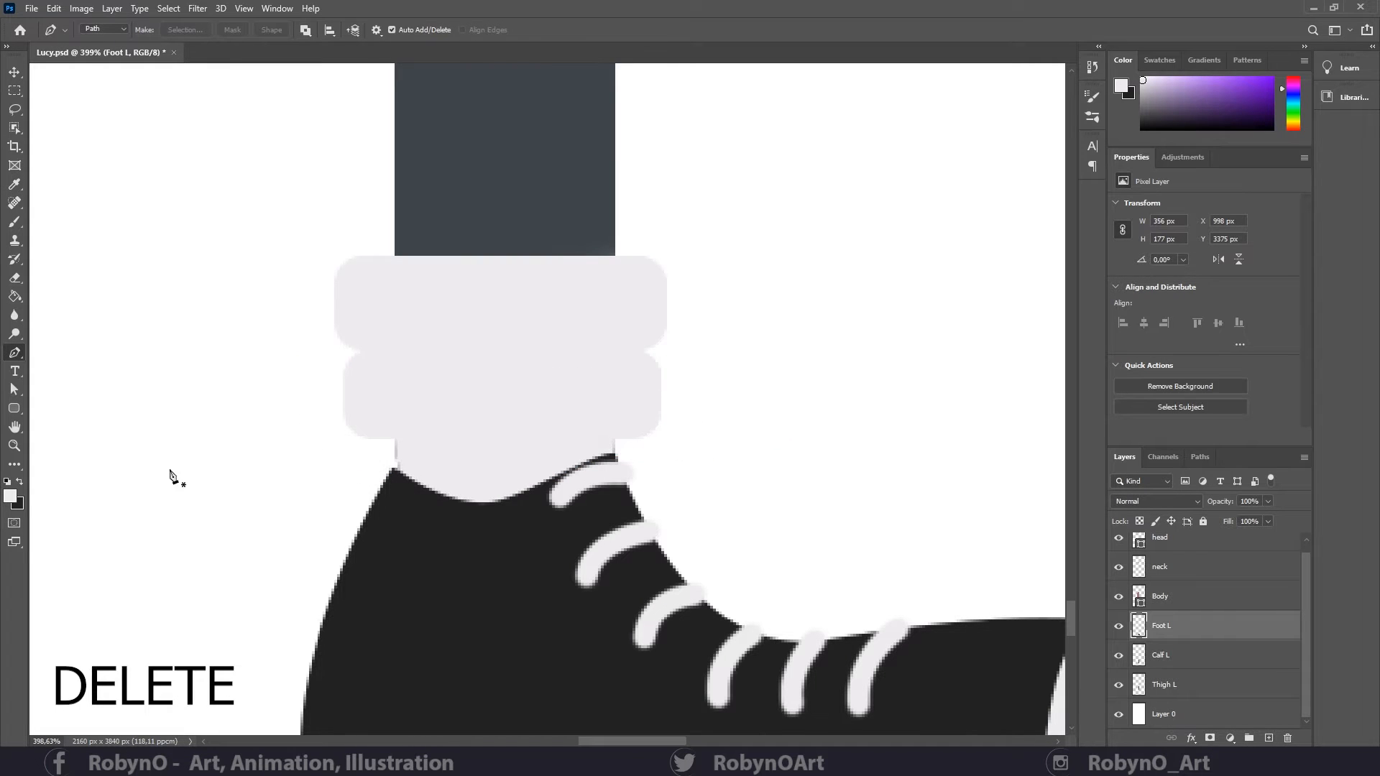
# - Try rotating the trimmed shoe on Foot L about a pivot just below the ankle opening, and cancel the transform
pyautogui.click(13, 445)
pyautogui.moveTo(671, 525); pyautogui.dragTo(615, 513)
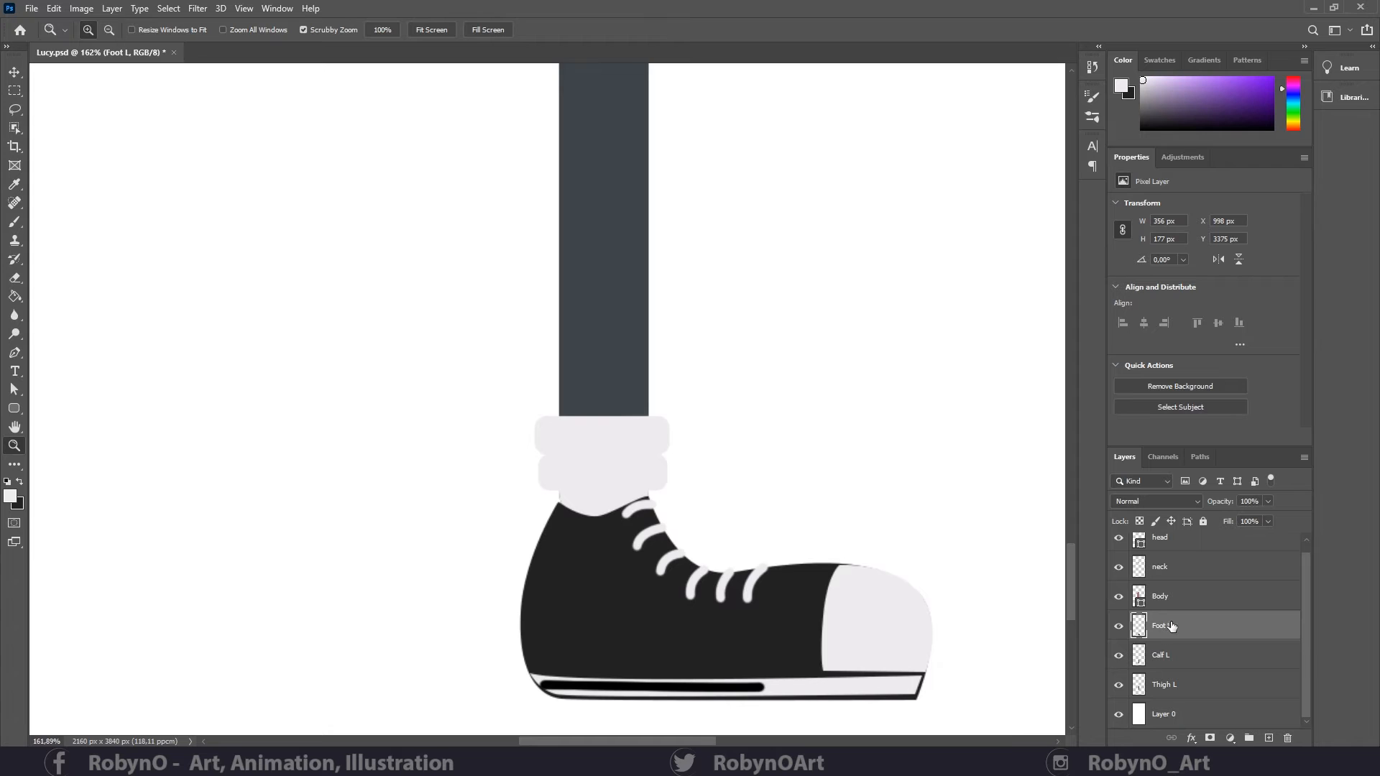
pyautogui.hotkey('ctrl', 't')
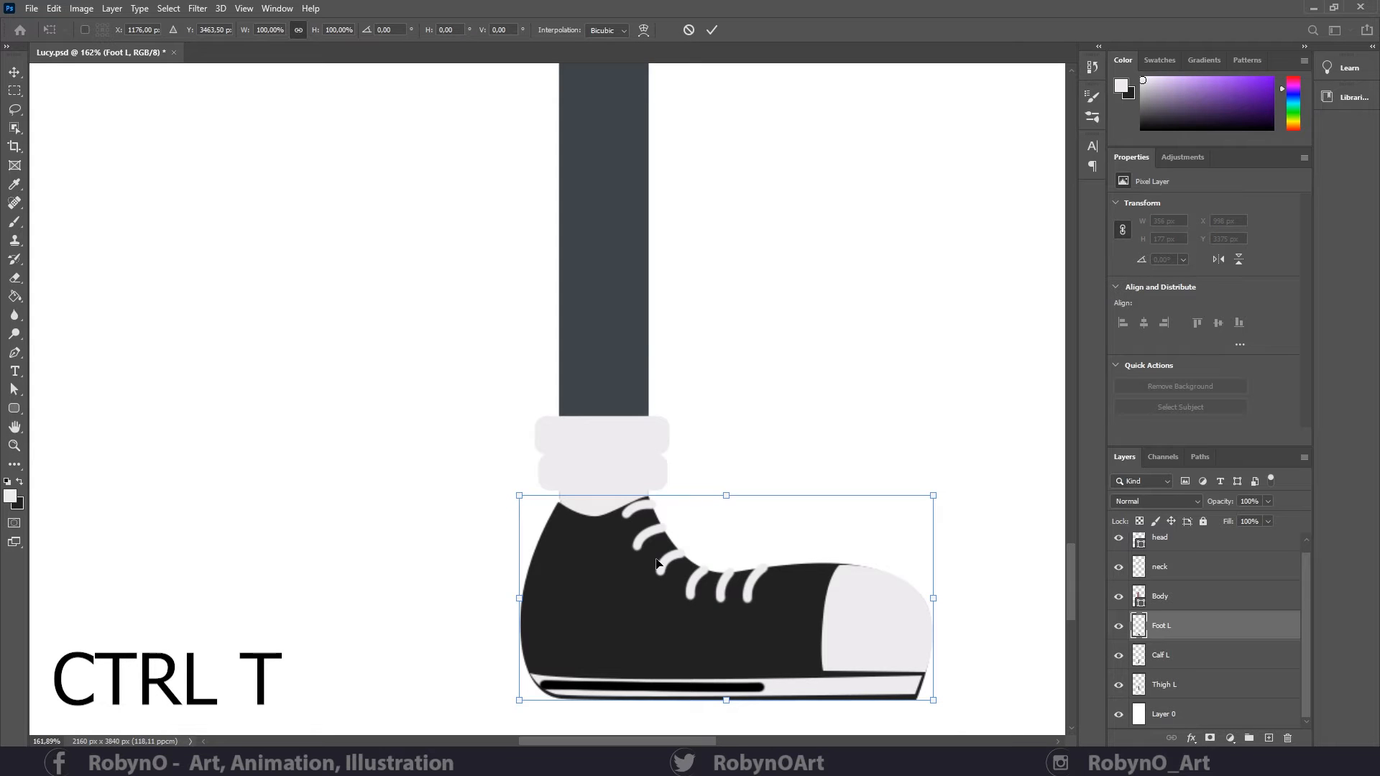
pyautogui.keyDown('alt'); pyautogui.click(602, 540); pyautogui.keyUp('alt')
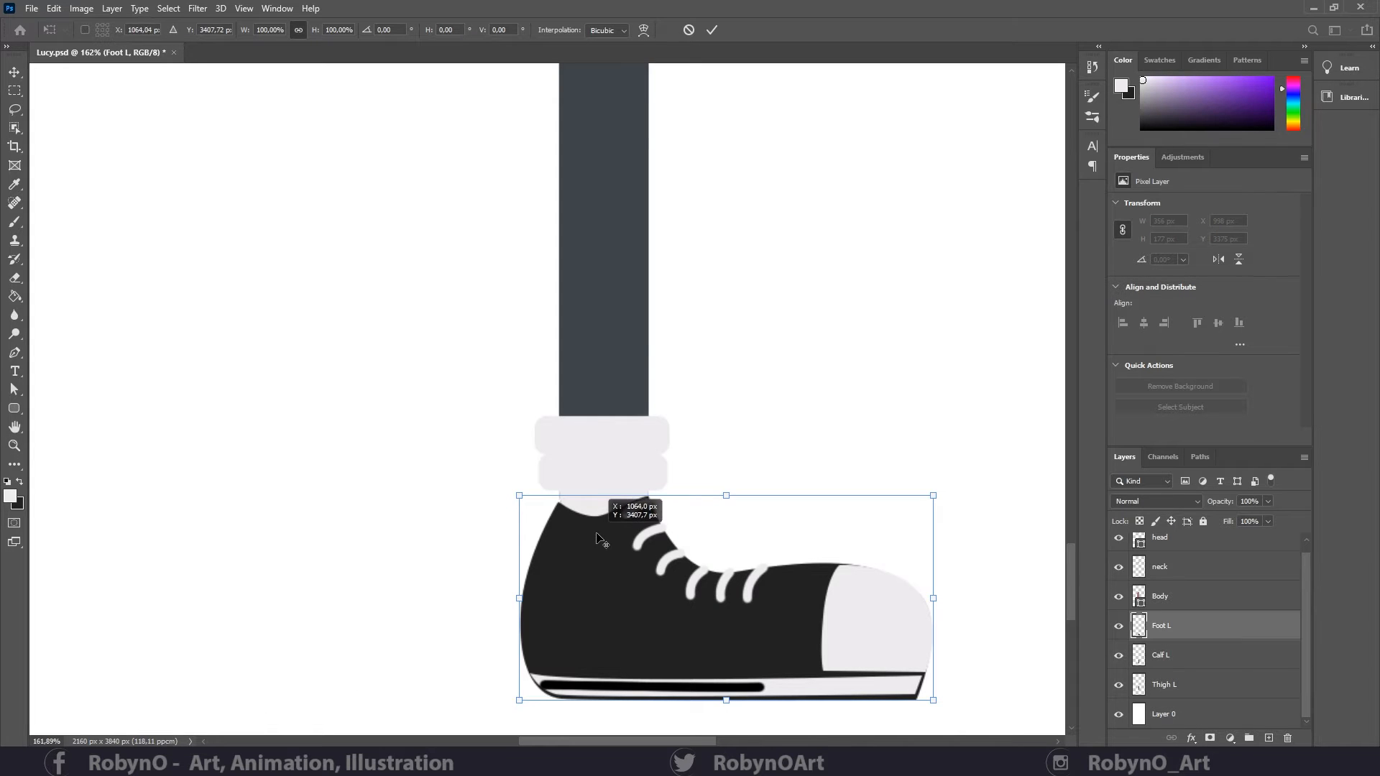
pyautogui.moveTo(935, 483); pyautogui.dragTo(984, 605)
pyautogui.hotkey('ctrl', 'z')
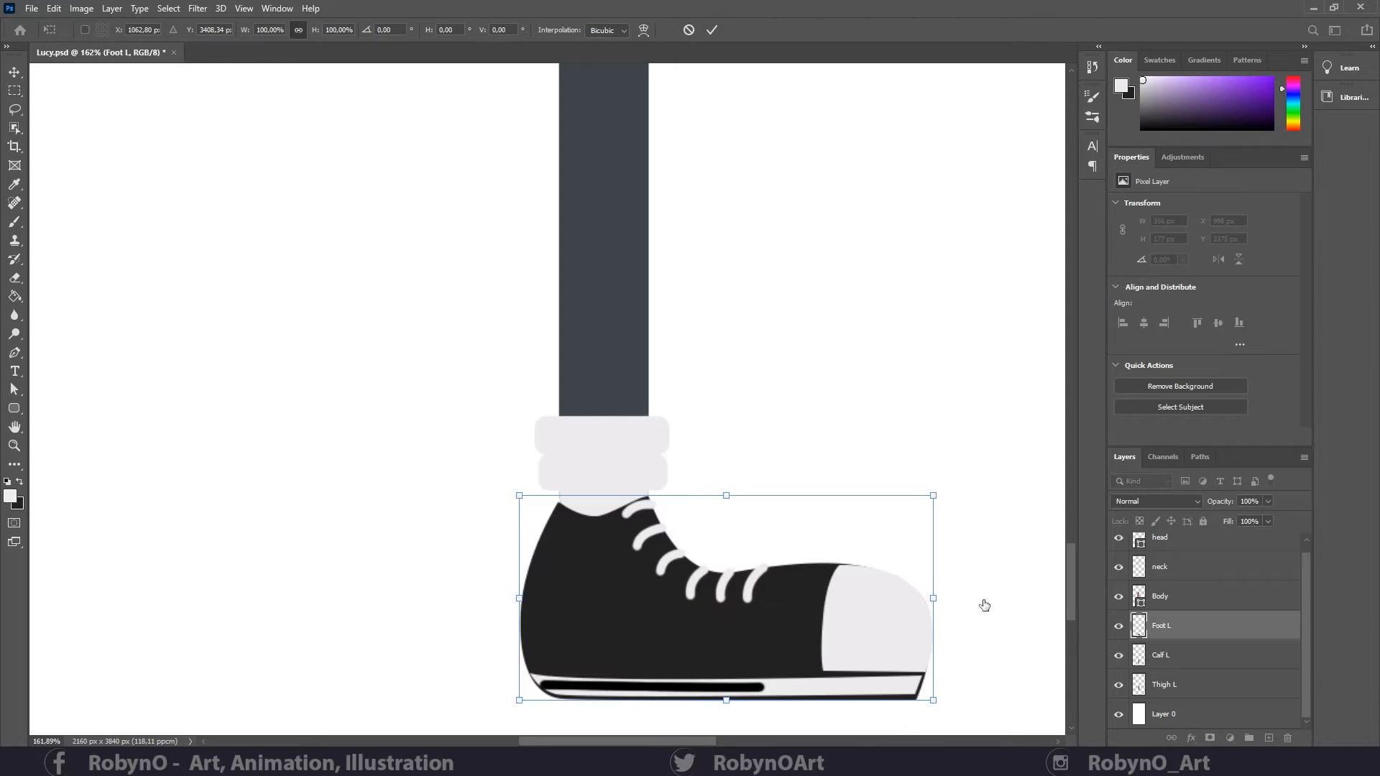
pyautogui.press('Escape')
# - Move Foot L below Calf L, try rotating the shoe about the ankle, and cancel the transform
pyautogui.press('z')
pyautogui.moveTo(1206, 667); pyautogui.dragTo(1210, 671)
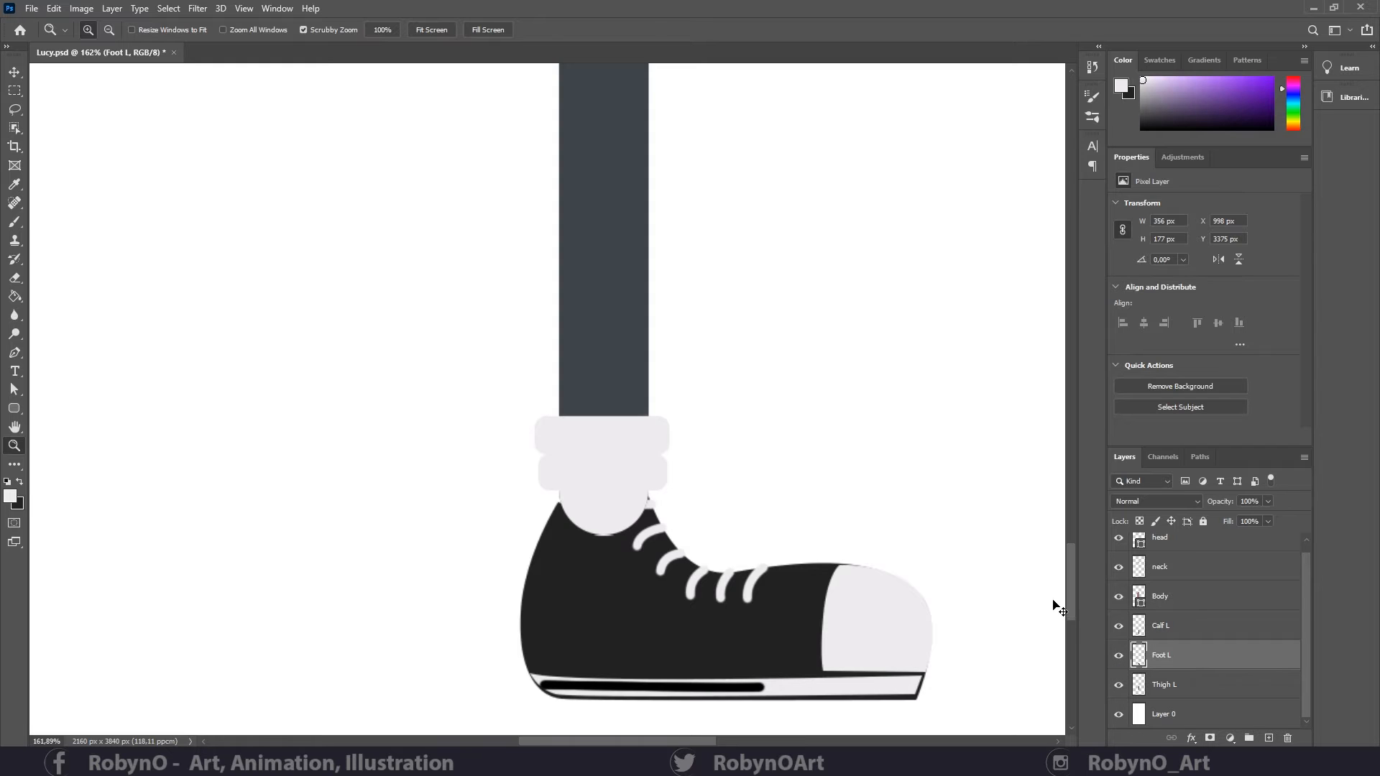
pyautogui.hotkey('ctrl', 't')
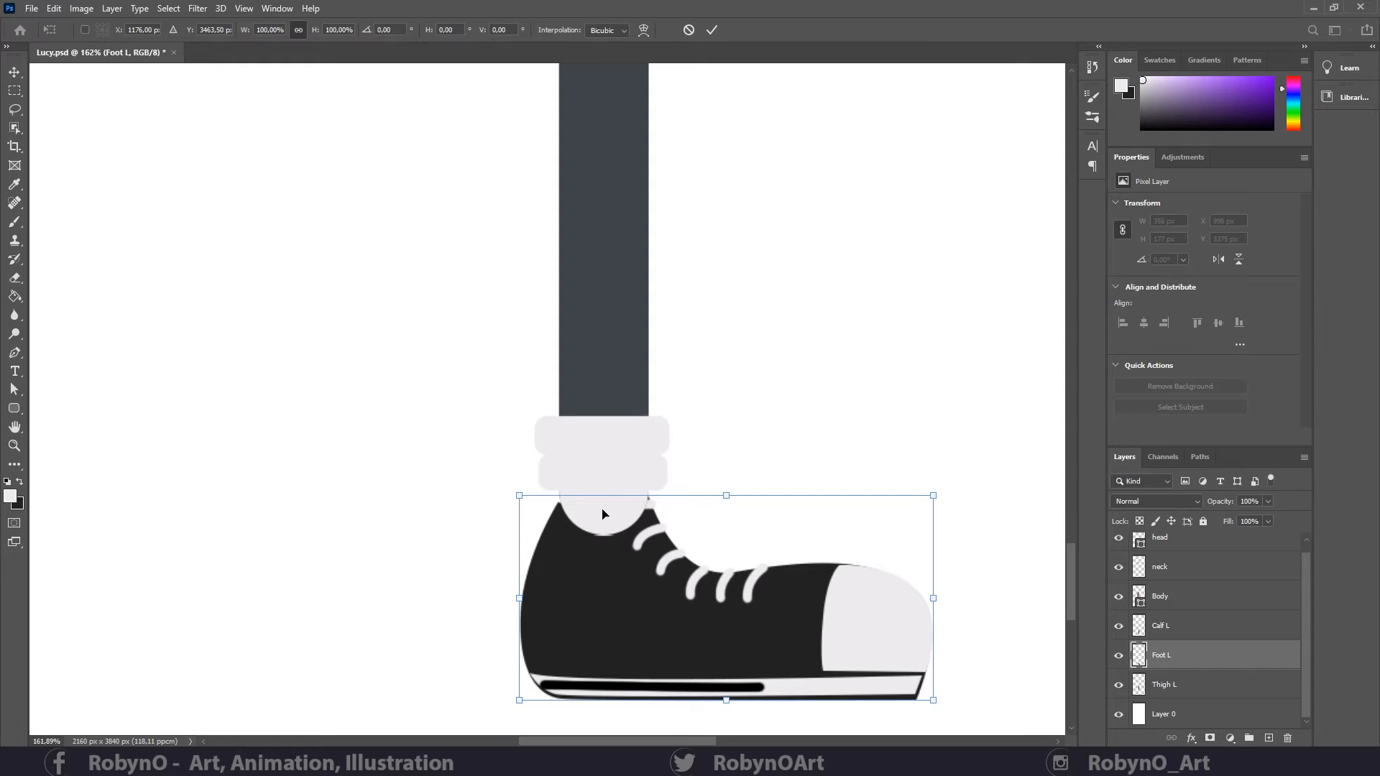
pyautogui.moveTo(968, 487); pyautogui.dragTo(996, 418)
pyautogui.hotkey('ctrl', 'z')
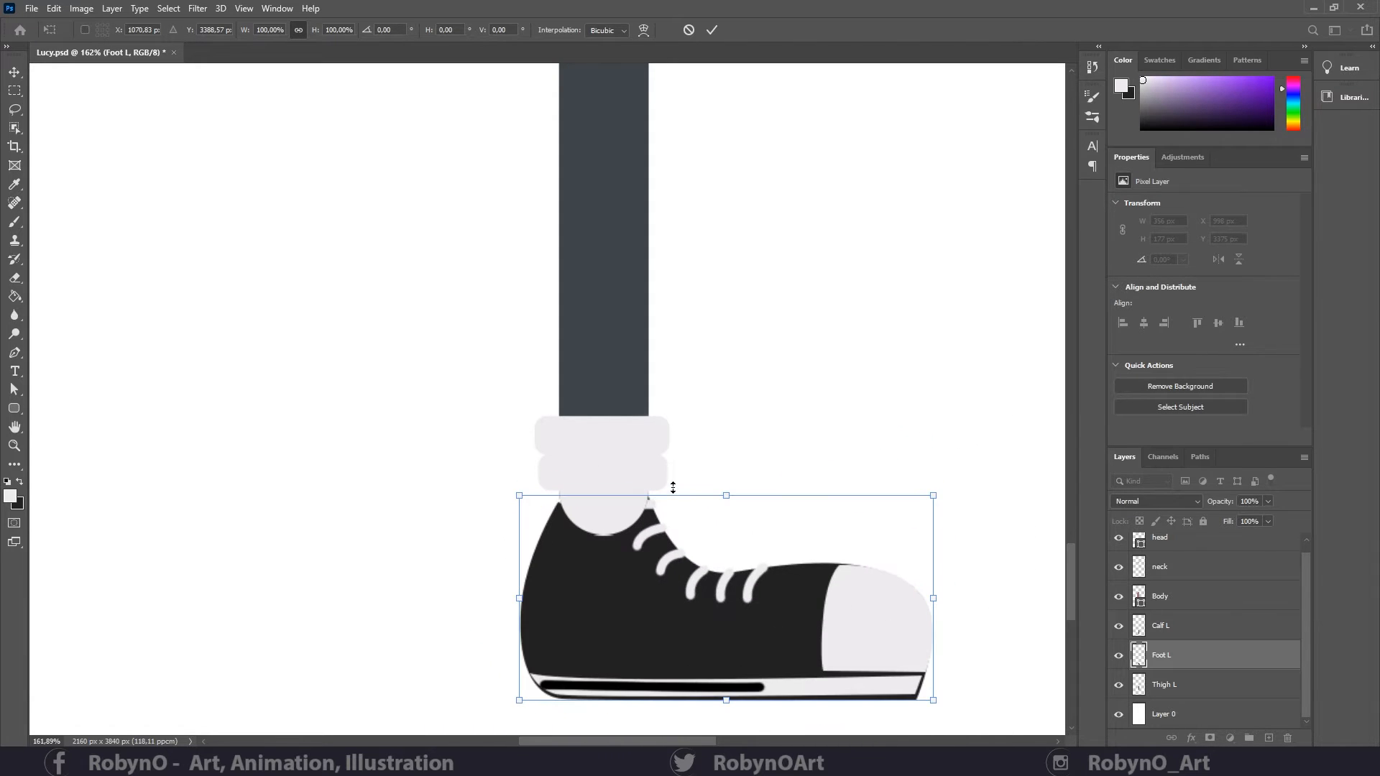
pyautogui.press('Escape')
pyautogui.press('z')
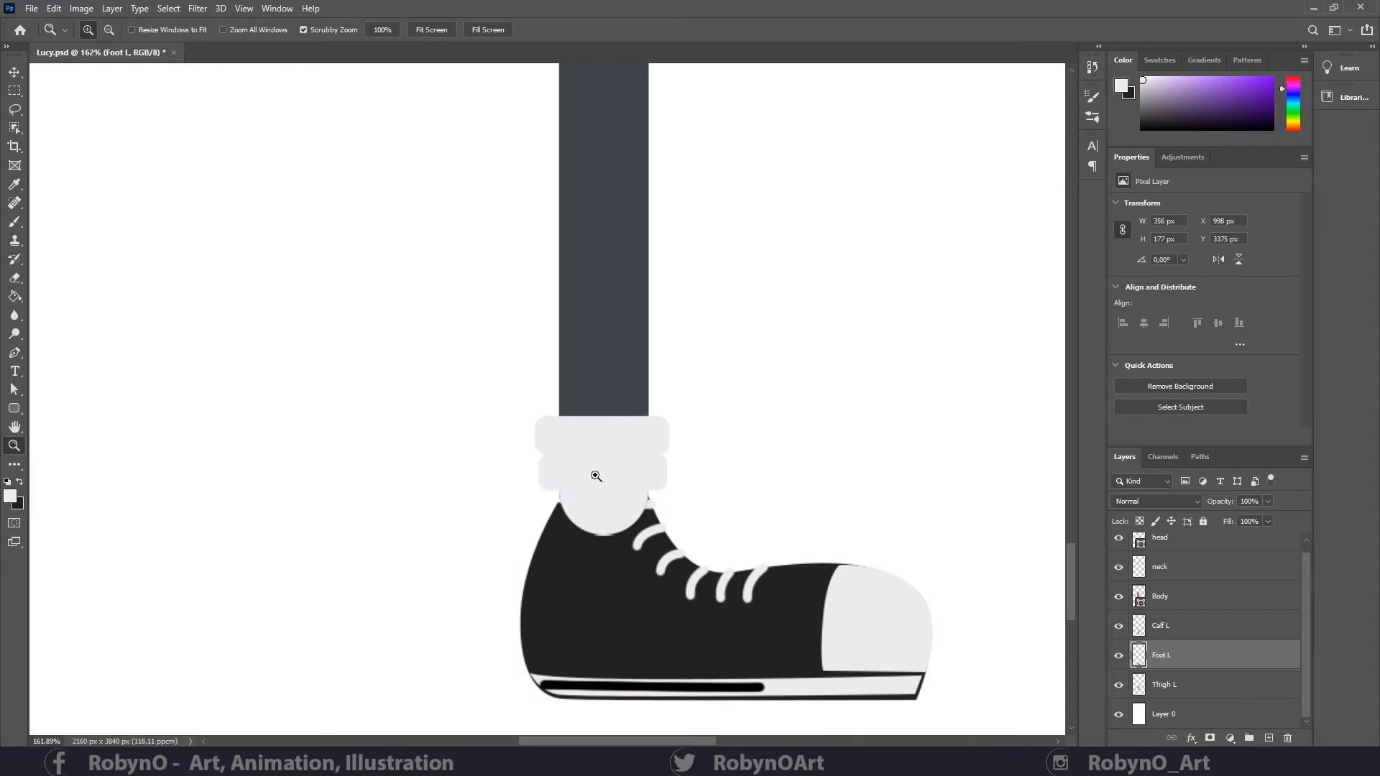
# - Draw a light grey circle about 70 px in diameter over the ankle, where the sock meets the shoe
pyautogui.rightClick(16, 417)
pyautogui.click(79, 435)
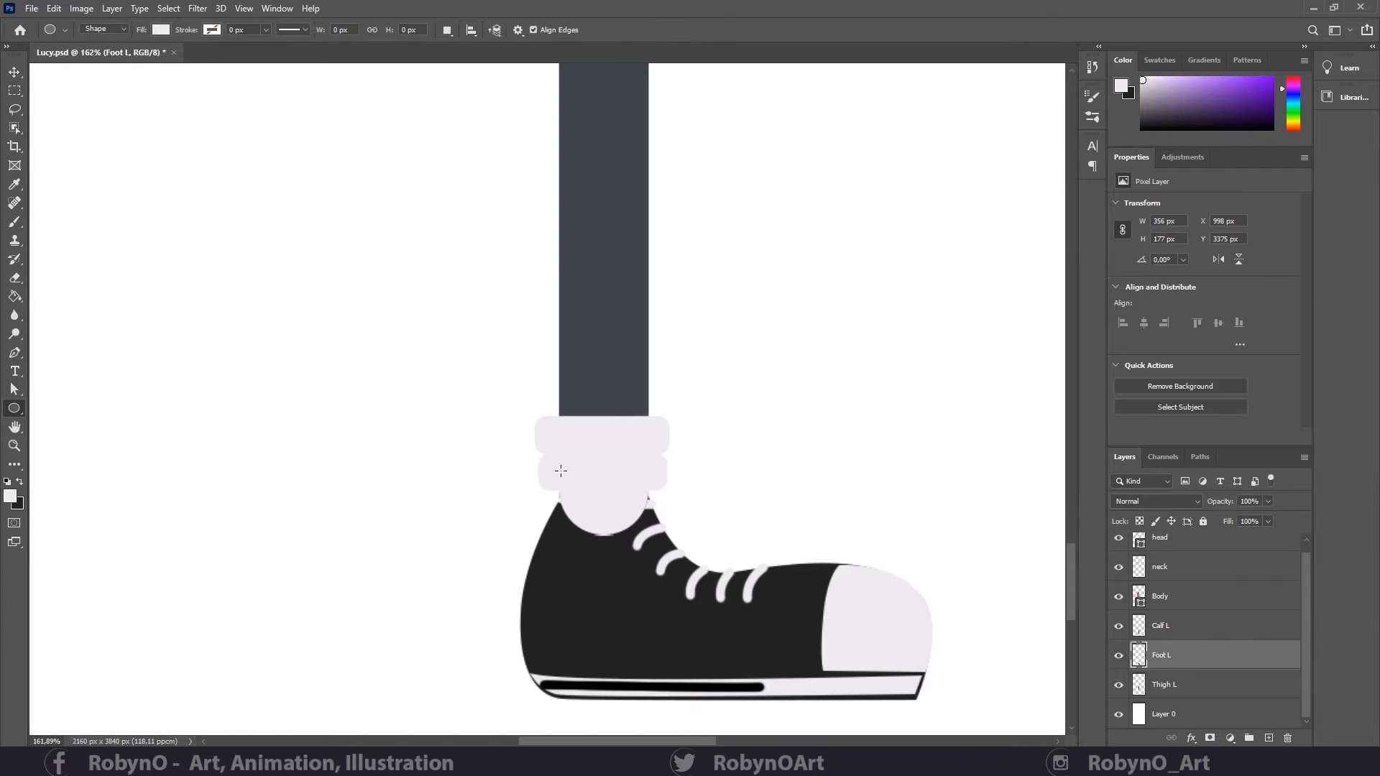
pyautogui.moveTo(562, 471); pyautogui.dragTo(599, 515)
pyautogui.click(14, 72)
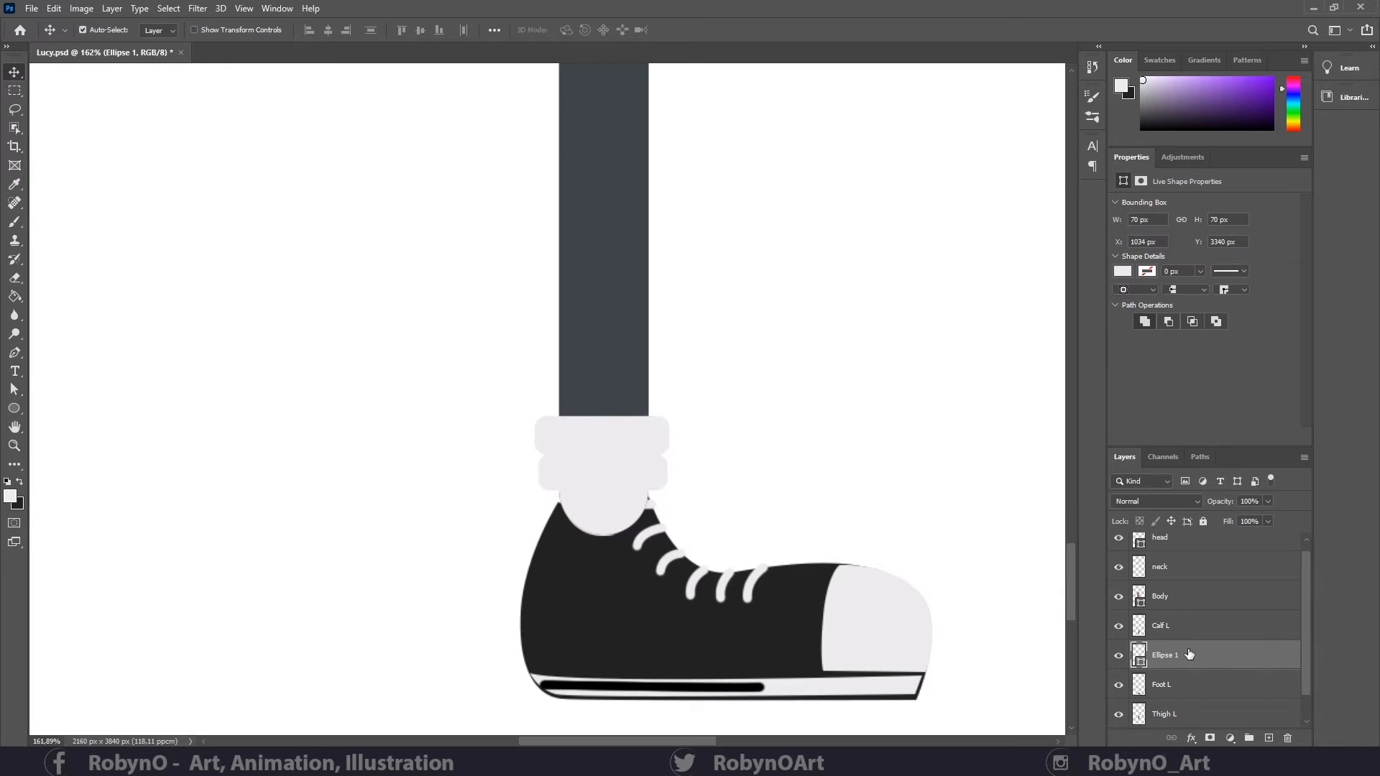
# - Rasterize the ankle circle's layer and reorder the layers so Foot L lies above the circle and Calf L below it
pyautogui.click(1119, 626)
pyautogui.click(1119, 626)
pyautogui.click(1119, 626)
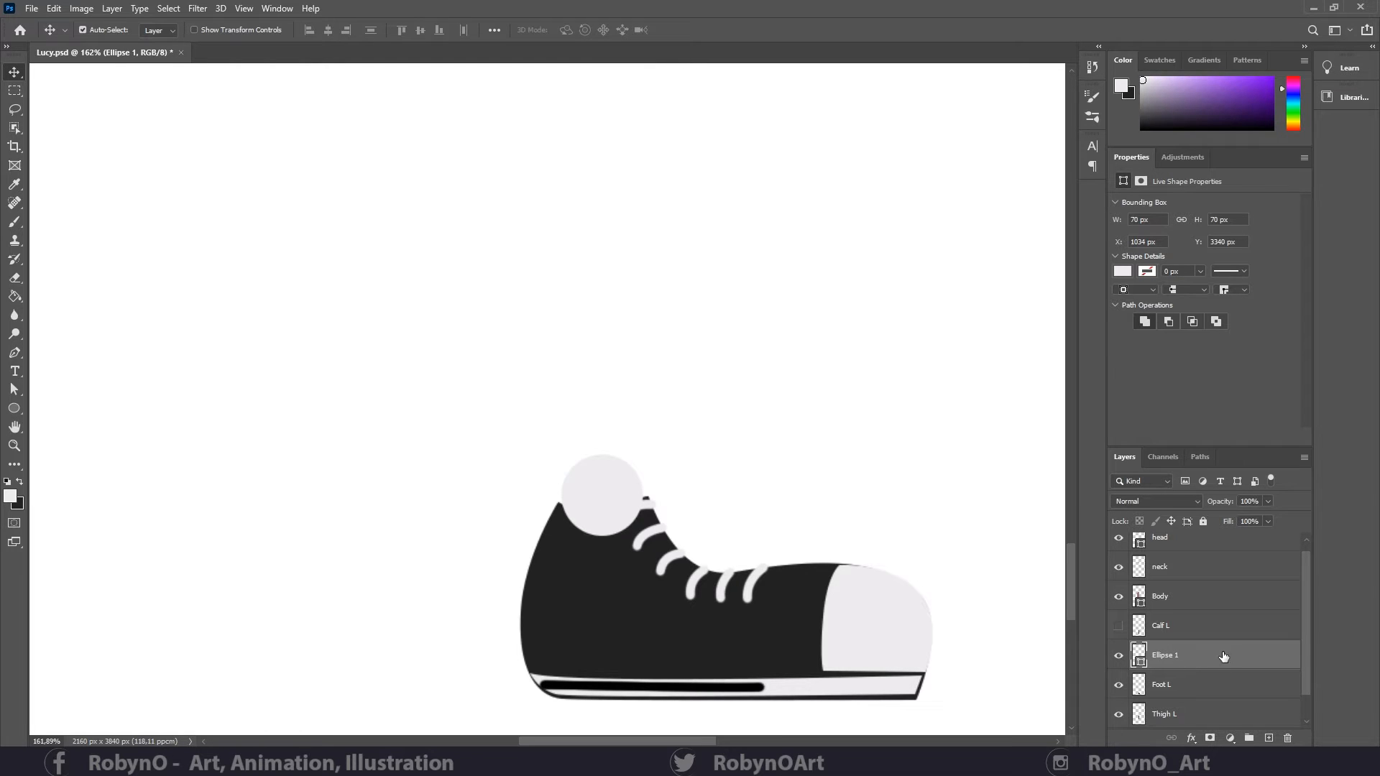
pyautogui.moveTo(1224, 657); pyautogui.dragTo(1217, 696)
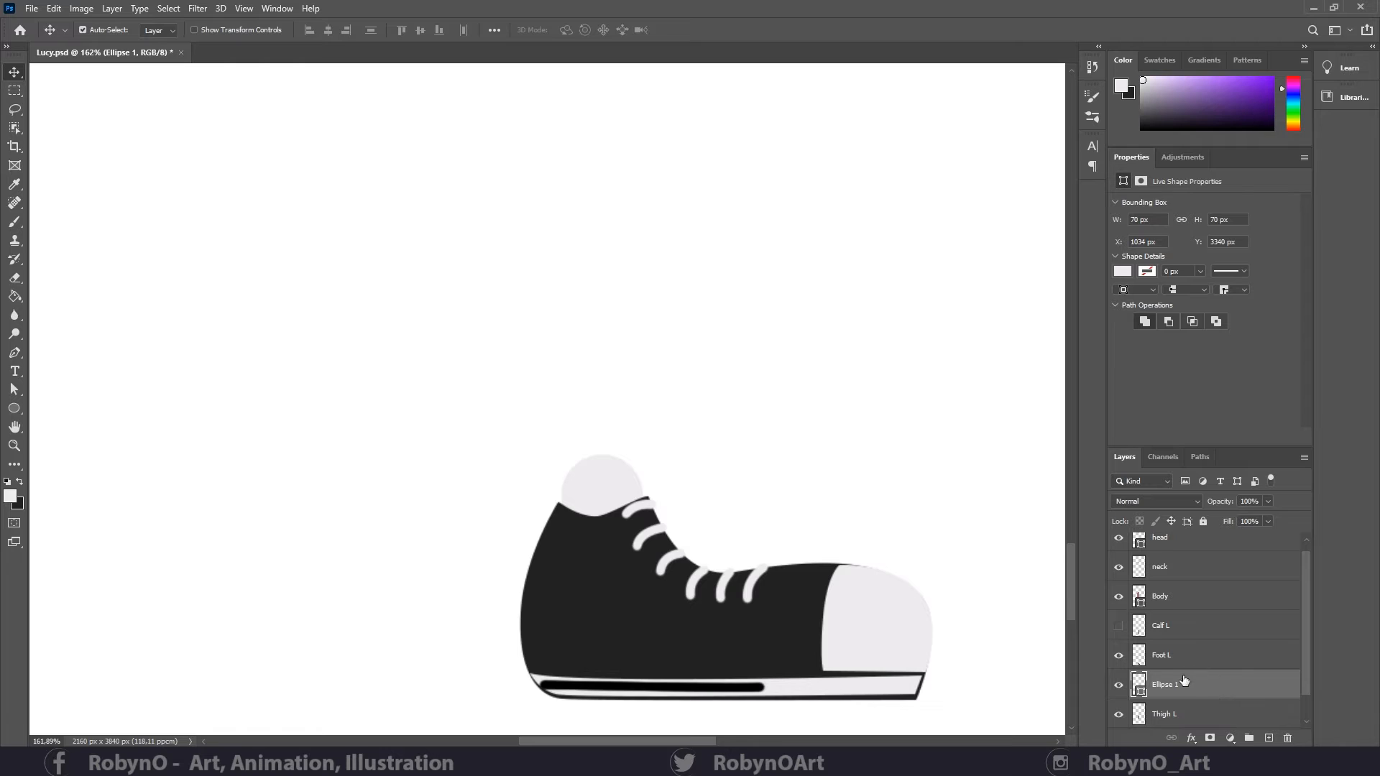
pyautogui.rightClick(1184, 681)
pyautogui.click(1233, 294)
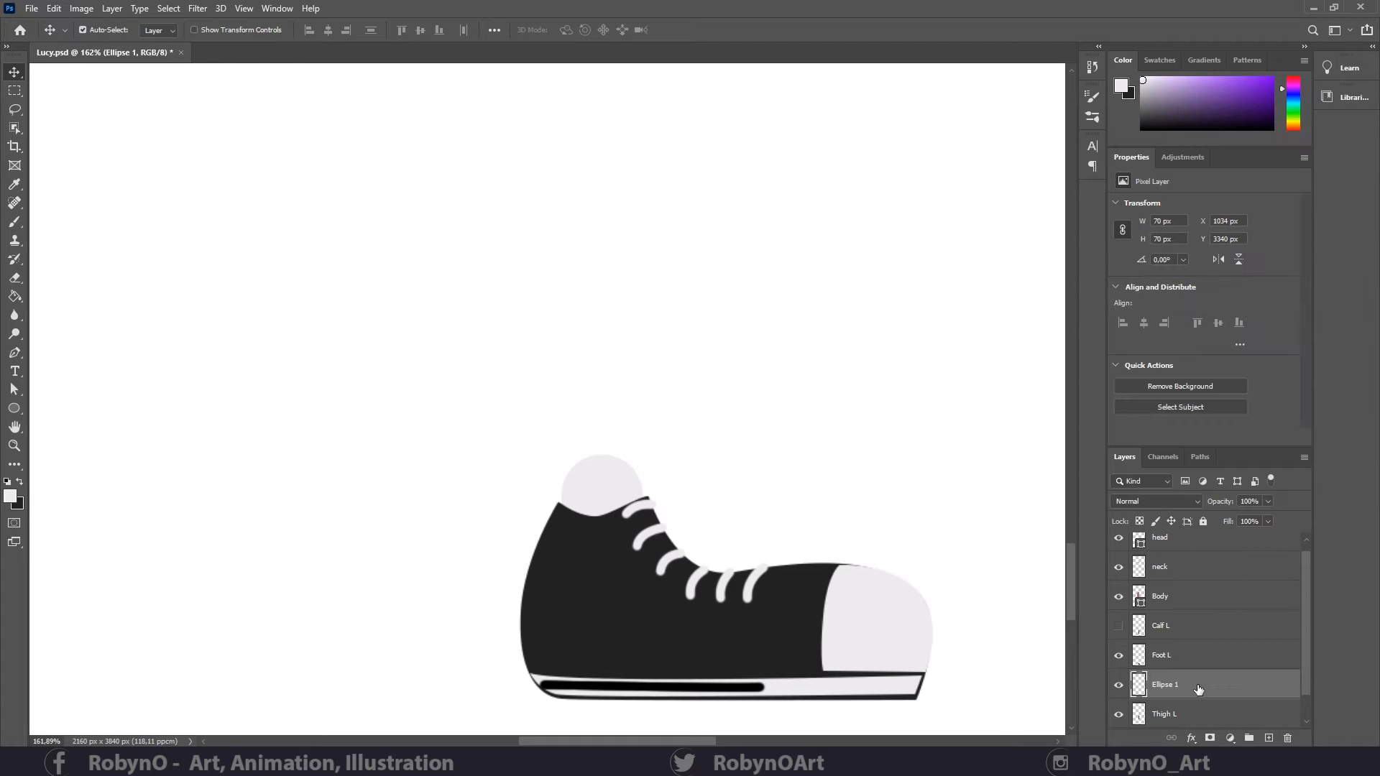
pyautogui.click(1118, 625)
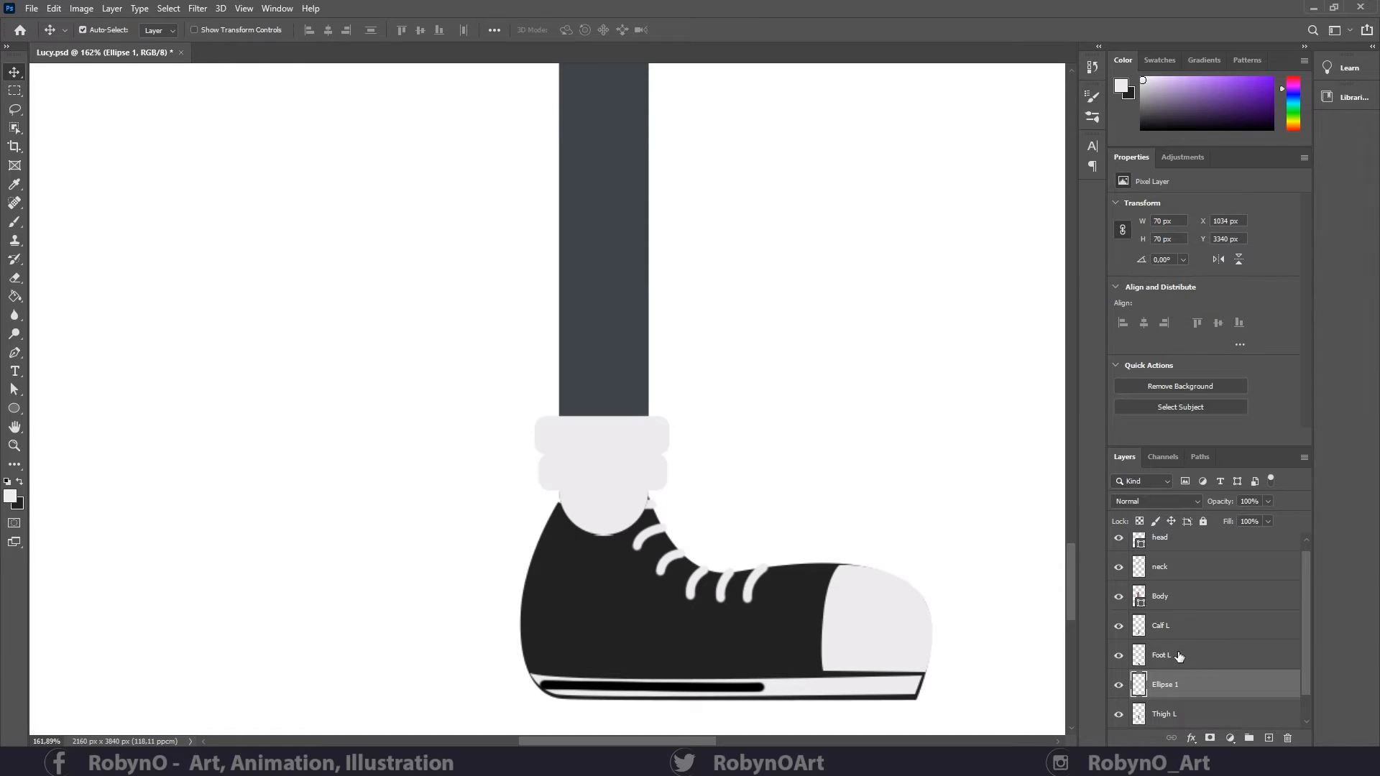
pyautogui.moveTo(1179, 632); pyautogui.dragTo(1196, 702)
# - Try rotating Foot L and the ankle circle together about an ankle pivot, to about -9.67°, and cancel the transform
pyautogui.click(1206, 662)
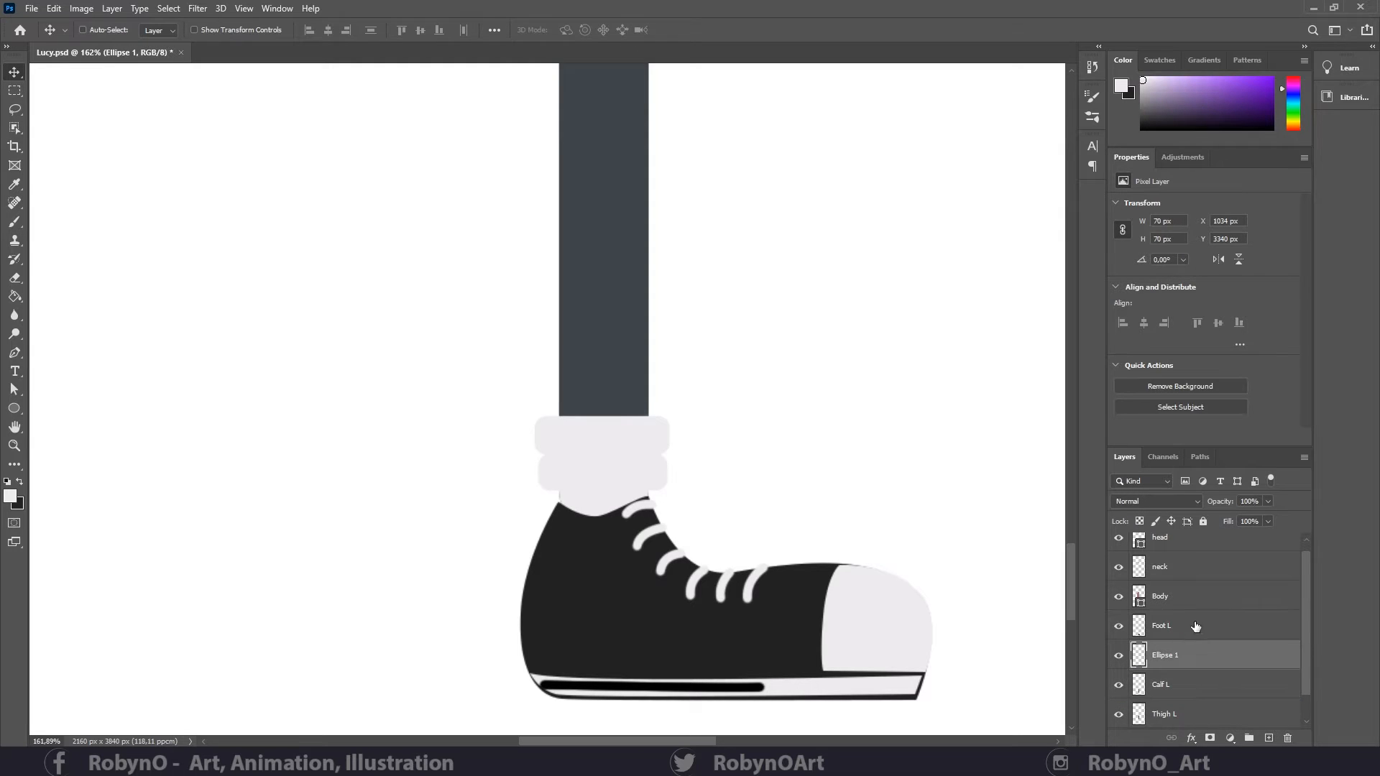
pyautogui.keyDown('shift'); pyautogui.click(1197, 629); pyautogui.keyUp('shift')
pyautogui.hotkey('ctrl', 't')
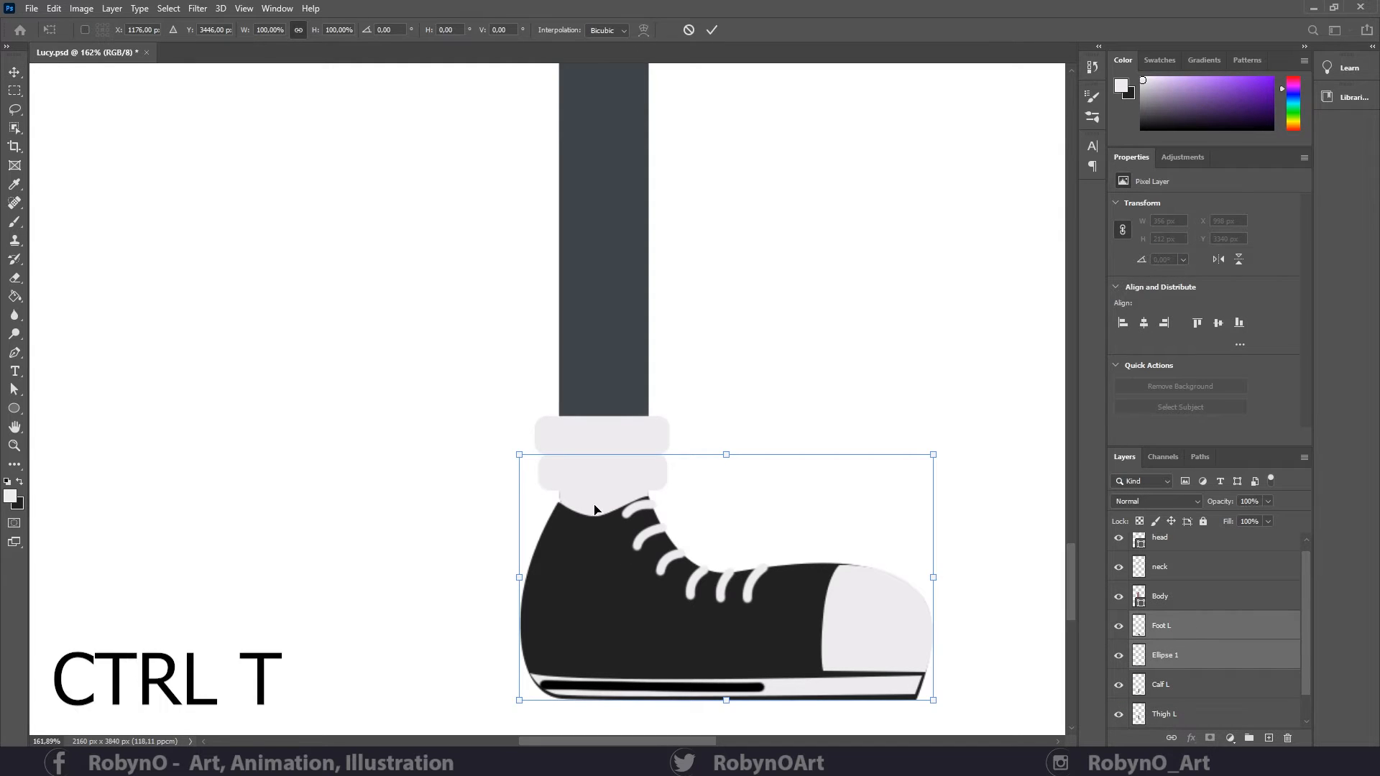
pyautogui.keyDown('alt'); pyautogui.click(596, 505); pyautogui.keyUp('alt')
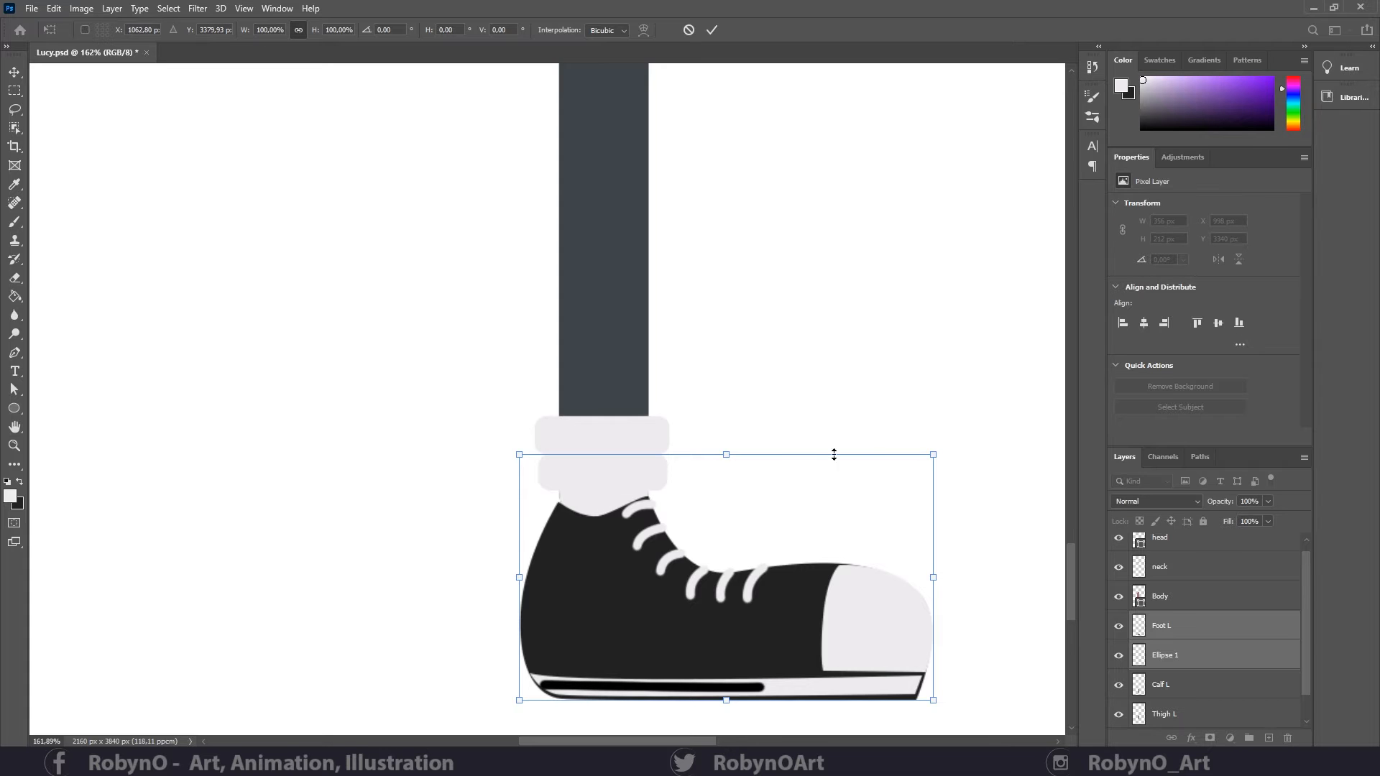
pyautogui.moveTo(949, 452); pyautogui.dragTo(967, 408)
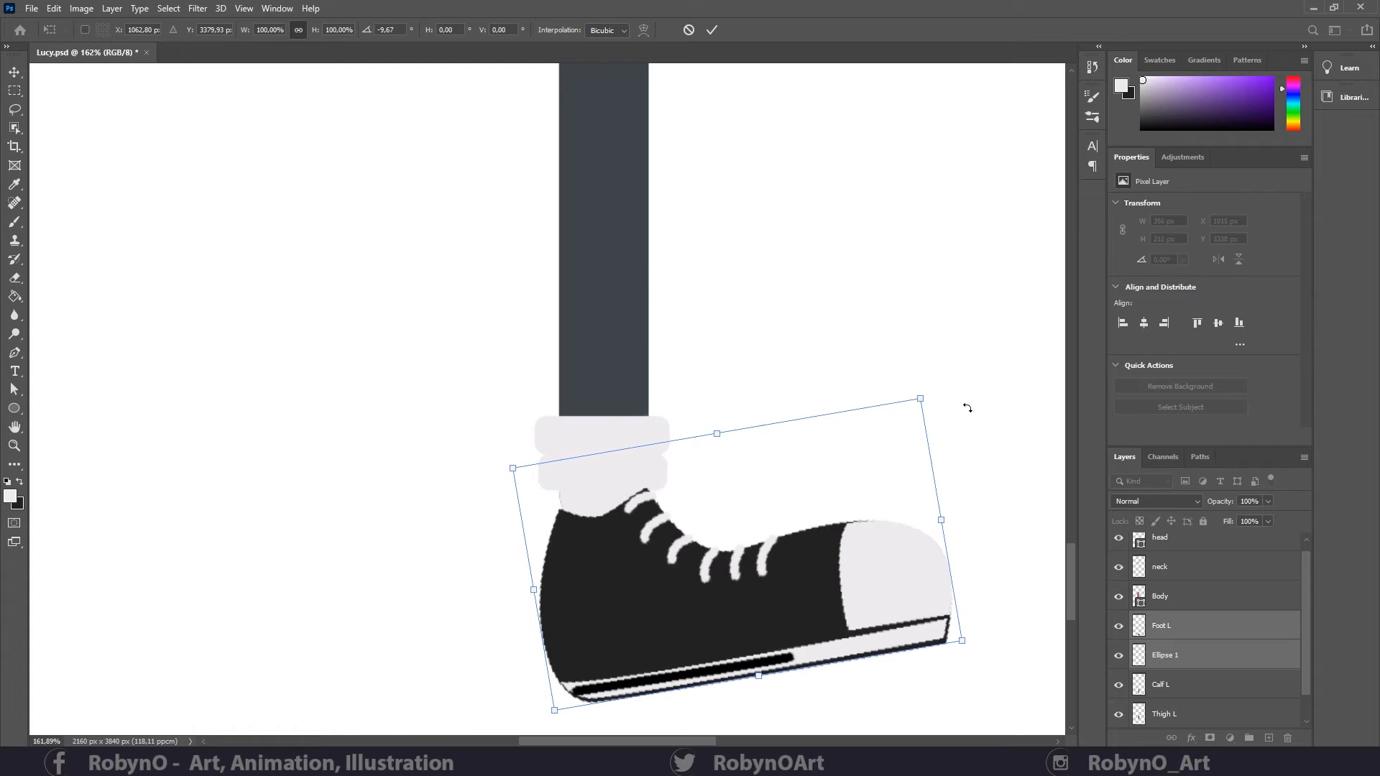
pyautogui.hotkey('ctrl', 'z')
pyautogui.press('Escape')
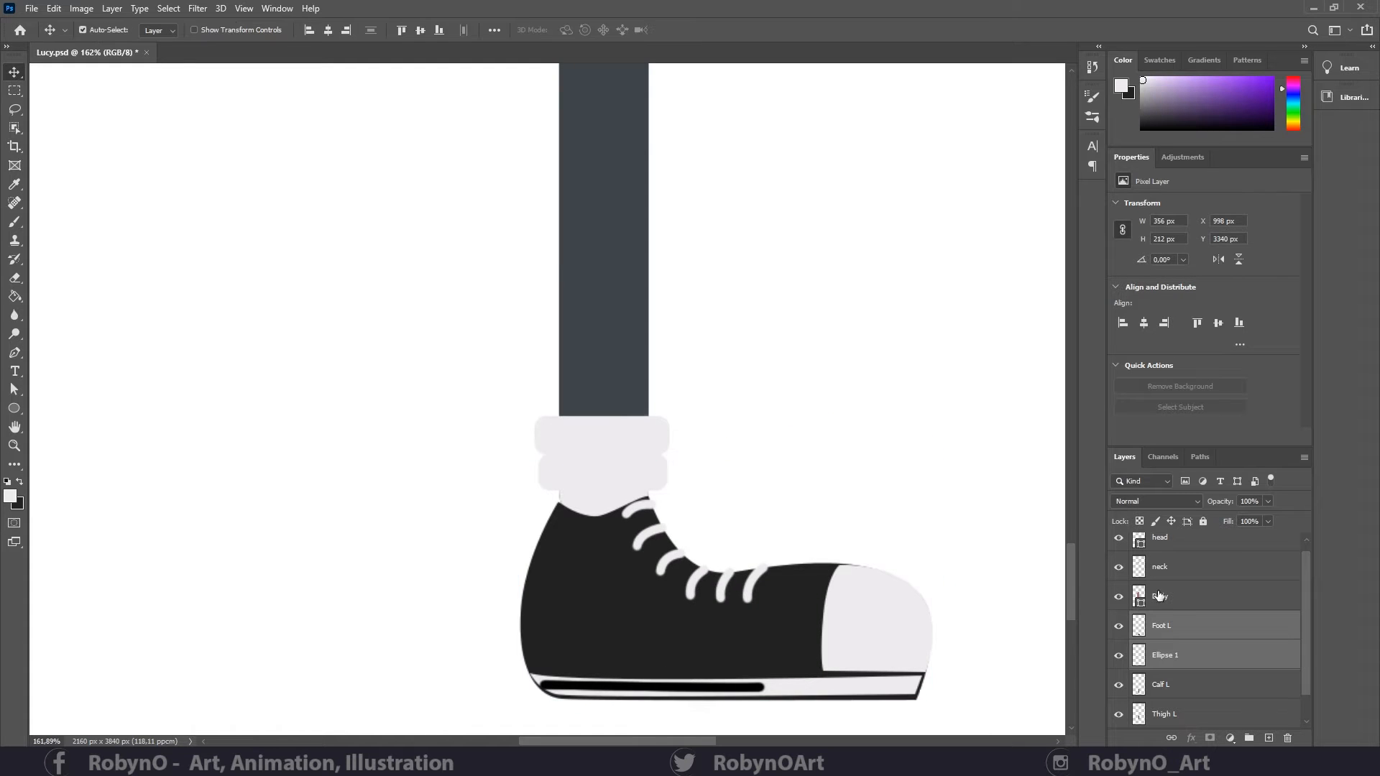
# - Merge Foot L with the ankle circle's layer, name the merged layer Foot L, and hide Calf L
pyautogui.click(1209, 630)
pyautogui.hotkey('ctrl', 'e')
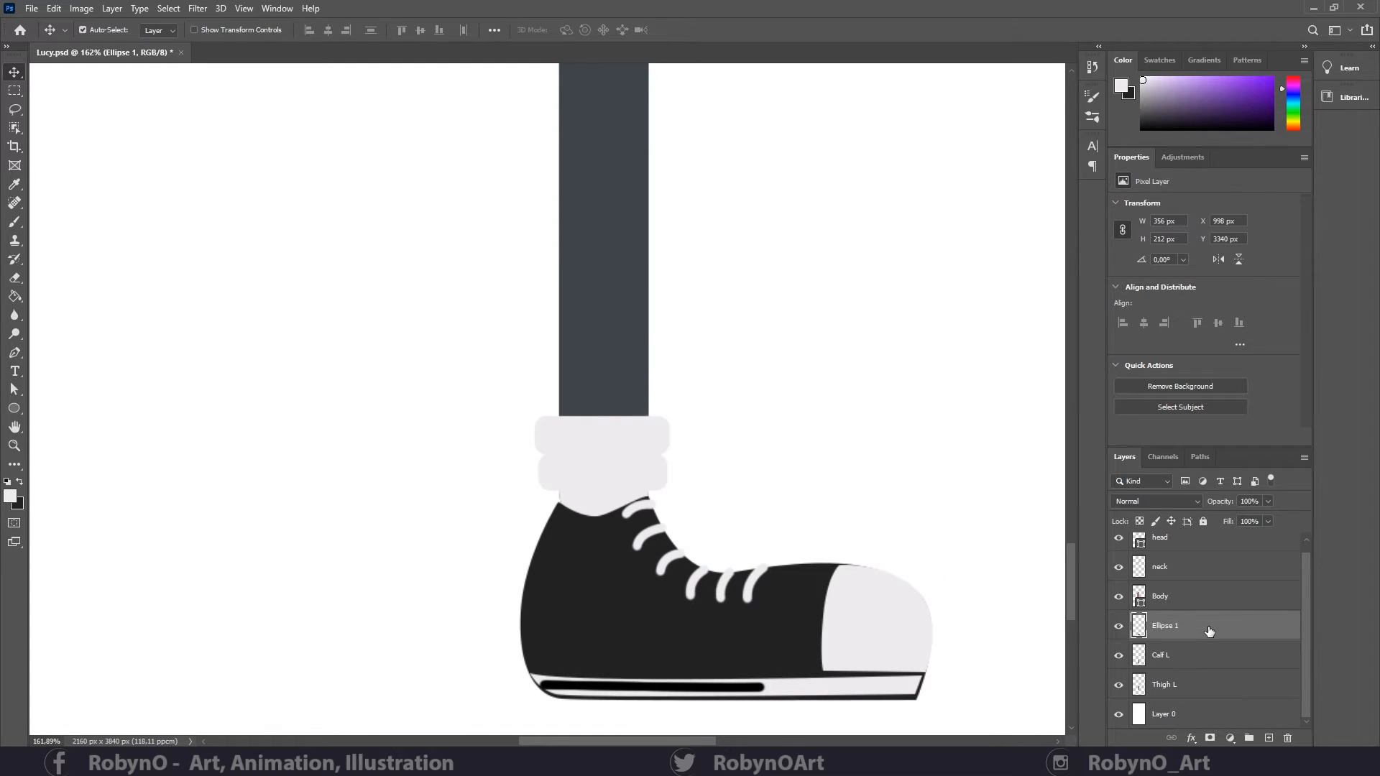
pyautogui.click(1118, 655)
pyautogui.click(15, 446)
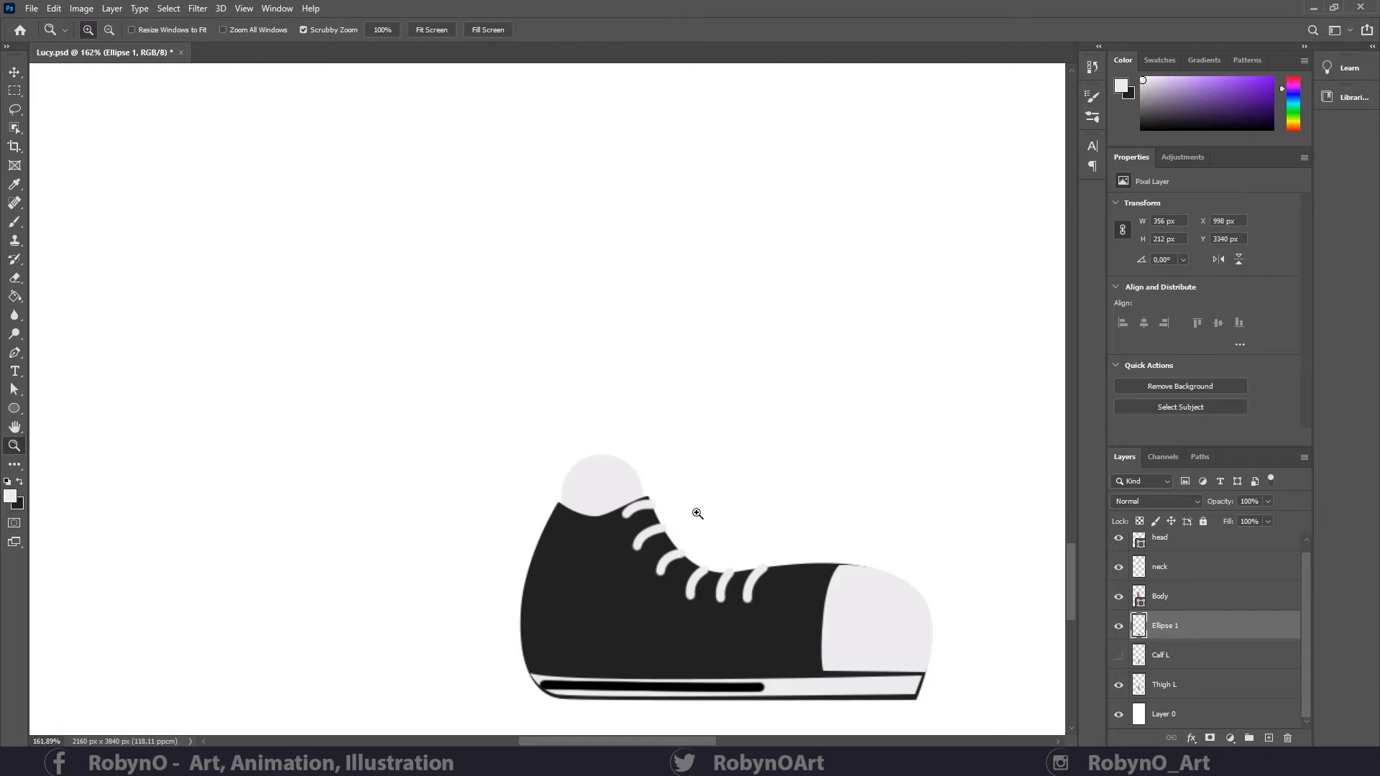
pyautogui.moveTo(697, 513); pyautogui.dragTo(740, 517)
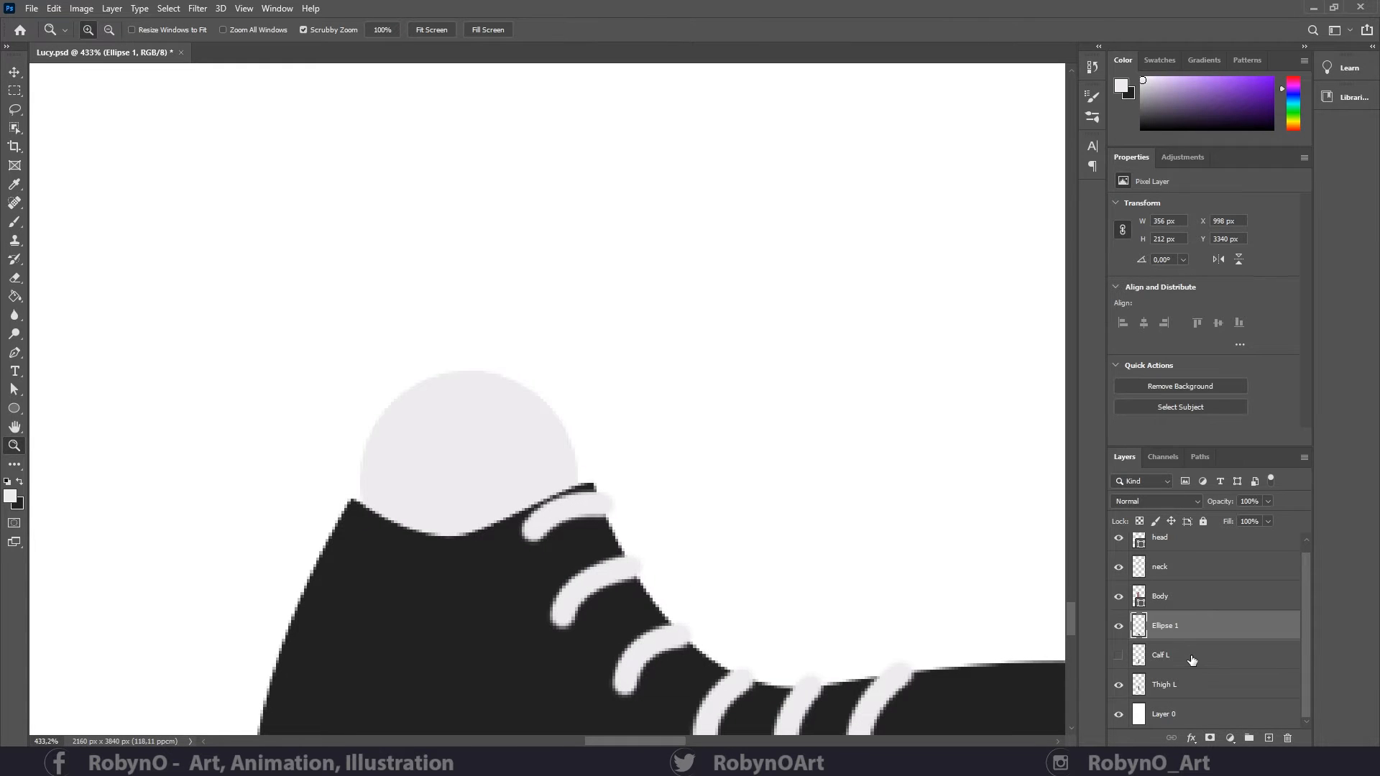
pyautogui.doubleClick(1163, 626)
pyautogui.write('Foot L')
pyautogui.press('Return')
# - Draw a closed pen path about 78 px by 31 px across the ankle circle, reaching both top corners of the shoe
pyautogui.click(14, 352)
pyautogui.click(351, 498)
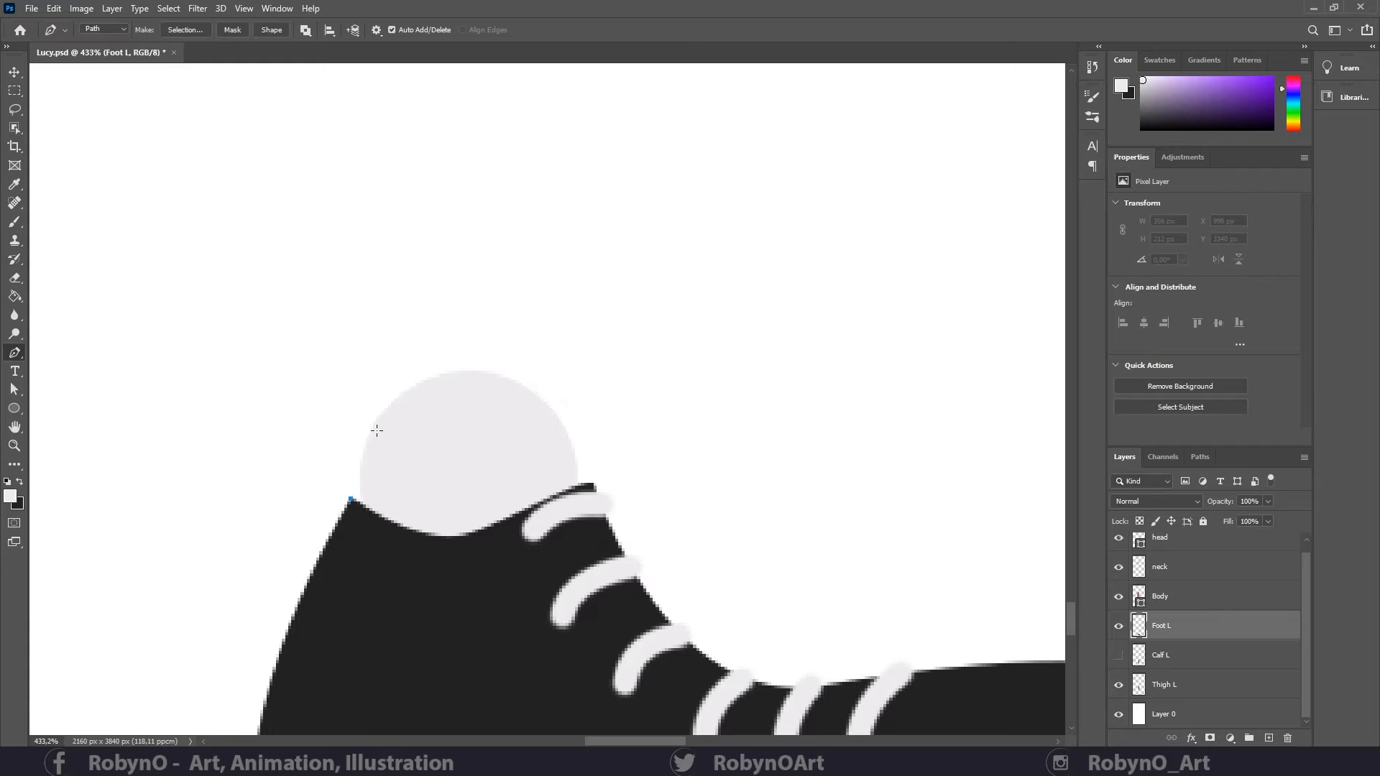
pyautogui.moveTo(375, 424); pyautogui.dragTo(387, 416)
pyautogui.moveTo(557, 420); pyautogui.dragTo(583, 457)
pyautogui.click(593, 486)
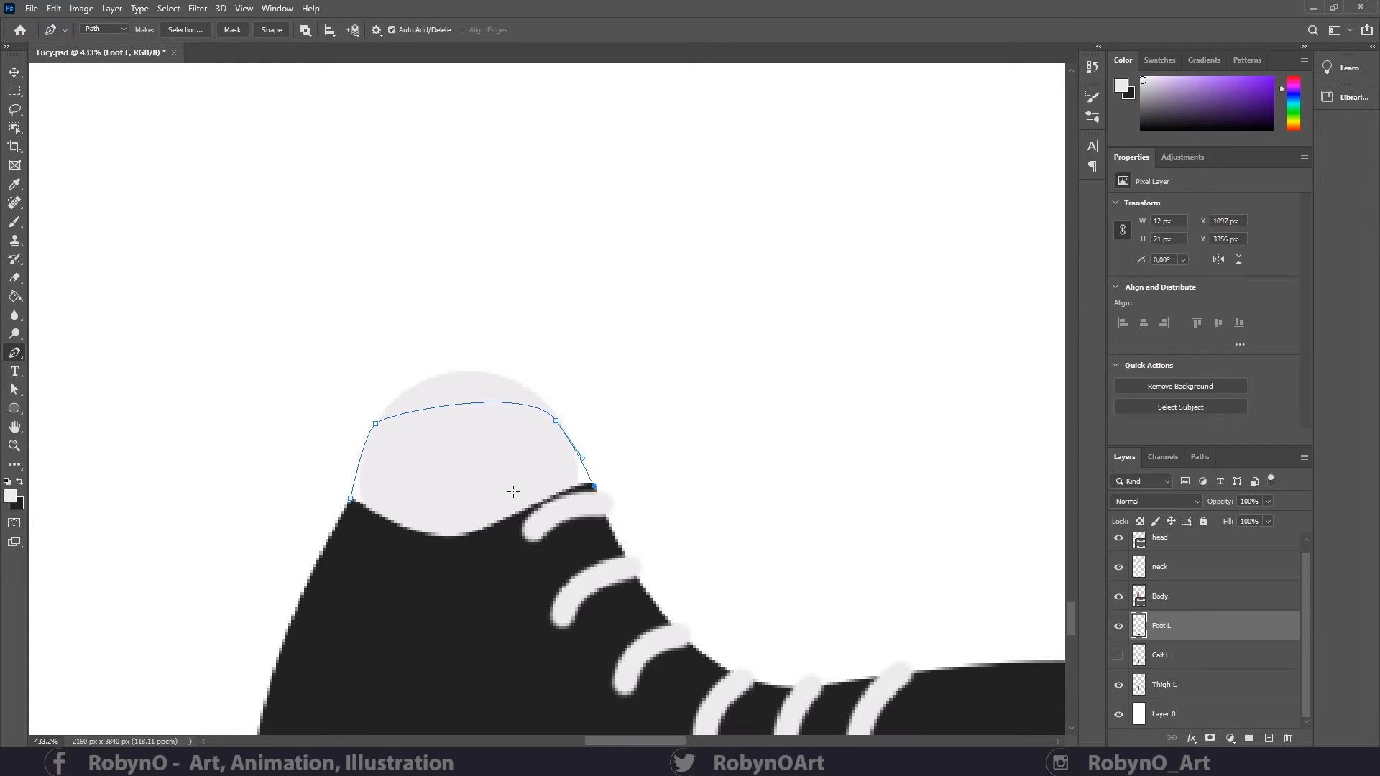
pyautogui.click(351, 498)
# - Fill the ankle path on Foot L with the light grey foreground colour and save the document
pyautogui.rightClick(414, 471)
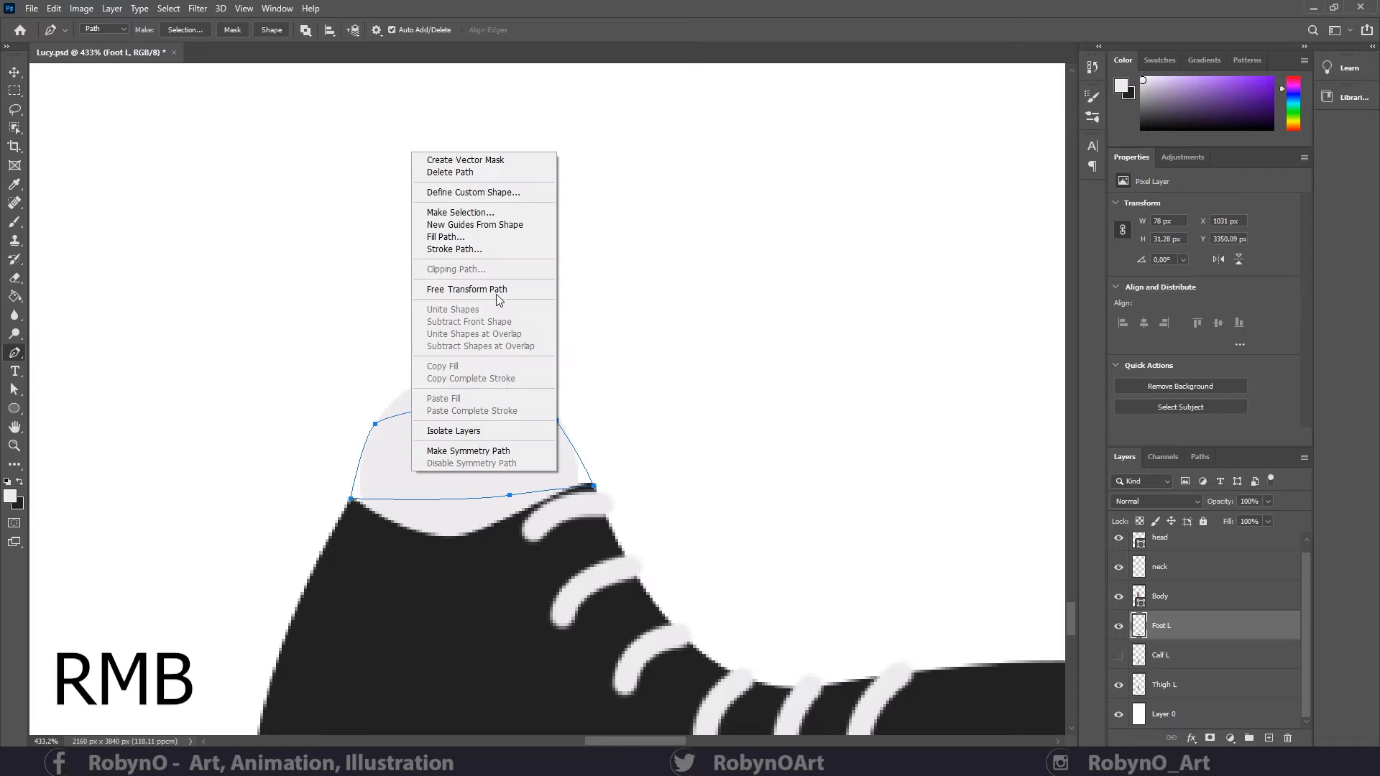
pyautogui.click(460, 238)
pyautogui.click(776, 196)
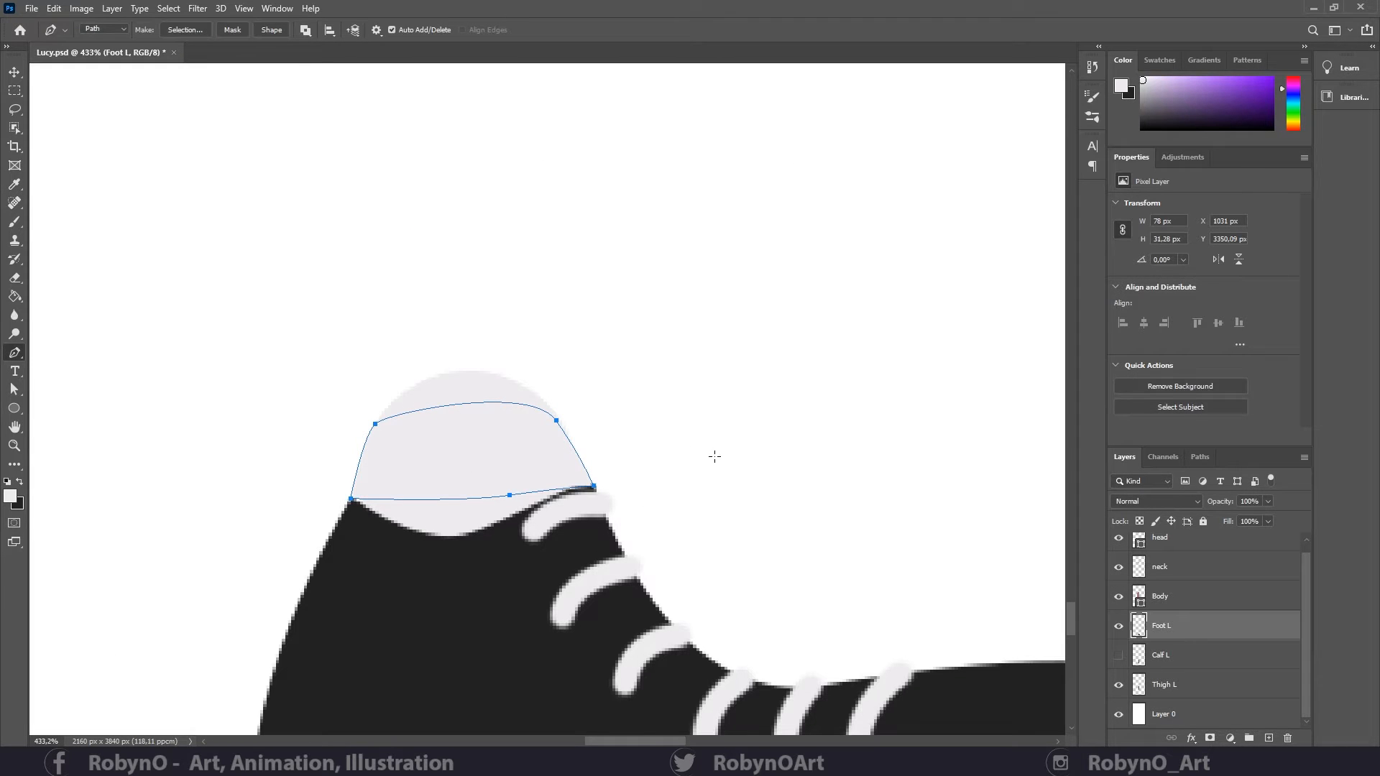
pyautogui.click(31, 8)
pyautogui.click(43, 167)
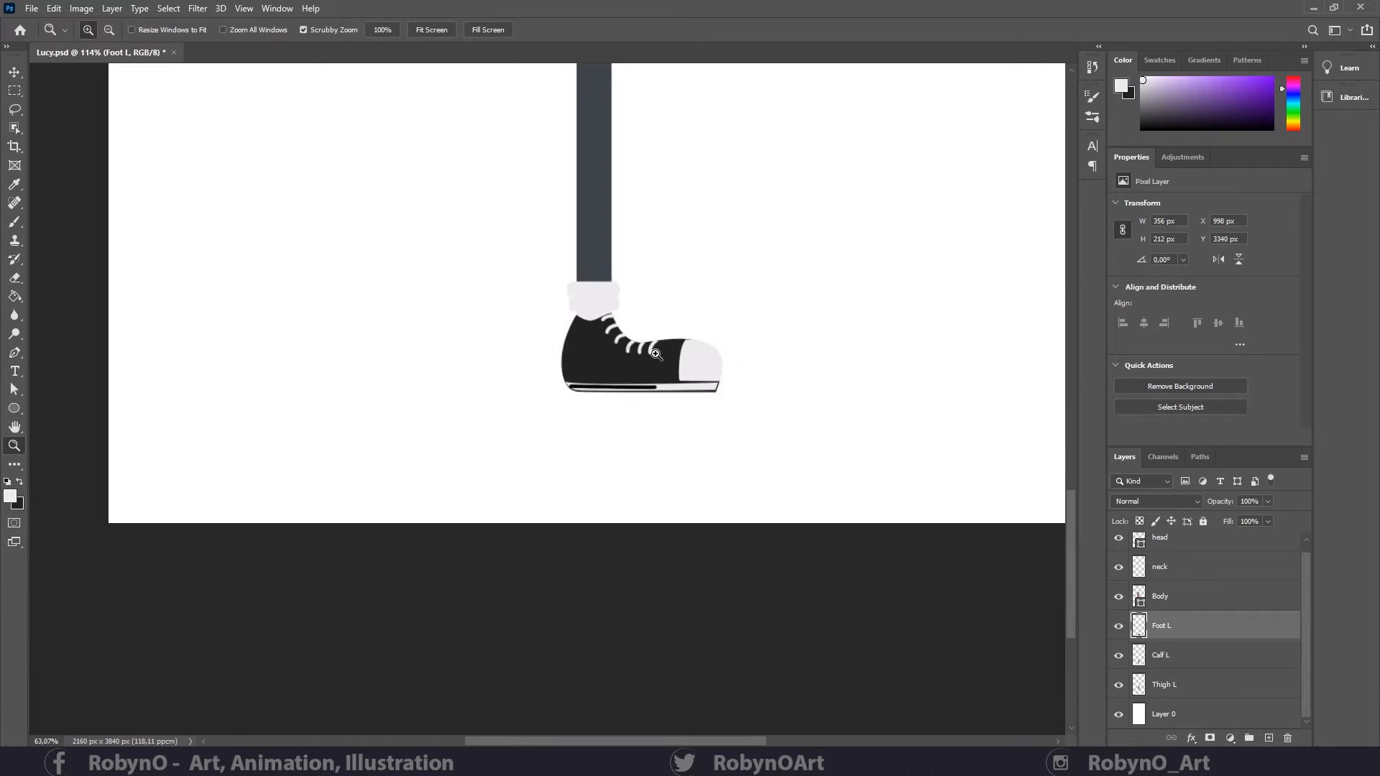
# - Create a new layer named Upper Arm L between Body and Foot L
pyautogui.moveTo(655, 353); pyautogui.dragTo(554, 549)
pyautogui.moveTo(634, 394); pyautogui.dragTo(601, 385)
pyautogui.moveTo(593, 300); pyautogui.dragTo(595, 466)
pyautogui.moveTo(631, 390); pyautogui.dragTo(618, 388)
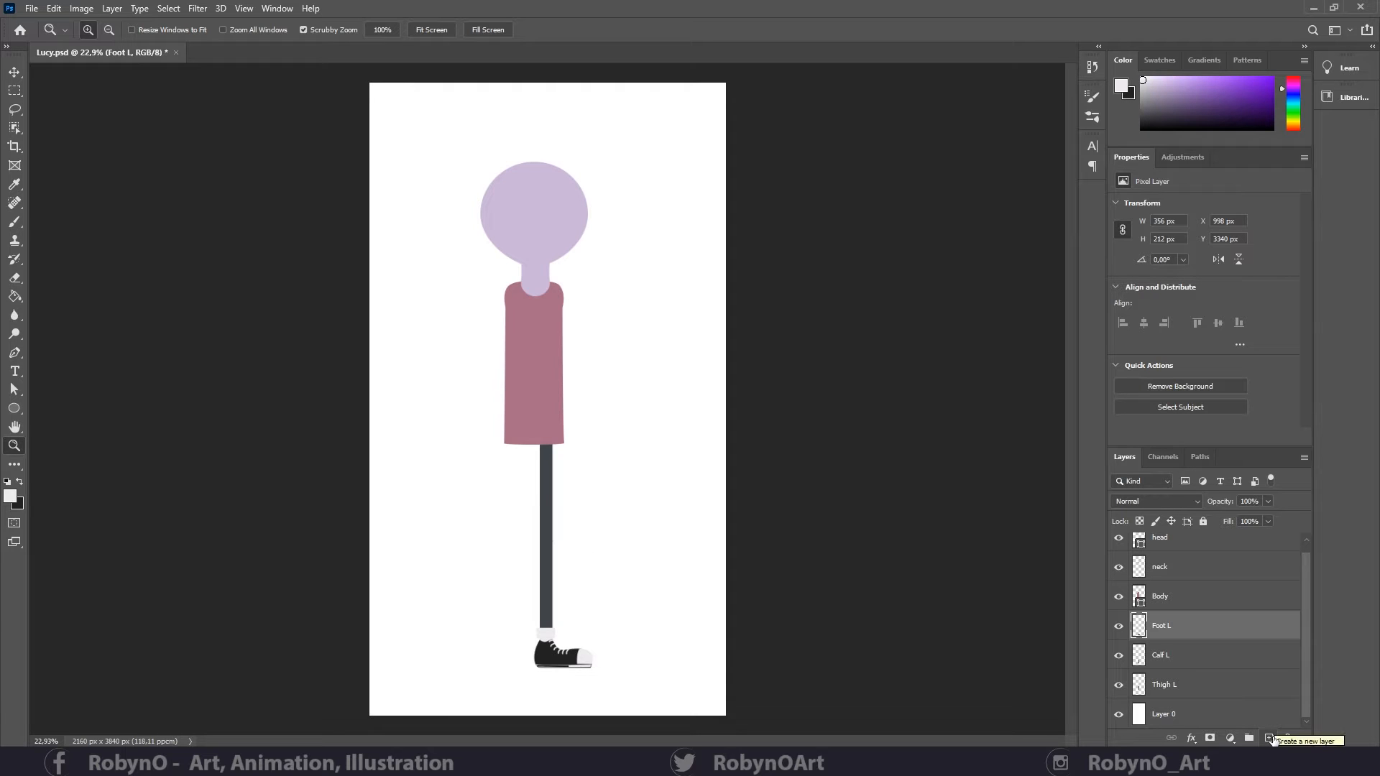
pyautogui.click(1269, 738)
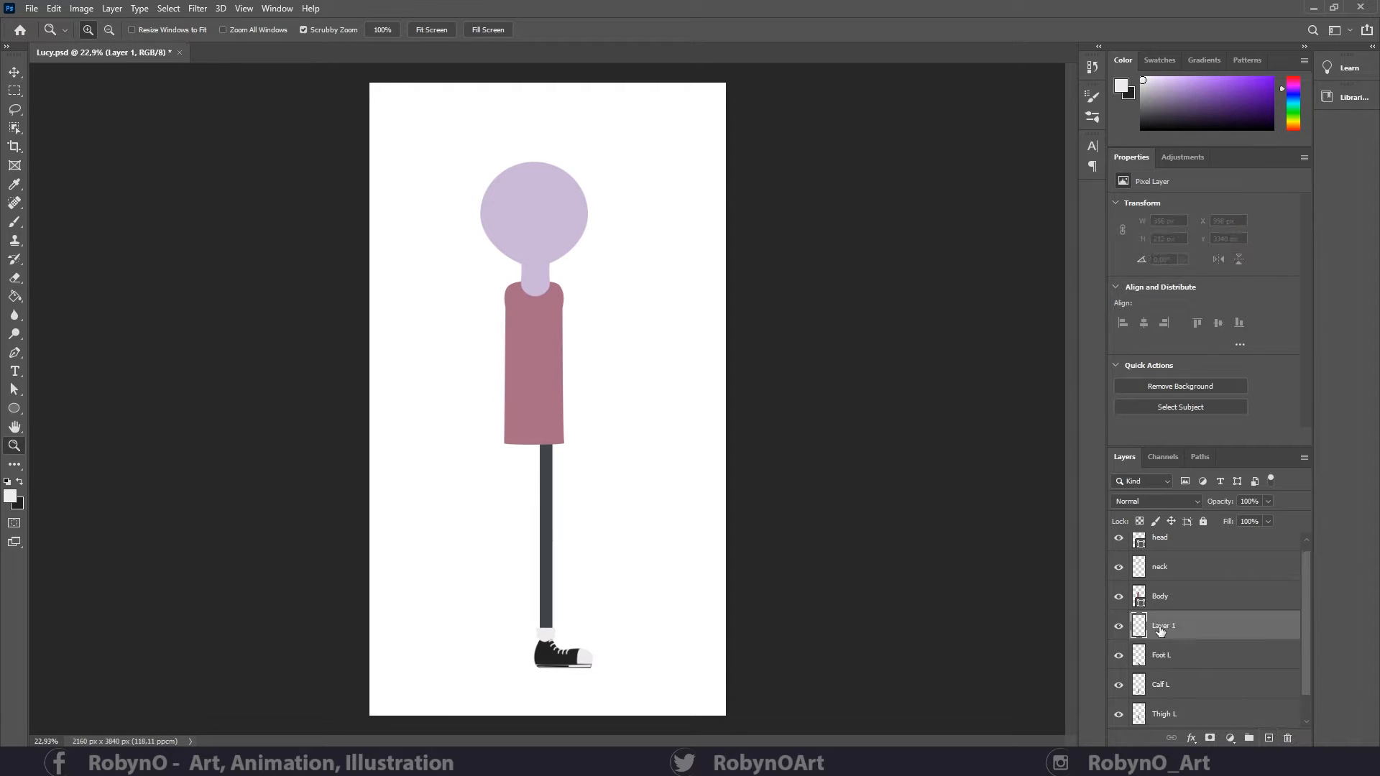
pyautogui.doubleClick(1165, 627)
pyautogui.write('Upper Arm L')
pyautogui.press('Return')
# - Draw a rounded rectangle about 65 px by 503 px along the torso's front edge on Upper Arm L and fill it lavender
pyautogui.click(566, 274)
pyautogui.rightClick(15, 408)
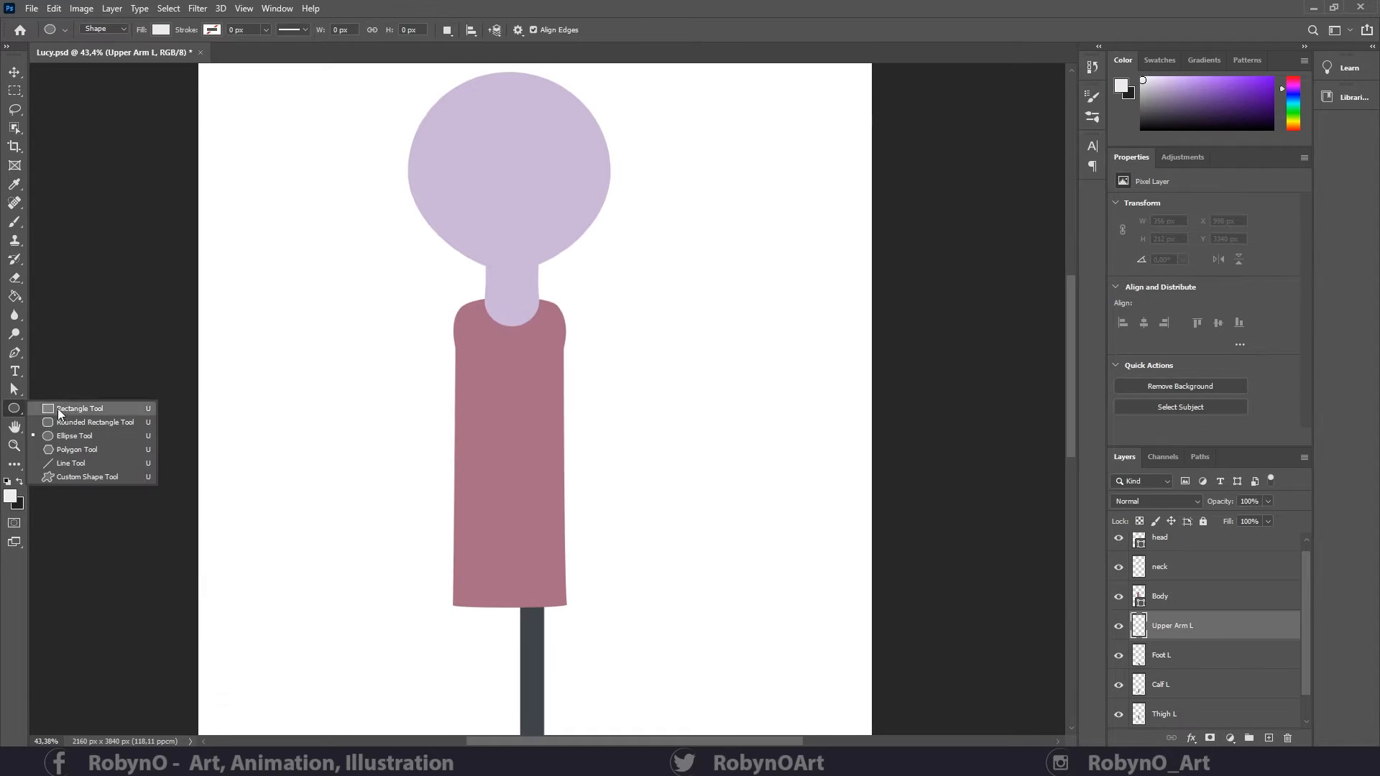
pyautogui.click(70, 423)
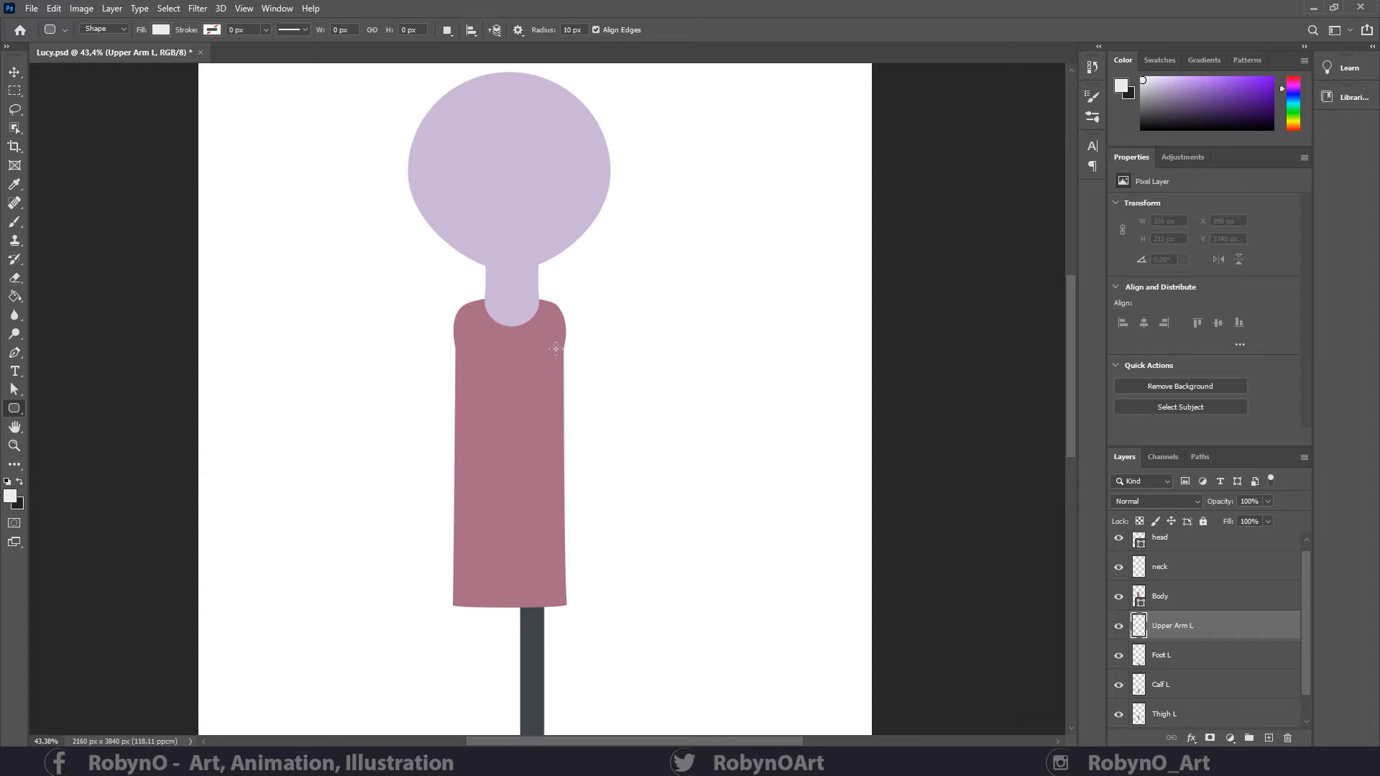
pyautogui.moveTo(553, 343); pyautogui.dragTo(572, 501)
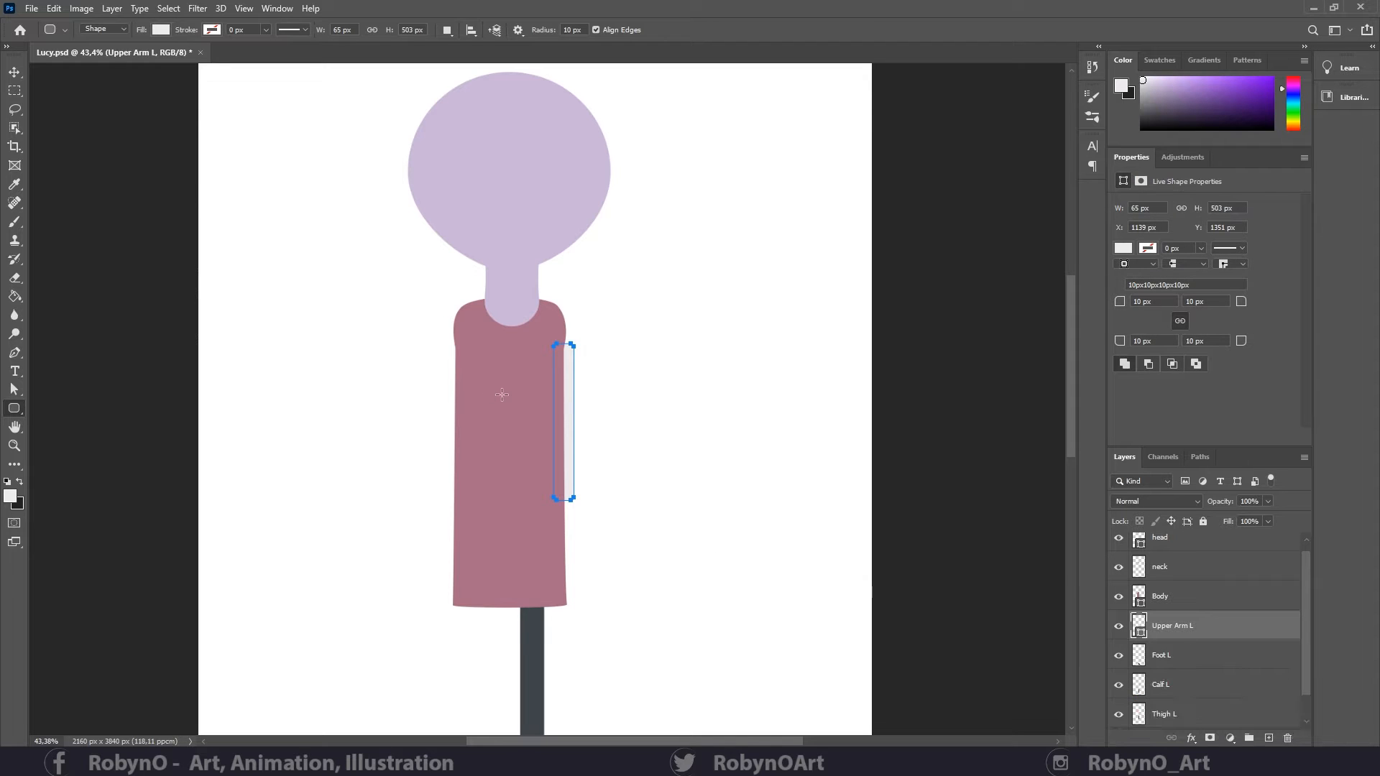
pyautogui.click(161, 30)
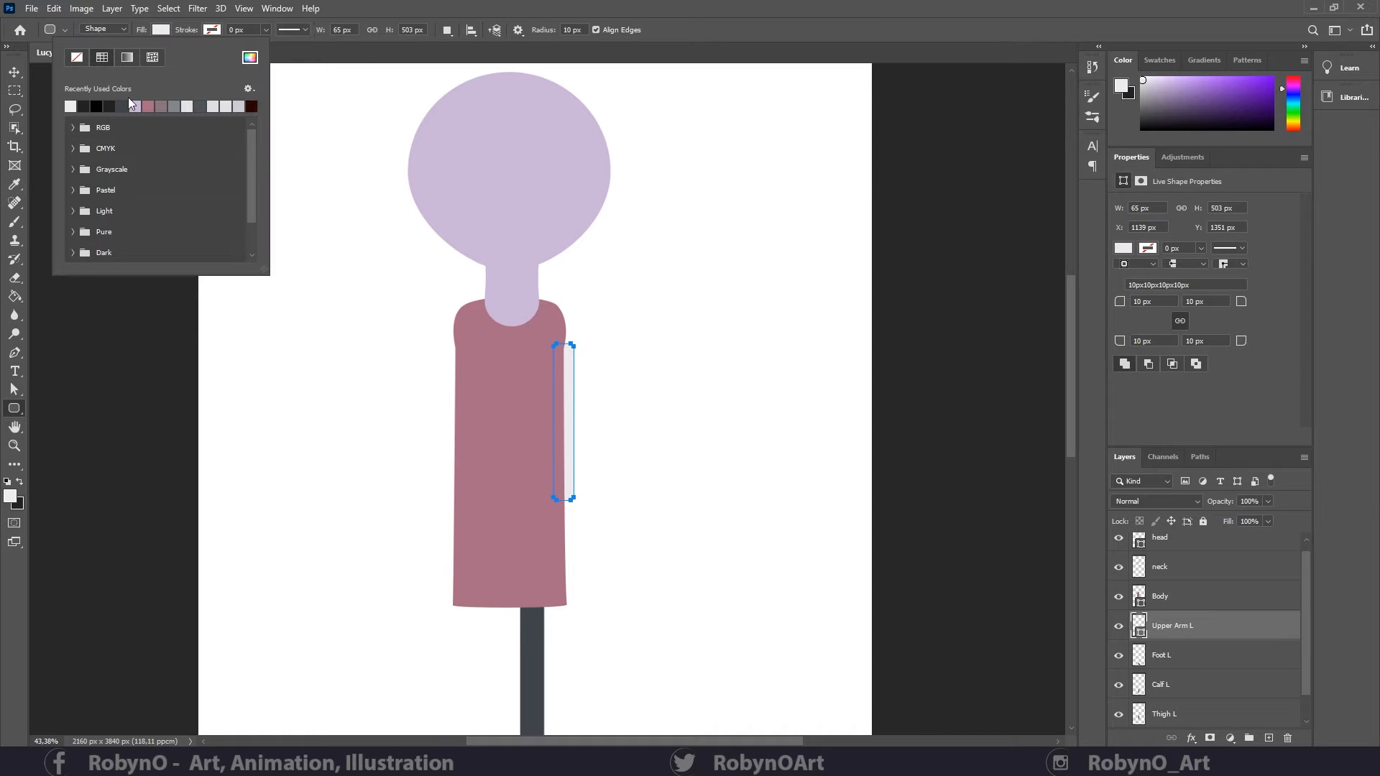
pyautogui.click(135, 106)
pyautogui.click(480, 209)
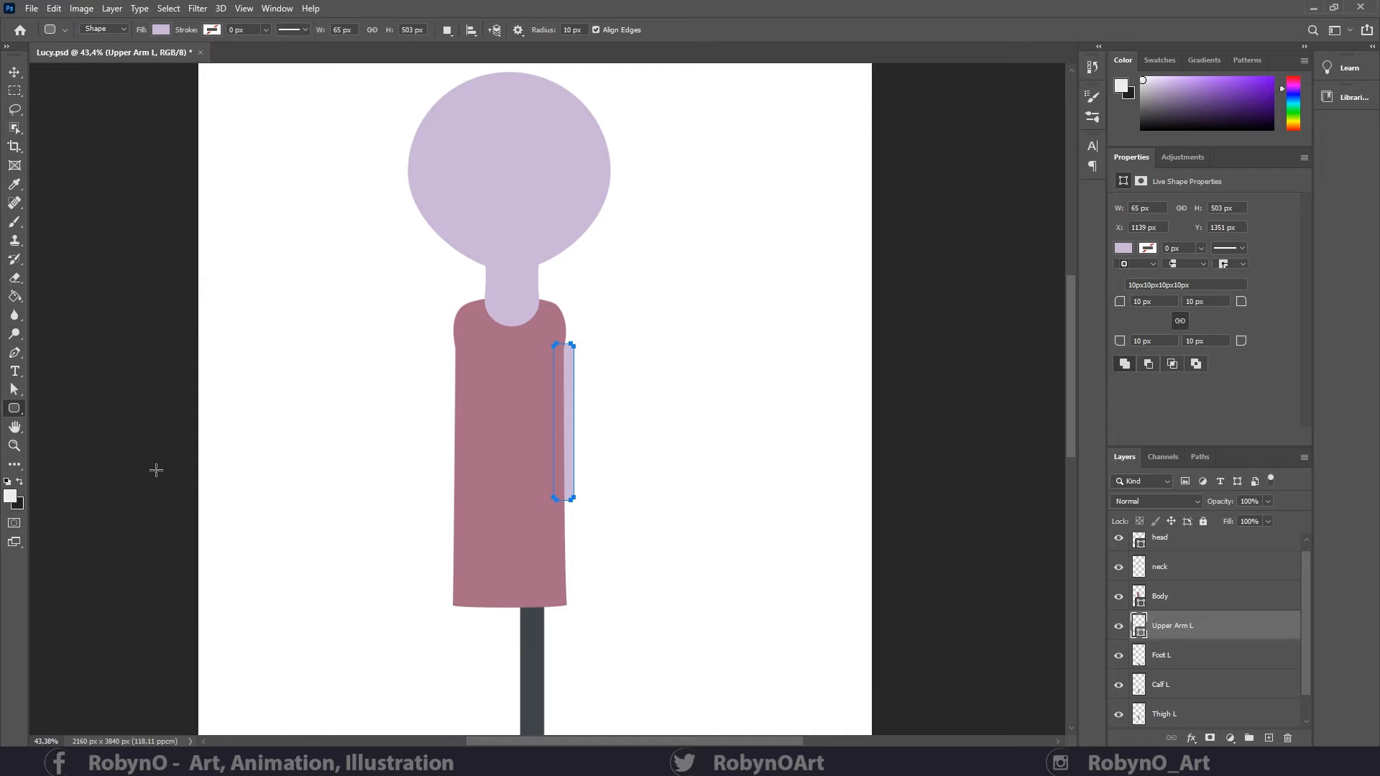
# - Shift the lavender arm rectangle slightly up along the torso's front edge
pyautogui.click(14, 446)
pyautogui.moveTo(567, 442)
pyautogui.mouseDown()
pyautogui.moveTo(616, 441)
pyautogui.moveTo(581, 419)
pyautogui.mouseUp()
pyautogui.click(13, 389)
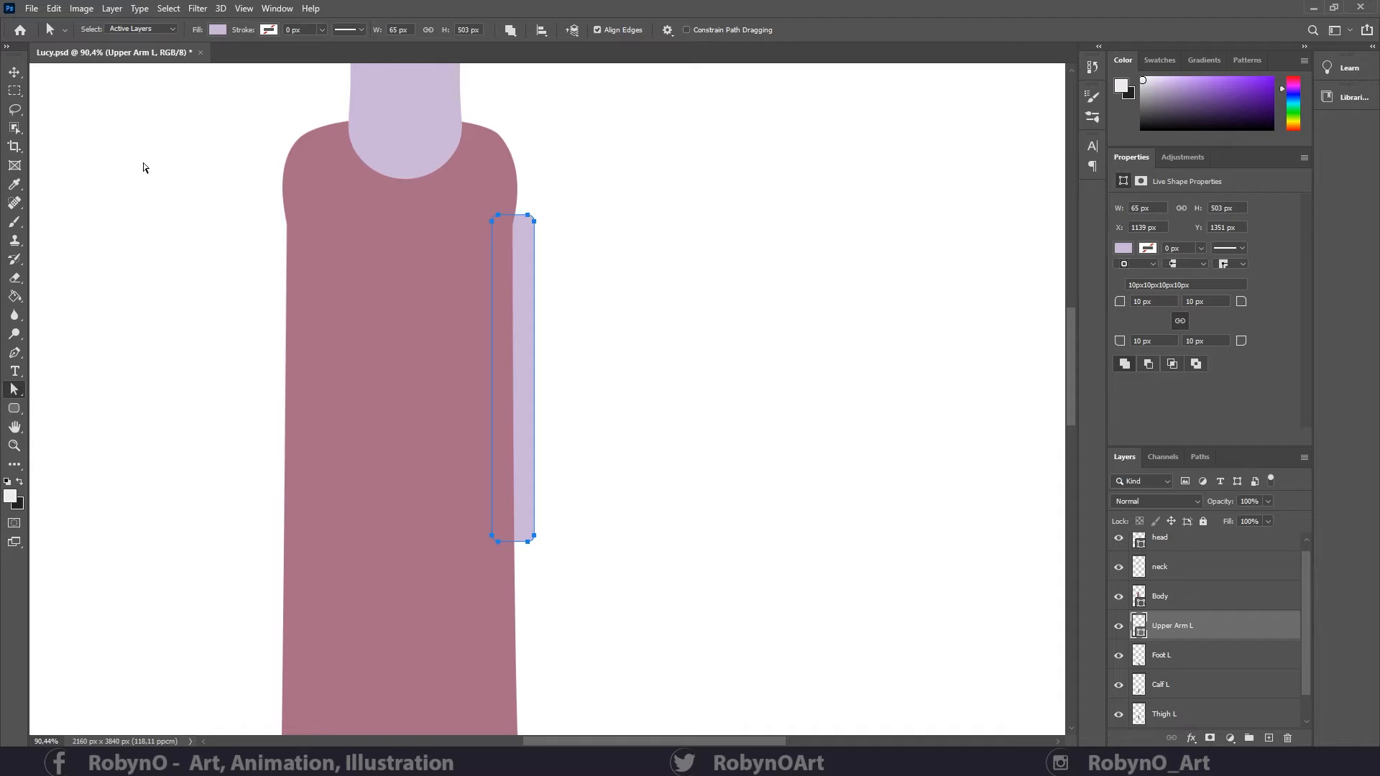
pyautogui.hotkey('ctrl', 't')
pyautogui.moveTo(521, 357); pyautogui.dragTo(523, 339)
pyautogui.click(14, 446)
pyautogui.scroll(-5, 626, 422)
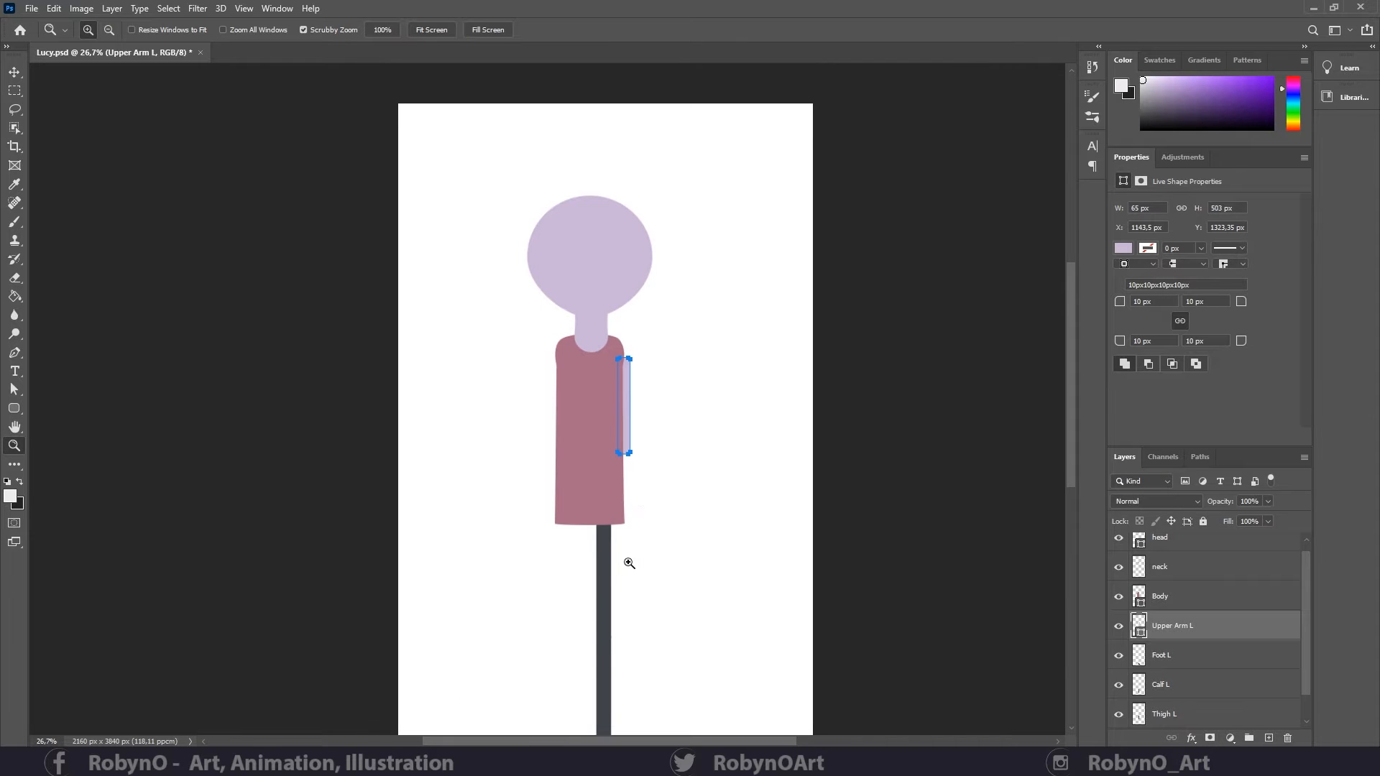
# - Shorten the arm rectangle from its lower end to about 396 px high
pyautogui.moveTo(632, 452); pyautogui.dragTo(719, 457)
pyautogui.click(14, 389)
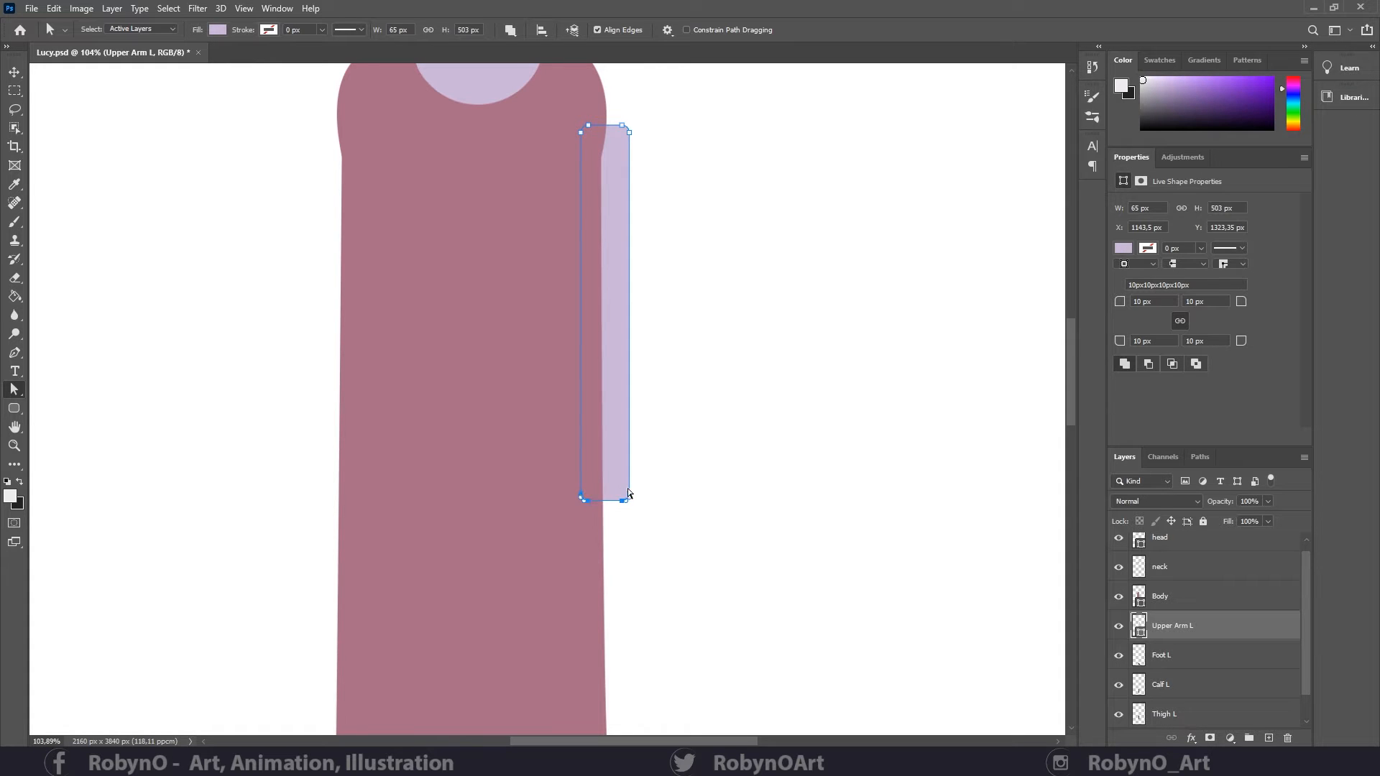
pyautogui.moveTo(630, 498); pyautogui.dragTo(629, 415)
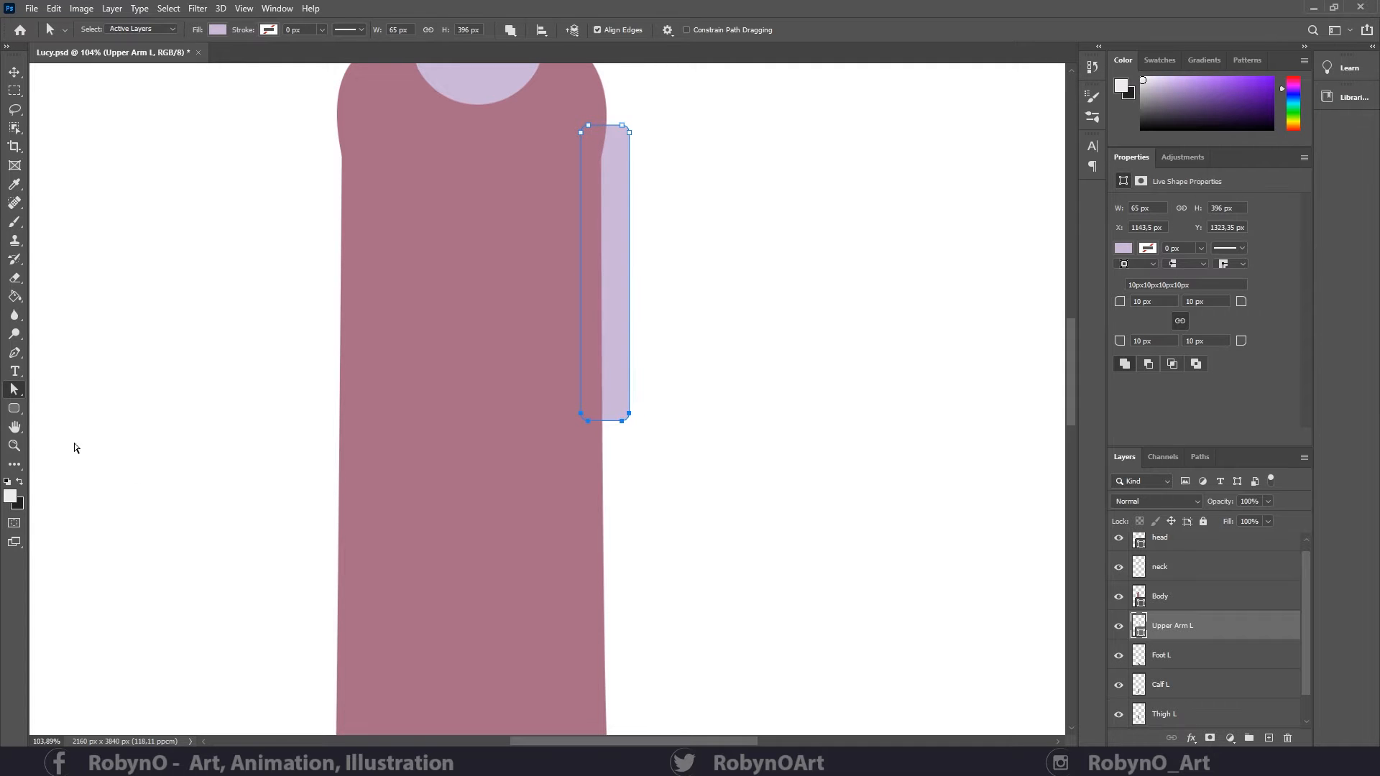
pyautogui.click(14, 446)
pyautogui.moveTo(624, 461); pyautogui.dragTo(603, 376)
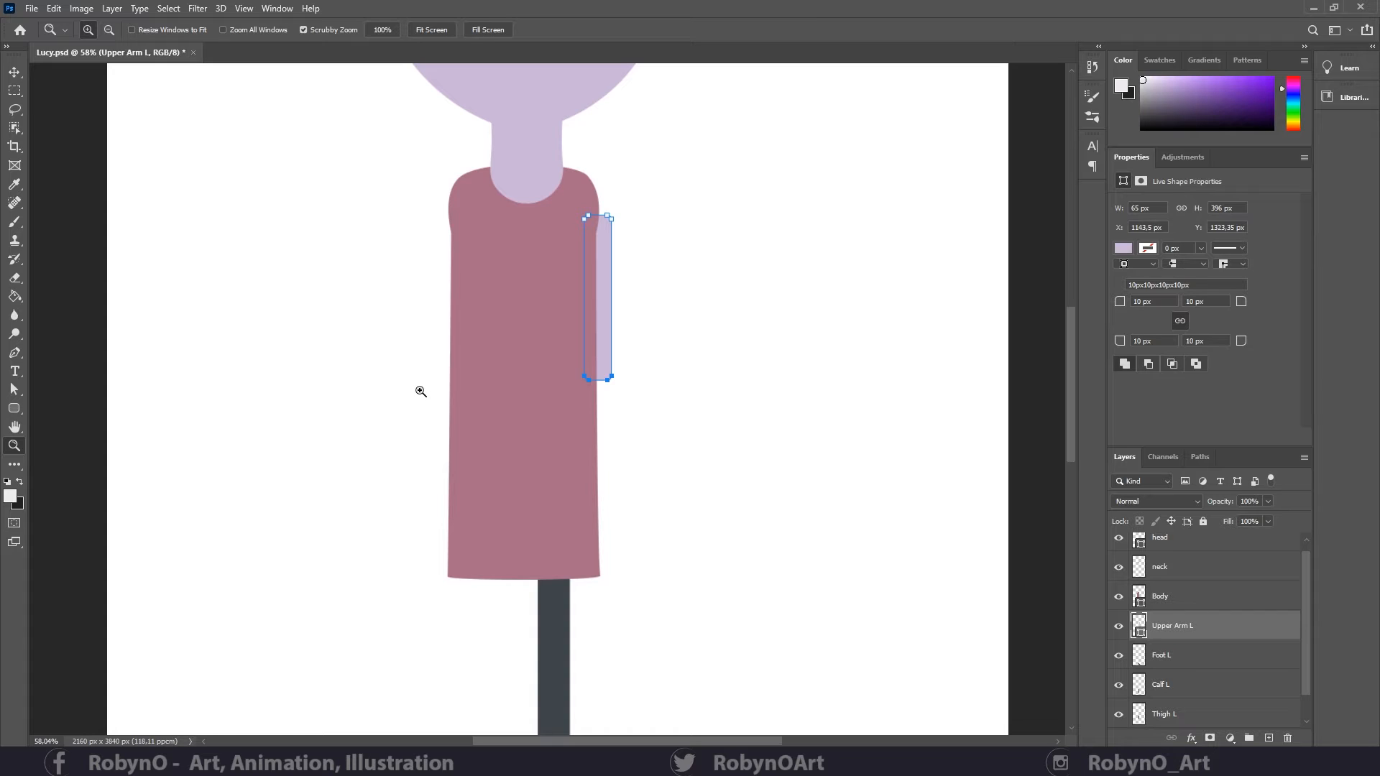
# - Rename the arm layer as Upper Arm R and move the arm just outside the torso's back edge
pyautogui.doubleClick(1186, 630)
pyautogui.press('Return')
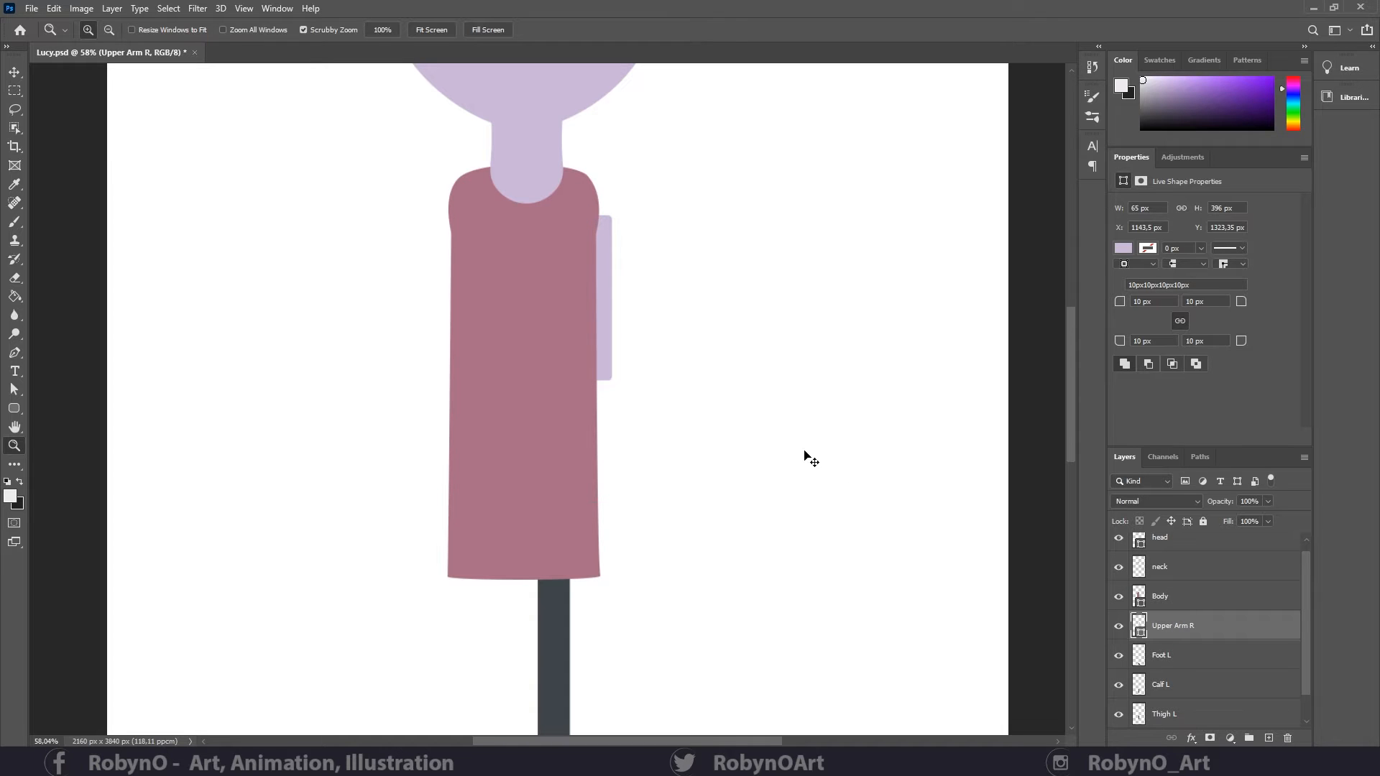
pyautogui.hotkey('ctrl', 't')
pyautogui.moveTo(599, 267); pyautogui.dragTo(430, 279)
pyautogui.press('Return')
pyautogui.press('z')
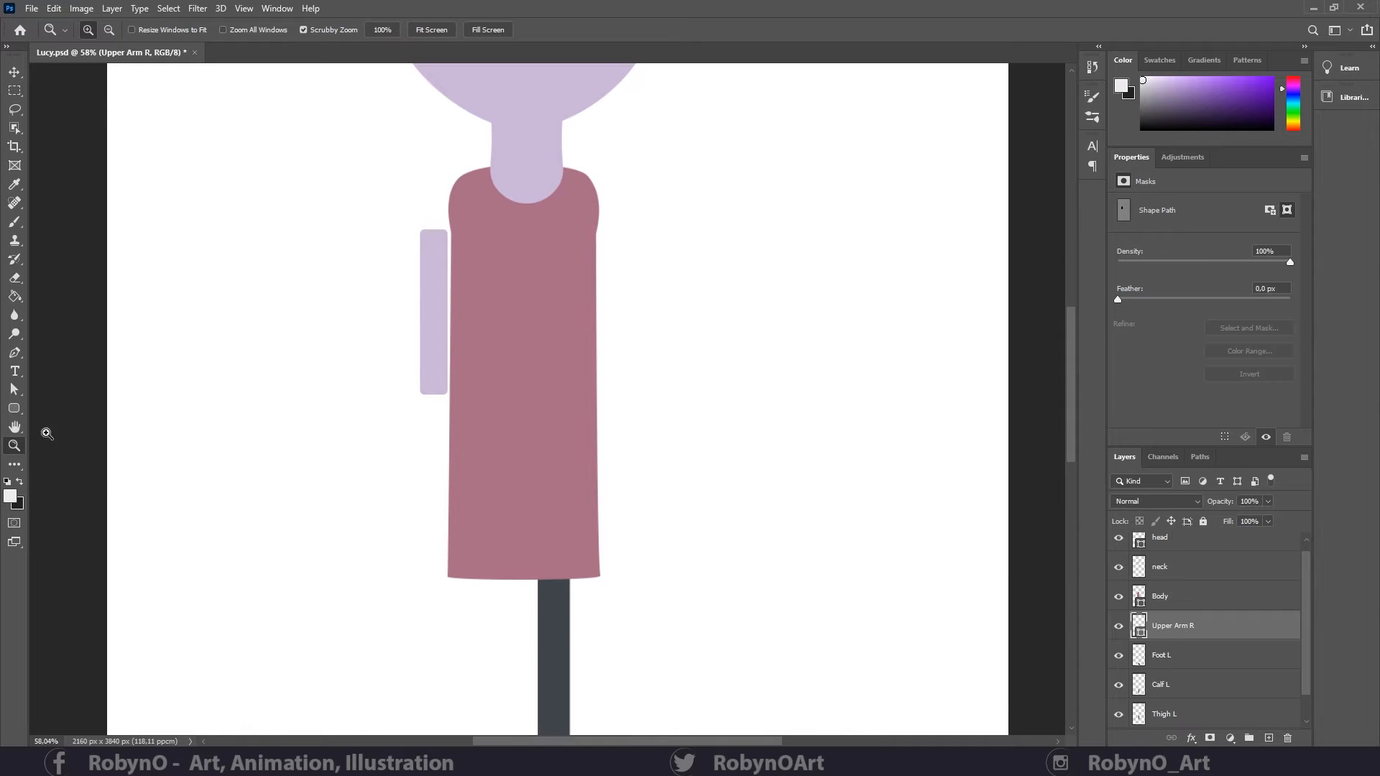
# - Draw a lavender circle about 65 px across and place it over the arm's lower end
pyautogui.rightClick(14, 409)
pyautogui.click(72, 422)
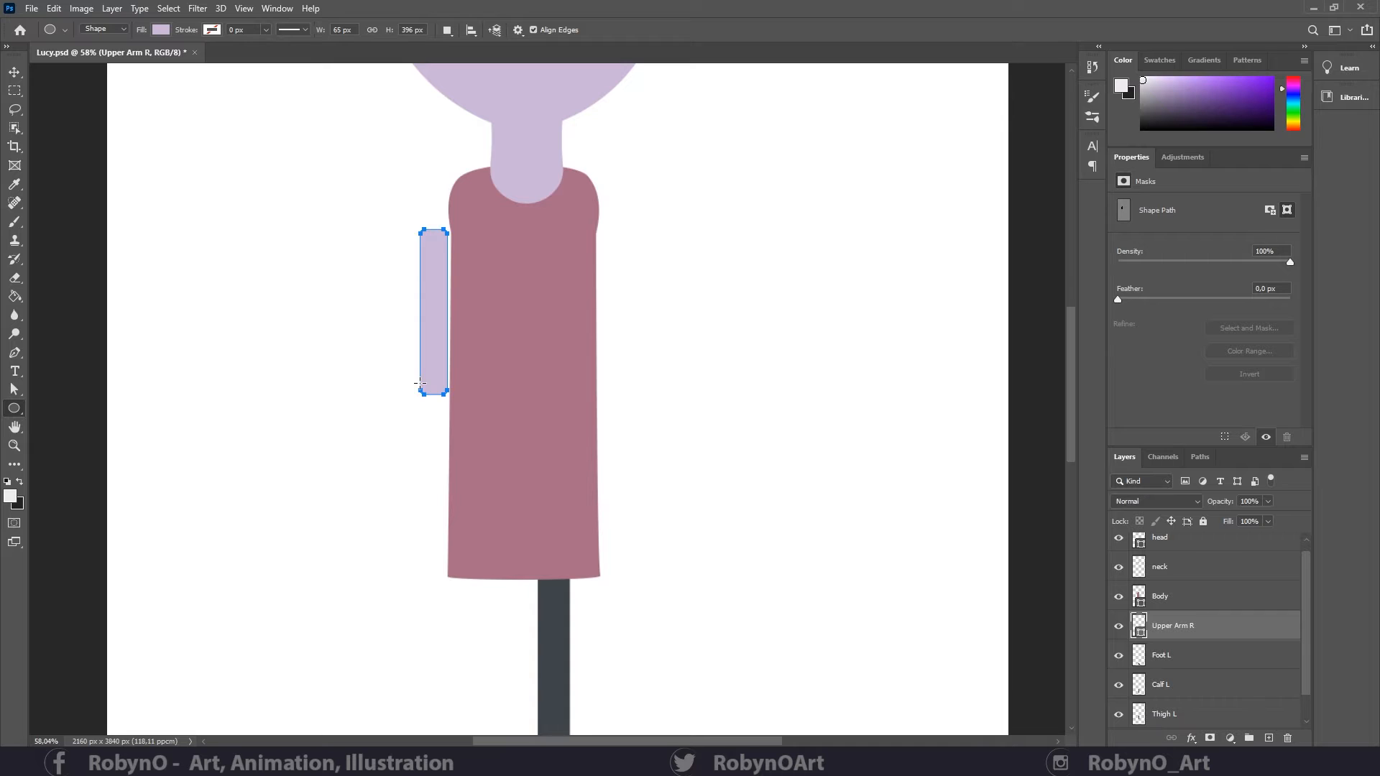
pyautogui.moveTo(421, 383); pyautogui.dragTo(388, 406)
pyautogui.click(14, 446)
pyautogui.hotkey('ctrl', 't')
pyautogui.moveTo(490, 408); pyautogui.dragTo(386, 360)
pyautogui.press('Return')
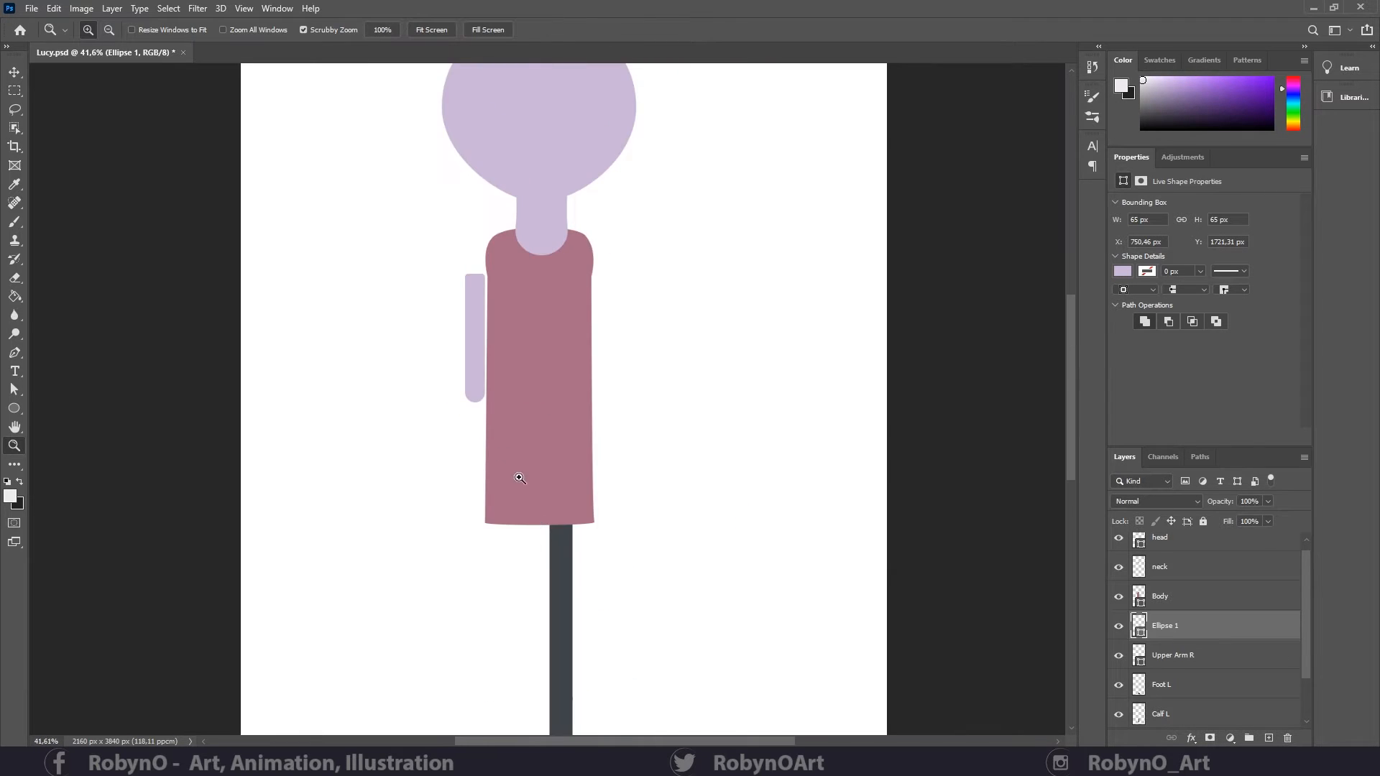
# - Nudge the elbow circle up 5 px so its sides align with the arm's edges
pyautogui.moveTo(520, 447); pyautogui.dragTo(506, 447)
pyautogui.moveTo(455, 358); pyautogui.dragTo(565, 419)
pyautogui.moveTo(606, 516); pyautogui.dragTo(447, 286)
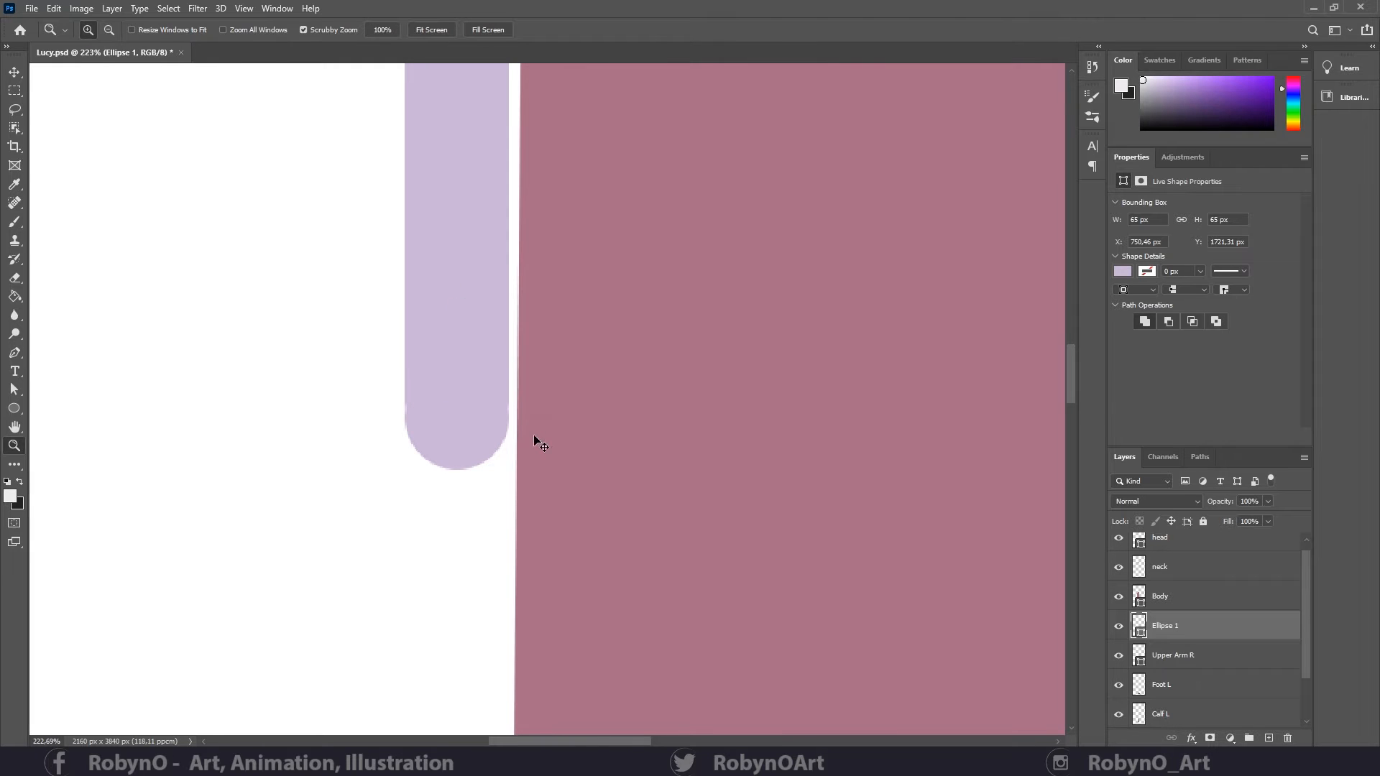
pyautogui.hotkey('ctrl', 't')
pyautogui.press('Return')
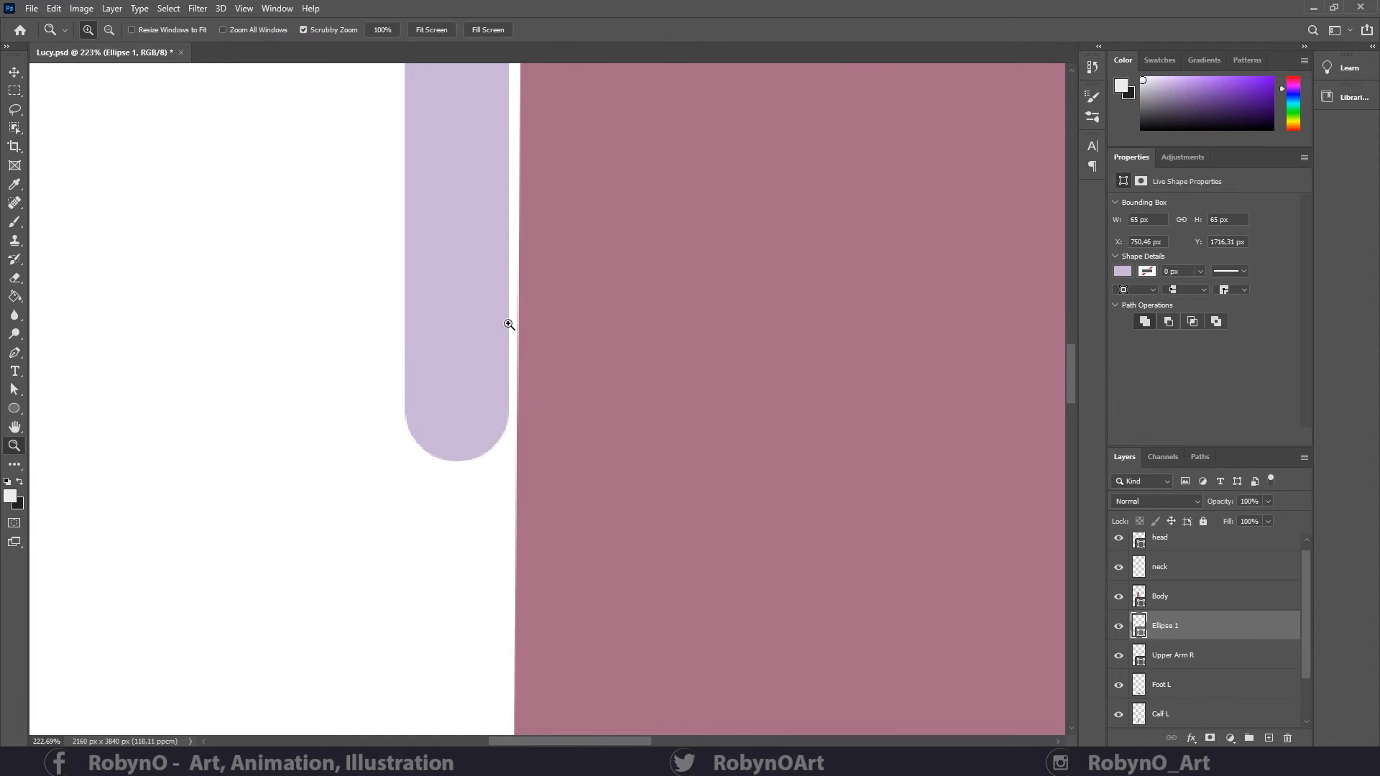
pyautogui.moveTo(505, 321); pyautogui.dragTo(407, 307)
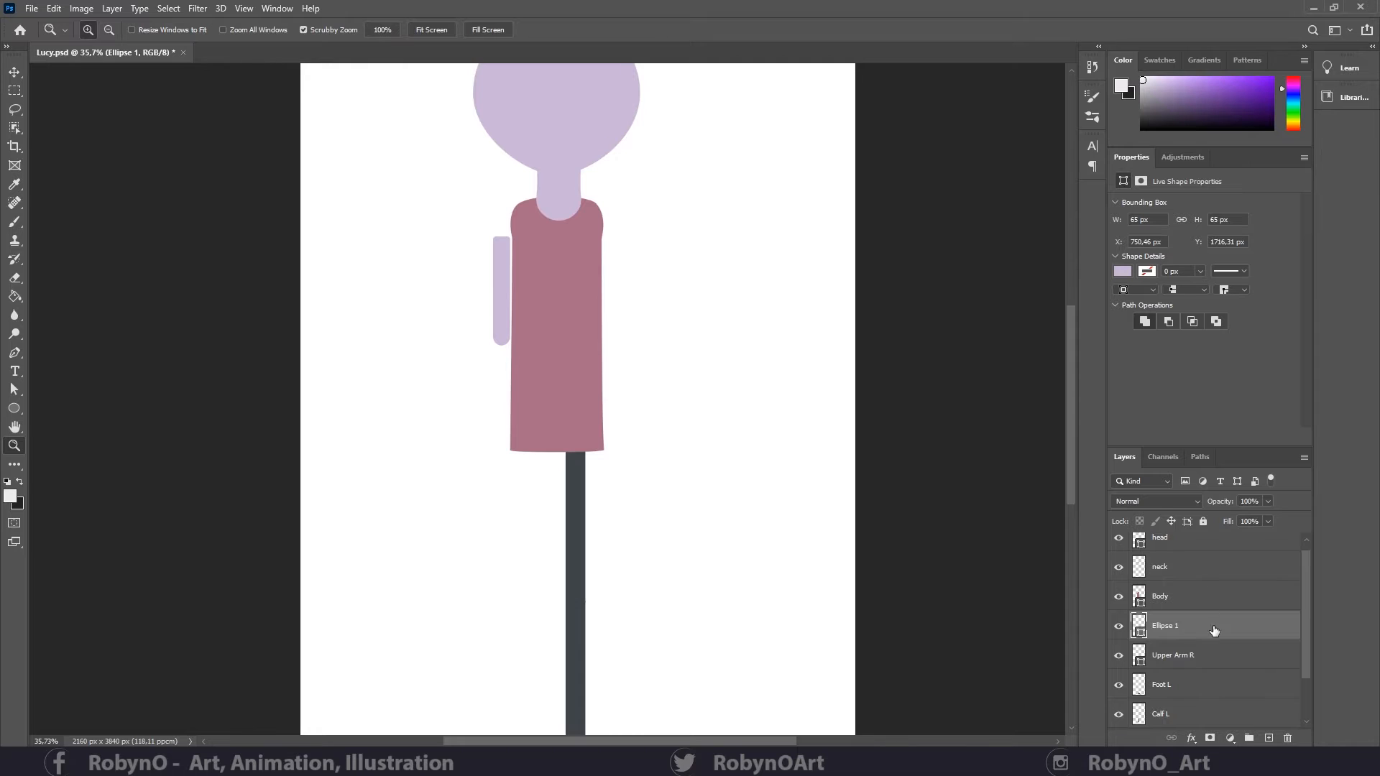
# - Duplicate the elbow circle's layer, hide the copy and select the original circle
pyautogui.moveTo(1213, 627); pyautogui.dragTo(1268, 736)
pyautogui.click(1119, 626)
pyautogui.click(1207, 654)
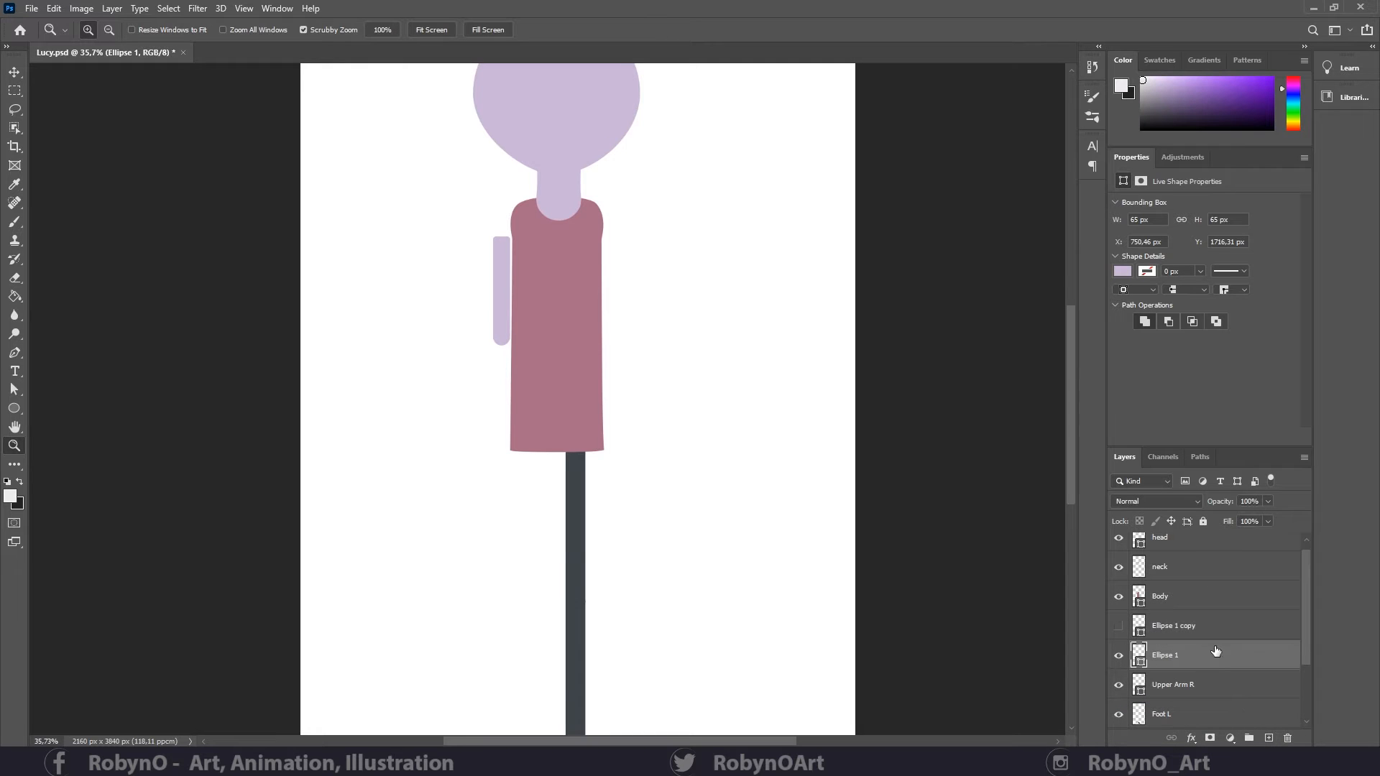
# - Place the elbow circle's layer beneath Upper Arm R, rasterize both layers and merge them into Upper Arm R
pyautogui.keyDown('shift'); pyautogui.click(1214, 690); pyautogui.keyUp('shift')
pyautogui.click(1218, 657)
pyautogui.scroll(-1, 1208, 644)
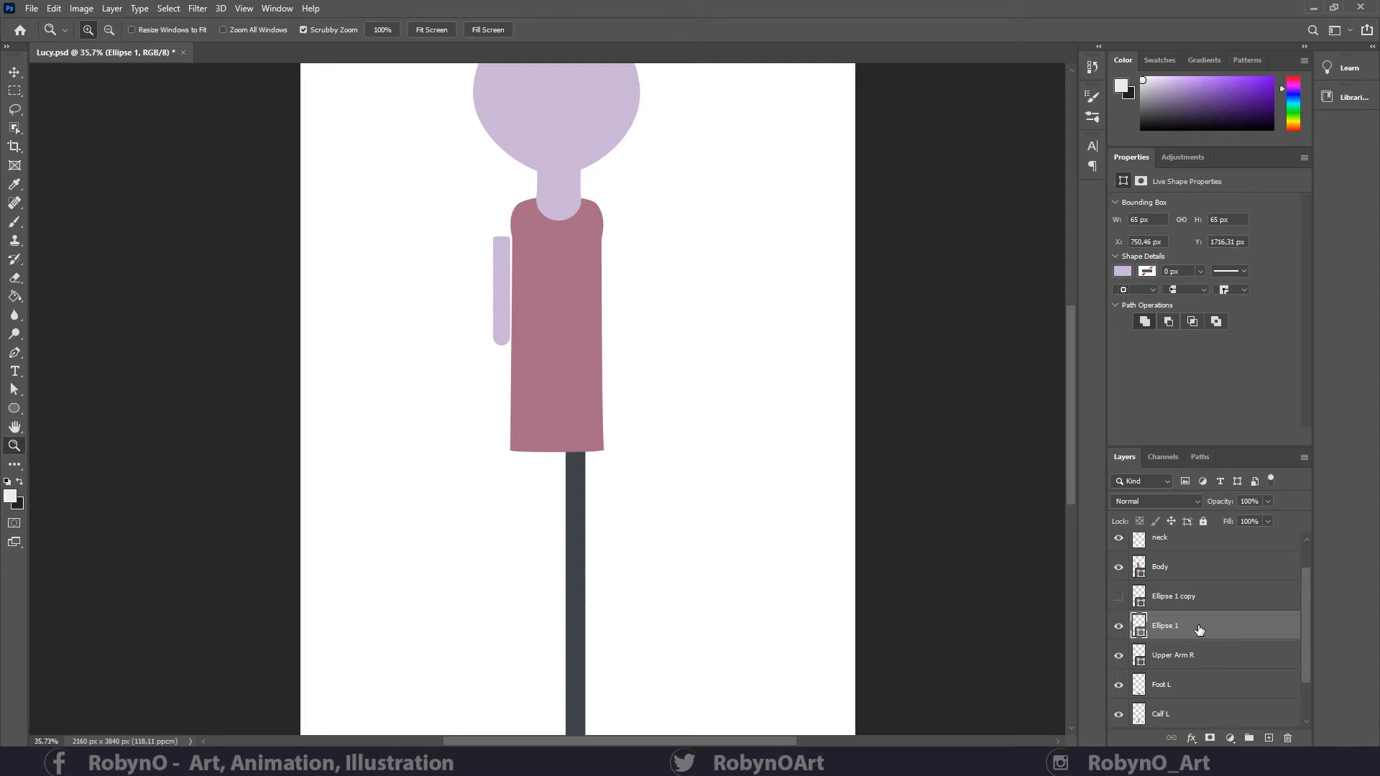
pyautogui.moveTo(1199, 629); pyautogui.dragTo(1196, 662)
pyautogui.keyDown('shift'); pyautogui.click(1186, 629); pyautogui.keyUp('shift')
pyautogui.rightClick(1183, 631)
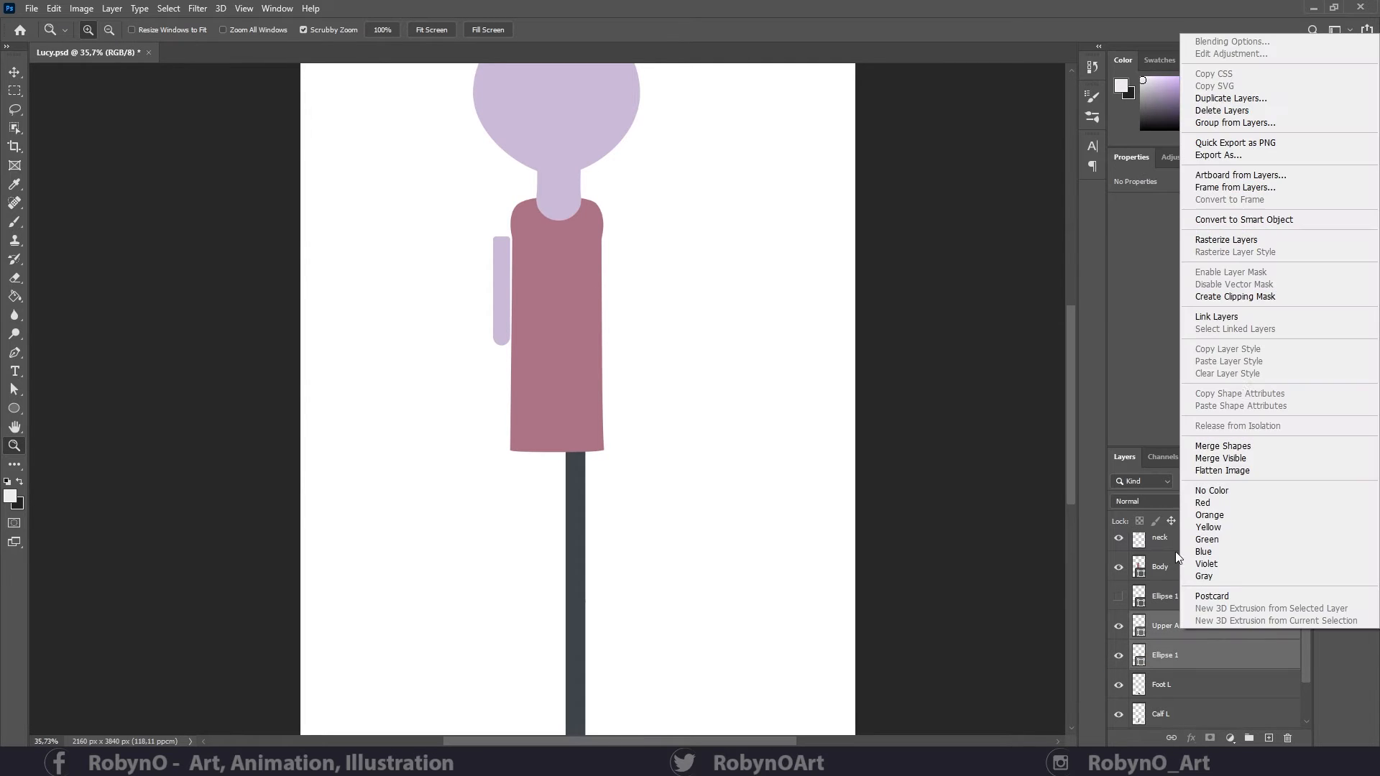
pyautogui.click(1240, 241)
pyautogui.hotkey('ctrl', 'e')
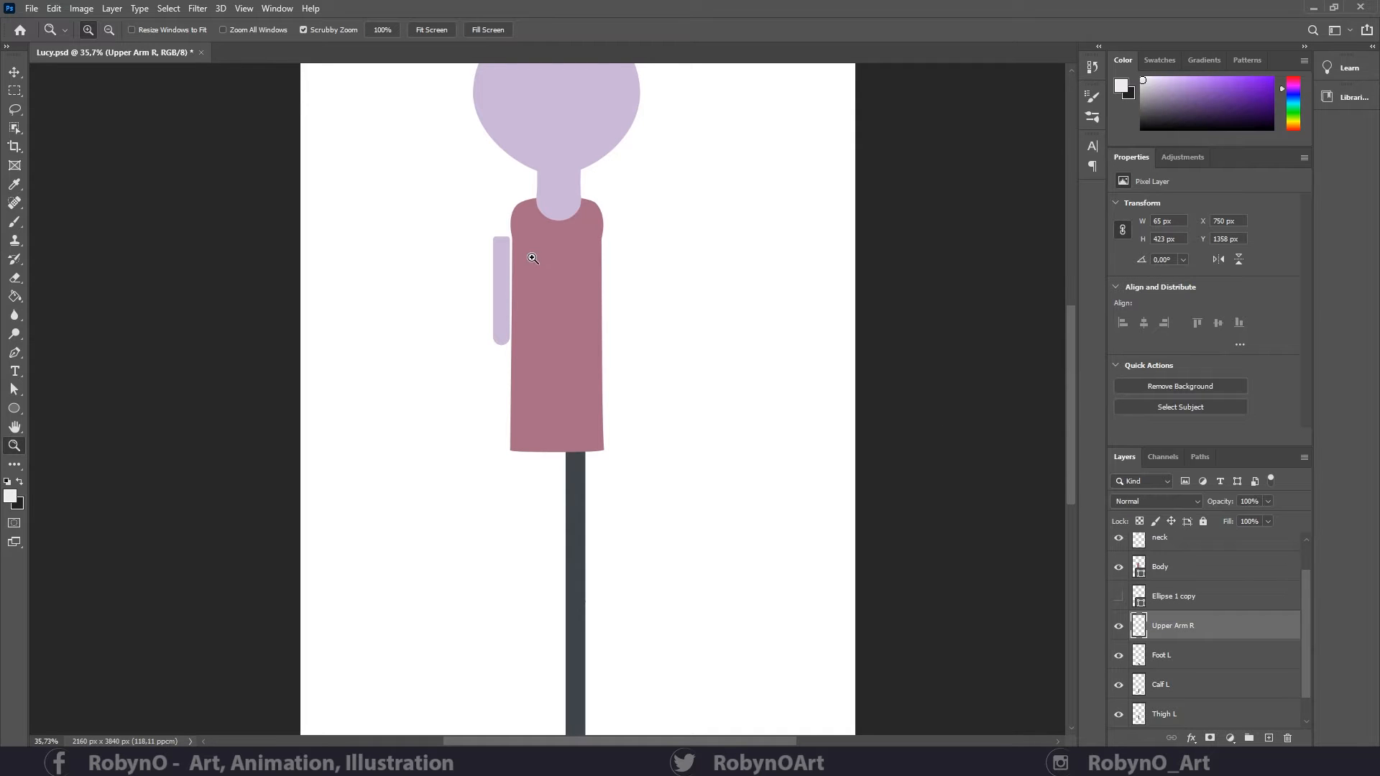
# - On a new layer above Upper Arm R, draw a circle about 99 px across and fill it with the dress's dusty rose
pyautogui.moveTo(520, 232); pyautogui.dragTo(572, 280)
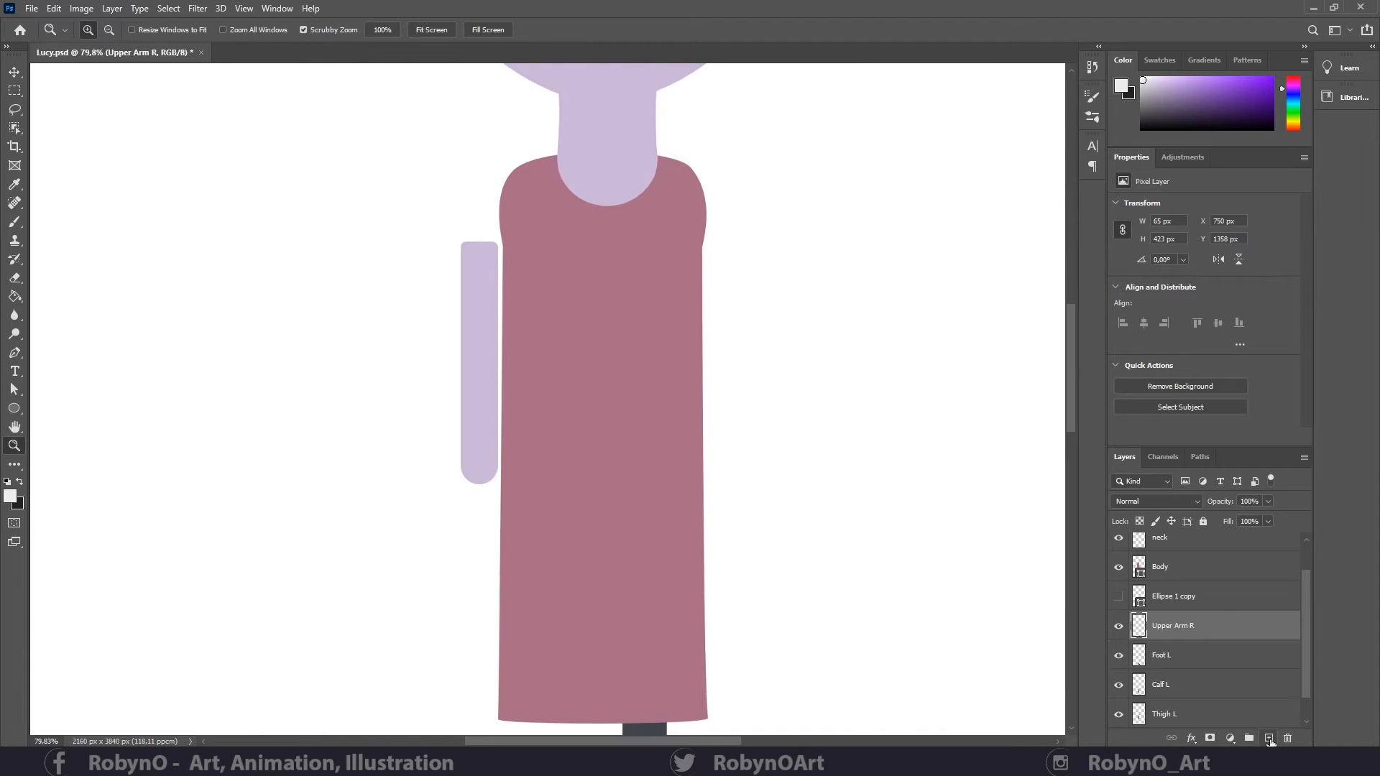
pyautogui.click(1269, 739)
pyautogui.press('u')
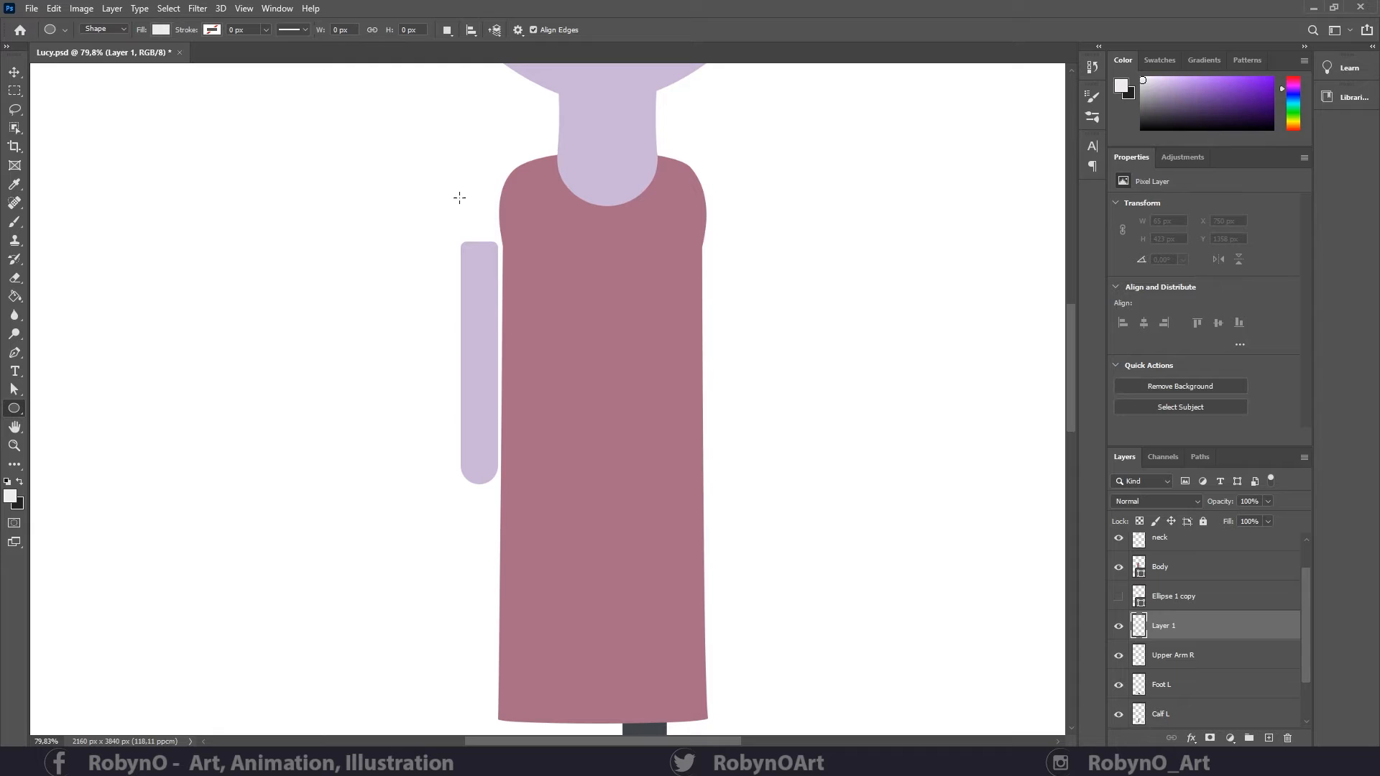
pyautogui.moveTo(462, 197); pyautogui.dragTo(519, 277)
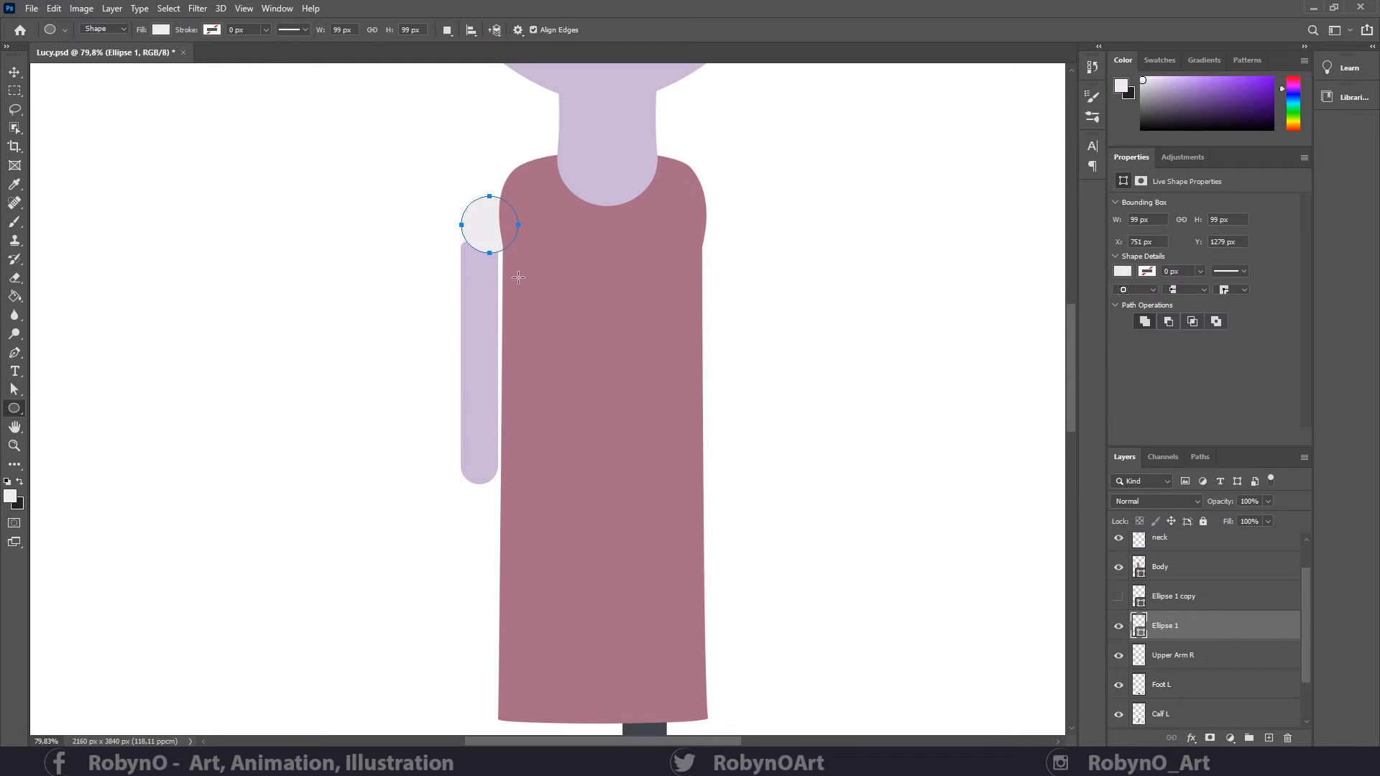
pyautogui.click(160, 30)
pyautogui.click(158, 100)
pyautogui.press('Return')
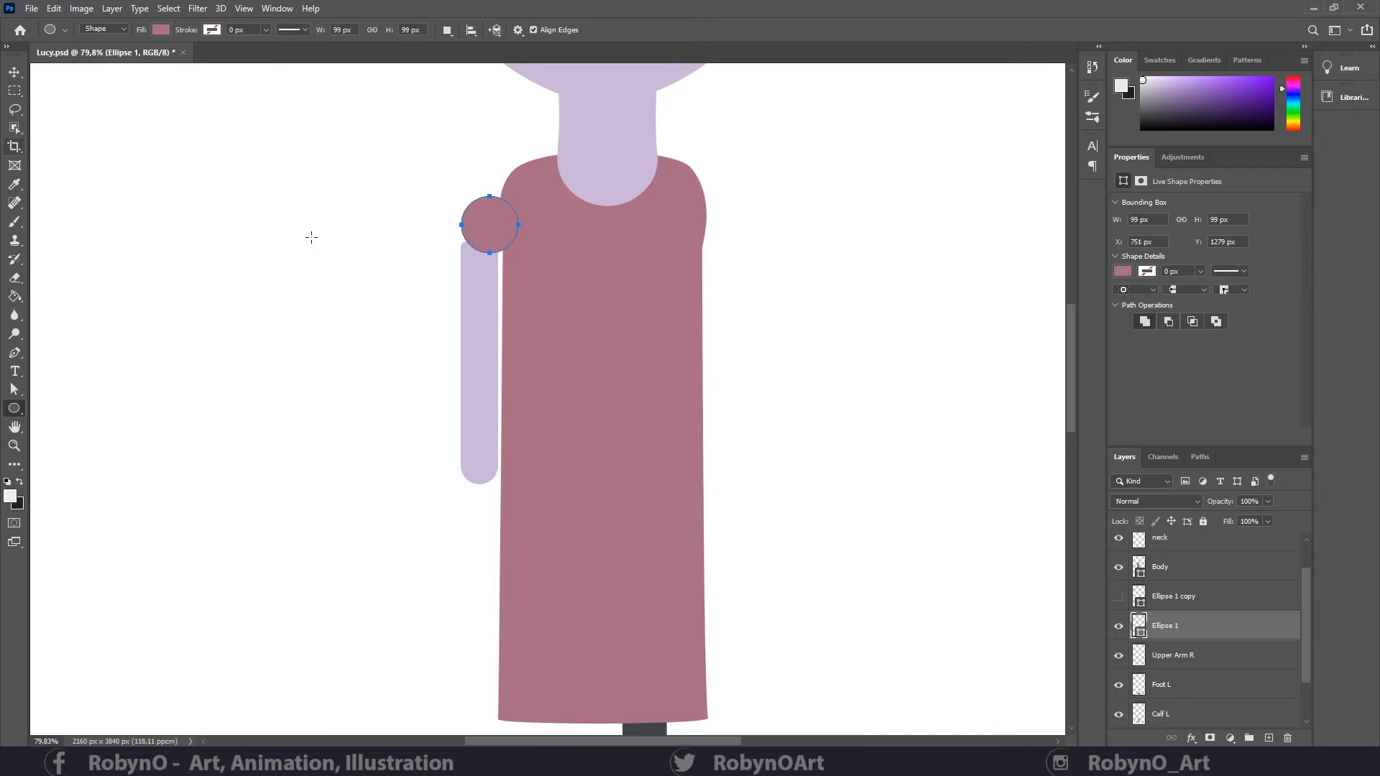
# - Centre the dusty rose circle over the top end of the arm
pyautogui.hotkey('ctrl', 't')
pyautogui.moveTo(486, 226); pyautogui.dragTo(476, 226)
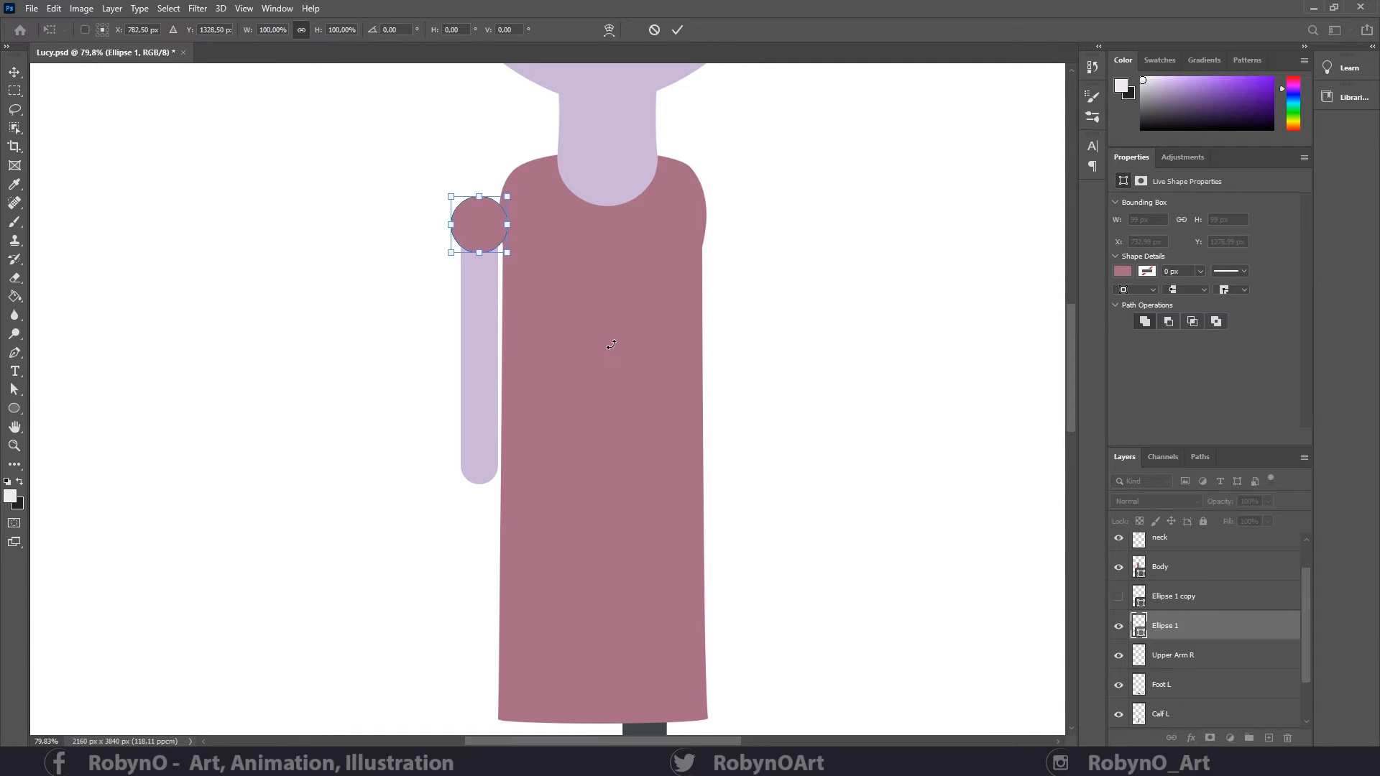
pyautogui.press('Return')
pyautogui.press('z')
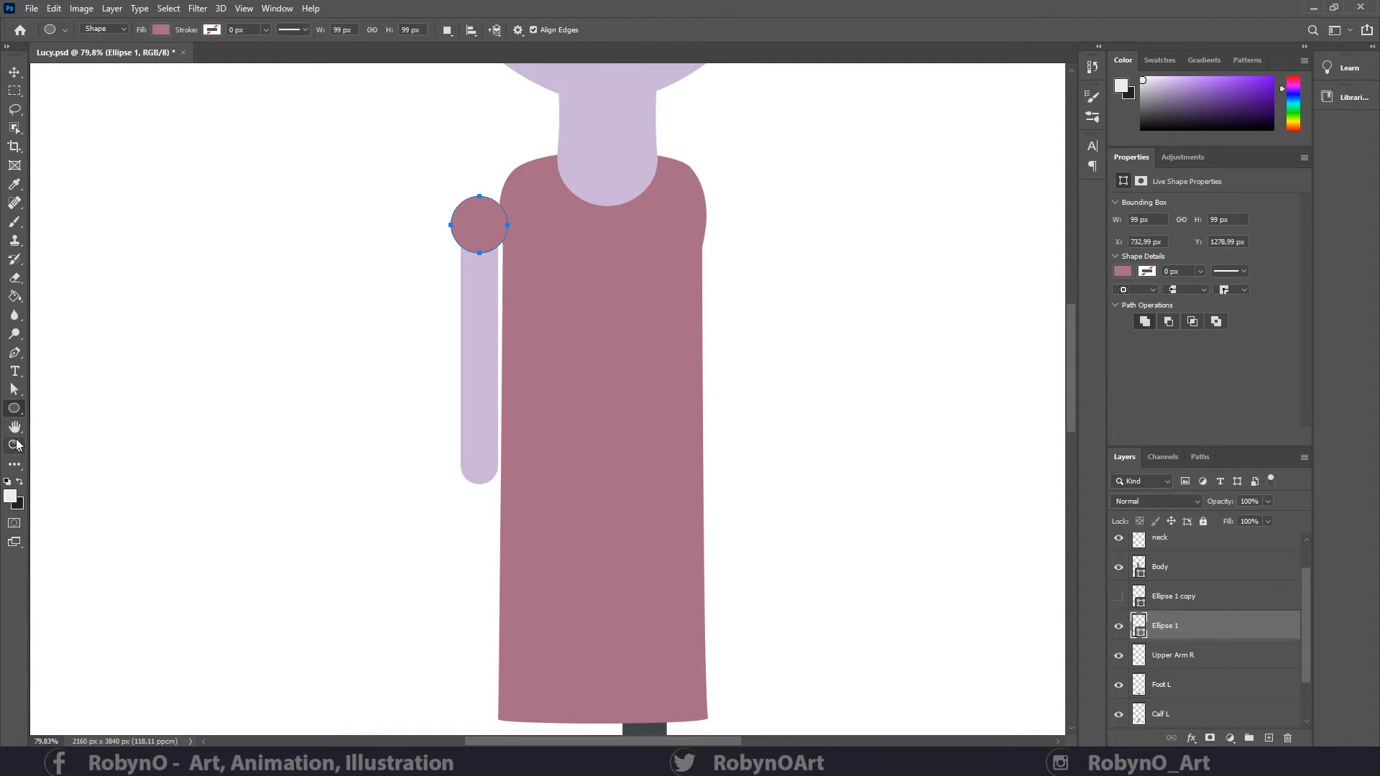
# - Flatten and widen the bottom of the rose circle into a cap sleeve about 99 px by 92 px
pyautogui.moveTo(496, 199); pyautogui.dragTo(555, 237)
pyautogui.press('a')
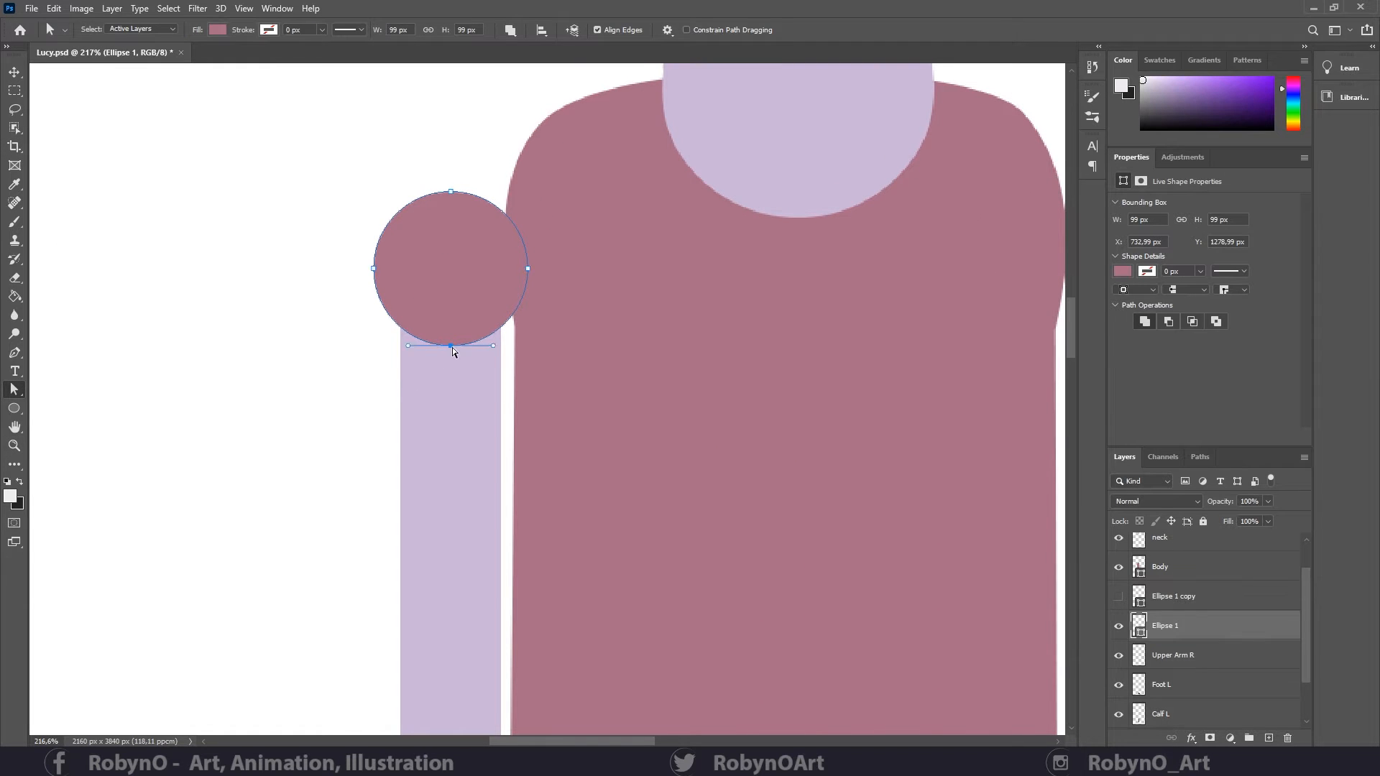
pyautogui.moveTo(408, 345); pyautogui.dragTo(371, 353)
pyautogui.press('Return')
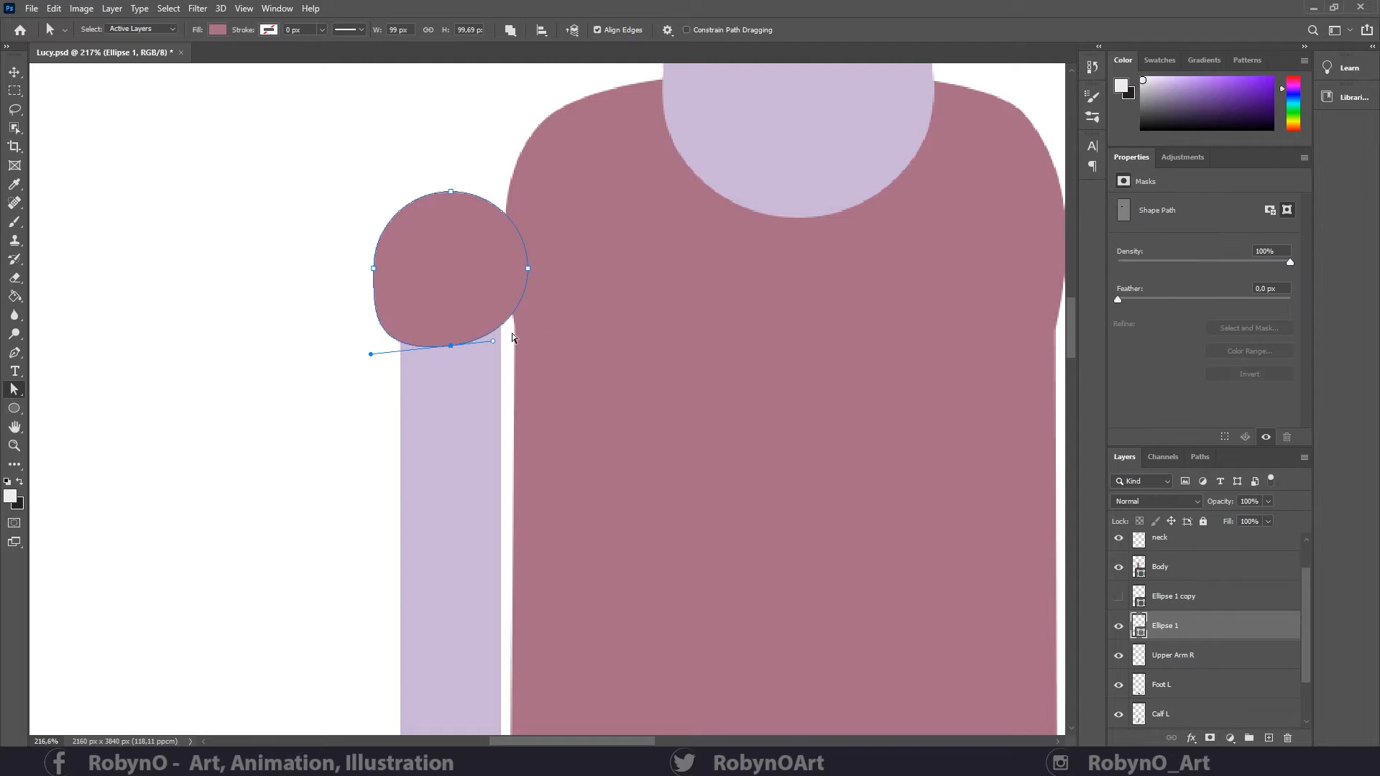
pyautogui.moveTo(493, 340); pyautogui.dragTo(529, 348)
pyautogui.moveTo(370, 343); pyautogui.dragTo(363, 343)
pyautogui.moveTo(450, 348); pyautogui.dragTo(450, 336)
pyautogui.moveTo(361, 335); pyautogui.dragTo(358, 334)
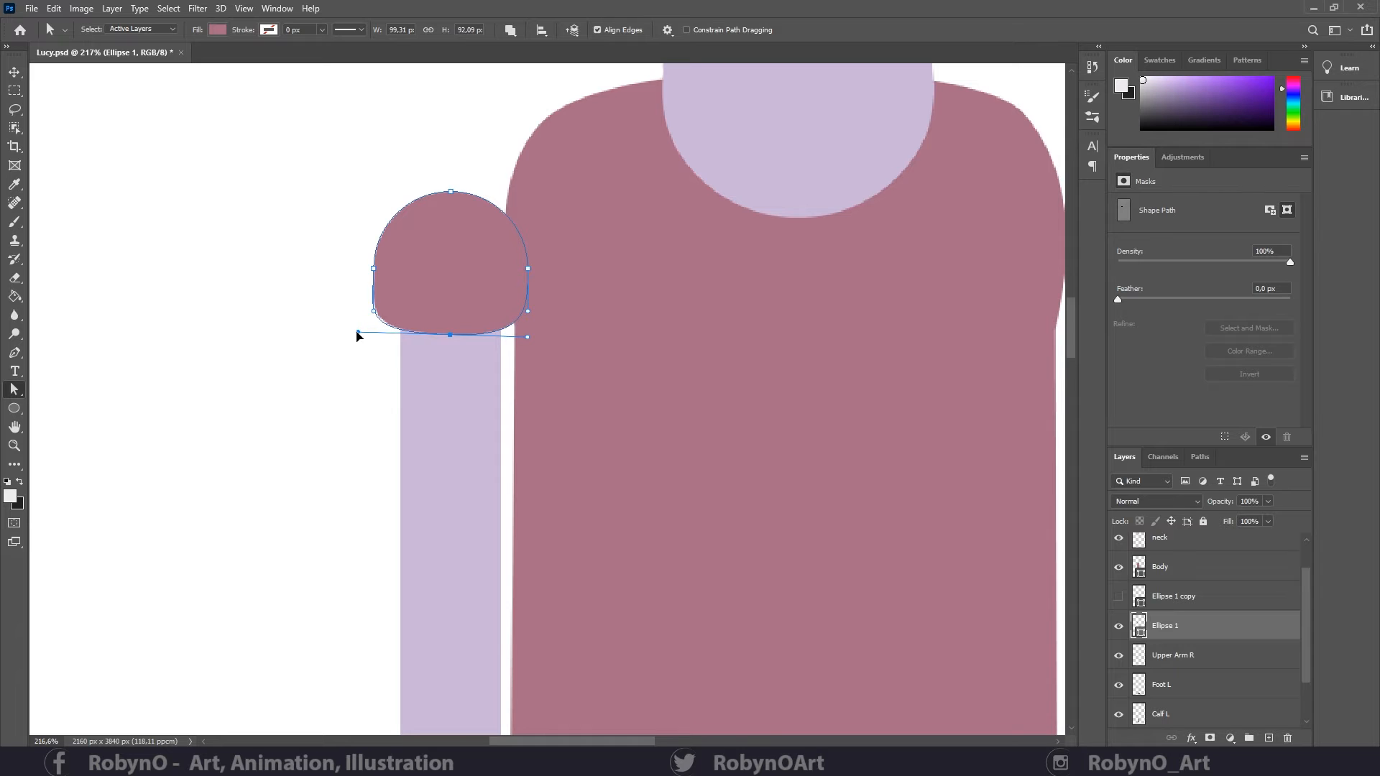
# - Move the sleeve and Upper Arm R together onto the torso's back shoulder
pyautogui.moveTo(601, 420); pyautogui.dragTo(524, 421)
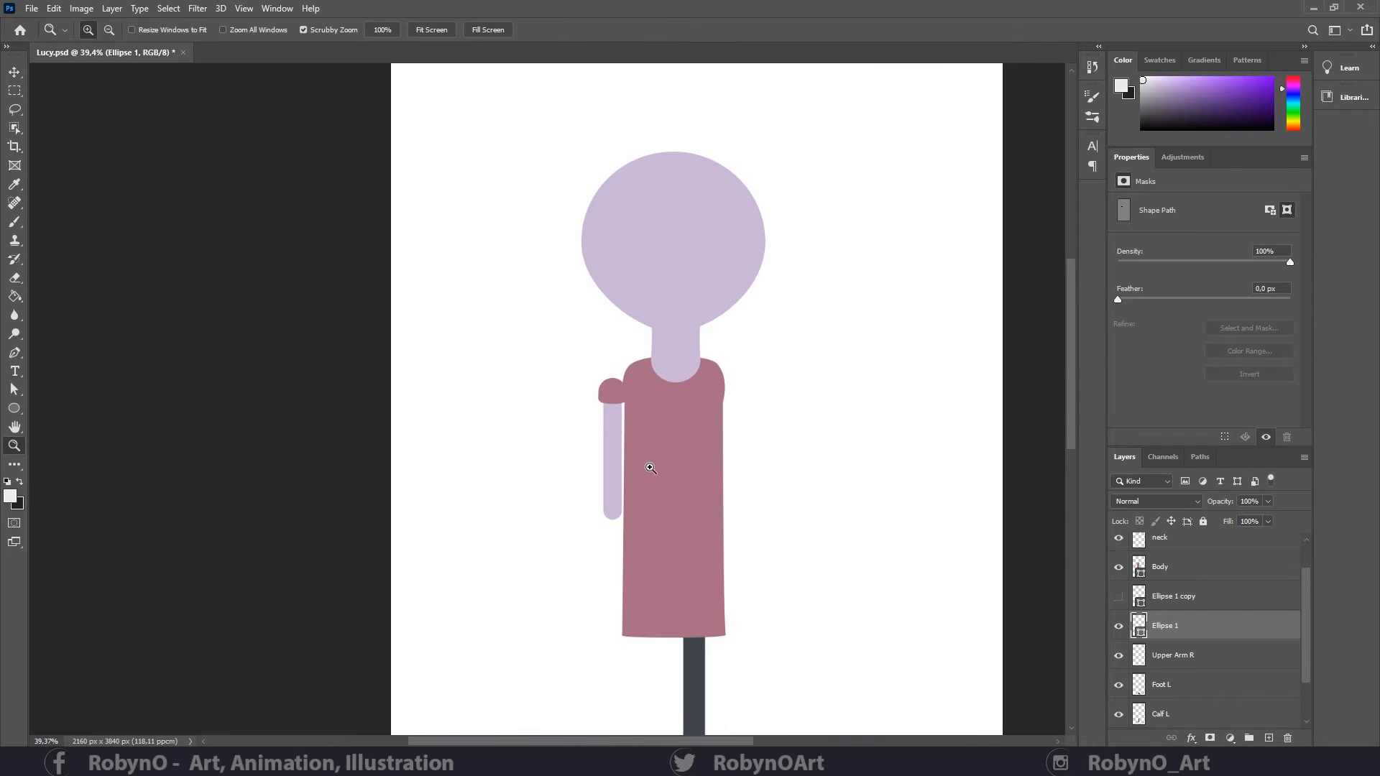
pyautogui.moveTo(640, 395); pyautogui.dragTo(606, 376)
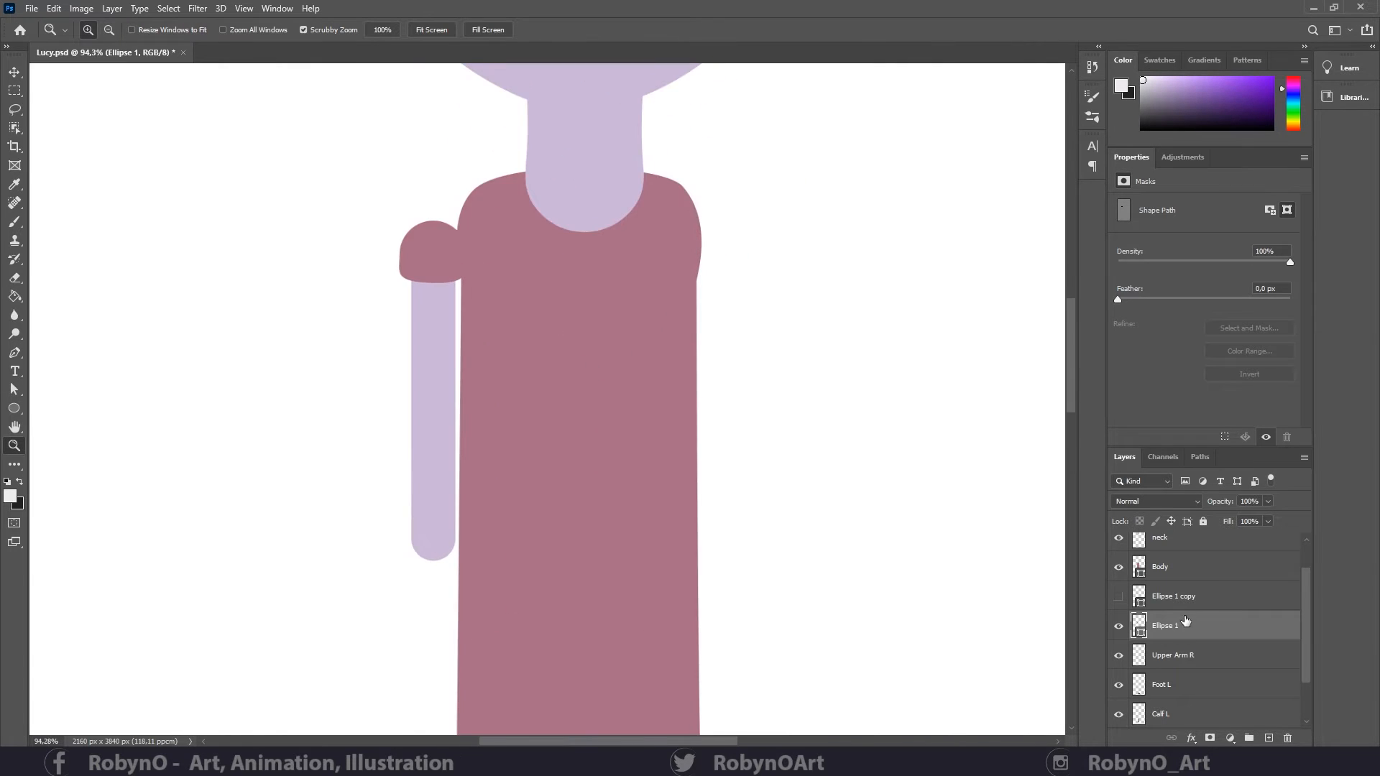
pyautogui.keyDown('ctrl'); pyautogui.click(1190, 653); pyautogui.keyUp('ctrl')
pyautogui.hotkey('ctrl', 't')
pyautogui.moveTo(446, 270); pyautogui.dragTo(489, 235)
pyautogui.press('Return')
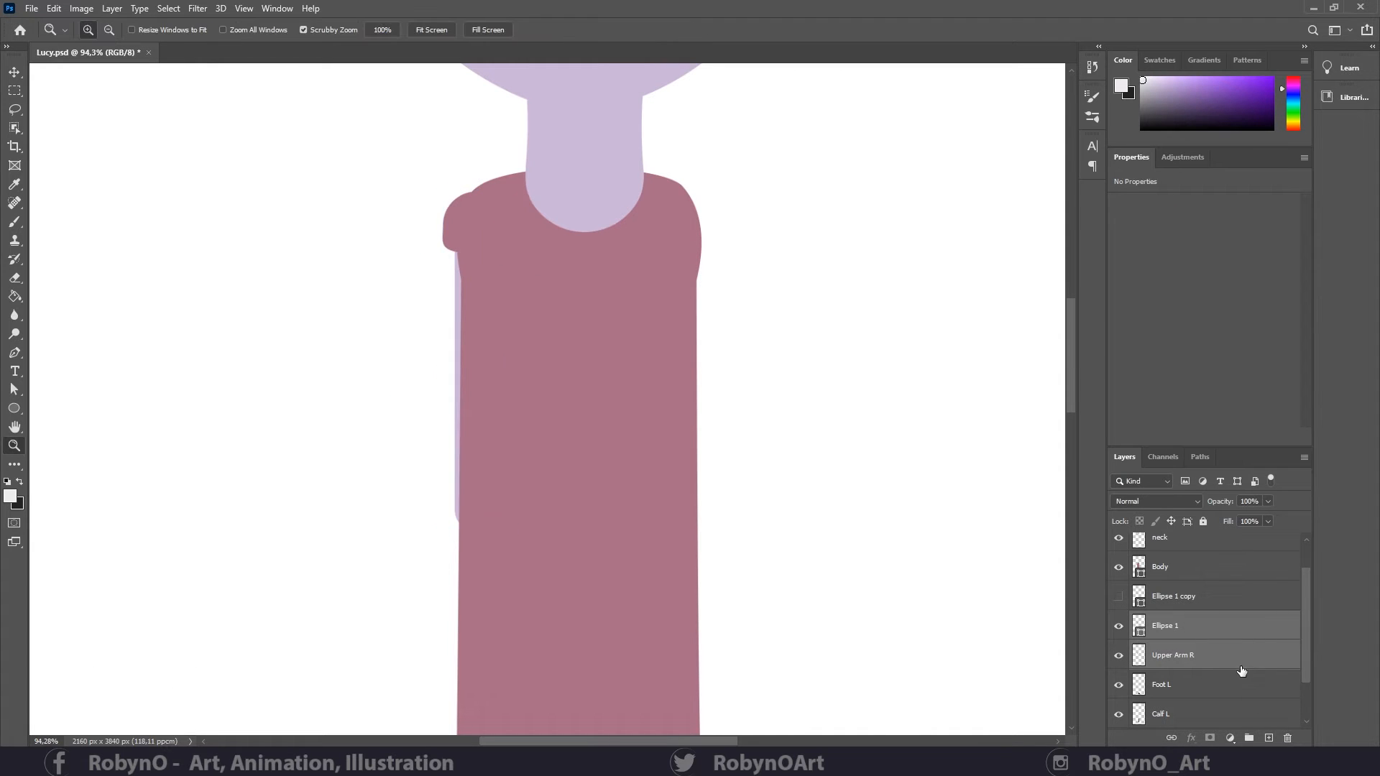
# - Restack the sleeve and Upper Arm R layers above Body and select the Body layer
pyautogui.moveTo(1241, 670); pyautogui.dragTo(1217, 582)
pyautogui.moveTo(575, 330); pyautogui.dragTo(537, 400)
pyautogui.scroll(-1, 1216, 657)
pyautogui.click(1214, 630)
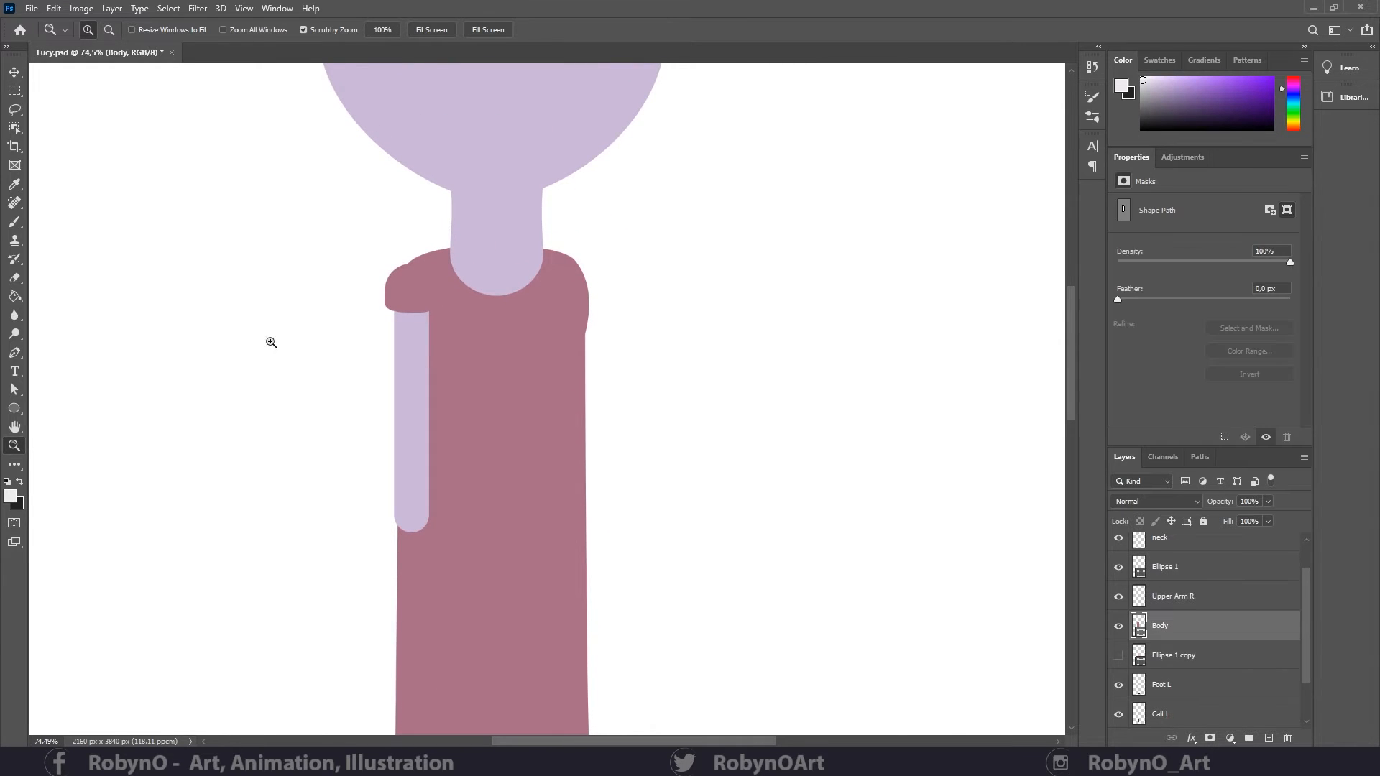
# - Shift the sleeve and Upper Arm R together slightly down on the shoulder
pyautogui.click(1196, 599)
pyautogui.keyDown('ctrl'); pyautogui.click(1186, 567); pyautogui.keyUp('ctrl')
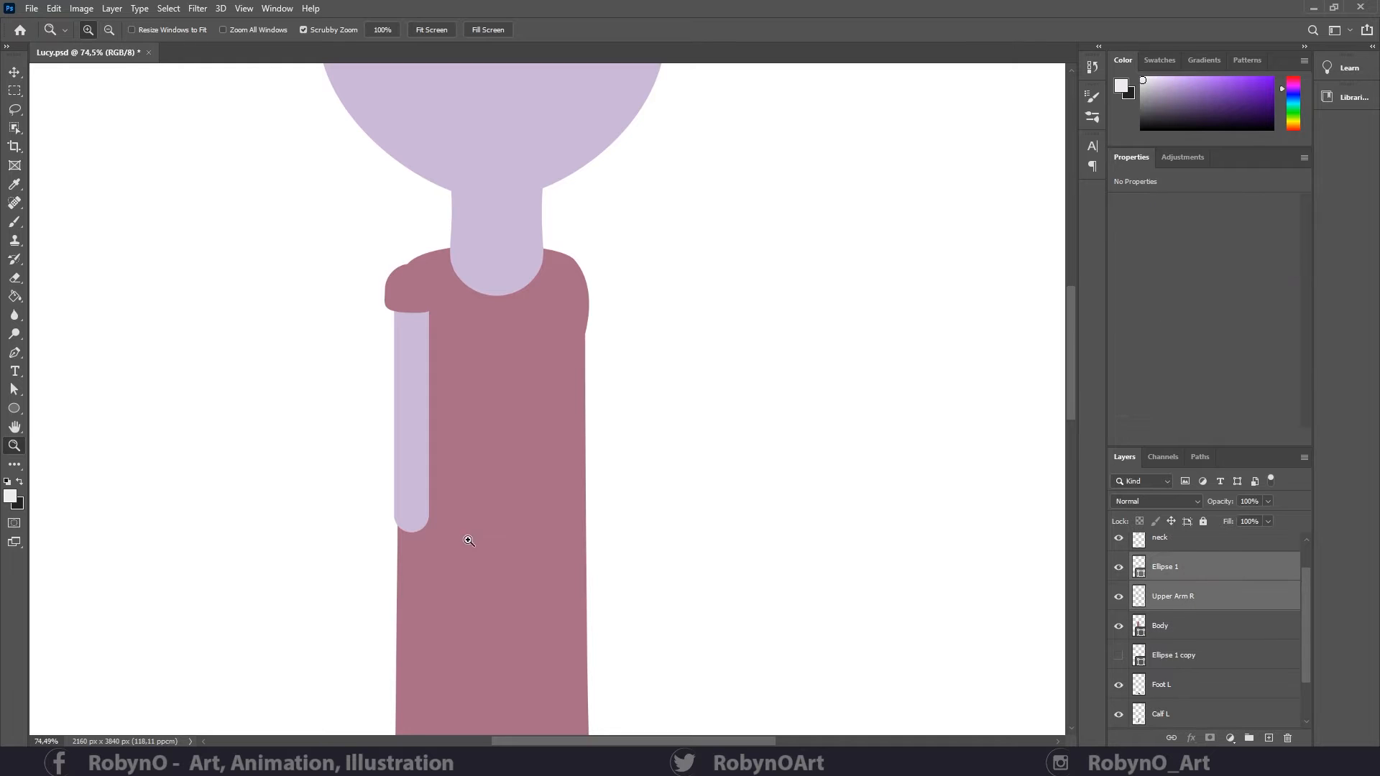
pyautogui.hotkey('ctrl', 't')
pyautogui.moveTo(408, 289); pyautogui.dragTo(408, 299)
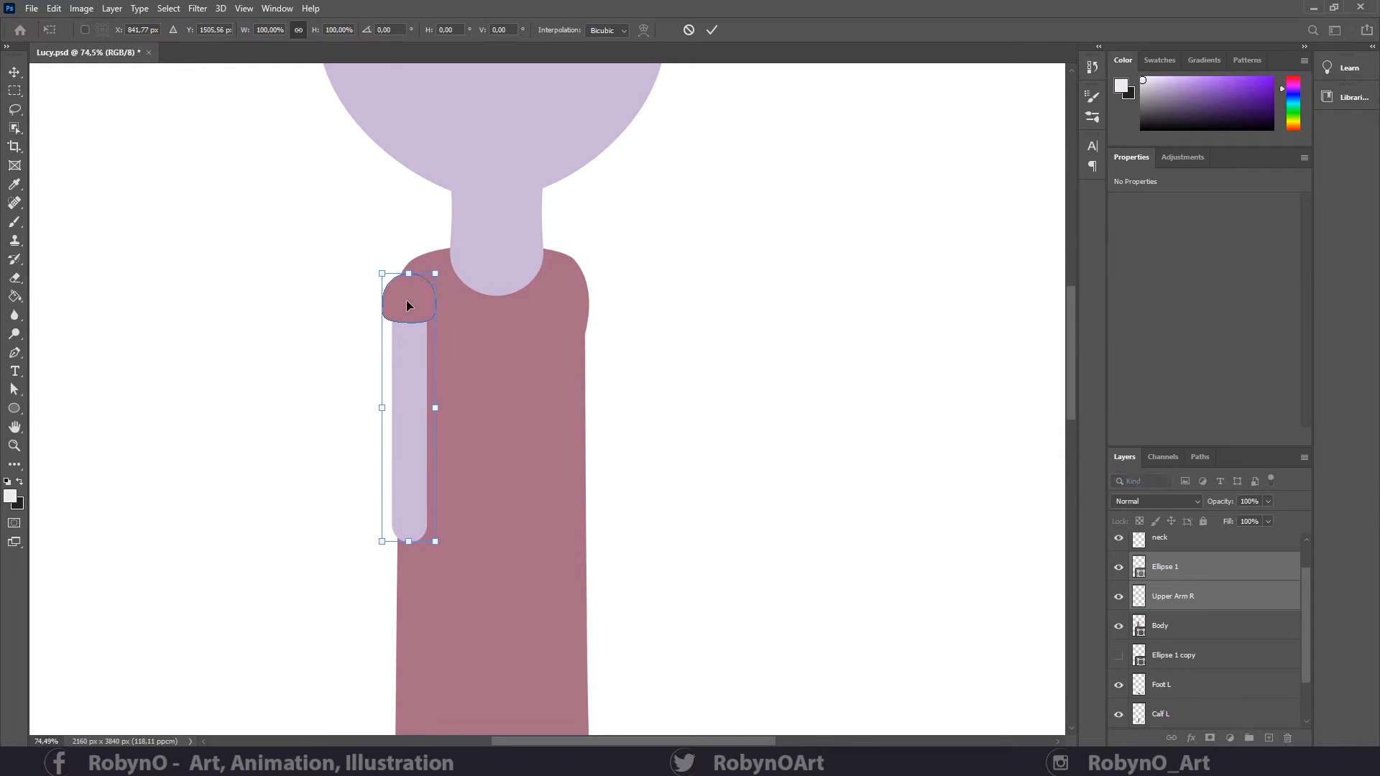
pyautogui.press('Return')
pyautogui.press('z')
# - Reshape both shoulder corners of the Body path into a lower, more sloping curve
pyautogui.click(1222, 631)
pyautogui.press('a')
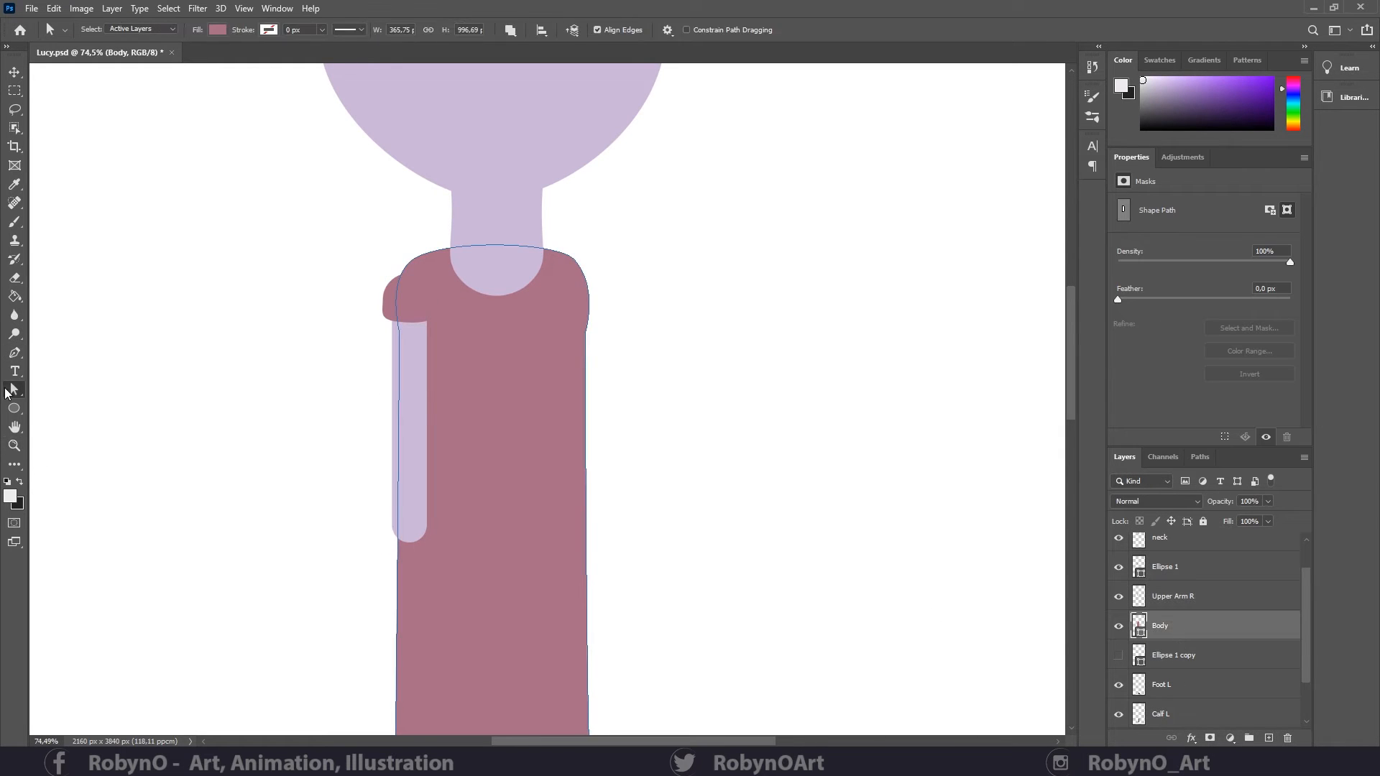
pyautogui.click(421, 258)
pyautogui.moveTo(408, 261)
pyautogui.mouseDown()
pyautogui.moveTo(389, 296)
pyautogui.moveTo(409, 279)
pyautogui.mouseUp()
pyautogui.moveTo(425, 248); pyautogui.dragTo(440, 231)
pyautogui.moveTo(574, 259); pyautogui.dragTo(548, 245)
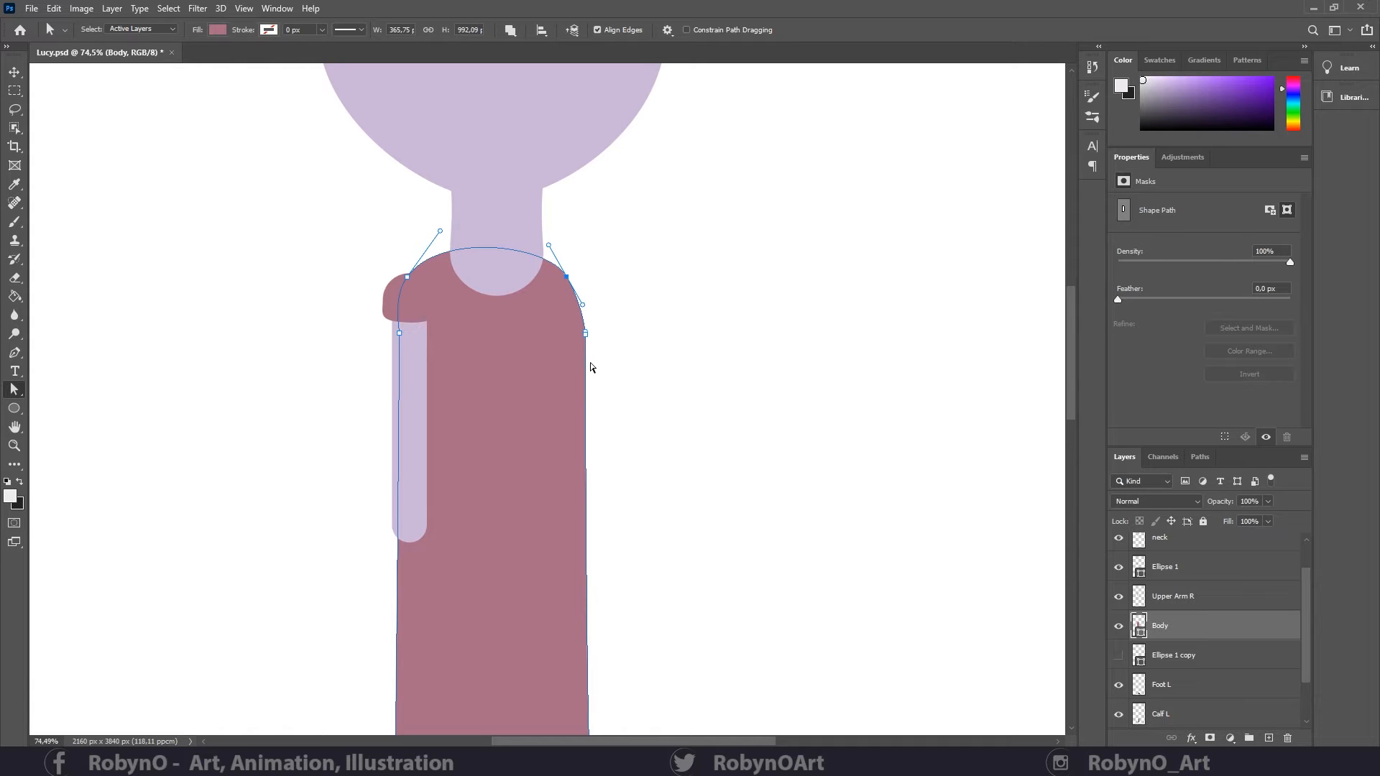
# - Lower the chest anchor on Body's front edge and adjust its curve handles to form a bust line
pyautogui.moveTo(586, 333); pyautogui.dragTo(585, 369)
pyautogui.moveTo(584, 309); pyautogui.dragTo(587, 315)
pyautogui.moveTo(586, 369)
pyautogui.mouseDown()
pyautogui.moveTo(581, 407)
pyautogui.moveTo(588, 336)
pyautogui.moveTo(593, 350)
pyautogui.mouseUp()
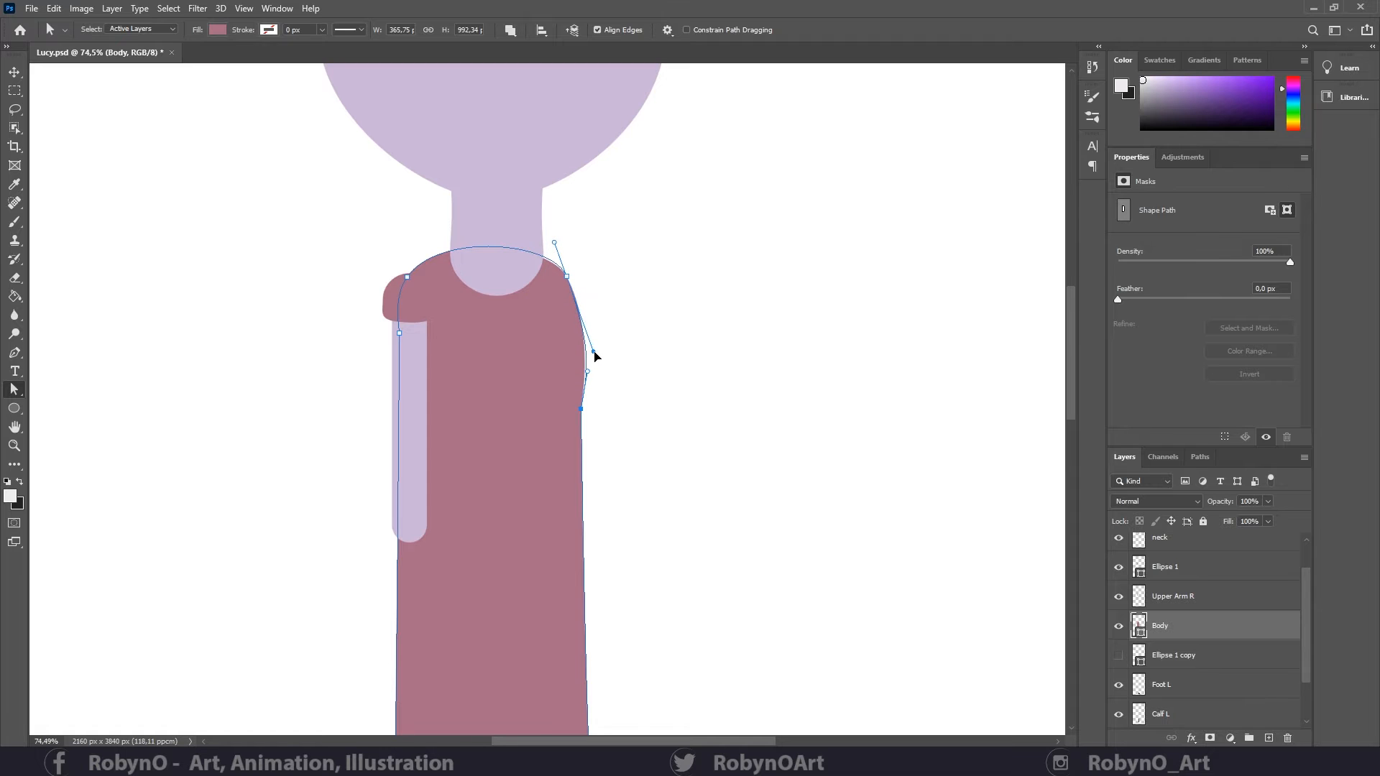
pyautogui.click(726, 489)
pyautogui.press('z')
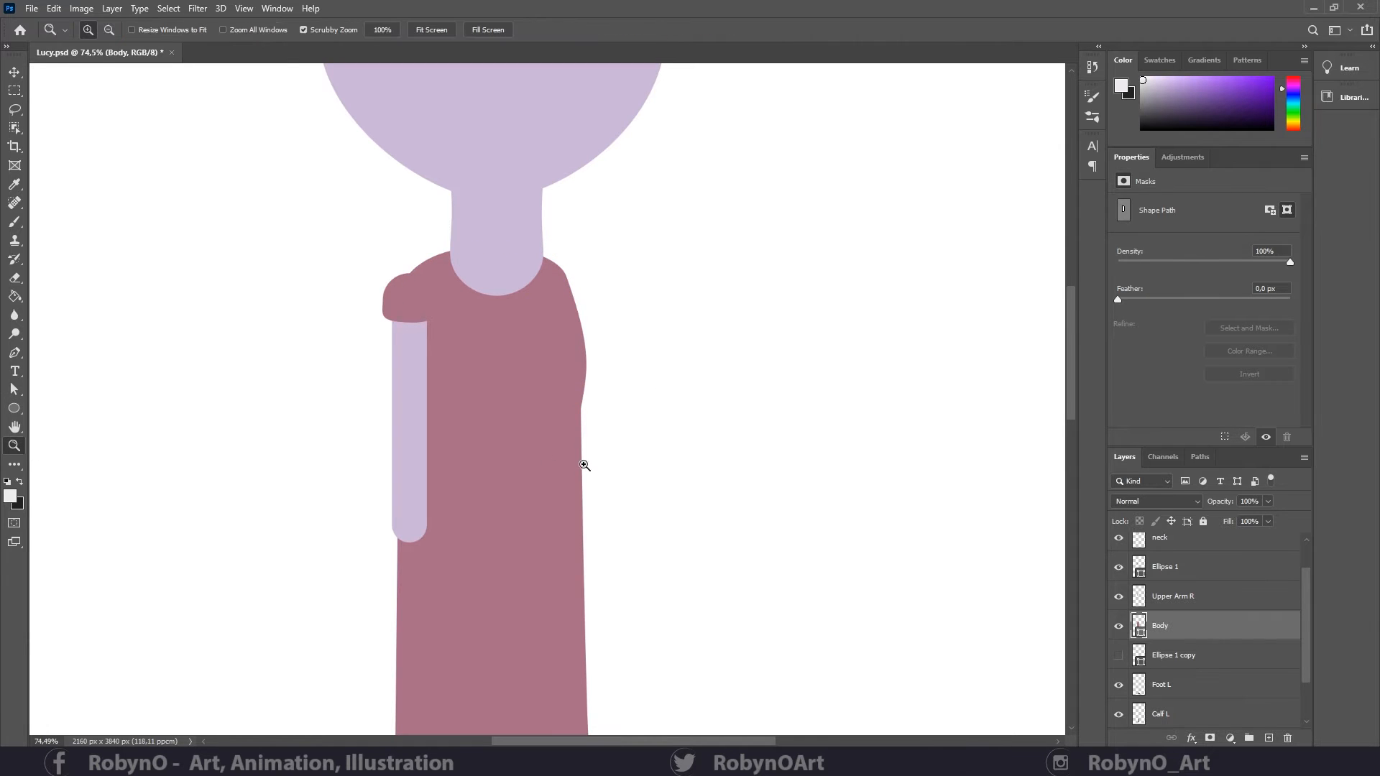
# - Add an anchor point to the Body path on the shoulder curve beside the neck's front edge
pyautogui.moveTo(582, 462); pyautogui.dragTo(631, 391)
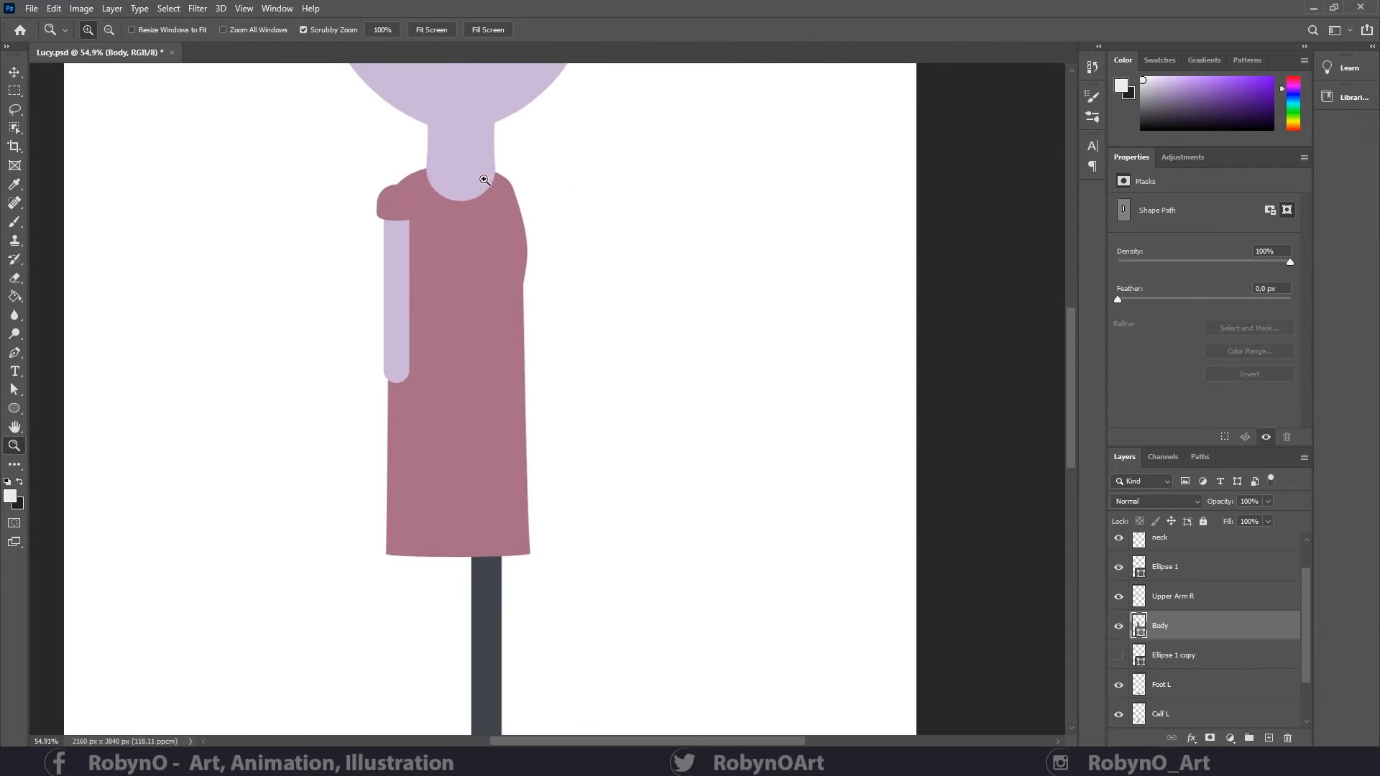
pyautogui.moveTo(486, 271); pyautogui.dragTo(554, 333)
pyautogui.click(14, 389)
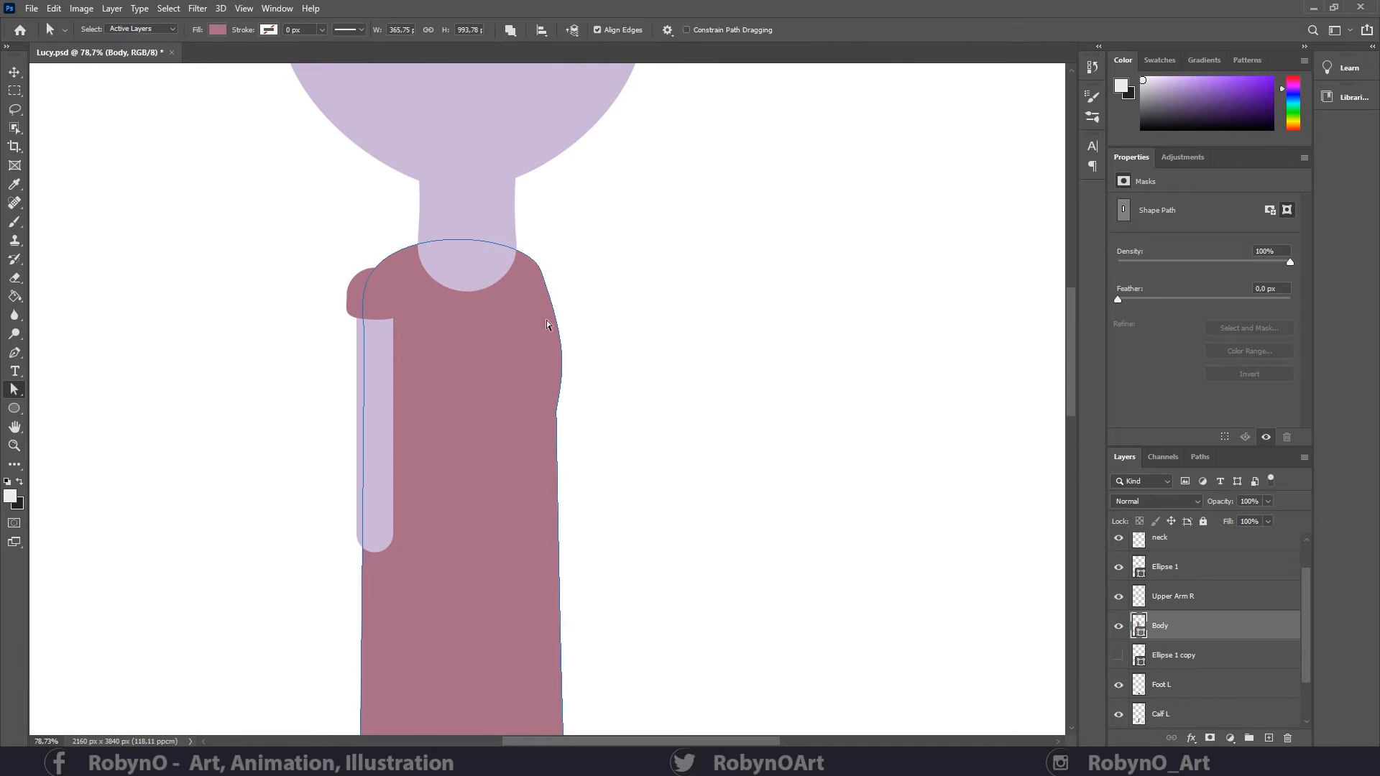
pyautogui.click(542, 272)
pyautogui.click(14, 352)
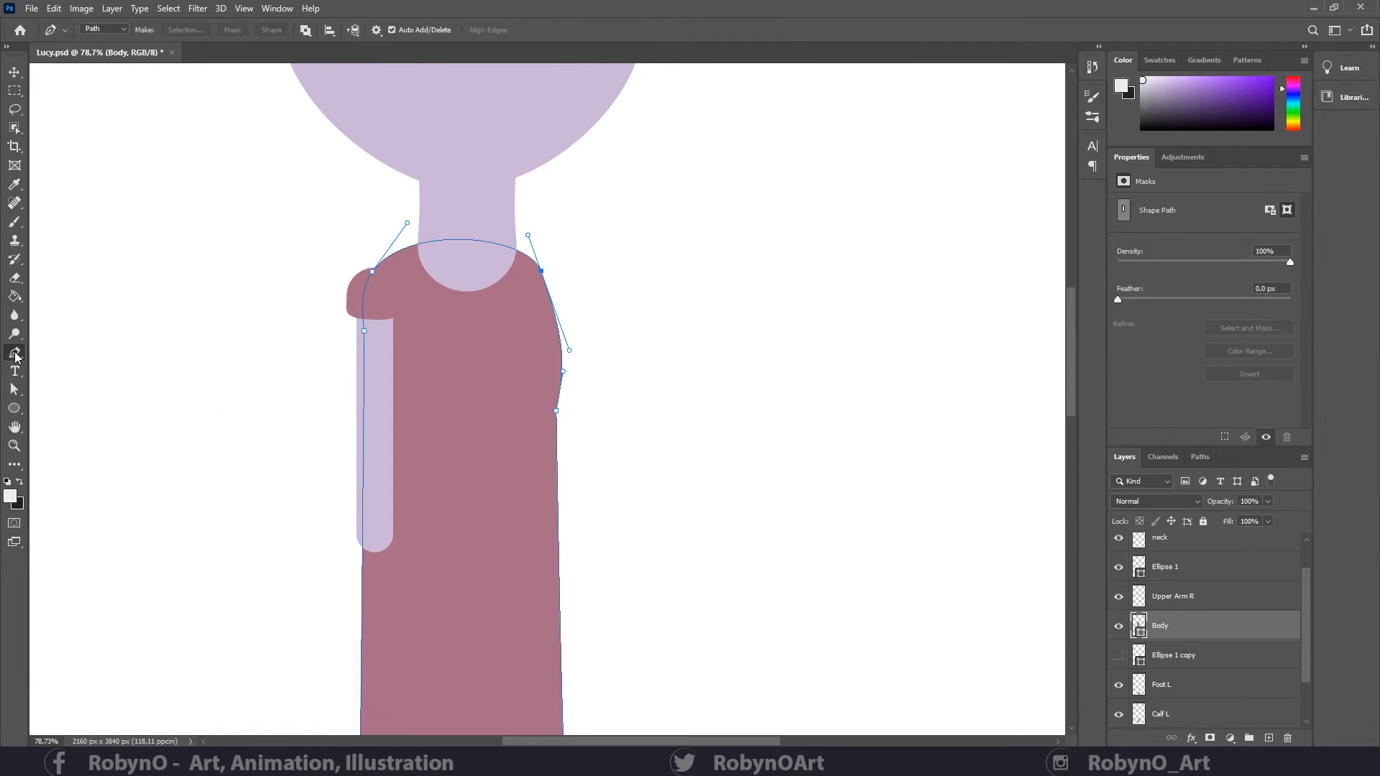
pyautogui.click(517, 253)
# - Lower Body's front shoulder anchor and the anchor beneath the bust to smooth the chest curve
pyautogui.click(15, 389)
pyautogui.moveTo(542, 272)
pyautogui.mouseDown()
pyautogui.moveTo(555, 309)
pyautogui.moveTo(548, 299)
pyautogui.mouseUp()
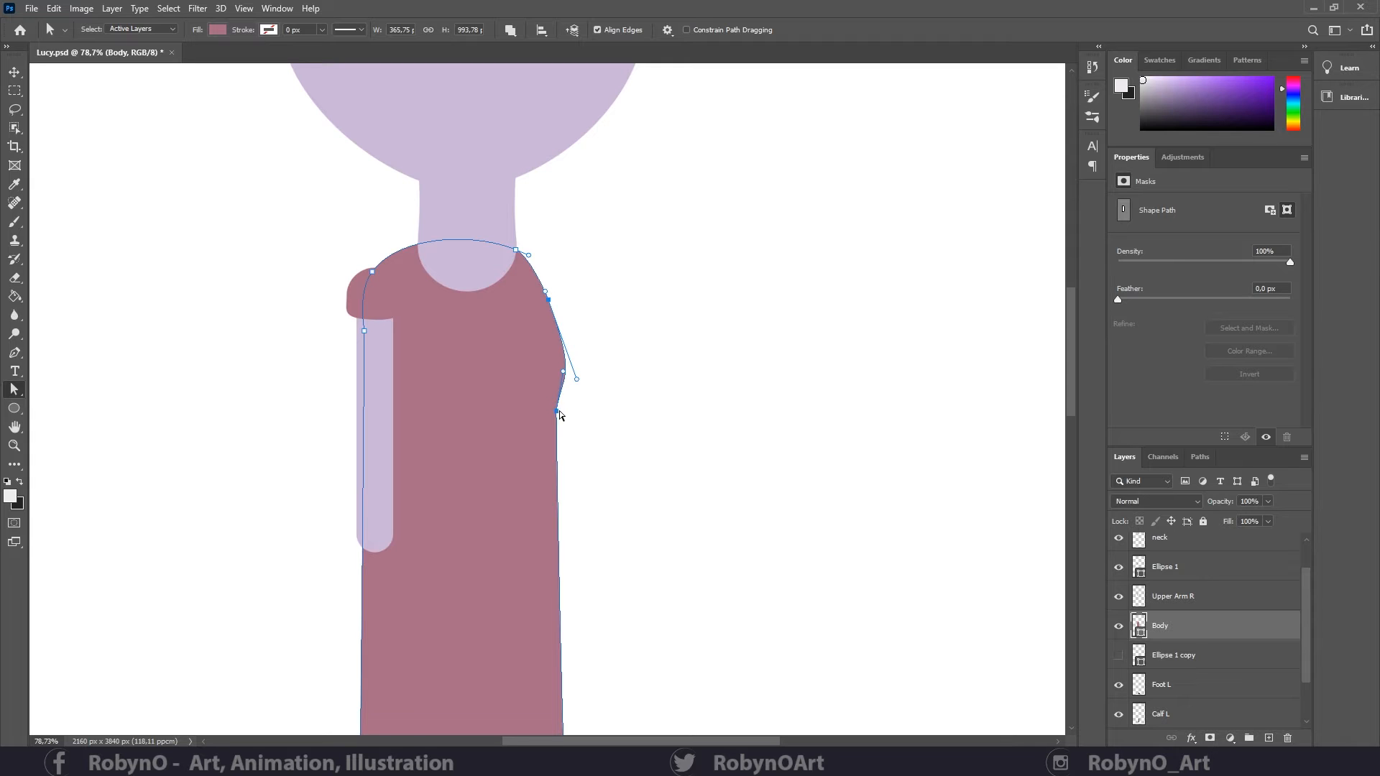
pyautogui.moveTo(558, 412); pyautogui.dragTo(557, 428)
# - Lengthen the Ellipse 1 sleeve by pulling its lower edge anchors further down over the upper arm
pyautogui.press('z')
pyautogui.moveTo(762, 504); pyautogui.dragTo(649, 527)
pyautogui.moveTo(535, 371); pyautogui.dragTo(610, 369)
pyautogui.click(14, 389)
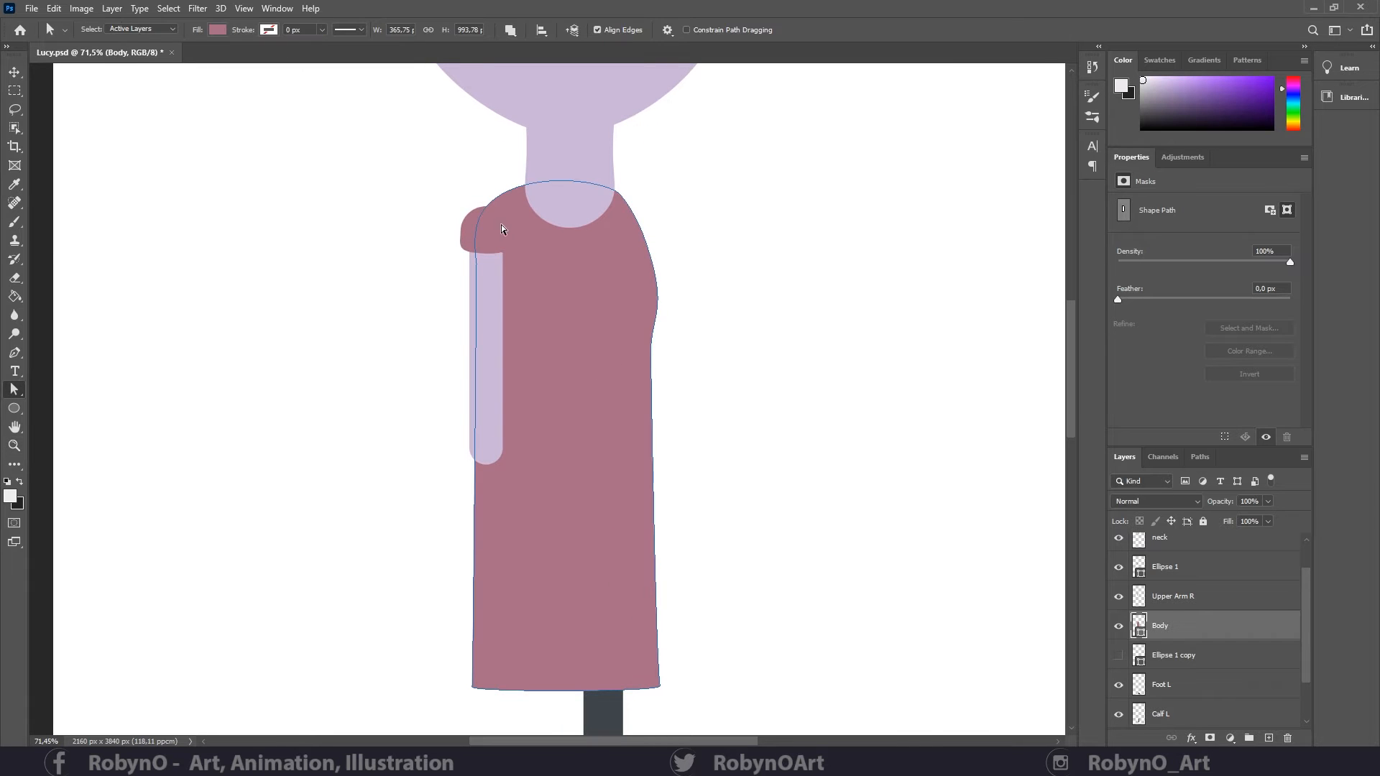
pyautogui.click(1193, 604)
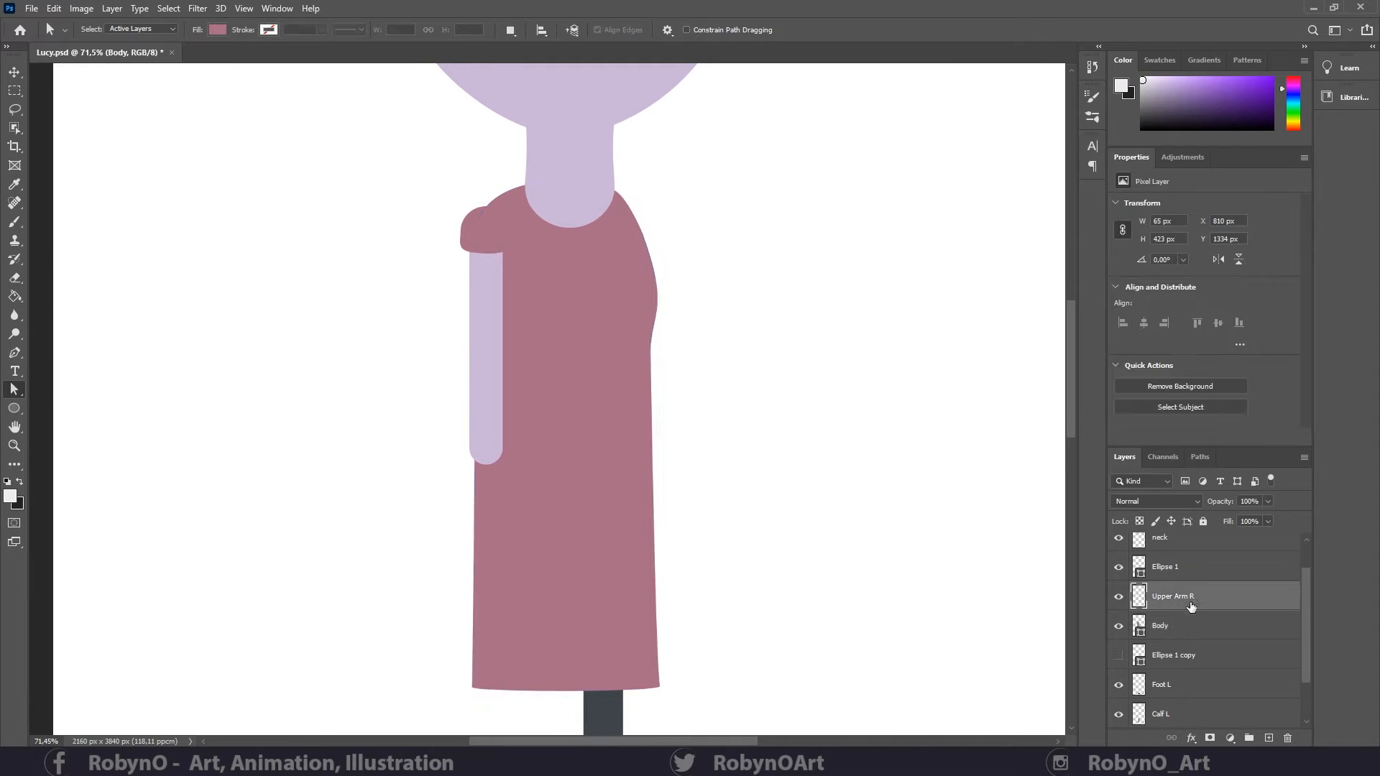
pyautogui.click(1200, 565)
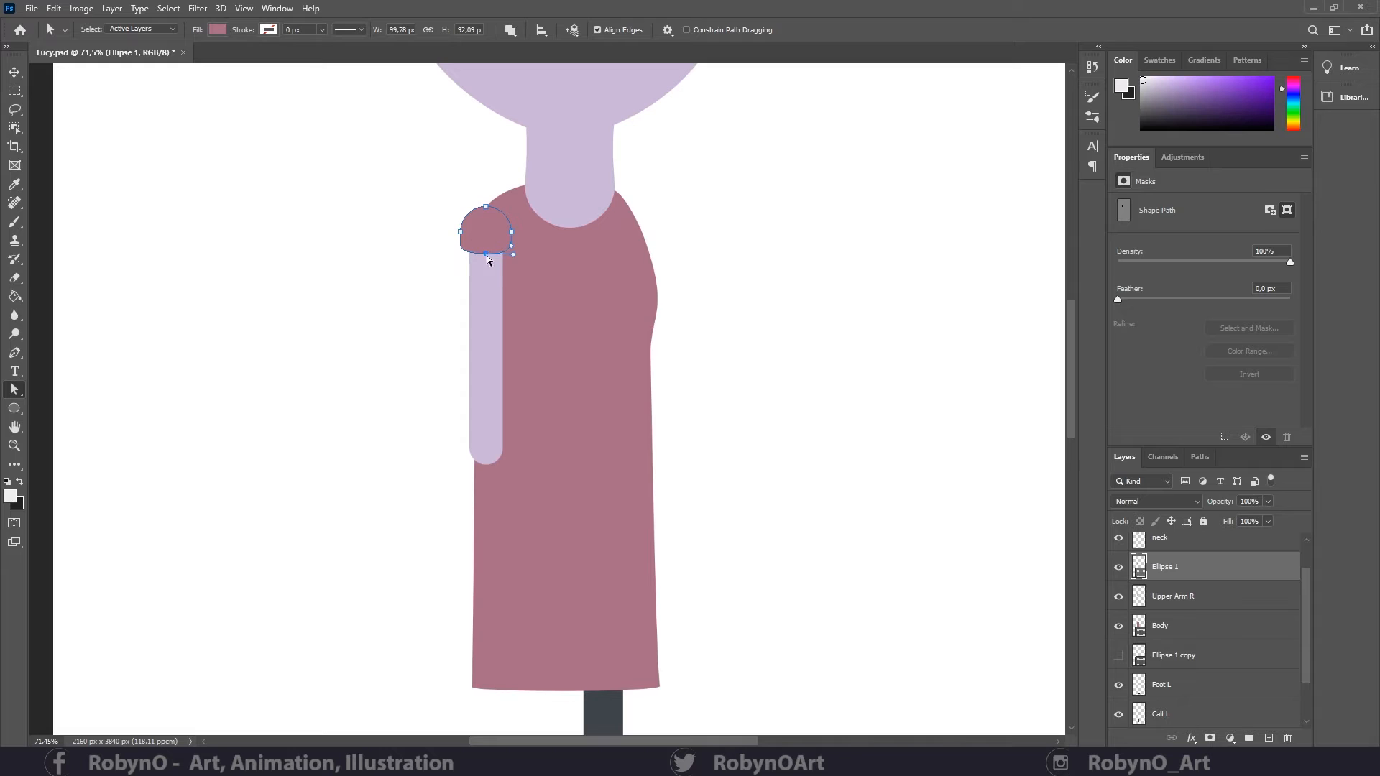
pyautogui.moveTo(488, 257); pyautogui.dragTo(457, 268)
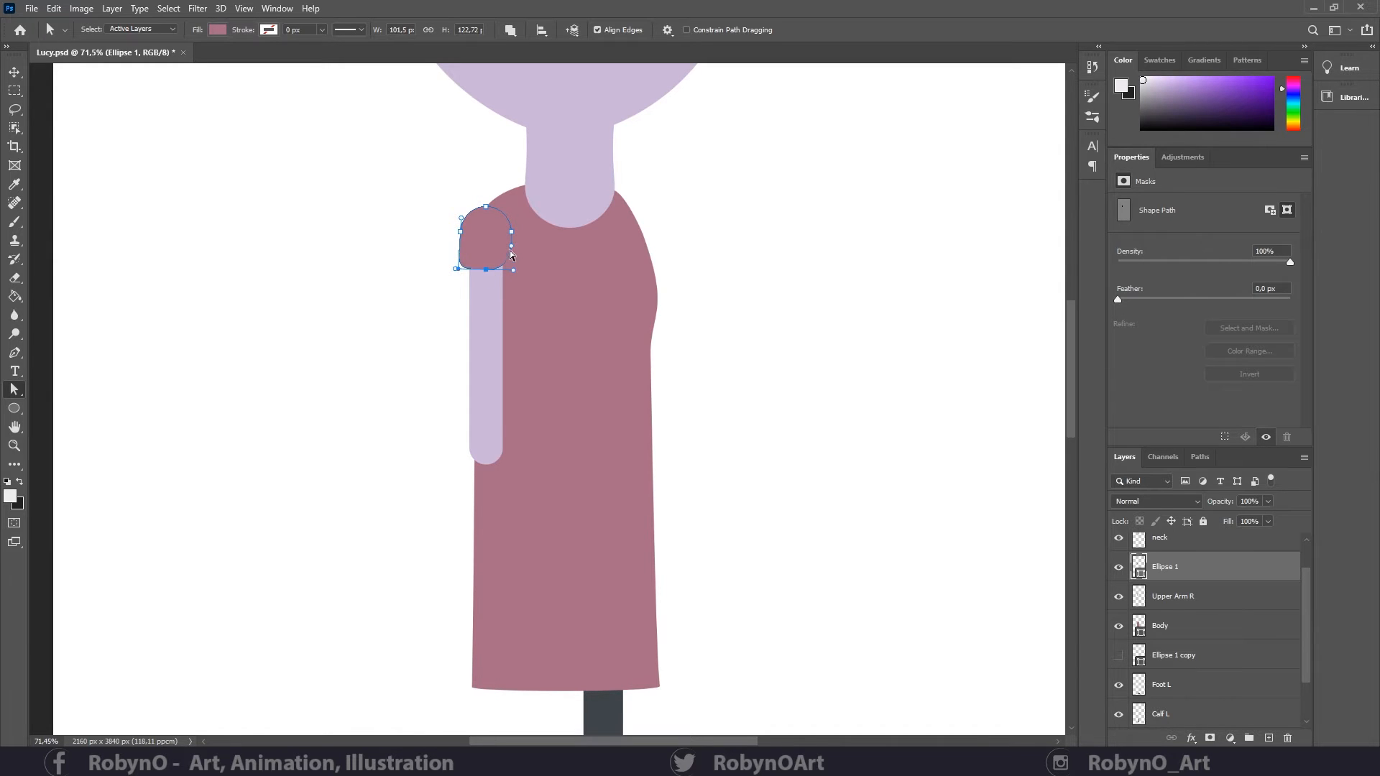
pyautogui.click(817, 315)
# - Duplicate the Upper Arm R layer and place the copy directly beneath the original in the stack
pyautogui.hotkey('ctrl', '0')
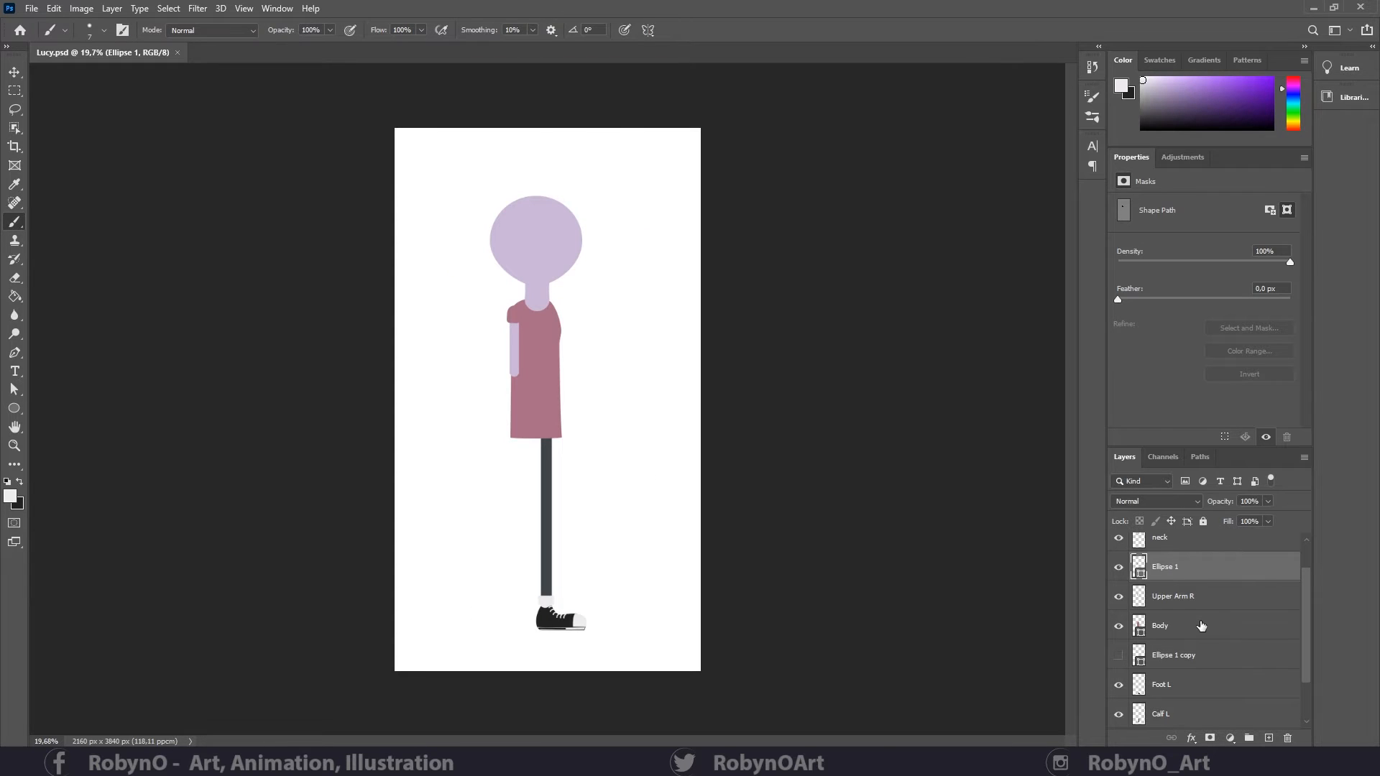
pyautogui.press('m')
pyautogui.scroll(-1, 1171, 583)
pyautogui.click(1204, 588)
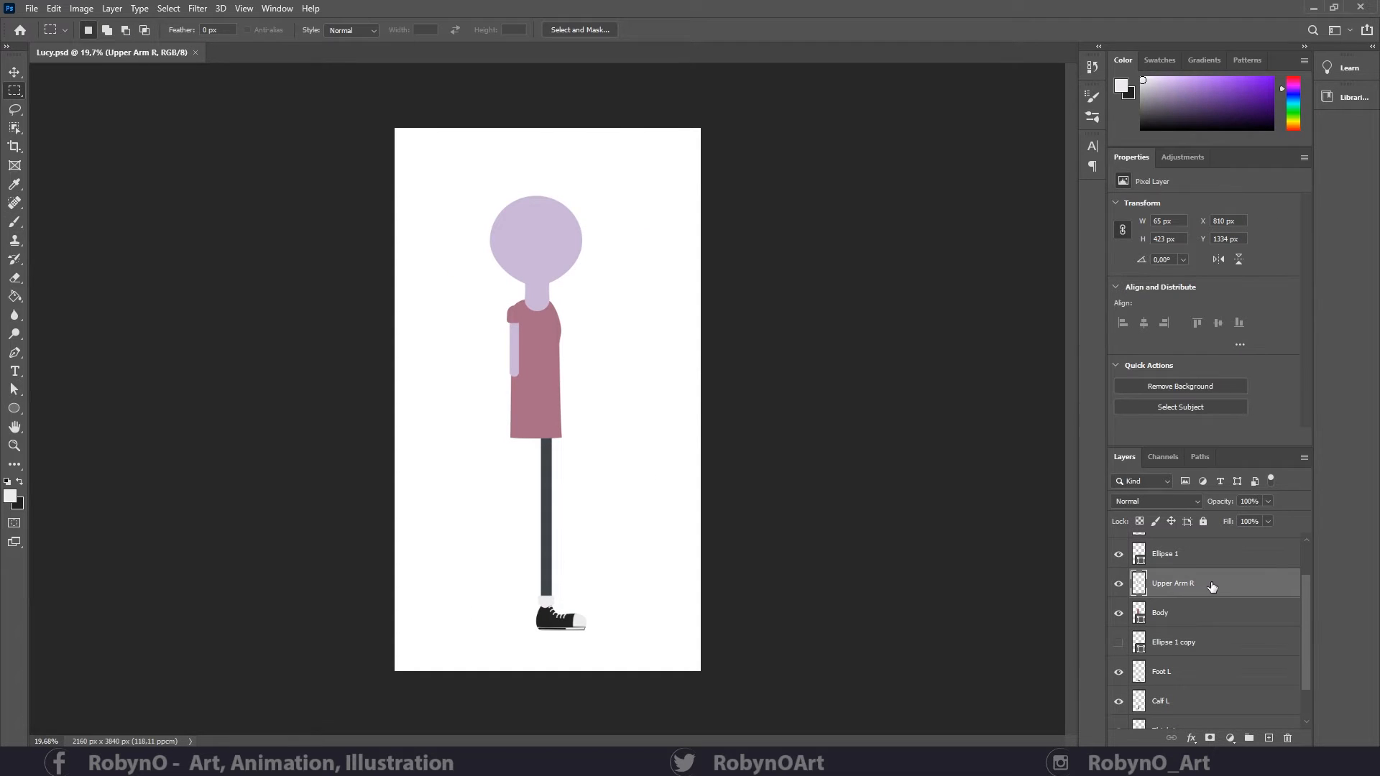
pyautogui.moveTo(1211, 586); pyautogui.dragTo(1199, 611)
# - Rename the duplicated arm layer as ForeArm R
pyautogui.doubleClick(1195, 613)
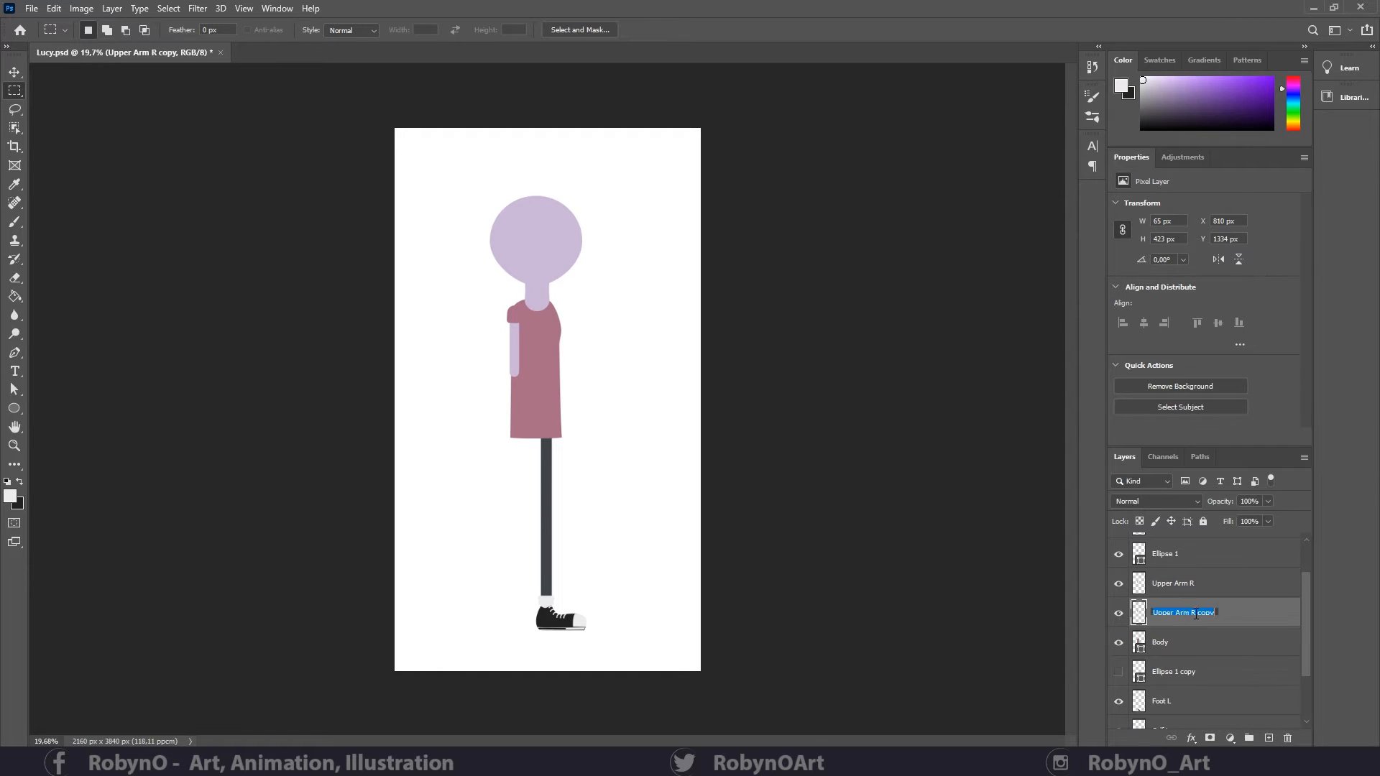
pyautogui.doubleClick(1173, 614)
pyautogui.press('BackSpace')
pyautogui.write('fore')
pyautogui.doubleClick(1192, 610)
pyautogui.press('BackSpace')
pyautogui.press('Return')
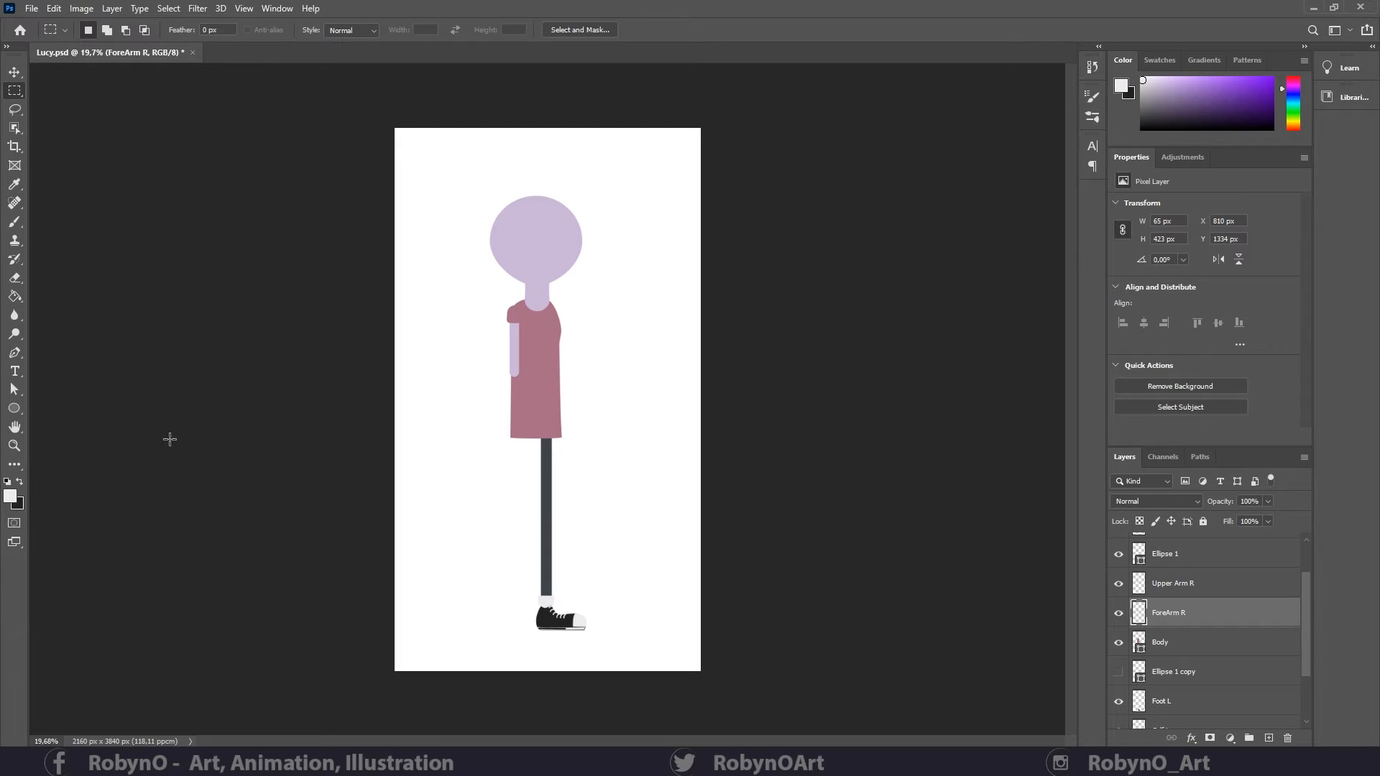
# - Move the ForeArm R piece straight down until it sits just below the upper arm
pyautogui.hotkey('ctrl', 't')
pyautogui.moveTo(516, 336); pyautogui.dragTo(625, 385)
pyautogui.press('Return')
pyautogui.press('m')
pyautogui.press('z')
# - Make the hidden Ellipse 1 copy layer visible and restack it between Upper Arm R and ForeArm R
pyautogui.click(1163, 563)
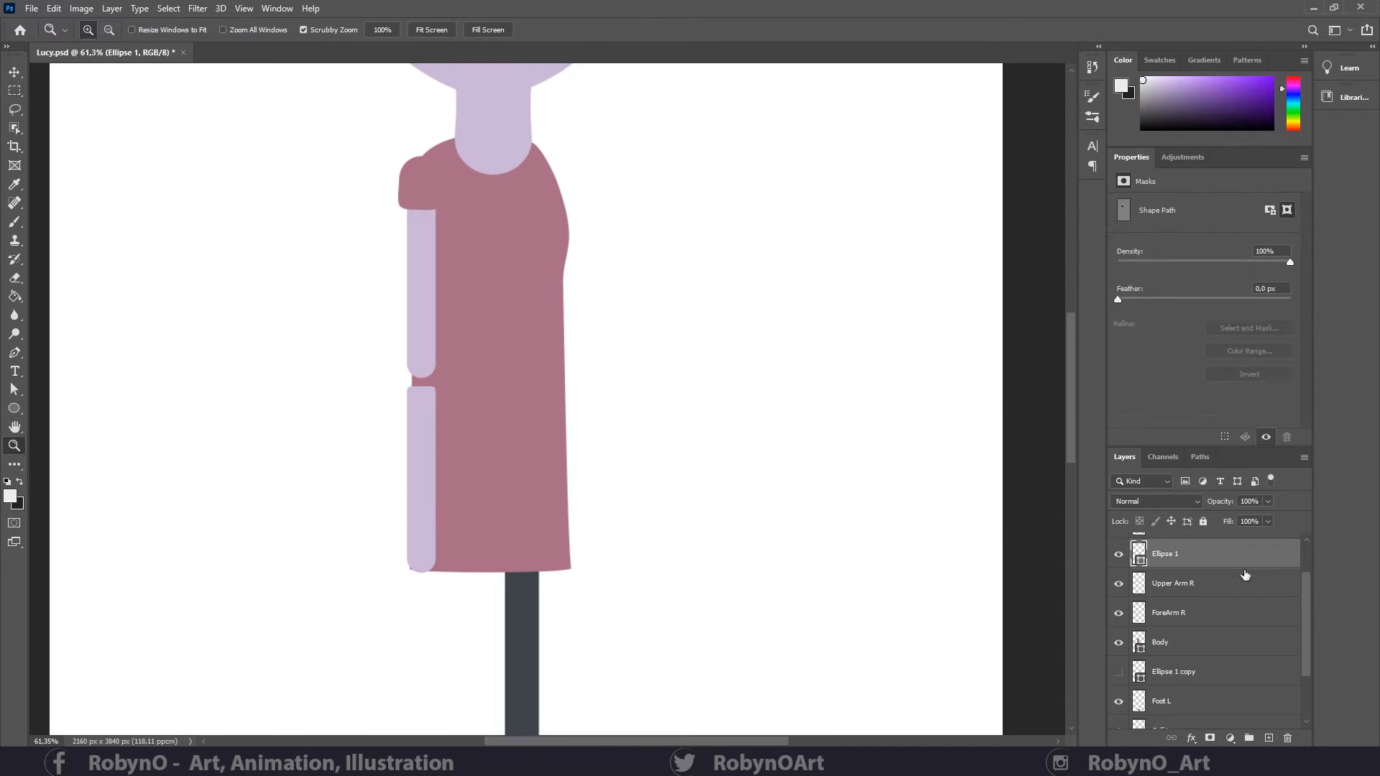
pyautogui.scroll(2, 1198, 584)
pyautogui.scroll(-2, 1211, 603)
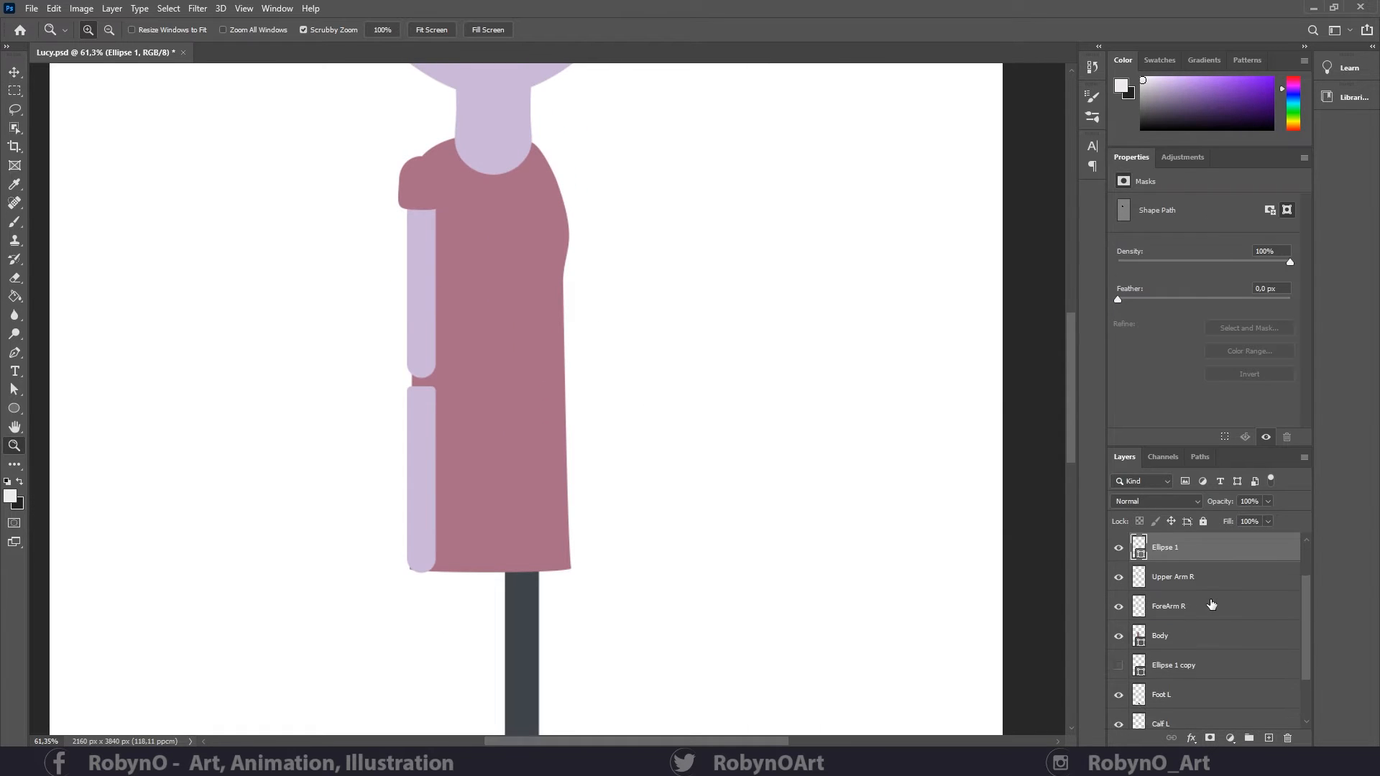
pyautogui.click(1197, 675)
pyautogui.click(1119, 665)
pyautogui.moveTo(1196, 665); pyautogui.dragTo(1214, 611)
# - Position the Ellipse 1 copy circle over the forearm's upper end, nudging it down to form a rounded elbow
pyautogui.hotkey('ctrl', 't')
pyautogui.moveTo(396, 373); pyautogui.dragTo(515, 428)
pyautogui.press('Return')
pyautogui.press('z')
pyautogui.hotkey('ctrl', 't')
pyautogui.press('Down')
pyautogui.press('Down')
pyautogui.press('Return')
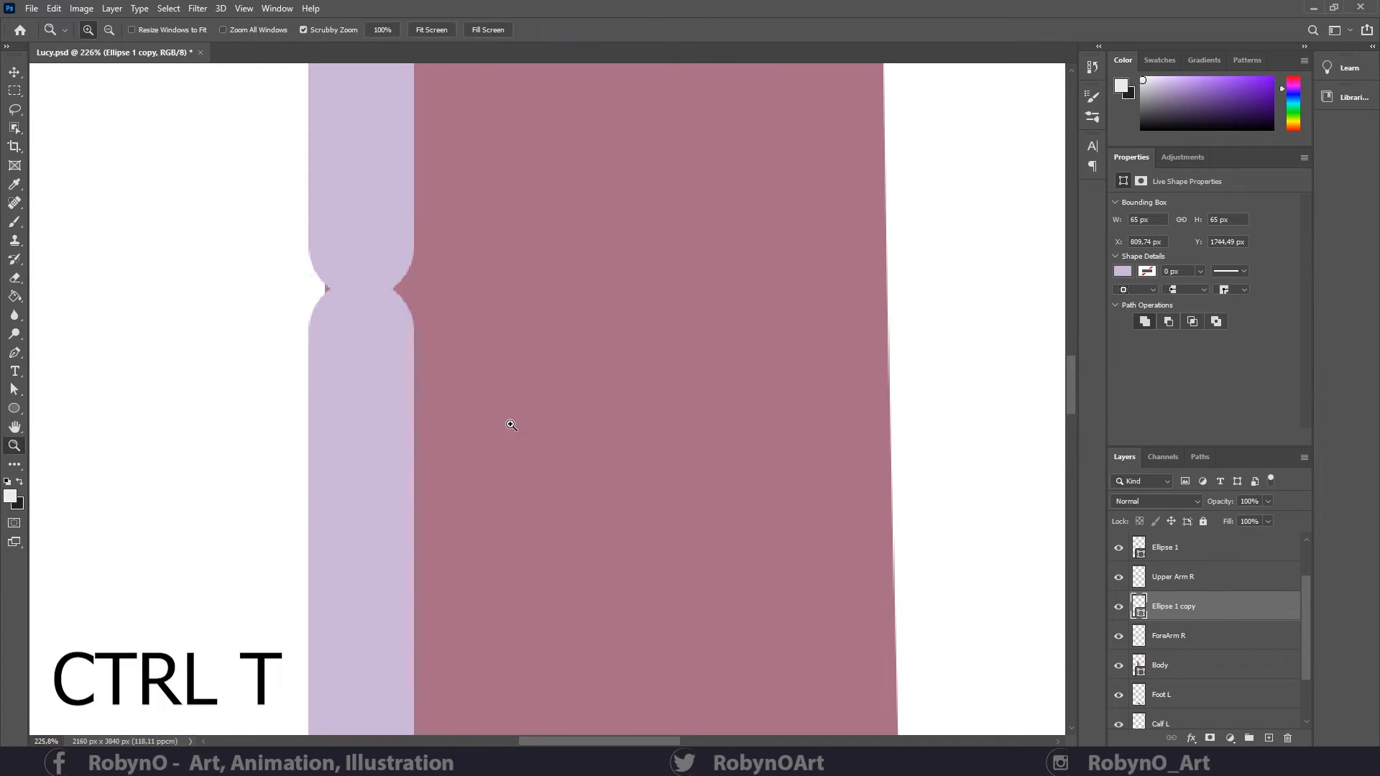
# - Rasterize the Ellipse 1 copy layer and merge it with ForeArm R, keeping ForeArm R stacked on top
pyautogui.rightClick(1254, 608)
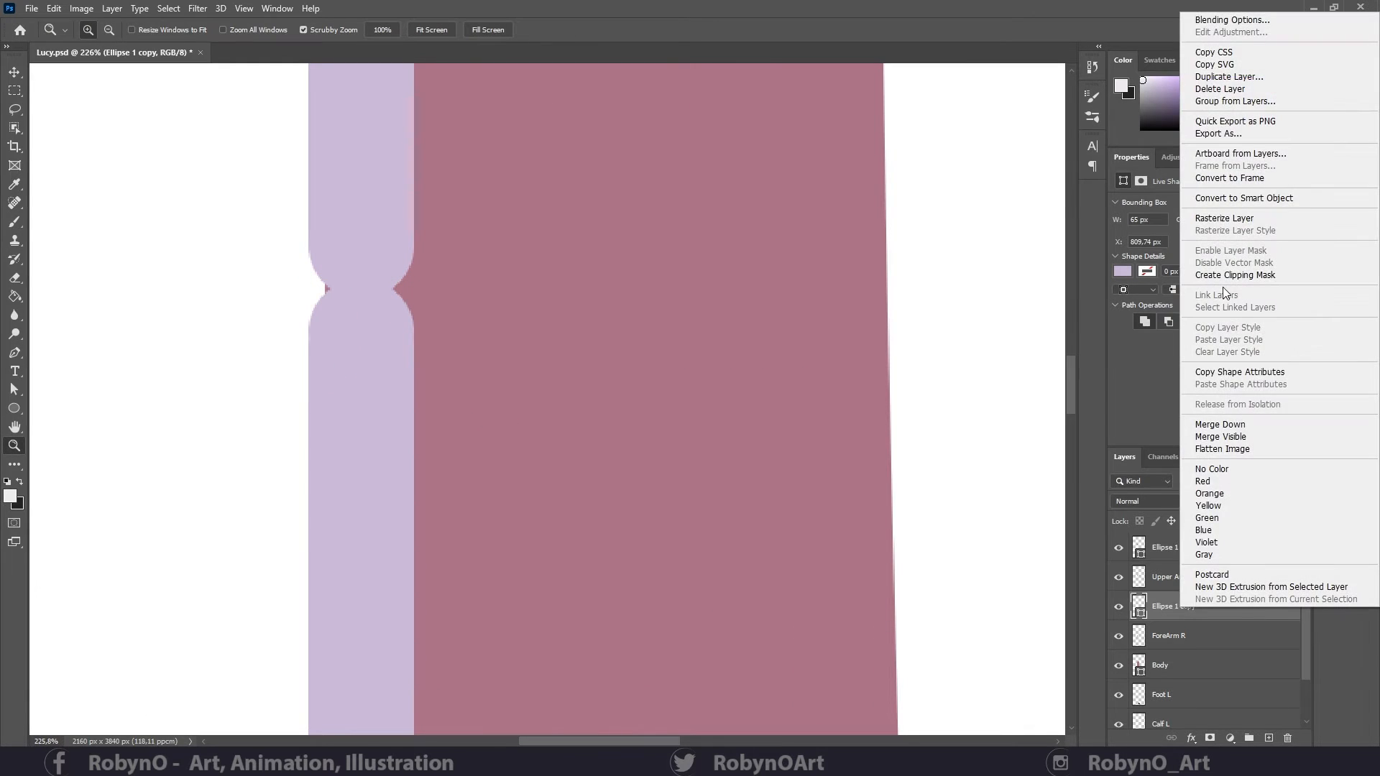
pyautogui.click(1225, 218)
pyautogui.moveTo(1207, 635); pyautogui.dragTo(1206, 604)
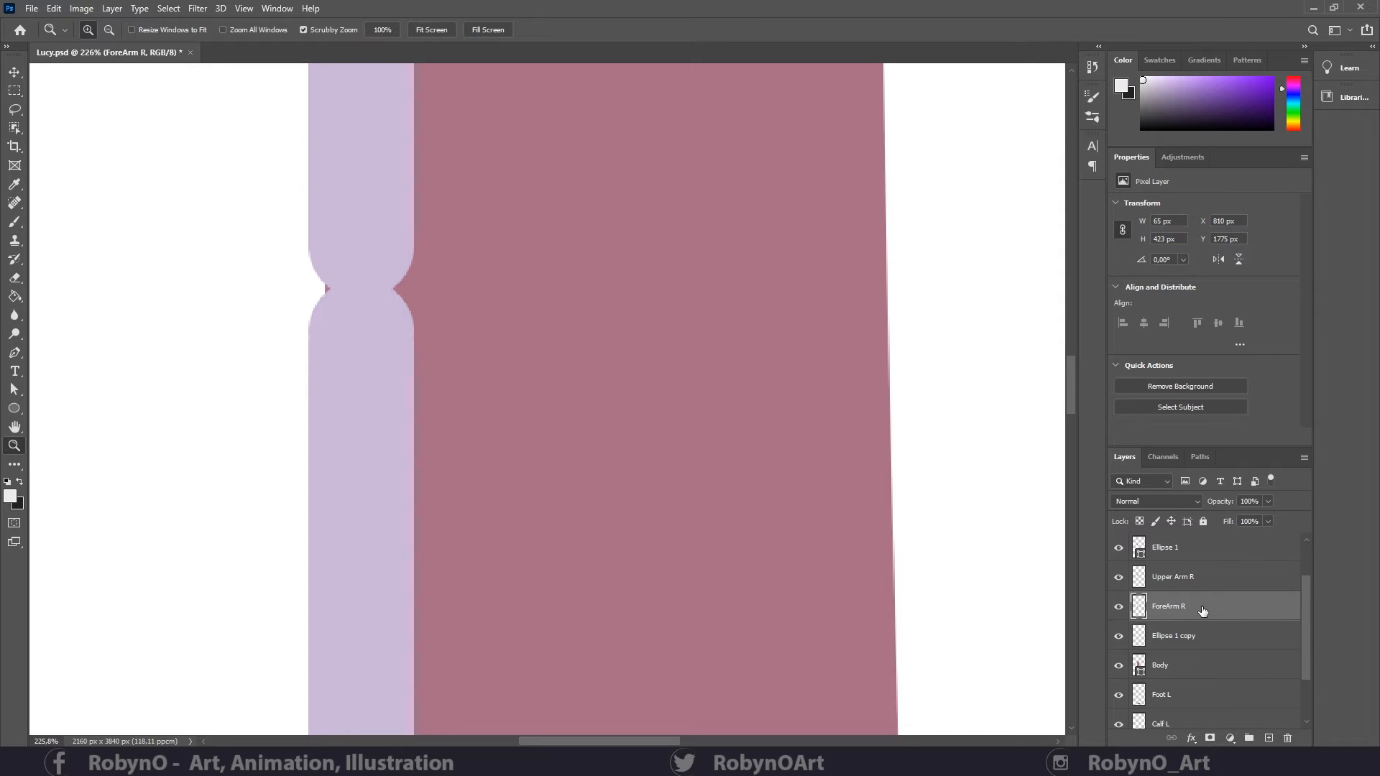
pyautogui.keyDown('shift'); pyautogui.click(1202, 636); pyautogui.keyUp('shift')
pyautogui.hotkey('ctrl', 'e')
pyautogui.moveTo(604, 416); pyautogui.dragTo(507, 402)
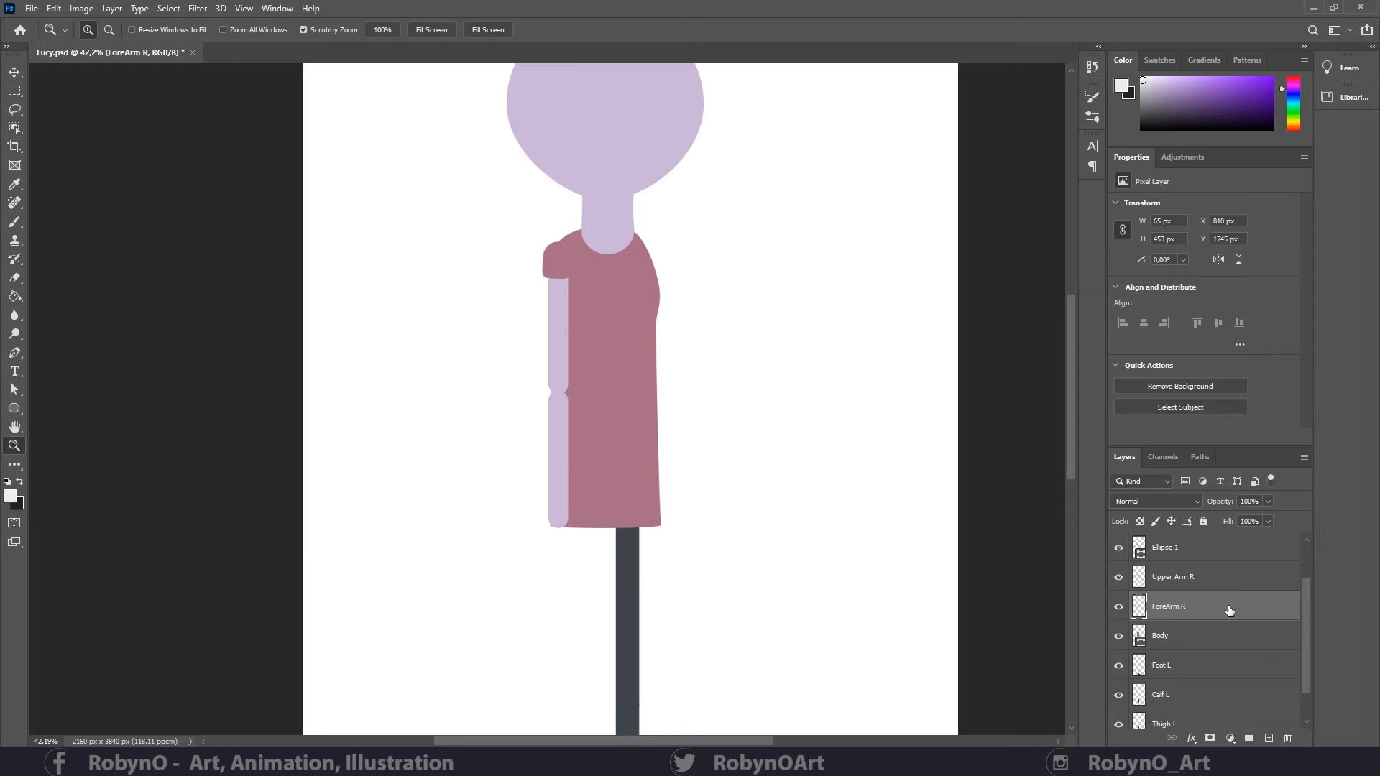
# - Move the ForeArm R layer straight up about 43 px so its upper end overlaps the bottom of the upper arm
pyautogui.hotkey('ctrl', 't')
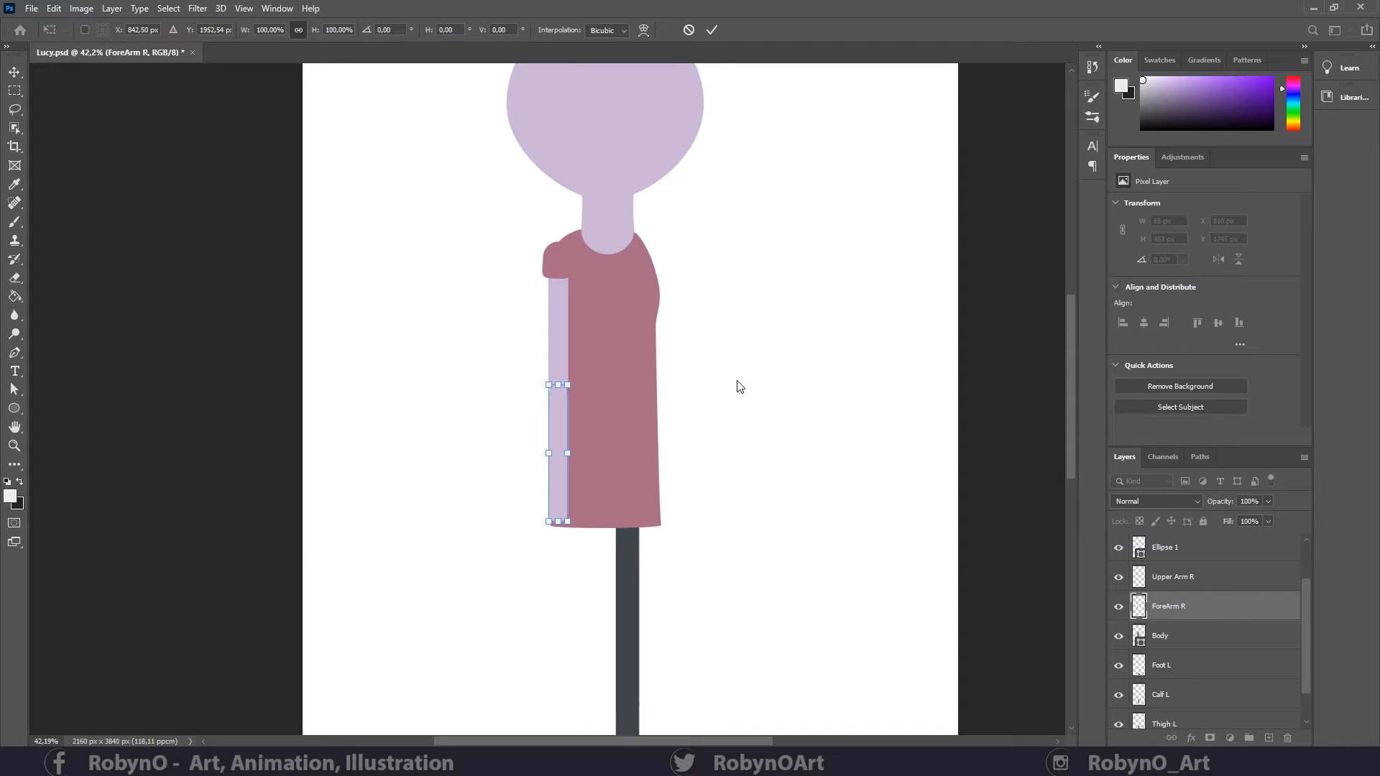
pyautogui.hotkey('shift', 'Up')
pyautogui.hotkey('shift', 'Up')
pyautogui.hotkey('shift', 'Up')
pyautogui.hotkey('shift', 'Up')
pyautogui.press('Return')
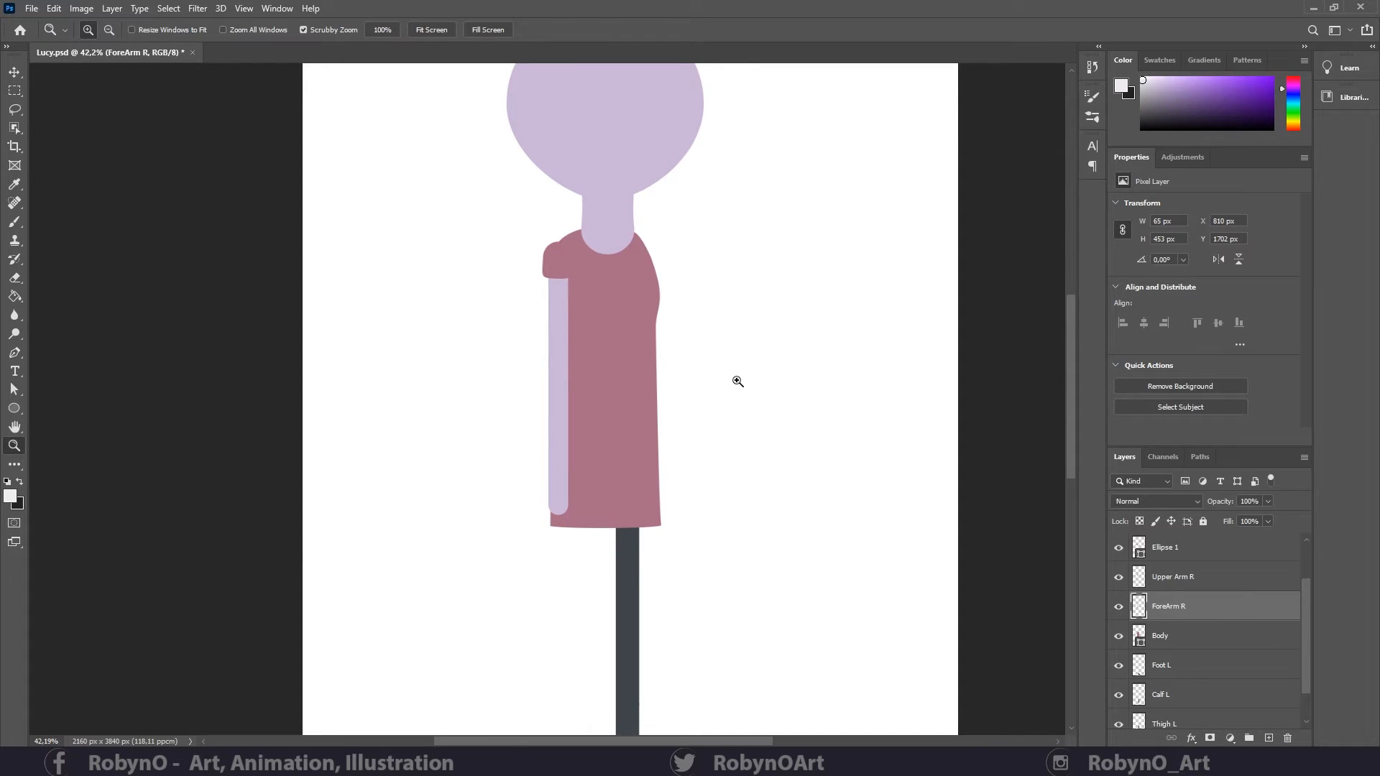
# - Reduce the opacity of the Upper Arm R and ForeArm R layers to 30%
pyautogui.keyDown('ctrl'); pyautogui.click(1280, 581); pyautogui.keyUp('ctrl')
pyautogui.press('3')
pyautogui.moveTo(696, 468); pyautogui.dragTo(685, 457)
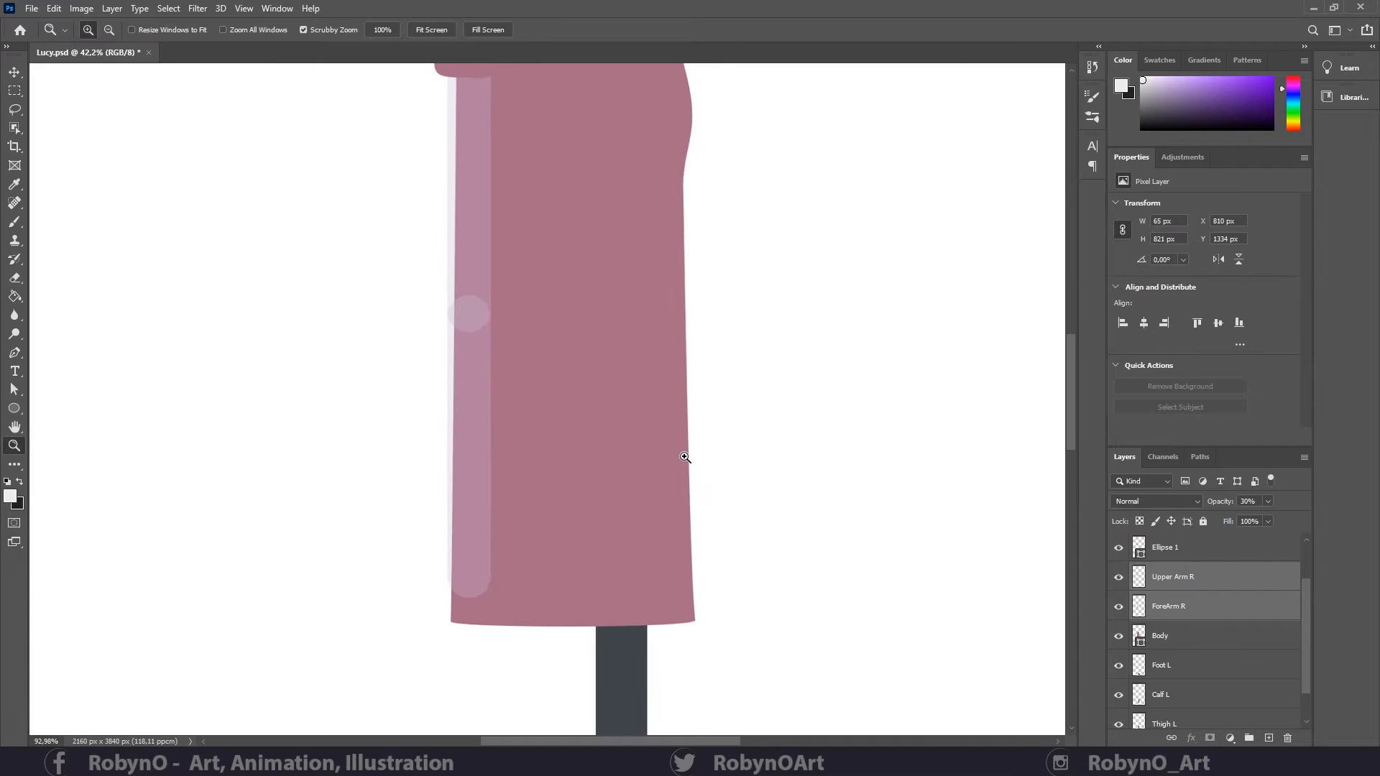
# - Nudge the ForeArm R layer up about 13 px so its rounded end aligns with the upper arm's rounded end at the elbow
pyautogui.click(1197, 604)
pyautogui.hotkey('ctrl', 't')
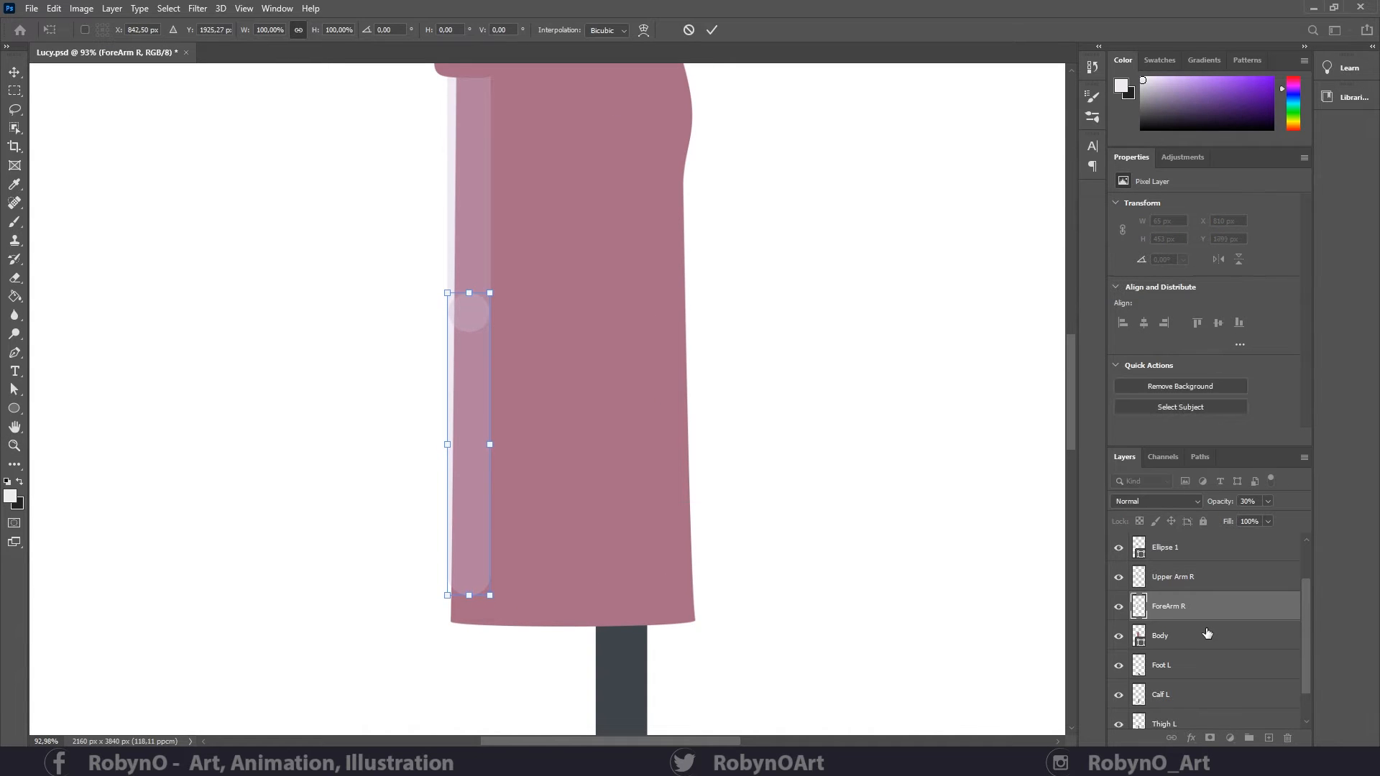
pyautogui.press('Up')
pyautogui.press('Up')
pyautogui.press('Up')
pyautogui.press('Up')
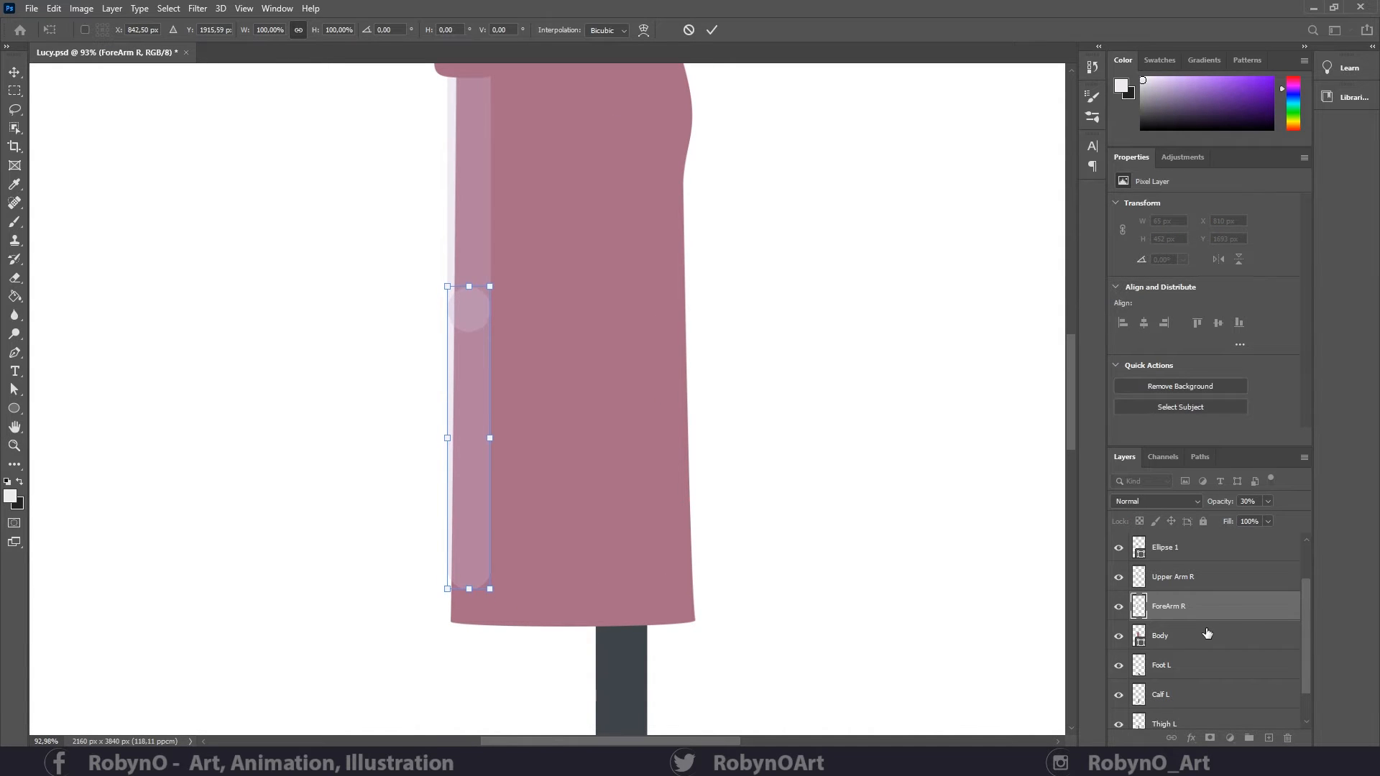
pyautogui.press('z')
pyautogui.moveTo(683, 371); pyautogui.dragTo(567, 305)
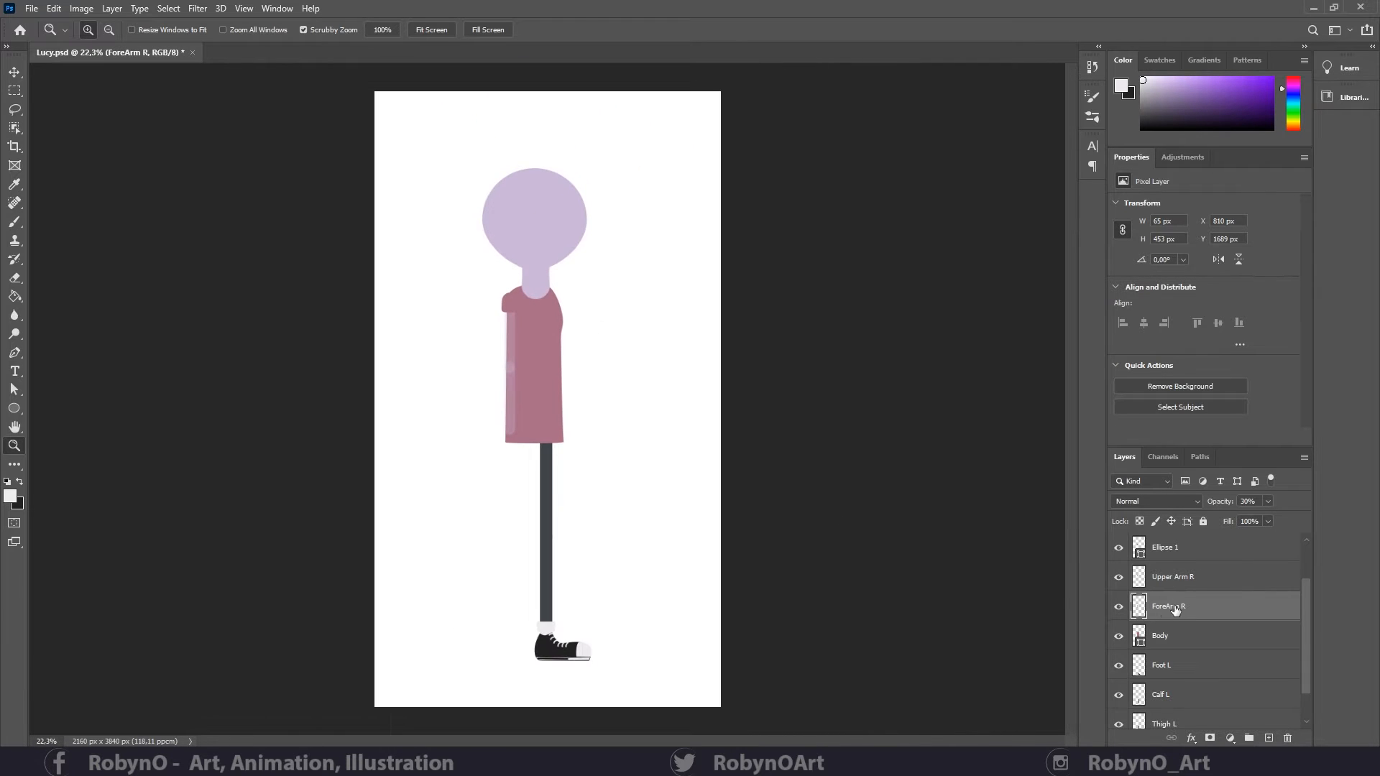
# - Restore the Upper Arm R and ForeArm R layers to 100% opacity
pyautogui.keyDown('shift'); pyautogui.click(1194, 582); pyautogui.keyUp('shift')
pyautogui.moveTo(1268, 501); pyautogui.dragTo(1305, 519)
pyautogui.click(1253, 637)
pyautogui.click(1238, 584)
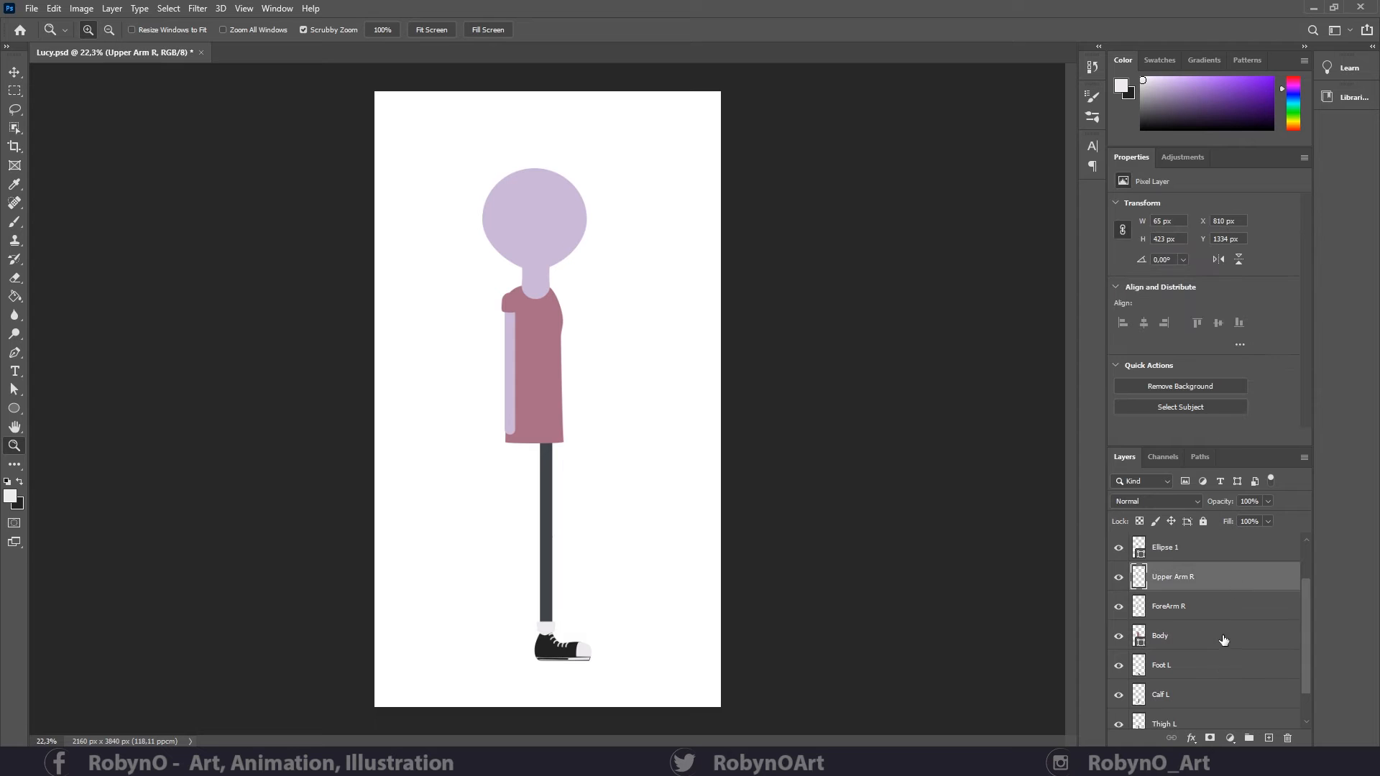
# - Rasterize the sleeve's Ellipse 1 layer and merge it down into Upper Arm R
pyautogui.scroll(2, 1224, 640)
pyautogui.click(1200, 609)
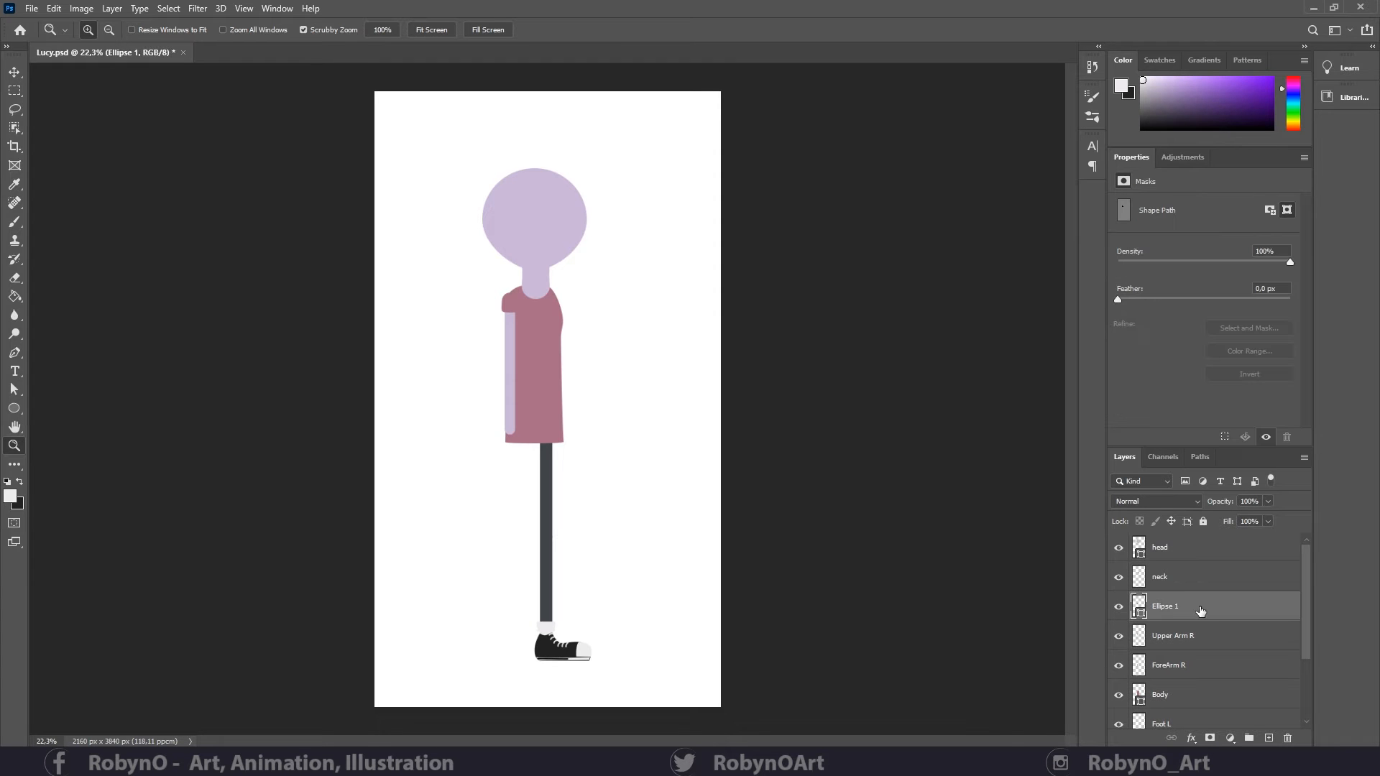
pyautogui.rightClick(1201, 609)
pyautogui.click(1226, 213)
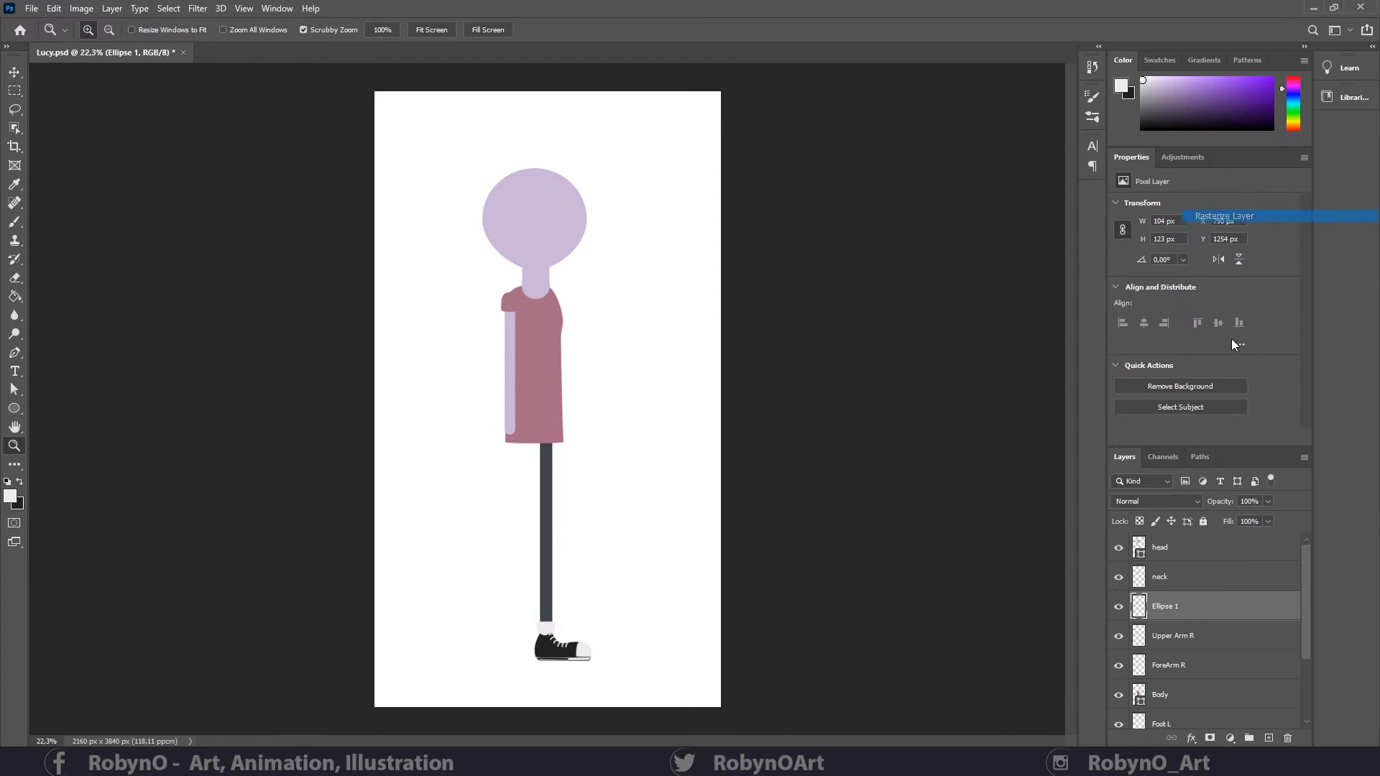
pyautogui.hotkey('ctrl', 'e')
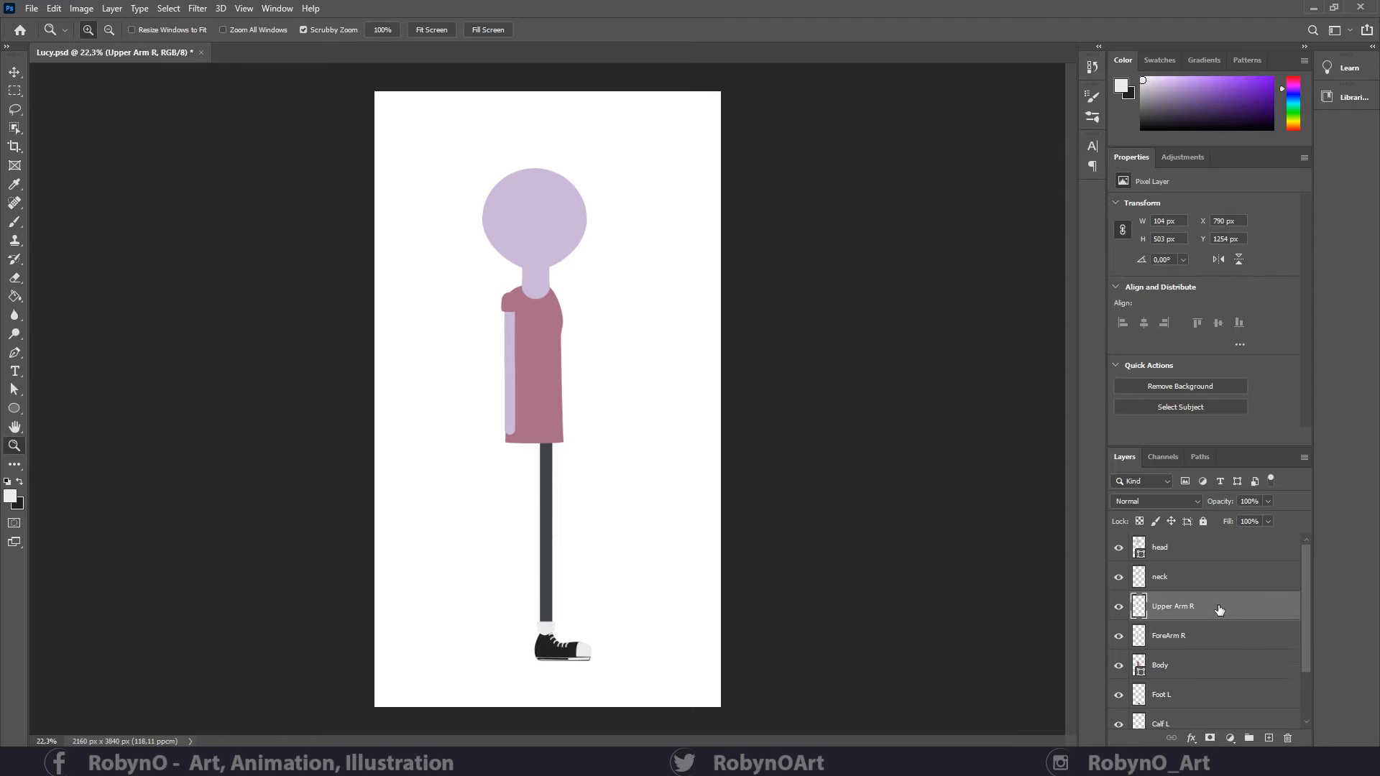
# - Add a new layer above Upper Arm R and name it Hand R
pyautogui.click(1268, 738)
pyautogui.doubleClick(1168, 606)
pyautogui.write('Hand')
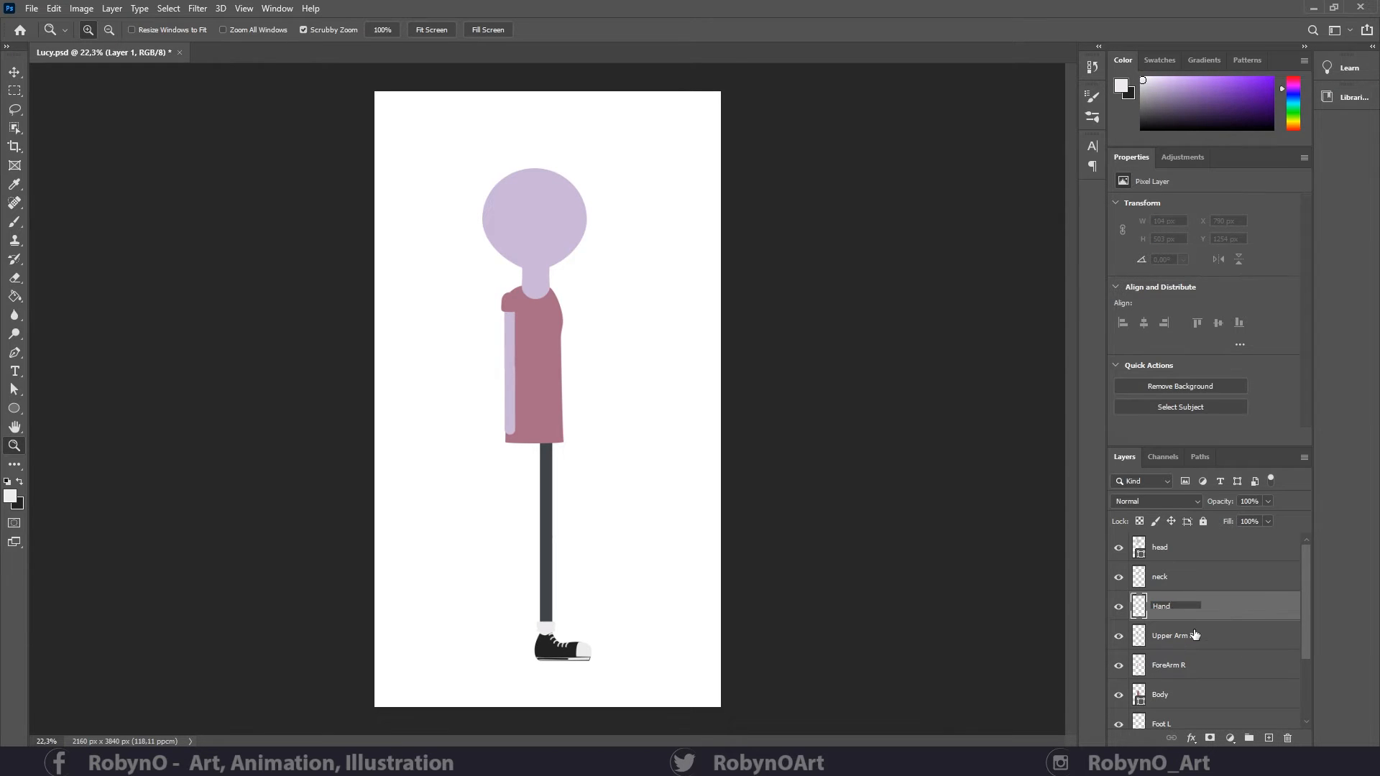
pyautogui.write(' R')
pyautogui.press('Return')
# - Draw a closed hand-shaped path with the Pen tool at the forearm's lower end, widening downward with a rounded bottom
pyautogui.moveTo(528, 455); pyautogui.dragTo(622, 451)
pyautogui.moveTo(530, 367); pyautogui.dragTo(529, 511)
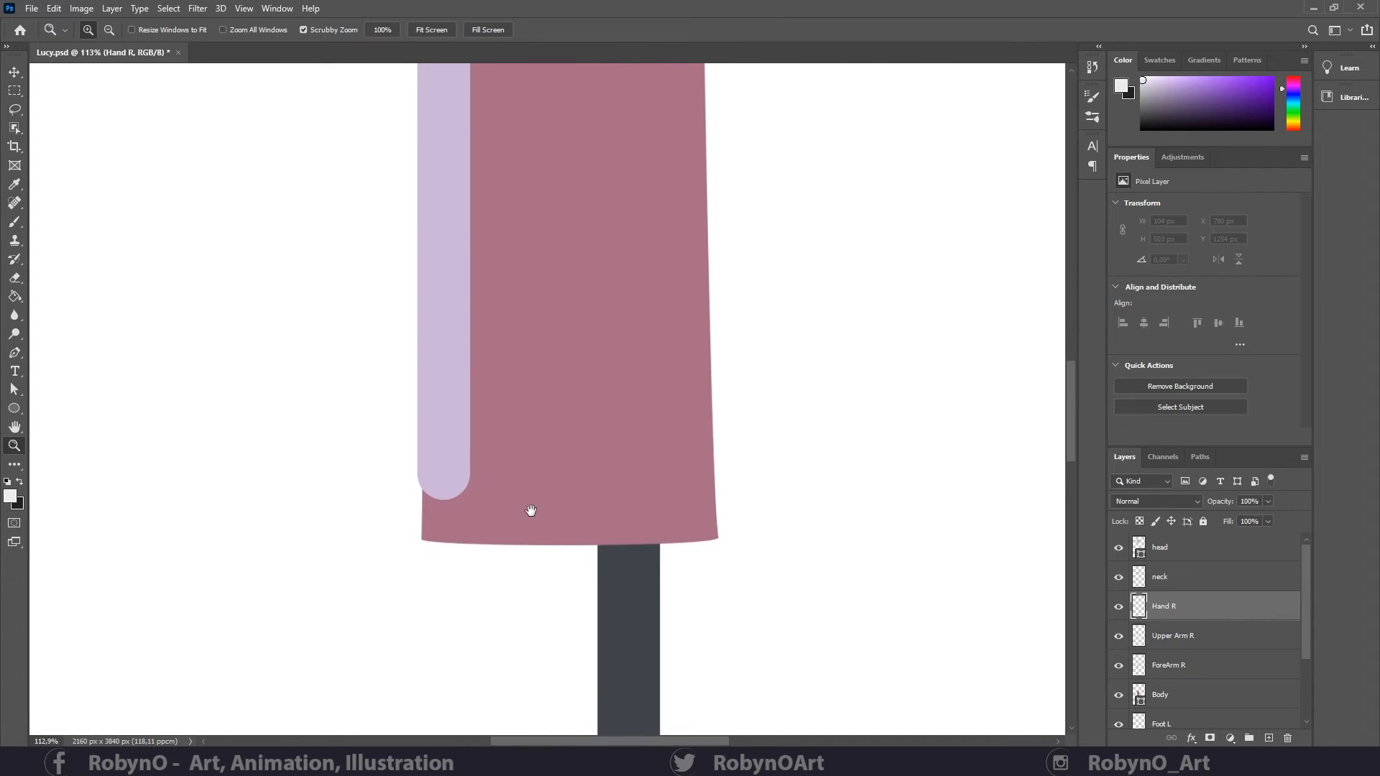
pyautogui.press('p')
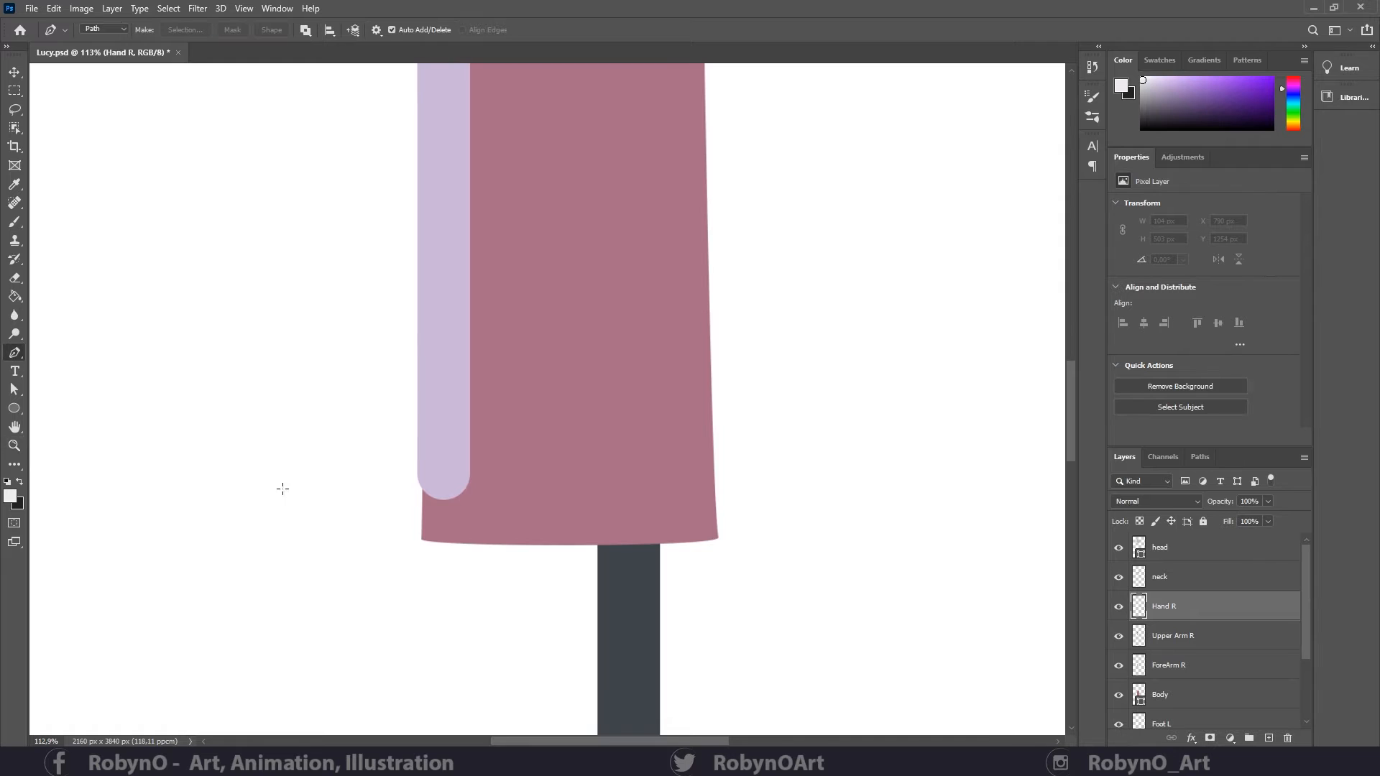
pyautogui.click(417, 474)
pyautogui.moveTo(405, 598); pyautogui.dragTo(476, 591)
pyautogui.click(464, 472)
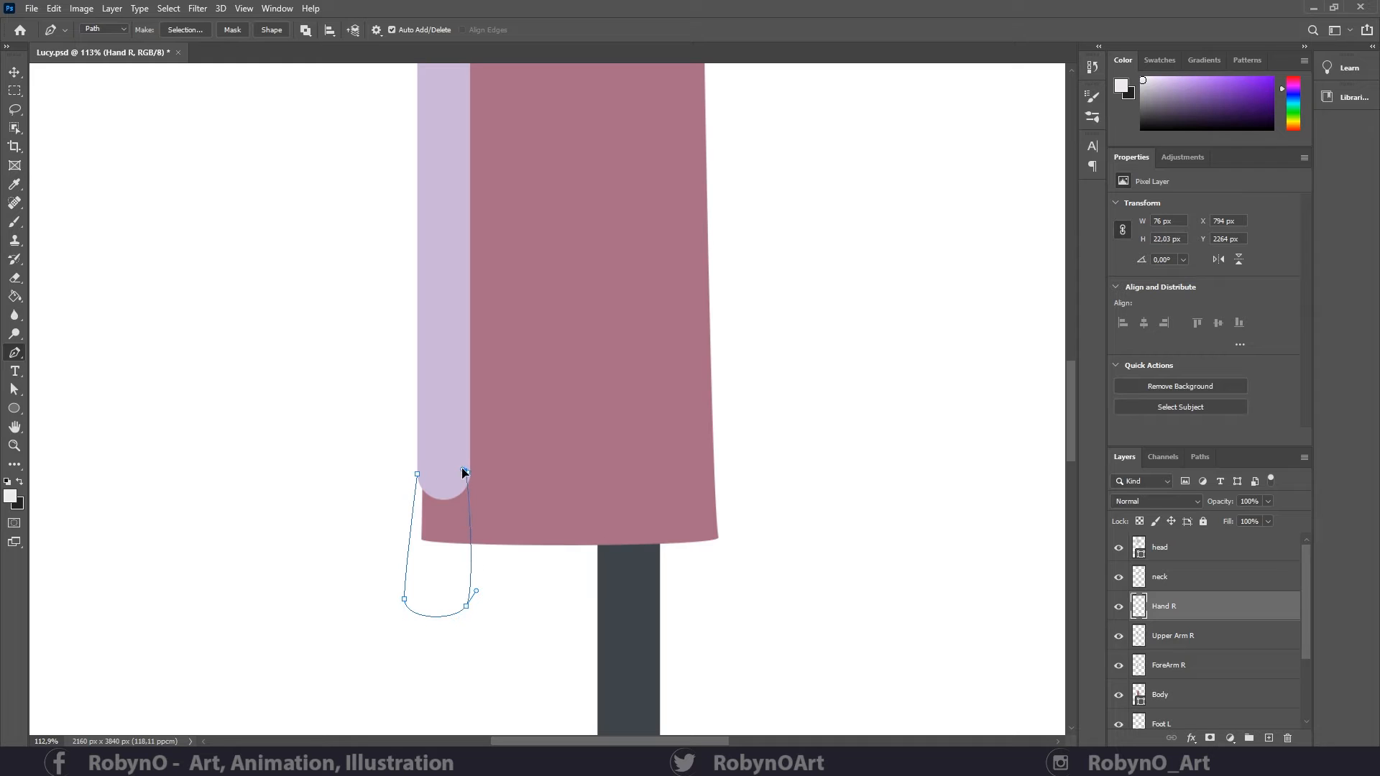
pyautogui.moveTo(417, 475); pyautogui.dragTo(403, 499)
# - Adjust the hand path's anchor points and handles to match the wrist width and even out the bottom, about 81 px wide
pyautogui.click(15, 390)
pyautogui.moveTo(466, 606); pyautogui.dragTo(471, 606)
pyautogui.moveTo(468, 476); pyautogui.dragTo(470, 478)
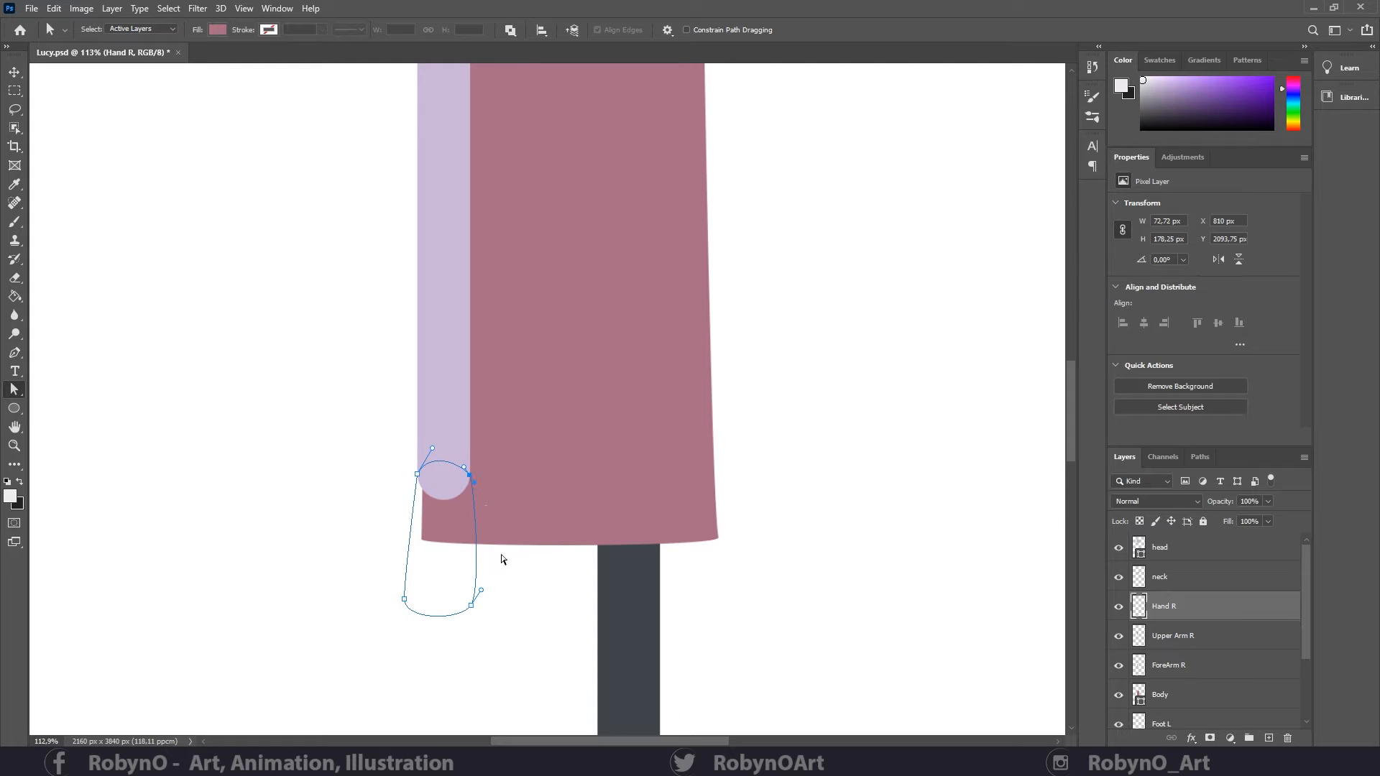
pyautogui.moveTo(482, 591); pyautogui.dragTo(407, 594)
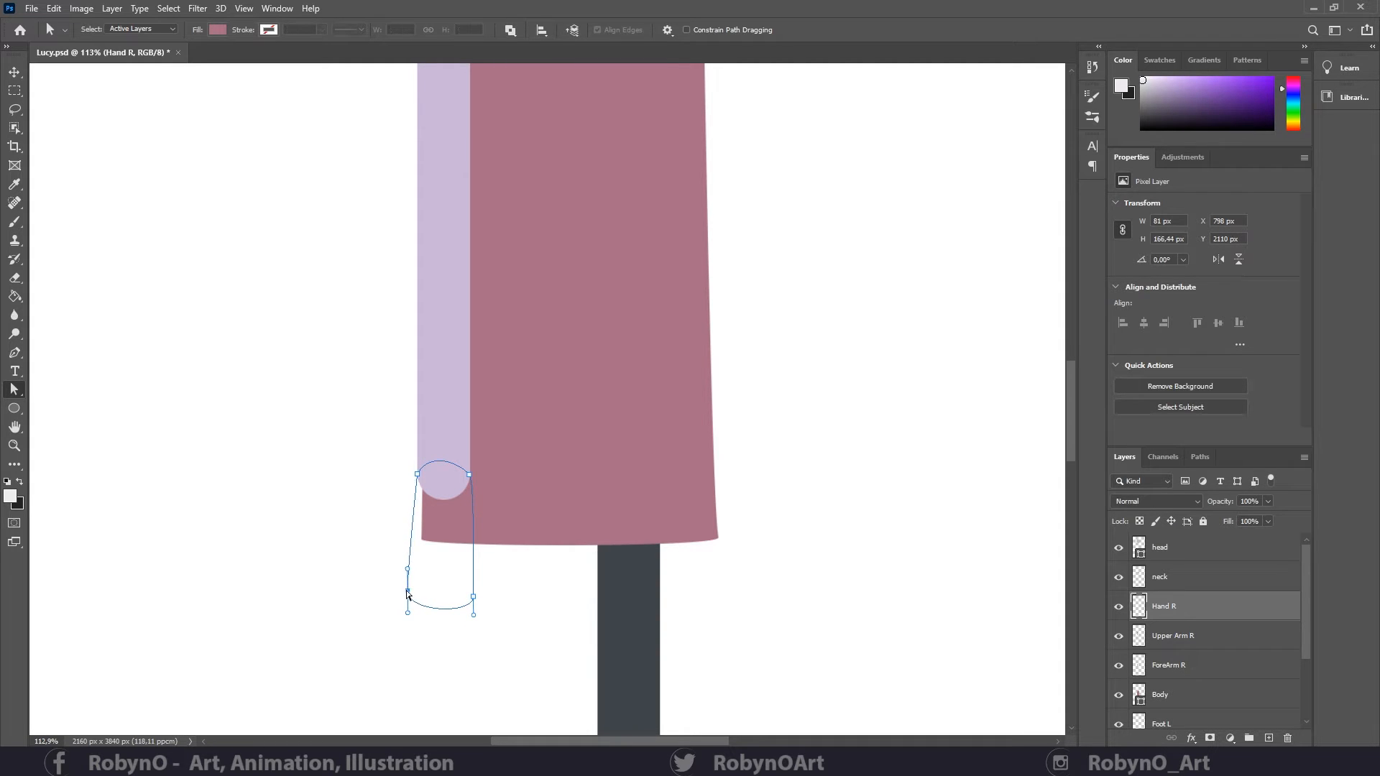
# - Fill the hand path on Hand R with the arm's lilac colour, cbb7d7, at 100% opacity
pyautogui.rightClick(455, 521)
pyautogui.click(510, 302)
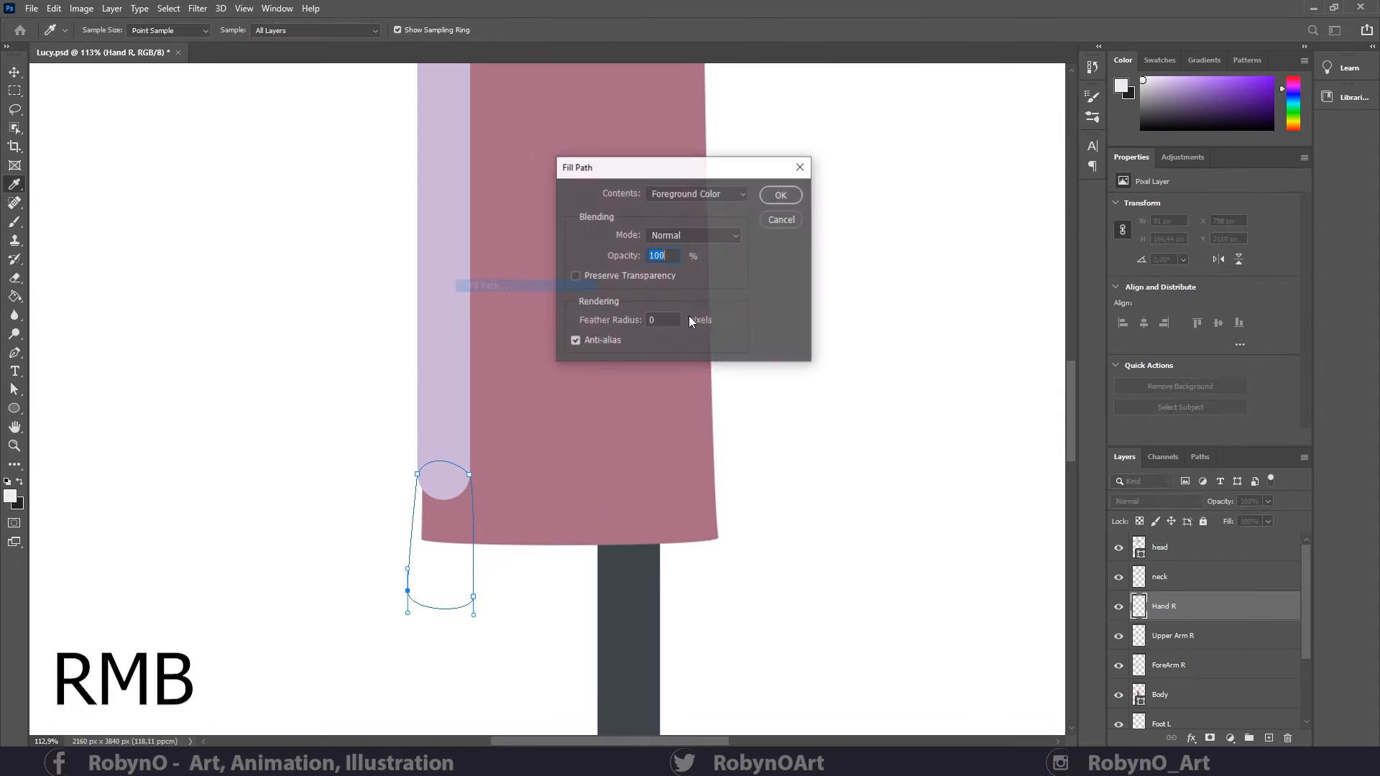
pyautogui.click(697, 194)
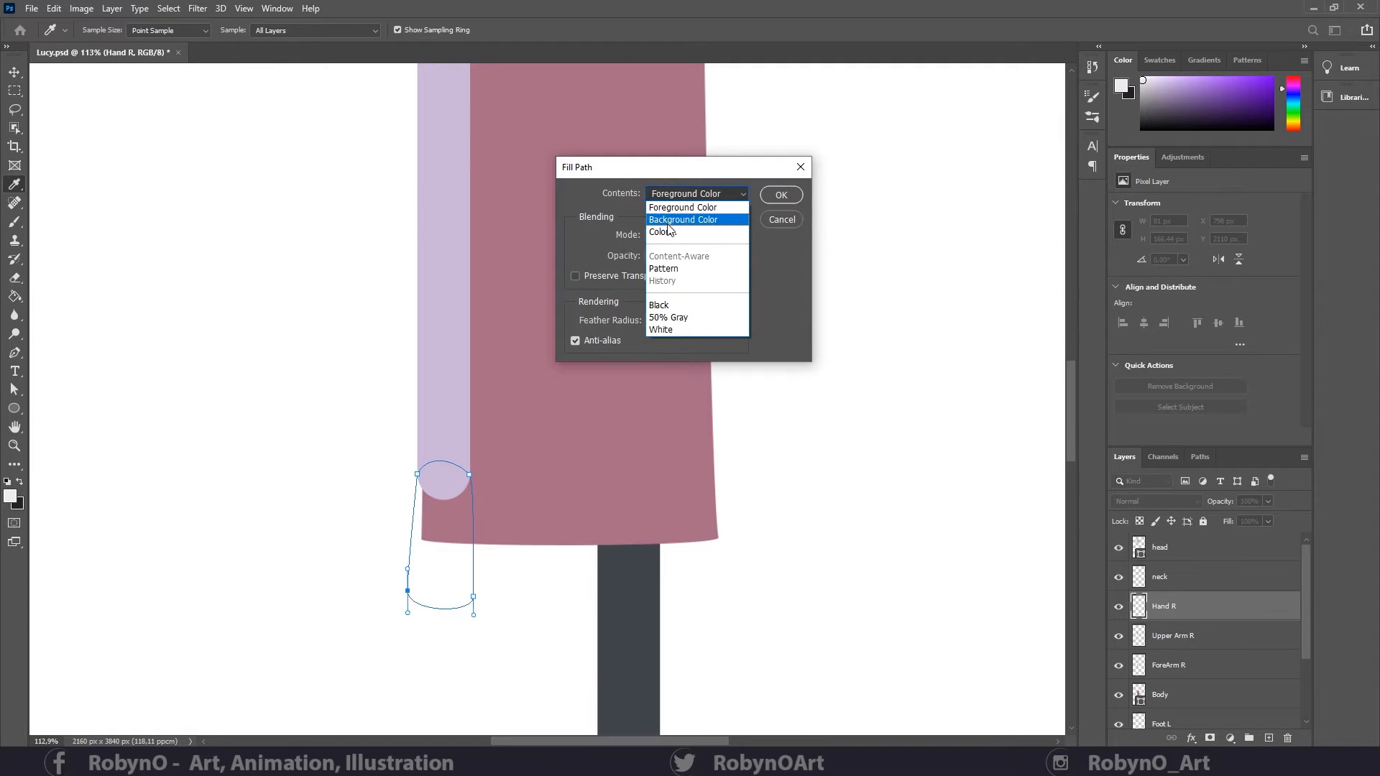
pyautogui.click(687, 221)
pyautogui.click(439, 316)
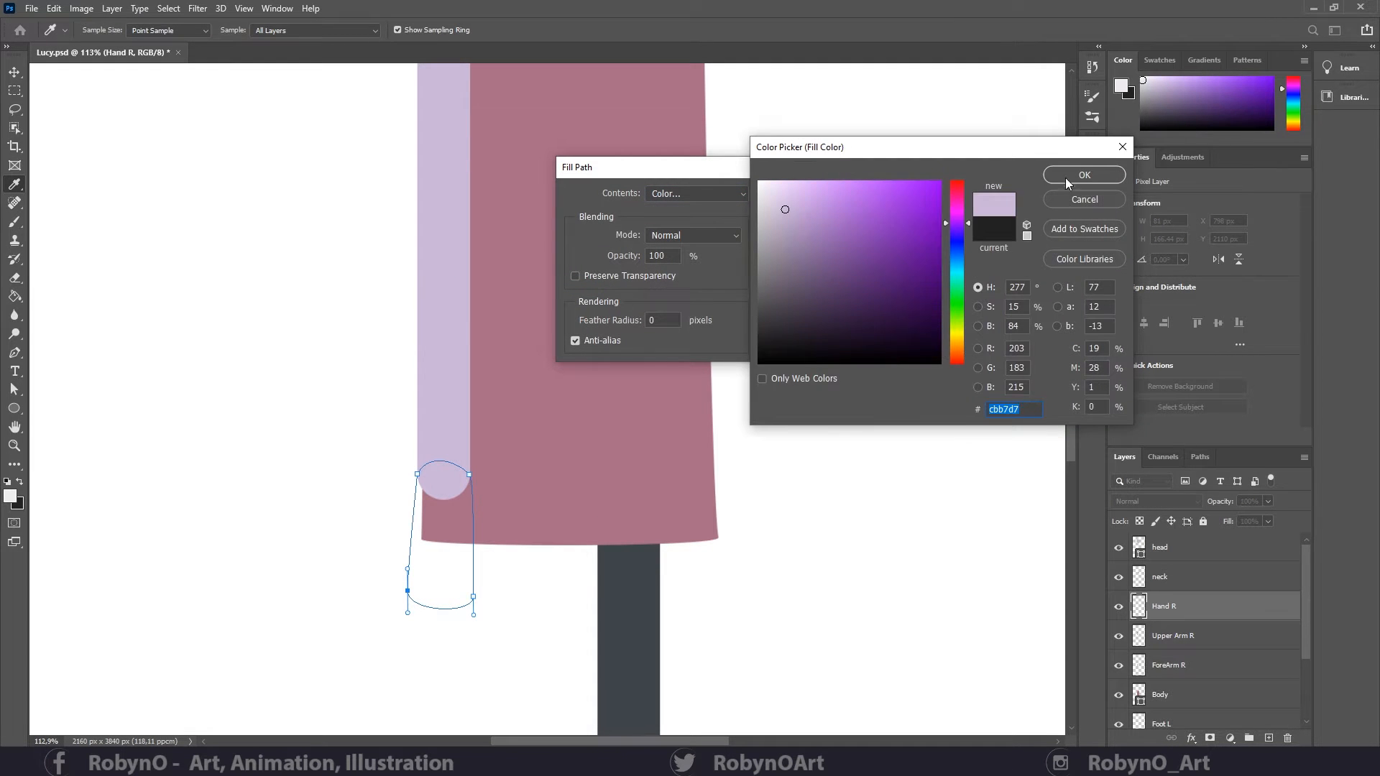
pyautogui.click(1068, 180)
pyautogui.click(796, 193)
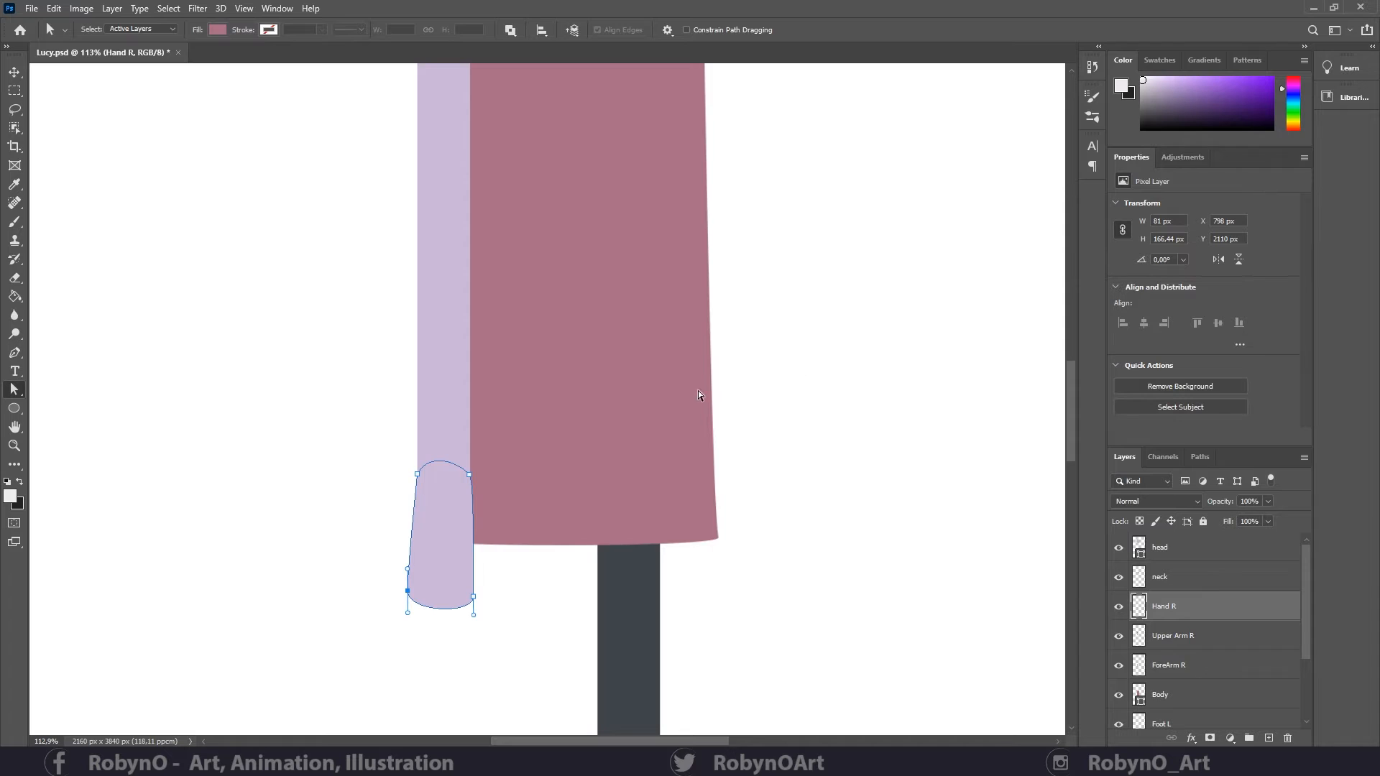
# - Draw a 65 px circle over the wrist joint and give it the lilac skin colour as fill
pyautogui.click(16, 408)
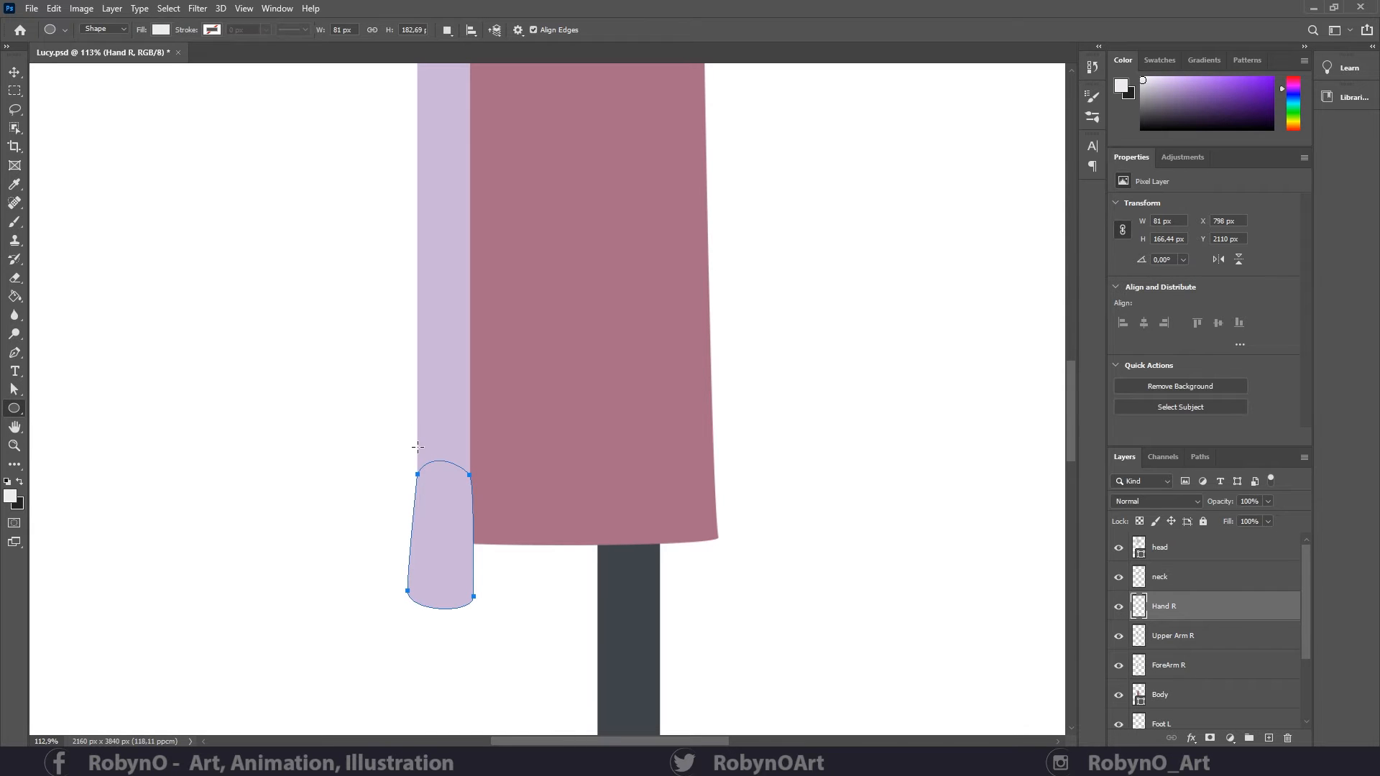
pyautogui.moveTo(417, 446); pyautogui.dragTo(470, 517)
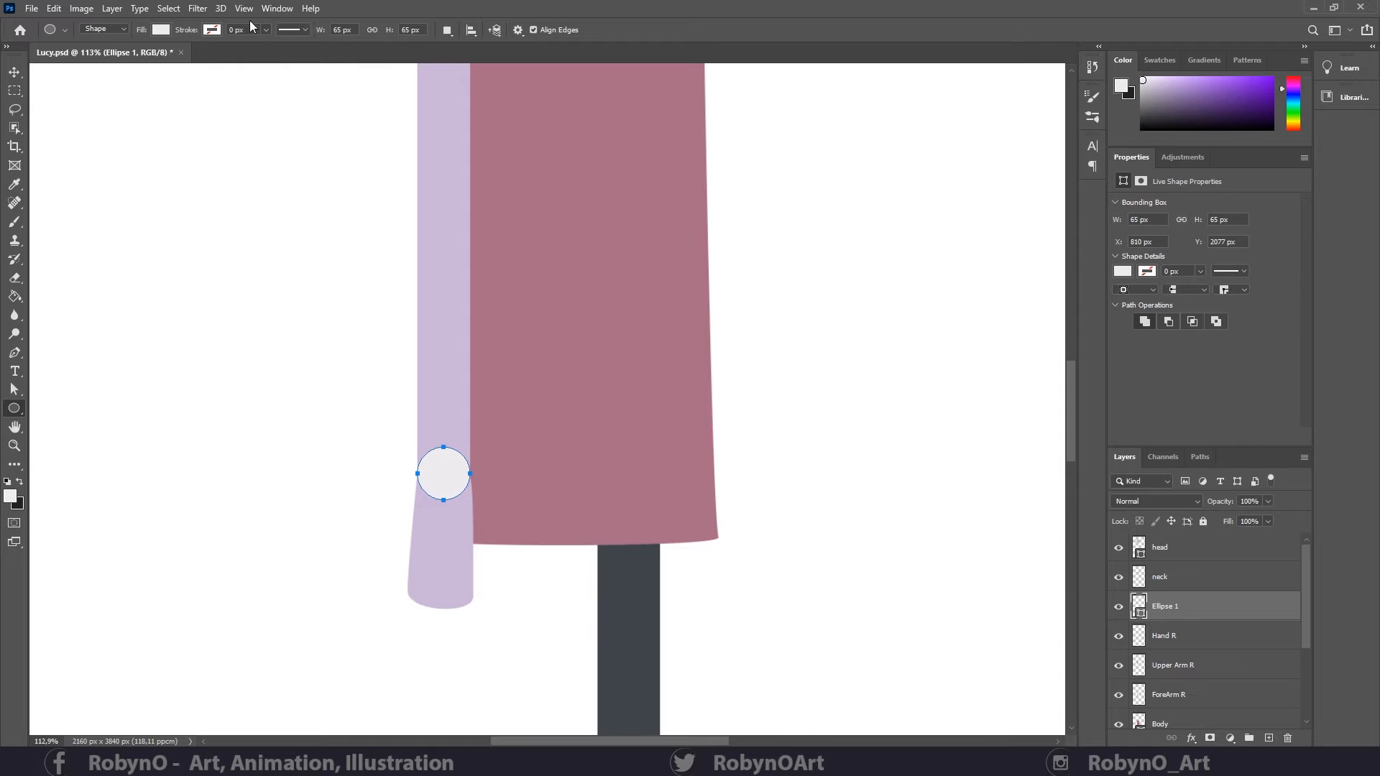
pyautogui.click(161, 30)
pyautogui.click(99, 102)
pyautogui.click(437, 16)
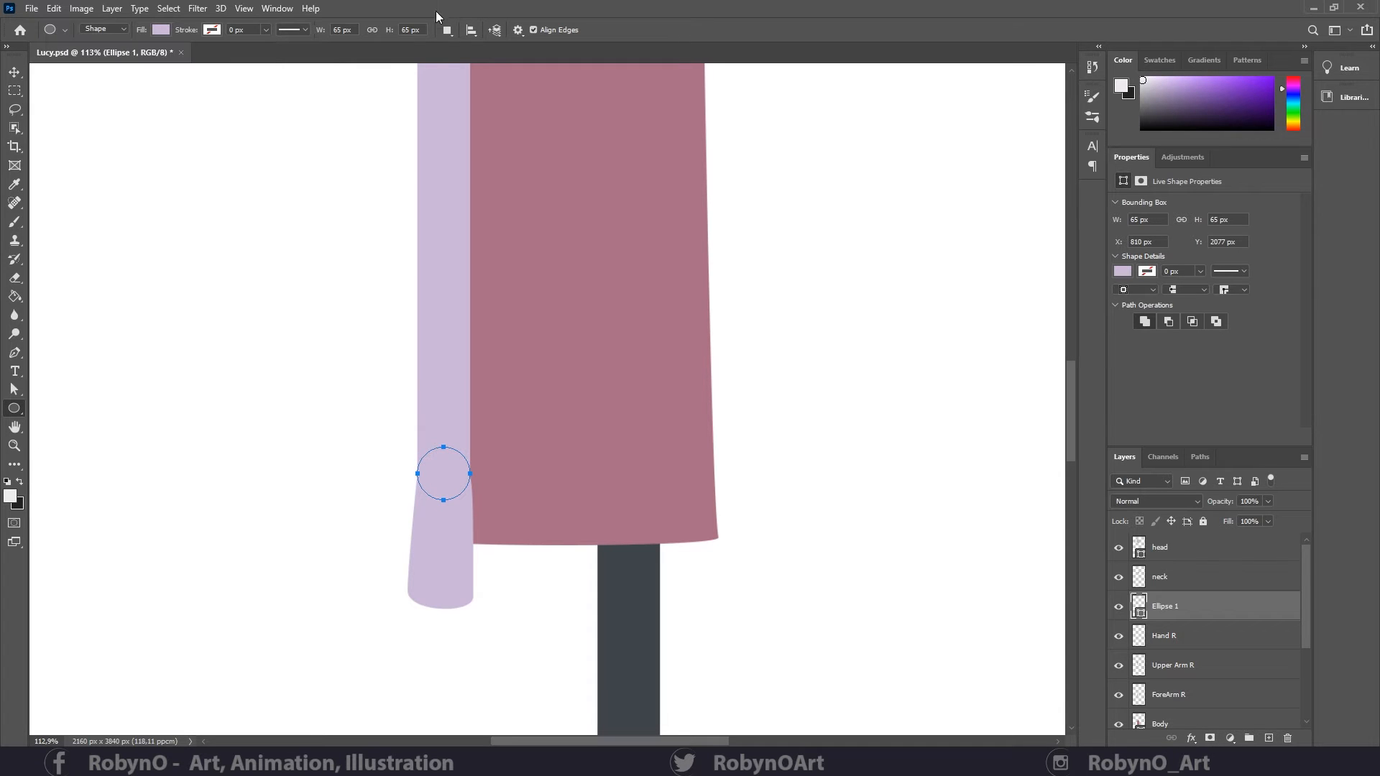
# - Rasterize the wrist circle's layer and merge it down into Hand R
pyautogui.rightClick(1220, 610)
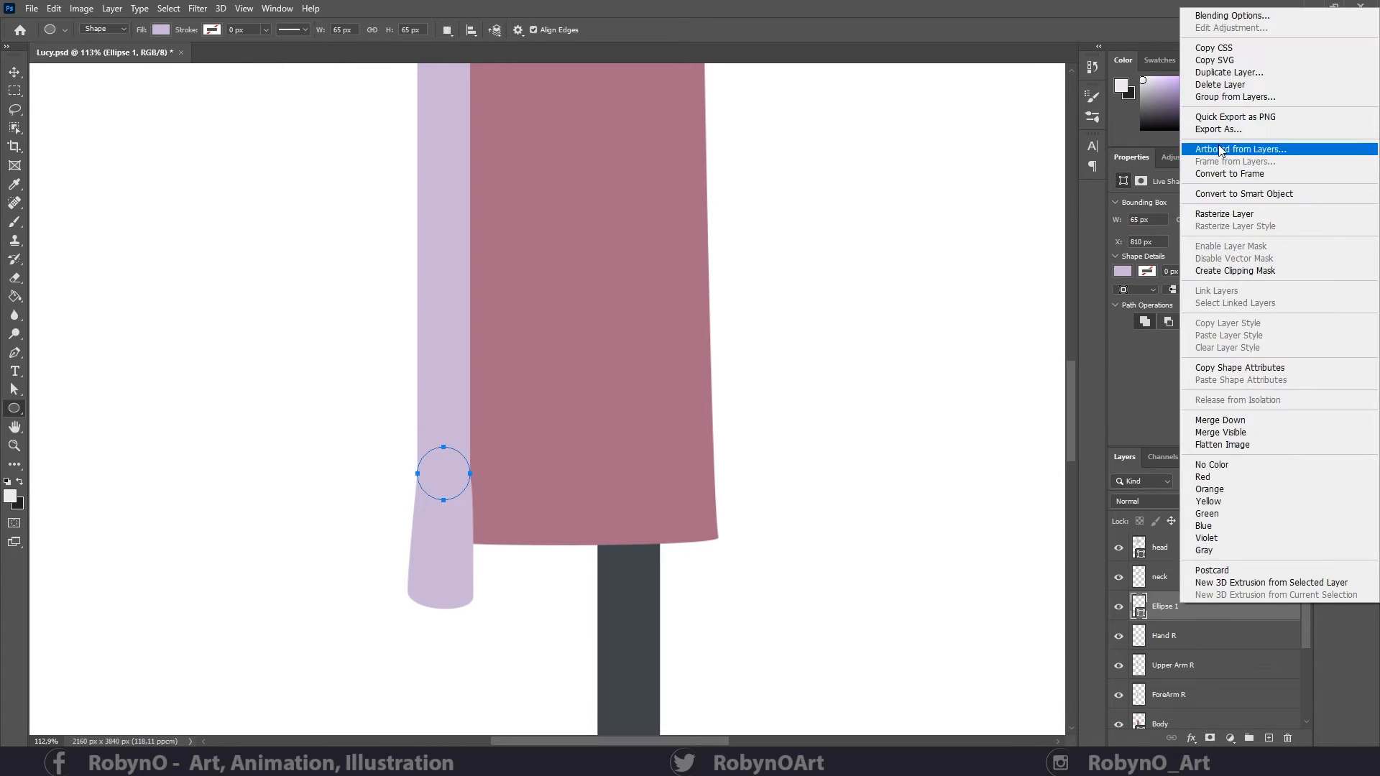
pyautogui.click(1223, 215)
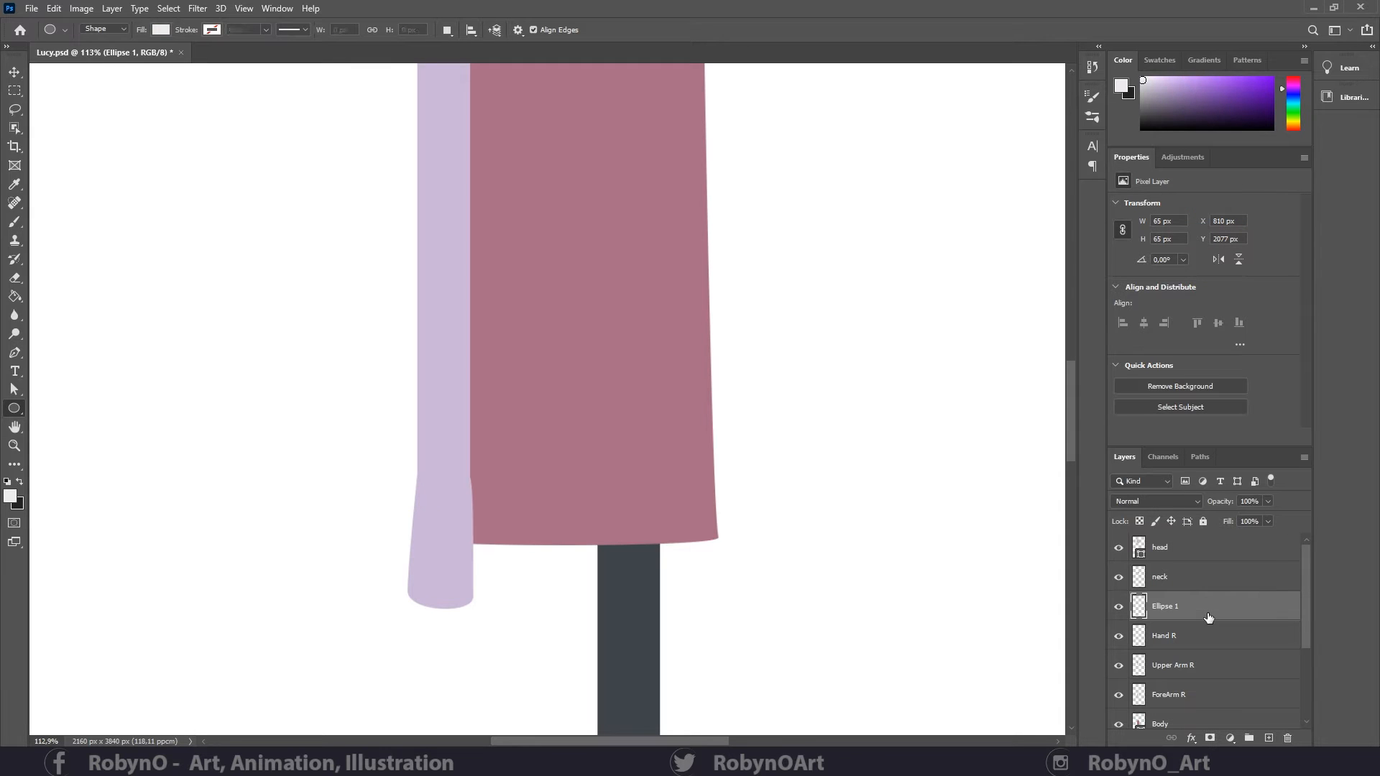
pyautogui.hotkey('ctrl', 'e')
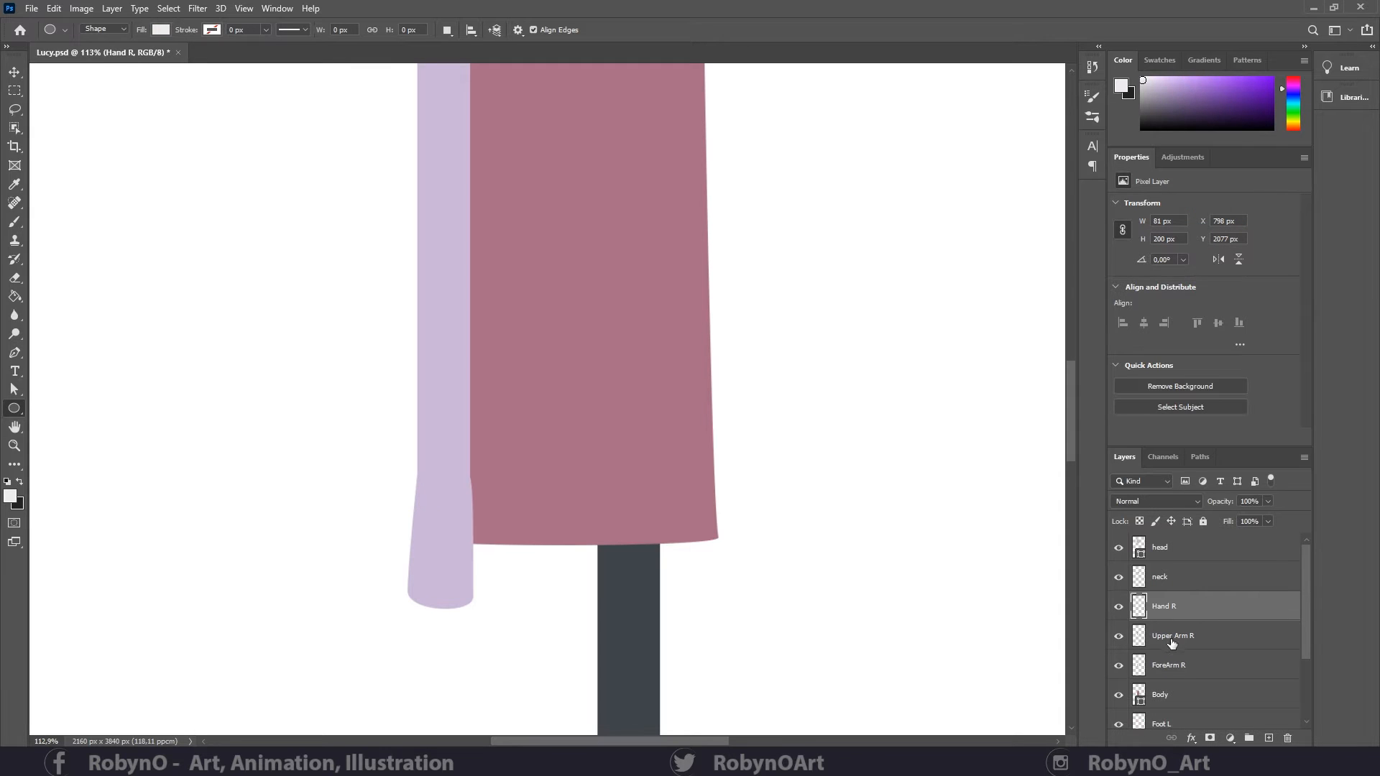
# - Lower the opacity of ForeArm R to 59% and Hand R to 68% to check the wrist overlap
pyautogui.click(1173, 666)
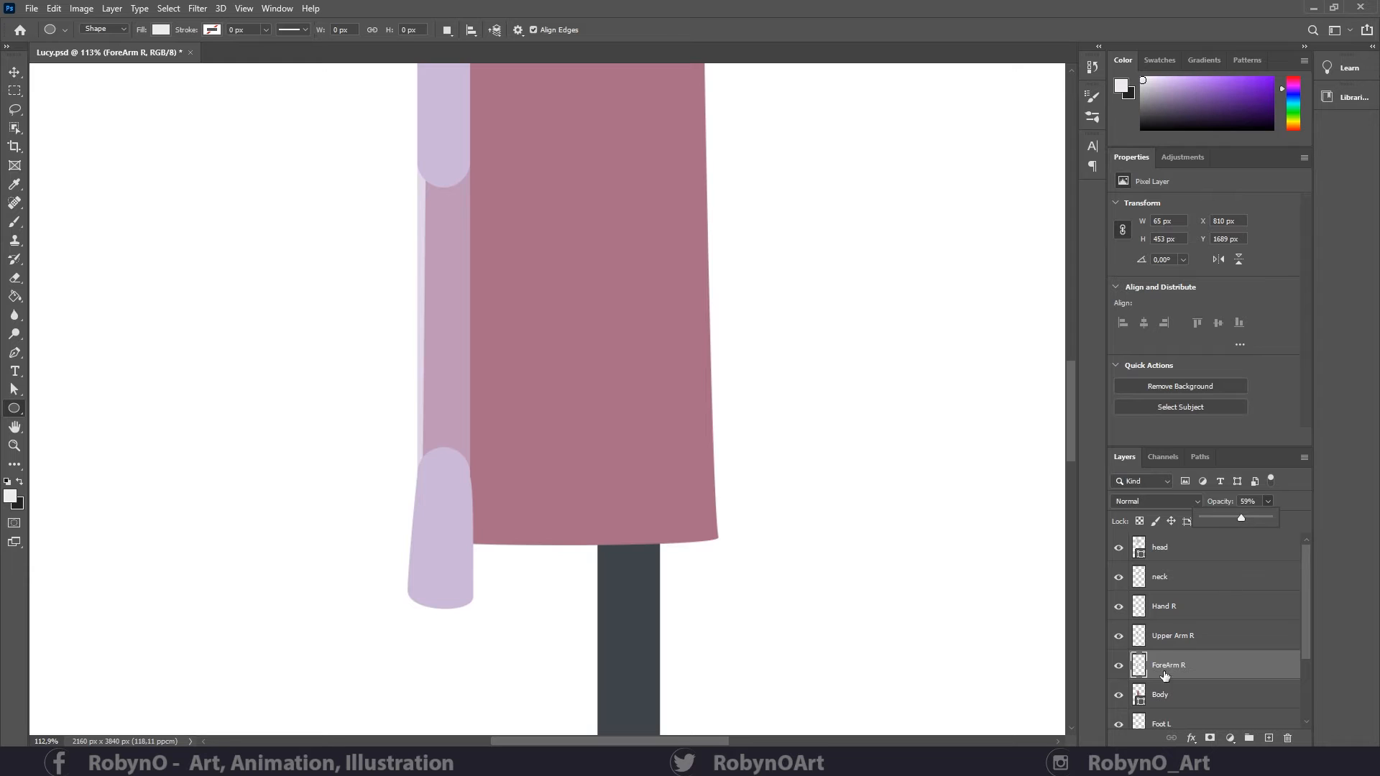
pyautogui.click(1178, 609)
pyautogui.moveTo(1255, 515); pyautogui.dragTo(1249, 518)
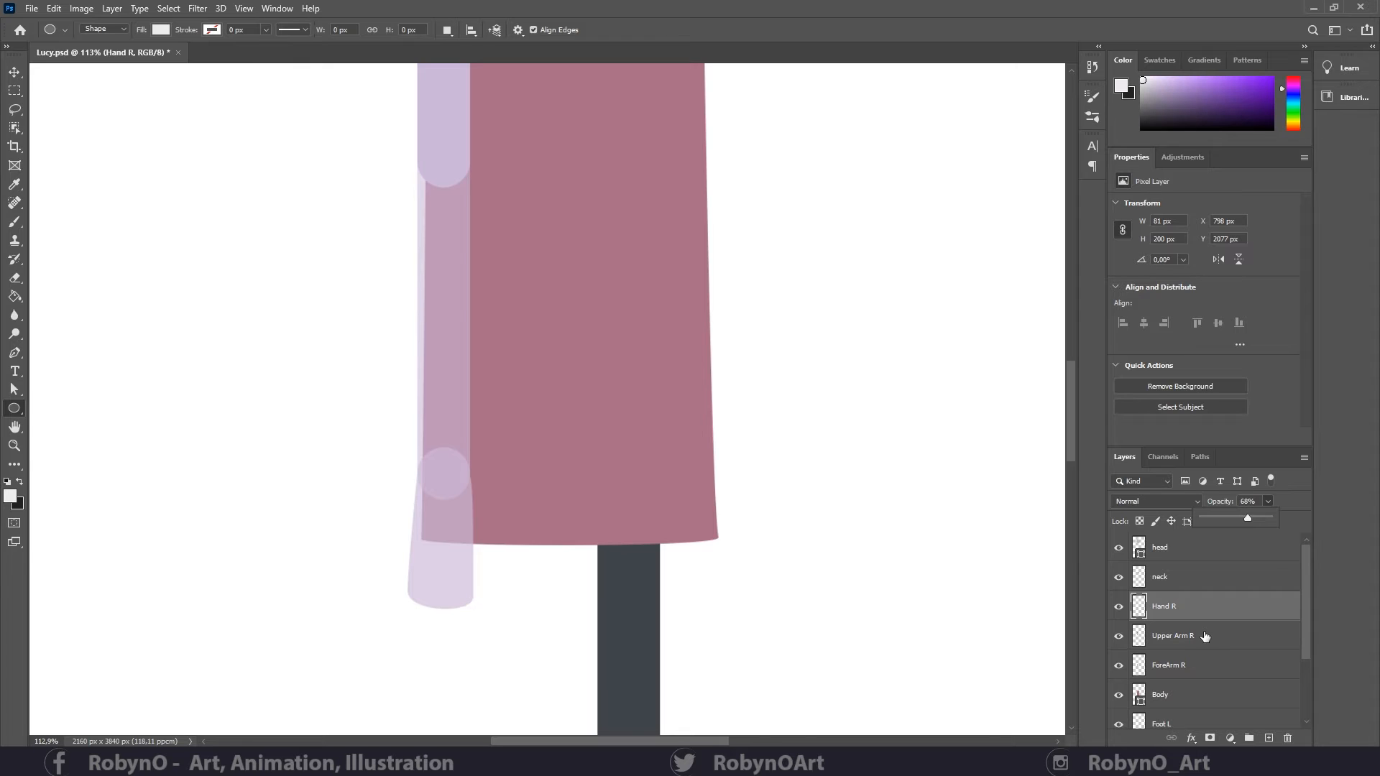
# - Return the ForeArm R and Hand R layers to 100% opacity
pyautogui.click(1199, 661)
pyautogui.keyDown('ctrl'); pyautogui.click(1199, 663); pyautogui.keyUp('ctrl')
pyautogui.moveTo(1262, 519); pyautogui.dragTo(1307, 516)
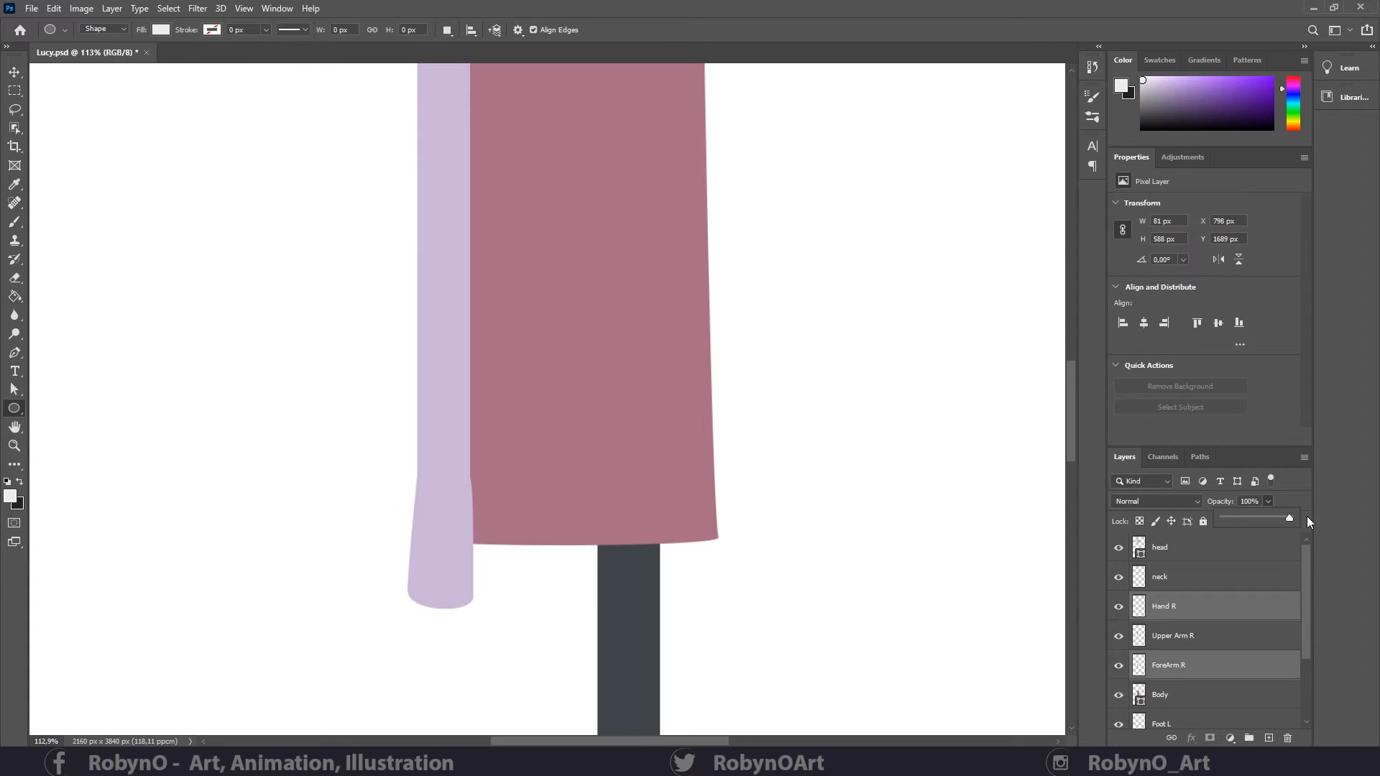
# - Make Hand R the only selected layer and save the document
pyautogui.click(1202, 609)
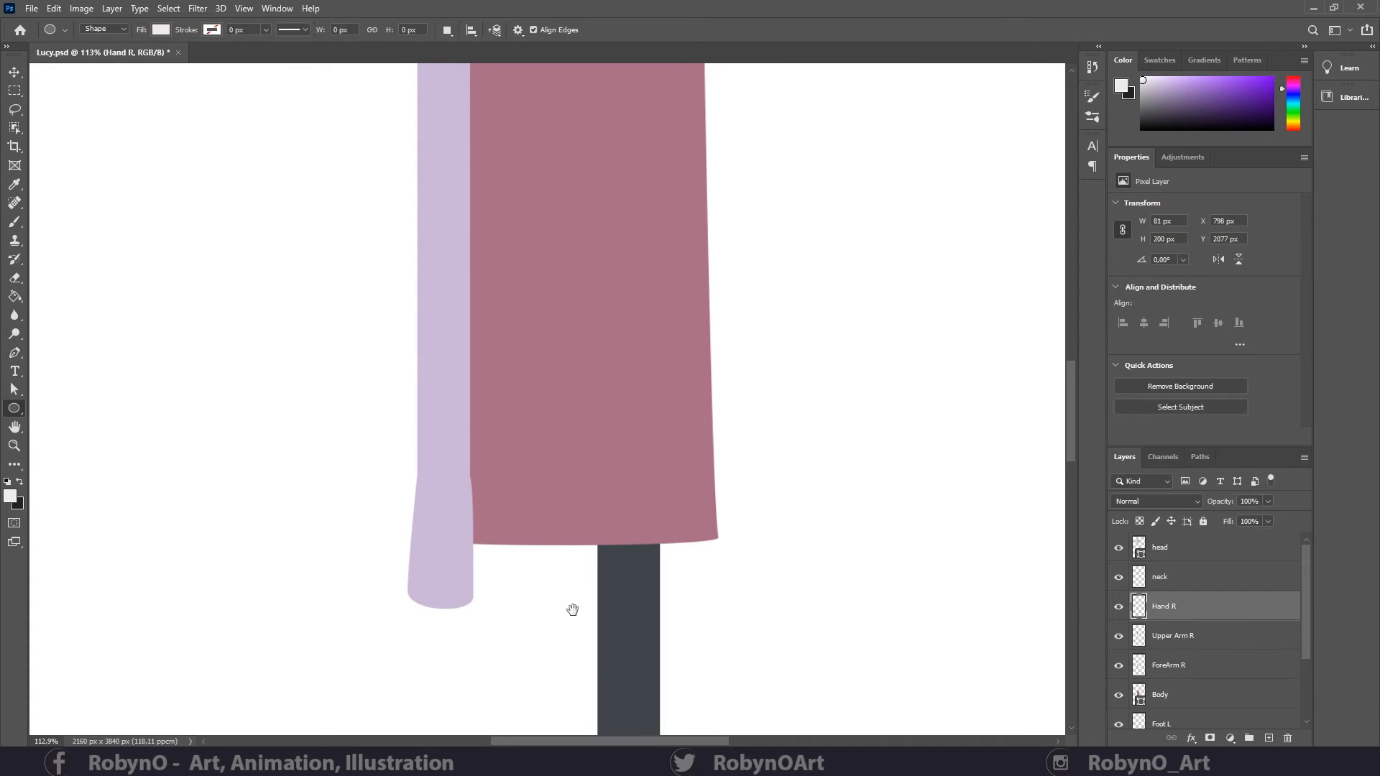
pyautogui.moveTo(573, 609); pyautogui.dragTo(548, 413)
pyautogui.hotkey('ctrl', 's')
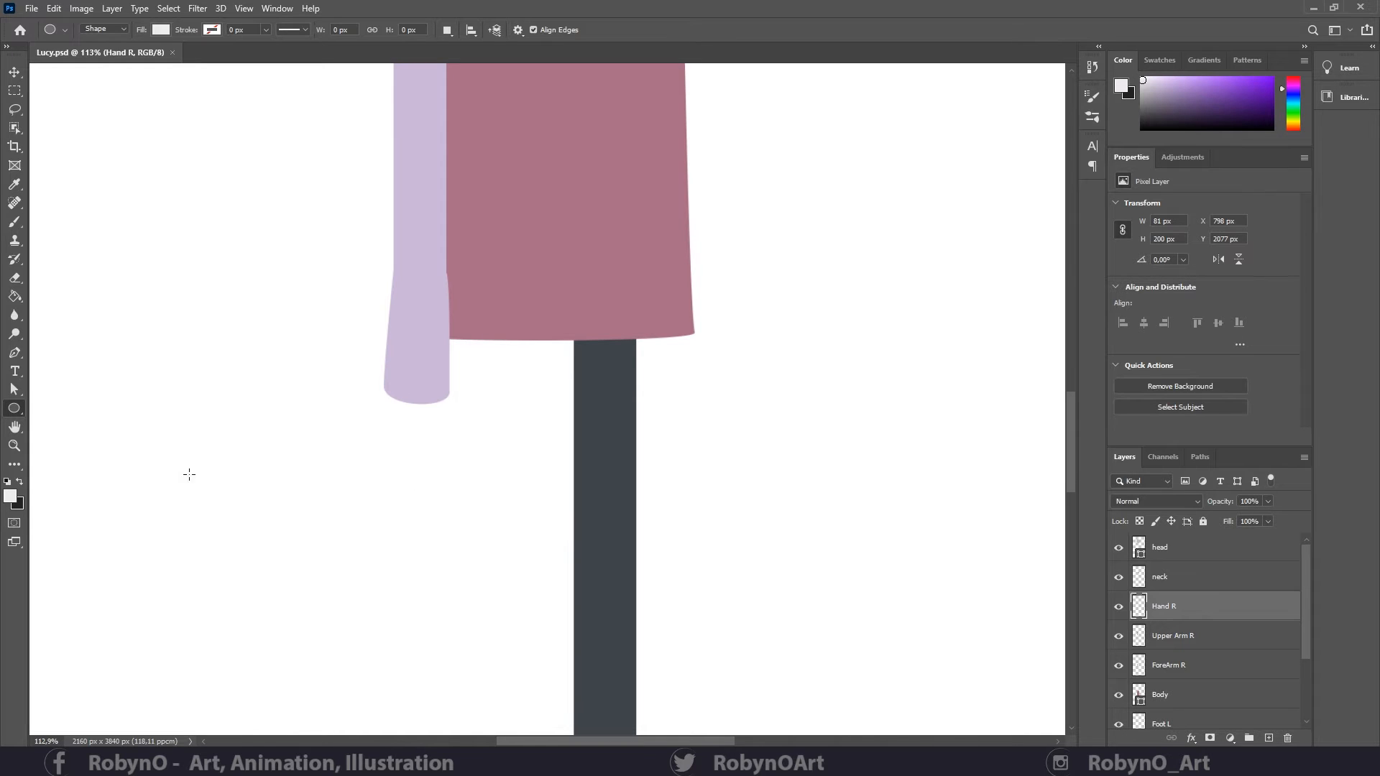
# - Draw a vertical rounded rectangle of about 19 by 117 px below the palm as a finger, with a 10 px corner radius
pyautogui.scroll(3, 432, 370)
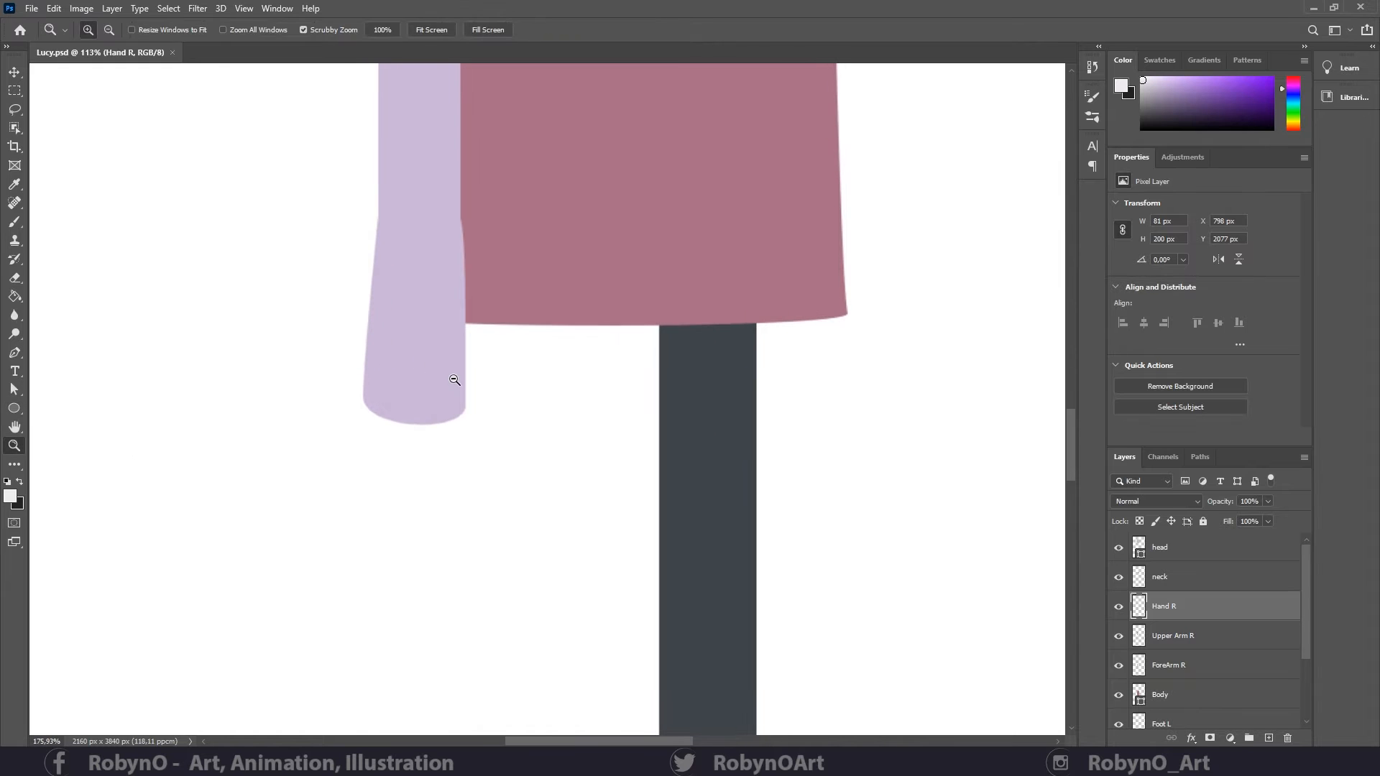
pyautogui.rightClick(14, 409)
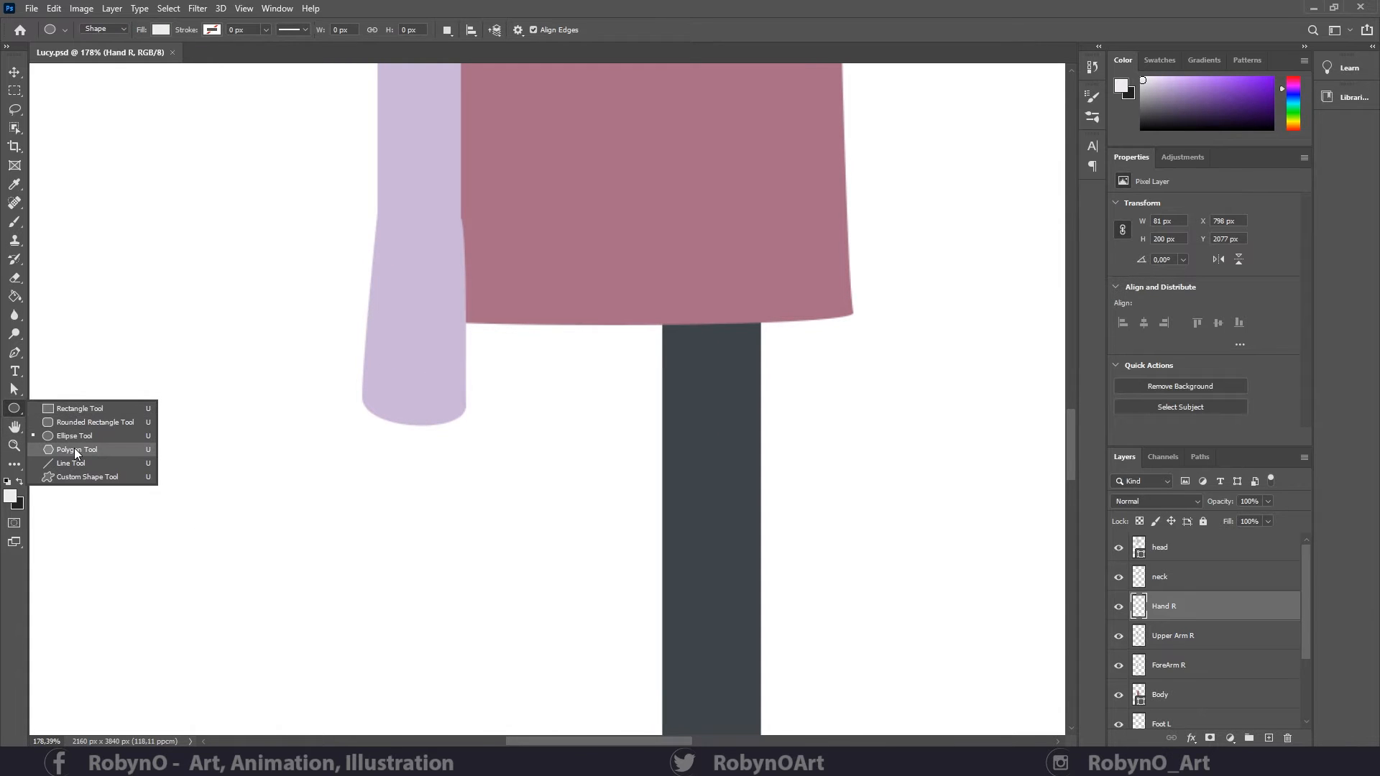
pyautogui.click(73, 421)
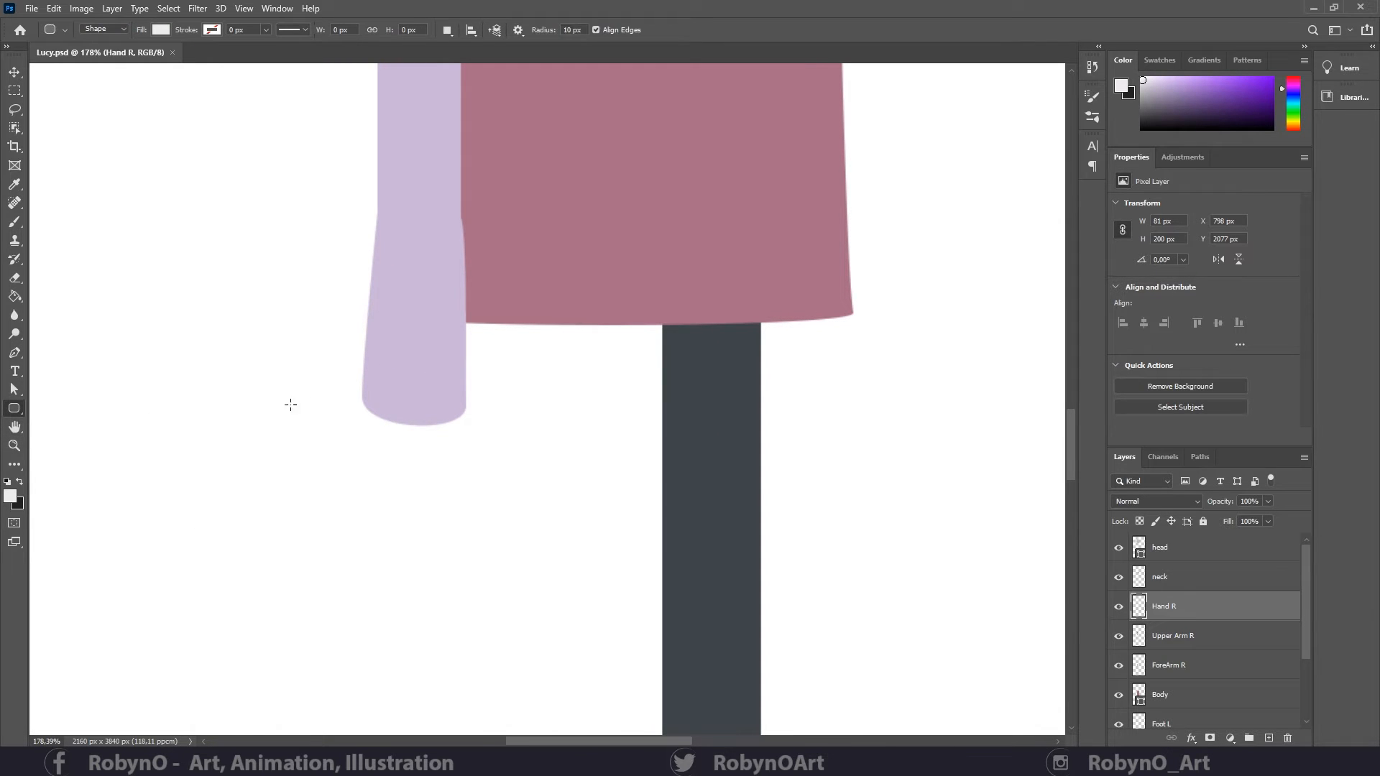
pyautogui.moveTo(394, 411); pyautogui.dragTo(416, 558)
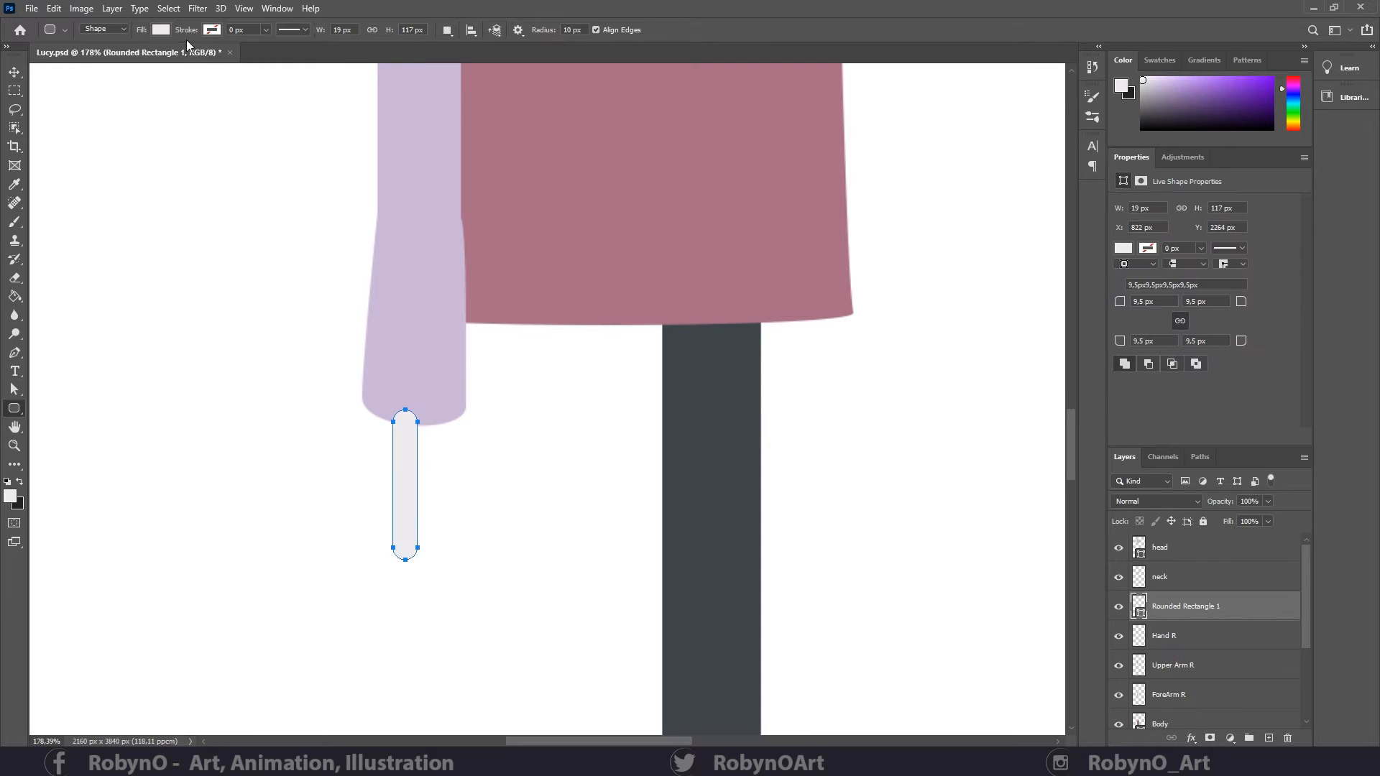
# - Fill the finger shape with the light purple skin colour of the hand
pyautogui.click(161, 29)
pyautogui.click(89, 102)
pyautogui.press('Return')
# - Scale the finger proportionally to 107.89%, about 20.5 by 126 px
pyautogui.click(14, 445)
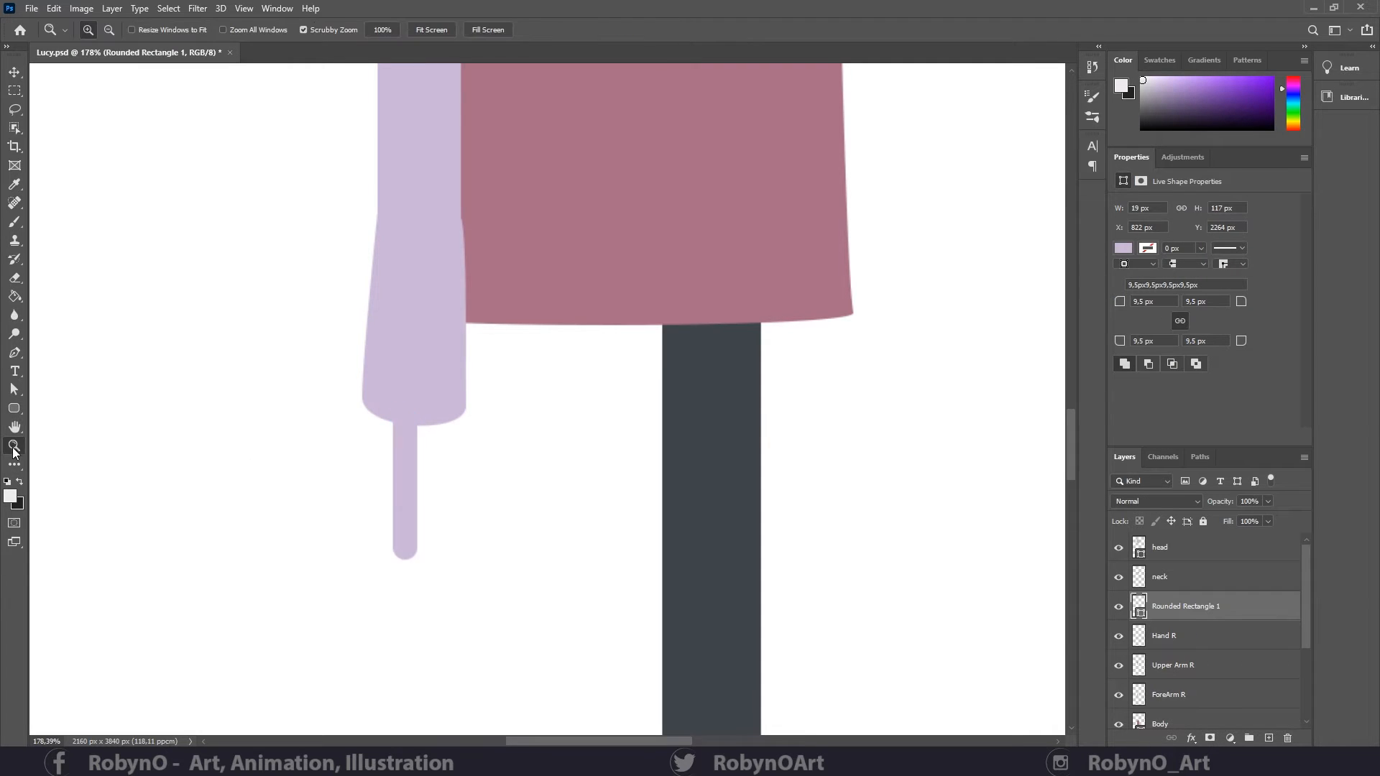
pyautogui.moveTo(406, 433); pyautogui.dragTo(293, 398)
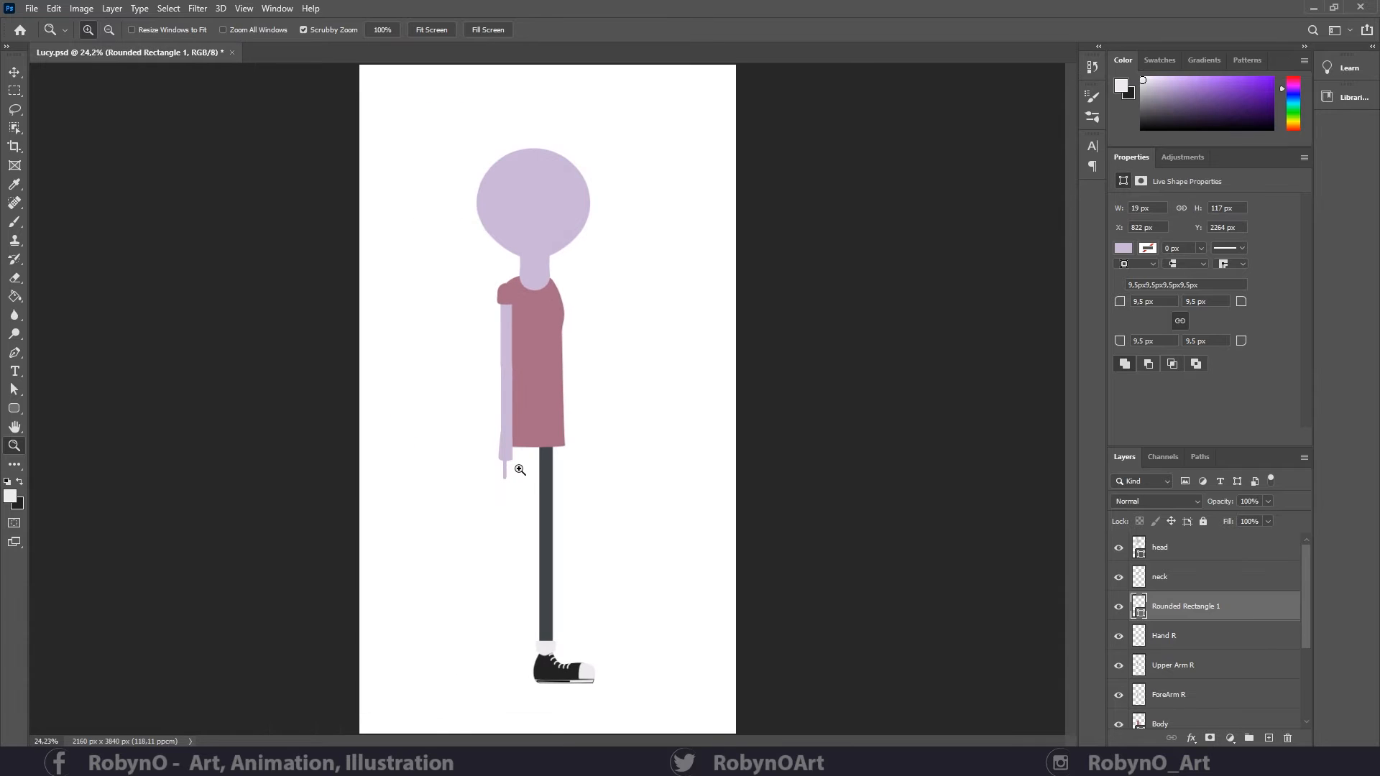
pyautogui.moveTo(525, 485); pyautogui.dragTo(626, 493)
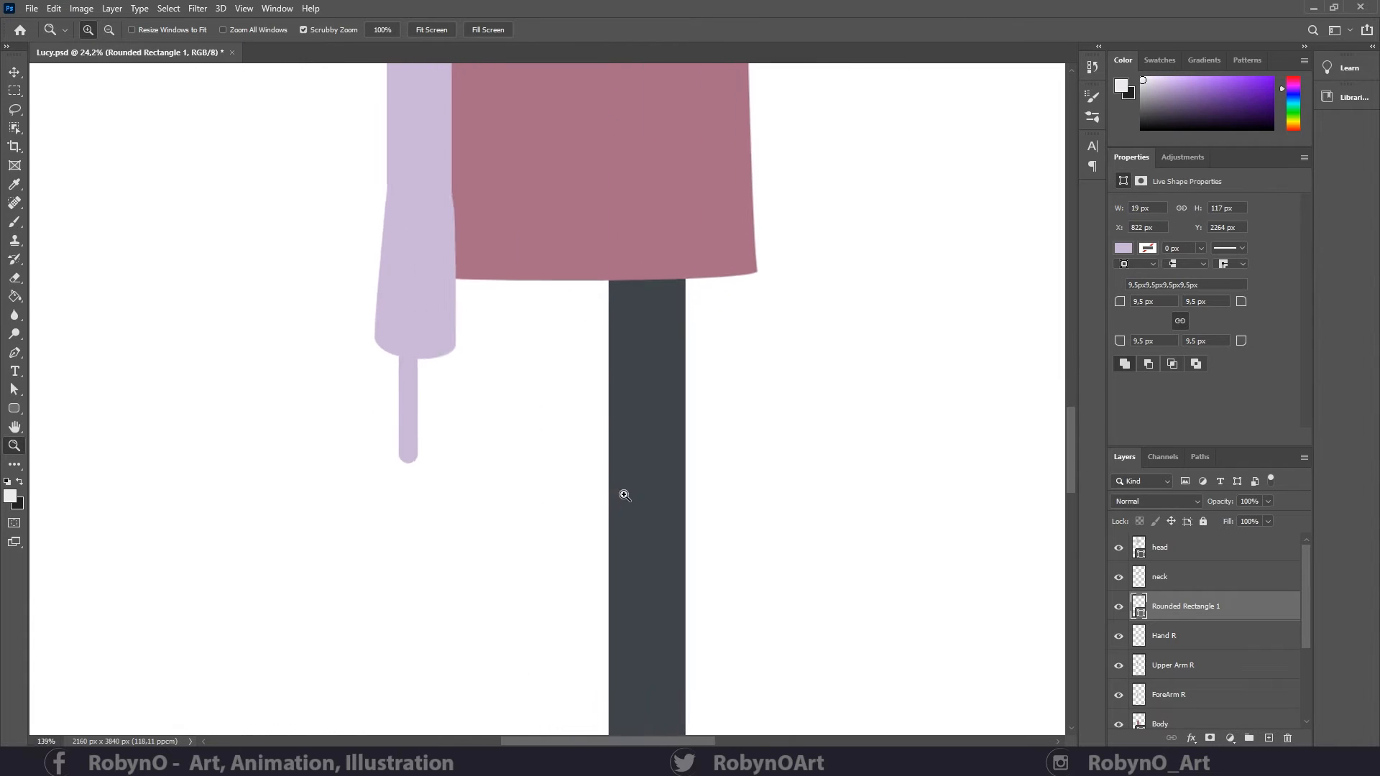
pyautogui.hotkey('ctrl', 't')
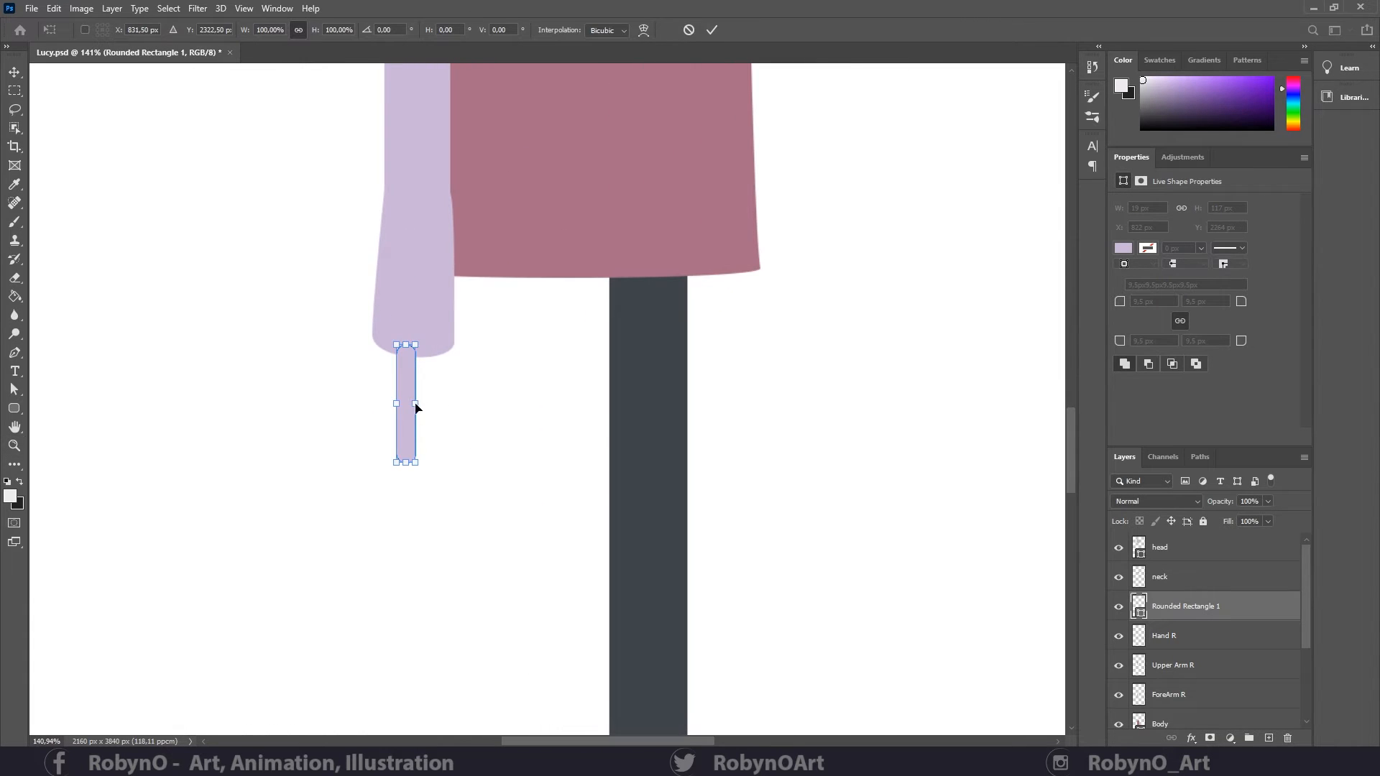
pyautogui.moveTo(417, 404); pyautogui.dragTo(419, 404)
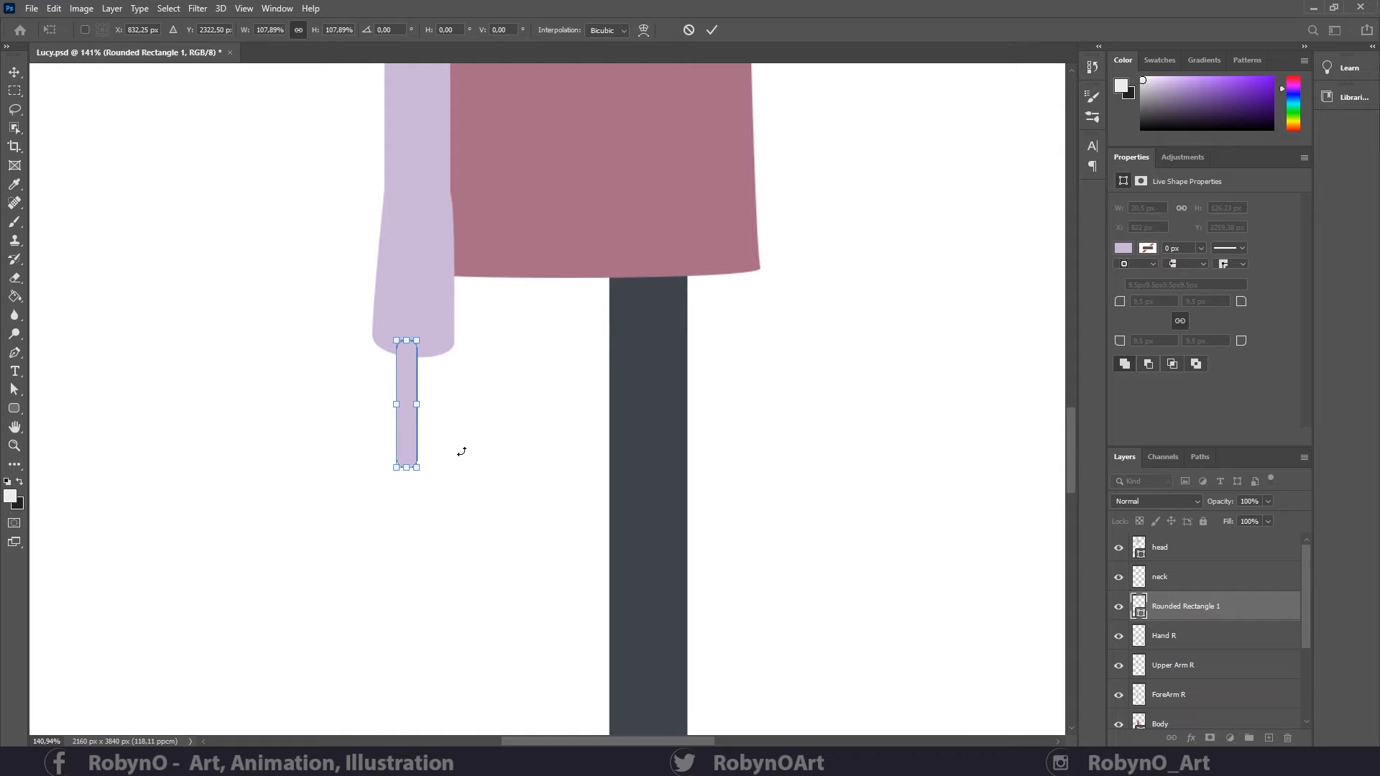
pyautogui.press('Return')
# - Duplicate the finger layer and move the copy about 36 px right and 8 px up, flush with the palm's right edge
pyautogui.moveTo(453, 451); pyautogui.dragTo(358, 400)
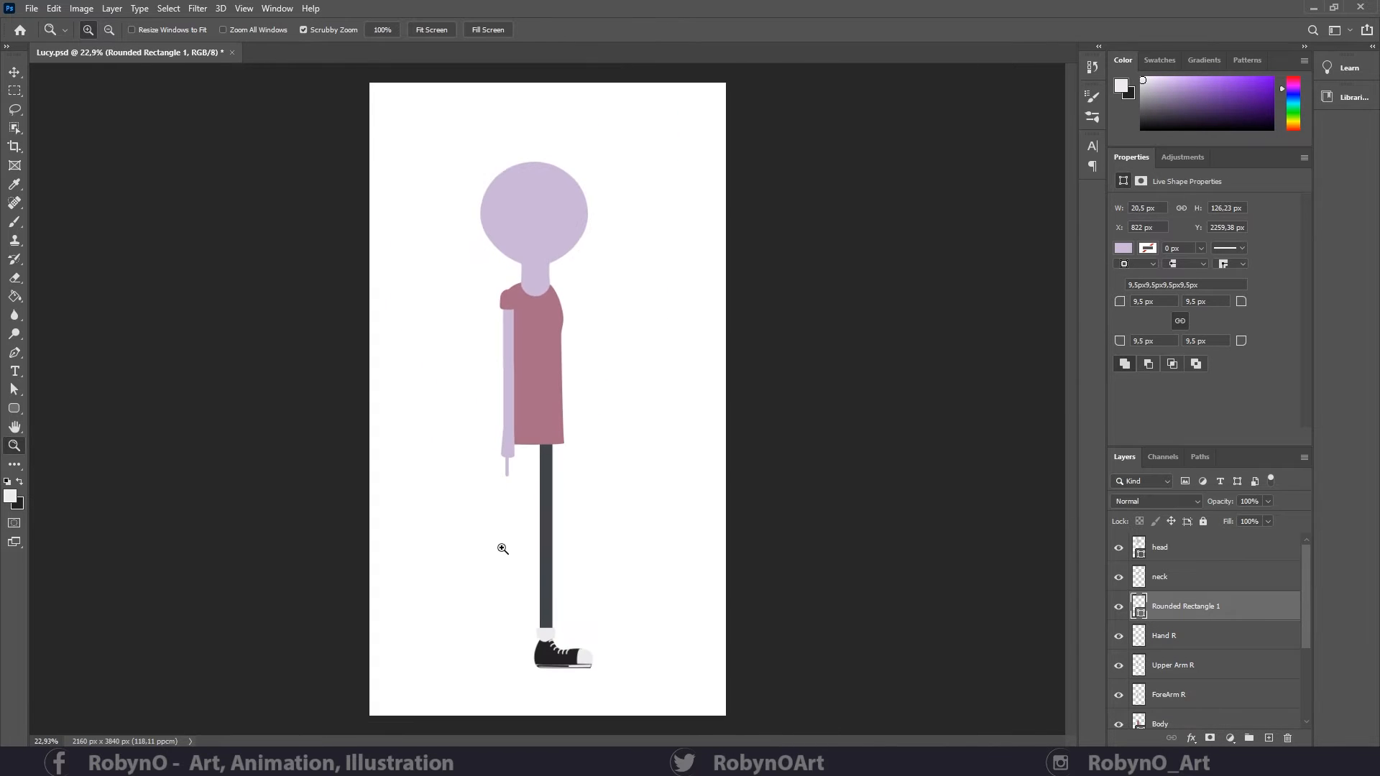
pyautogui.moveTo(530, 450); pyautogui.dragTo(564, 415)
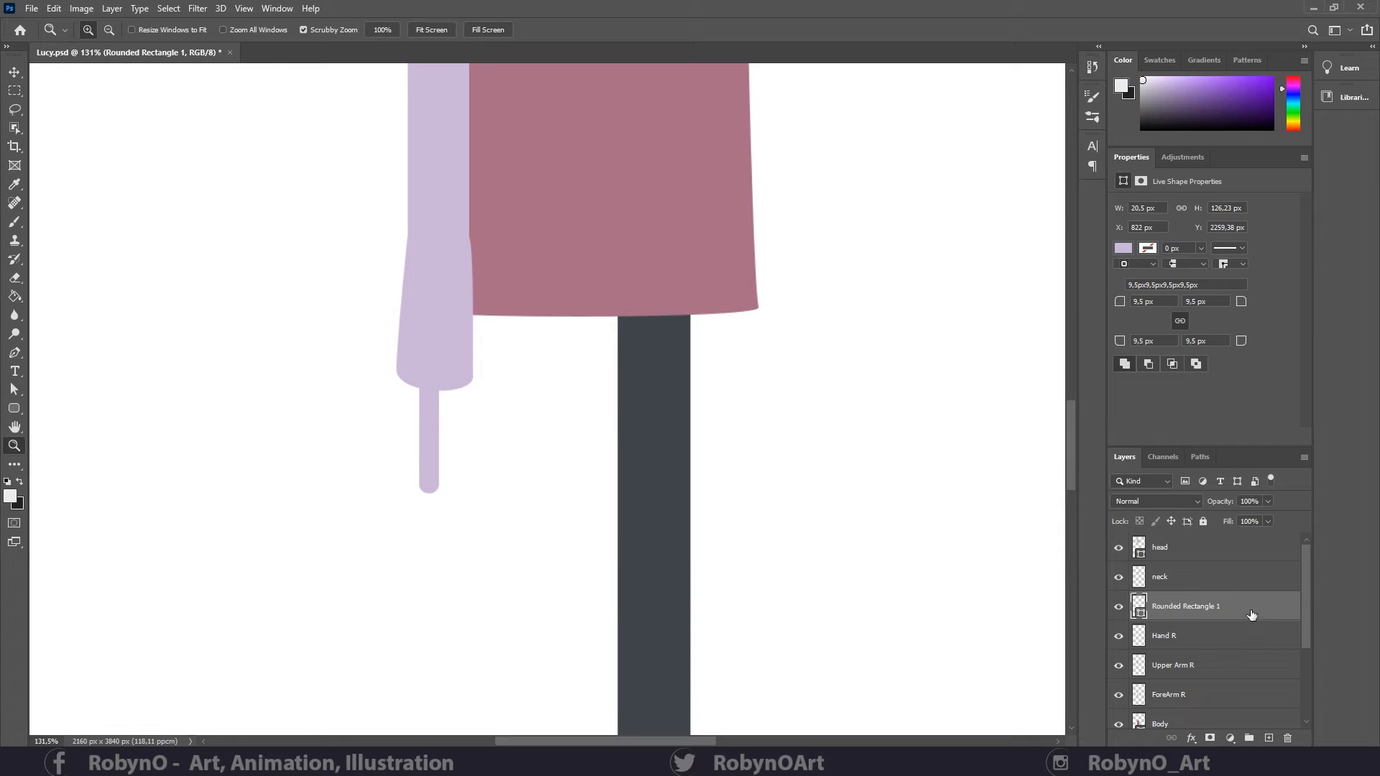
pyautogui.moveTo(1252, 614); pyautogui.dragTo(1269, 738)
pyautogui.hotkey('ctrl', 't')
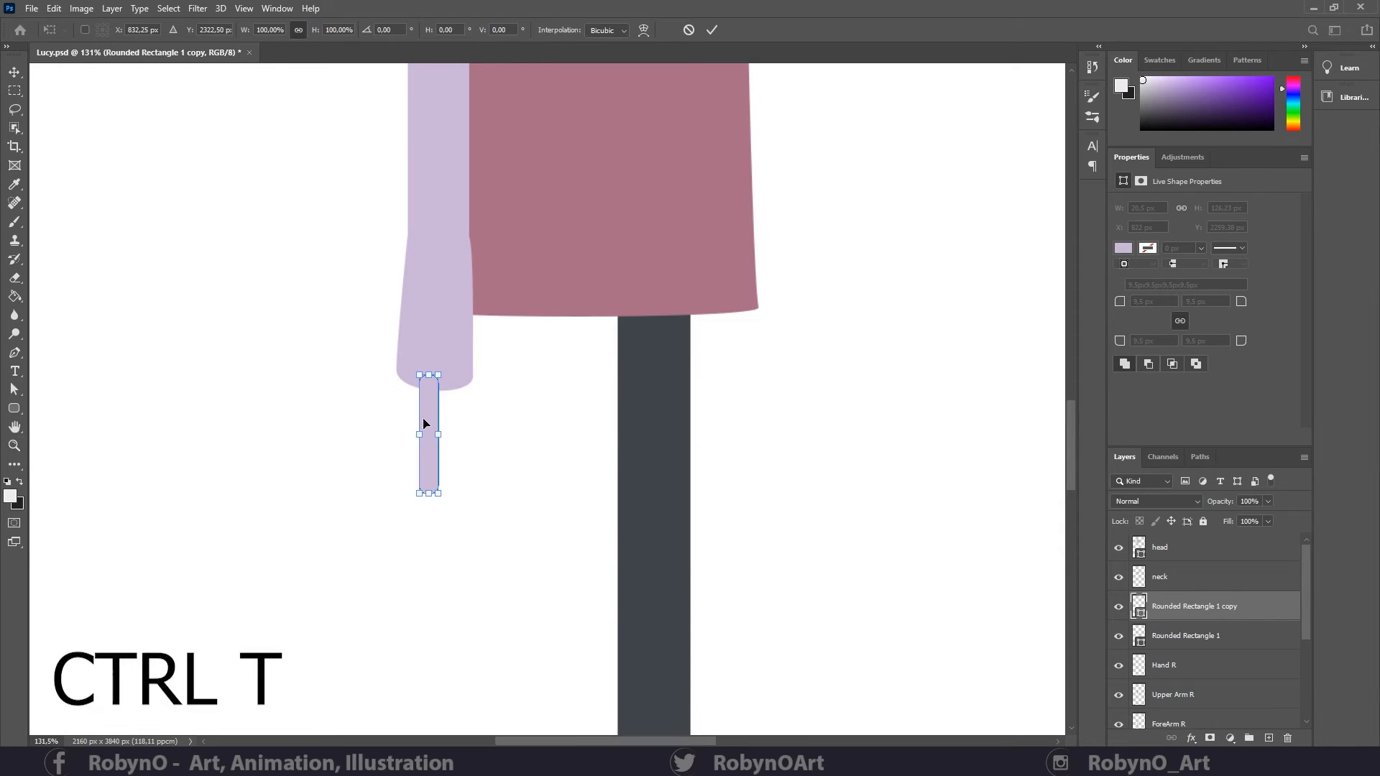
pyautogui.moveTo(423, 424); pyautogui.dragTo(450, 416)
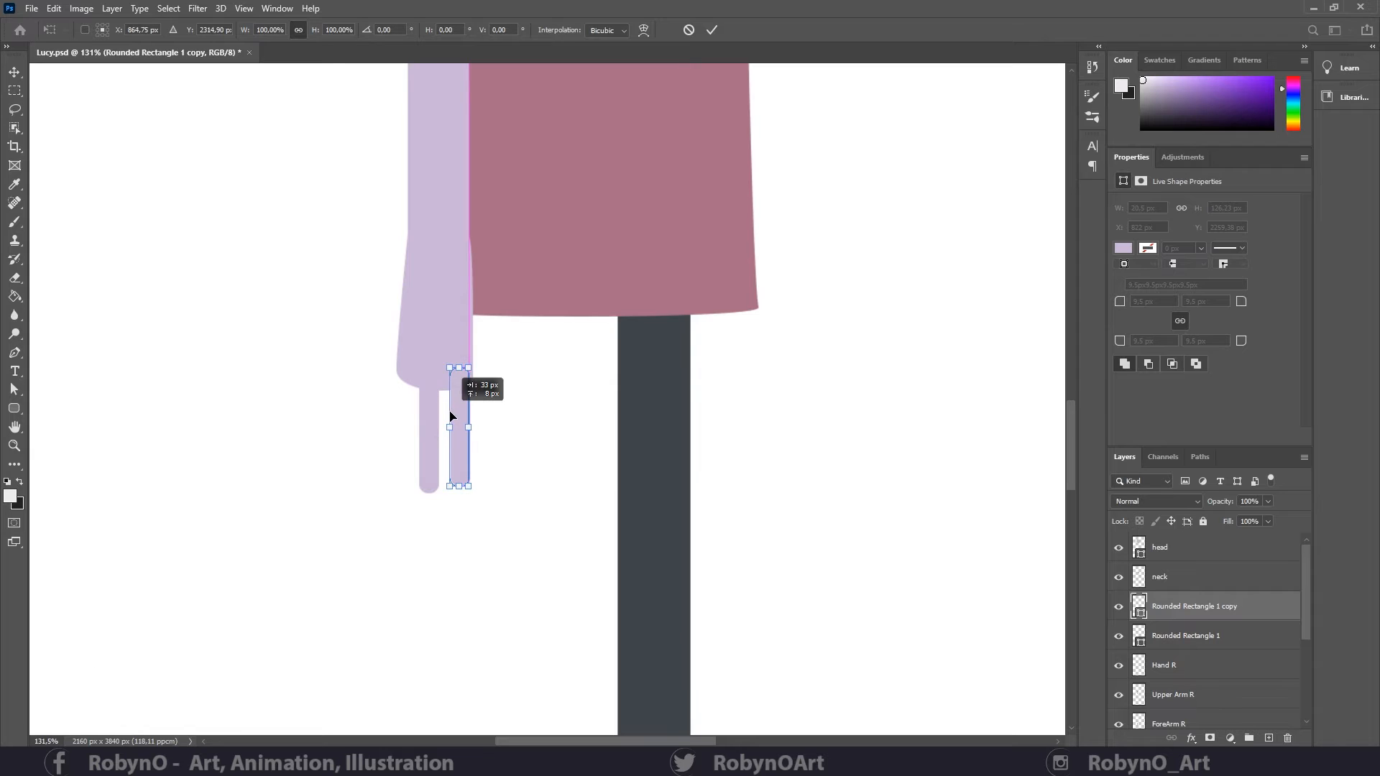
pyautogui.press('Right')
pyautogui.press('Right')
pyautogui.press('Right')
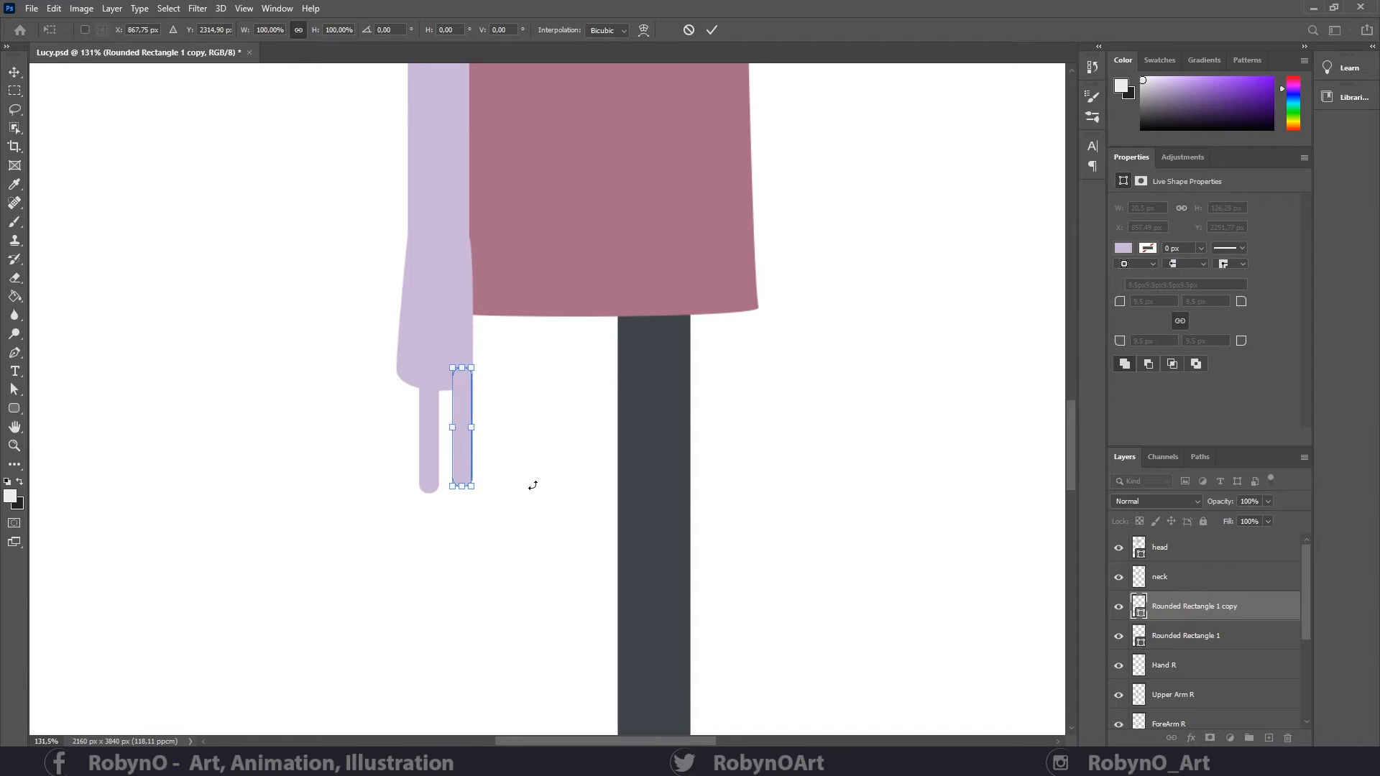
pyautogui.press('Return')
# - Move the original finger about 13 px right, leaving a narrow gap beside the finger at the palm's right edge
pyautogui.click(1205, 635)
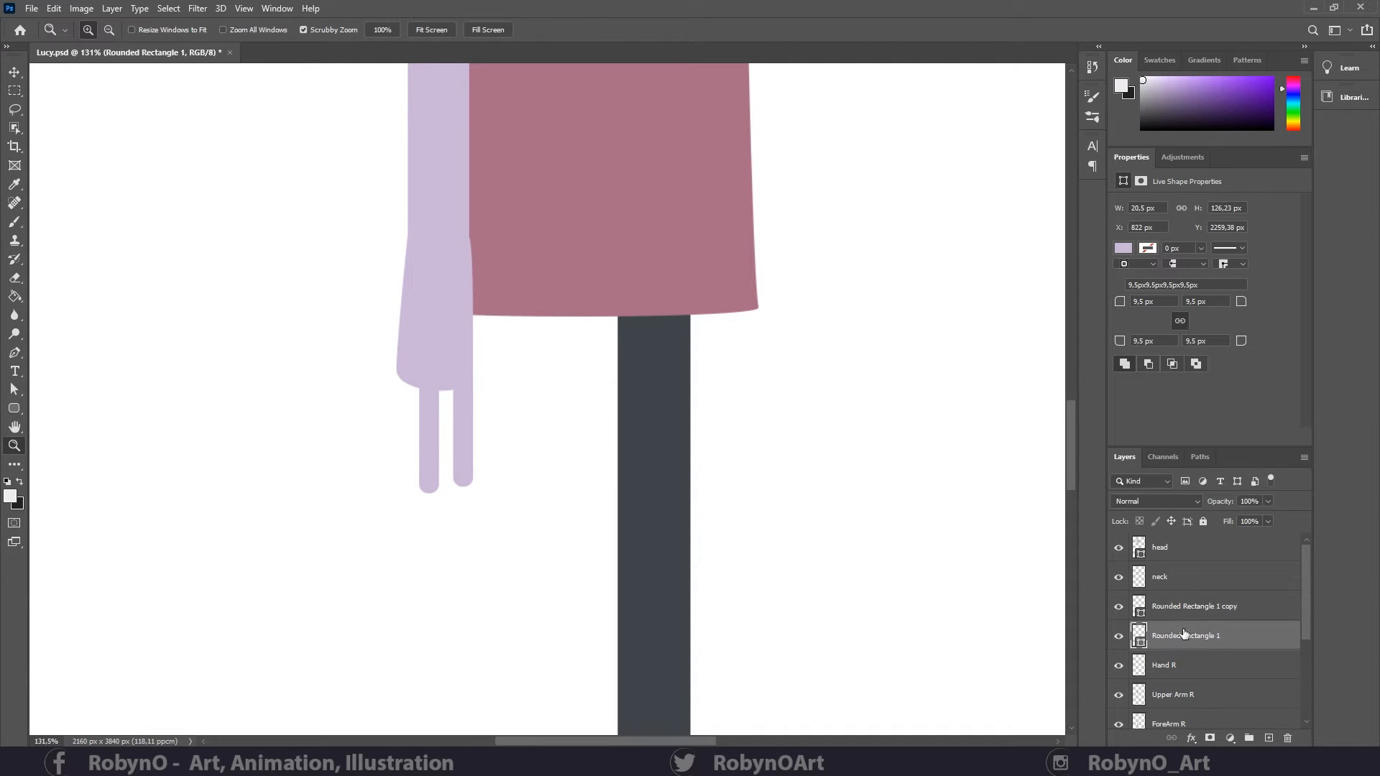
pyautogui.hotkey('ctrl', 't')
pyautogui.moveTo(432, 417); pyautogui.dragTo(443, 417)
pyautogui.press('Return')
pyautogui.press('z')
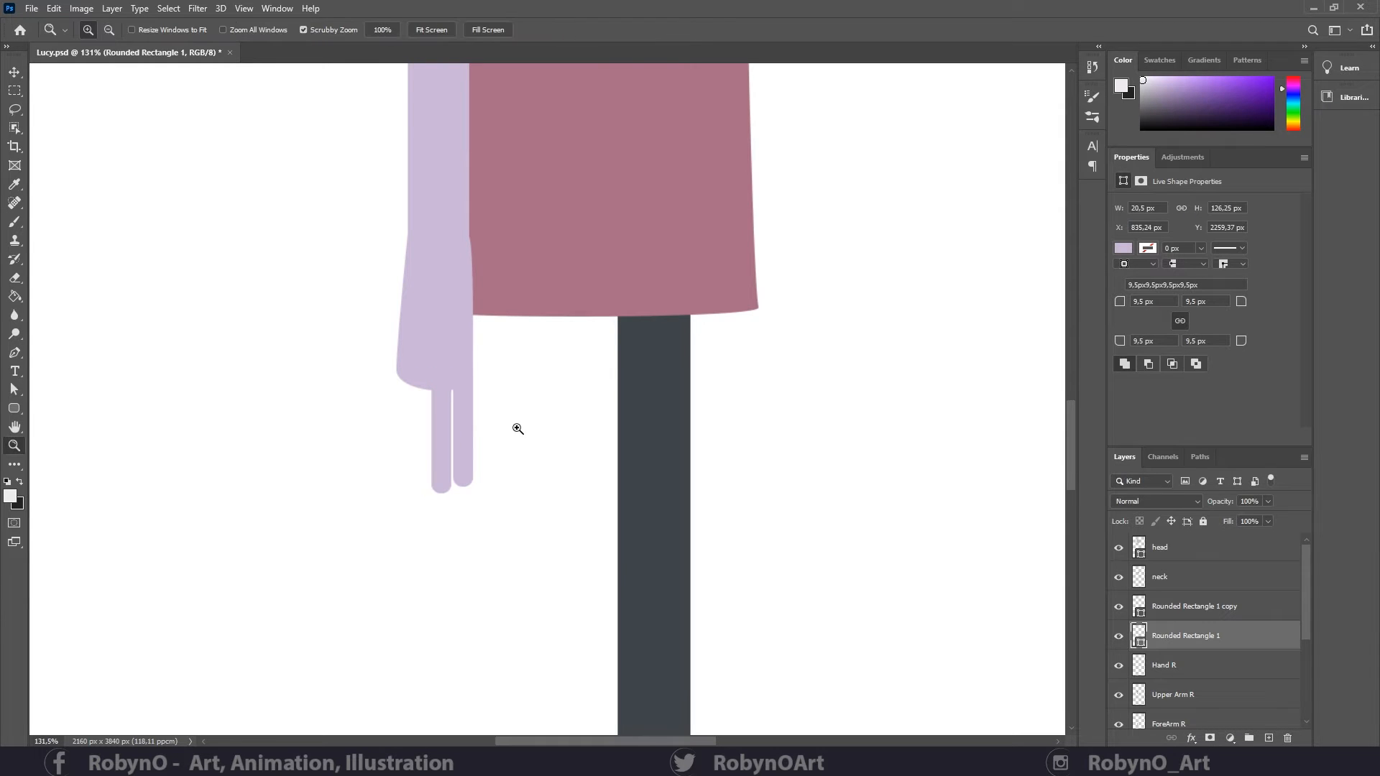
# - Duplicate the original finger, place the copy to its left with a narrow gap, and shrink it to about 19 by 119 px
pyautogui.moveTo(1226, 636); pyautogui.dragTo(1269, 738)
pyautogui.hotkey('ctrl', 't')
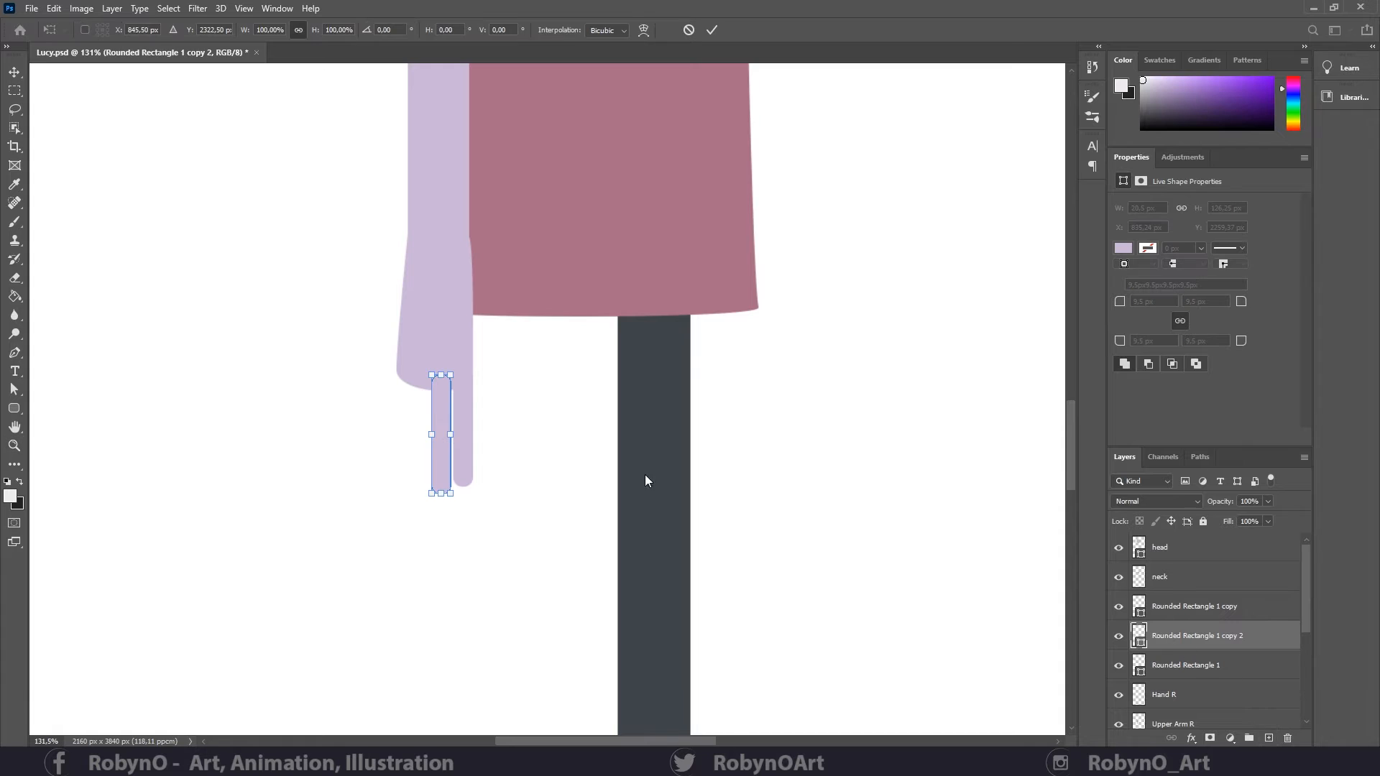
pyautogui.moveTo(441, 420); pyautogui.dragTo(420, 419)
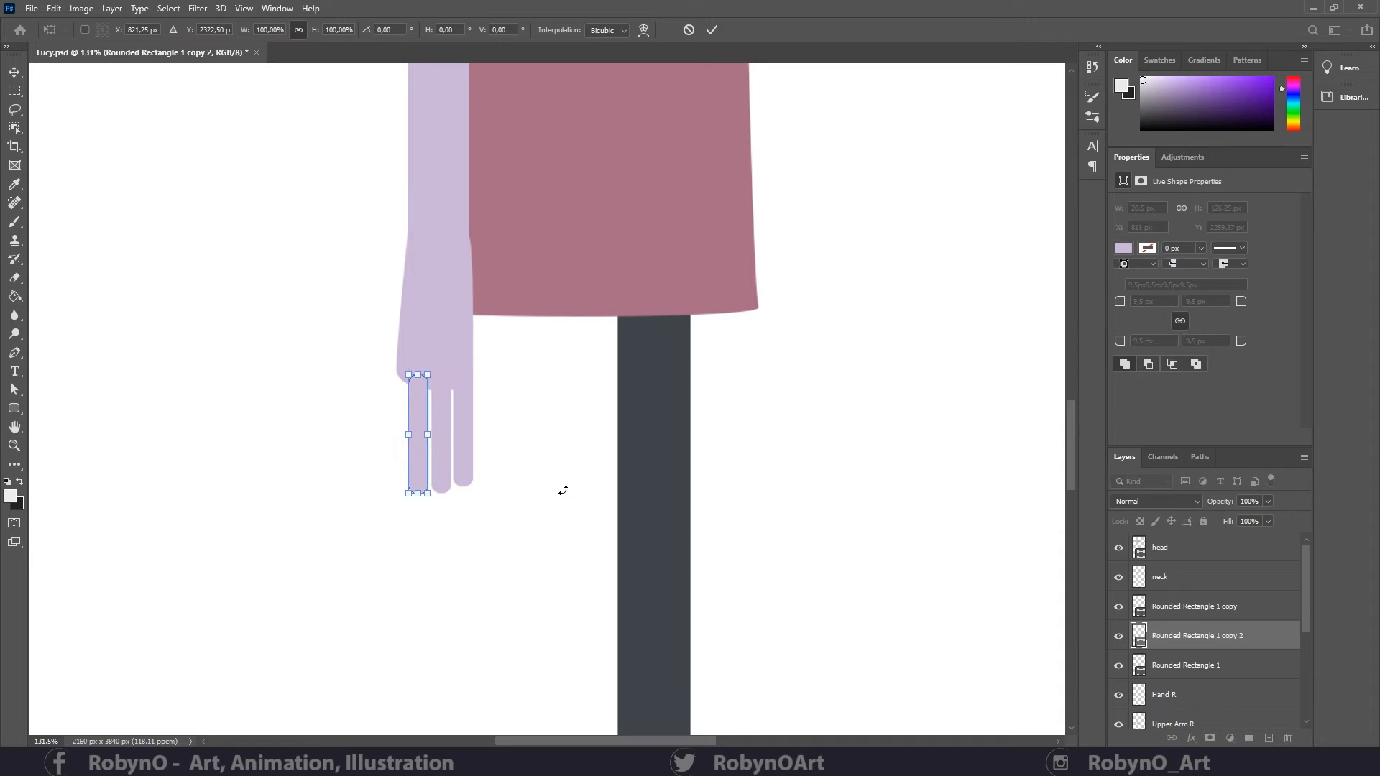
pyautogui.press('Up')
pyautogui.press('Up')
pyautogui.moveTo(409, 492); pyautogui.dragTo(410, 484)
pyautogui.press('Return')
pyautogui.press('z')
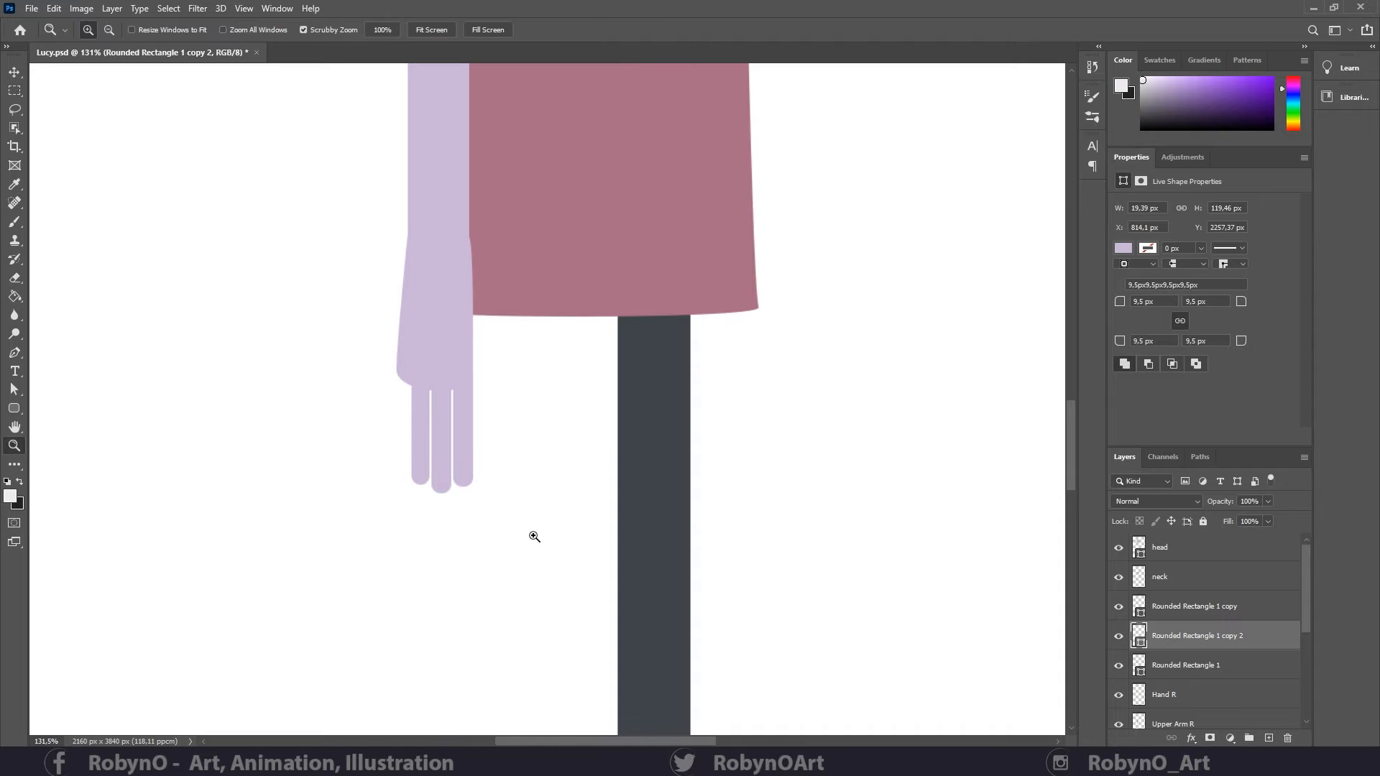
# - Duplicate the leftmost finger, place the copy at the palm's left edge as the little finger, and scale it to 77.29%
pyautogui.moveTo(1257, 642); pyautogui.dragTo(1269, 738)
pyautogui.hotkey('ctrl', 't')
pyautogui.moveTo(419, 403); pyautogui.dragTo(394, 391)
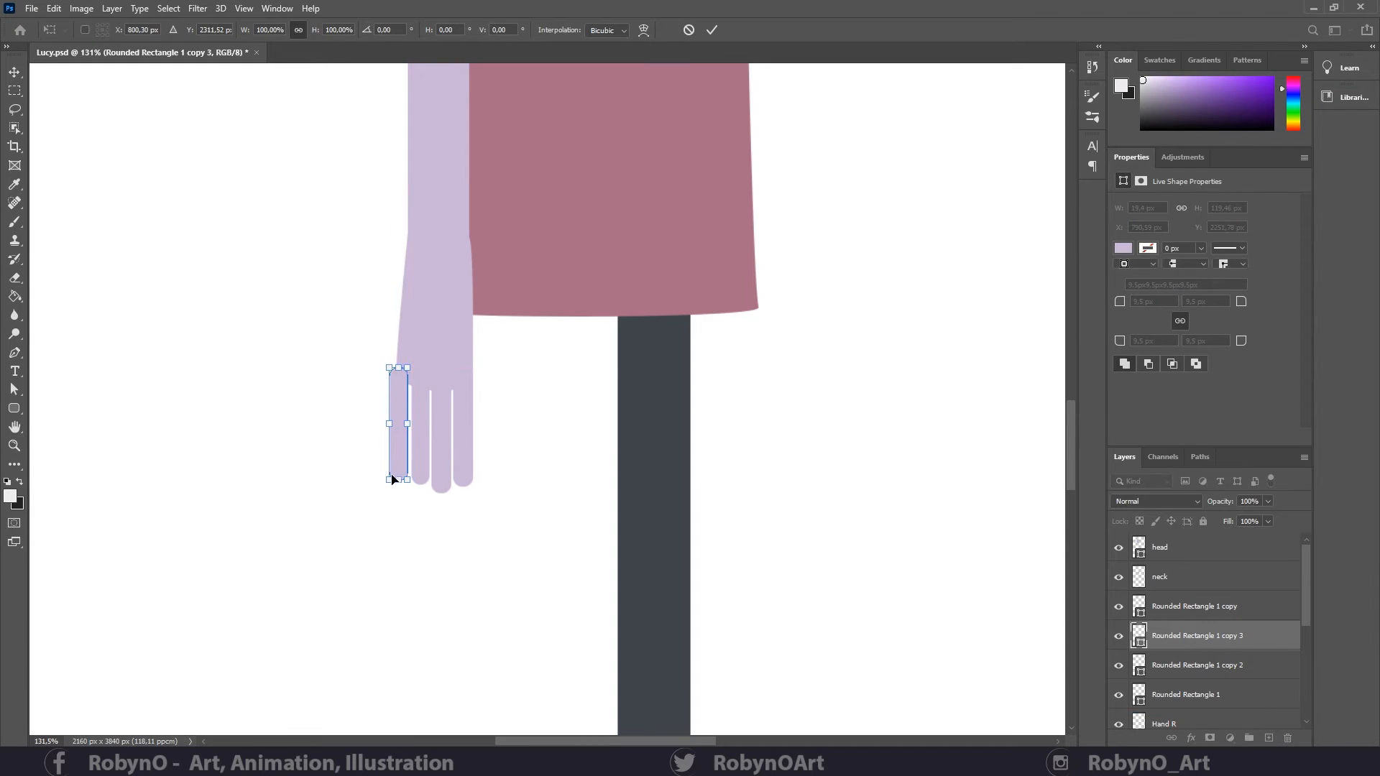
pyautogui.moveTo(391, 478); pyautogui.dragTo(392, 472)
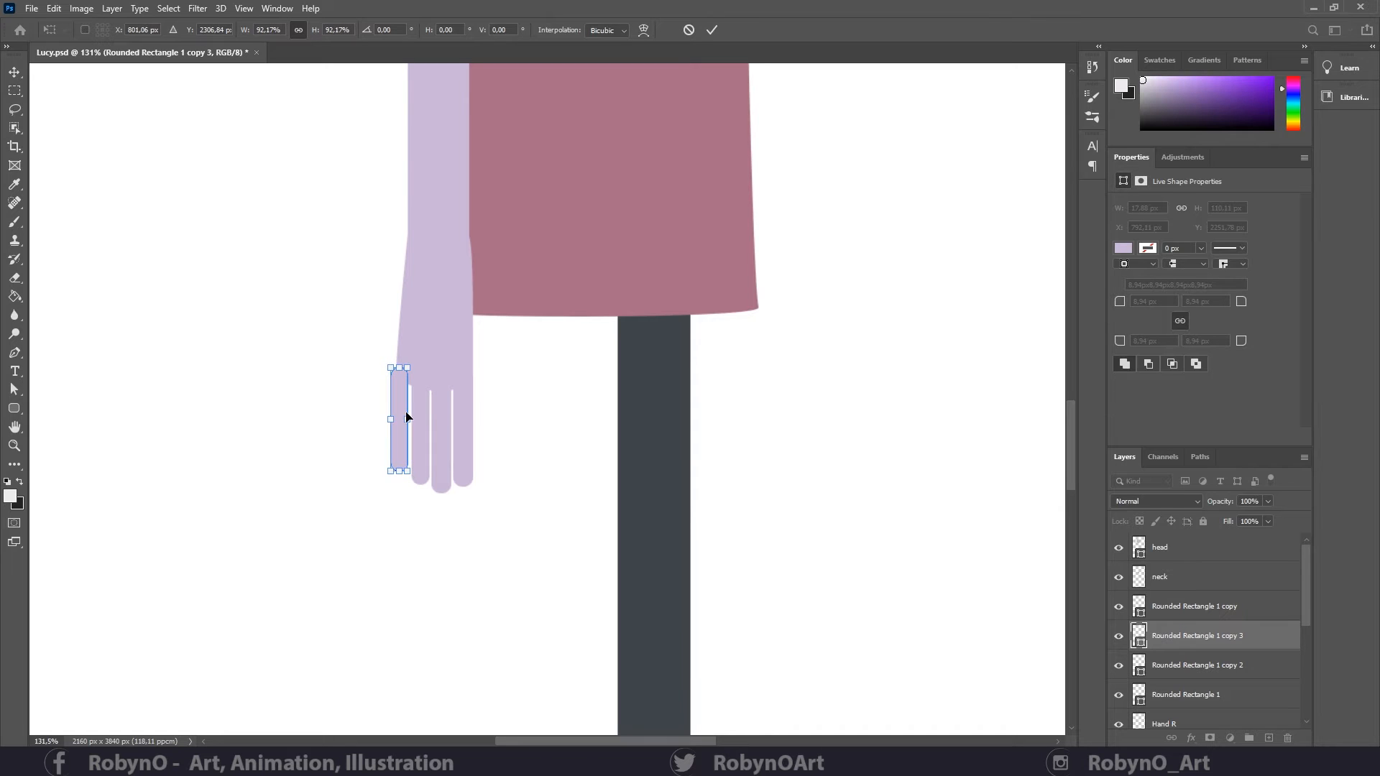
pyautogui.press('Right')
pyautogui.press('Right')
pyautogui.press('Right')
pyautogui.moveTo(387, 417); pyautogui.dragTo(396, 417)
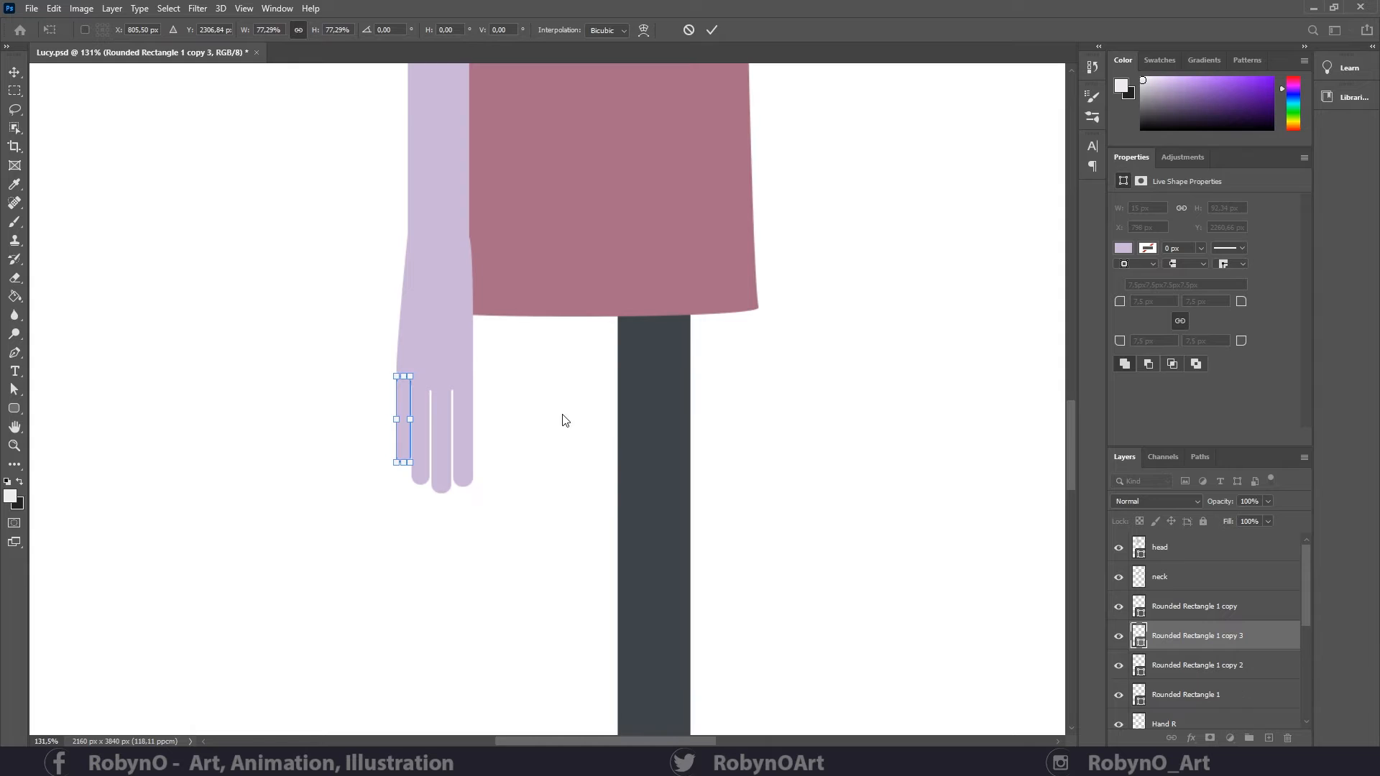
# - Extend the little finger's upper end further into the palm, making it about 101 px long at 15 px wide
pyautogui.scroll(5, 483, 415)
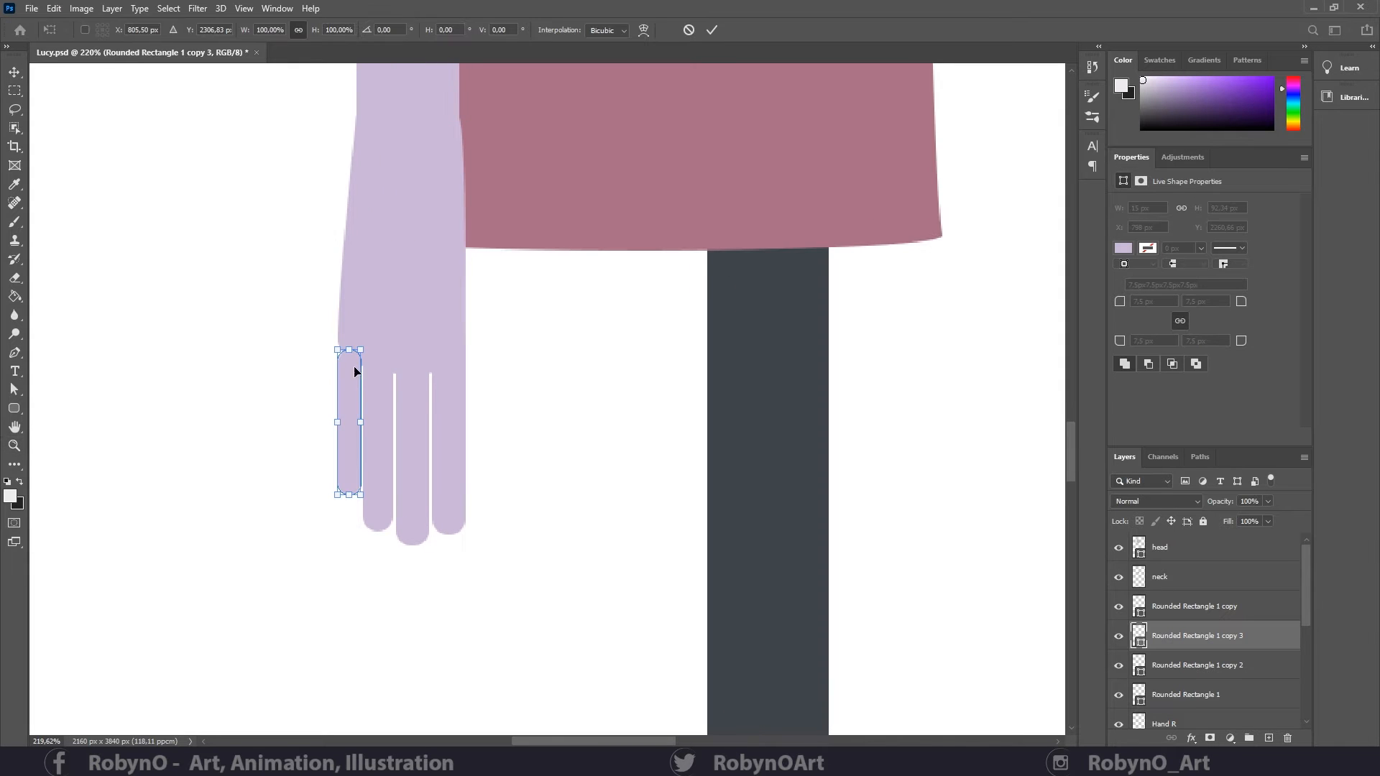
pyautogui.moveTo(349, 348); pyautogui.dragTo(349, 333)
pyautogui.press('Return')
pyautogui.press('z')
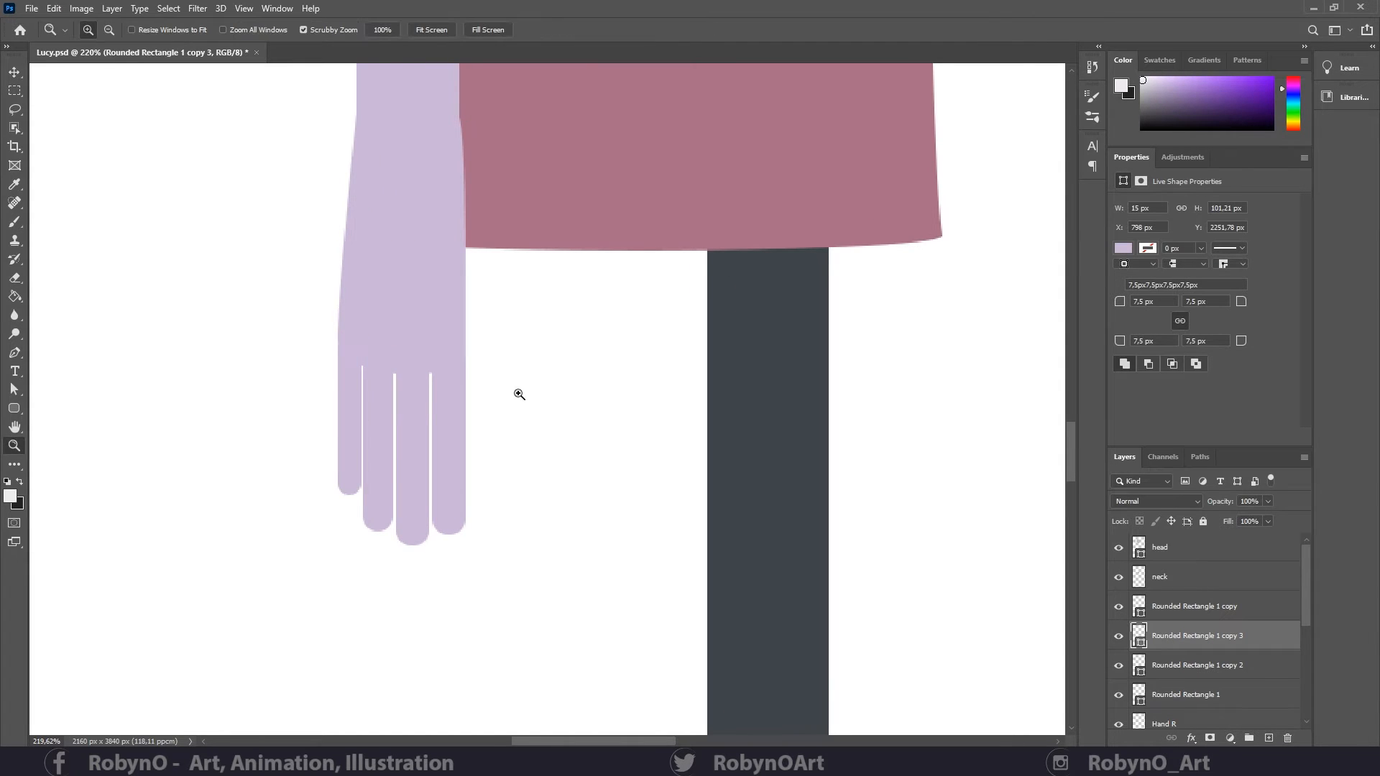
# - Duplicate the rightmost finger as a thumb and move the copy about 23 px right and 88 px up, beside the palm
pyautogui.moveTo(517, 391); pyautogui.dragTo(507, 568)
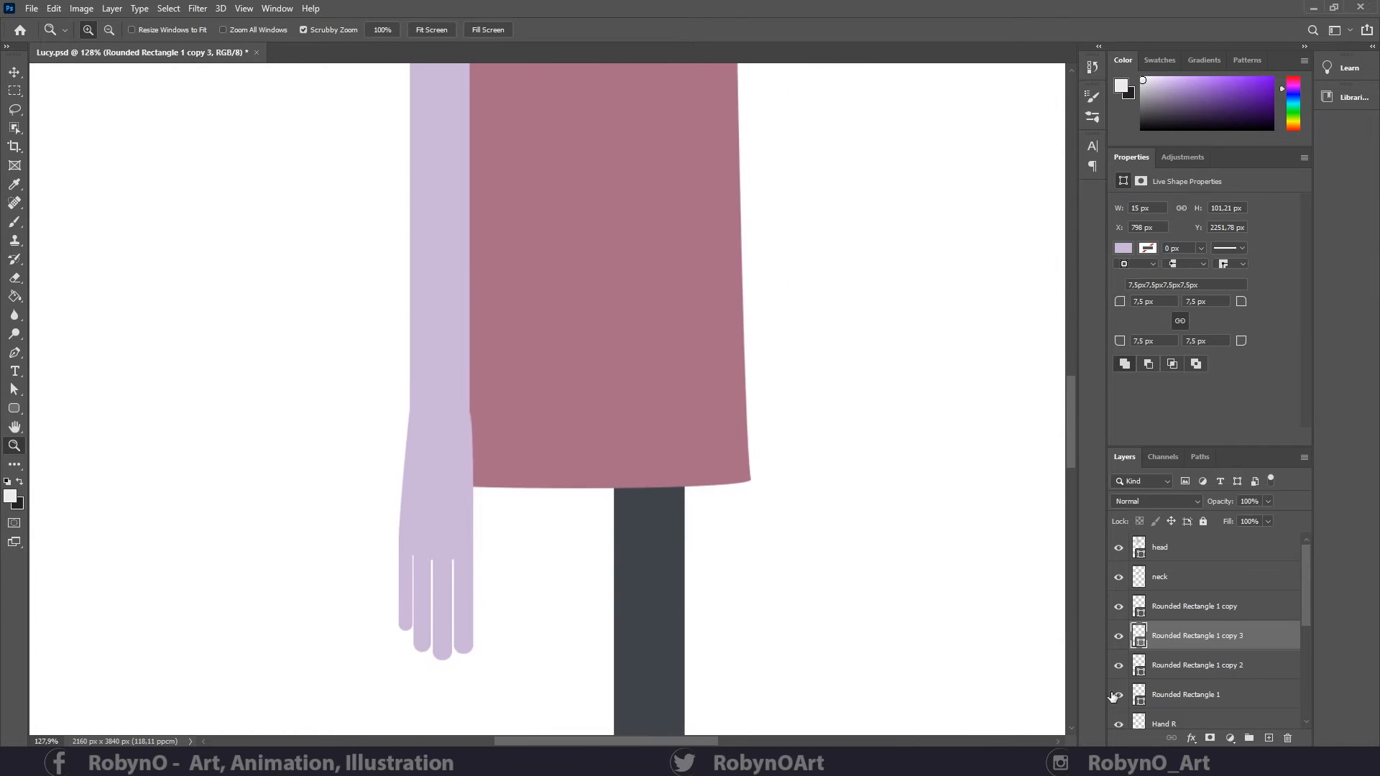
pyautogui.click(1262, 611)
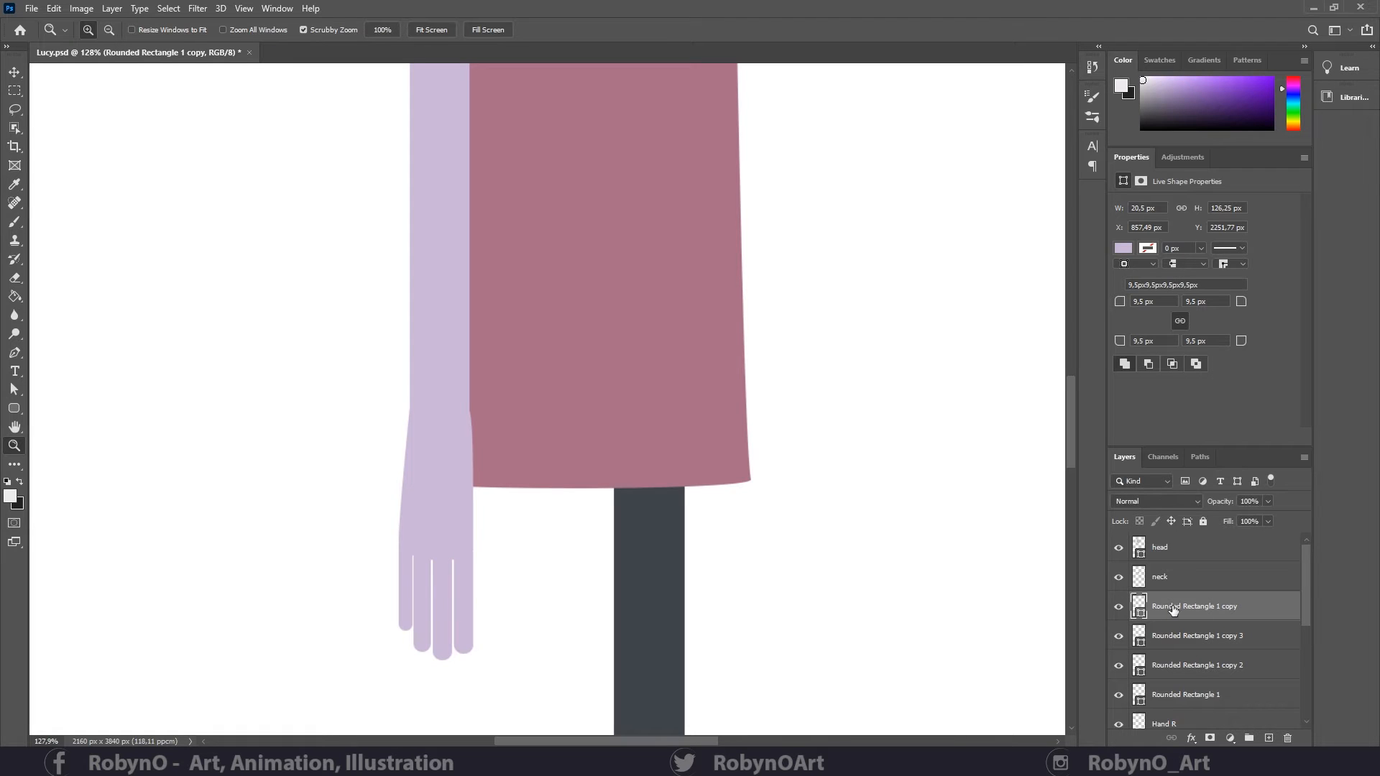
pyautogui.scroll(-1, 1199, 636)
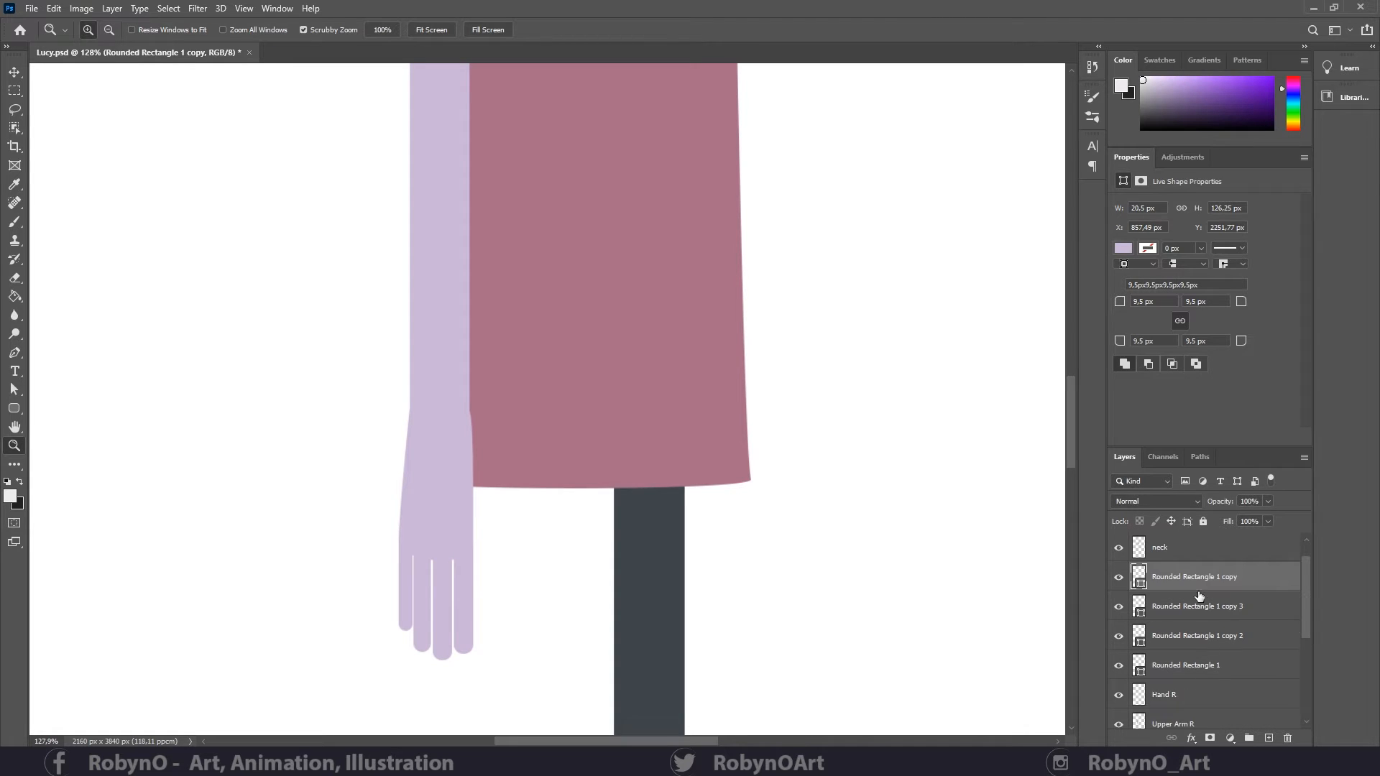
pyautogui.moveTo(1214, 579); pyautogui.dragTo(1269, 738)
pyautogui.hotkey('ctrl', 't')
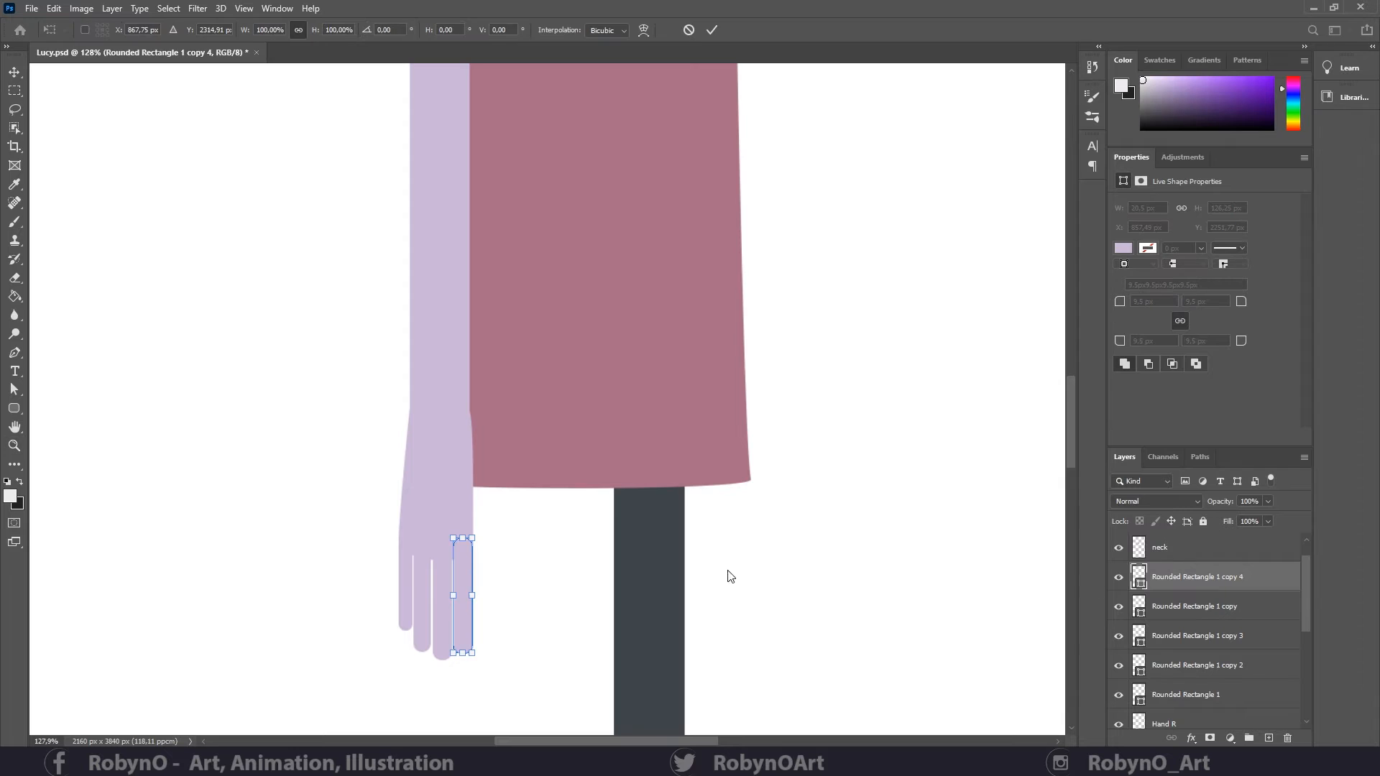
pyautogui.moveTo(469, 559); pyautogui.dragTo(490, 474)
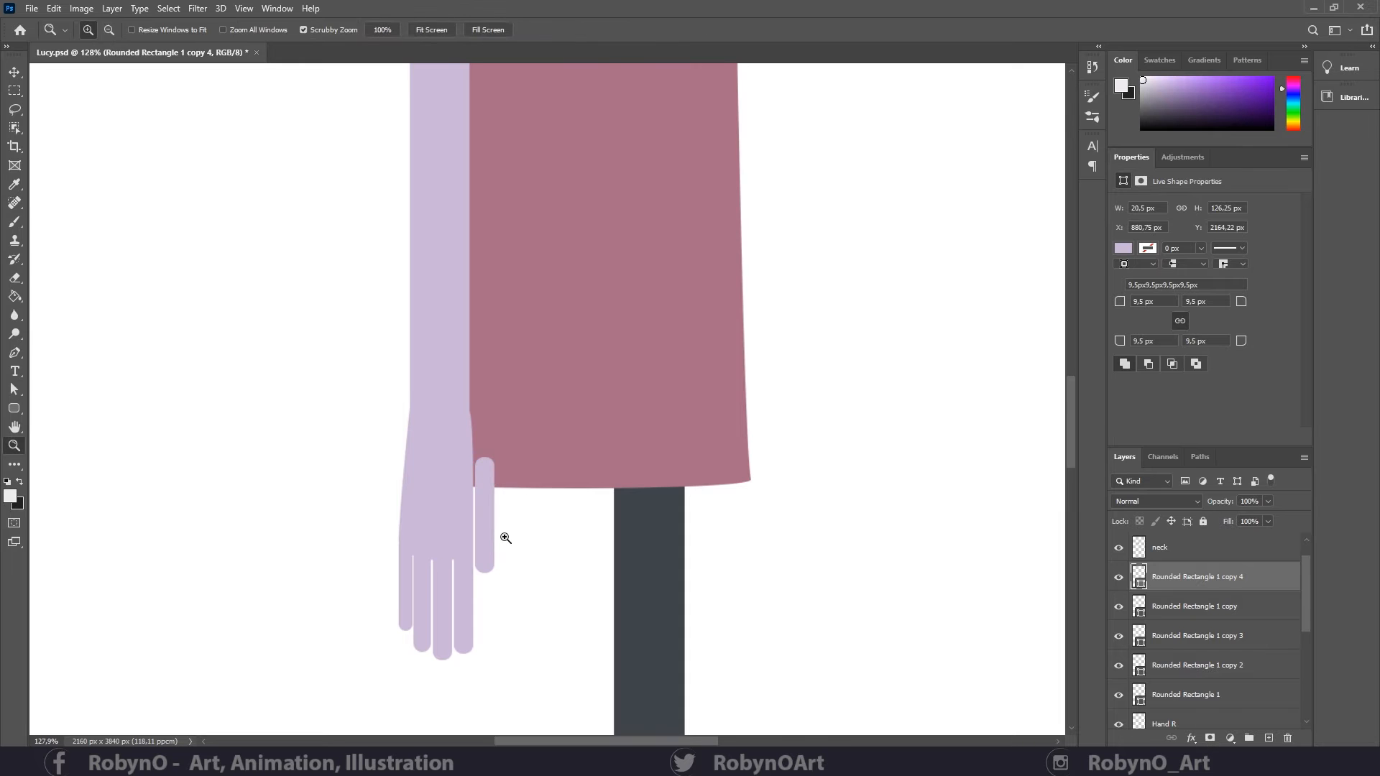
# - Tilt the thumb so its upper end overlaps the palm and its tip points outward, accepting conversion to a regular path
pyautogui.scroll(4, 503, 539)
pyautogui.moveTo(499, 371); pyautogui.dragTo(470, 374)
pyautogui.press('p')
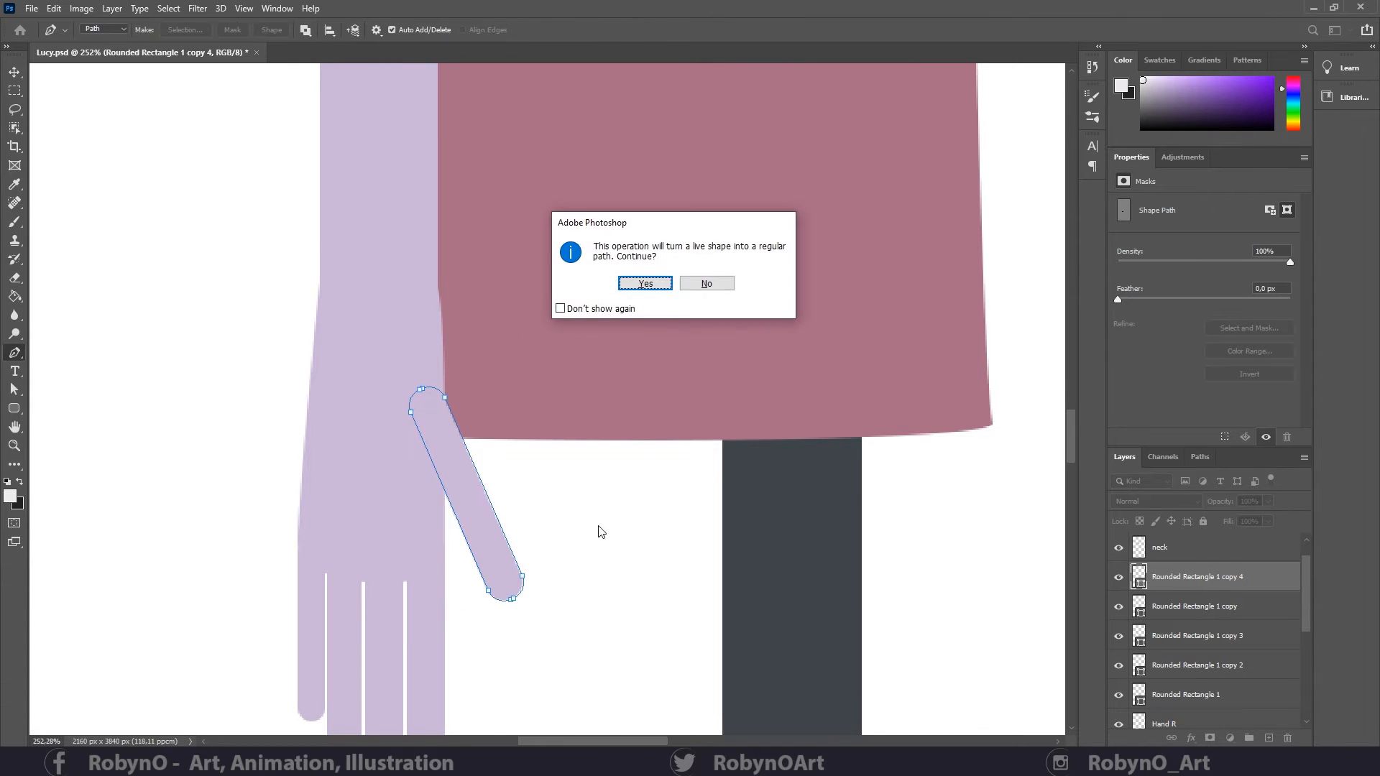
pyautogui.click(641, 283)
# - Rasterize the thumb and the four finger shape layers together
pyautogui.press('z')
pyautogui.scroll(-10, 591, 455)
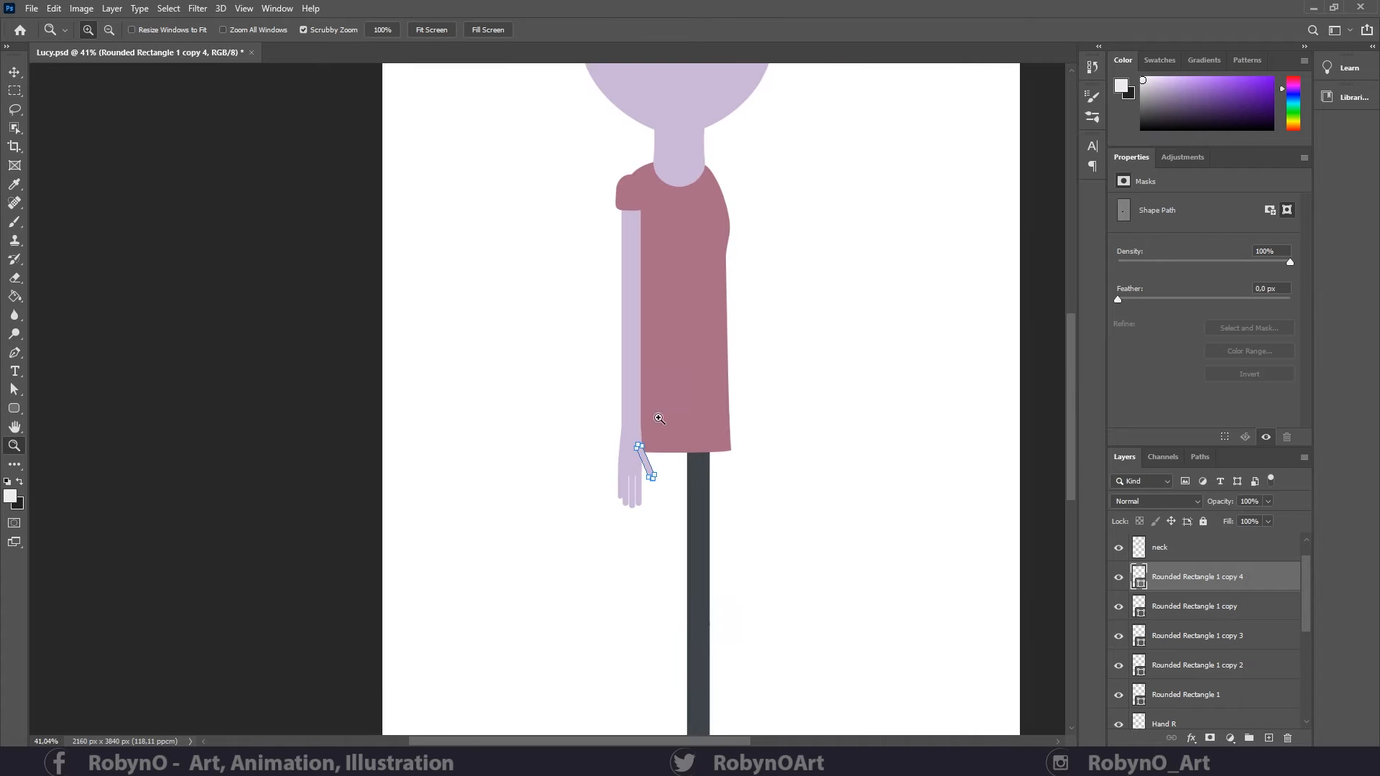
pyautogui.moveTo(581, 349); pyautogui.dragTo(579, 414)
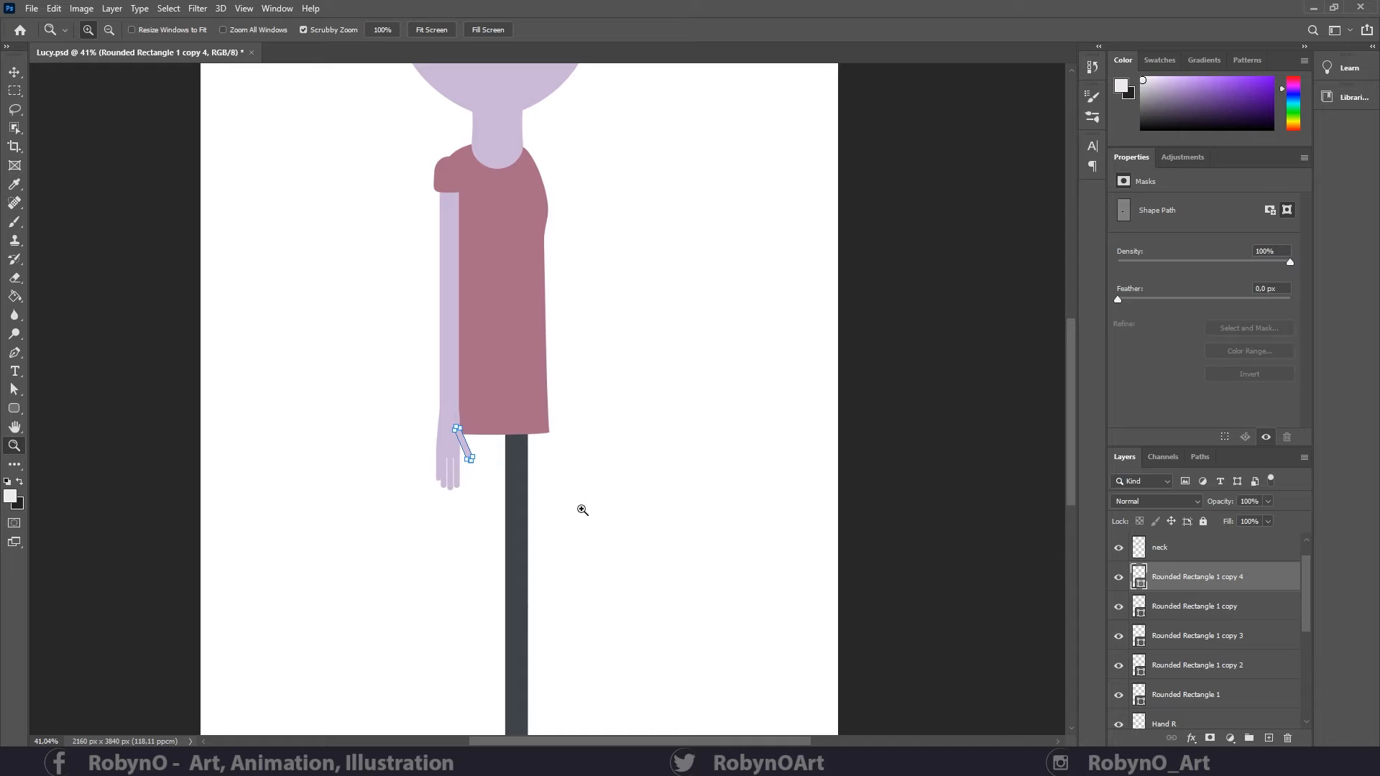
pyautogui.scroll(-3, 581, 509)
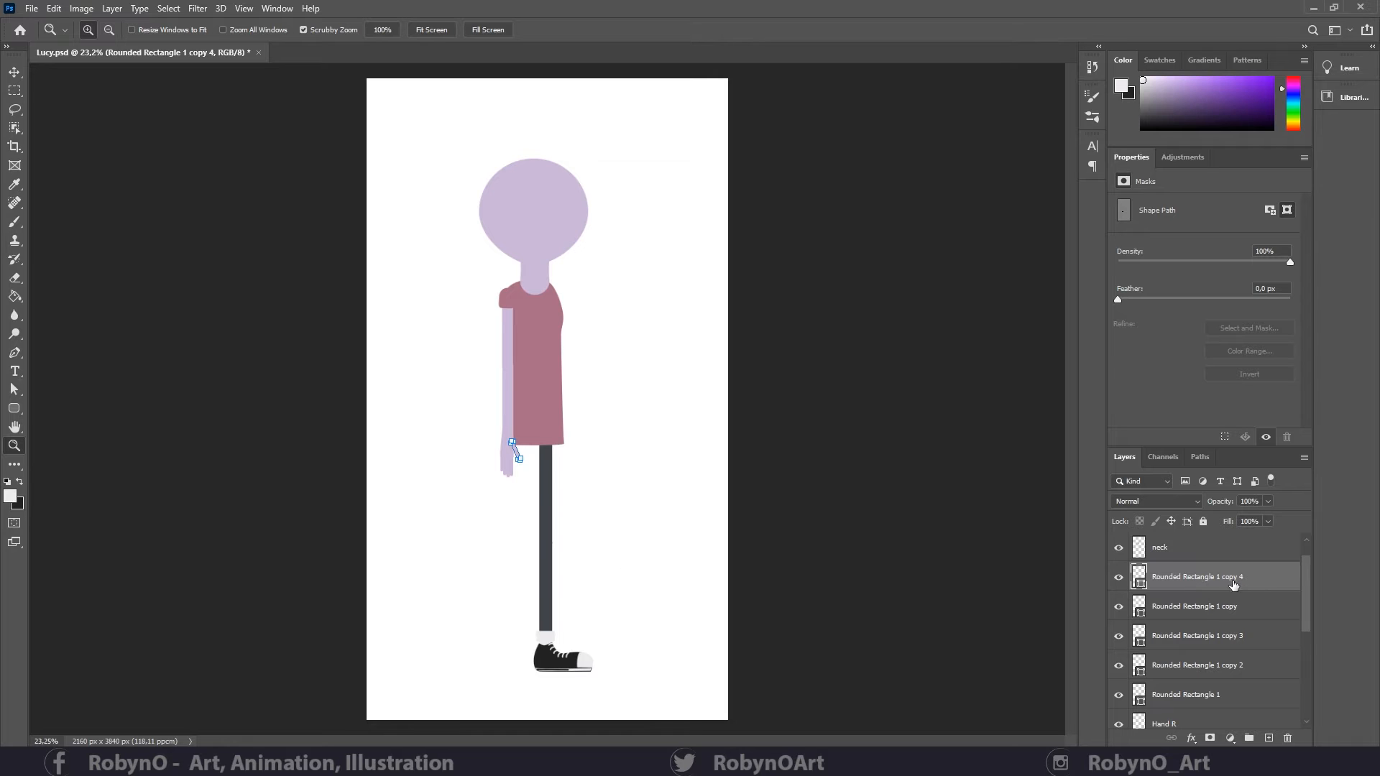
pyautogui.scroll(-1, 1197, 667)
pyautogui.keyDown('shift'); pyautogui.click(1198, 670); pyautogui.keyUp('shift')
pyautogui.rightClick(1196, 551)
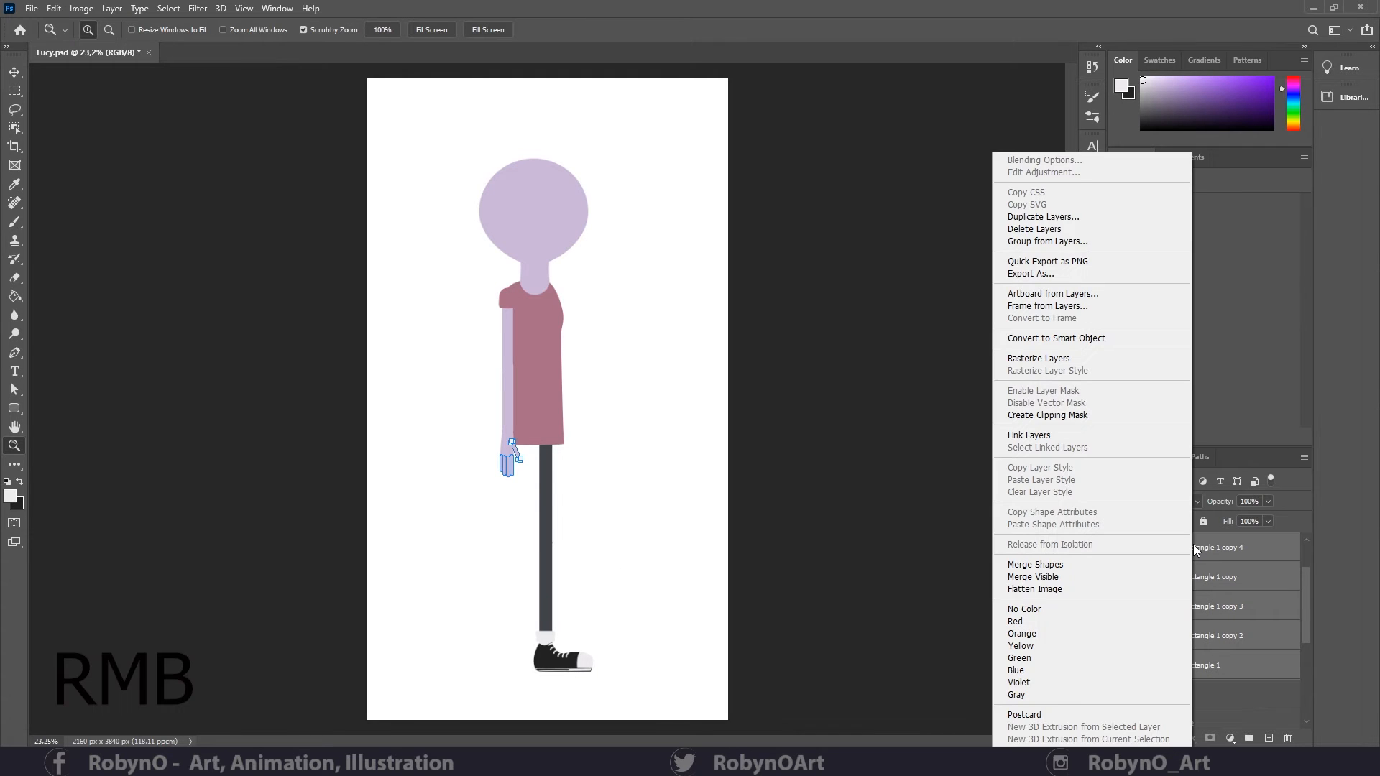
pyautogui.click(1038, 358)
# - Rename the thumb layer, Rounded Rectangle 1 copy 4, as Thumb R
pyautogui.scroll(3, 631, 548)
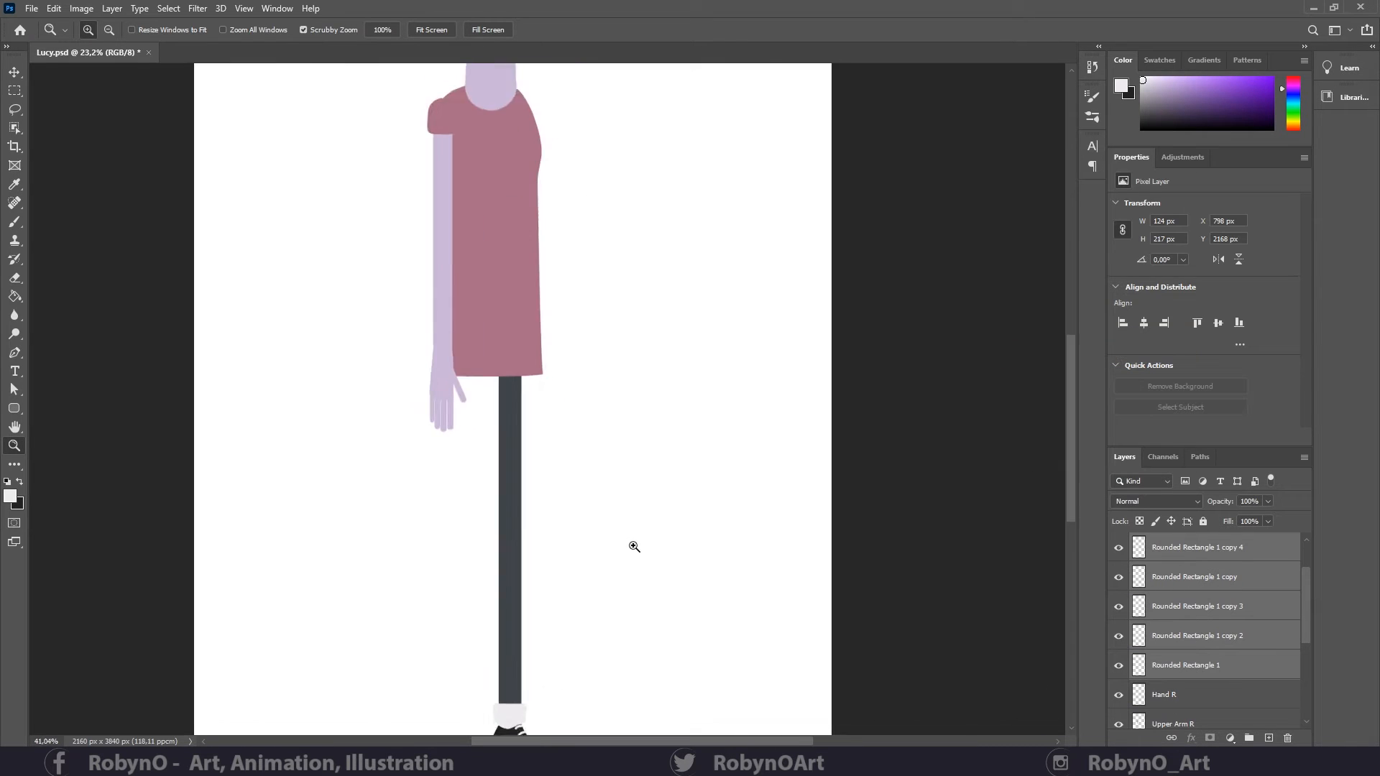
pyautogui.scroll(-3, 377, 430)
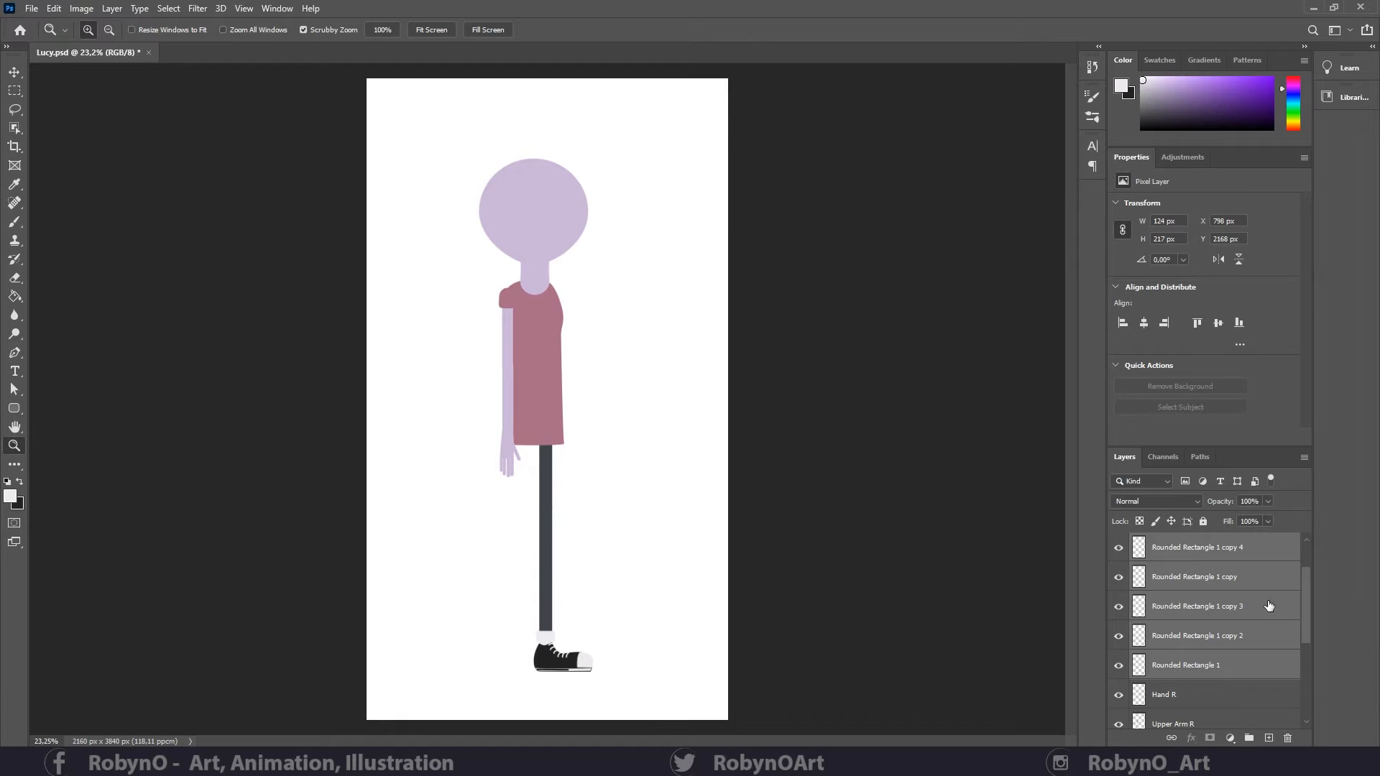
pyautogui.scroll(1, 1251, 637)
pyautogui.click(1214, 549)
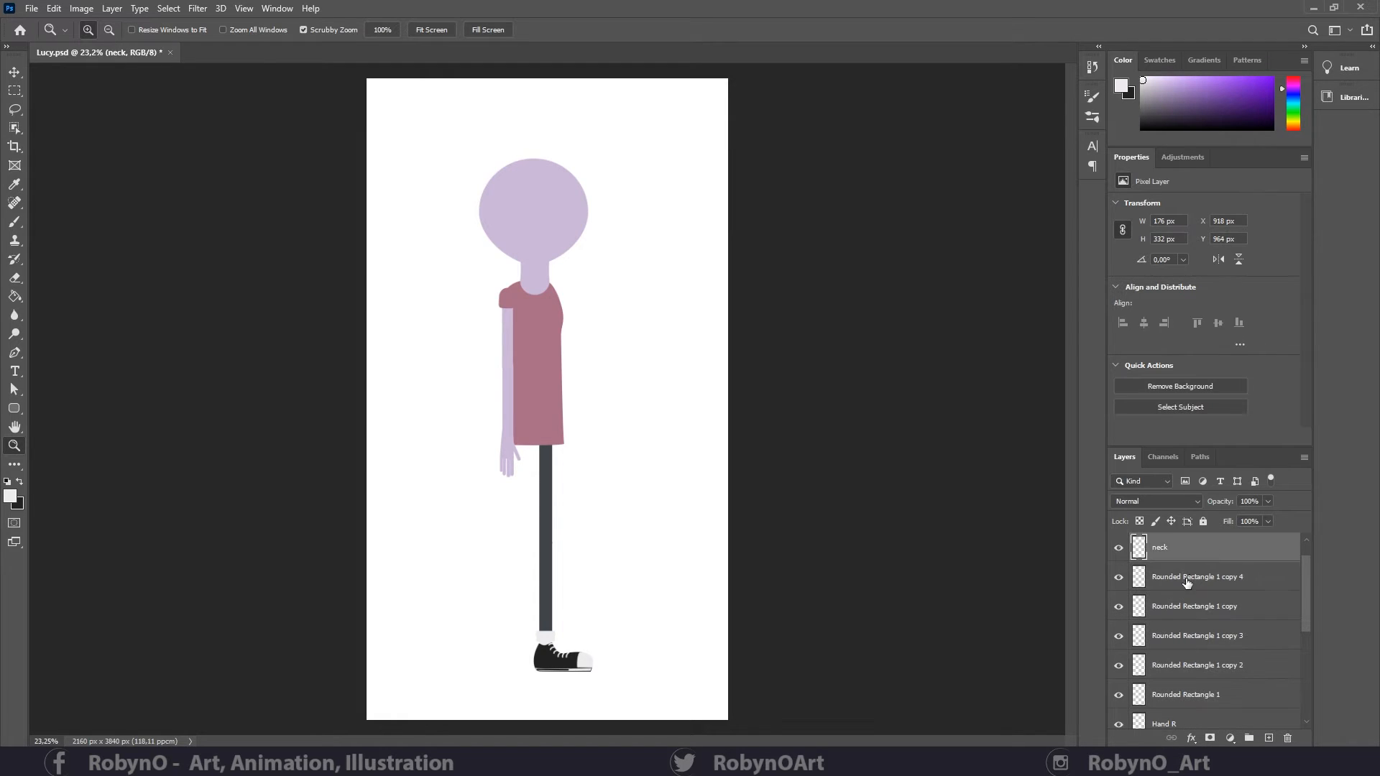
pyautogui.click(1187, 582)
pyautogui.doubleClick(1196, 578)
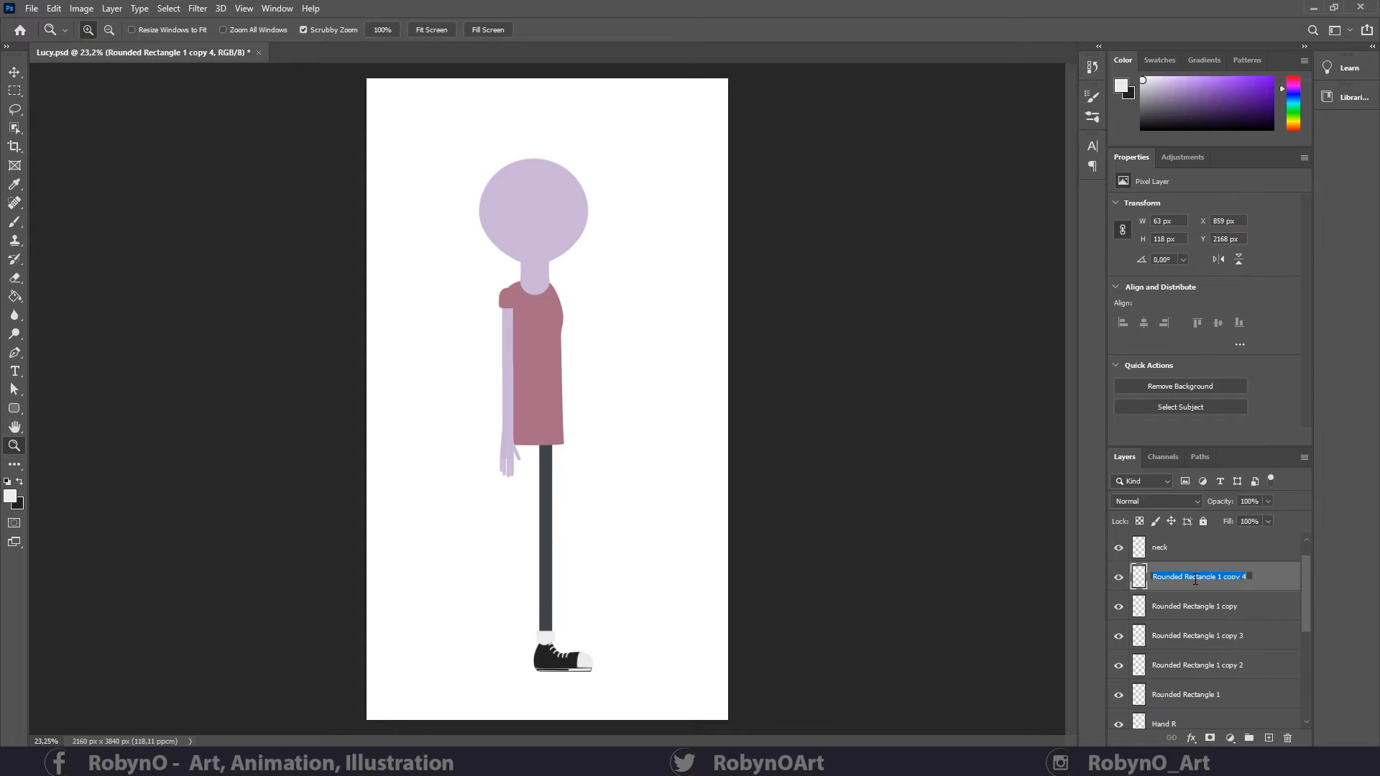
pyautogui.write('Thumb R')
pyautogui.press('Return')
# - Identify the finger on the Rounded Rectangle 1 copy layer by toggling its visibility, and rename the layer as Forefinger R
pyautogui.click(1194, 606)
pyautogui.click(1118, 608)
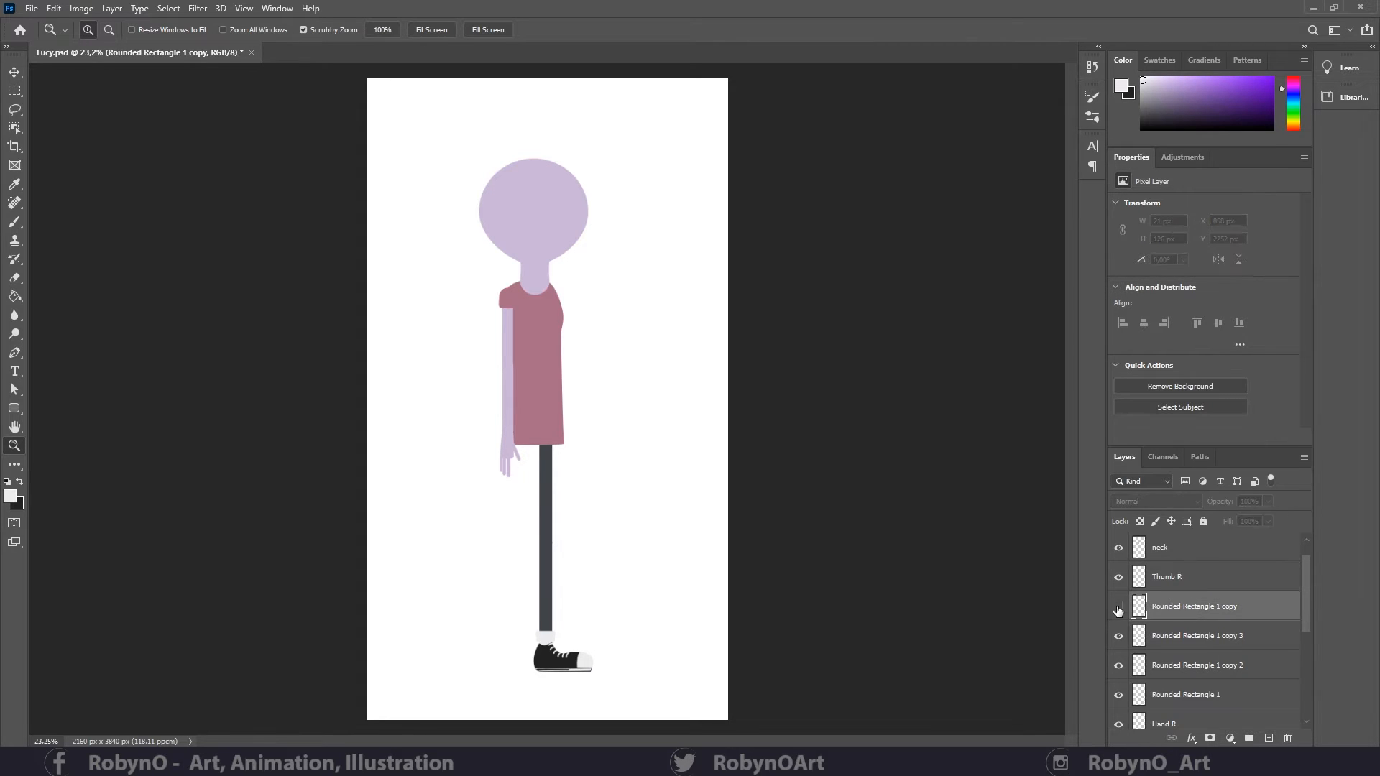
pyautogui.click(1119, 608)
pyautogui.doubleClick(1190, 607)
pyautogui.write('For')
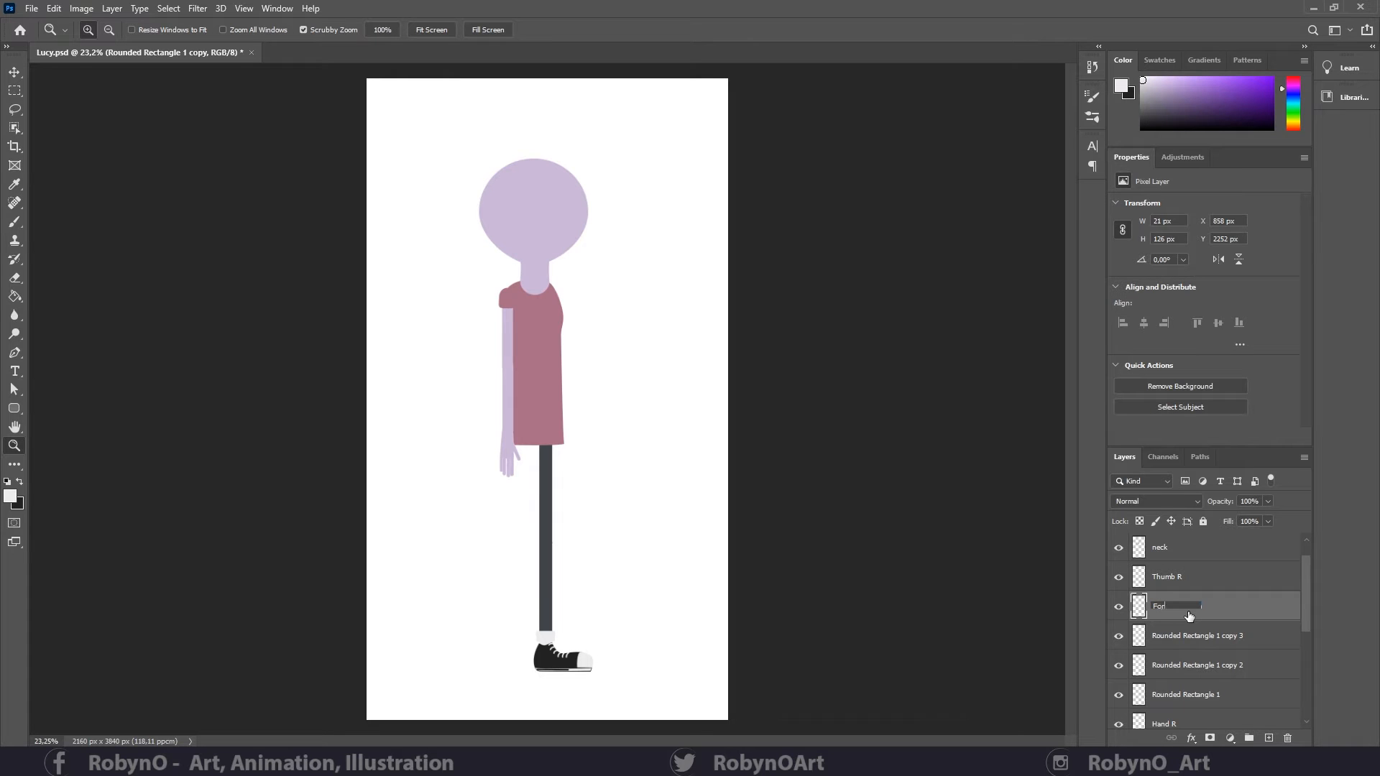
pyautogui.write('efinger R')
pyautogui.press('Return')
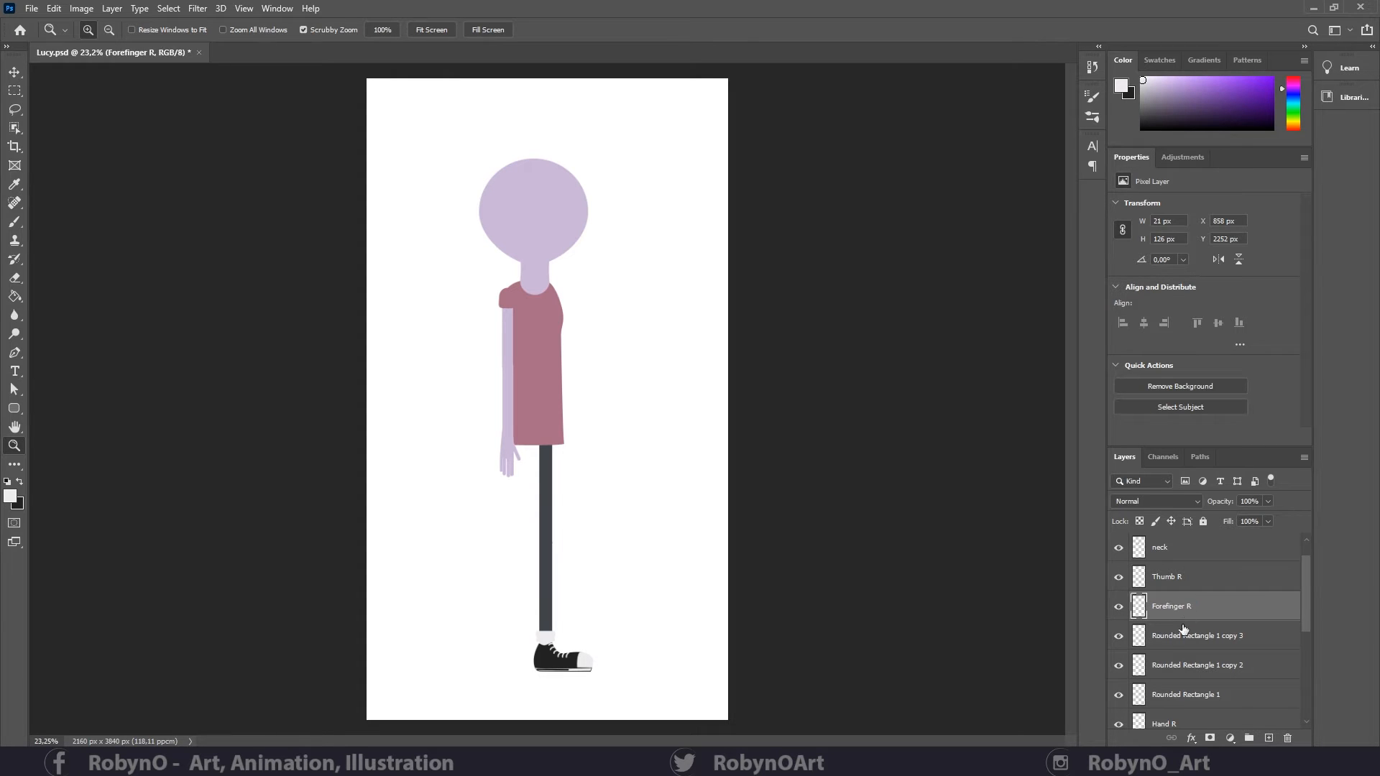
# - Move the Rounded Rectangle 1 copy 3 layer directly above Hand R in the stack and rename it as Pinkie R
pyautogui.click(1182, 635)
pyautogui.scroll(-2, 1193, 636)
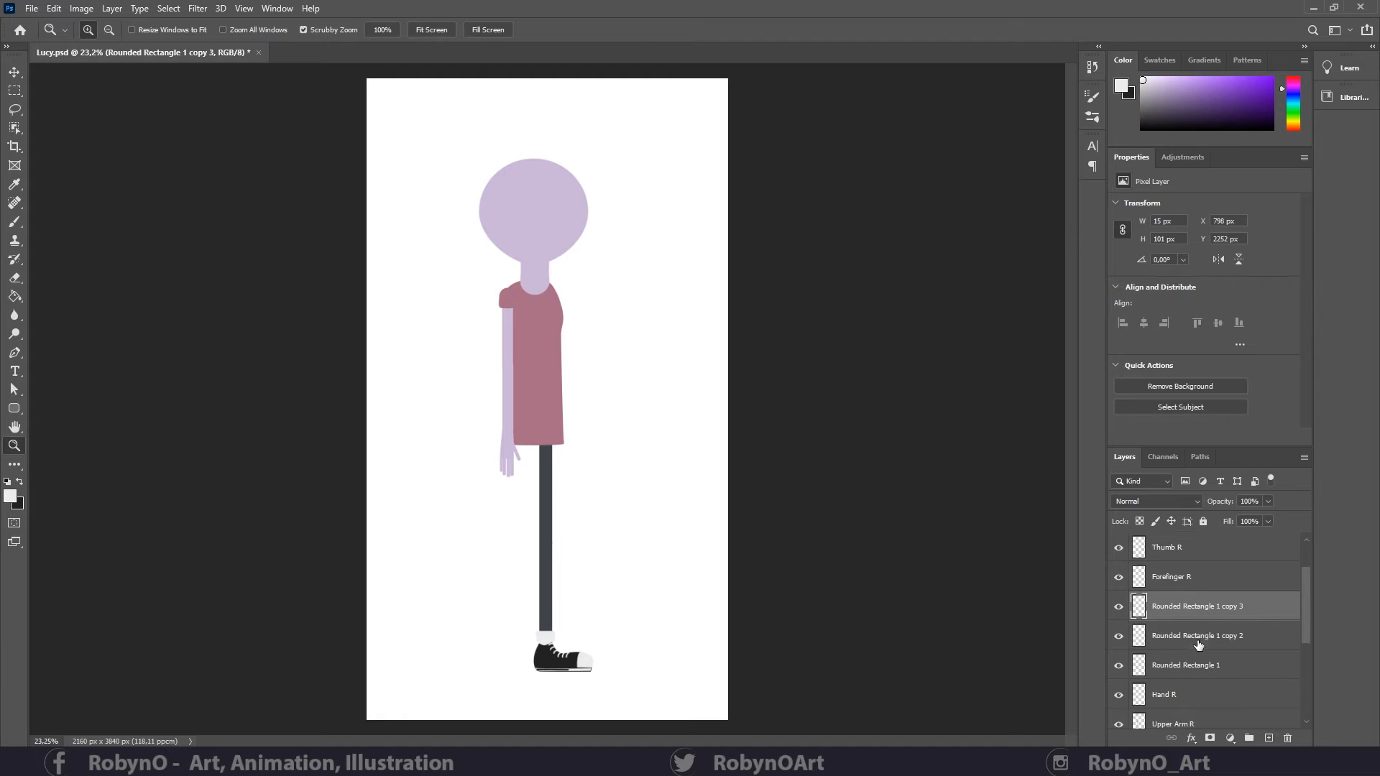
pyautogui.moveTo(1192, 585); pyautogui.dragTo(1170, 654)
pyautogui.doubleClick(1173, 645)
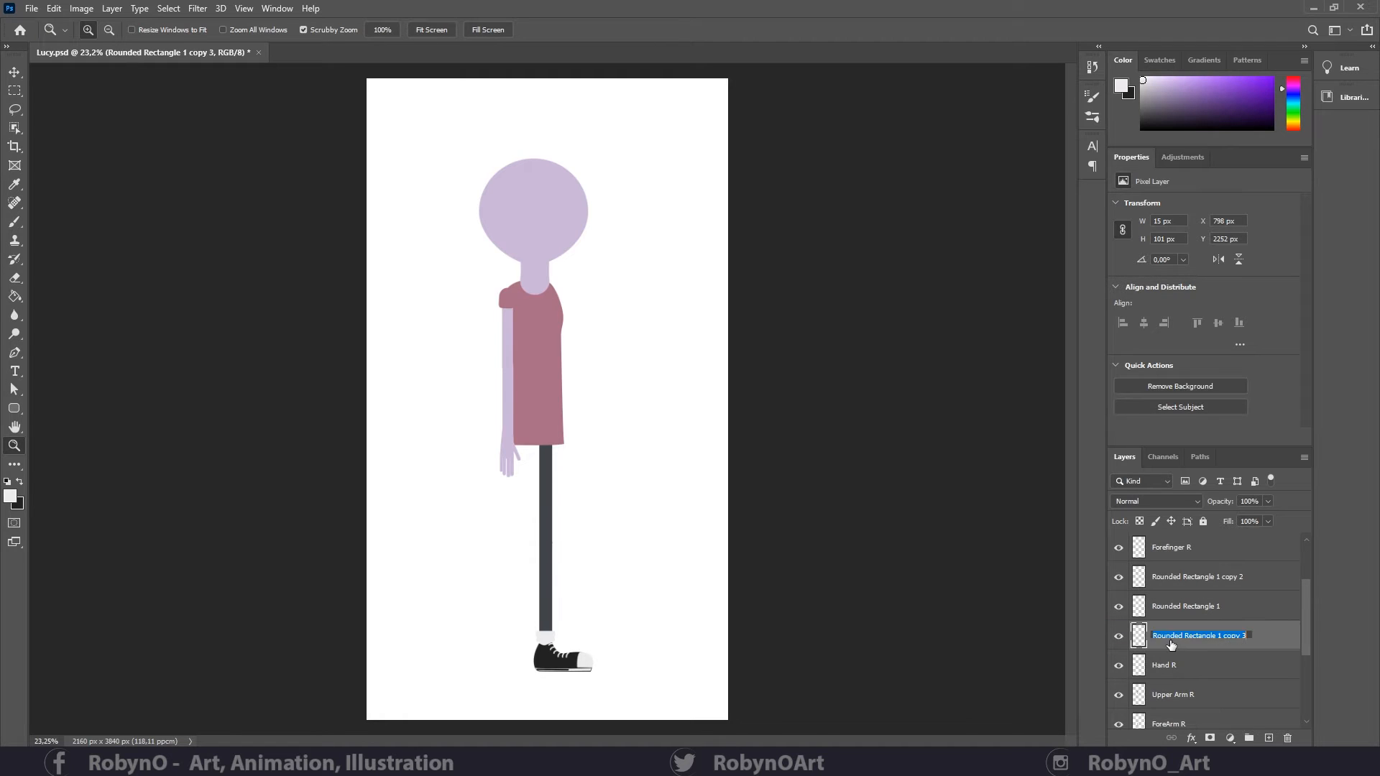
pyautogui.write('Pinkie R')
pyautogui.press('Return')
pyautogui.click(1166, 608)
pyautogui.click(1120, 608)
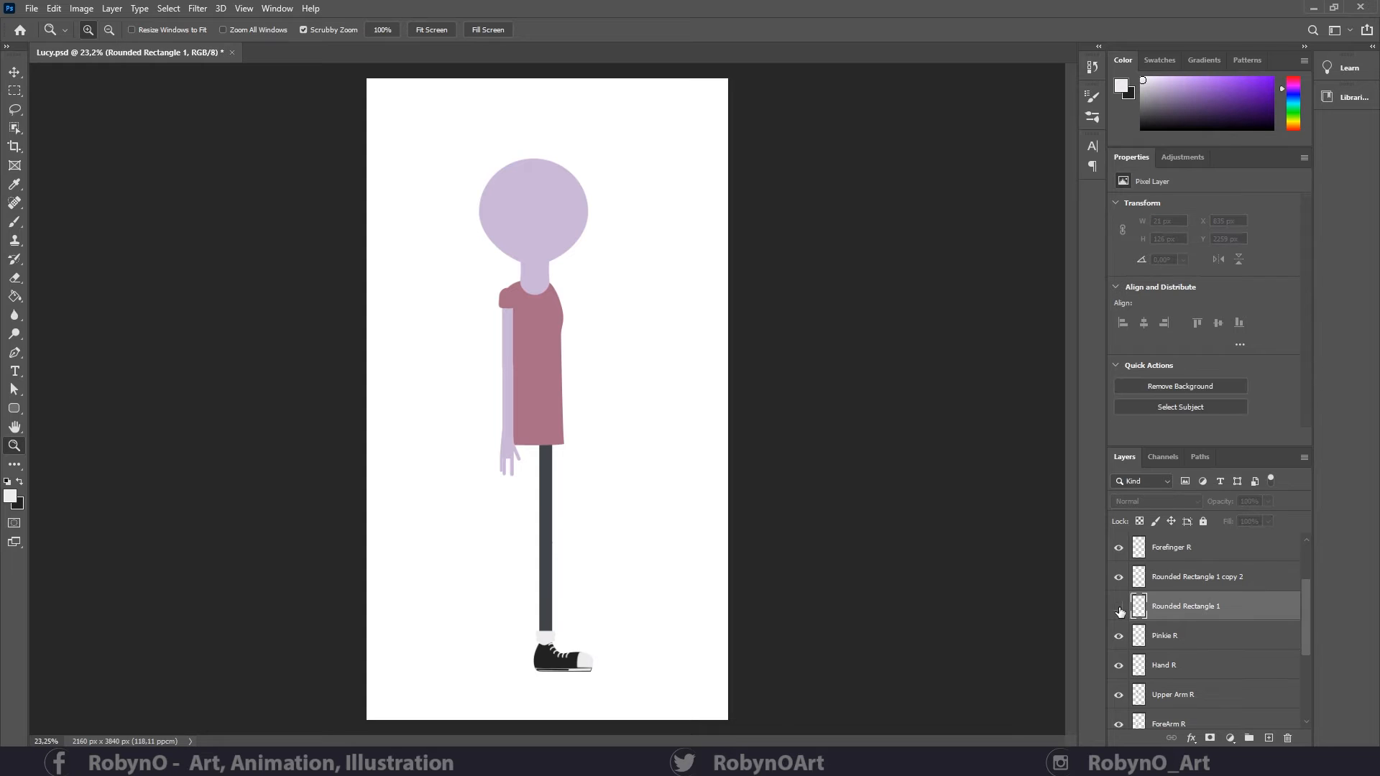
pyautogui.click(1119, 608)
pyautogui.moveTo(1185, 617); pyautogui.dragTo(1179, 579)
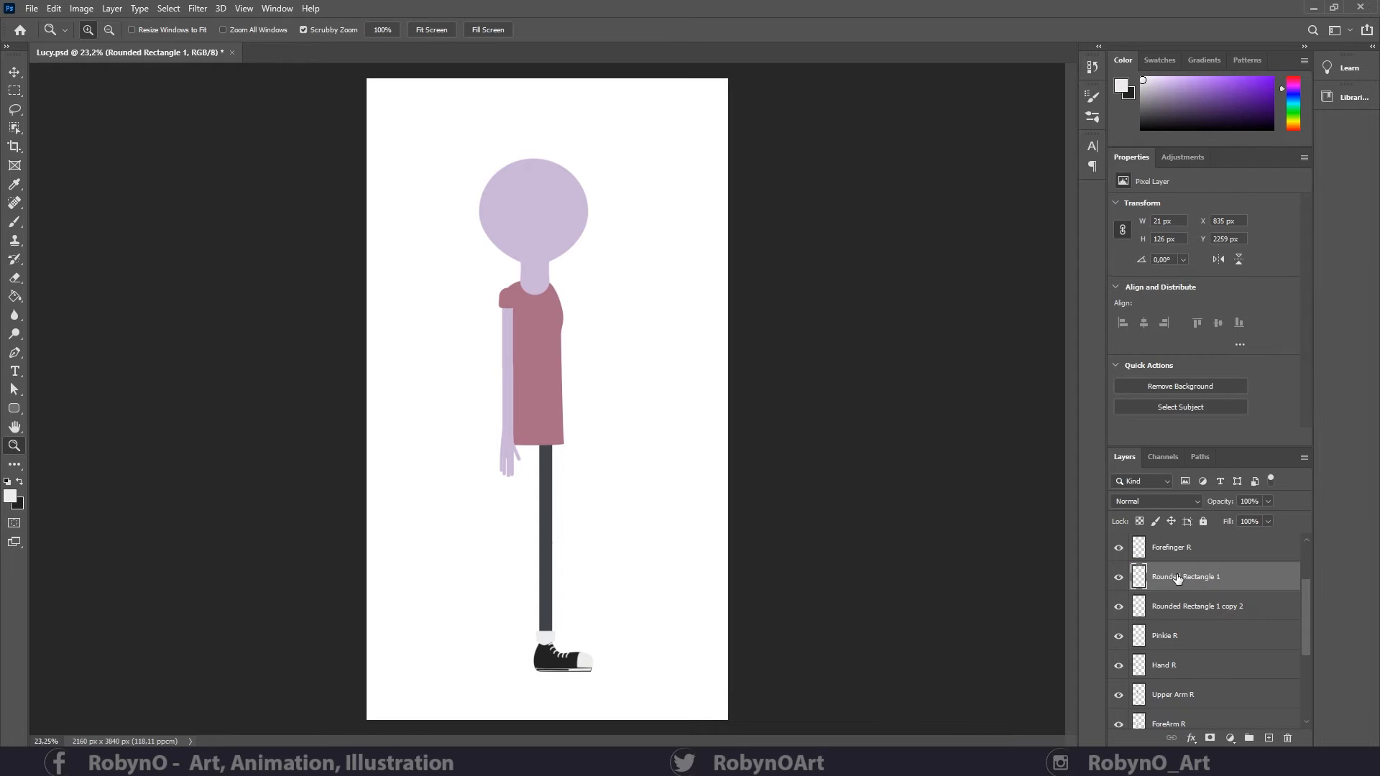
pyautogui.doubleClick(1177, 578)
pyautogui.hotkey('ctrl', 'z')
# - Move the Rounded Rectangle 1 layer directly below Forefinger R in the stack and rename it as Middle Finger
pyautogui.click(1195, 604)
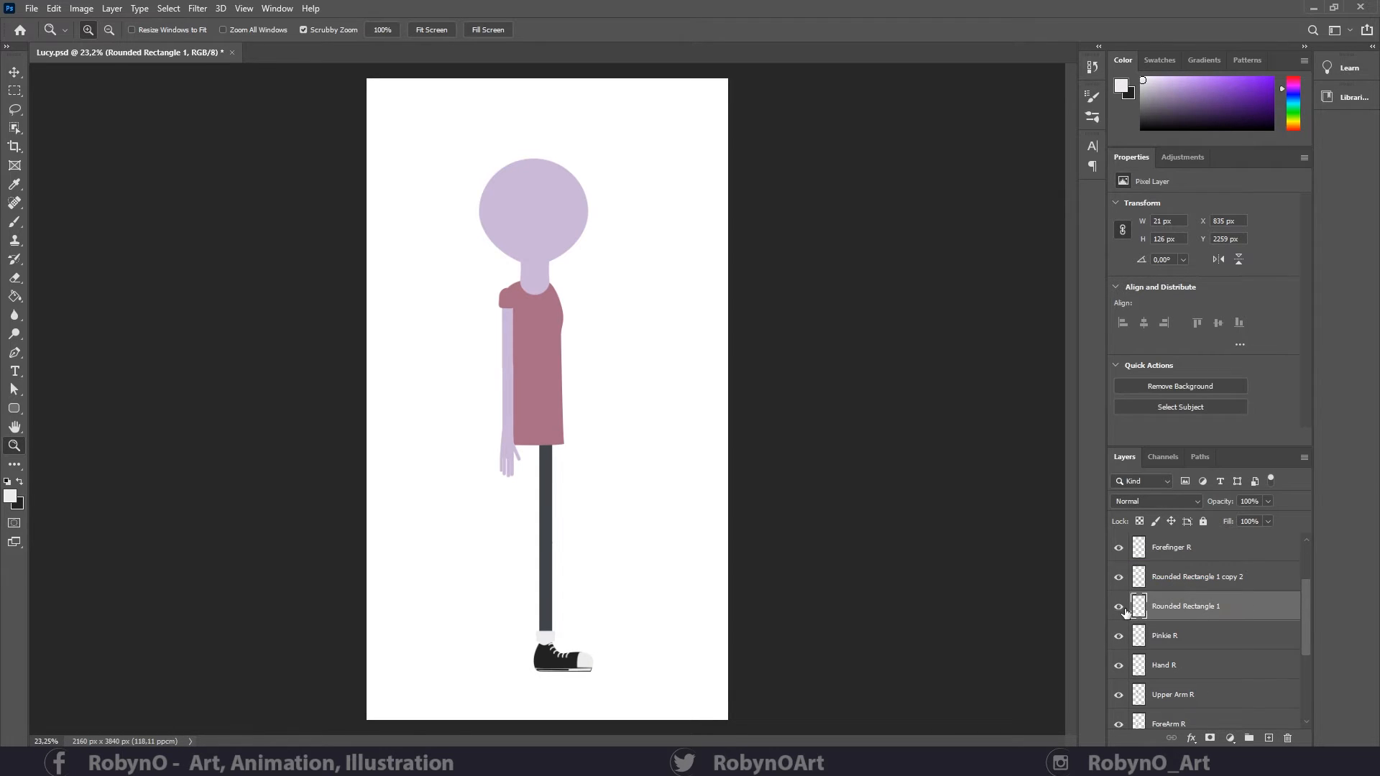
pyautogui.moveTo(1226, 609); pyautogui.dragTo(1195, 574)
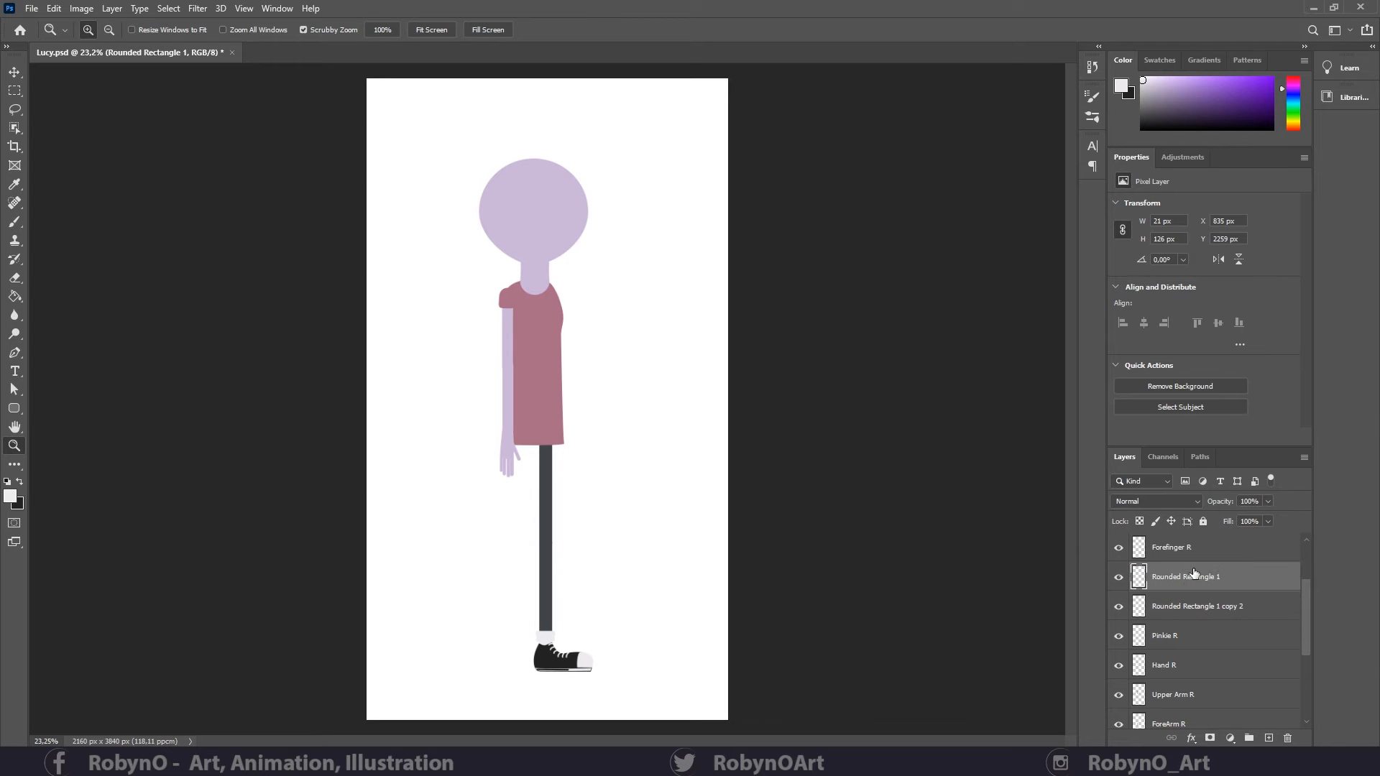
pyautogui.doubleClick(1195, 576)
pyautogui.write('middle Finger')
# - Rename the Rounded Rectangle 1 copy 2 layer as Ring Finger
pyautogui.click(1215, 610)
pyautogui.doubleClick(1158, 609)
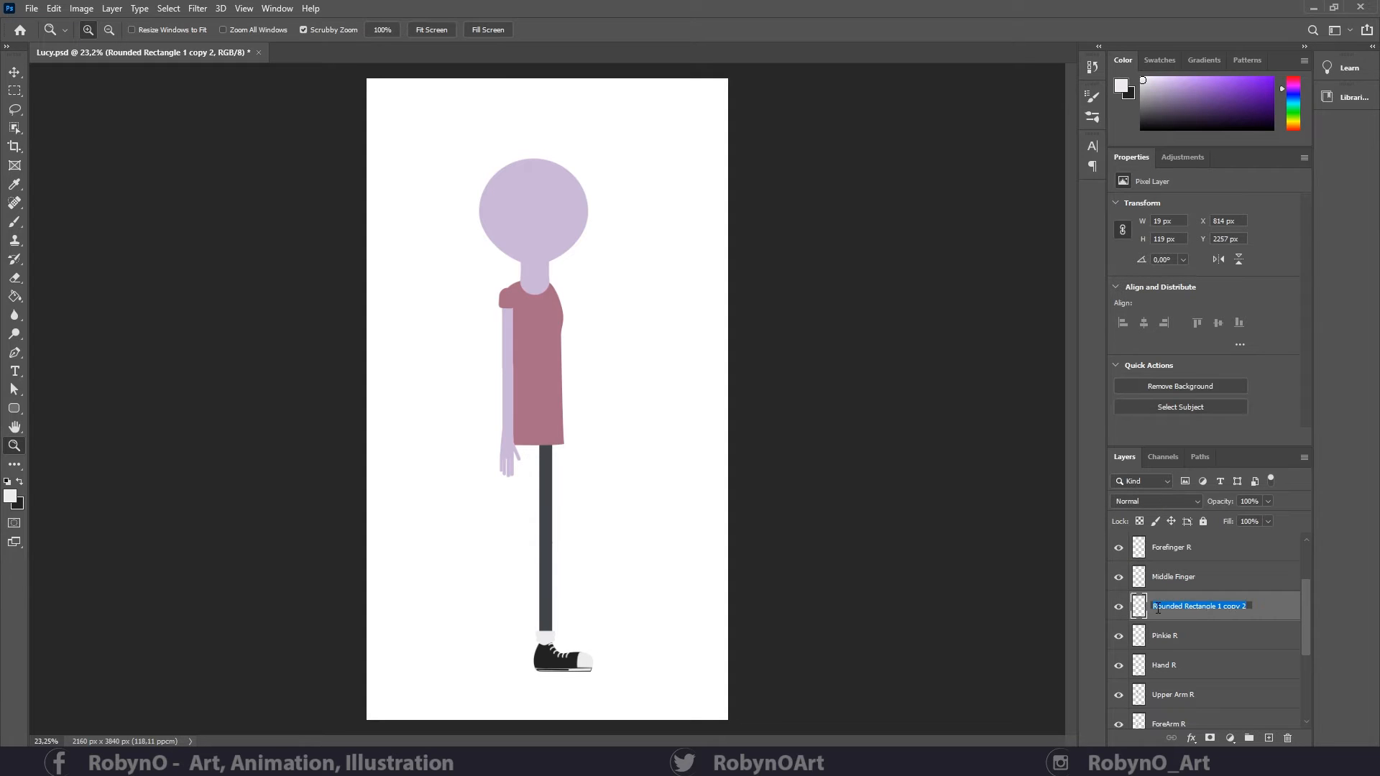
pyautogui.write('r')
pyautogui.write('ing Finger')
pyautogui.press('Return')
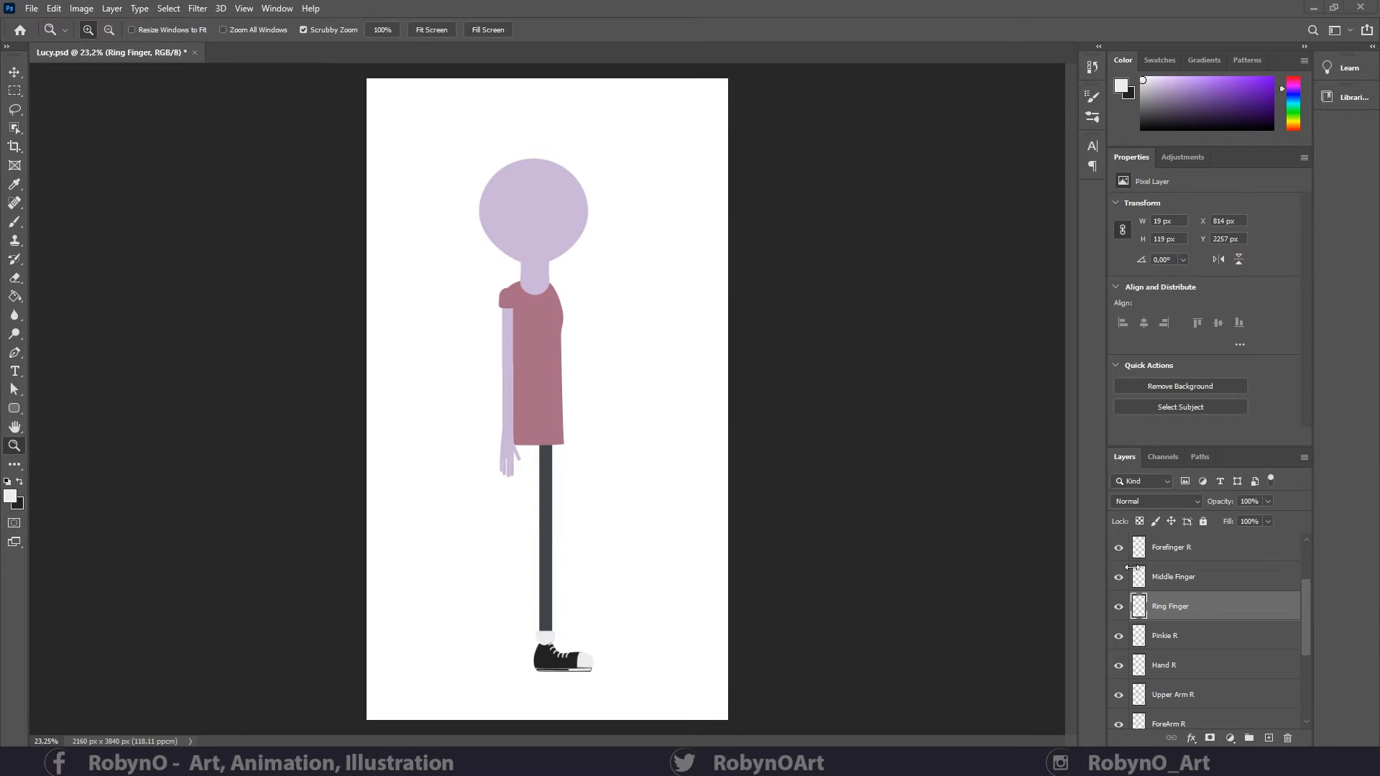
# - Append R to the middle and ring finger layer names, giving Middle Finger R and Ring Finger R, and save the document
pyautogui.scroll(2, 1205, 645)
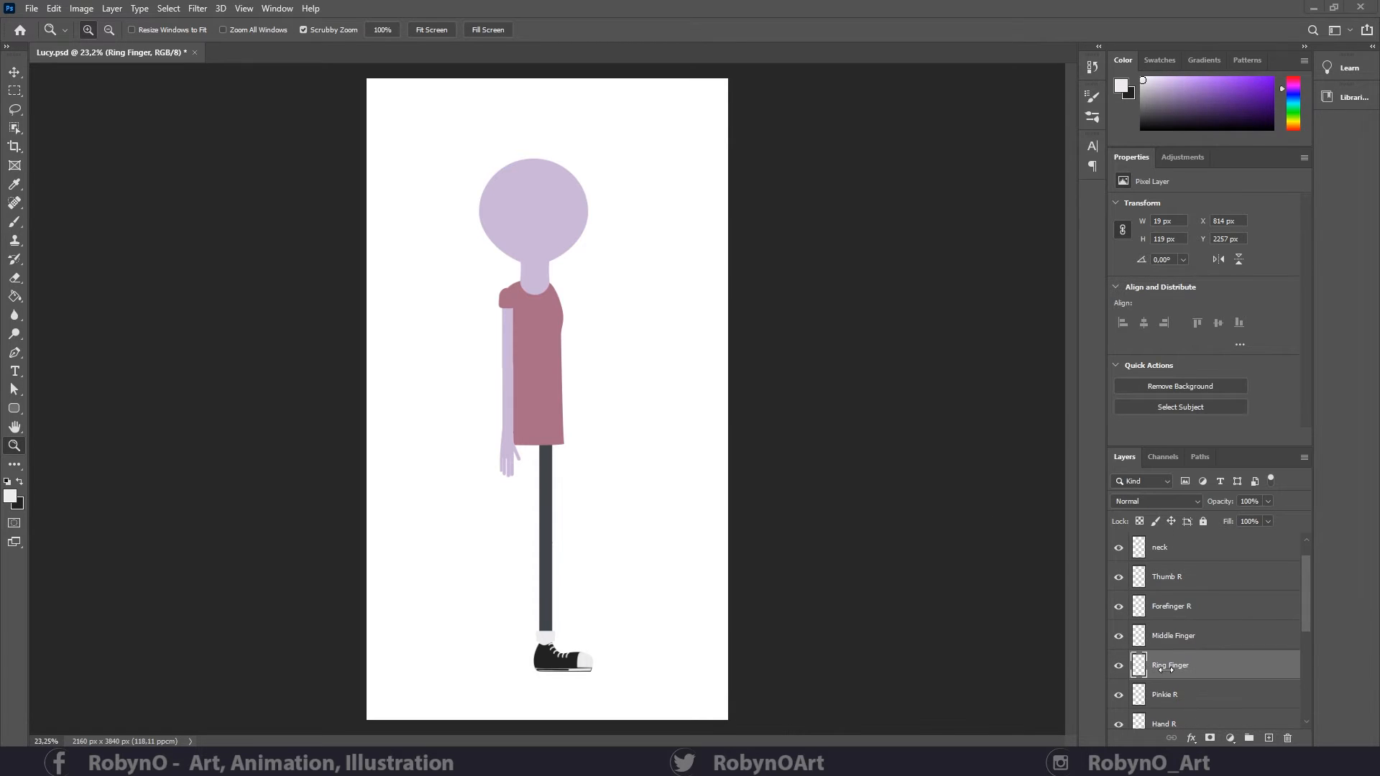
pyautogui.click(1186, 638)
pyautogui.doubleClick(1197, 636)
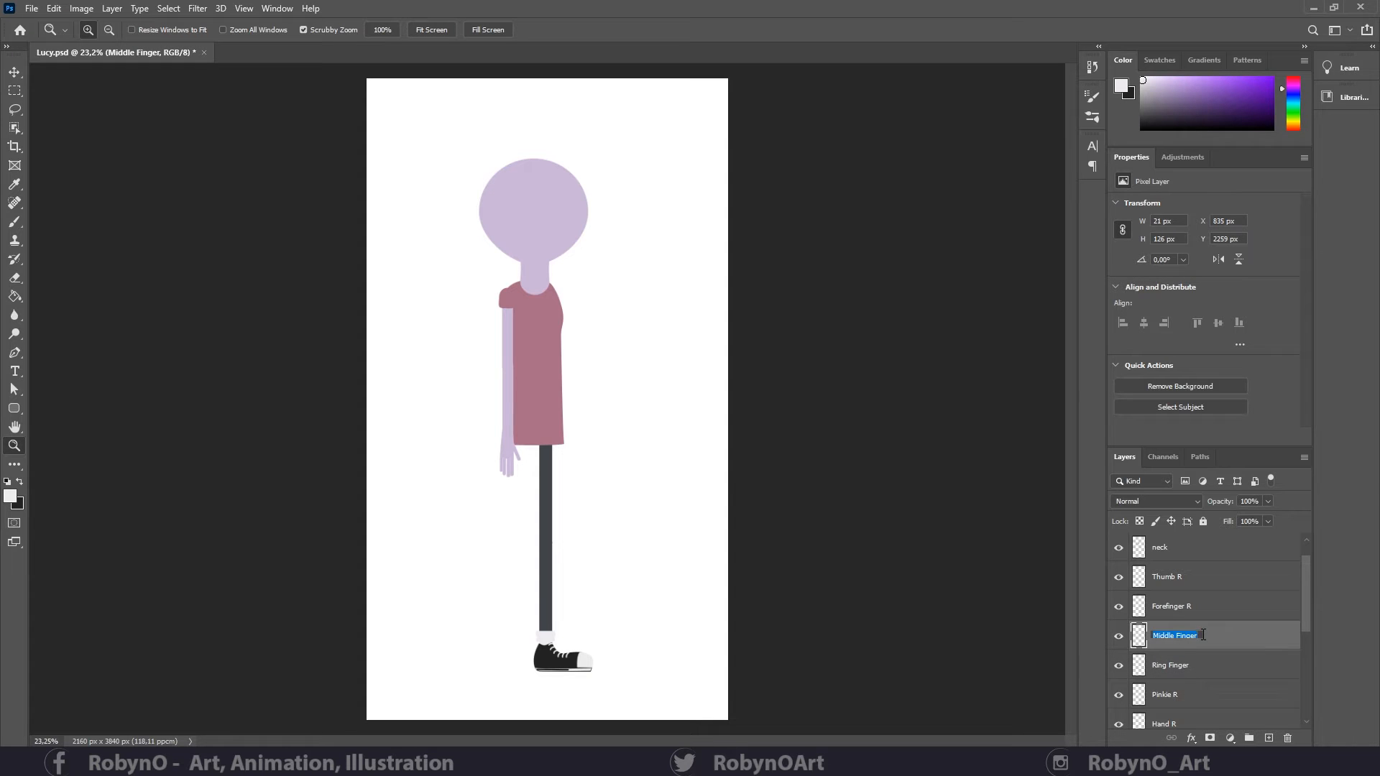
pyautogui.click(1201, 635)
pyautogui.write('R')
pyautogui.press('Return')
pyautogui.doubleClick(1193, 665)
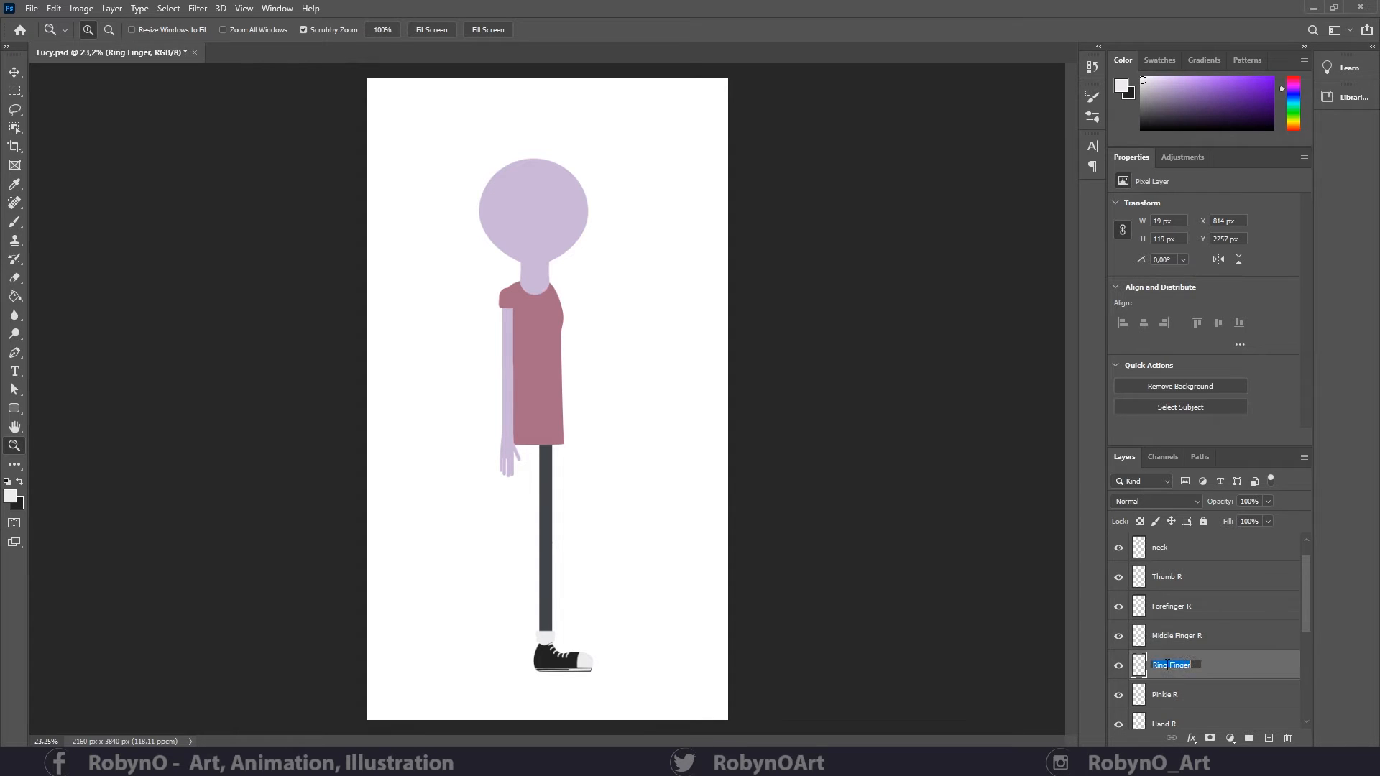
pyautogui.click(1197, 664)
pyautogui.write('R')
pyautogui.press('Return')
pyautogui.click(32, 8)
pyautogui.click(43, 163)
# - Nudge all right arm, hand and finger layers, from ForeArm R to Thumb R, slightly to the right so the shoulder meets the body's edge
pyautogui.moveTo(519, 282); pyautogui.dragTo(550, 323)
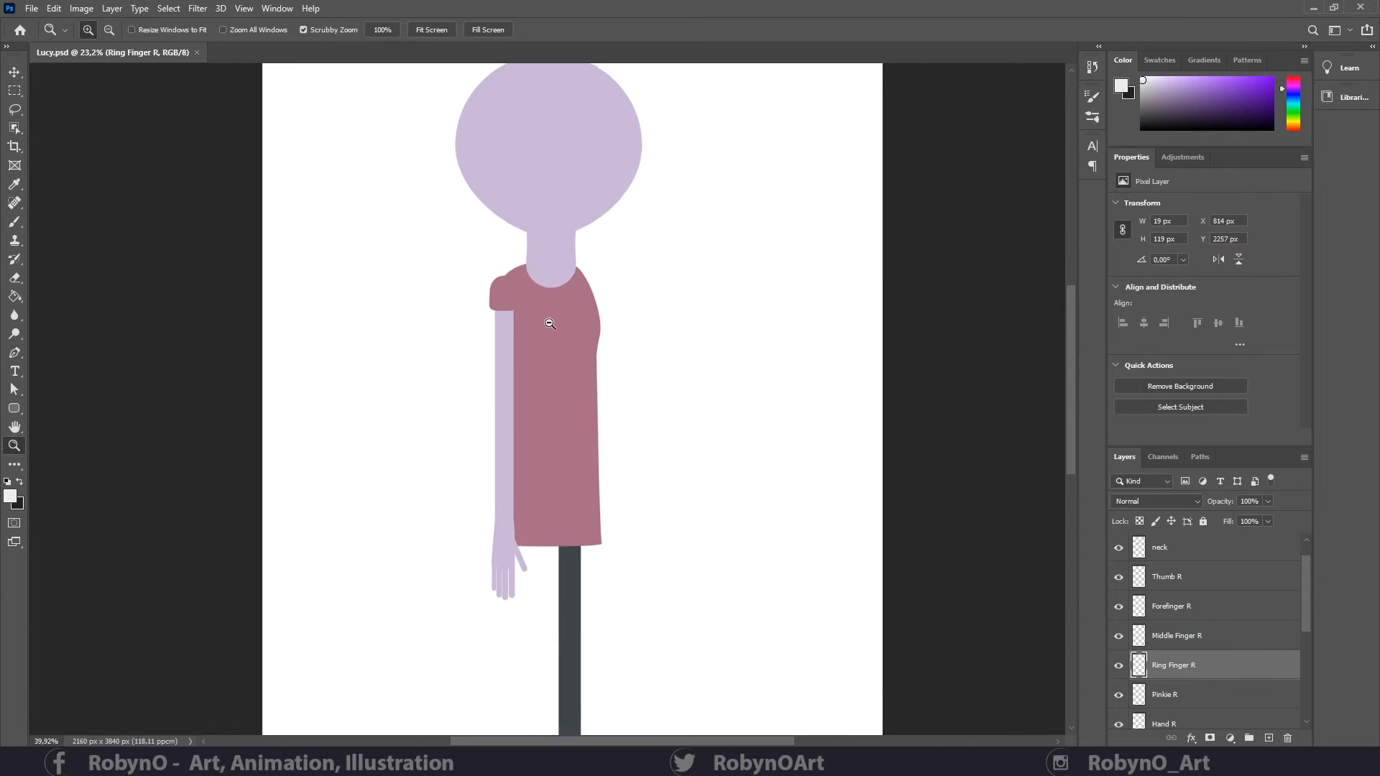
pyautogui.scroll(-1, 1232, 676)
pyautogui.scroll(-1, 1232, 676)
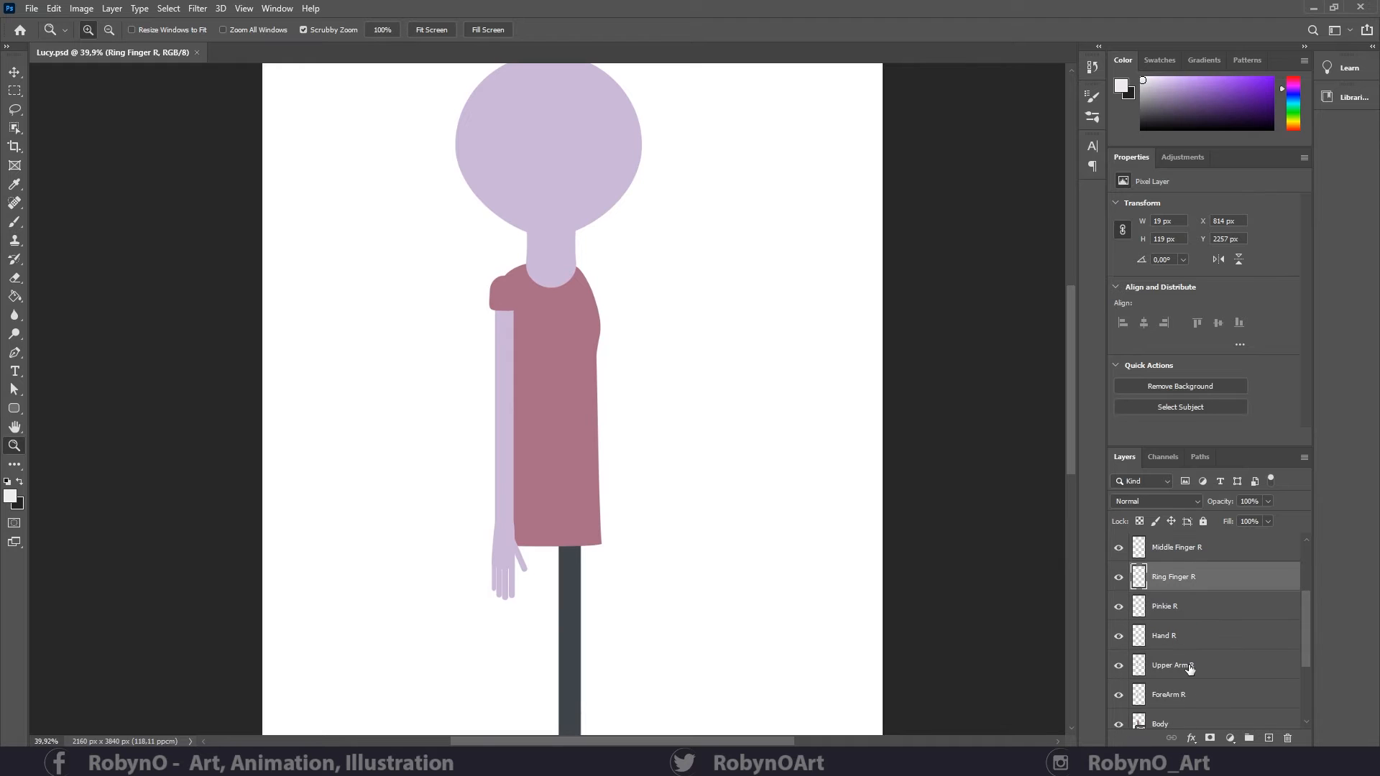
pyautogui.click(1183, 696)
pyautogui.scroll(2, 1186, 683)
pyautogui.scroll(2, 1193, 662)
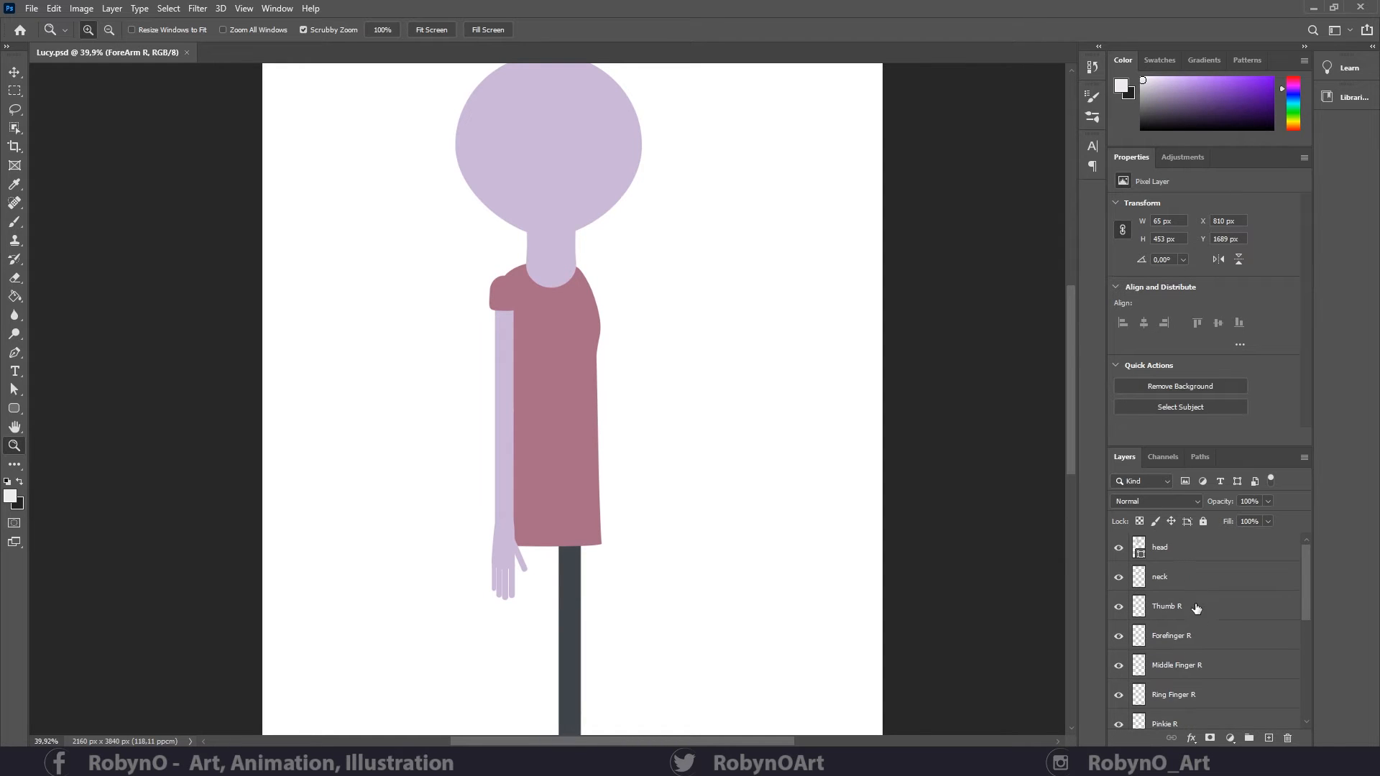
pyautogui.keyDown('shift'); pyautogui.click(1199, 611); pyautogui.keyUp('shift')
pyautogui.hotkey('ctrl', 't')
pyautogui.press('Right')
pyautogui.press('Right')
pyautogui.press('Right')
pyautogui.press('Right')
pyautogui.press('Right')
pyautogui.press('Right')
pyautogui.press('Right')
pyautogui.press('Right')
pyautogui.press('Right')
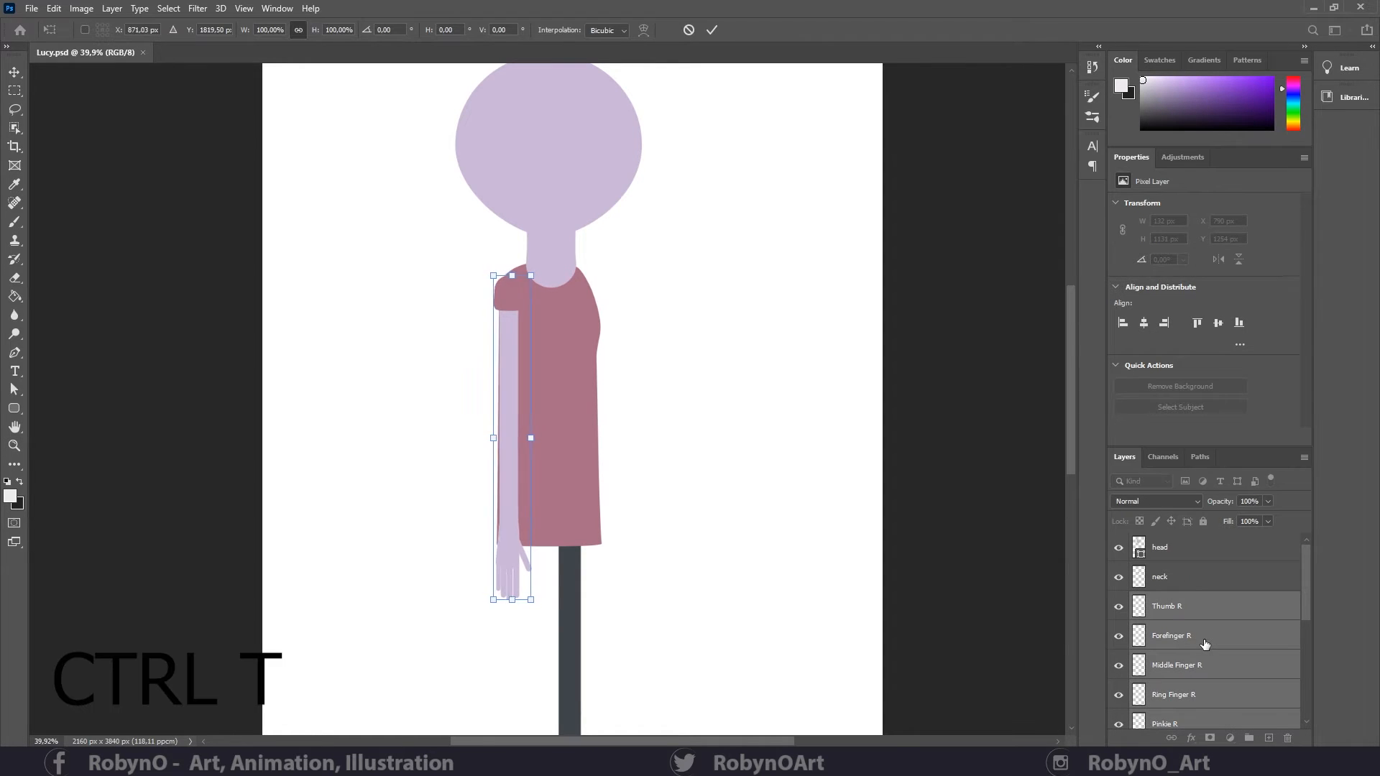
pyautogui.press('Return')
pyautogui.press('z')
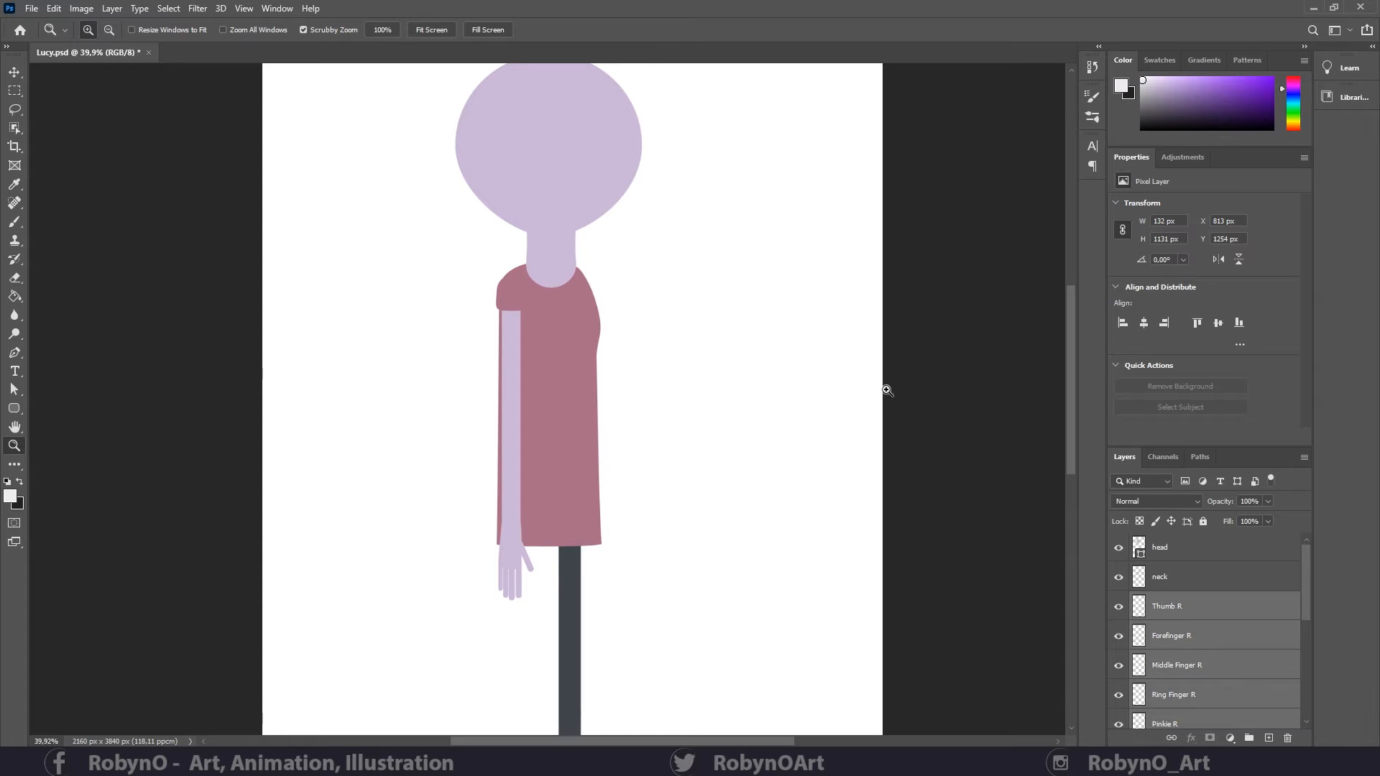
pyautogui.moveTo(888, 391); pyautogui.dragTo(629, 311)
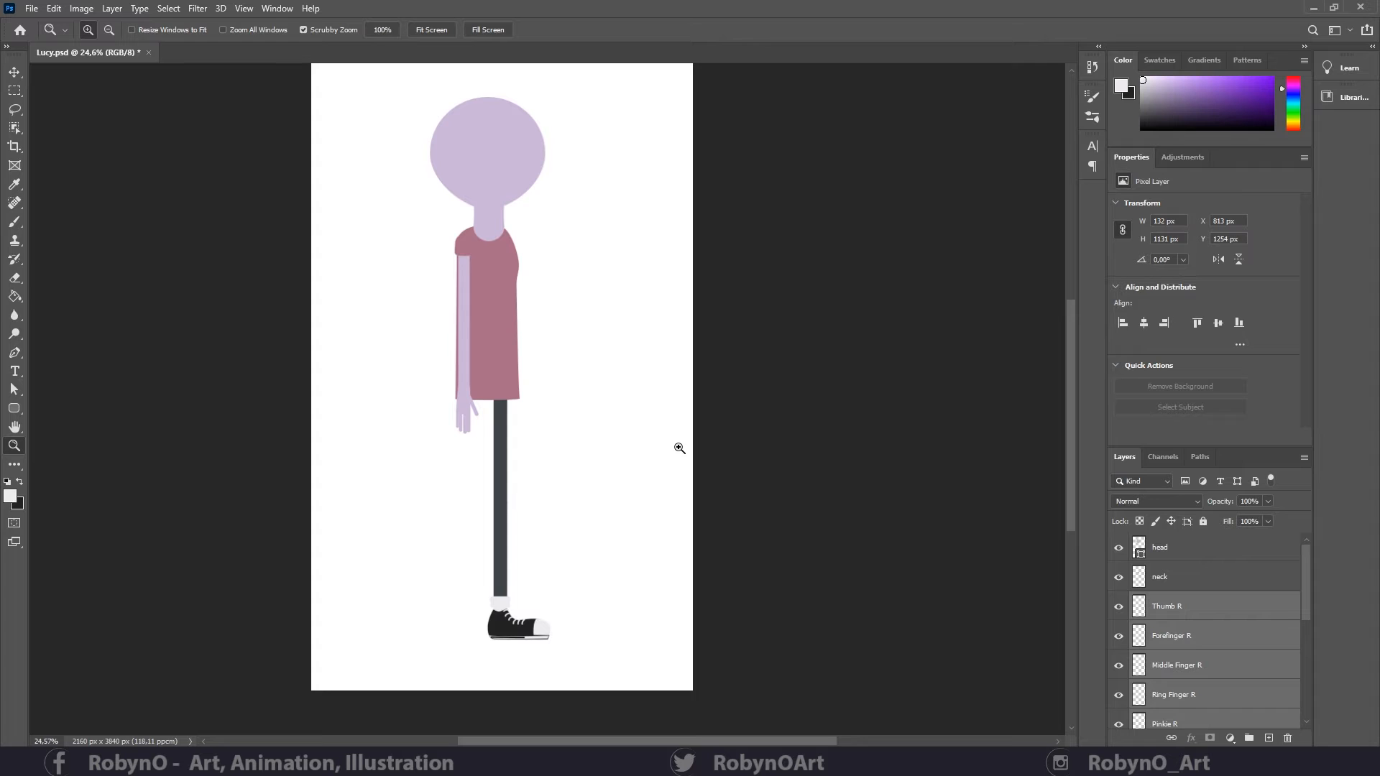
# - Add a new layer directly above the head layer and name it Head Shading
pyautogui.scroll(-3, 1283, 657)
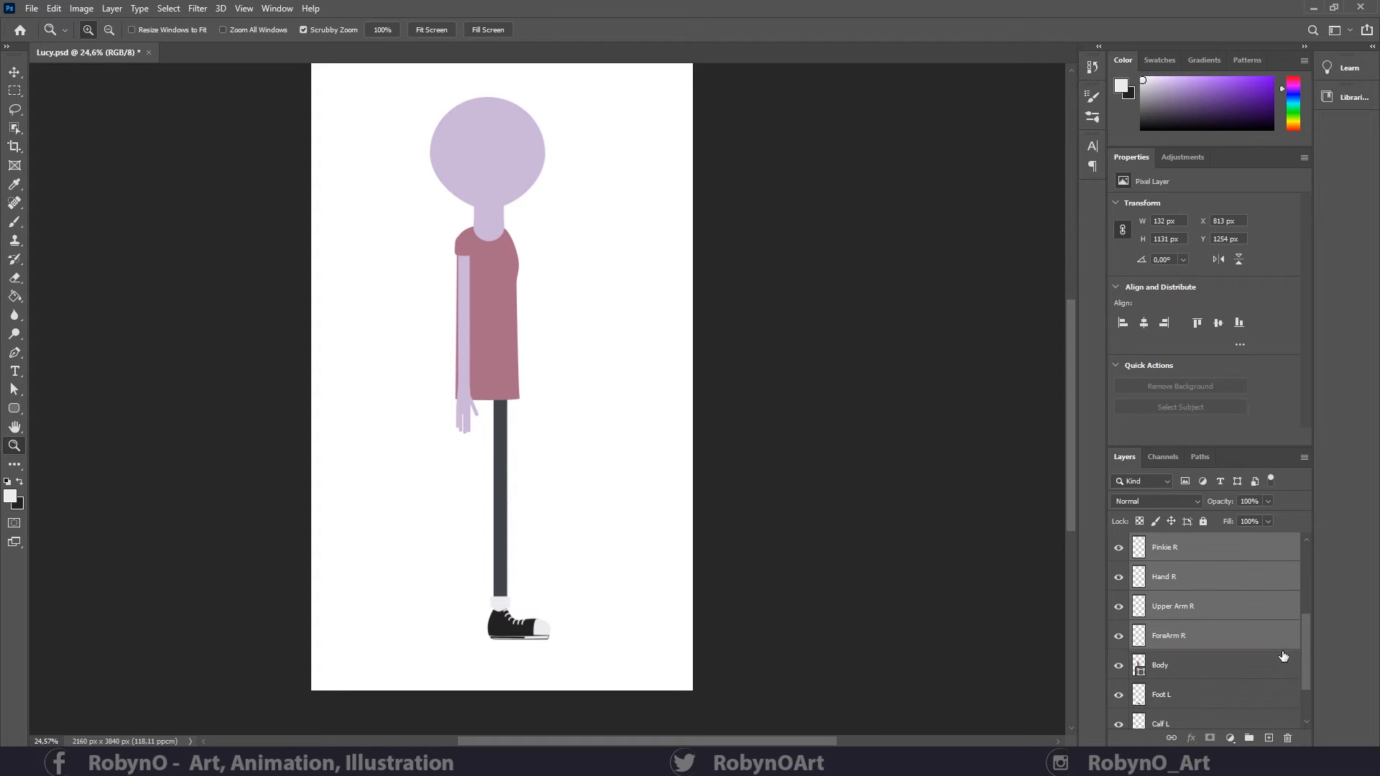
pyautogui.scroll(3, 1277, 654)
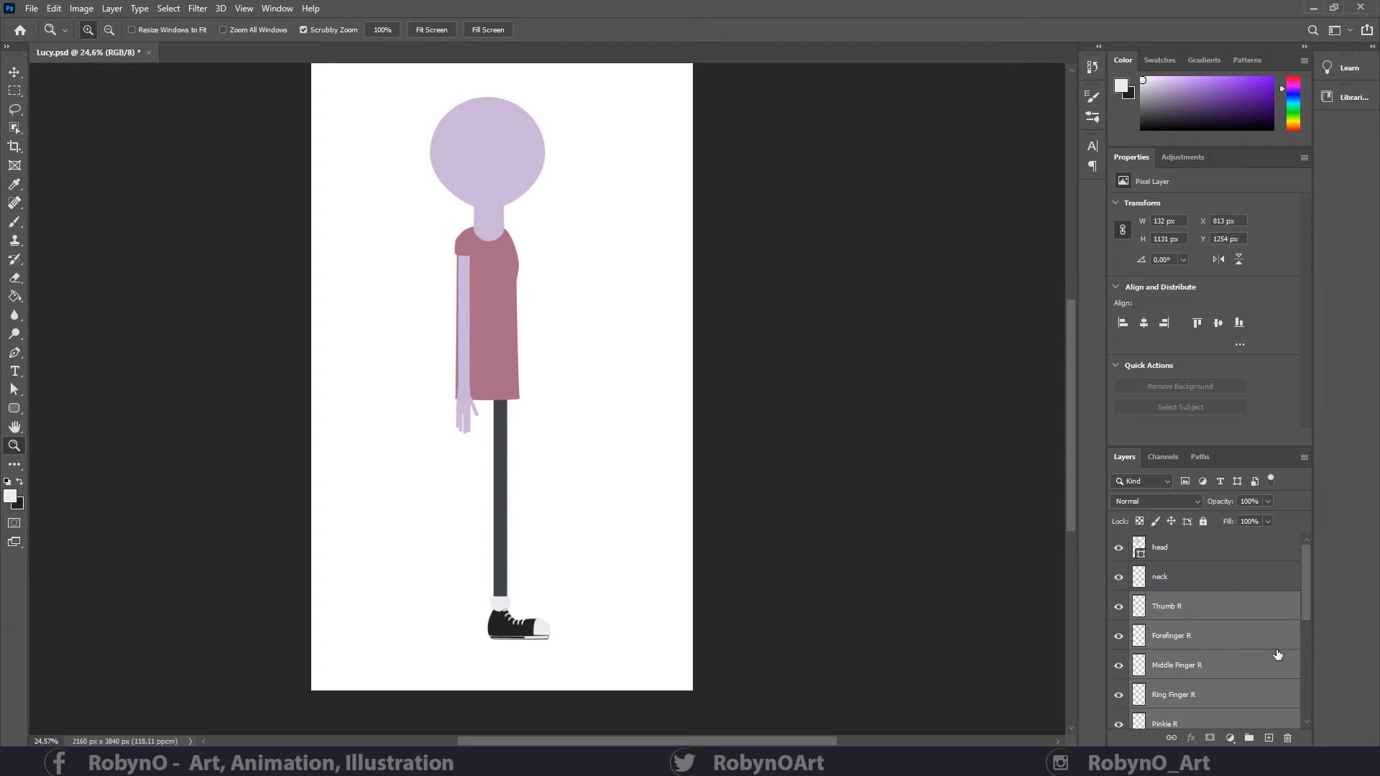
pyautogui.click(1208, 558)
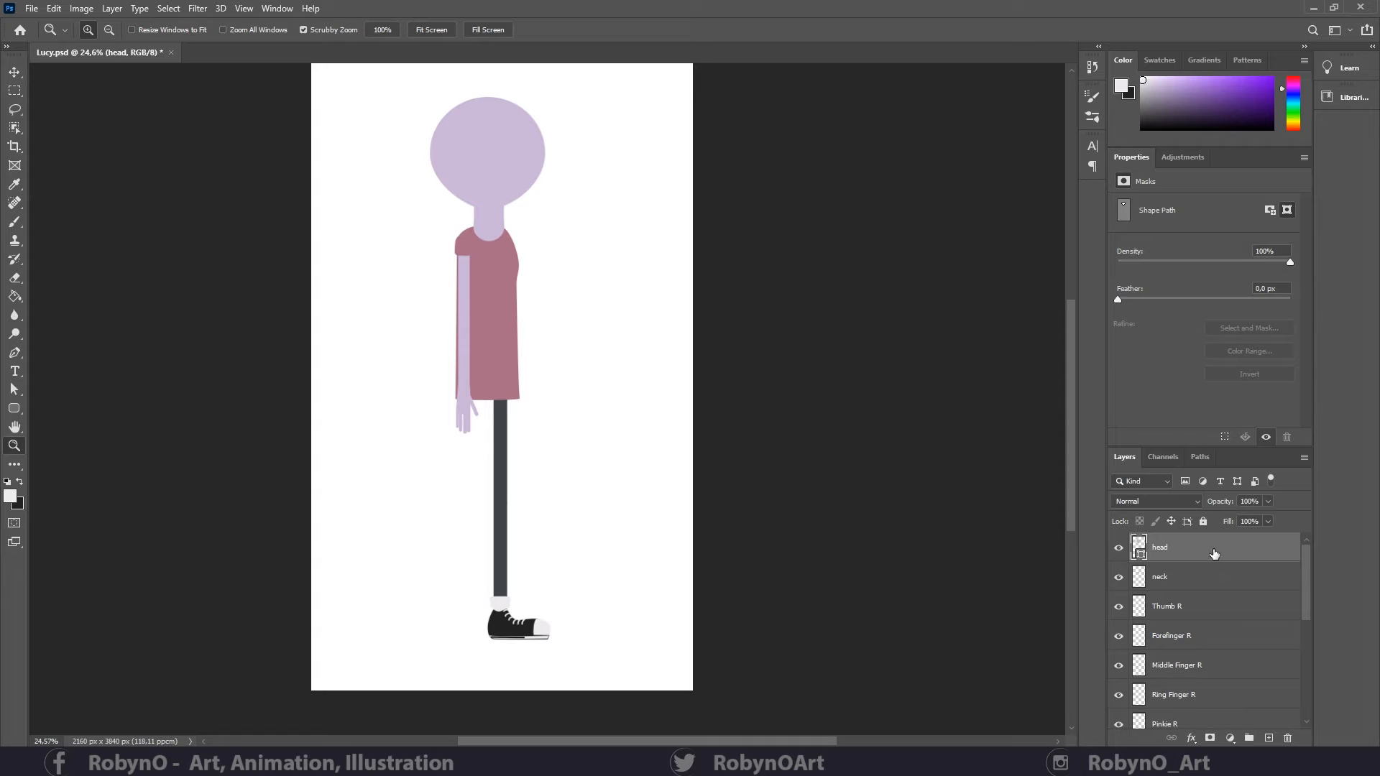
pyautogui.doubleClick(1158, 547)
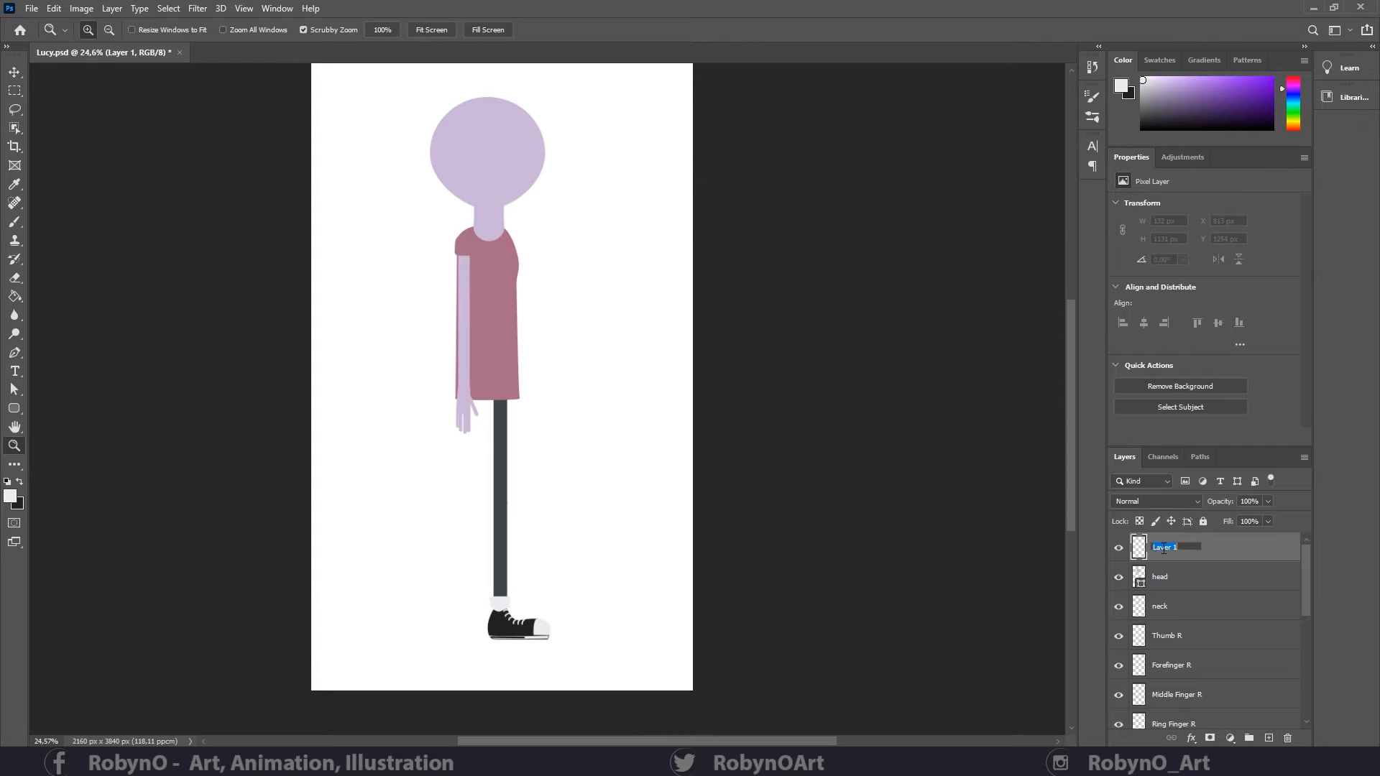
pyautogui.write('Head Shading')
pyautogui.press('Return')
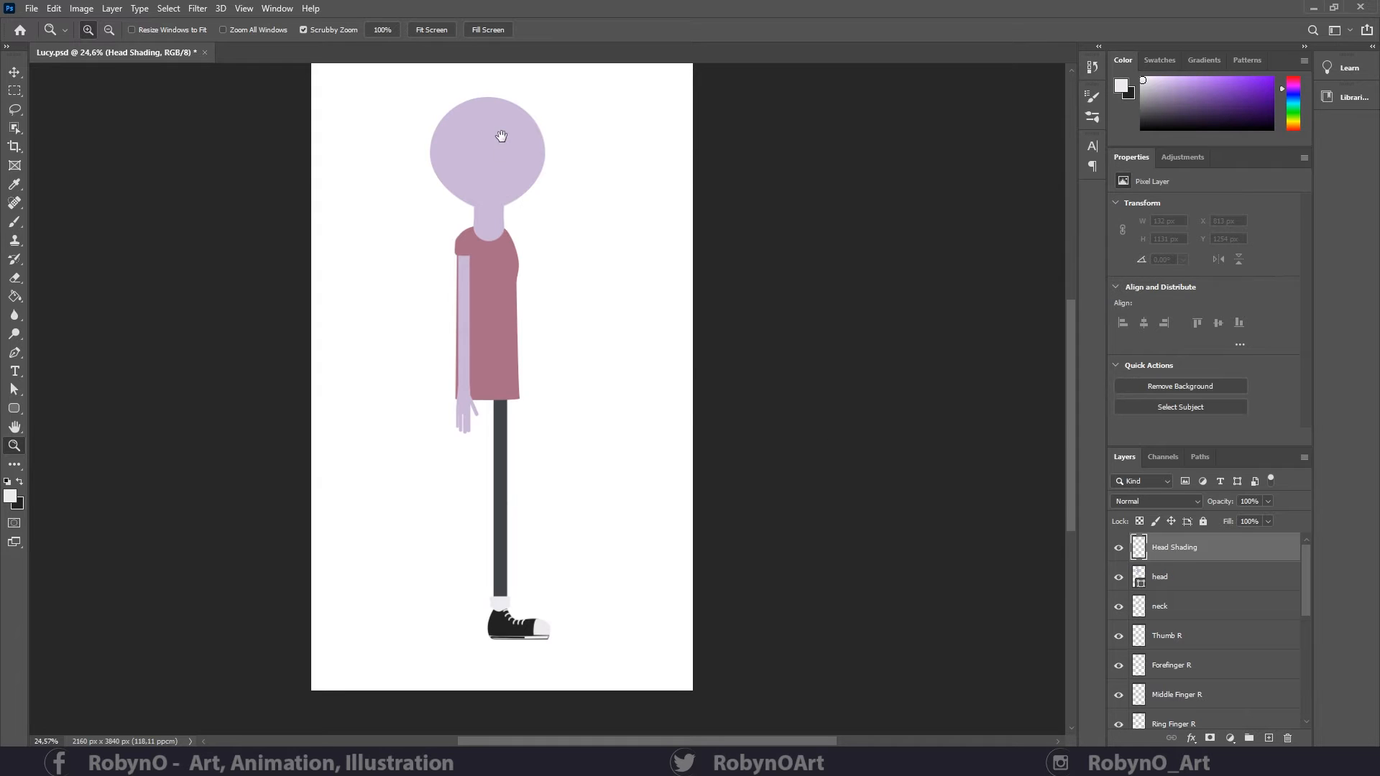
# - Narrow the neck symmetrically to about 69% of its width, keeping its height at 100%
pyautogui.moveTo(501, 152); pyautogui.dragTo(539, 243)
pyautogui.click(1190, 606)
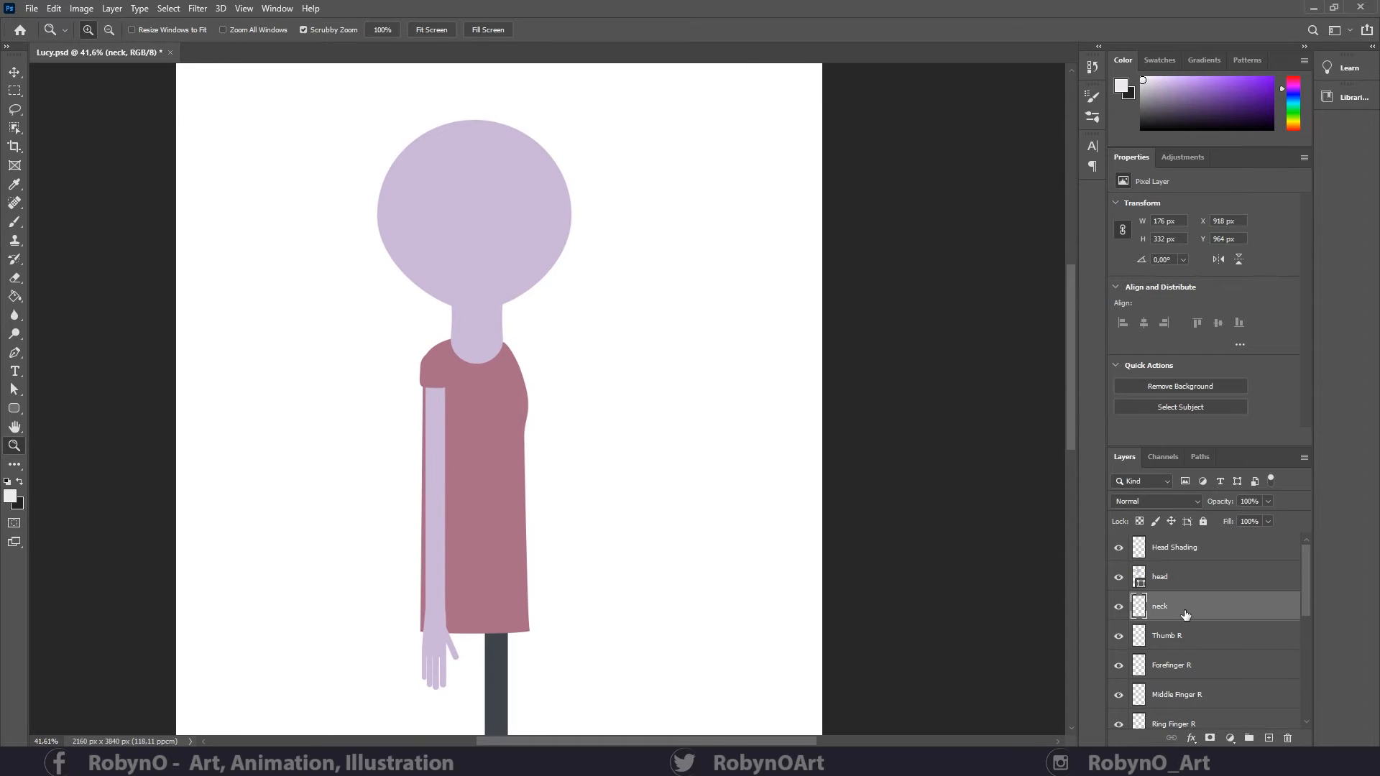
pyautogui.hotkey('ctrl', 't')
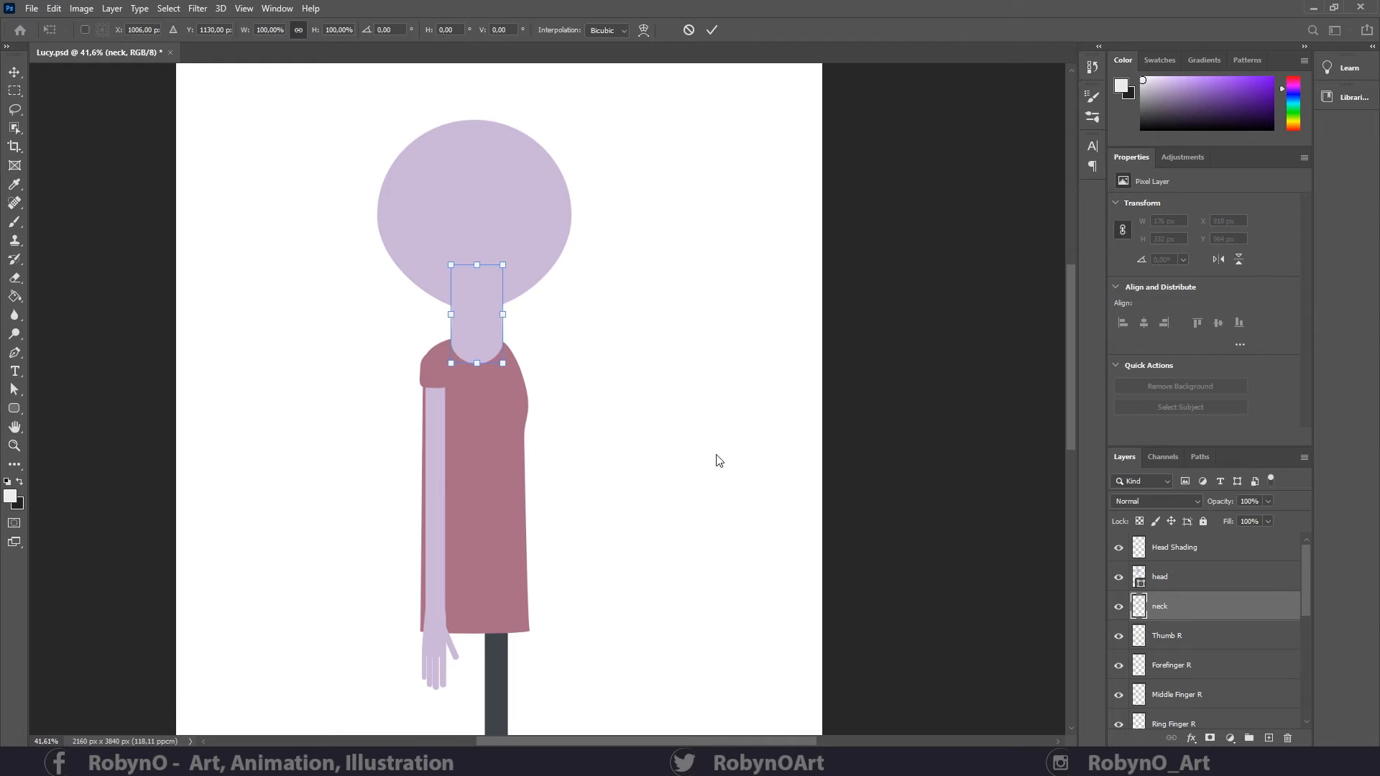
pyautogui.moveTo(451, 316); pyautogui.dragTo(467, 317)
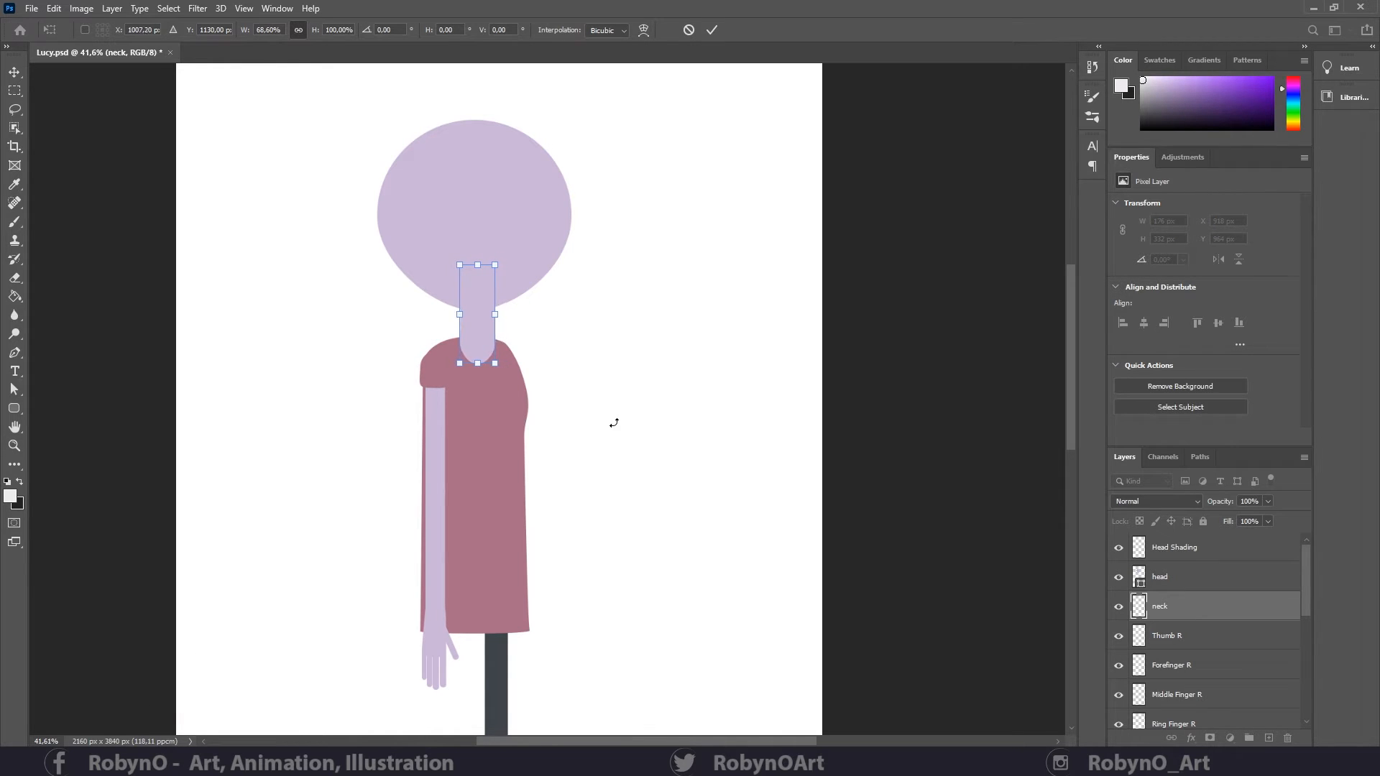
pyautogui.press('Return')
pyautogui.press('z')
pyautogui.moveTo(524, 300); pyautogui.dragTo(481, 274)
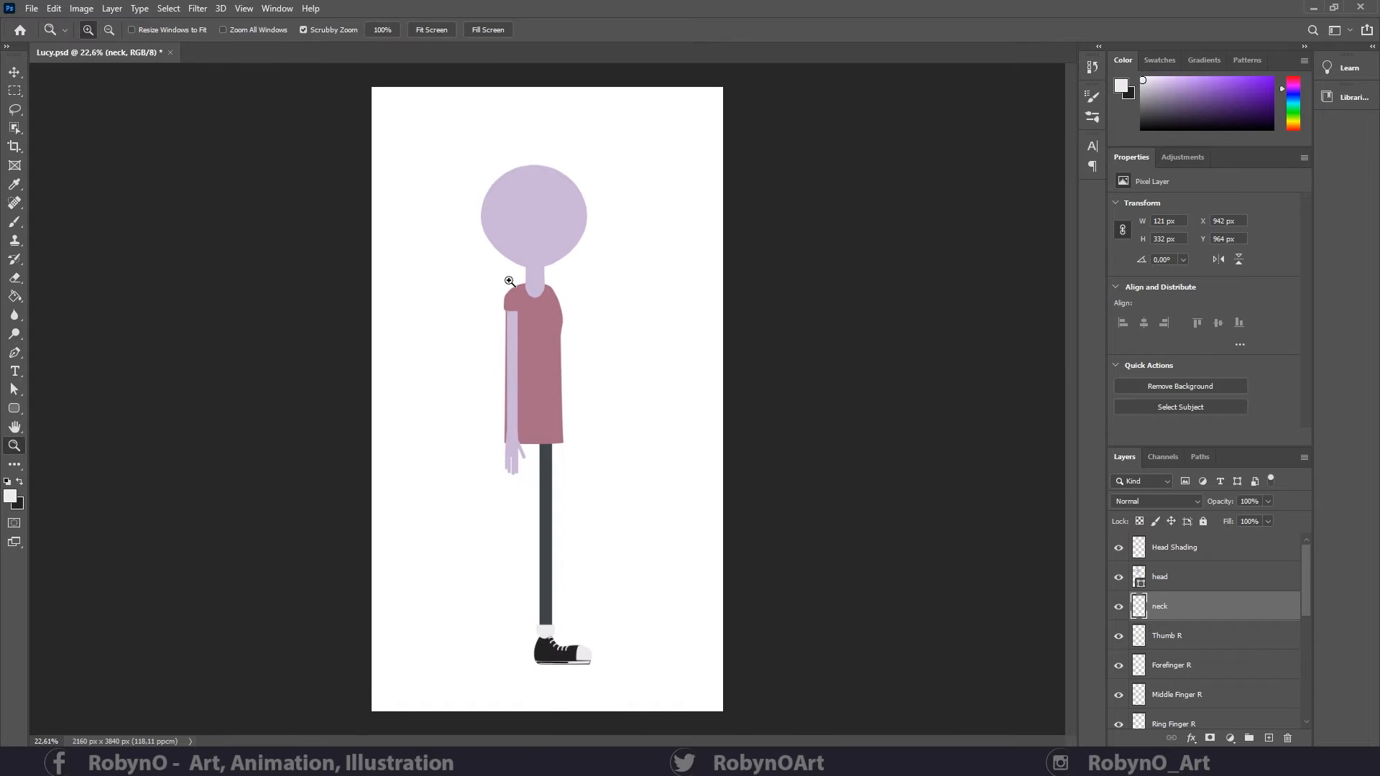
# - Scale the head and neck layers down together slightly and shift them right so the neck stays centred on the shoulders
pyautogui.moveTo(588, 253); pyautogui.dragTo(633, 248)
pyautogui.press('space')
pyautogui.moveTo(528, 187); pyautogui.dragTo(540, 282)
pyautogui.keyDown('shift'); pyautogui.click(1193, 577); pyautogui.keyUp('shift')
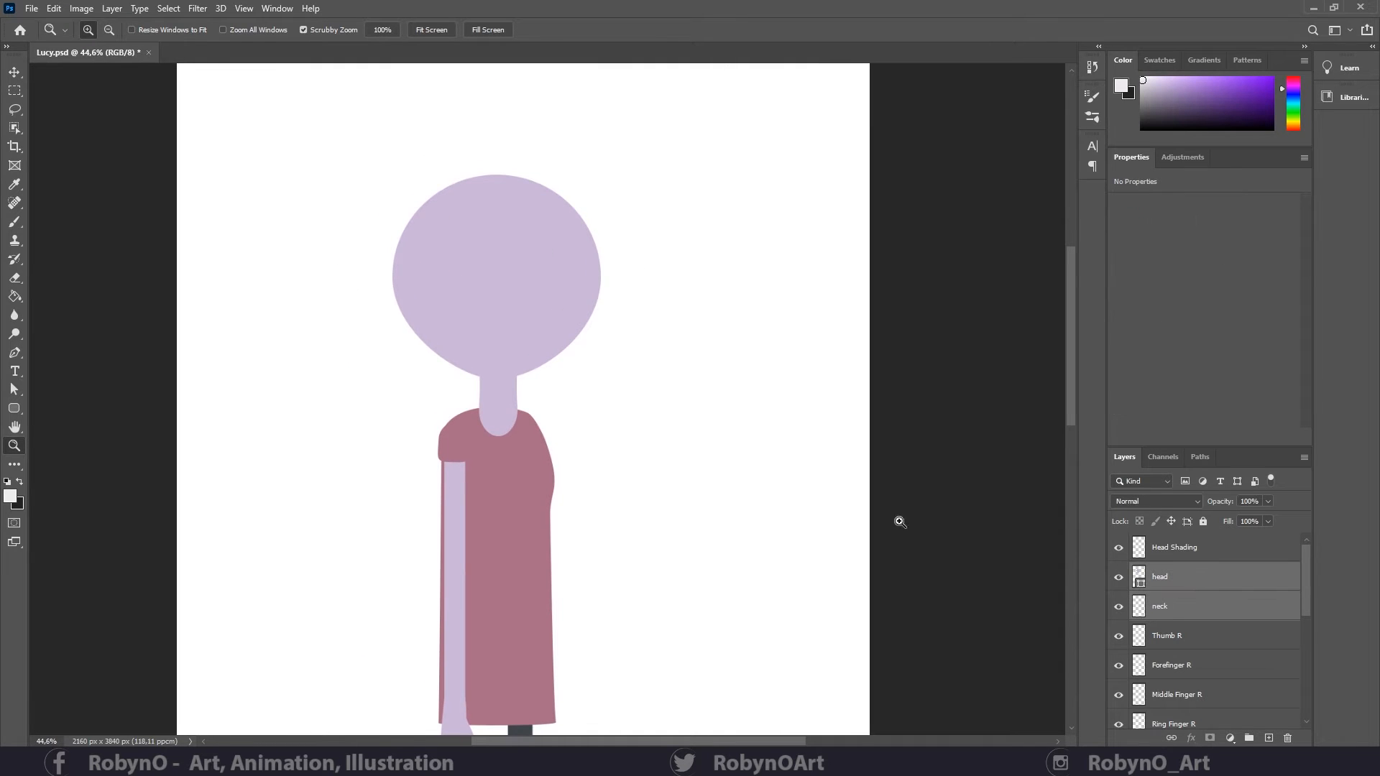
pyautogui.hotkey('ctrl', 't')
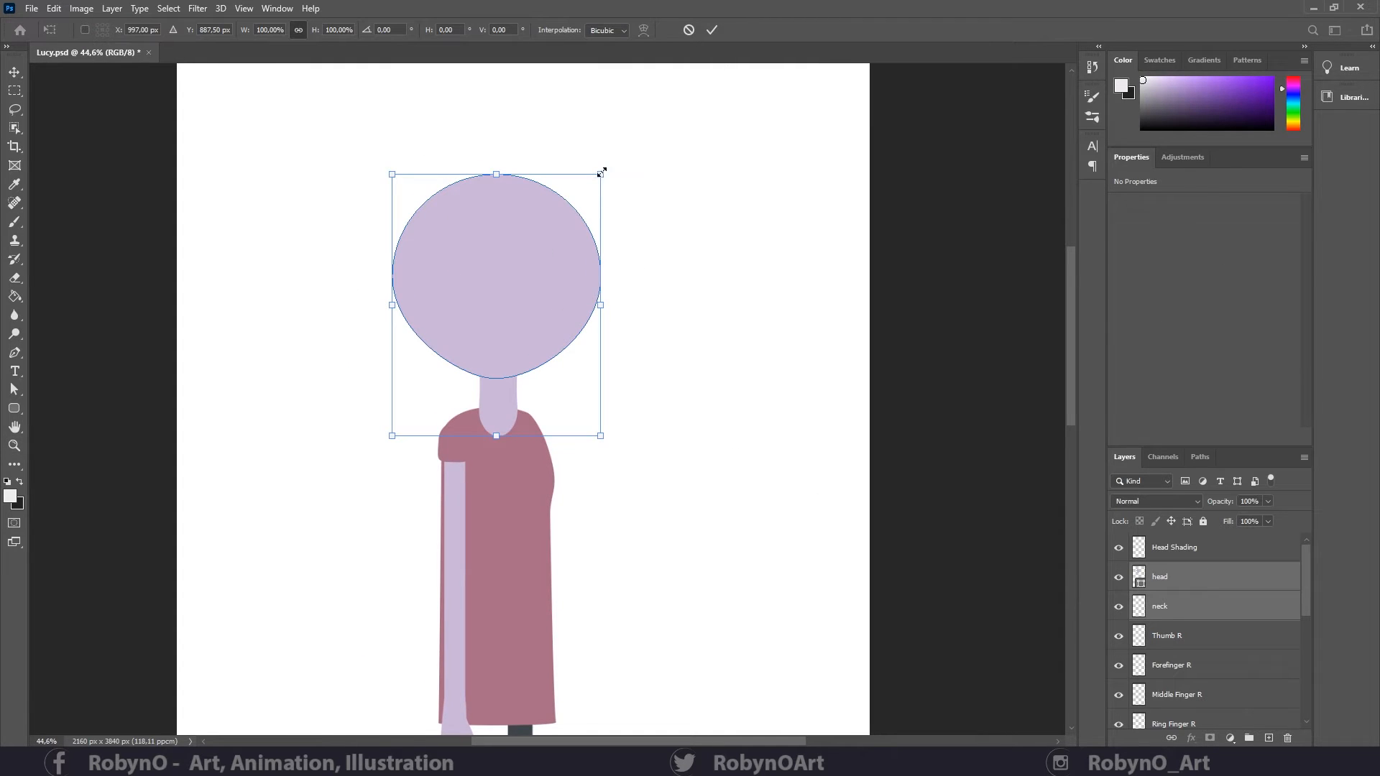
pyautogui.moveTo(601, 173); pyautogui.dragTo(586, 203)
pyautogui.moveTo(522, 290); pyautogui.dragTo(532, 290)
pyautogui.press('Return')
pyautogui.press('z')
pyautogui.moveTo(567, 332); pyautogui.dragTo(522, 345)
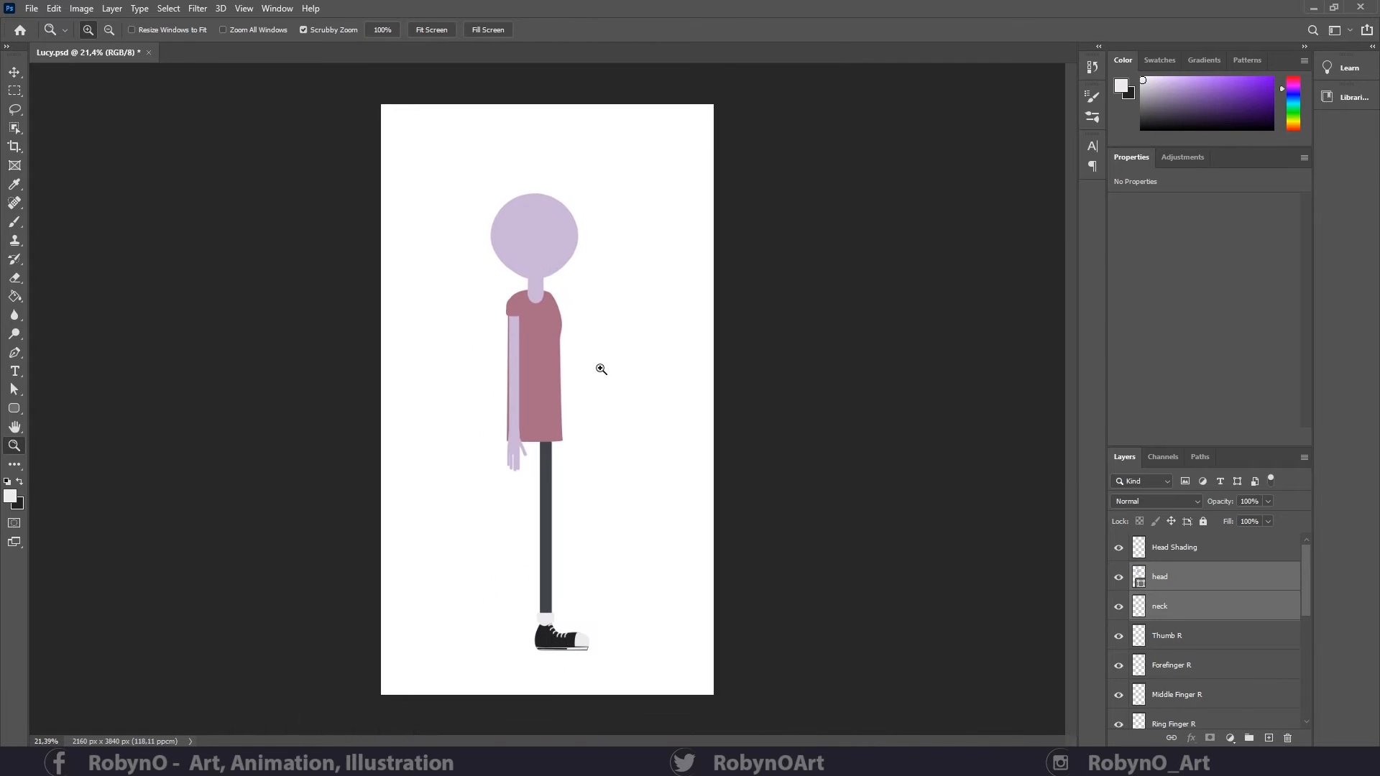
# - Select the Head Shading layer, sample the head's skin colour and set the foreground to its darker shade a98eba
pyautogui.moveTo(545, 232); pyautogui.dragTo(634, 295)
pyautogui.click(1201, 585)
pyautogui.click(1171, 553)
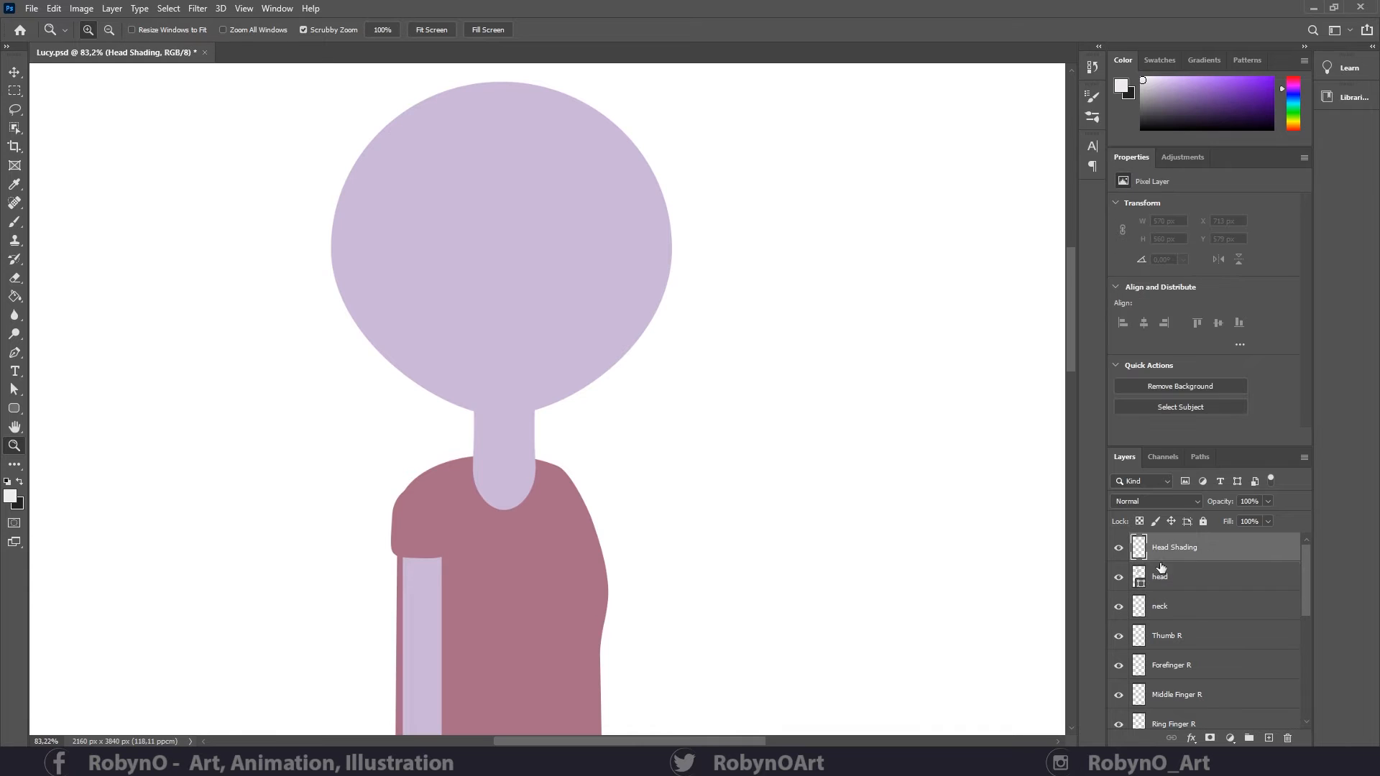
pyautogui.press('i')
pyautogui.click(533, 319)
pyautogui.click(11, 496)
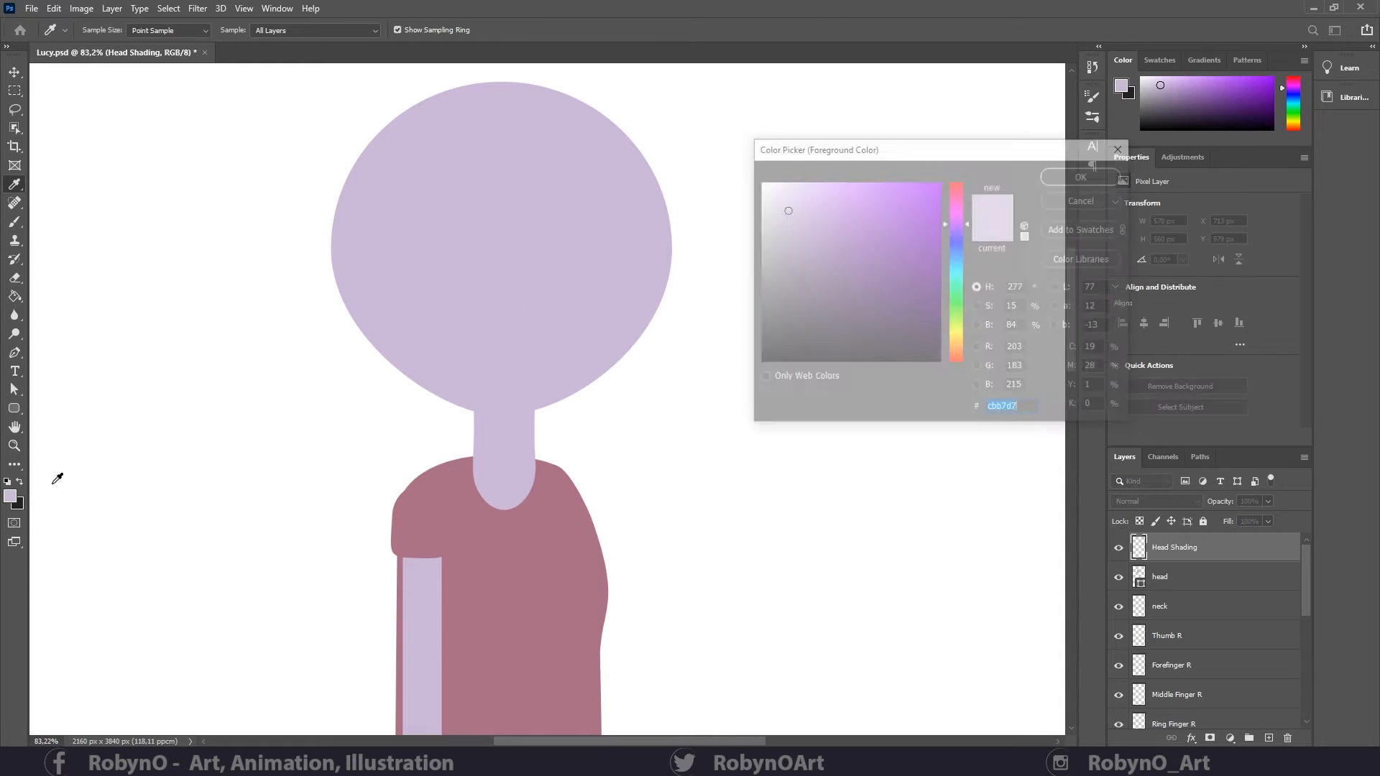
pyautogui.moveTo(785, 210); pyautogui.dragTo(802, 230)
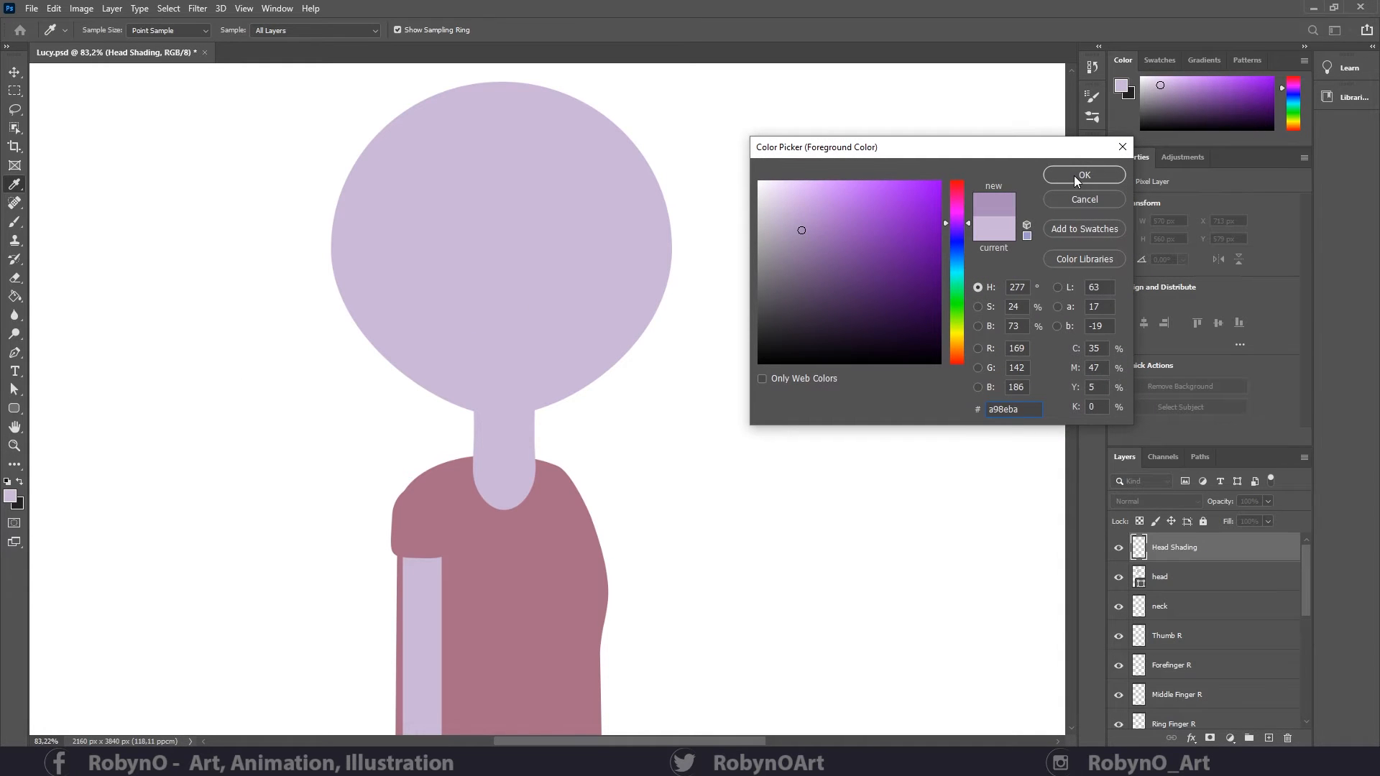
pyautogui.click(1076, 176)
# - Set up a soft round brush of size 80 at 19% opacity
pyautogui.press('b')
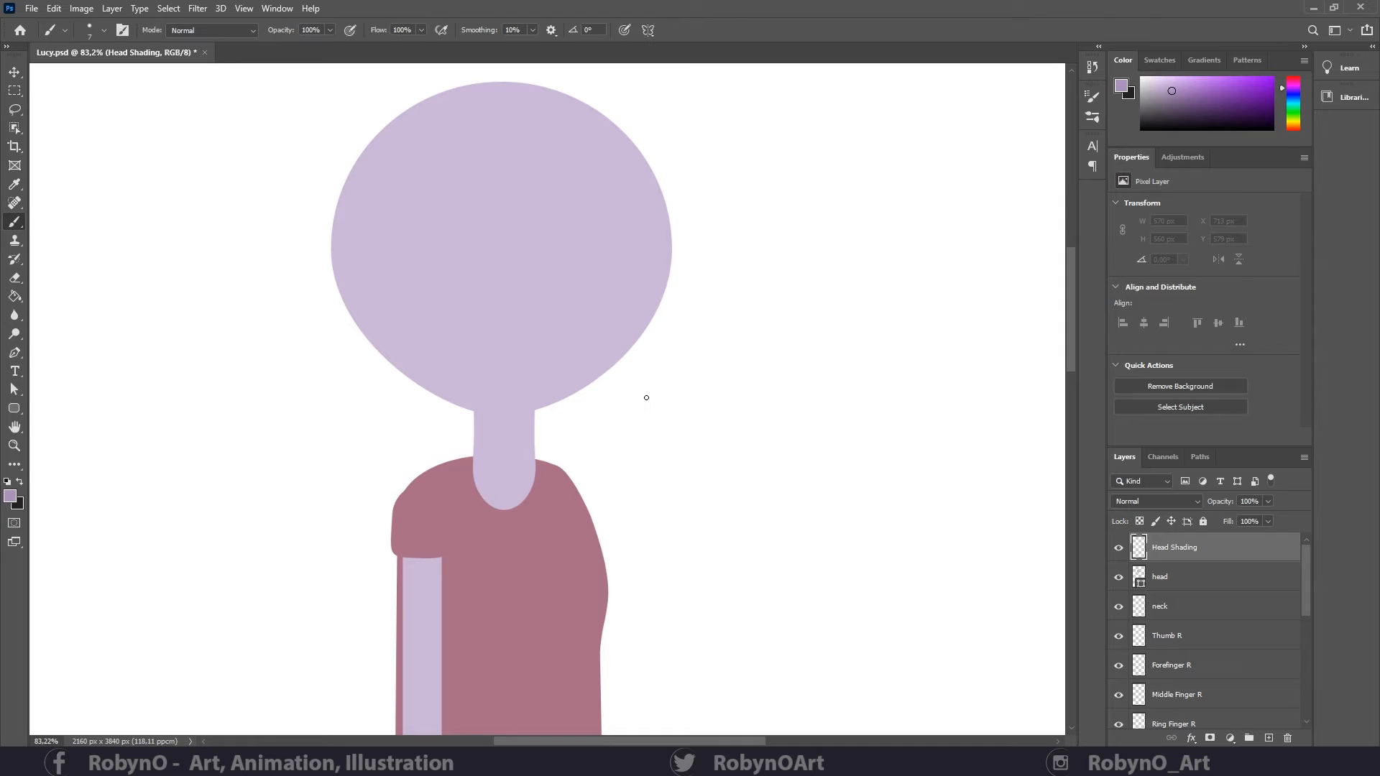
pyautogui.press(']')
pyautogui.press(']')
pyautogui.press(']')
pyautogui.press(']')
pyautogui.press(']')
pyautogui.press(']')
pyautogui.press(']')
pyautogui.press(']')
pyautogui.press(']')
pyautogui.press(']')
pyautogui.click(104, 30)
pyautogui.click(128, 183)
pyautogui.click(368, 4)
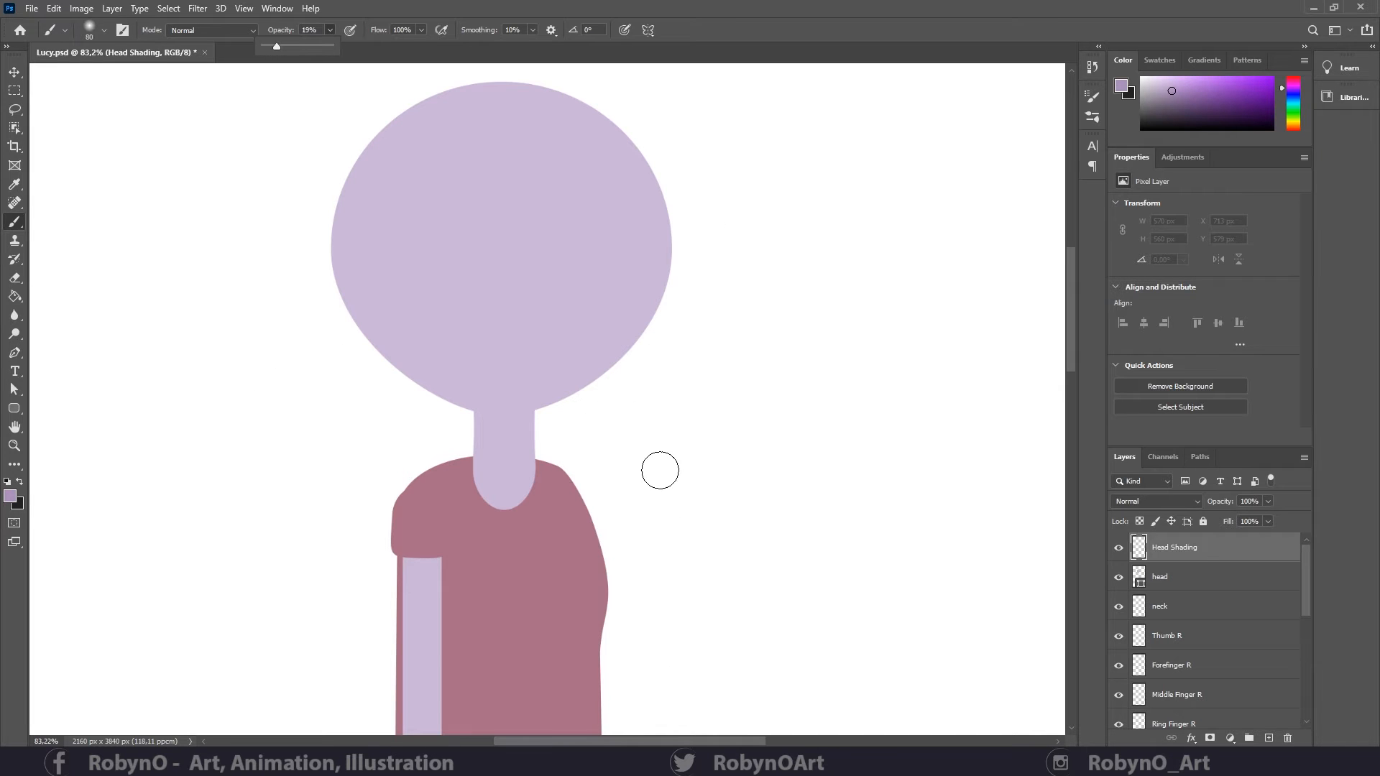
# - Enlarge the brush to 125 and paint soft shading along the head's lower edge on the Head Shading layer
pyautogui.press(']')
pyautogui.press(']')
pyautogui.press(']')
pyautogui.scroll(2, 676, 424)
pyautogui.moveTo(575, 503)
pyautogui.mouseDown()
pyautogui.moveTo(558, 516)
pyautogui.moveTo(631, 461)
pyautogui.mouseUp()
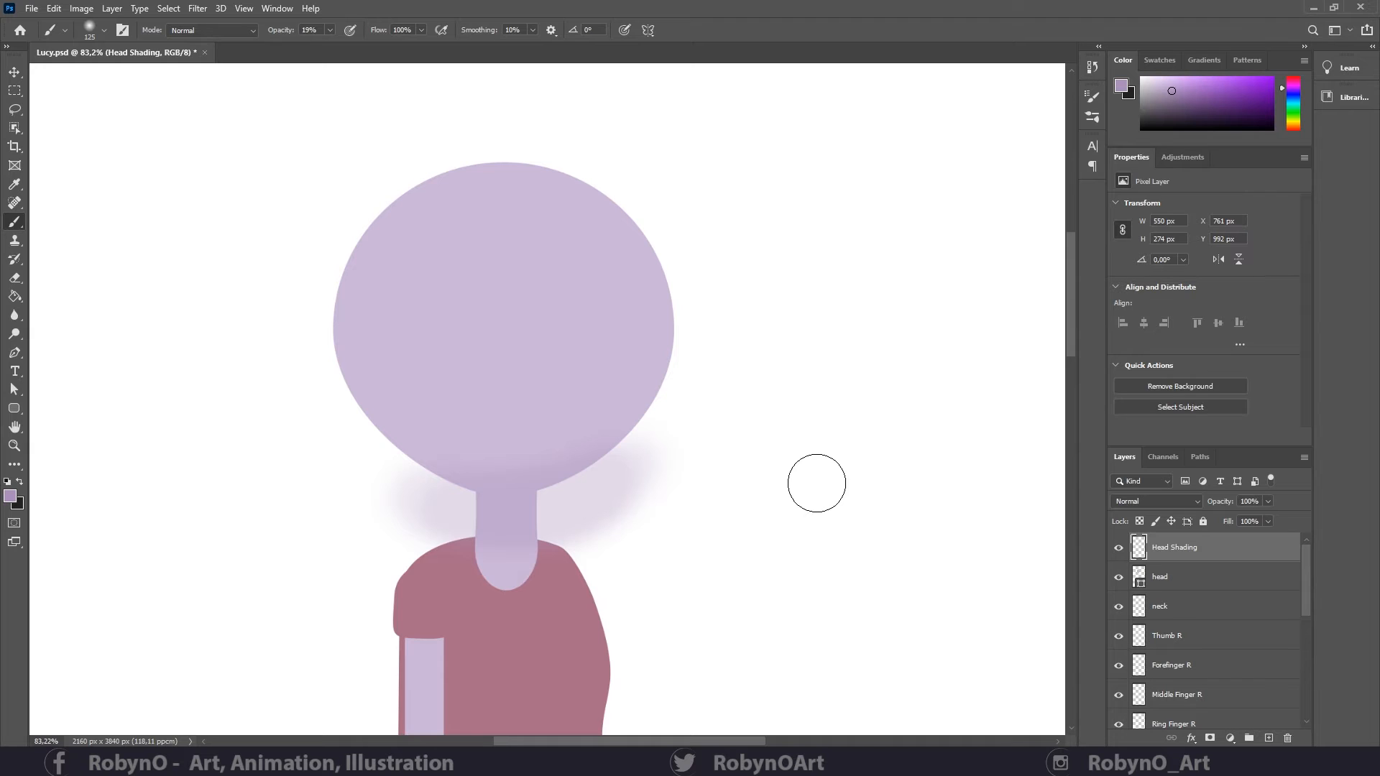
# - Mask the Head Shading layer with the head's outline and paint soft shading around the whole edge of the head
pyautogui.click(1157, 578)
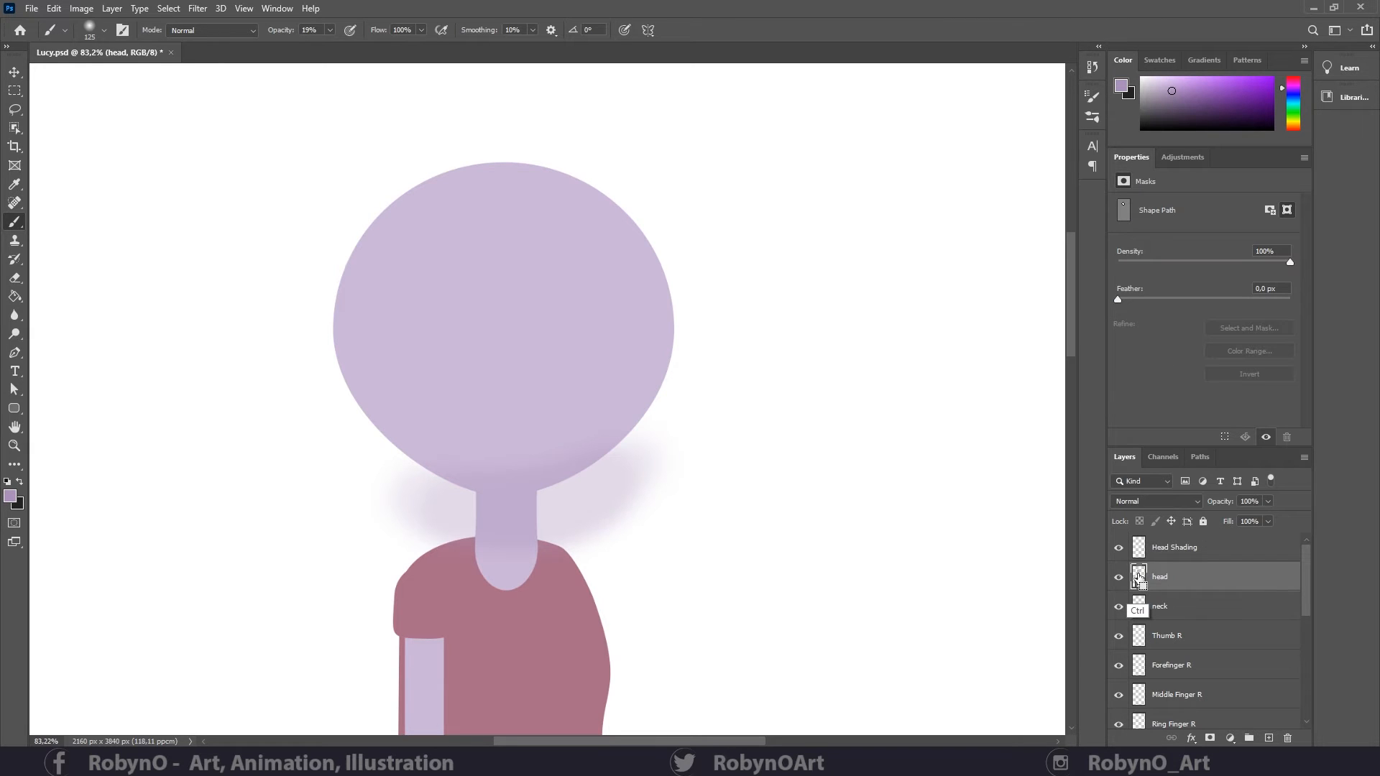
pyautogui.keyDown('ctrl'); pyautogui.click(1139, 577); pyautogui.keyUp('ctrl')
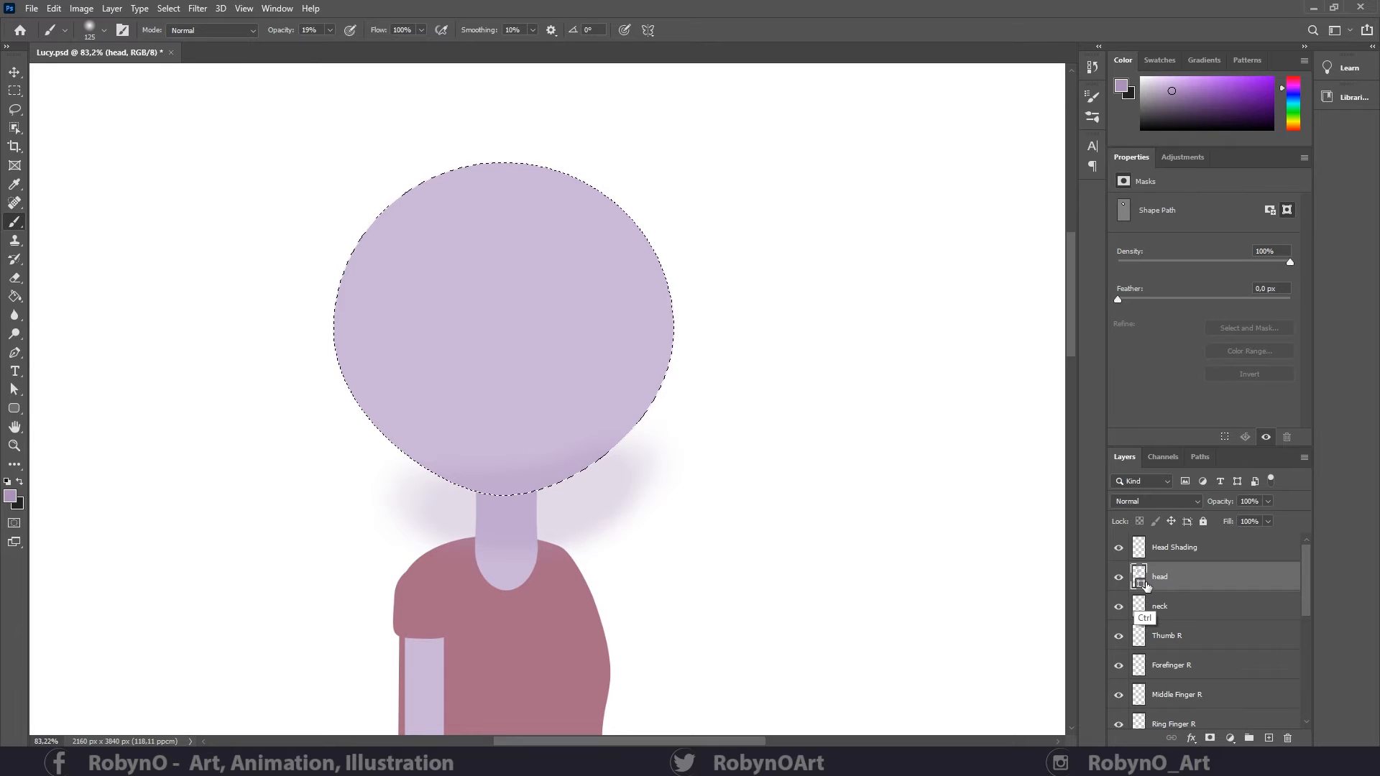
pyautogui.click(1182, 548)
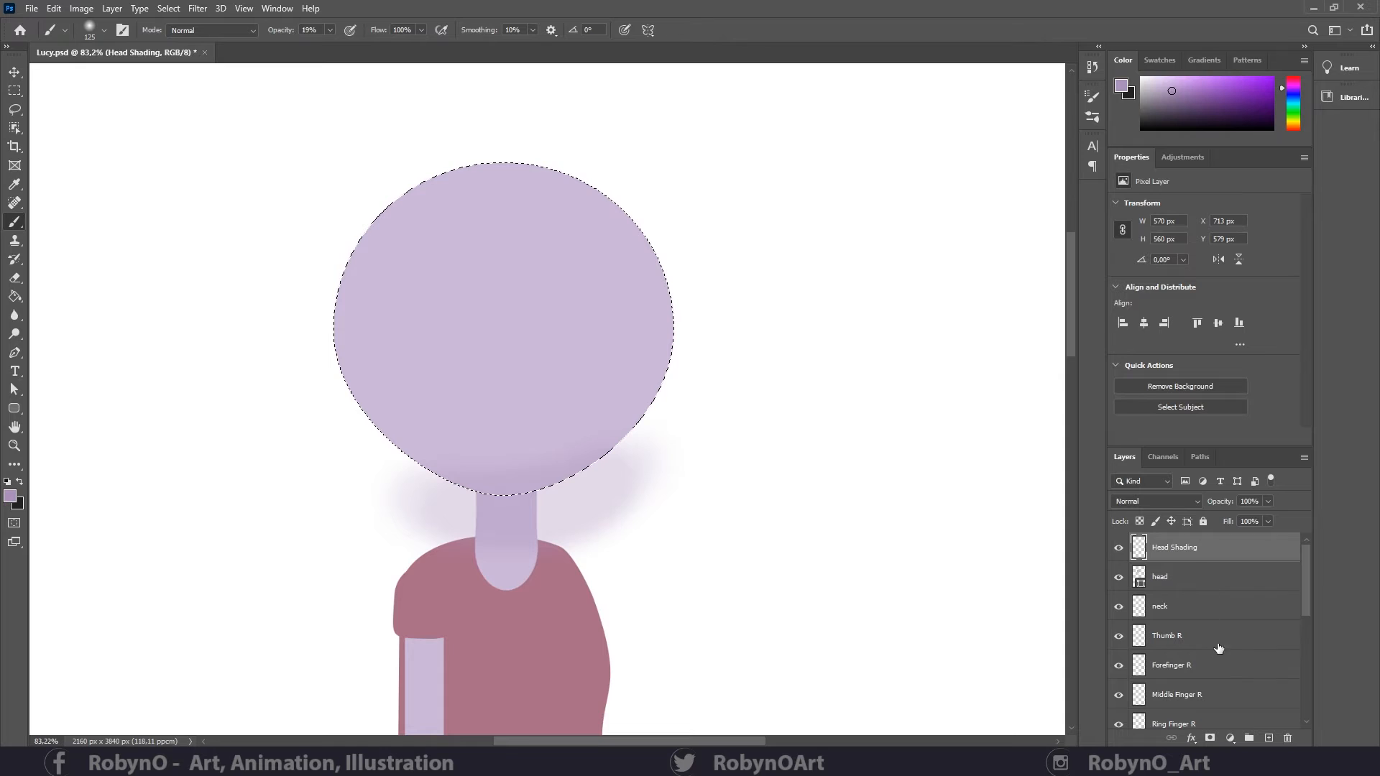
pyautogui.click(1212, 739)
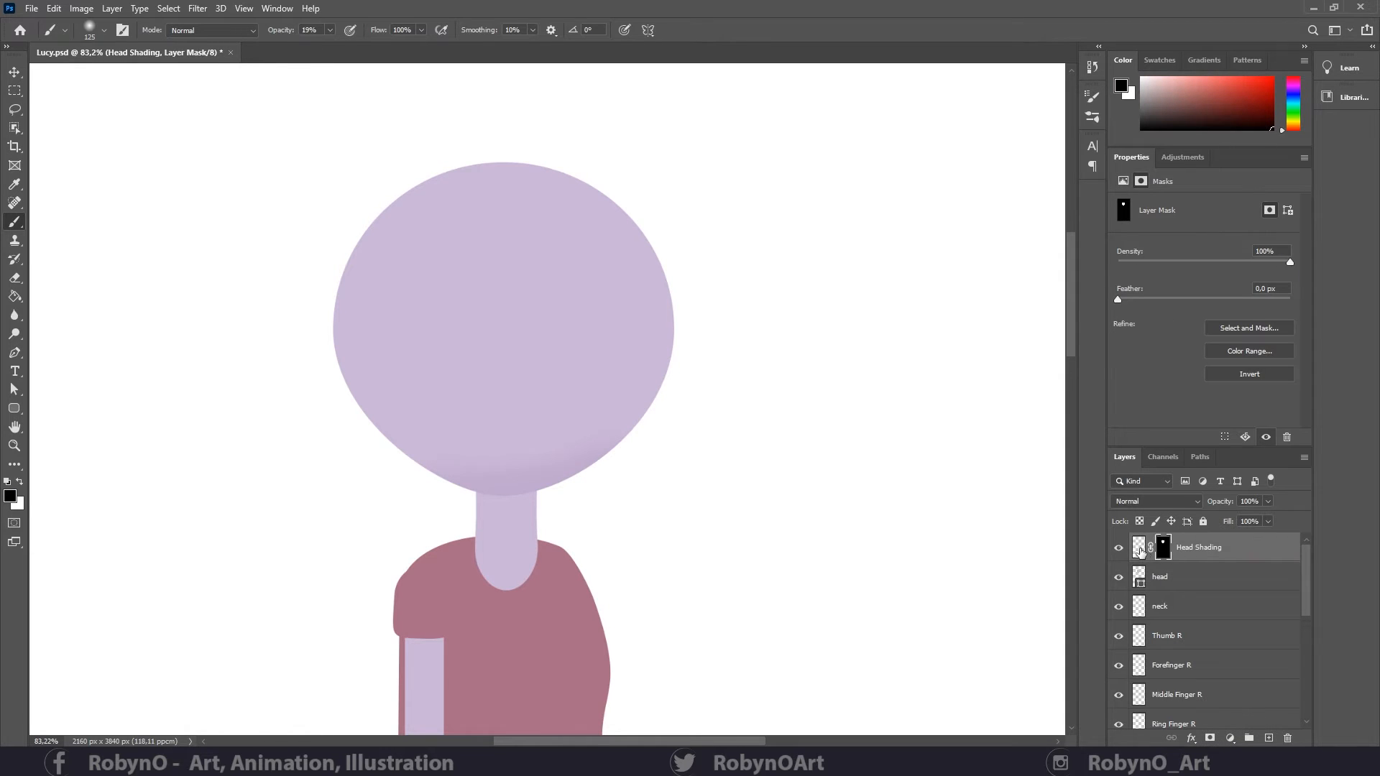
pyautogui.click(1140, 552)
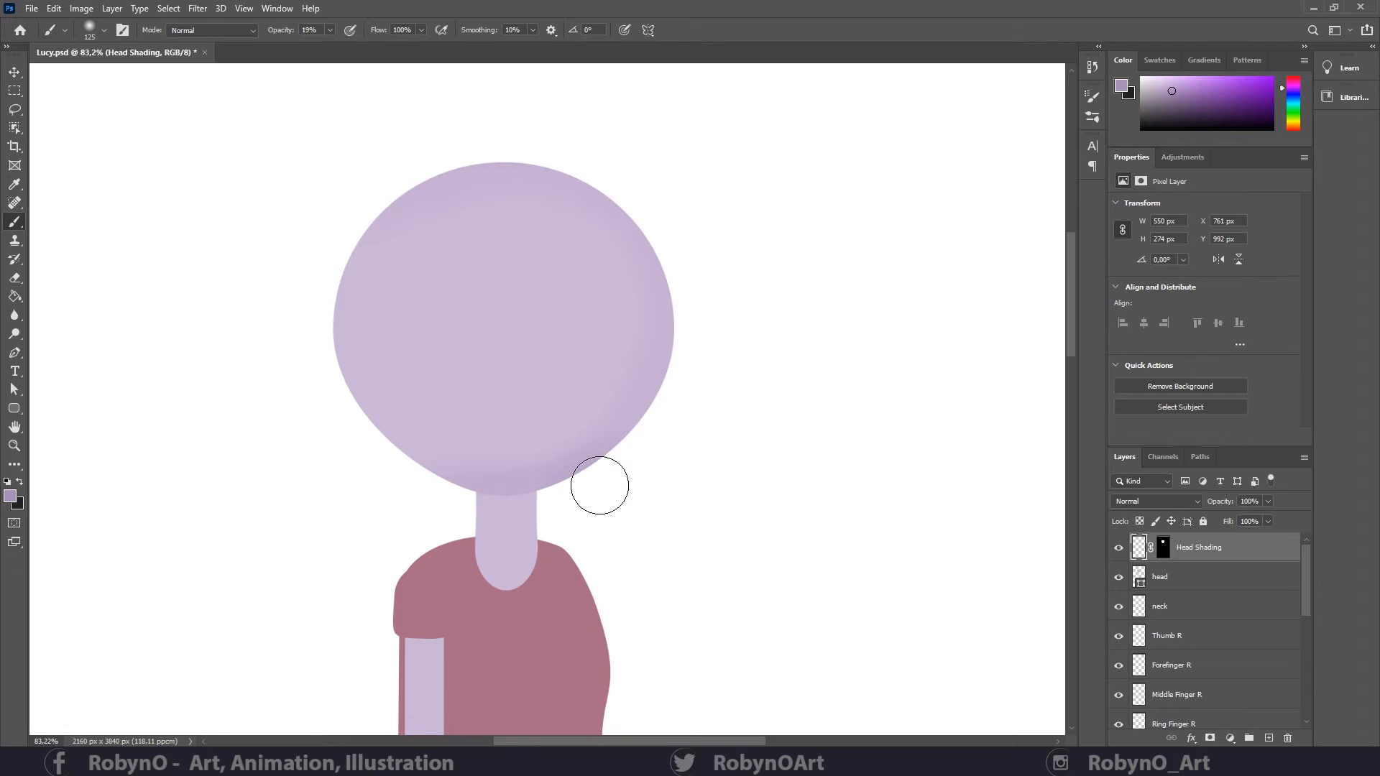
pyautogui.moveTo(376, 212)
pyautogui.mouseDown()
pyautogui.moveTo(313, 310)
pyautogui.moveTo(355, 244)
pyautogui.moveTo(344, 426)
pyautogui.moveTo(322, 346)
pyautogui.moveTo(351, 419)
pyautogui.mouseUp()
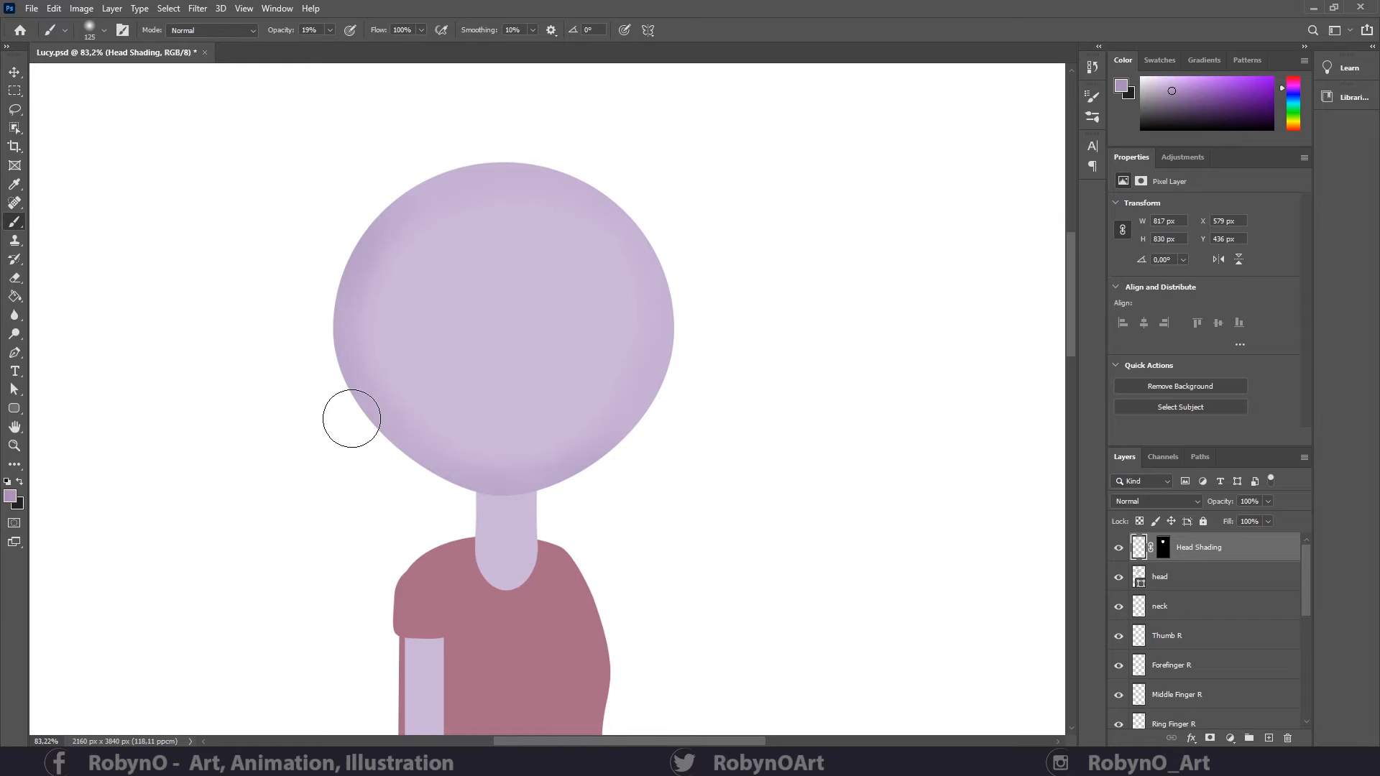
# - Disable the Head Shading layer mask and paint a wider band of soft shading around the head with a size 250 brush
pyautogui.click(1163, 547)
pyautogui.rightClick(1163, 549)
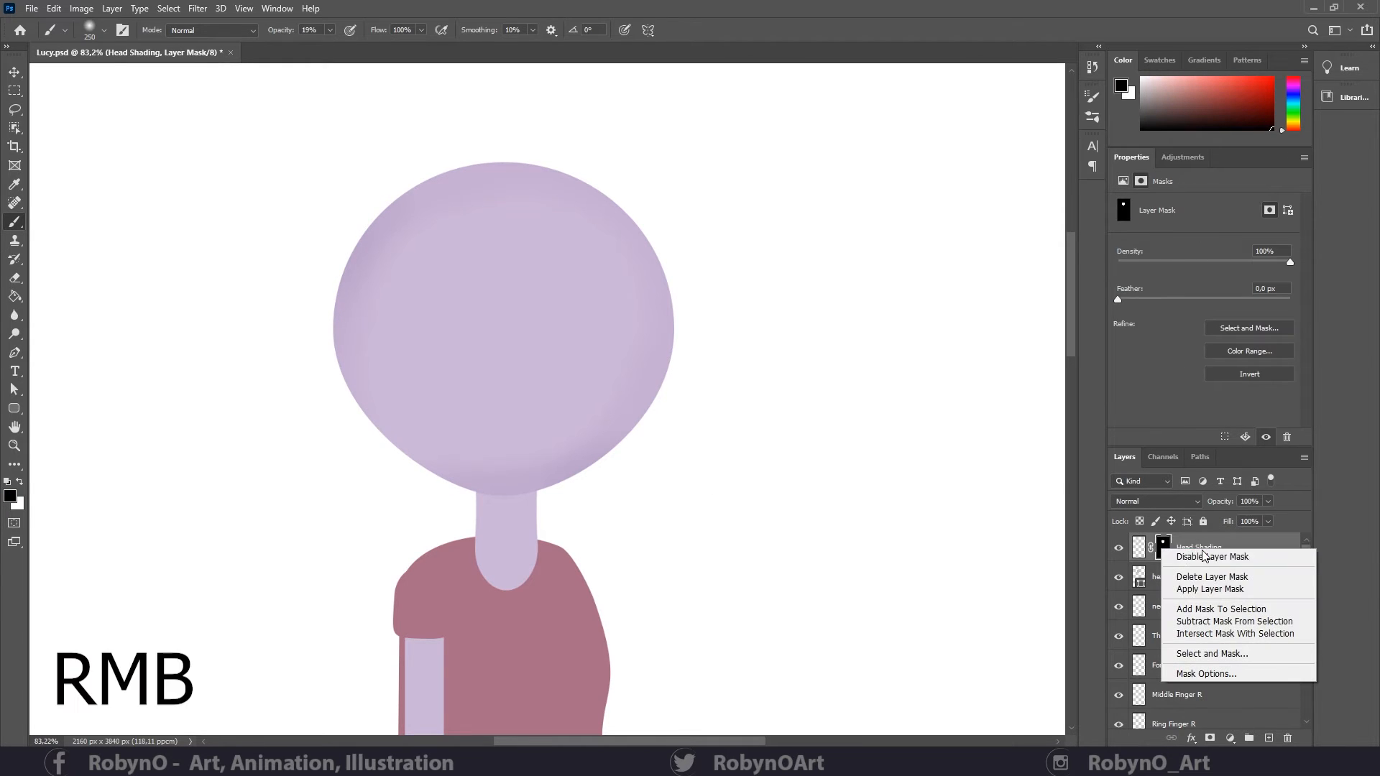
pyautogui.click(1212, 557)
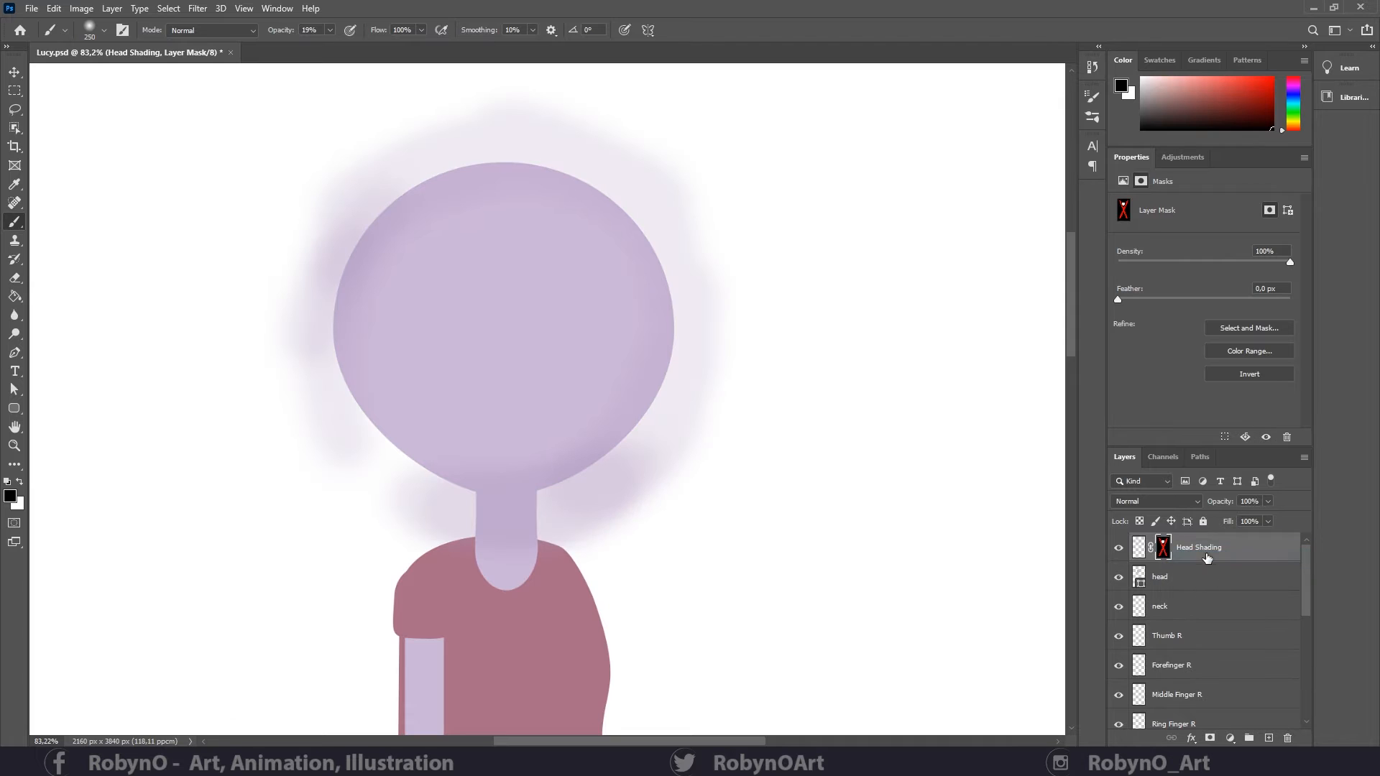
pyautogui.click(1139, 548)
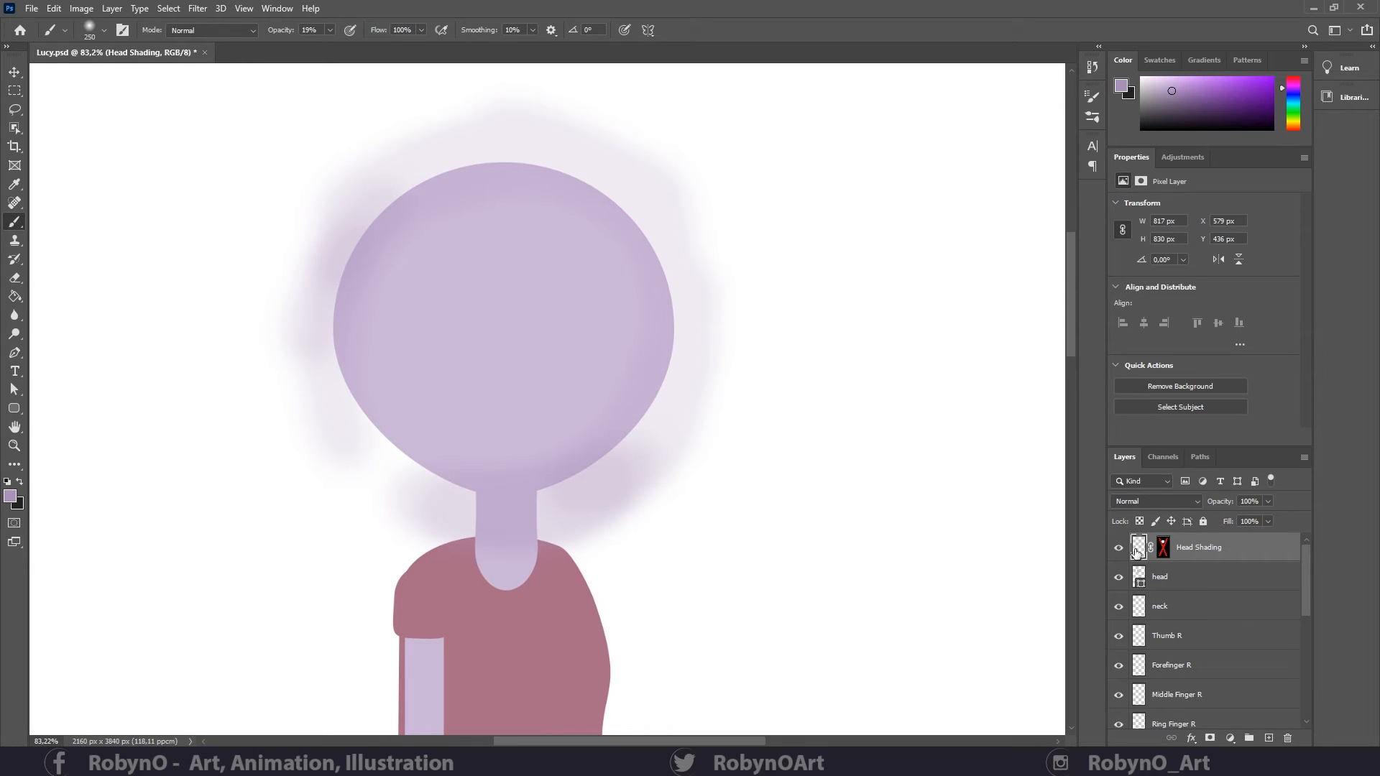
pyautogui.moveTo(358, 454)
pyautogui.mouseDown()
pyautogui.moveTo(426, 482)
pyautogui.moveTo(370, 442)
pyautogui.mouseUp()
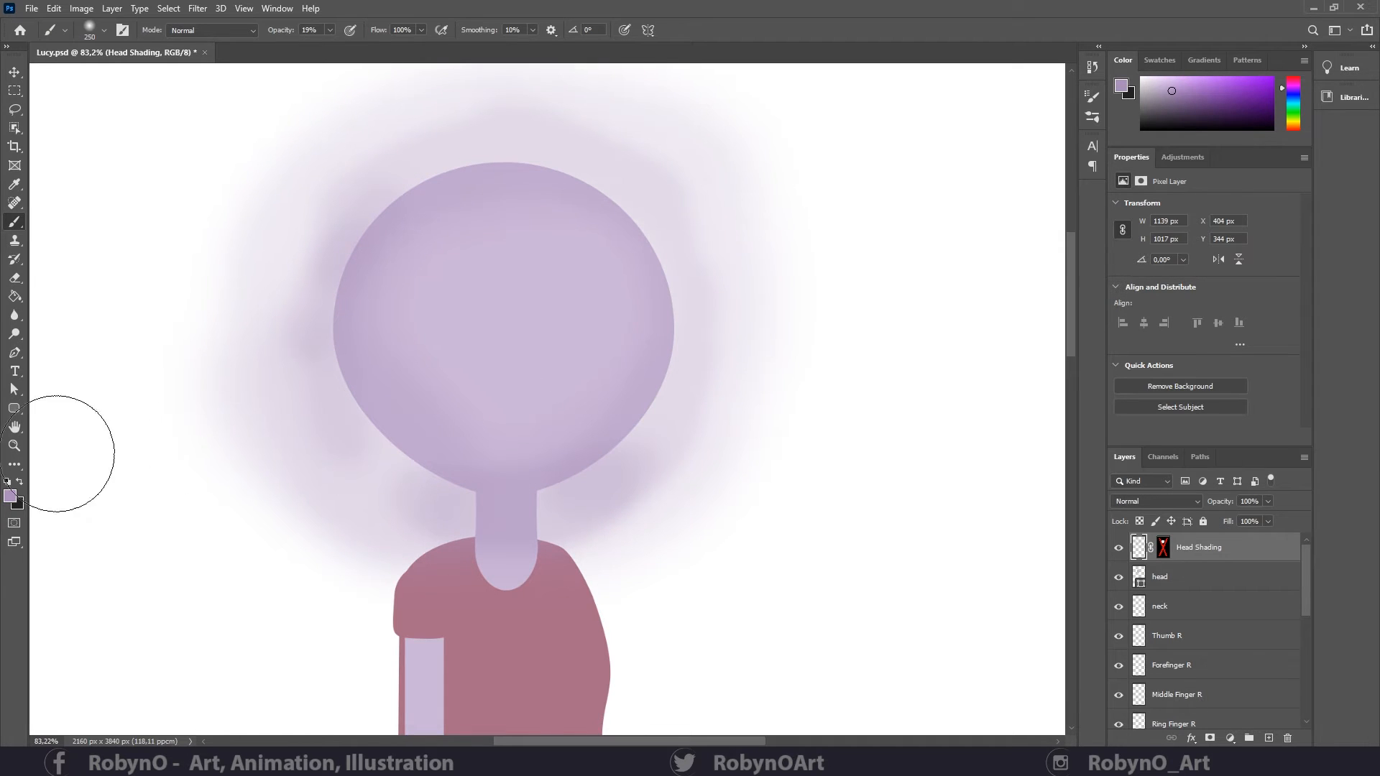
# - Soften the head shading with the Blur tool at size 250 and 100% strength, and re-enable the layer mask
pyautogui.click(14, 315)
pyautogui.rightClick(15, 318)
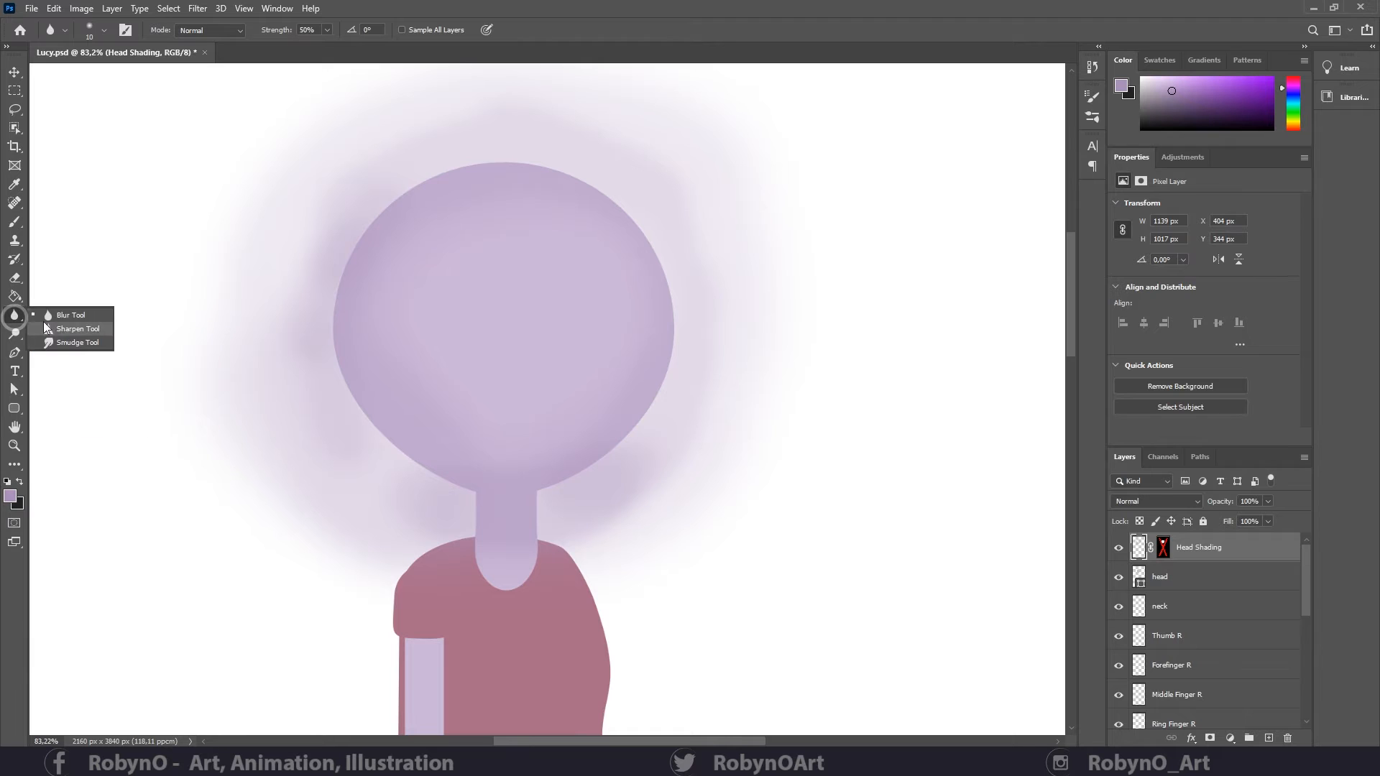
pyautogui.click(63, 314)
pyautogui.press(']')
pyautogui.press(']')
pyautogui.press(']')
pyautogui.press(']')
pyautogui.press(']')
pyautogui.press(']')
pyautogui.press(']')
pyautogui.press(']')
pyautogui.press(']')
pyautogui.press(']')
pyautogui.press(']')
pyautogui.press(']')
pyautogui.press(']')
pyautogui.press(']')
pyautogui.press(']')
pyautogui.press(']')
pyautogui.press(']')
pyautogui.press(']')
pyautogui.press(']')
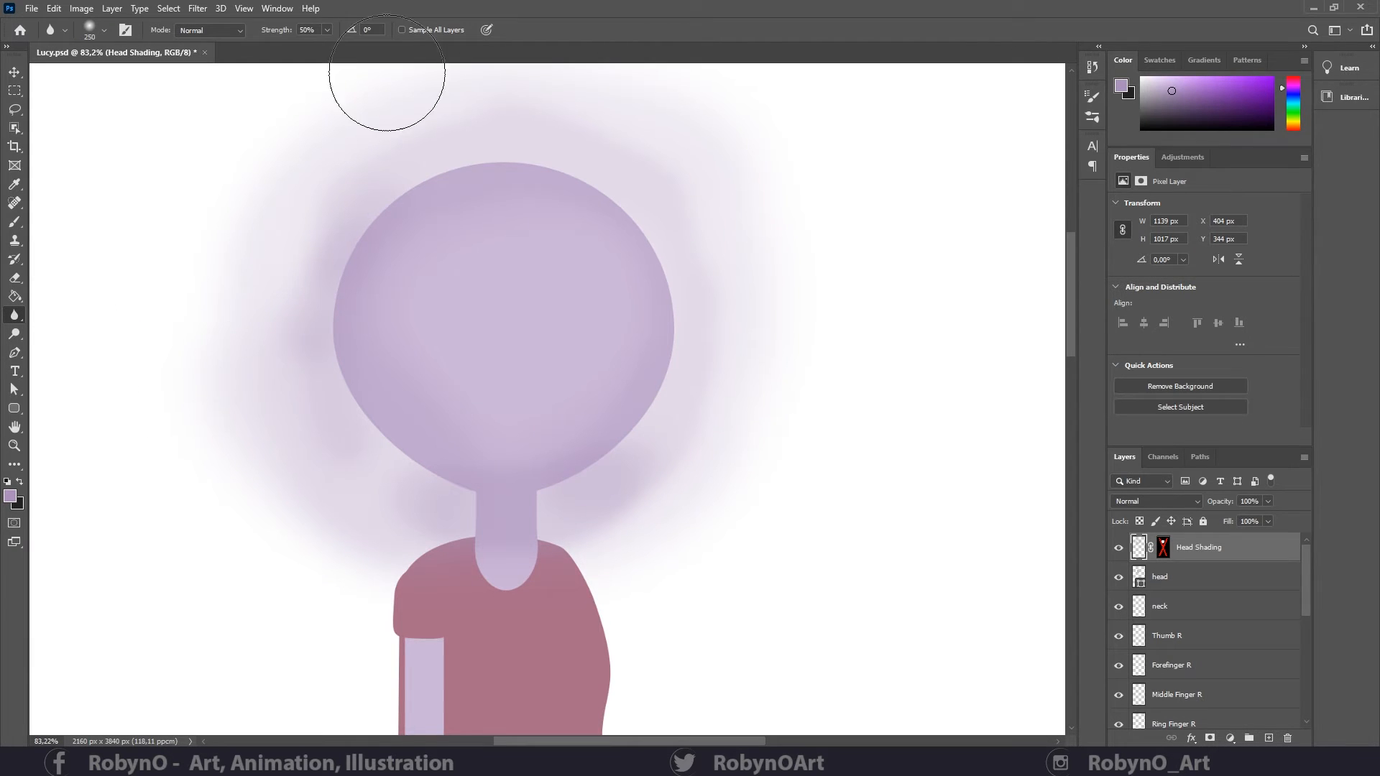
pyautogui.click(327, 30)
pyautogui.click(348, 158)
pyautogui.click(1164, 549)
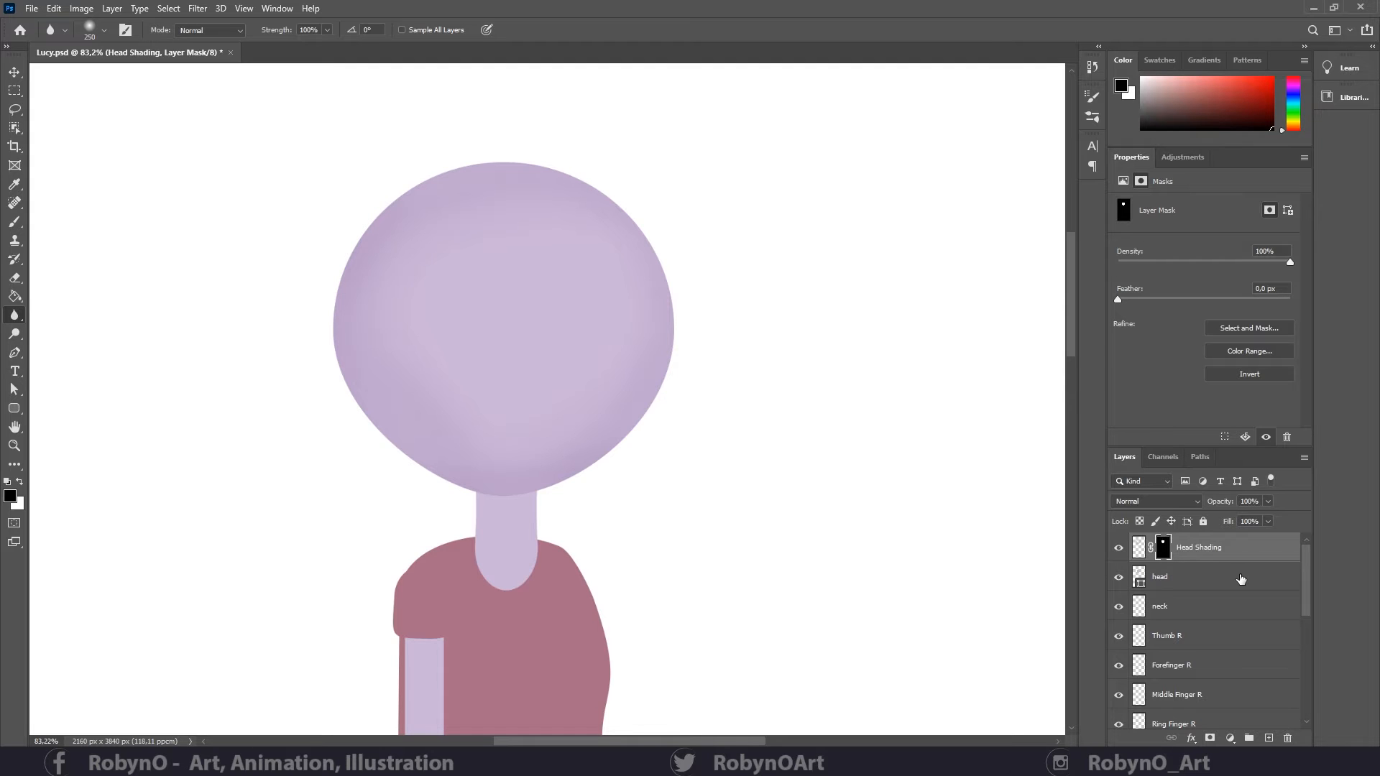
# - Try moving the head shading together with its linked mask using Free Transform, and undo the move
pyautogui.click(1272, 550)
pyautogui.hotkey('ctrl', 't')
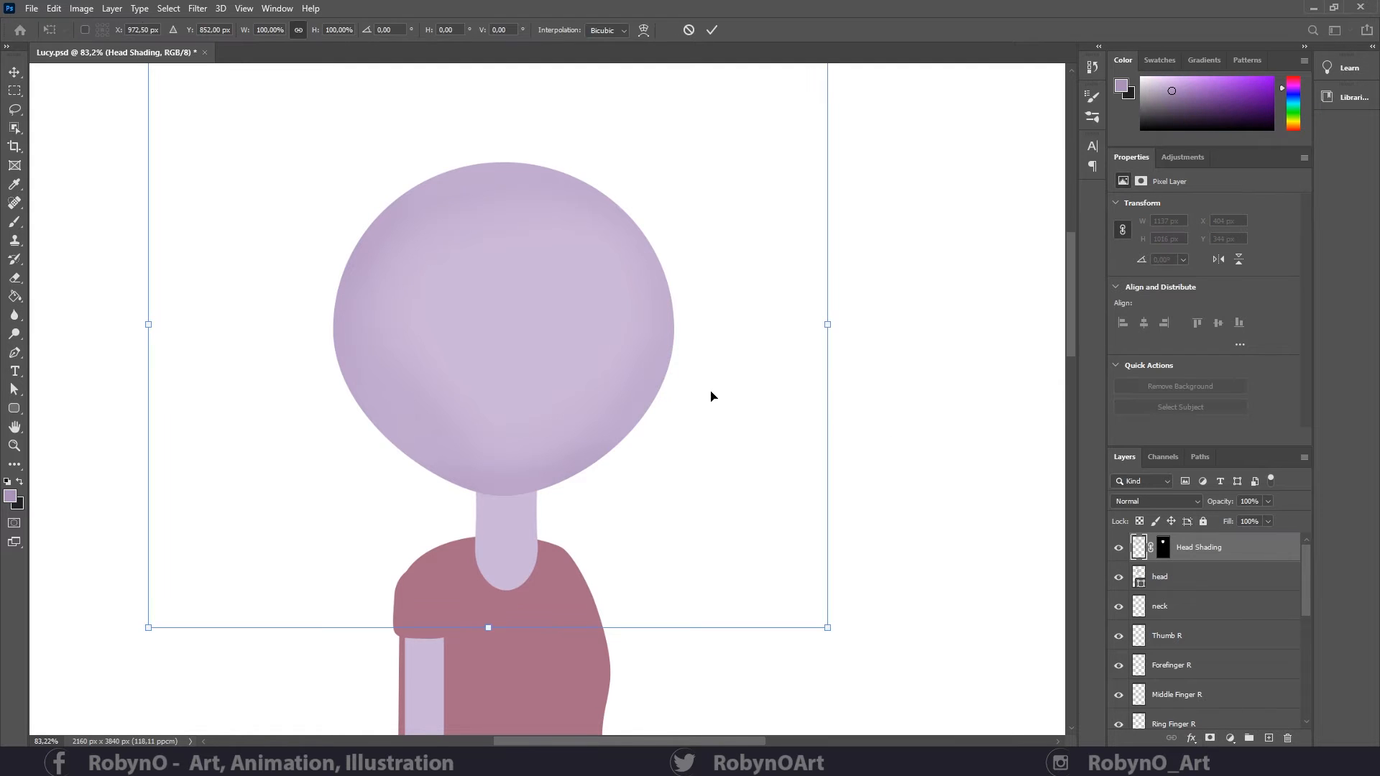
pyautogui.moveTo(698, 358); pyautogui.dragTo(718, 352)
pyautogui.hotkey('ctrl', 'z')
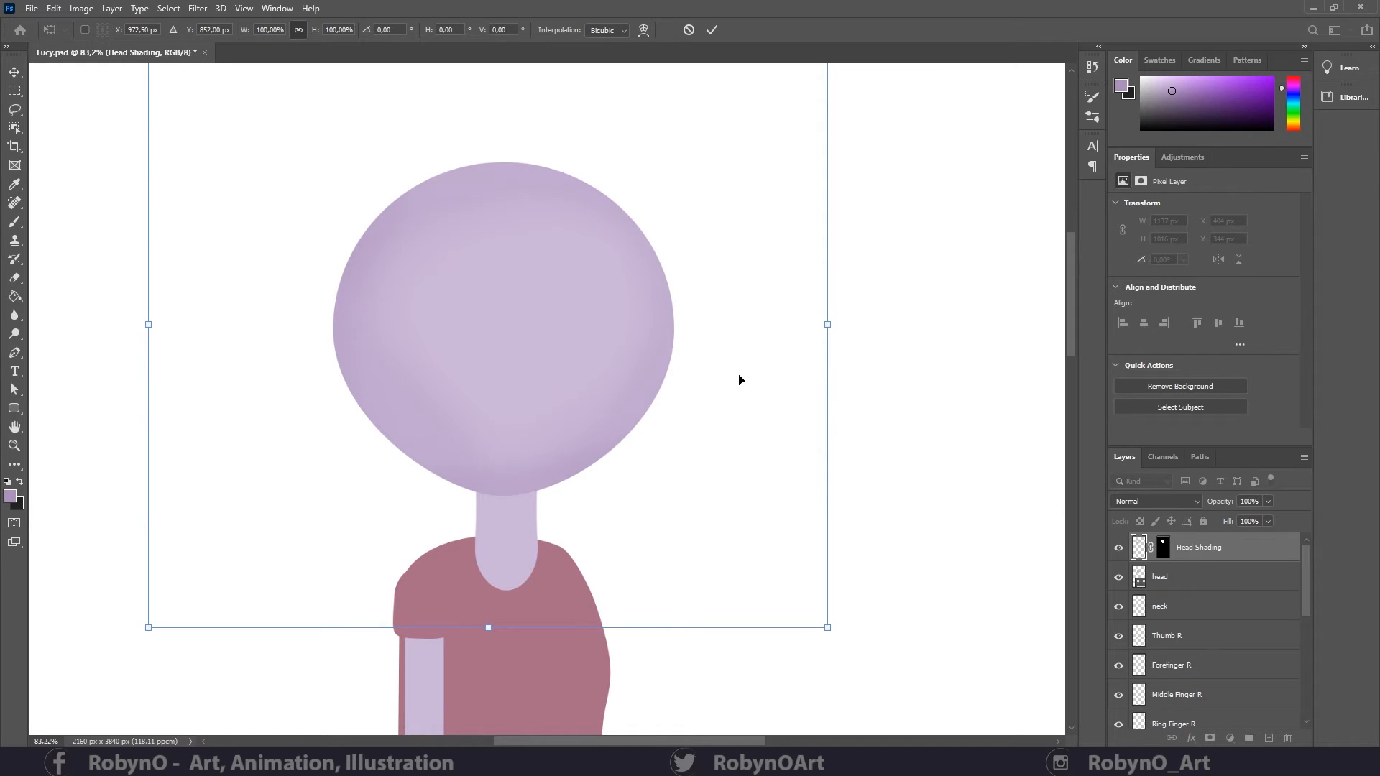
pyautogui.press('Return')
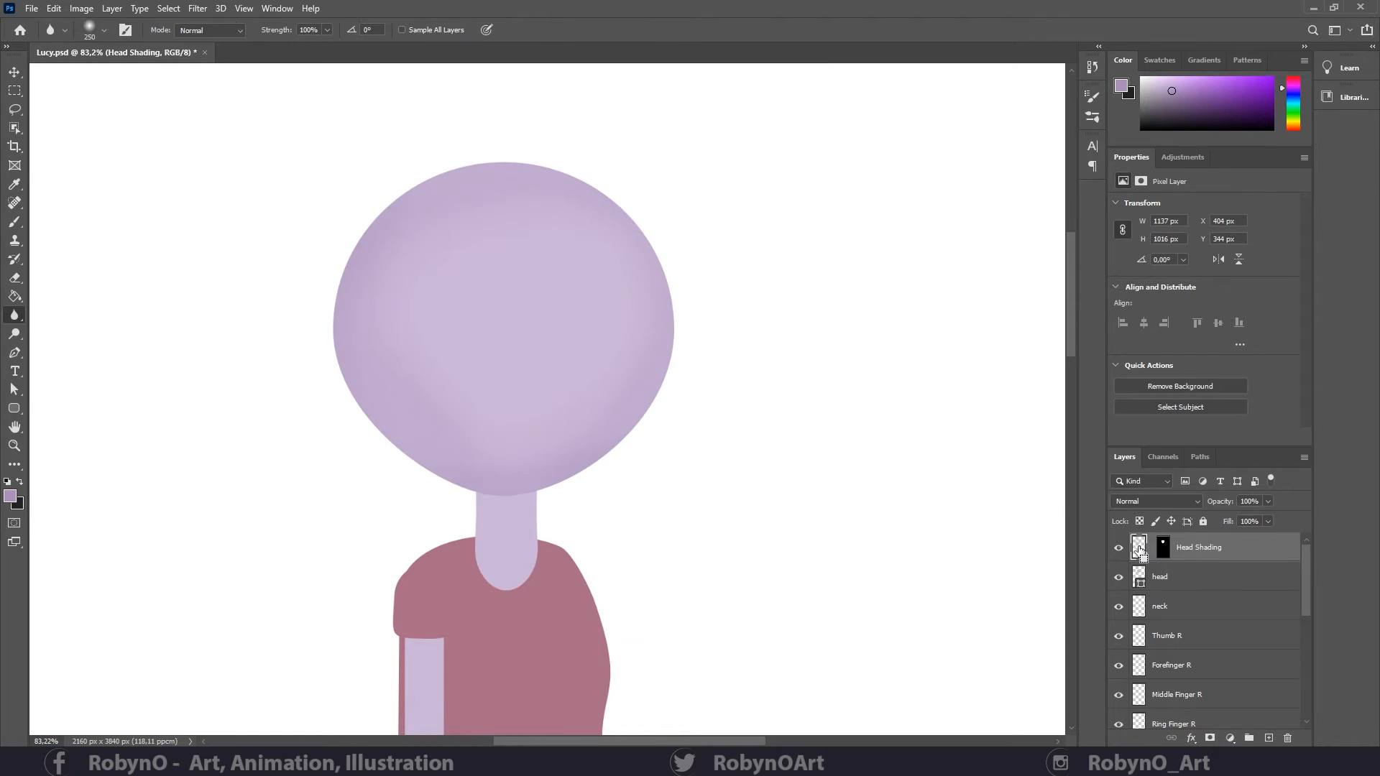
# - Try shifting the head shading right and left inside its unlinked mask with Free Transform
pyautogui.hotkey('ctrl', 't')
pyautogui.press('Right')
pyautogui.press('Right')
pyautogui.press('Right')
pyautogui.press('Right')
pyautogui.press('Right')
pyautogui.press('Right')
pyautogui.press('Right')
pyautogui.press('Right')
pyautogui.press('Right')
pyautogui.press('Right')
pyautogui.press('Right')
pyautogui.press('Right')
pyautogui.press('Right')
pyautogui.press('Right')
pyautogui.press('Right')
pyautogui.press('Right')
pyautogui.press('Right')
pyautogui.press('Right')
pyautogui.press('Right')
pyautogui.press('Right')
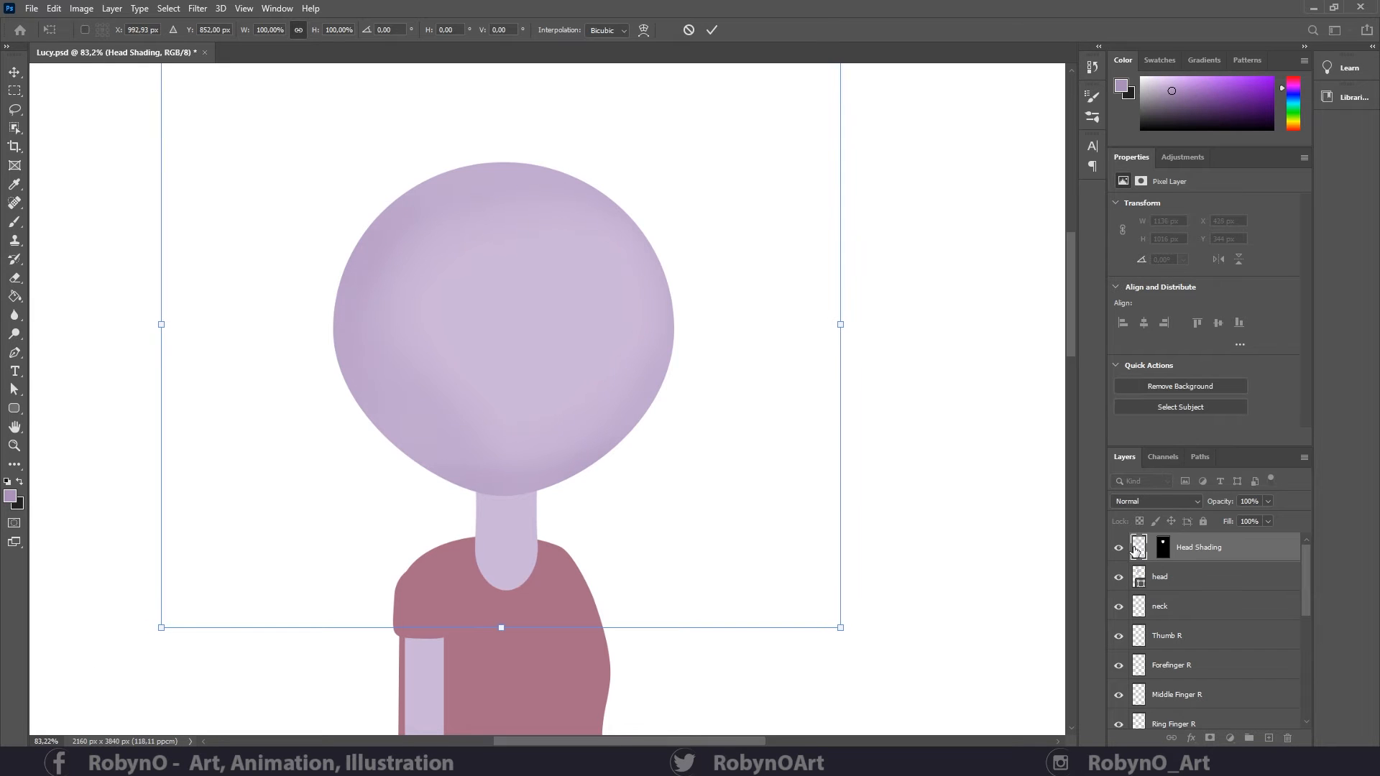
pyautogui.press('Right')
pyautogui.press('Right')
pyautogui.press('Right')
pyautogui.press('Right')
pyautogui.press('Right')
pyautogui.press('Right')
pyautogui.press('Right')
pyautogui.press('Right')
pyautogui.press('Right')
pyautogui.press('Right')
pyautogui.press('Right')
pyautogui.press('Right')
pyautogui.press('Right')
pyautogui.press('Right')
pyautogui.press('Right')
pyautogui.press('Right')
pyautogui.press('Right')
pyautogui.press('Right')
pyautogui.press('Right')
pyautogui.press('Right')
pyautogui.press('Left')
pyautogui.press('Left')
pyautogui.press('Left')
pyautogui.press('Left')
pyautogui.press('Left')
pyautogui.press('Left')
pyautogui.press('Left')
pyautogui.press('Left')
pyautogui.press('Left')
pyautogui.press('Left')
pyautogui.press('Left')
pyautogui.press('Left')
pyautogui.press('Left')
pyautogui.press('Left')
pyautogui.press('Left')
pyautogui.press('Left')
pyautogui.press('Left')
pyautogui.press('Left')
pyautogui.press('Left')
pyautogui.press('Left')
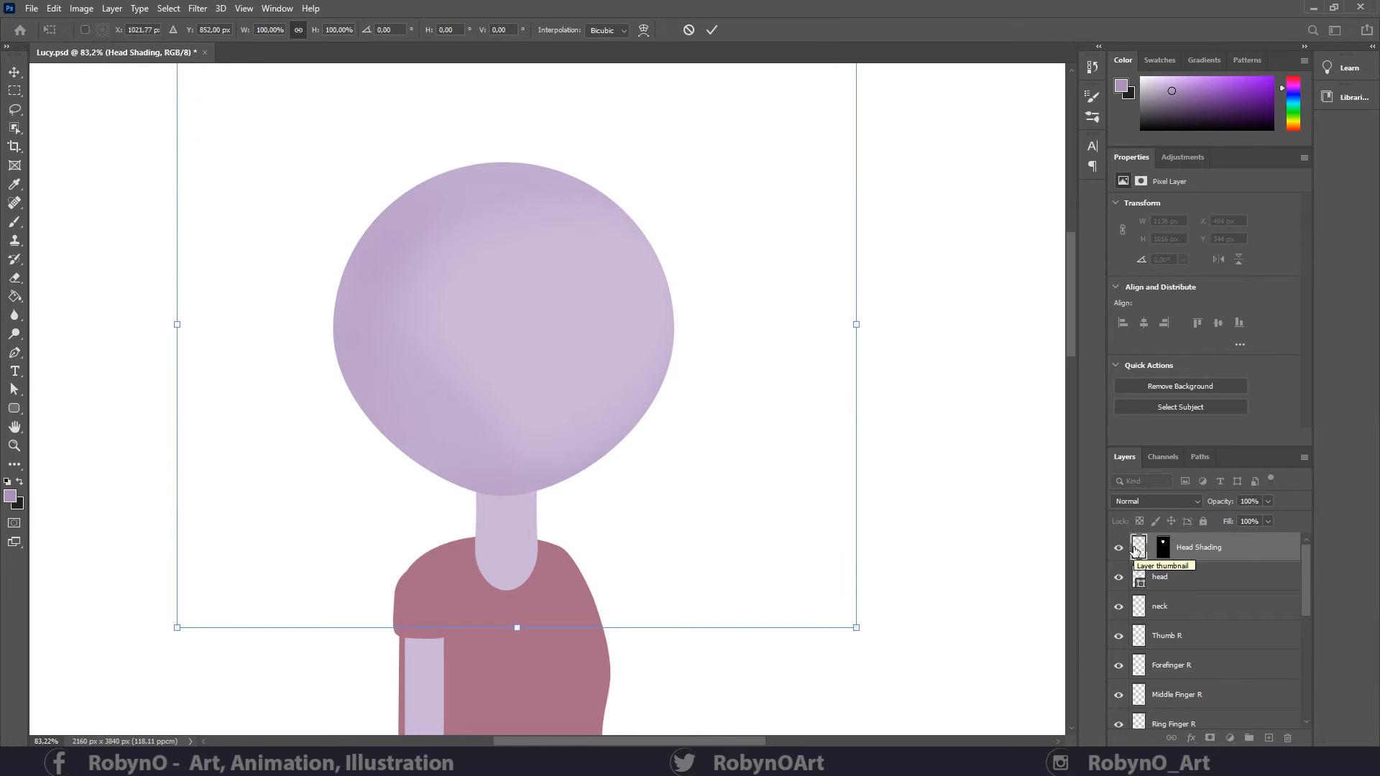
pyautogui.press('Left')
pyautogui.press('Left')
pyautogui.press('Left')
pyautogui.press('Left')
pyautogui.press('Left')
pyautogui.press('Left')
pyautogui.press('Left')
pyautogui.press('Left')
pyautogui.press('Left')
pyautogui.press('Left')
pyautogui.press('Left')
pyautogui.press('Left')
pyautogui.press('Left')
pyautogui.press('Left')
pyautogui.press('Left')
pyautogui.press('Left')
pyautogui.press('Left')
pyautogui.press('Left')
pyautogui.press('Left')
pyautogui.press('Left')
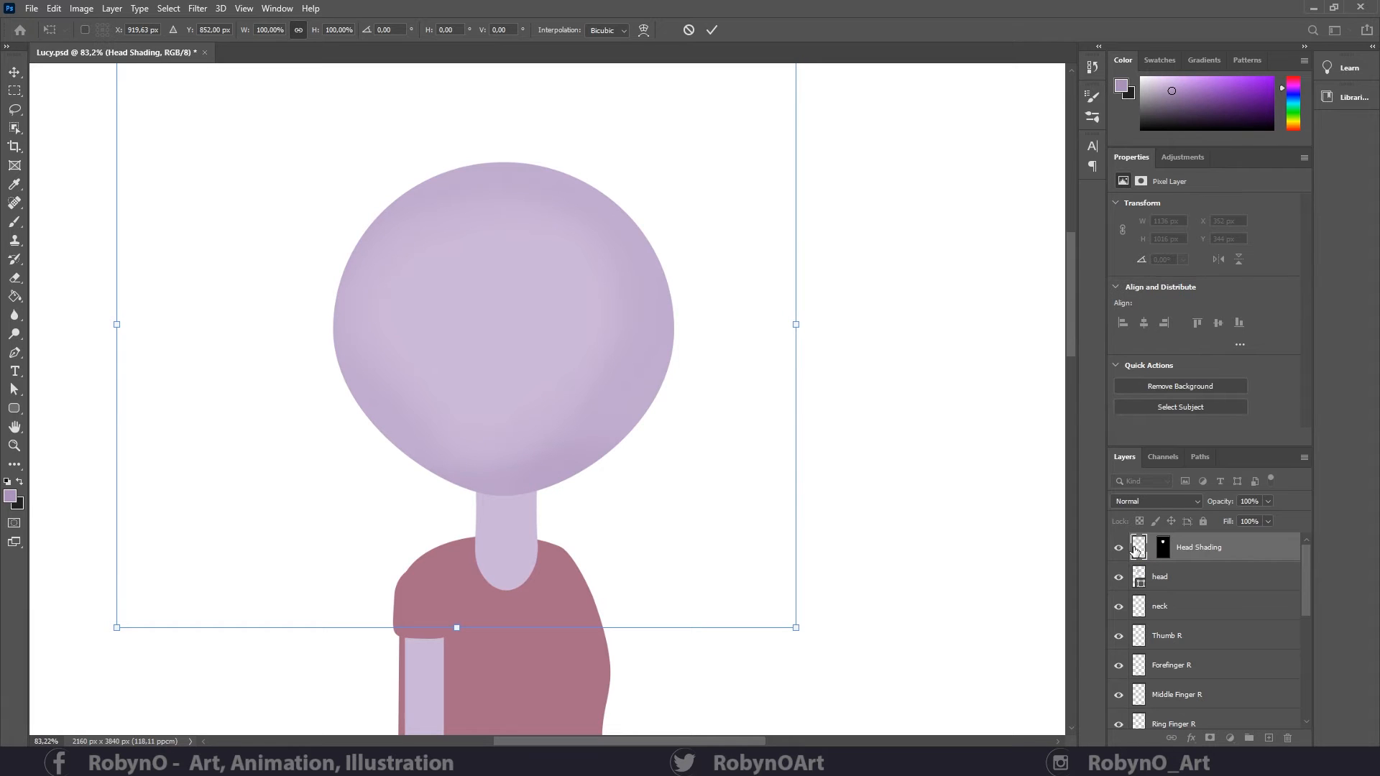
pyautogui.press('Return')
# - Load the neck layer's outline as a selection and paint soft shading on the neck with a size 60 brush
pyautogui.press('r')
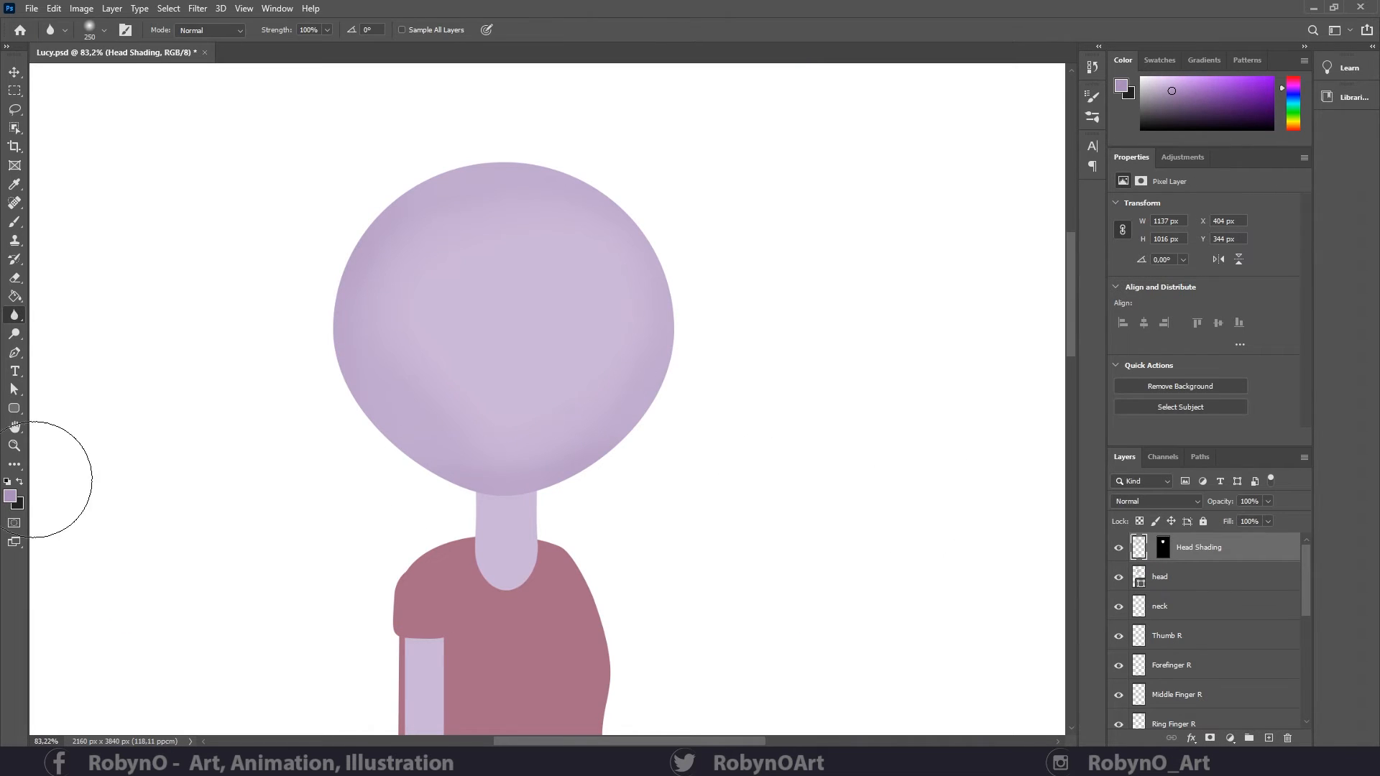
pyautogui.click(16, 446)
pyautogui.moveTo(554, 459); pyautogui.dragTo(511, 449)
pyautogui.moveTo(534, 522); pyautogui.dragTo(501, 347)
pyautogui.moveTo(512, 309); pyautogui.dragTo(530, 431)
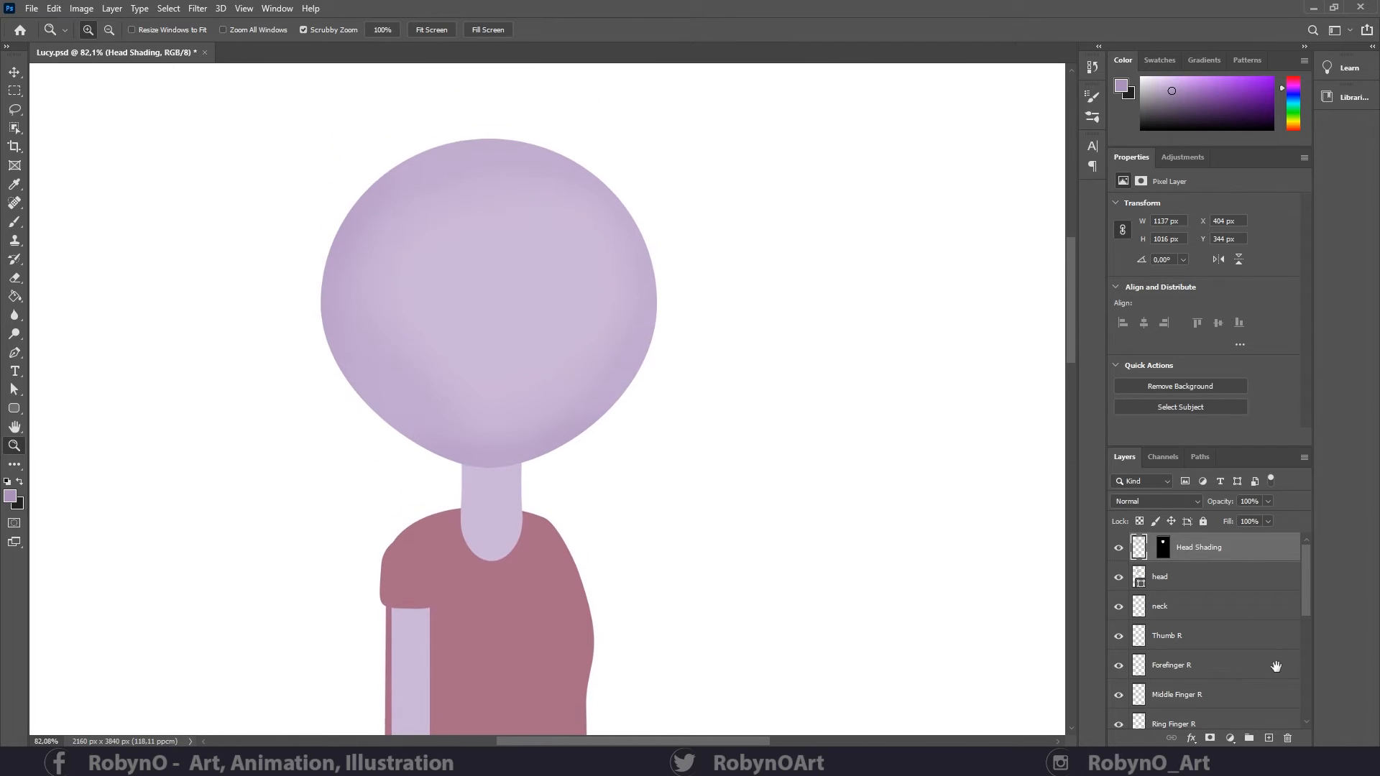
pyautogui.click(1169, 609)
pyautogui.keyDown('ctrl'); pyautogui.click(1139, 607); pyautogui.keyUp('ctrl')
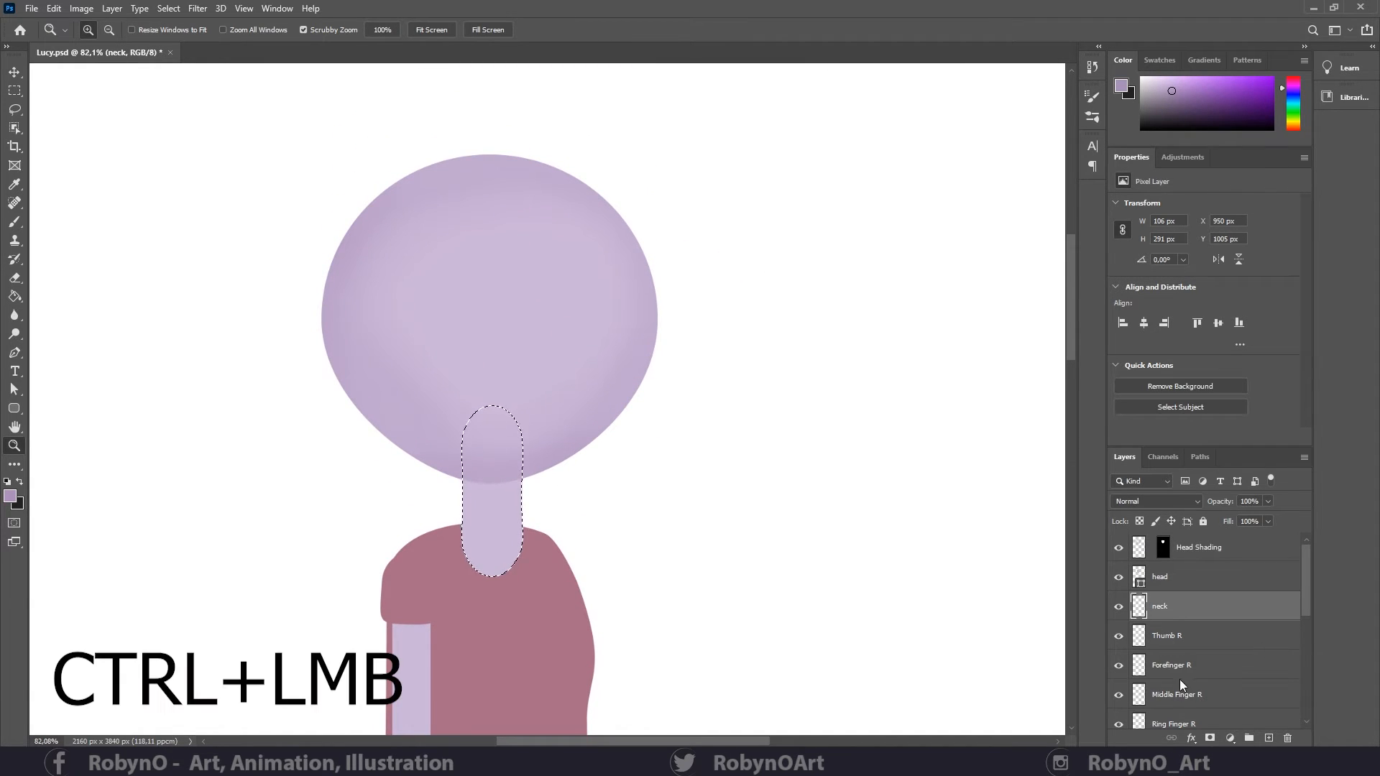
pyautogui.press('b')
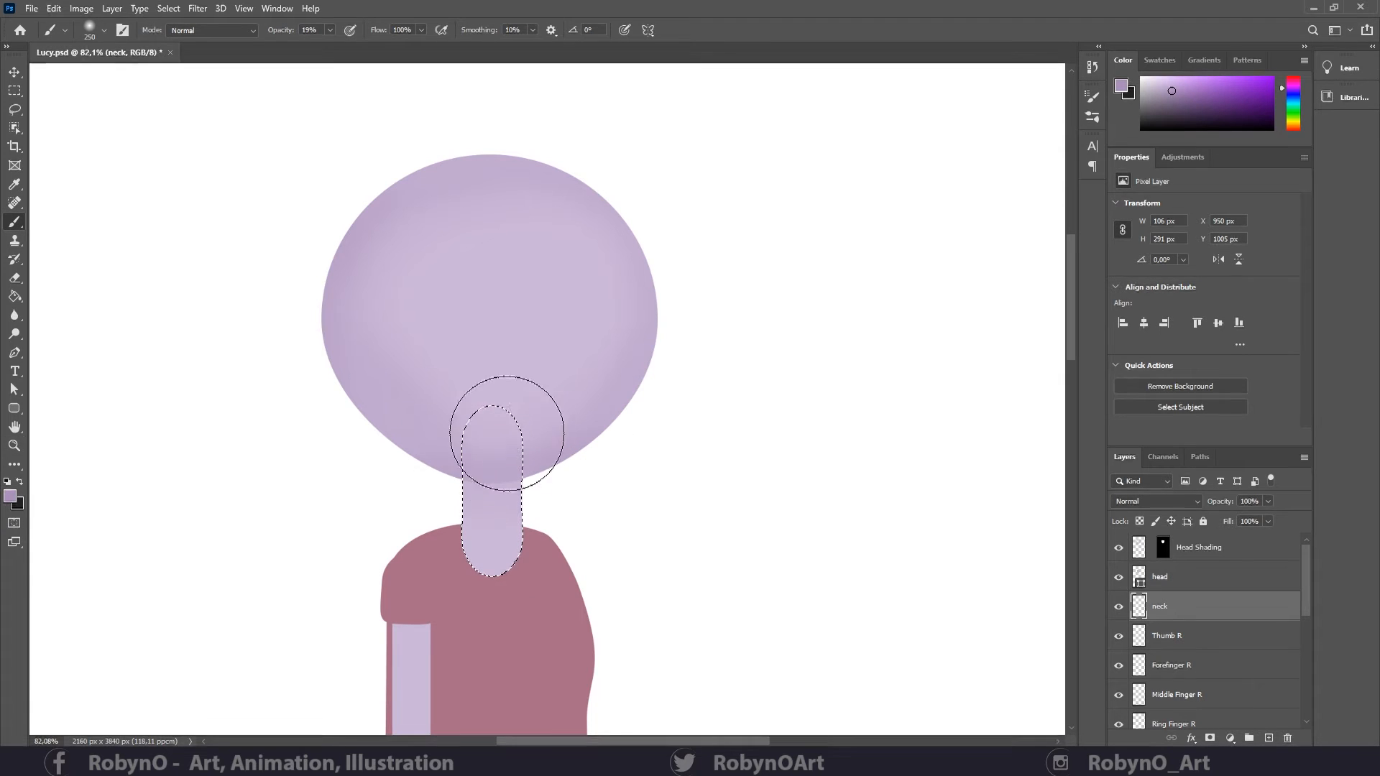
pyautogui.press('[')
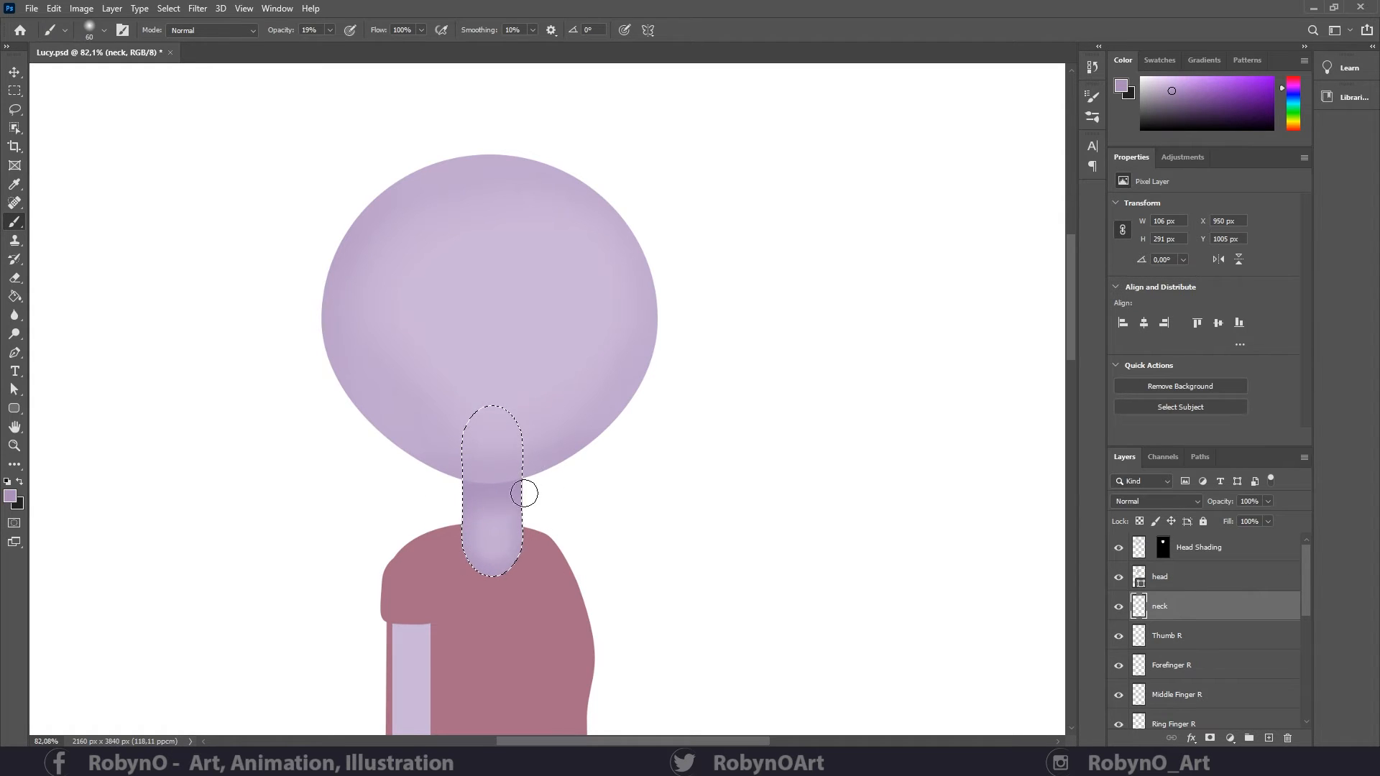
# - Choose a darker purple foreground colour, deepen the shading along the neck's edges with the brush, and clear the selection
pyautogui.click(10, 496)
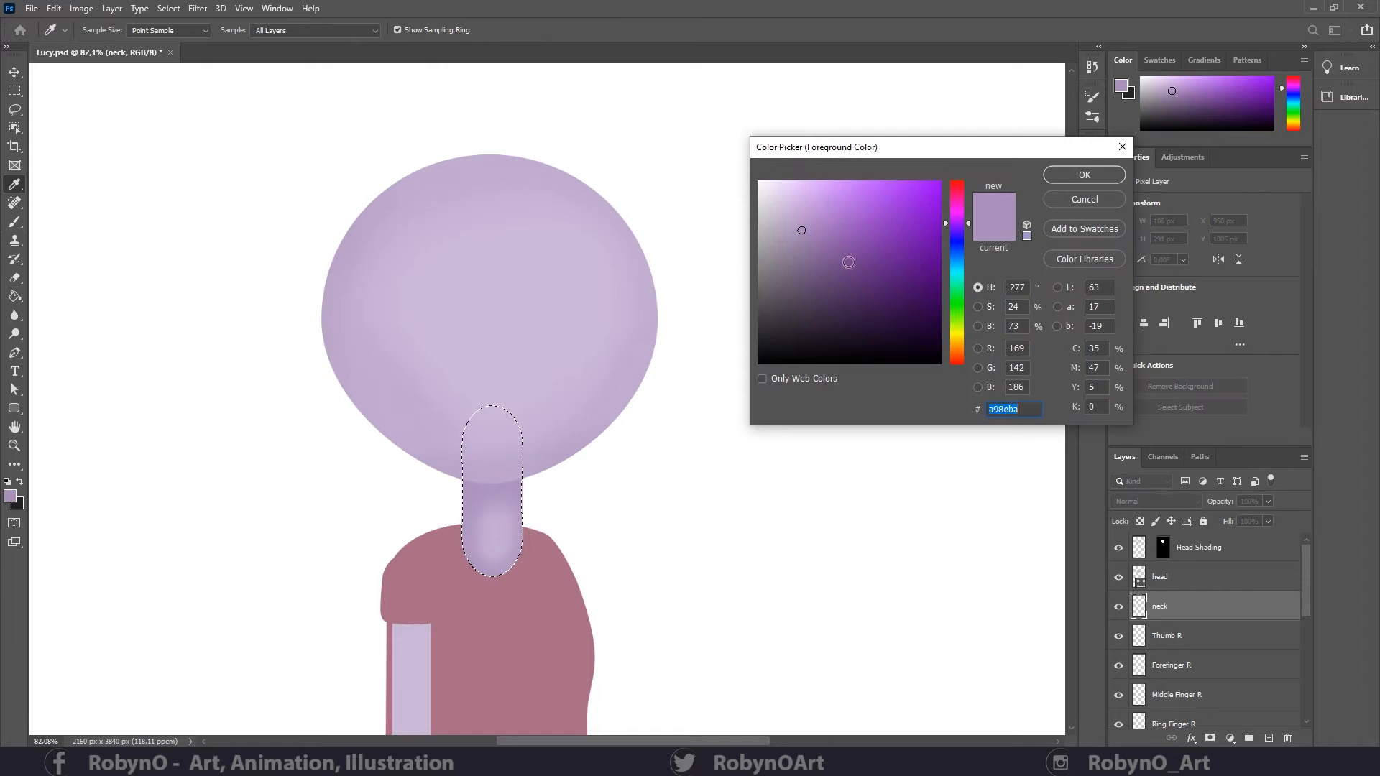
pyautogui.click(810, 257)
pyautogui.click(1058, 175)
pyautogui.press('b')
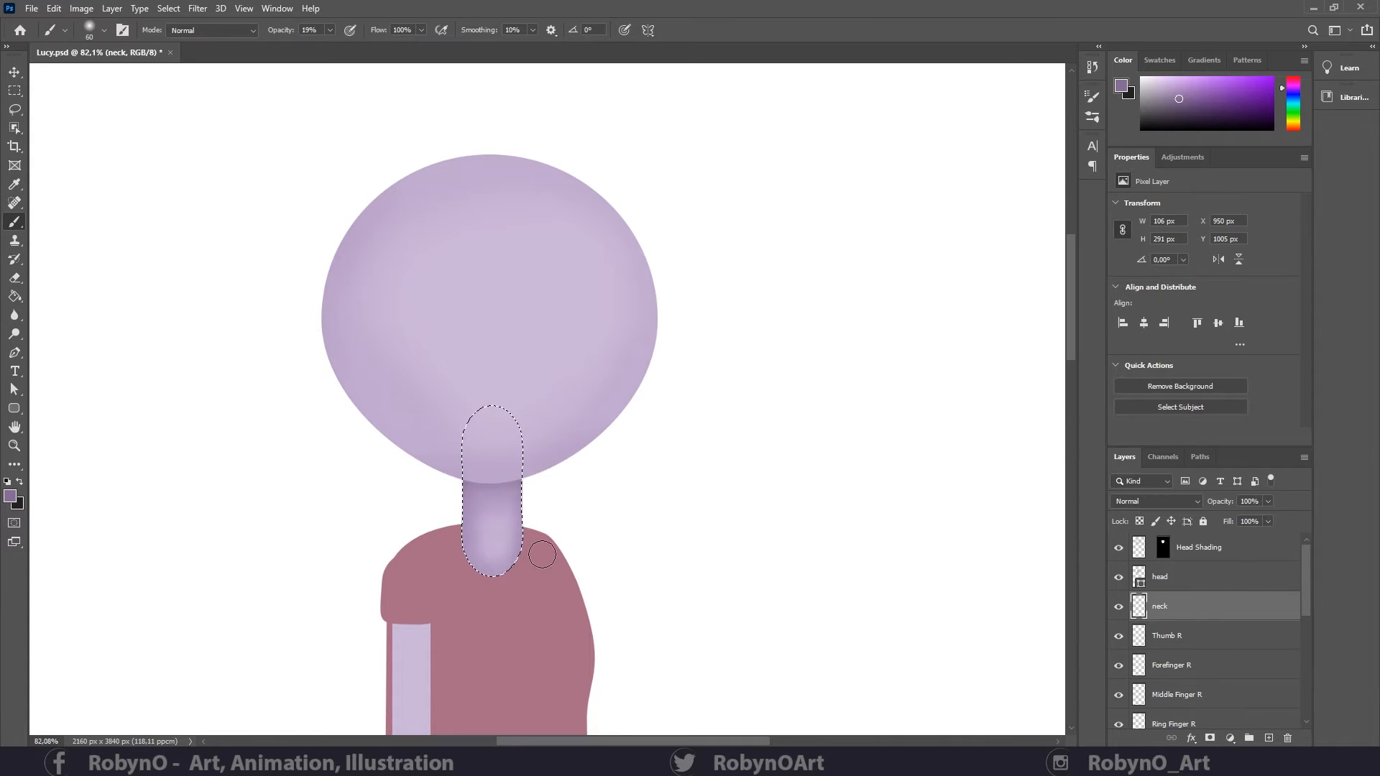
pyautogui.hotkey('ctrl', 'd')
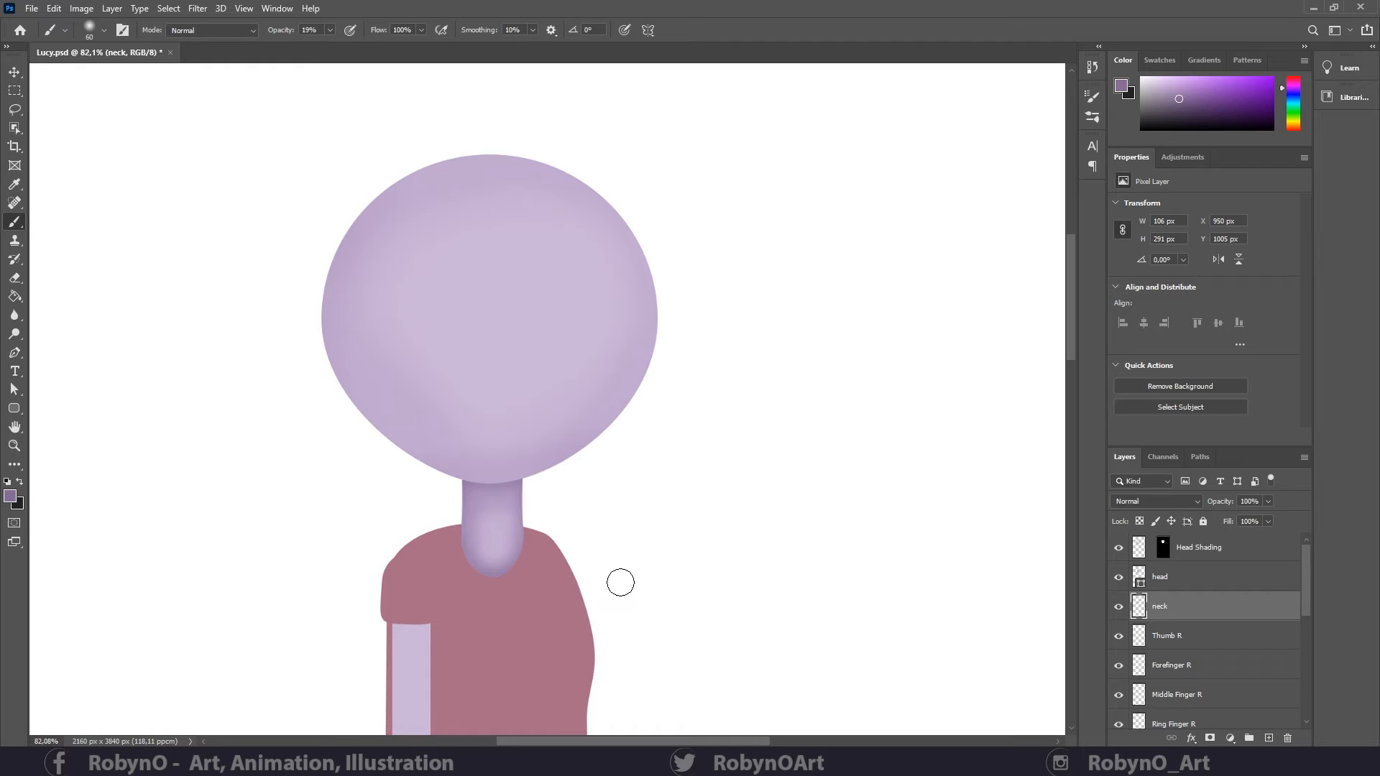
# - Add a new layer directly above the head layer and name it Nose
pyautogui.click(14, 445)
pyautogui.moveTo(546, 486); pyautogui.dragTo(488, 487)
pyautogui.moveTo(531, 510); pyautogui.dragTo(529, 358)
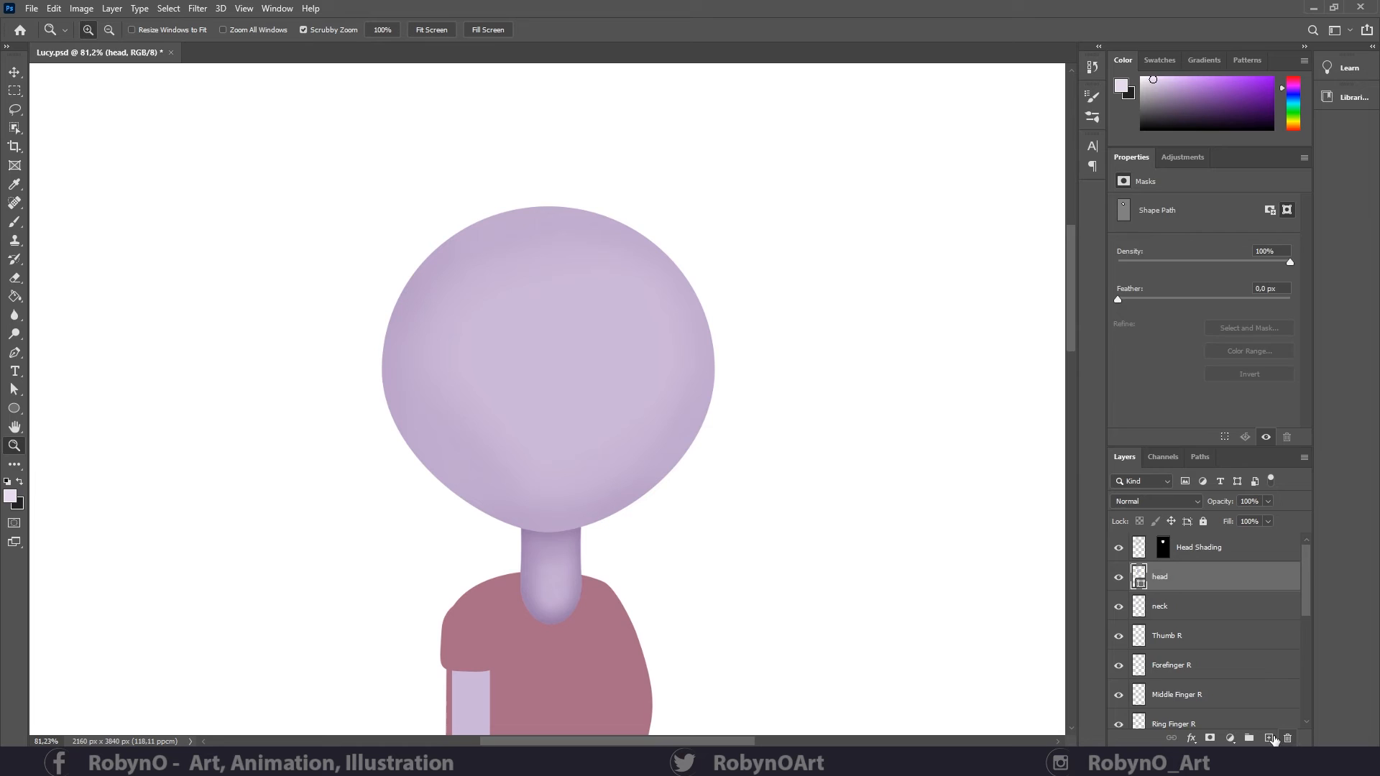
pyautogui.click(1269, 739)
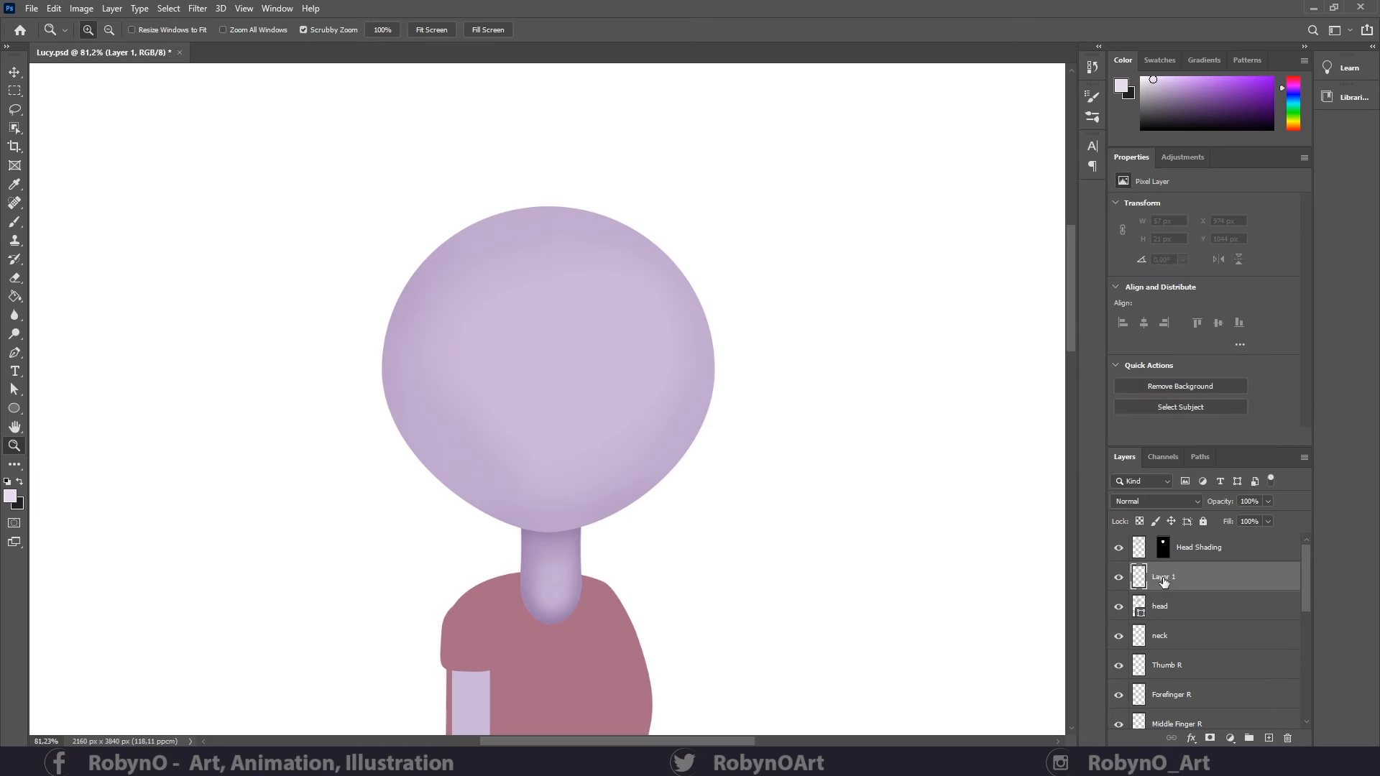
pyautogui.doubleClick(1164, 576)
pyautogui.write('nOSE')
pyautogui.press('Return')
pyautogui.doubleClick(1147, 576)
pyautogui.write('Nose')
pyautogui.press('Return')
# - Paint a short horizontal nose line about 45 px wide low on the face with a dark purple 8 px hard round brush
pyautogui.press('b')
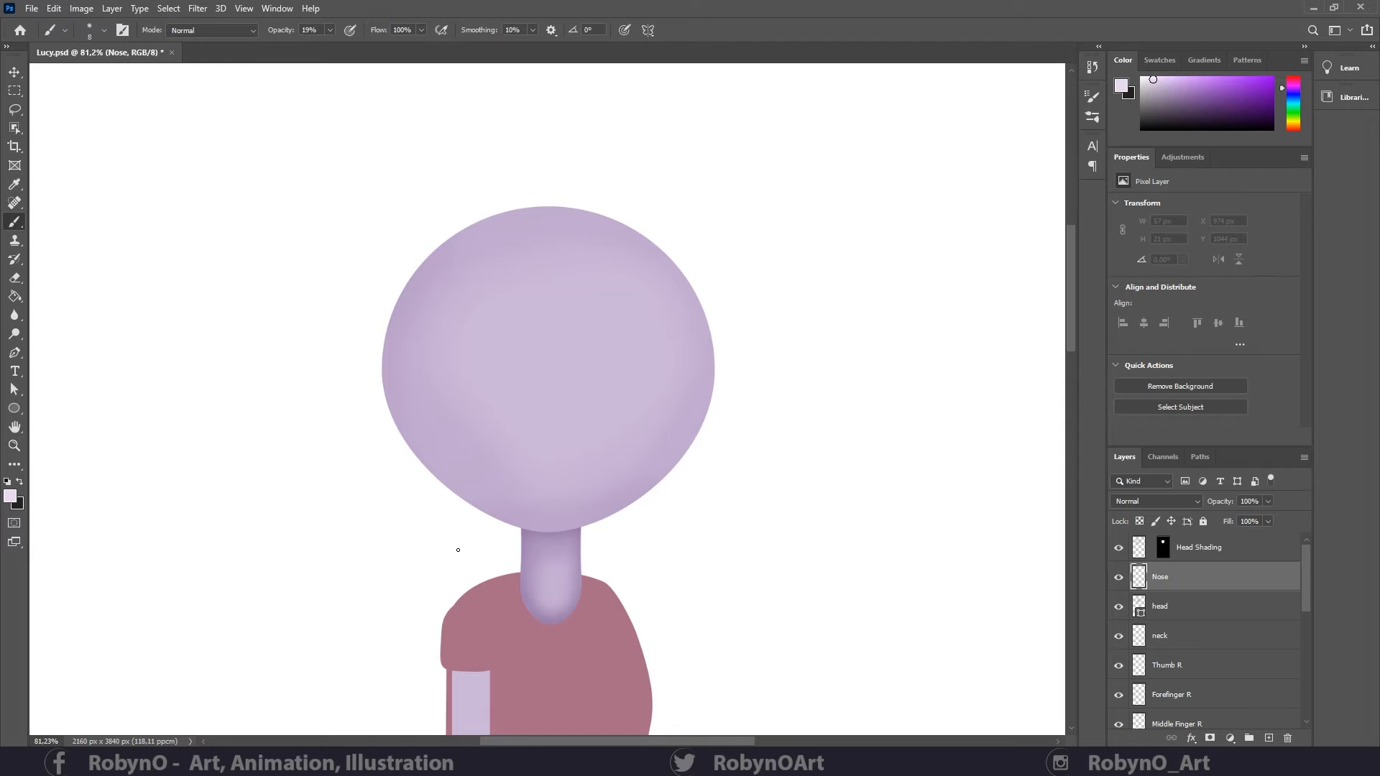
pyautogui.click(10, 496)
pyautogui.moveTo(826, 324)
pyautogui.mouseDown()
pyautogui.moveTo(872, 240)
pyautogui.moveTo(832, 277)
pyautogui.moveTo(843, 290)
pyautogui.mouseUp()
pyautogui.click(1084, 176)
pyautogui.moveTo(541, 473); pyautogui.dragTo(537, 471)
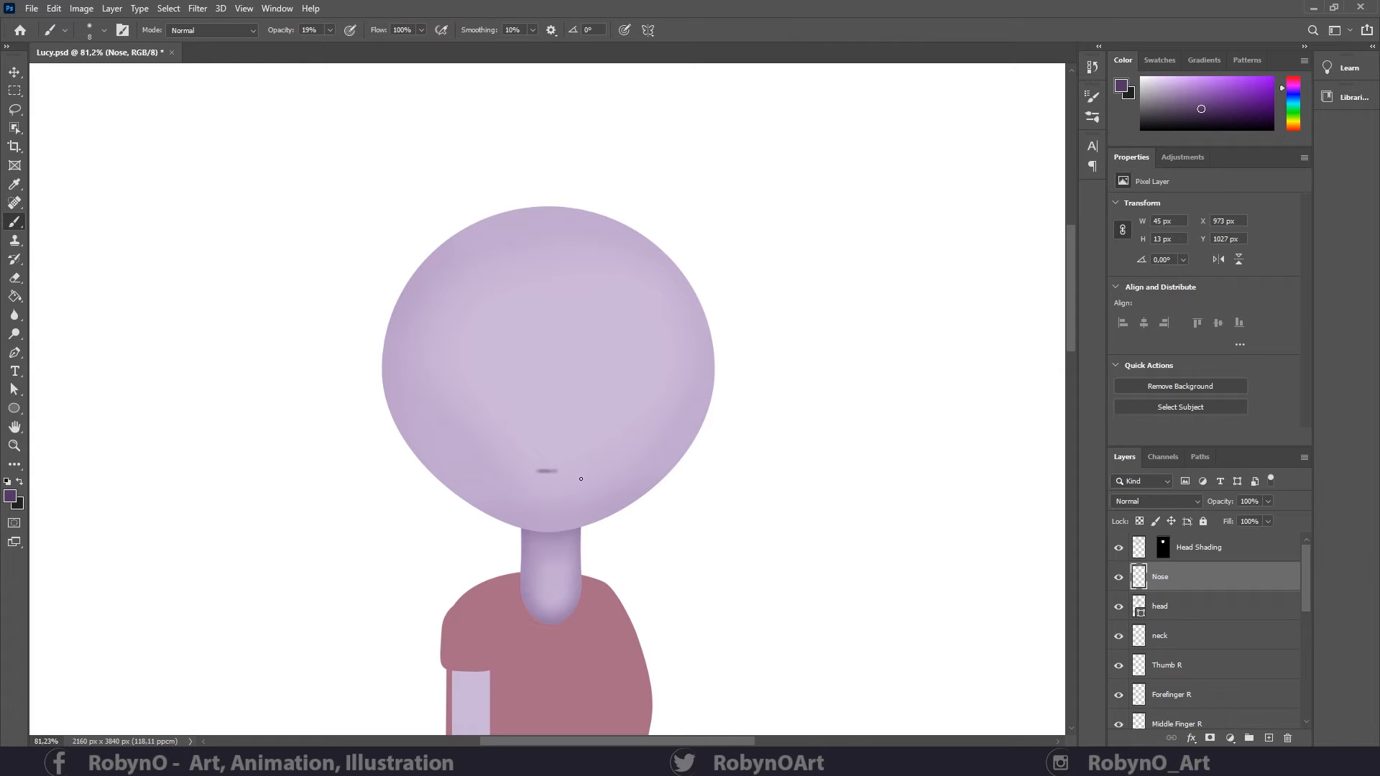
# - Enable Shape Dynamics with a size control for the brush and strengthen the nose line to about 58 px wide
pyautogui.click(104, 29)
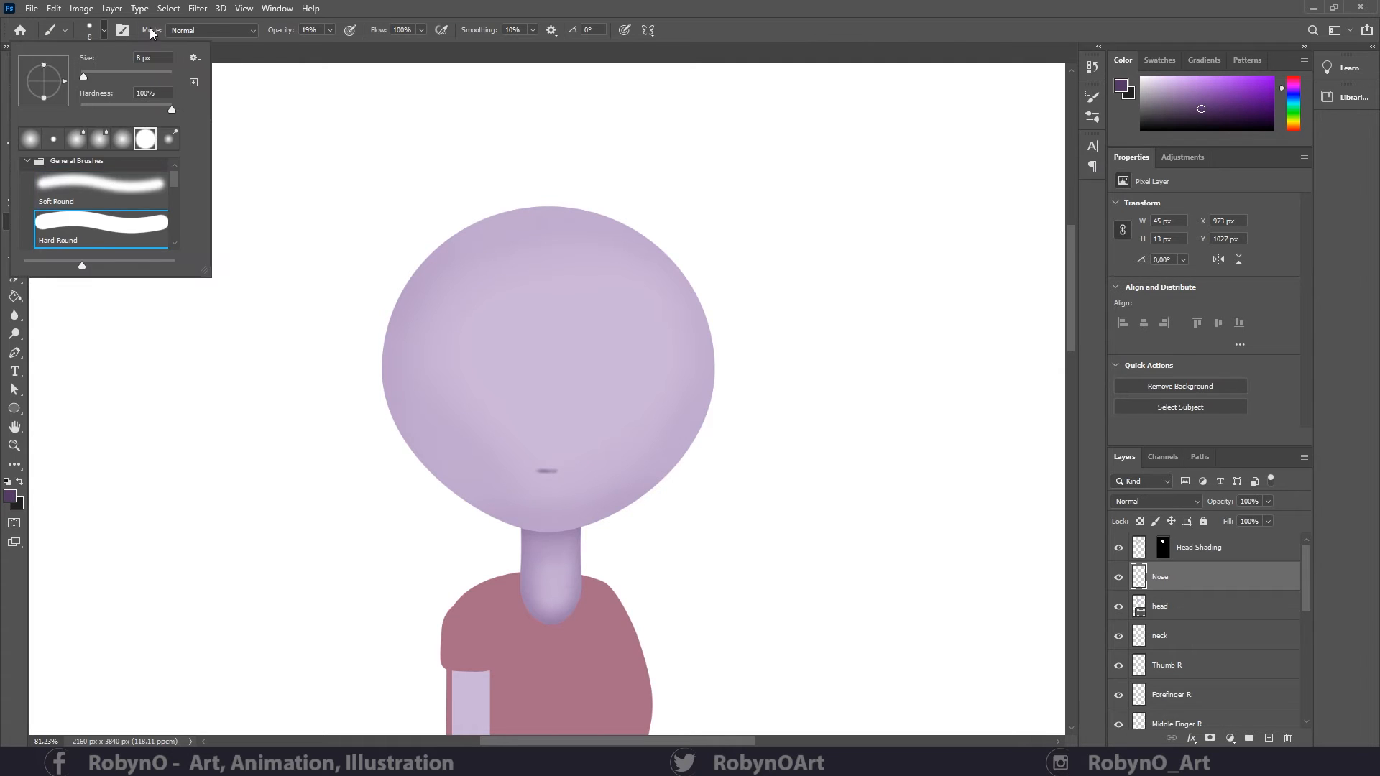
pyautogui.click(122, 30)
pyautogui.click(836, 154)
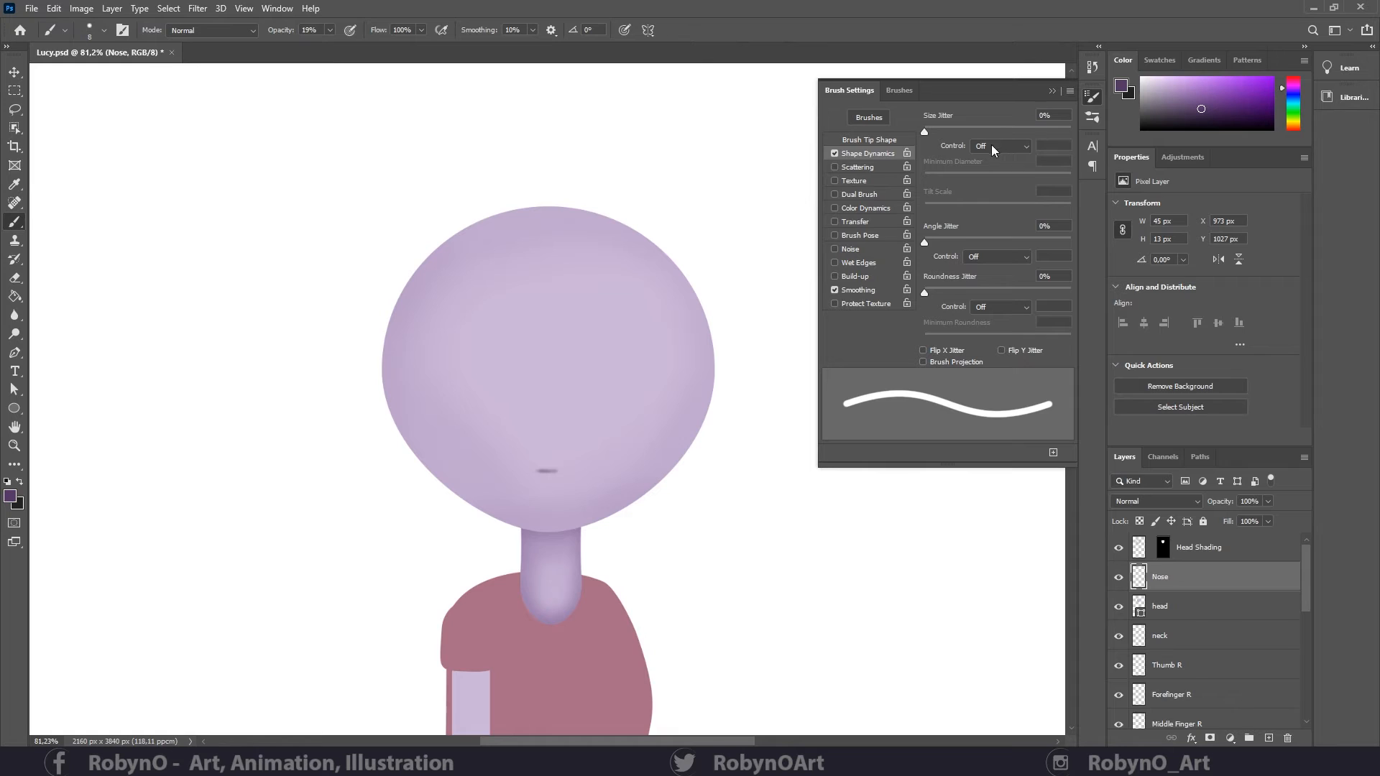
pyautogui.click(992, 146)
pyautogui.click(990, 192)
pyautogui.click(1051, 92)
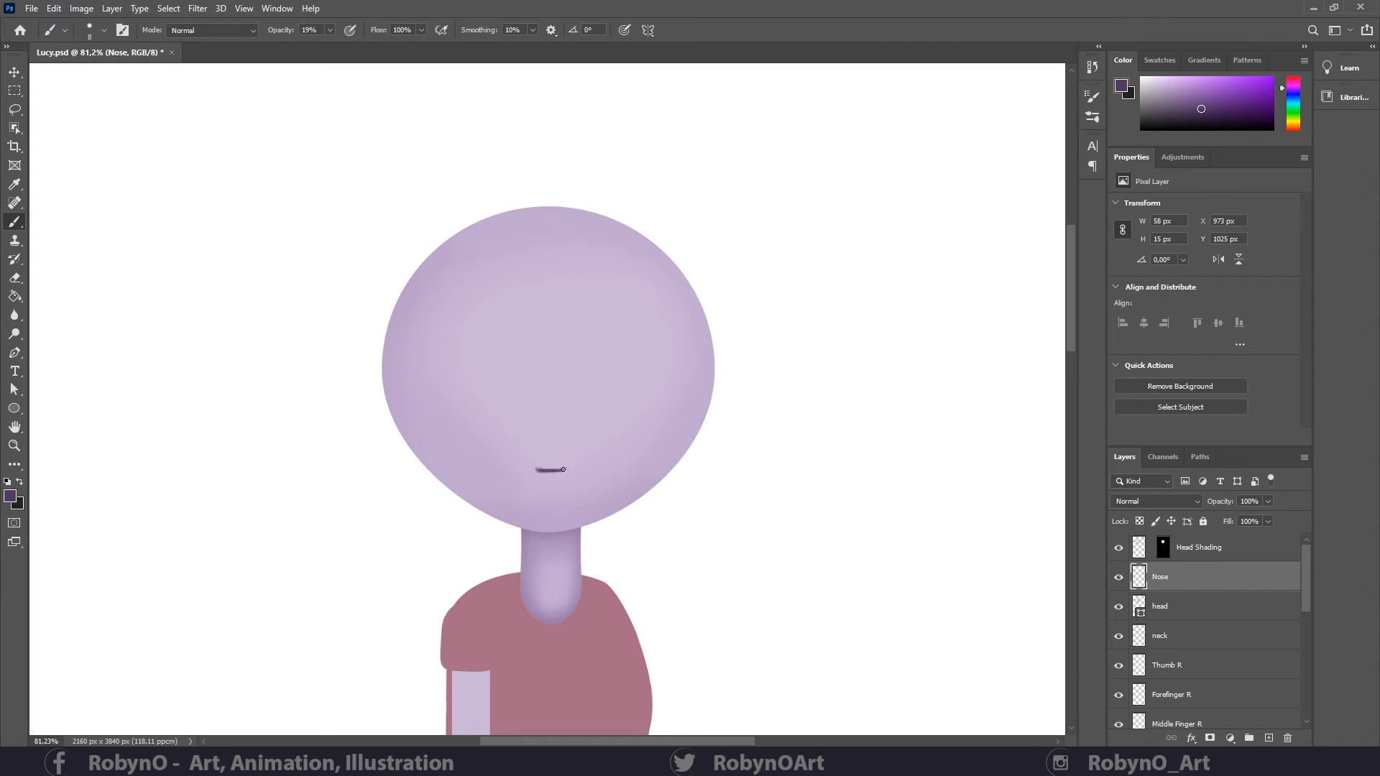
# - Add a new layer above Nose and name it Eye L
pyautogui.click(1269, 738)
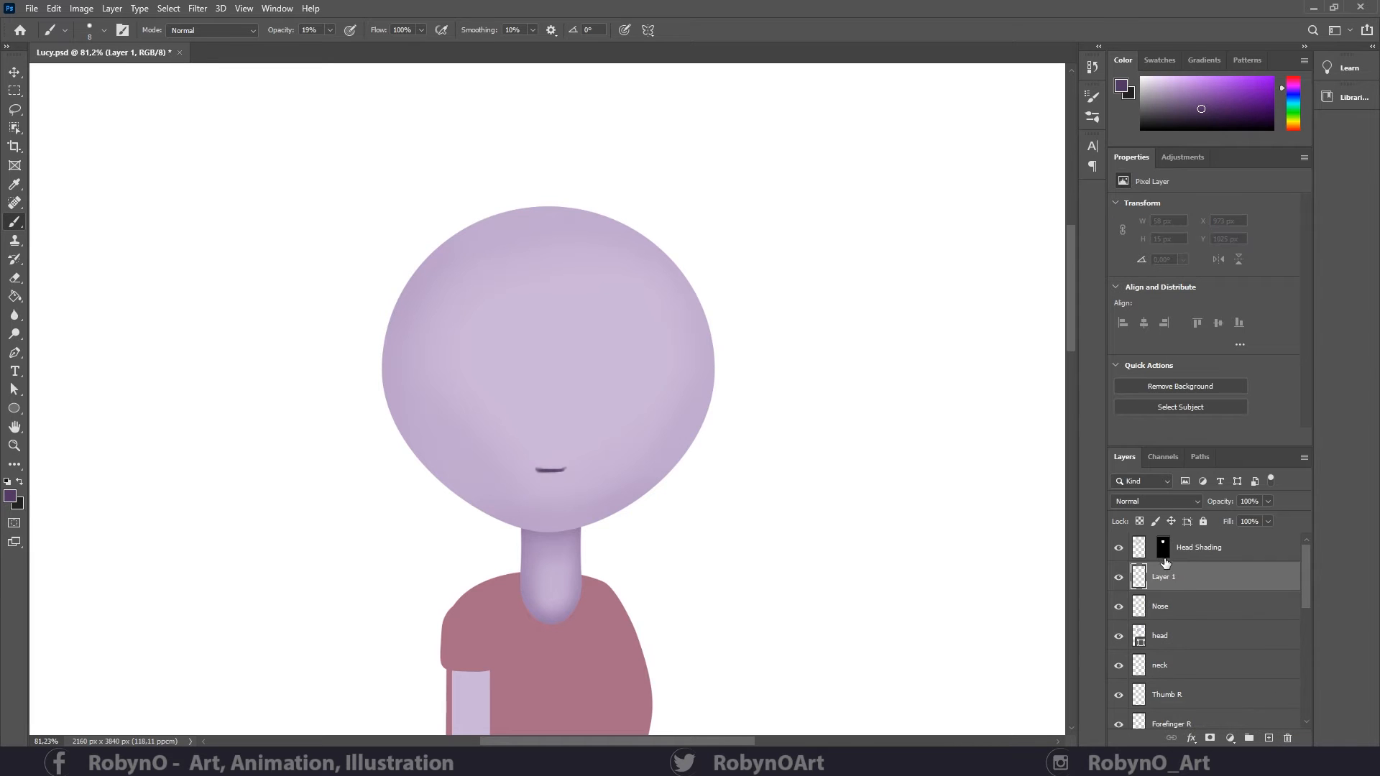
pyautogui.doubleClick(1161, 580)
pyautogui.write('Eye L')
pyautogui.press('Return')
# - Draw an upright ellipse about 132 by 191 px for the eye on the face's right side and nudge it into place
pyautogui.click(15, 409)
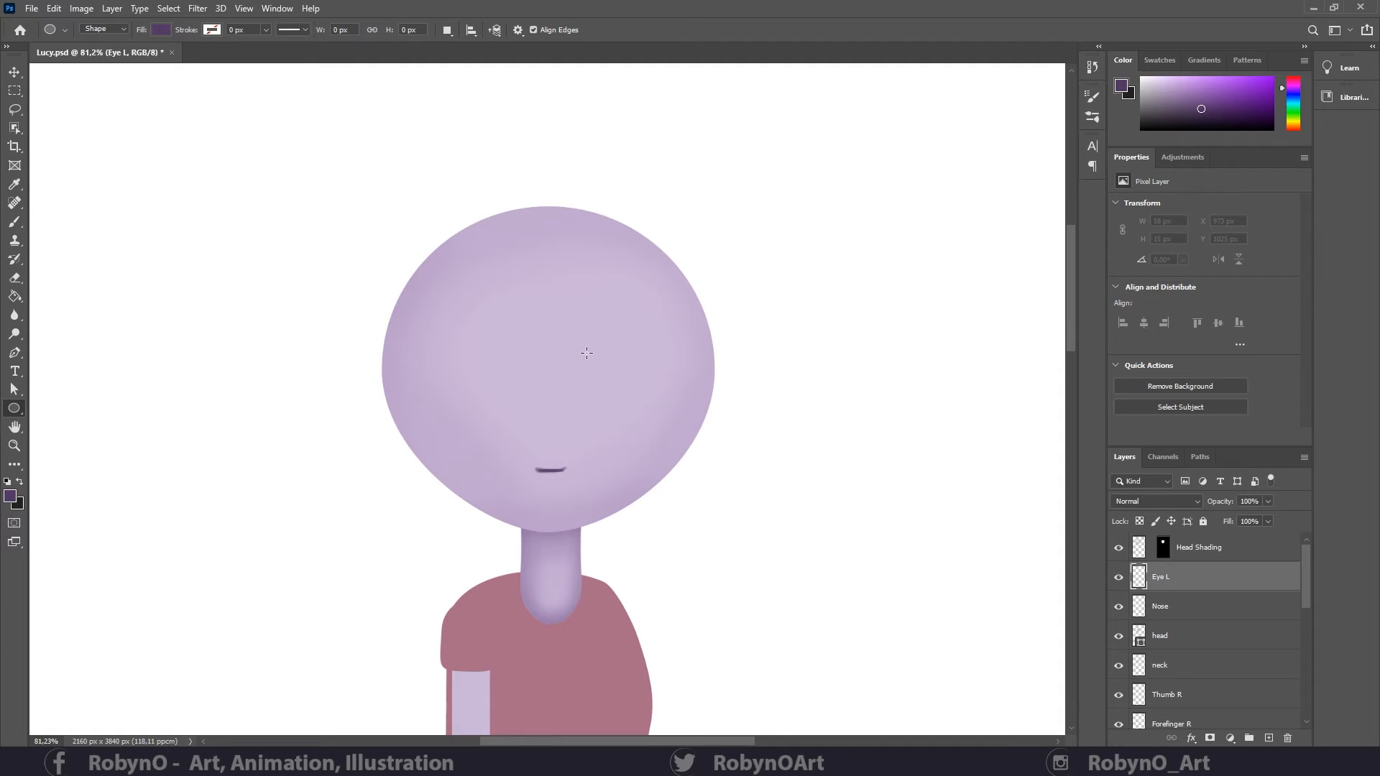
pyautogui.moveTo(587, 351); pyautogui.dragTo(663, 461)
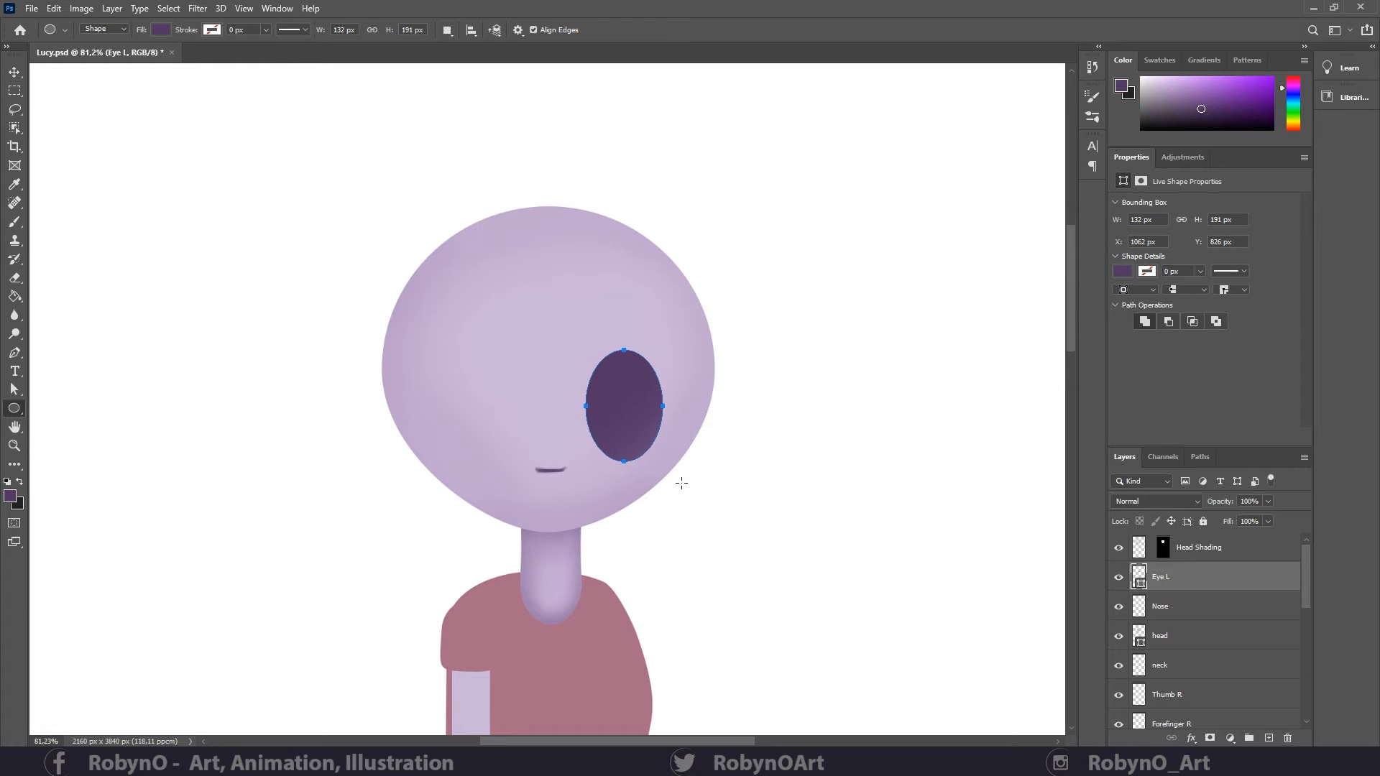
pyautogui.hotkey('ctrl', 't')
pyautogui.moveTo(636, 363); pyautogui.dragTo(625, 355)
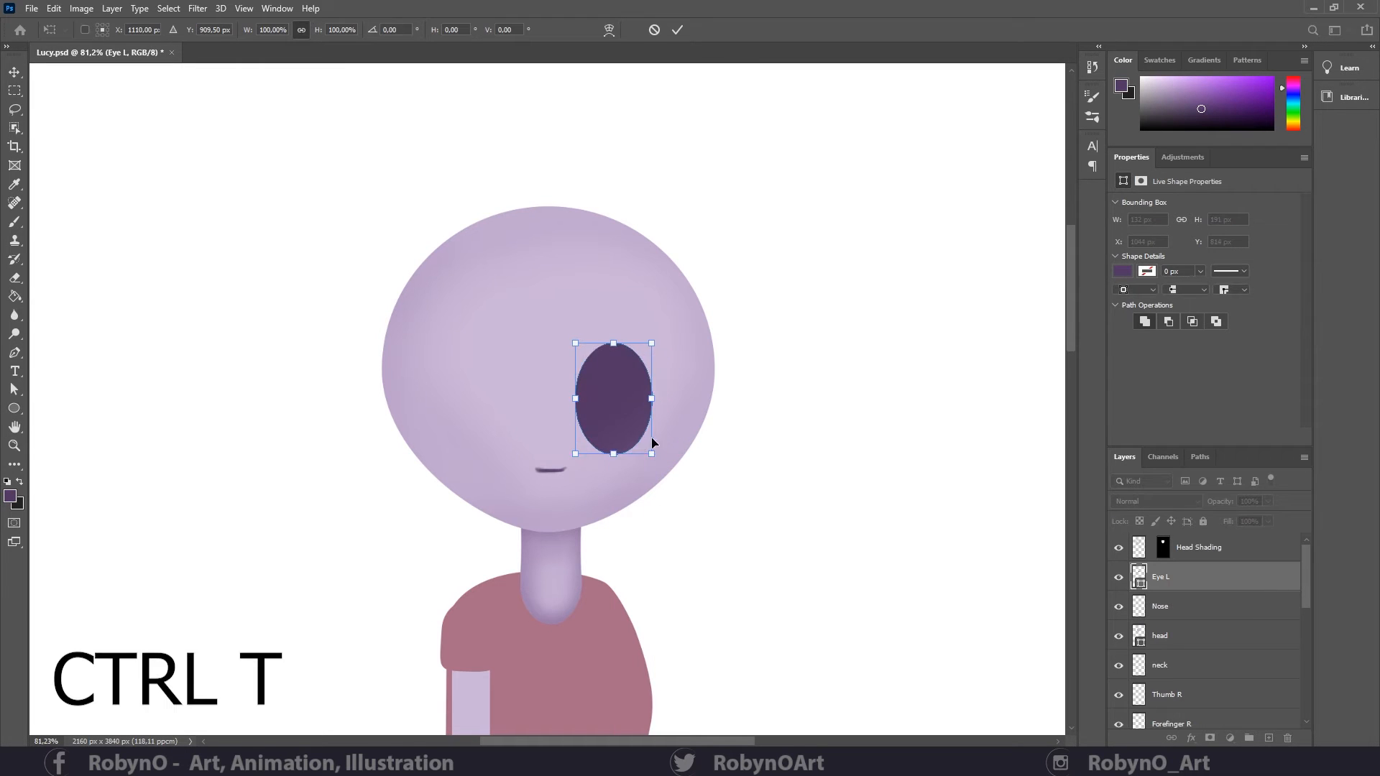
pyautogui.press('Down')
pyautogui.press('Down')
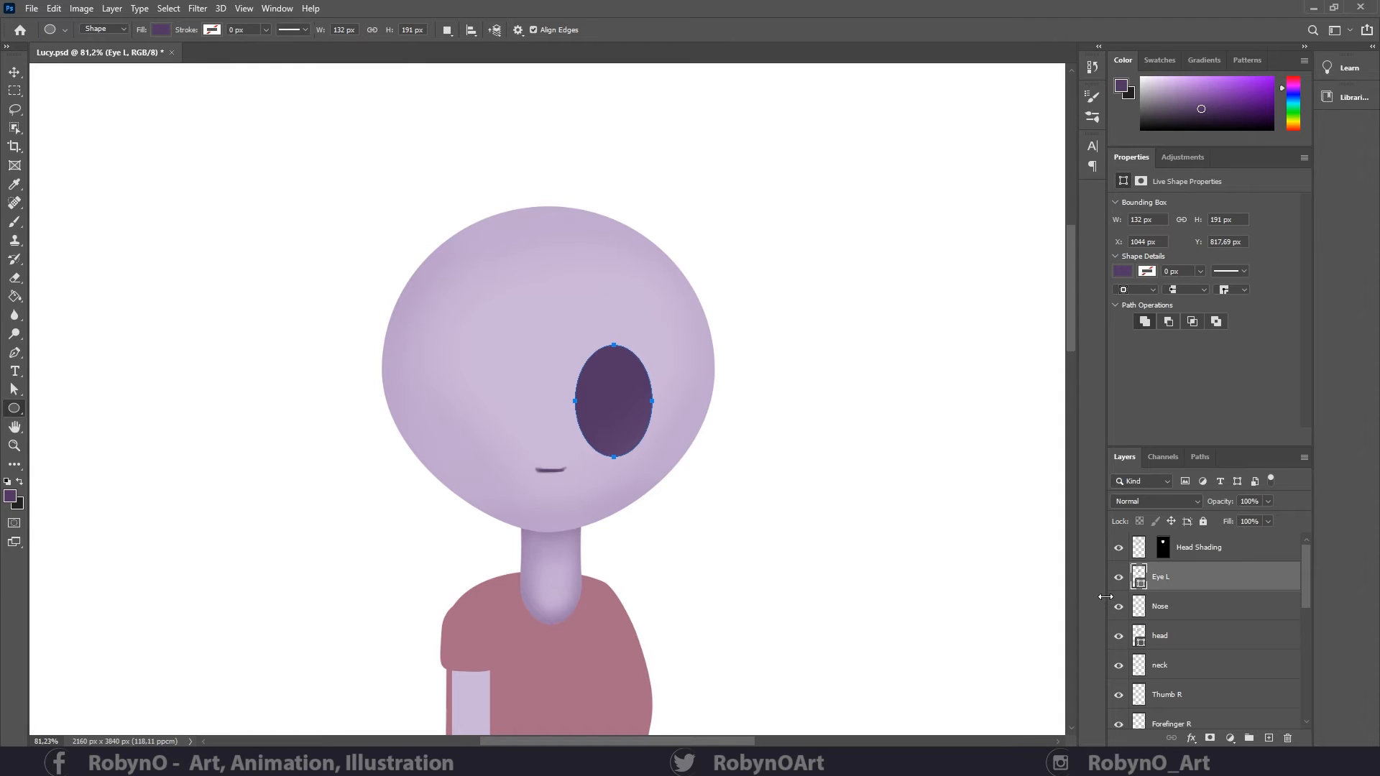
# - Set the eye ellipse's fill to dark grey from the recently used colours
pyautogui.click(166, 29)
pyautogui.click(97, 105)
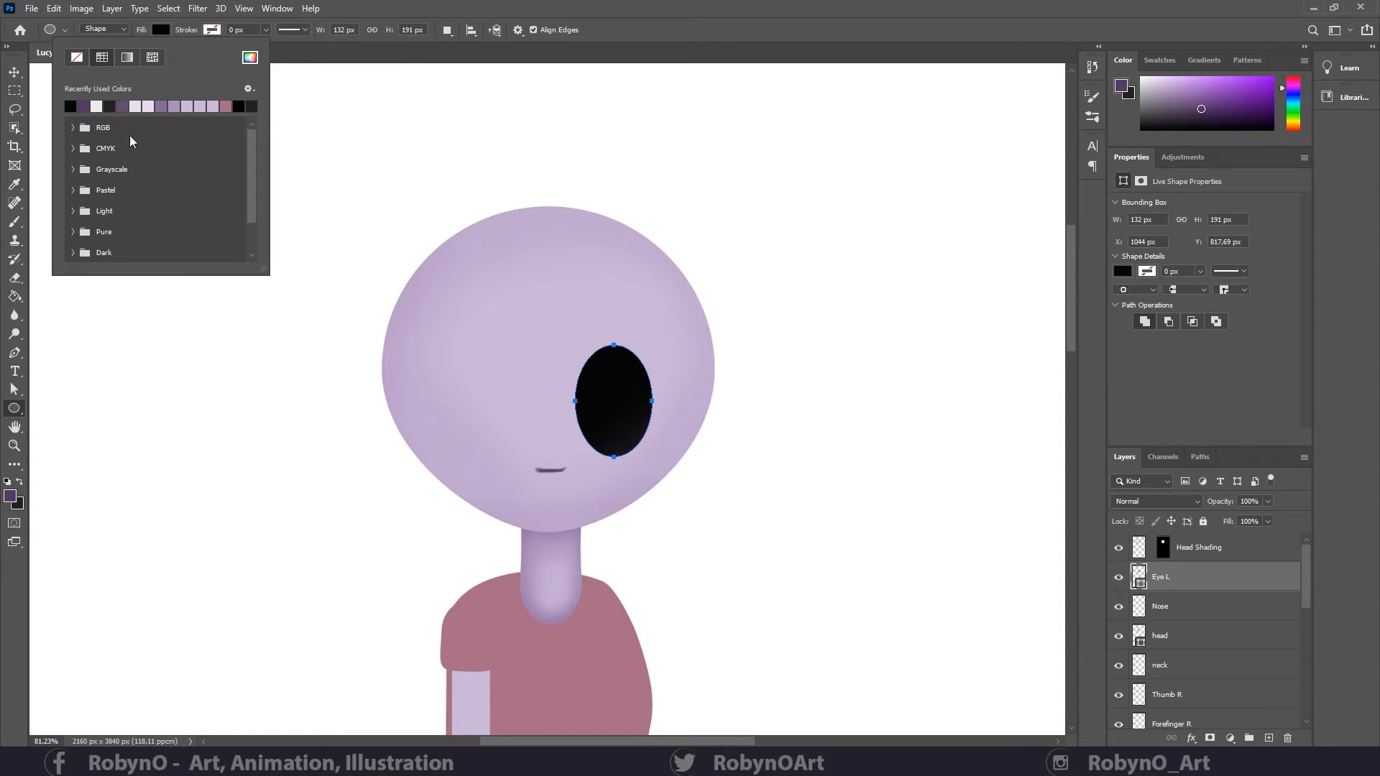
pyautogui.click(110, 105)
pyautogui.click(359, 7)
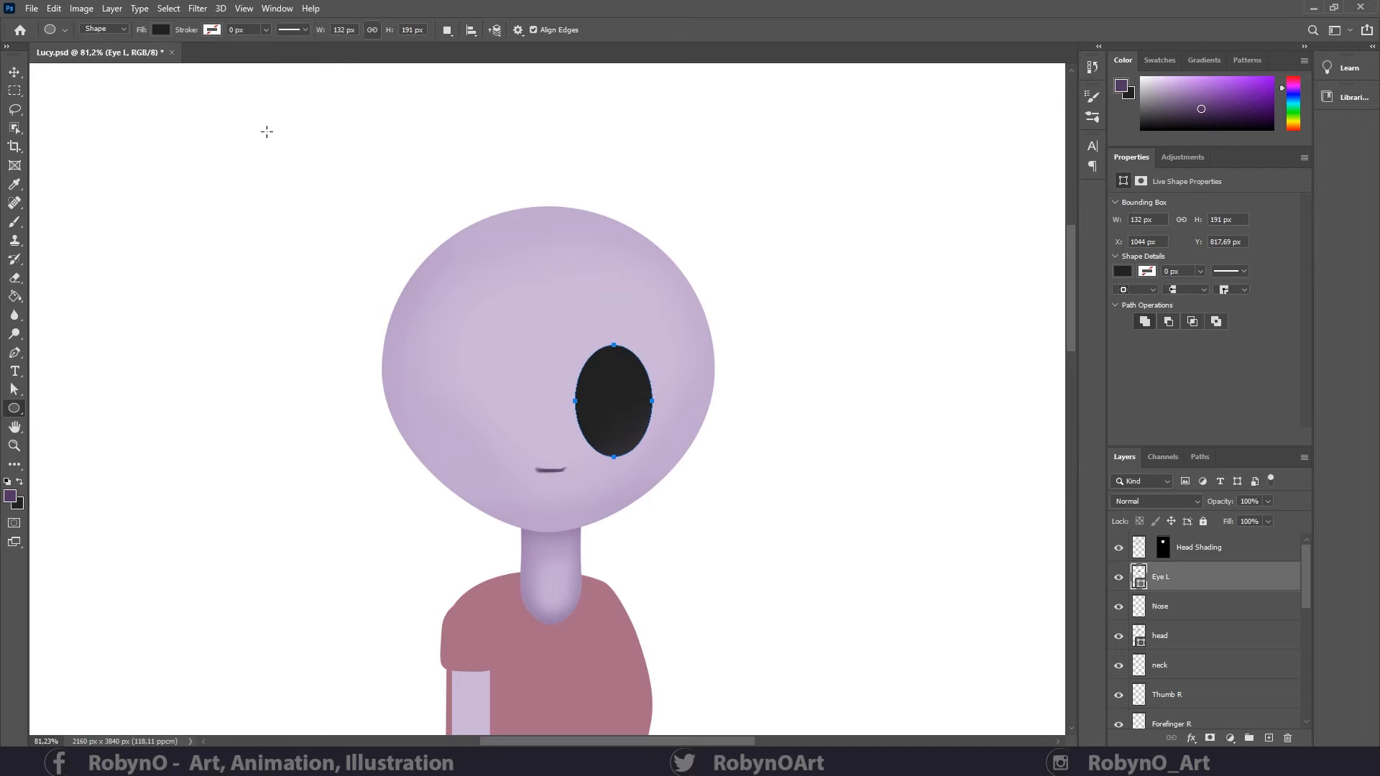
# - Widen and slightly tilt the eye's lower curve by adjusting its bottom anchor handles with the Path Selection tools
pyautogui.click(21, 390)
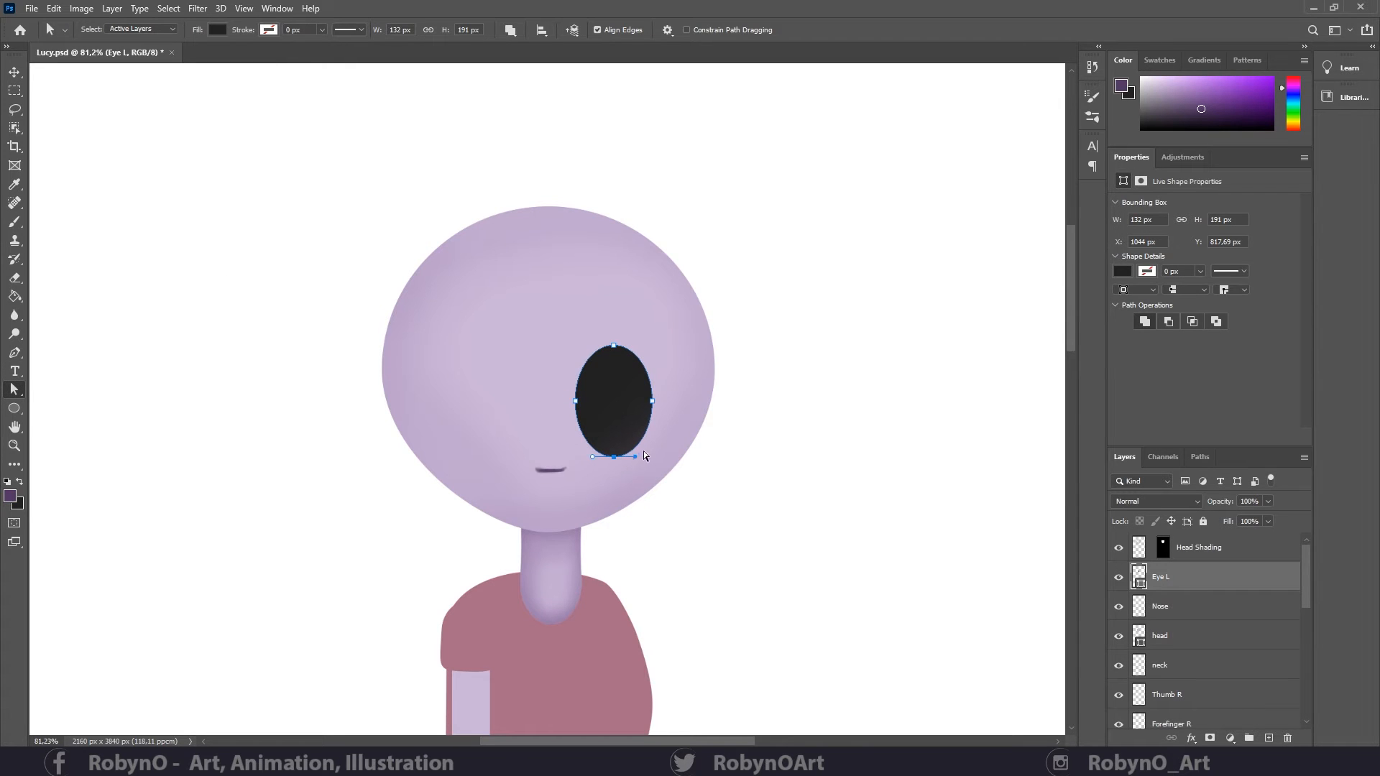
pyautogui.moveTo(636, 458); pyautogui.dragTo(646, 452)
pyautogui.click(657, 284)
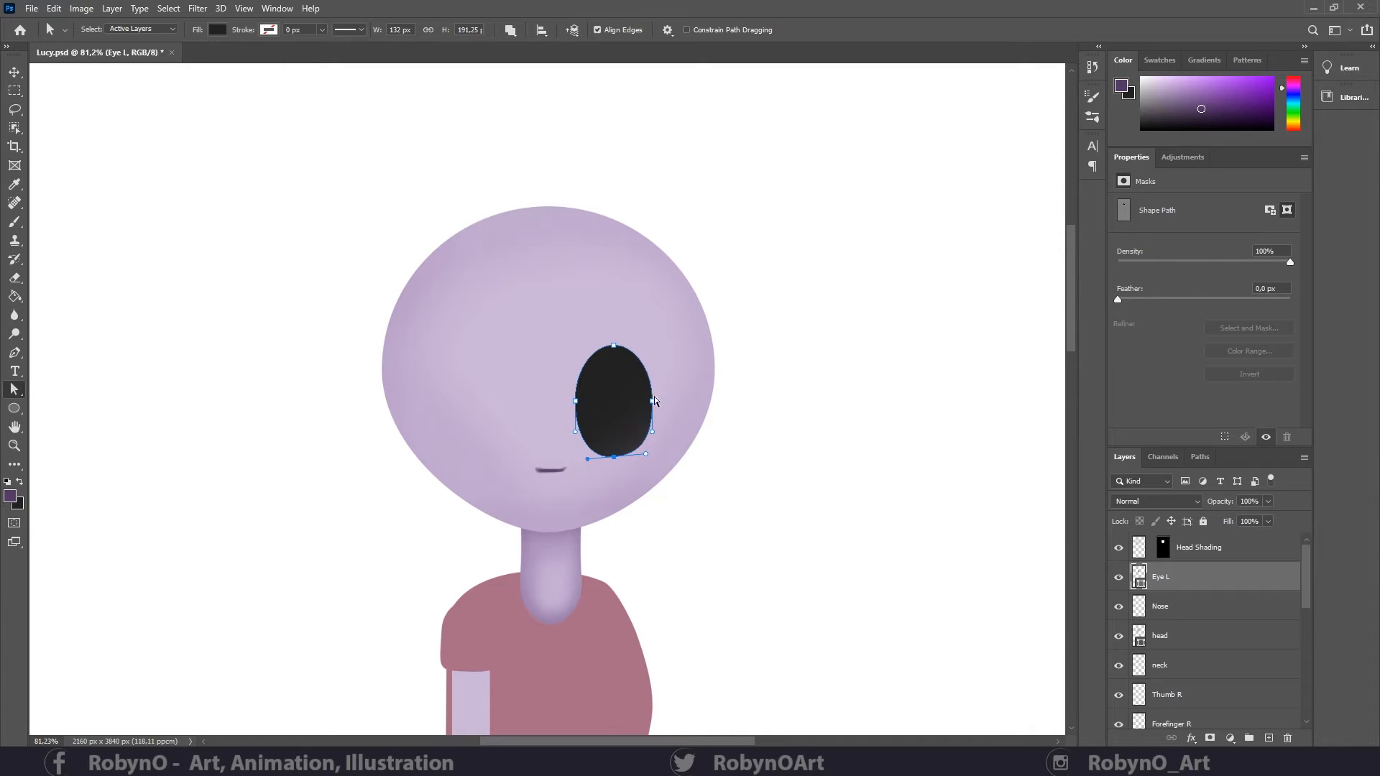
pyautogui.click(866, 430)
# - Add a new layer above Eye L and name it Eye Shine L
pyautogui.click(1269, 738)
pyautogui.doubleClick(1163, 577)
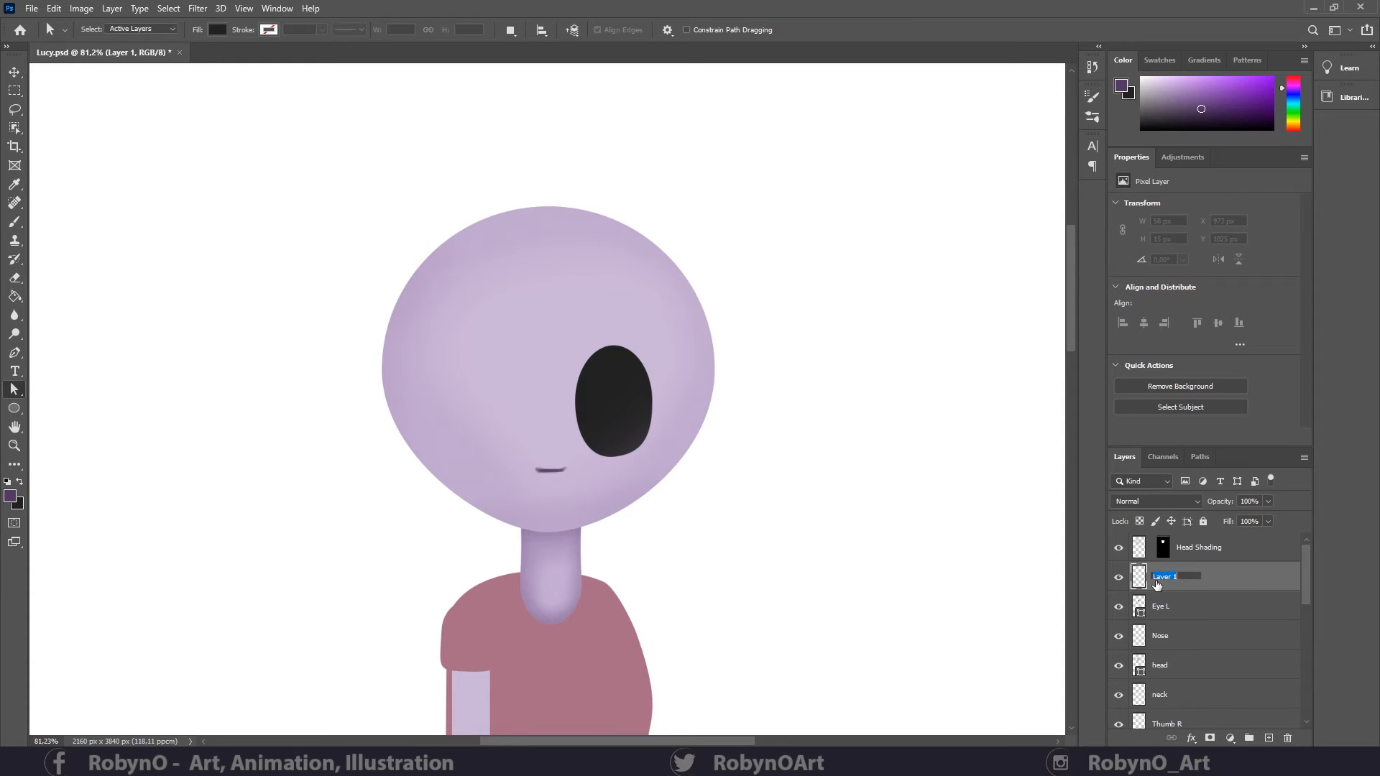
pyautogui.write('EYE sHIN')
pyautogui.press('BackSpace')
pyautogui.press('BackSpace')
pyautogui.press('BackSpace')
pyautogui.press('BackSpace')
pyautogui.press('BackSpace')
pyautogui.press('BackSpace')
pyautogui.press('BackSpace')
pyautogui.press('BackSpace')
pyautogui.write('Eye Shine L')
pyautogui.press('Return')
# - Draw a small white ellipse about 23 by 38 px in the middle of the eye as its shine
pyautogui.click(15, 408)
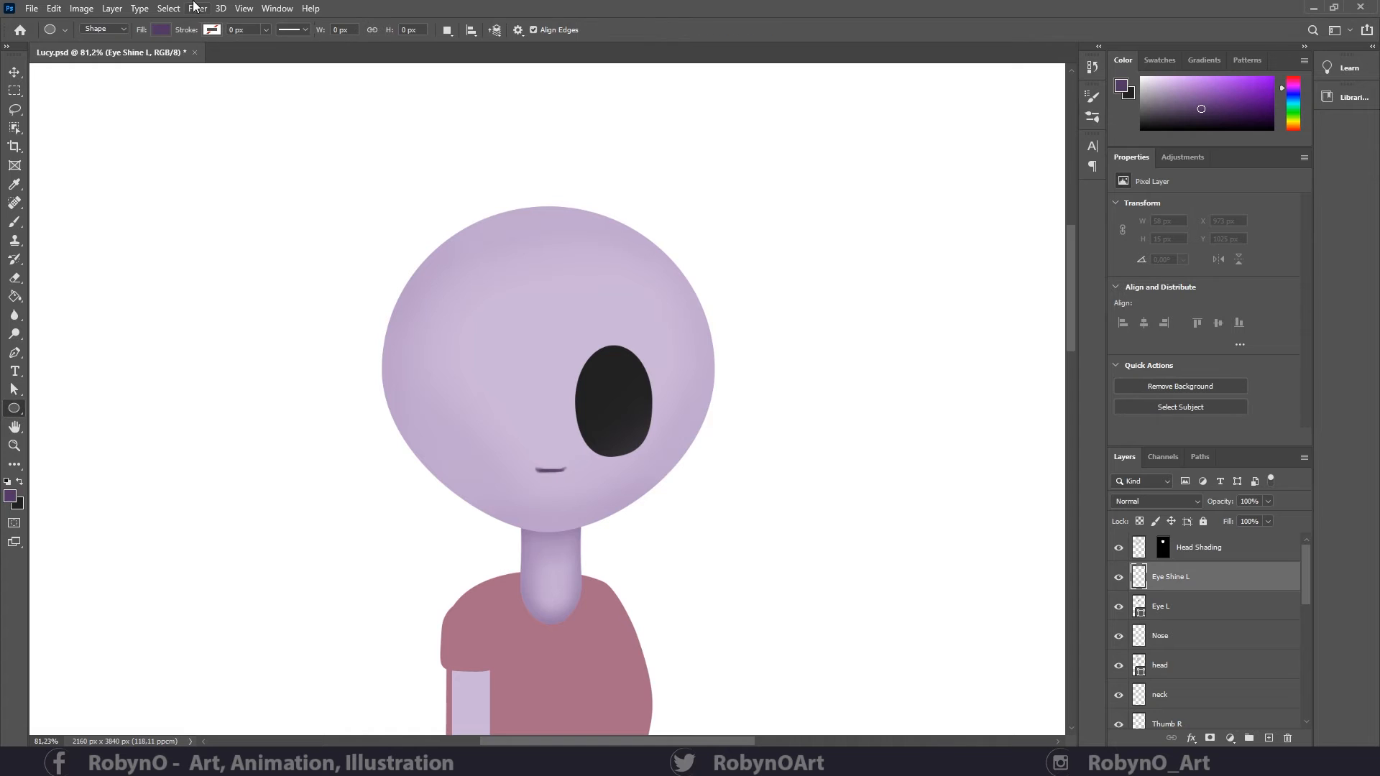
pyautogui.click(161, 29)
pyautogui.click(110, 105)
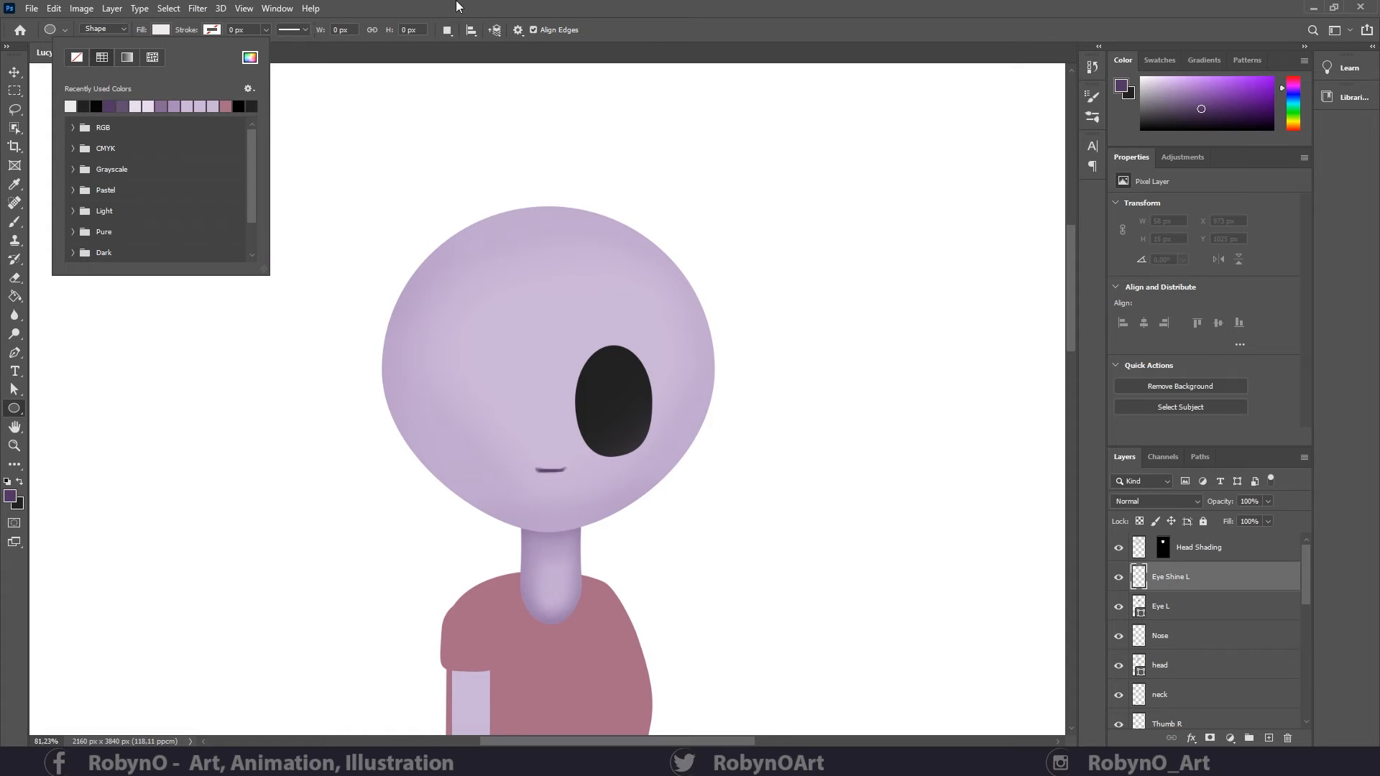
pyautogui.click(250, 57)
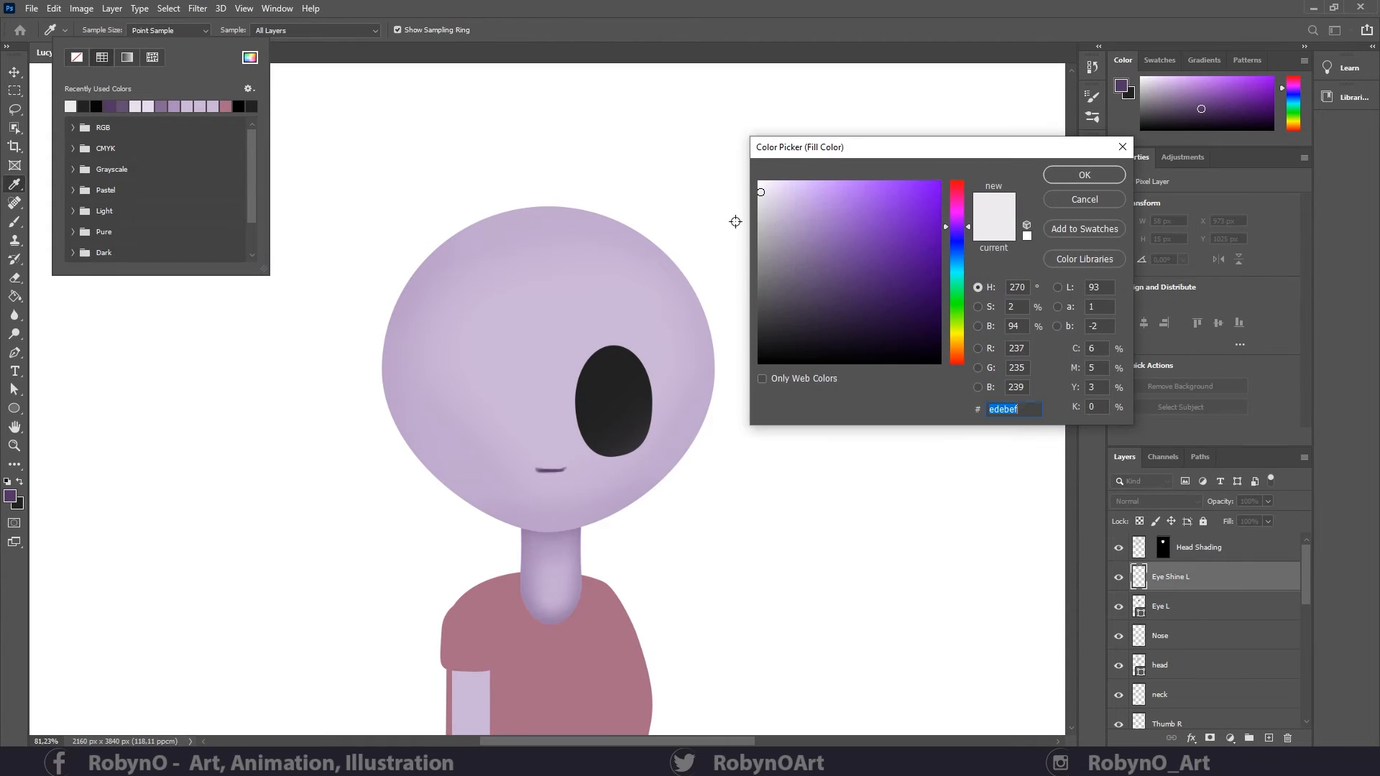
pyautogui.click(759, 181)
pyautogui.click(1084, 175)
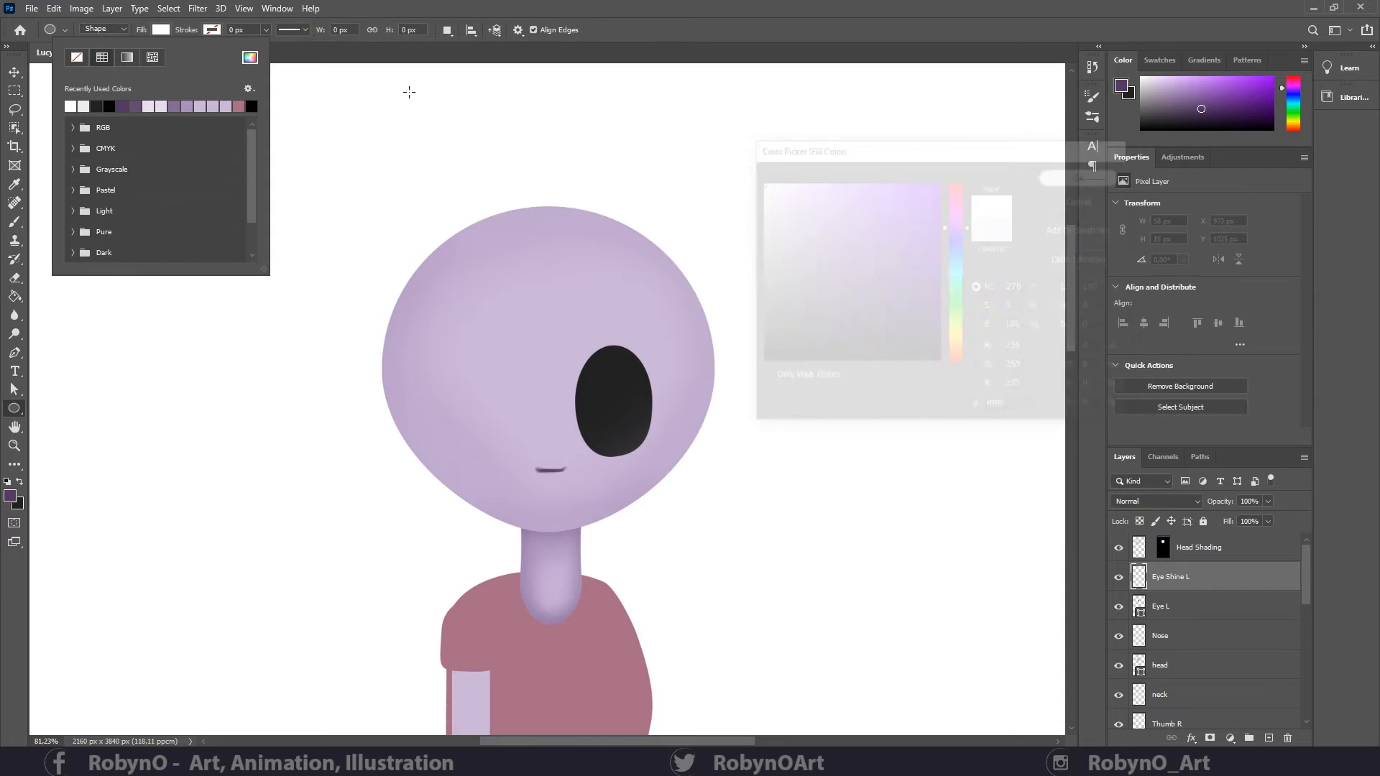
pyautogui.click(387, 4)
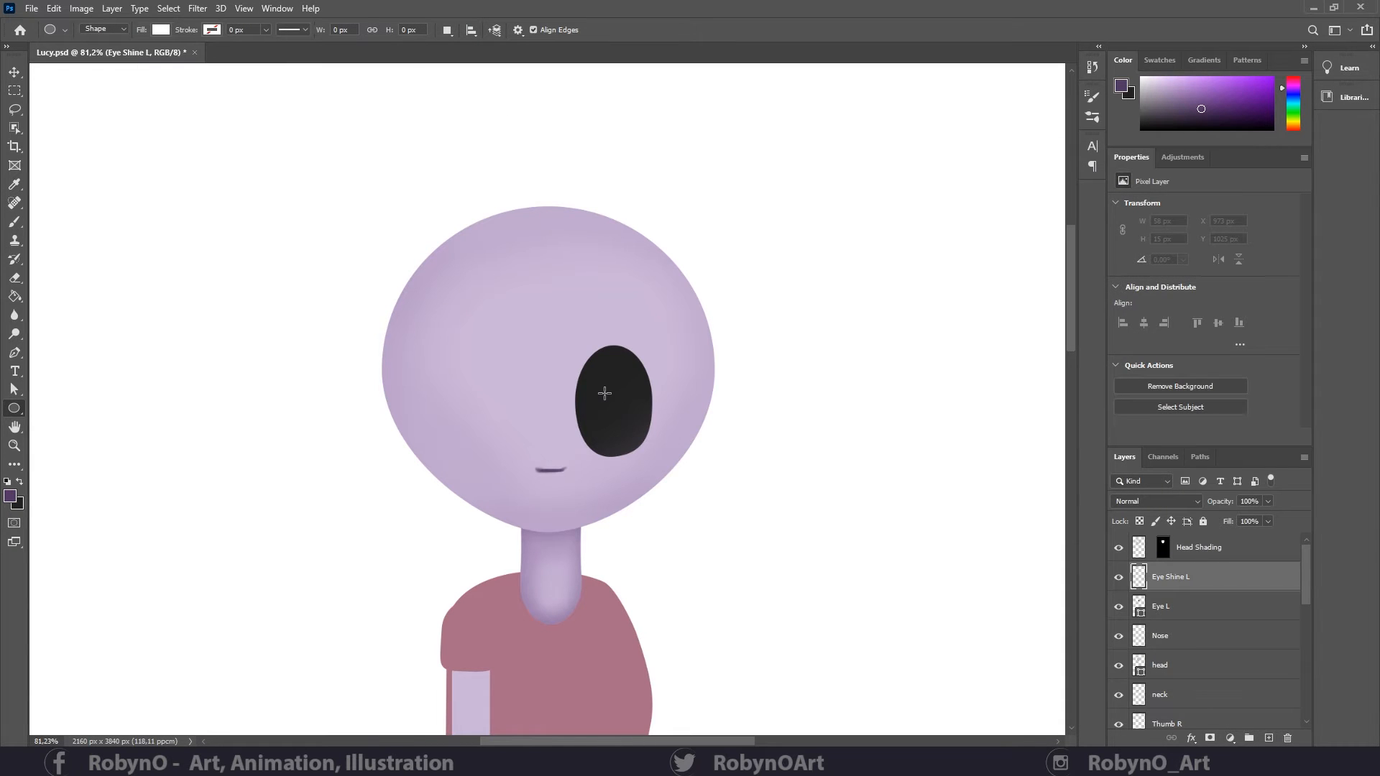
pyautogui.moveTo(606, 392)
pyautogui.mouseDown()
pyautogui.moveTo(610, 414)
pyautogui.moveTo(632, 415)
pyautogui.moveTo(618, 414)
pyautogui.mouseUp()
# - Duplicate the Eye L and Eye Shine L layers together and flip the copies horizontally
pyautogui.click(1200, 606)
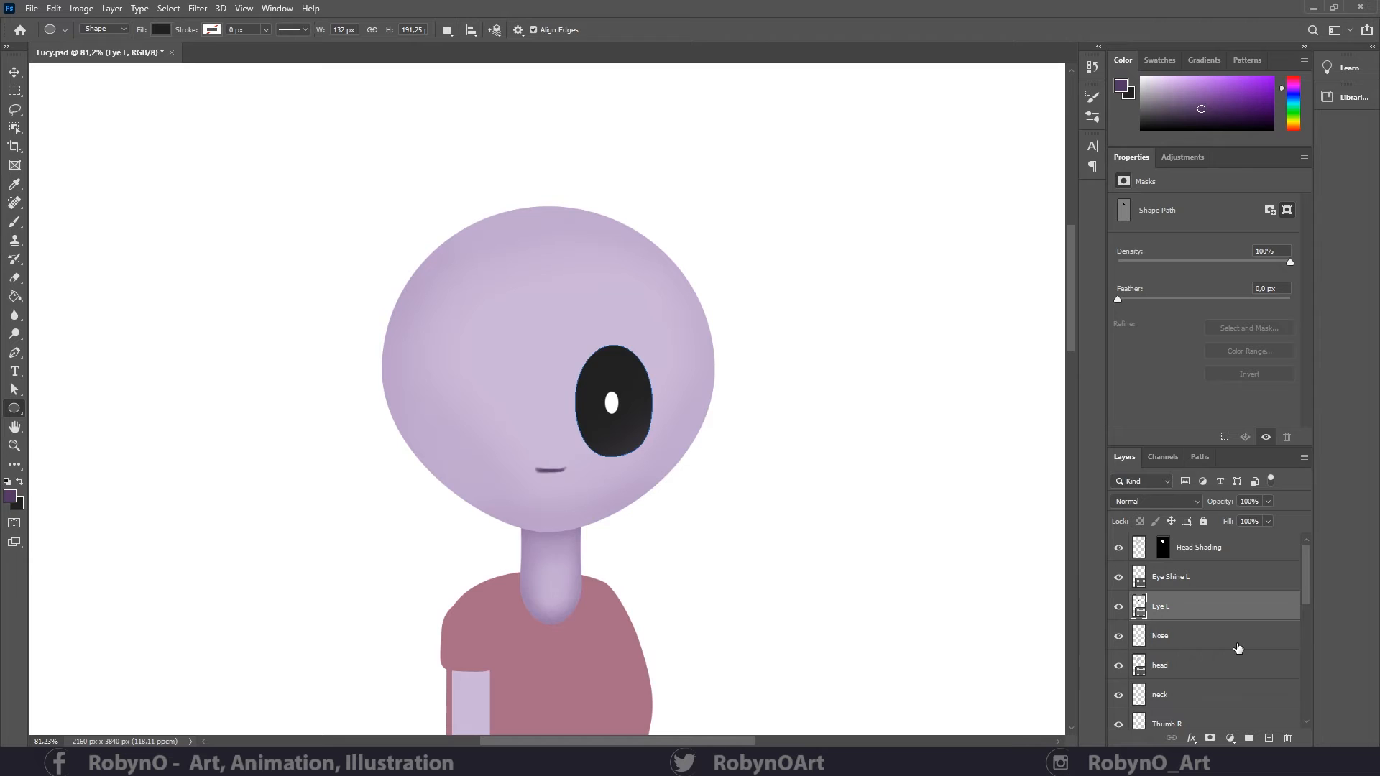
pyautogui.keyDown('shift'); pyautogui.click(1201, 579); pyautogui.keyUp('shift')
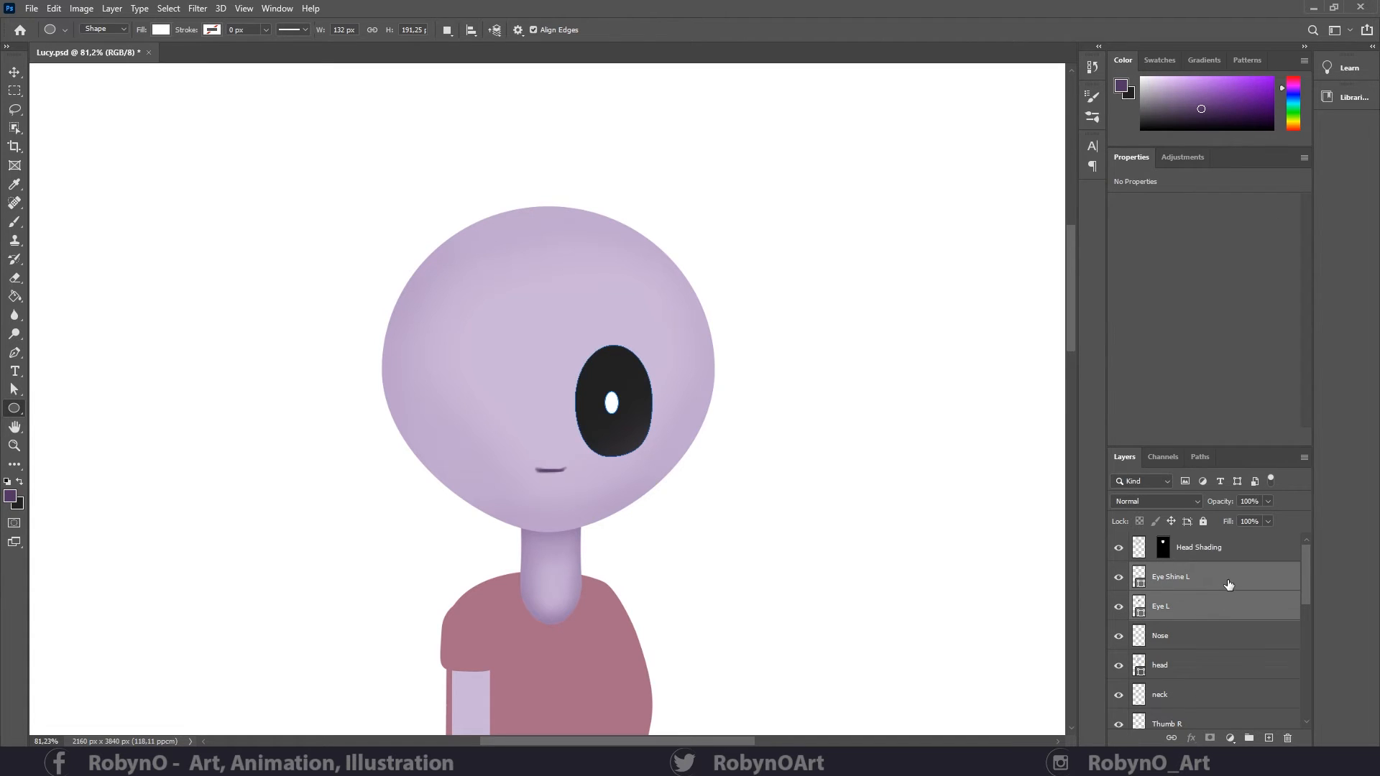
pyautogui.moveTo(1227, 606); pyautogui.dragTo(1269, 740)
pyautogui.click(54, 8)
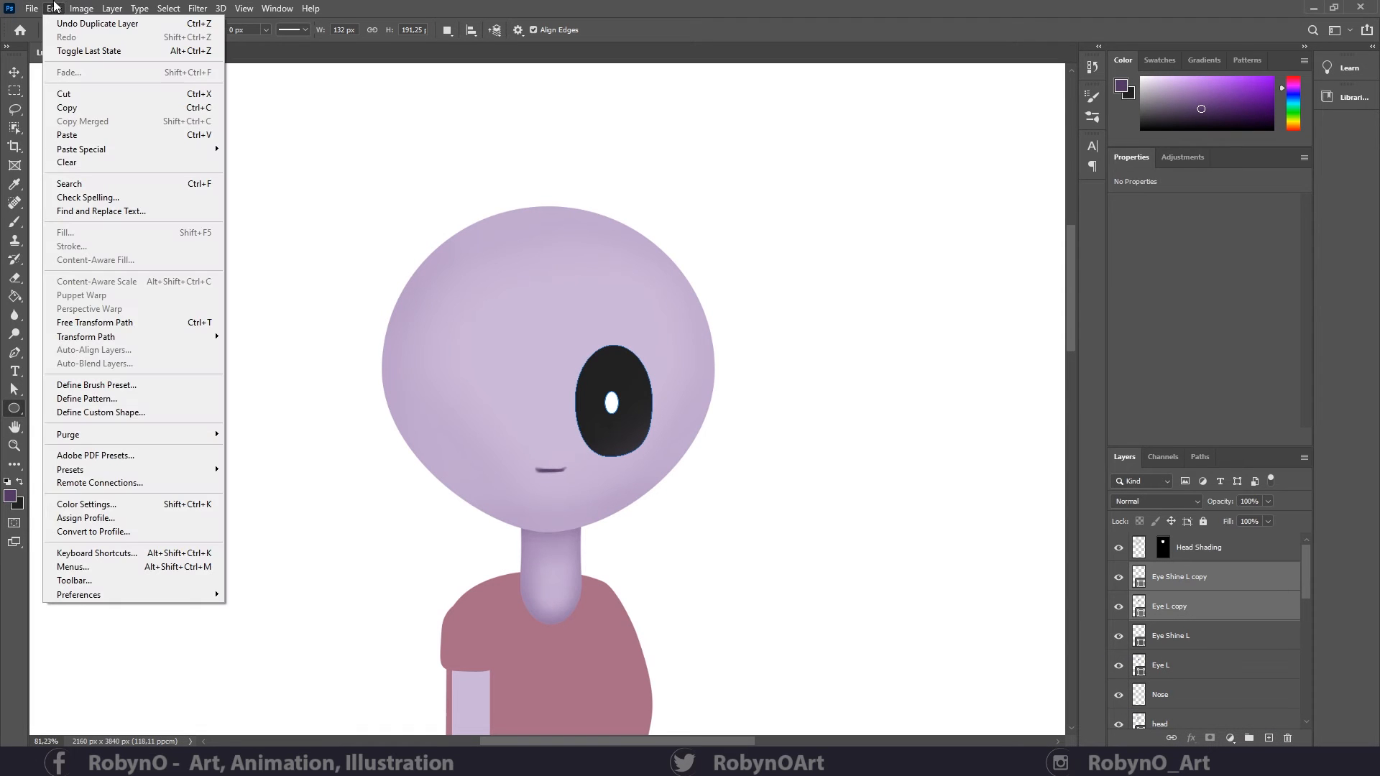
pyautogui.moveTo(89, 342)
pyautogui.click(287, 561)
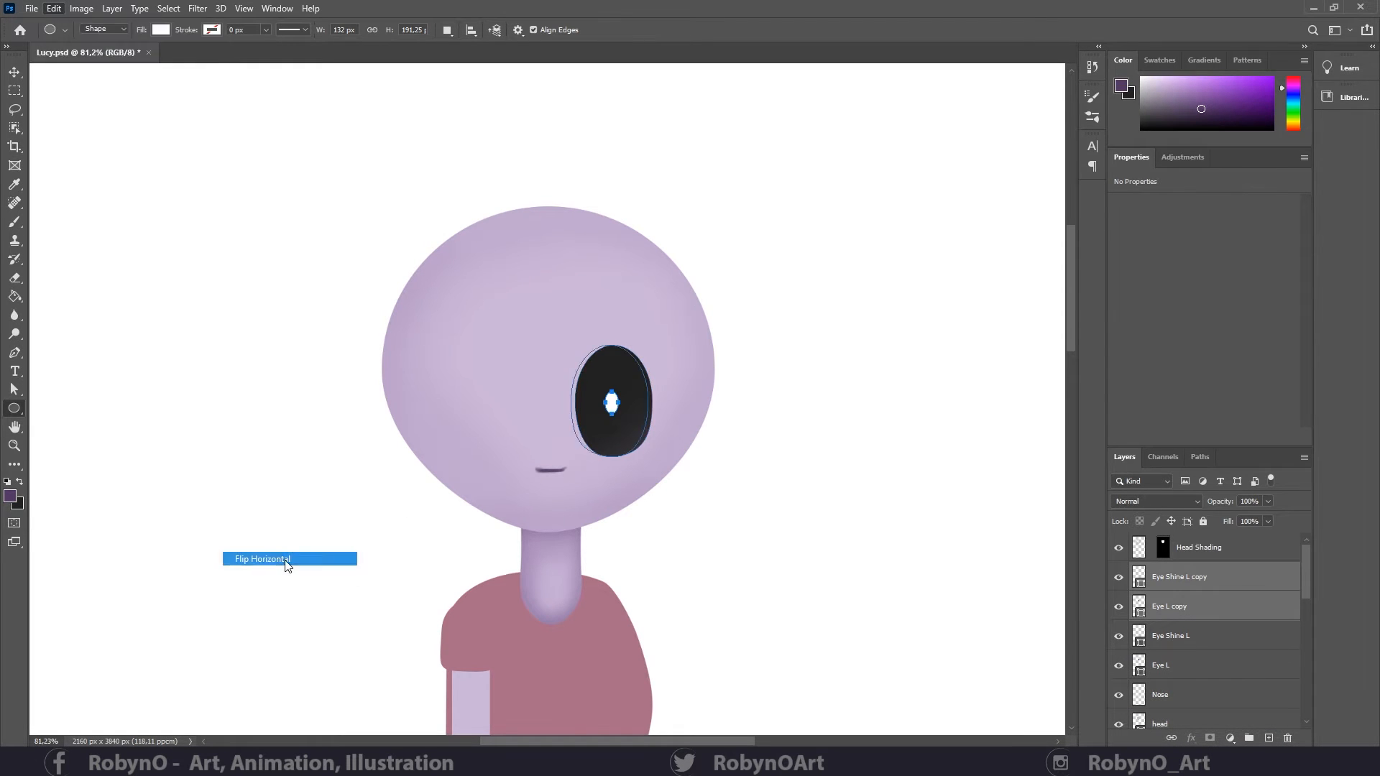
# - Move the flipped eye and shine copies across to the opposite side of the face, level with the original eye
pyautogui.hotkey('ctrl', 't')
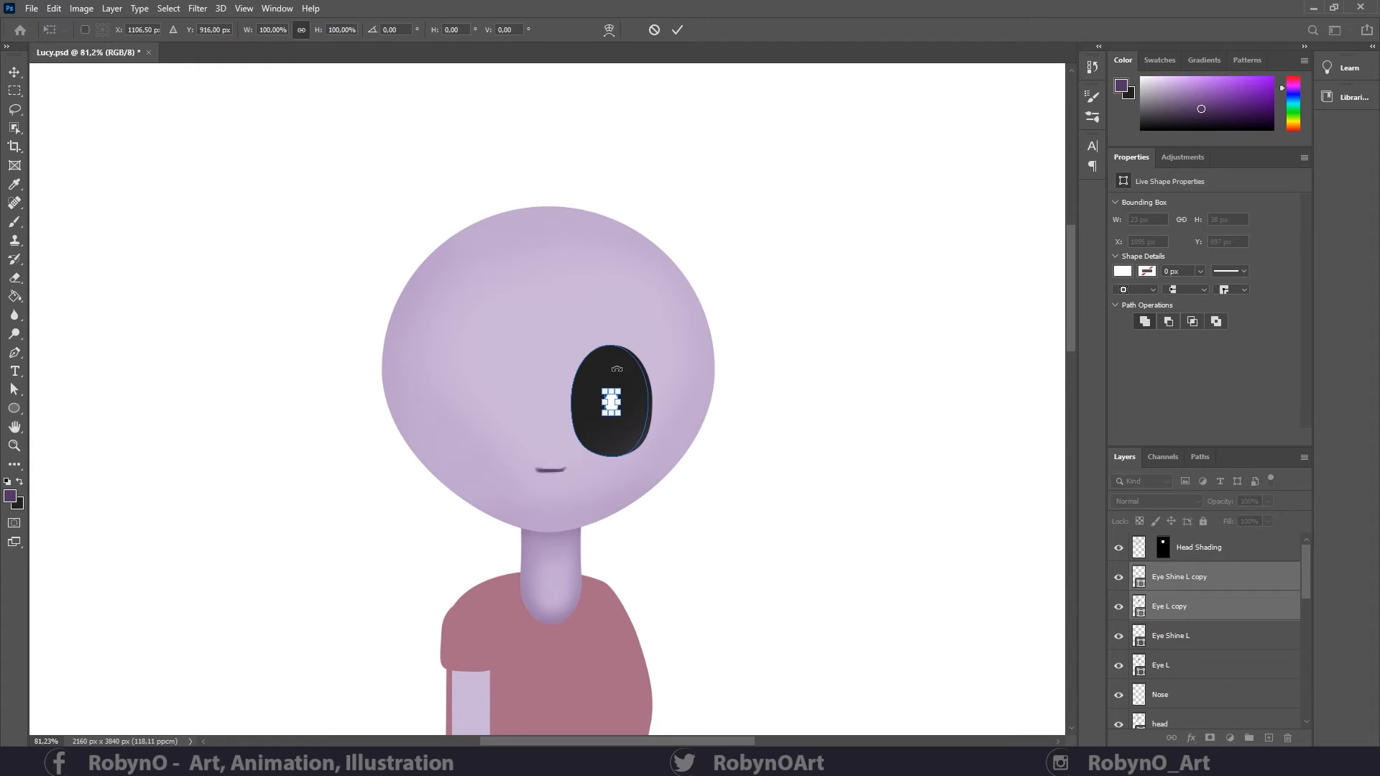
pyautogui.press('Return')
pyautogui.moveTo(613, 369); pyautogui.dragTo(490, 364)
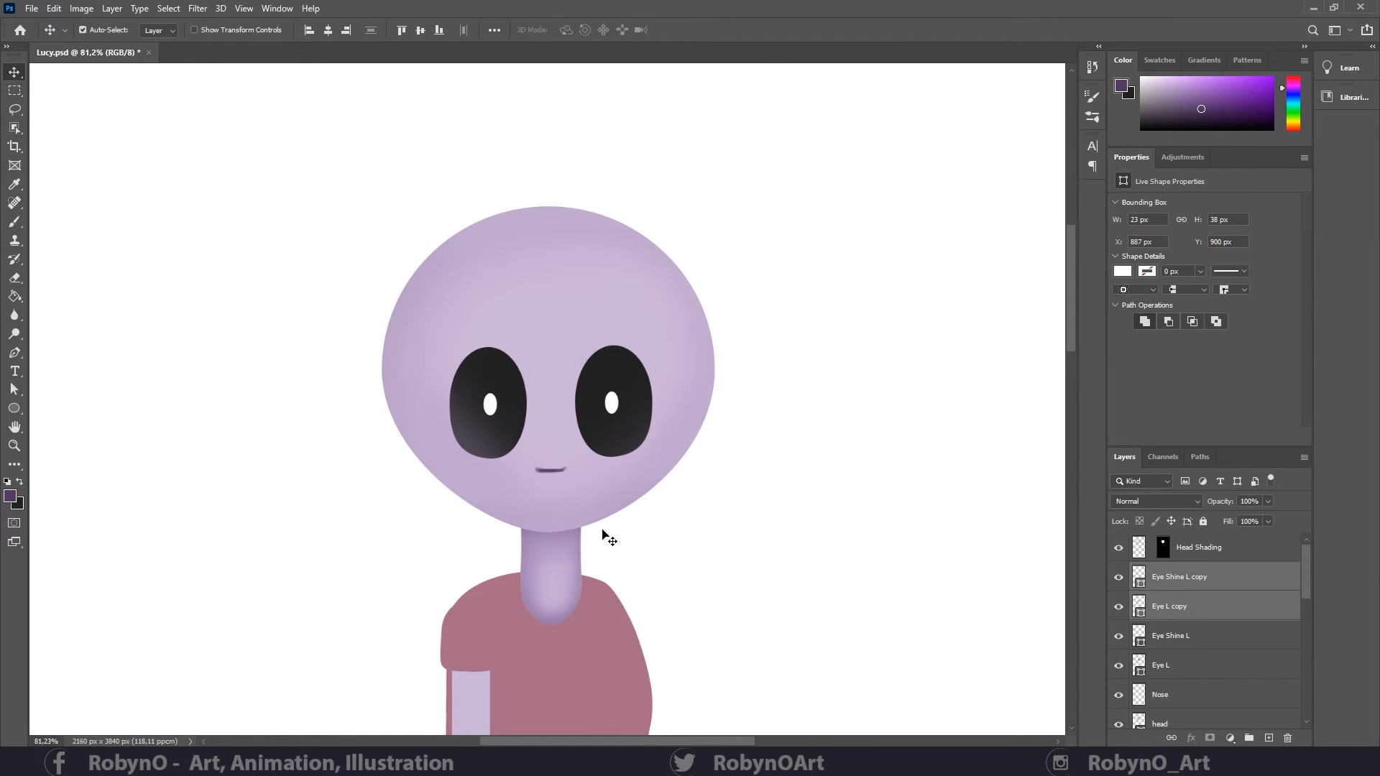
# - Rename the copied eye layer to Eye R and the copied shine layer to Eye Shine R
pyautogui.click(1170, 607)
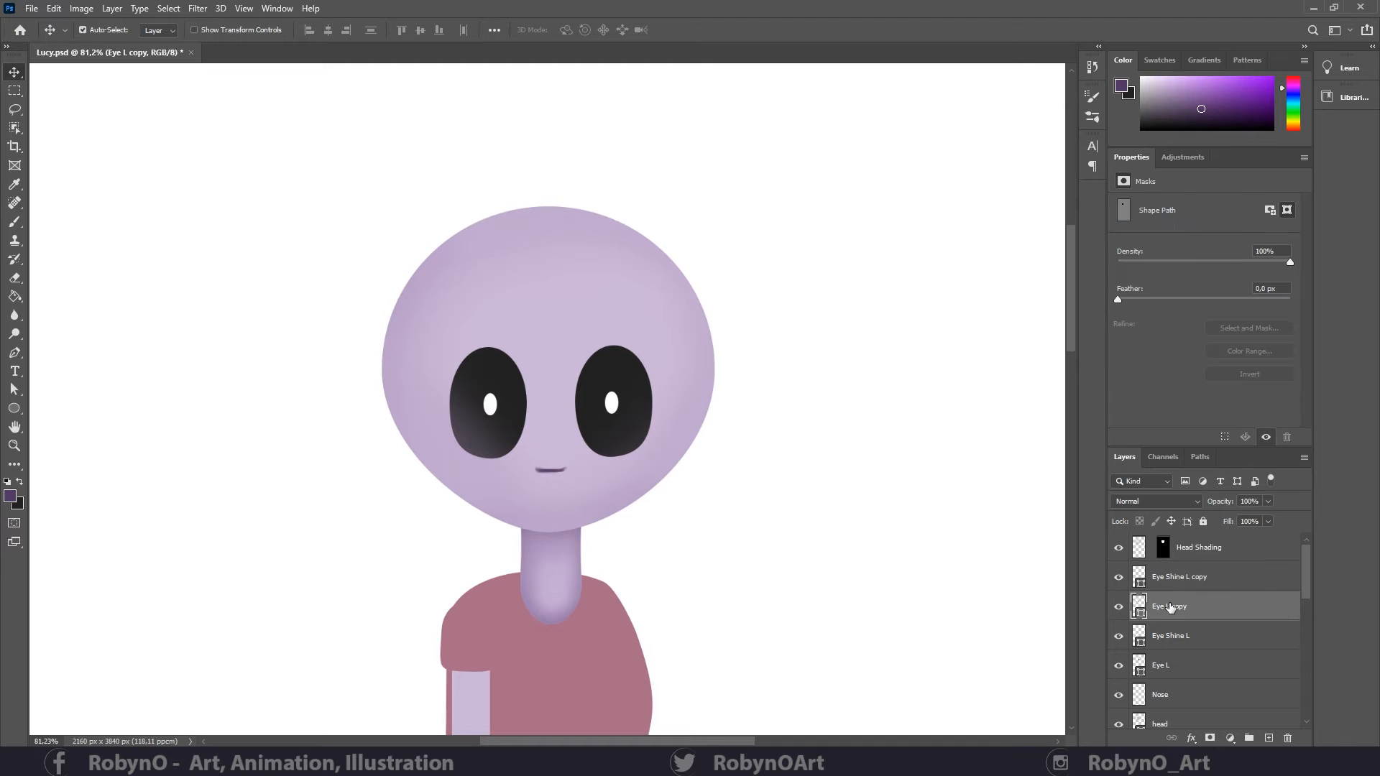
pyautogui.doubleClick(1171, 607)
pyautogui.write('R')
pyautogui.doubleClick(1189, 581)
pyautogui.moveTo(1188, 578); pyautogui.dragTo(1223, 578)
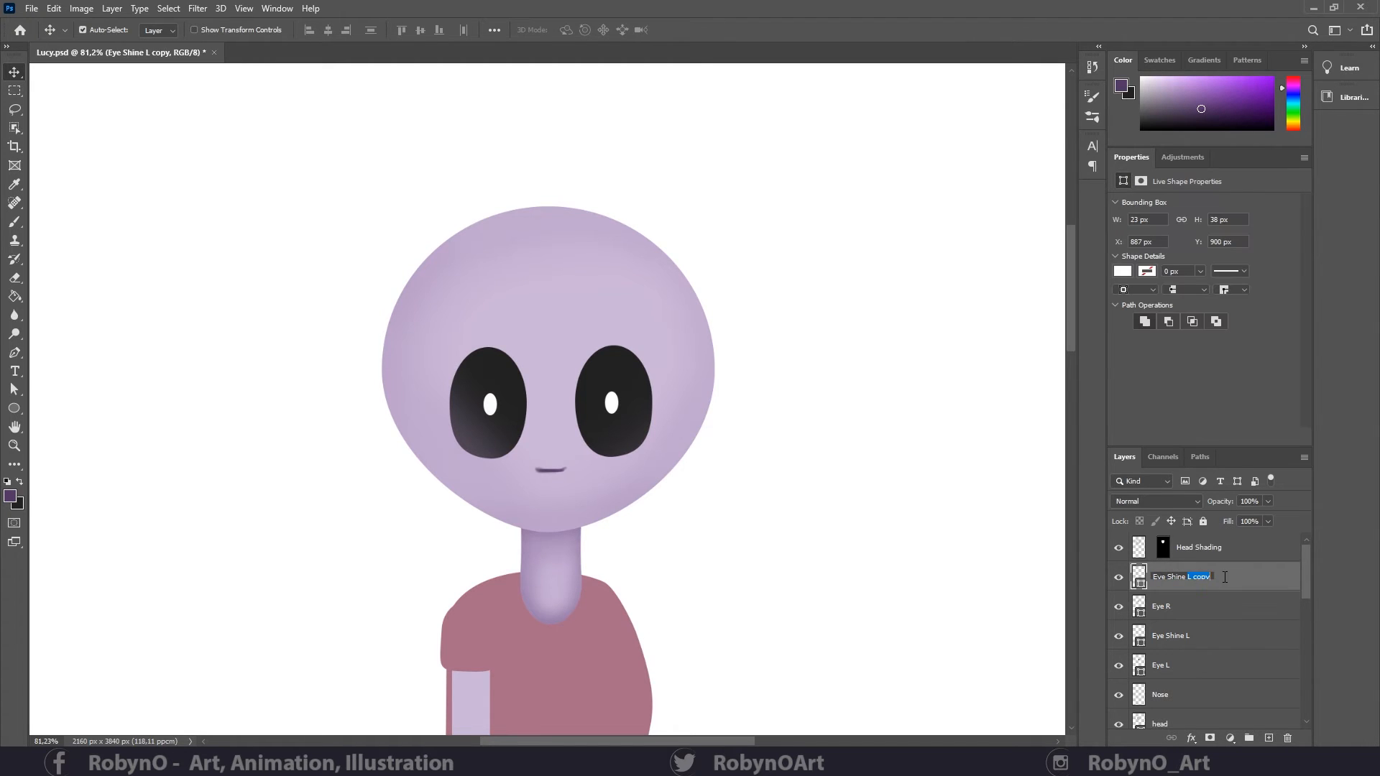
pyautogui.write('R')
pyautogui.press('Return')
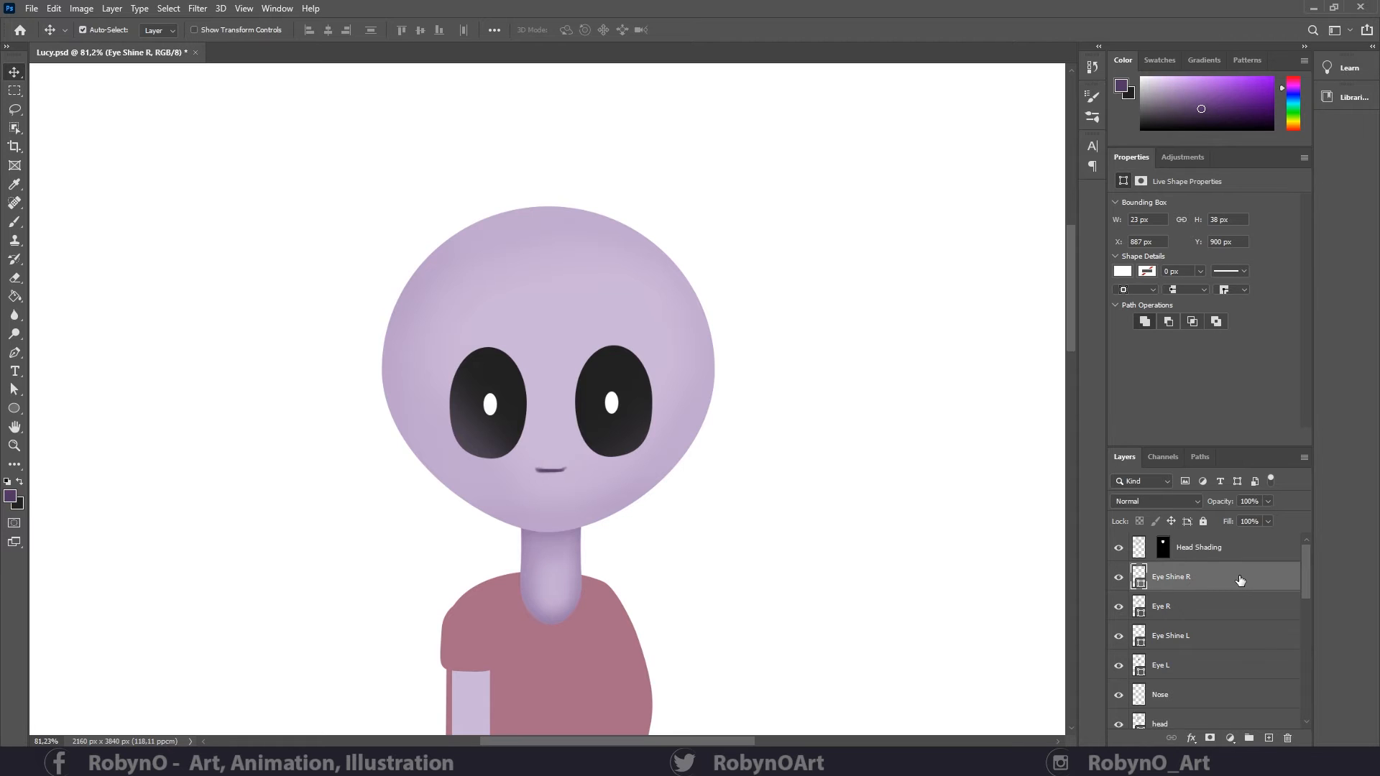
# - Move the Eye R and Eye Shine R layers together above the Head Shading layer
pyautogui.keyDown('shift'); pyautogui.click(1226, 611); pyautogui.keyUp('shift')
pyautogui.moveTo(1226, 611); pyautogui.dragTo(1210, 533)
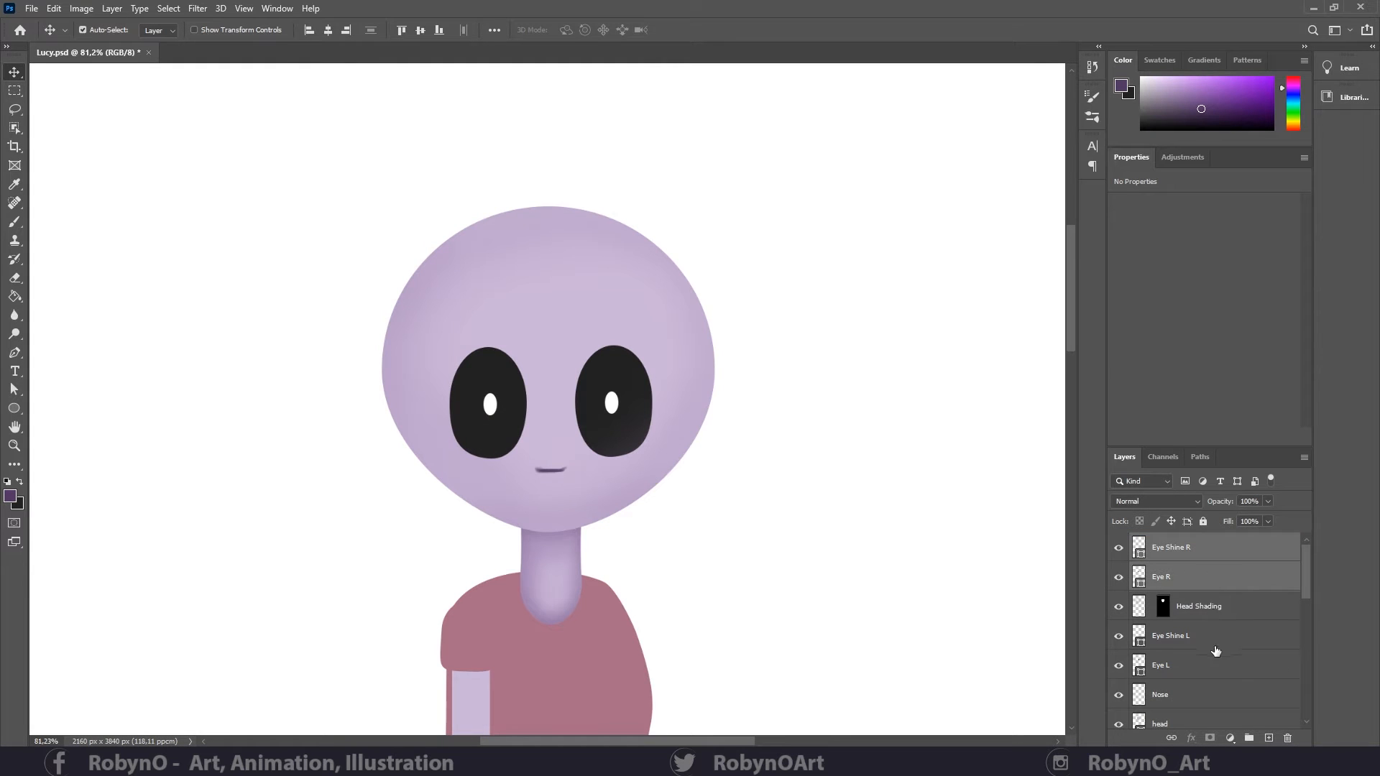
# - Narrow the head shape to 482 px wide by moving its two side anchor points inward and slightly down
pyautogui.scroll(-2, 1215, 614)
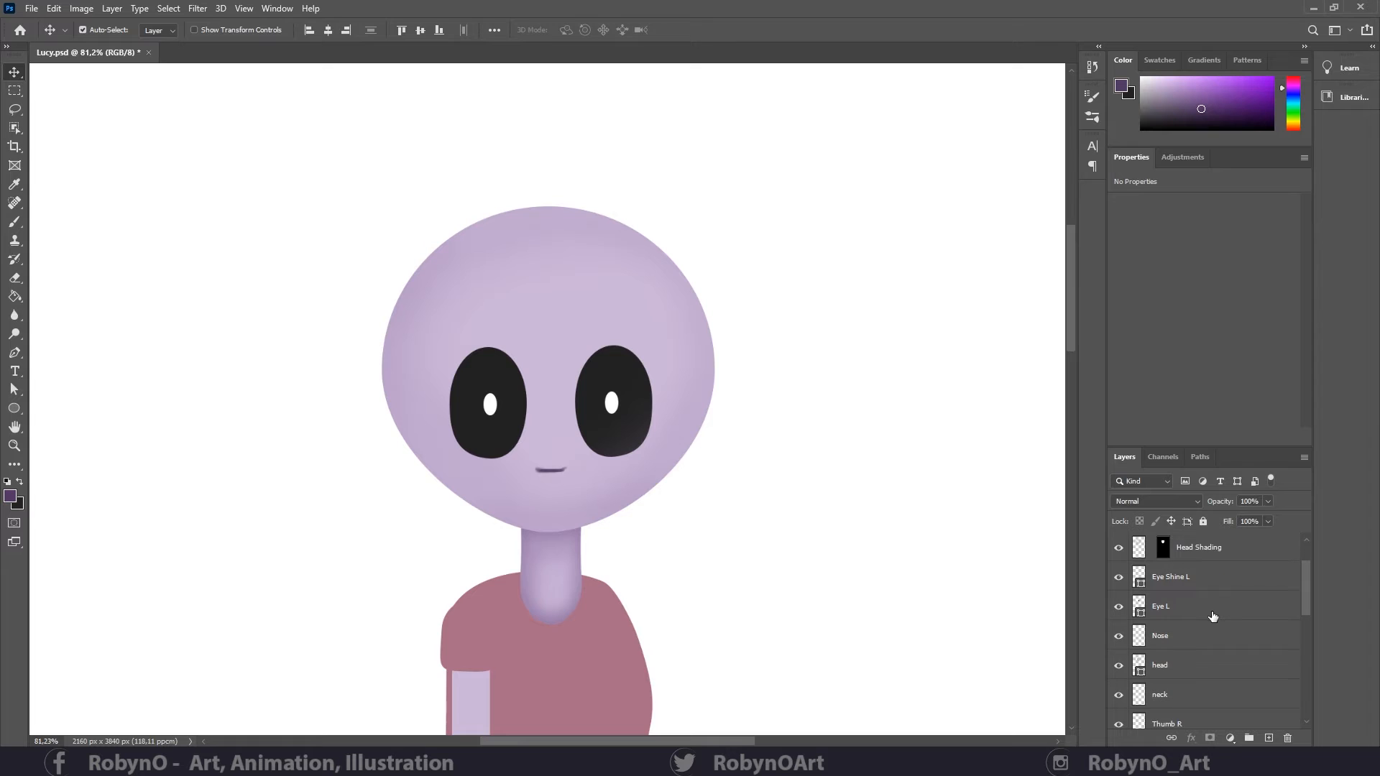
pyautogui.click(1179, 666)
pyautogui.click(14, 389)
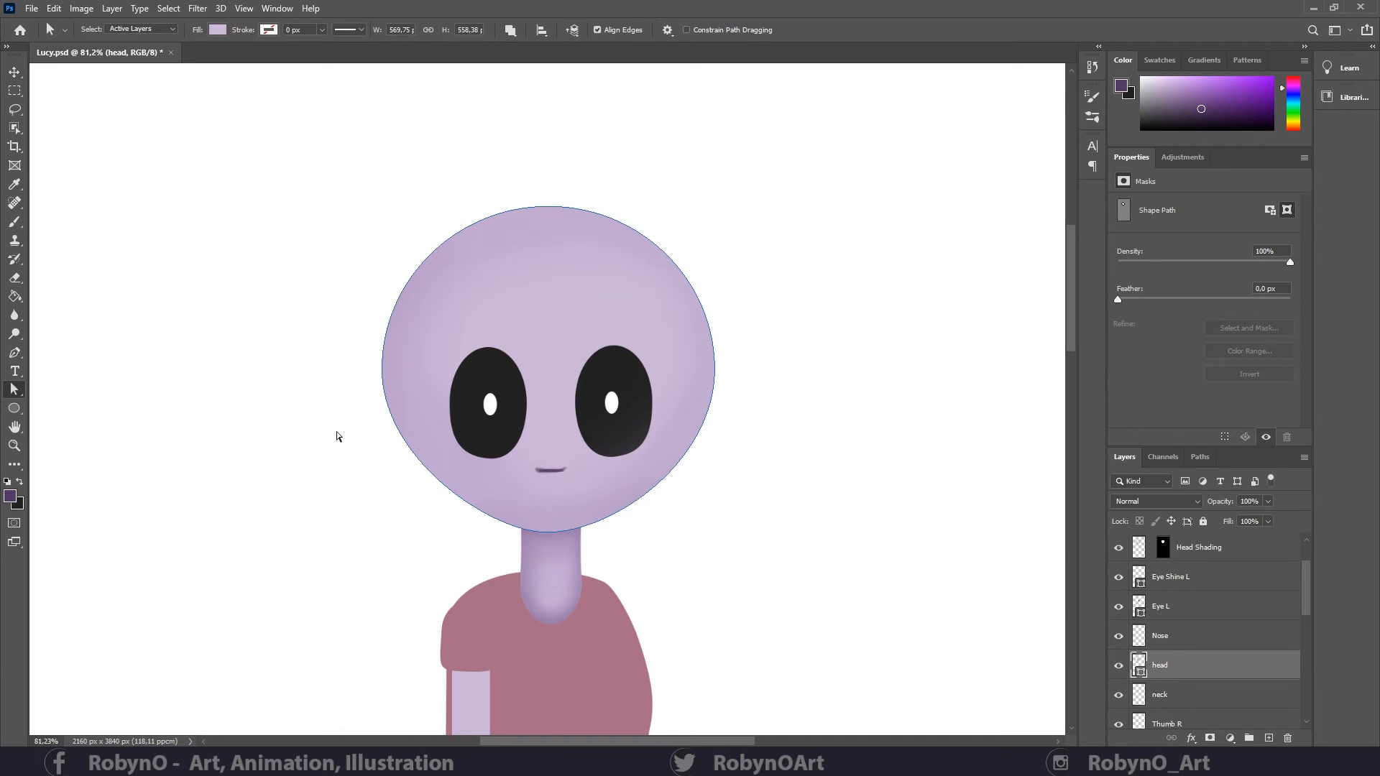
pyautogui.click(382, 389)
pyautogui.moveTo(382, 389); pyautogui.dragTo(409, 382)
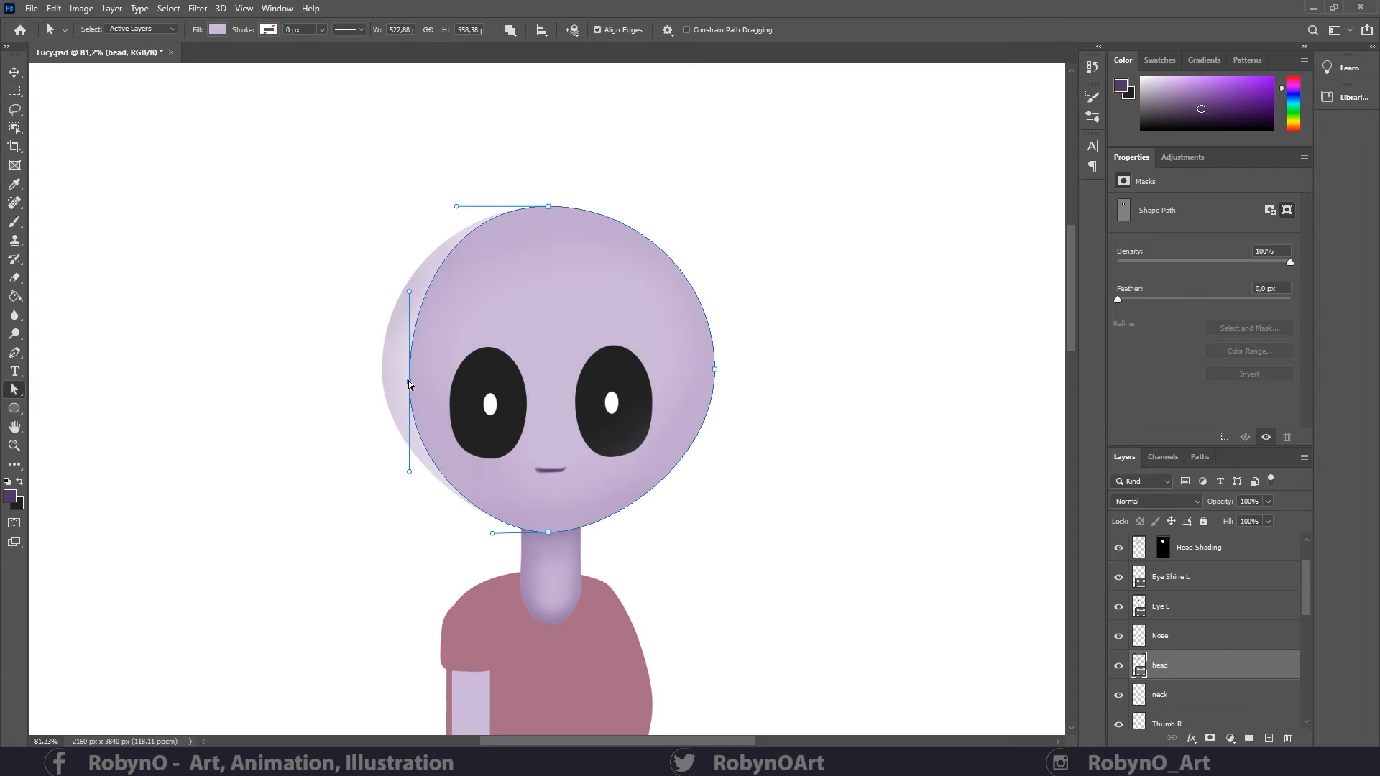
pyautogui.click(714, 371)
pyautogui.moveTo(715, 371); pyautogui.dragTo(692, 383)
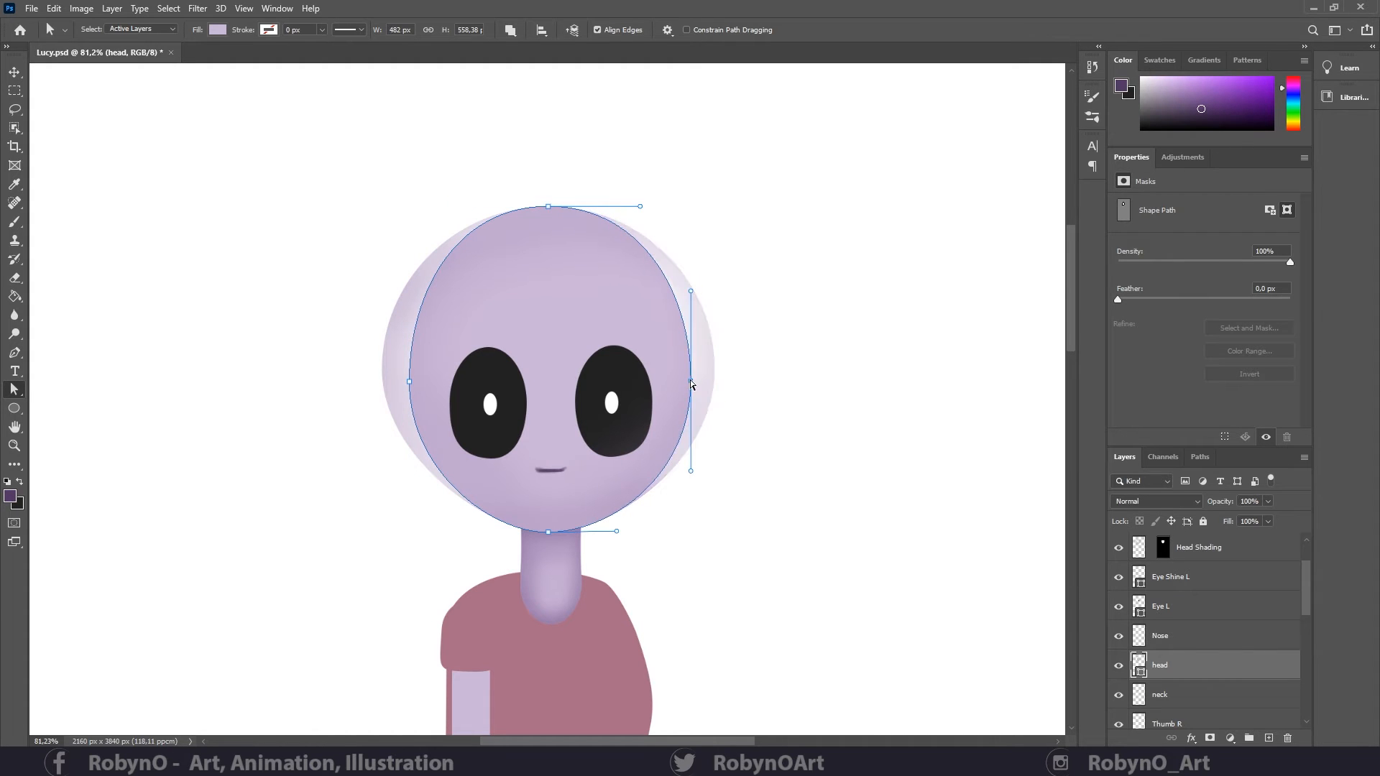
# - Lengthen the curve handles at the top of the head and shorten those at the chin for a broader crown and narrower jaw
pyautogui.click(548, 207)
pyautogui.moveTo(641, 206); pyautogui.dragTo(660, 206)
pyautogui.click(458, 210)
pyautogui.click(549, 206)
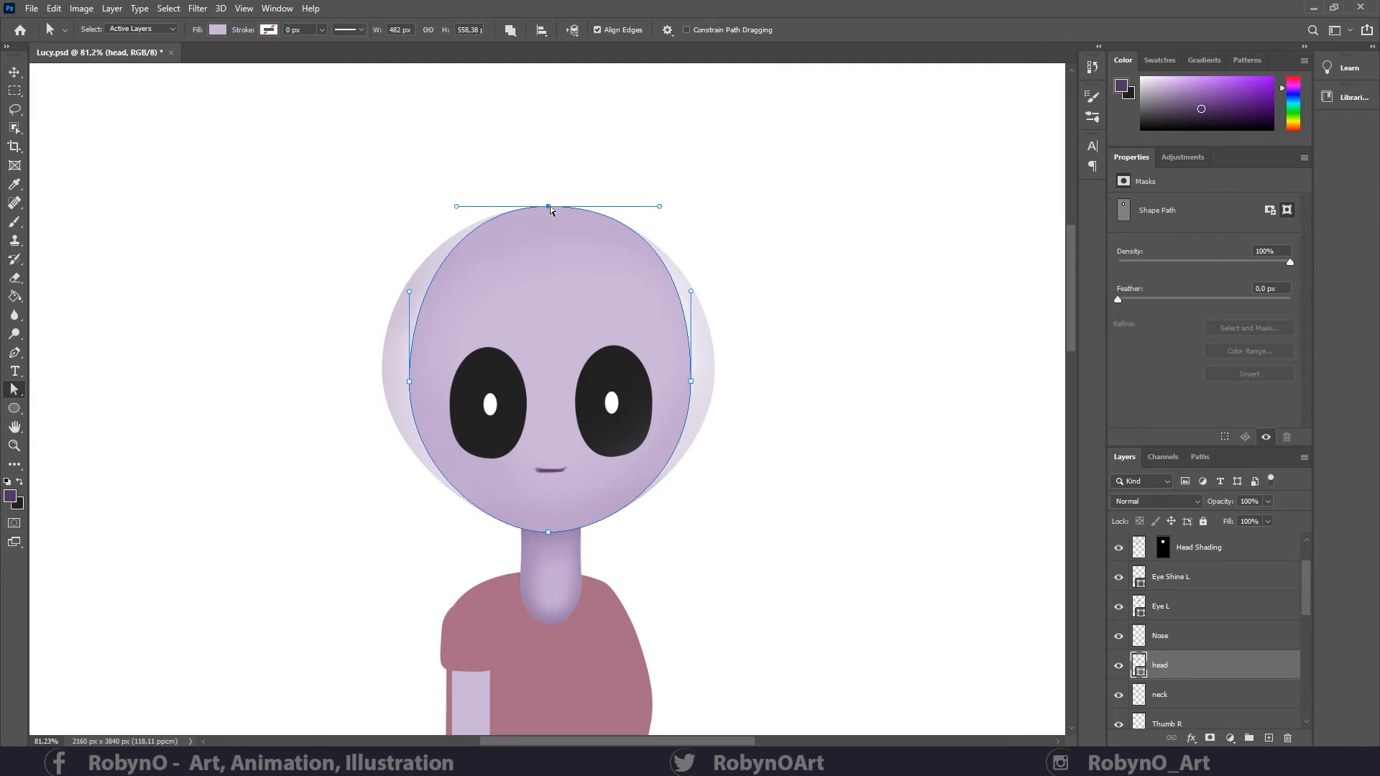
pyautogui.moveTo(456, 206); pyautogui.dragTo(438, 209)
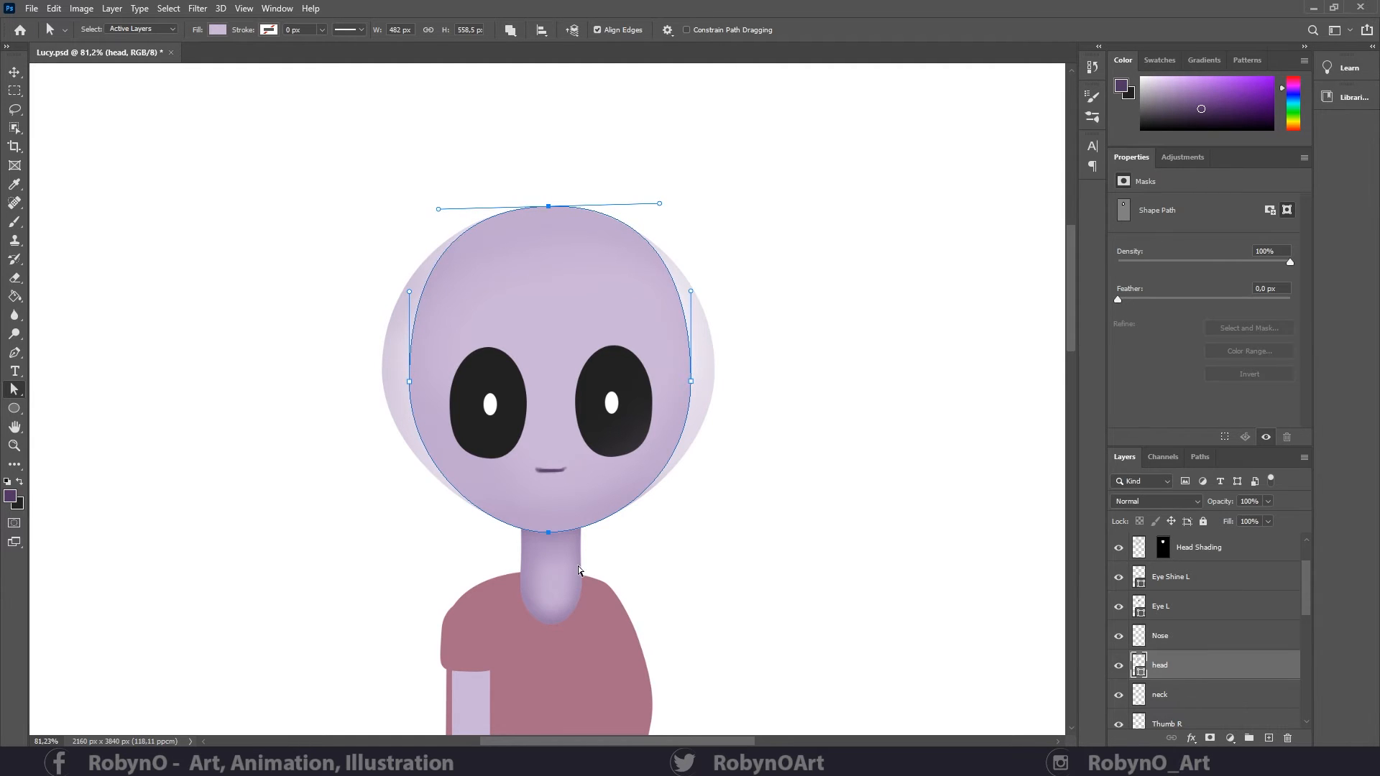
pyautogui.click(548, 531)
pyautogui.moveTo(493, 532); pyautogui.dragTo(503, 532)
pyautogui.moveTo(617, 533); pyautogui.dragTo(608, 533)
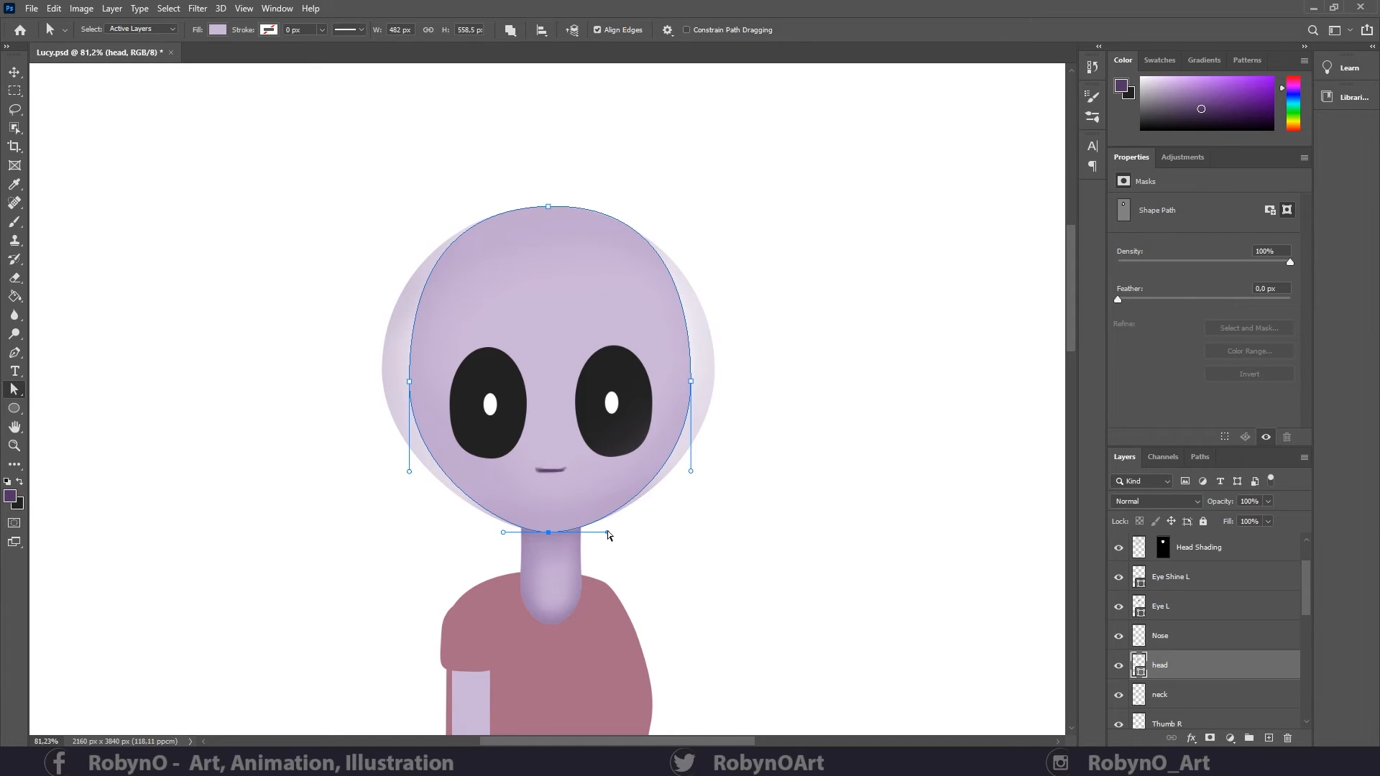
# - Replace the Head Shading layer's mask with a new one made from the reshaped head's outline
pyautogui.click(1164, 548)
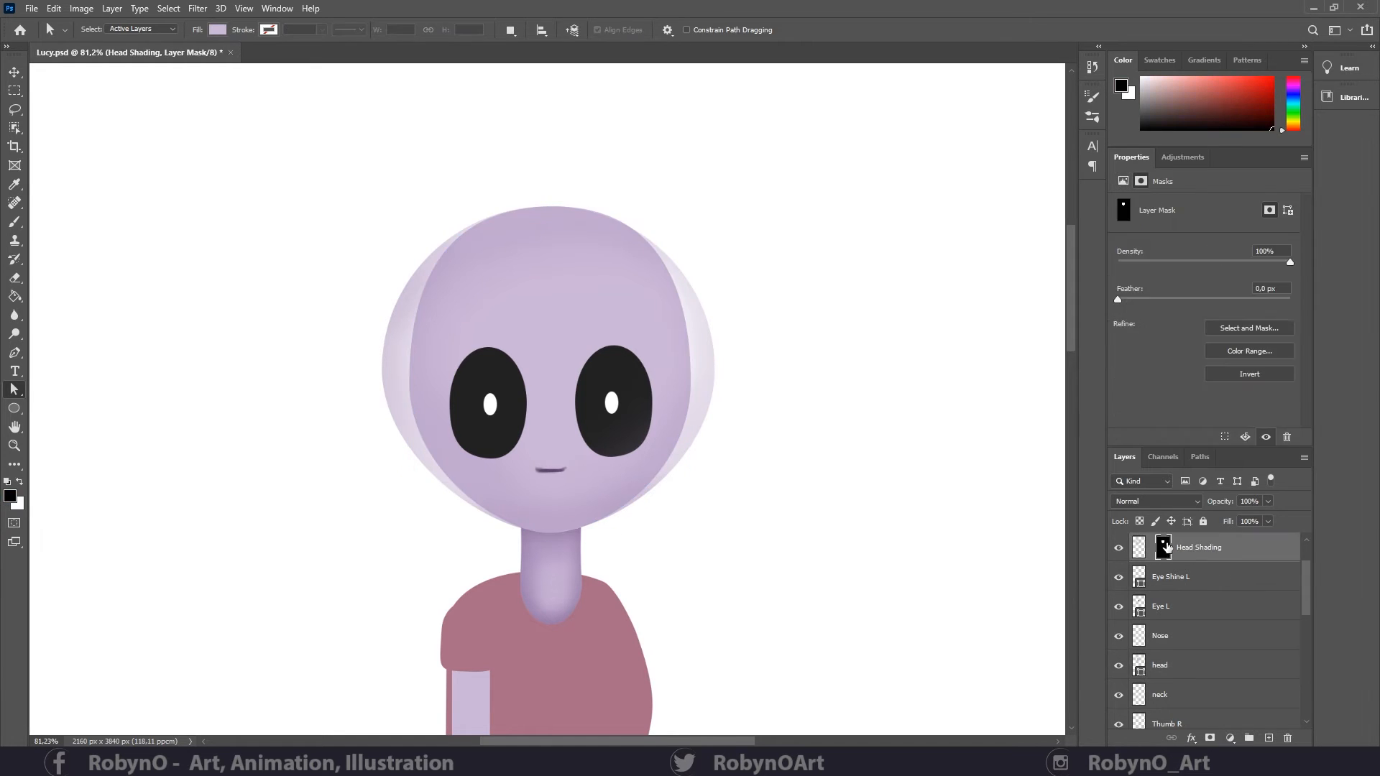
pyautogui.rightClick(1166, 548)
pyautogui.click(1202, 568)
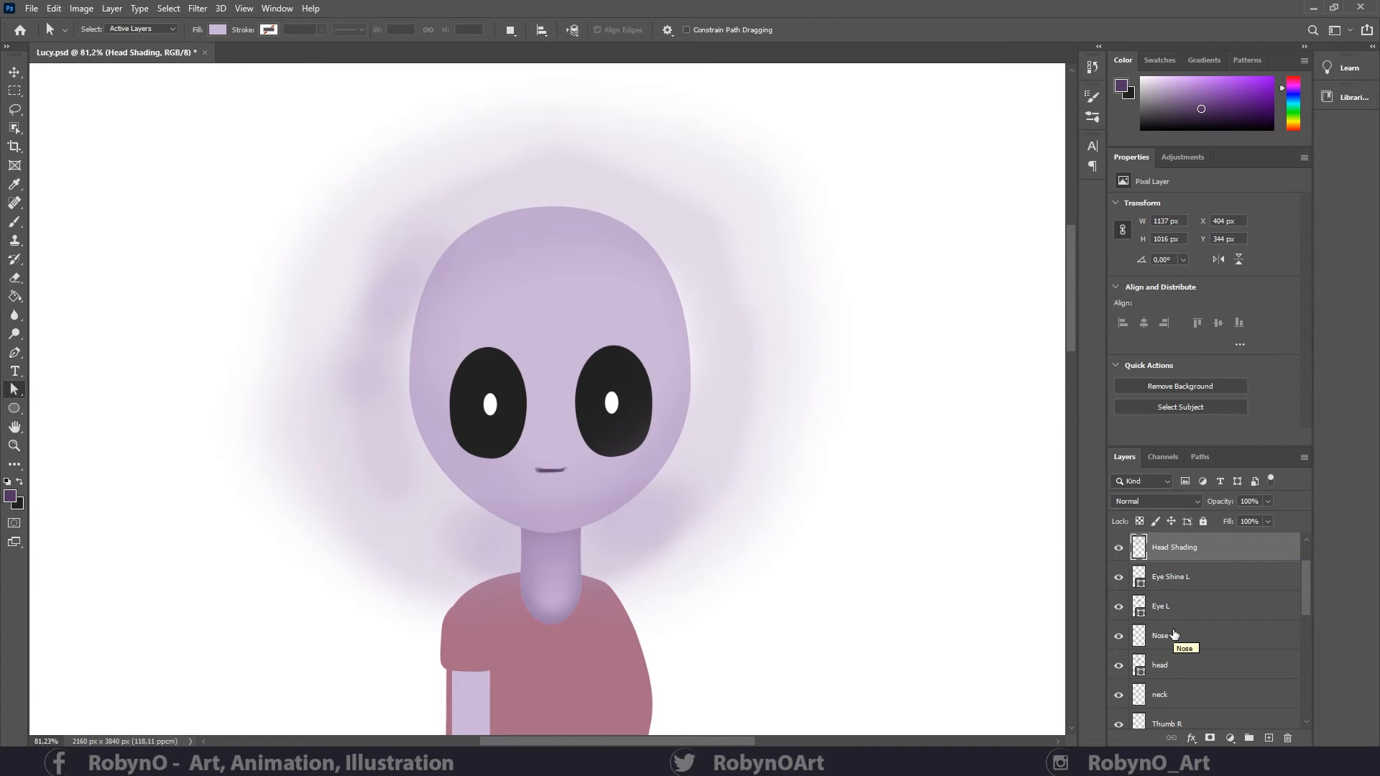
pyautogui.click(1163, 665)
pyautogui.keyDown('ctrl'); pyautogui.click(1140, 665); pyautogui.keyUp('ctrl')
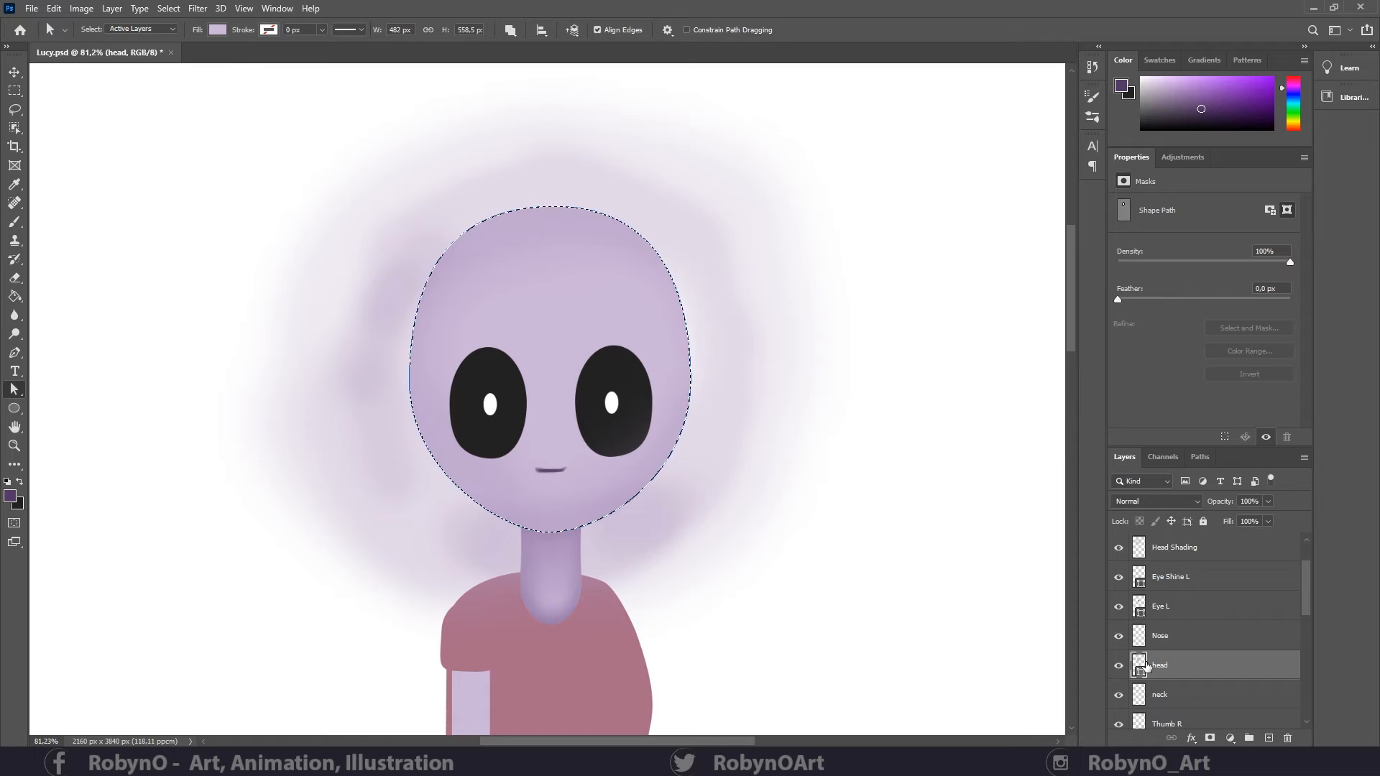
pyautogui.click(1173, 553)
pyautogui.click(1211, 738)
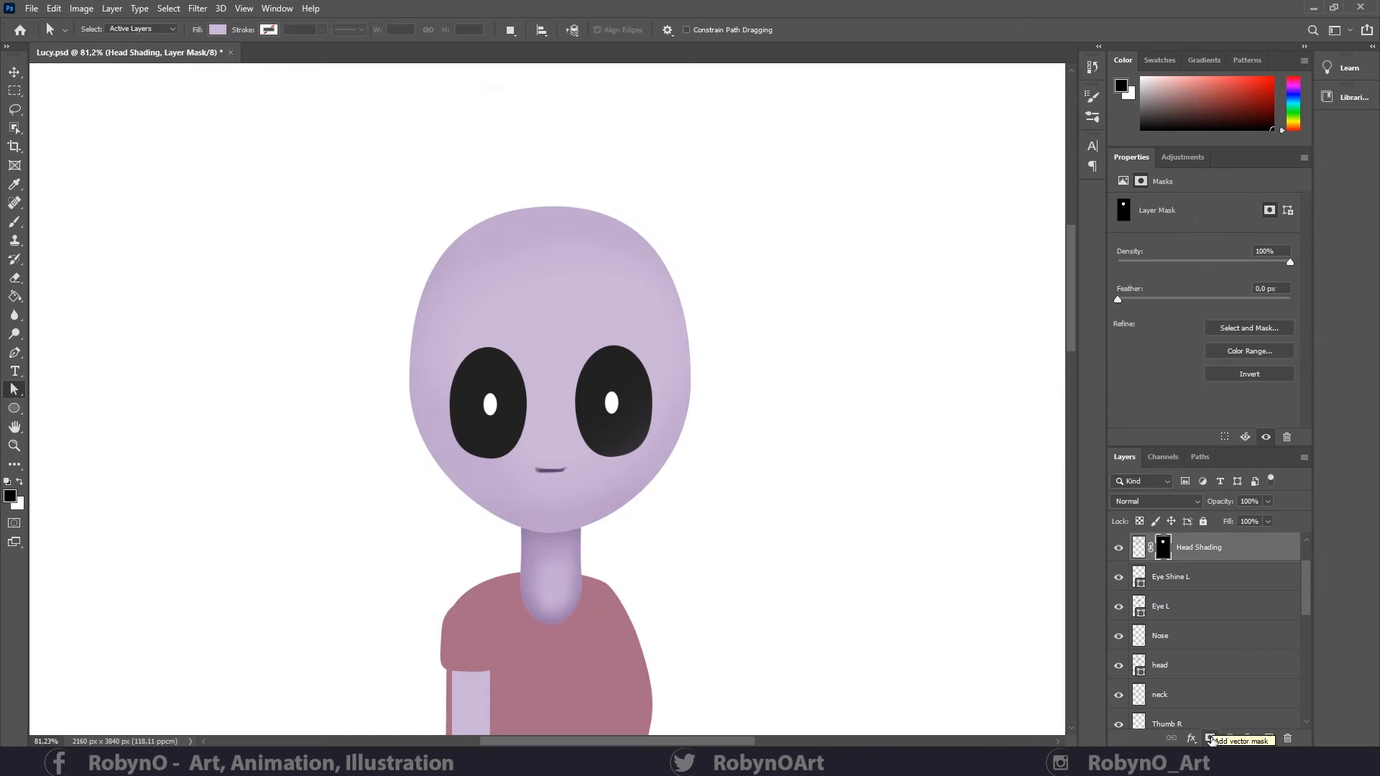
# - Save the Lucy.psd document with the reshaped head
pyautogui.press('z')
pyautogui.moveTo(727, 502); pyautogui.dragTo(627, 393)
pyautogui.moveTo(599, 272); pyautogui.dragTo(675, 315)
pyautogui.moveTo(646, 400); pyautogui.dragTo(657, 367)
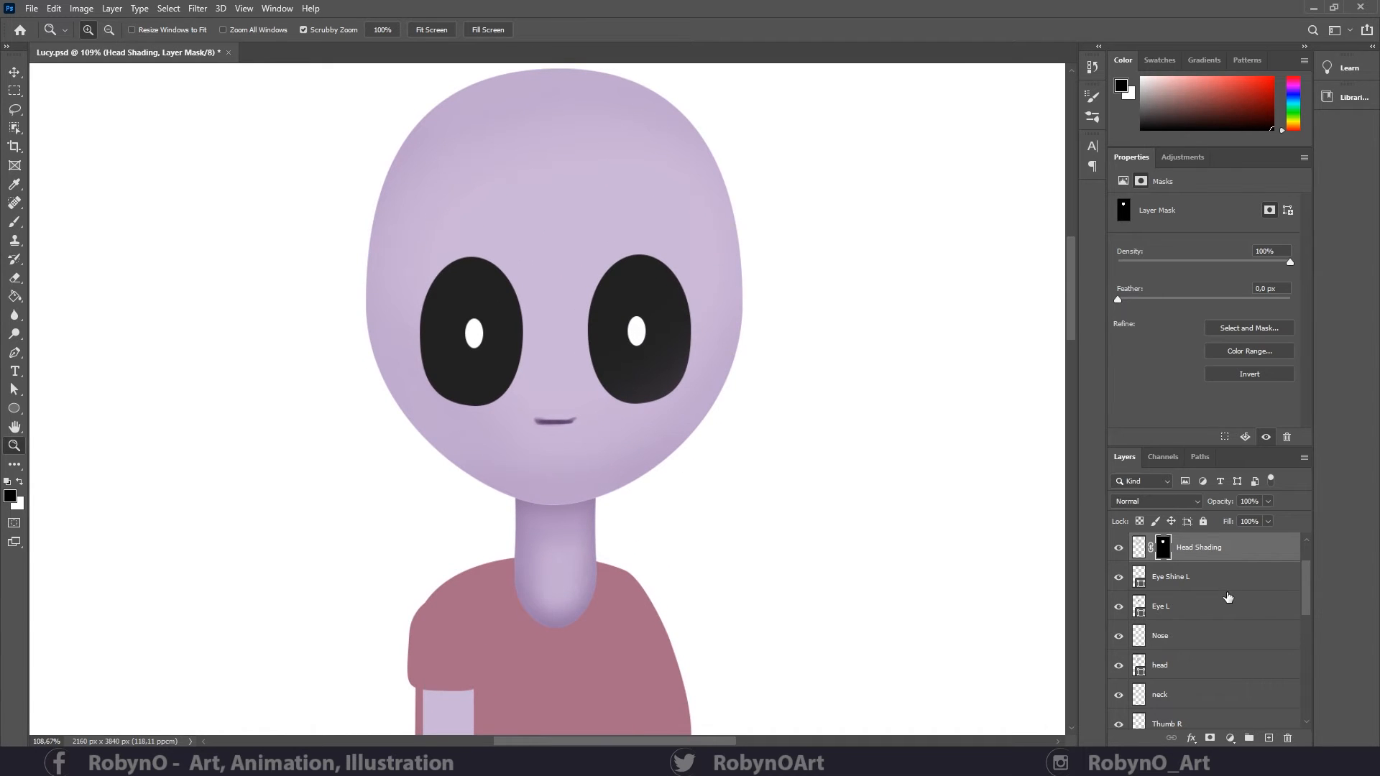
pyautogui.click(30, 8)
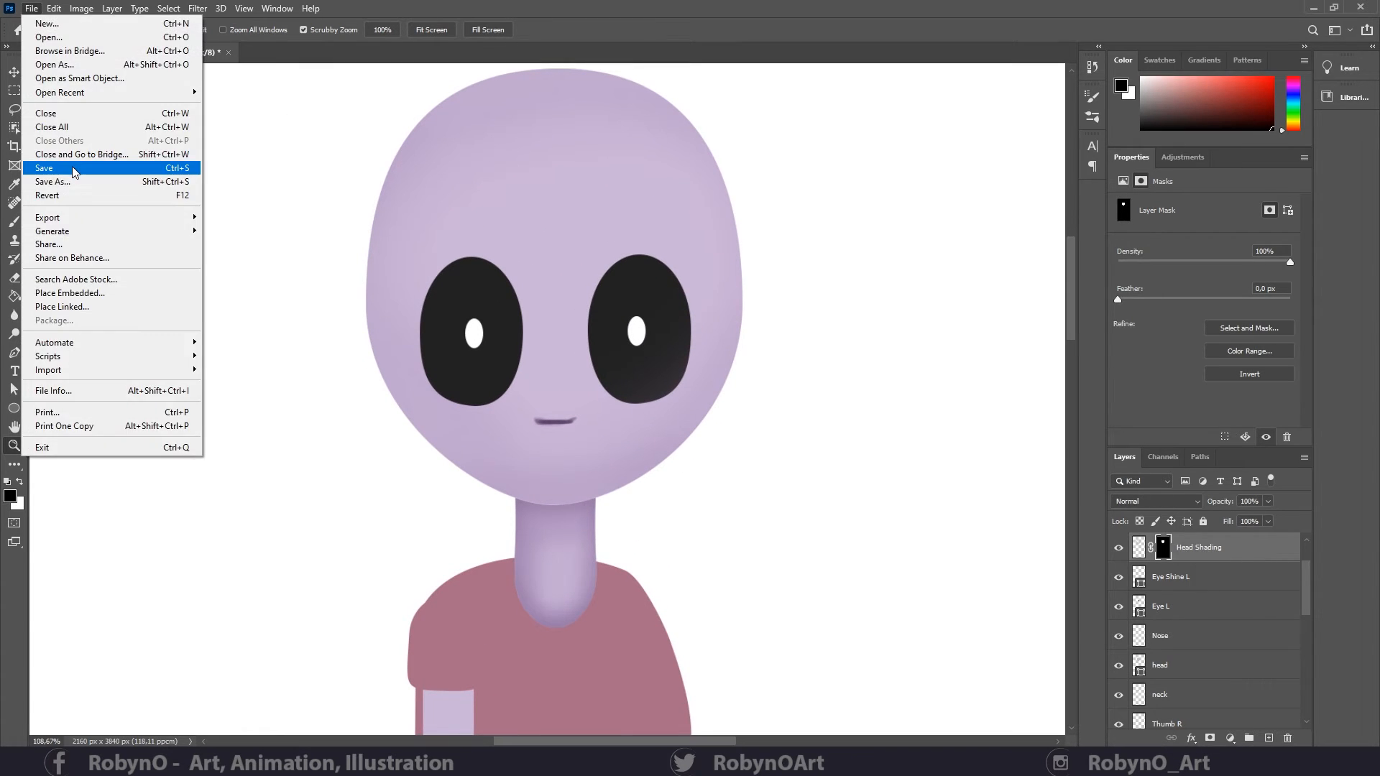
pyautogui.click(43, 167)
# - Add a new layer directly above the head layer and name it Hair Front
pyautogui.moveTo(655, 473); pyautogui.dragTo(626, 472)
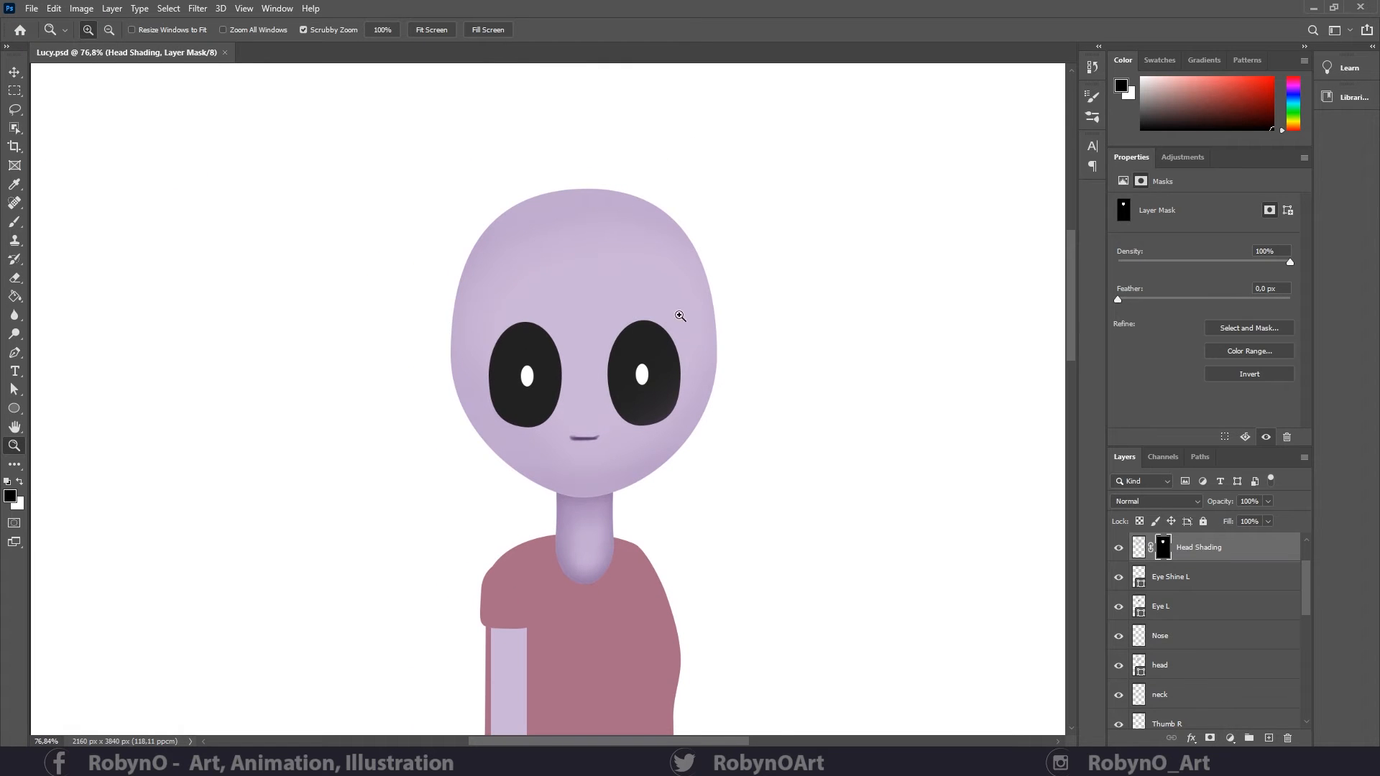
pyautogui.click(1190, 666)
pyautogui.hotkey('ctrl', 'shift', 'alt', 'n')
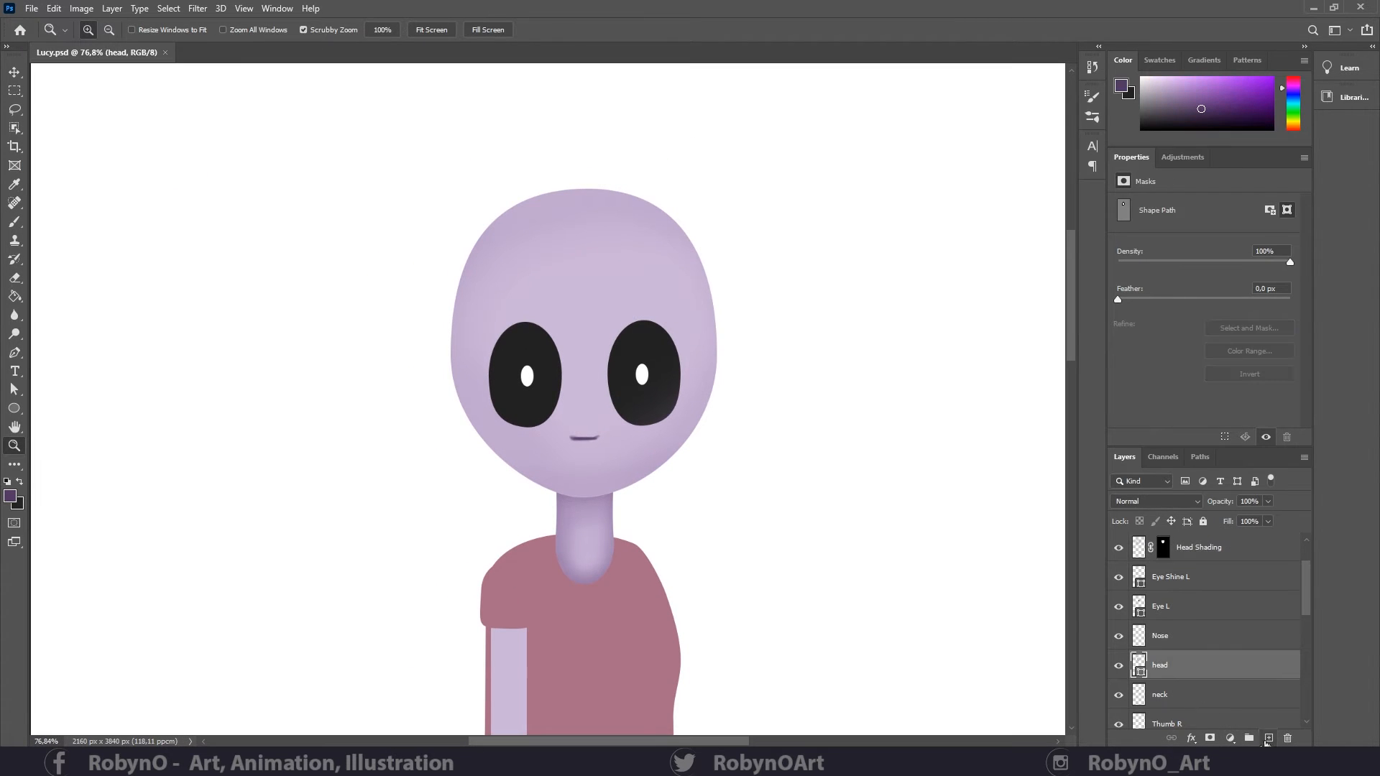
pyautogui.doubleClick(1171, 665)
pyautogui.write('Hair Front')
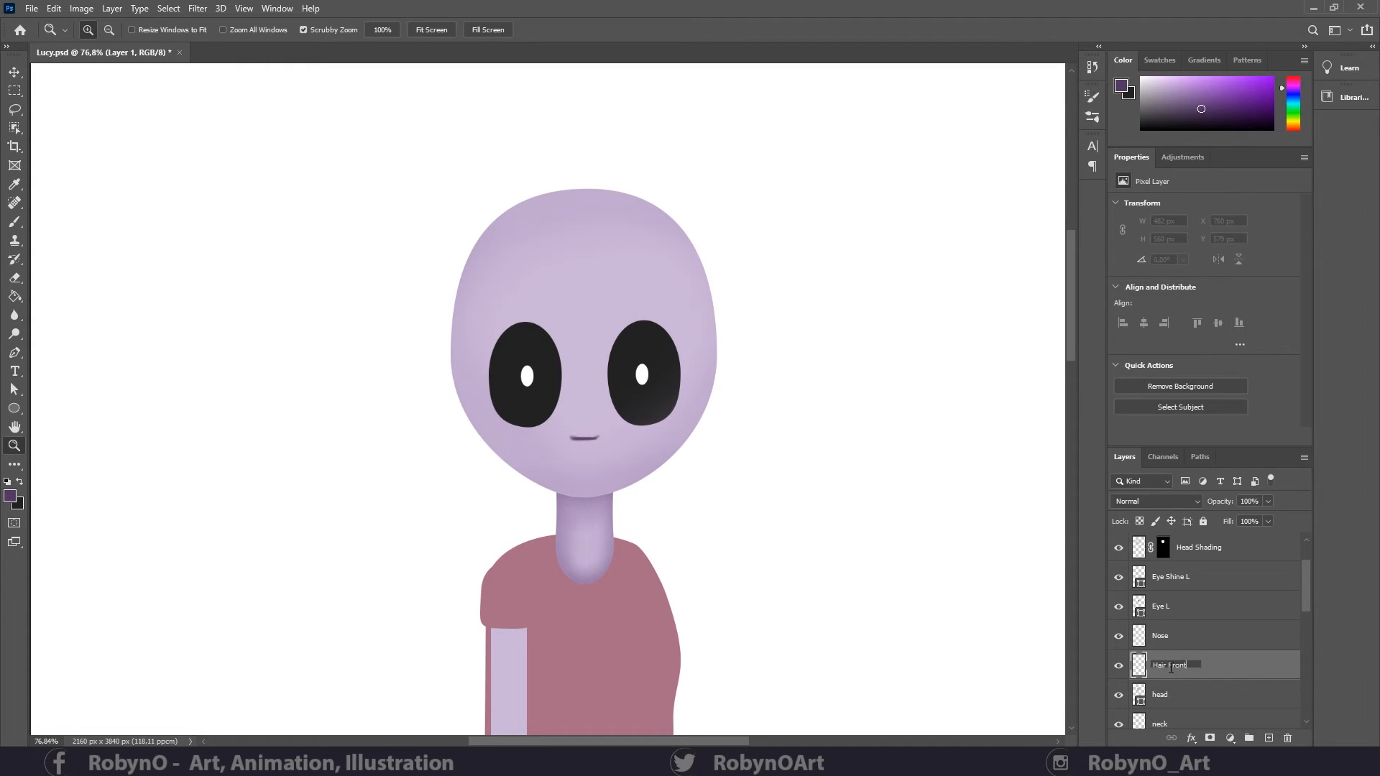
pyautogui.press('Return')
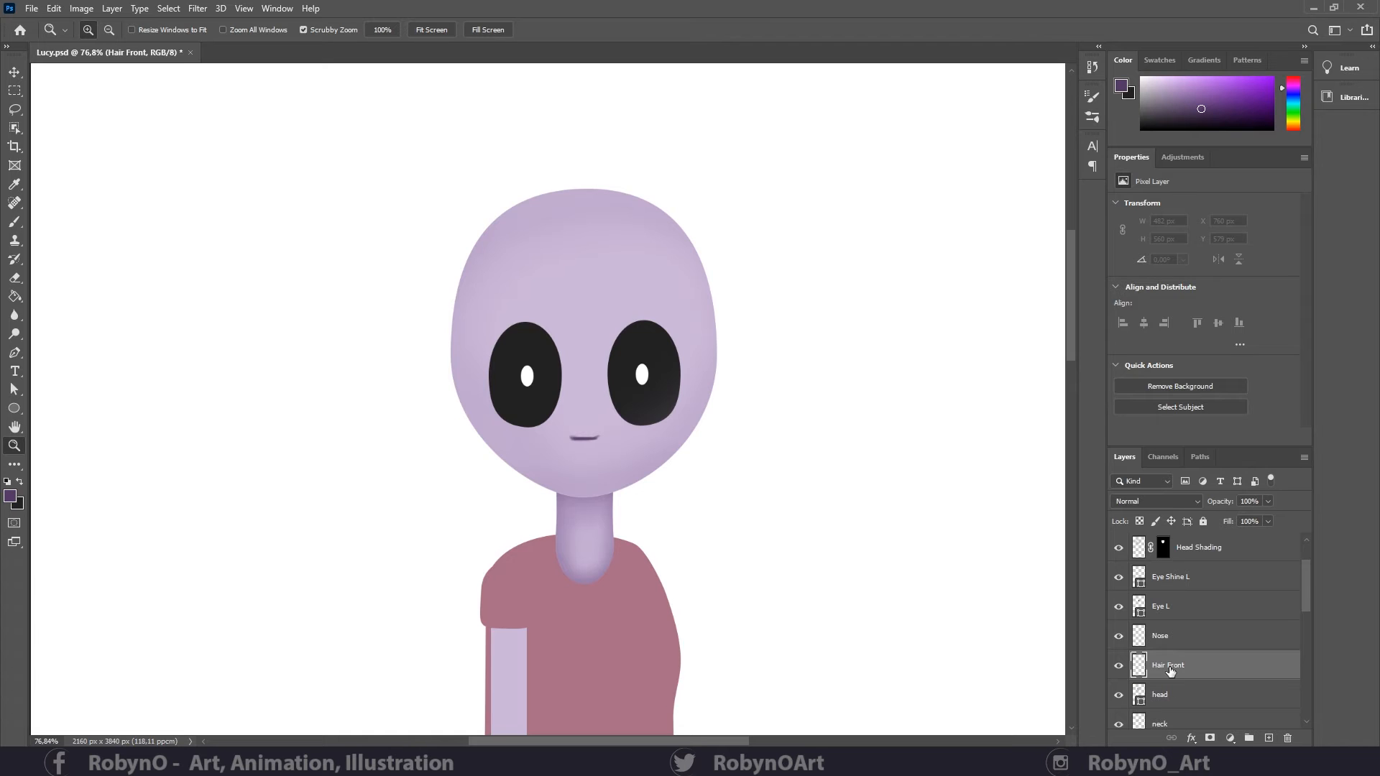
# - Draw a closed Pen path for a side-swept fringe with pointed strands across the forehead, and smooth its curve over the crown
pyautogui.click(14, 353)
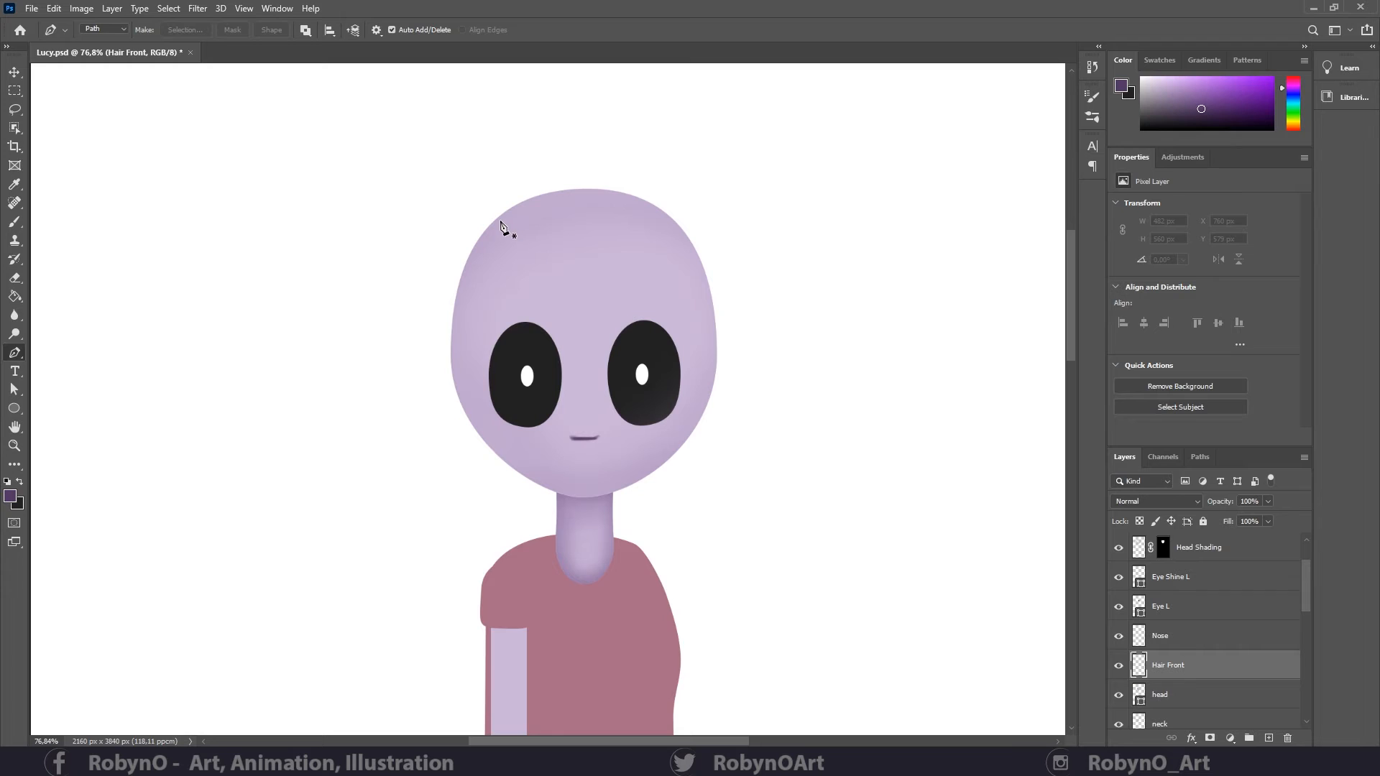
pyautogui.click(498, 220)
pyautogui.moveTo(581, 291)
pyautogui.mouseDown()
pyautogui.moveTo(629, 317)
pyautogui.moveTo(575, 268)
pyautogui.mouseUp()
pyautogui.click(639, 316)
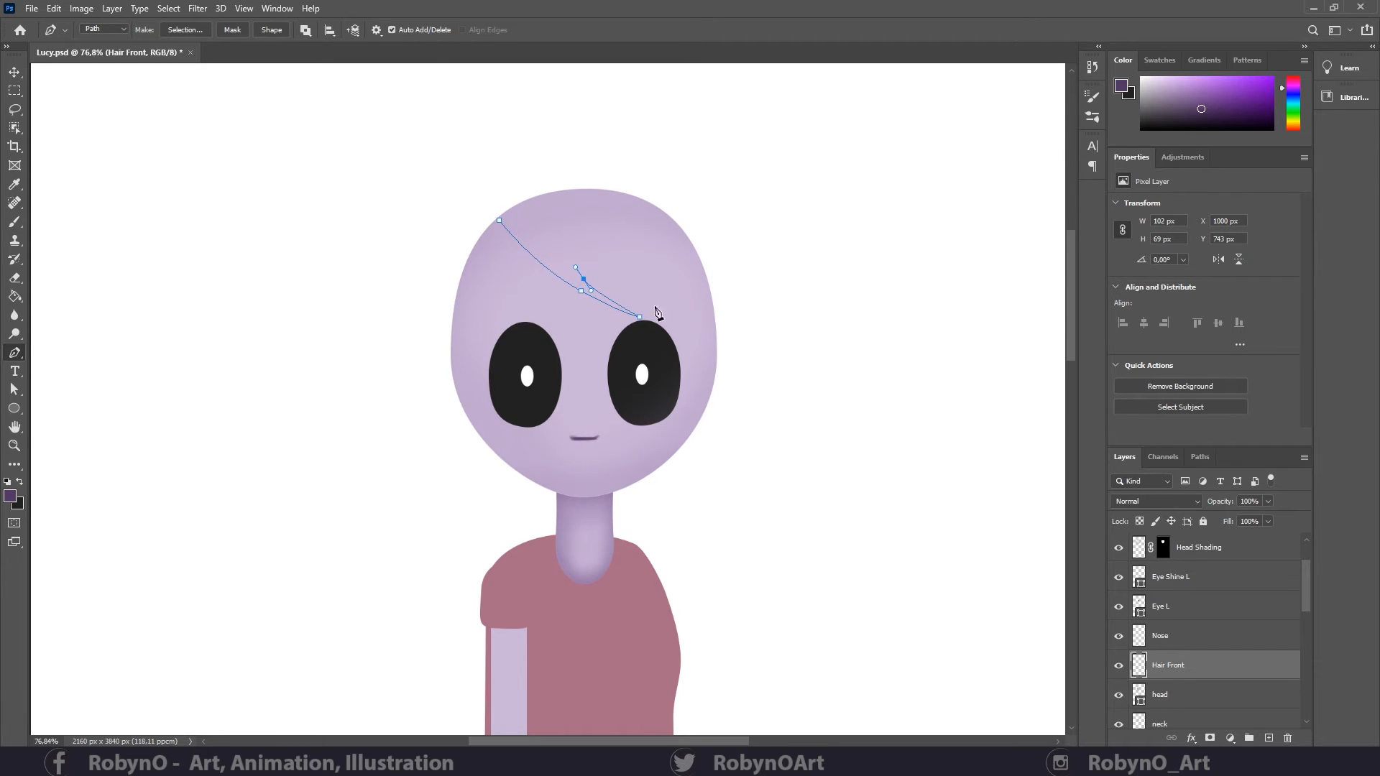
pyautogui.moveTo(688, 349); pyautogui.dragTo(707, 425)
pyautogui.moveTo(704, 357); pyautogui.dragTo(698, 349)
pyautogui.moveTo(709, 459); pyautogui.dragTo(687, 522)
pyautogui.moveTo(731, 300); pyautogui.dragTo(706, 212)
pyautogui.moveTo(626, 177)
pyautogui.mouseDown()
pyautogui.moveTo(585, 175)
pyautogui.moveTo(602, 175)
pyautogui.mouseUp()
pyautogui.moveTo(499, 220); pyautogui.dragTo(475, 284)
pyautogui.press('a')
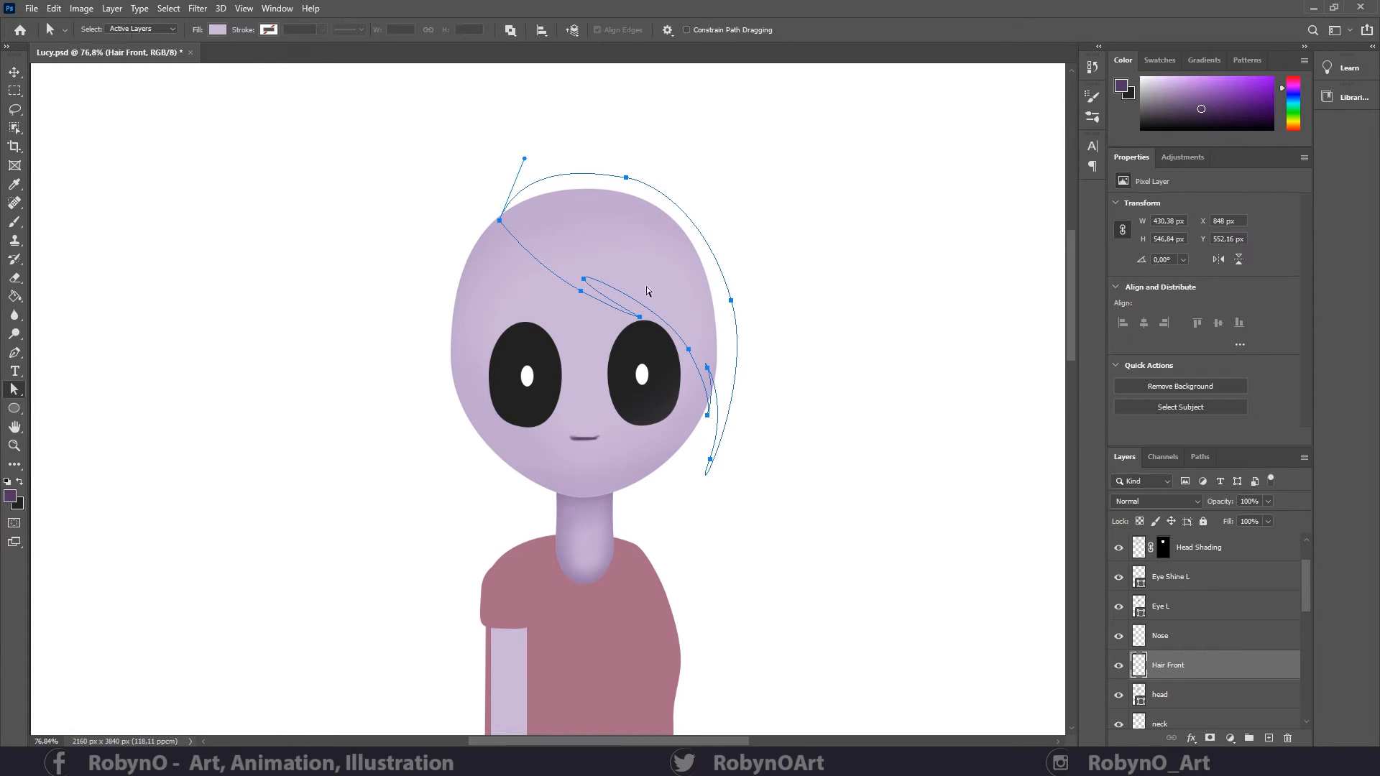
pyautogui.click(626, 177)
pyautogui.moveTo(602, 174); pyautogui.dragTo(606, 170)
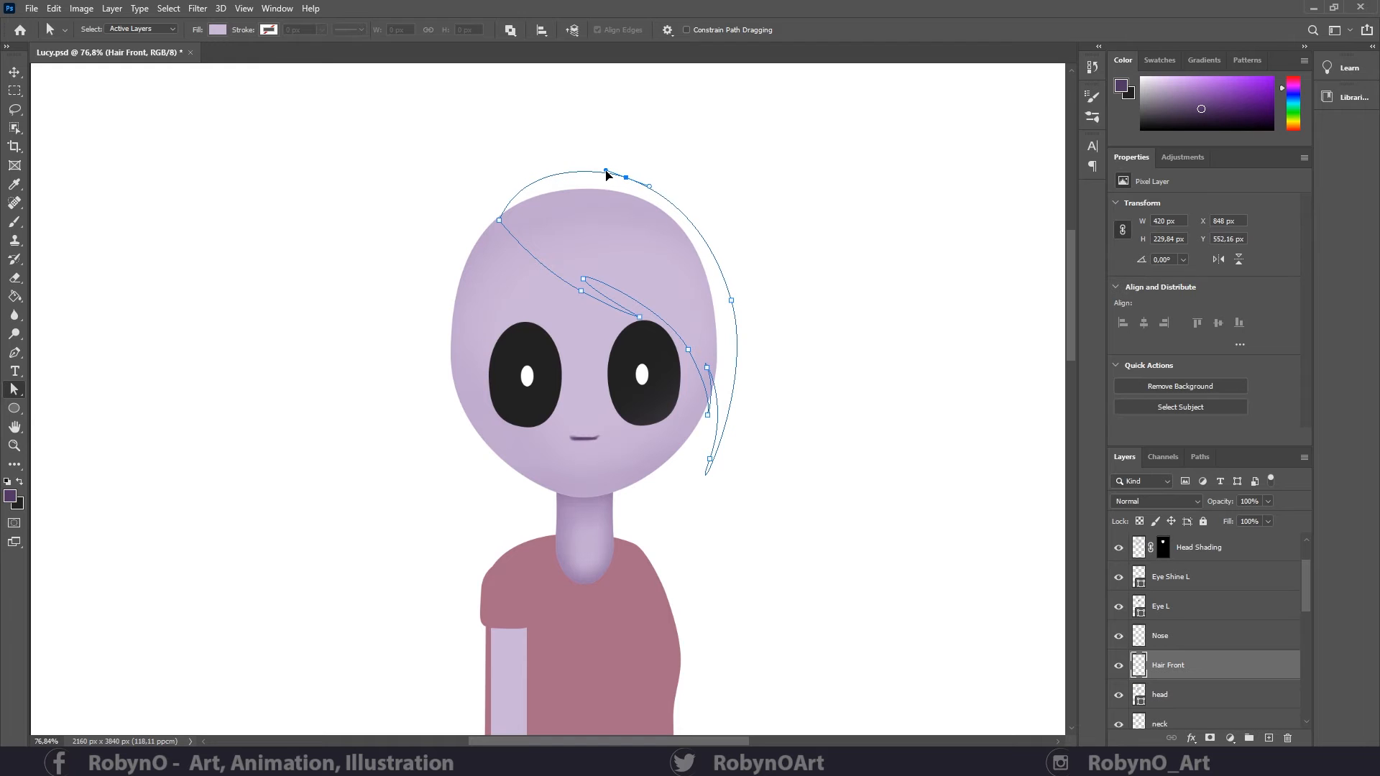
# - Fill the fringe path with the foreground color and move the Hair Front layer above Head Shading
pyautogui.rightClick(654, 283)
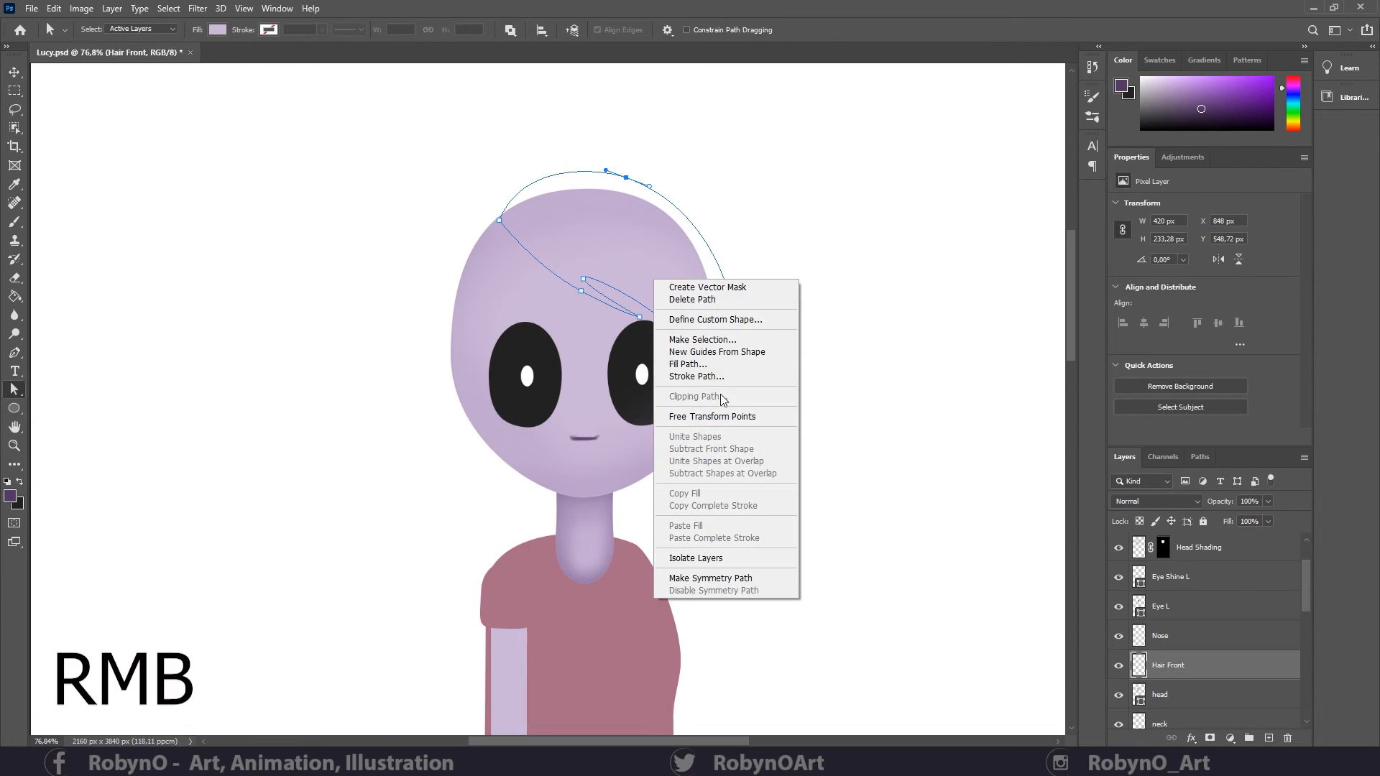
pyautogui.click(686, 363)
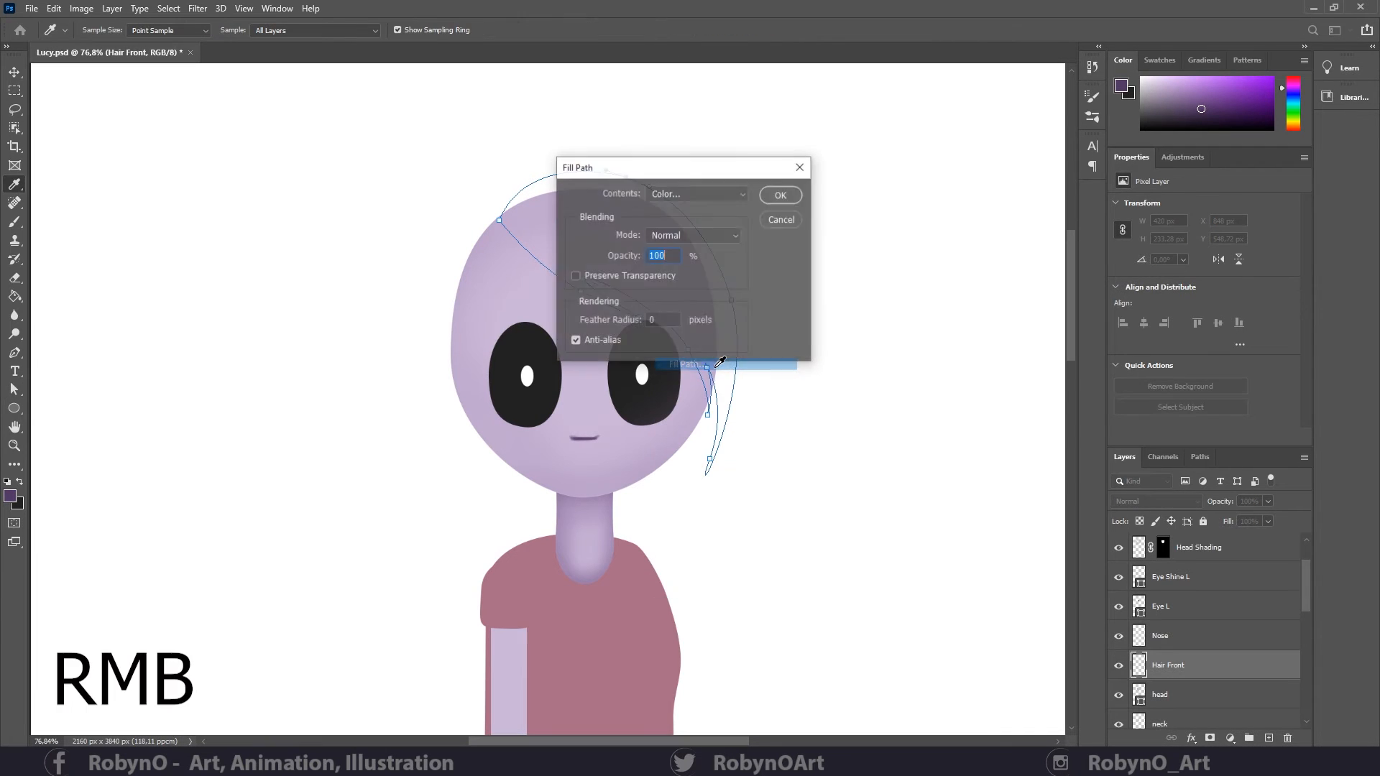
pyautogui.click(697, 192)
pyautogui.click(691, 186)
pyautogui.click(781, 195)
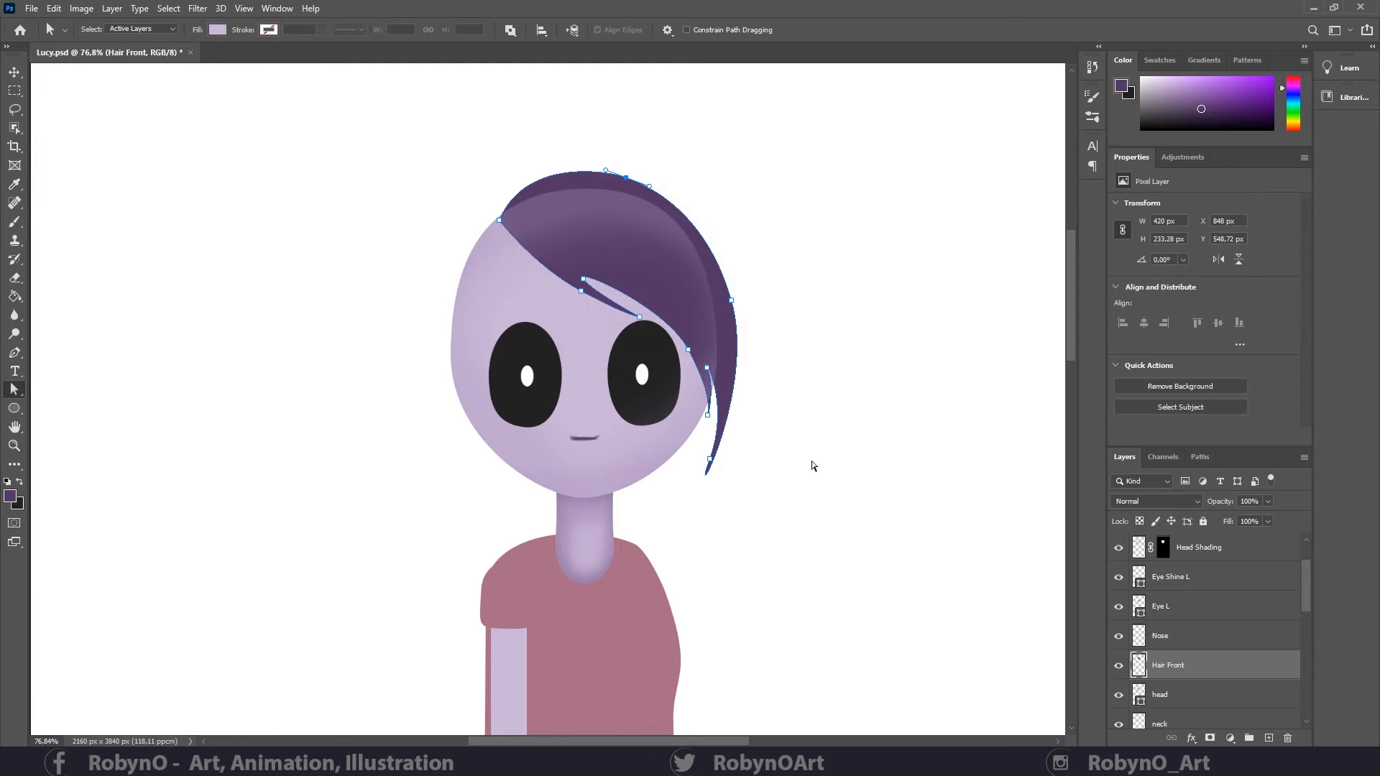
pyautogui.moveTo(1231, 667); pyautogui.dragTo(1231, 550)
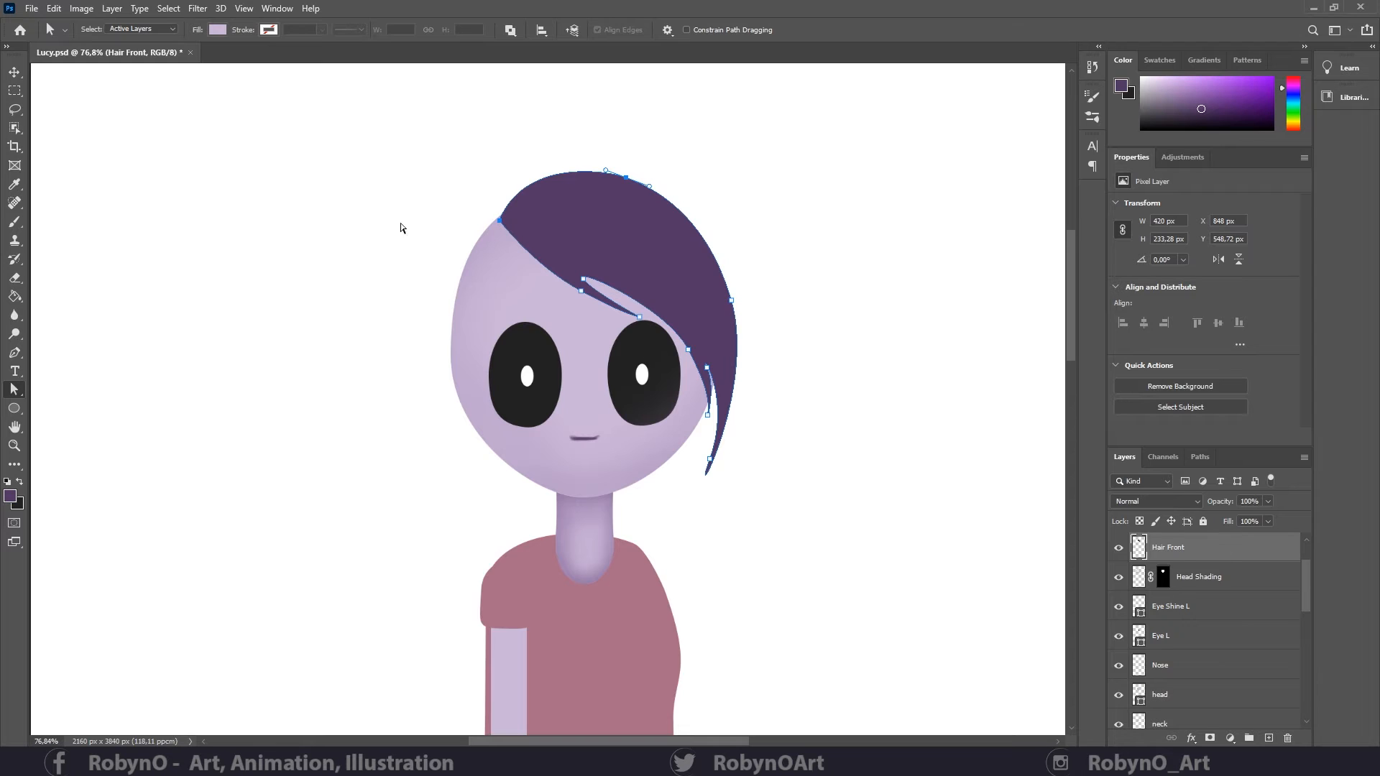
# - Draw a second closed Pen path for the hair on the other side of the face, from the parting down to two pointed strands
pyautogui.click(14, 352)
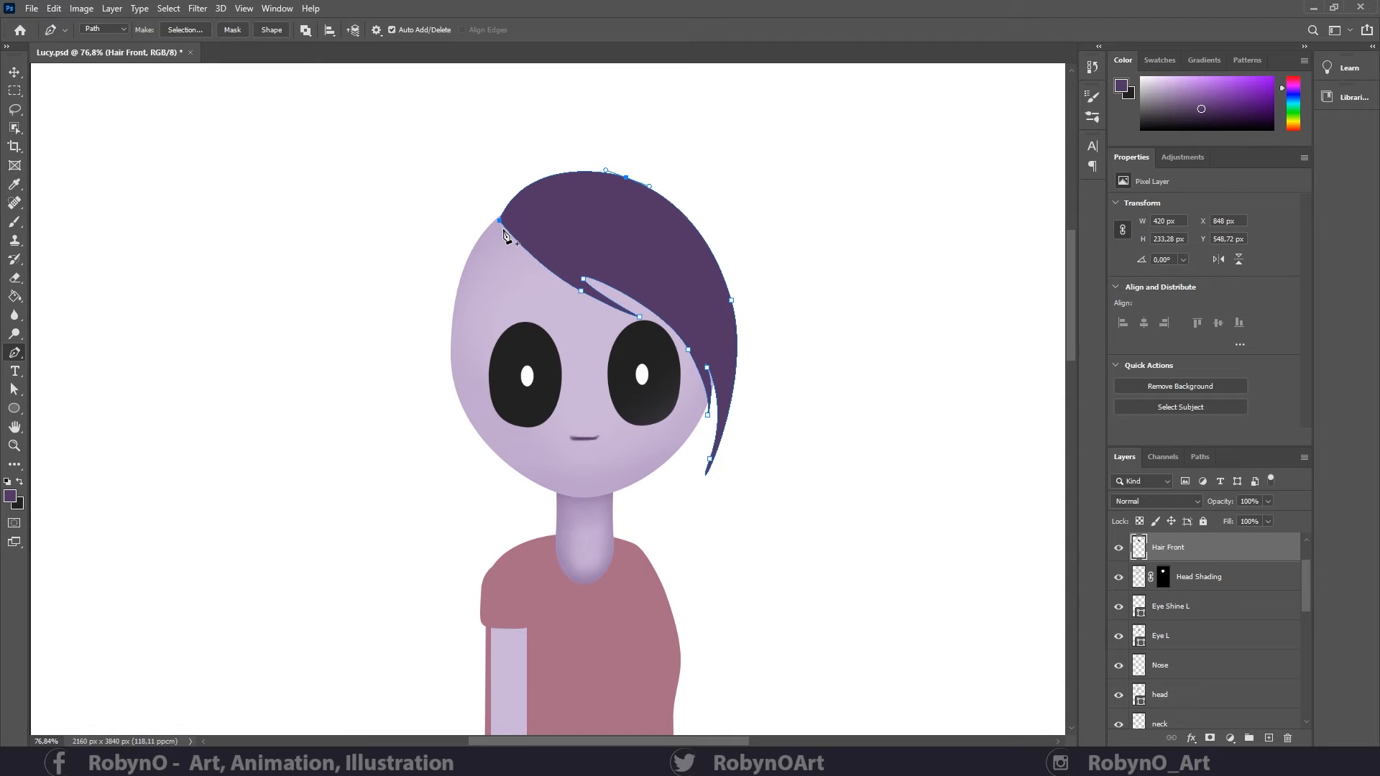
pyautogui.moveTo(496, 247); pyautogui.dragTo(481, 268)
pyautogui.moveTo(458, 363); pyautogui.dragTo(458, 414)
pyautogui.click(465, 426)
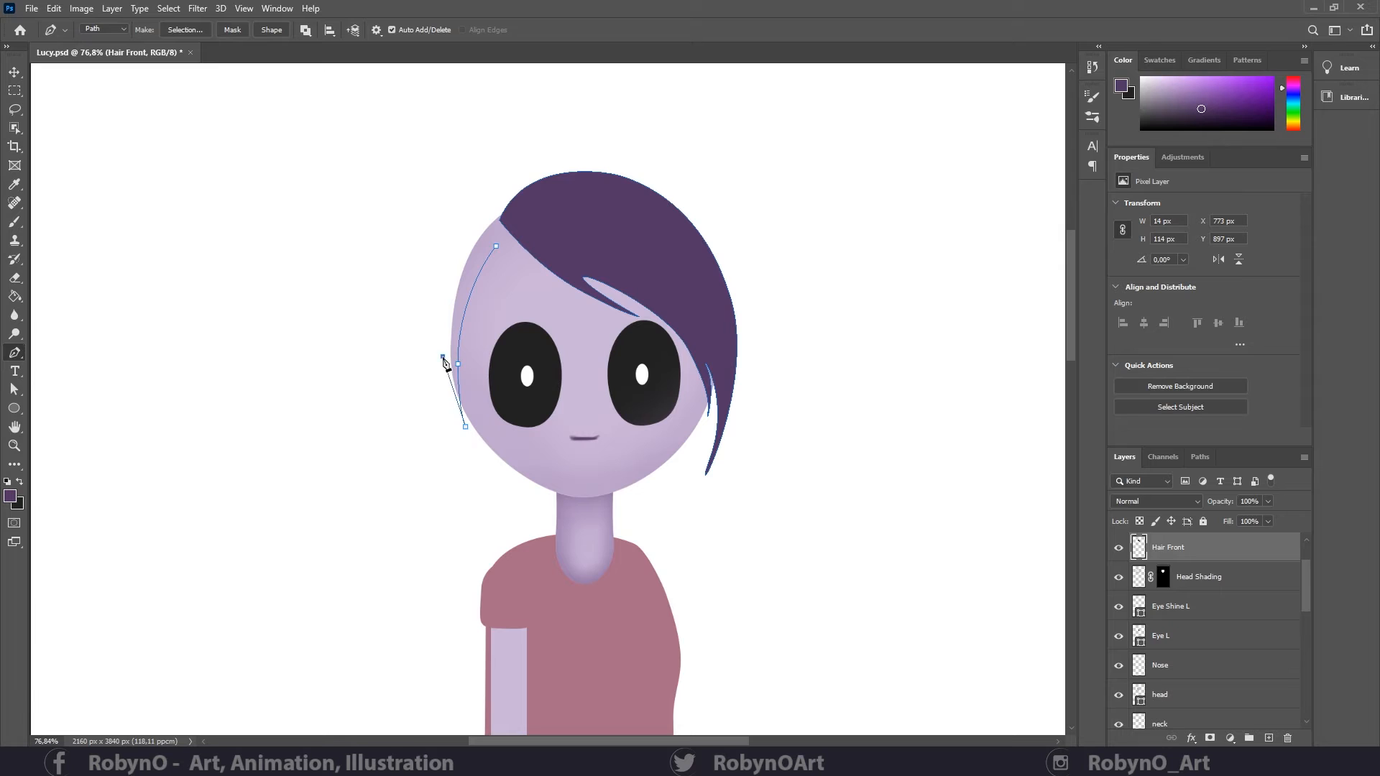
pyautogui.moveTo(443, 356); pyautogui.dragTo(442, 339)
pyautogui.click(442, 329)
pyautogui.moveTo(442, 395); pyautogui.dragTo(446, 411)
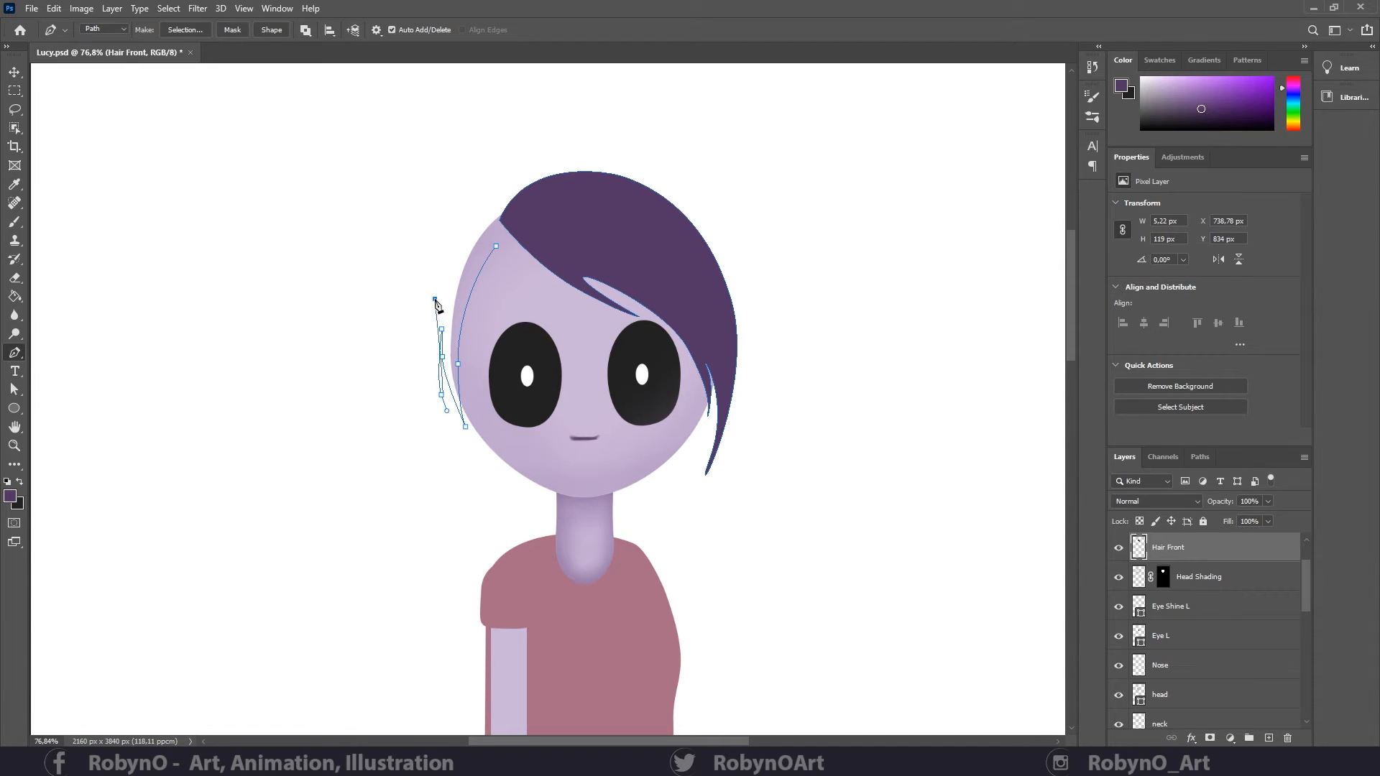
pyautogui.moveTo(434, 298); pyautogui.dragTo(486, 261)
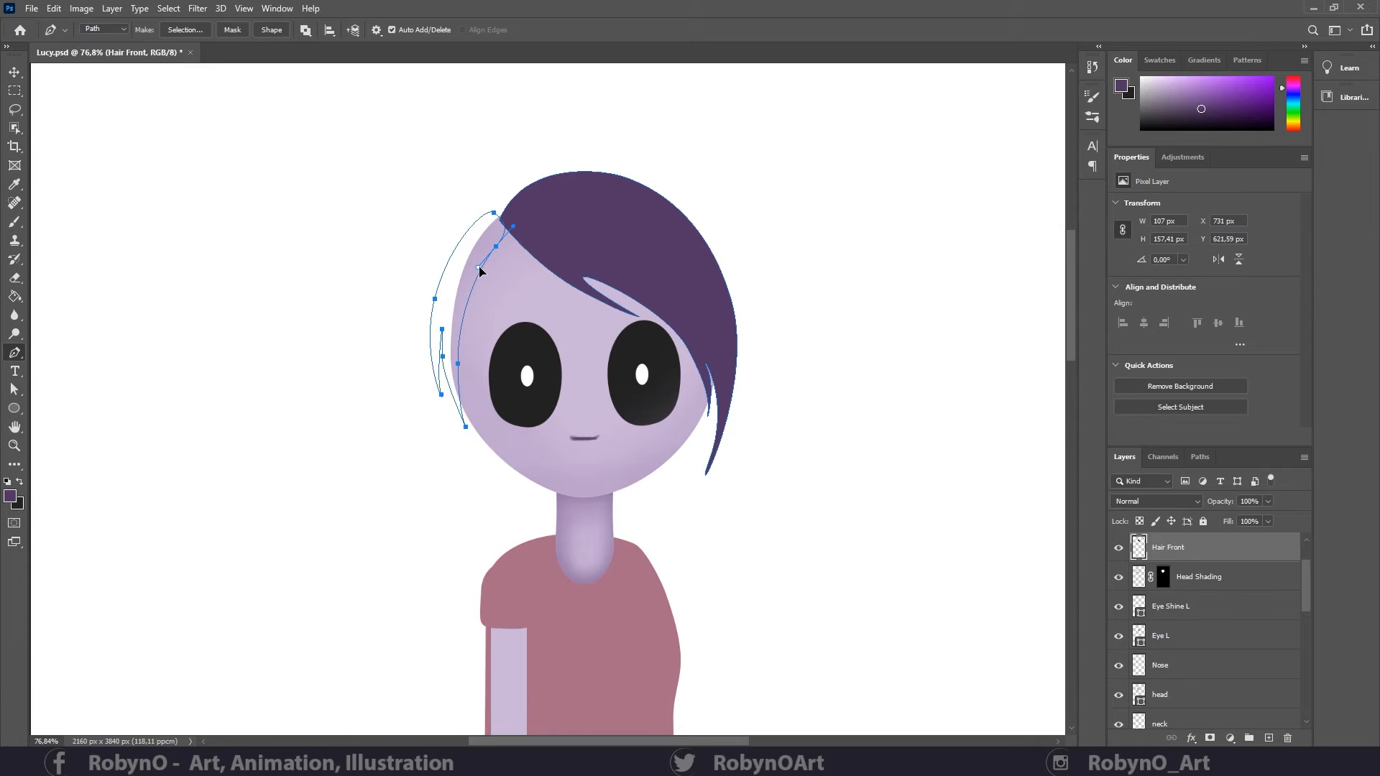
# - Fill the side hair subpath with the foreground color
pyautogui.rightClick(477, 237)
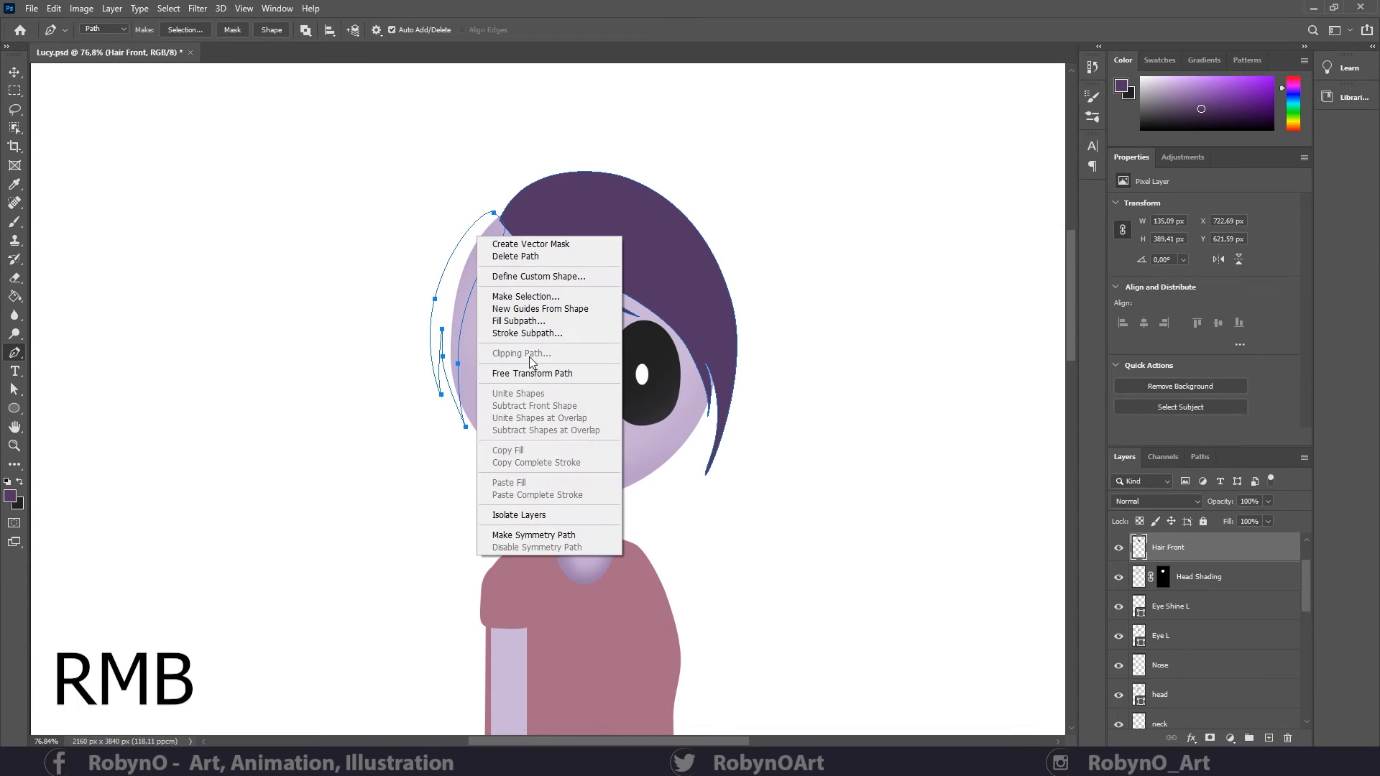
pyautogui.click(521, 321)
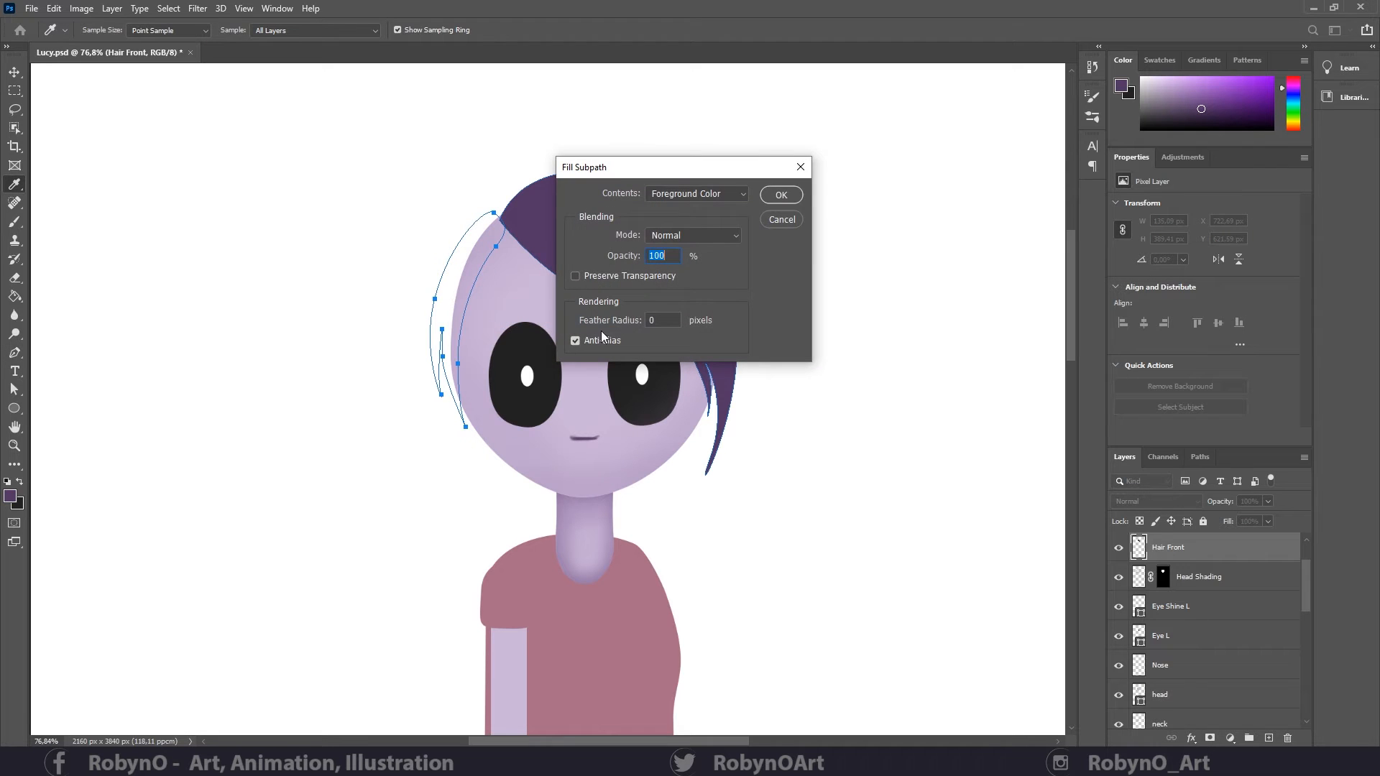
pyautogui.click(782, 195)
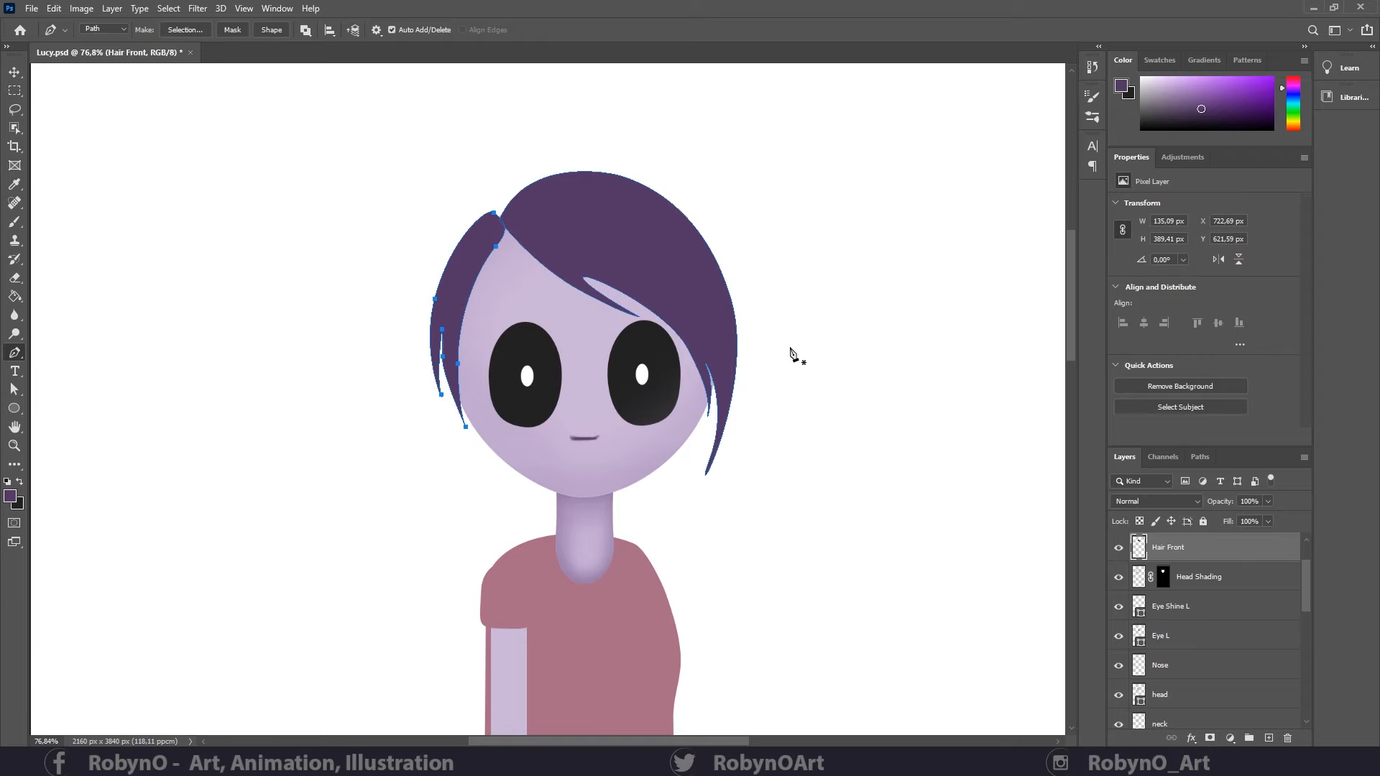
# - Push the outer curve of the side hair path outward near the parting and refill the subpath
pyautogui.click(15, 389)
pyautogui.moveTo(435, 299); pyautogui.dragTo(430, 293)
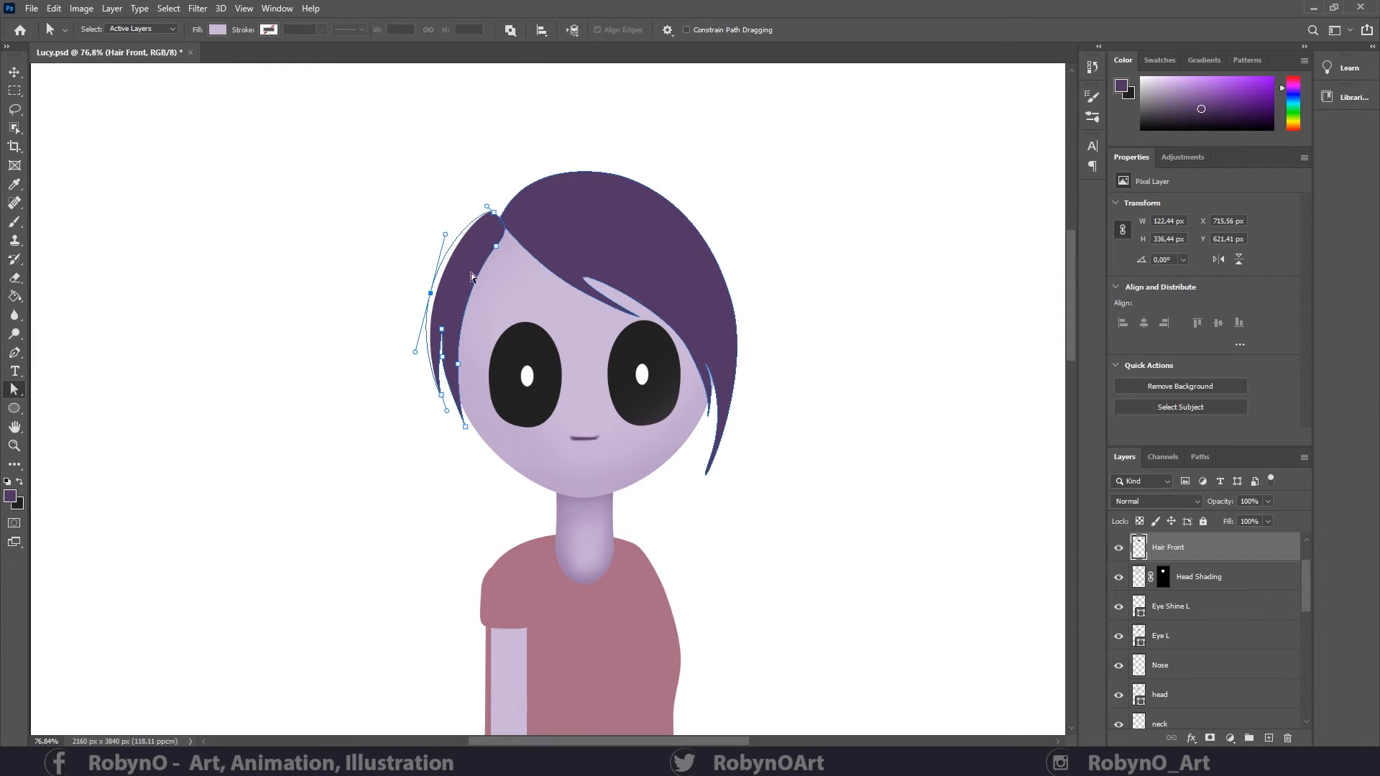
pyautogui.moveTo(491, 213); pyautogui.dragTo(479, 203)
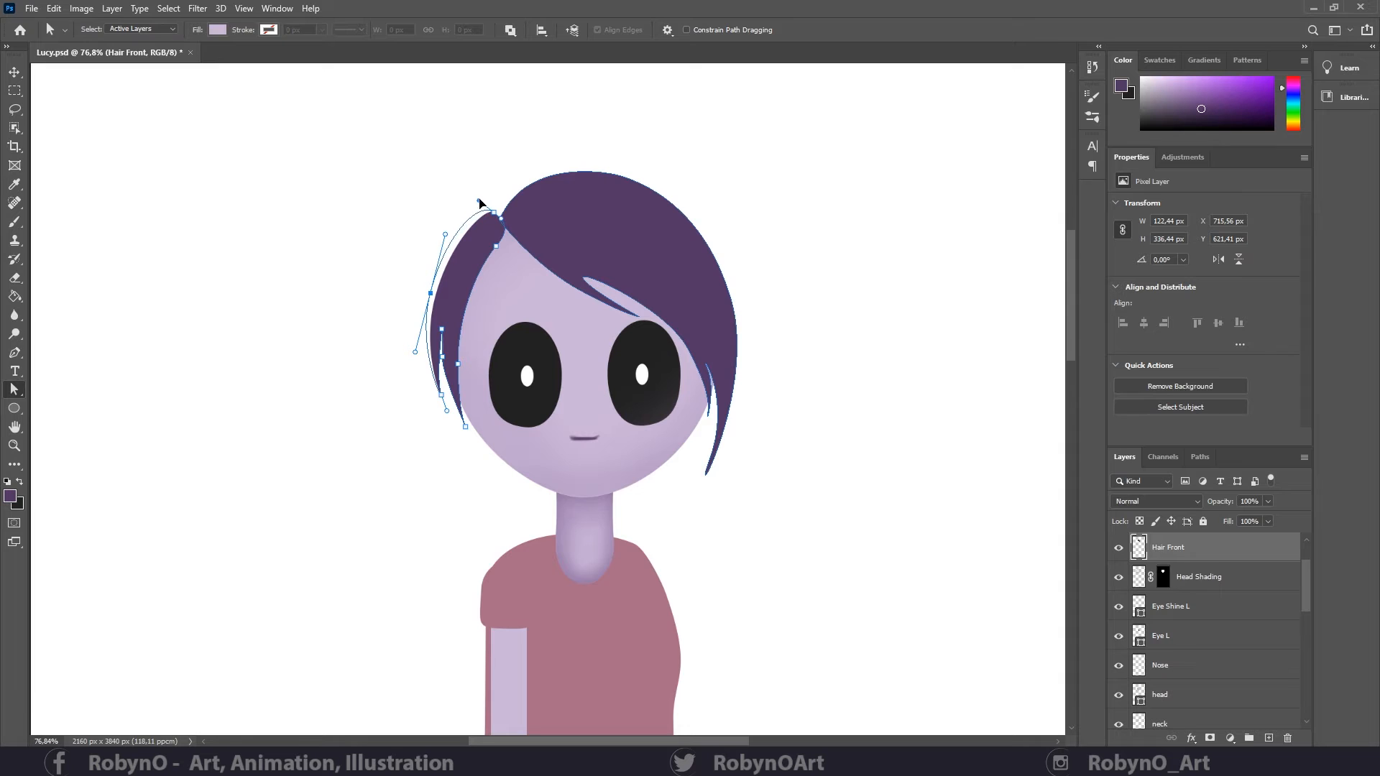
pyautogui.rightClick(467, 248)
pyautogui.click(539, 323)
pyautogui.click(791, 192)
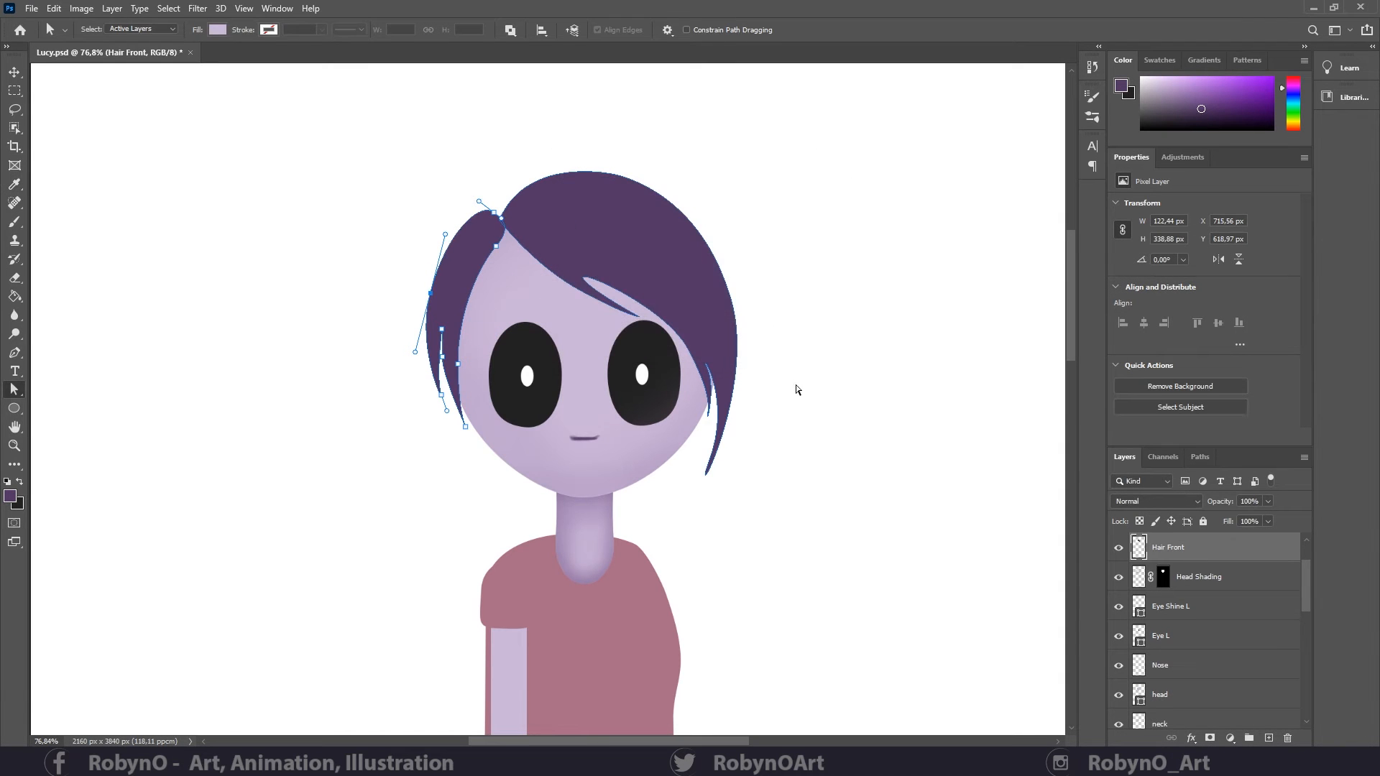
# - Delete the work path used for the side hair and return to the layer list
pyautogui.click(1199, 457)
pyautogui.click(1288, 739)
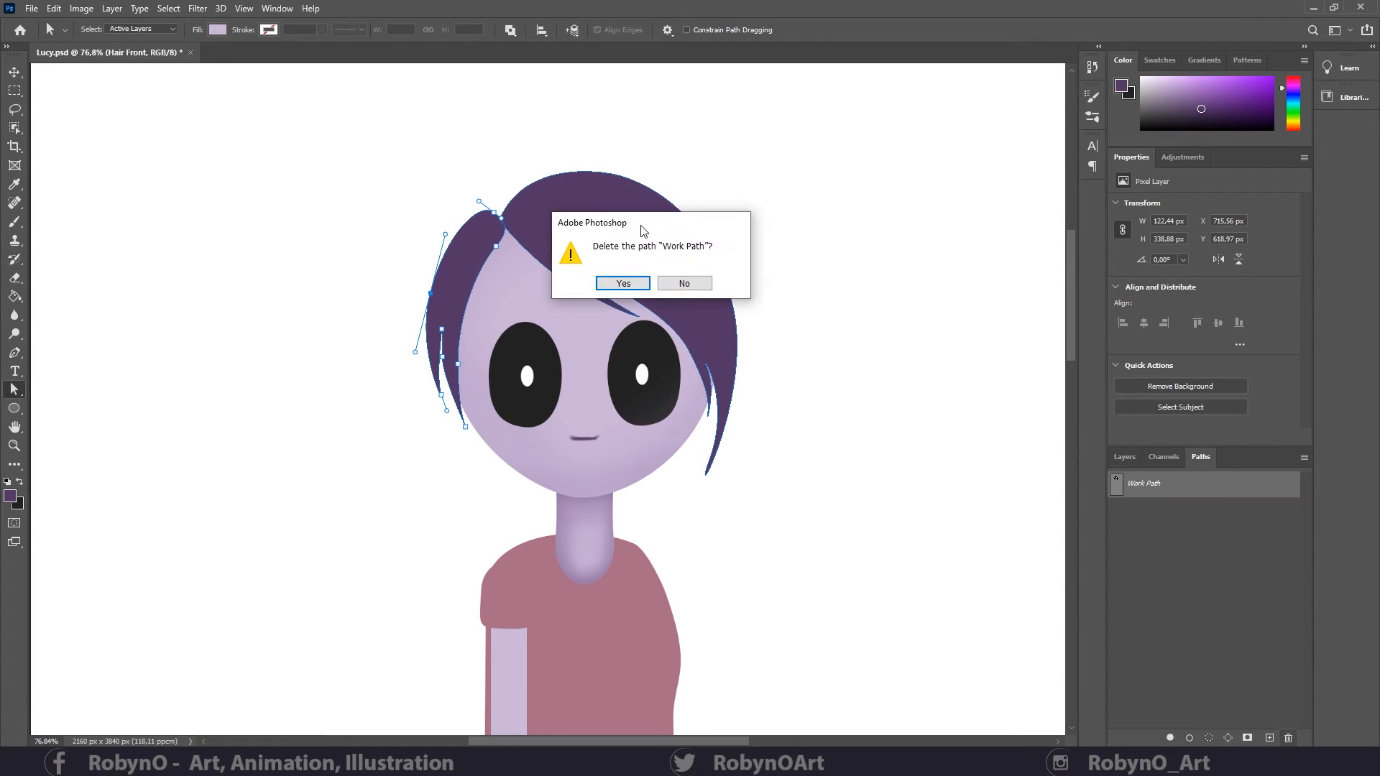
pyautogui.click(616, 289)
pyautogui.press('z')
pyautogui.scroll(-5, 518, 484)
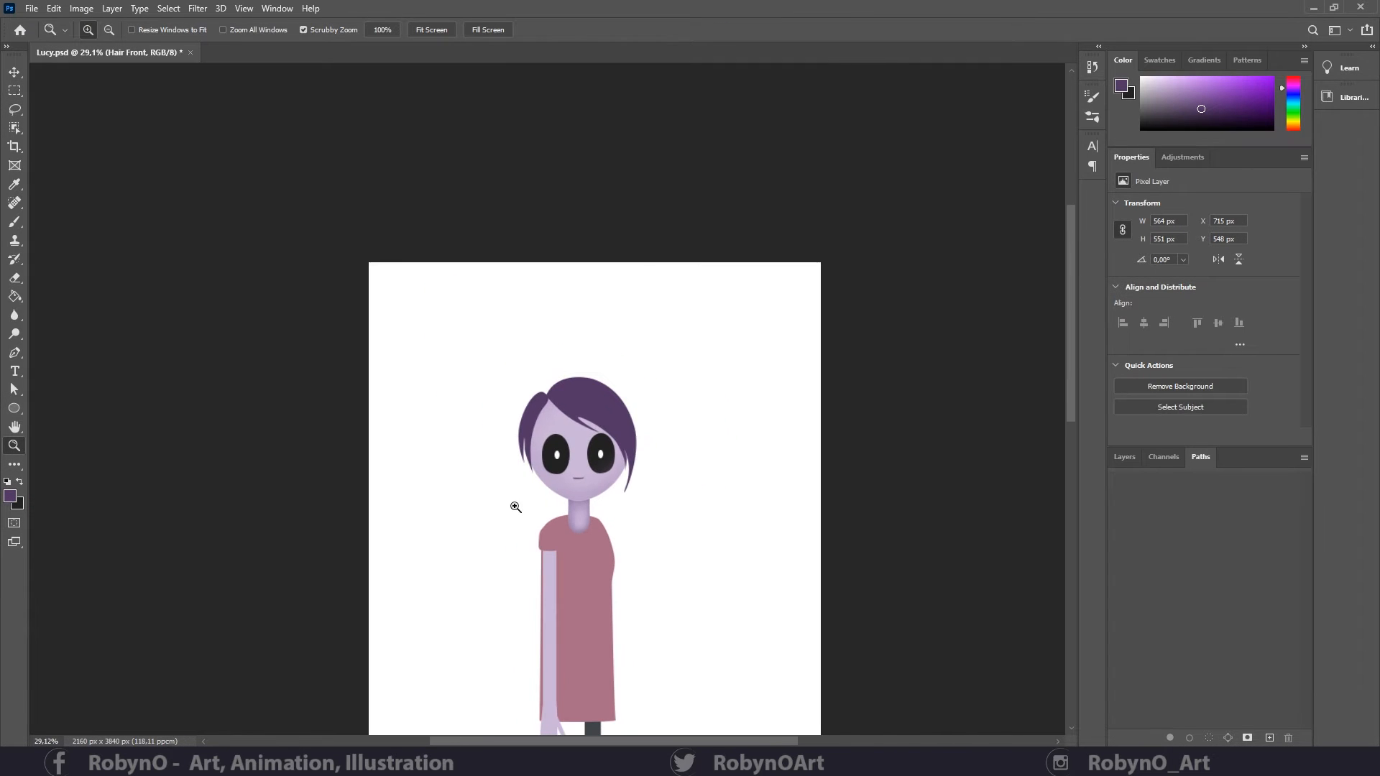
pyautogui.scroll(6, 586, 426)
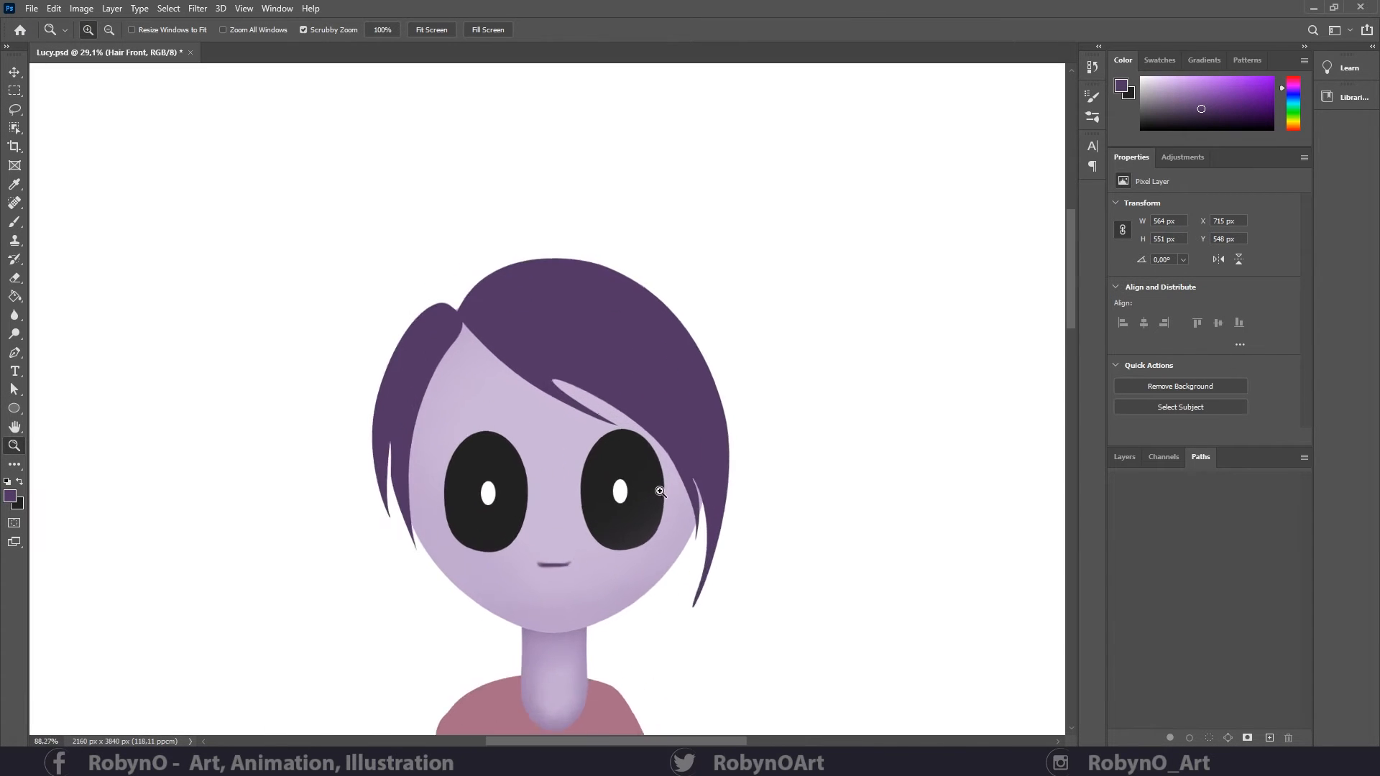
pyautogui.click(1124, 457)
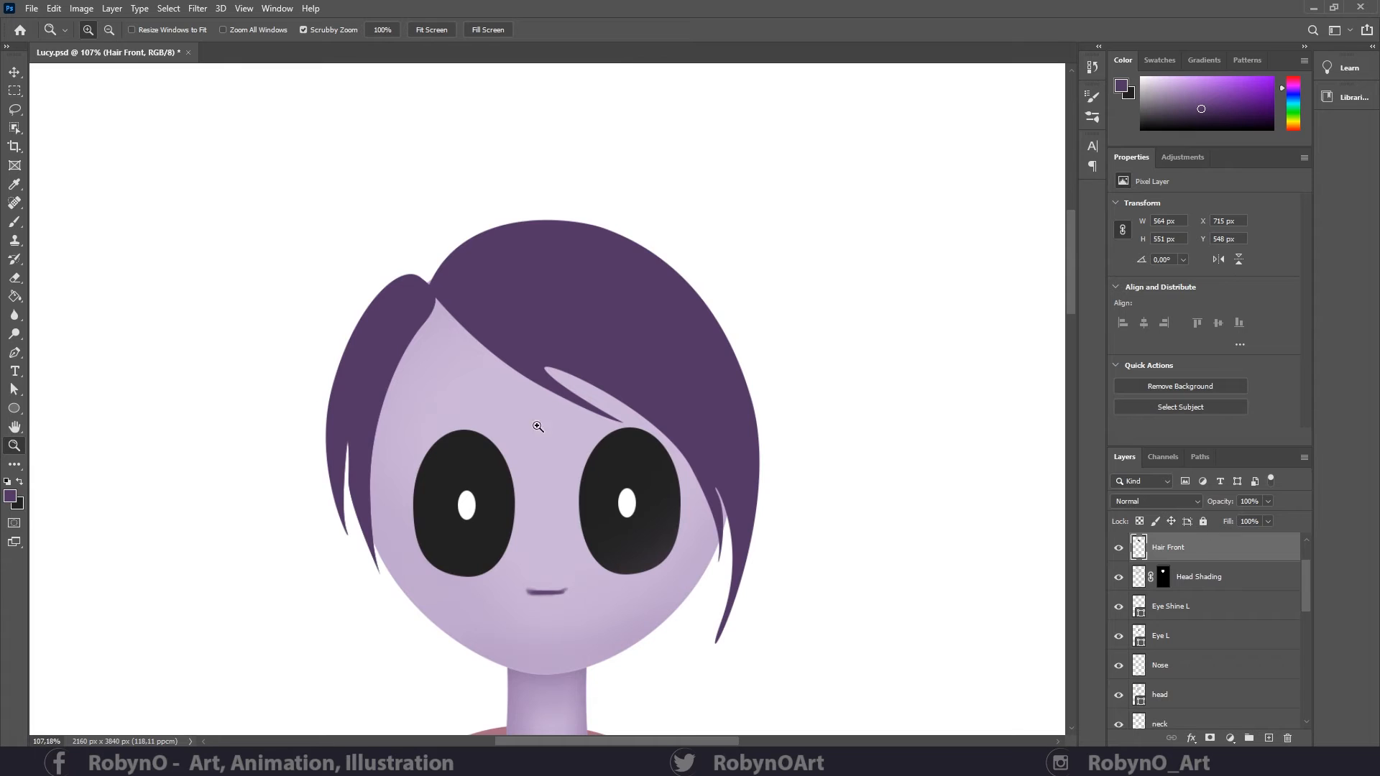
# - Draw a small closed Pen path on Hair Front covering the upper end of the gap in the fringe
pyautogui.click(14, 353)
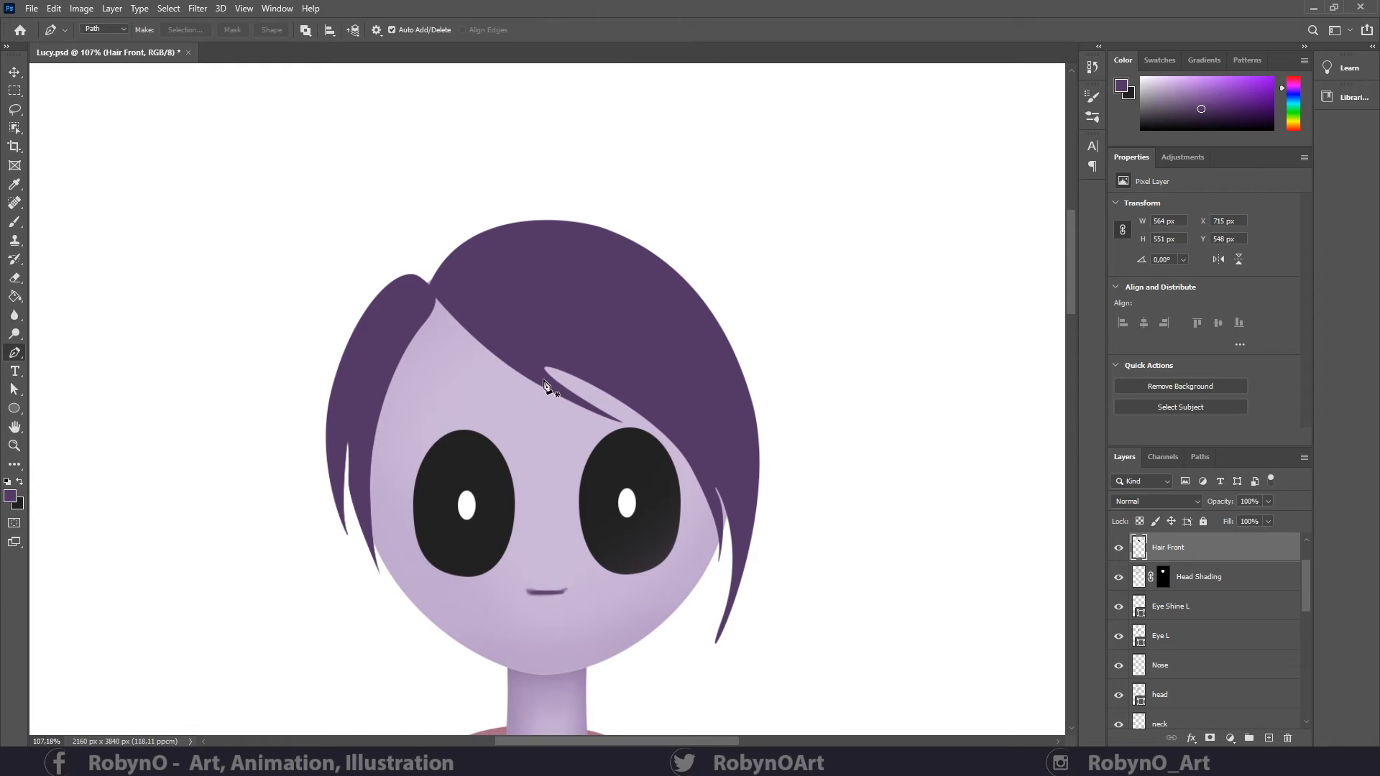
pyautogui.click(543, 379)
pyautogui.moveTo(671, 439); pyautogui.dragTo(715, 476)
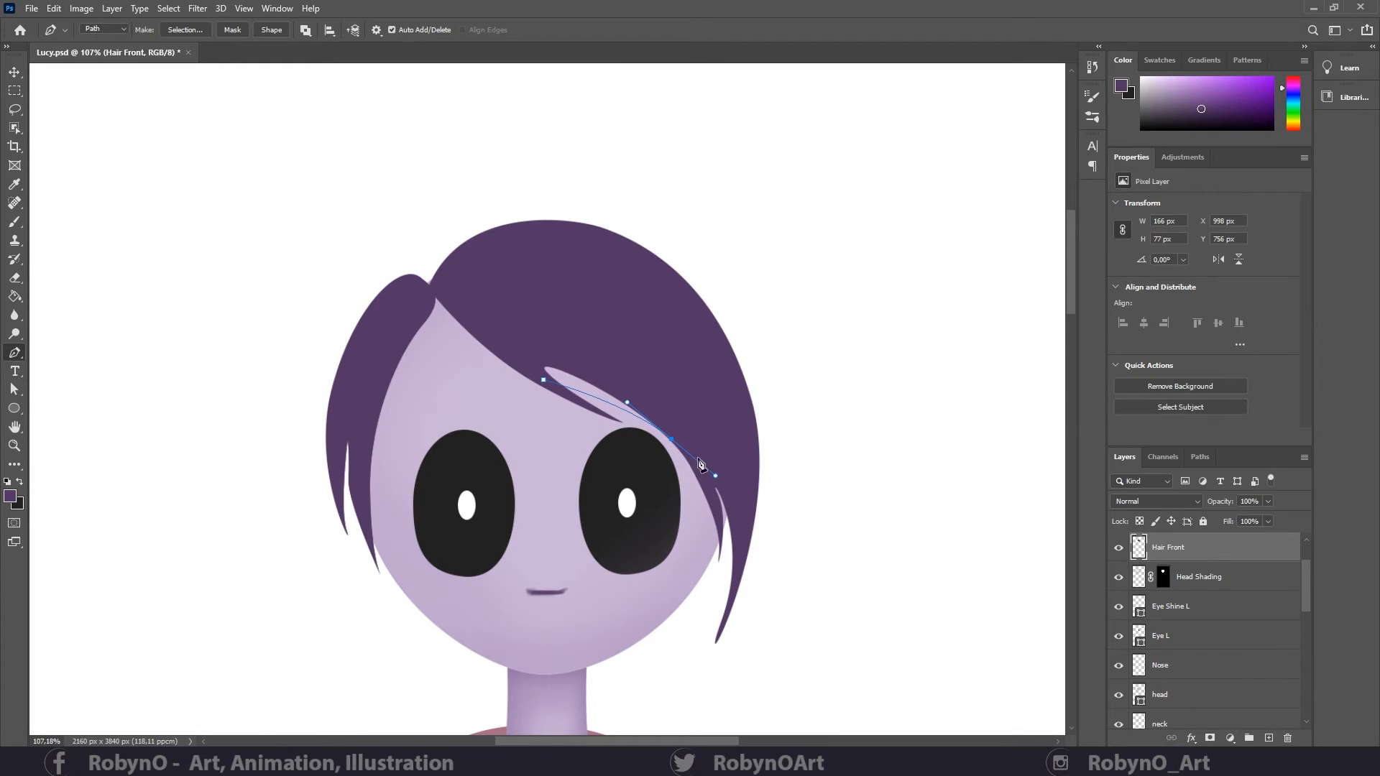
pyautogui.click(622, 367)
pyautogui.click(556, 326)
pyautogui.moveTo(544, 380); pyautogui.dragTo(566, 412)
# - Fill the small fringe path with the foreground color and delete its work path
pyautogui.rightClick(560, 356)
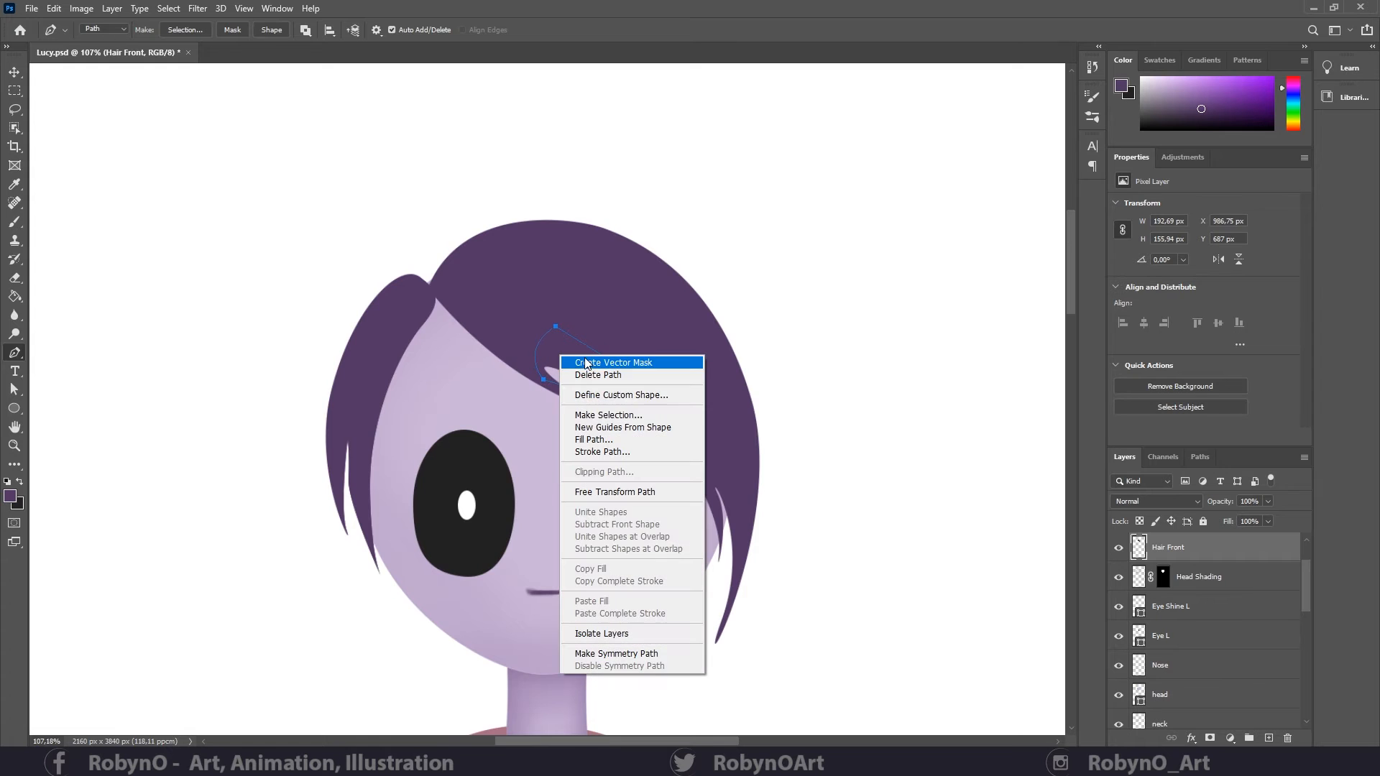
pyautogui.click(593, 439)
pyautogui.press('Return')
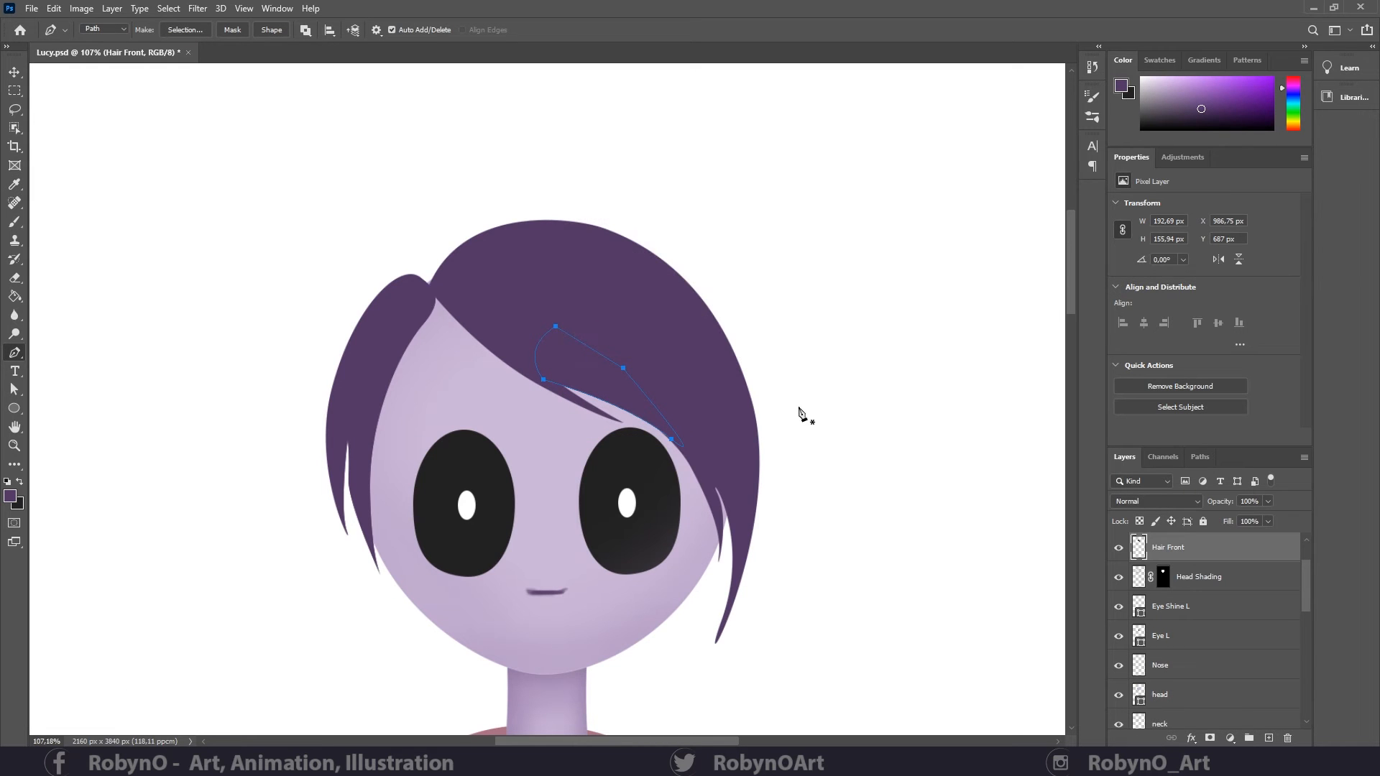
pyautogui.click(1198, 457)
pyautogui.click(1288, 738)
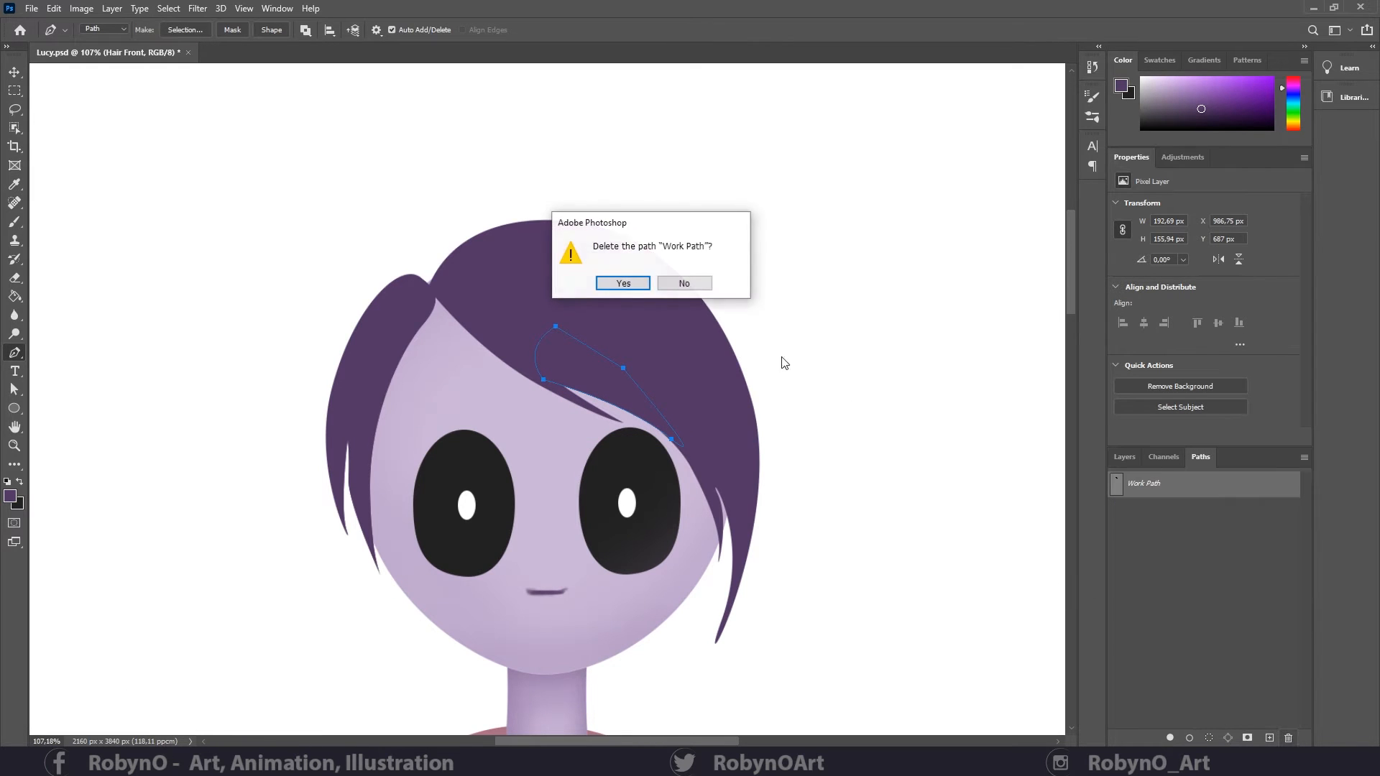
pyautogui.click(622, 284)
pyautogui.click(1124, 457)
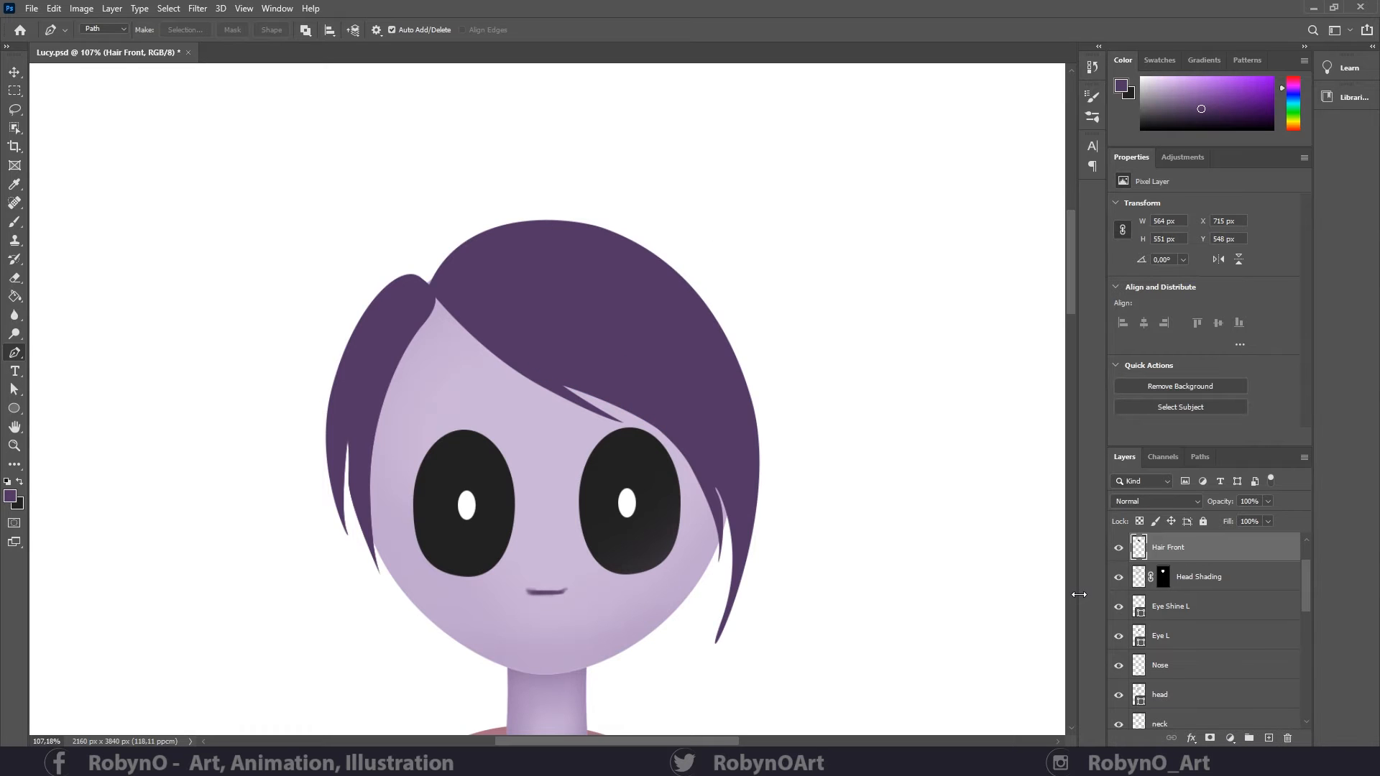
# - Add a new layer between head and neck and name it Hair Back
pyautogui.click(18, 447)
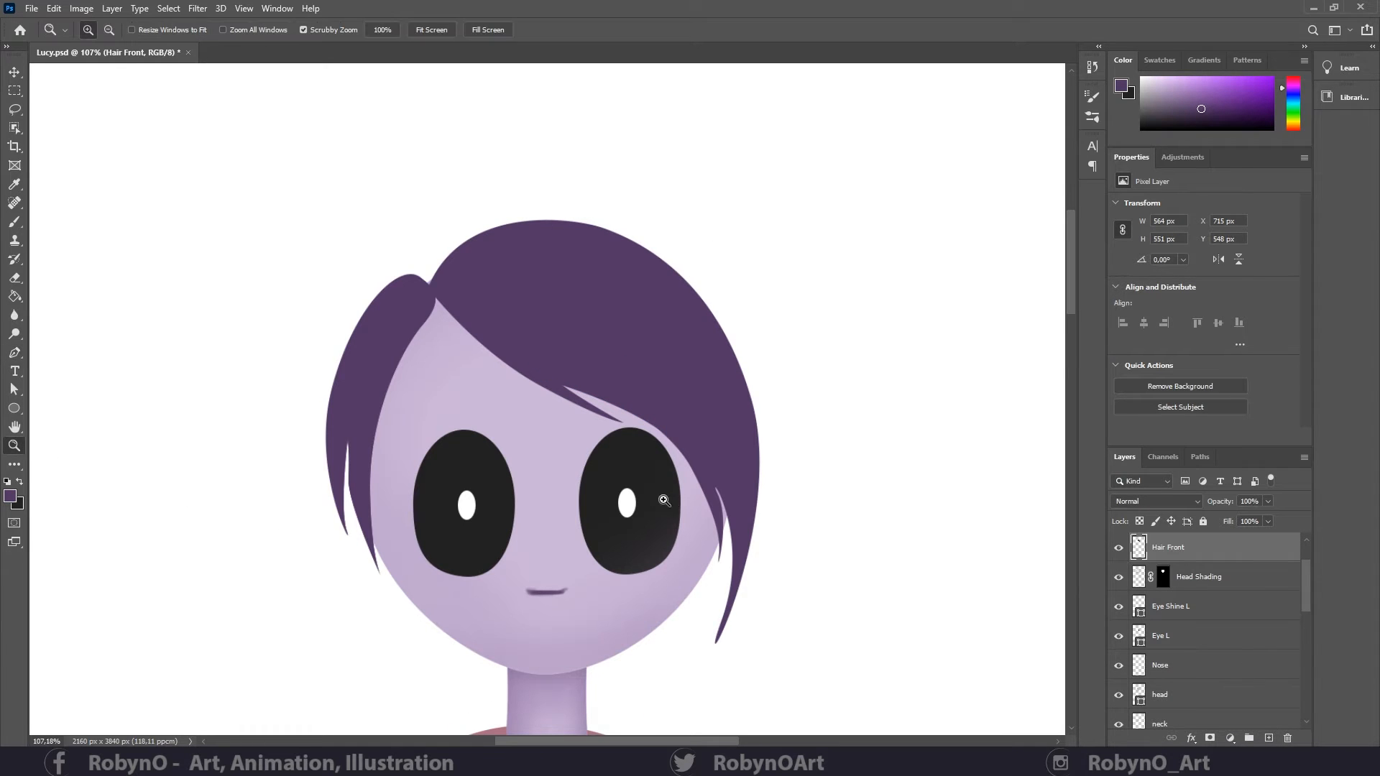
pyautogui.moveTo(661, 519); pyautogui.dragTo(605, 315)
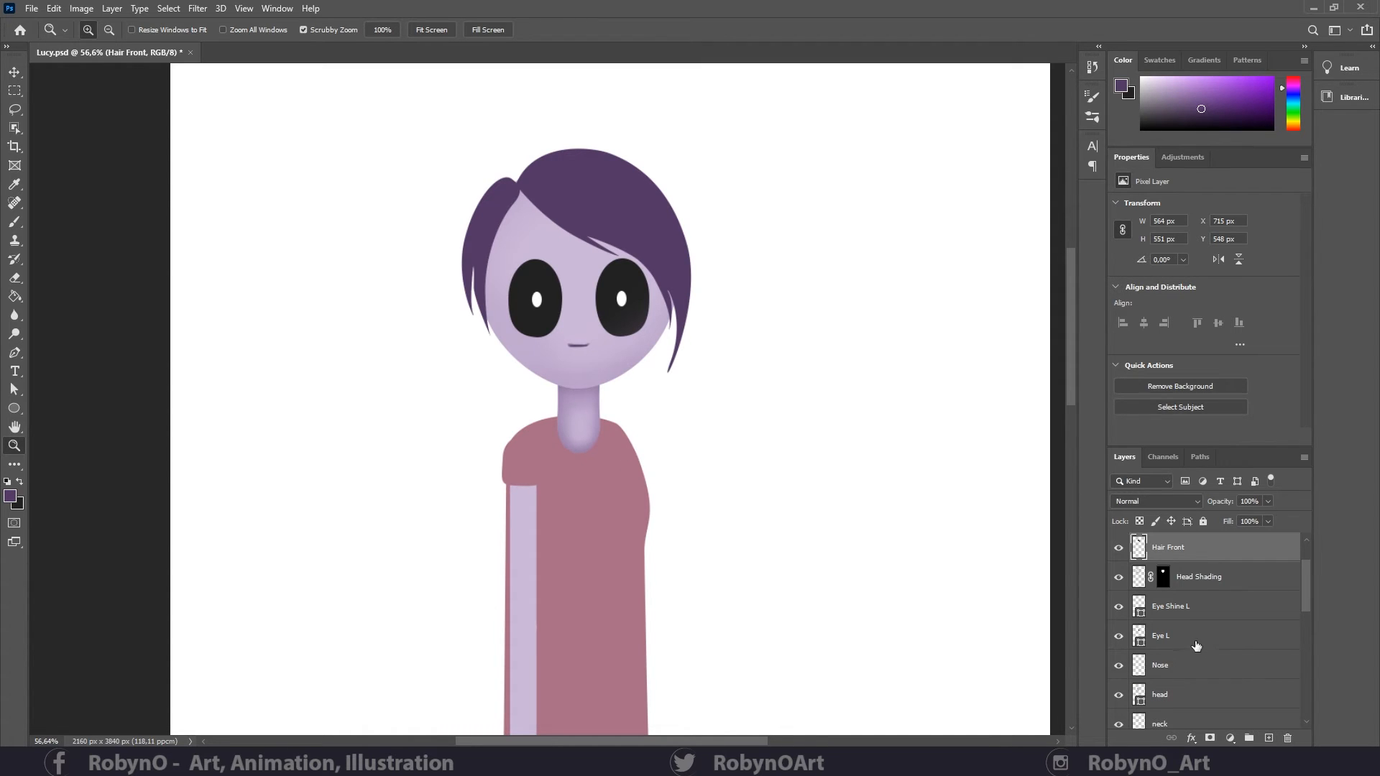
pyautogui.scroll(-2, 1198, 641)
pyautogui.click(1198, 663)
pyautogui.click(1268, 737)
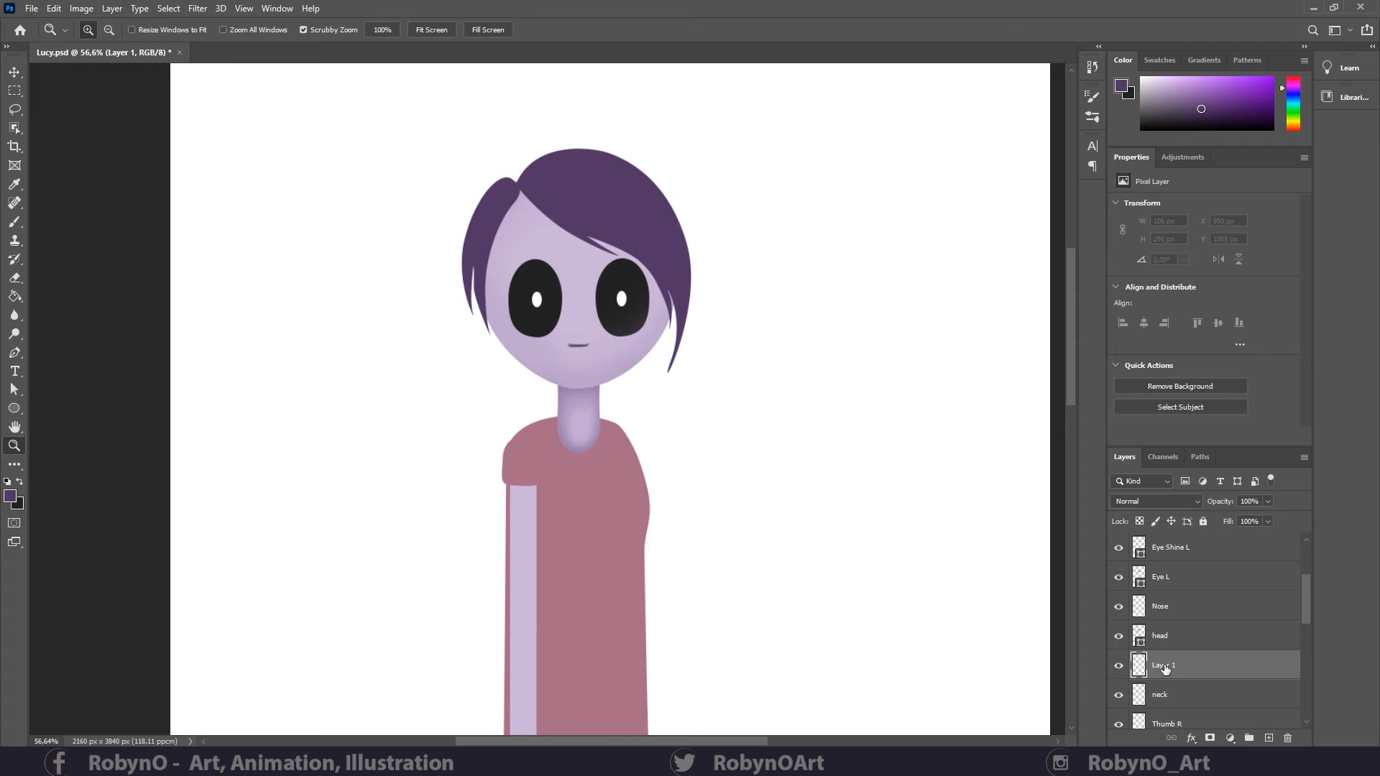
pyautogui.doubleClick(1164, 667)
pyautogui.press('Return')
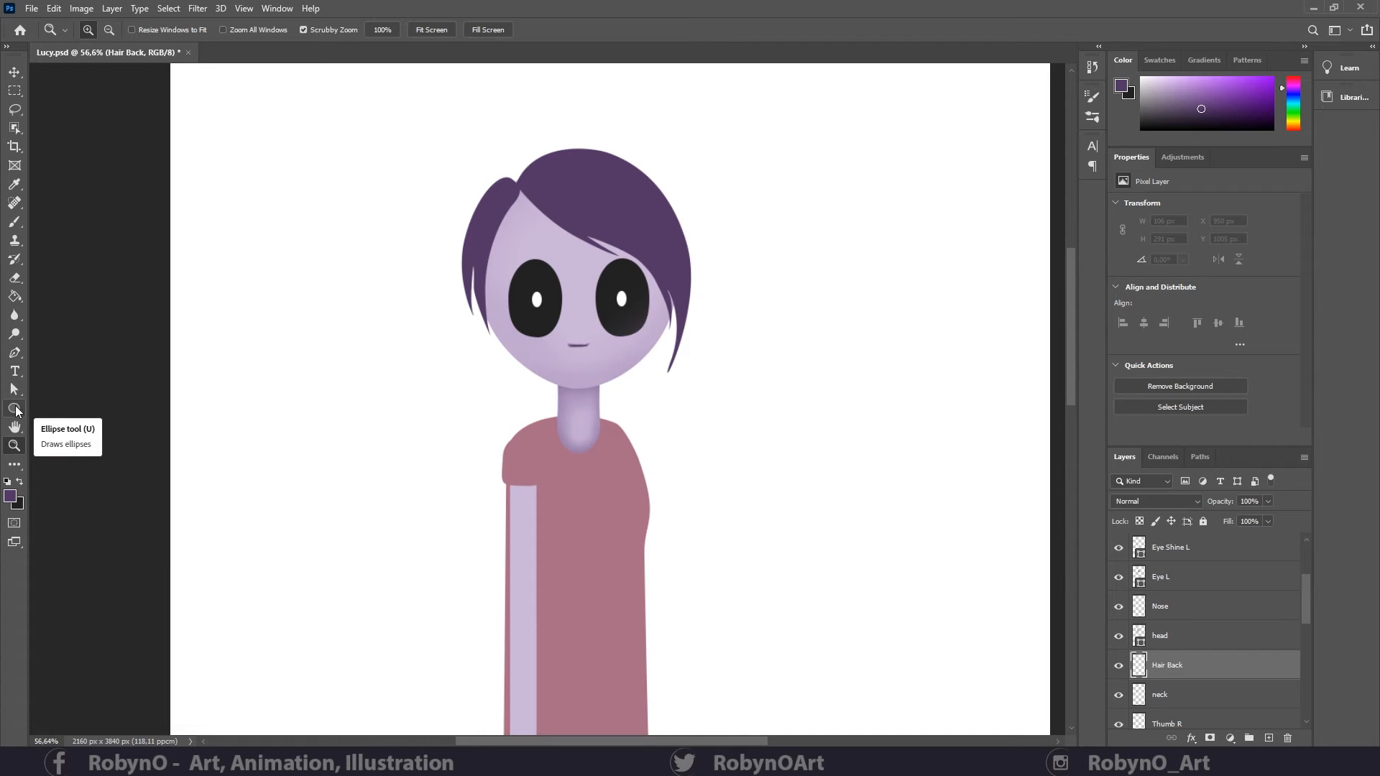
# - Start a Pen path at the crown and run it down Lucy's right side past the shoulder, with a narrow notch in the hair end
pyautogui.click(14, 353)
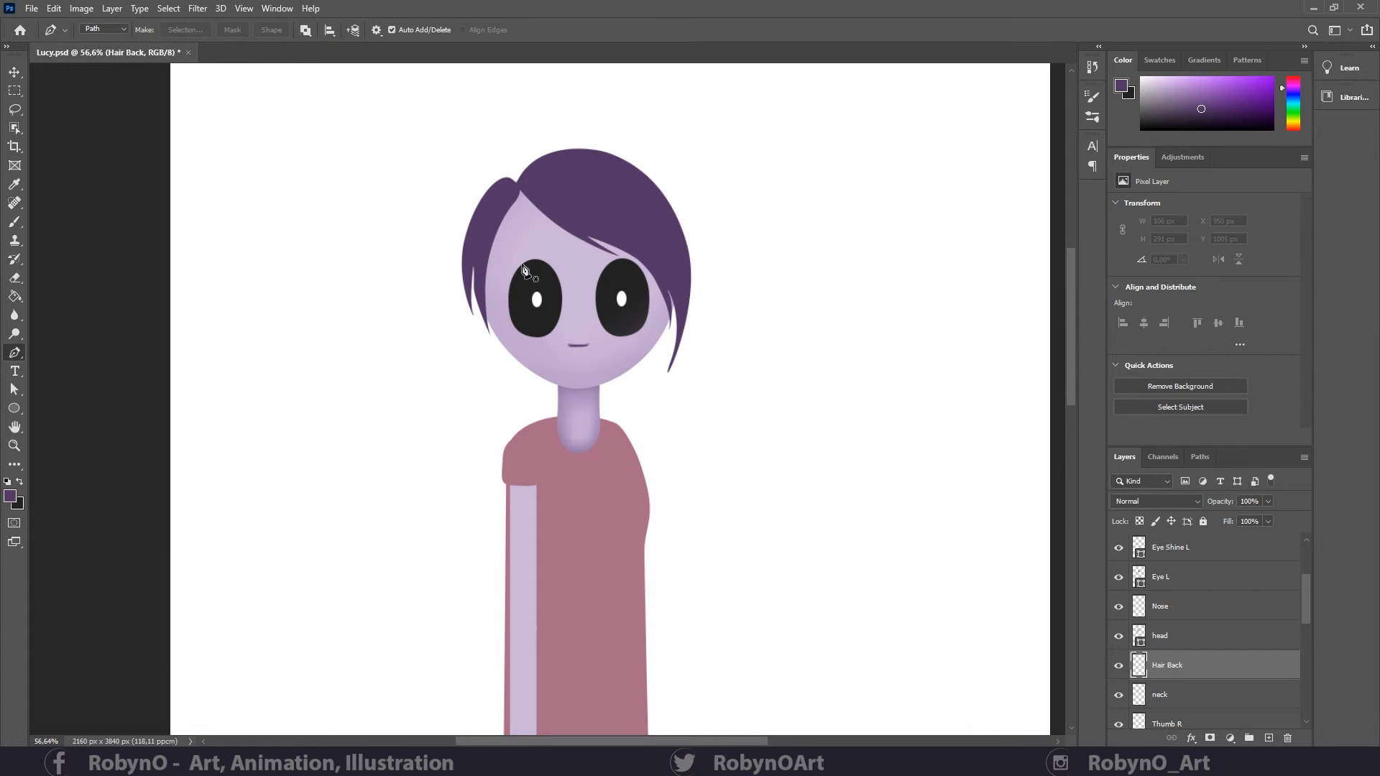
pyautogui.click(566, 155)
pyautogui.moveTo(494, 195); pyautogui.dragTo(466, 218)
pyautogui.hotkey('ctrl', 'z')
pyautogui.moveTo(474, 381); pyautogui.dragTo(487, 431)
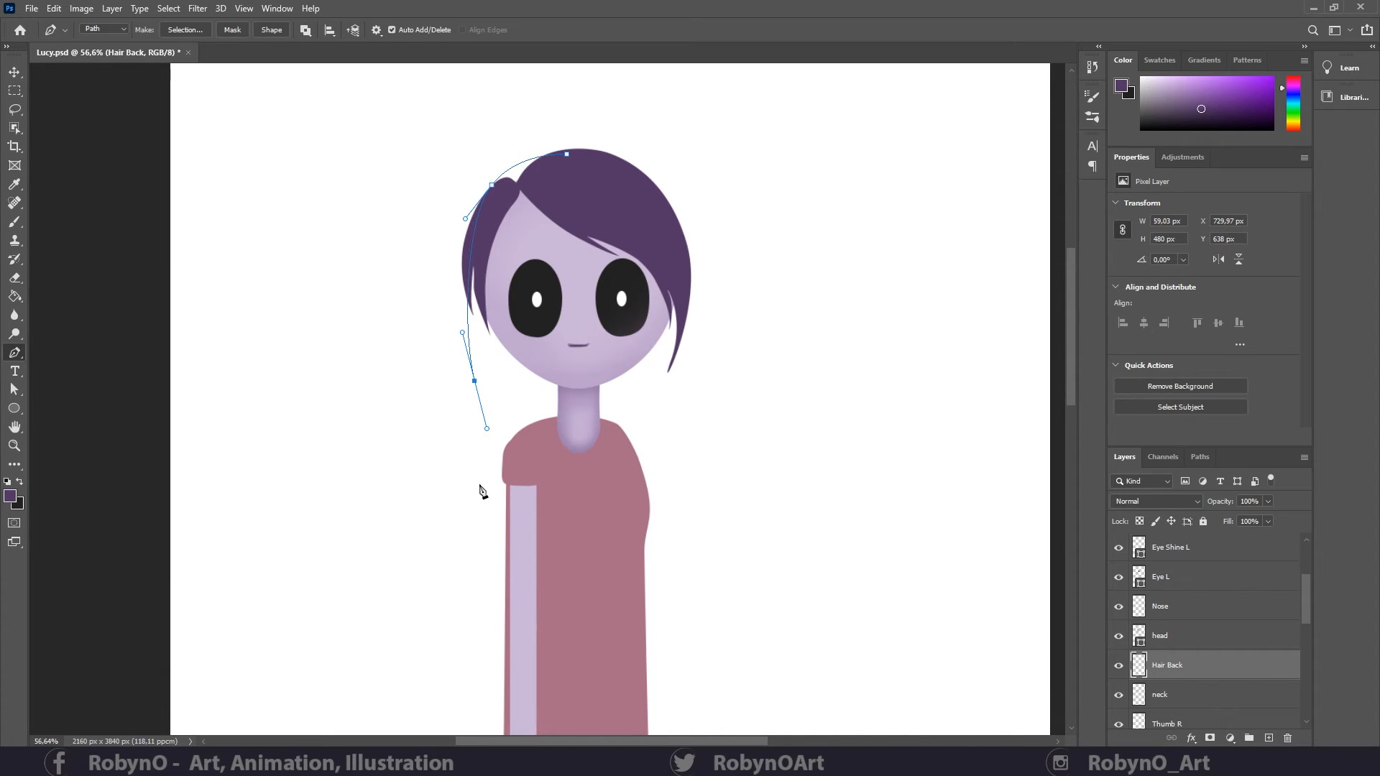
pyautogui.moveTo(480, 483); pyautogui.dragTo(492, 516)
pyautogui.hotkey('ctrl', 'z')
pyautogui.hotkey('ctrl', 'z')
pyautogui.click(498, 561)
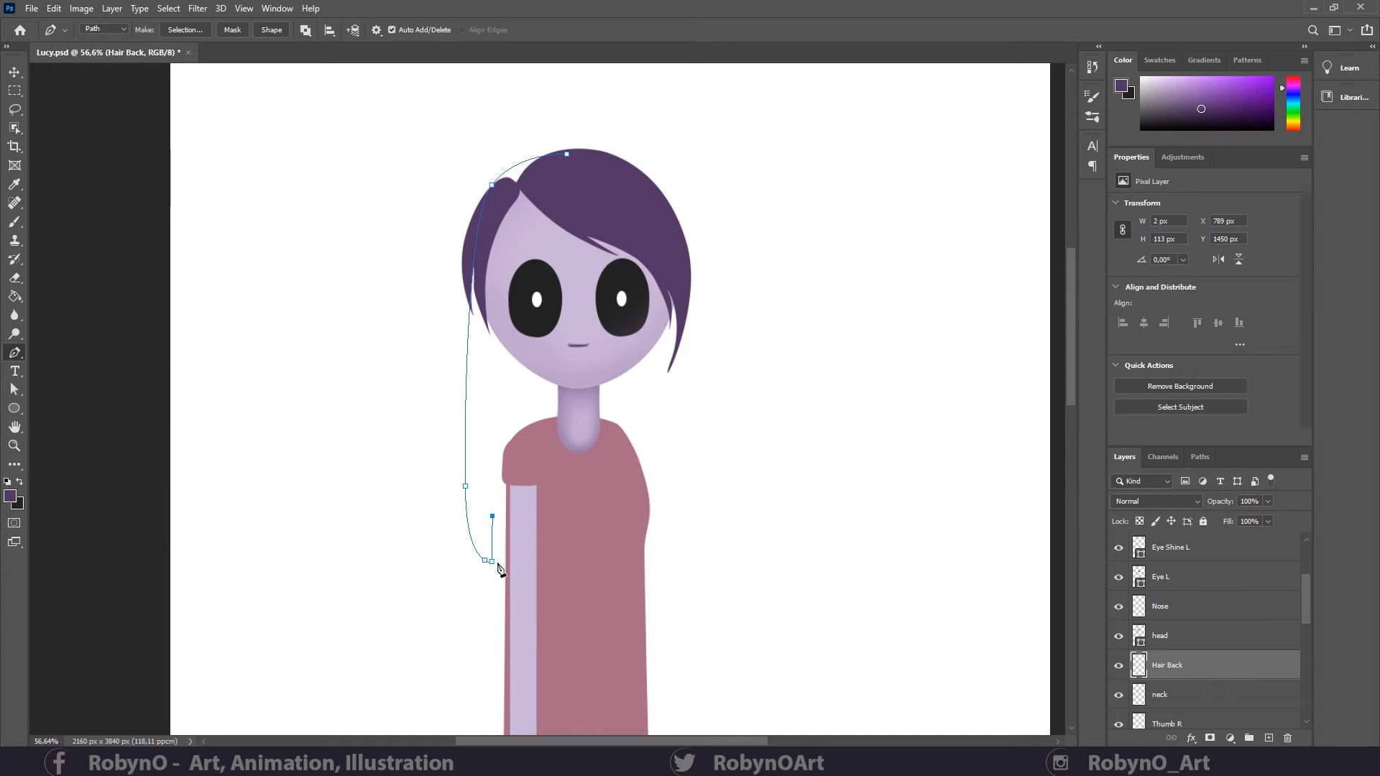
# - Continue the back hair path across the chest, up her left side with a second notch, and close it at the crown
pyautogui.moveTo(560, 568); pyautogui.dragTo(669, 549)
pyautogui.click(666, 425)
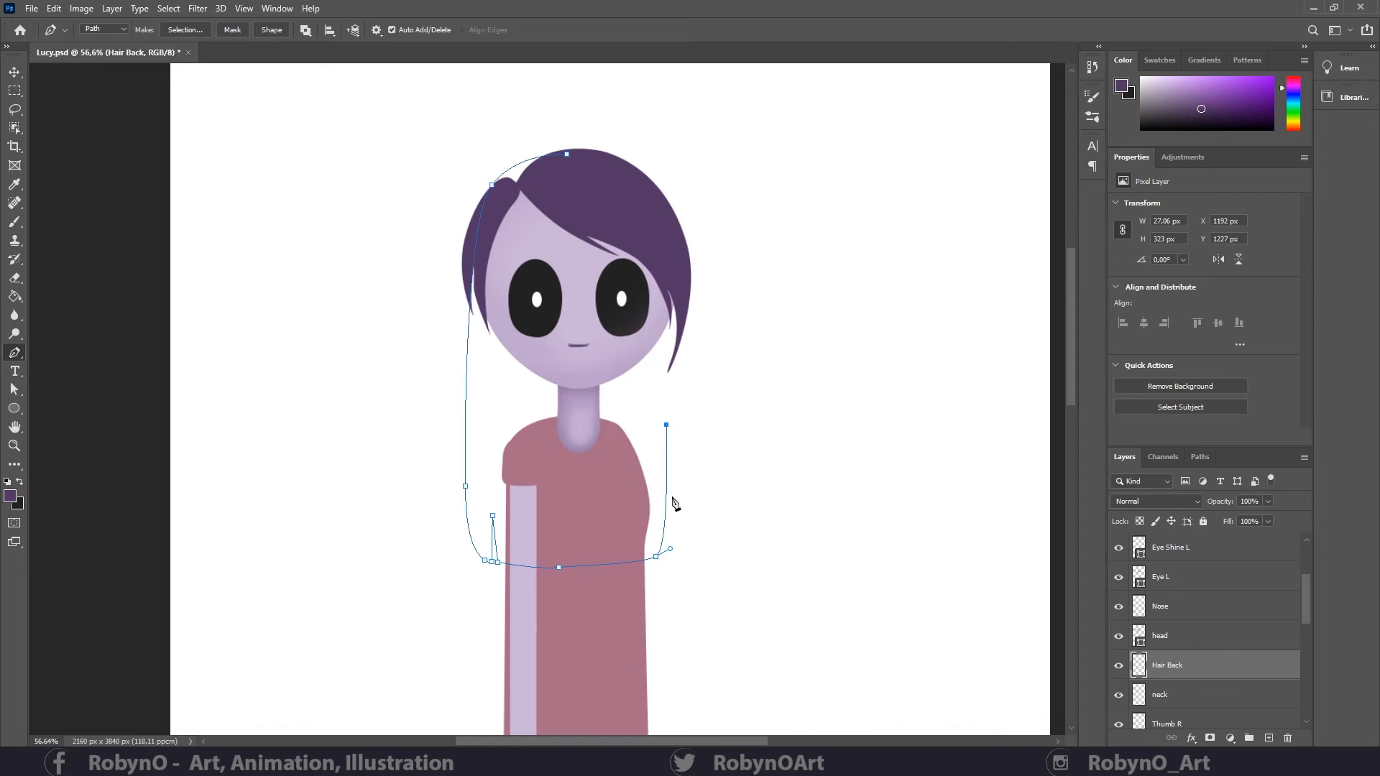
pyautogui.moveTo(672, 464); pyautogui.dragTo(673, 486)
pyautogui.moveTo(672, 271); pyautogui.dragTo(673, 234)
pyautogui.moveTo(567, 154); pyautogui.dragTo(471, 152)
# - Fill the back hair path with a custom color slightly darker than the purple foreground color
pyautogui.rightClick(504, 401)
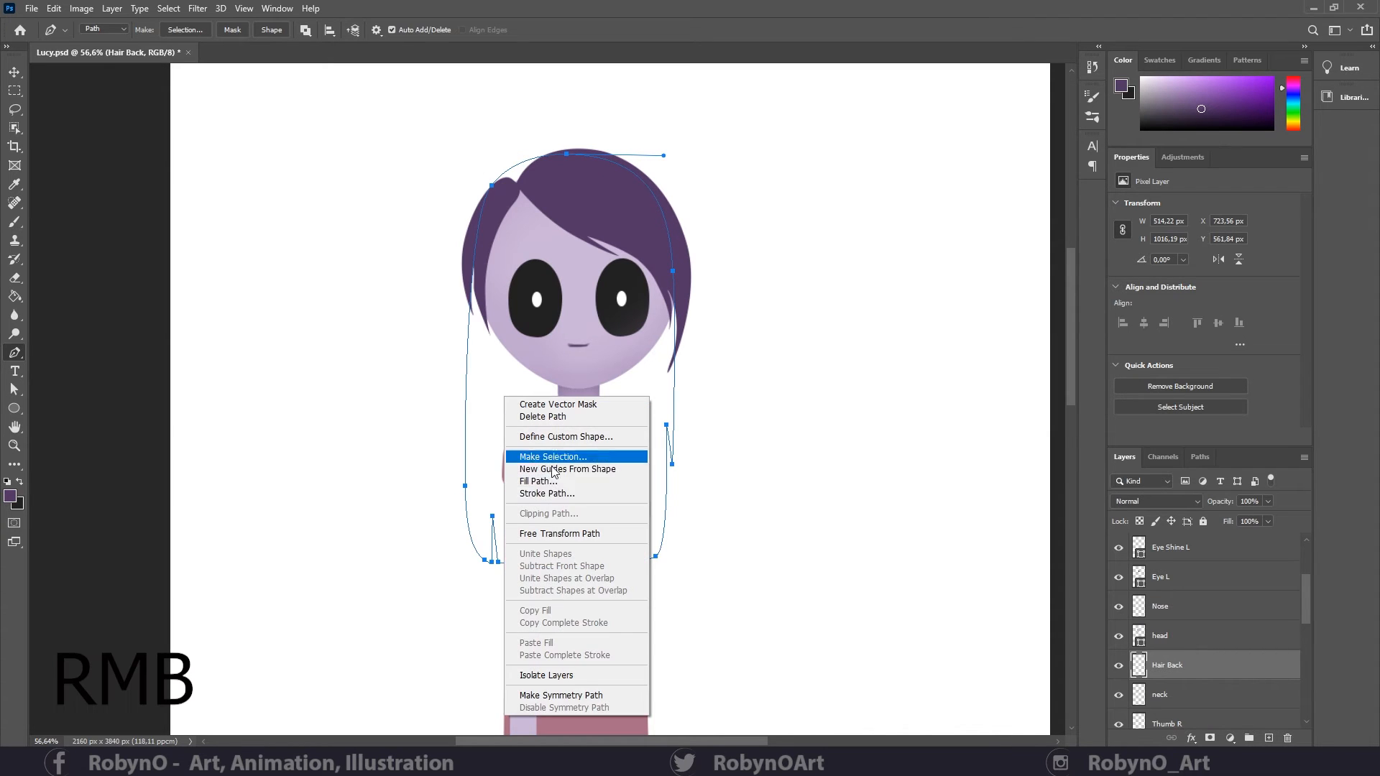
pyautogui.click(567, 496)
pyautogui.click(695, 198)
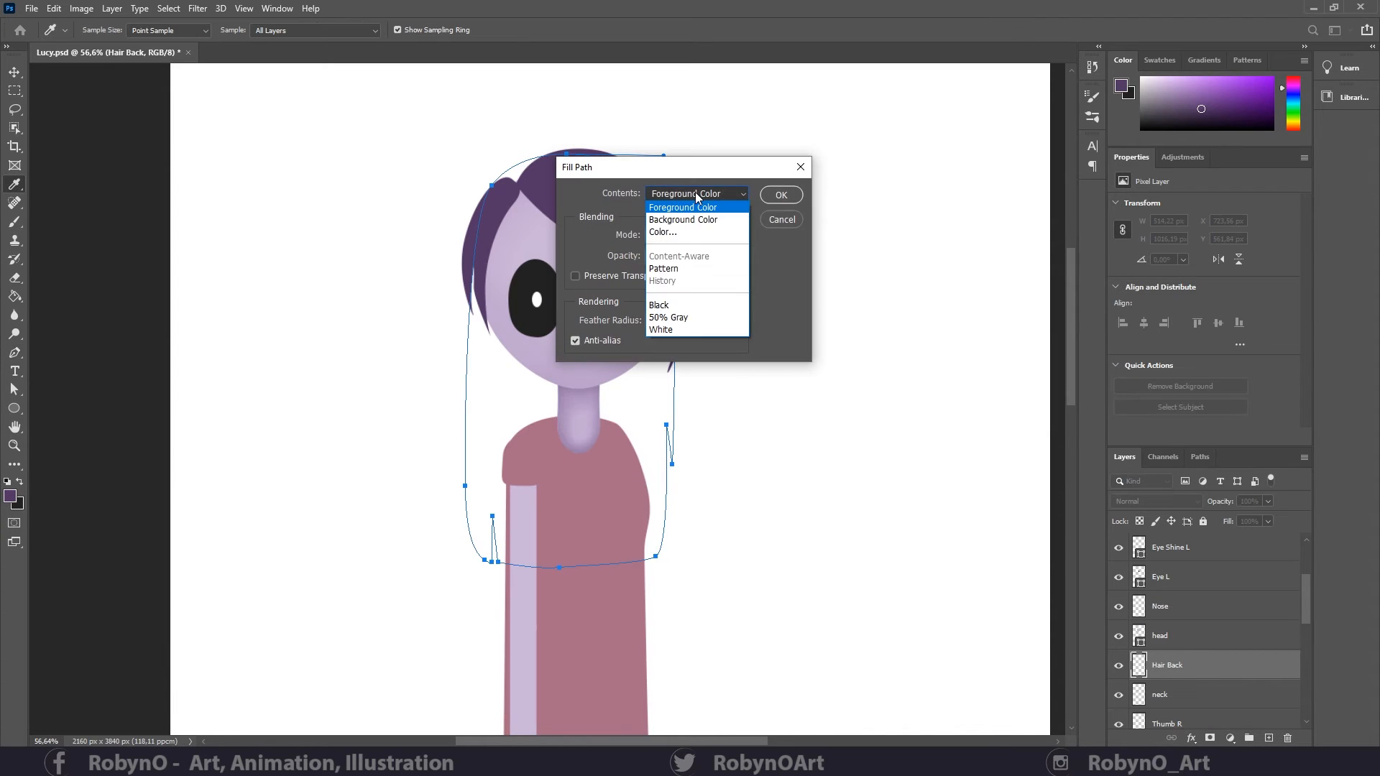
pyautogui.click(675, 224)
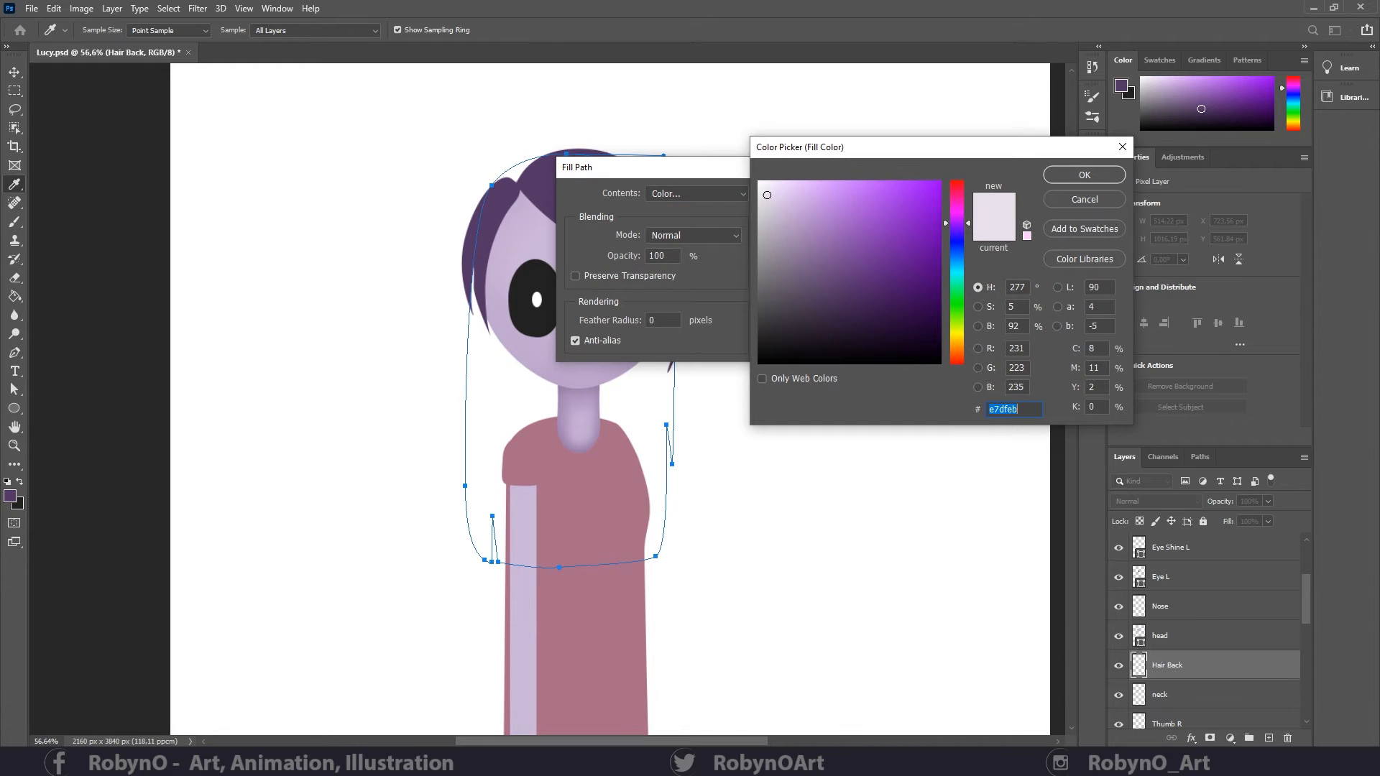
pyautogui.click(12, 496)
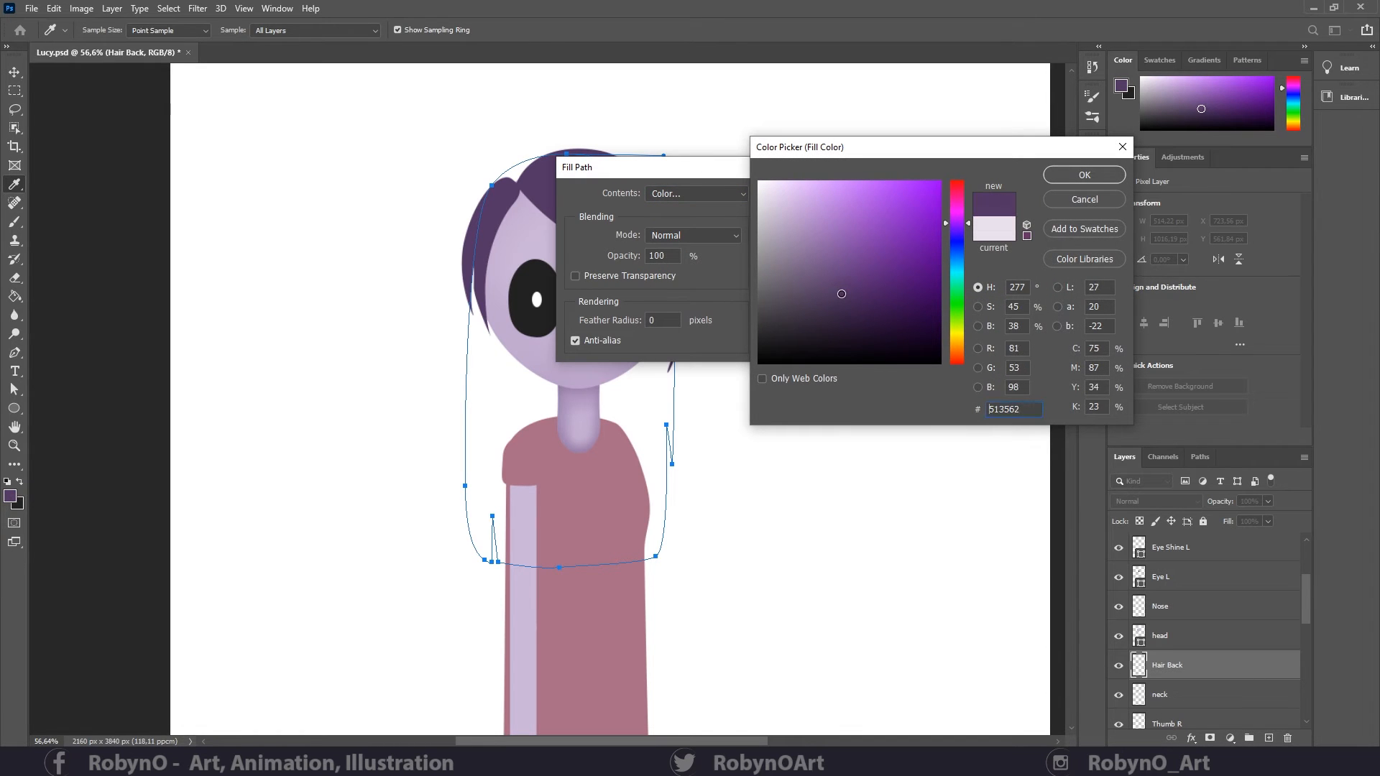
pyautogui.moveTo(842, 294); pyautogui.dragTo(841, 304)
pyautogui.click(1084, 175)
pyautogui.click(773, 193)
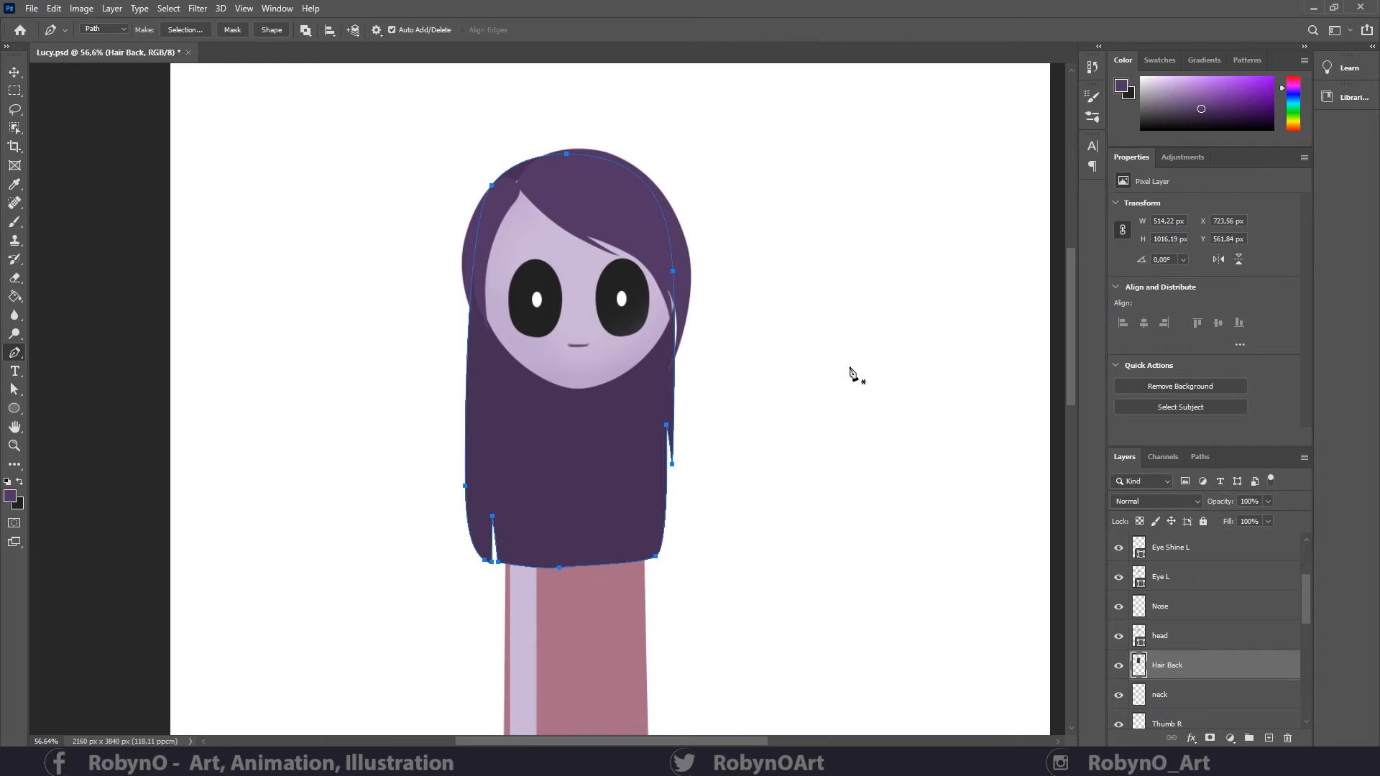
# - Move the Hair Back layer directly below Body and delete the back hair work path
pyautogui.scroll(-5, 1166, 640)
pyautogui.scroll(2, 1190, 577)
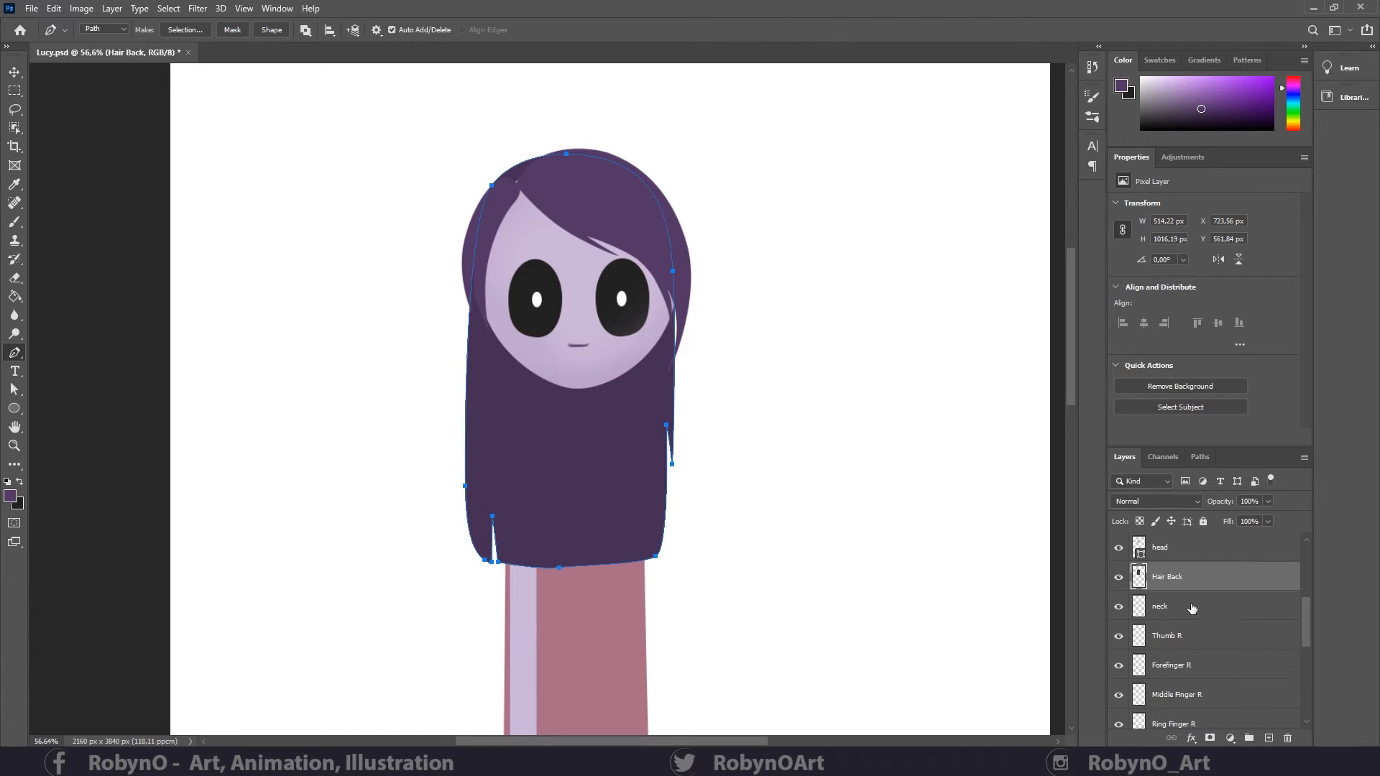
pyautogui.moveTo(1194, 583); pyautogui.dragTo(1186, 687)
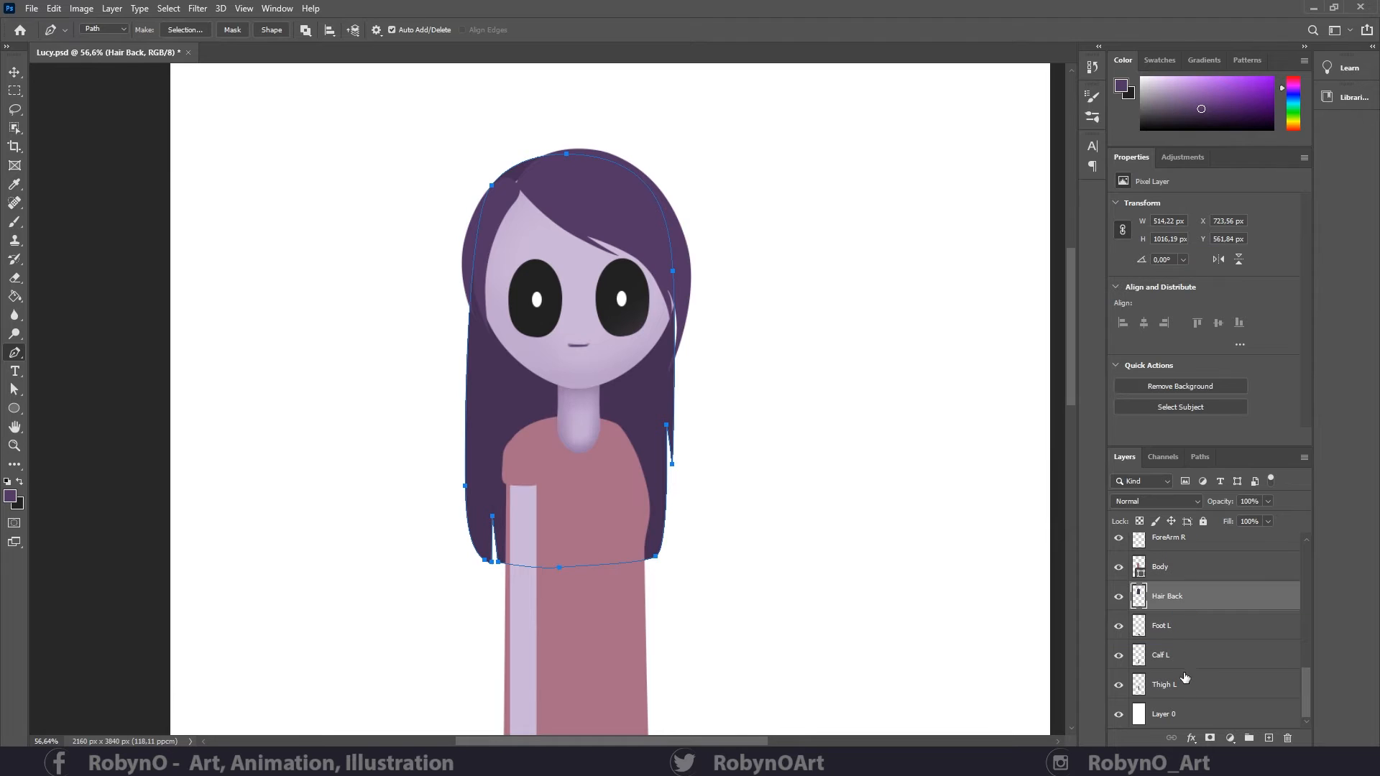
pyautogui.click(1200, 457)
pyautogui.click(1289, 738)
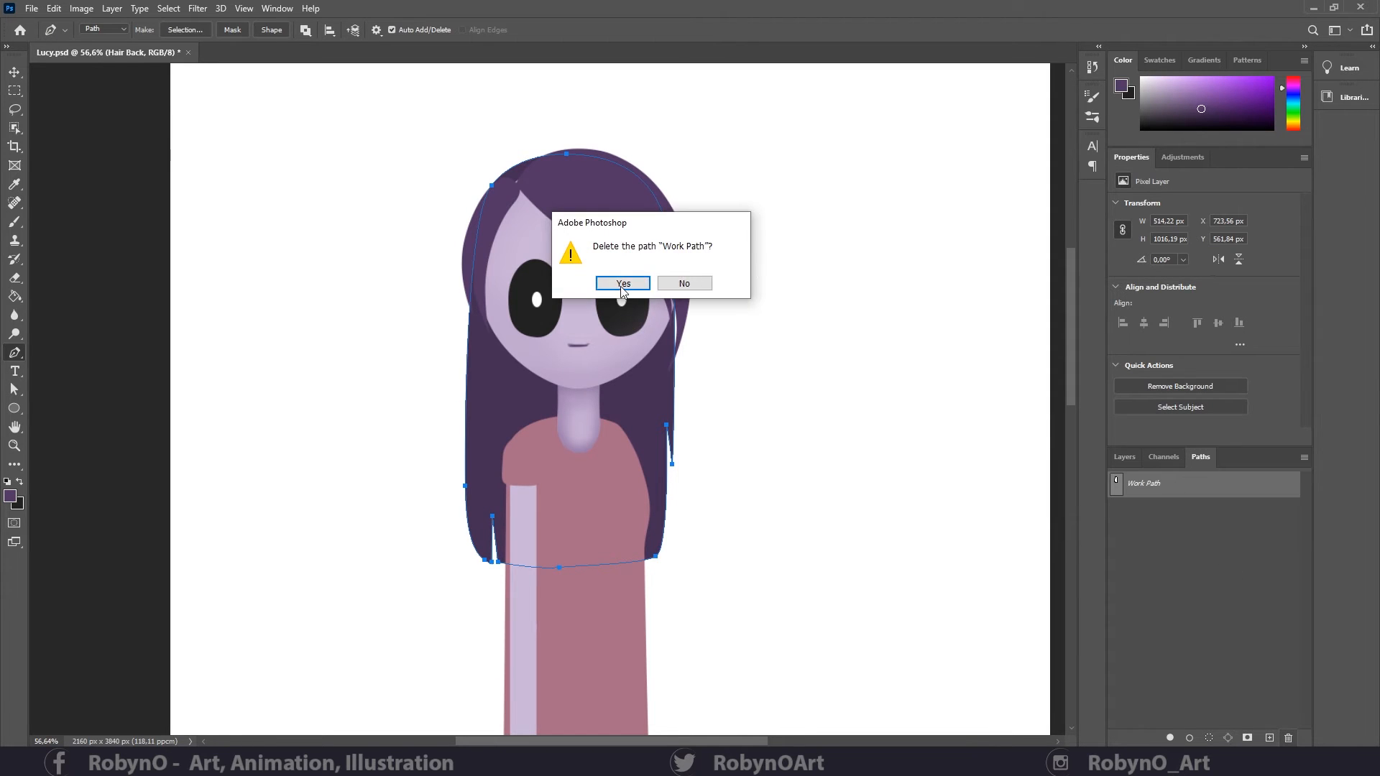
pyautogui.click(622, 286)
pyautogui.click(1123, 457)
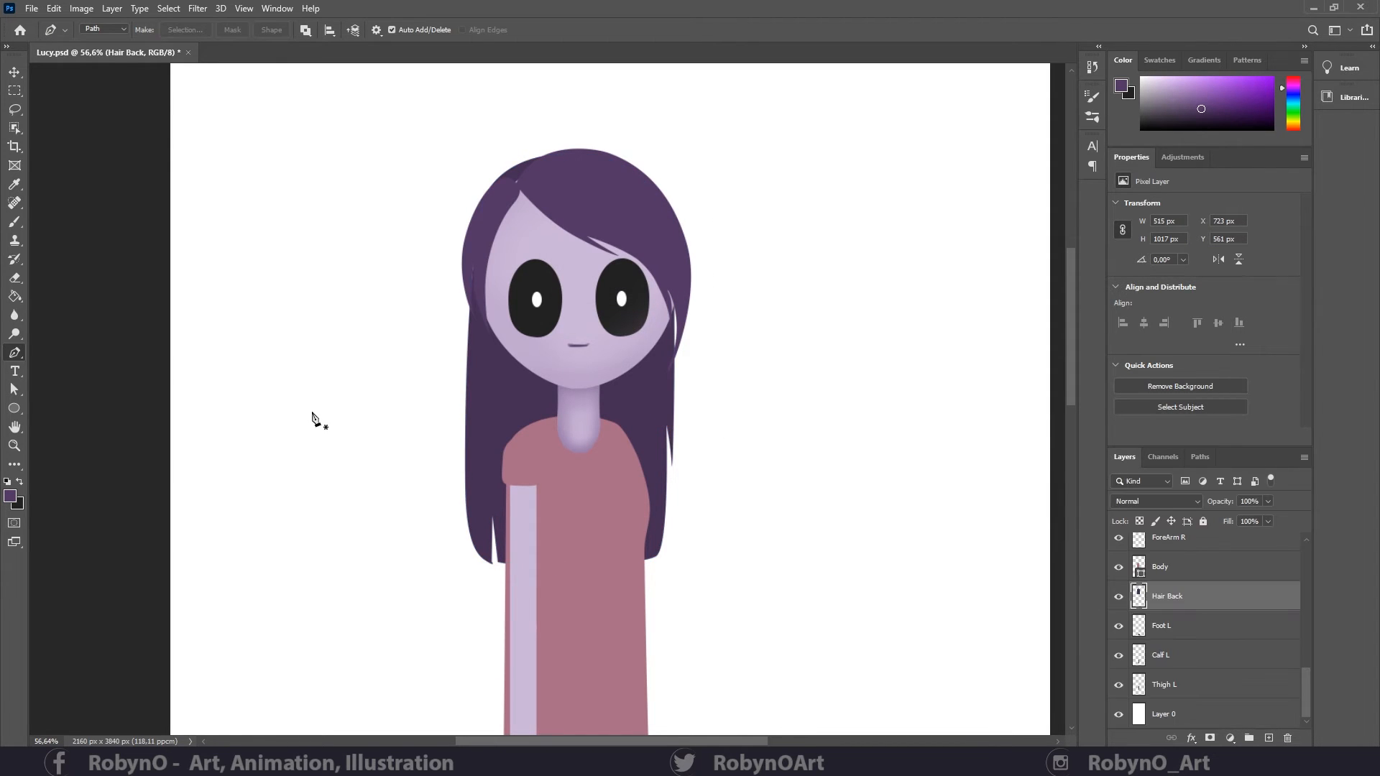
# - On the Hair Front layer, draw a closed Pen path covering the gap at the parting and the adjoining inner edge of the side hair
pyautogui.press('z')
pyautogui.moveTo(526, 191); pyautogui.dragTo(546, 301)
pyautogui.scroll(8, 1206, 575)
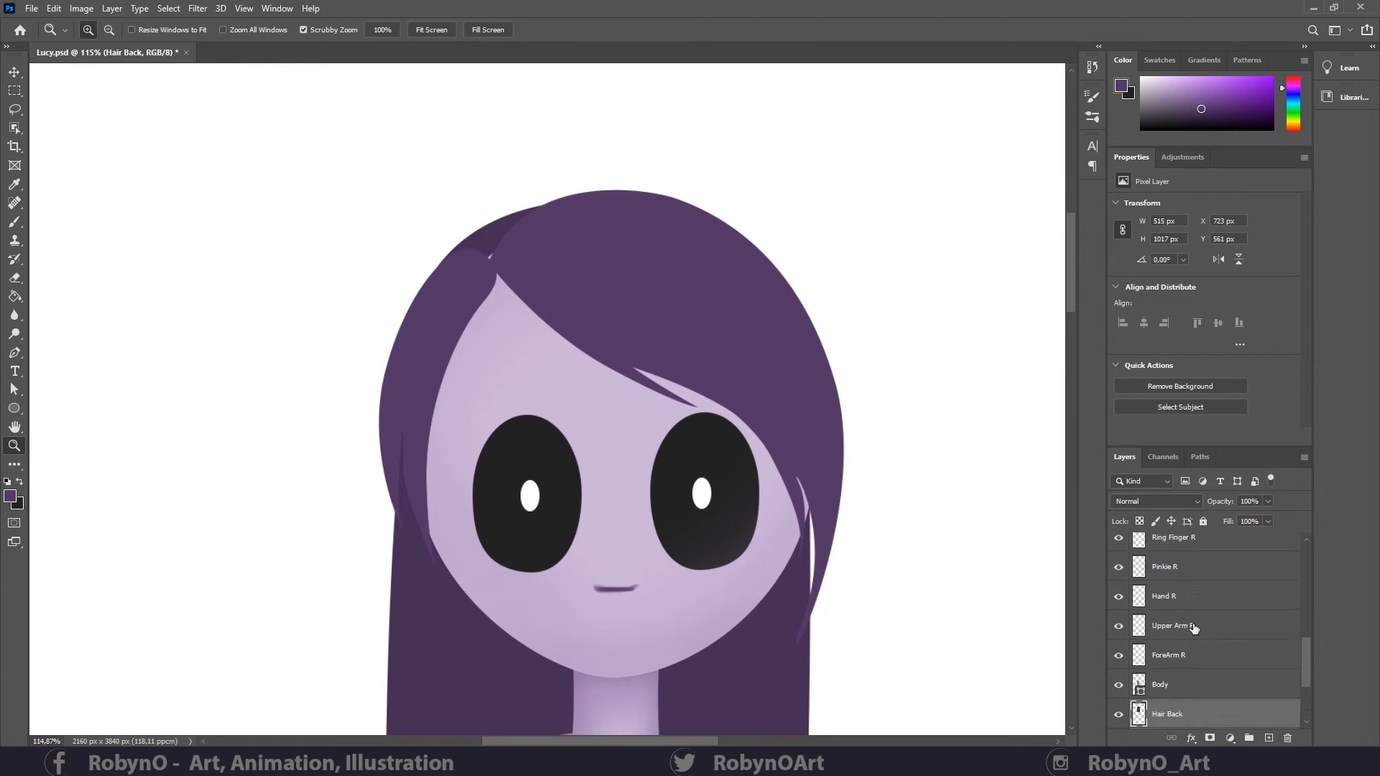
pyautogui.click(1190, 602)
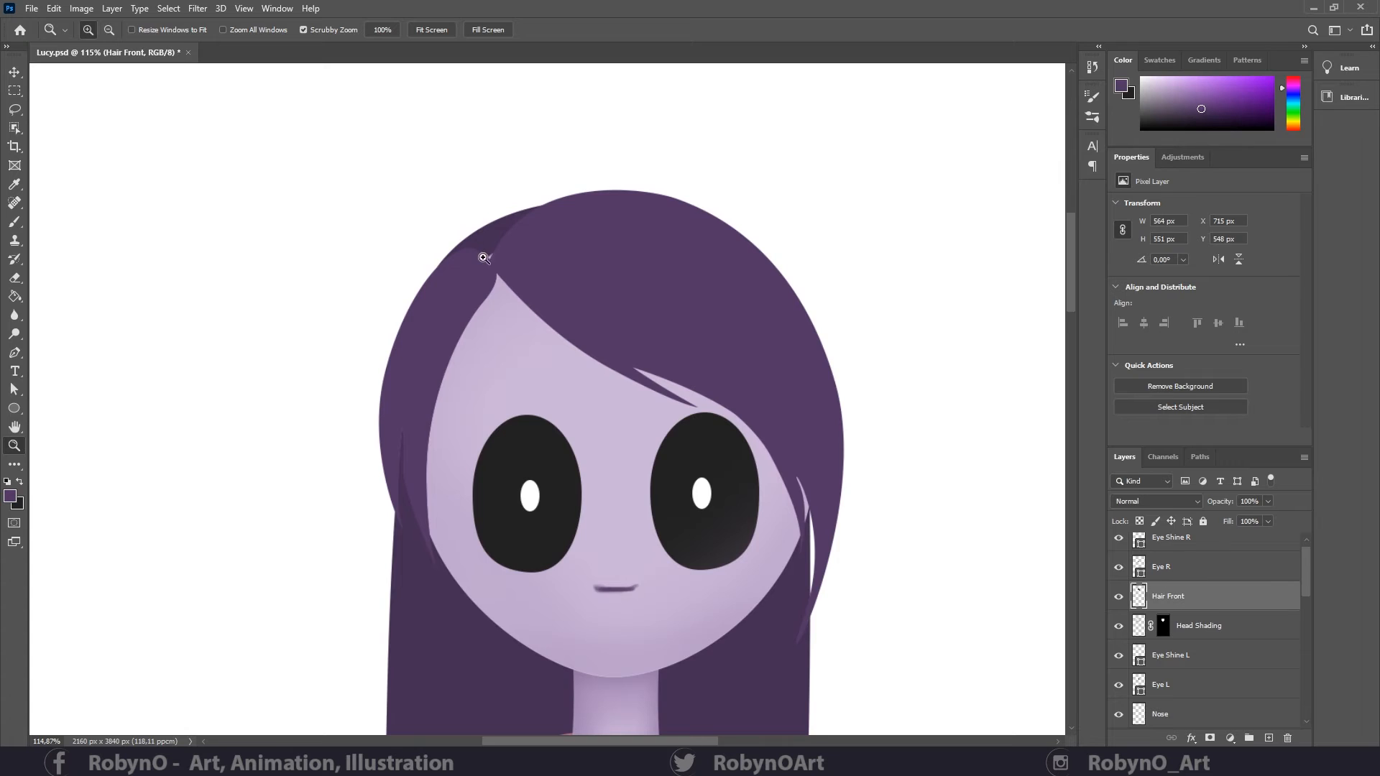
pyautogui.moveTo(484, 256); pyautogui.dragTo(496, 259)
pyautogui.click(14, 352)
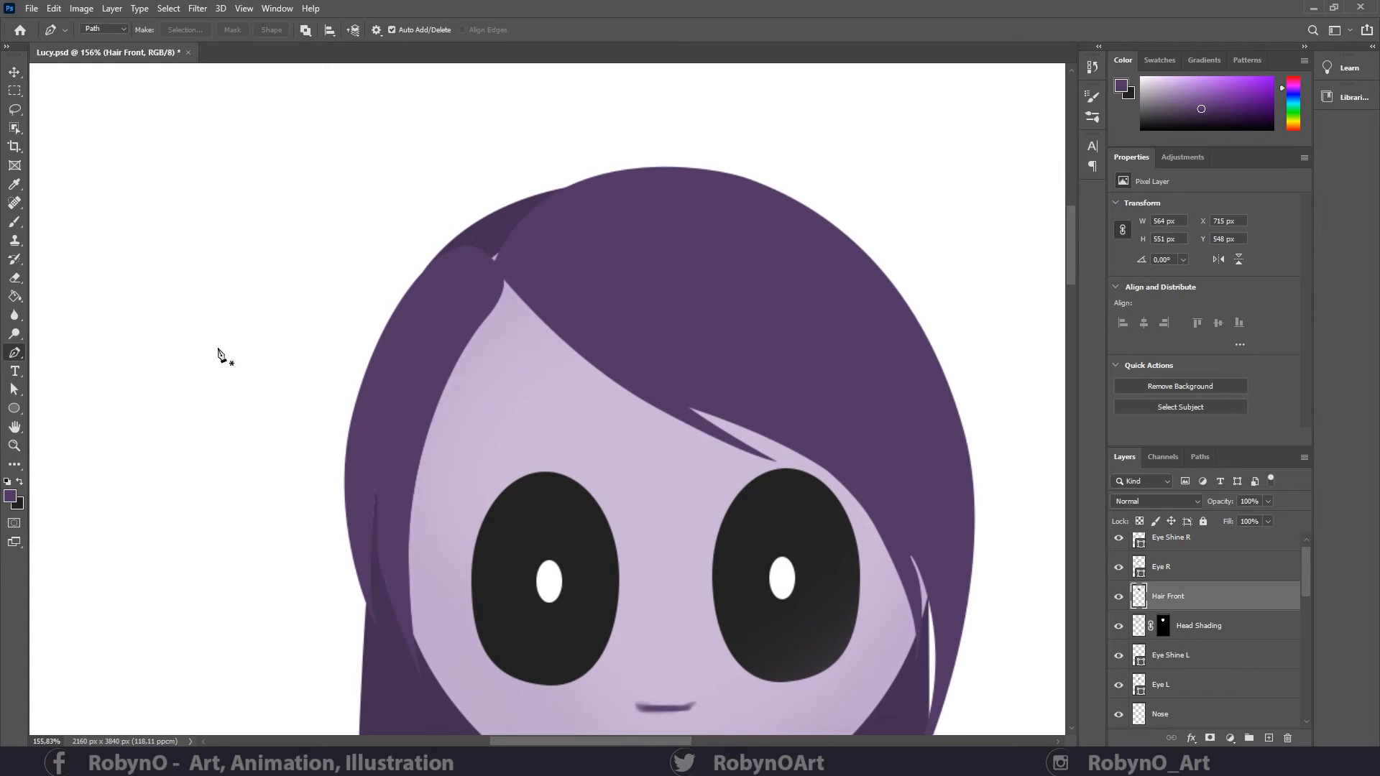
pyautogui.click(417, 473)
pyautogui.moveTo(503, 298); pyautogui.dragTo(406, 290)
pyautogui.moveTo(417, 472); pyautogui.dragTo(425, 503)
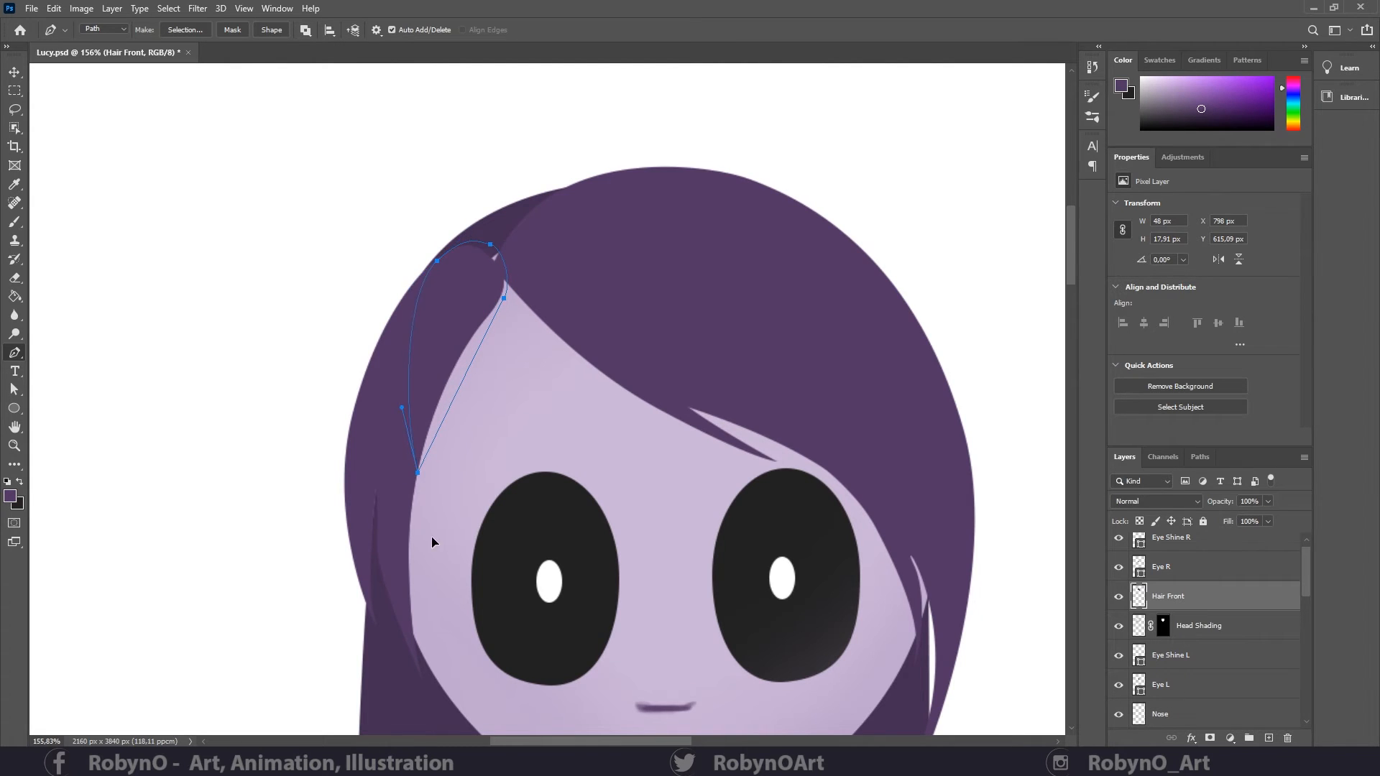
# - Fill the parting path with the foreground color
pyautogui.rightClick(463, 293)
pyautogui.click(503, 377)
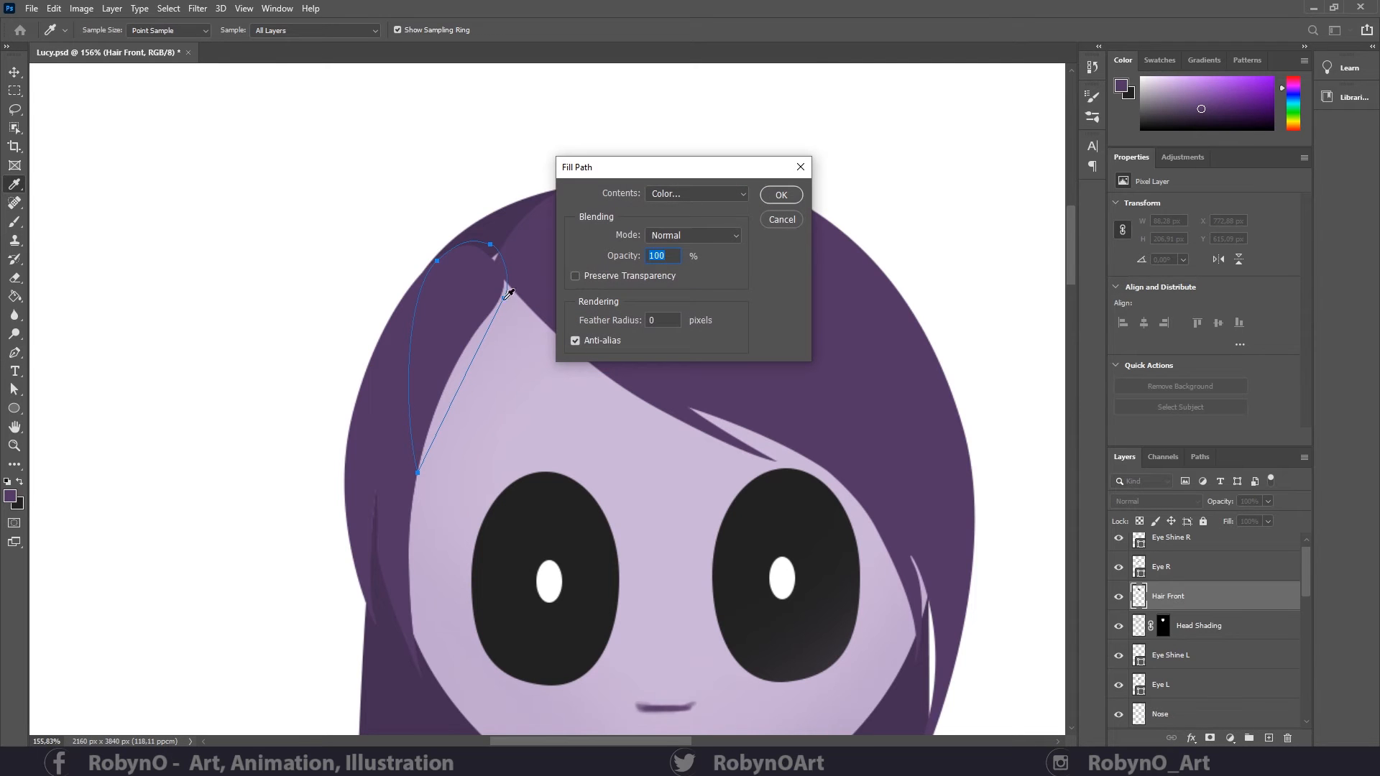
pyautogui.click(712, 193)
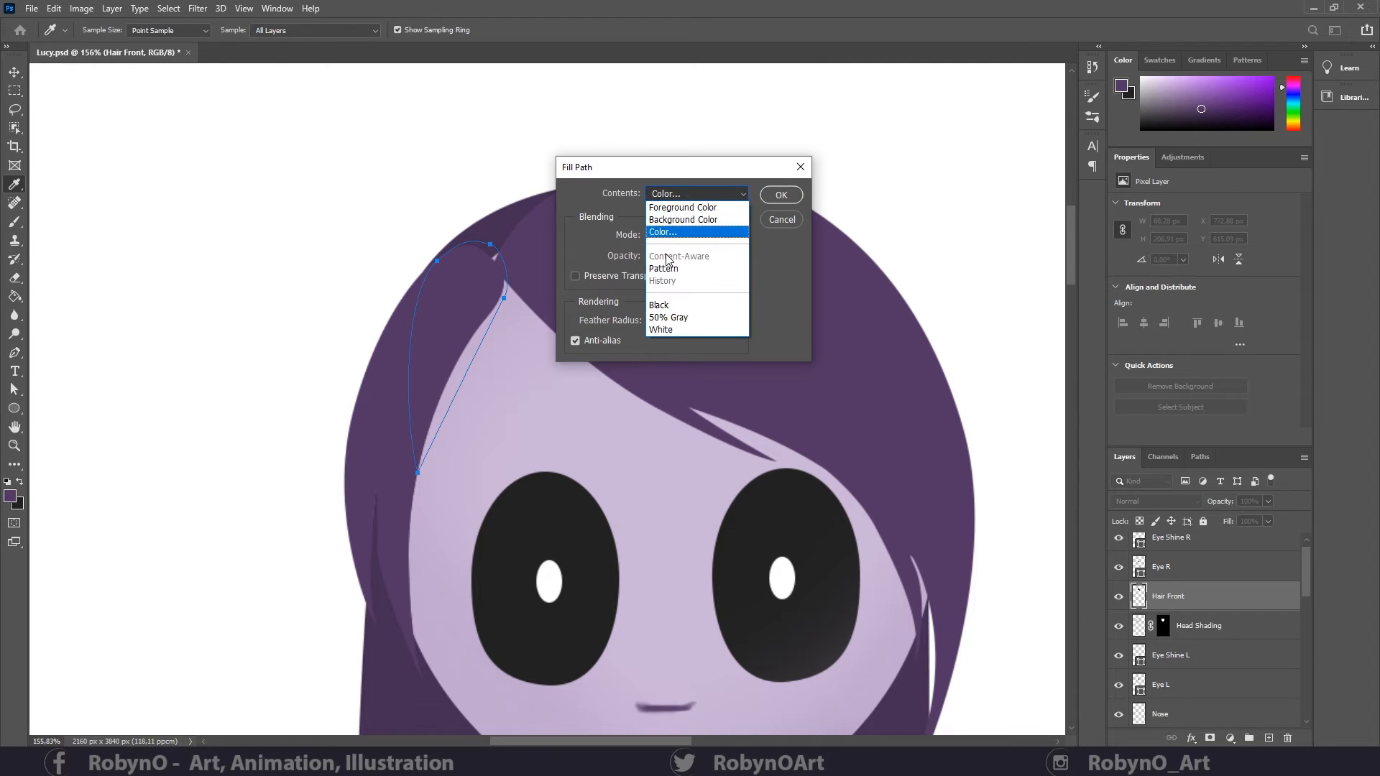
pyautogui.click(687, 205)
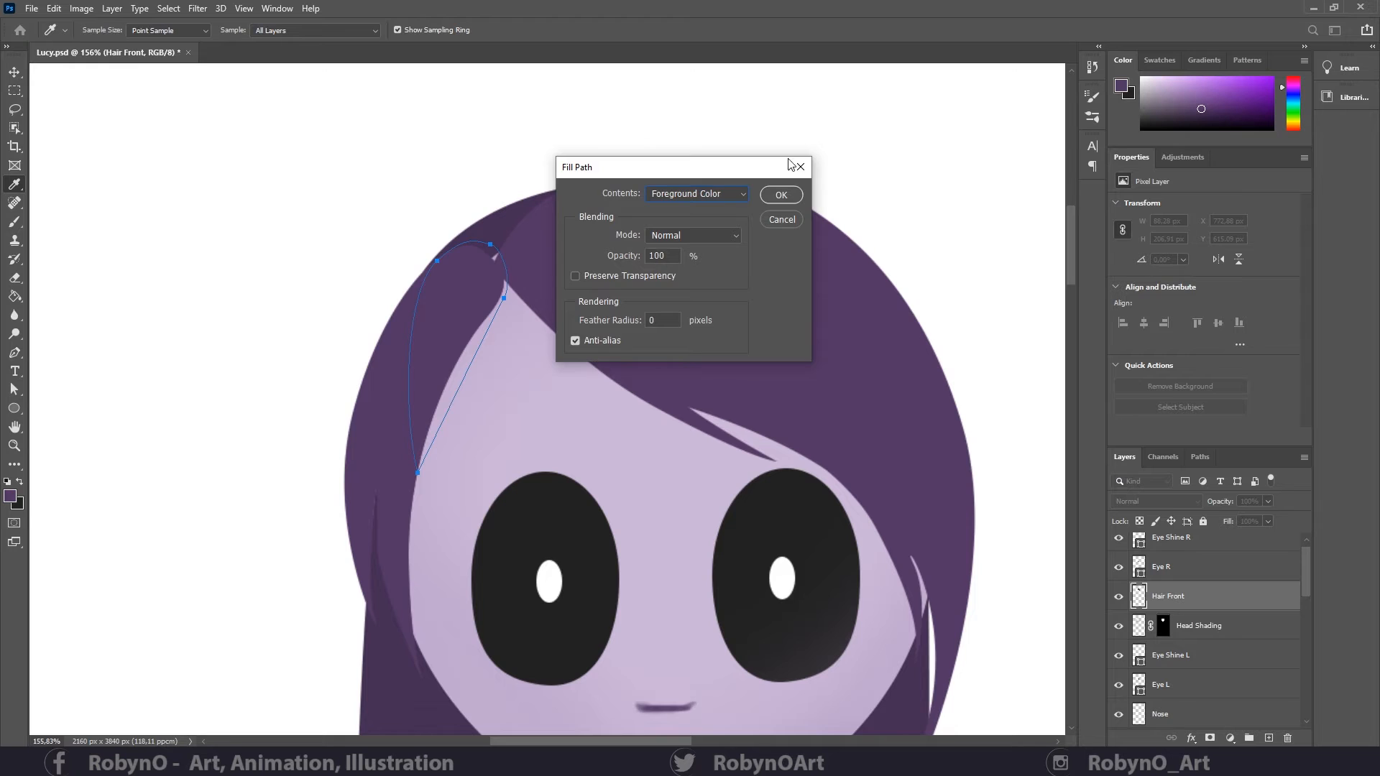
pyautogui.click(782, 197)
pyautogui.click(1199, 457)
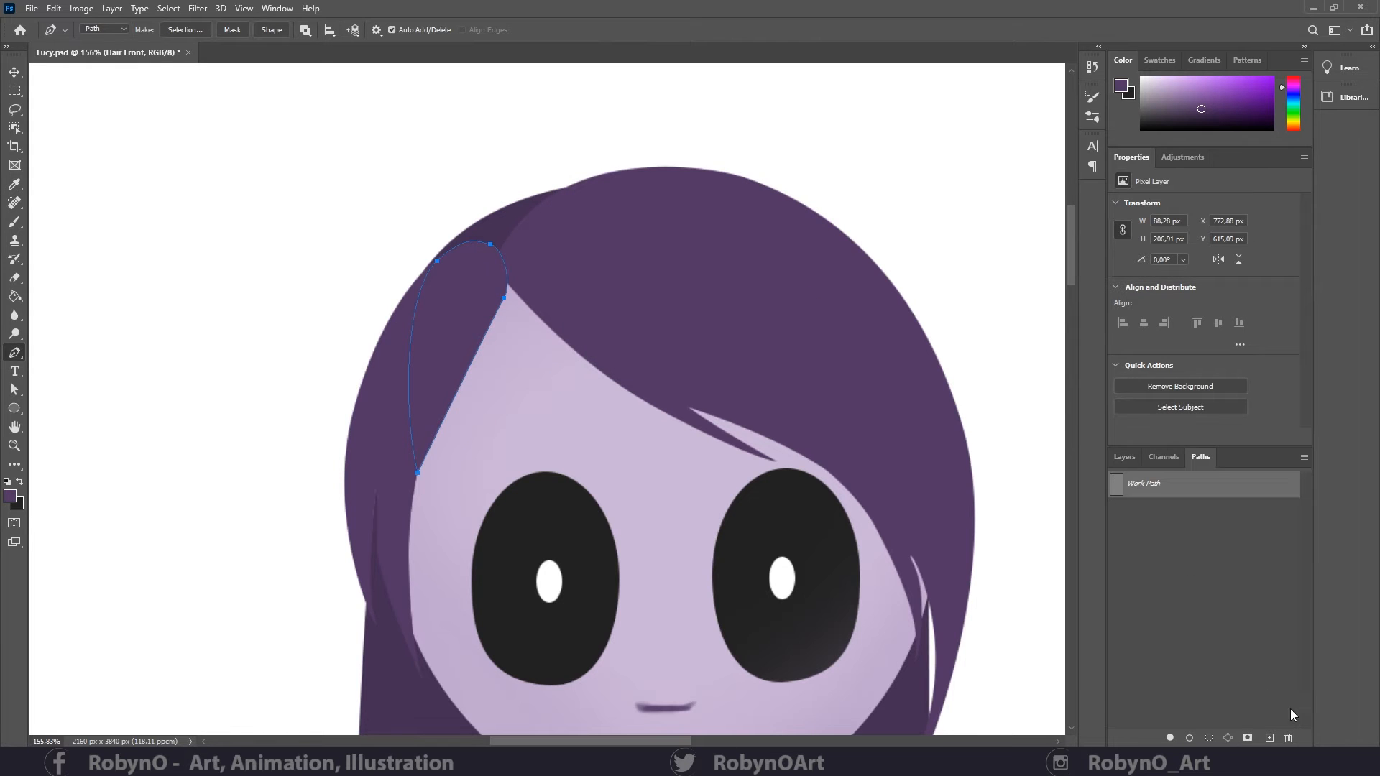
# - Delete the parting work path and save the document
pyautogui.click(1288, 739)
pyautogui.click(624, 287)
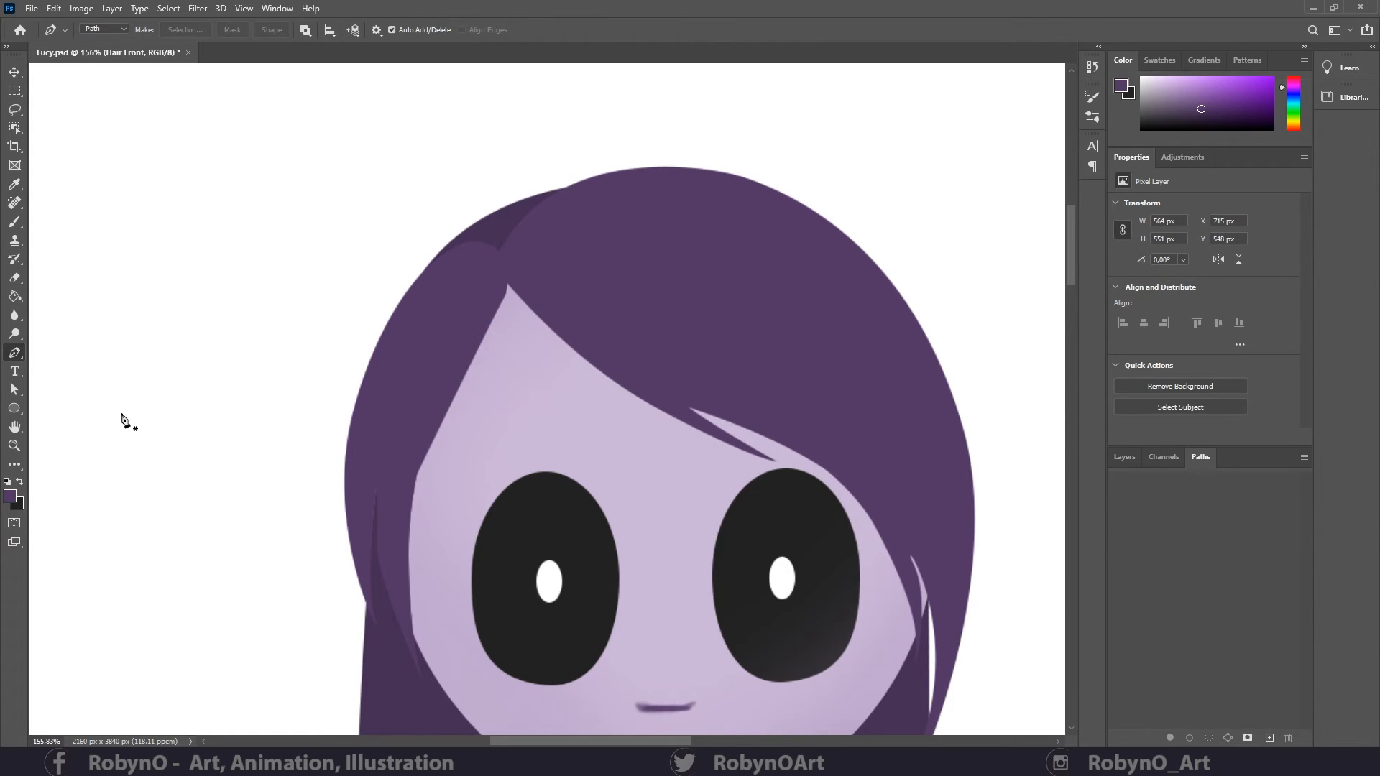
pyautogui.click(12, 446)
pyautogui.moveTo(798, 467); pyautogui.dragTo(690, 460)
pyautogui.moveTo(774, 488); pyautogui.dragTo(541, 268)
pyautogui.moveTo(576, 315); pyautogui.dragTo(549, 308)
pyautogui.moveTo(616, 547); pyautogui.dragTo(593, 450)
pyautogui.hotkey('ctrl', 's')
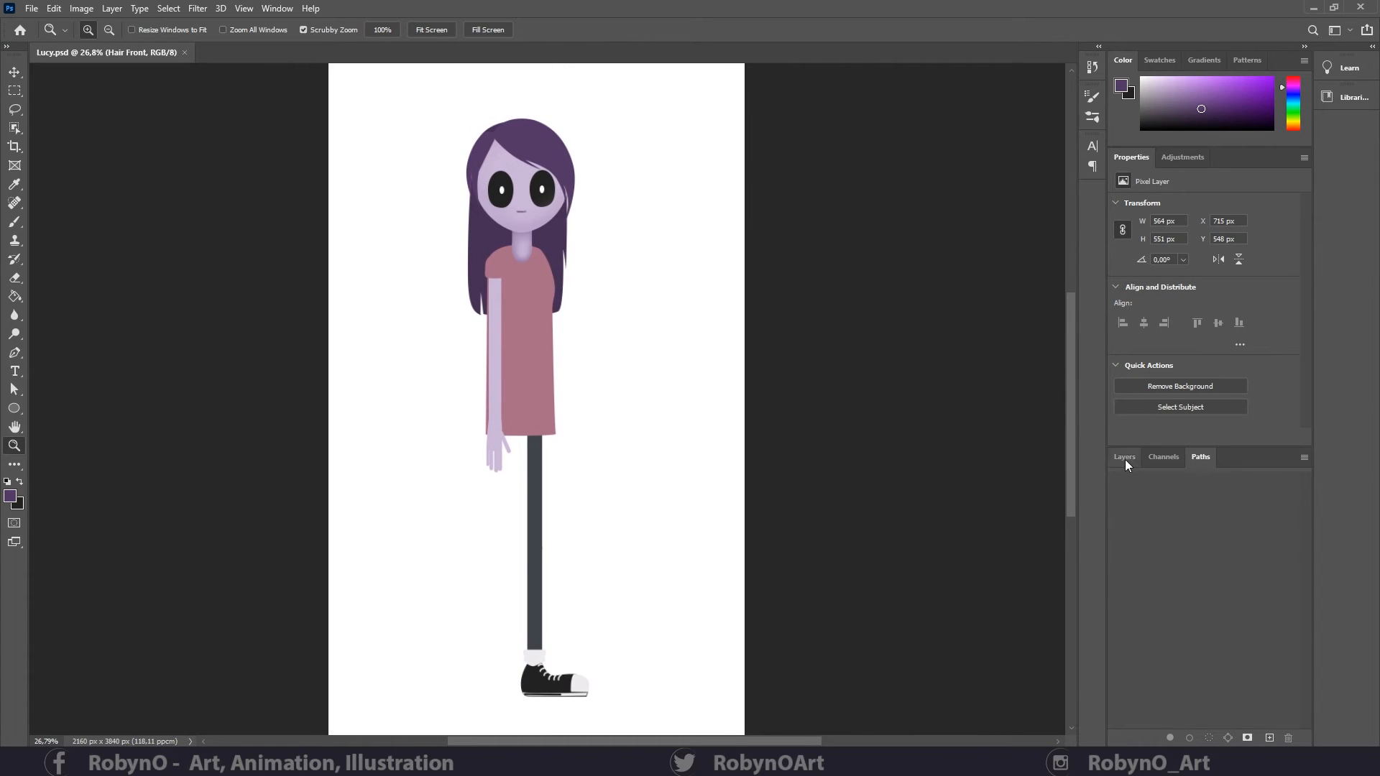
# - Move the Head Shading layer directly below Eye L in the layer stack
pyautogui.click(1124, 457)
pyautogui.click(1184, 546)
pyautogui.keyDown('shift'); pyautogui.click(1226, 576); pyautogui.keyUp('shift')
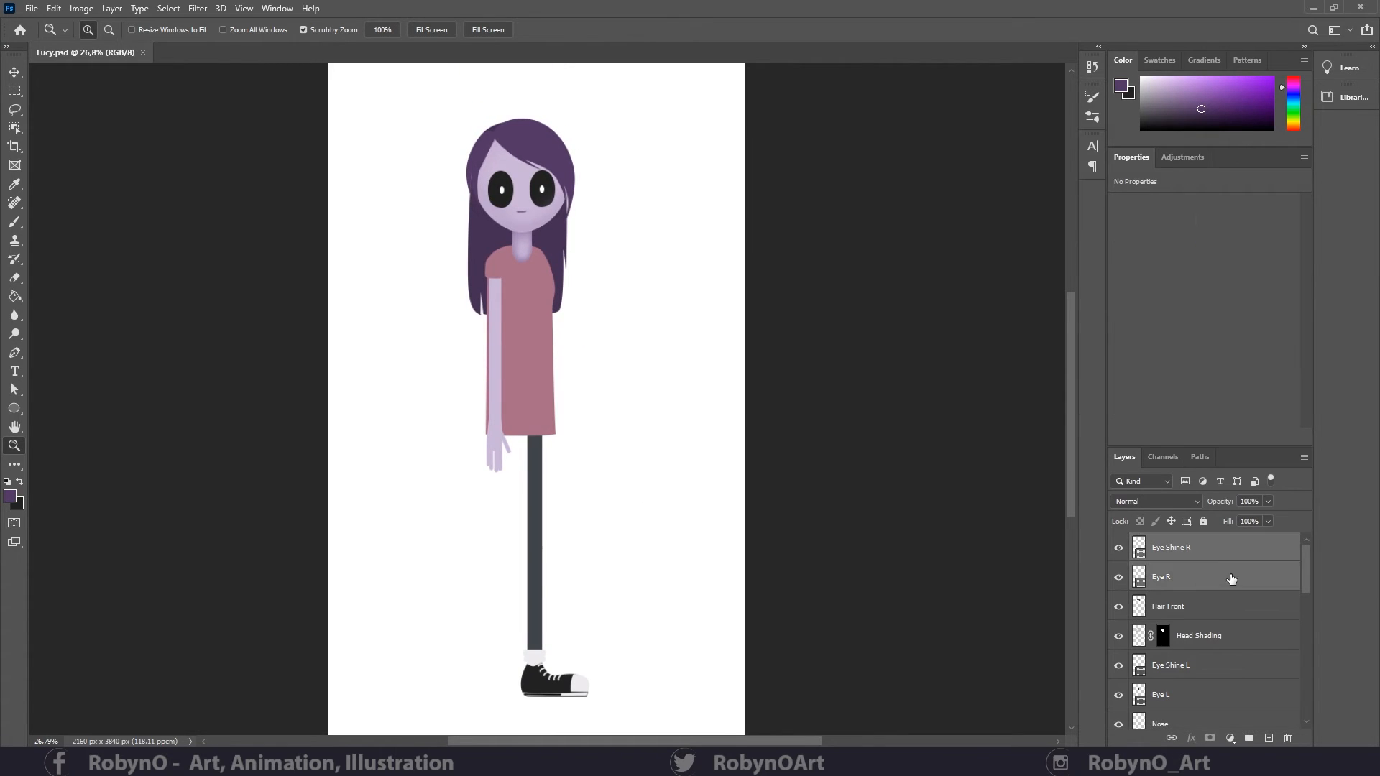
pyautogui.moveTo(1250, 635); pyautogui.dragTo(1241, 703)
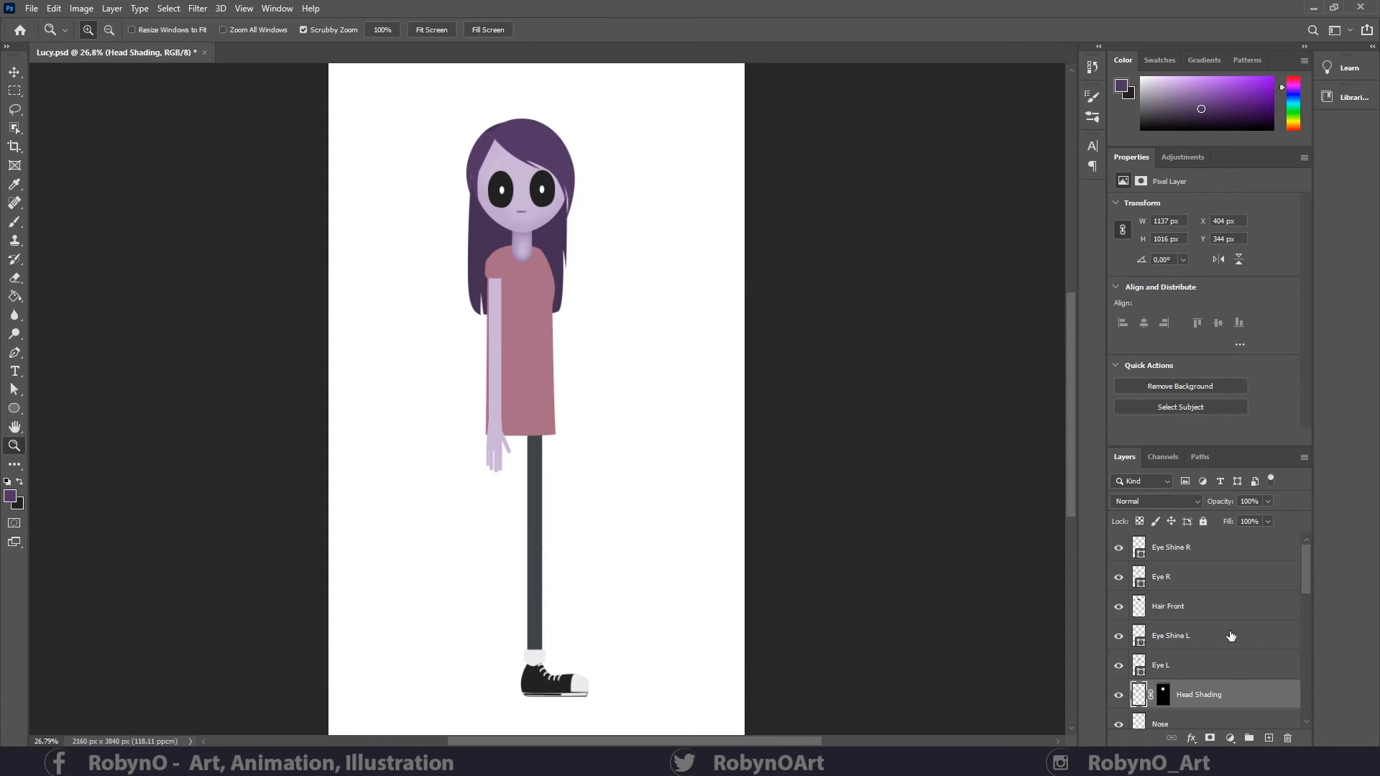
# - Move the Nose layer to the top of the layer stack
pyautogui.scroll(-3, 1228, 676)
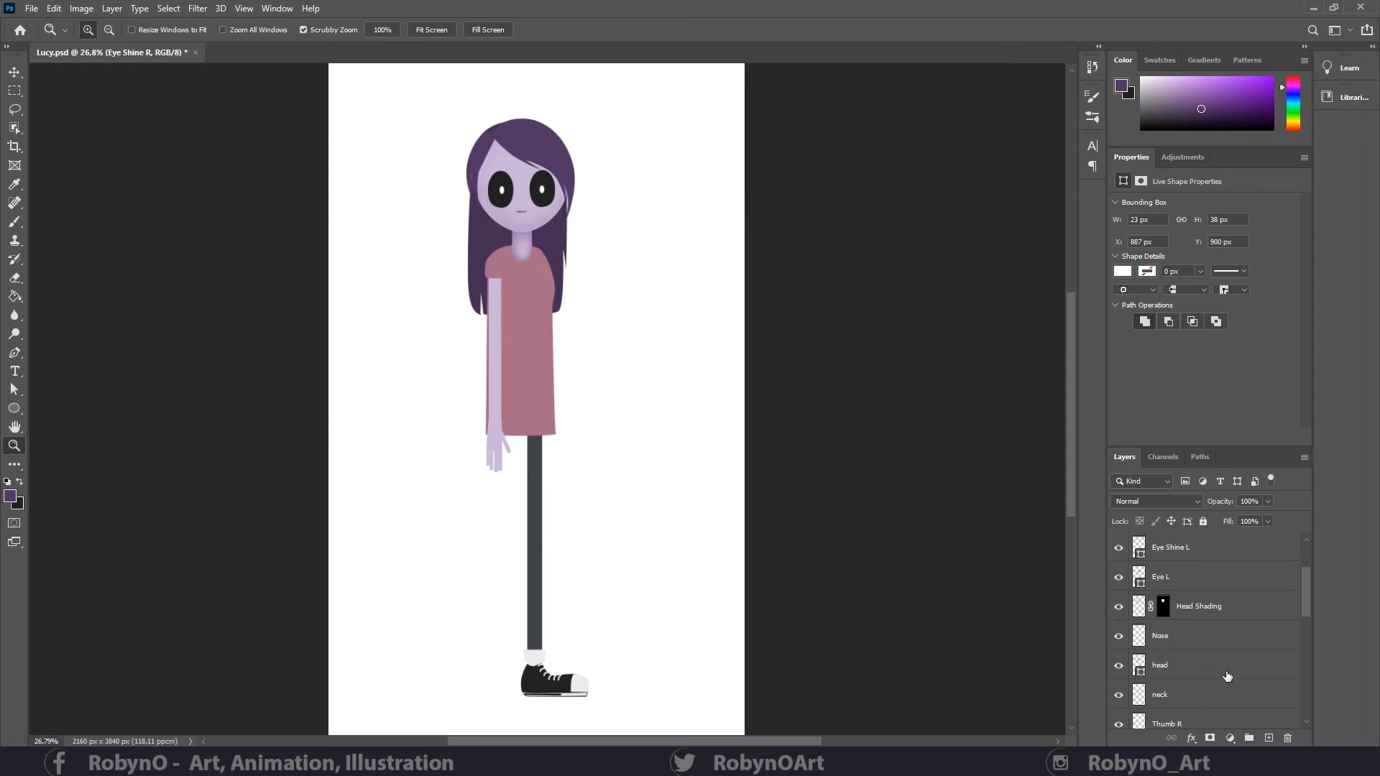
pyautogui.click(1194, 639)
pyautogui.moveTo(1177, 631); pyautogui.dragTo(1189, 540)
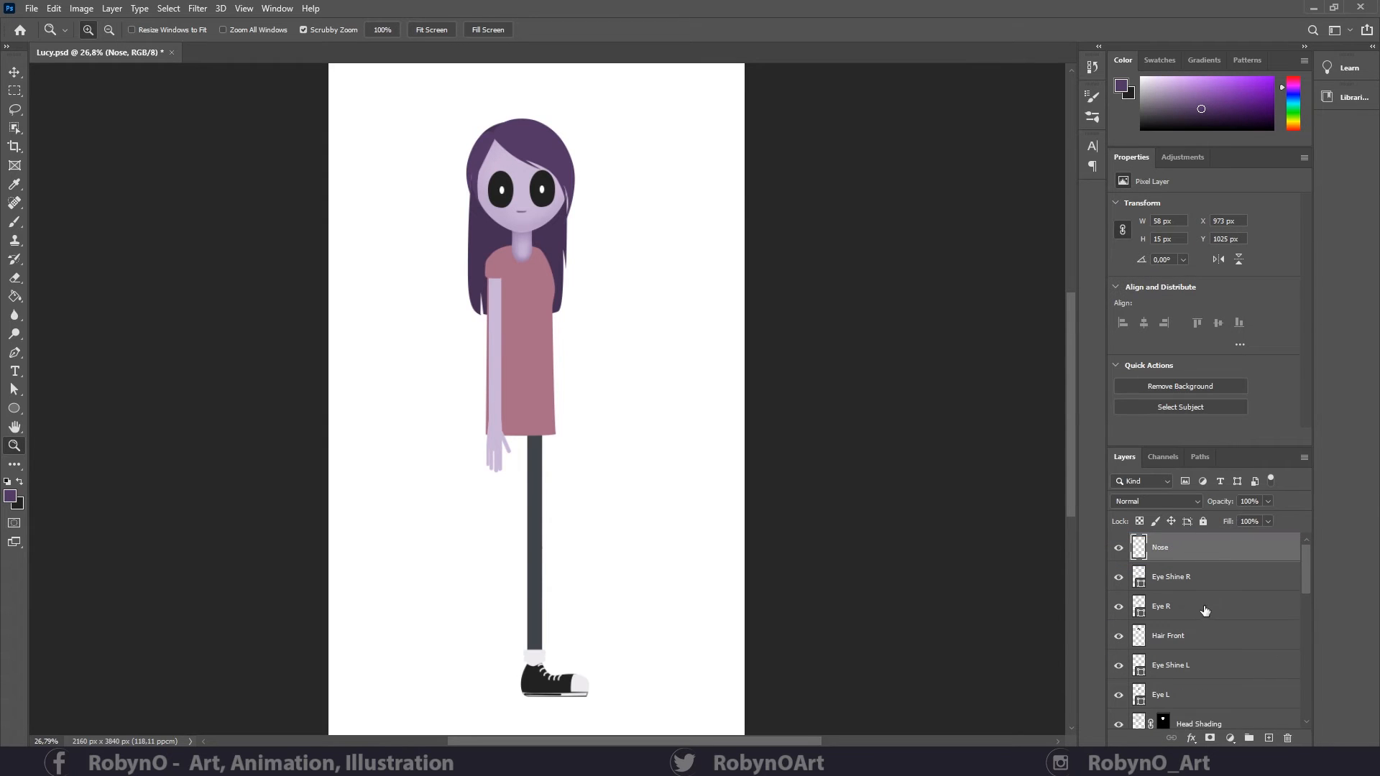
# - Add a new layer named Mouth above the Nose layer
pyautogui.click(1269, 737)
pyautogui.doubleClick(1165, 548)
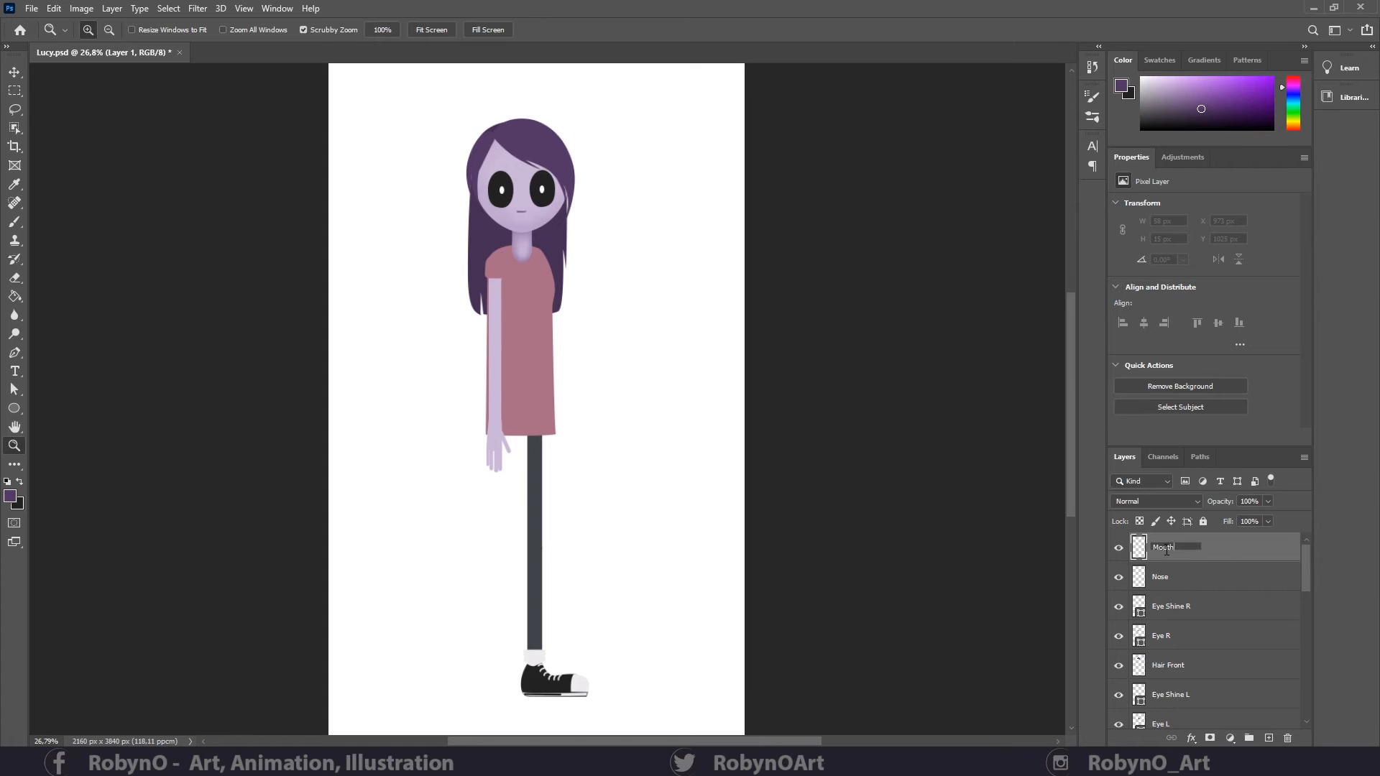
pyautogui.press('Return')
# - On the Nose layer, thin and clean up the nose line with an 8 px Hard Round eraser at 100% opacity
pyautogui.moveTo(528, 188); pyautogui.dragTo(582, 338)
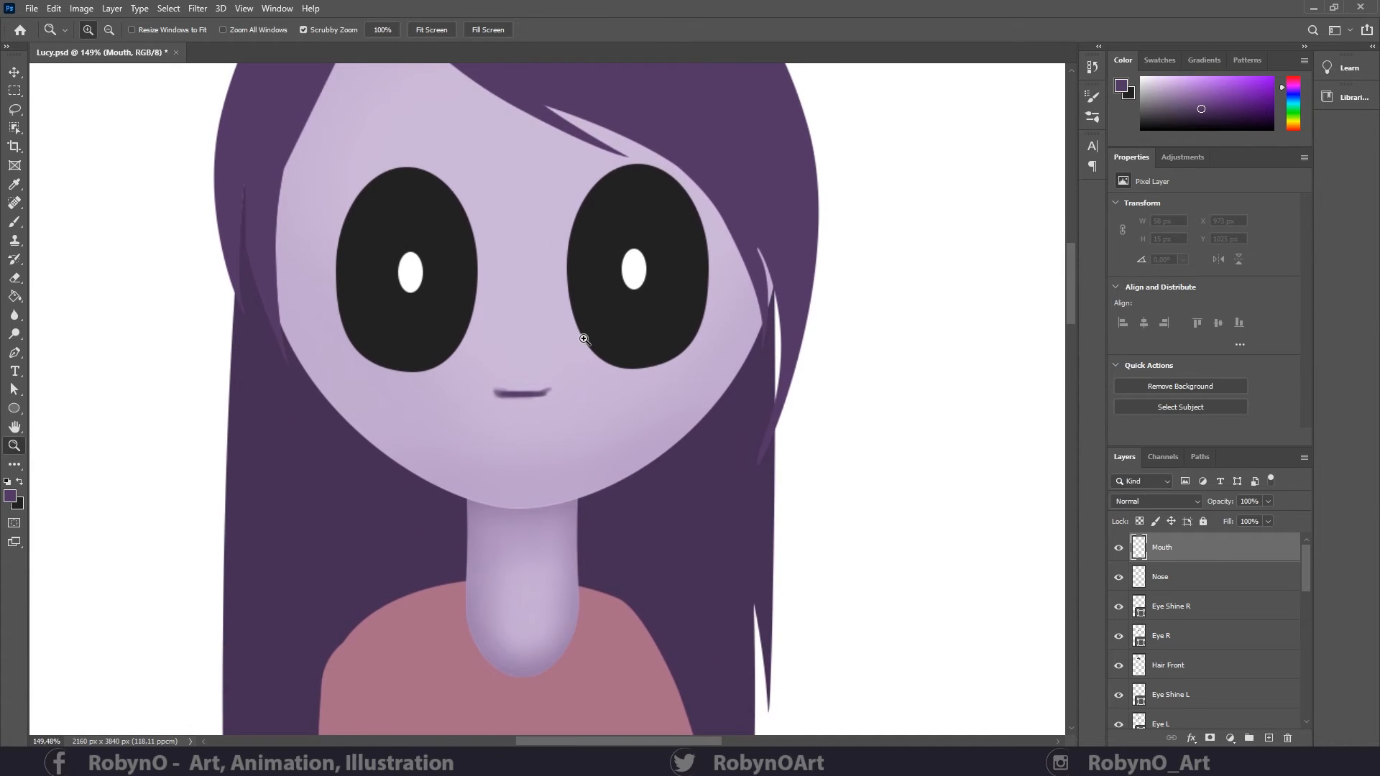
pyautogui.click(1213, 581)
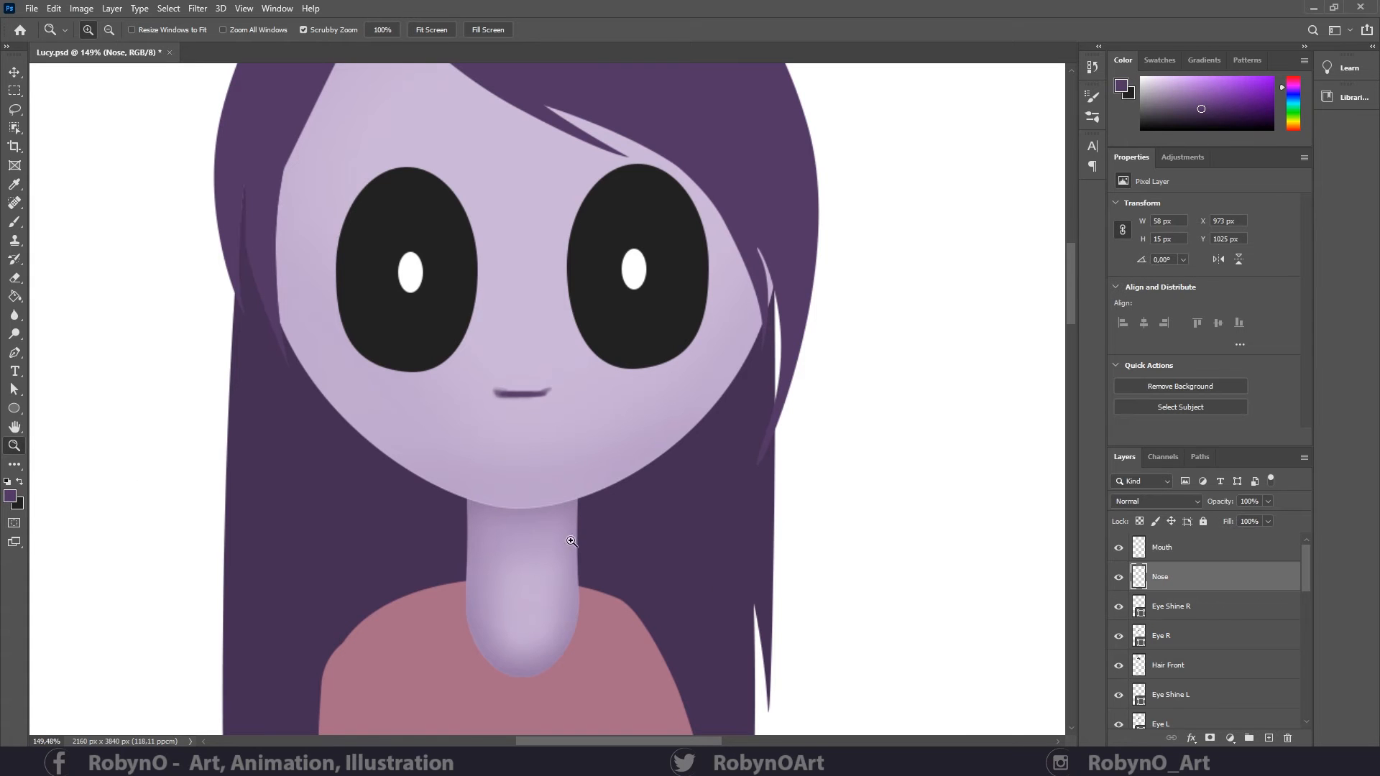
pyautogui.press('e')
pyautogui.click(91, 29)
pyautogui.click(79, 223)
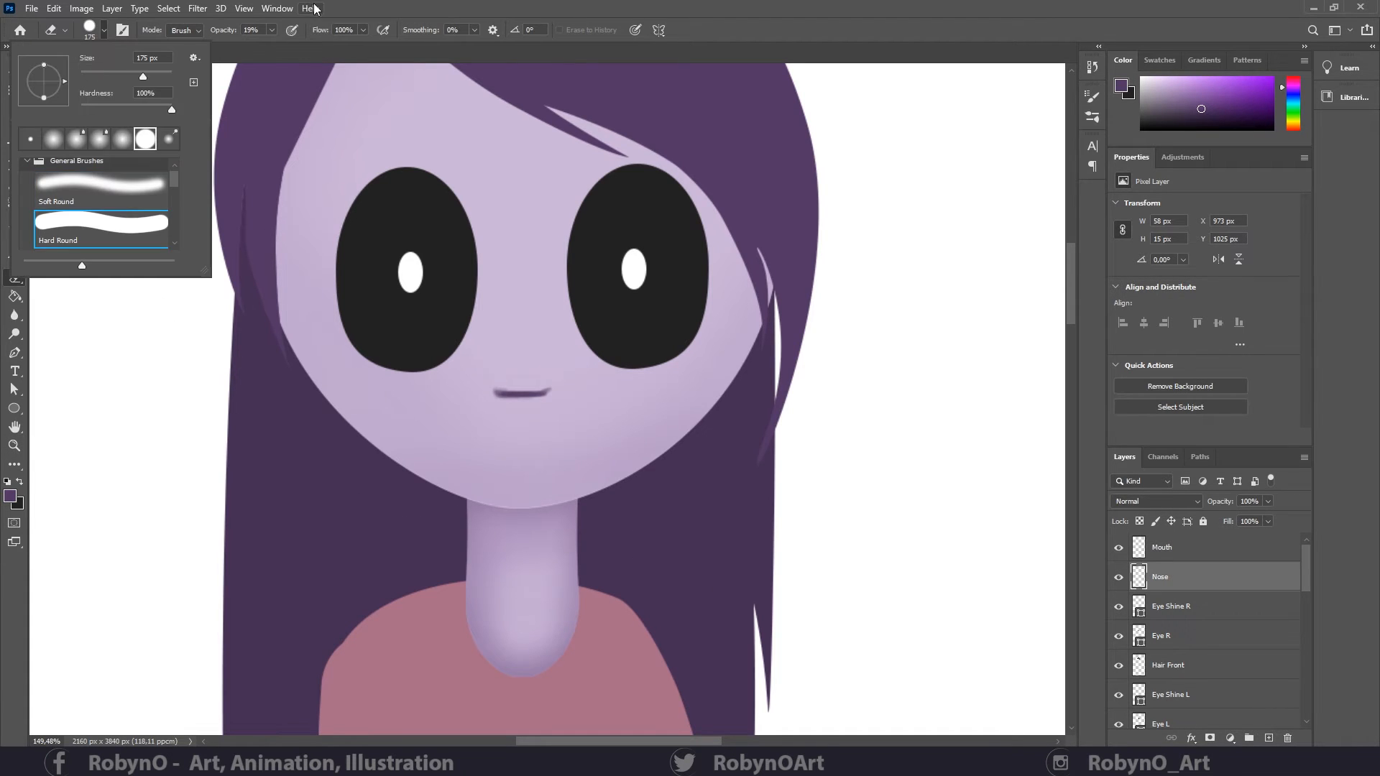
pyautogui.press('Return')
pyautogui.press('[')
pyautogui.press('[')
pyautogui.press('[')
pyautogui.press('[')
pyautogui.press('[')
pyautogui.press('[')
pyautogui.press('[')
pyautogui.press('[')
pyautogui.press('[')
pyautogui.press('[')
pyautogui.press('[')
pyautogui.press('[')
pyautogui.press('[')
pyautogui.press('[')
pyautogui.press('[')
pyautogui.press('[')
pyautogui.press('[')
pyautogui.press('[')
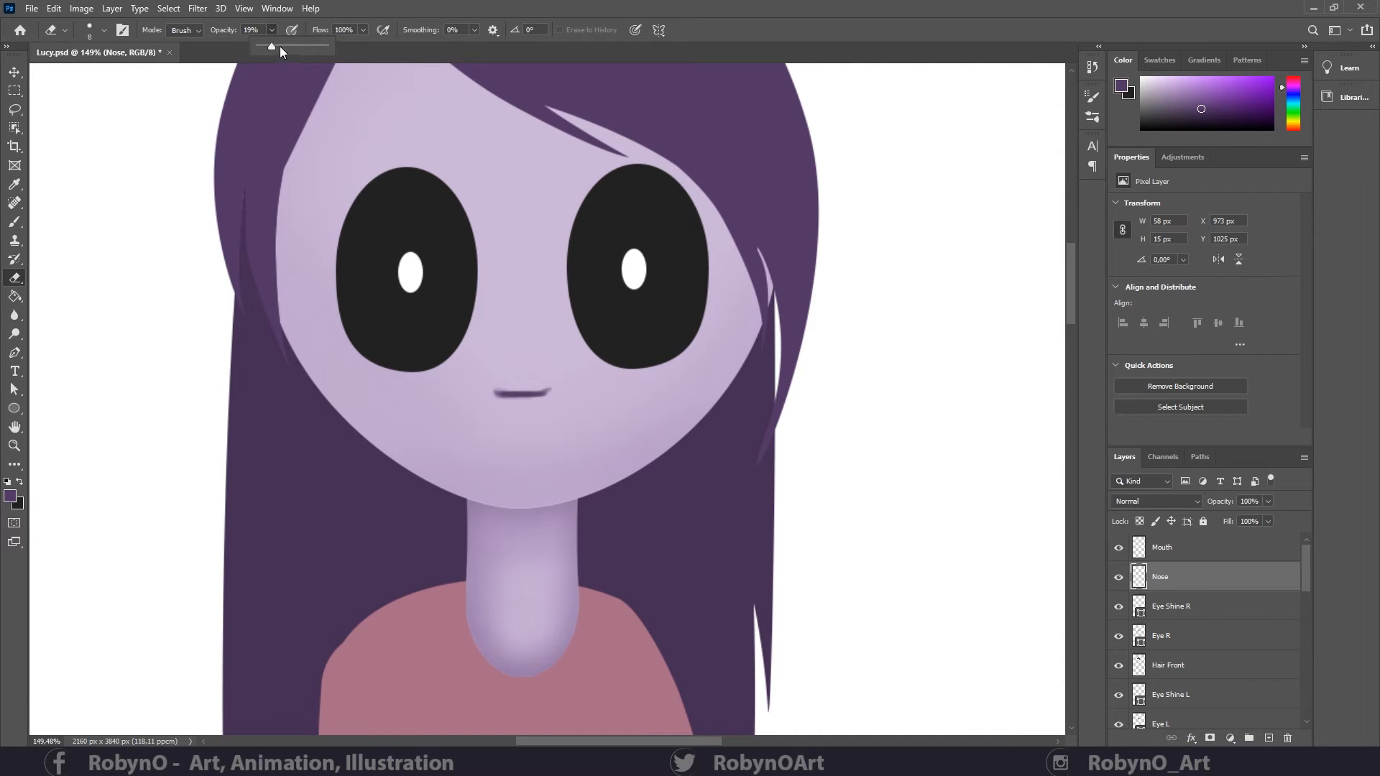
pyautogui.click(570, 390)
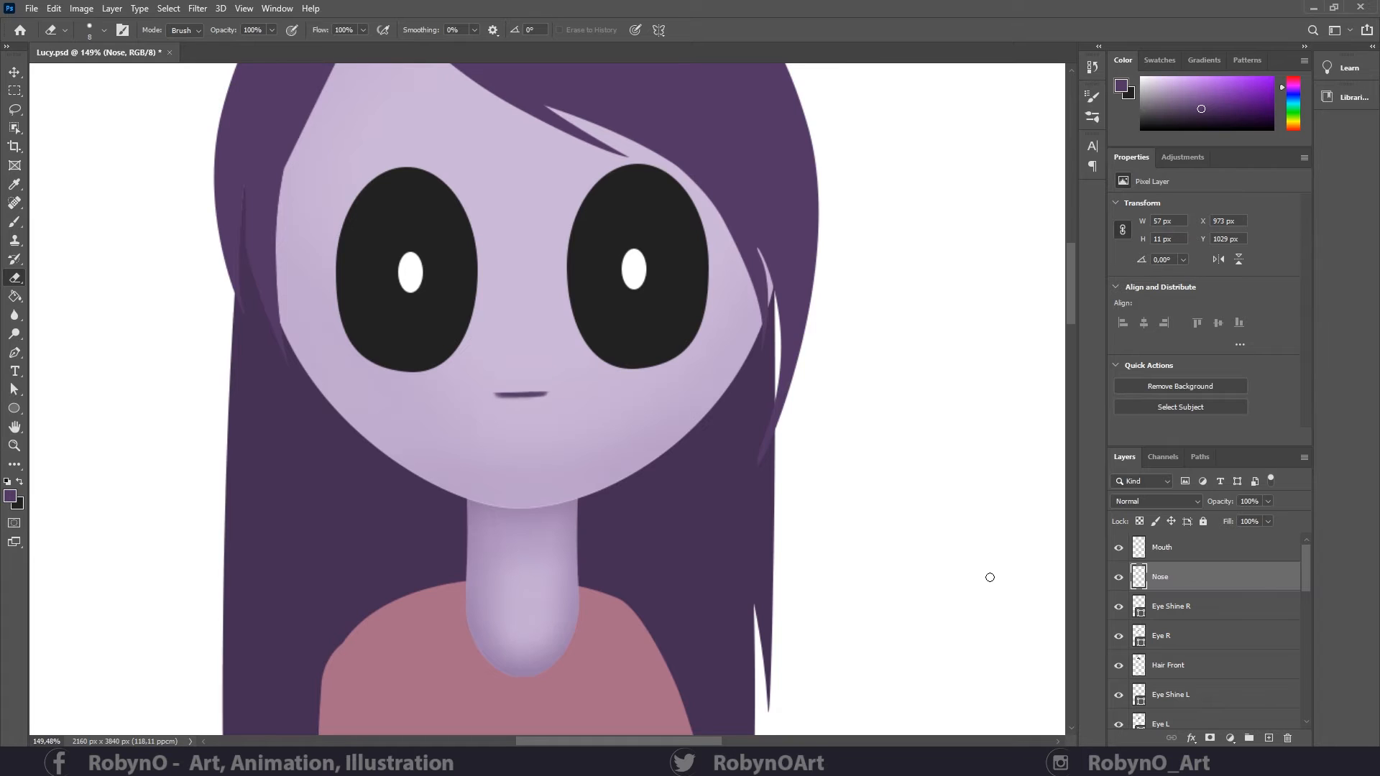
# - On the Mouth layer, draw a closed, flat triangular Pen path about 60 px wide and 7 px high below the nose
pyautogui.hotkey('alt', ']')
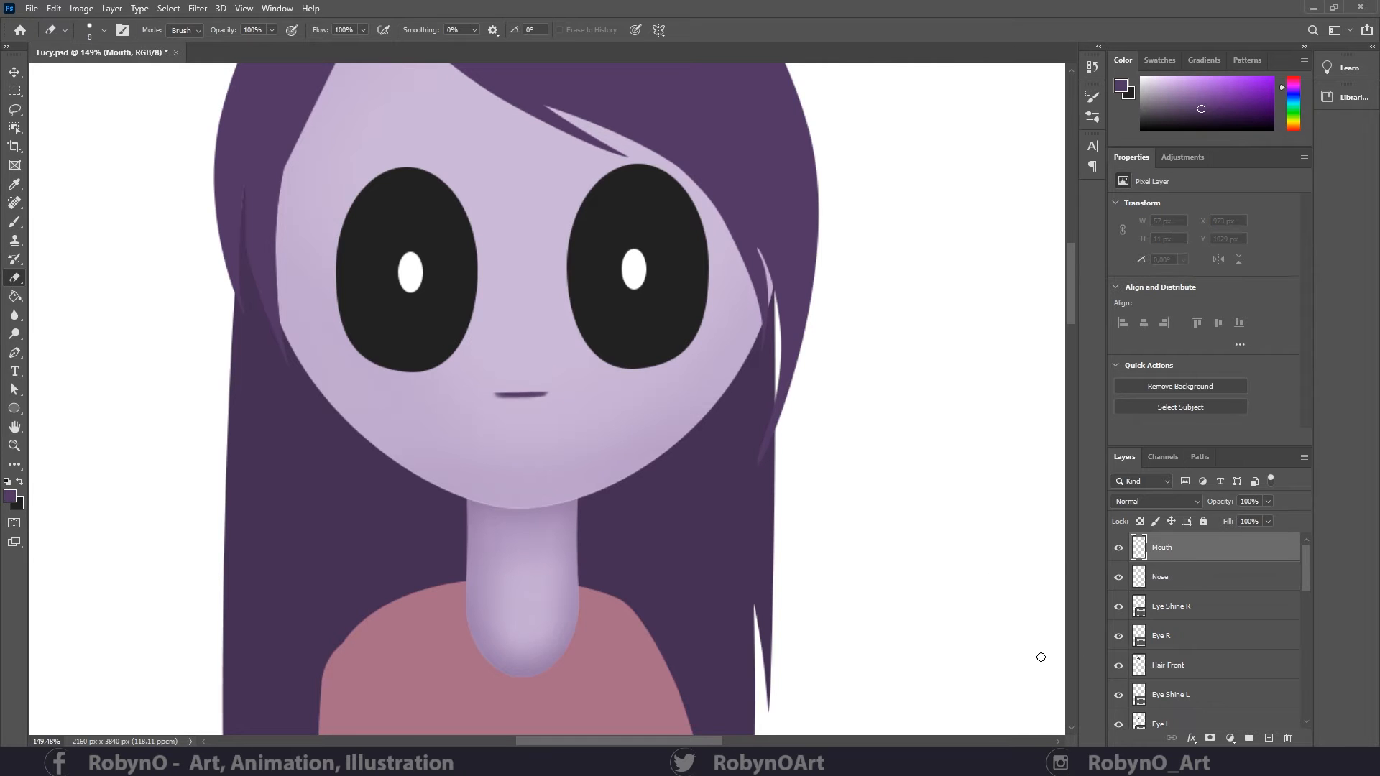
pyautogui.click(15, 353)
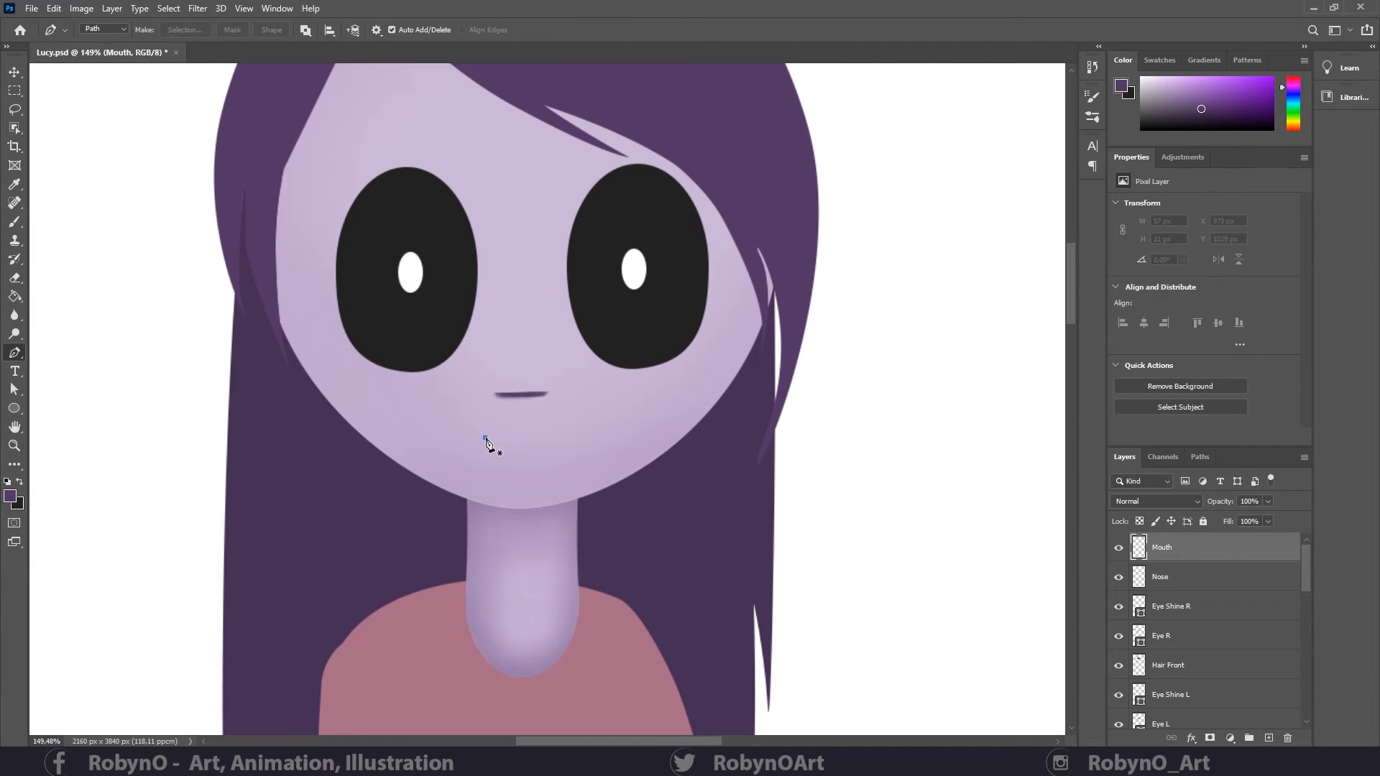
pyautogui.click(485, 438)
pyautogui.click(519, 431)
pyautogui.click(557, 439)
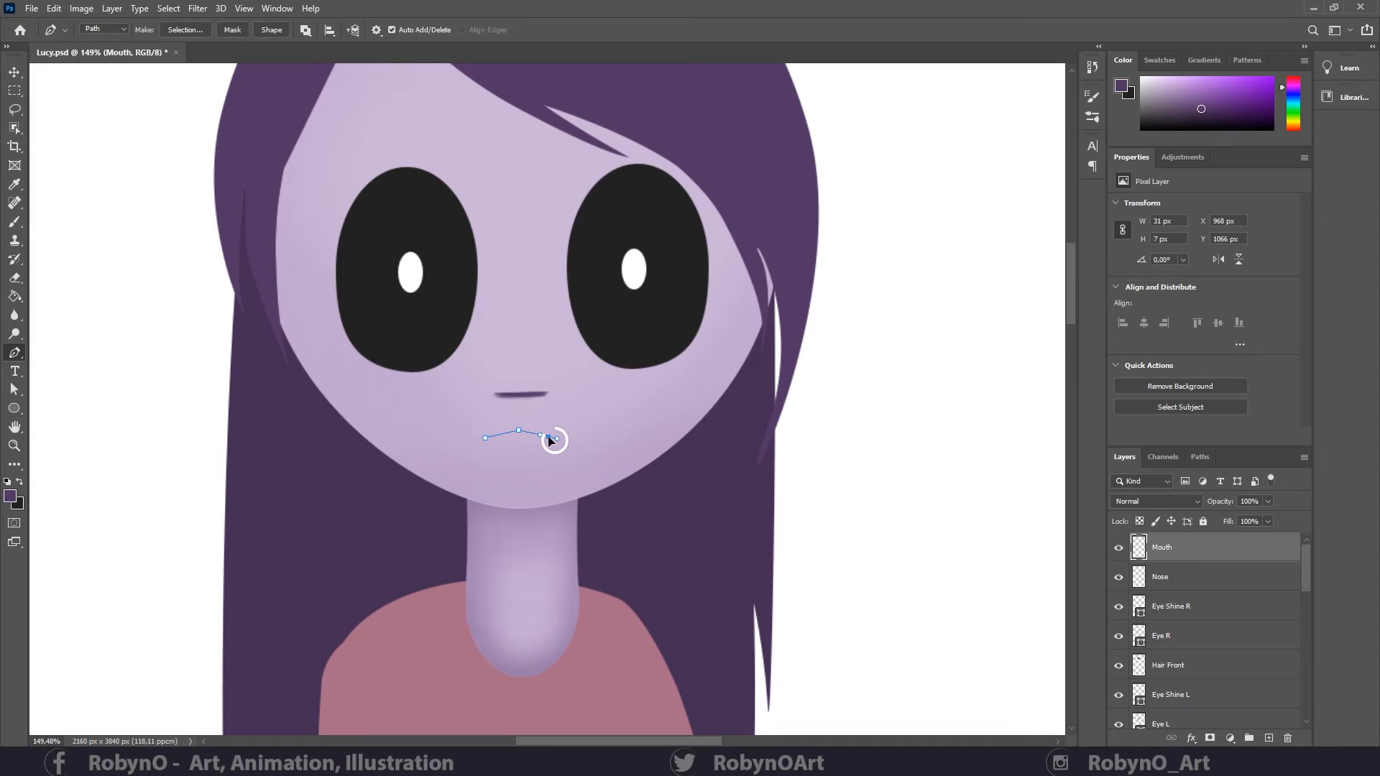
pyautogui.click(486, 438)
# - Fill the small triangular mouth path with the foreground color
pyautogui.rightClick(528, 444)
pyautogui.click(588, 189)
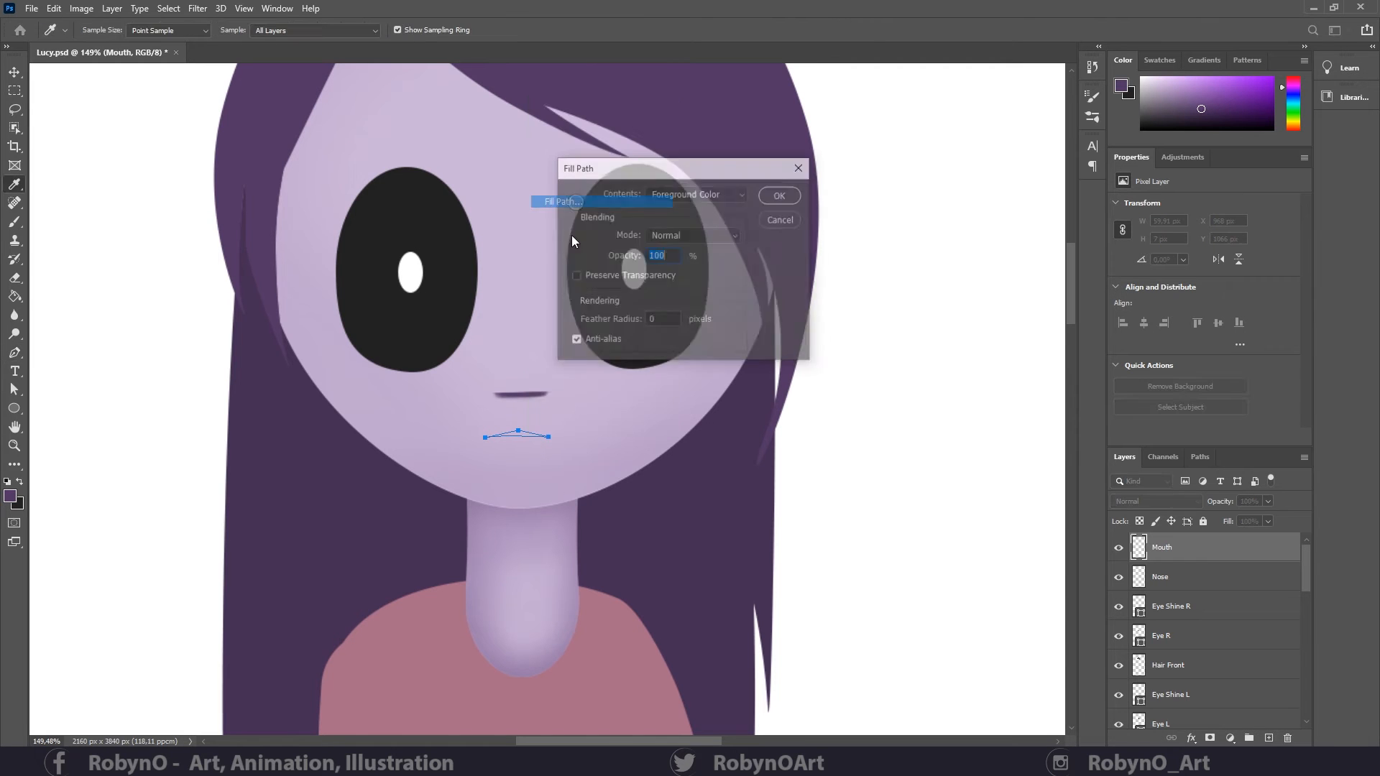
pyautogui.click(781, 196)
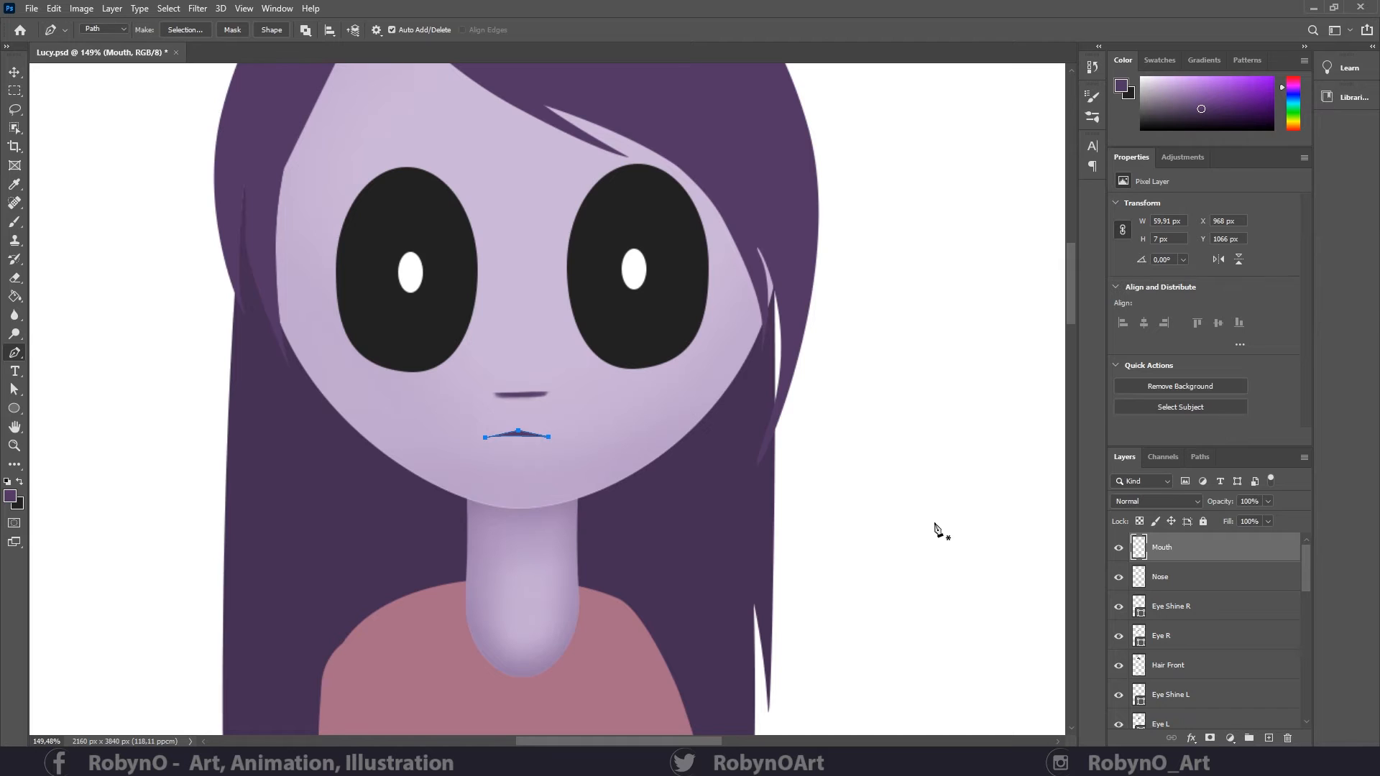
# - Dismiss the mouth path and add a new layer named Lip above the Mouth layer
pyautogui.click(1169, 589)
pyautogui.click(1197, 552)
pyautogui.press('Return')
pyautogui.click(1269, 738)
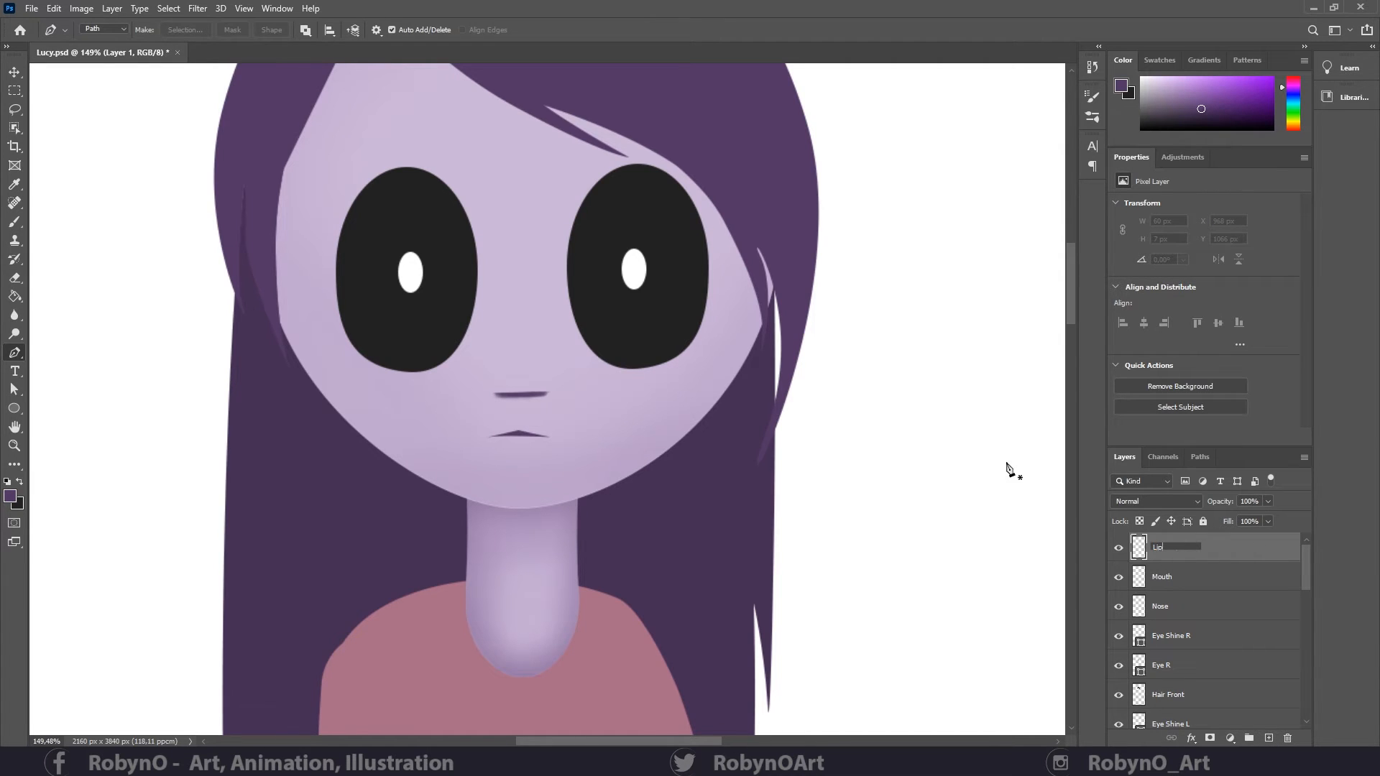
pyautogui.press('Return')
# - Paint a short lower-lip line about 31 px wide beneath the mouth with a 5 px Hard Round brush using pen-pressure size
pyautogui.press('b')
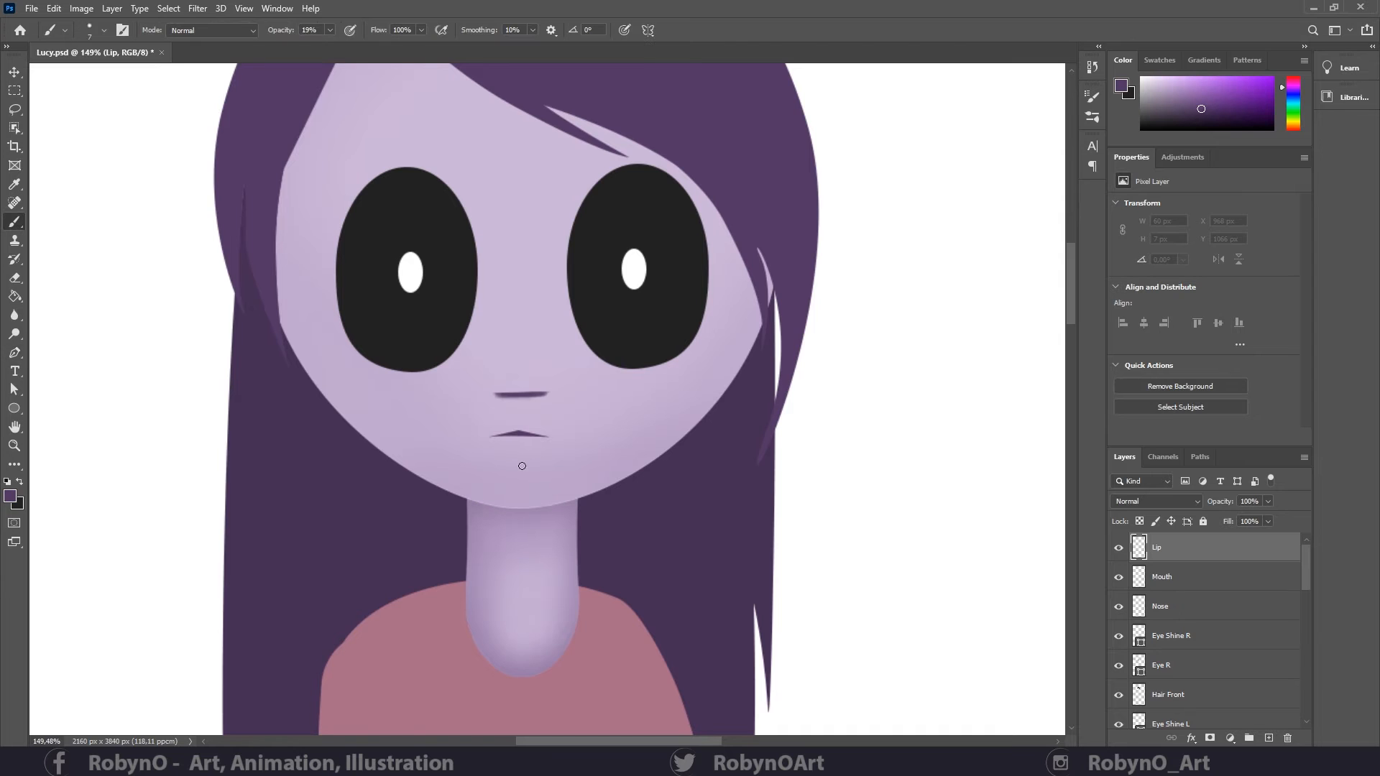
pyautogui.click(101, 31)
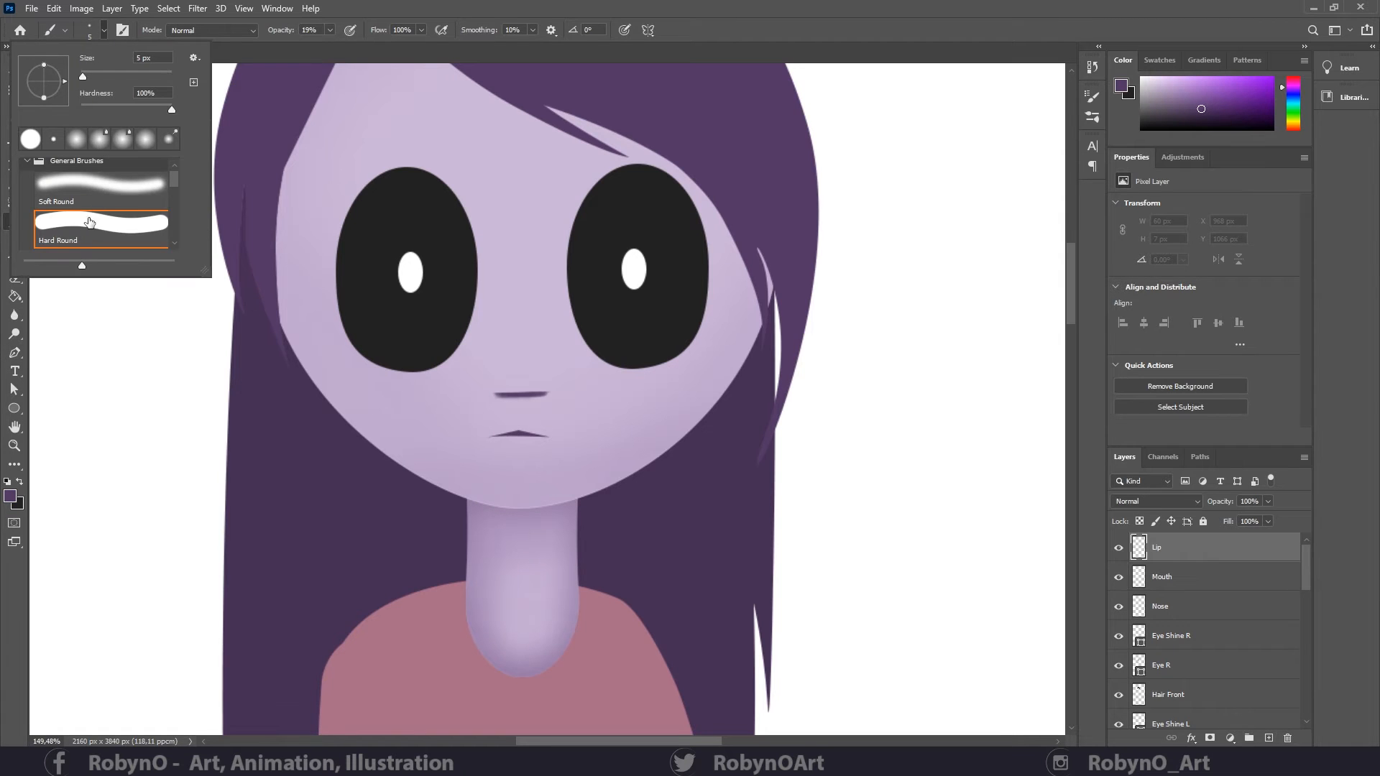
pyautogui.click(123, 31)
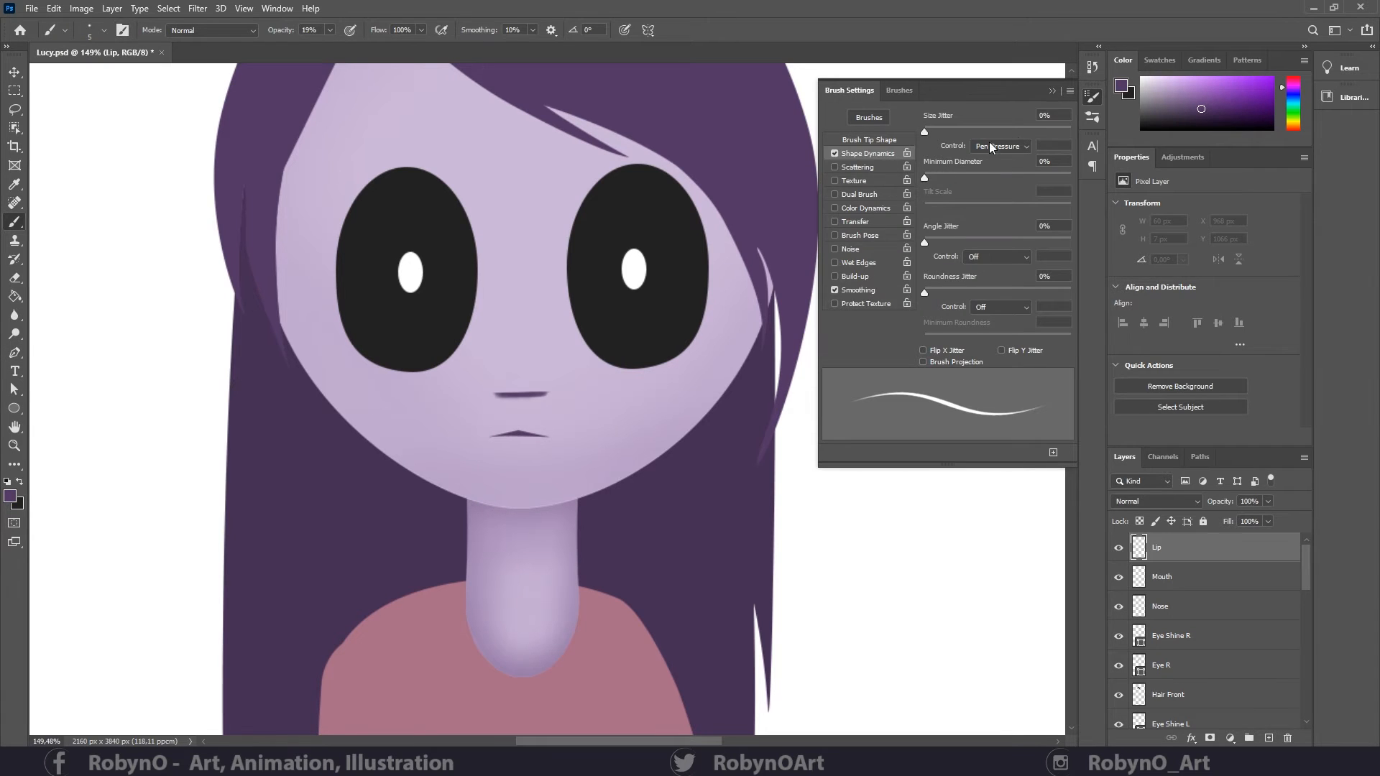
pyautogui.click(1052, 92)
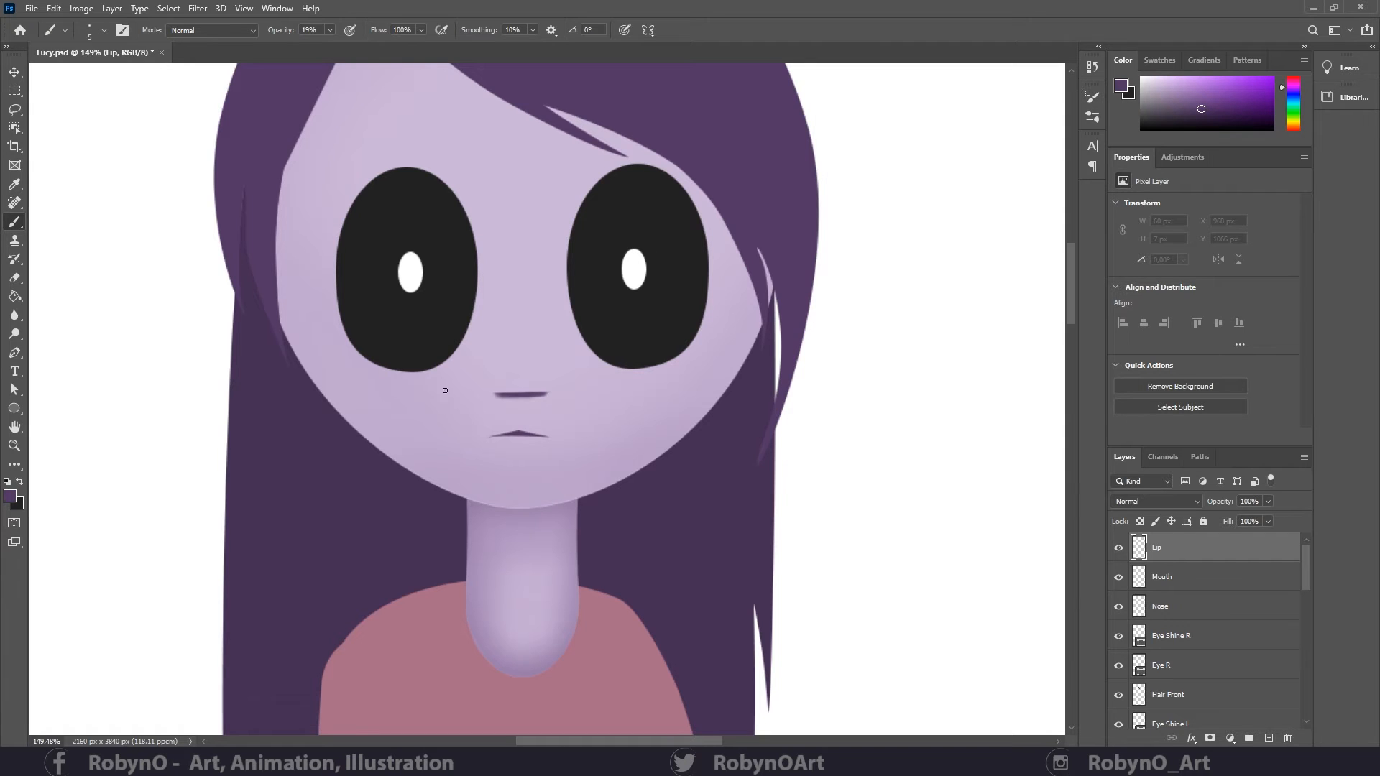
pyautogui.moveTo(506, 448); pyautogui.dragTo(517, 448)
# - On the Mouth layer, draw a larger closed triangular Pen path around the mouth, about 79 px wide and 10 px high
pyautogui.press('z')
pyautogui.moveTo(602, 446); pyautogui.dragTo(498, 444)
pyautogui.press('space')
pyautogui.moveTo(632, 466); pyautogui.dragTo(560, 383)
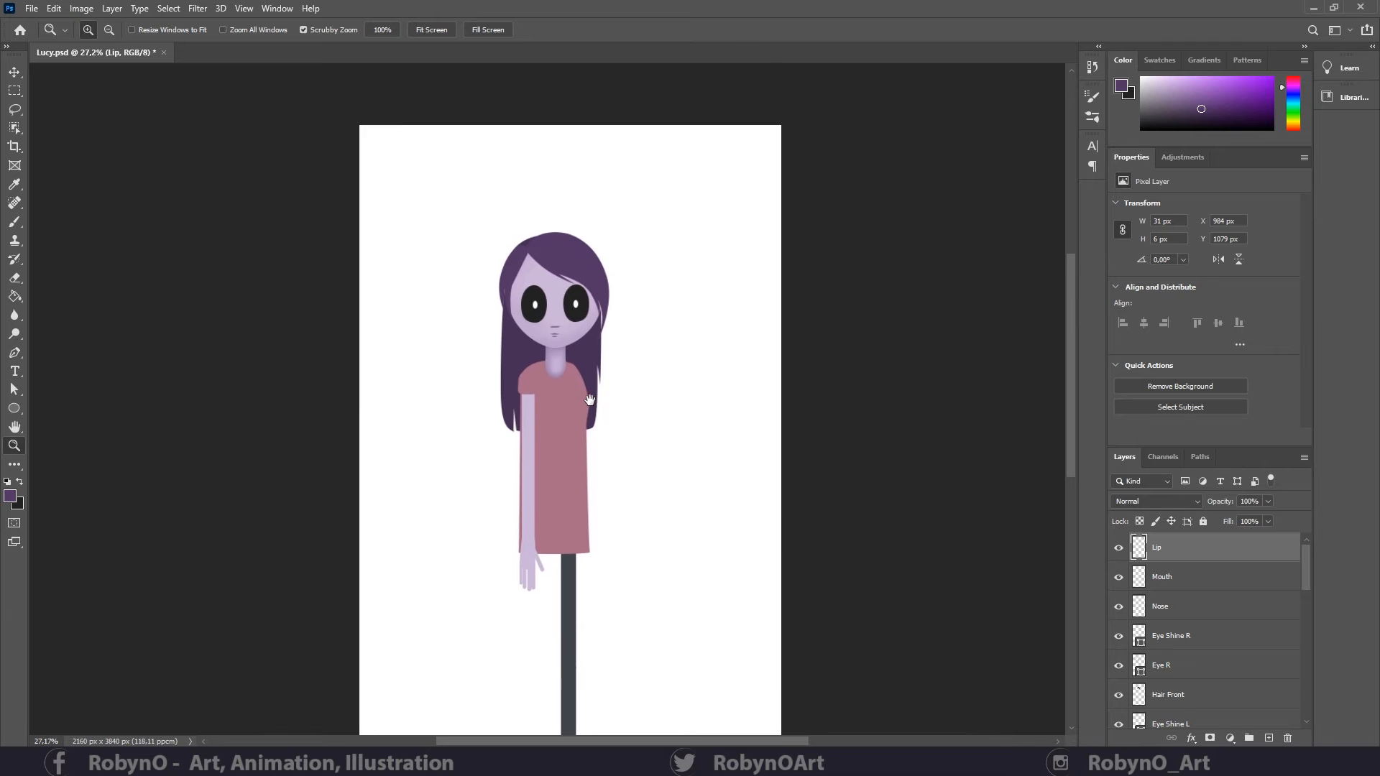
pyautogui.moveTo(608, 441); pyautogui.dragTo(692, 440)
pyautogui.moveTo(495, 398); pyautogui.dragTo(522, 399)
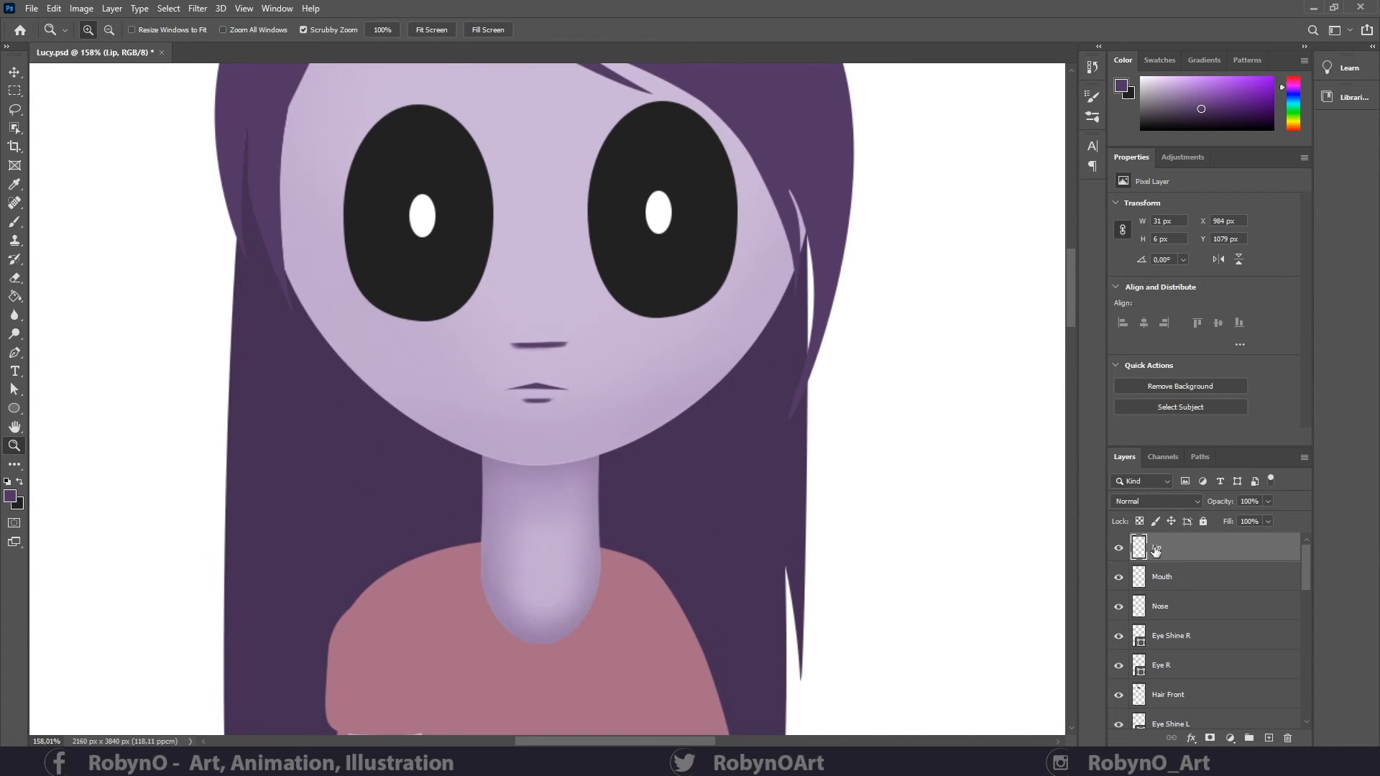
pyautogui.click(1177, 575)
pyautogui.click(14, 389)
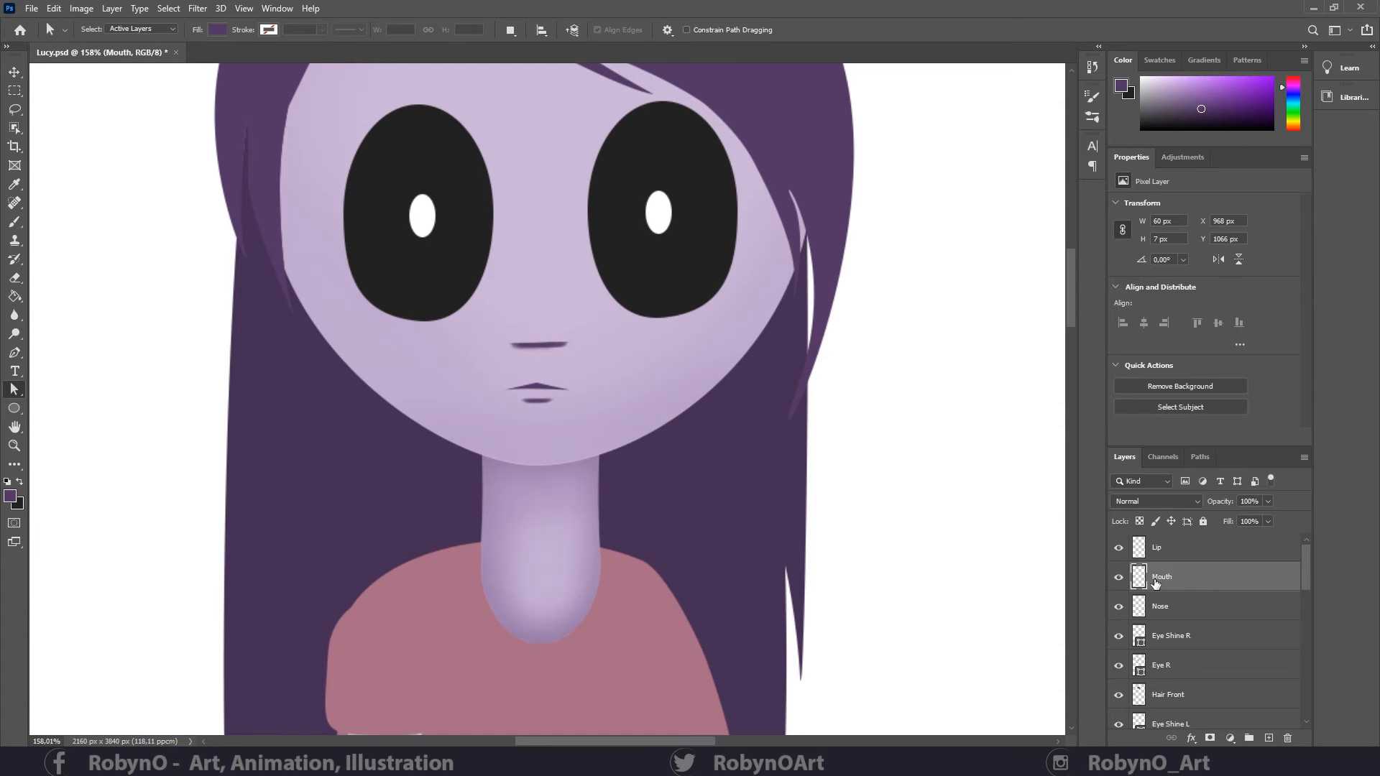
pyautogui.click(13, 446)
pyautogui.moveTo(575, 375); pyautogui.dragTo(596, 376)
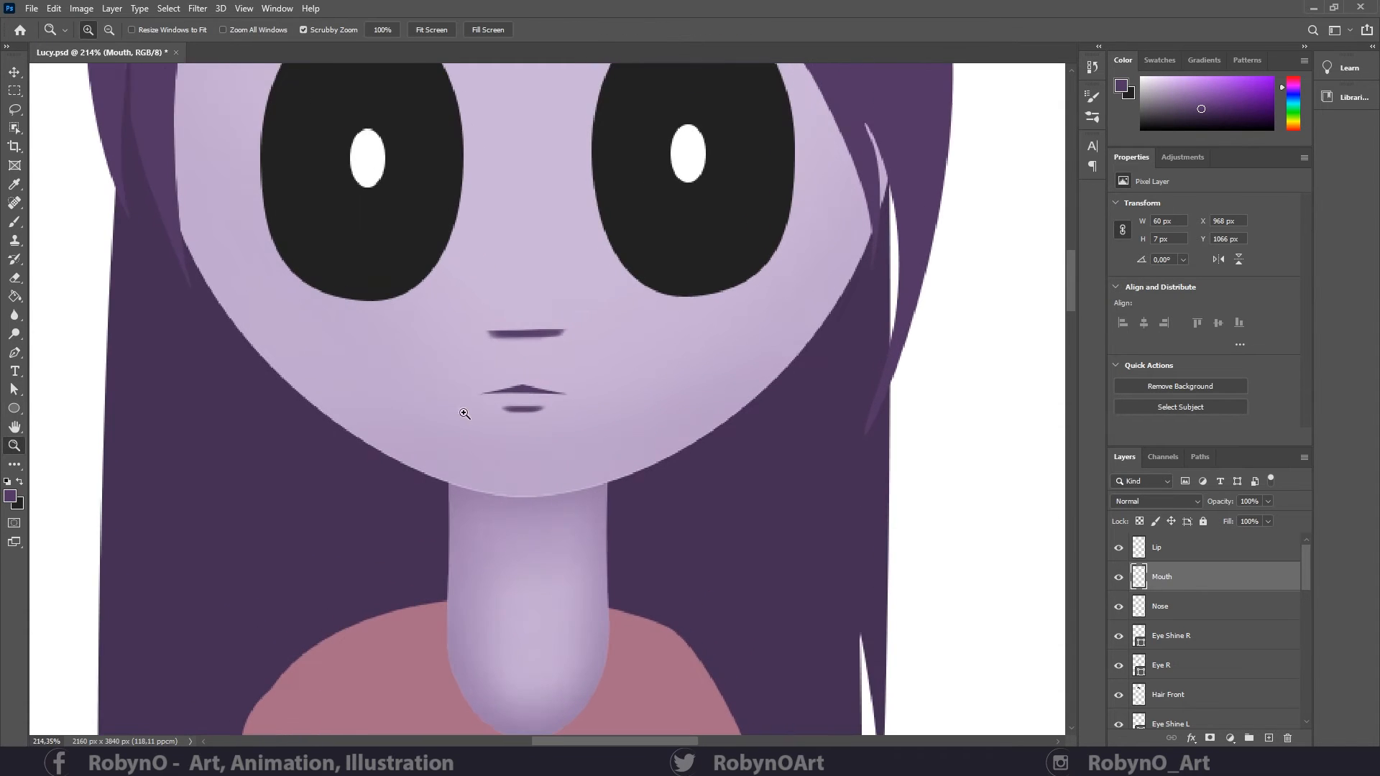
pyautogui.click(16, 354)
pyautogui.click(462, 393)
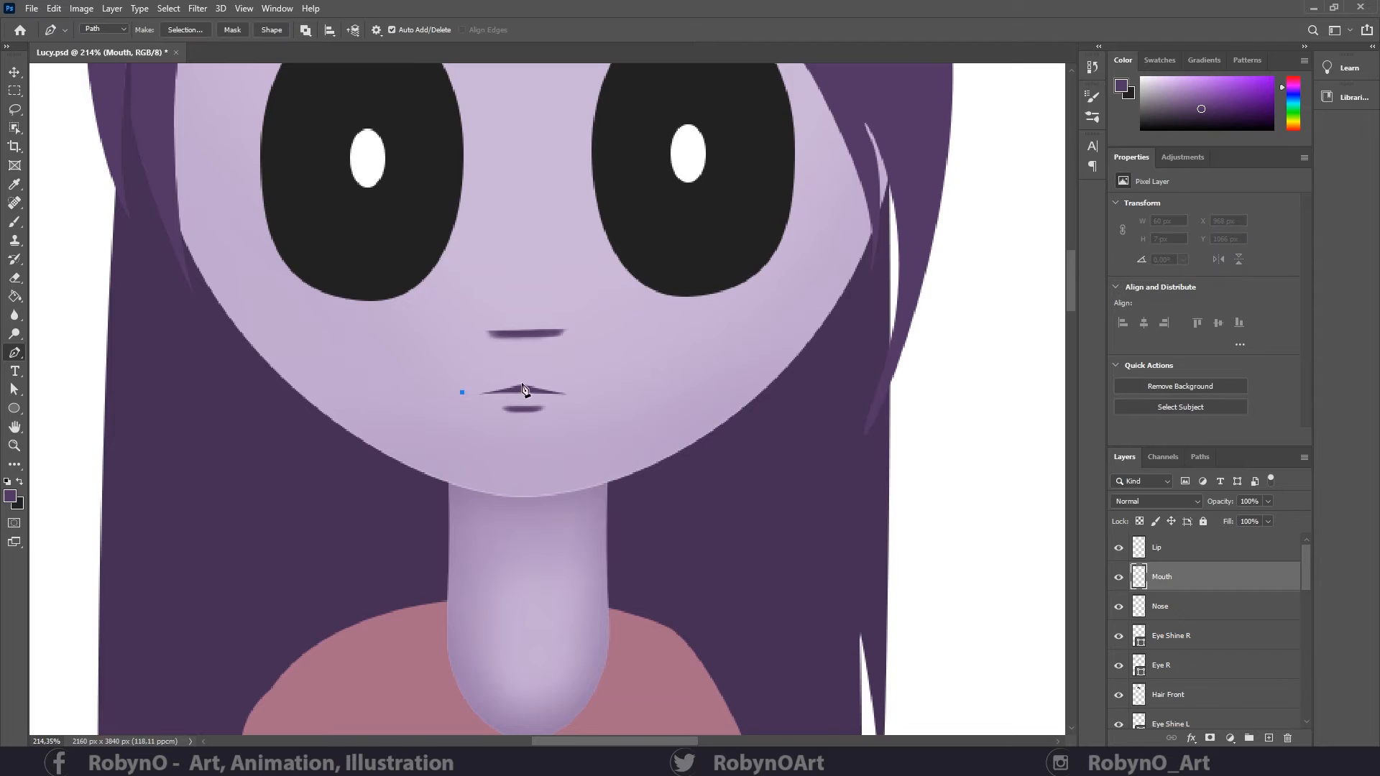
pyautogui.click(584, 395)
pyautogui.click(462, 392)
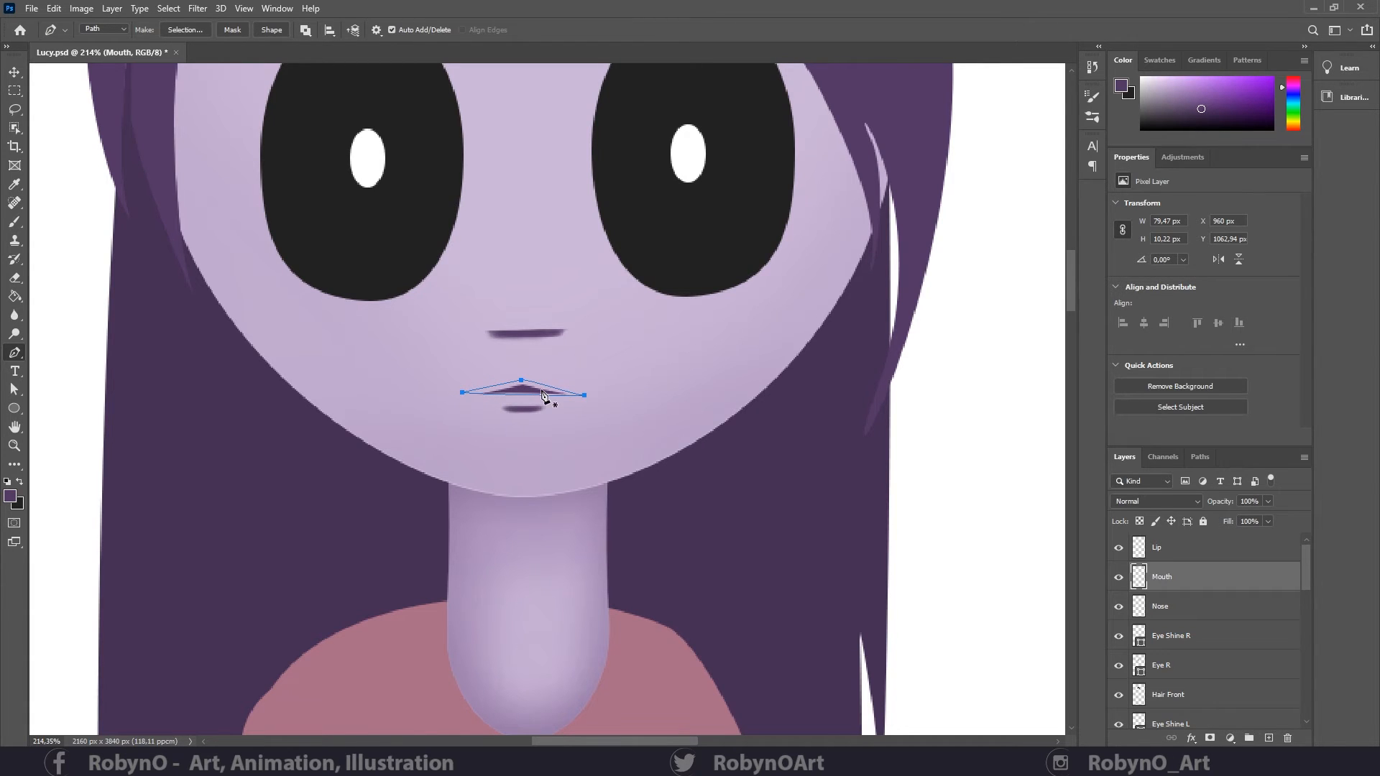
# - Fill the enlarged mouth path with the foreground color
pyautogui.rightClick(514, 393)
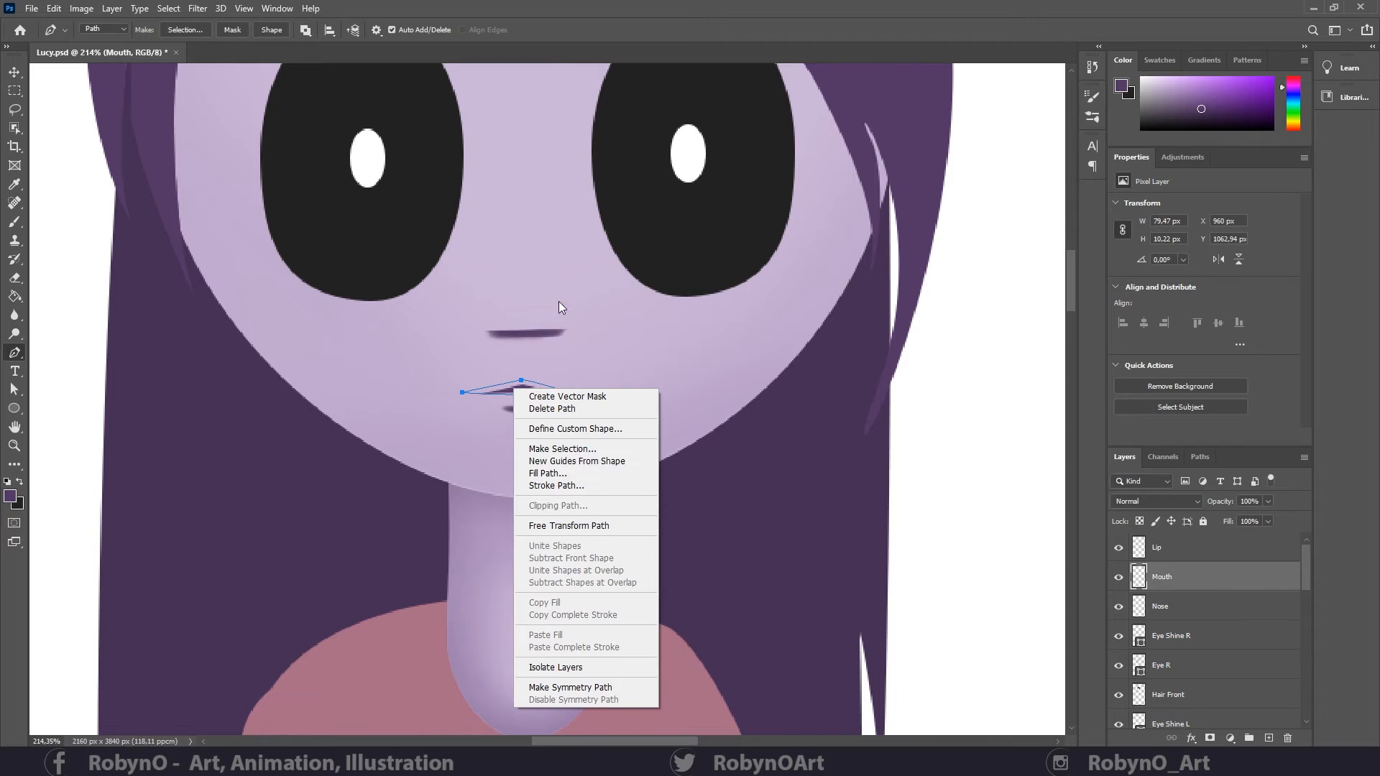
pyautogui.click(557, 473)
pyautogui.click(784, 192)
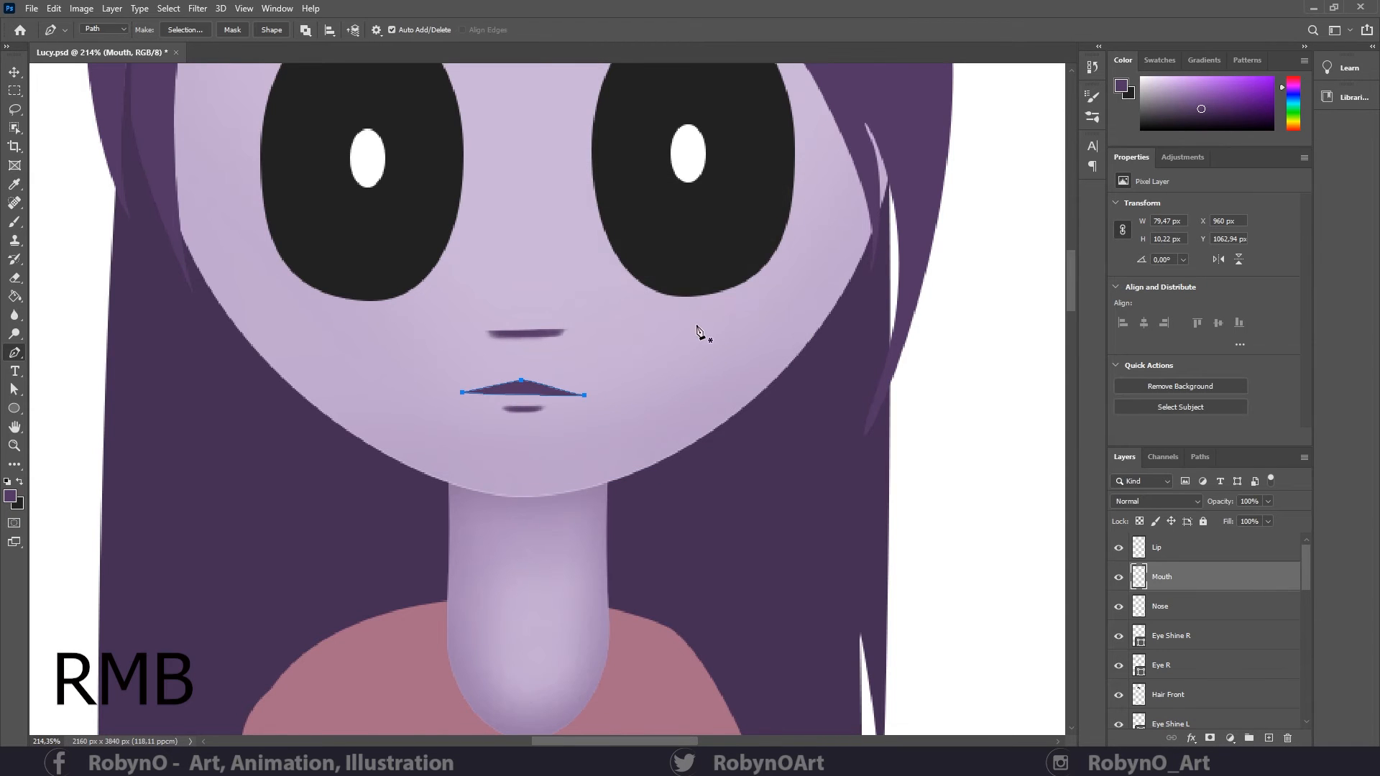
# - Select the Nose layer and delete the mouth work path
pyautogui.click(14, 445)
pyautogui.moveTo(650, 367); pyautogui.dragTo(503, 365)
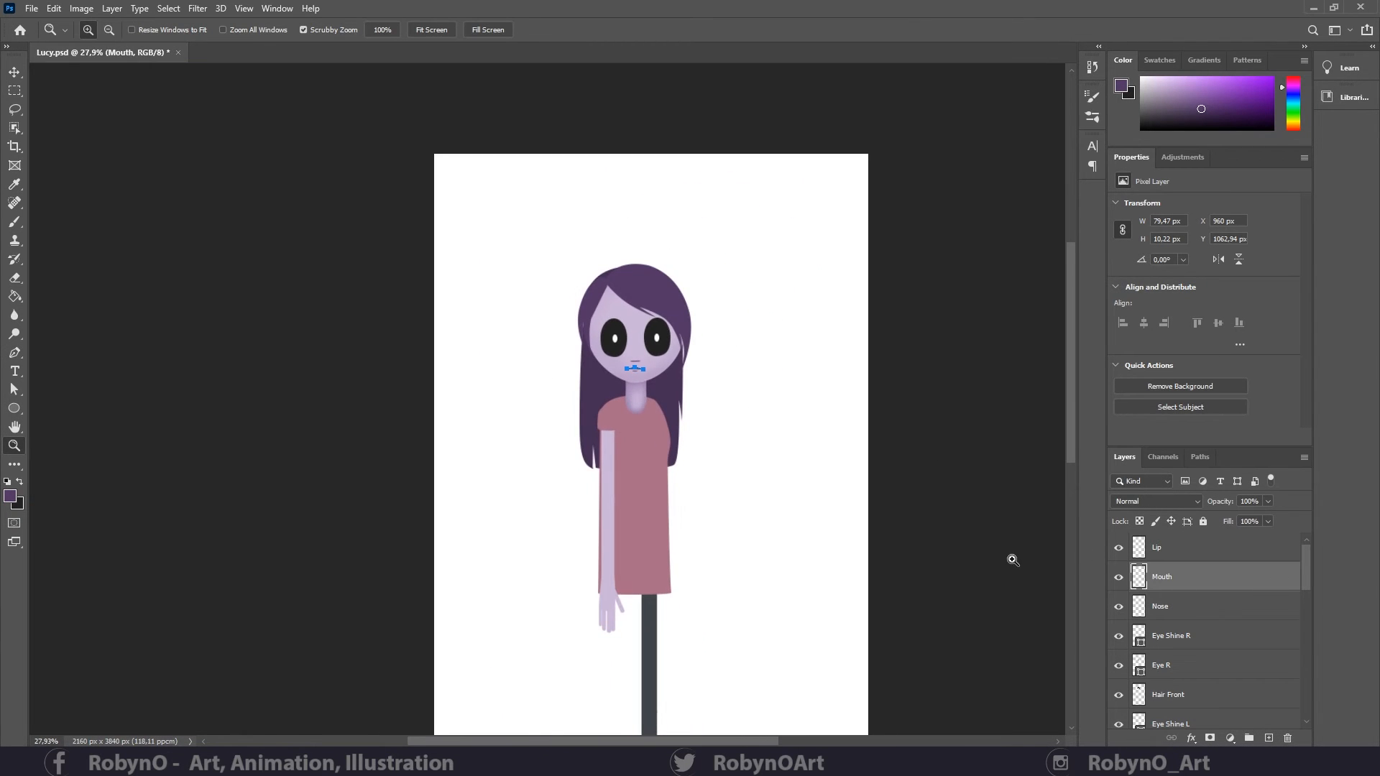
pyautogui.click(1175, 604)
pyautogui.moveTo(869, 488); pyautogui.dragTo(813, 455)
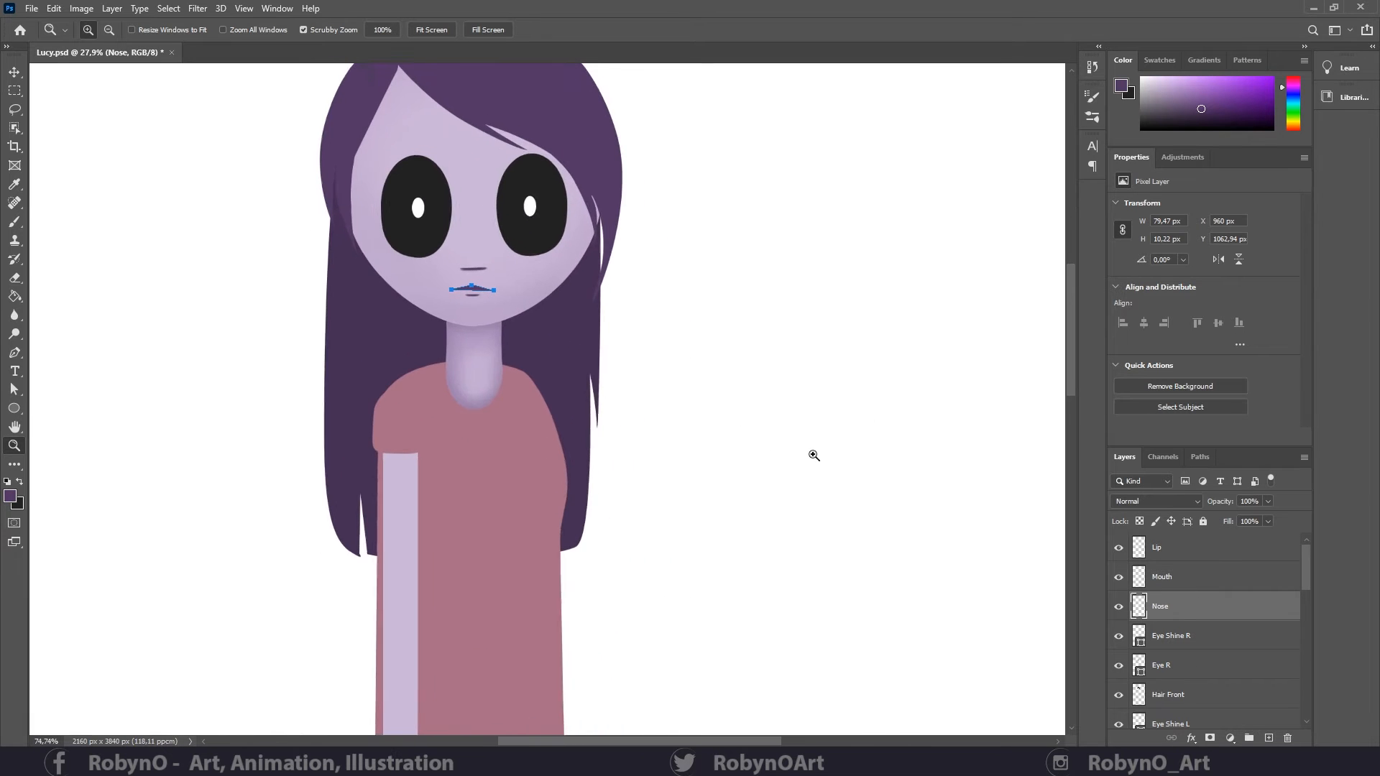
pyautogui.click(1200, 457)
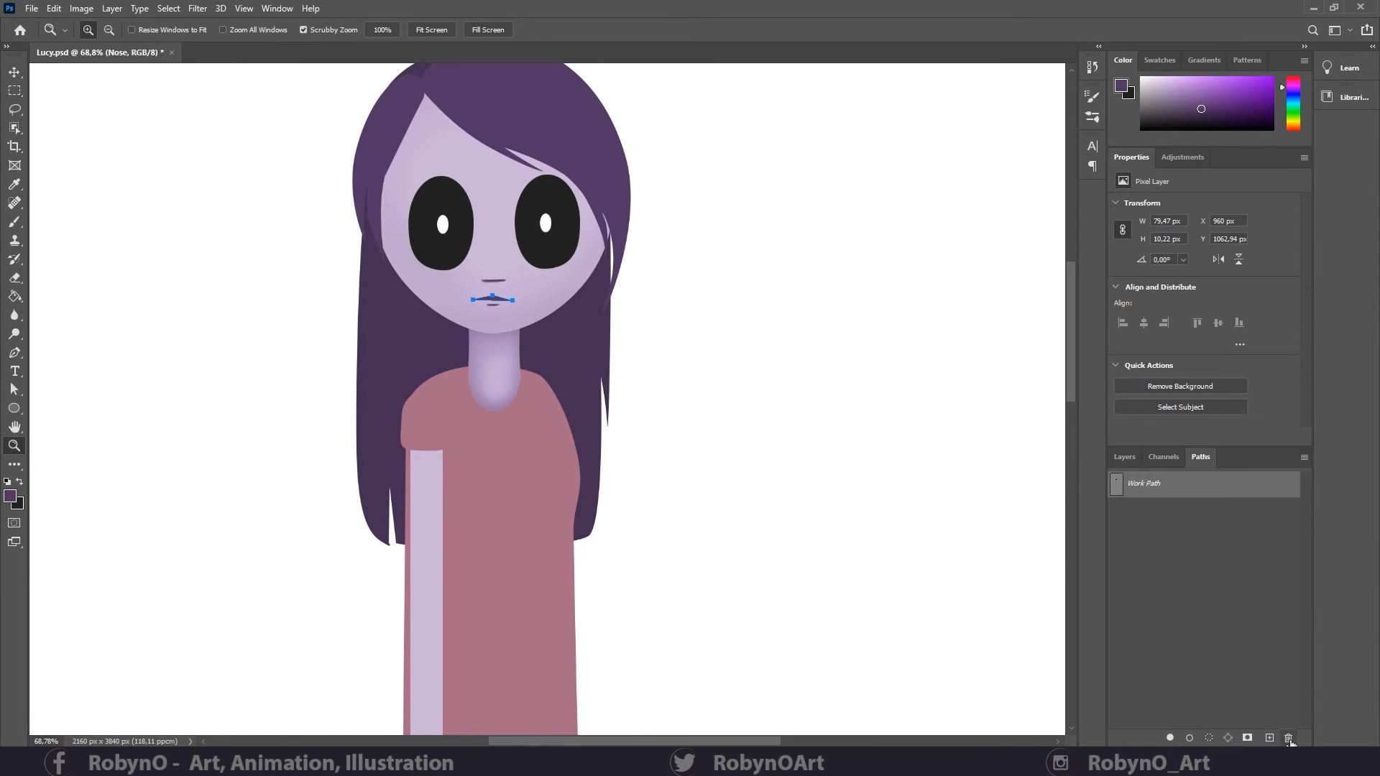
pyautogui.click(1289, 739)
pyautogui.click(637, 287)
pyautogui.moveTo(599, 383); pyautogui.dragTo(519, 377)
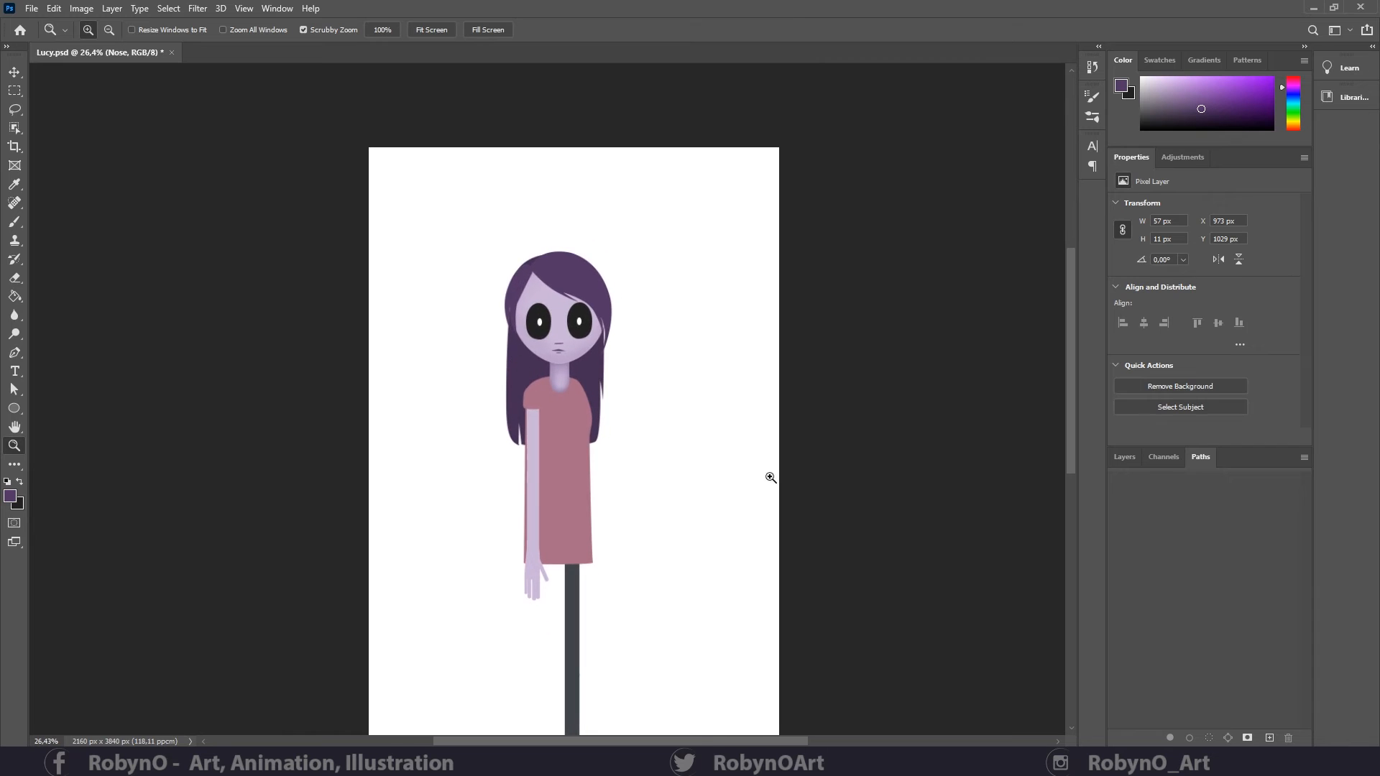
pyautogui.click(1124, 457)
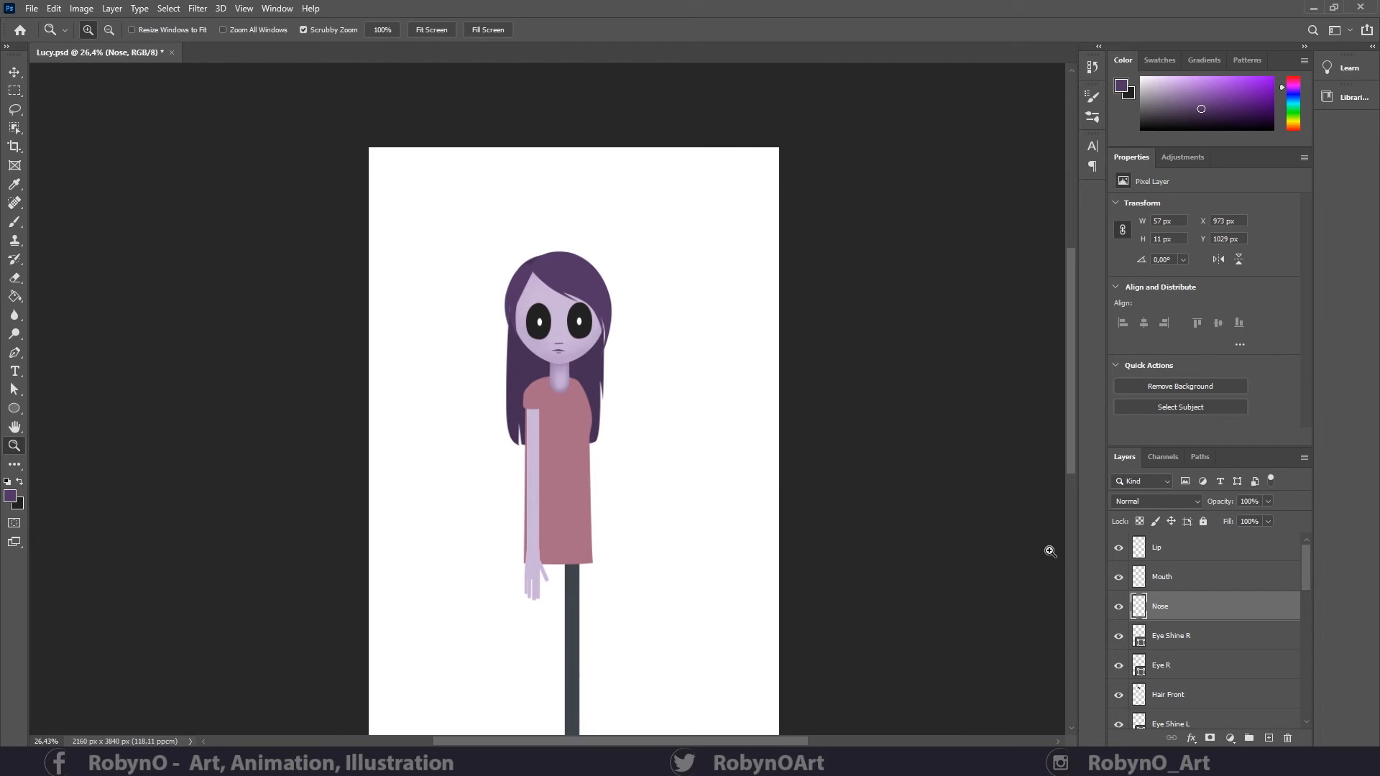
# - Add a new layer directly above Eye Shine R and name it Eyebrow R
pyautogui.moveTo(578, 301); pyautogui.dragTo(668, 372)
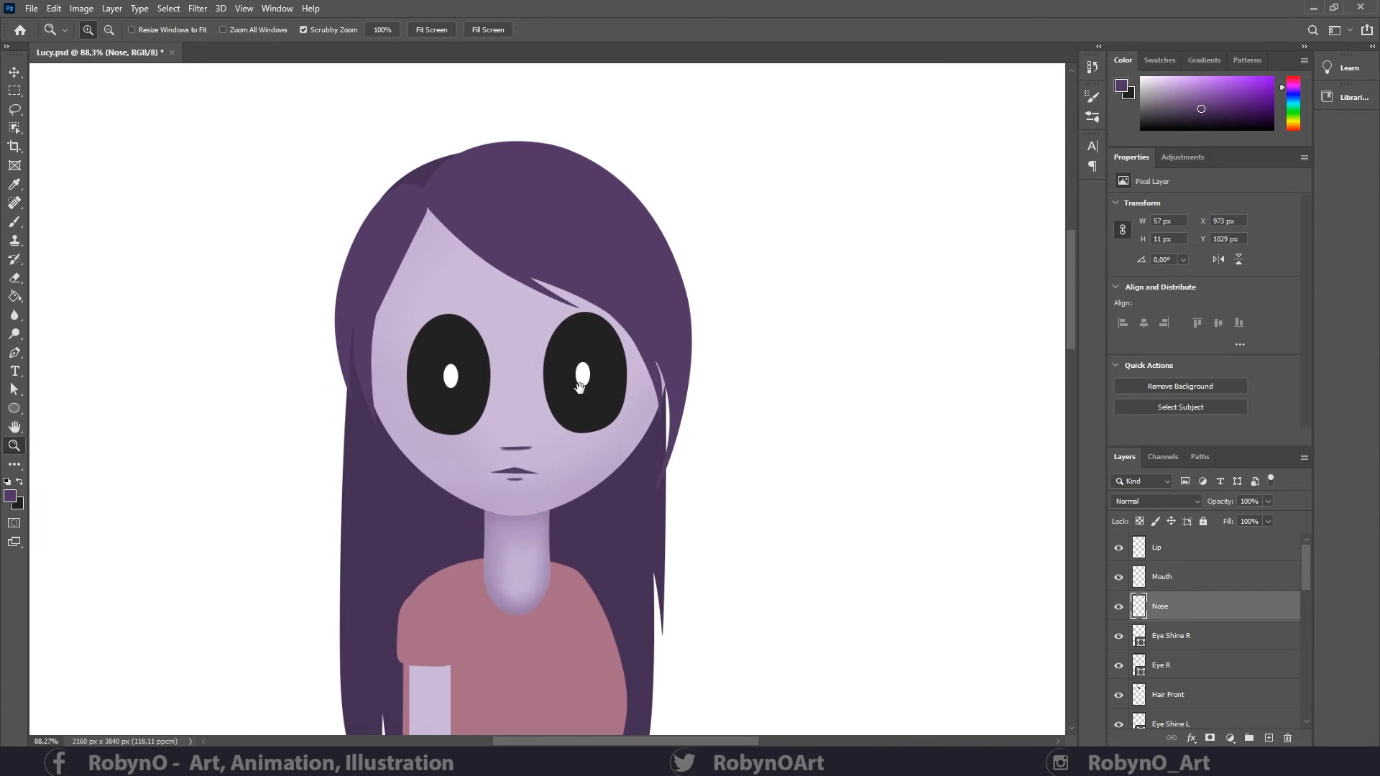
pyautogui.moveTo(579, 388); pyautogui.dragTo(613, 363)
pyautogui.click(1213, 554)
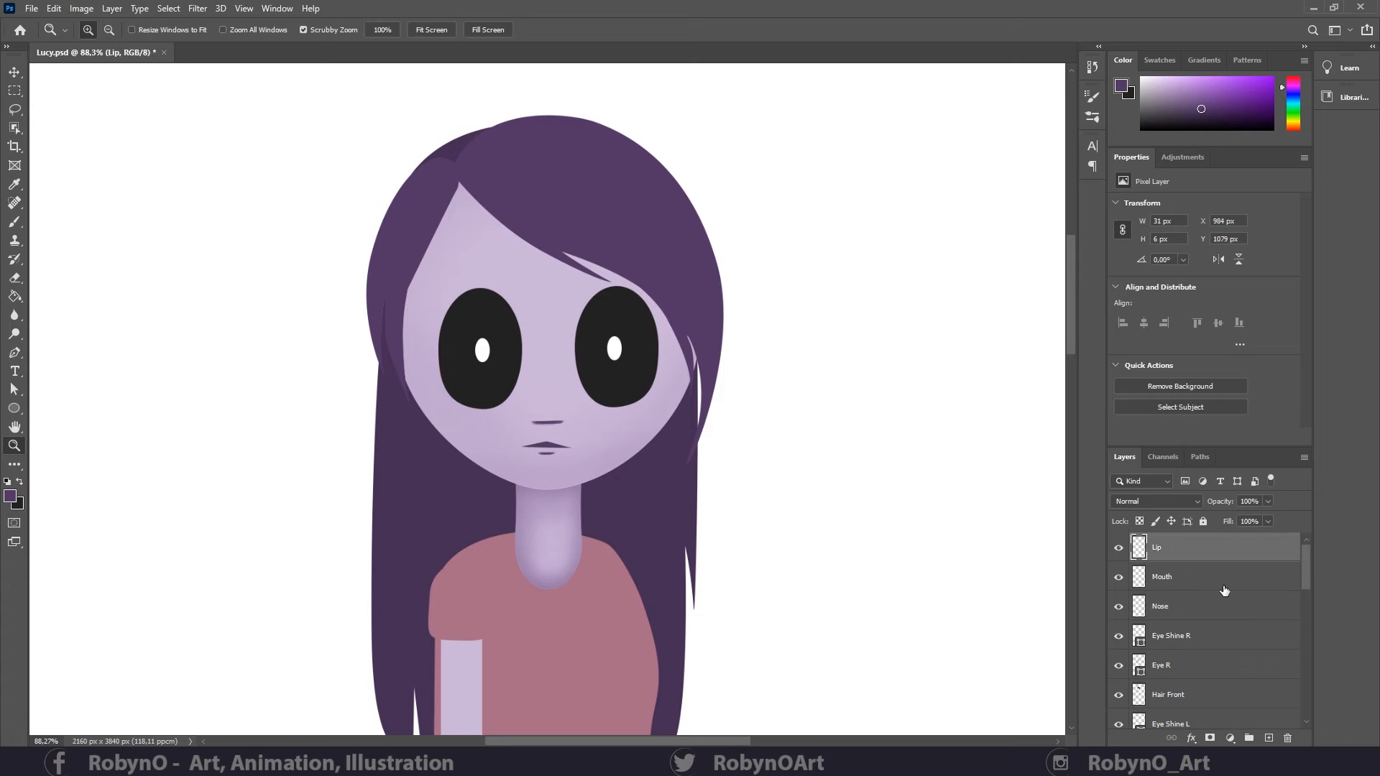
pyautogui.click(1223, 636)
pyautogui.click(1268, 737)
pyautogui.doubleClick(1168, 640)
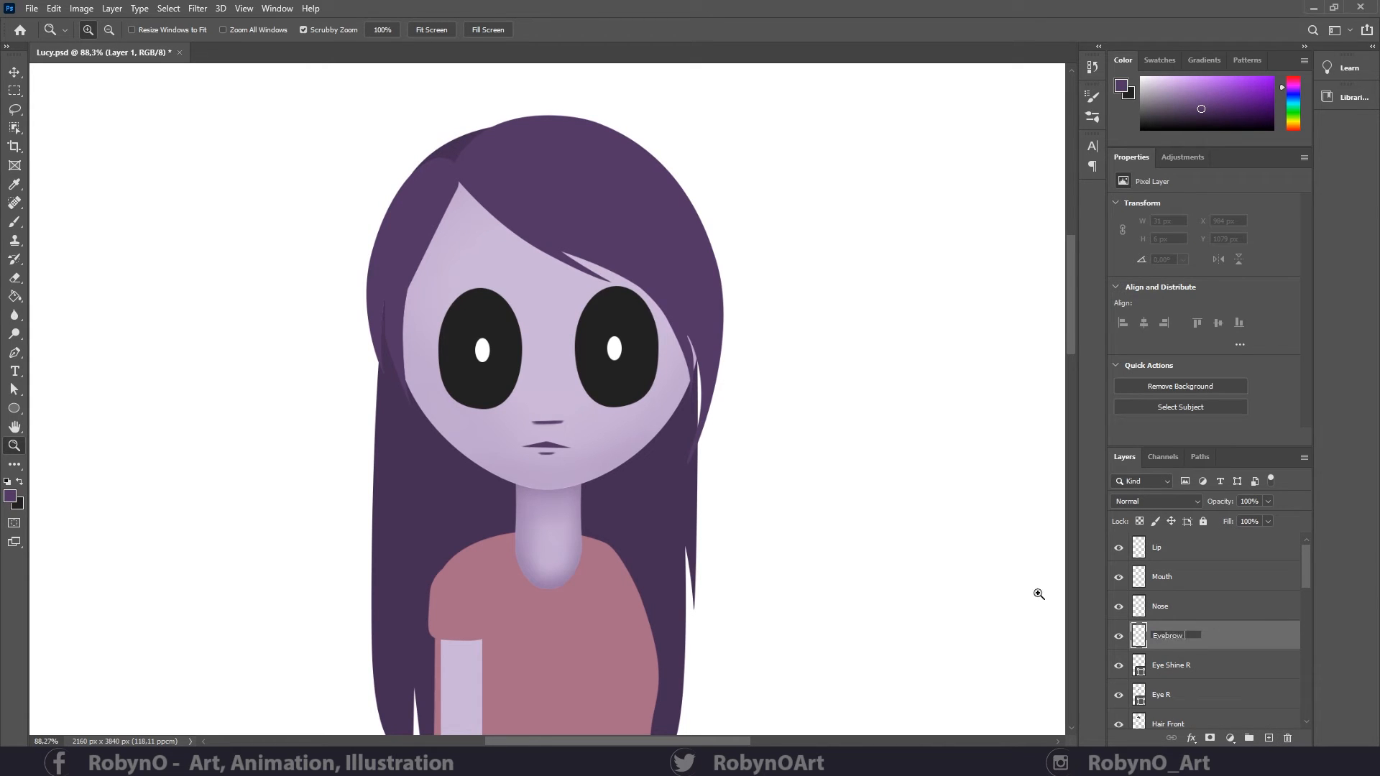
pyautogui.write('Eyebrow R')
pyautogui.press('Return')
# - Draw and refine a closed, arched Pen path for the eyebrow above the character's right eye, about 86 px wide and 19 px high
pyautogui.click(1119, 666)
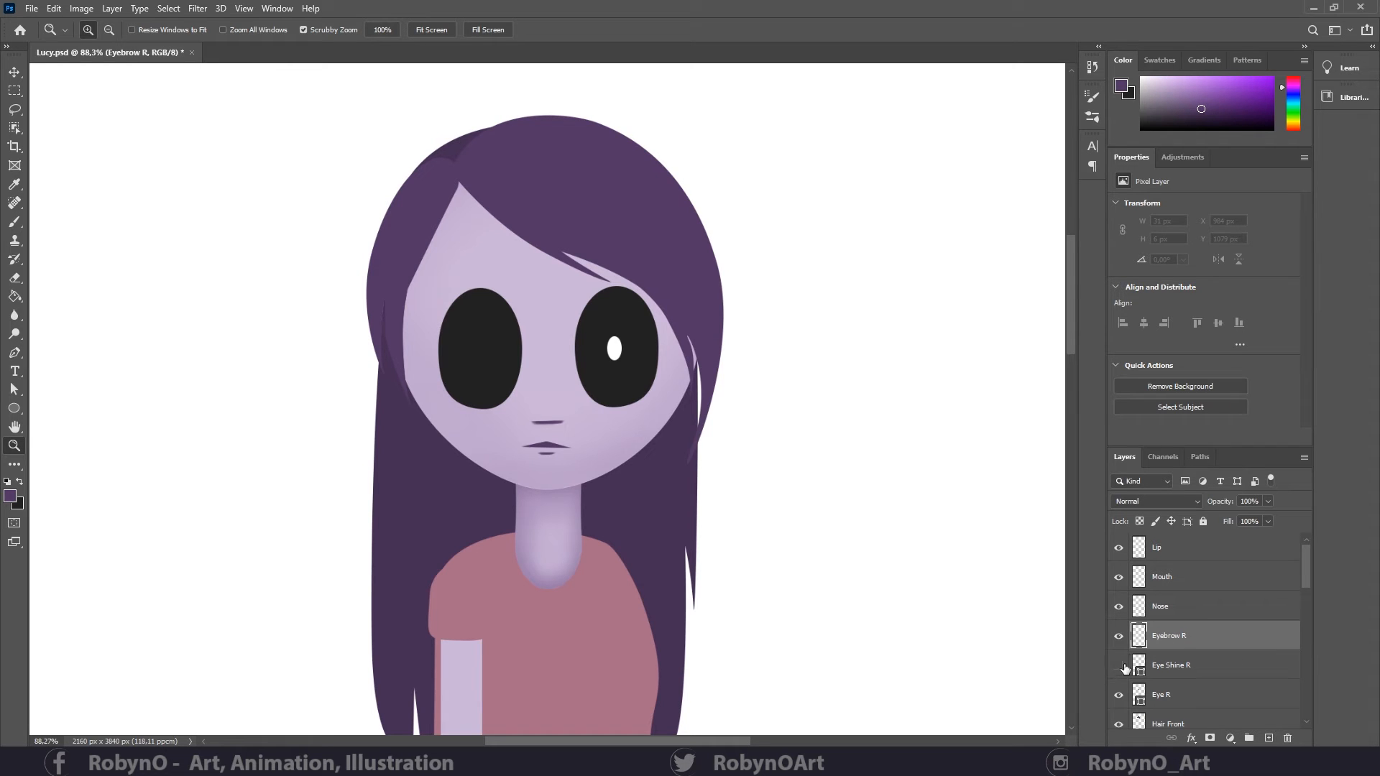
pyautogui.click(1119, 665)
pyautogui.moveTo(485, 277); pyautogui.dragTo(478, 330)
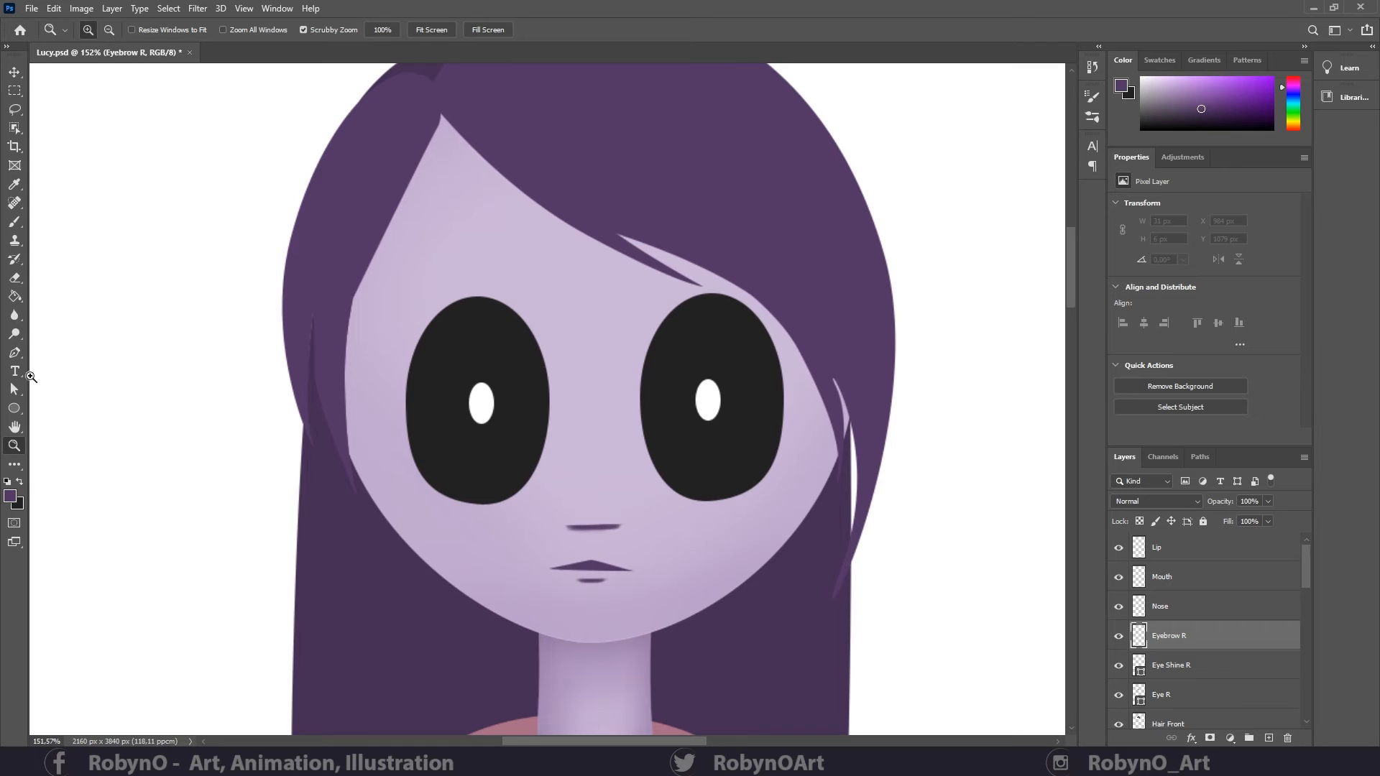
pyautogui.click(14, 352)
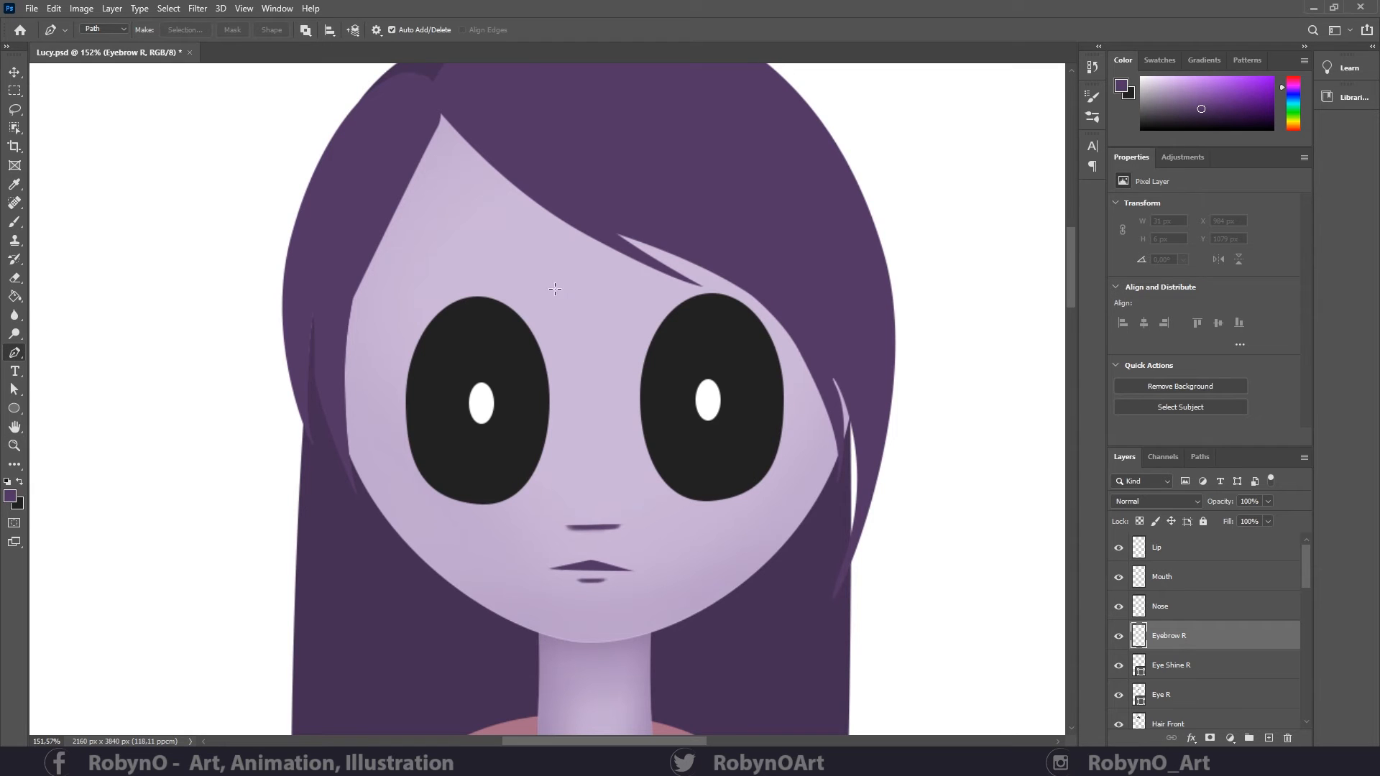
pyautogui.click(513, 279)
pyautogui.moveTo(429, 281); pyautogui.dragTo(501, 295)
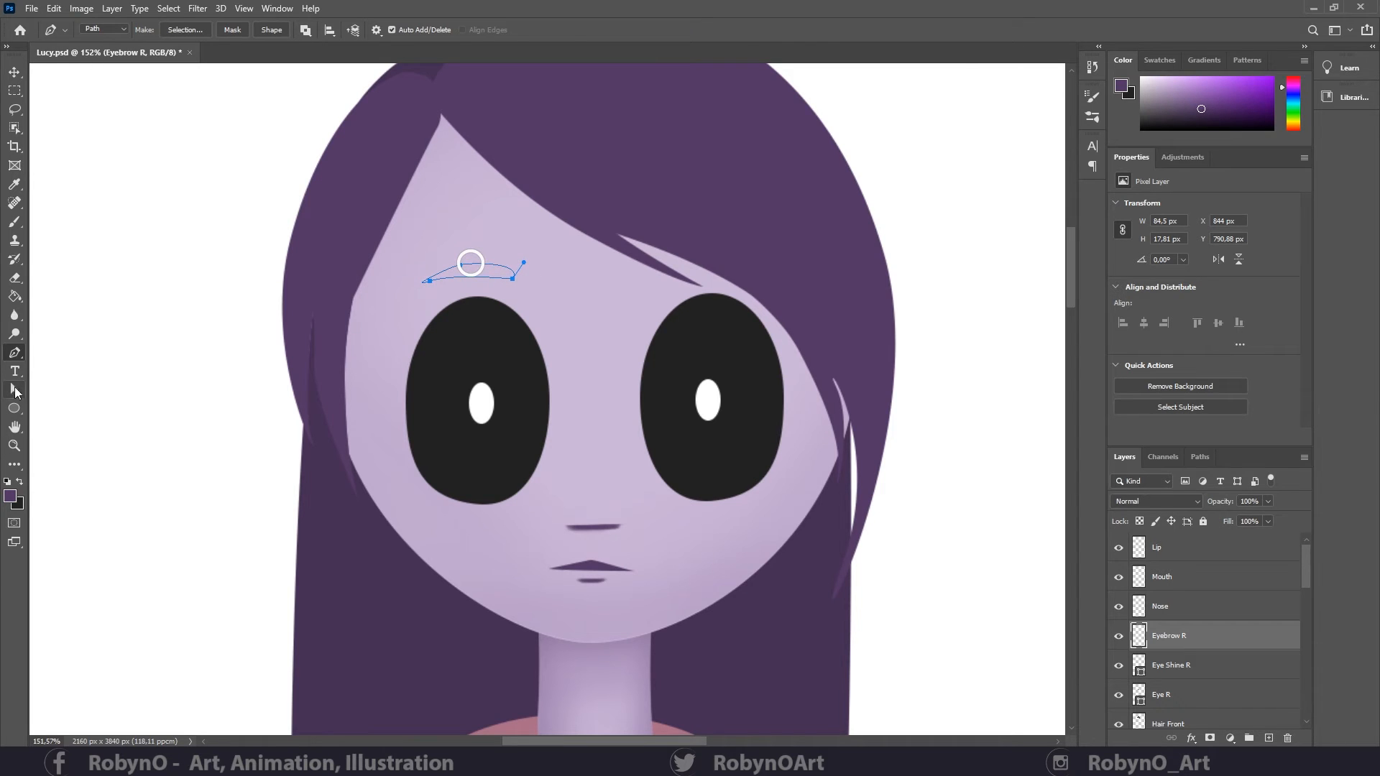
pyautogui.click(14, 388)
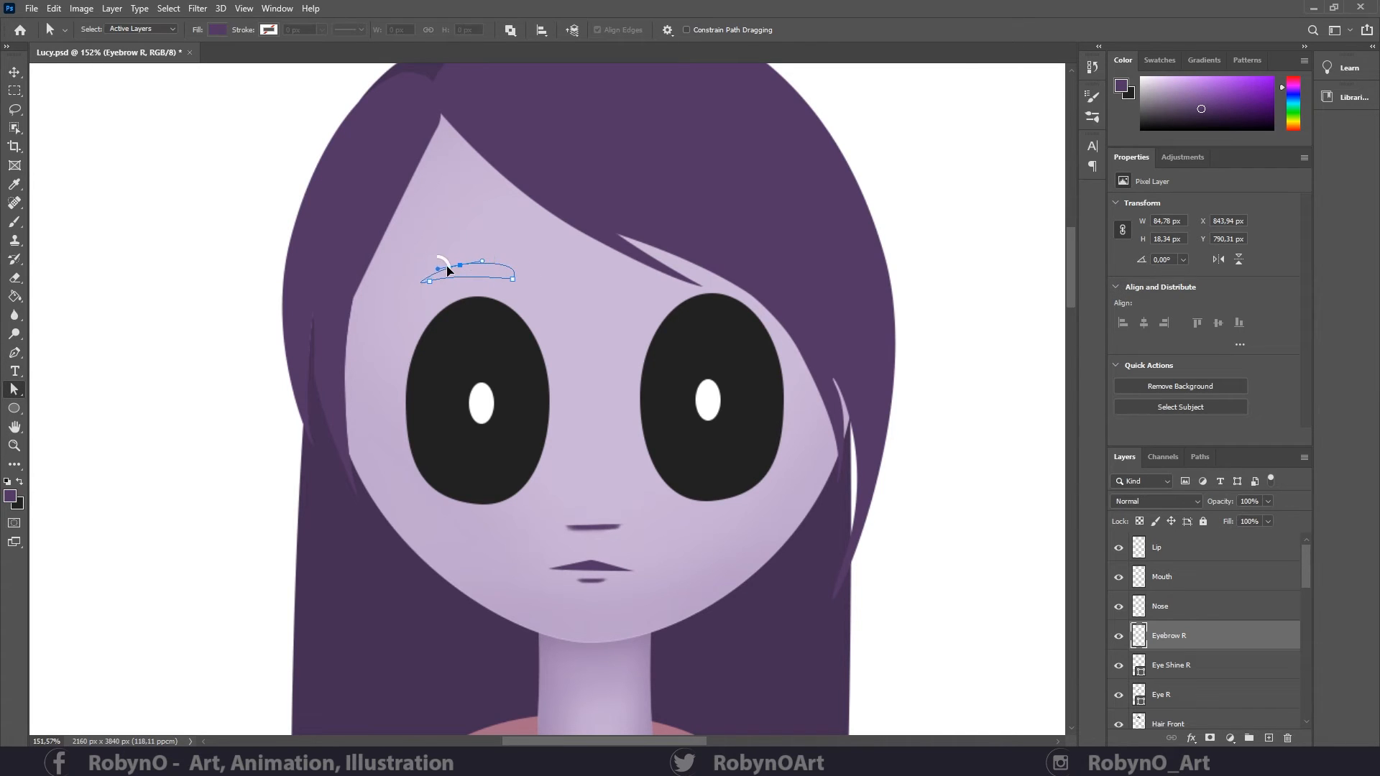
pyautogui.press('p')
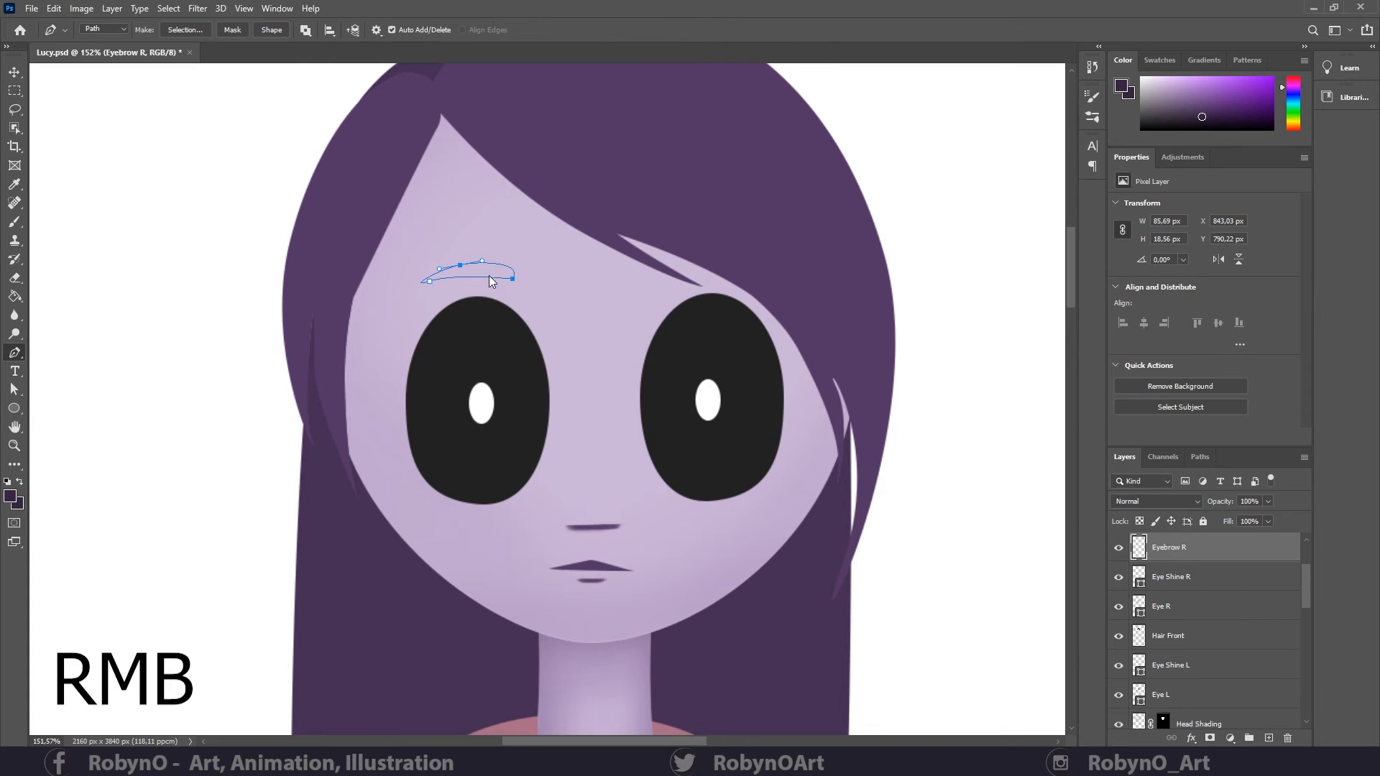
# - Fill the eyebrow path with the dark purple colour #2c1c35 and clear the path
pyautogui.rightClick(504, 284)
pyautogui.click(537, 386)
pyautogui.click(696, 193)
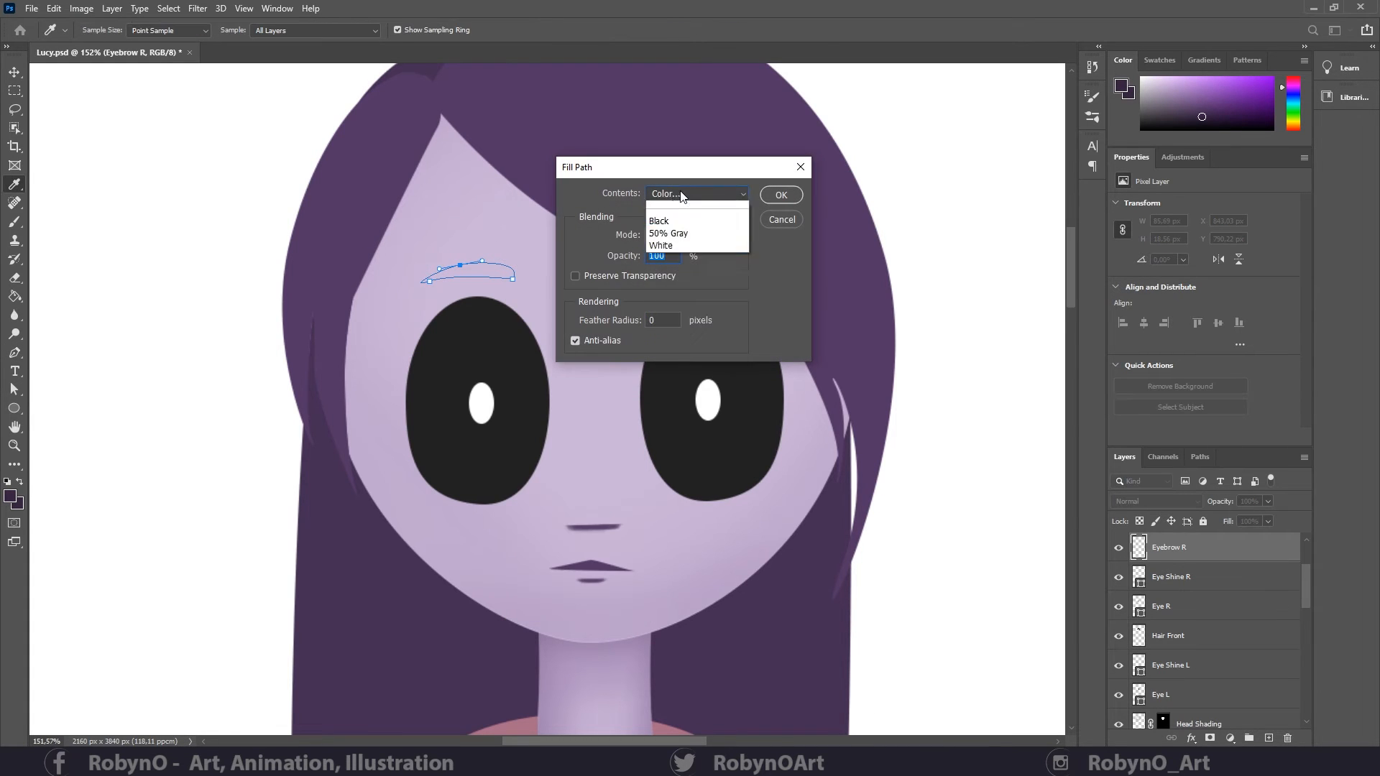
pyautogui.click(690, 209)
pyautogui.click(842, 325)
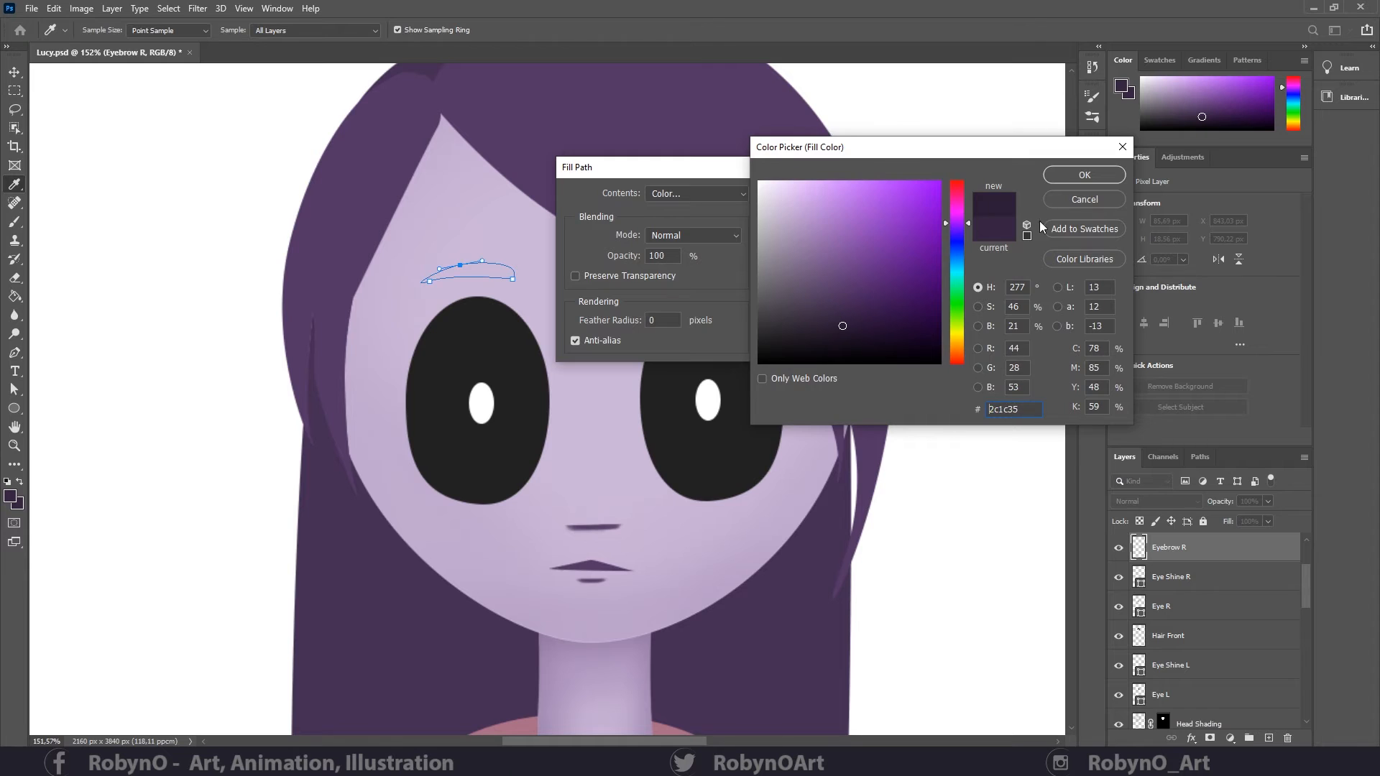
pyautogui.click(1085, 177)
pyautogui.click(787, 195)
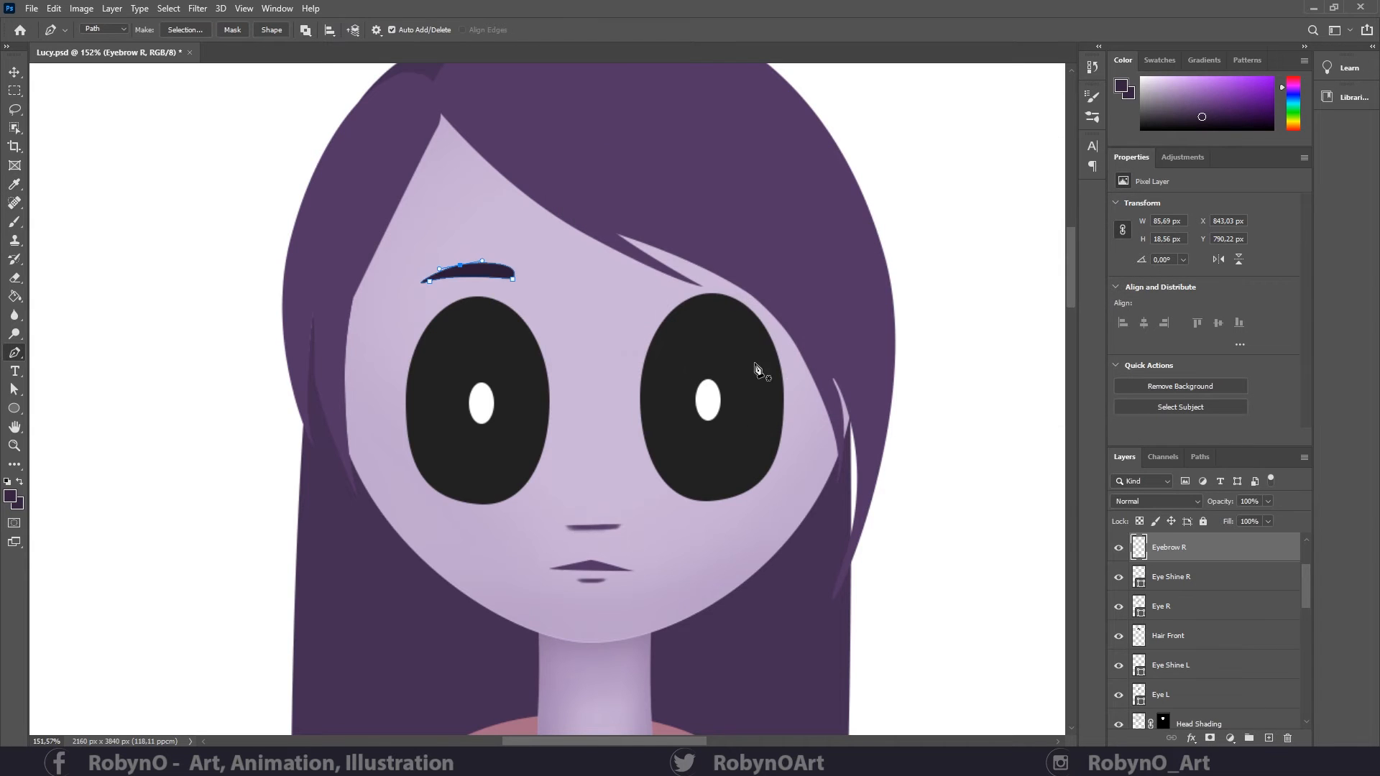
pyautogui.press('Escape')
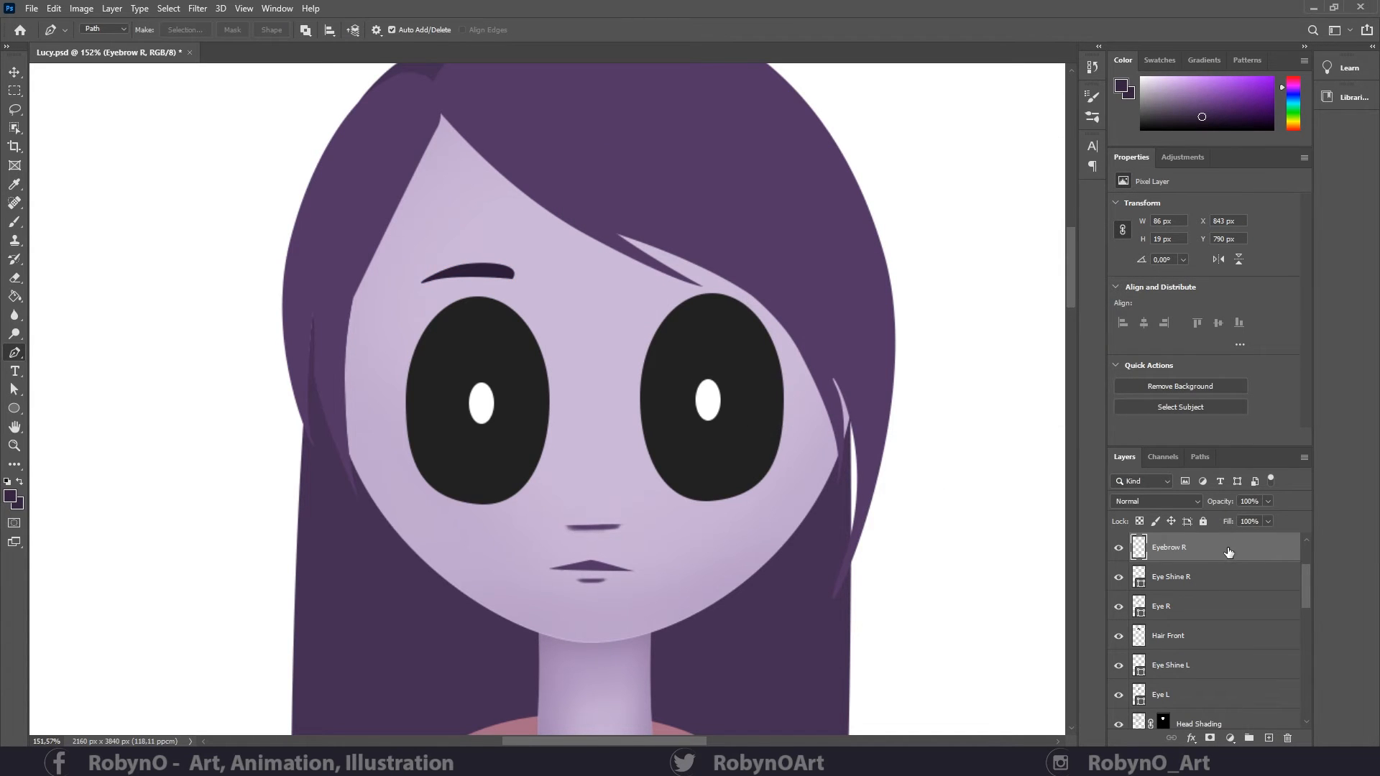
# - Duplicate the Eyebrow R layer and name the copy Eyebrow L
pyautogui.moveTo(1228, 551); pyautogui.dragTo(1269, 738)
pyautogui.doubleClick(1184, 550)
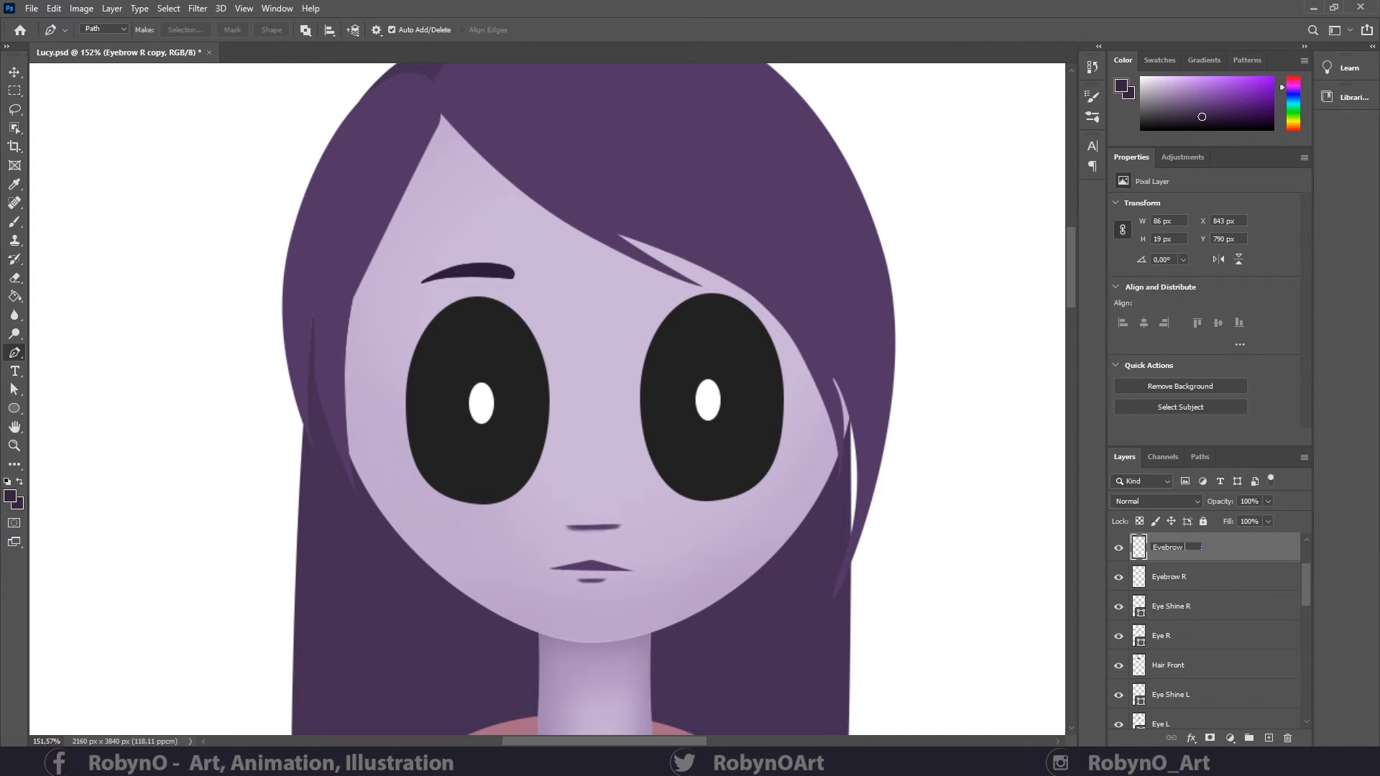
pyautogui.write('L')
pyautogui.press('Return')
# - Flip Eyebrow L horizontally and move it level across to above the character's left eye, centred at about X 1113.5 px
pyautogui.hotkey('ctrl', 't')
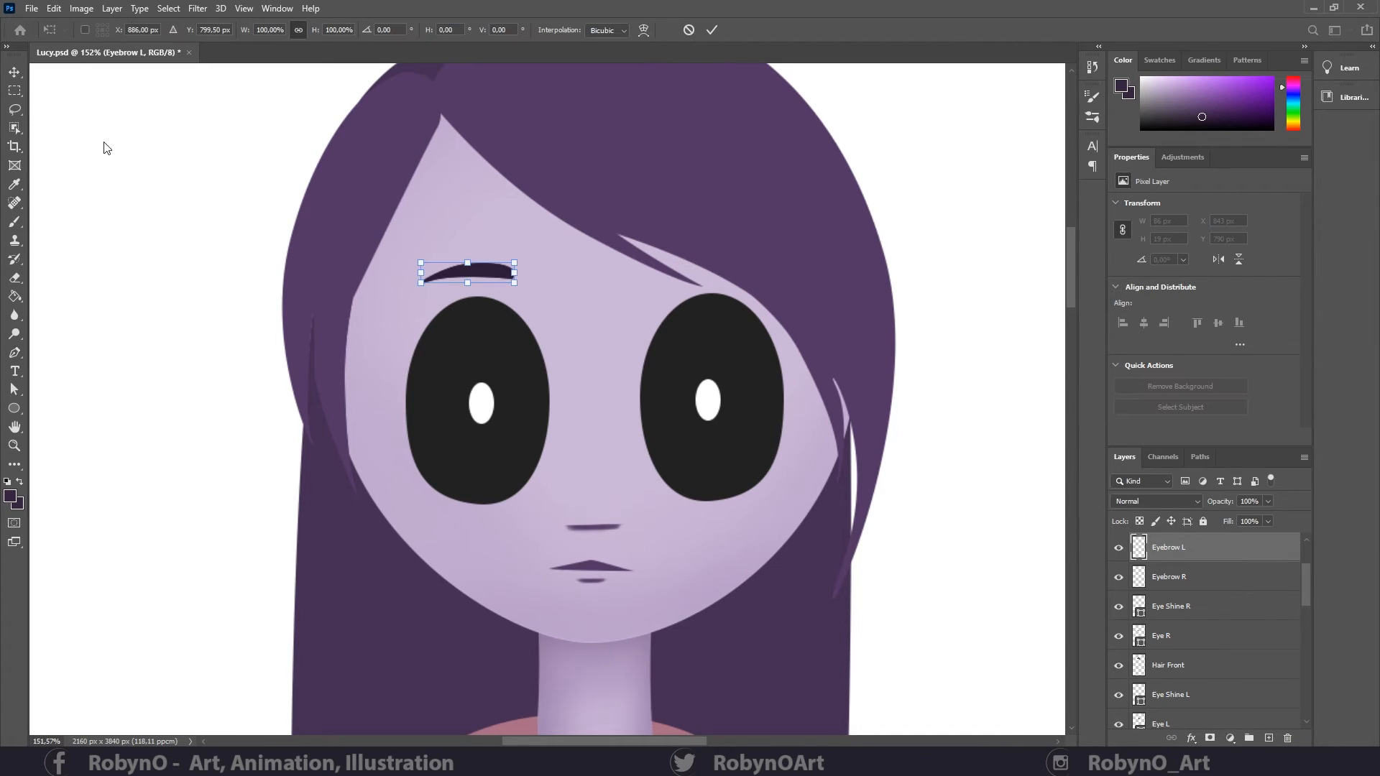
pyautogui.click(54, 8)
pyautogui.moveTo(108, 336)
pyautogui.click(298, 559)
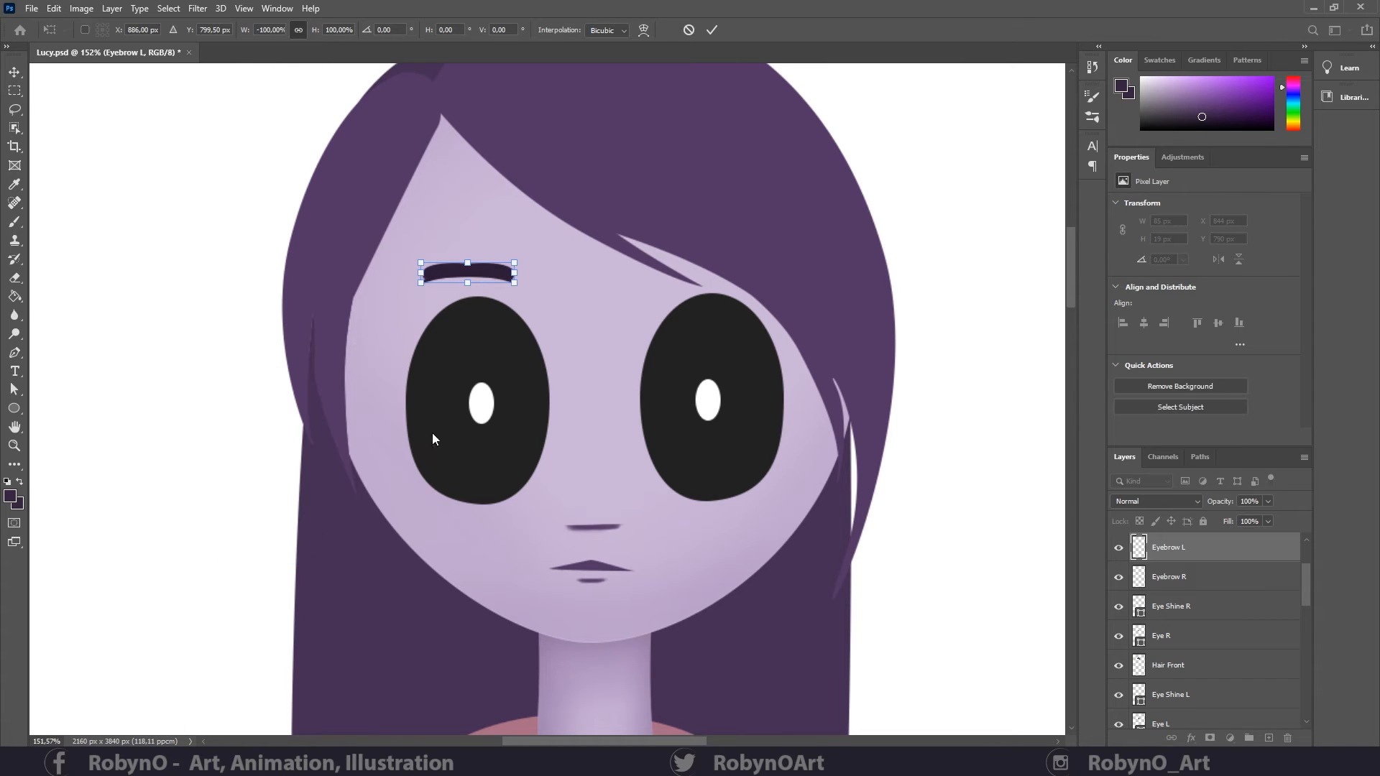
pyautogui.moveTo(477, 274); pyautogui.dragTo(726, 266)
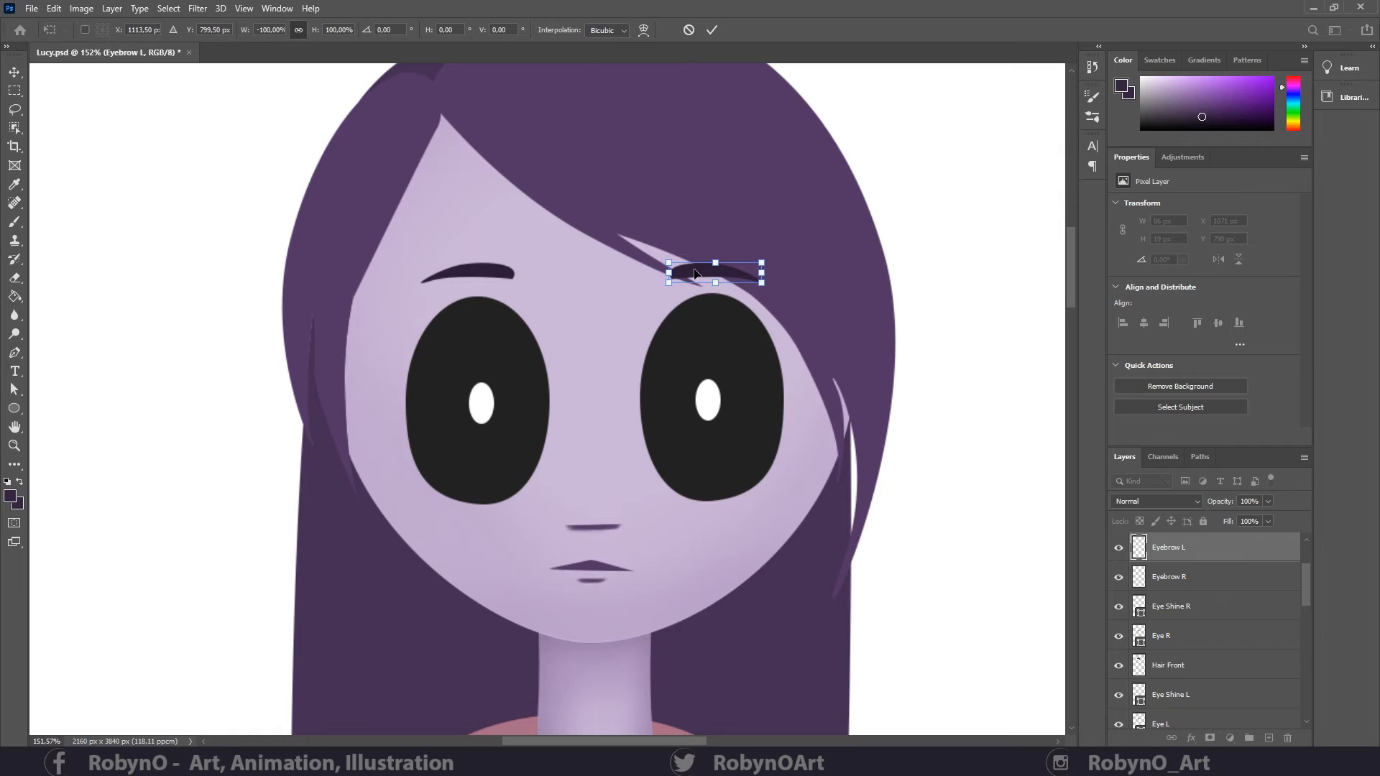
pyautogui.press('Return')
pyautogui.press('p')
# - Move the Eyebrow L and Eyebrow R layers together to directly below Hair Front
pyautogui.keyDown('shift'); pyautogui.click(1218, 577); pyautogui.keyUp('shift')
pyautogui.moveTo(1218, 577); pyautogui.dragTo(1193, 679)
pyautogui.click(20, 445)
pyautogui.moveTo(709, 402); pyautogui.dragTo(604, 400)
pyautogui.moveTo(733, 427); pyautogui.dragTo(646, 303)
pyautogui.moveTo(646, 303); pyautogui.dragTo(595, 293)
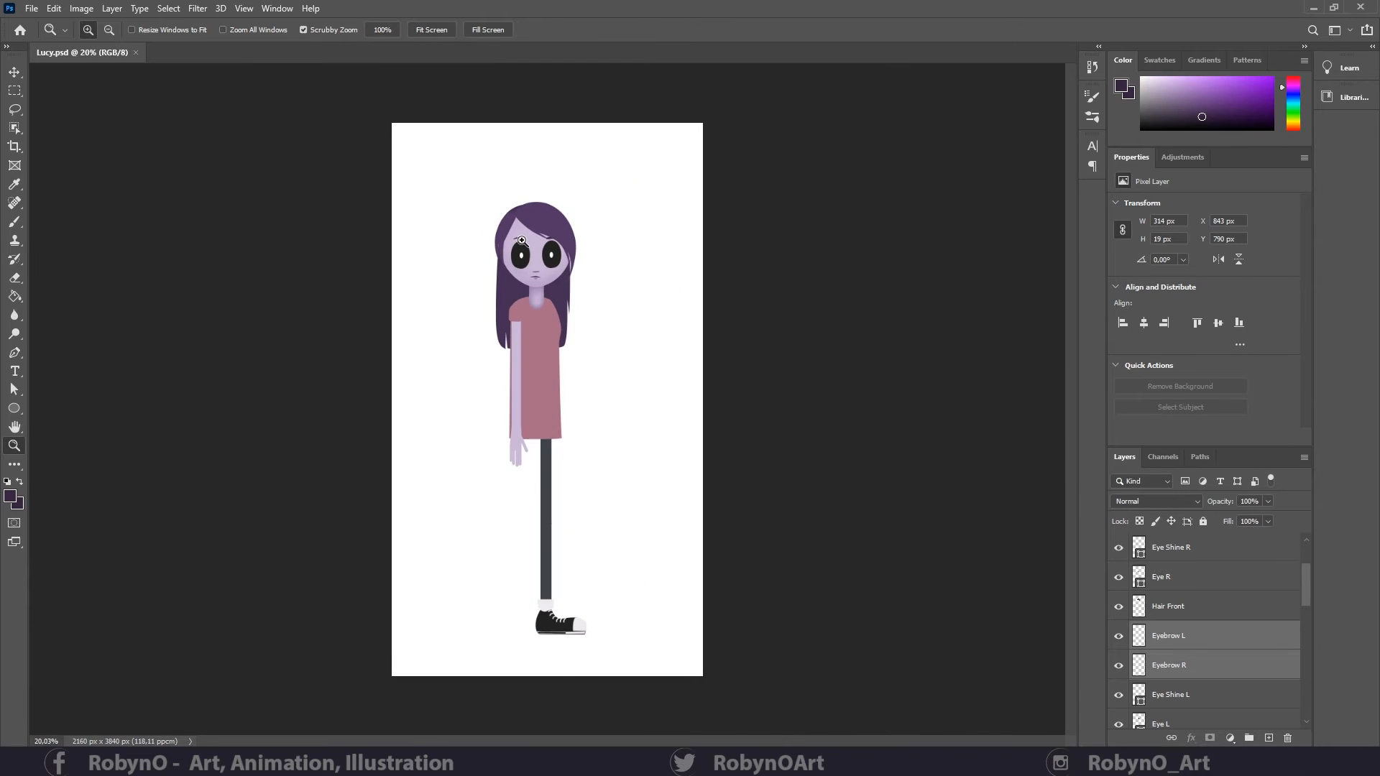
# - On Head Shading, darken the face along the hairline and jaw with a 100 px Soft Round brush at 12% opacity, and save the file
pyautogui.moveTo(522, 241); pyautogui.dragTo(652, 376)
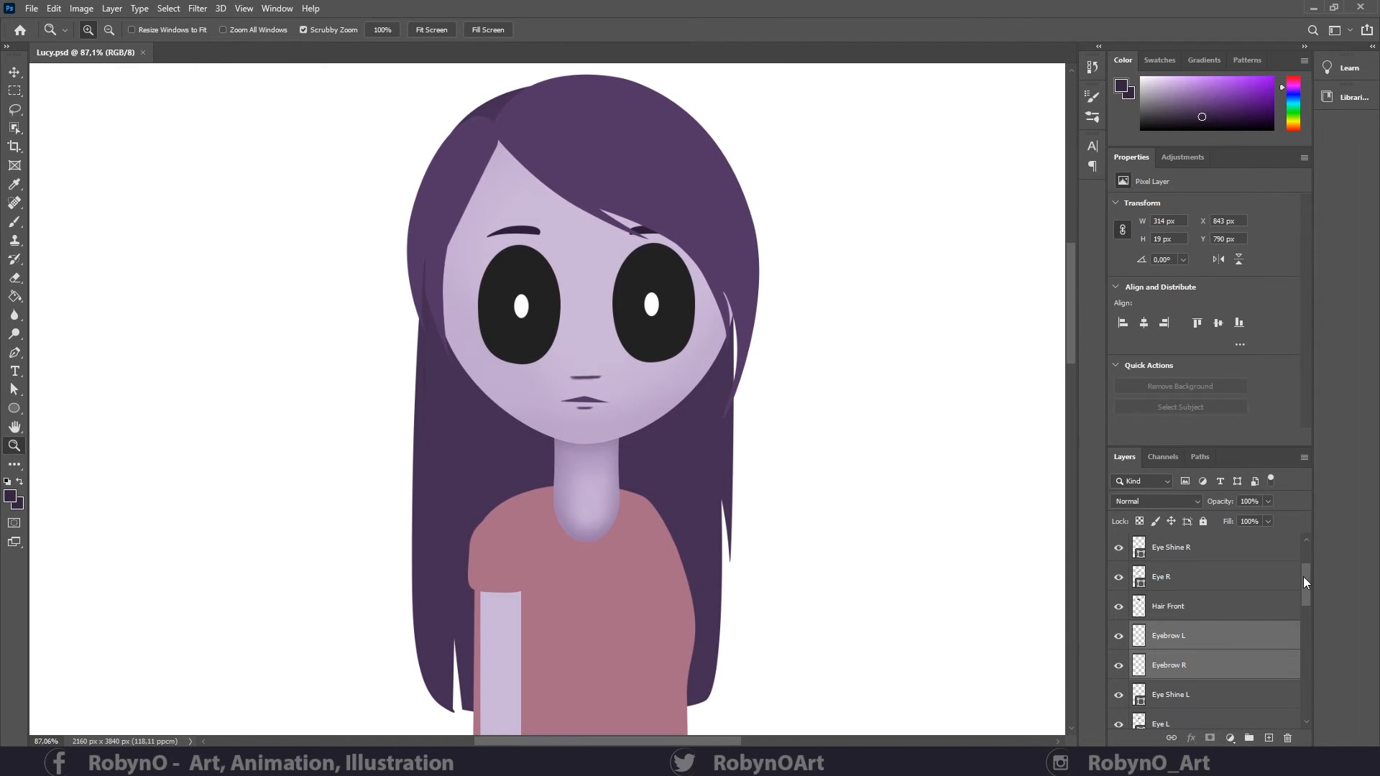
pyautogui.click(104, 30)
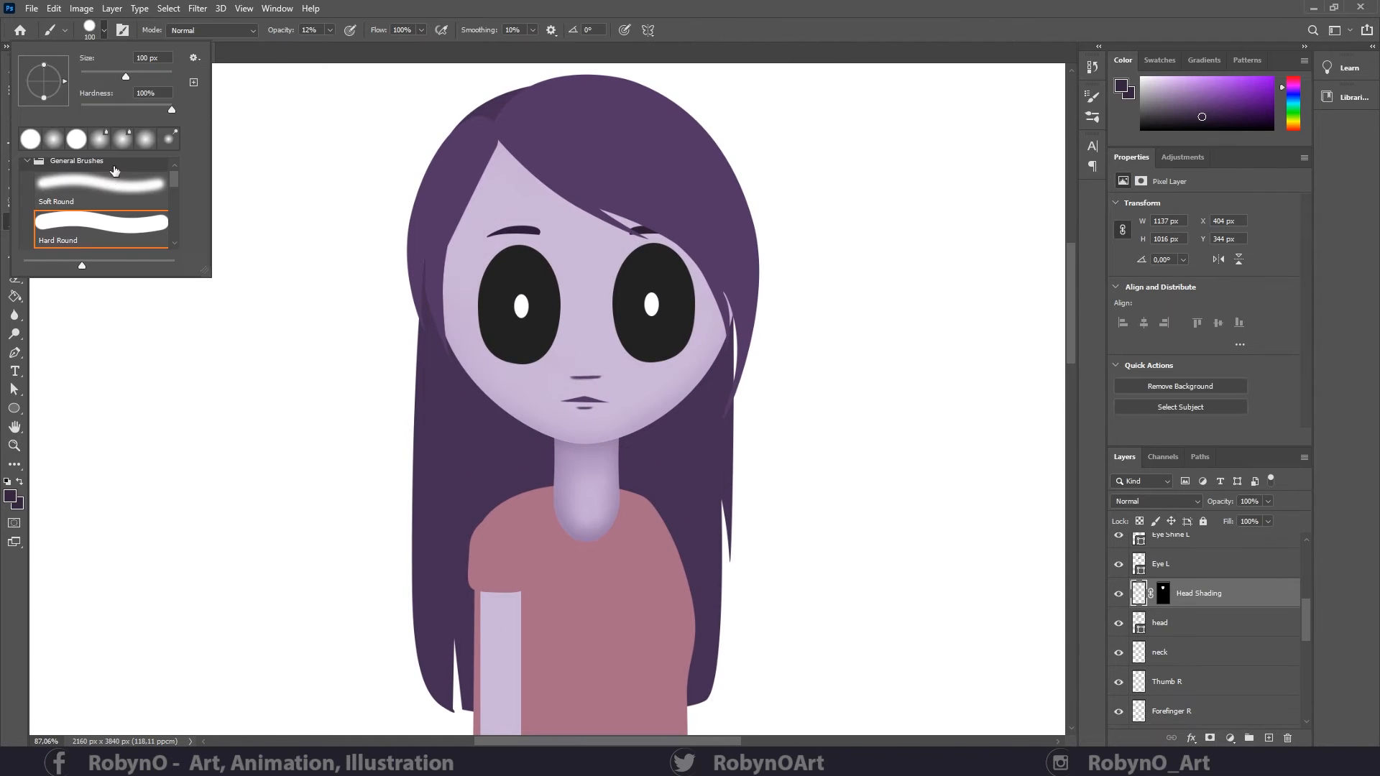
pyautogui.click(115, 184)
pyautogui.click(310, 18)
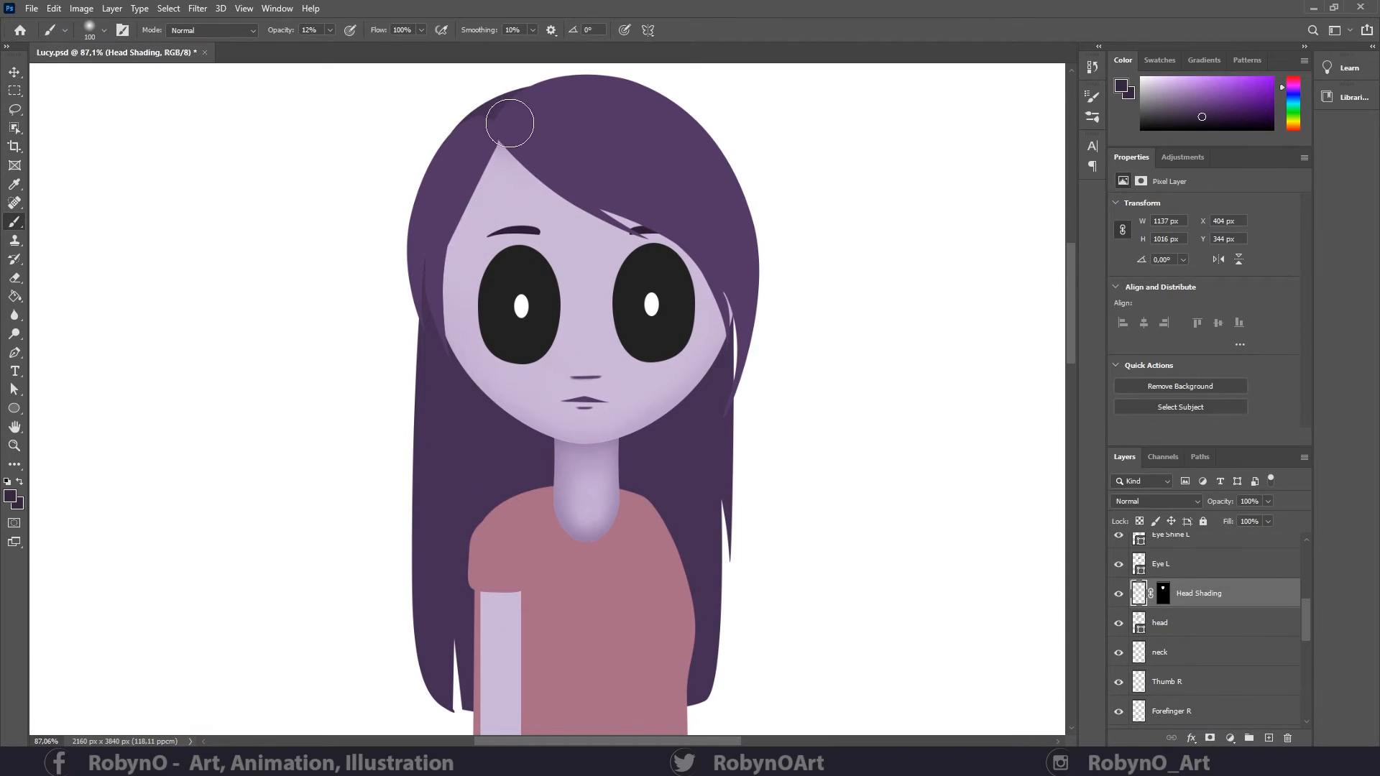
pyautogui.moveTo(510, 124); pyautogui.dragTo(731, 263)
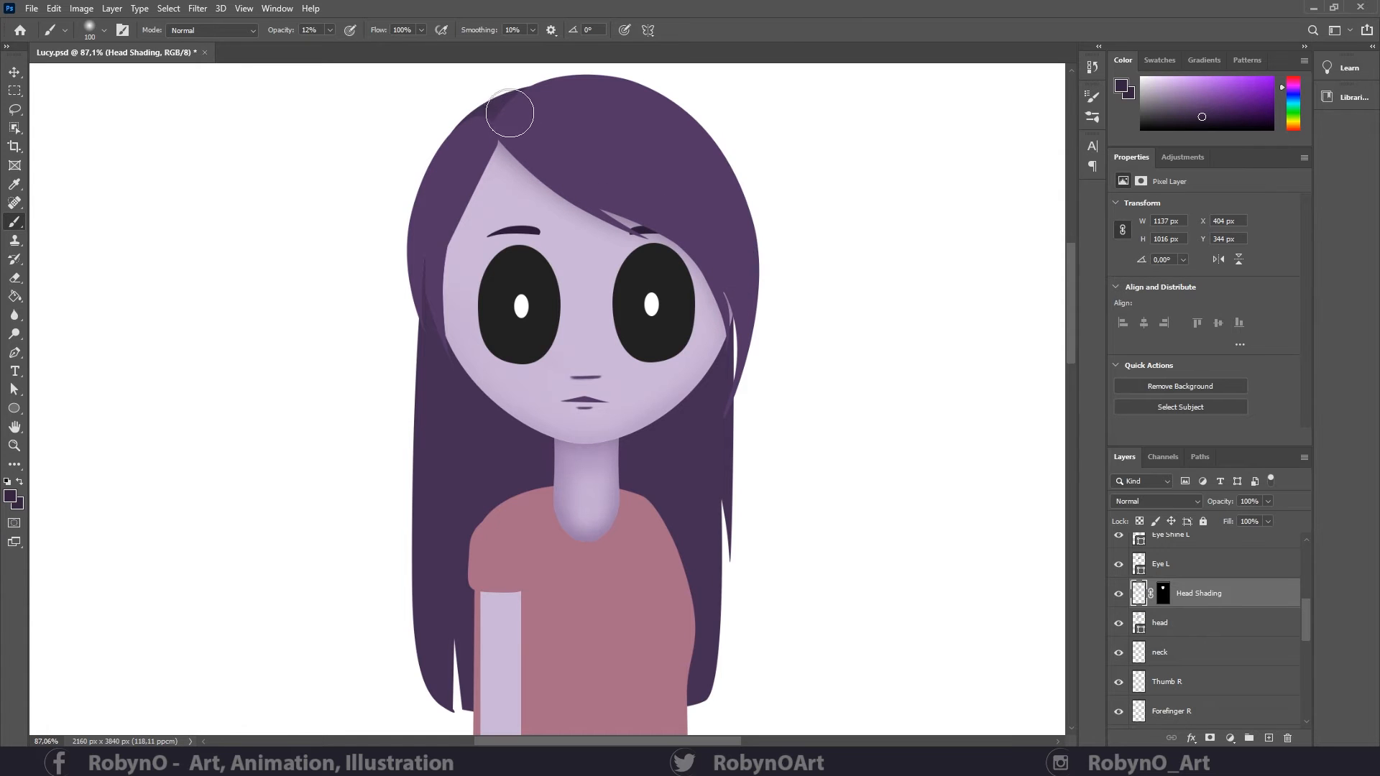
pyautogui.moveTo(510, 113); pyautogui.dragTo(711, 243)
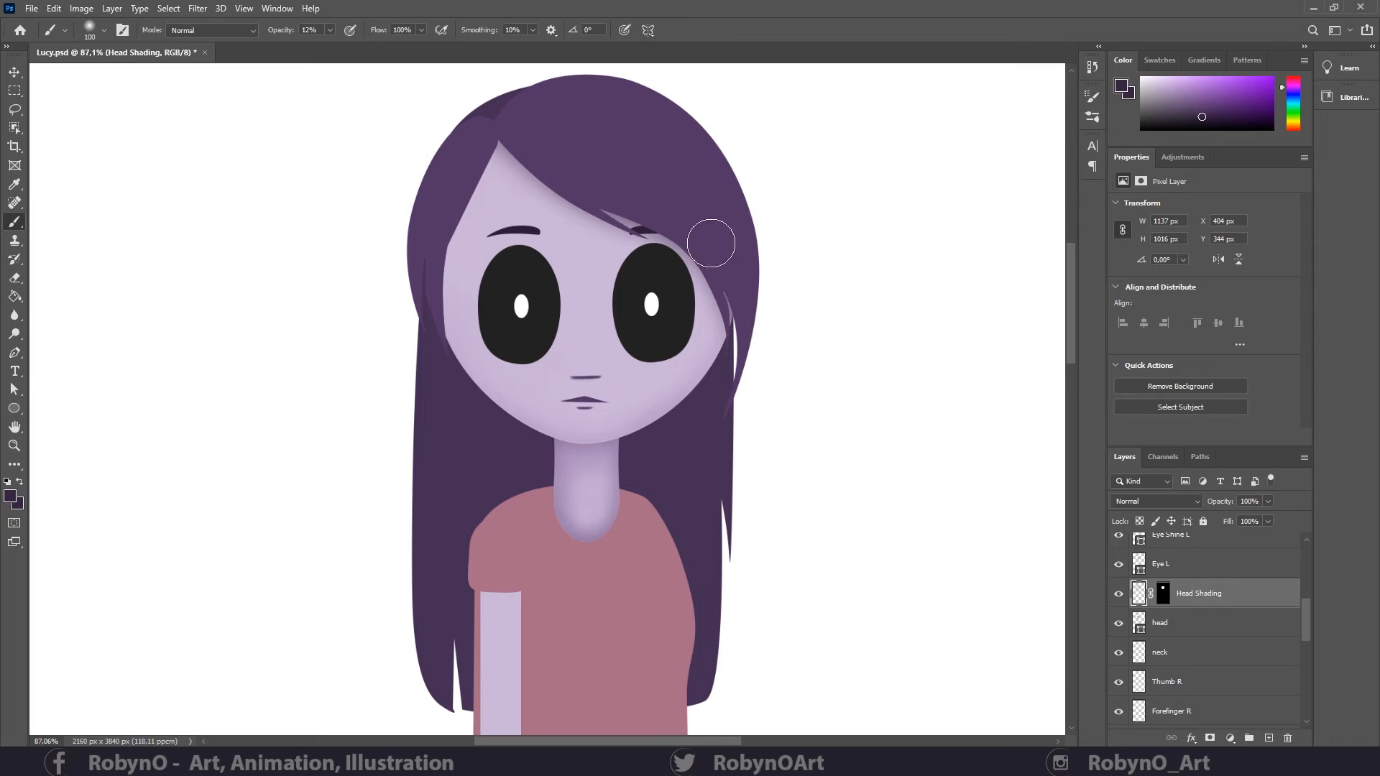
pyautogui.moveTo(480, 120)
pyautogui.mouseDown()
pyautogui.moveTo(419, 256)
pyautogui.moveTo(463, 139)
pyautogui.moveTo(494, 124)
pyautogui.moveTo(462, 138)
pyautogui.moveTo(403, 271)
pyautogui.moveTo(447, 414)
pyautogui.moveTo(462, 403)
pyautogui.moveTo(410, 342)
pyautogui.moveTo(477, 425)
pyautogui.moveTo(441, 397)
pyautogui.moveTo(594, 484)
pyautogui.moveTo(683, 446)
pyautogui.moveTo(767, 330)
pyautogui.moveTo(764, 281)
pyautogui.moveTo(733, 381)
pyautogui.moveTo(415, 390)
pyautogui.moveTo(410, 343)
pyautogui.moveTo(457, 417)
pyautogui.moveTo(675, 459)
pyautogui.moveTo(767, 348)
pyautogui.moveTo(641, 461)
pyautogui.mouseUp()
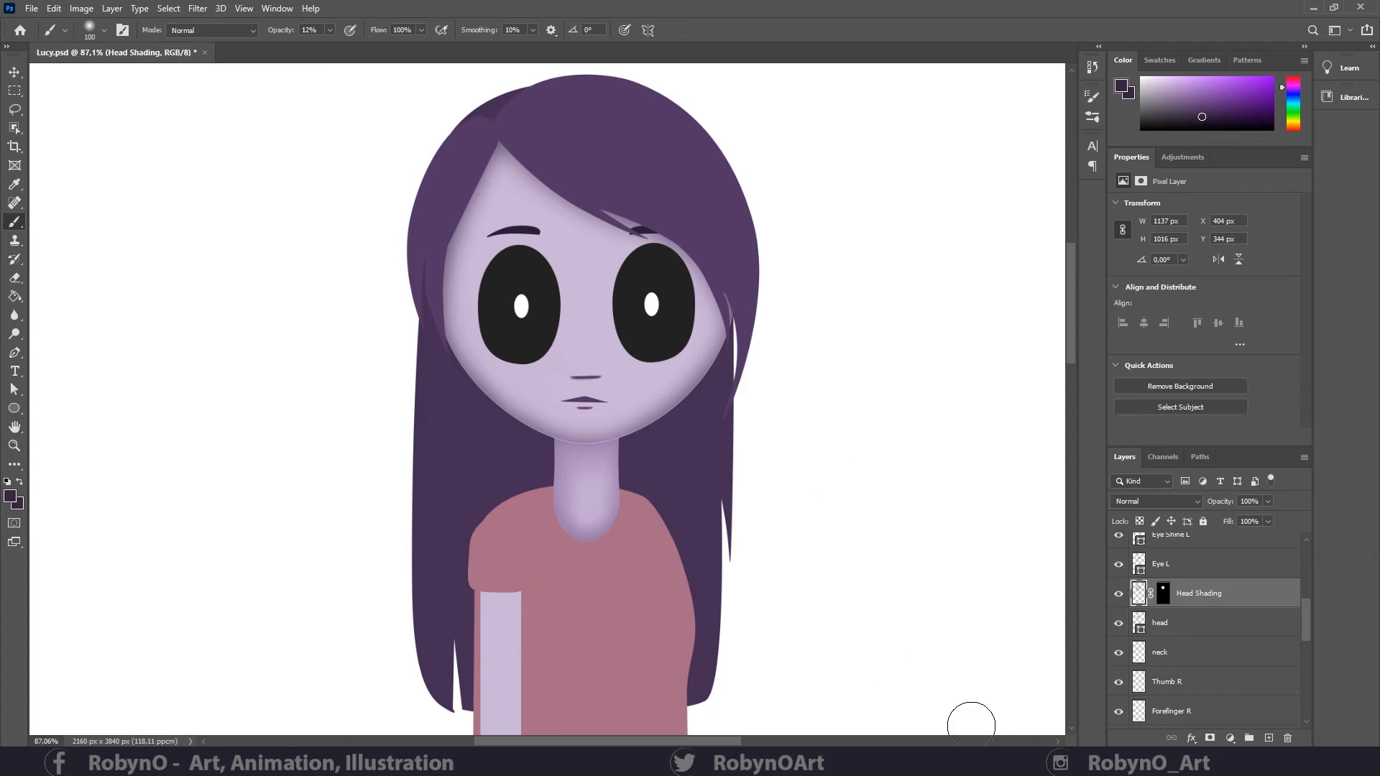
pyautogui.hotkey('ctrl', 's')
# - Load the neck layer's outline as a selection, paint soft shading near the neck's upper end, and deselect
pyautogui.moveTo(1306, 620); pyautogui.dragTo(1314, 562)
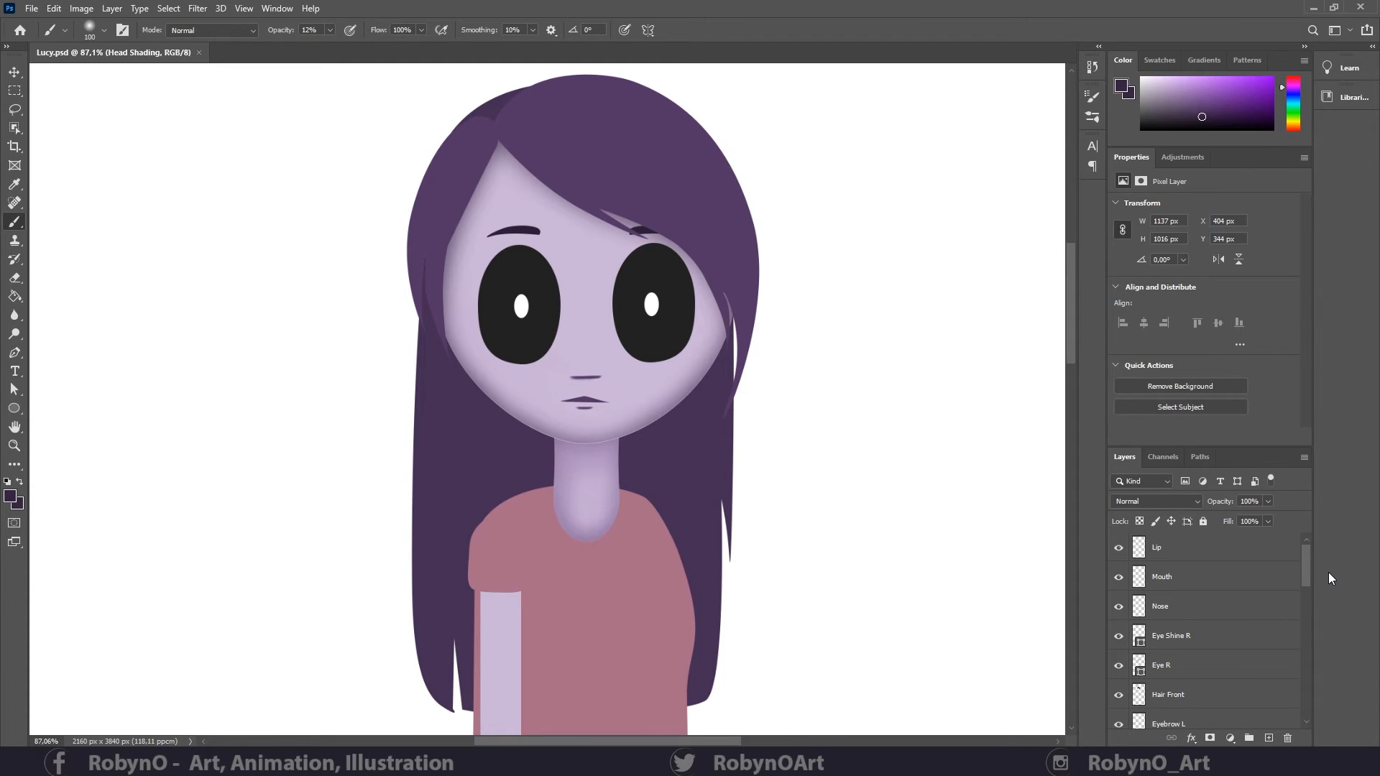
pyautogui.moveTo(1304, 567); pyautogui.dragTo(1300, 627)
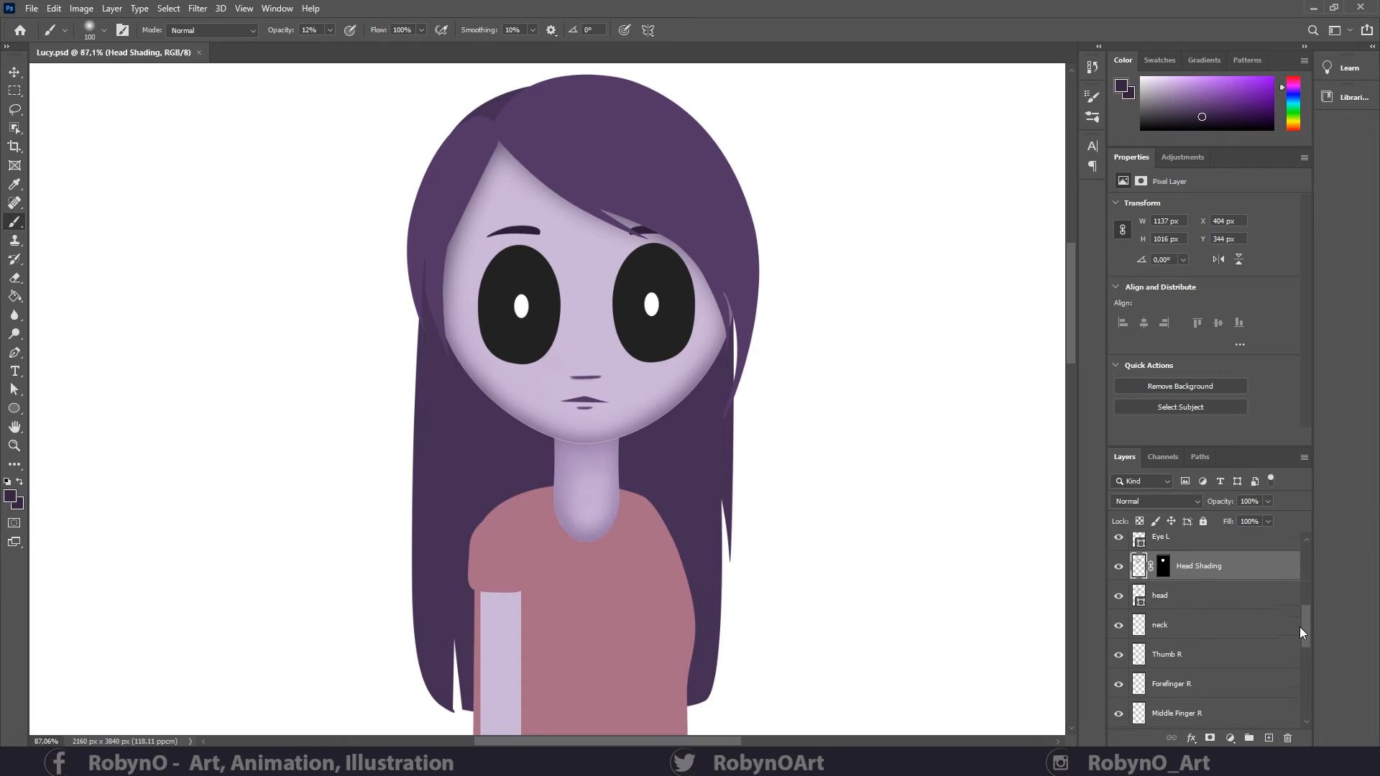
pyautogui.click(1186, 592)
pyautogui.keyDown('ctrl'); pyautogui.click(1139, 591); pyautogui.keyUp('ctrl')
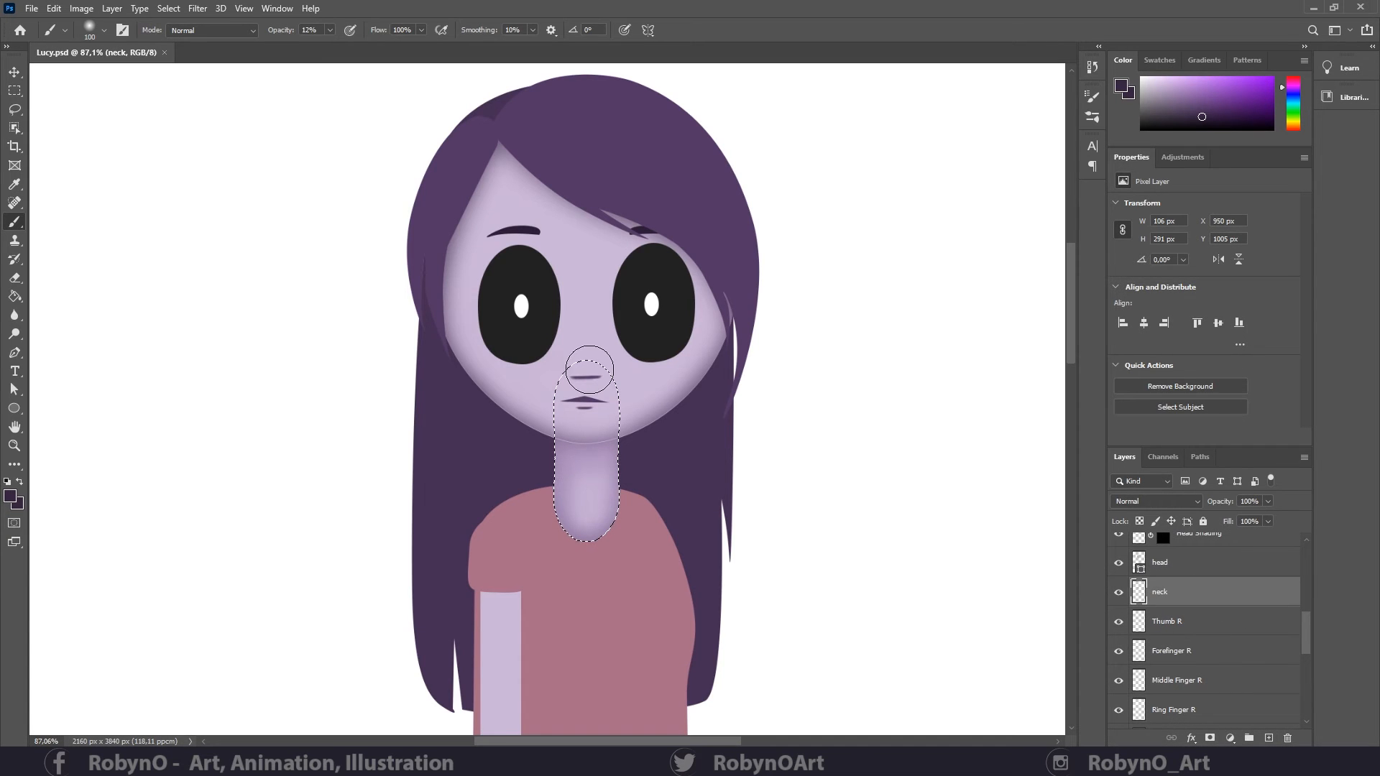
pyautogui.moveTo(589, 369); pyautogui.dragTo(554, 401)
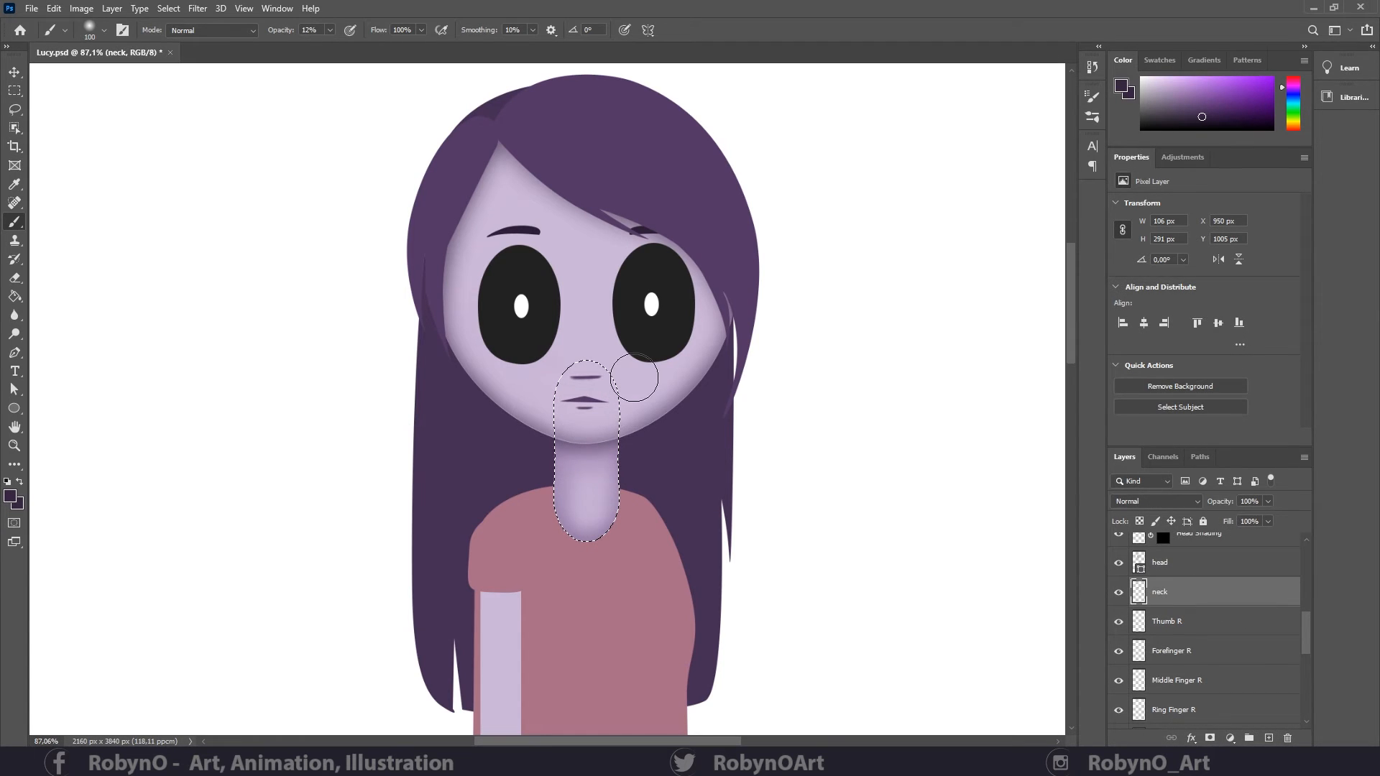
pyautogui.click(14, 446)
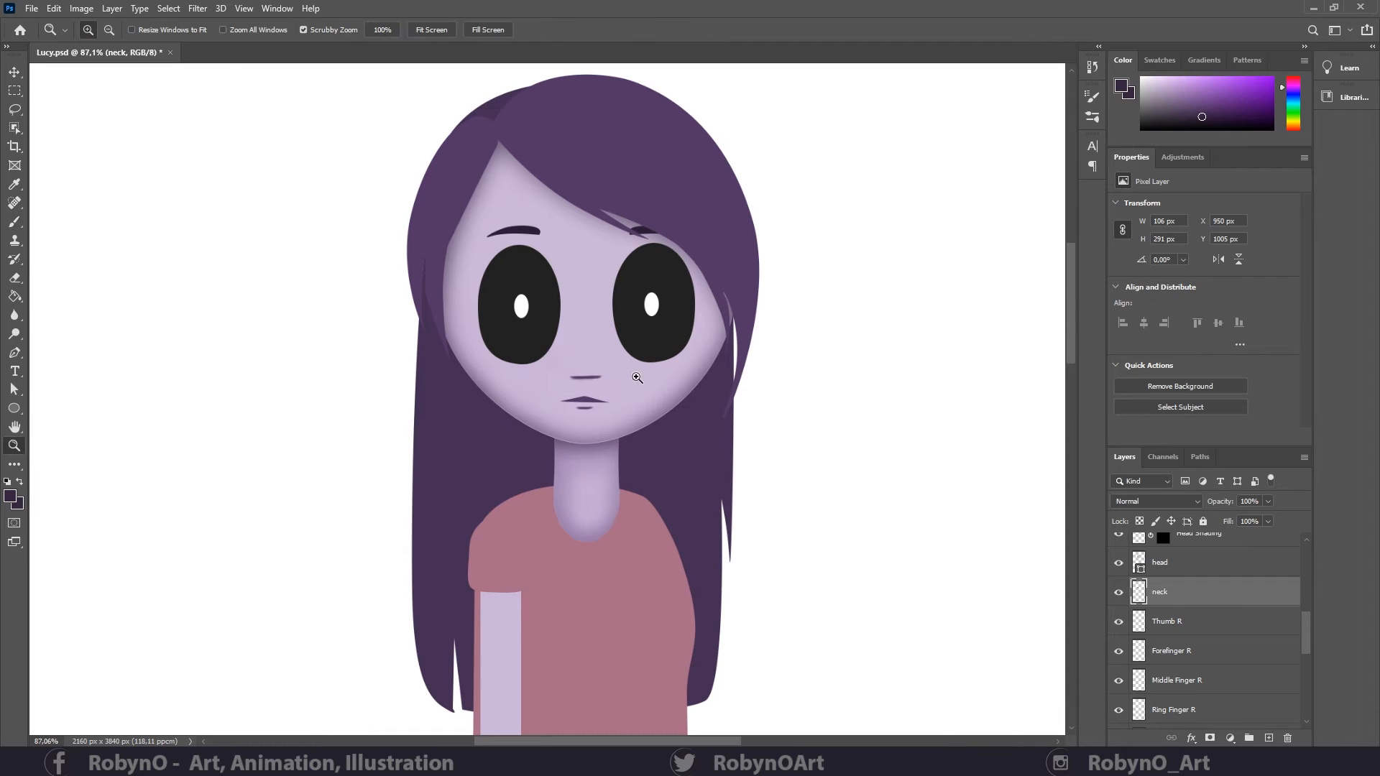
# - Add a new layer directly above Mouth and name it Cheeks
pyautogui.moveTo(603, 382); pyautogui.dragTo(659, 371)
pyautogui.moveTo(1302, 637); pyautogui.dragTo(1321, 551)
pyautogui.click(1205, 579)
pyautogui.hotkey('ctrl', 'shift', 'alt', 'n')
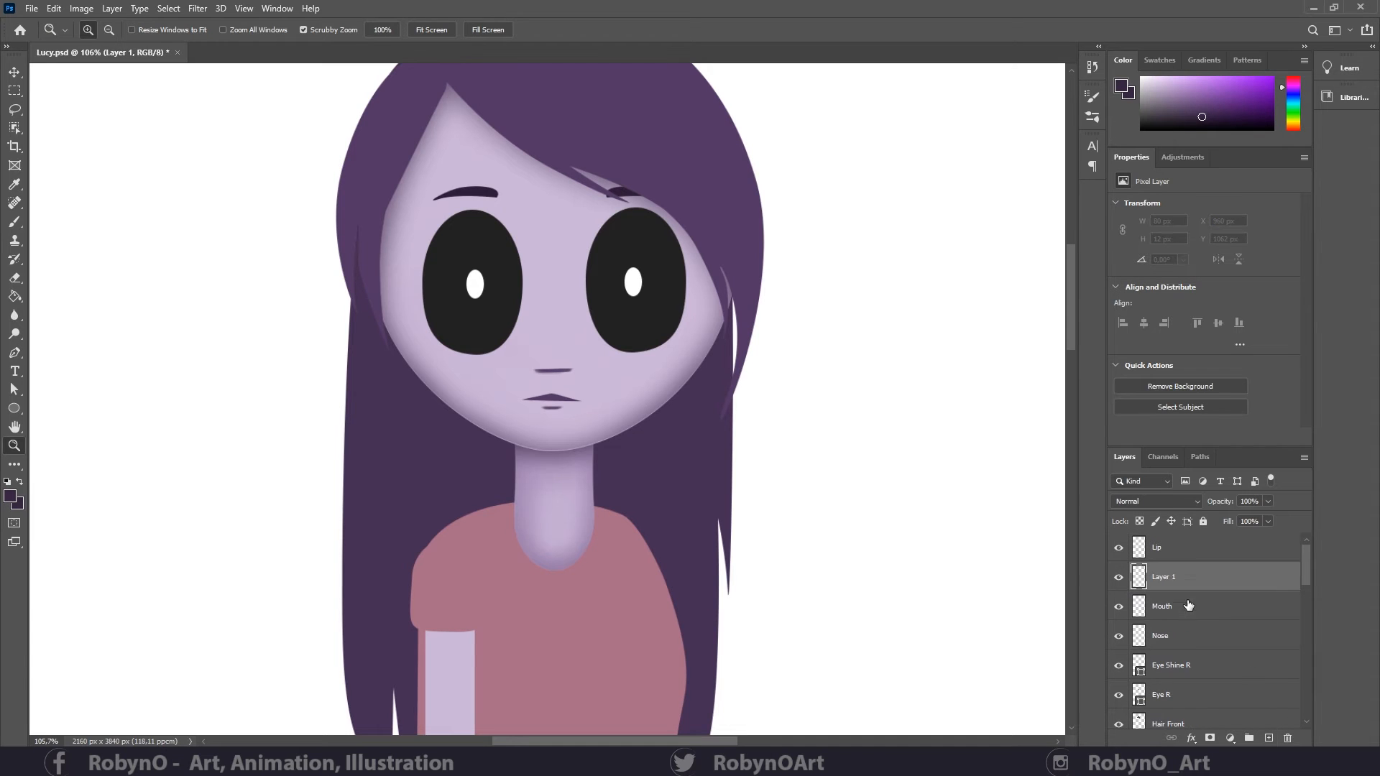
pyautogui.doubleClick(1164, 578)
pyautogui.write('Cheeks')
pyautogui.press('Return')
# - Sample the shirt's pink and paint soft blush beneath both eyes with a 70 px Soft Round brush at 12% opacity
pyautogui.press('i')
pyautogui.click(568, 609)
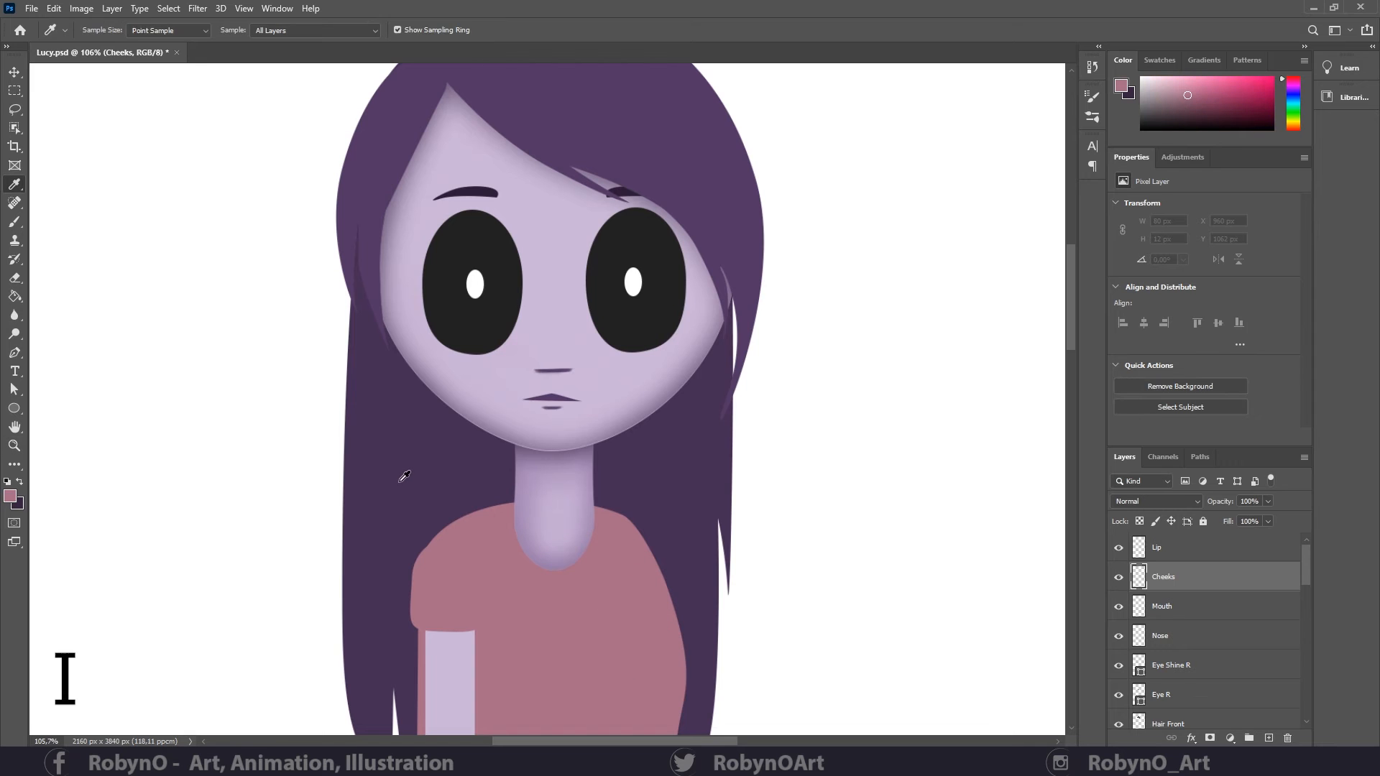
pyautogui.press('b')
pyautogui.press('[')
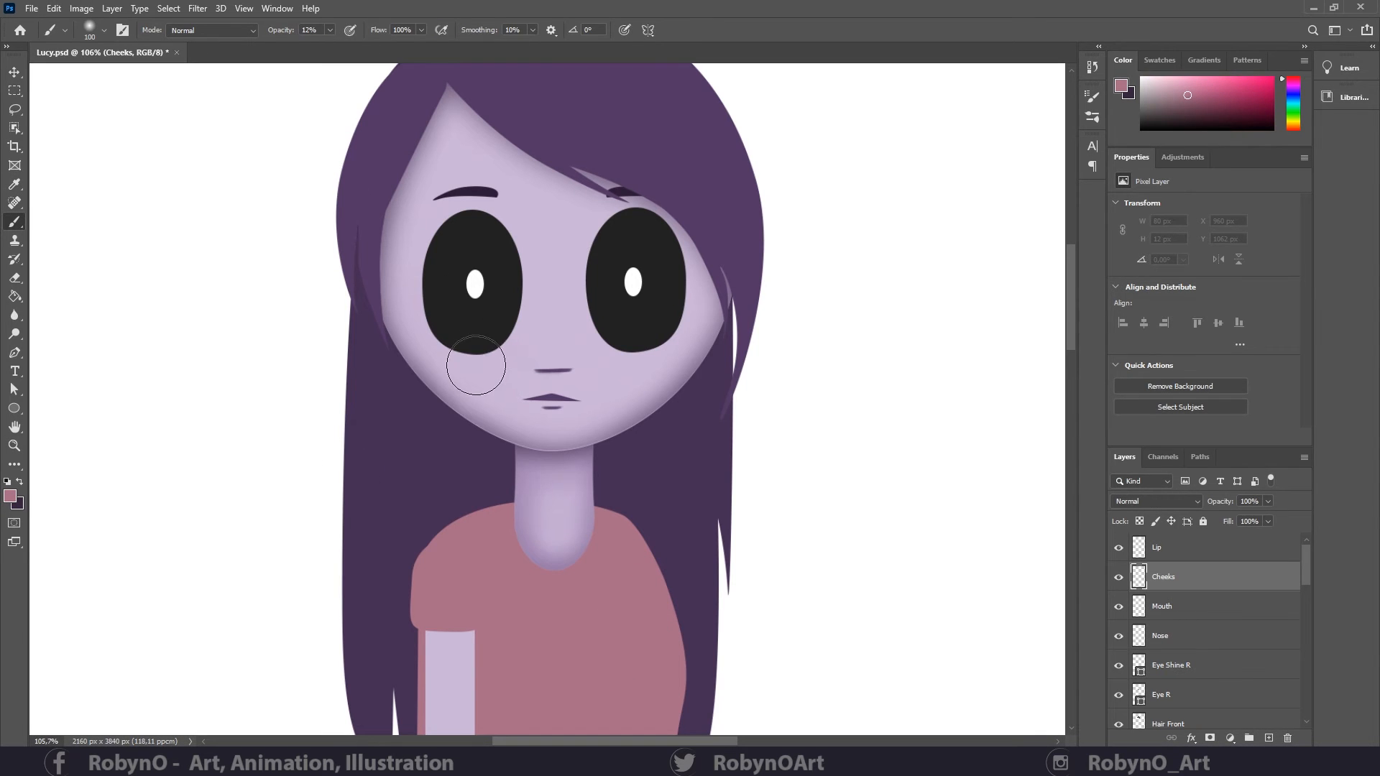
pyautogui.press('[')
pyautogui.press('[')
pyautogui.click(480, 371)
pyautogui.moveTo(488, 372); pyautogui.dragTo(460, 375)
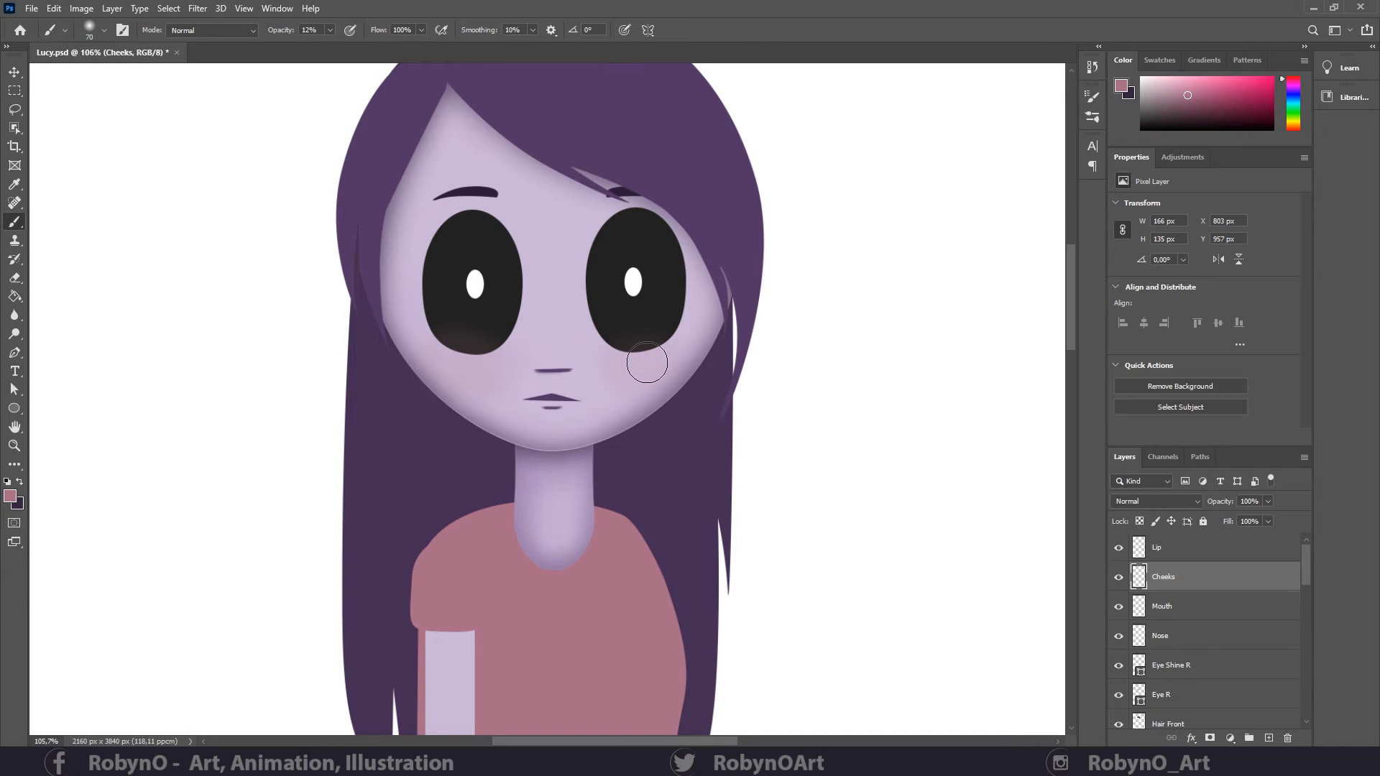
pyautogui.moveTo(644, 366)
pyautogui.mouseDown()
pyautogui.moveTo(625, 365)
pyautogui.moveTo(679, 363)
pyautogui.mouseUp()
# - Move the Cheeks layer below Eye L, directly above Head Shading
pyautogui.moveTo(1208, 576)
pyautogui.mouseDown()
pyautogui.moveTo(1201, 557)
pyautogui.moveTo(1196, 730)
pyautogui.moveTo(1222, 672)
pyautogui.mouseUp()
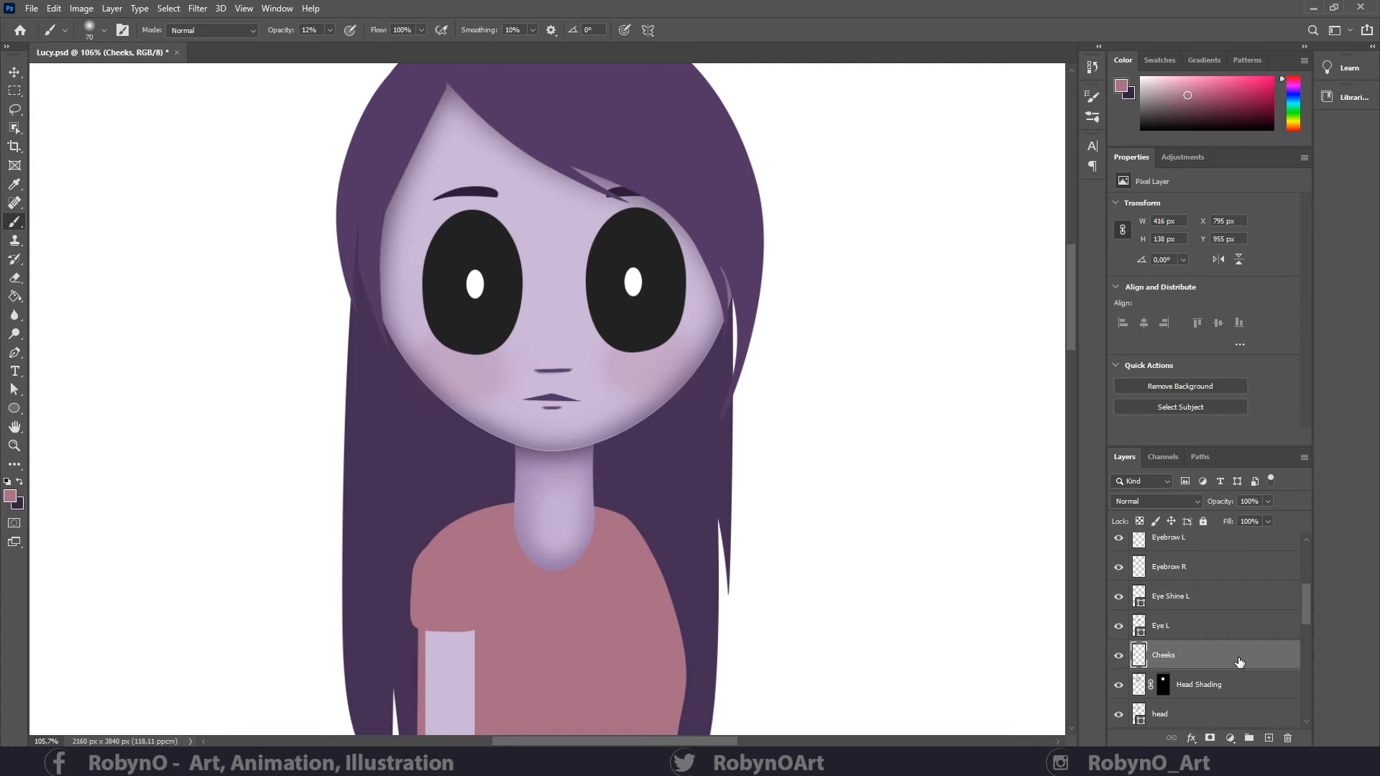
pyautogui.click(14, 446)
pyautogui.moveTo(496, 431)
pyautogui.mouseDown()
pyautogui.moveTo(442, 429)
pyautogui.moveTo(496, 452)
pyautogui.mouseUp()
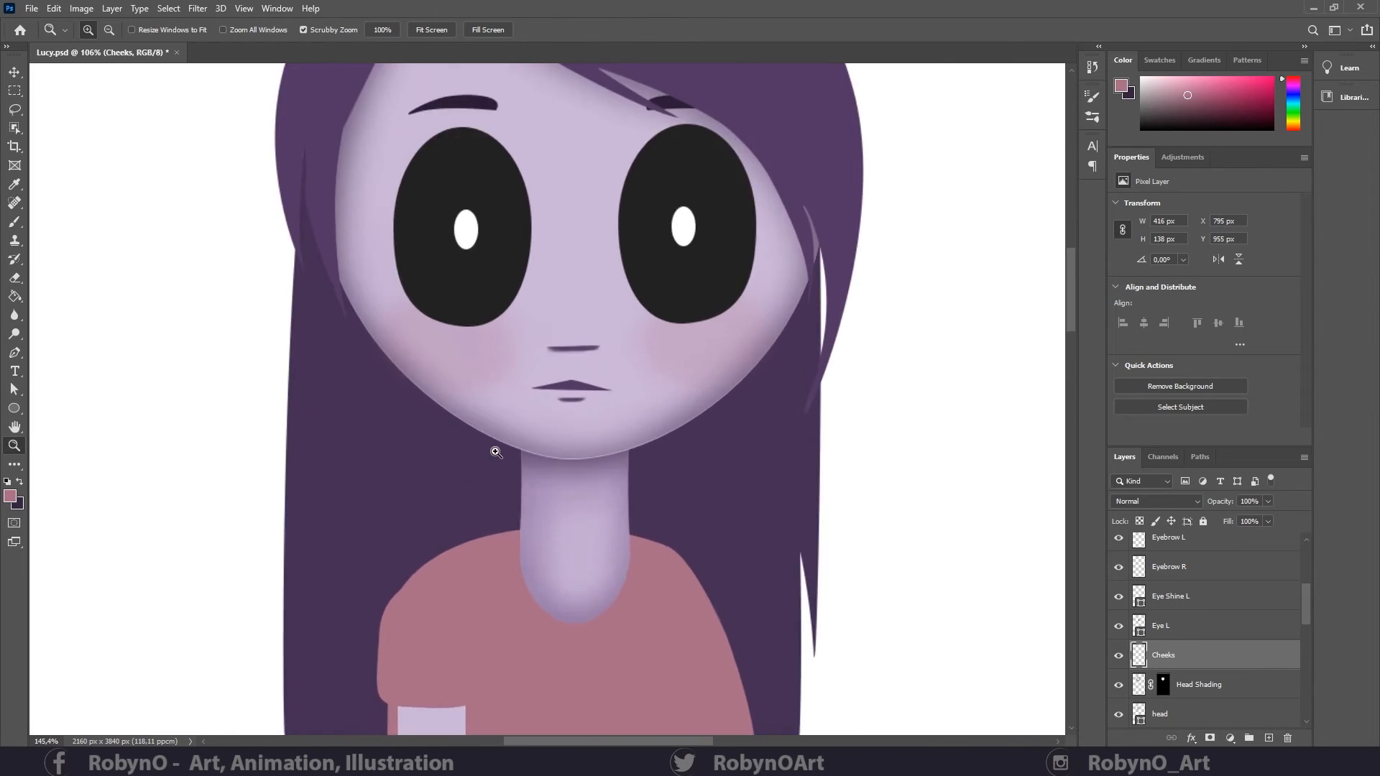
# - On the Lip layer, paint soft pink between the mouth line and the lower lip line with a 10 px brush at 12% opacity
pyautogui.scroll(5, 1292, 603)
pyautogui.click(1186, 547)
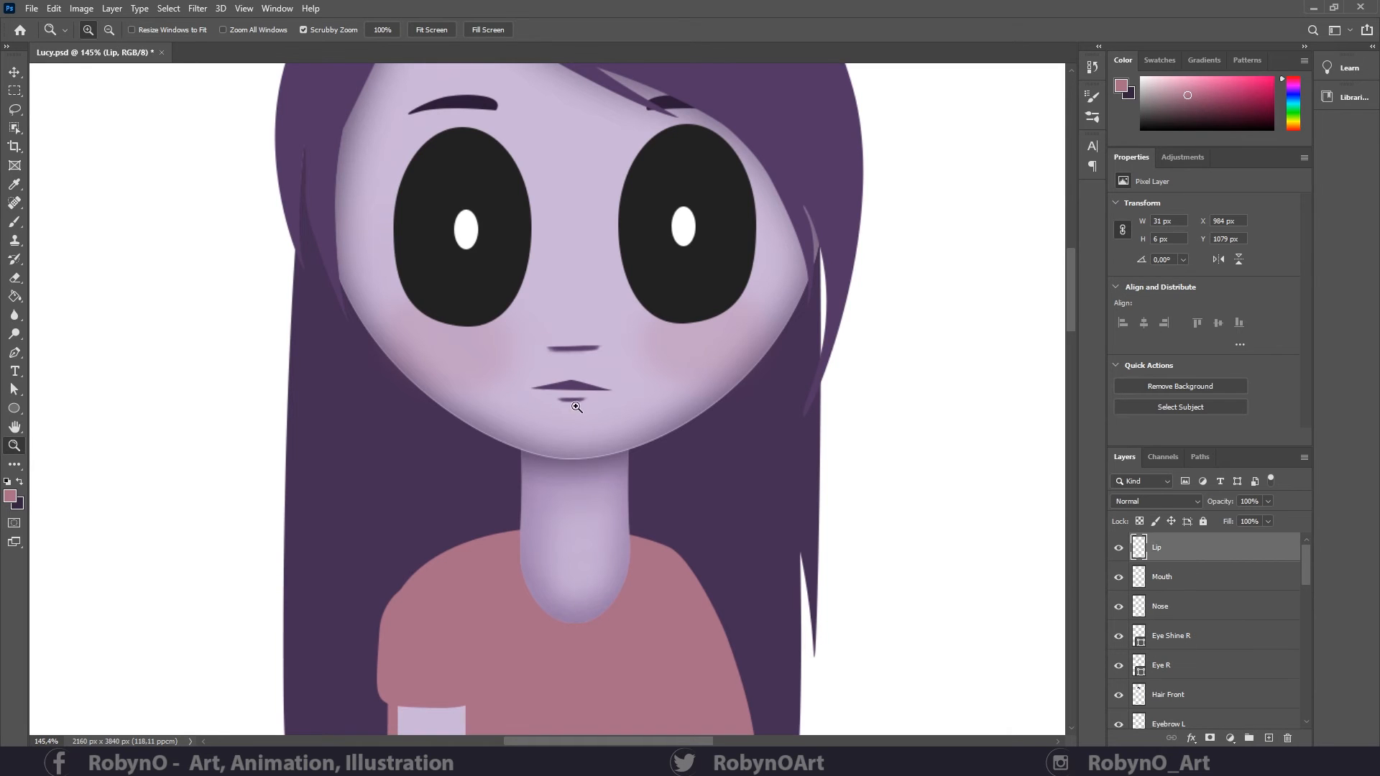
pyautogui.press('b')
pyautogui.press('[')
pyautogui.press('[')
pyautogui.press('[')
pyautogui.press('[')
pyautogui.press('[')
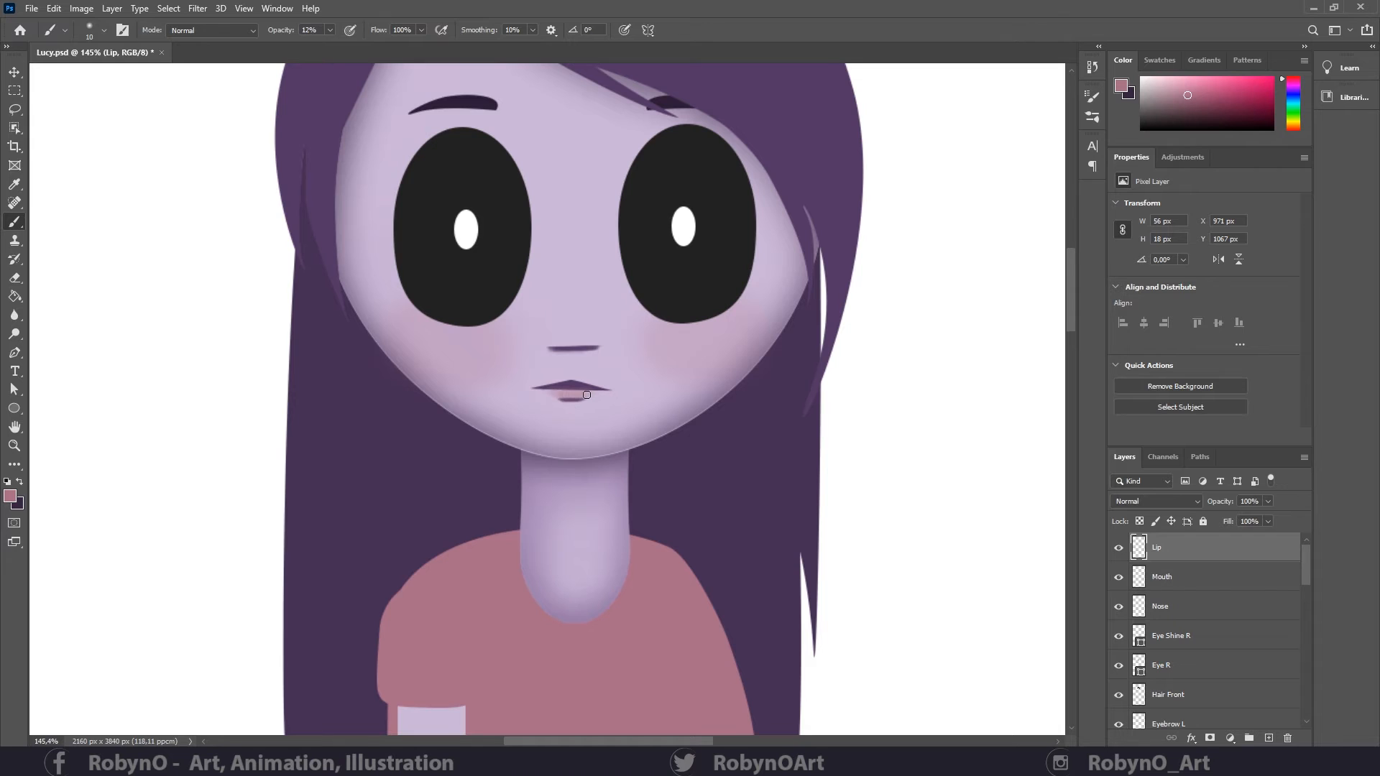
# - Set the foreground colour to white (#ffffff) and paint a small highlight at the centre of the lip with a smaller brush
pyautogui.click(10, 496)
pyautogui.click(766, 188)
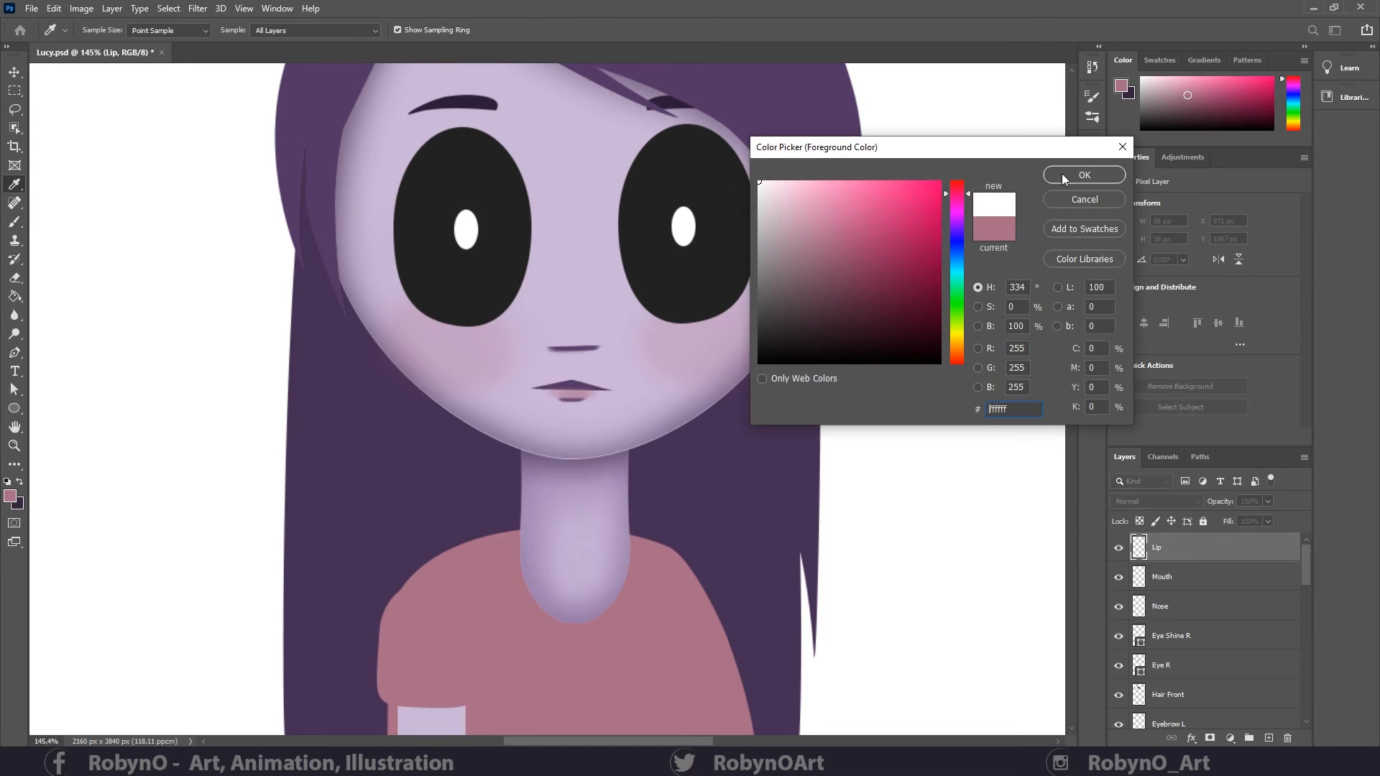
pyautogui.click(1067, 179)
pyautogui.press('[')
pyautogui.press('[')
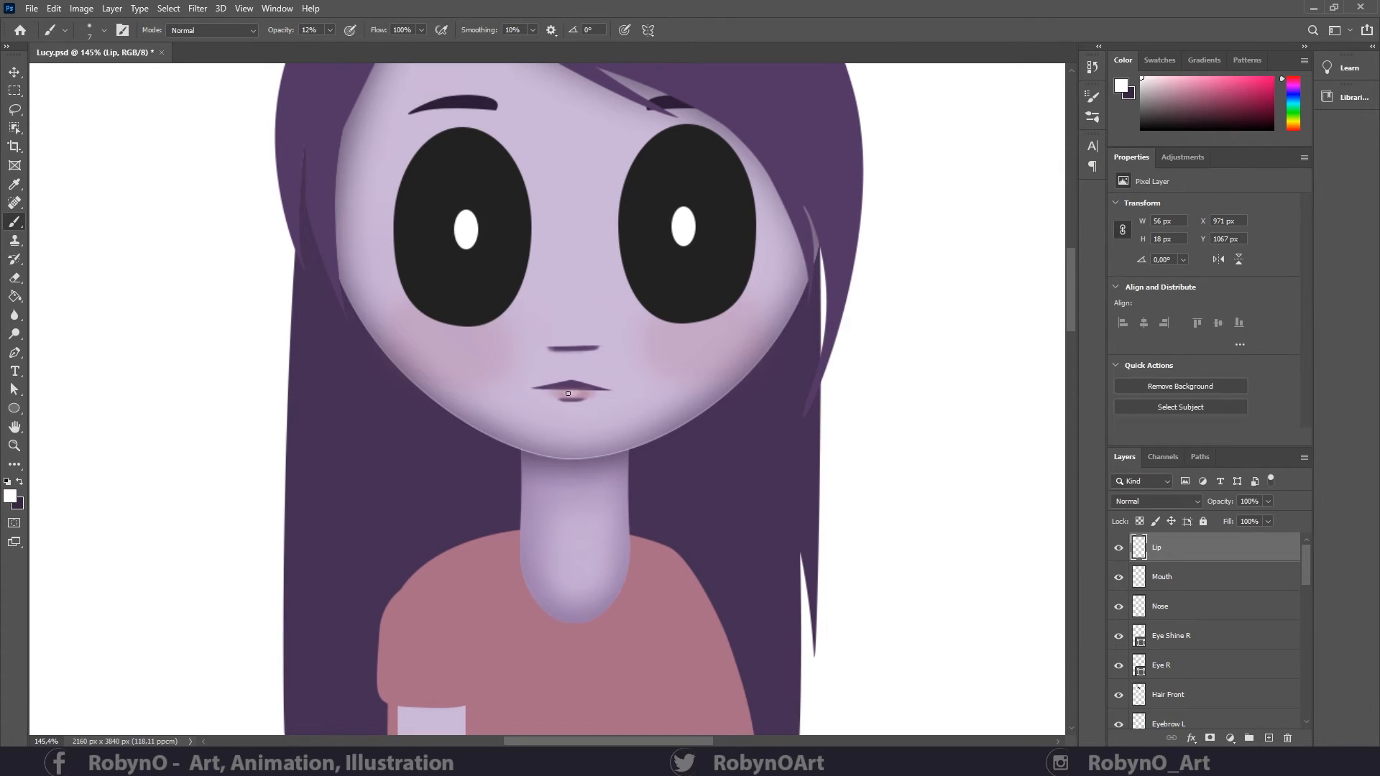
# - On the Nose layer, paint a white highlight just above the nose line and soften it with a 10 px Blur tool at 100% strength
pyautogui.click(1182, 607)
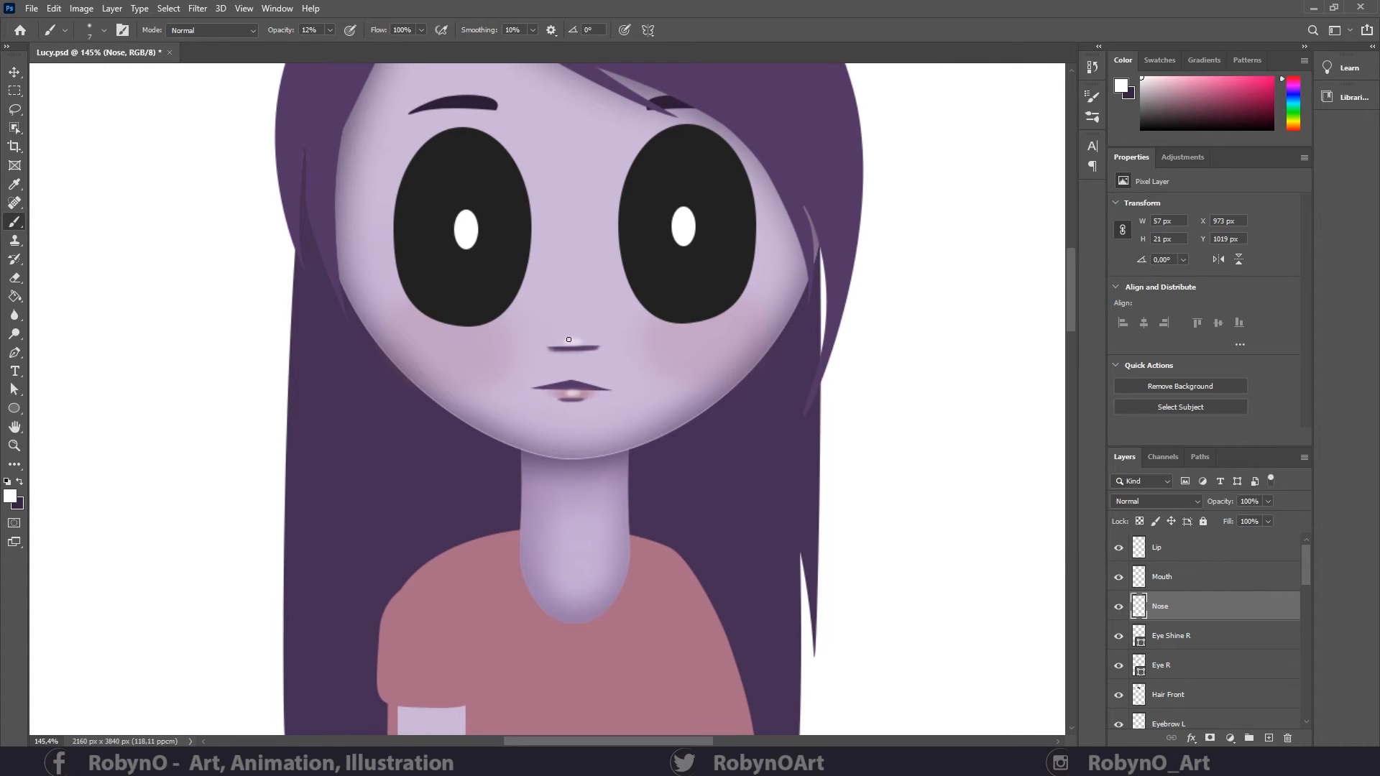
pyautogui.press('r')
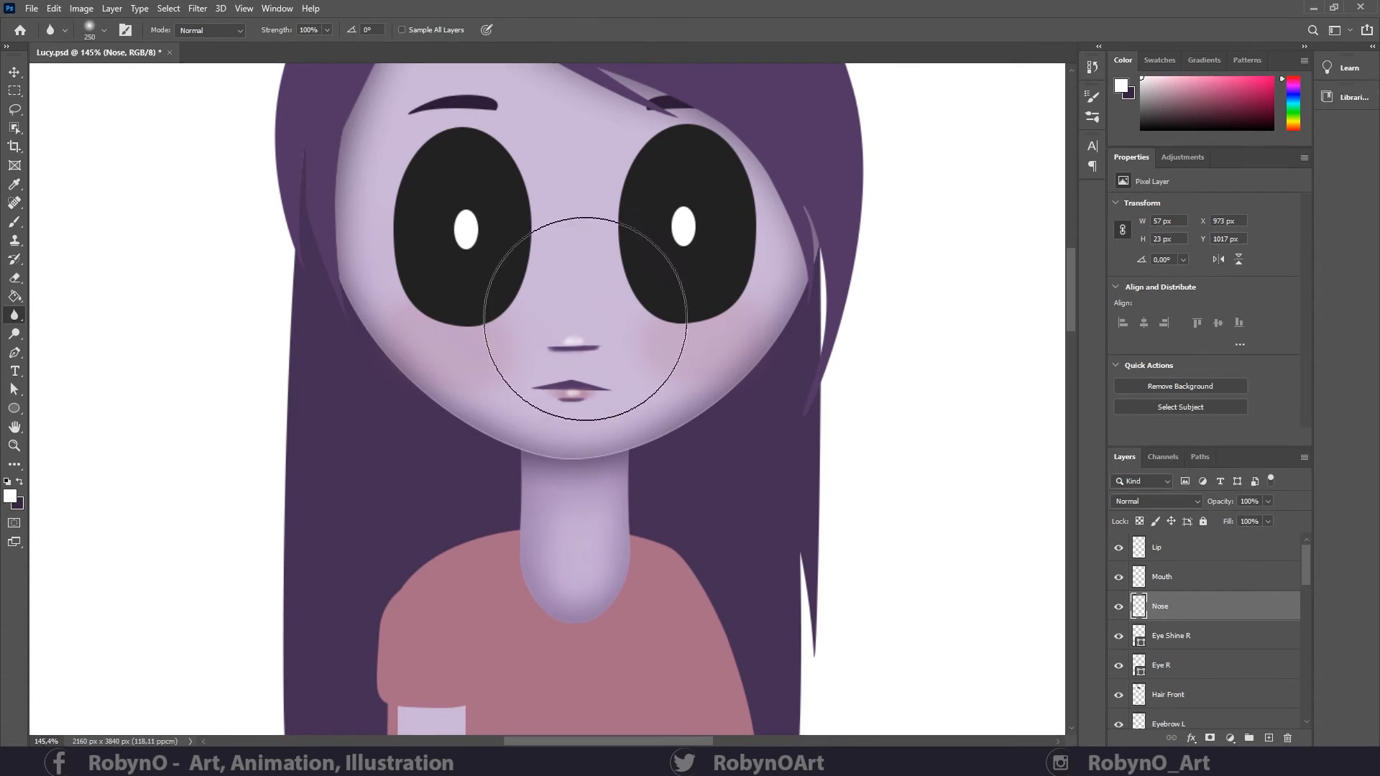
pyautogui.press('[')
pyautogui.press('[')
pyautogui.press('[')
pyautogui.press('[')
pyautogui.press('[')
pyautogui.press('[')
pyautogui.press('[')
pyautogui.press('[')
pyautogui.press('[')
pyautogui.press('[')
pyautogui.press('[')
pyautogui.press('[')
pyautogui.moveTo(578, 329); pyautogui.dragTo(587, 336)
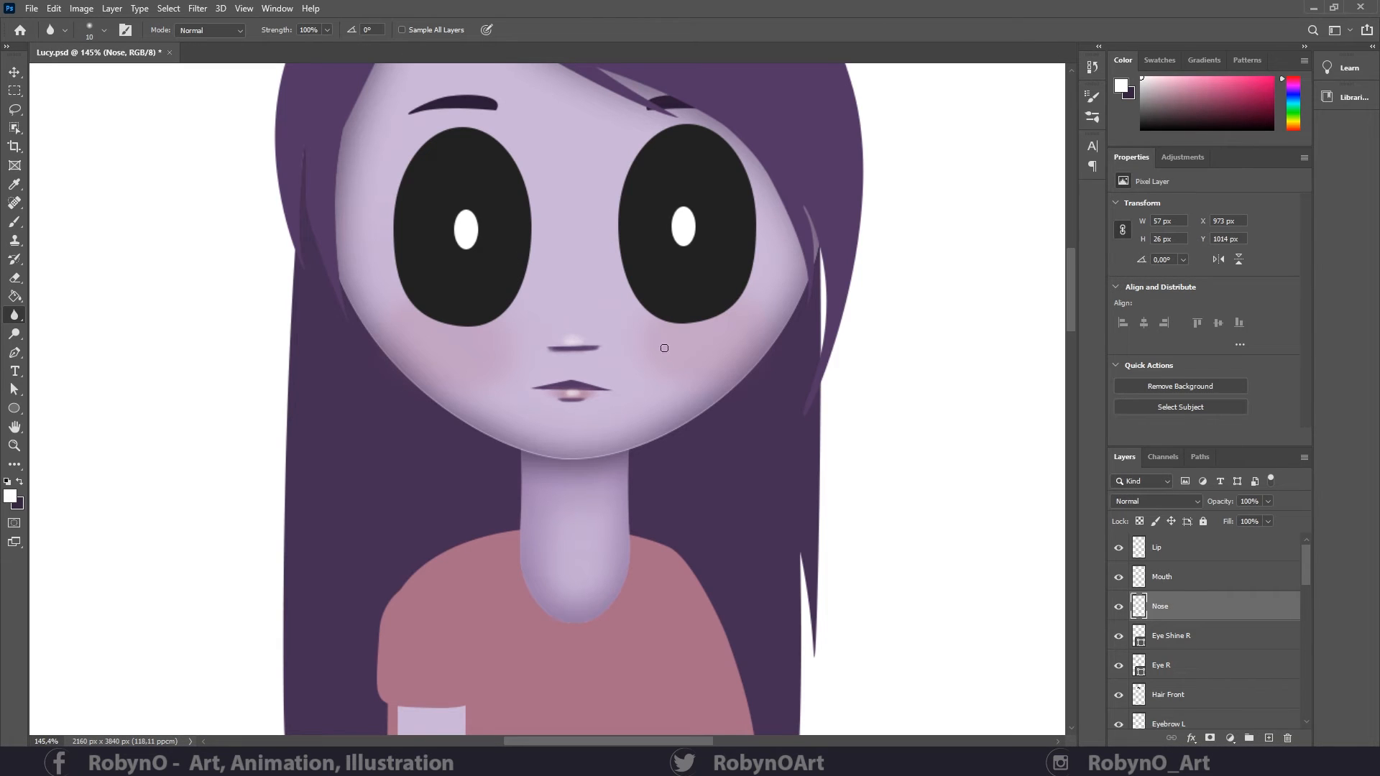
# - Sample the shirt's pink and paint a faint touch of it between the nose highlight and the nose line
pyautogui.press('b')
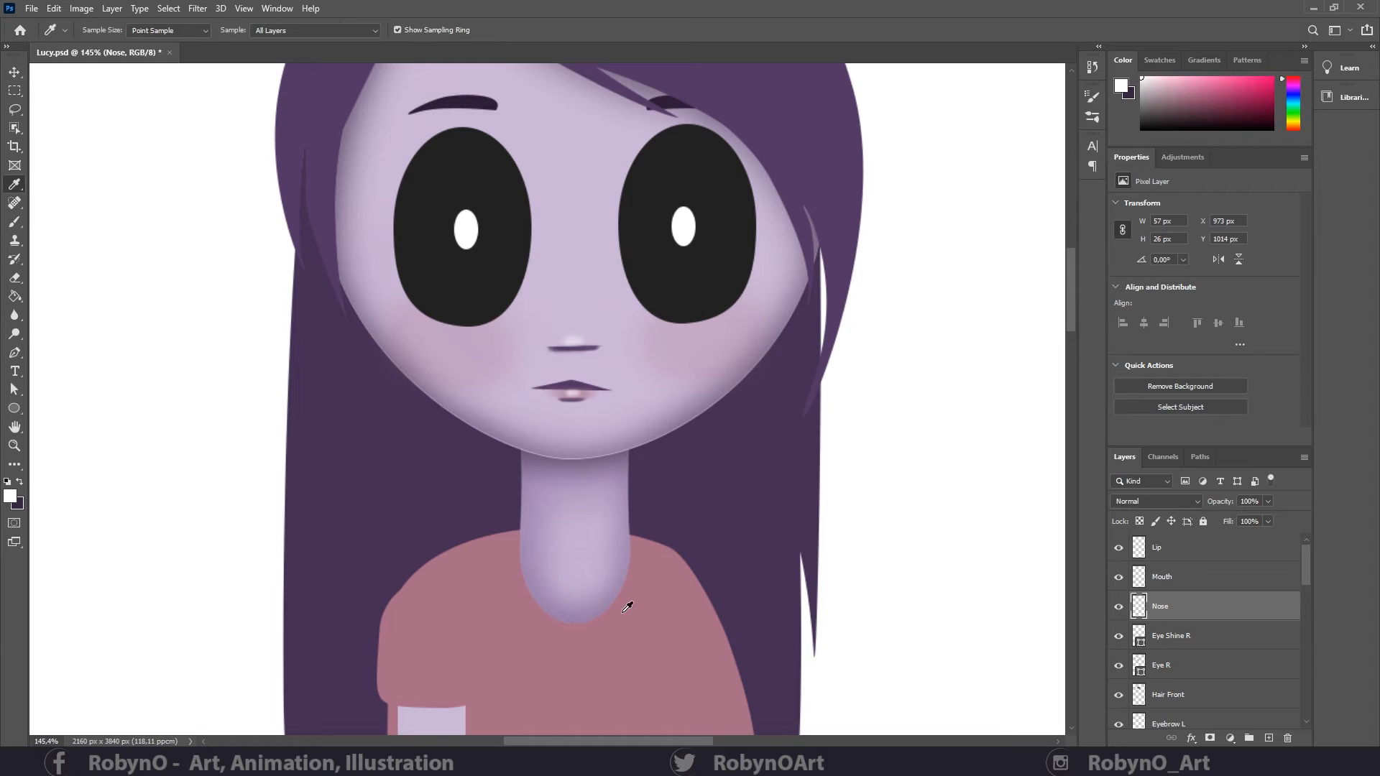
pyautogui.keyDown('alt'); pyautogui.click(619, 626); pyautogui.keyUp('alt')
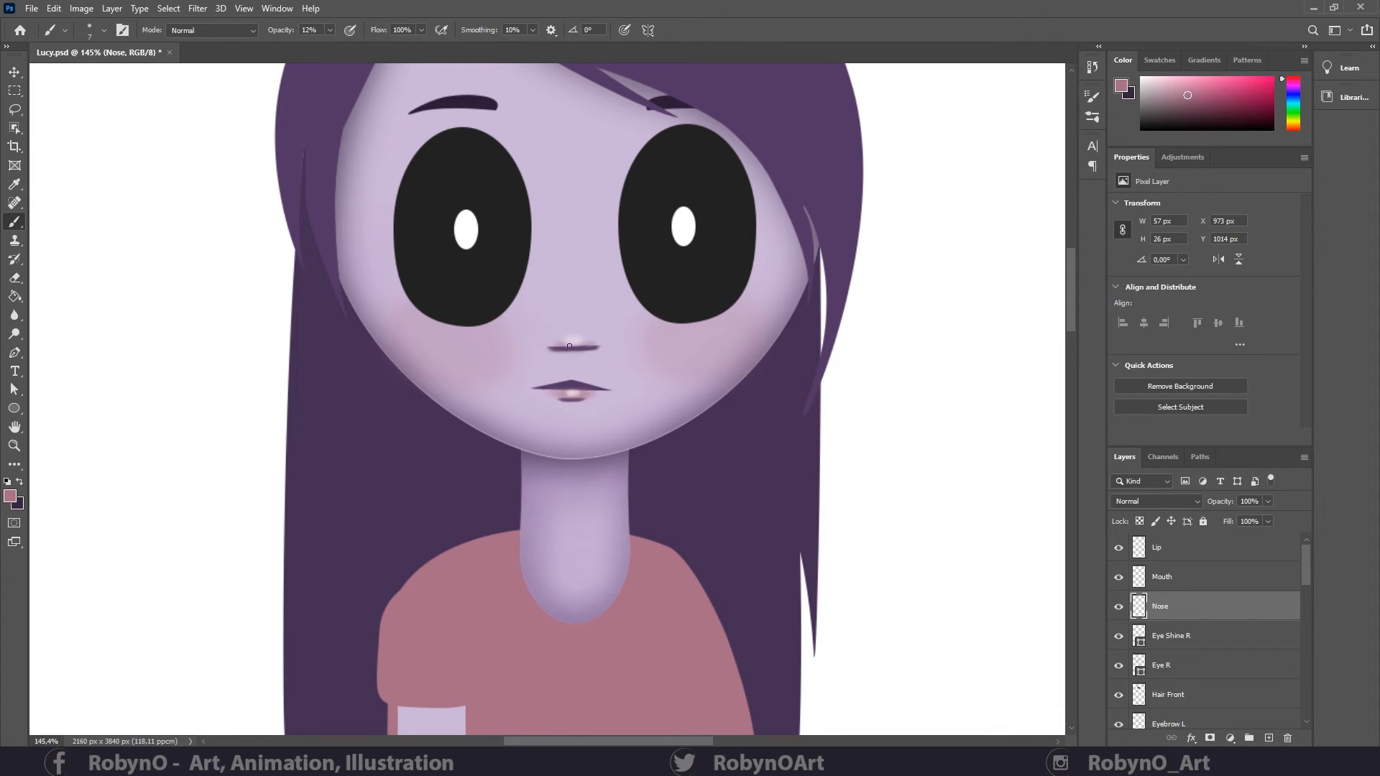
pyautogui.click(15, 446)
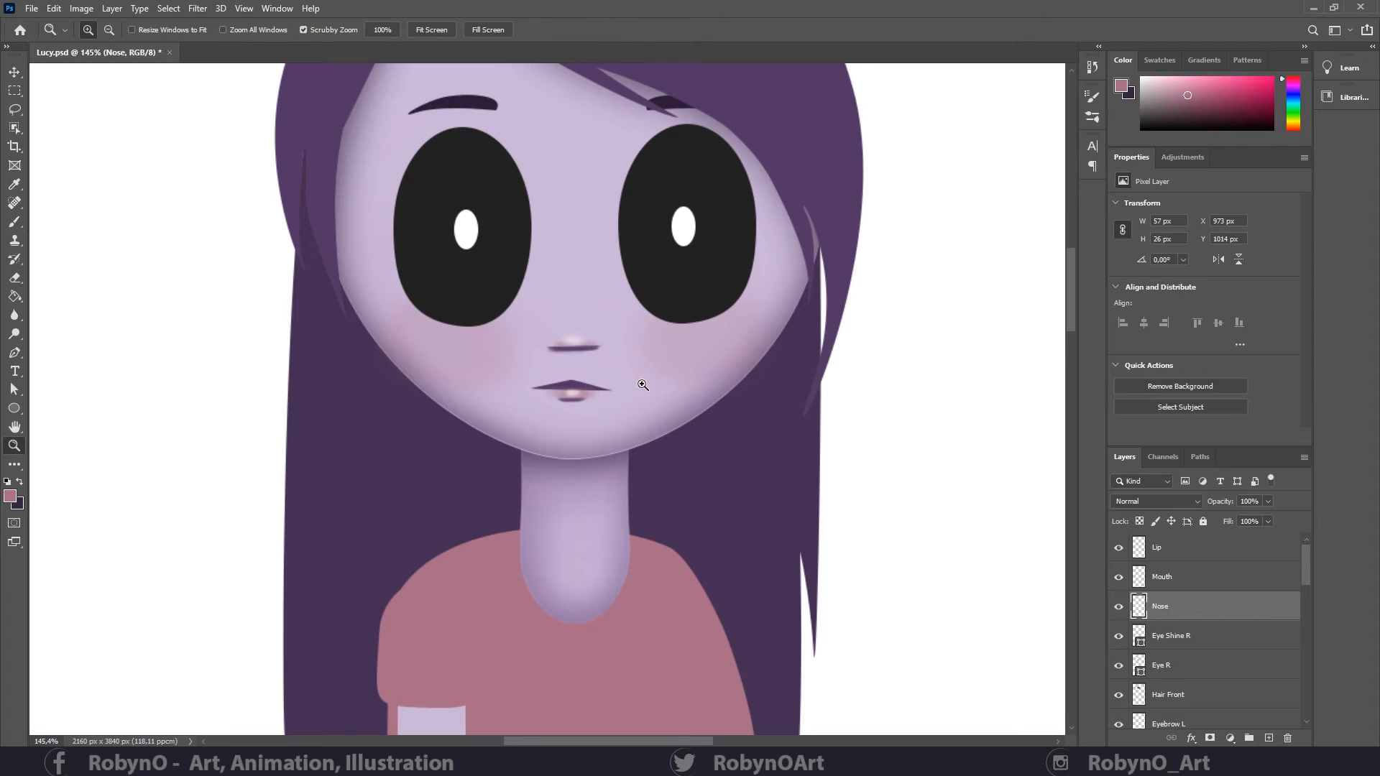
pyautogui.moveTo(641, 382); pyautogui.dragTo(278, 443)
# - Make the Hair Back layer active and load its outline as a selection
pyautogui.scroll(-5, 1231, 673)
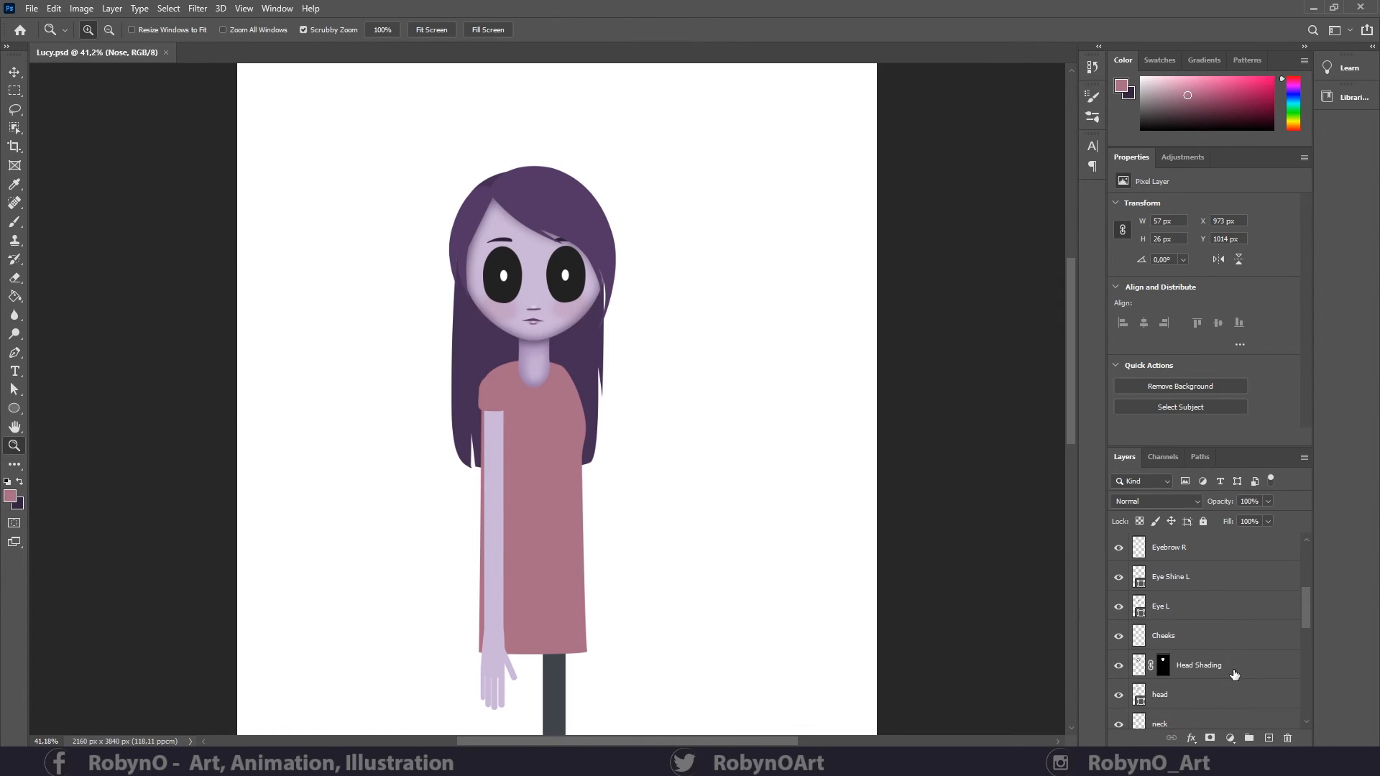
pyautogui.scroll(-8, 1231, 676)
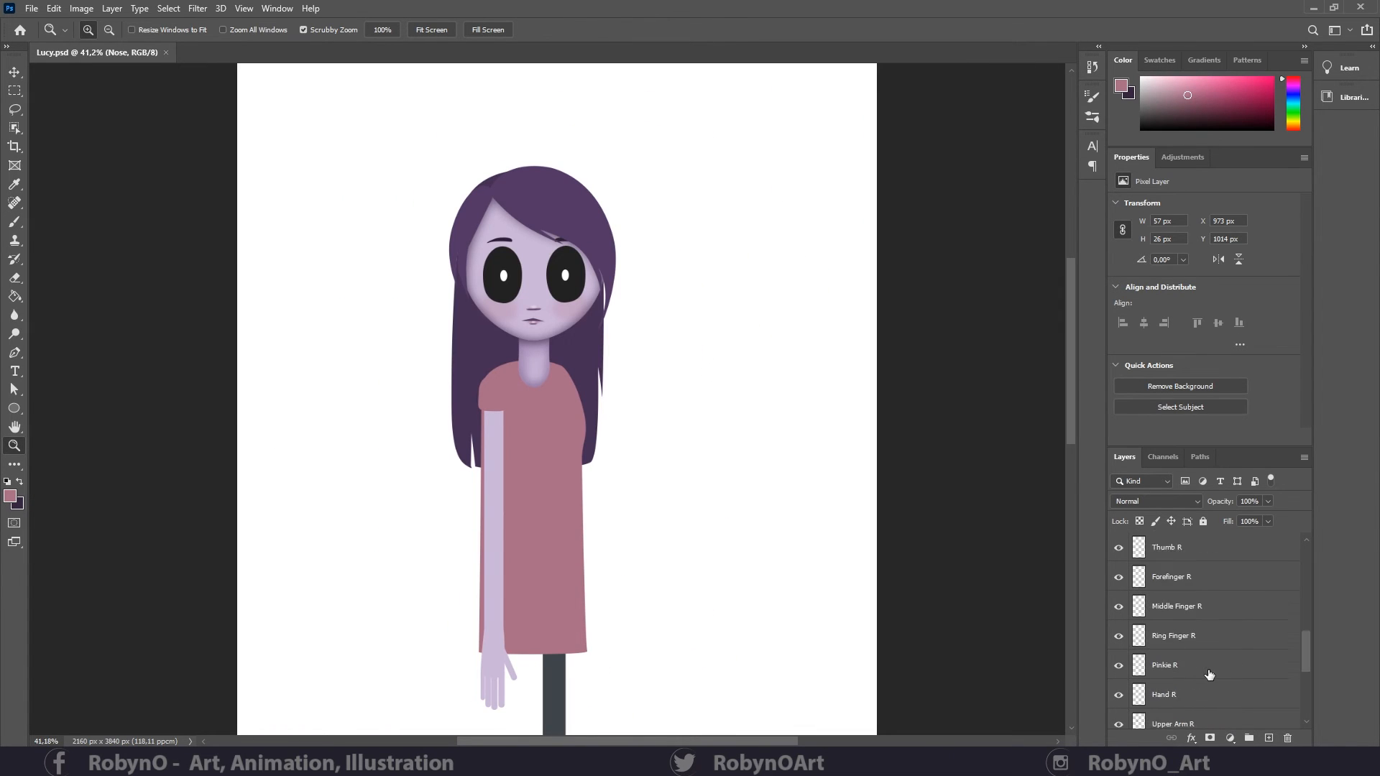
pyautogui.click(1186, 636)
pyautogui.keyDown('ctrl'); pyautogui.click(1139, 635); pyautogui.keyUp('ctrl')
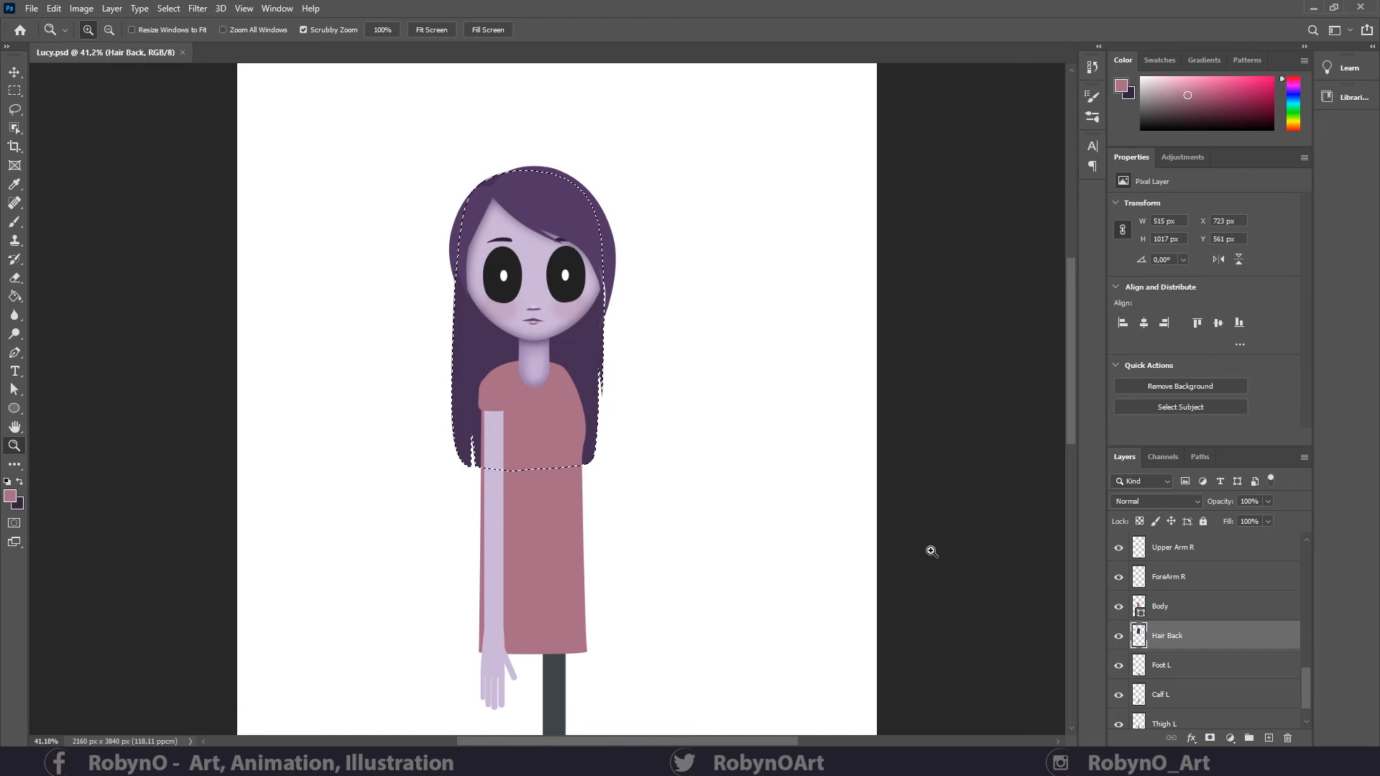
# - Sample the back hair's dark purple and darken the foreground colour to a purple of about 23% brightness
pyautogui.click(14, 184)
pyautogui.click(493, 351)
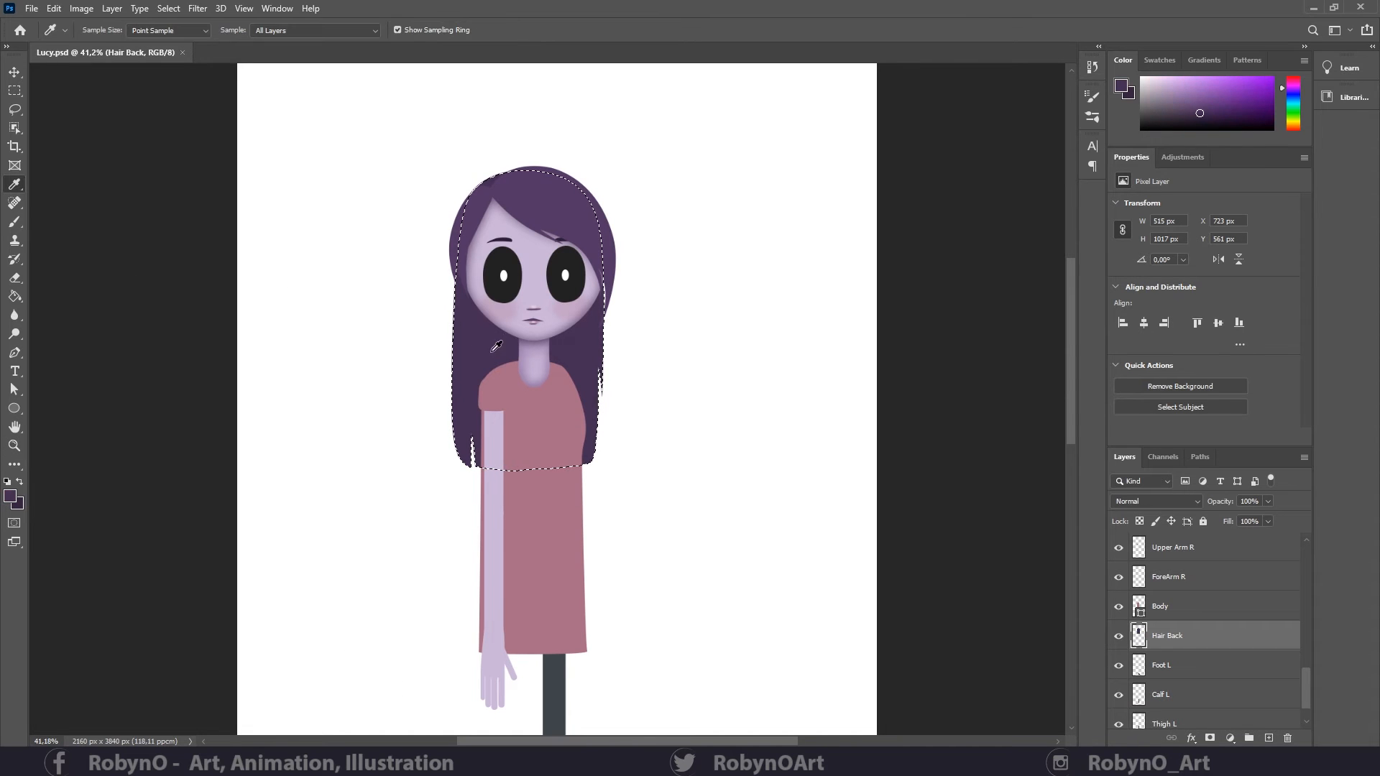
pyautogui.click(15, 221)
pyautogui.click(13, 498)
pyautogui.click(841, 321)
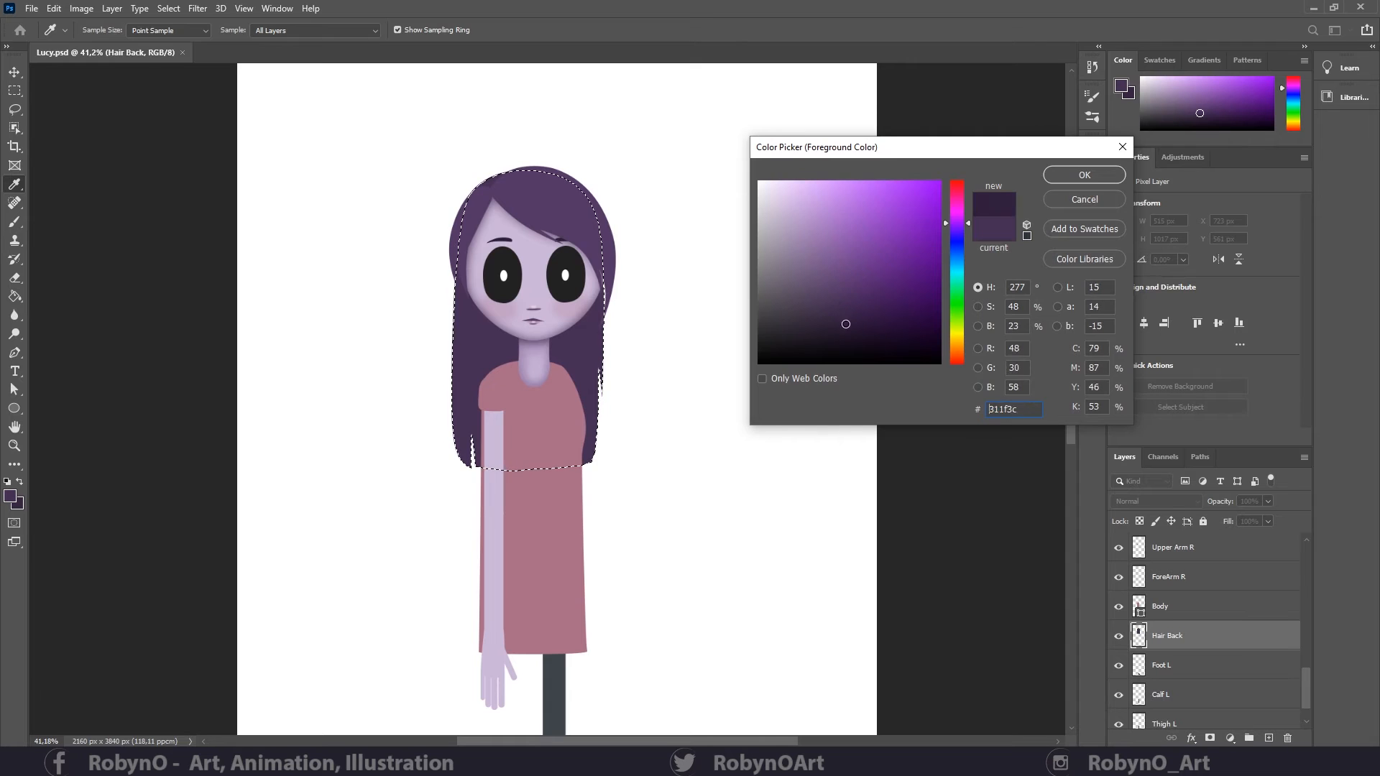
pyautogui.click(1068, 173)
# - Paint soft dark shading on the back hair beneath the head with a 300 px brush at 12% opacity
pyautogui.press(']')
pyautogui.press(']')
pyautogui.press(']')
pyautogui.press(']')
pyautogui.press(']')
pyautogui.press(']')
pyautogui.press(']')
pyautogui.press(']')
pyautogui.press(']')
pyautogui.press(']')
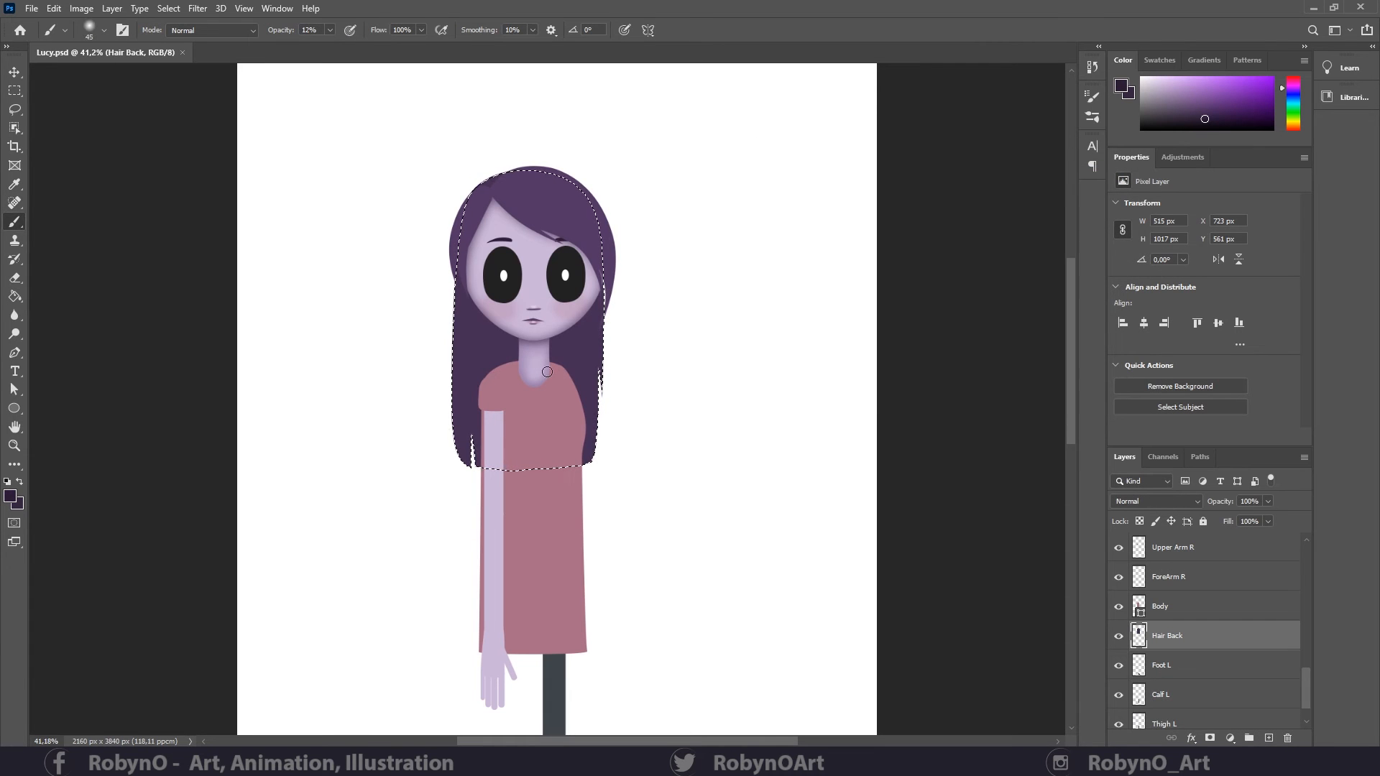
pyautogui.press(']')
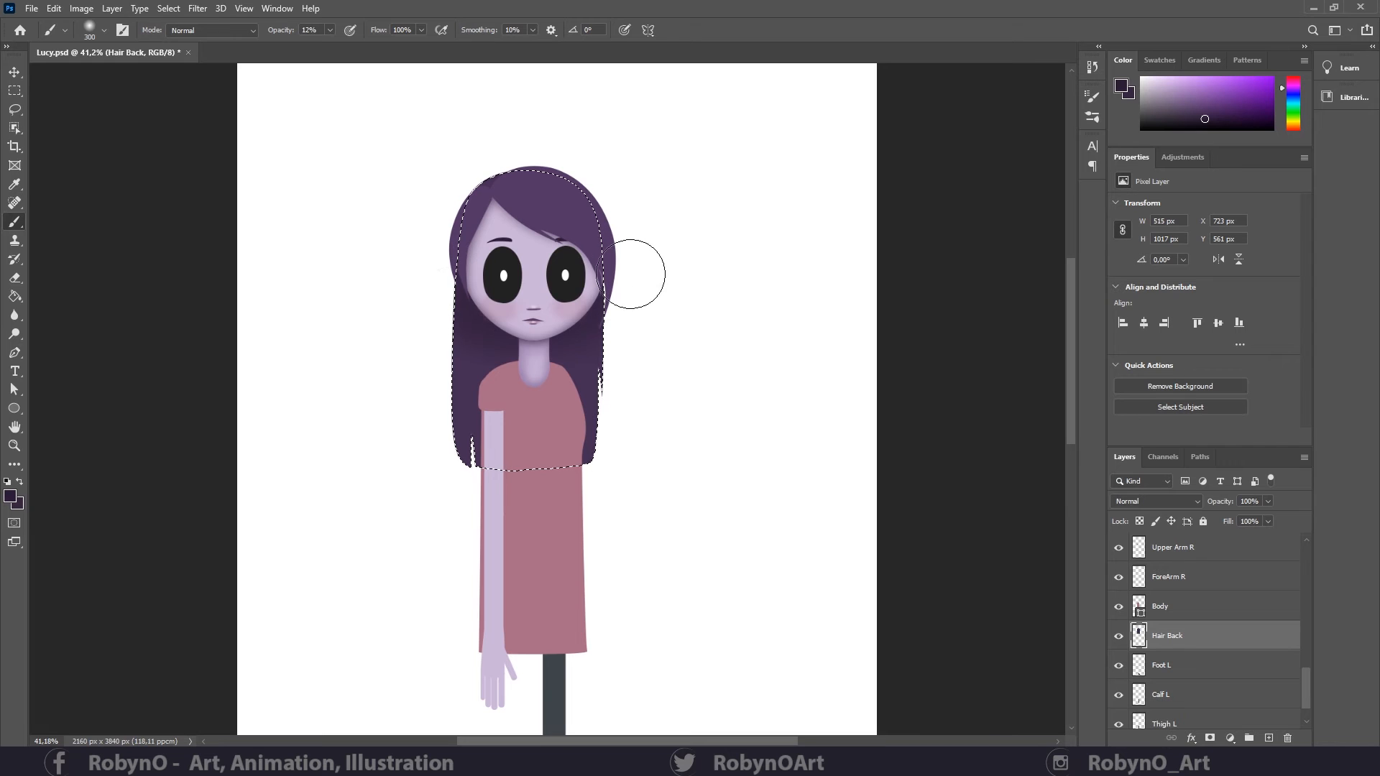
# - Shade the Hair Back layer around the neck with a darker purple foreground colour and clear the selection
pyautogui.click(10, 495)
pyautogui.click(1057, 177)
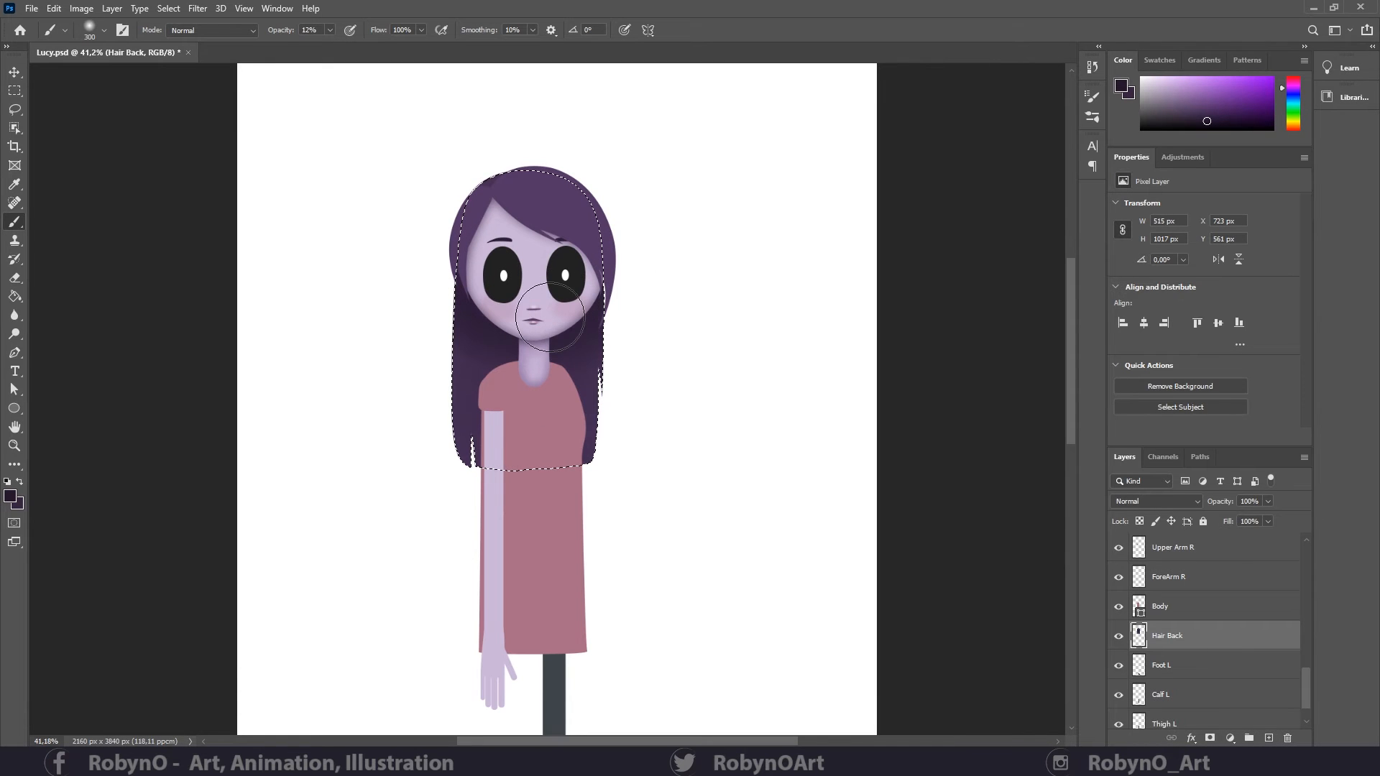
pyautogui.click(14, 445)
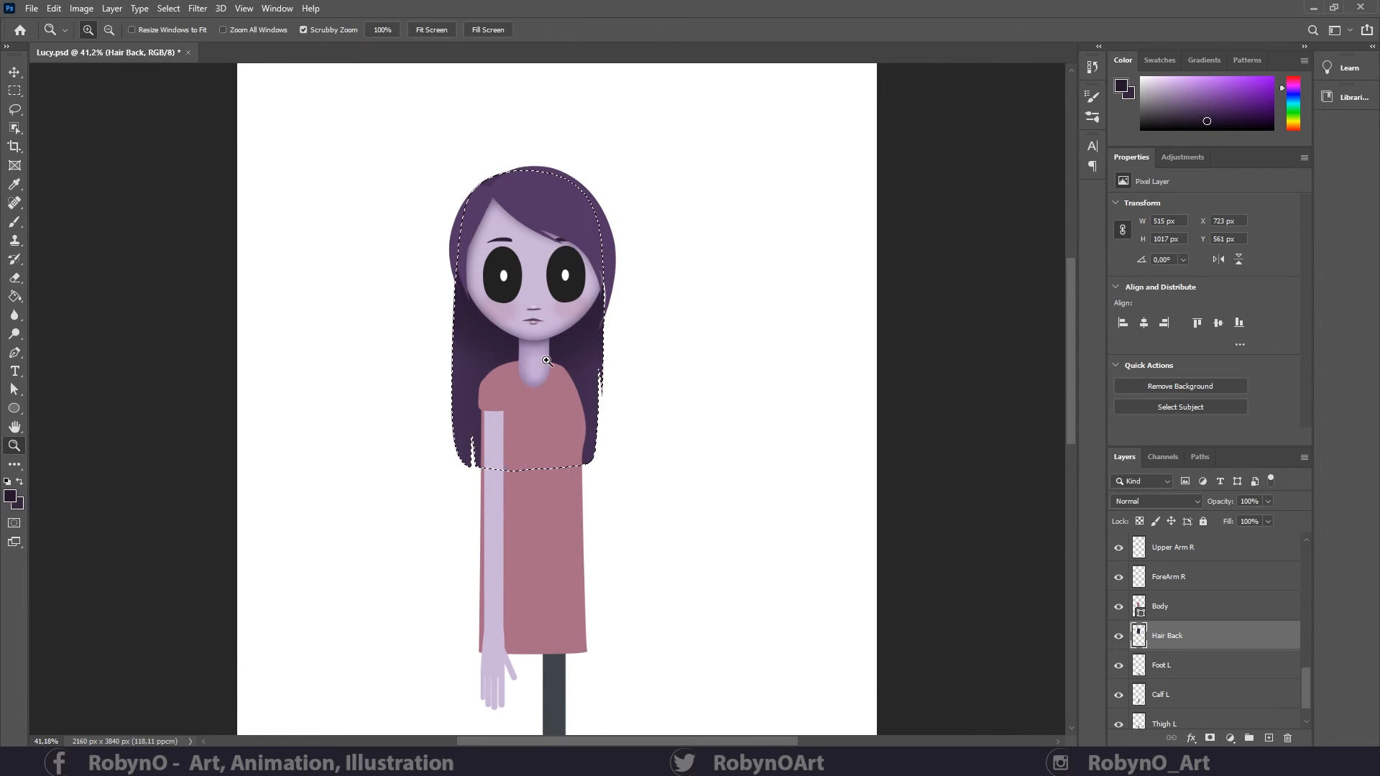
pyautogui.moveTo(559, 367); pyautogui.dragTo(595, 393)
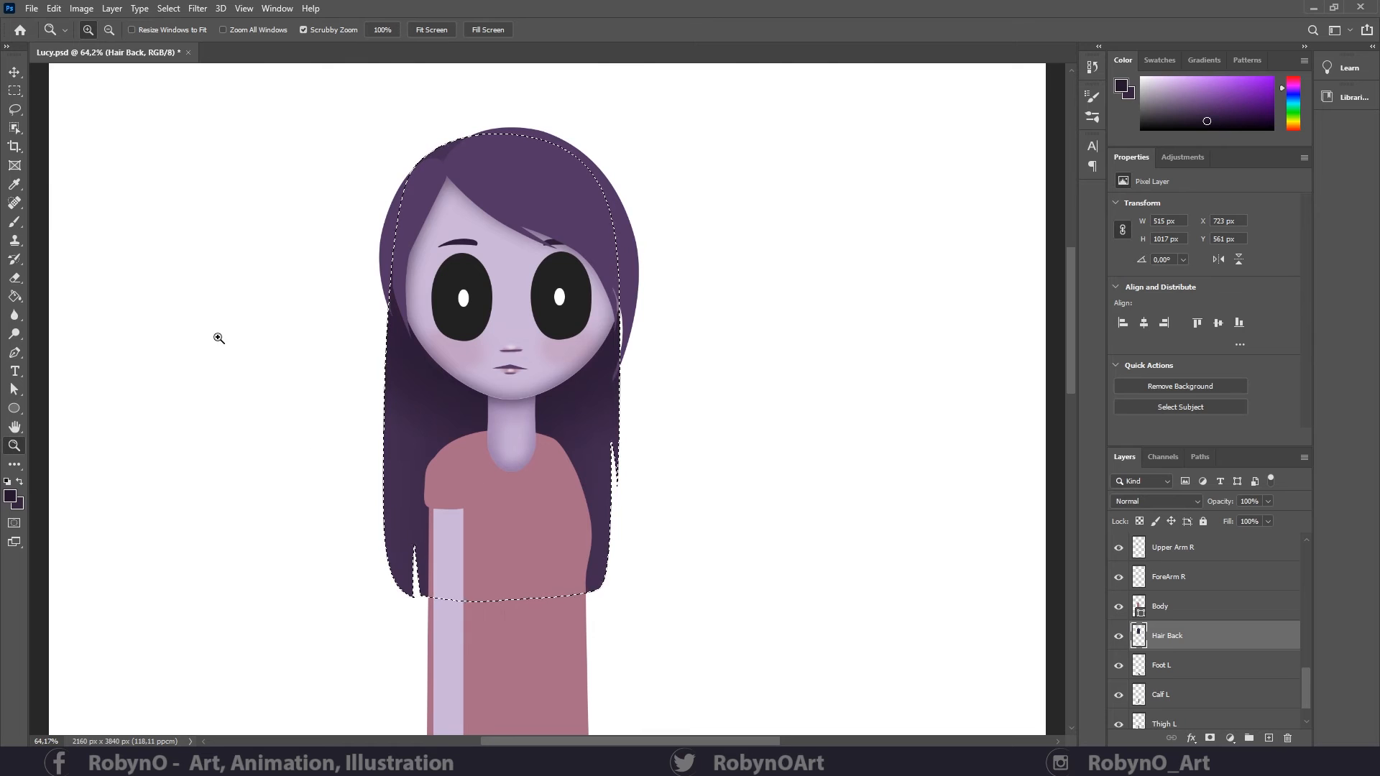
pyautogui.hotkey('ctrl', 'd')
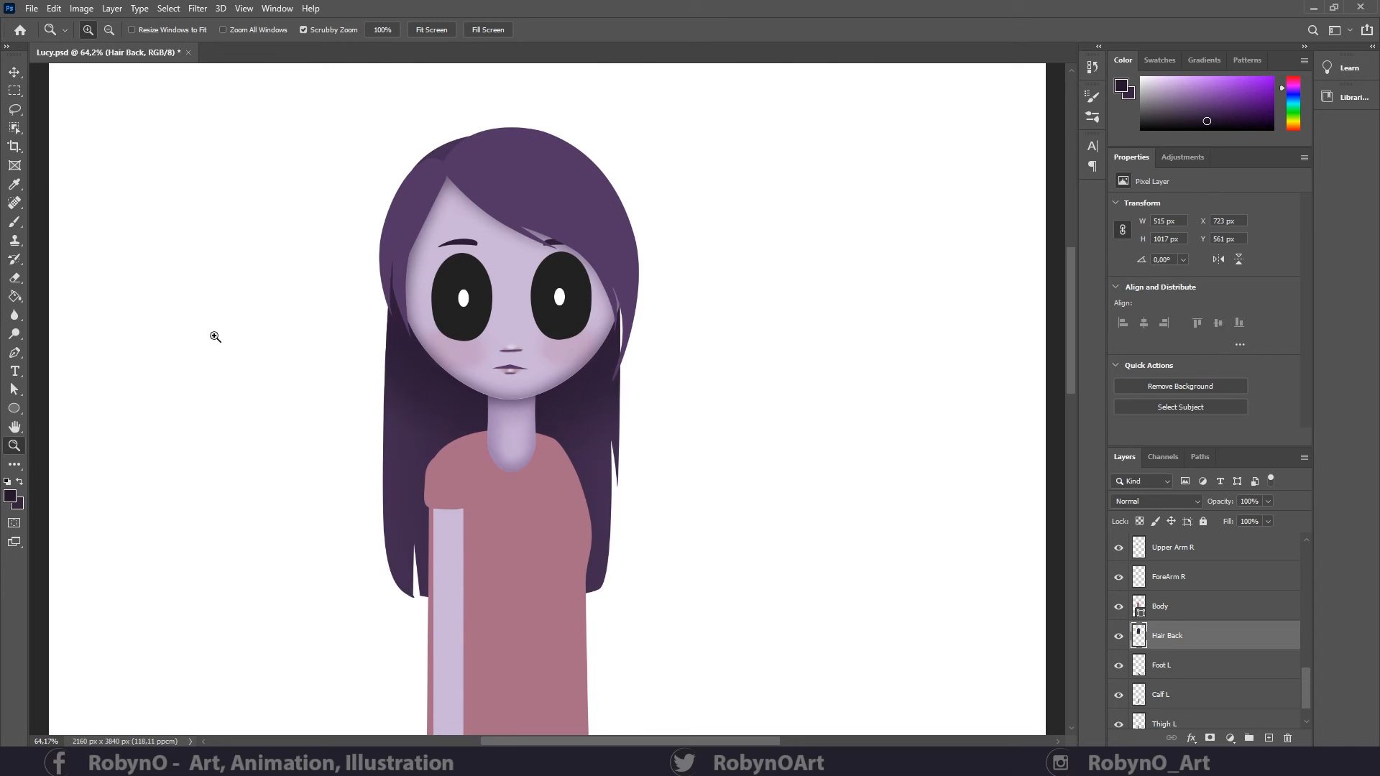
# - Lighten the outer strands of the back hair with the Dodge tool at size 80, Midtones range and 18% exposure
pyautogui.click(14, 334)
pyautogui.click(65, 334)
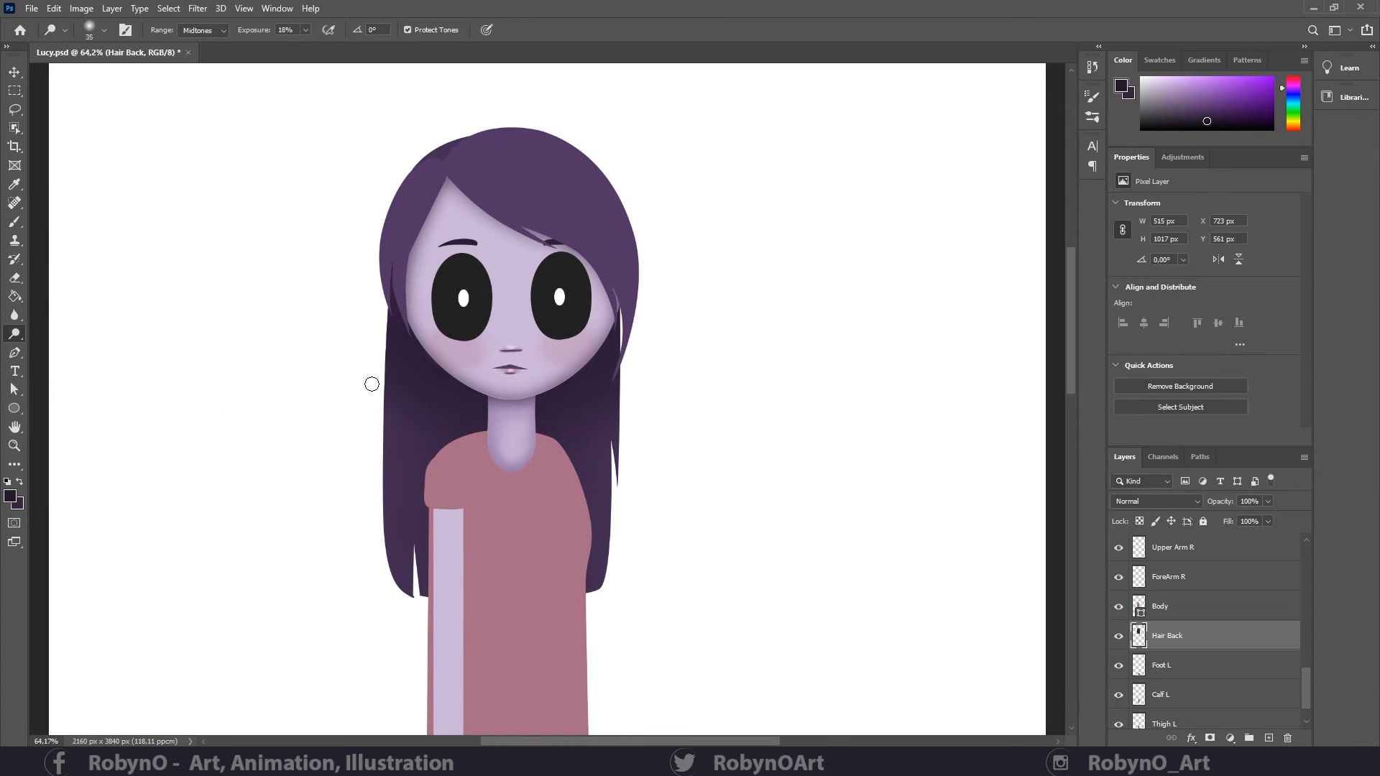
pyautogui.press(']')
pyautogui.press(']')
pyautogui.press(']')
pyautogui.press(']')
pyautogui.press(']')
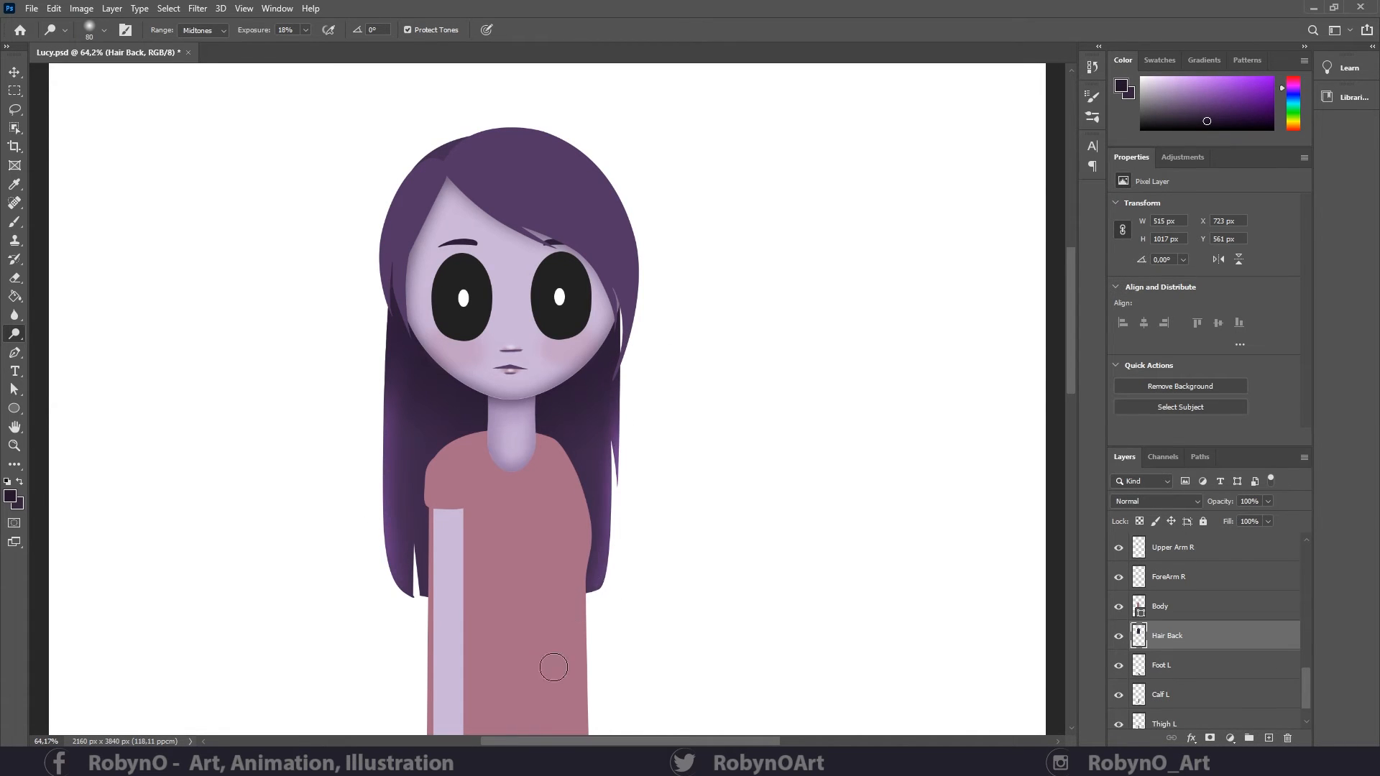
# - Dodge soft highlights along the fringe and side strands on the Hair Front layer, reducing the brush for finer areas
pyautogui.moveTo(1306, 679)
pyautogui.mouseDown()
pyautogui.moveTo(1311, 552)
pyautogui.moveTo(1308, 613)
pyautogui.moveTo(1309, 581)
pyautogui.mouseUp()
pyautogui.click(1205, 614)
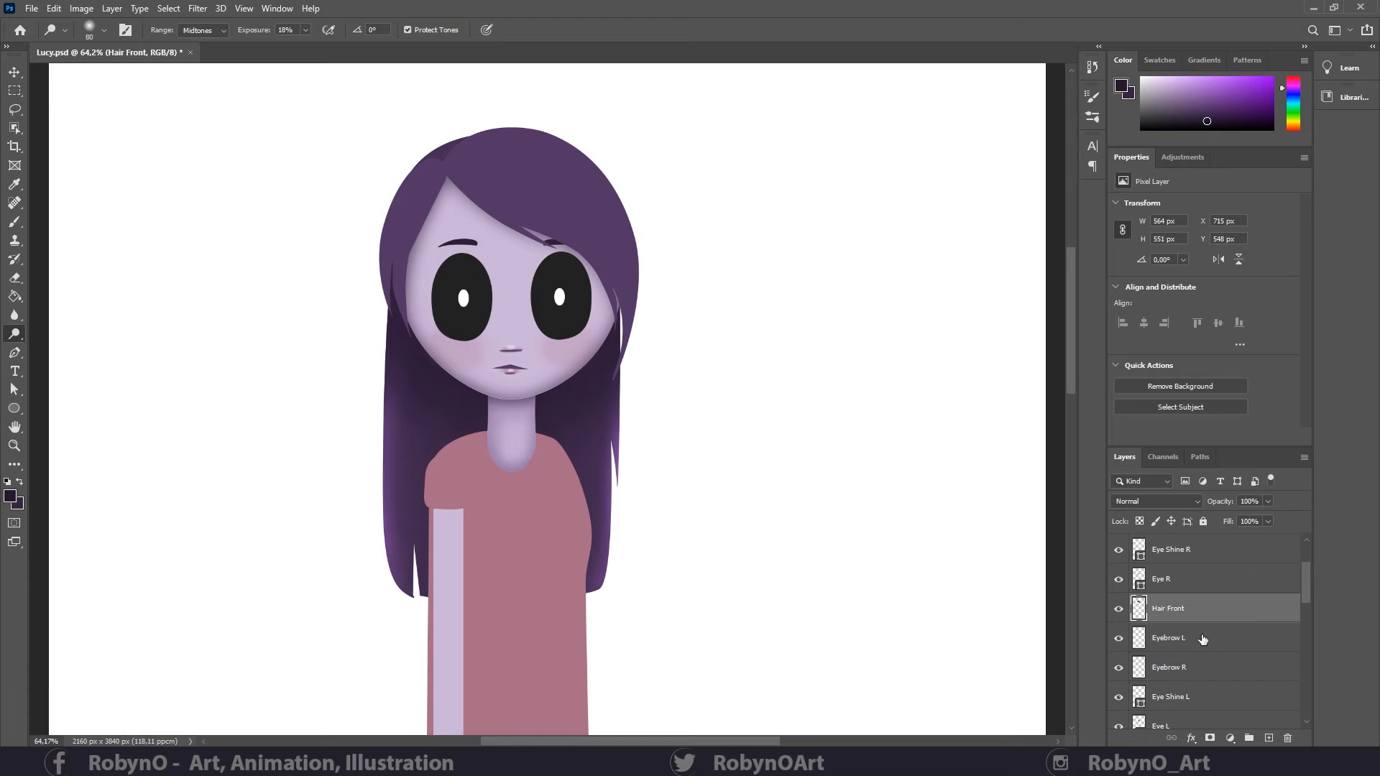
pyautogui.moveTo(433, 149)
pyautogui.mouseDown()
pyautogui.moveTo(376, 282)
pyautogui.moveTo(407, 152)
pyautogui.moveTo(456, 205)
pyautogui.moveTo(458, 184)
pyautogui.moveTo(430, 270)
pyautogui.moveTo(446, 167)
pyautogui.moveTo(541, 236)
pyautogui.mouseUp()
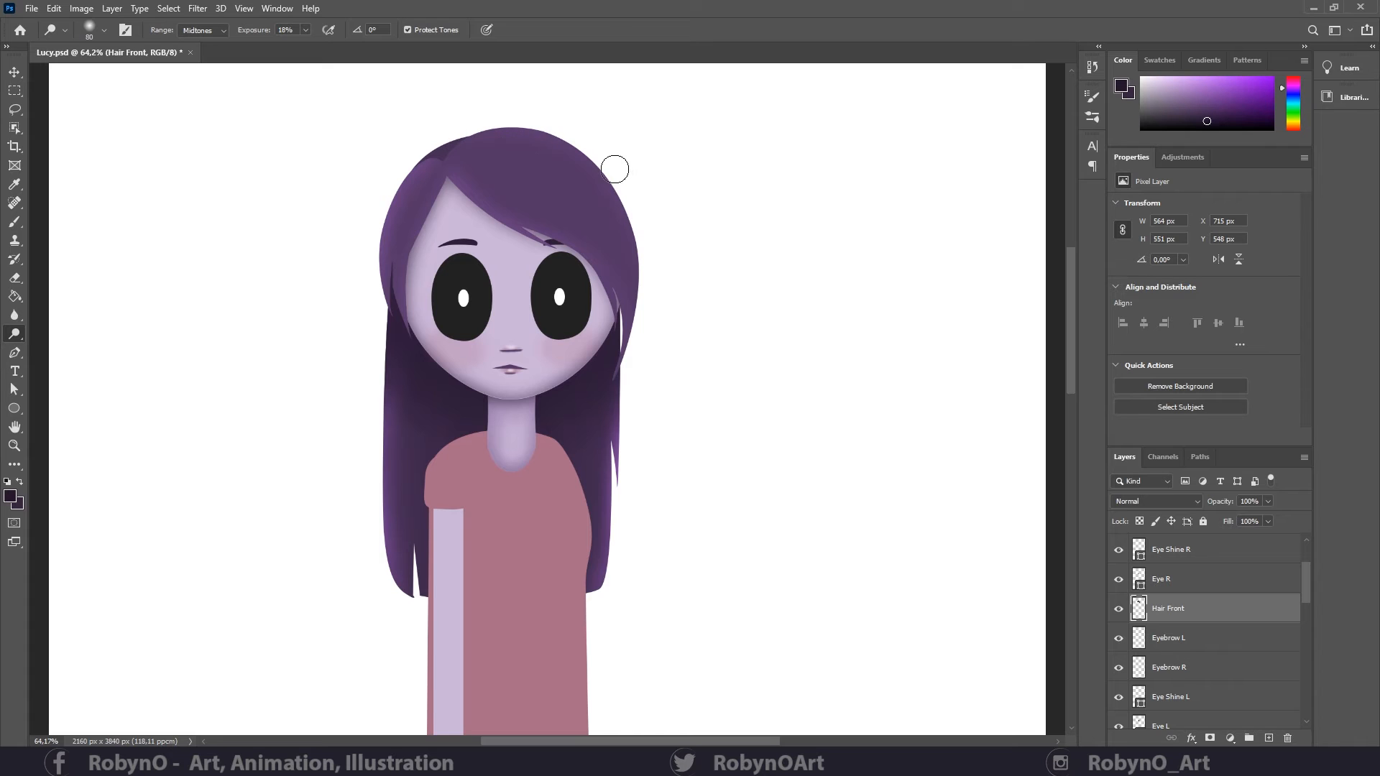
pyautogui.press('[')
pyautogui.press('[')
pyautogui.press('[')
# - Darken the parting and inner fringe edge of the front hair with the Burn tool at size 30, Shadows range, 18% exposure
pyautogui.click(15, 446)
pyautogui.moveTo(575, 365); pyautogui.dragTo(560, 336)
pyautogui.moveTo(524, 276); pyautogui.dragTo(610, 403)
pyautogui.moveTo(608, 317); pyautogui.dragTo(584, 390)
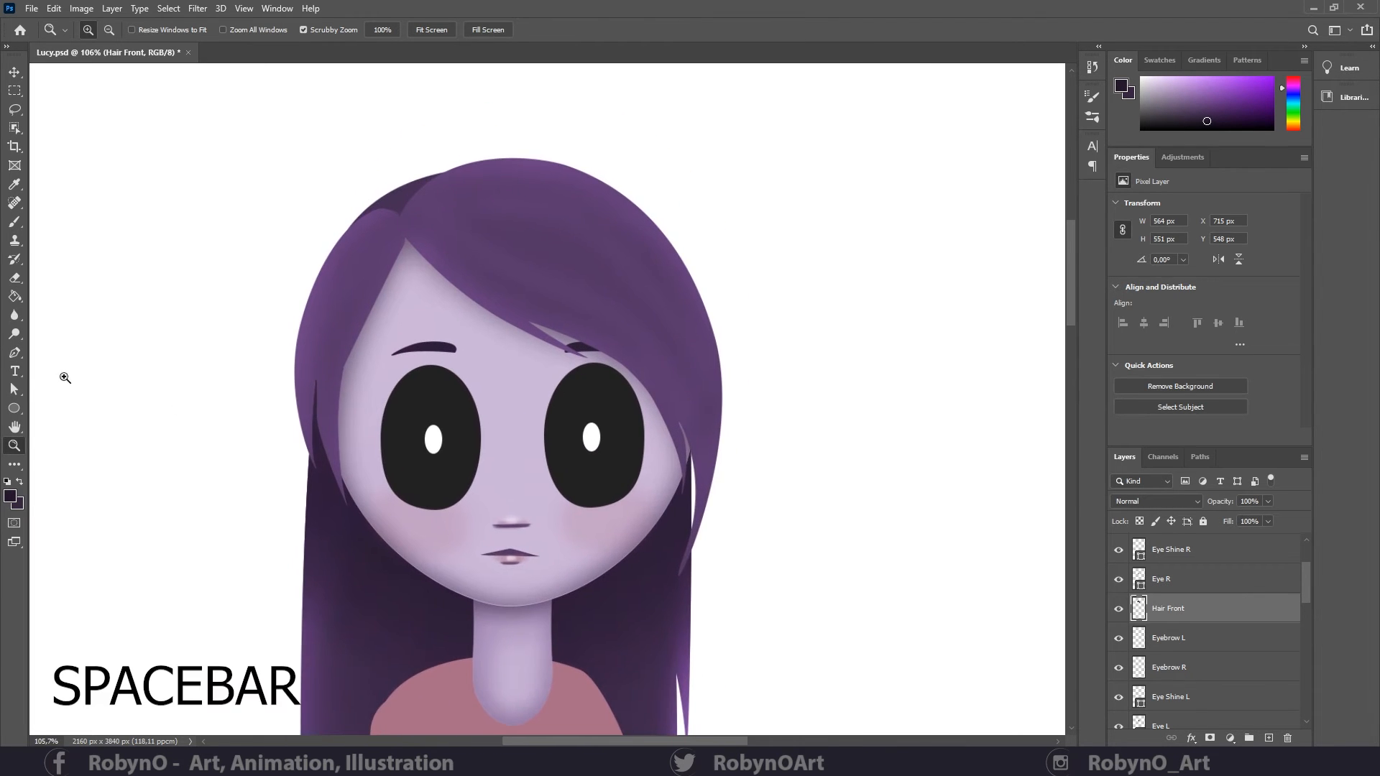
pyautogui.click(15, 334)
pyautogui.rightClick(14, 334)
pyautogui.click(72, 347)
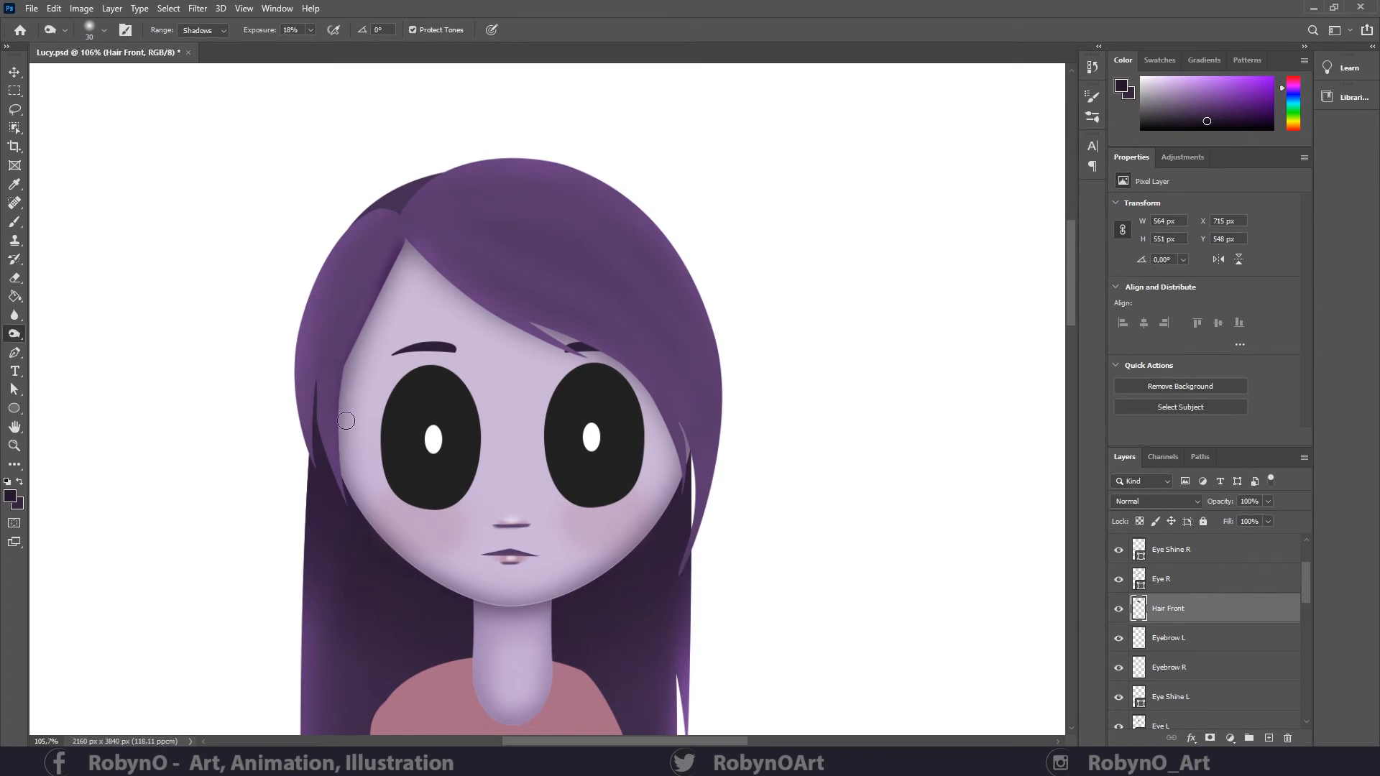
pyautogui.moveTo(403, 229)
pyautogui.mouseDown()
pyautogui.moveTo(409, 193)
pyautogui.moveTo(401, 225)
pyautogui.moveTo(496, 257)
pyautogui.moveTo(410, 229)
pyautogui.moveTo(479, 303)
pyautogui.moveTo(625, 364)
pyautogui.moveTo(688, 422)
pyautogui.mouseUp()
# - Make the Body layer active and load the dress outline as a selection
pyautogui.click(14, 445)
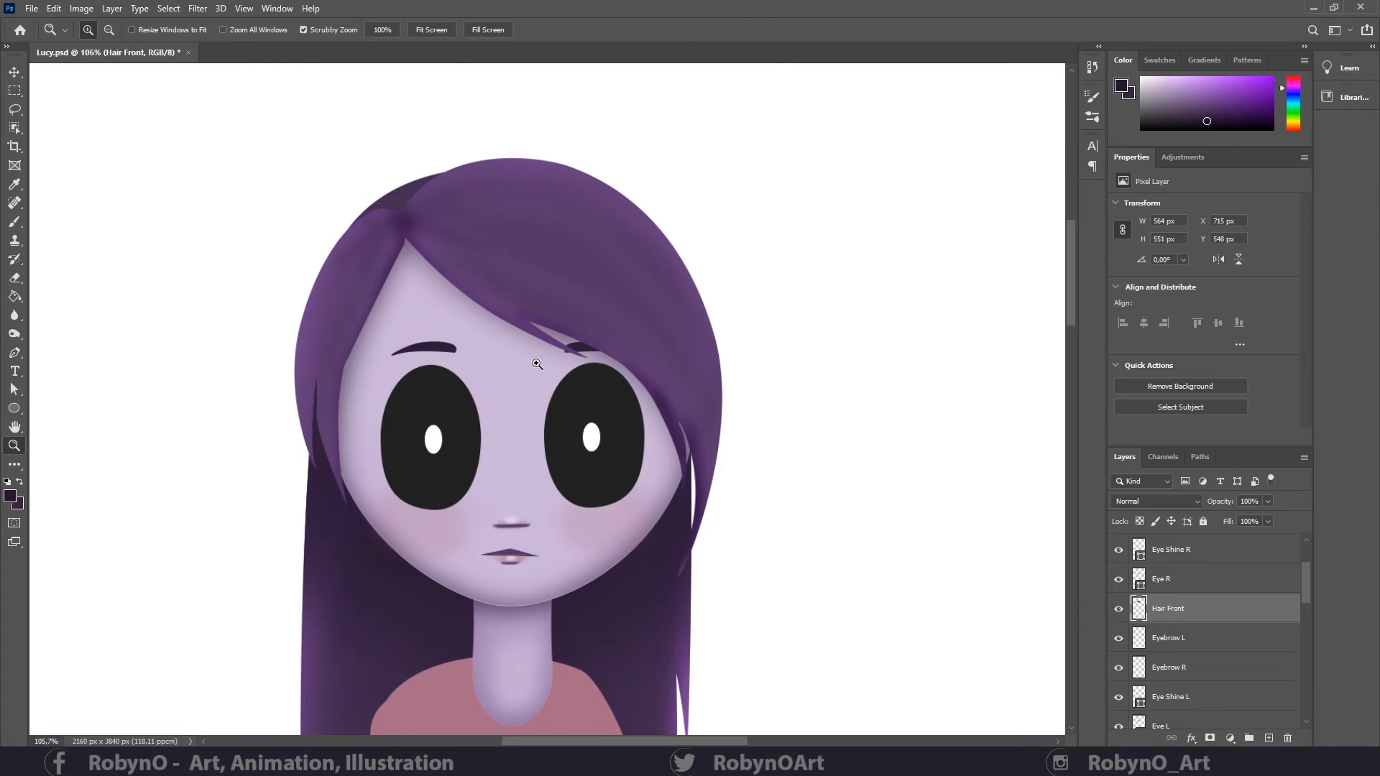
pyautogui.moveTo(536, 364); pyautogui.dragTo(460, 373)
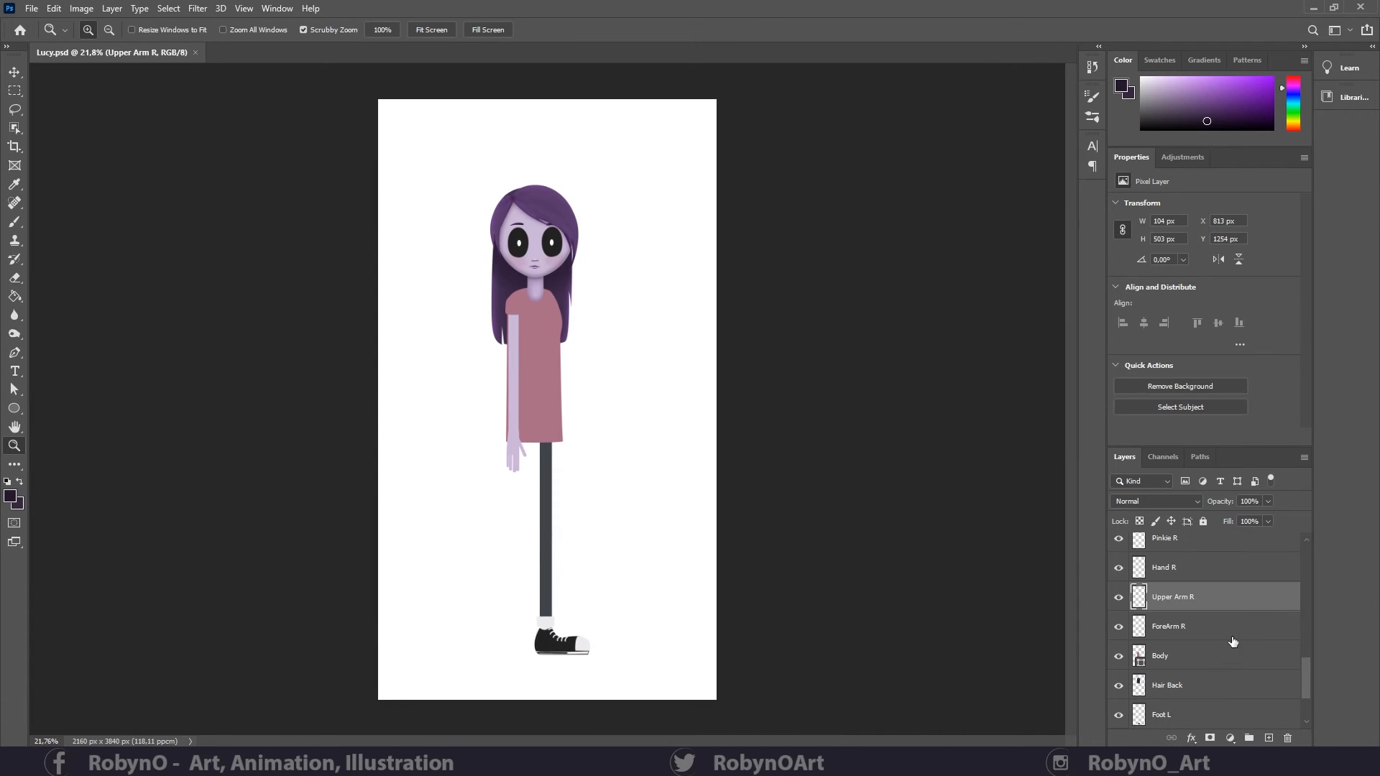
pyautogui.click(1216, 653)
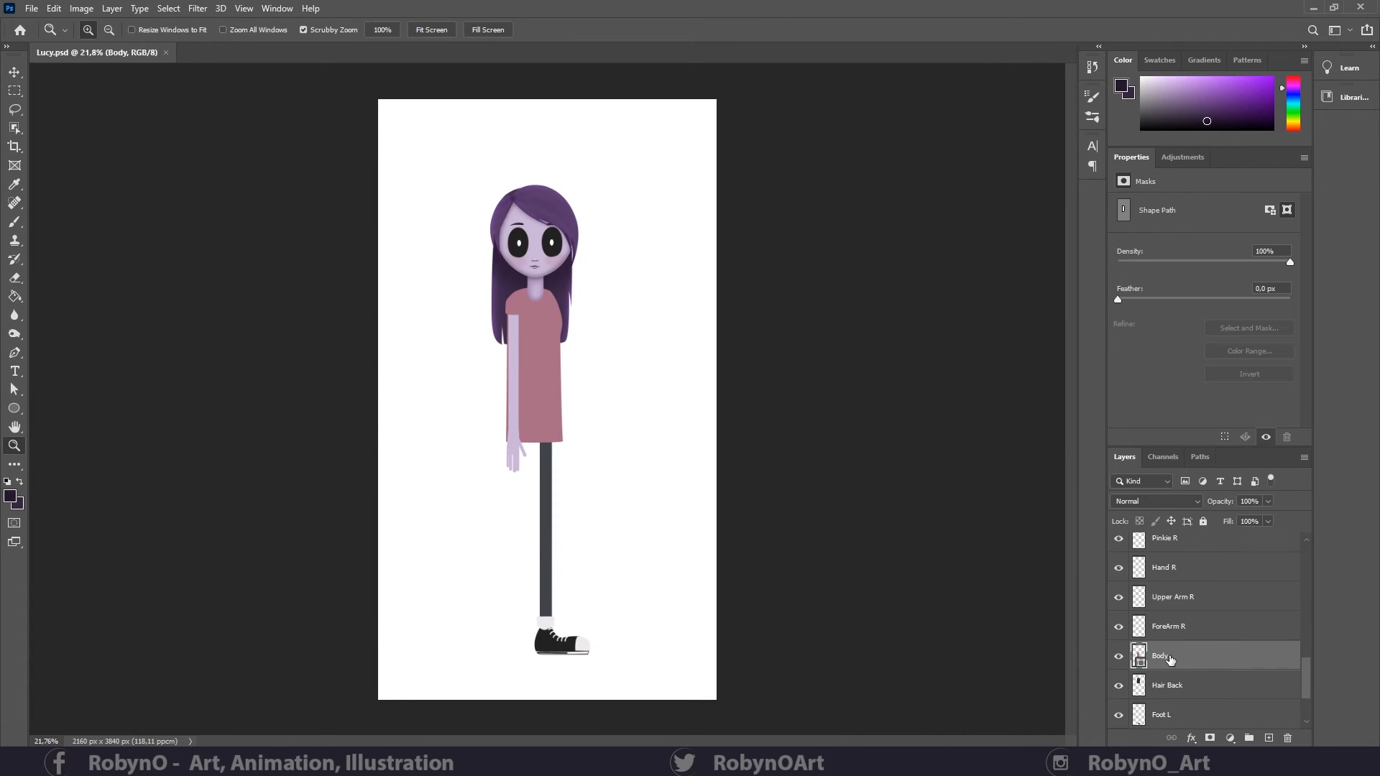
pyautogui.keyDown('ctrl'); pyautogui.click(1139, 654); pyautogui.keyUp('ctrl')
pyautogui.moveTo(594, 407); pyautogui.dragTo(561, 407)
# - Sample the dress pink and set the brush colour to the darker shade #764a5d
pyautogui.press('i')
pyautogui.click(554, 453)
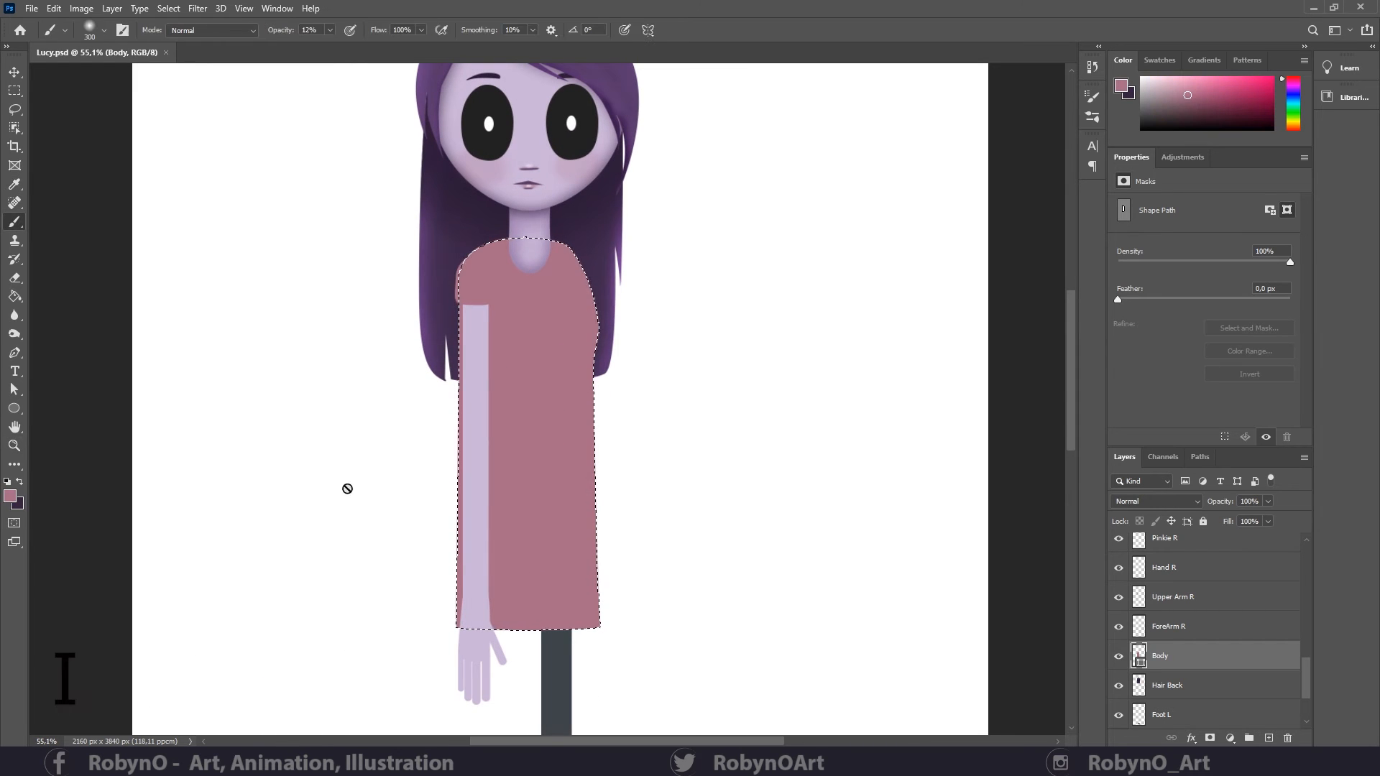
pyautogui.click(10, 496)
pyautogui.click(824, 279)
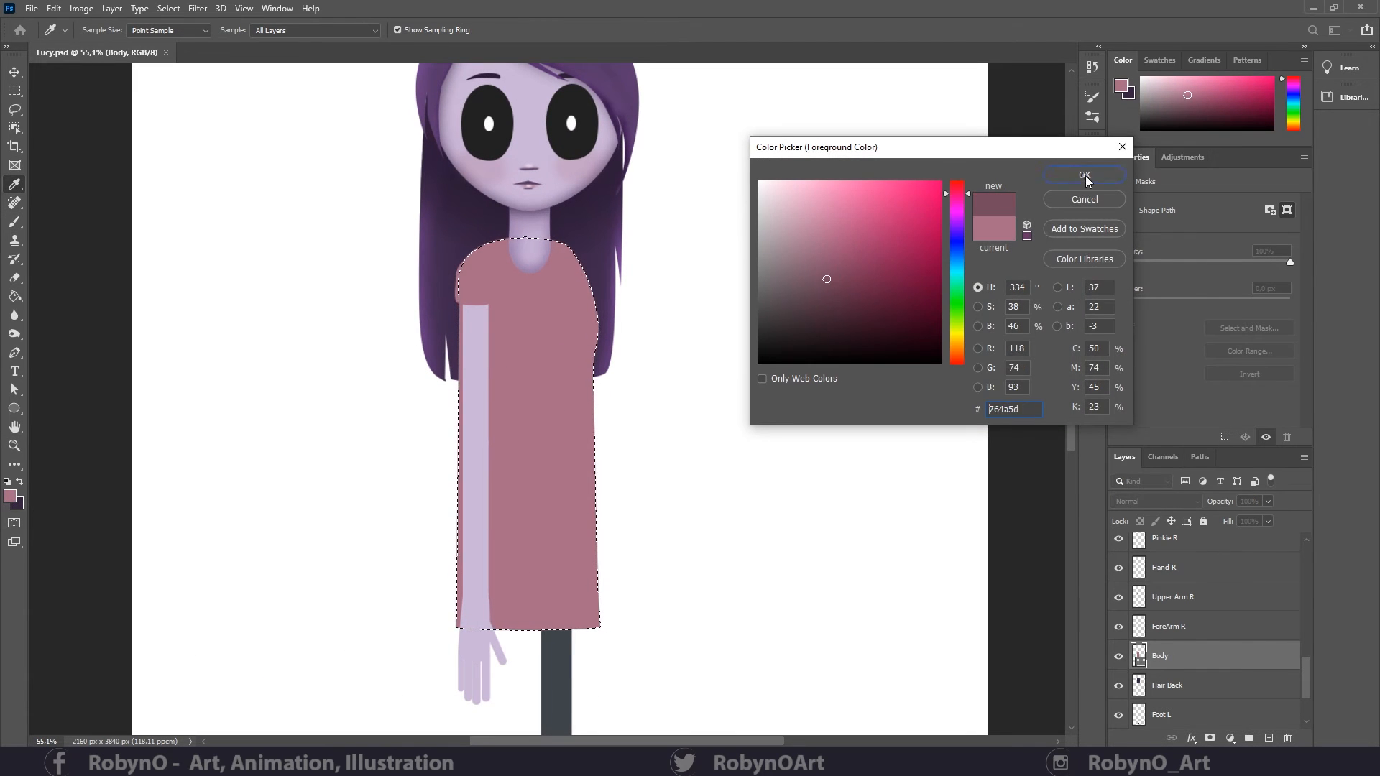
pyautogui.click(1084, 175)
pyautogui.press('b')
# - Rasterize the Body layer and brush soft shading along the dress edges at size 300 and 12% opacity
pyautogui.rightClick(1186, 655)
pyautogui.click(1224, 262)
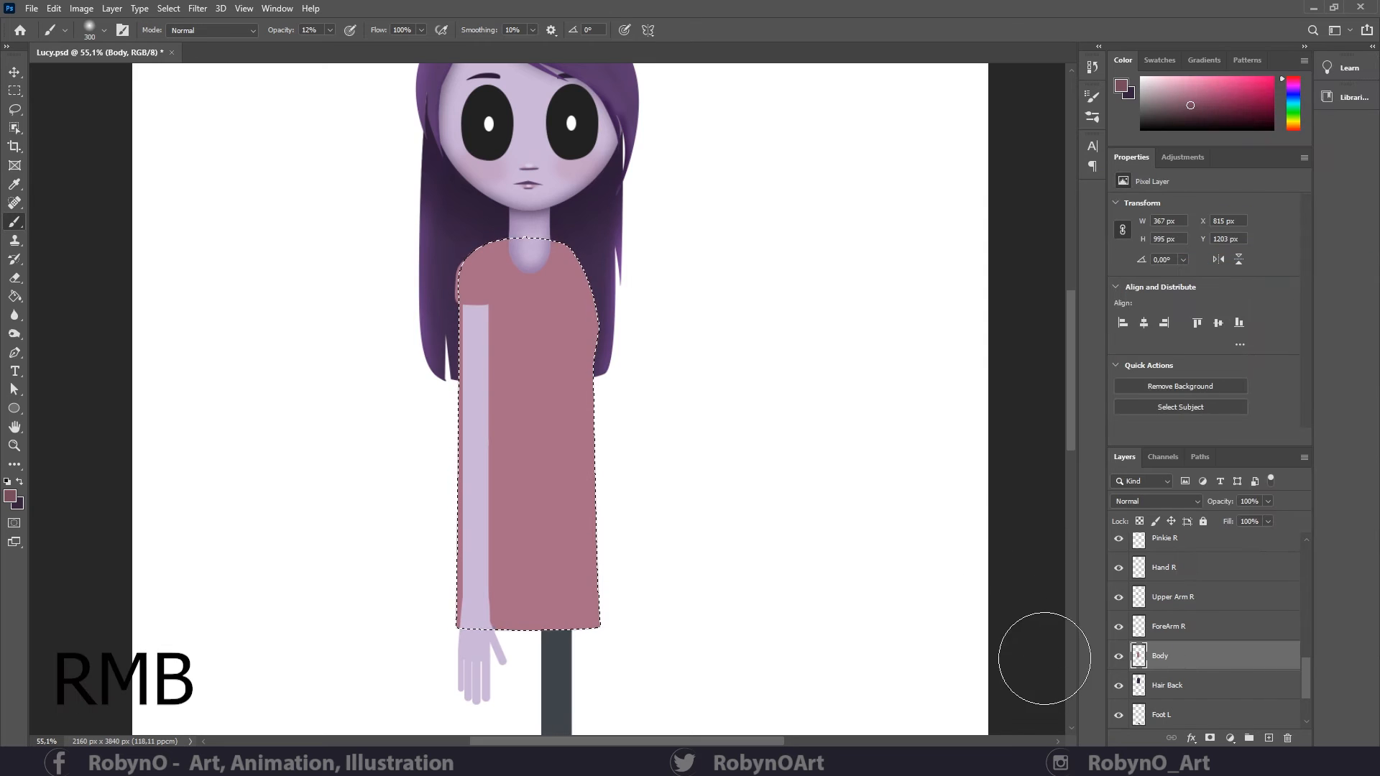
pyautogui.moveTo(604, 212)
pyautogui.mouseDown()
pyautogui.moveTo(622, 263)
pyautogui.moveTo(612, 253)
pyautogui.moveTo(667, 638)
pyautogui.moveTo(452, 326)
pyautogui.moveTo(480, 252)
pyautogui.moveTo(502, 241)
pyautogui.moveTo(409, 431)
pyautogui.moveTo(440, 368)
pyautogui.moveTo(422, 553)
pyautogui.mouseUp()
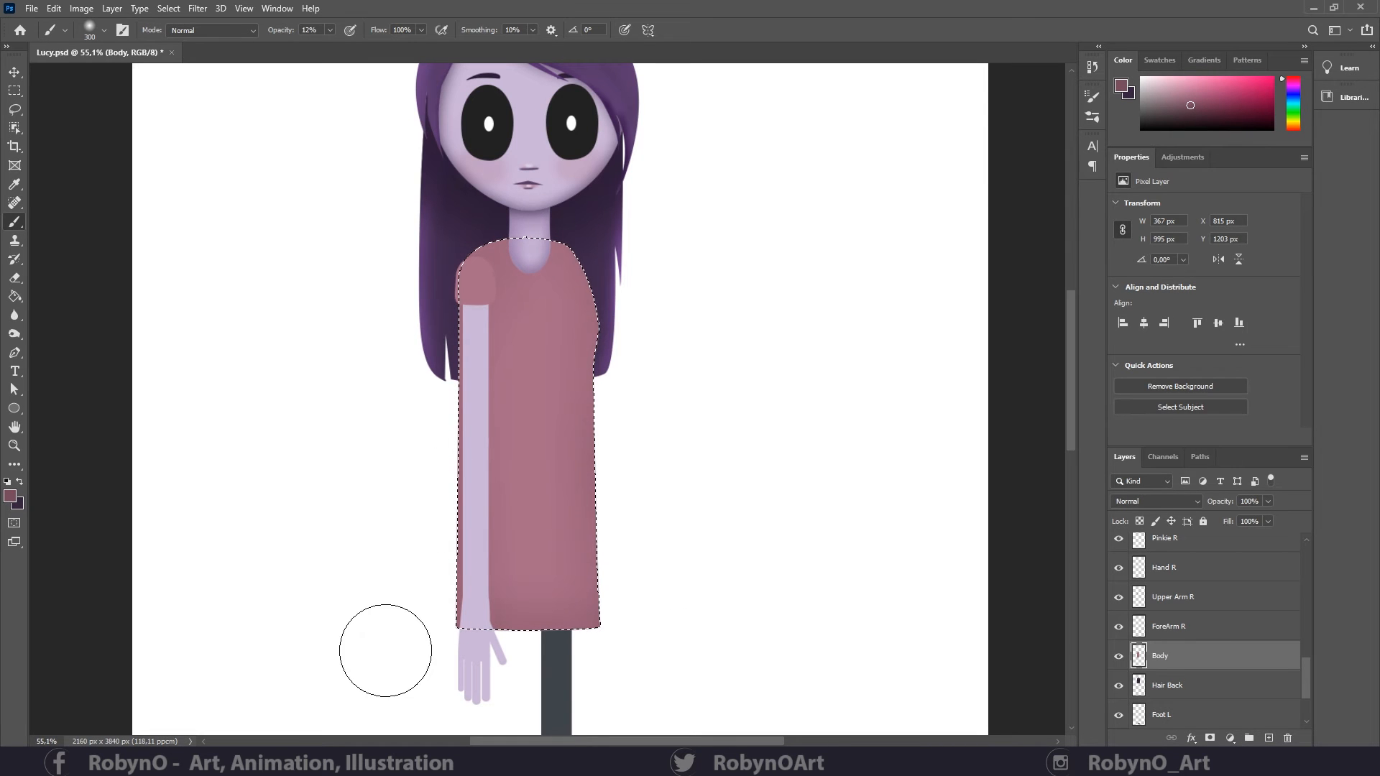
# - Refine the dress shading with the brush reduced to size 50, and clear the selection
pyautogui.press('[')
pyautogui.press('[')
pyautogui.press('[')
pyautogui.press('[')
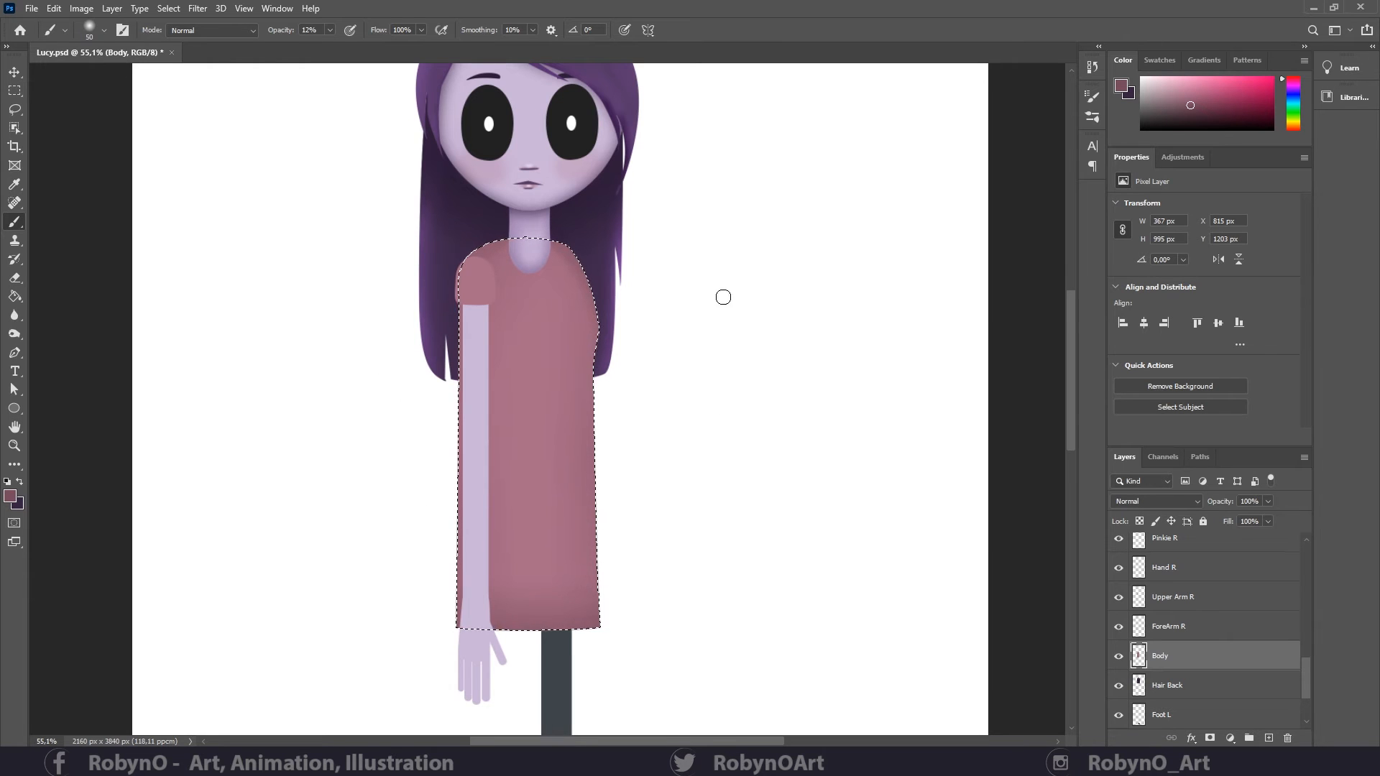
pyautogui.hotkey('ctrl', 'd')
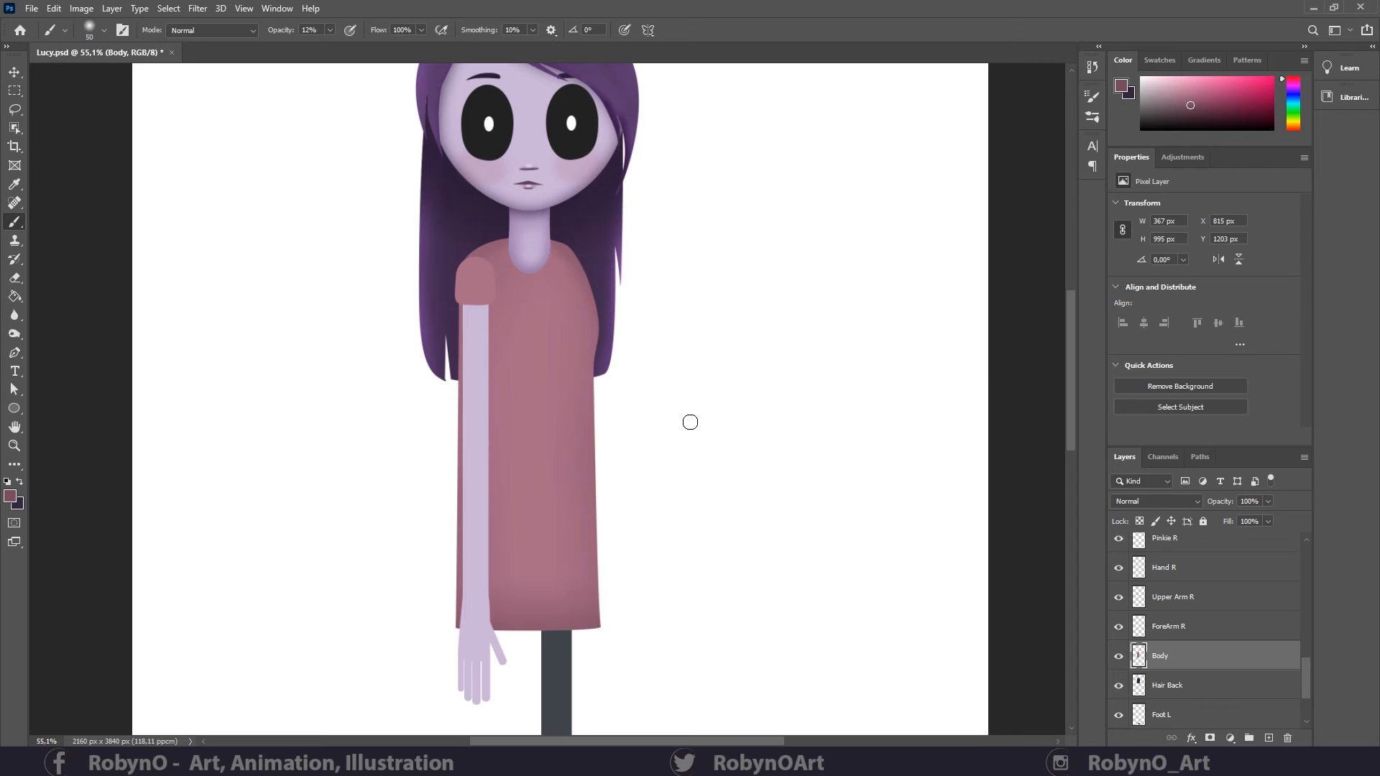
# - Load the outline of the Upper Arm R layer as a selection and shade the sleeve hem with a size 30 brush
pyautogui.scroll(1, 1307, 672)
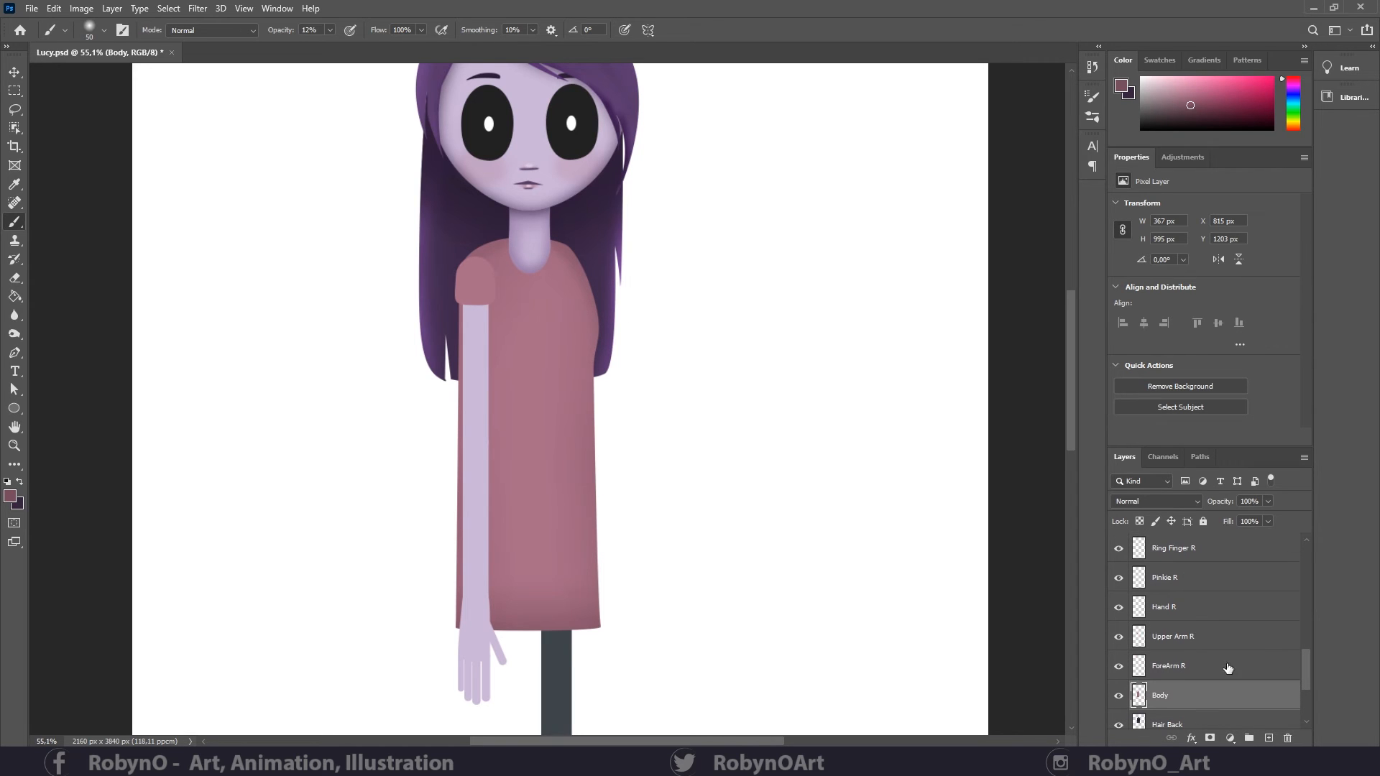
pyautogui.click(1183, 640)
pyautogui.keyDown('ctrl'); pyautogui.click(1140, 637); pyautogui.keyUp('ctrl')
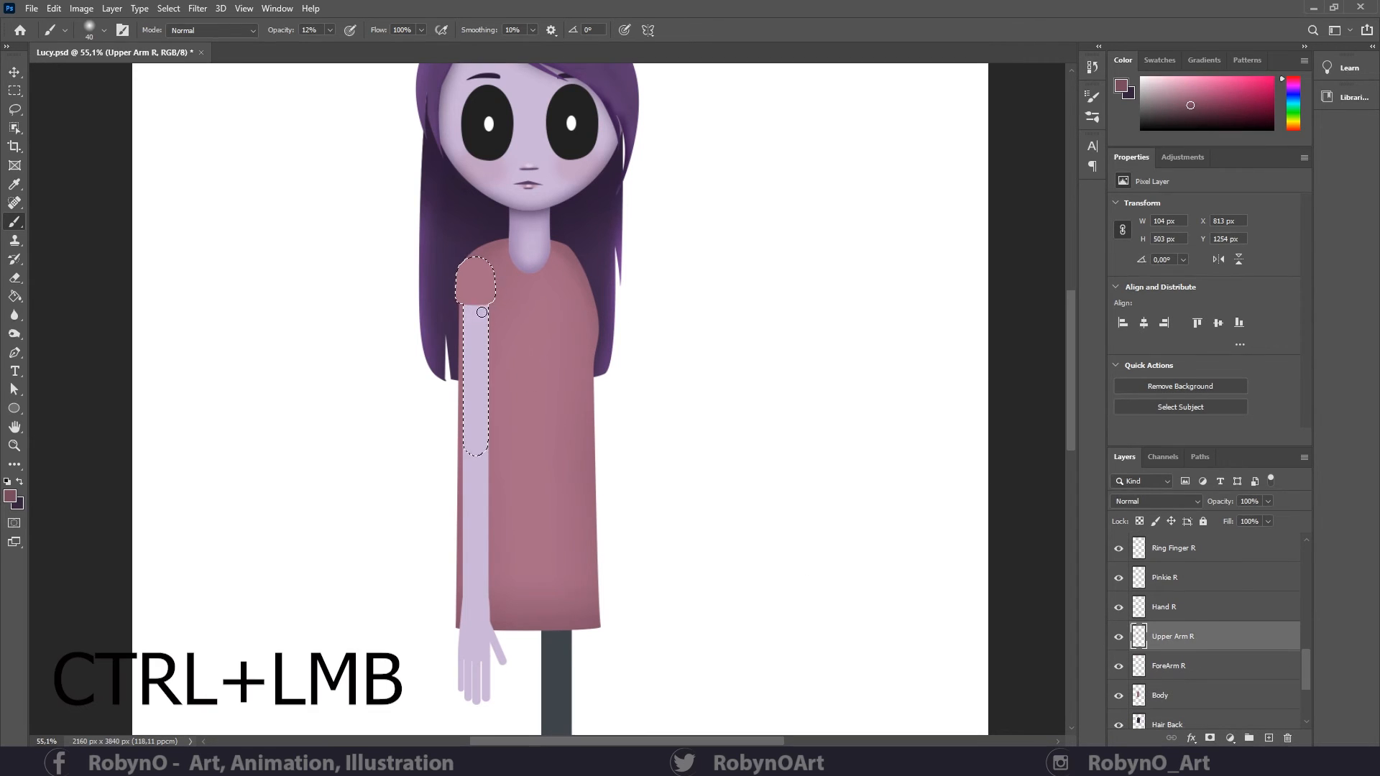
pyautogui.press('[')
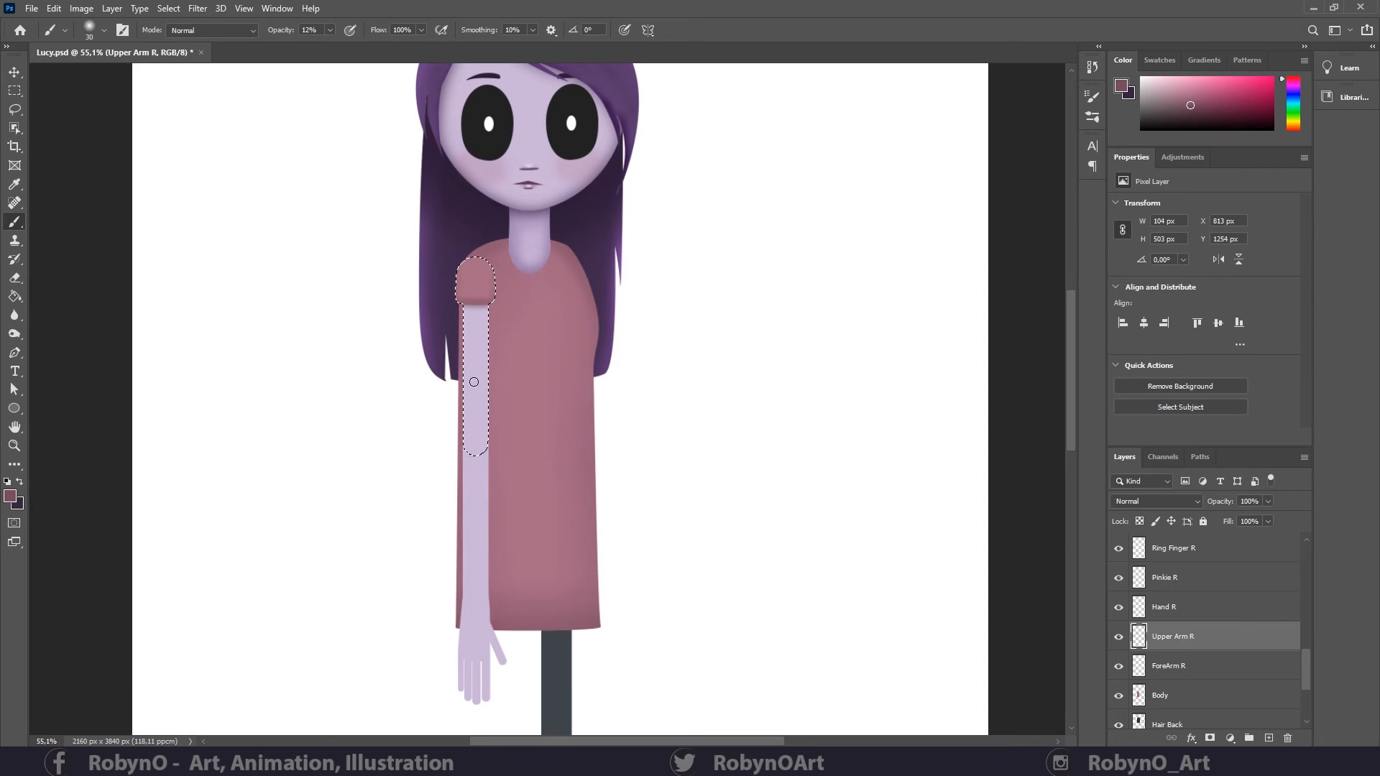
# - Sample the arm's skin tone, darken it to #b8a3c4, and brush shading along the upper arm's edges
pyautogui.press('i')
pyautogui.click(476, 356)
pyautogui.click(10, 496)
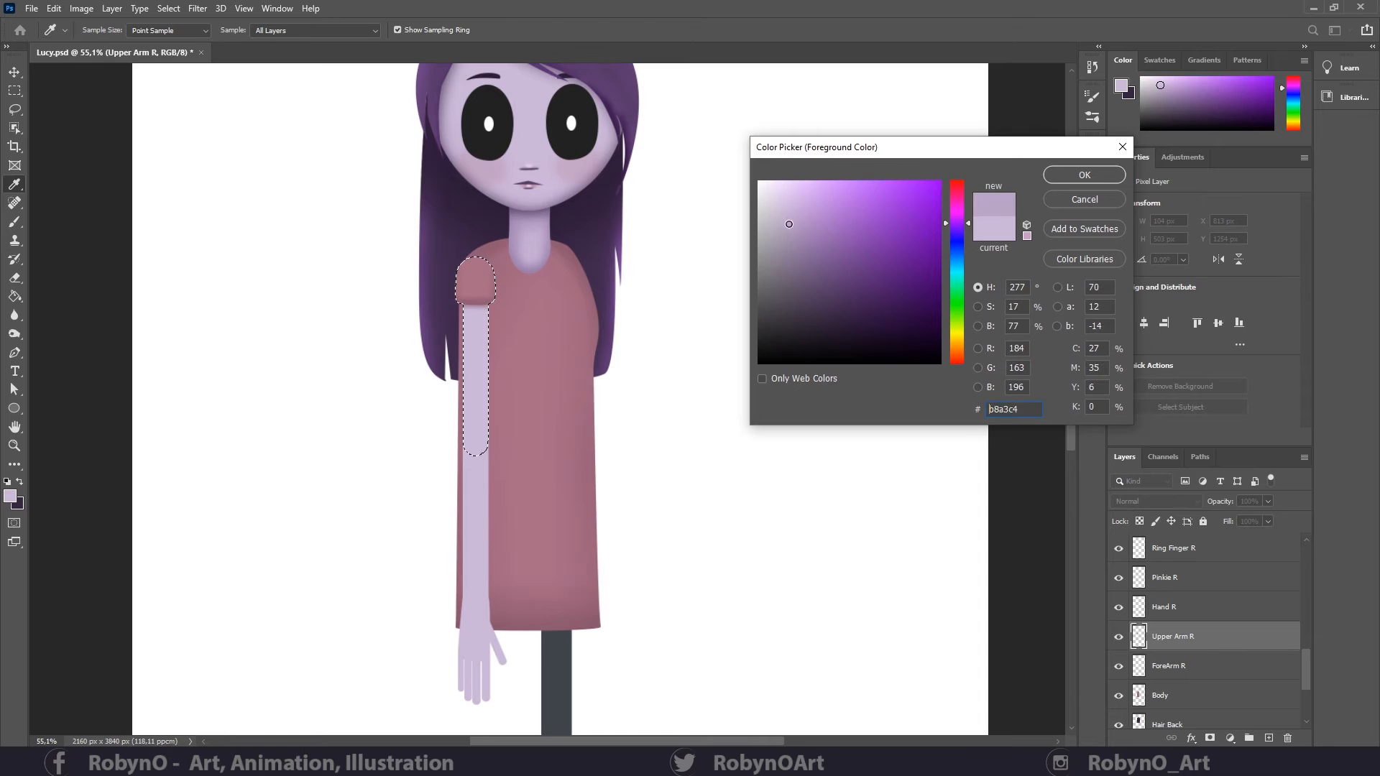
pyautogui.click(1062, 178)
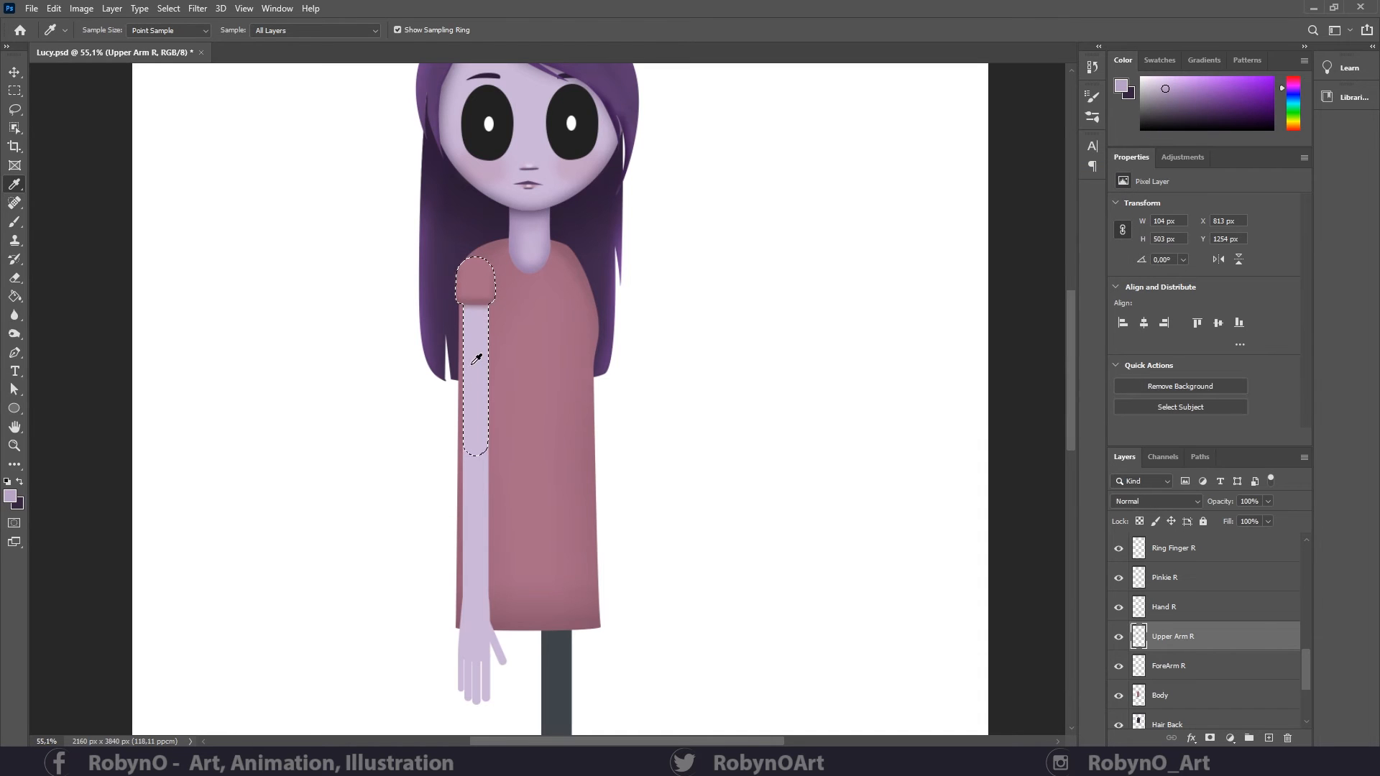
pyautogui.press('b')
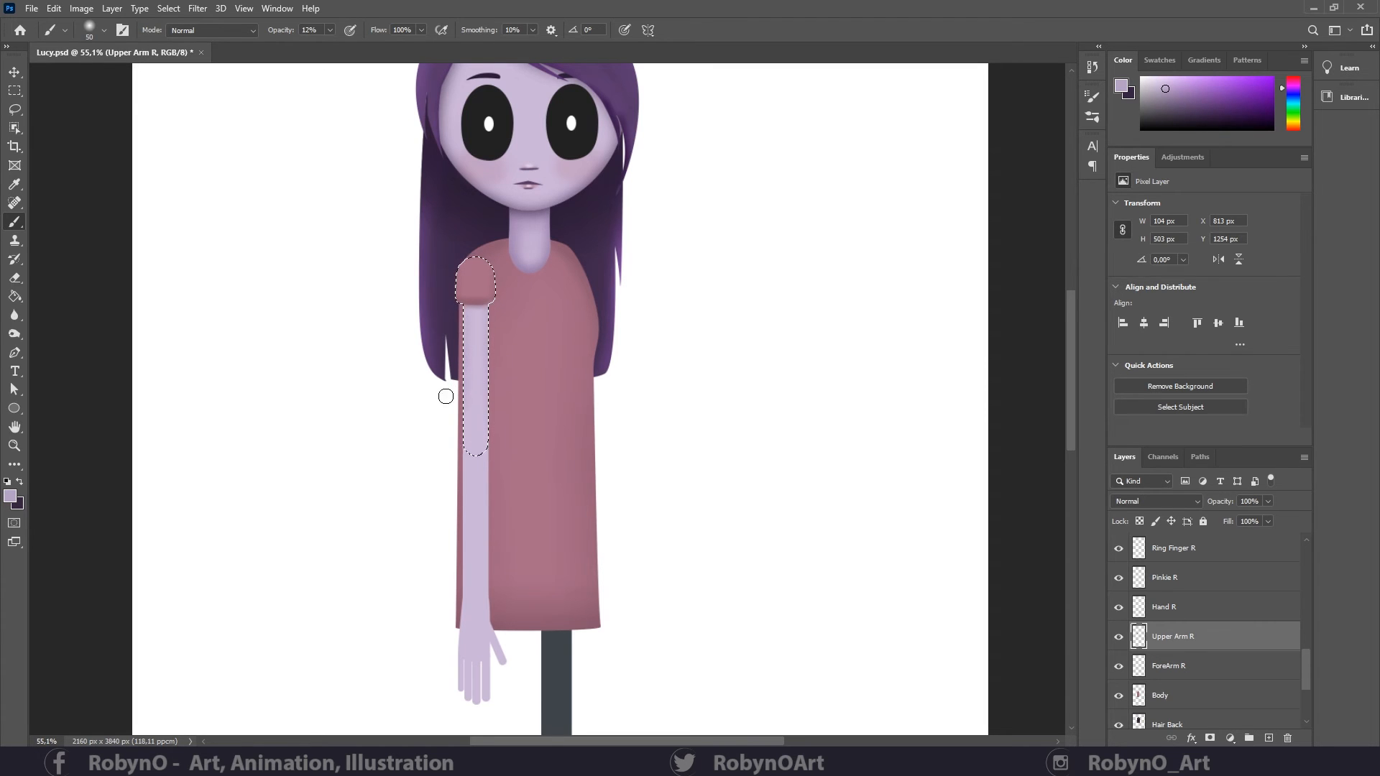
# - Load the outline of the ForeArm R layer as a selection and shade the forearm's edges with the darker lilac
pyautogui.click(1186, 662)
pyautogui.keyDown('ctrl'); pyautogui.click(1139, 665); pyautogui.keyUp('ctrl')
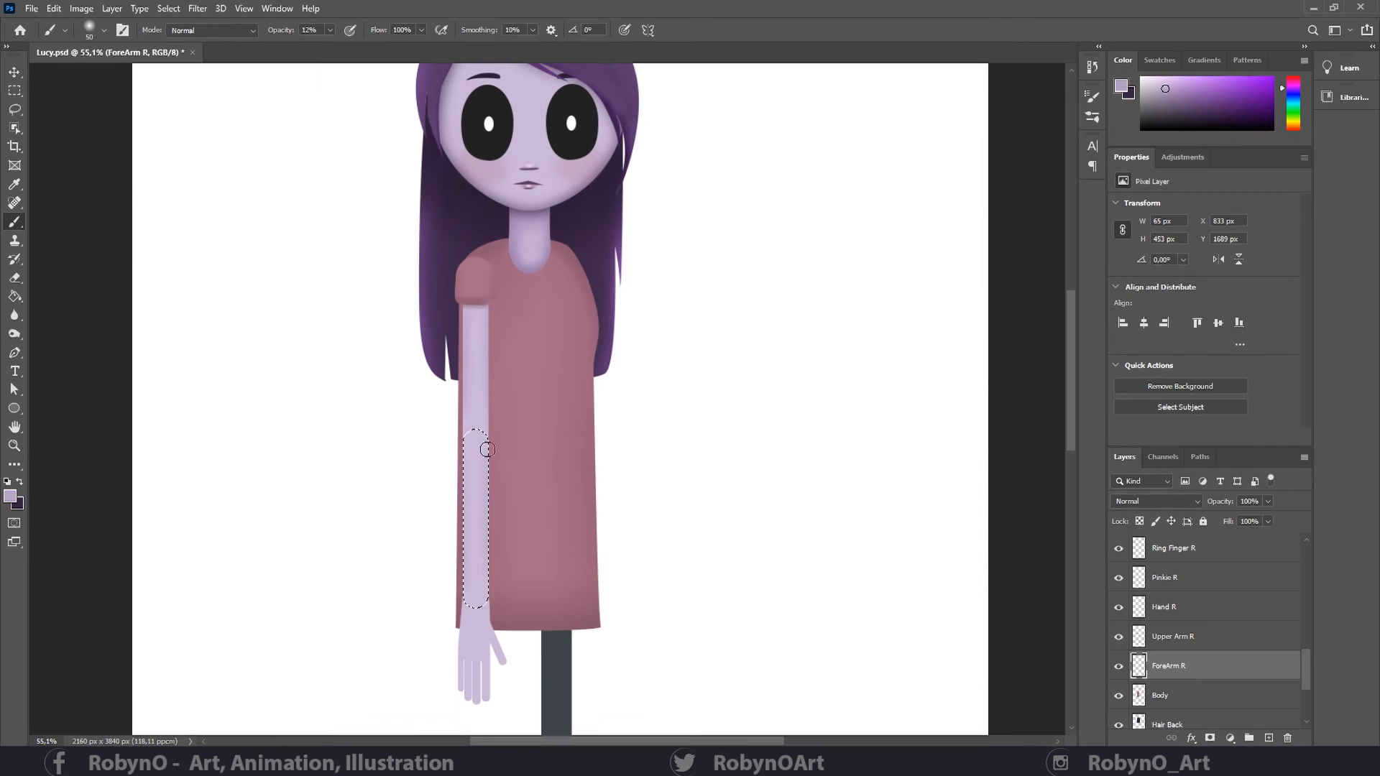
# - Blend the forearm into the upper arm at the elbow with the lighter skin tone at 22% brush opacity, and deselect
pyautogui.press('z')
pyautogui.moveTo(475, 434); pyautogui.dragTo(493, 457)
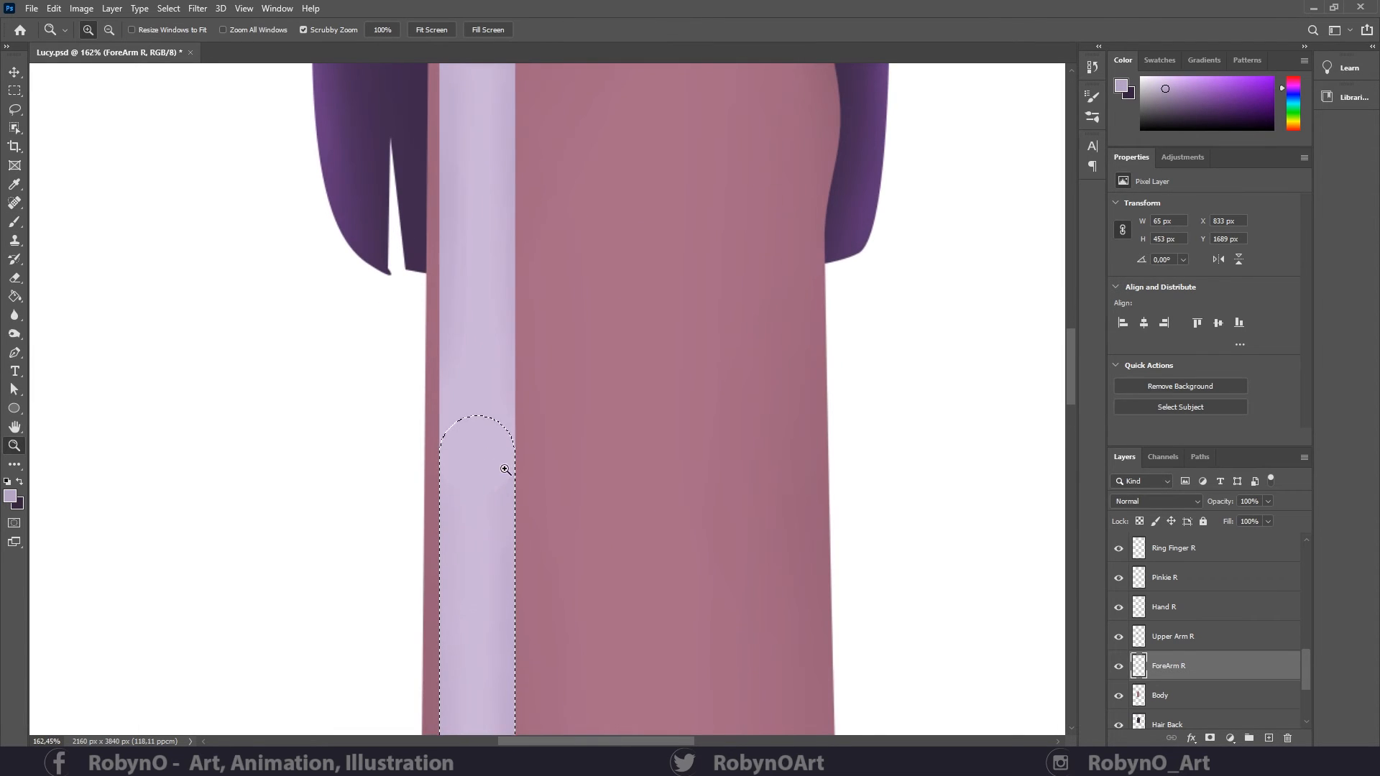
pyautogui.press('b')
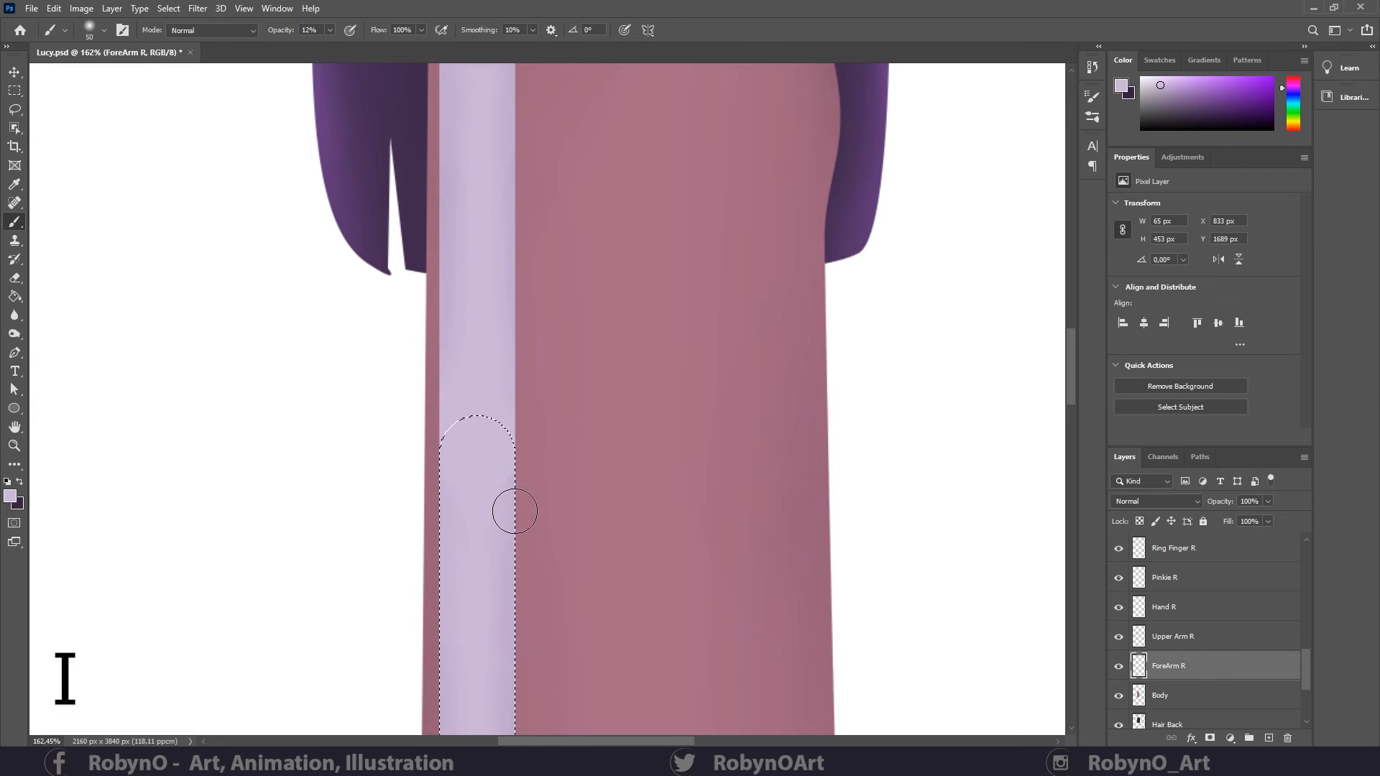
pyautogui.press('b')
pyautogui.press('i')
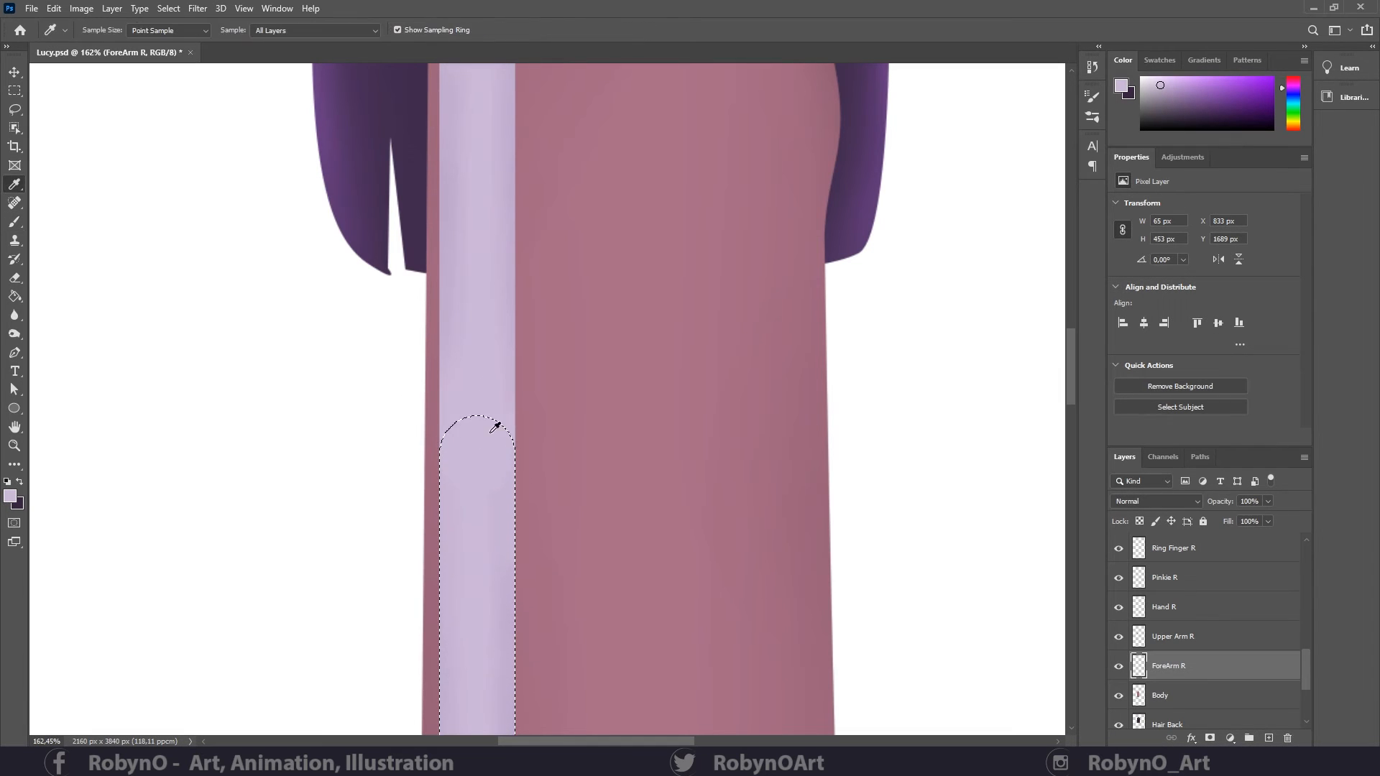
pyautogui.press('b')
pyautogui.click(330, 30)
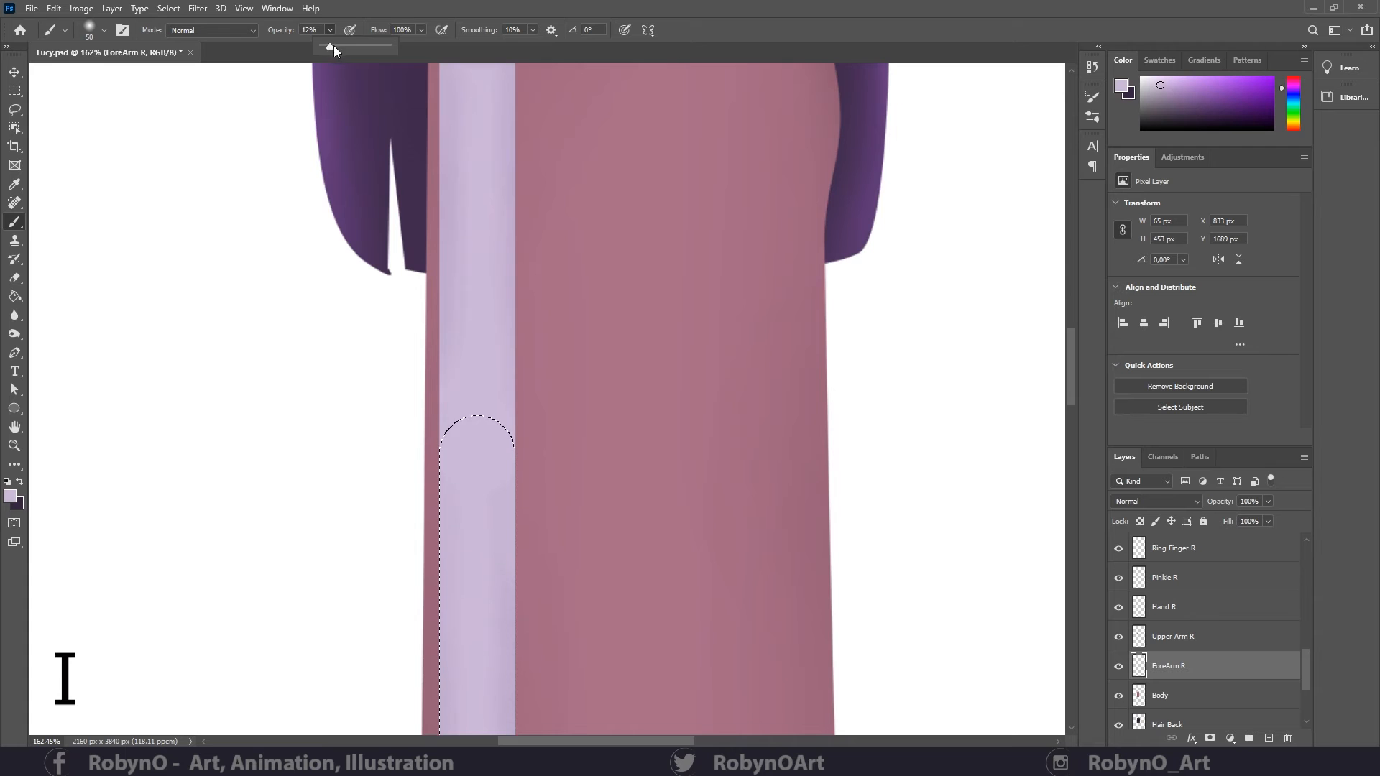
pyautogui.click(520, 487)
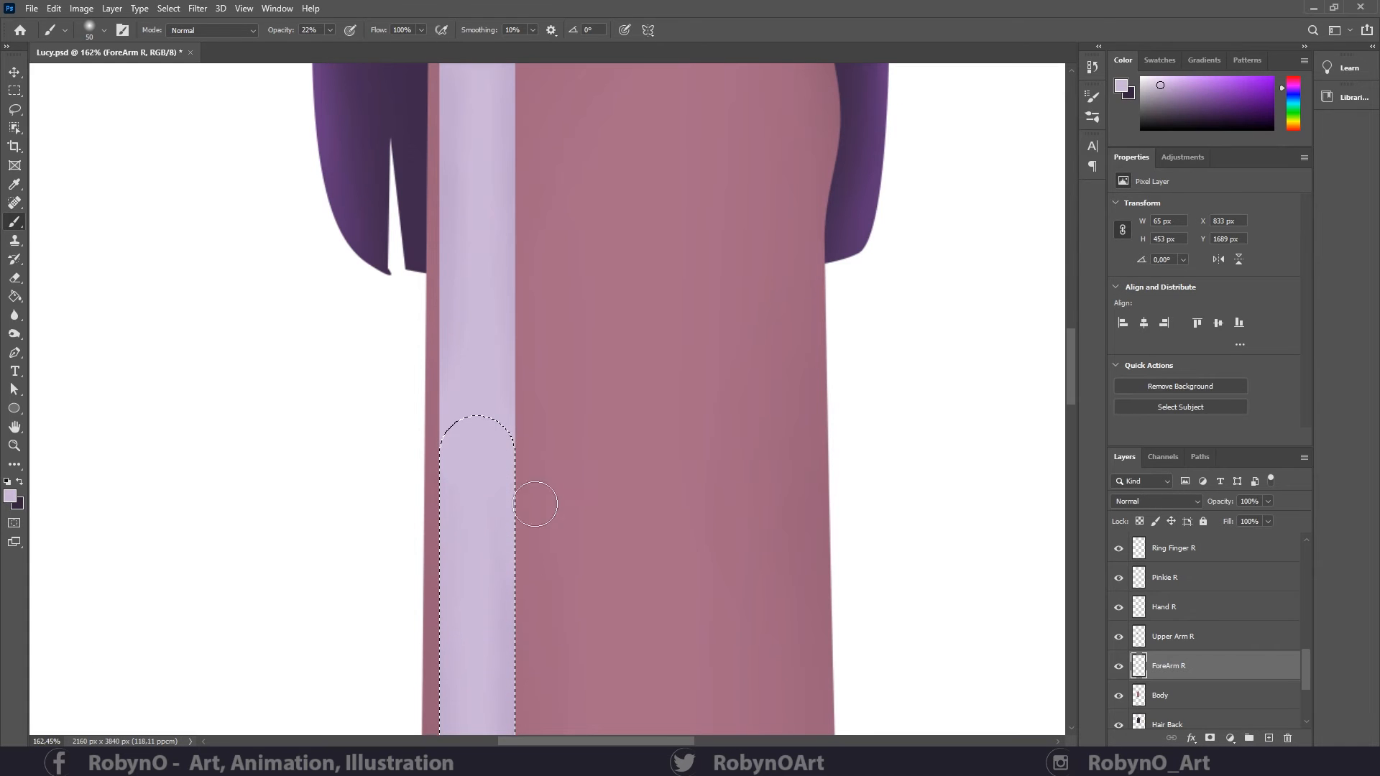
pyautogui.click(14, 446)
pyautogui.moveTo(541, 395); pyautogui.dragTo(438, 388)
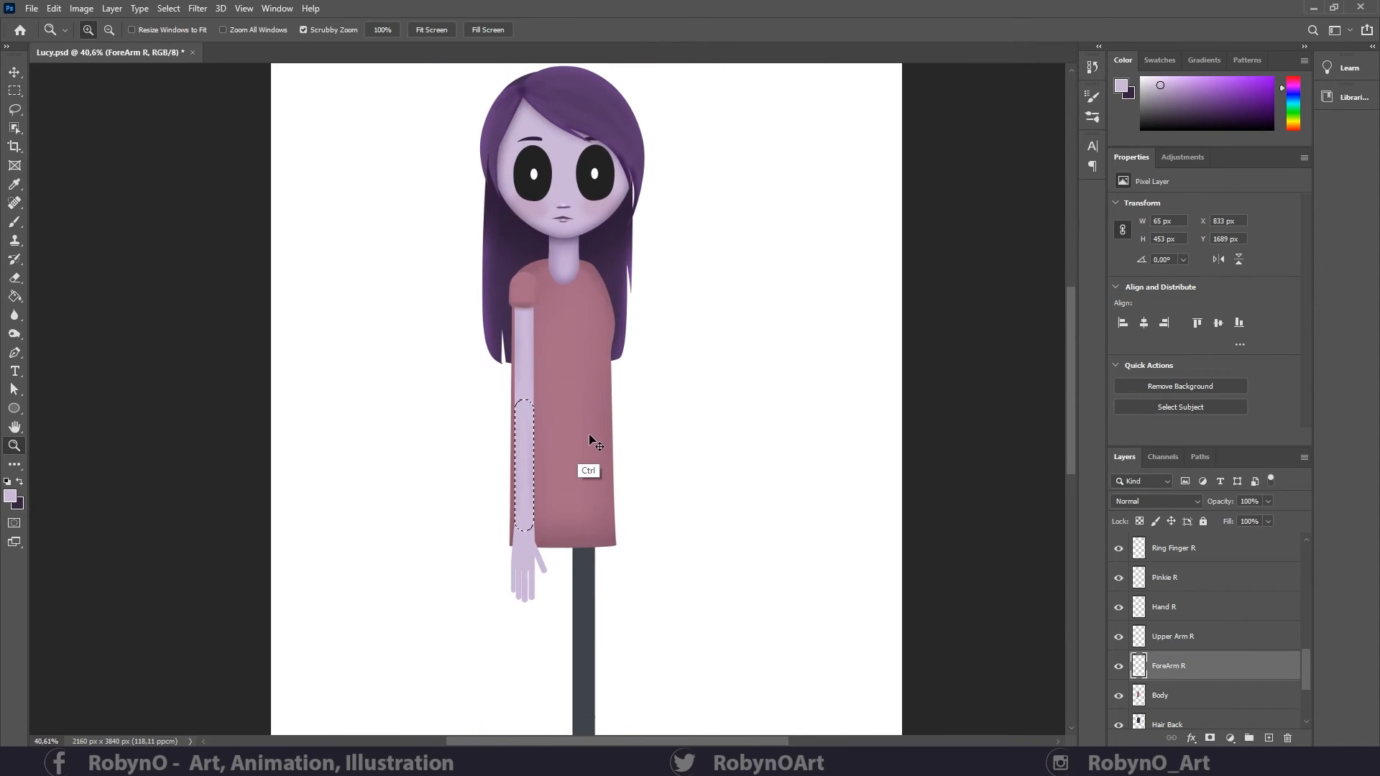
pyautogui.hotkey('ctrl', 'd')
# - Load the Upper Arm R outline as a selection and brush a faint dark purple shadow below the sleeve at 1% opacity
pyautogui.moveTo(601, 401); pyautogui.dragTo(553, 399)
pyautogui.moveTo(566, 388); pyautogui.dragTo(476, 390)
pyautogui.click(1173, 636)
pyautogui.keyDown('ctrl'); pyautogui.click(1139, 636); pyautogui.keyUp('ctrl')
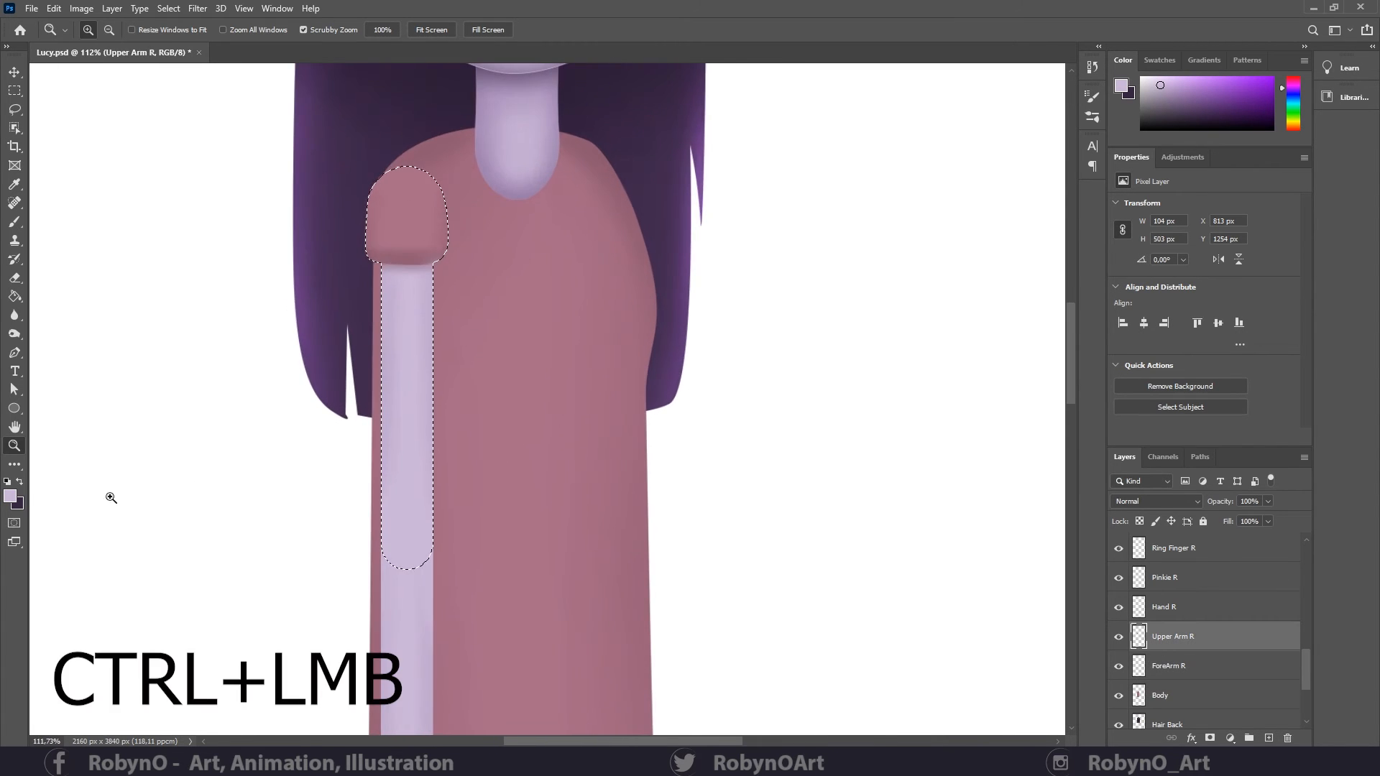
pyautogui.press('x')
pyautogui.press('b')
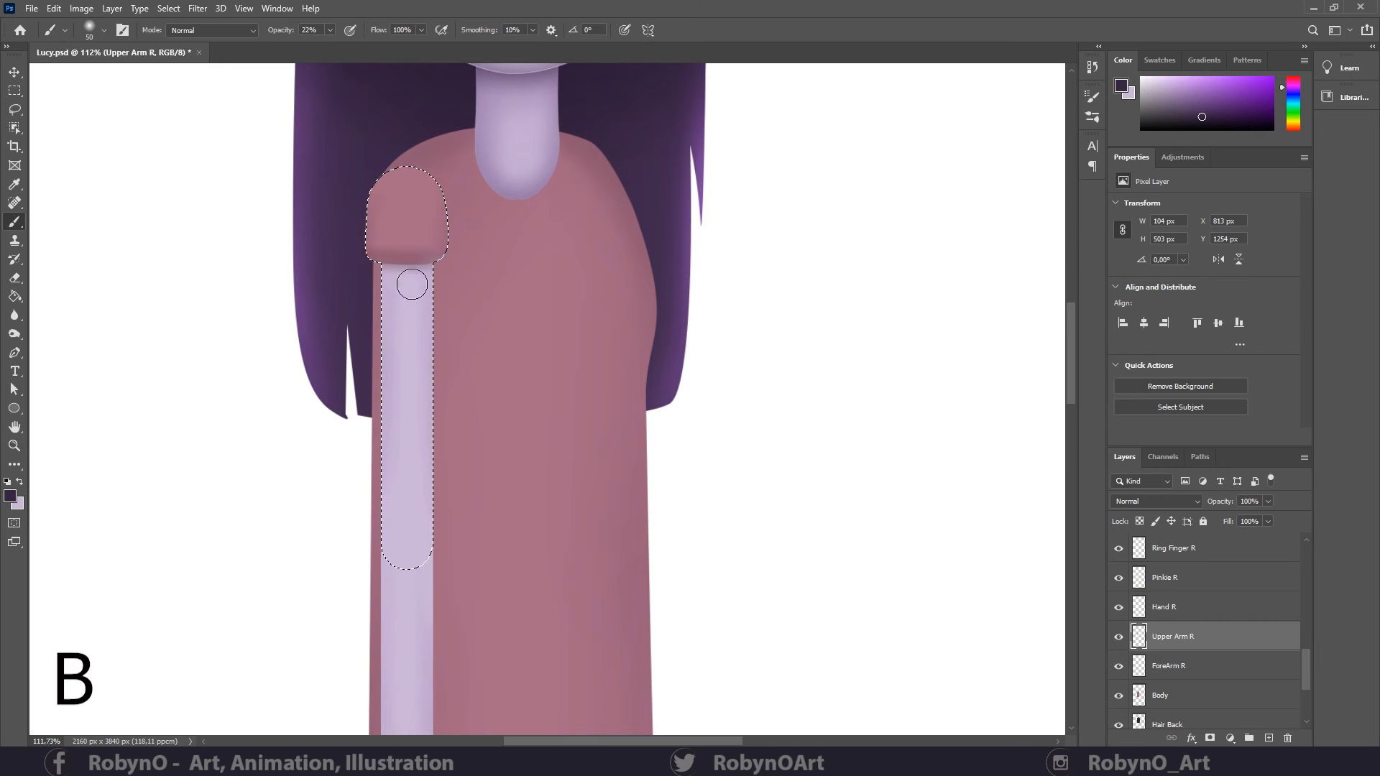
pyautogui.click(329, 30)
pyautogui.click(440, 262)
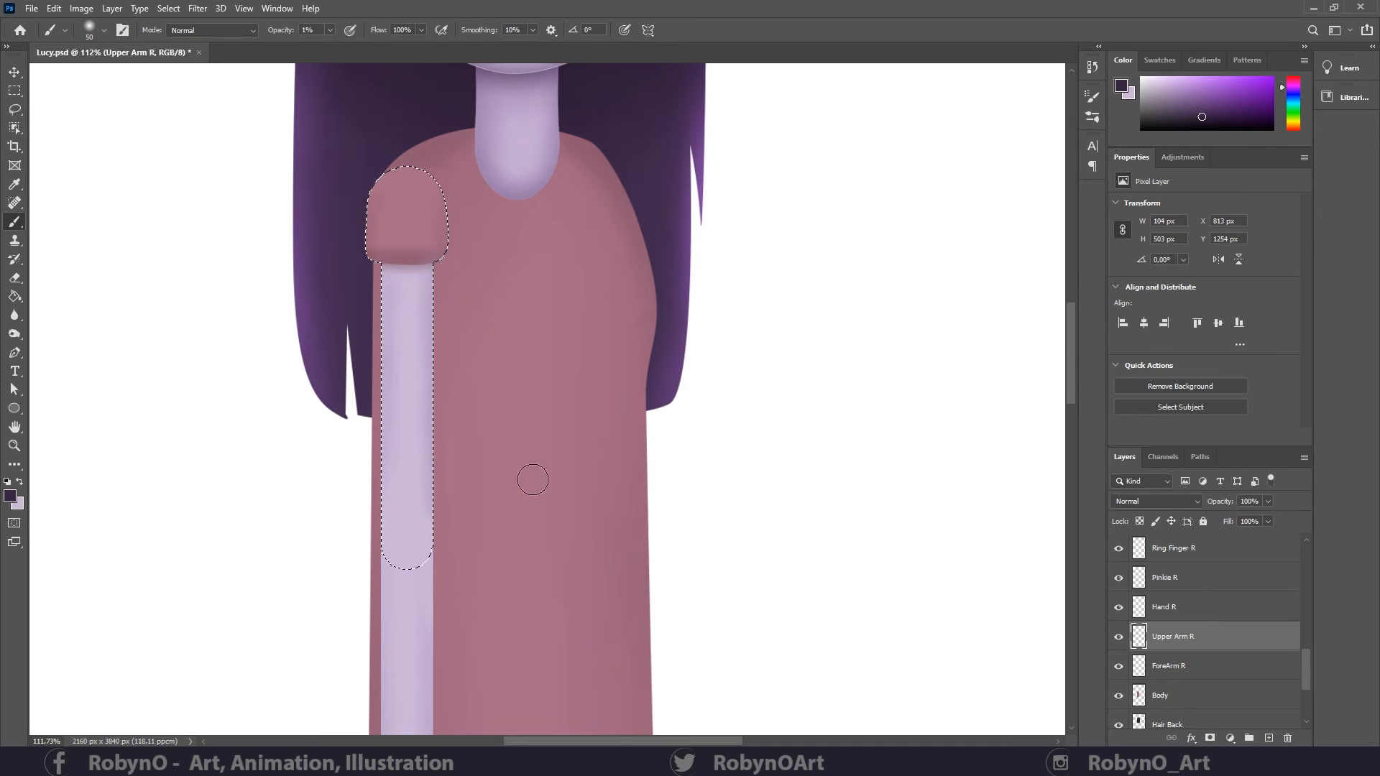
# - Clear the upper arm selection, load the ForeArm R outline as a selection, and brush faint dark purple along the forearm's edges
pyautogui.hotkey('ctrl', 'd')
pyautogui.press('z')
pyautogui.moveTo(477, 404); pyautogui.dragTo(681, 438)
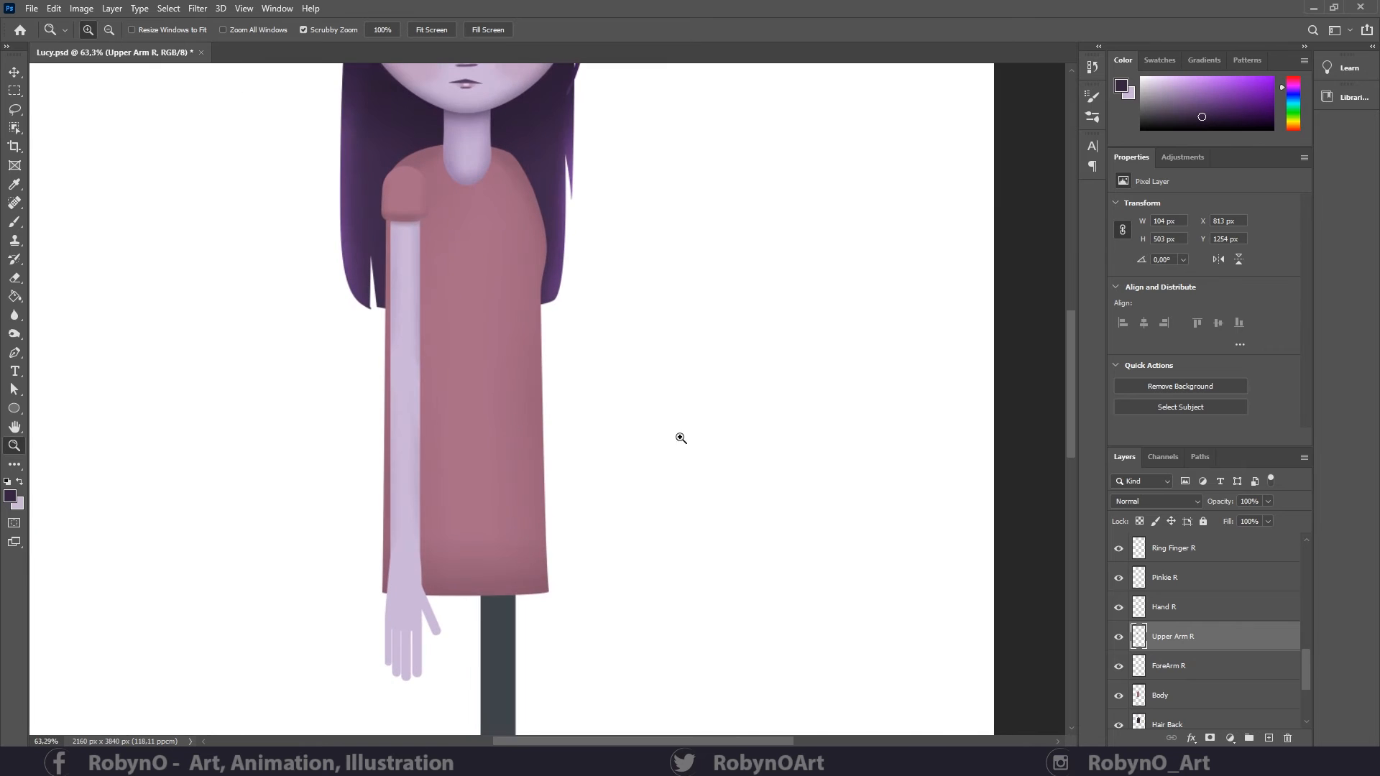
pyautogui.click(1168, 665)
pyautogui.keyDown('ctrl'); pyautogui.click(1138, 665); pyautogui.keyUp('ctrl')
pyautogui.moveTo(406, 503); pyautogui.dragTo(446, 518)
pyautogui.press('b')
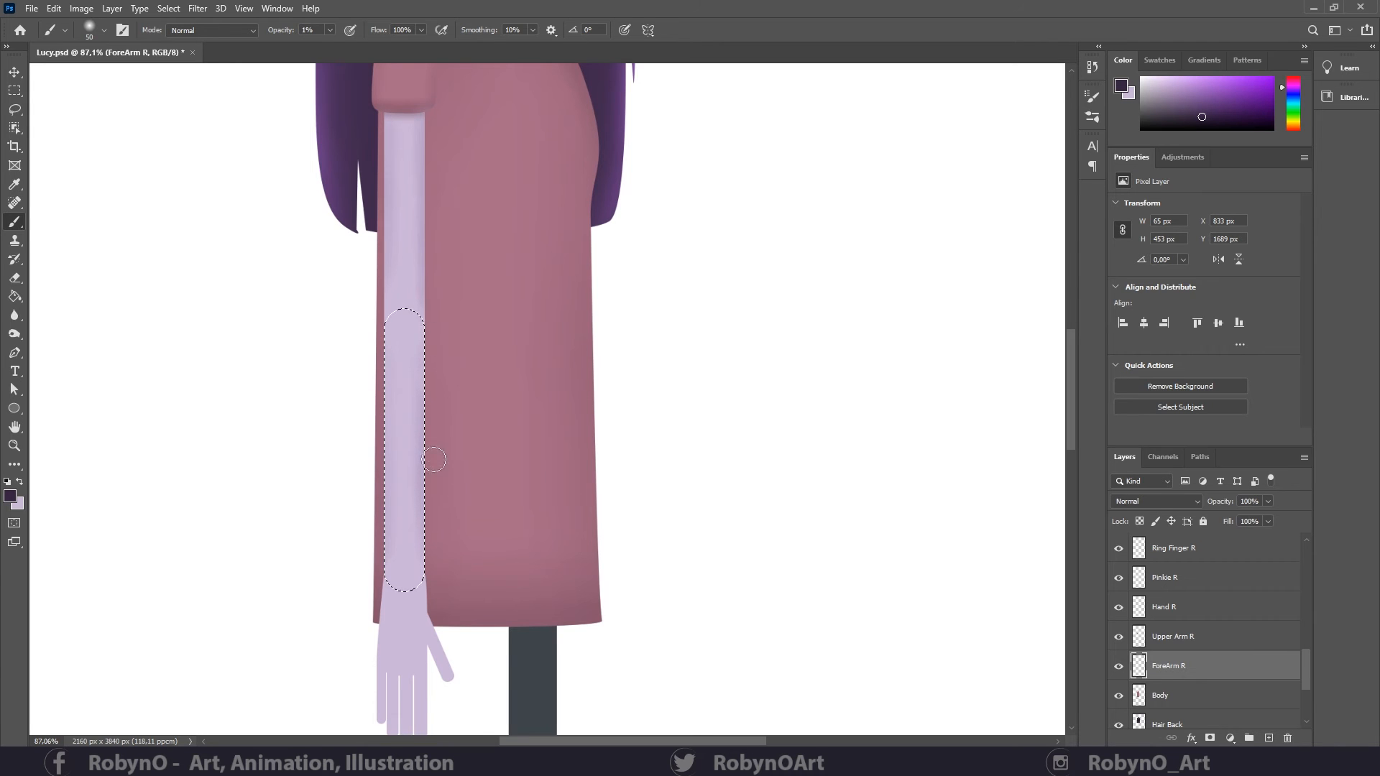
pyautogui.press('z')
pyautogui.moveTo(513, 376); pyautogui.dragTo(499, 404)
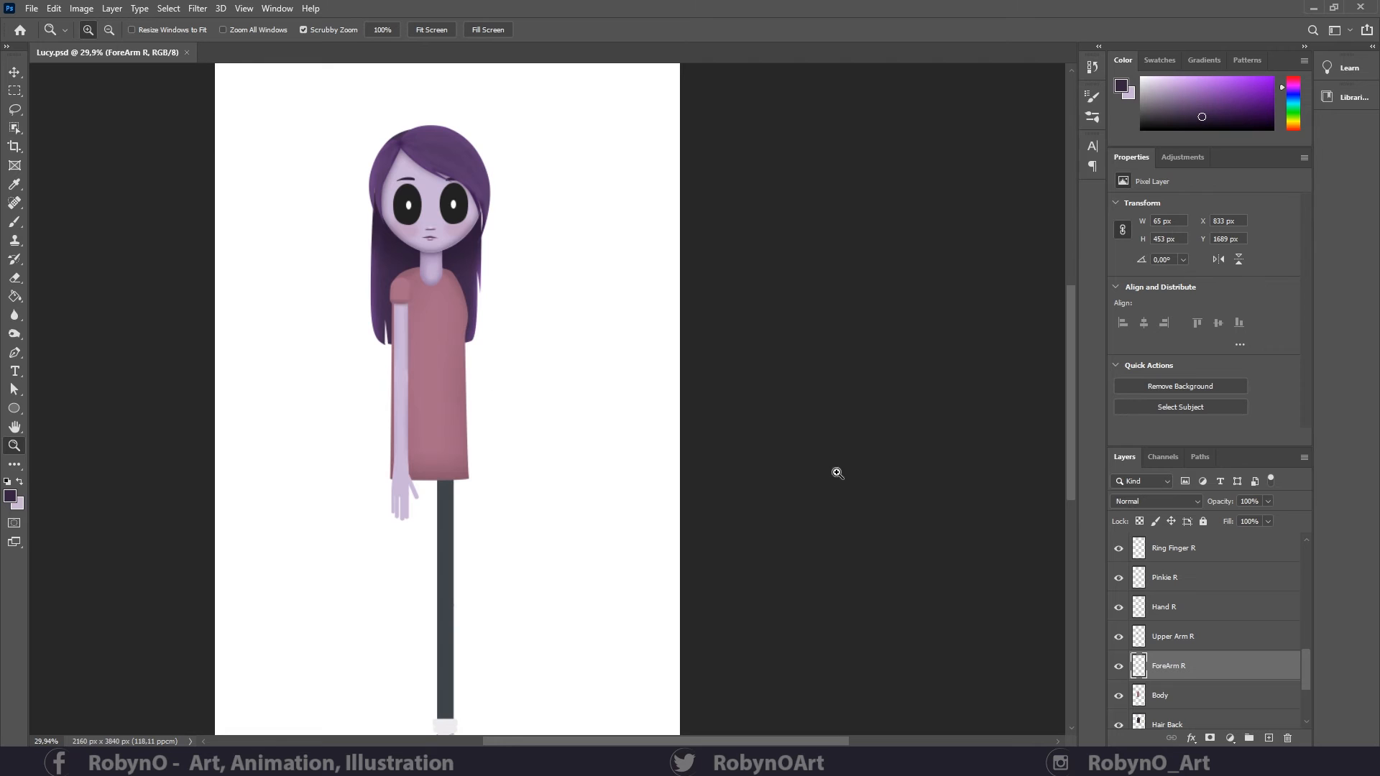
# - Load the Hand R outline as a selection and shade the hand's edges with the dark purple at 1% brush opacity
pyautogui.click(1228, 599)
pyautogui.click(434, 501)
pyautogui.moveTo(434, 501)
pyautogui.mouseDown()
pyautogui.moveTo(498, 517)
pyautogui.moveTo(456, 422)
pyautogui.moveTo(438, 435)
pyautogui.mouseUp()
pyautogui.keyDown('ctrl'); pyautogui.click(1139, 608); pyautogui.keyUp('ctrl')
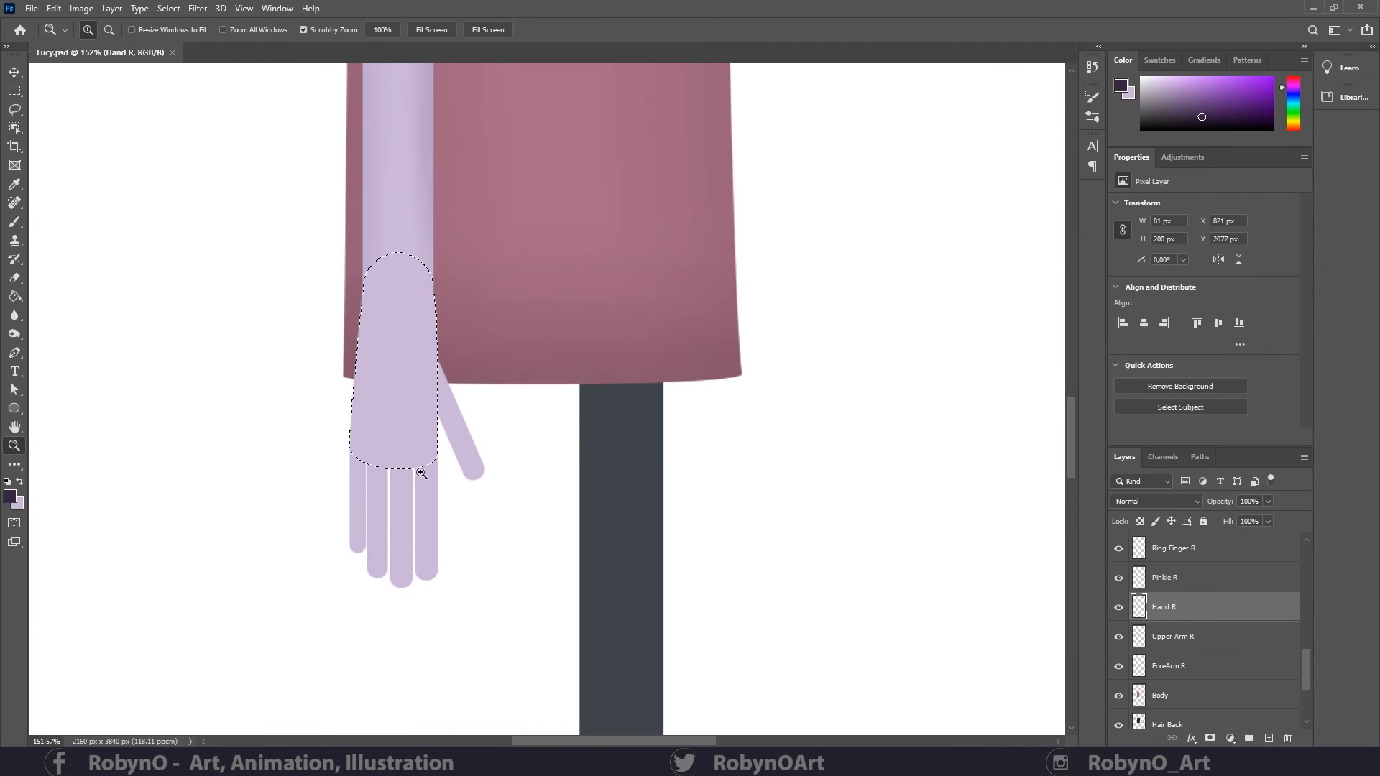
pyautogui.press('b')
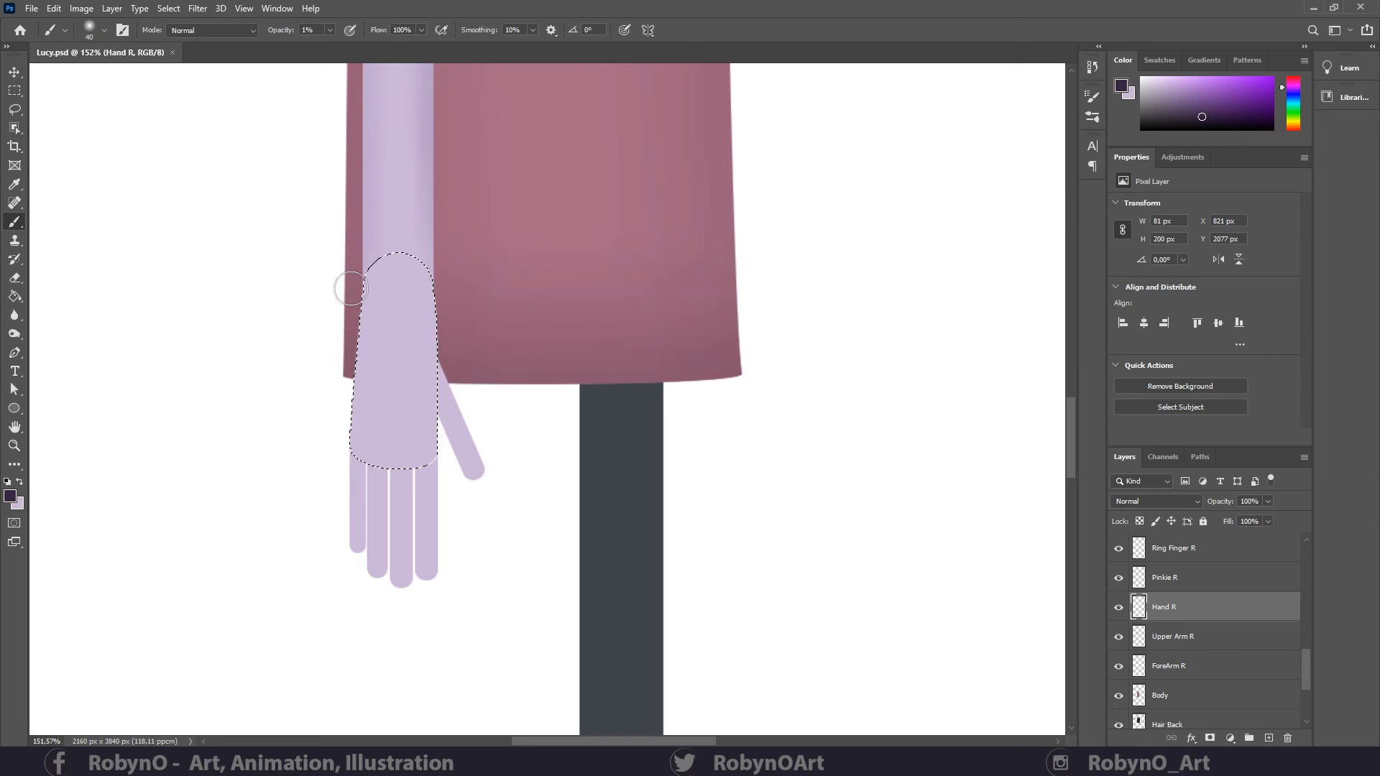
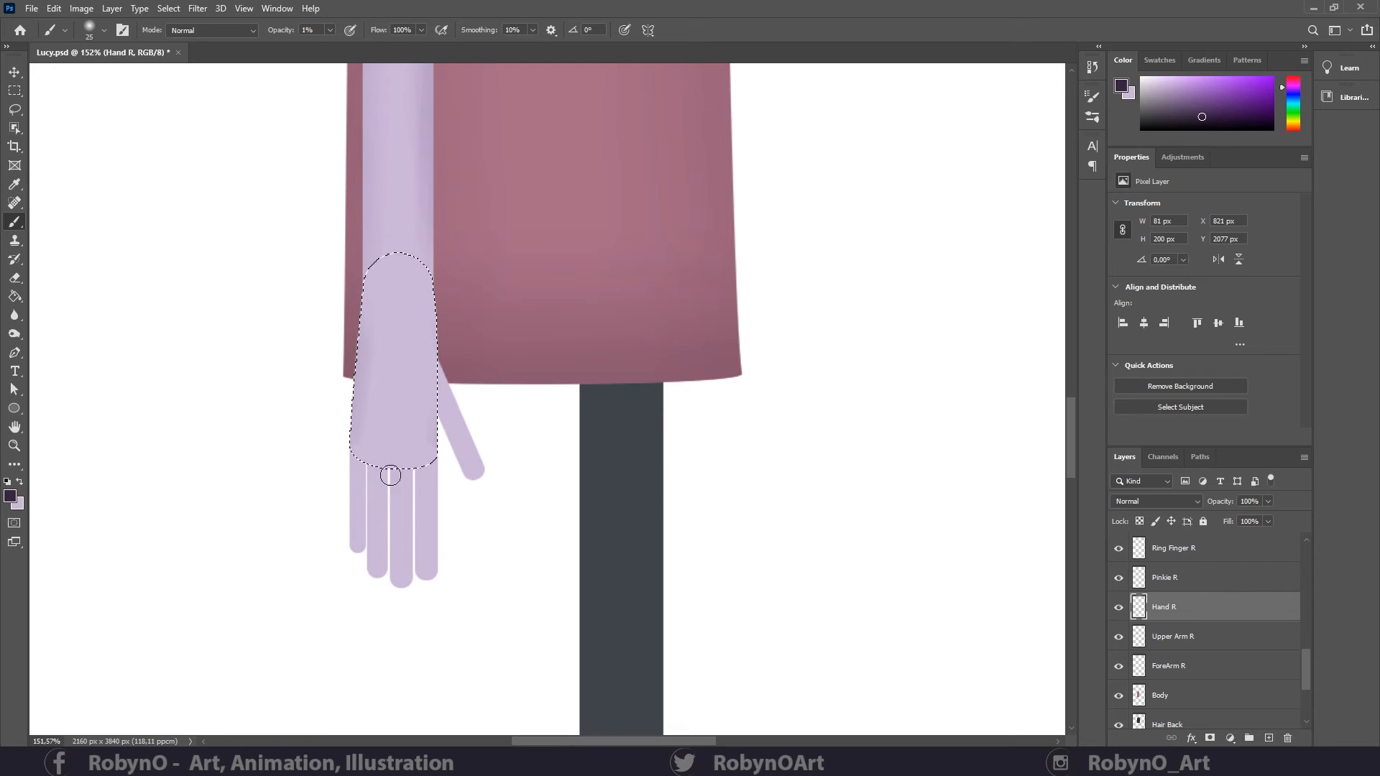
# - Sample the hand's skin tone, soften the hand shading at 8% and 29% brush opacity, and deselect
pyautogui.keyDown('alt'); pyautogui.click(406, 409); pyautogui.keyUp('alt')
pyautogui.moveTo(330, 30); pyautogui.dragTo(341, 57)
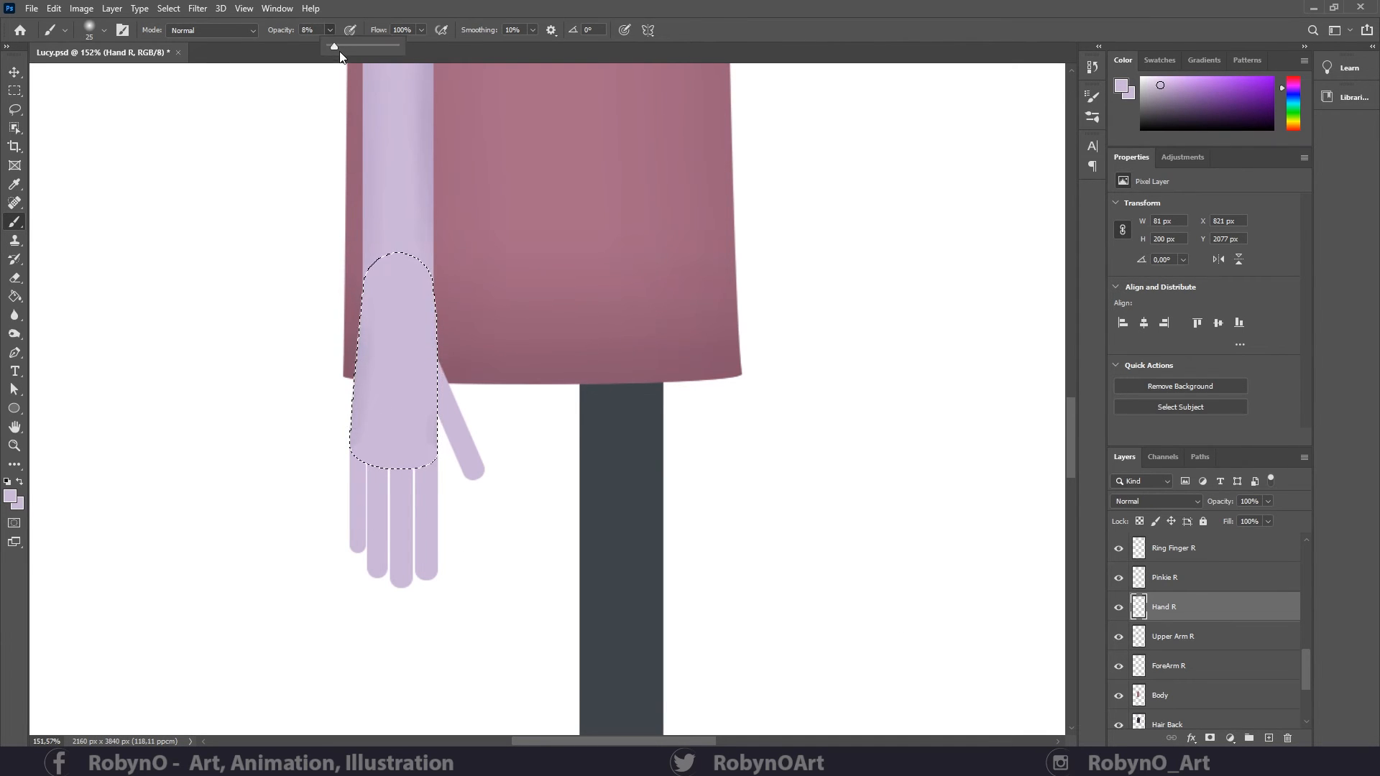
pyautogui.click(372, 422)
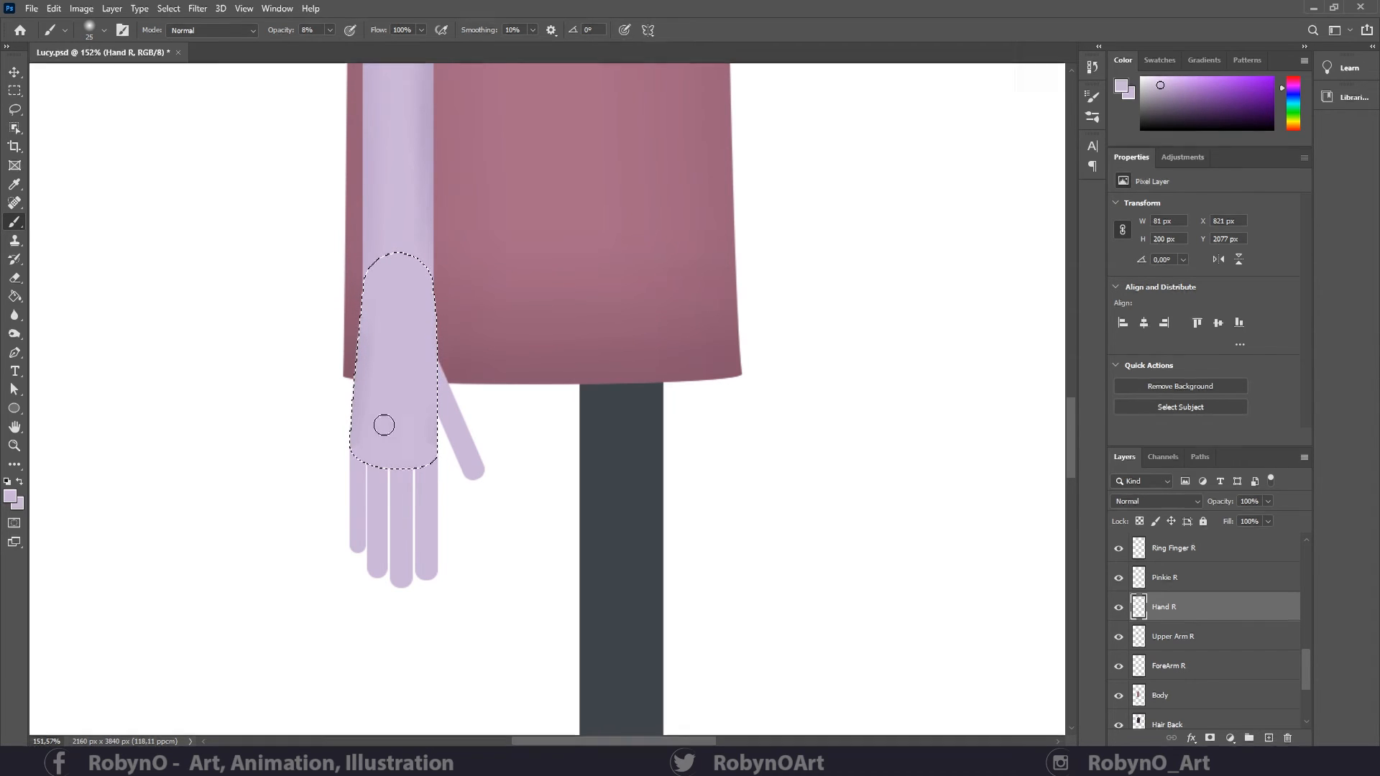
pyautogui.moveTo(330, 30); pyautogui.dragTo(343, 51)
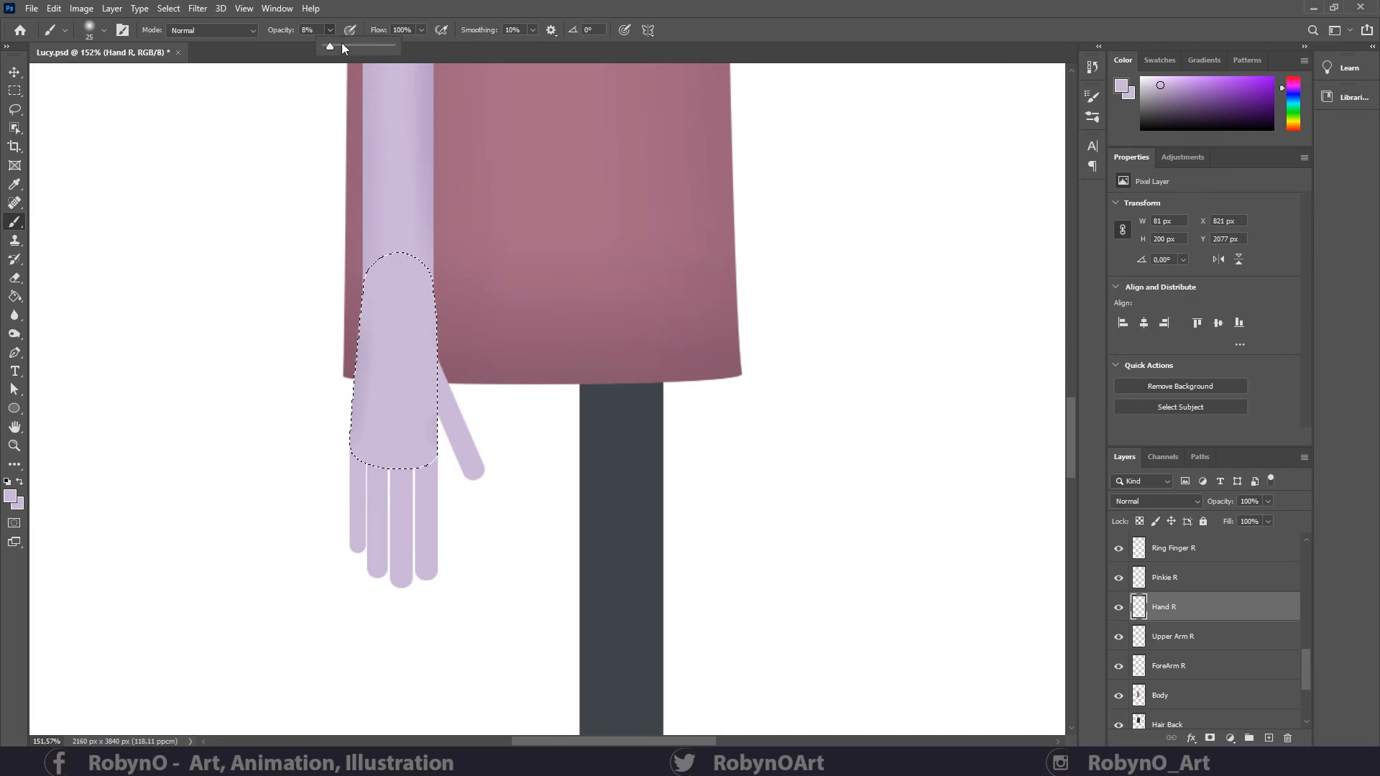
pyautogui.click(366, 465)
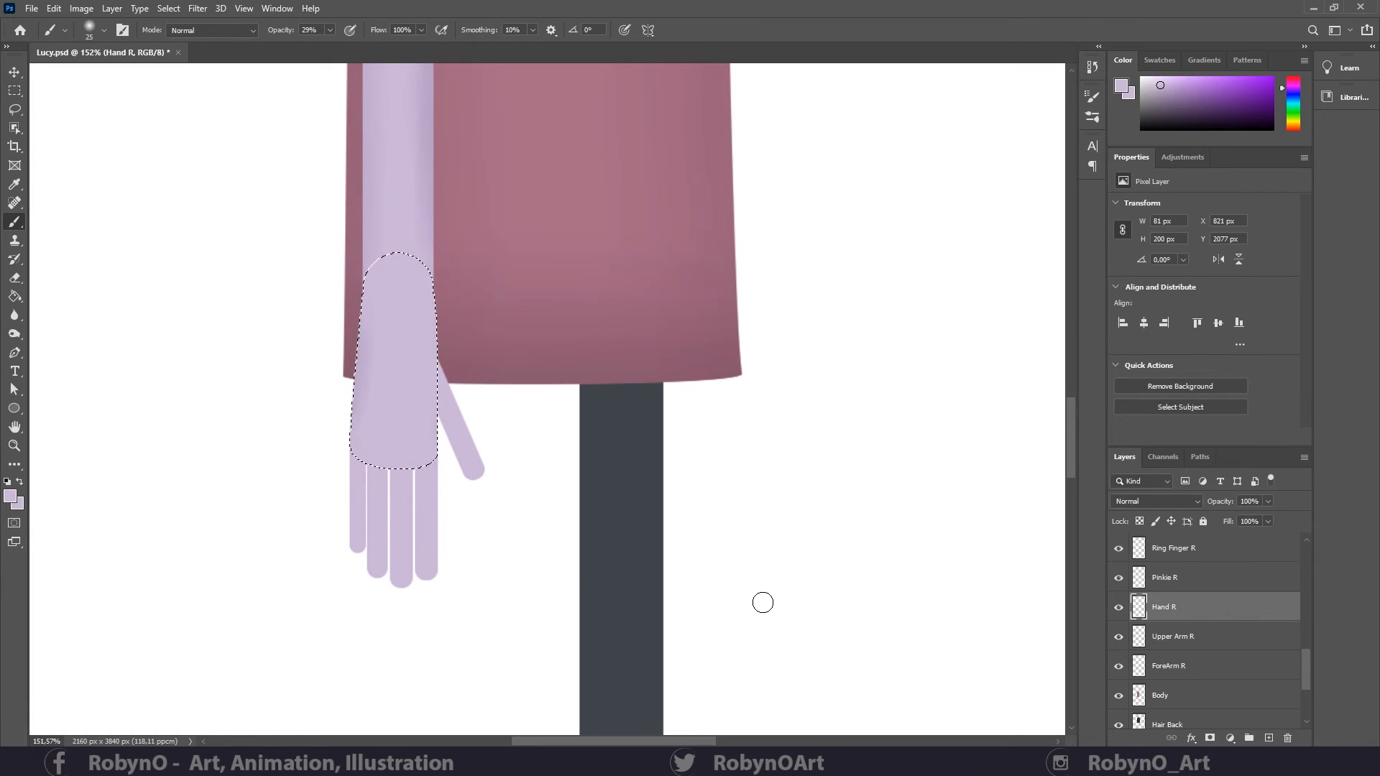
pyautogui.hotkey('ctrl', 'd')
pyautogui.click(13, 446)
pyautogui.moveTo(456, 325)
pyautogui.mouseDown()
pyautogui.moveTo(354, 329)
pyautogui.moveTo(450, 358)
pyautogui.moveTo(452, 334)
pyautogui.mouseUp()
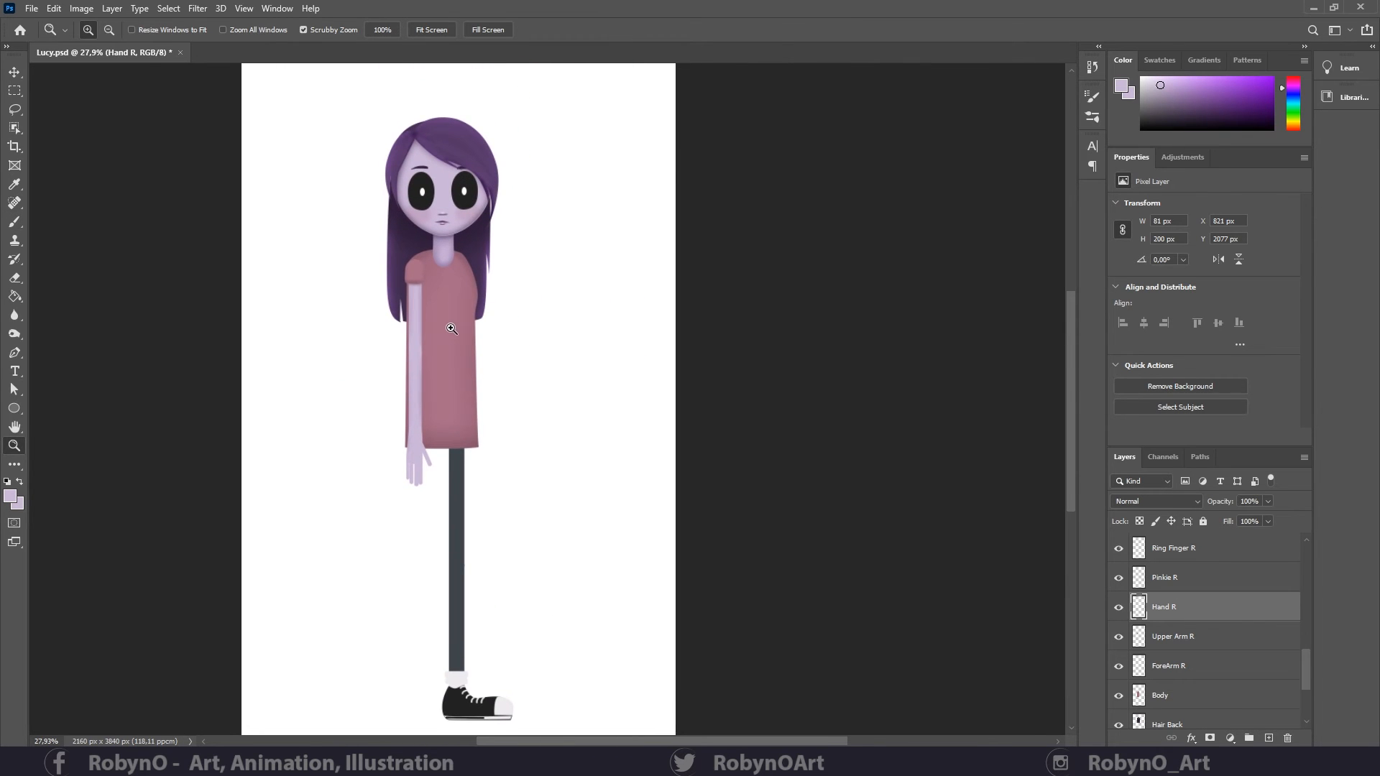
# - Load the Pinkie R outline as a selection and shade the finger's edges with purple #705283 at 6% brush opacity
pyautogui.moveTo(430, 487); pyautogui.dragTo(706, 485)
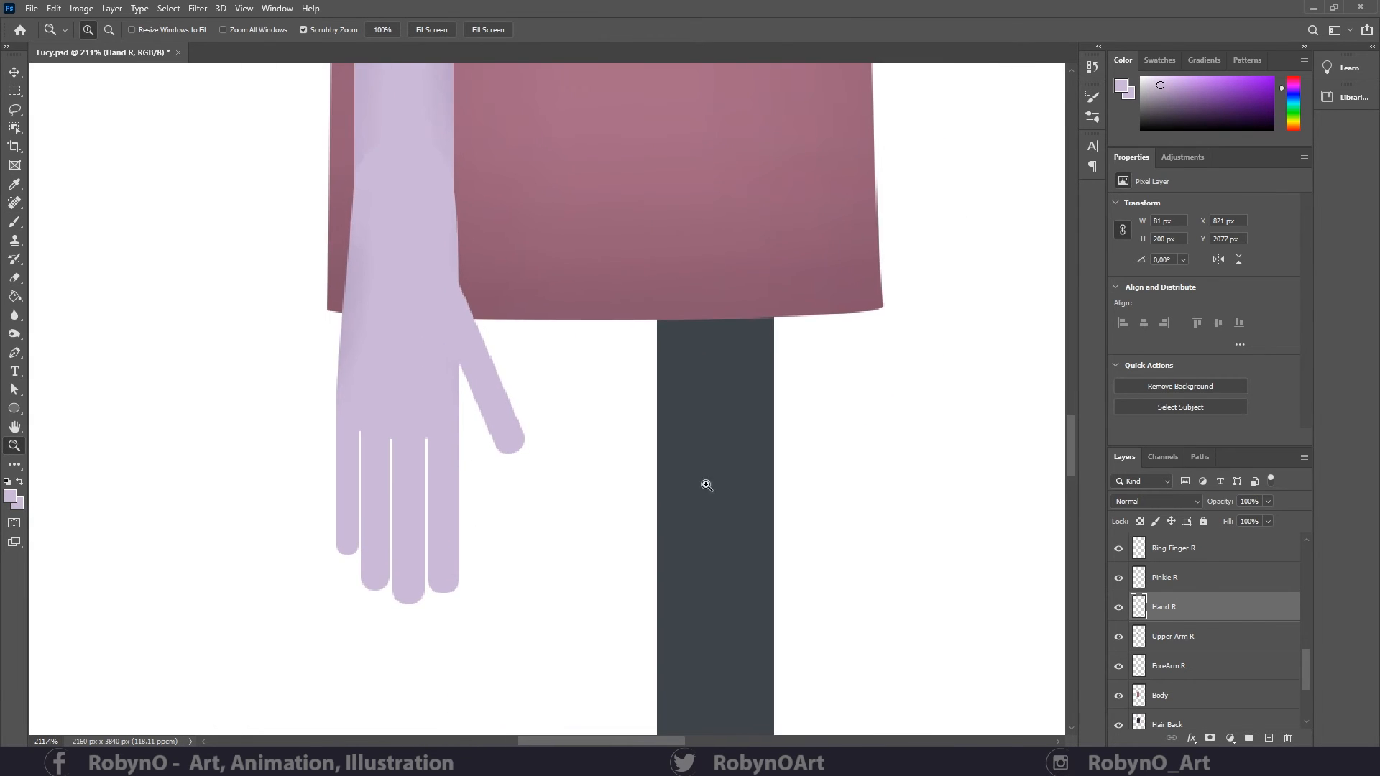
pyautogui.click(1191, 585)
pyautogui.keyDown('ctrl'); pyautogui.click(1138, 577); pyautogui.keyUp('ctrl')
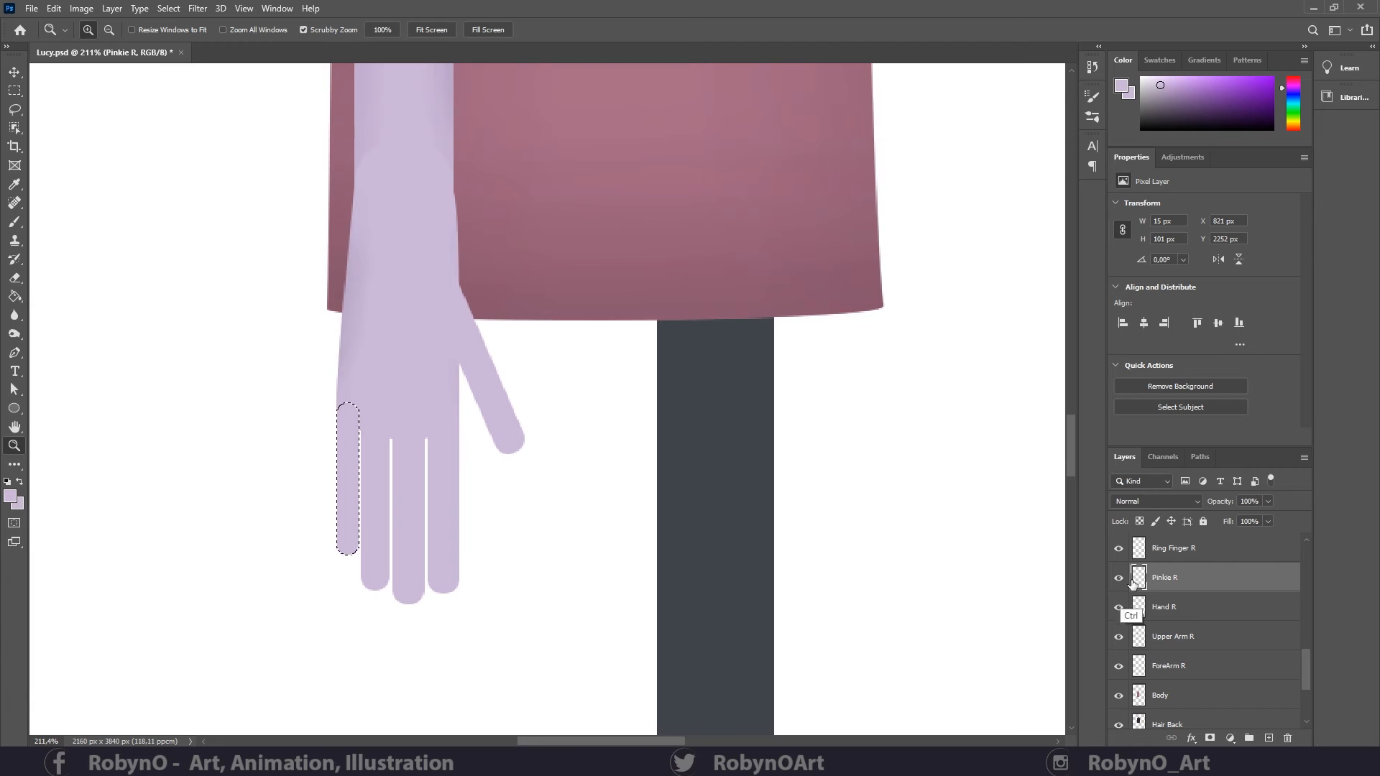
pyautogui.click(10, 496)
pyautogui.write('705283')
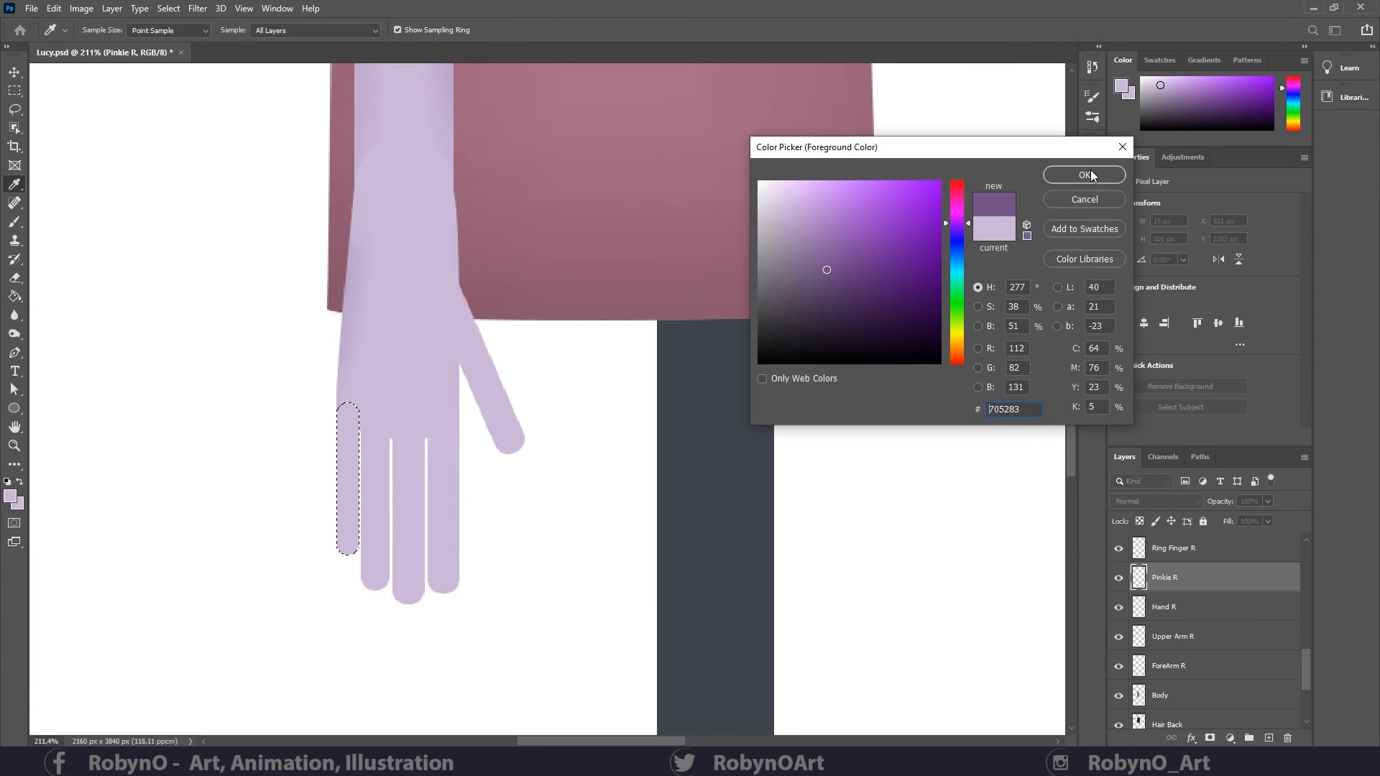
pyautogui.click(1086, 174)
pyautogui.press('b')
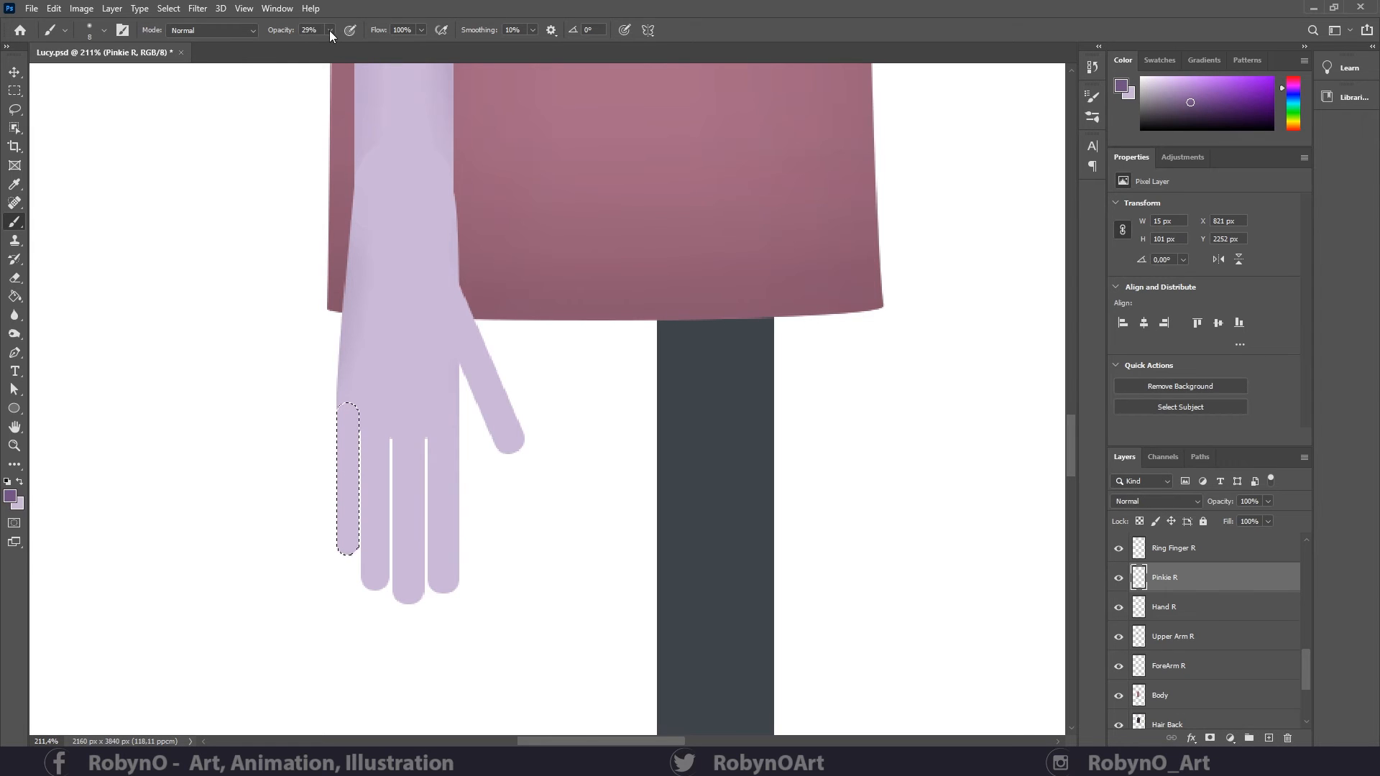
pyautogui.moveTo(329, 30); pyautogui.dragTo(315, 76)
pyautogui.moveTo(363, 450); pyautogui.dragTo(359, 459)
# - Load the Ring Finger R outline as a selection and shade the ring finger's edges and tip with the same purple
pyautogui.click(1164, 608)
pyautogui.click(1168, 554)
pyautogui.keyDown('ctrl'); pyautogui.click(1141, 551); pyautogui.keyUp('ctrl')
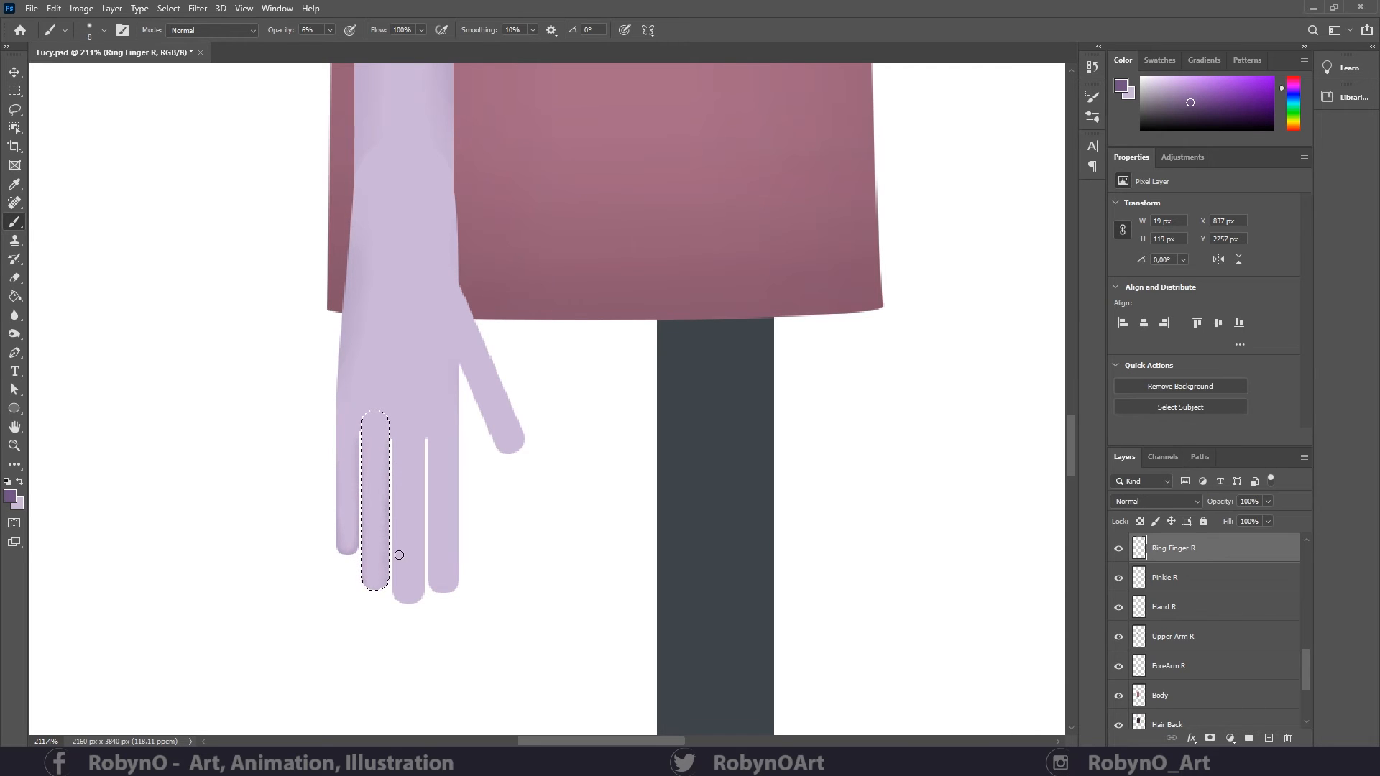
pyautogui.moveTo(399, 555); pyautogui.dragTo(355, 585)
# - Select the outlines of Middle Finger R and Forefinger R in turn and brush purple shading along each finger's edges and tip
pyautogui.moveTo(1309, 659); pyautogui.dragTo(1308, 634)
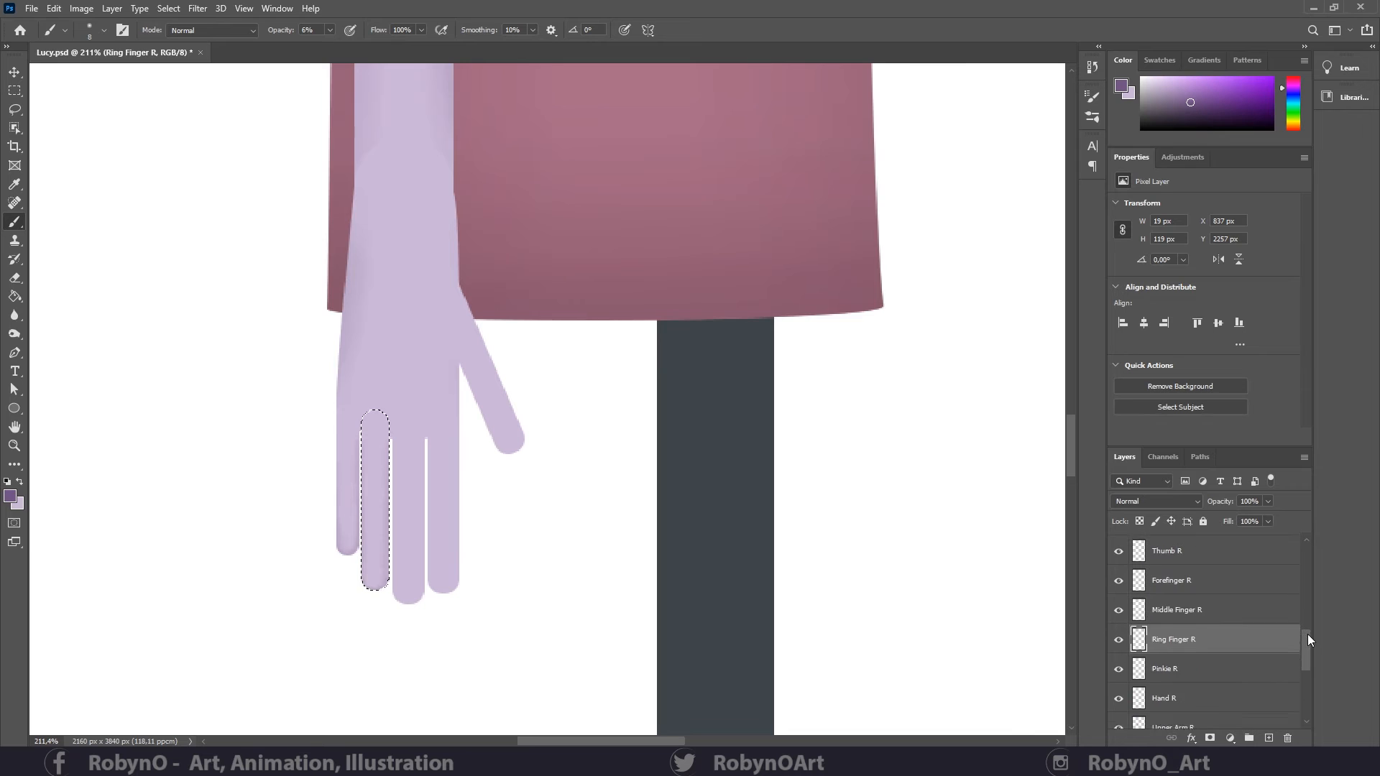
pyautogui.click(1175, 641)
pyautogui.keyDown('ctrl'); pyautogui.click(1139, 641); pyautogui.keyUp('ctrl')
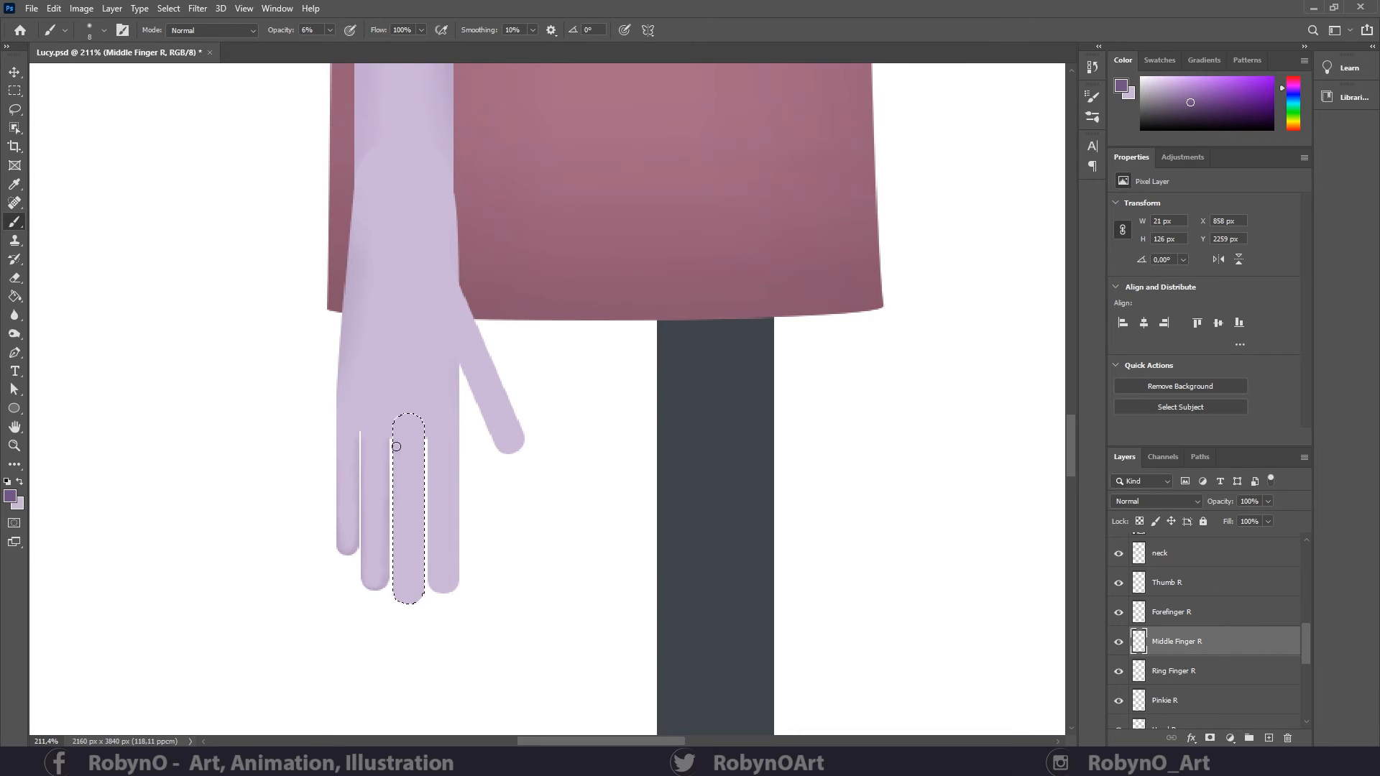
pyautogui.moveTo(396, 447); pyautogui.dragTo(392, 534)
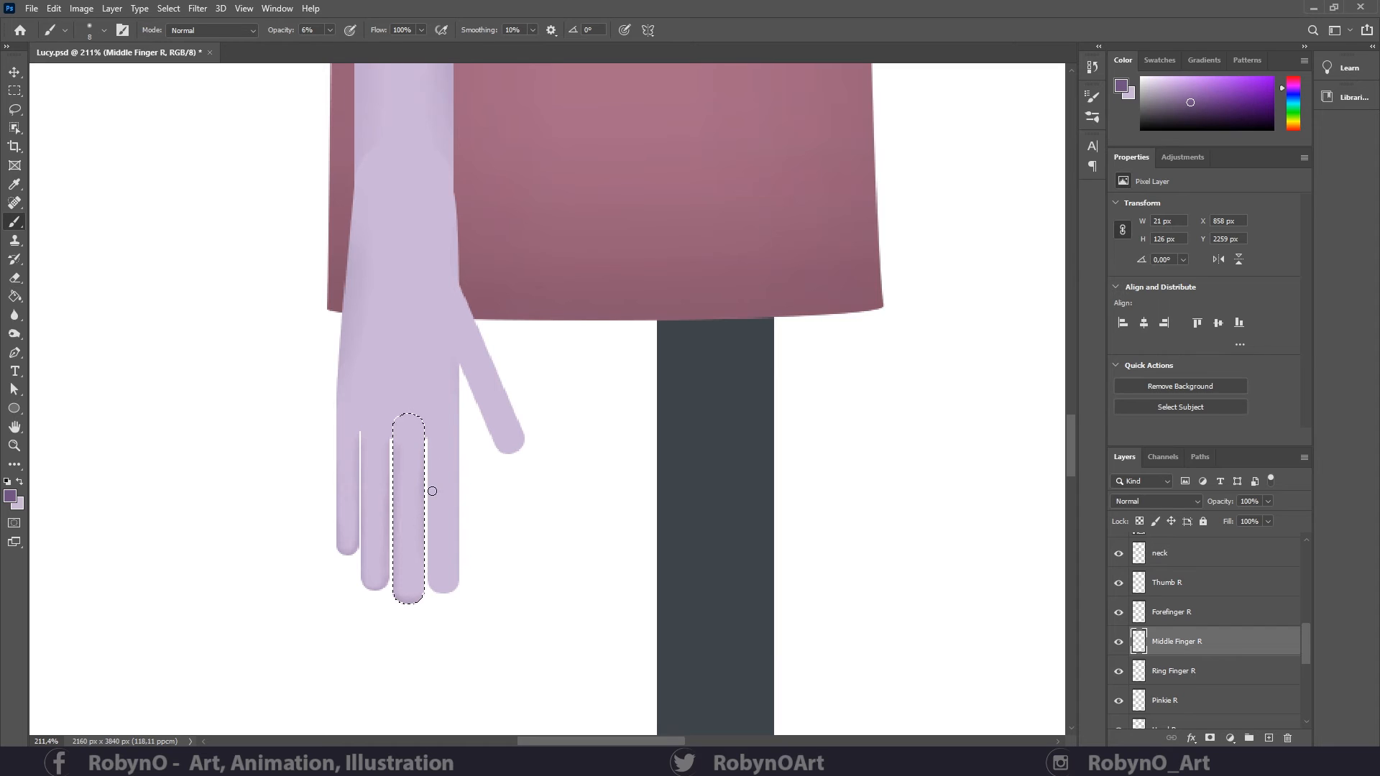
pyautogui.click(1210, 612)
pyautogui.keyDown('ctrl'); pyautogui.click(1139, 611); pyautogui.keyUp('ctrl')
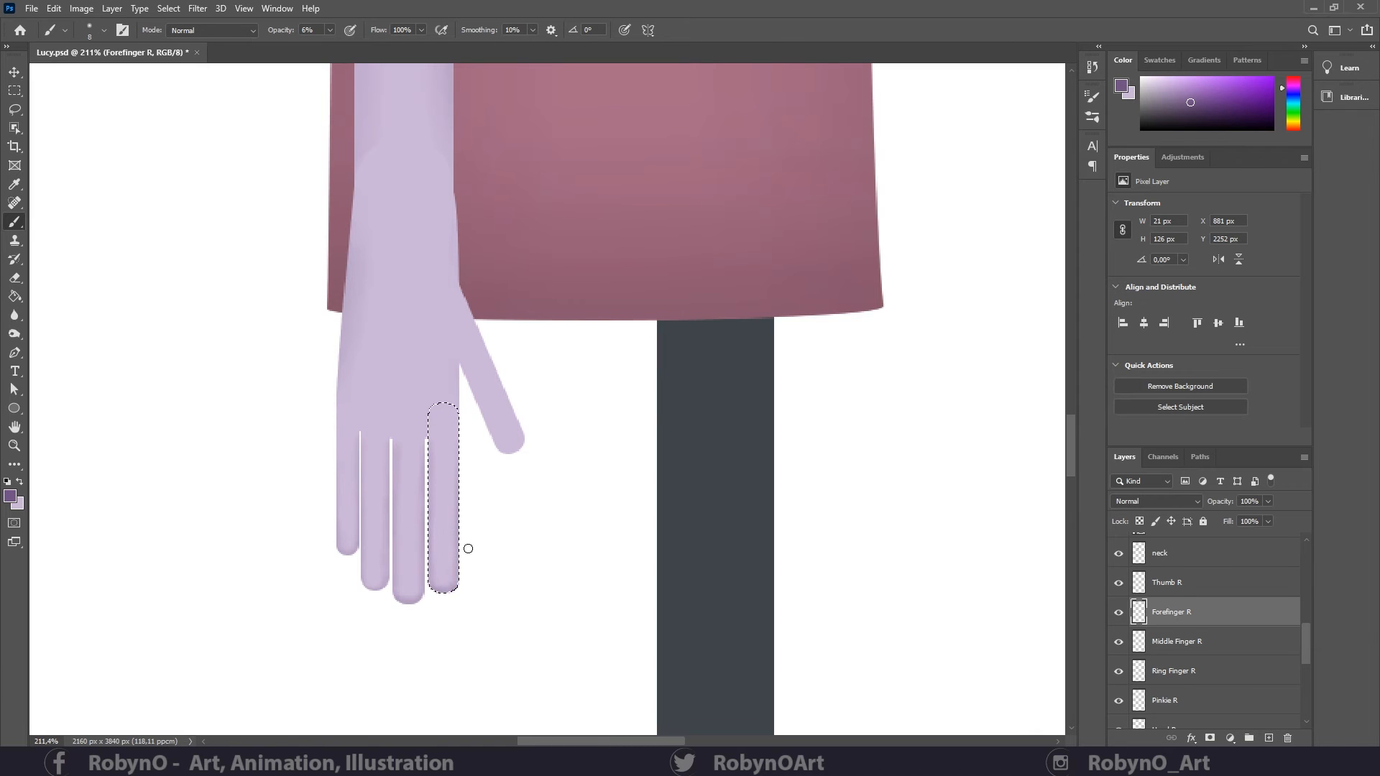
# - Load the Thumb R outline as a selection, shade both sides and the tip of the thumb in purple, and deselect
pyautogui.moveTo(609, 447); pyautogui.dragTo(564, 574)
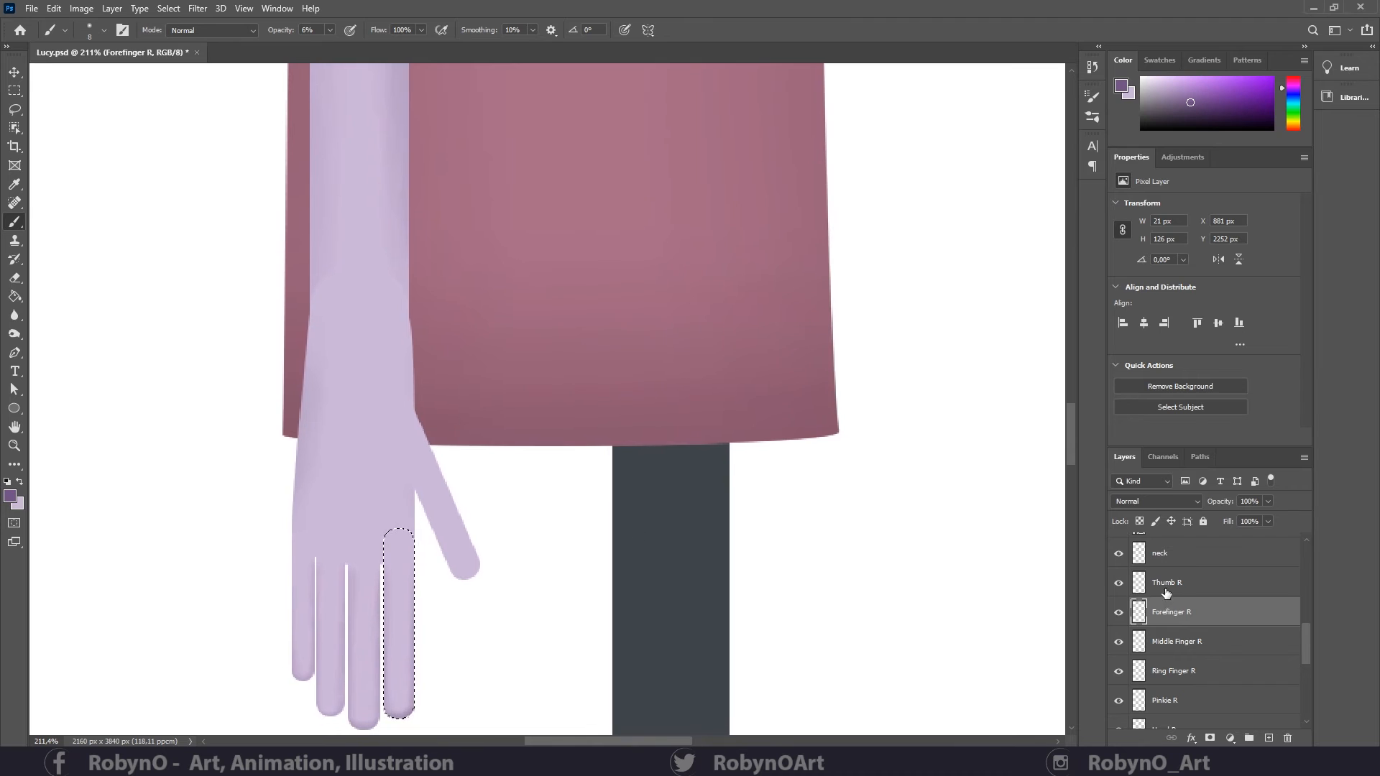
pyautogui.click(1167, 587)
pyautogui.keyDown('ctrl'); pyautogui.click(1139, 583); pyautogui.keyUp('ctrl')
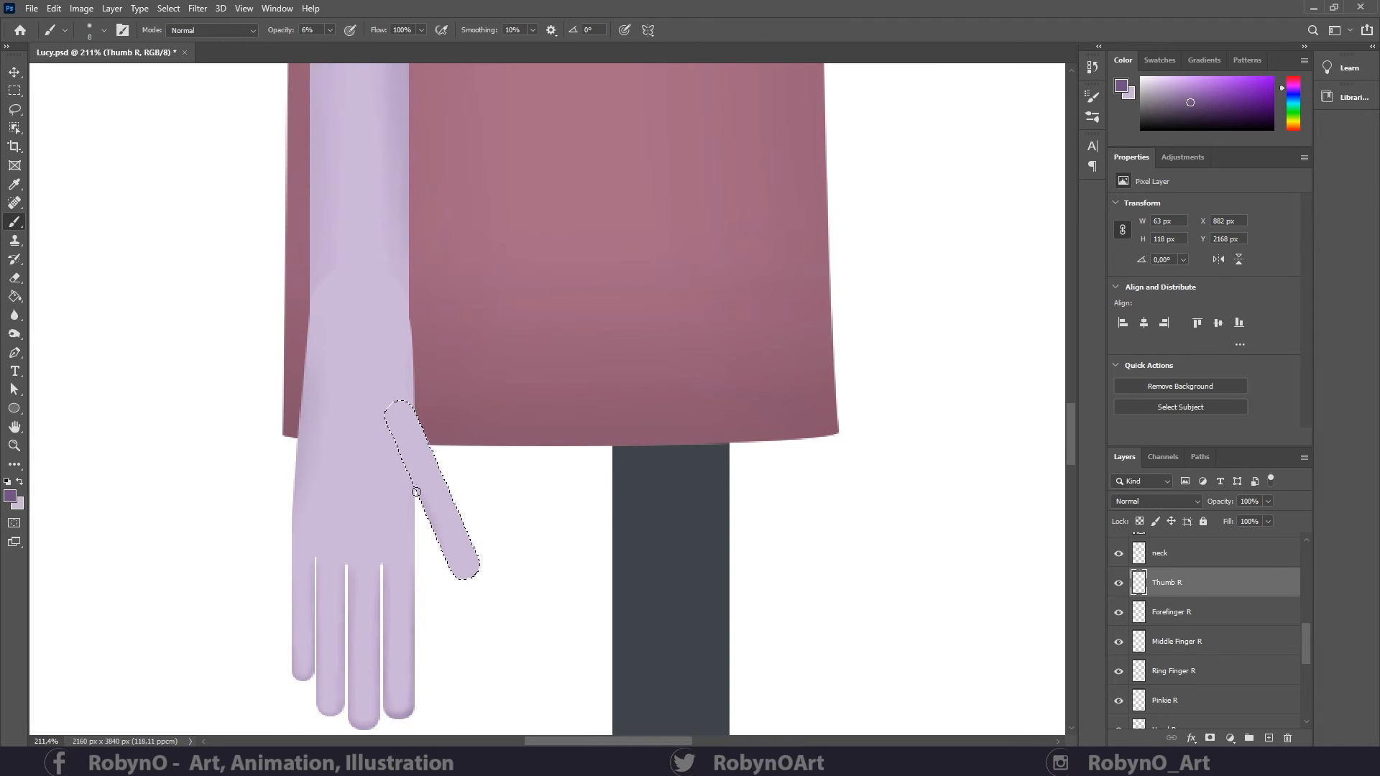
pyautogui.moveTo(427, 529); pyautogui.dragTo(436, 550)
pyautogui.moveTo(438, 460)
pyautogui.mouseDown()
pyautogui.moveTo(475, 562)
pyautogui.moveTo(455, 580)
pyautogui.mouseUp()
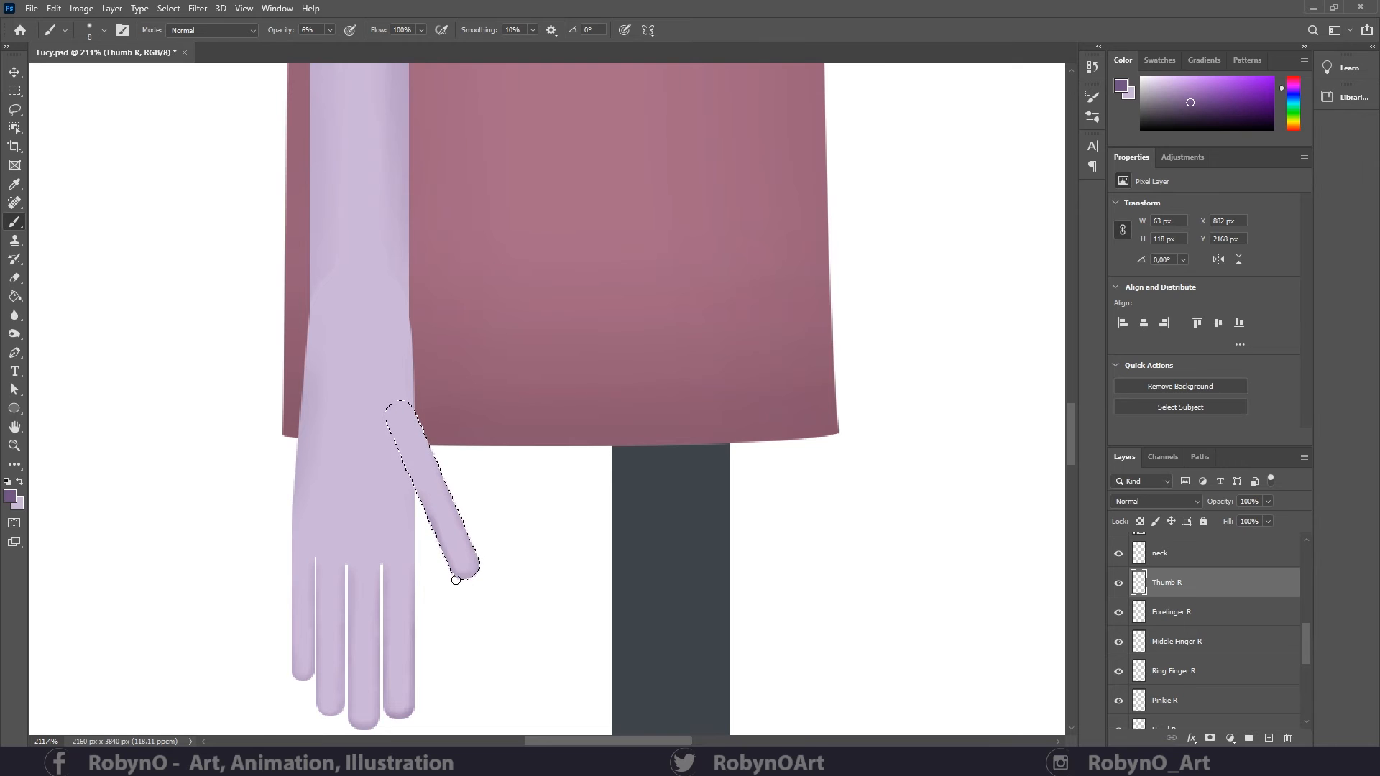
pyautogui.hotkey('ctrl', 'd')
# - Try a reduced layer opacity on Hand R and Thumb R together, and restore it to 100%
pyautogui.scroll(-3, 1305, 644)
pyautogui.click(1229, 663)
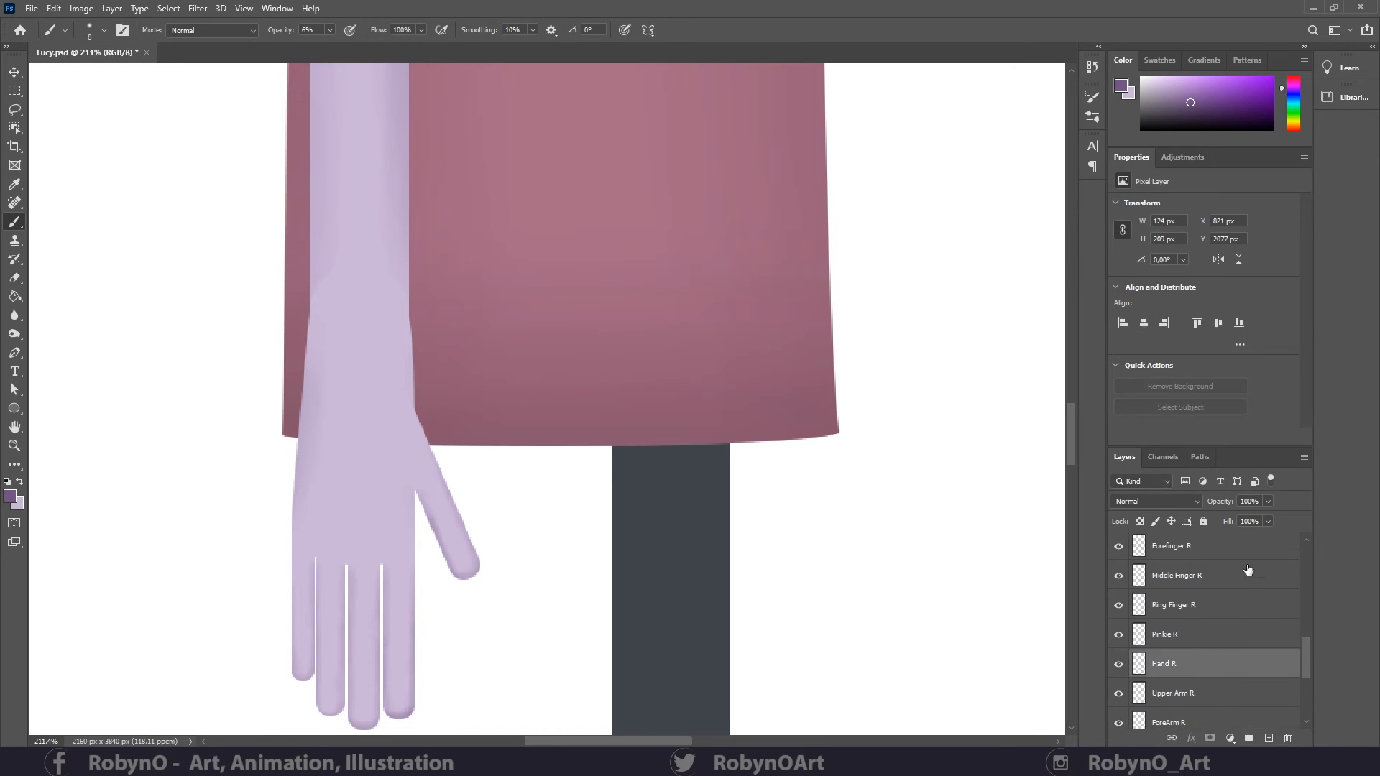
pyautogui.moveTo(1258, 511); pyautogui.dragTo(1252, 520)
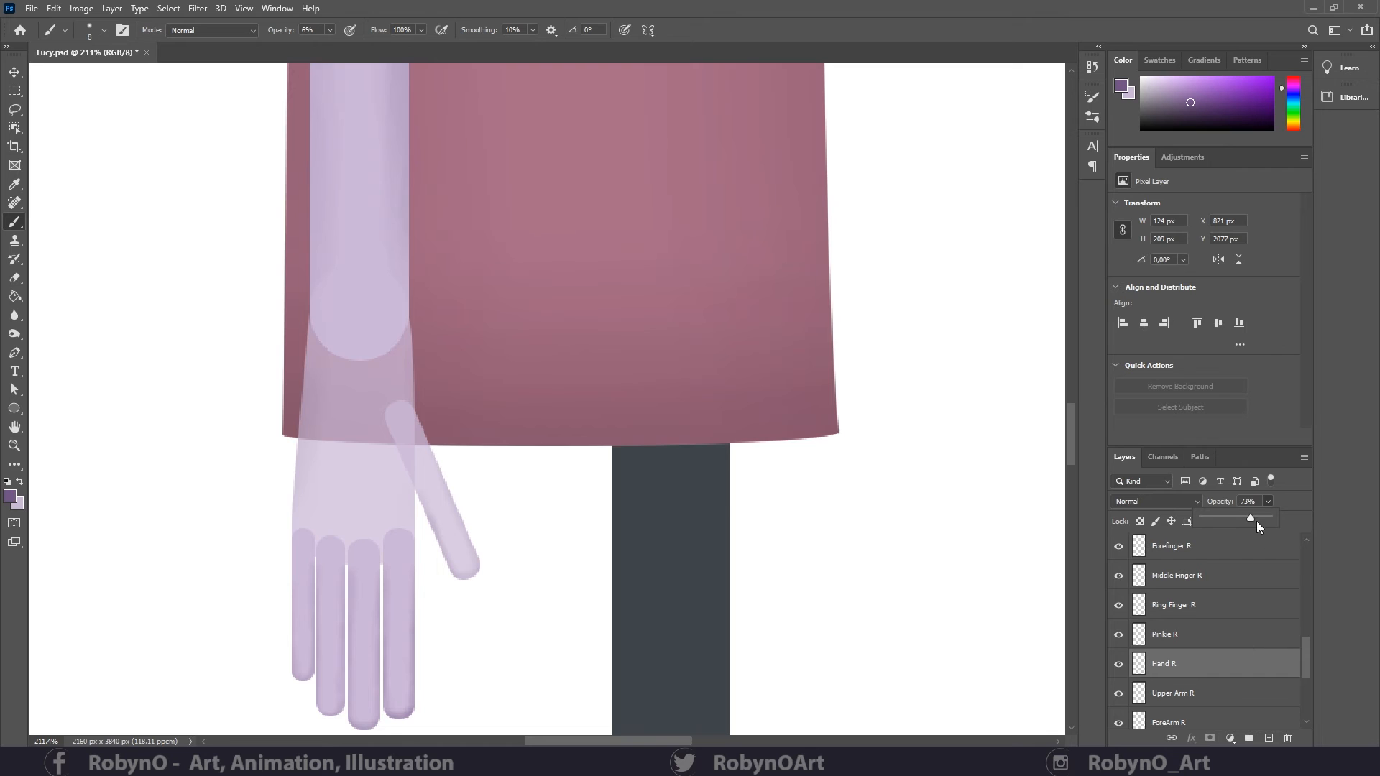
pyautogui.moveTo(1257, 522); pyautogui.dragTo(1307, 515)
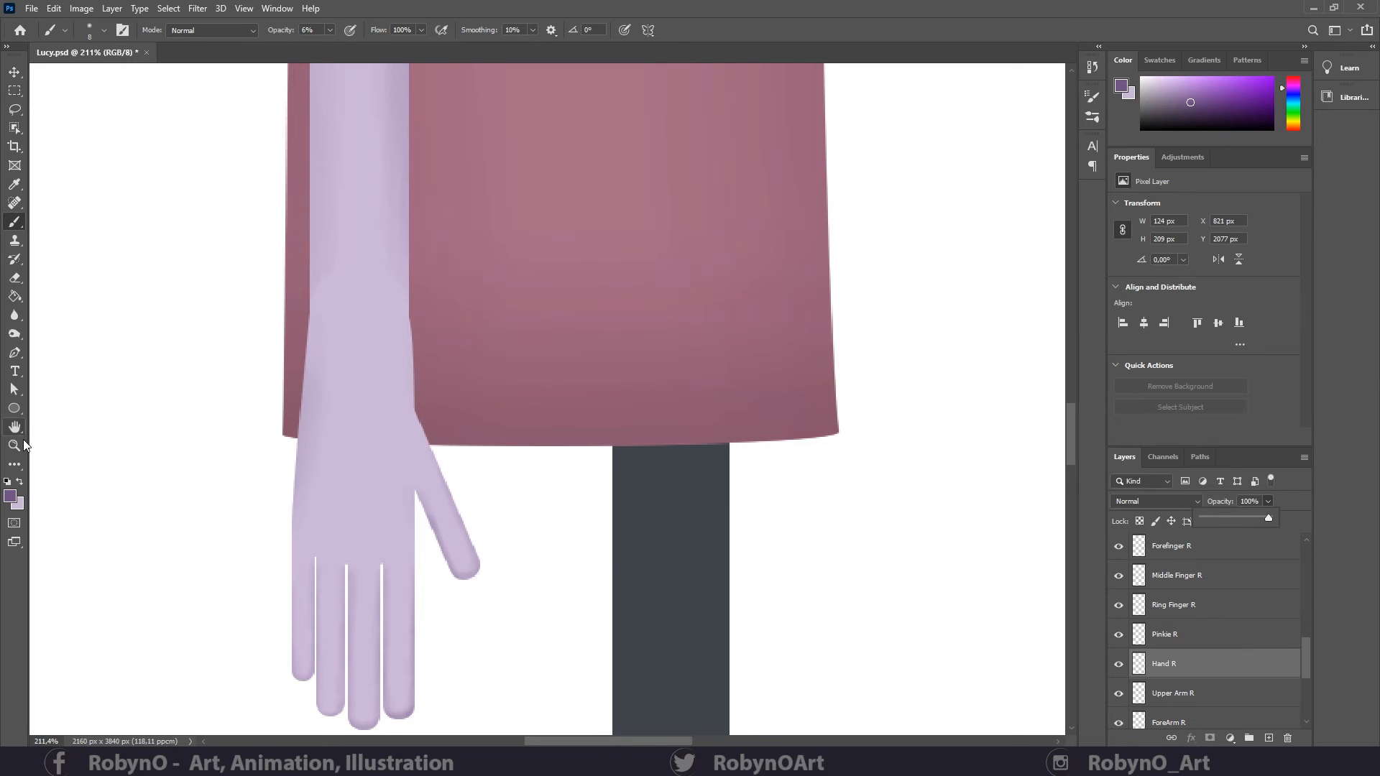
# - On the Body layer, draw a closed Pen path curving from the neck base over the sleeve-side shoulder and around the area outside it
pyautogui.press('z')
pyautogui.moveTo(712, 544); pyautogui.dragTo(453, 342)
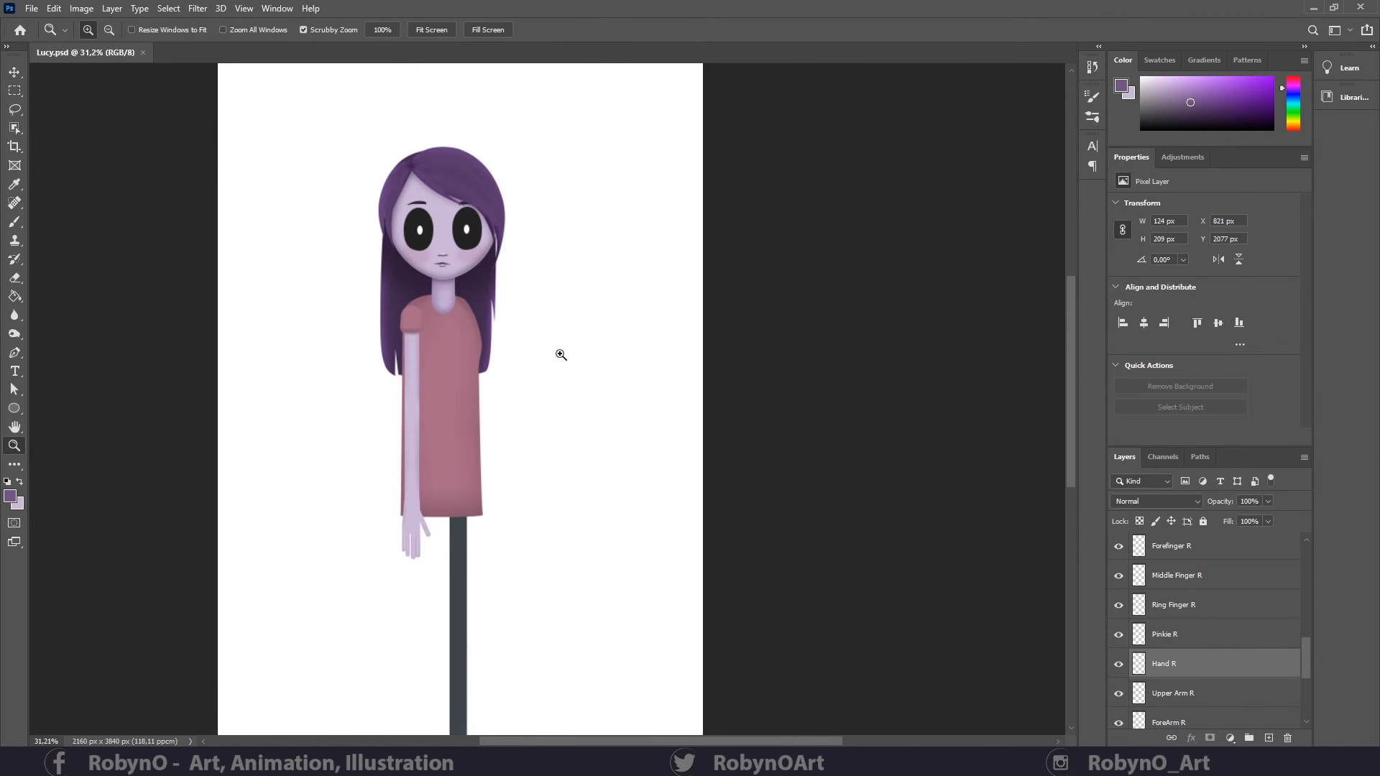
pyautogui.moveTo(433, 297); pyautogui.dragTo(440, 297)
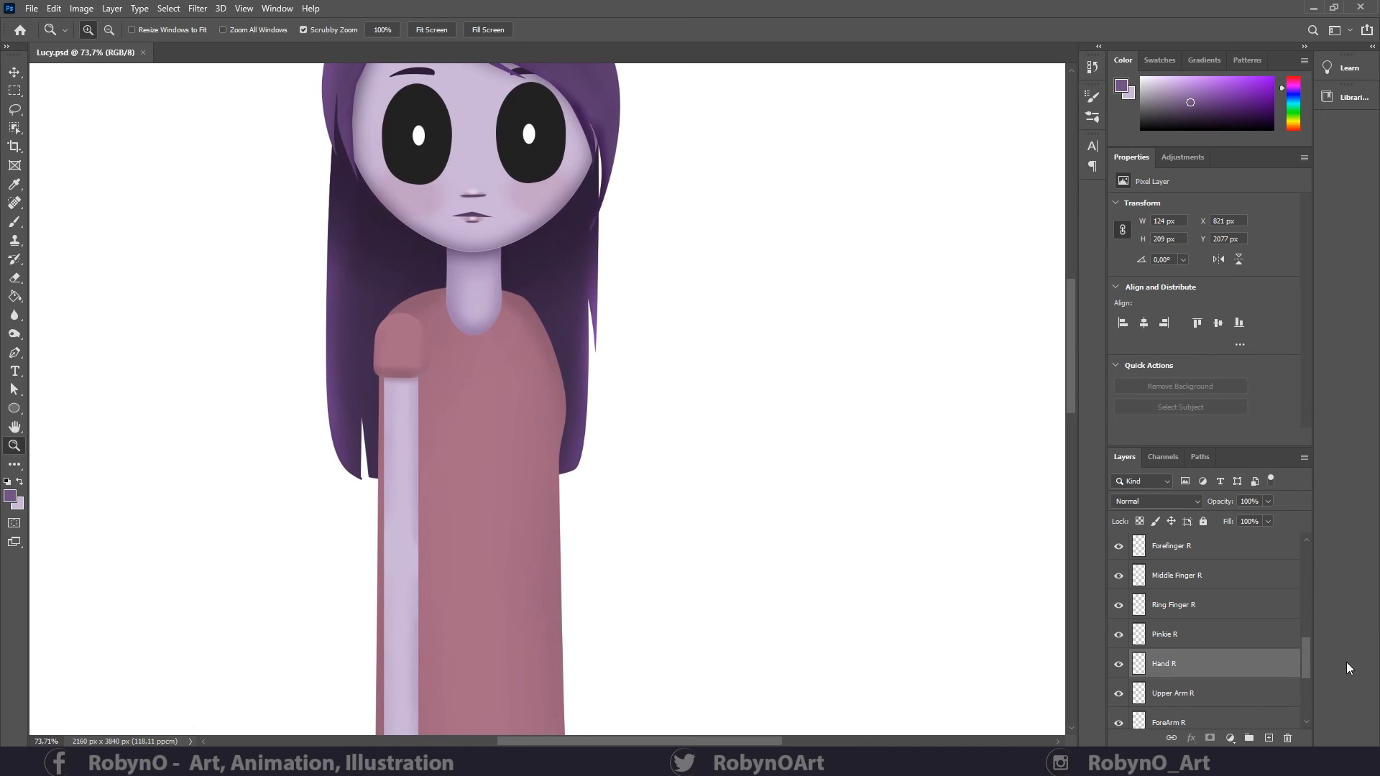
pyautogui.scroll(-3, 1307, 665)
pyautogui.click(1179, 662)
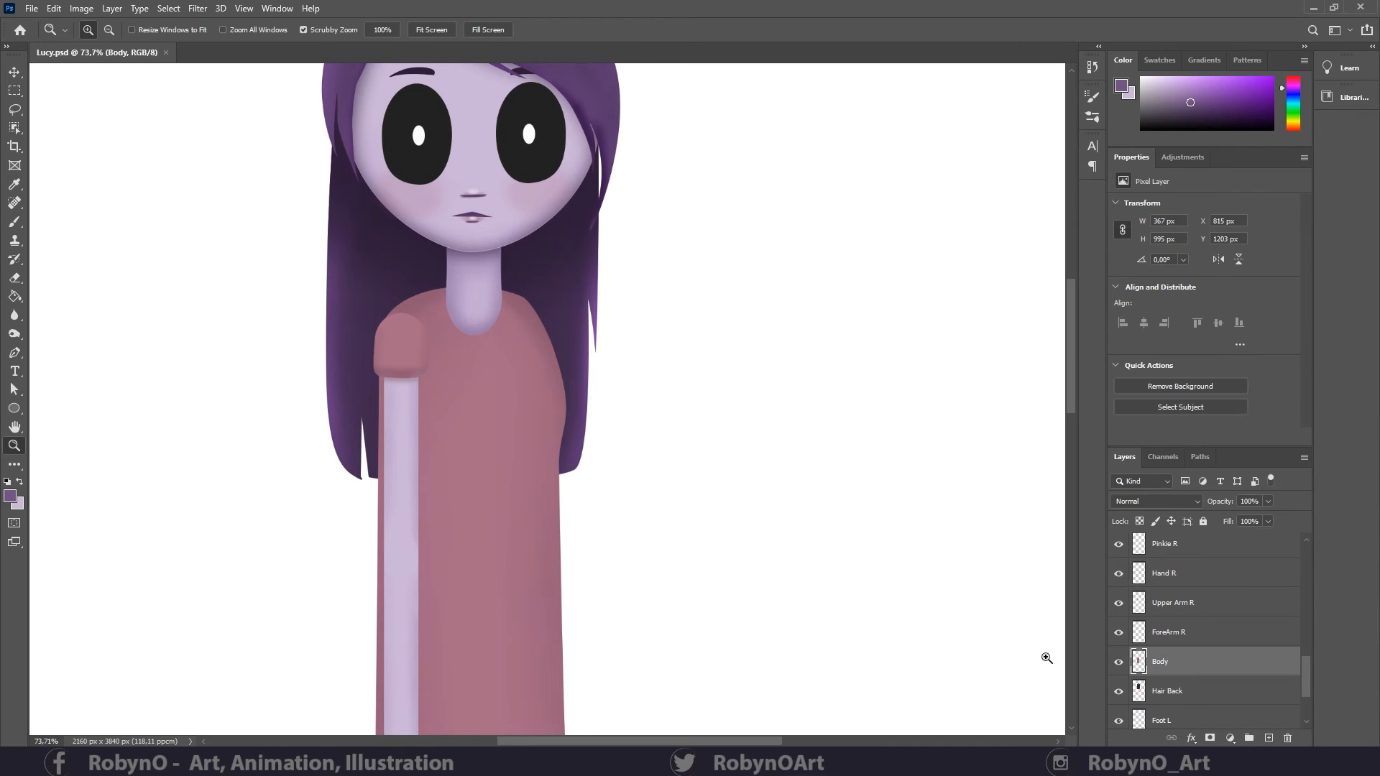
pyautogui.moveTo(456, 302); pyautogui.dragTo(489, 323)
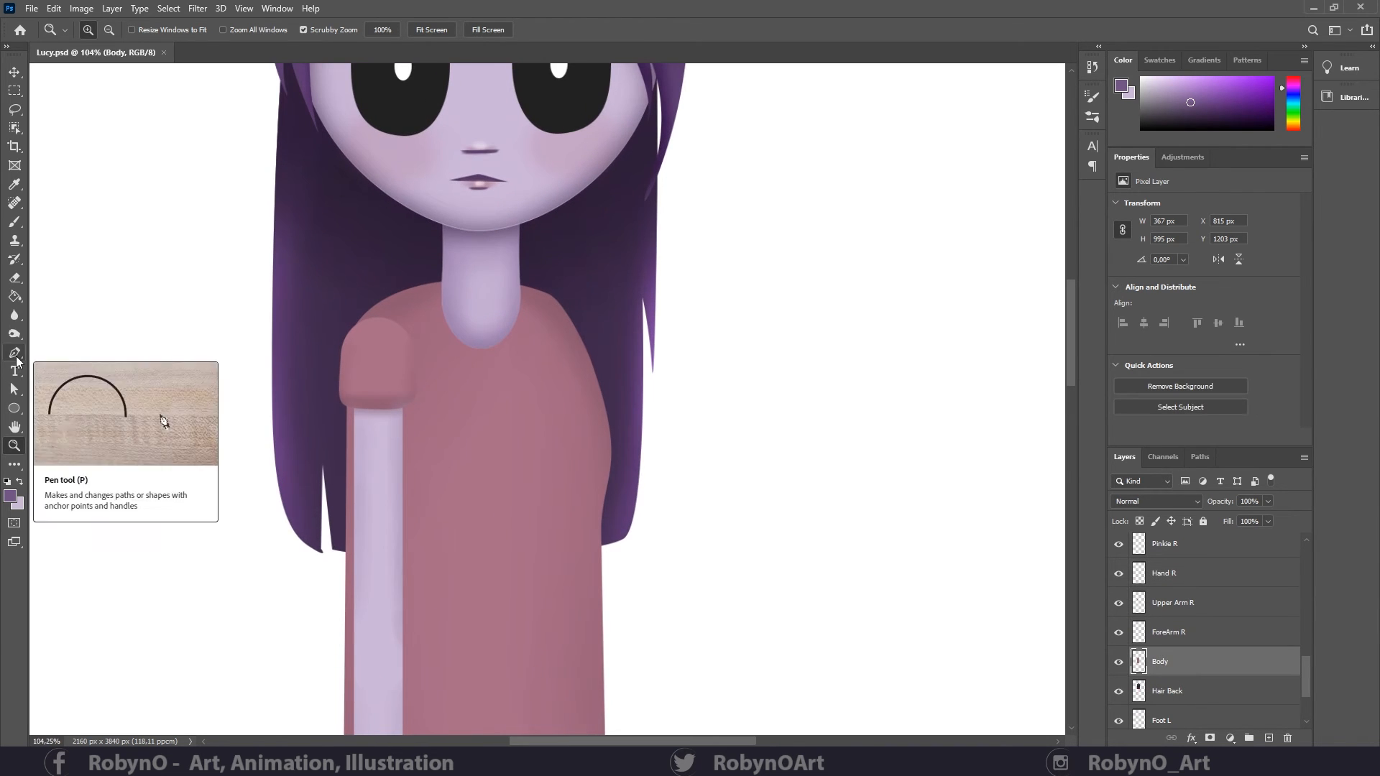
pyautogui.press('p')
pyautogui.click(442, 280)
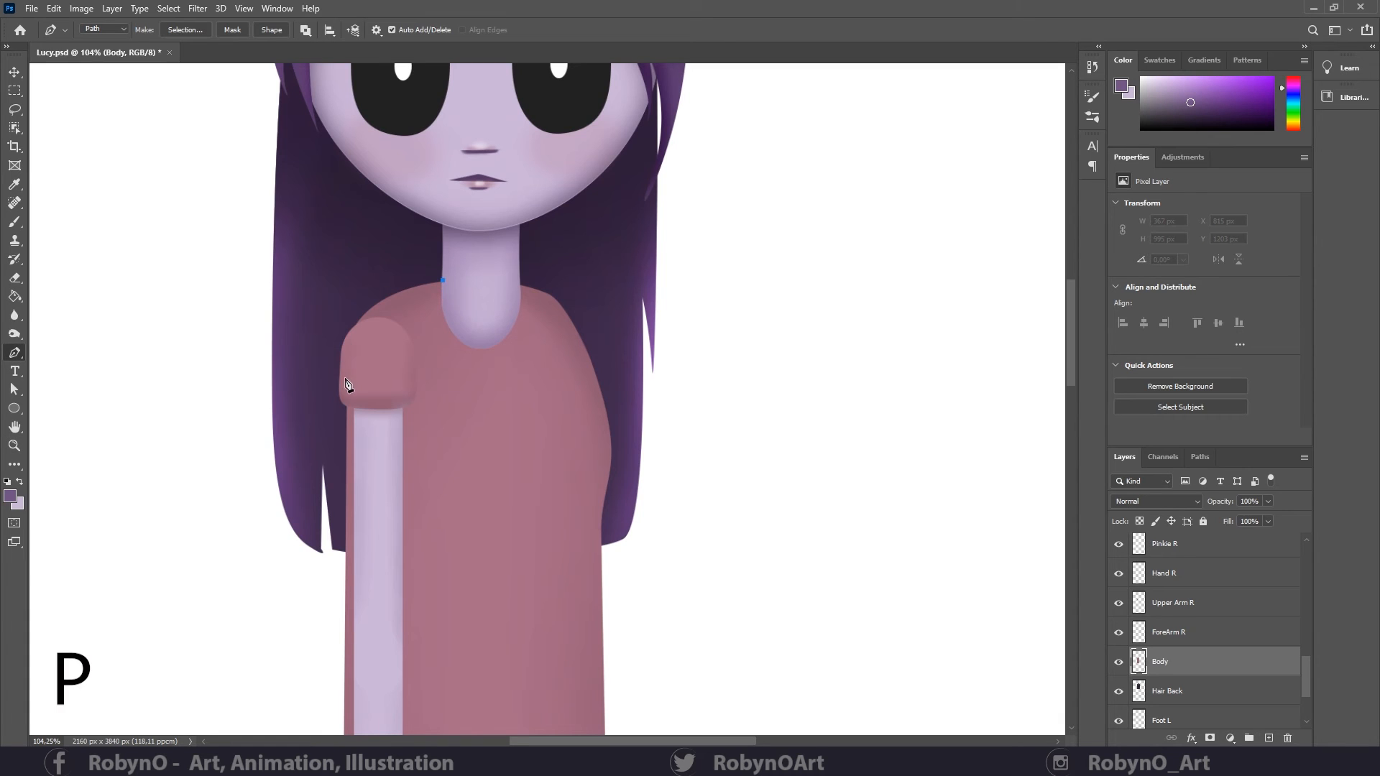
pyautogui.moveTo(347, 382); pyautogui.dragTo(332, 444)
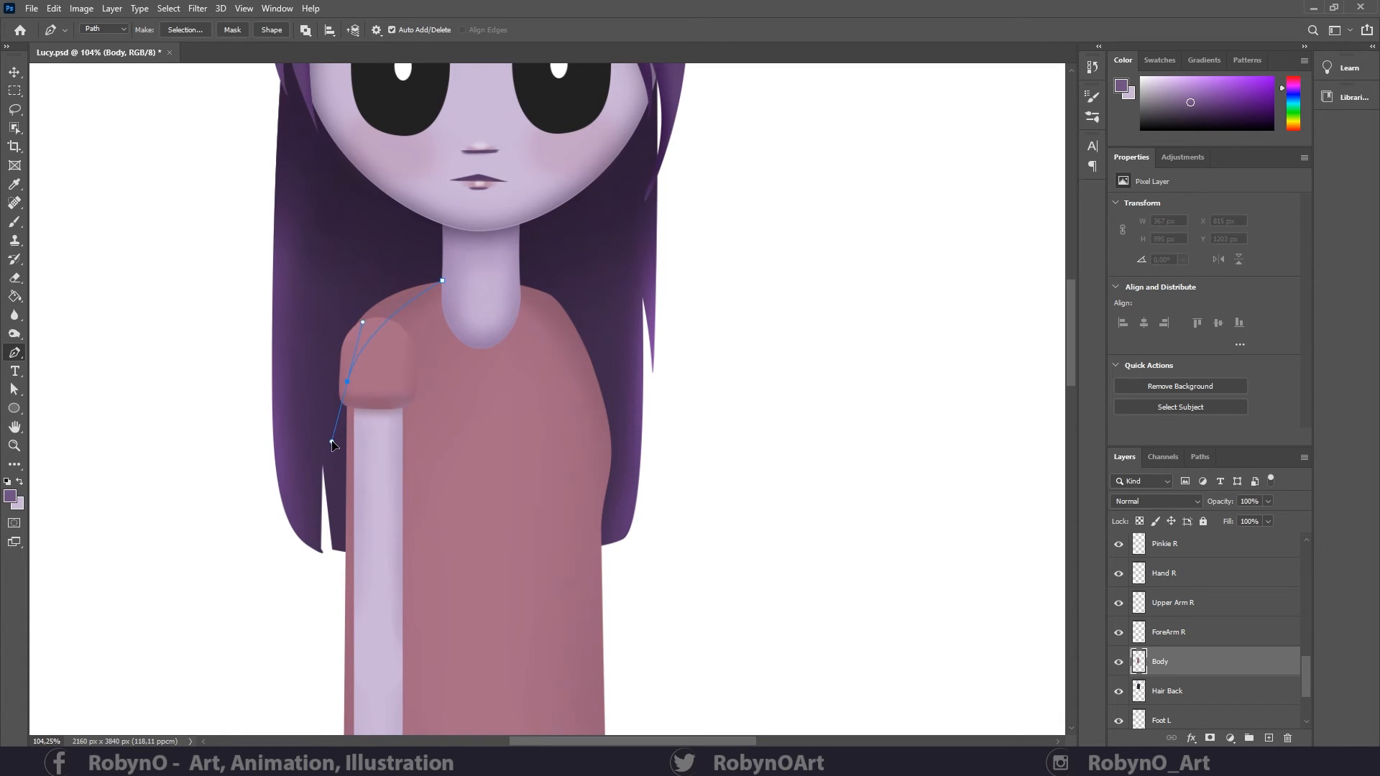
pyautogui.click(329, 505)
pyautogui.click(164, 415)
pyautogui.click(293, 257)
pyautogui.click(367, 226)
pyautogui.click(442, 281)
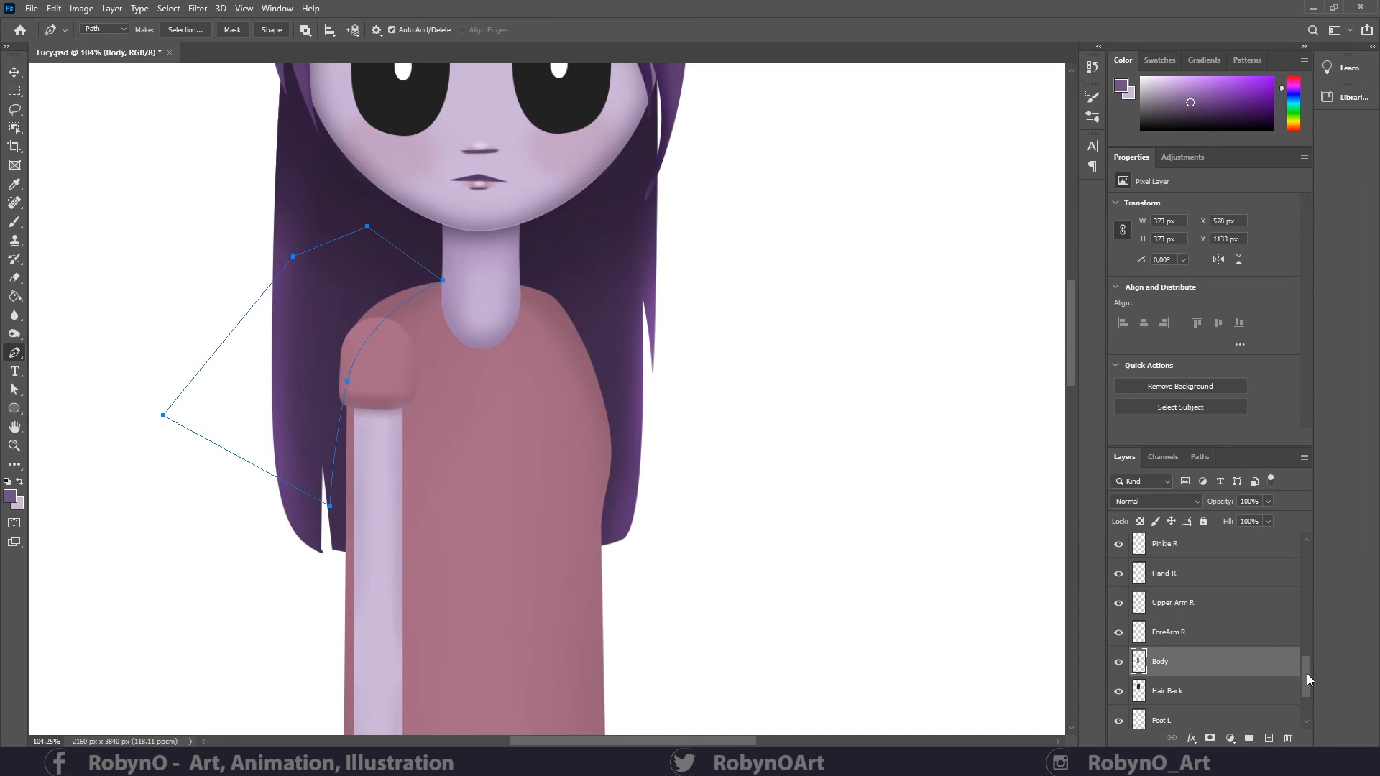
# - Hide Upper Arm R and adjust the shoulder path's curve handle and anchor to fit the sleeve-side edge of the body
pyautogui.click(1118, 603)
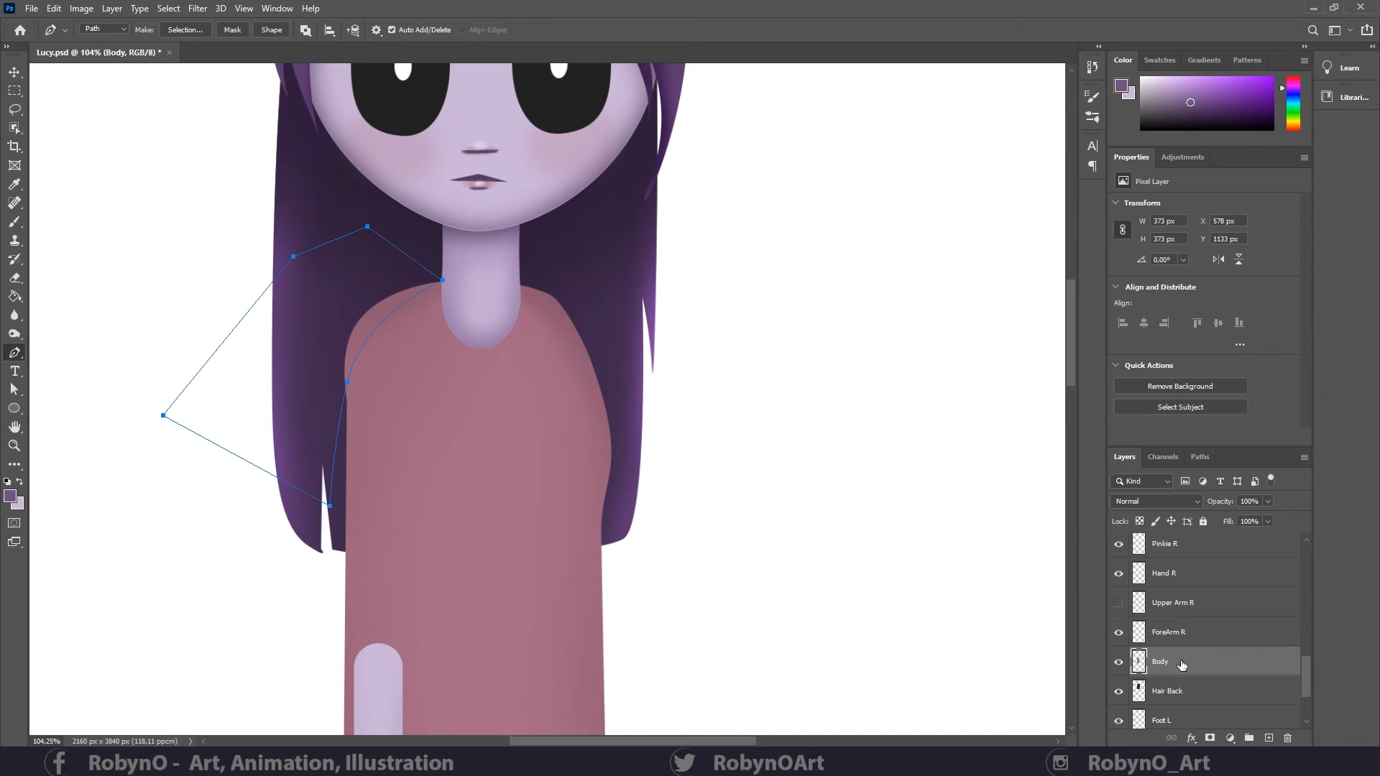
pyautogui.click(14, 389)
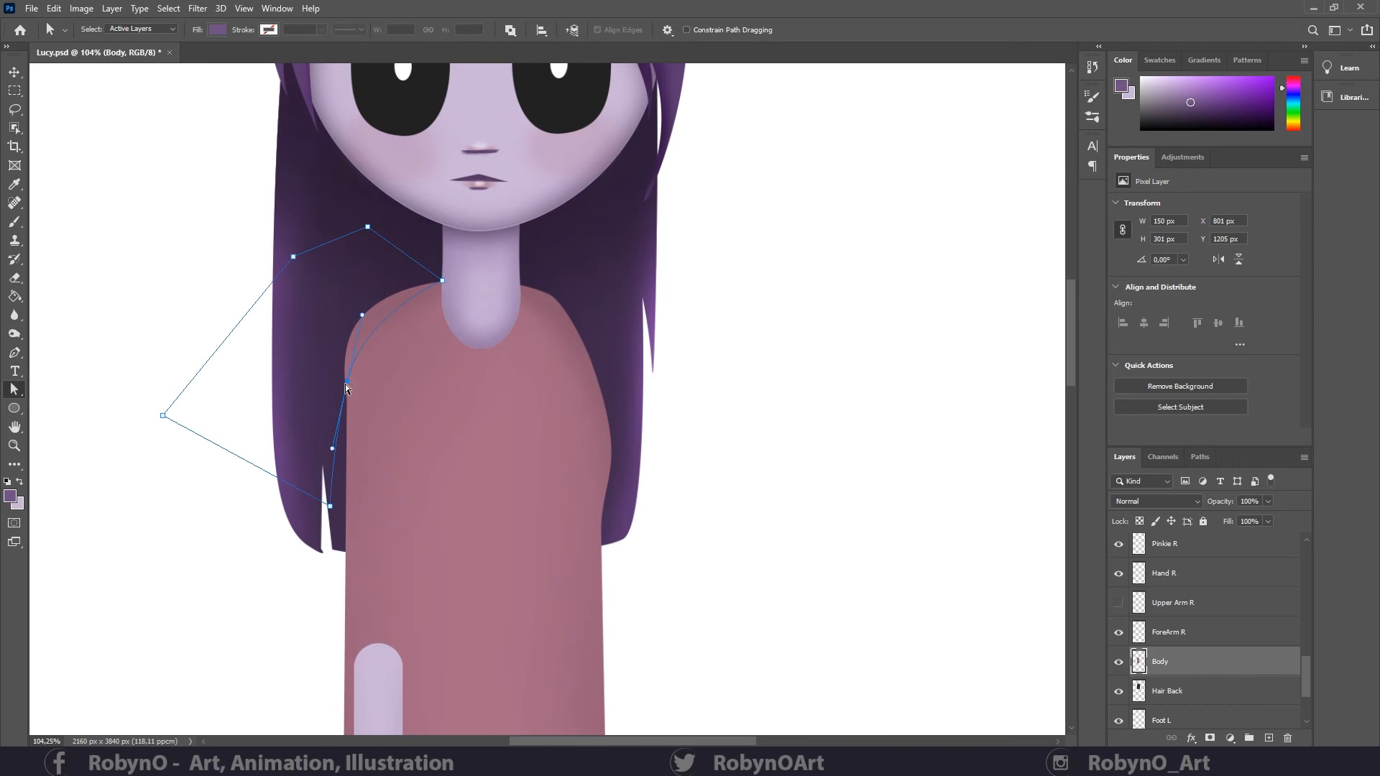
pyautogui.moveTo(365, 315); pyautogui.dragTo(357, 306)
pyautogui.moveTo(347, 392); pyautogui.dragTo(345, 395)
# - Convert the shoulder path to a selection, delete that part of the Body layer, deselect, and show Upper Arm R again
pyautogui.rightClick(361, 269)
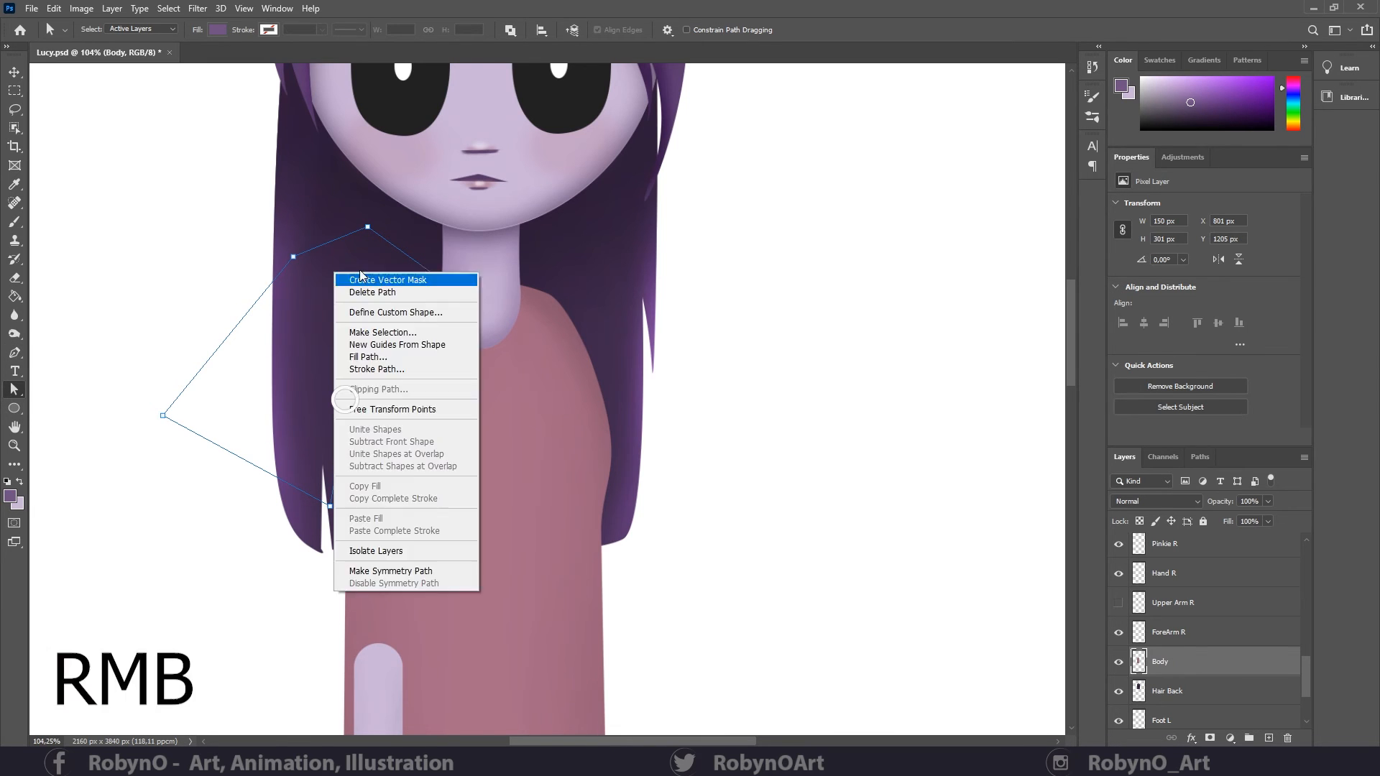
pyautogui.click(379, 352)
pyautogui.press('Return')
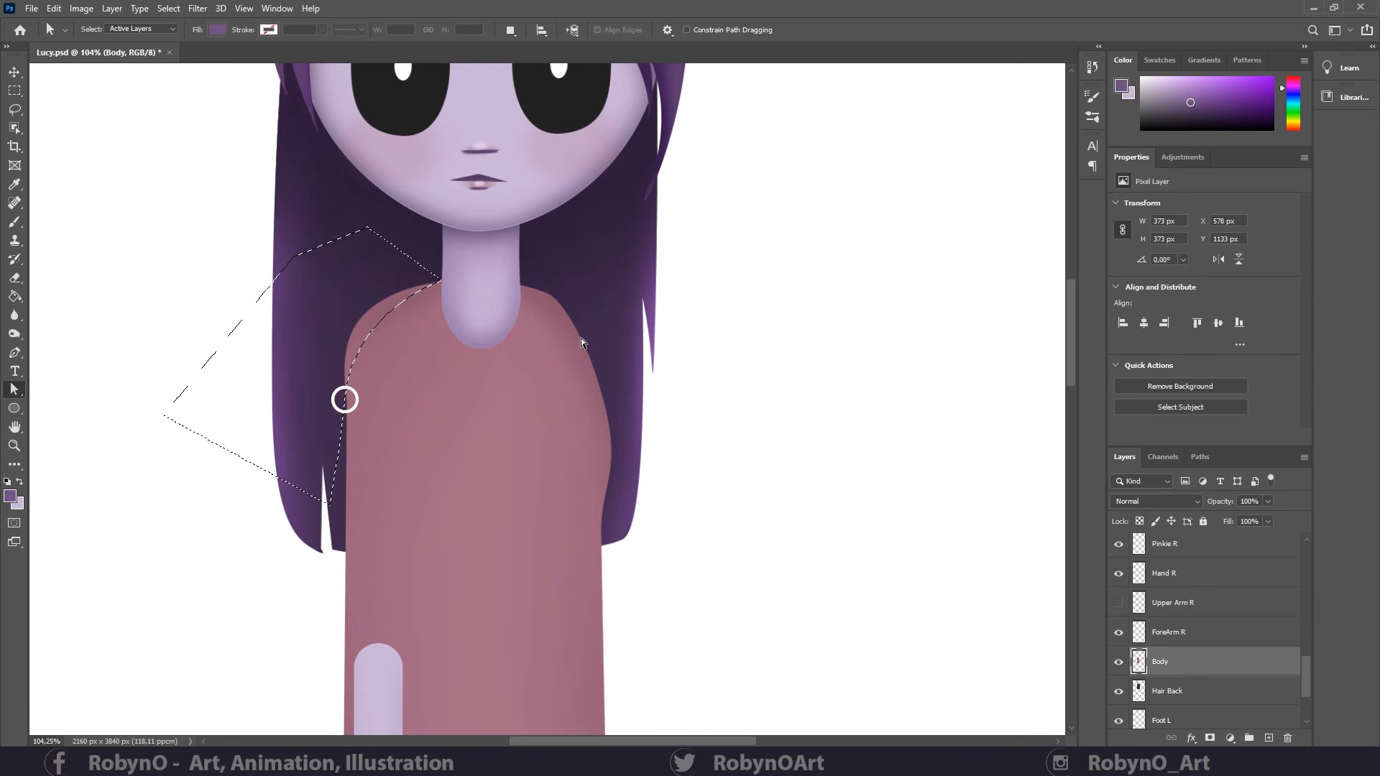
pyautogui.hotkey('ctrl', 'd')
pyautogui.click(1124, 605)
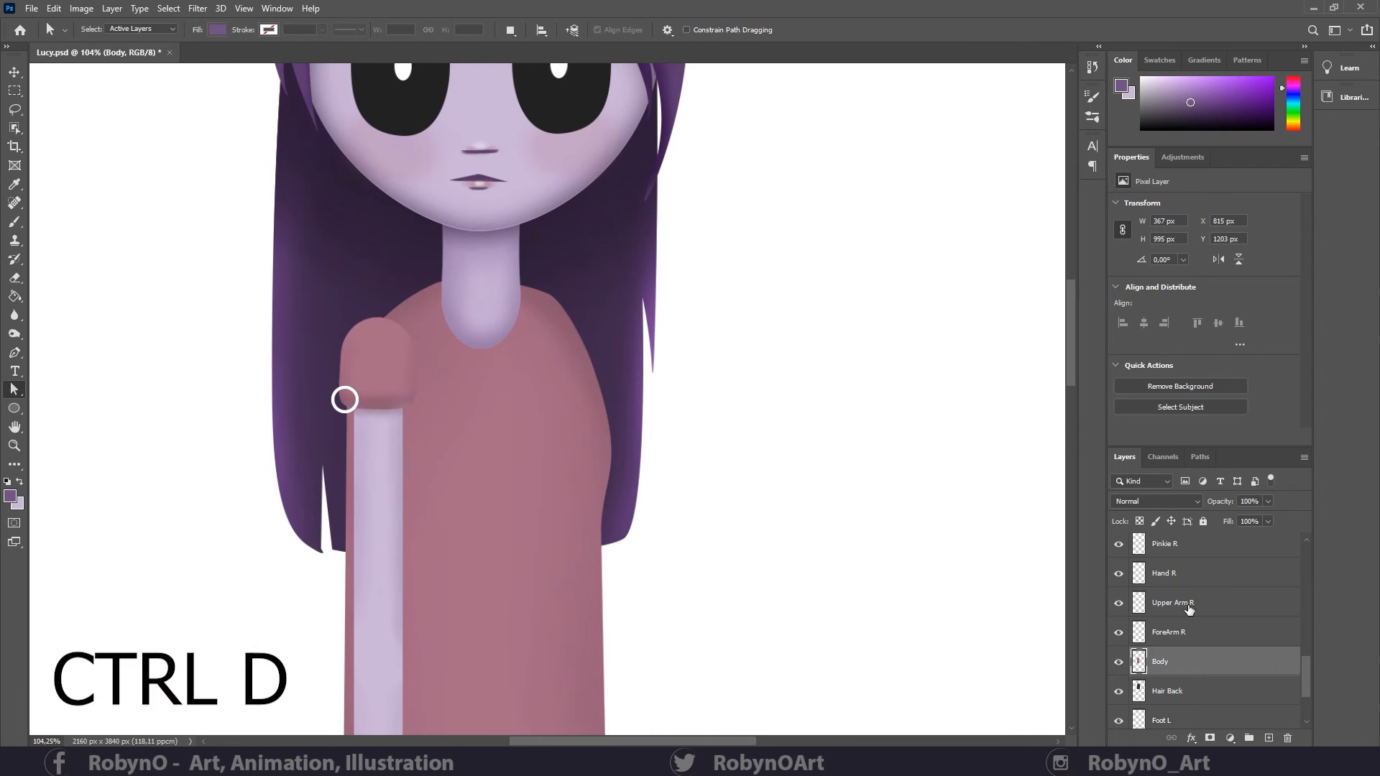
# - Select all the right arm, hand, finger and thumb layers and move them together about 15 px inward and 15 px down
pyautogui.click(1200, 602)
pyautogui.keyDown('shift'); pyautogui.click(1185, 634); pyautogui.keyUp('shift')
pyautogui.keyDown('ctrl'); pyautogui.click(1206, 580); pyautogui.keyUp('ctrl')
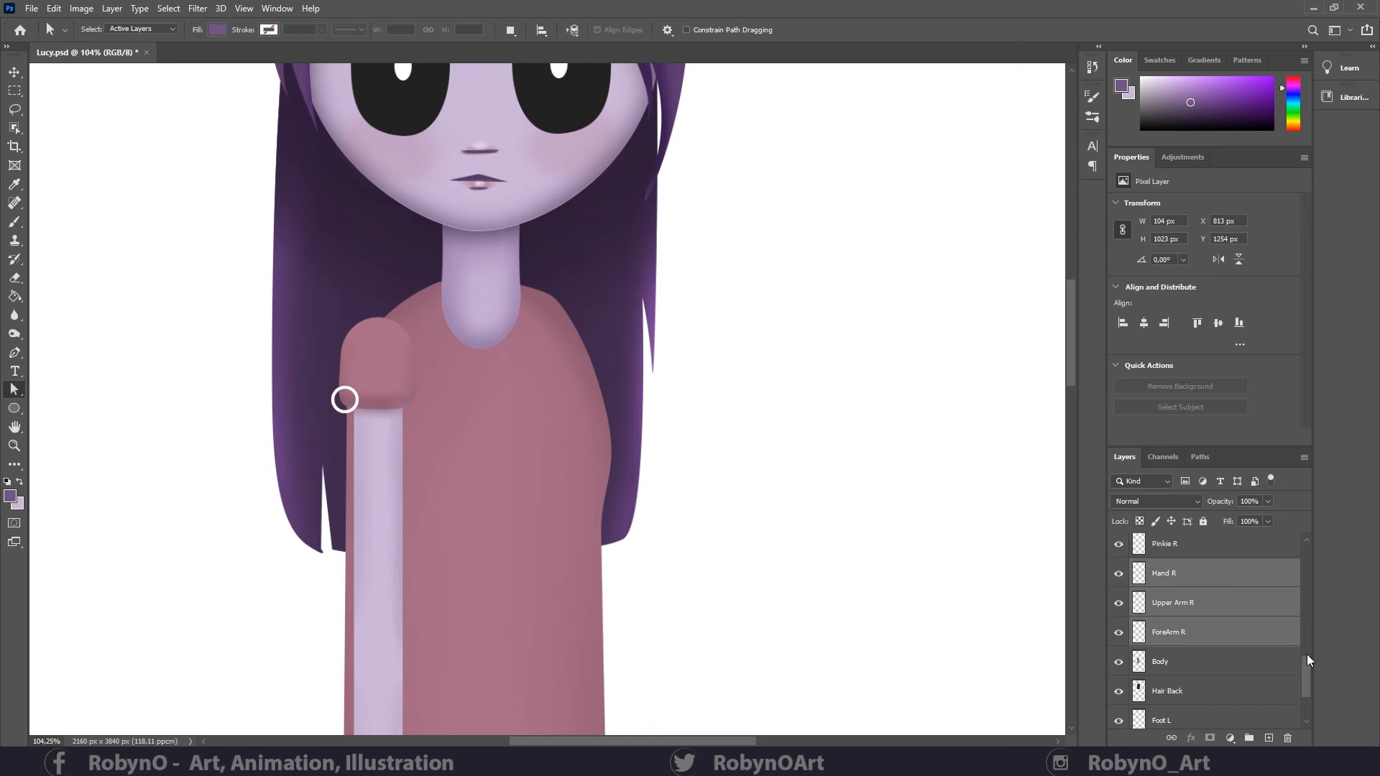
pyautogui.moveTo(1305, 658); pyautogui.dragTo(1303, 638)
pyautogui.keyDown('ctrl'); pyautogui.click(1201, 637); pyautogui.keyUp('ctrl')
pyautogui.keyDown('ctrl'); pyautogui.click(1179, 608); pyautogui.keyUp('ctrl')
pyautogui.keyDown('ctrl'); pyautogui.click(1180, 580); pyautogui.keyUp('ctrl')
pyautogui.keyDown('ctrl'); pyautogui.click(1184, 550); pyautogui.keyUp('ctrl')
pyautogui.scroll(5, 1306, 622)
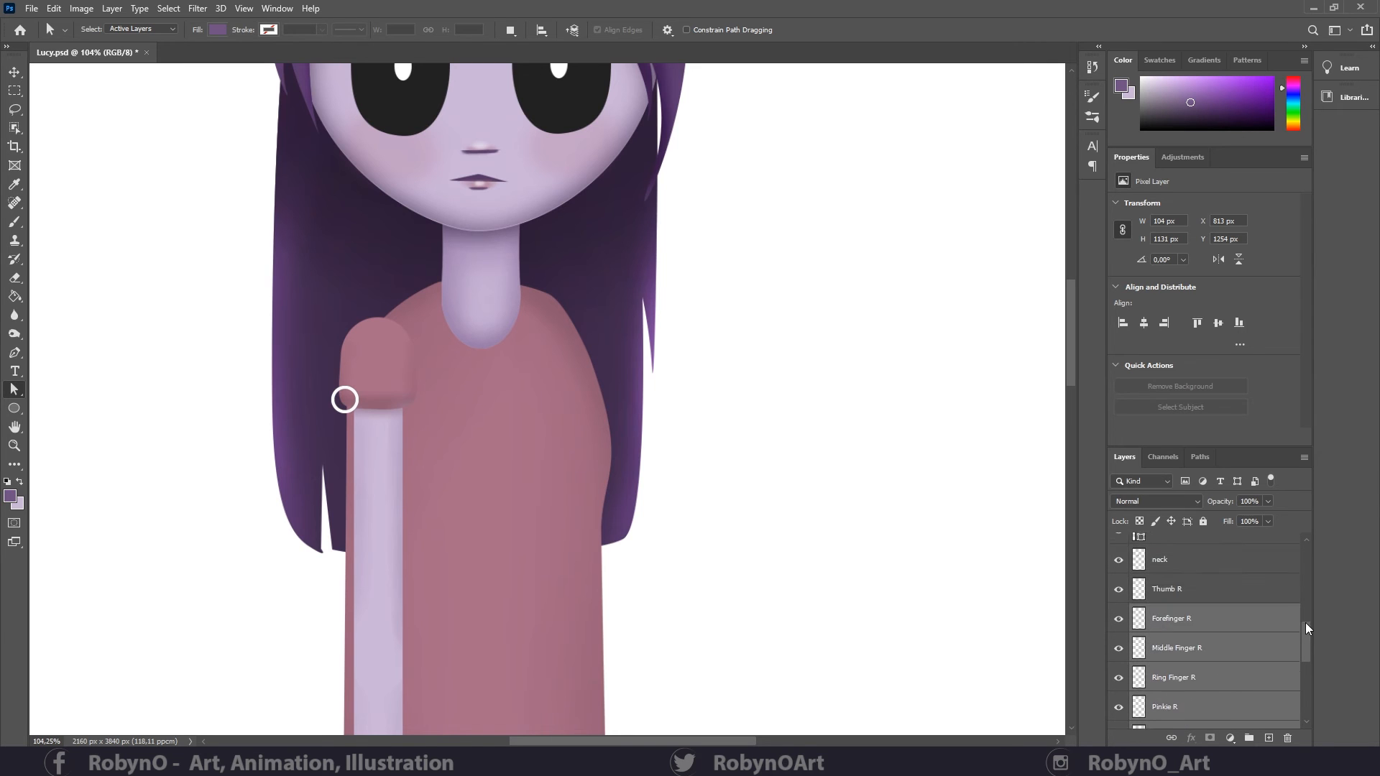
pyautogui.keyDown('ctrl'); pyautogui.click(1168, 658); pyautogui.keyUp('ctrl')
pyautogui.hotkey('ctrl', 't')
pyautogui.moveTo(380, 349); pyautogui.dragTo(387, 357)
pyautogui.press('Return')
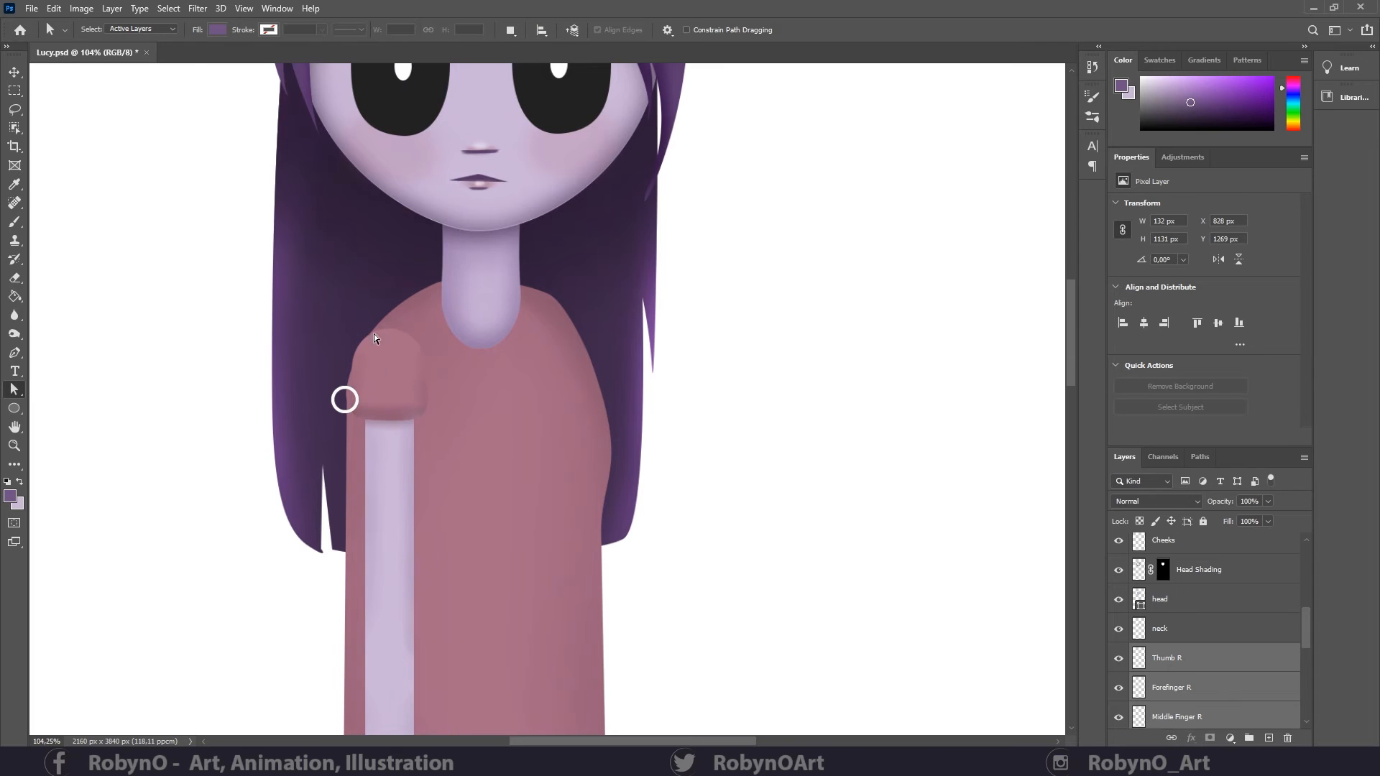
# - On the Body layer, draw a small closed Pen path along the body edge beside the sleeve and around the area outside it
pyautogui.moveTo(1305, 628); pyautogui.dragTo(1296, 681)
pyautogui.click(1160, 621)
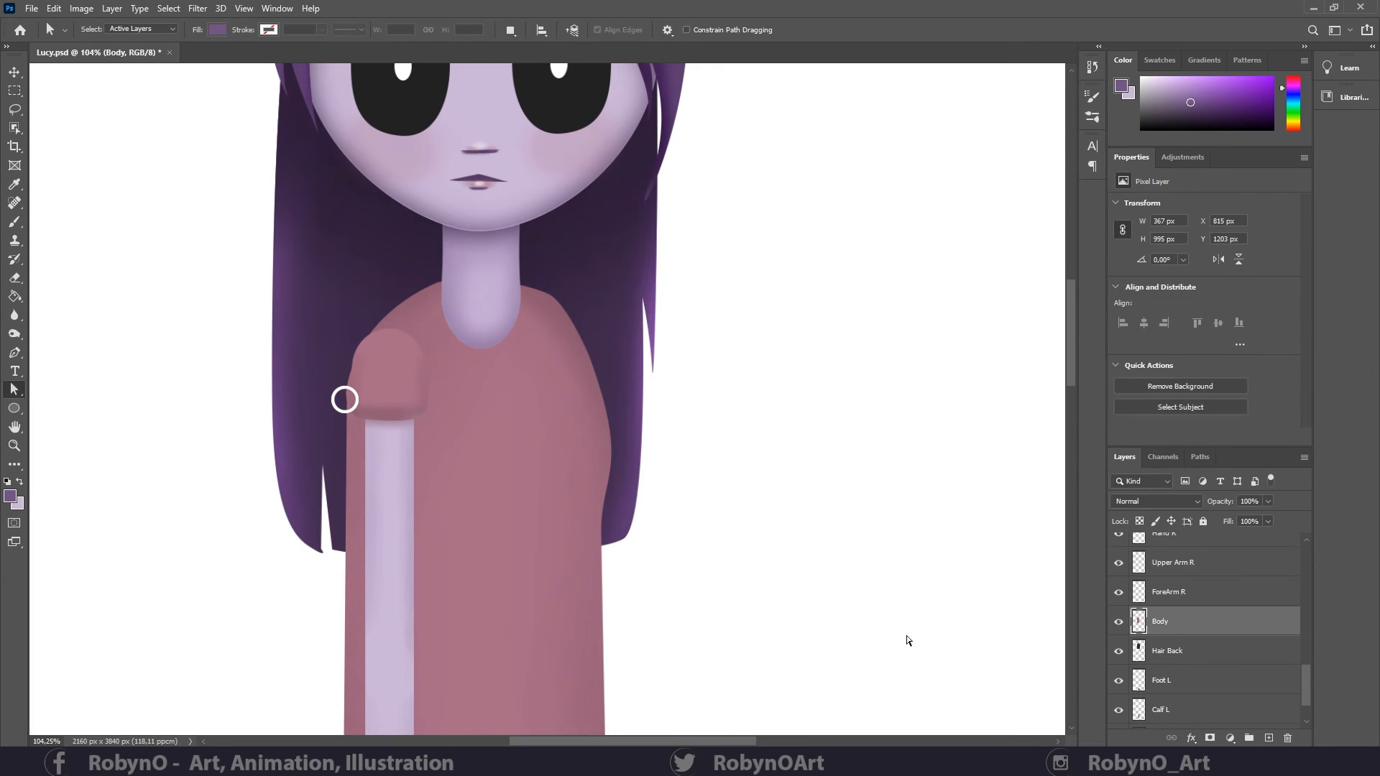
pyautogui.press('p')
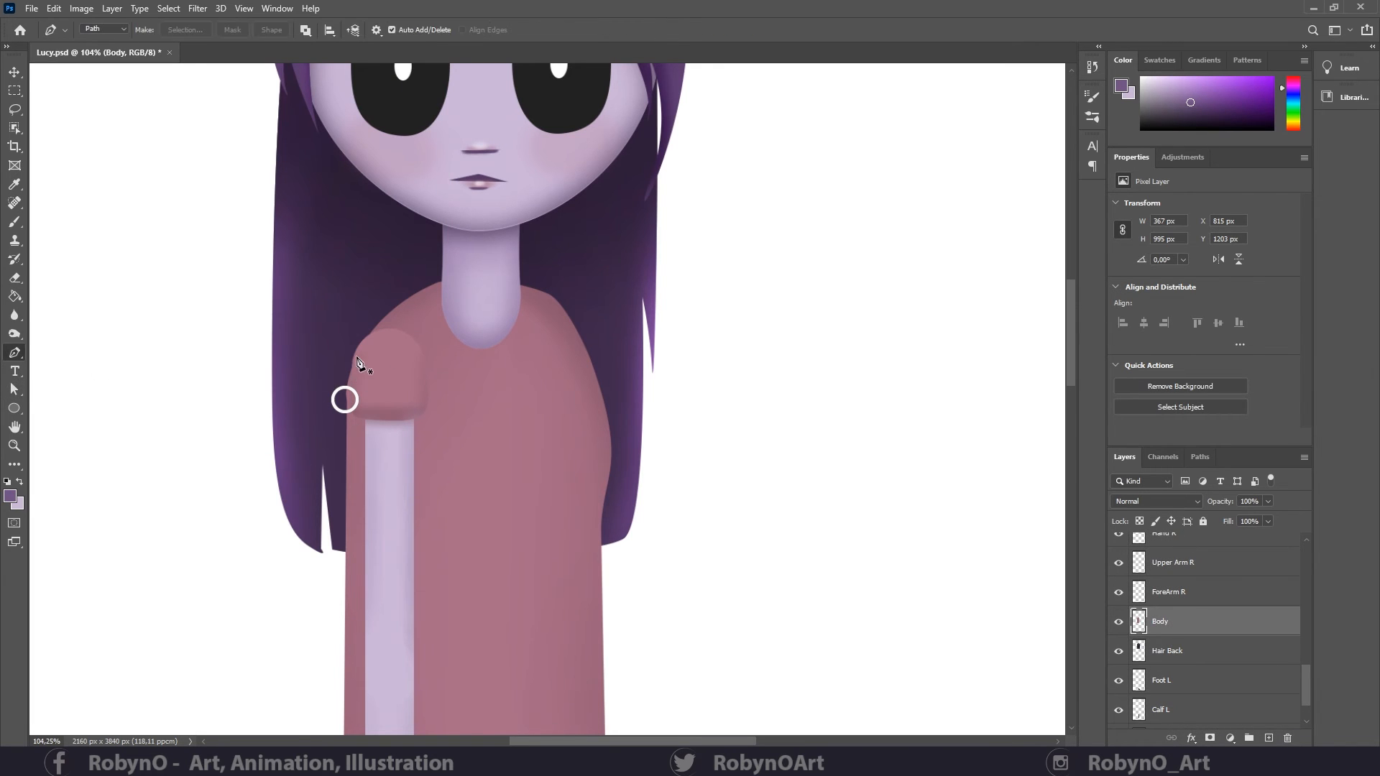
pyautogui.click(358, 353)
pyautogui.moveTo(347, 455); pyautogui.dragTo(347, 463)
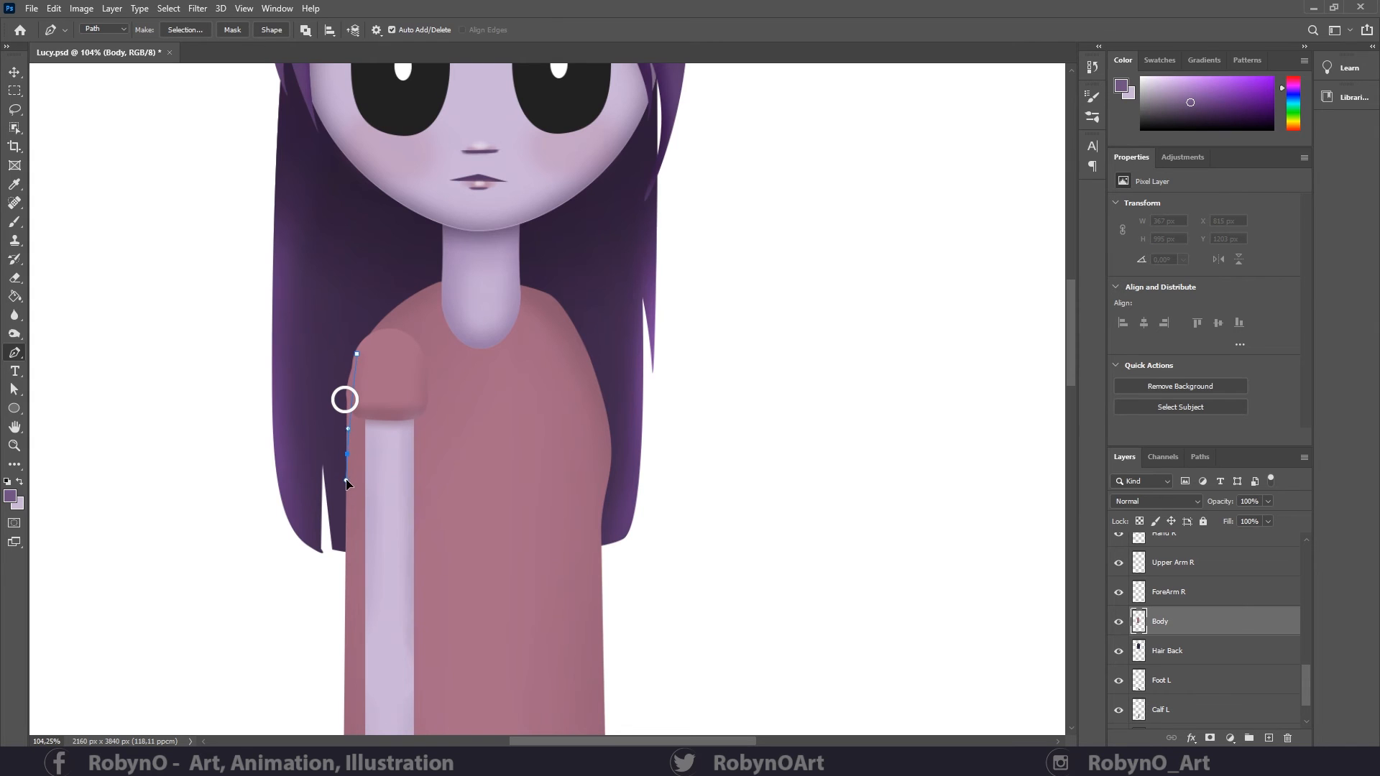
pyautogui.click(309, 442)
pyautogui.click(330, 352)
pyautogui.click(343, 331)
pyautogui.moveTo(357, 354); pyautogui.dragTo(363, 365)
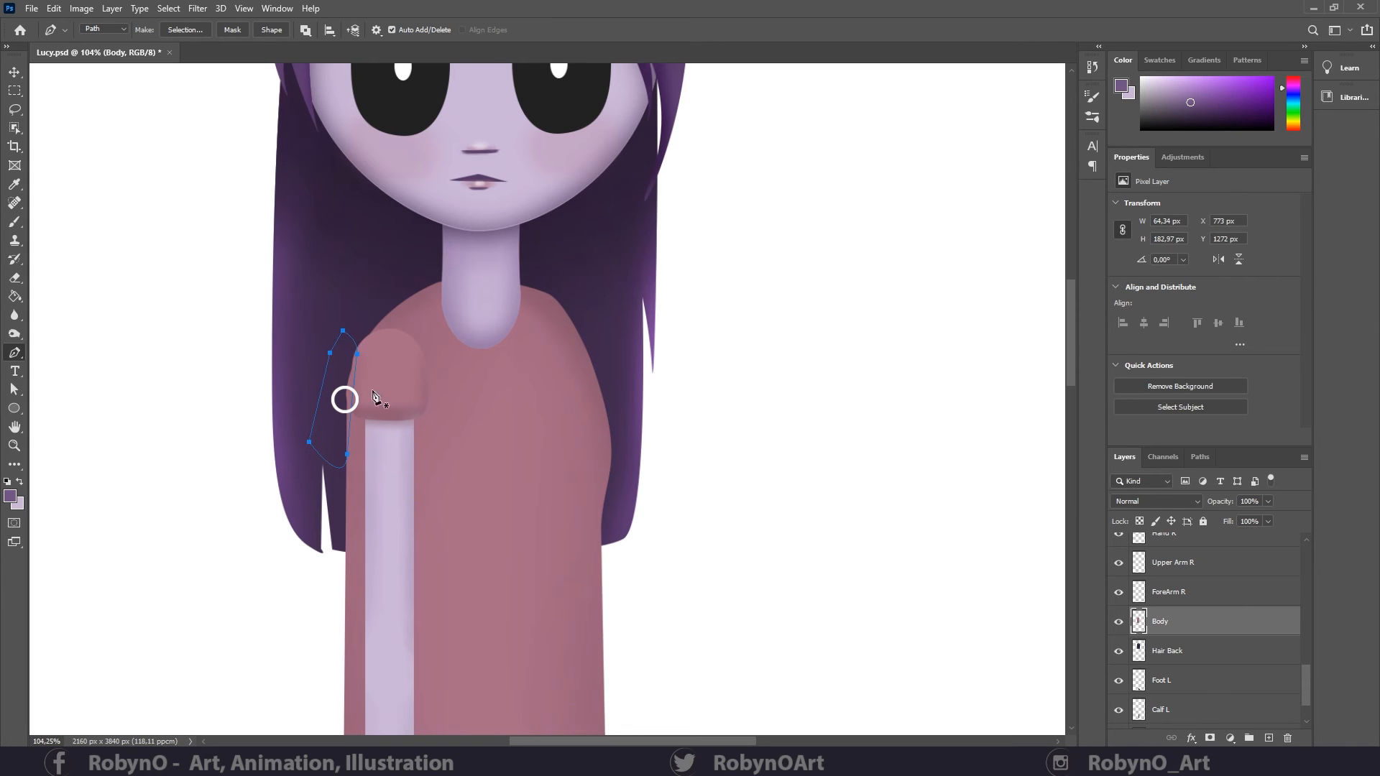
# - Hide Upper Arm R and reshape the small path, smoothing its upper curve and turning its lower body-edge point into a corner
pyautogui.click(1118, 592)
pyautogui.click(1119, 592)
pyautogui.click(1119, 563)
pyautogui.press('a')
pyautogui.click(356, 355)
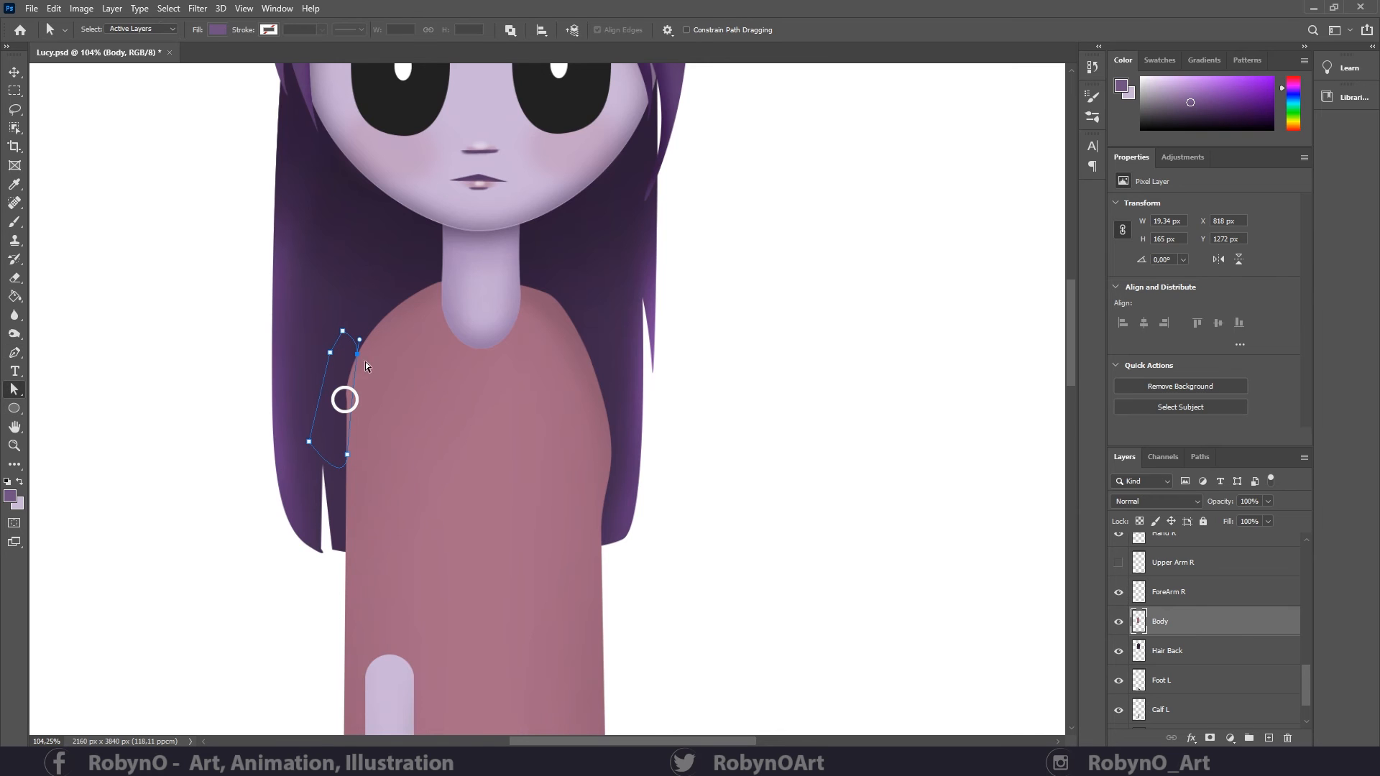
pyautogui.moveTo(355, 359); pyautogui.dragTo(345, 380)
pyautogui.keyDown('alt'); pyautogui.click(347, 454); pyautogui.keyUp('alt')
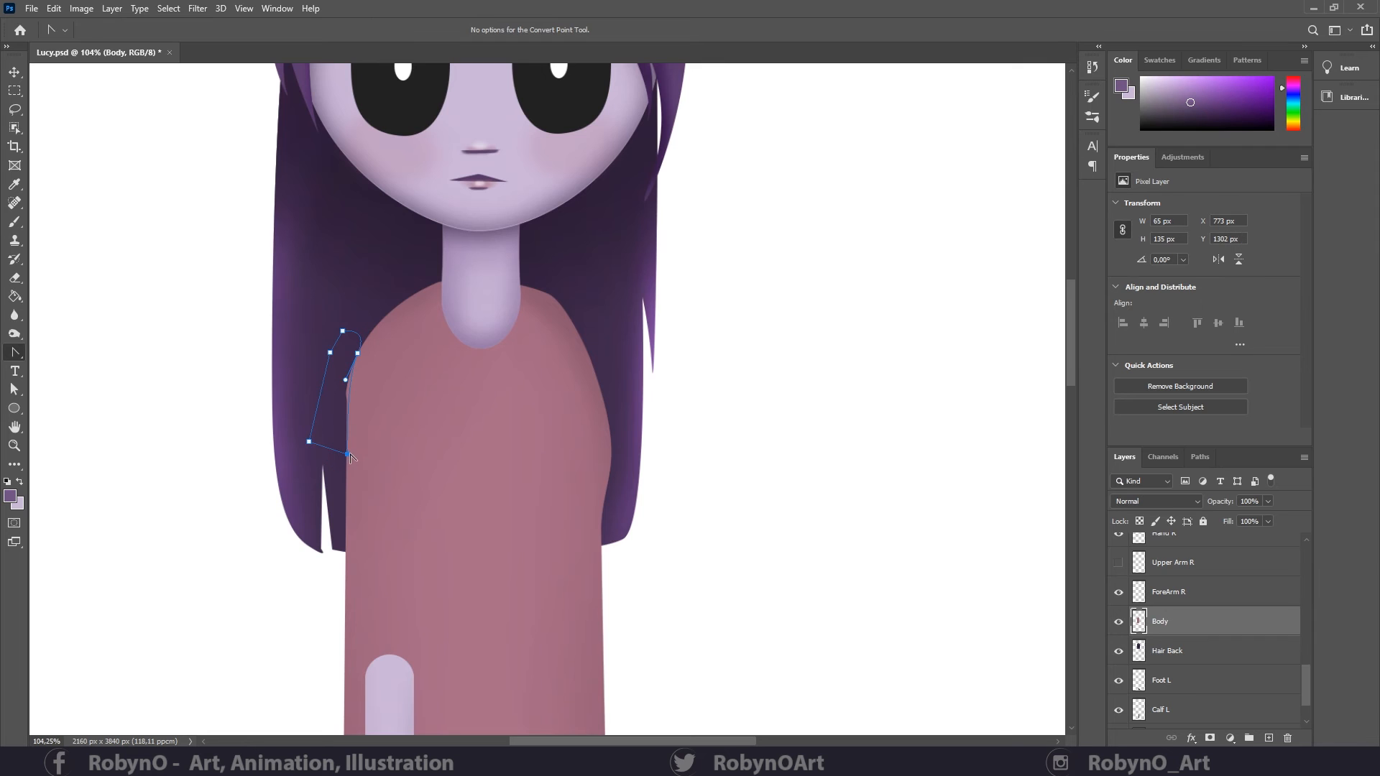
pyautogui.press('a')
pyautogui.moveTo(348, 455); pyautogui.dragTo(345, 468)
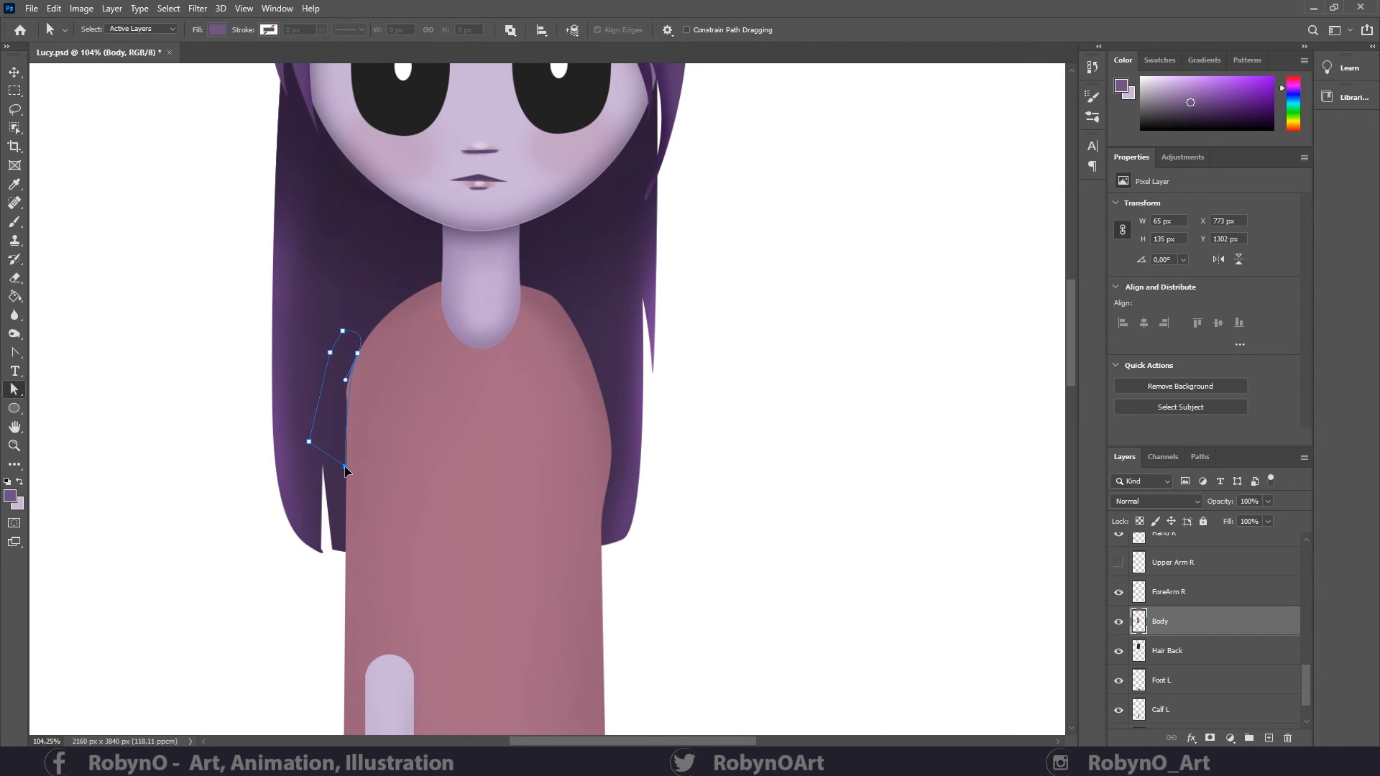
# - Turn the small path into a selection with 0 px feather, delete the body edge inside it, deselect, and show Upper Arm R
pyautogui.rightClick(345, 469)
pyautogui.click(381, 417)
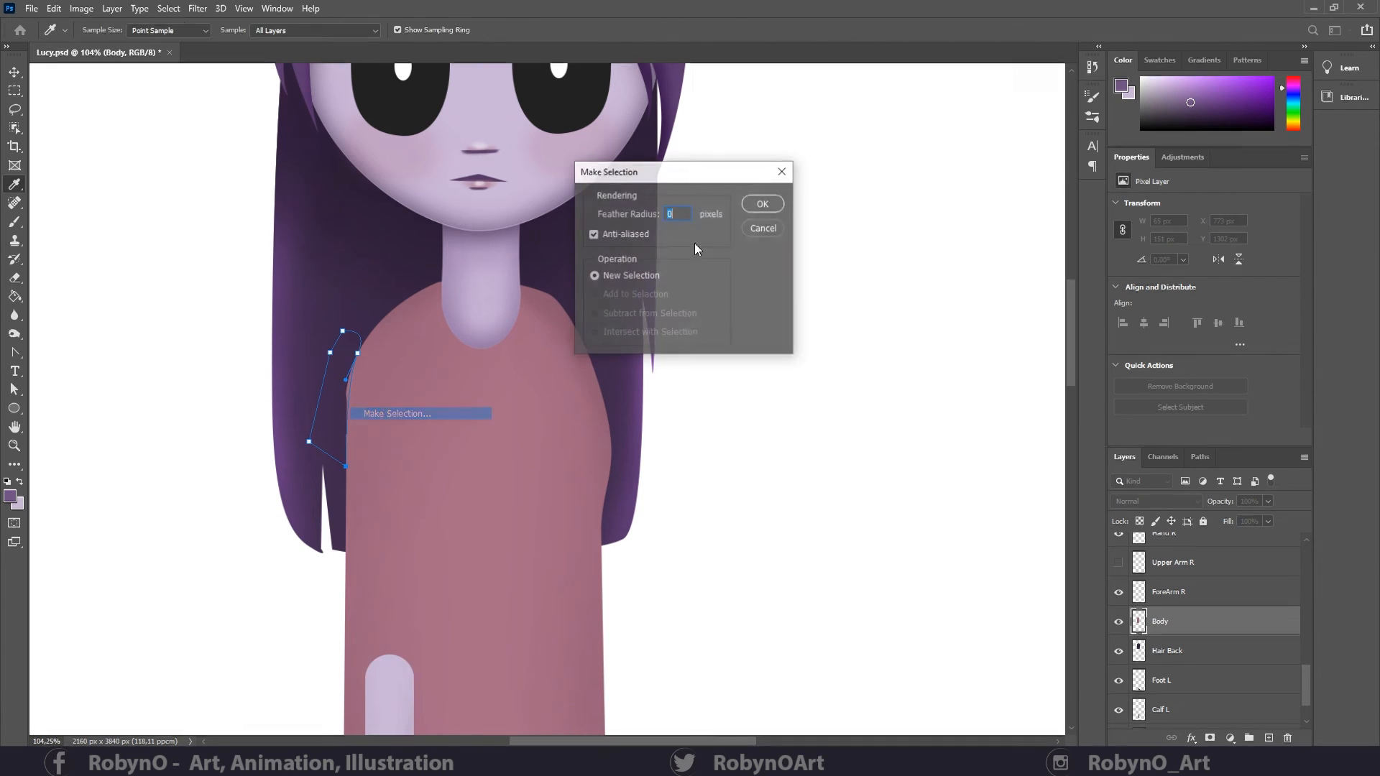
pyautogui.click(762, 200)
pyautogui.hotkey('ctrl', 'd')
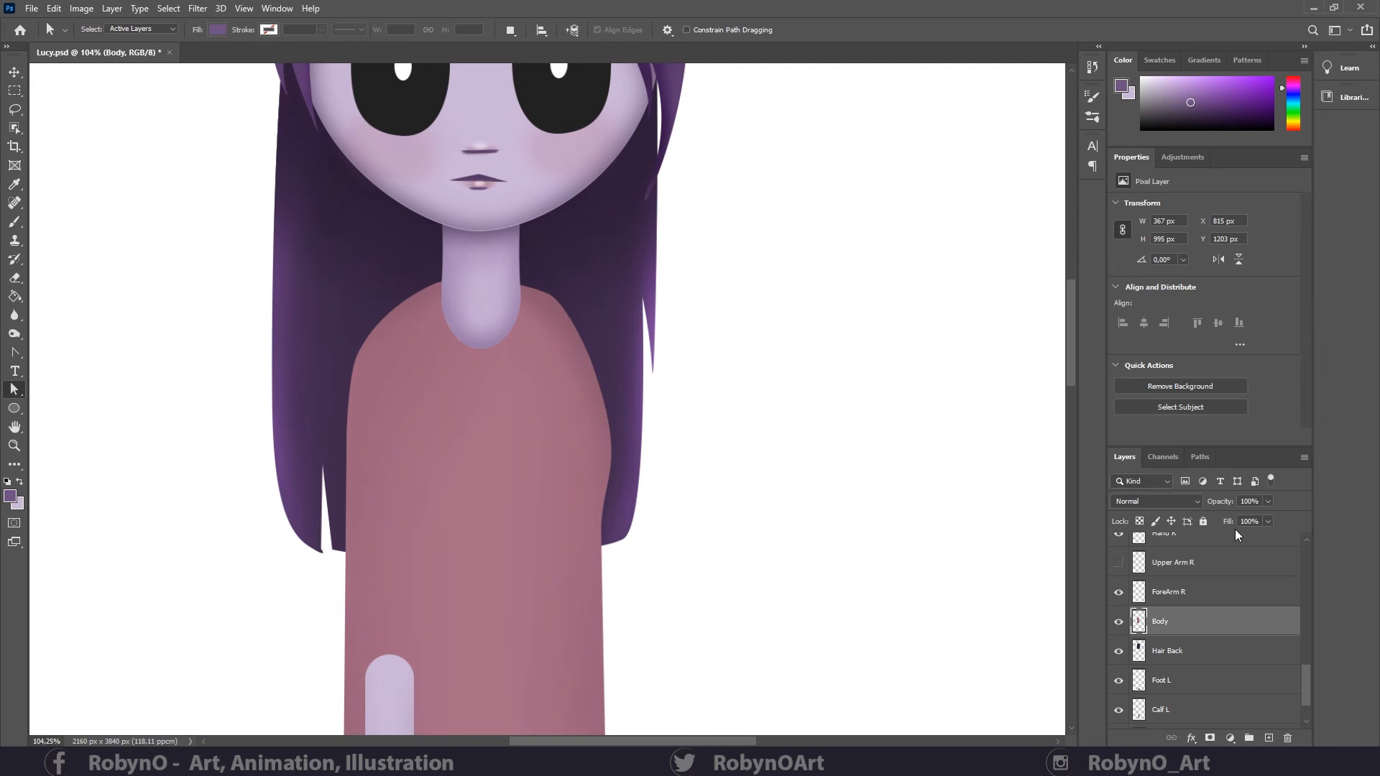
pyautogui.click(1121, 564)
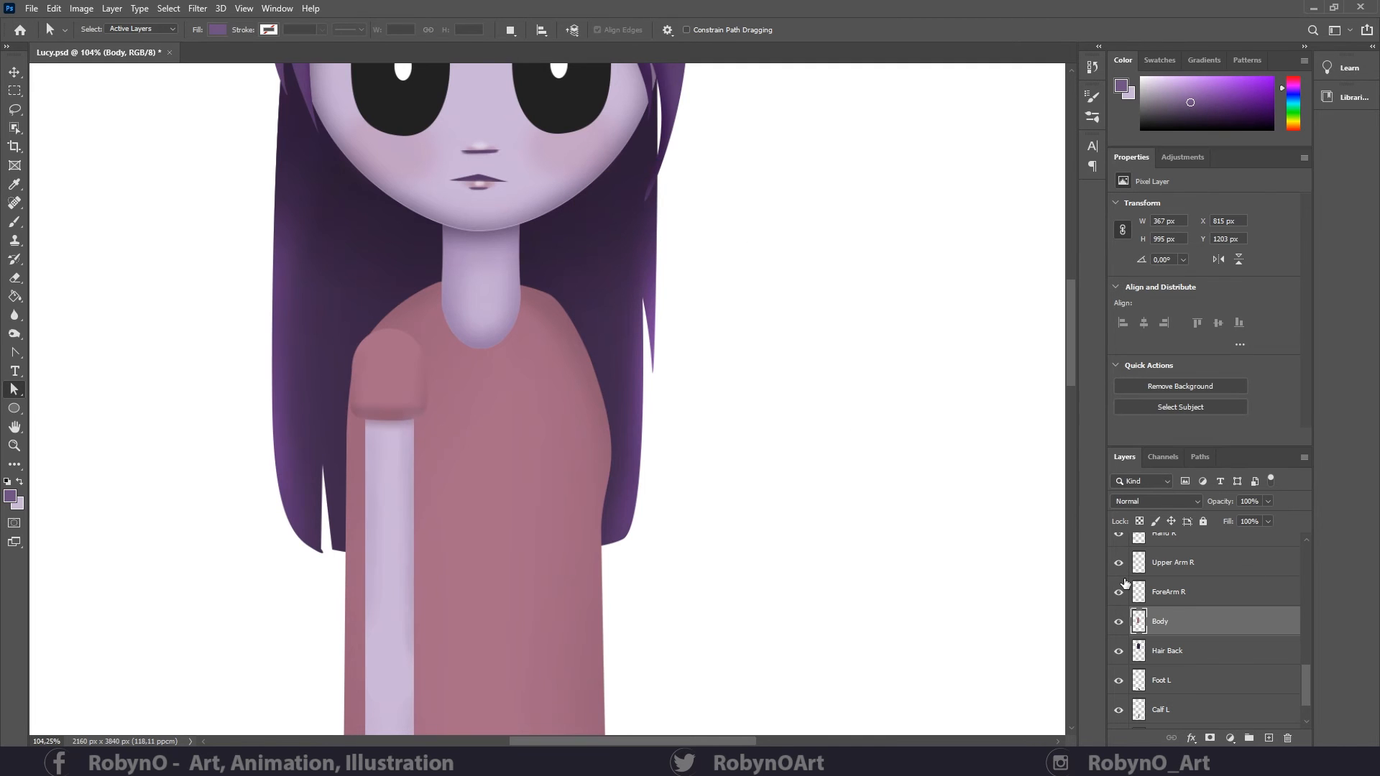
# - Draw a closed Pen path from the neck base down the opposite shoulder's edge and back around the hair outside it
pyautogui.click(14, 446)
pyautogui.moveTo(694, 472); pyautogui.dragTo(600, 472)
pyautogui.moveTo(510, 273); pyautogui.dragTo(571, 323)
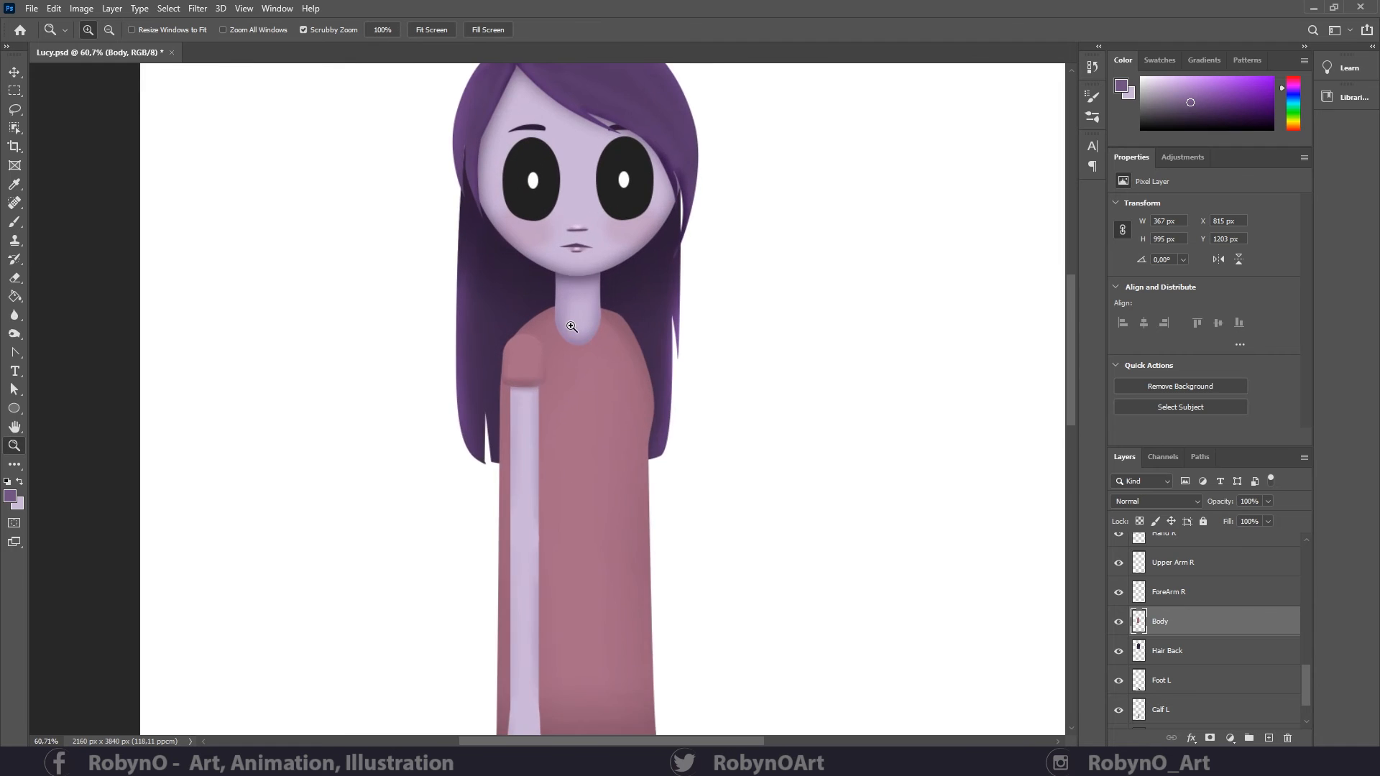
pyautogui.moveTo(631, 381); pyautogui.dragTo(522, 497)
pyautogui.moveTo(498, 439); pyautogui.dragTo(532, 456)
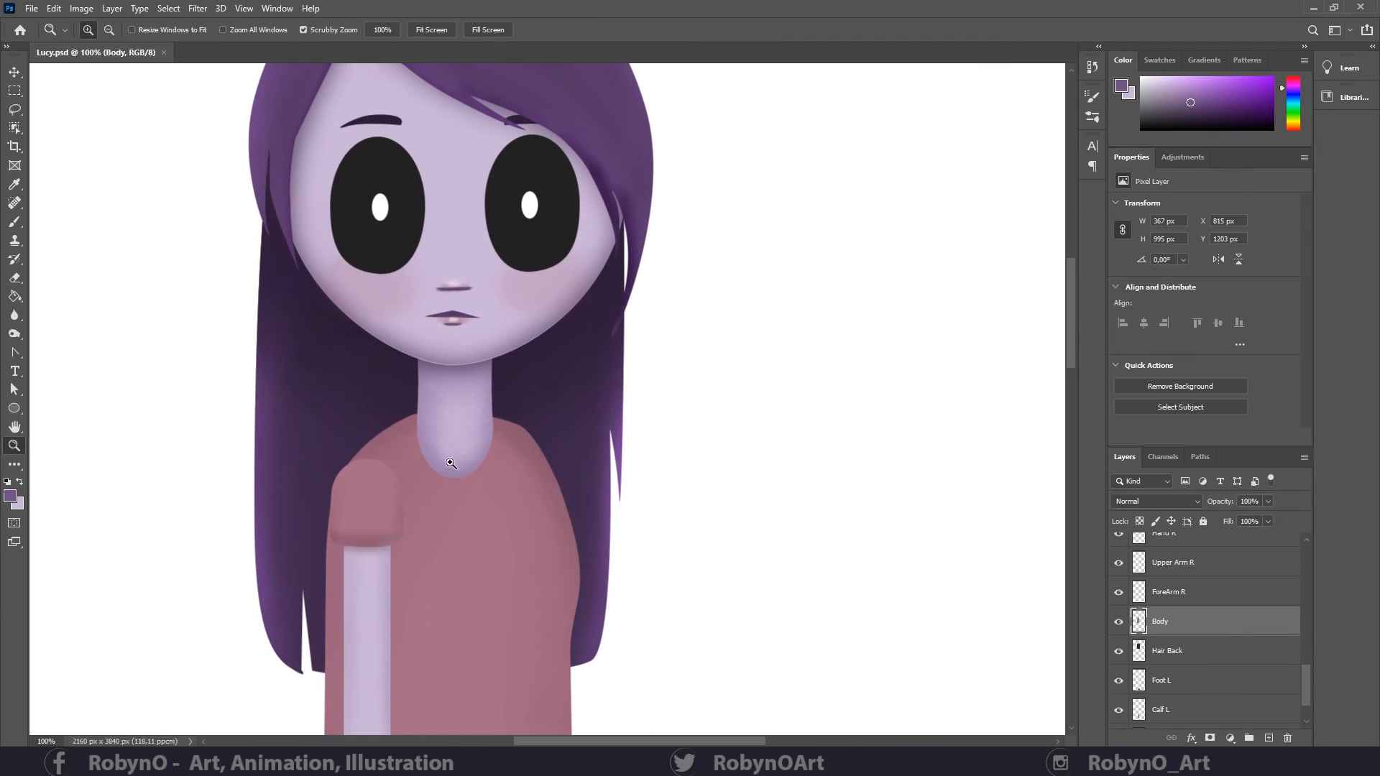
pyautogui.rightClick(19, 355)
pyautogui.click(51, 351)
pyautogui.click(492, 415)
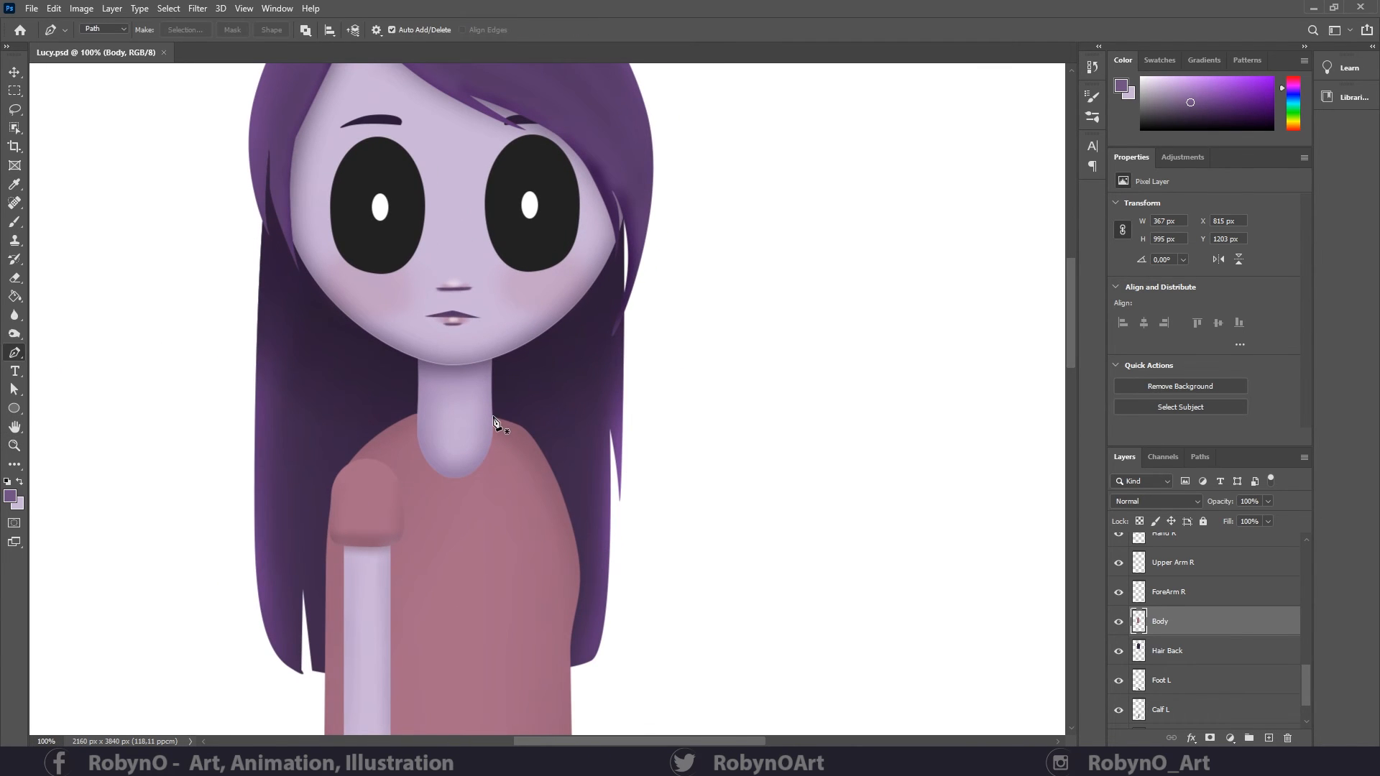
pyautogui.moveTo(575, 536); pyautogui.dragTo(606, 624)
pyautogui.click(613, 656)
pyautogui.click(661, 522)
pyautogui.click(589, 385)
pyautogui.click(546, 358)
pyautogui.click(493, 417)
# - Make a selection from the opposite shoulder's path, delete the body area inside it, and deselect
pyautogui.rightClick(547, 395)
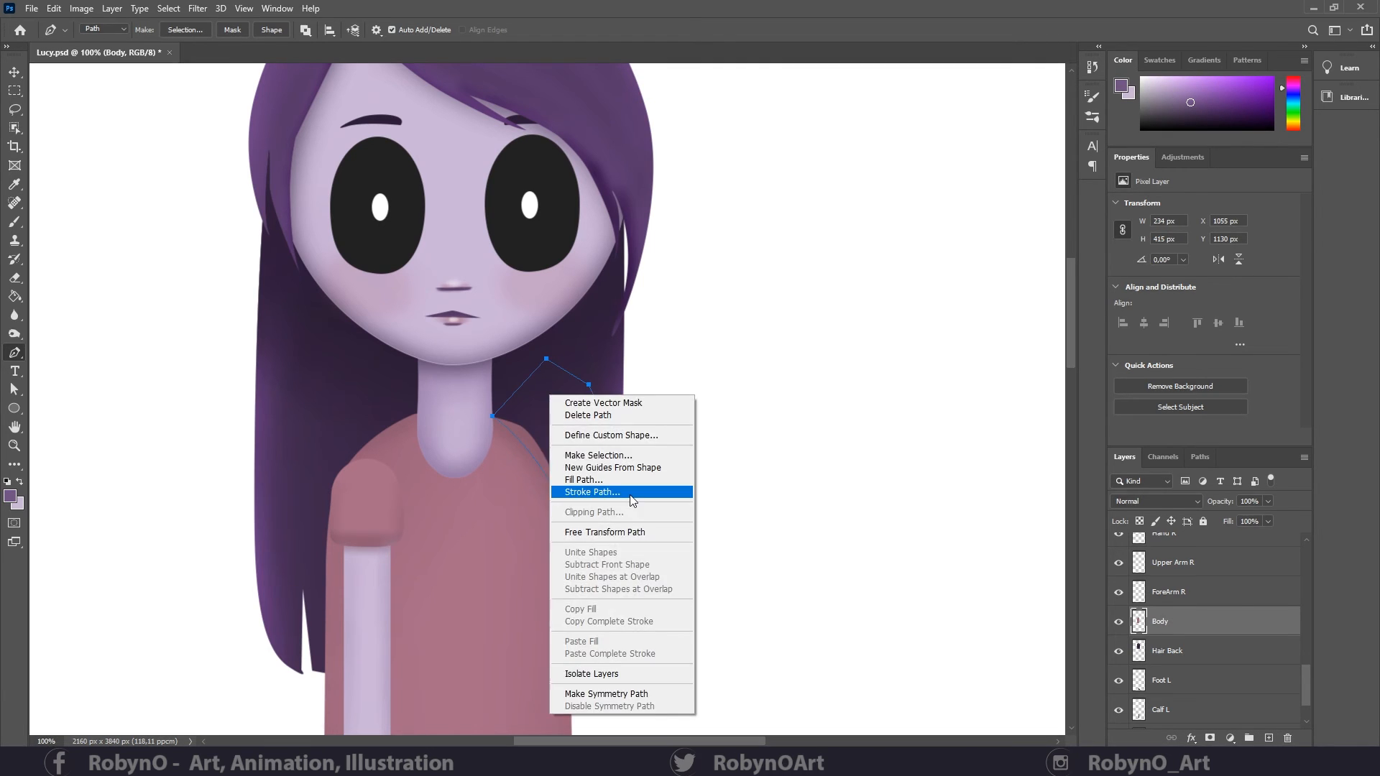
pyautogui.click(626, 458)
pyautogui.press('Return')
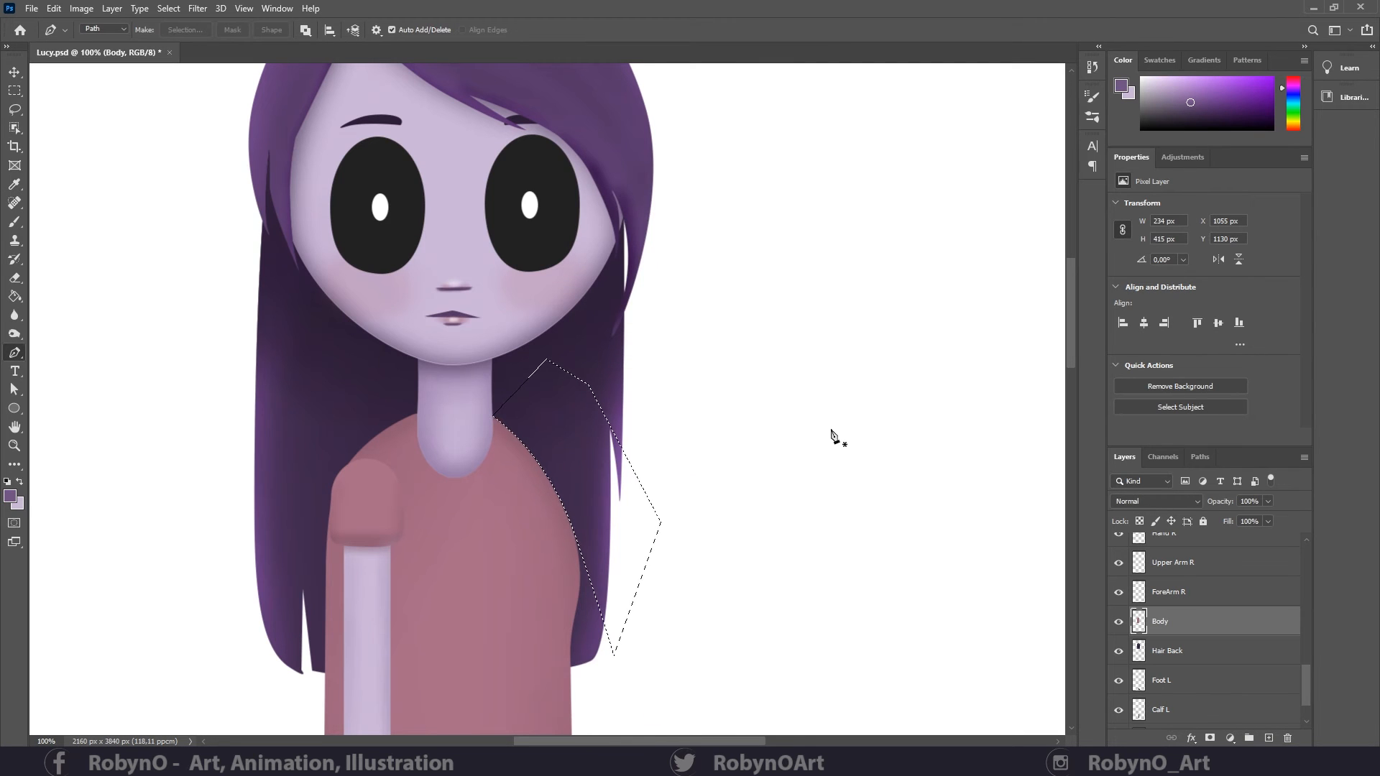
pyautogui.hotkey('ctrl', 'd')
# - Select the layers from ForeArm R and Upper Arm R through Hand R, all fingers and Thumb R, and duplicate them
pyautogui.click(15, 446)
pyautogui.moveTo(583, 468); pyautogui.dragTo(524, 468)
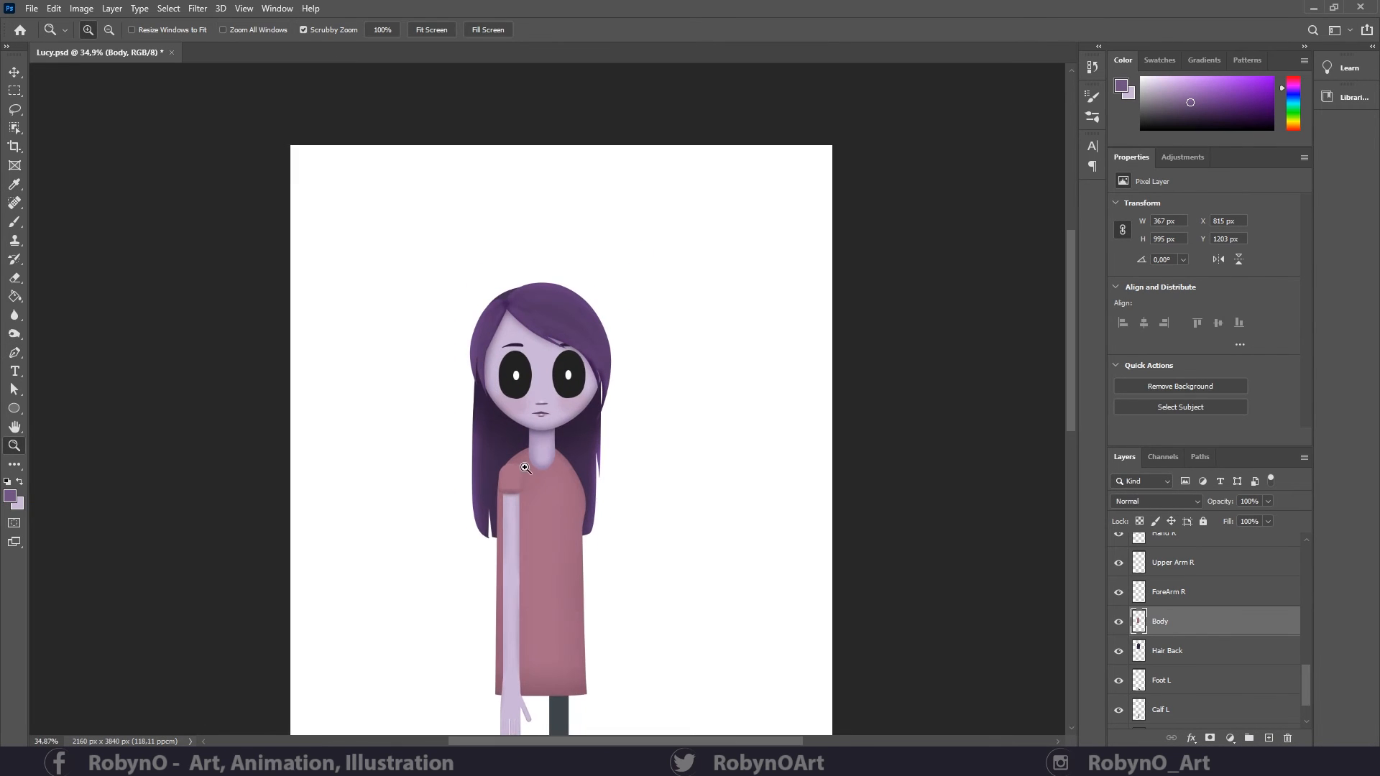
pyautogui.moveTo(634, 516); pyautogui.dragTo(625, 407)
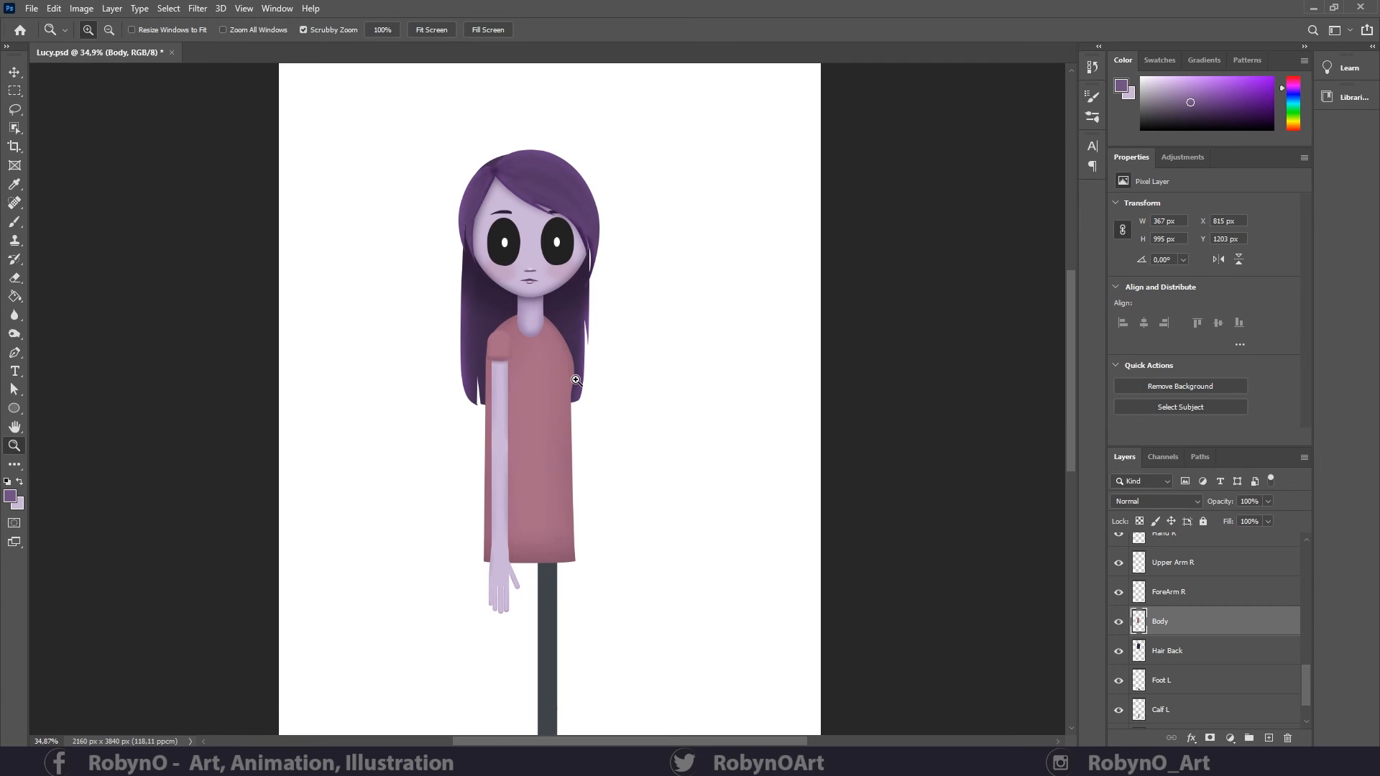
pyautogui.scroll(3, 1227, 672)
pyautogui.click(1219, 678)
pyautogui.keyDown('ctrl'); pyautogui.click(1199, 650); pyautogui.keyUp('ctrl')
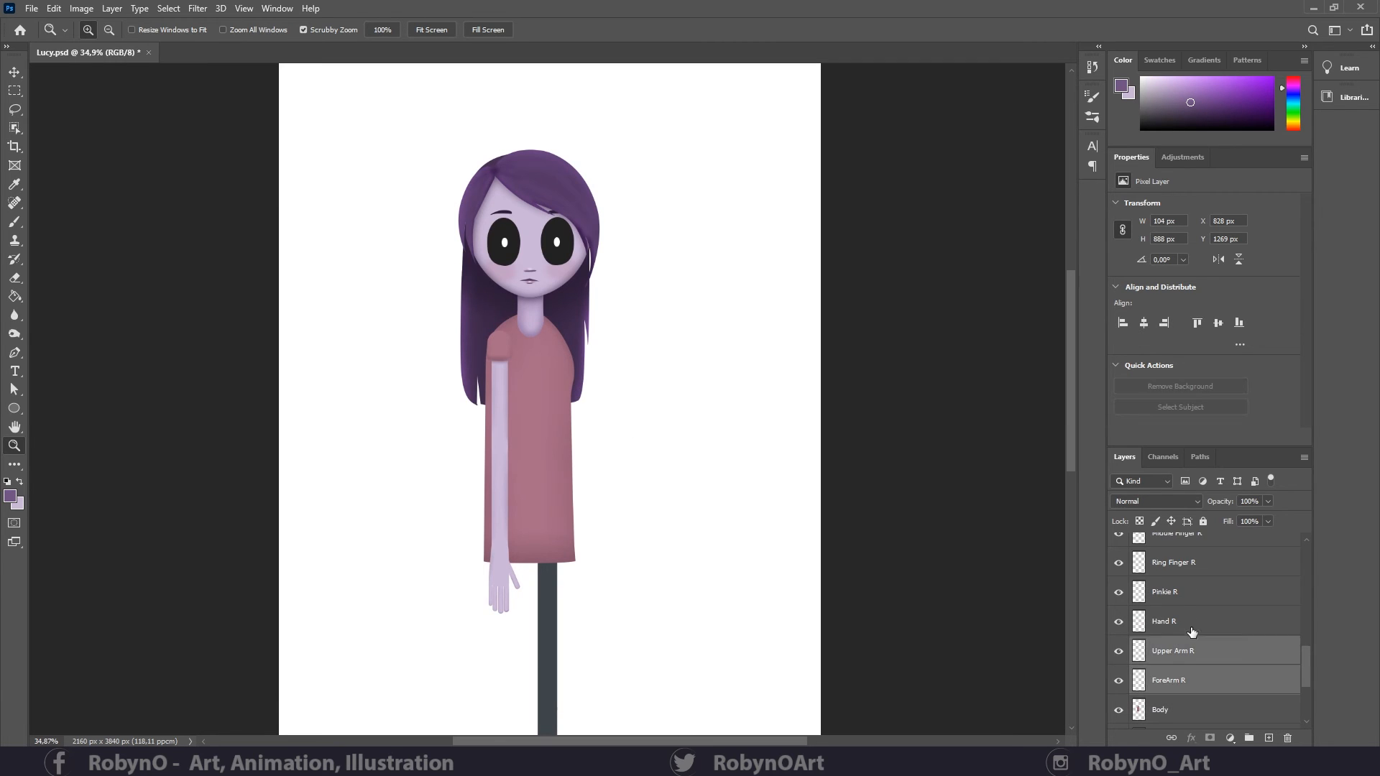
pyautogui.keyDown('ctrl'); pyautogui.click(1191, 620); pyautogui.keyUp('ctrl')
pyautogui.keyDown('ctrl'); pyautogui.click(1189, 591); pyautogui.keyUp('ctrl')
pyautogui.keyDown('ctrl'); pyautogui.click(1189, 564); pyautogui.keyUp('ctrl')
pyautogui.scroll(2, 1206, 646)
pyautogui.keyDown('ctrl'); pyautogui.click(1194, 594); pyautogui.keyUp('ctrl')
pyautogui.keyDown('ctrl'); pyautogui.click(1192, 578); pyautogui.keyUp('ctrl')
pyautogui.scroll(1, 1196, 626)
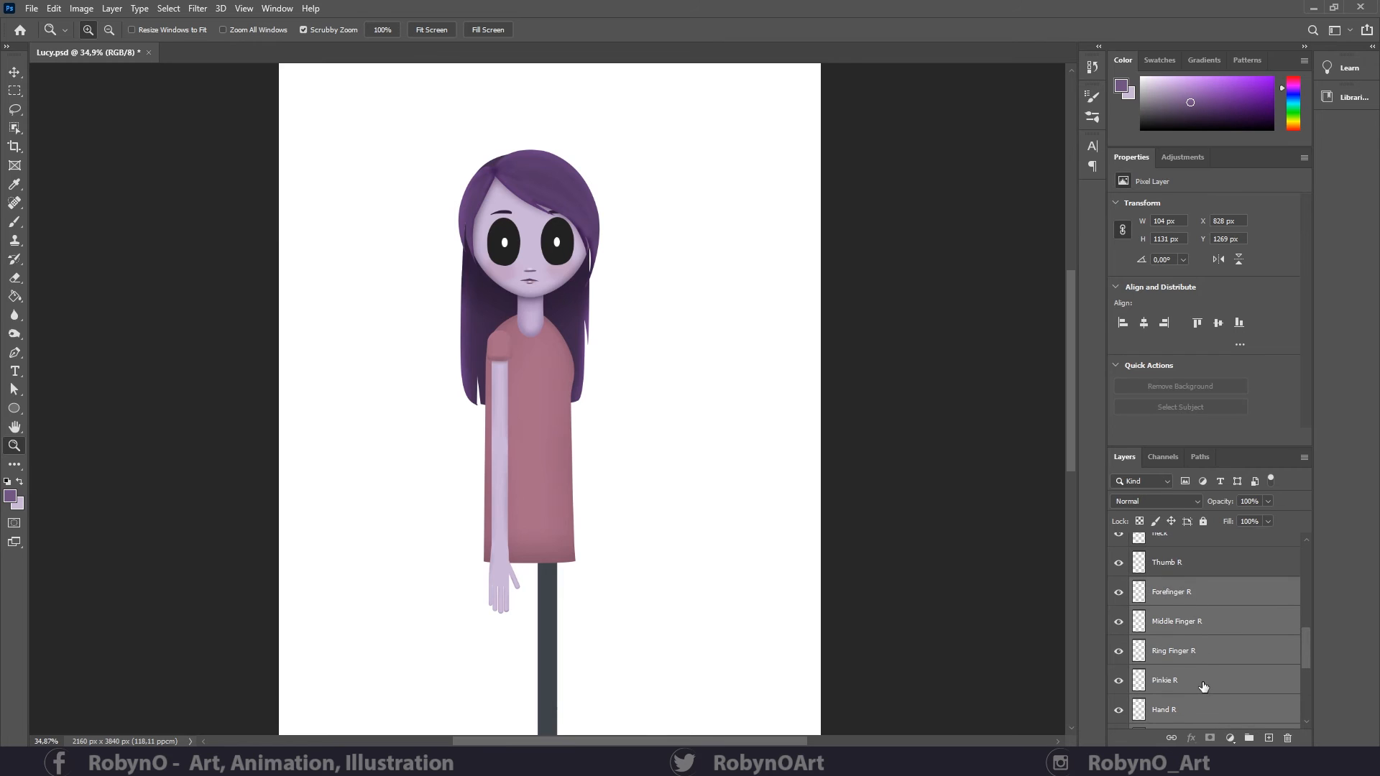
pyautogui.keyDown('ctrl'); pyautogui.click(1193, 565); pyautogui.keyUp('ctrl')
pyautogui.scroll(1, 1197, 575)
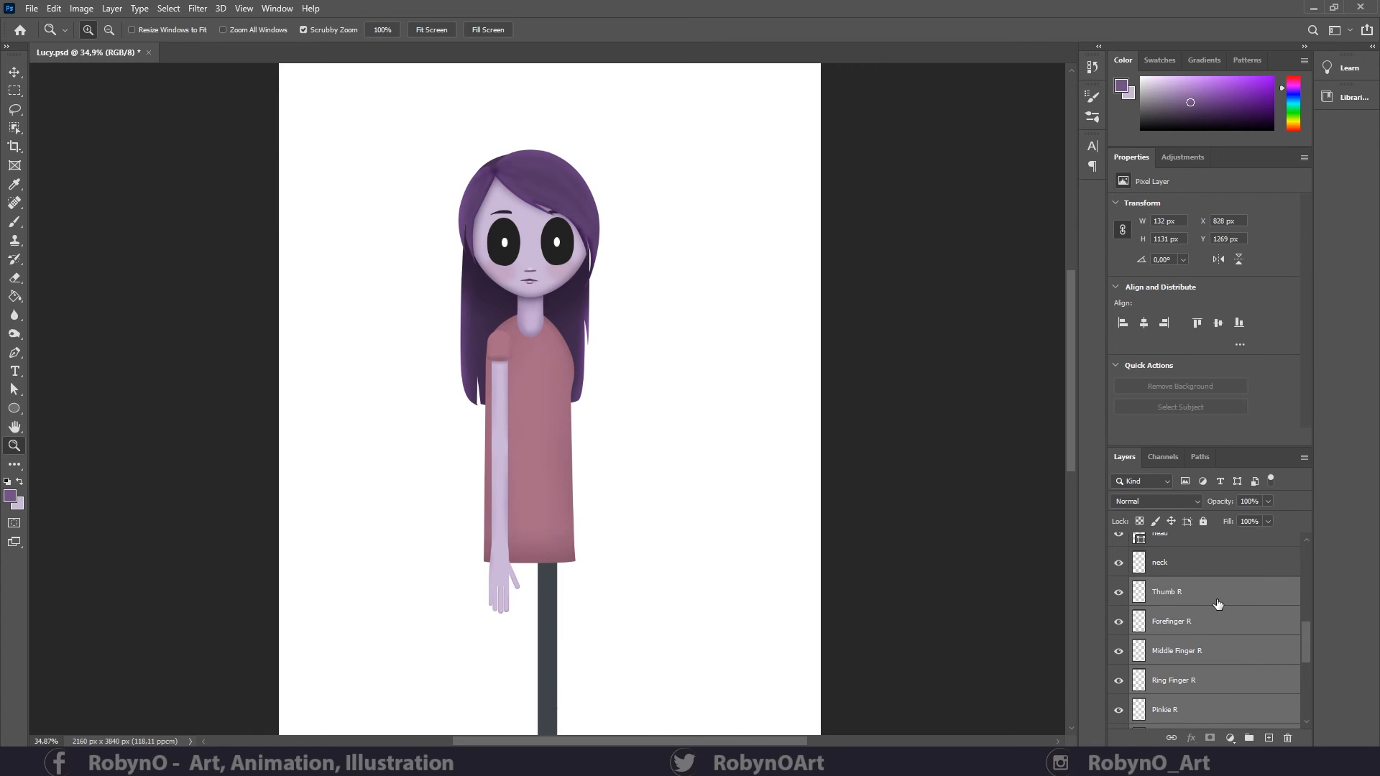
pyautogui.scroll(-7, 1222, 601)
pyautogui.hotkey('ctrl', 'd')
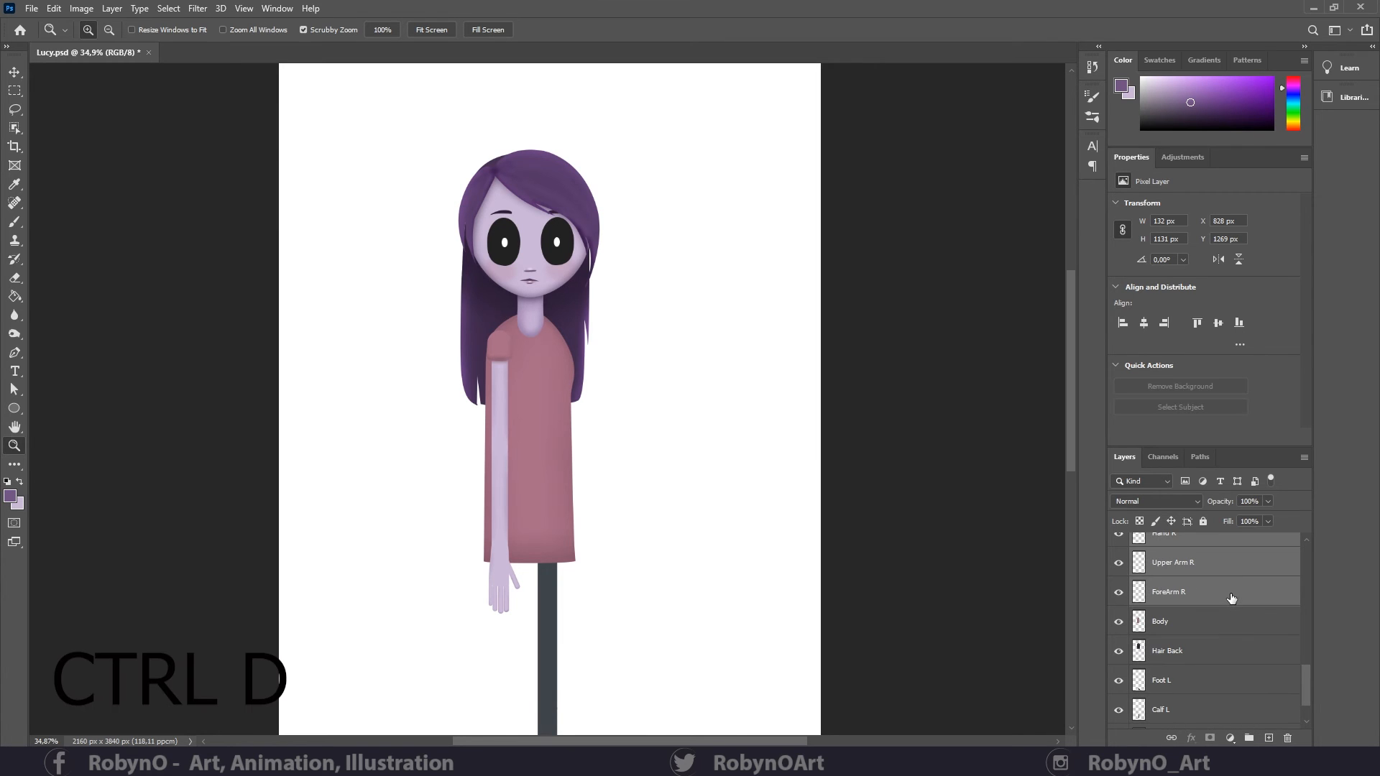
pyautogui.moveTo(1232, 598); pyautogui.dragTo(1269, 738)
pyautogui.scroll(2, 1228, 638)
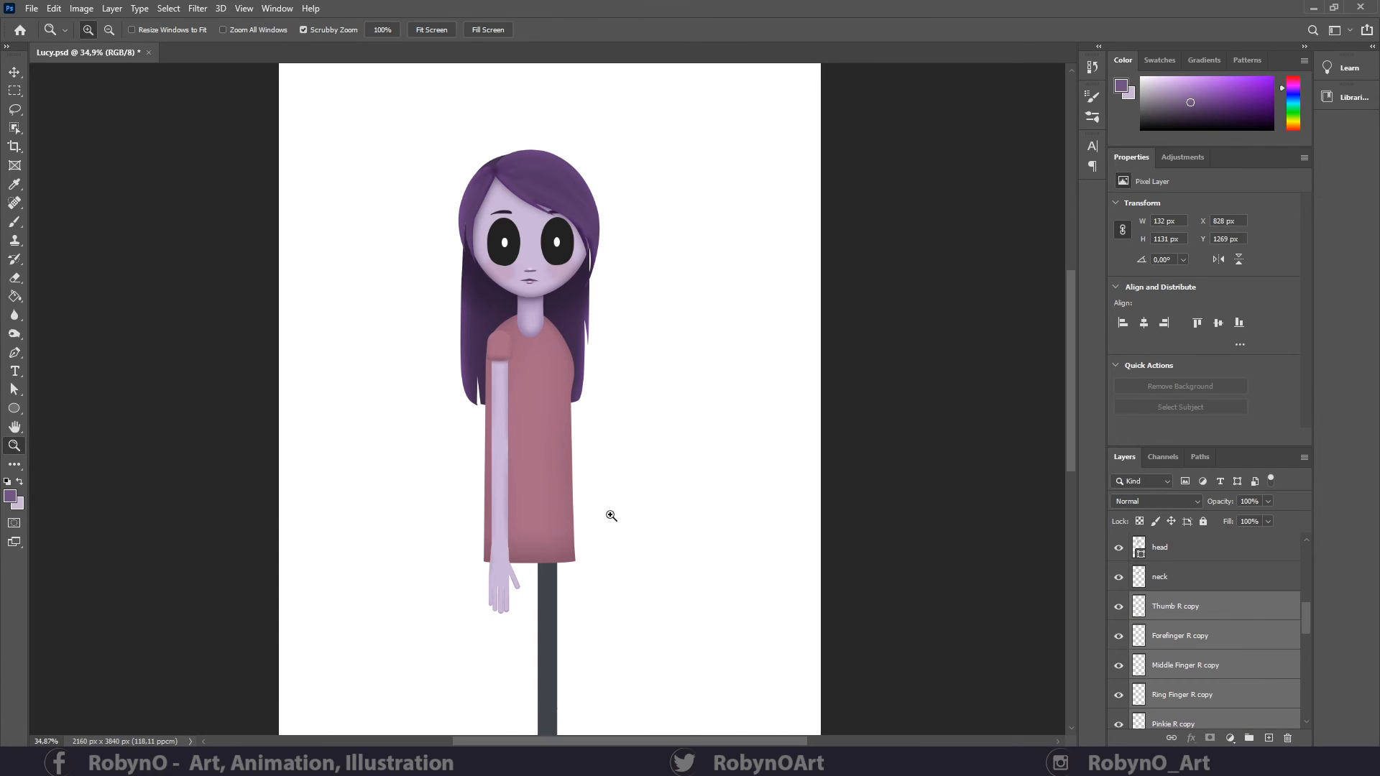
# - Move the duplicated arm layers horizontally about 224 px to the body's opposite shoulder
pyautogui.hotkey('ctrl', 't')
pyautogui.moveTo(496, 357); pyautogui.dragTo(552, 357)
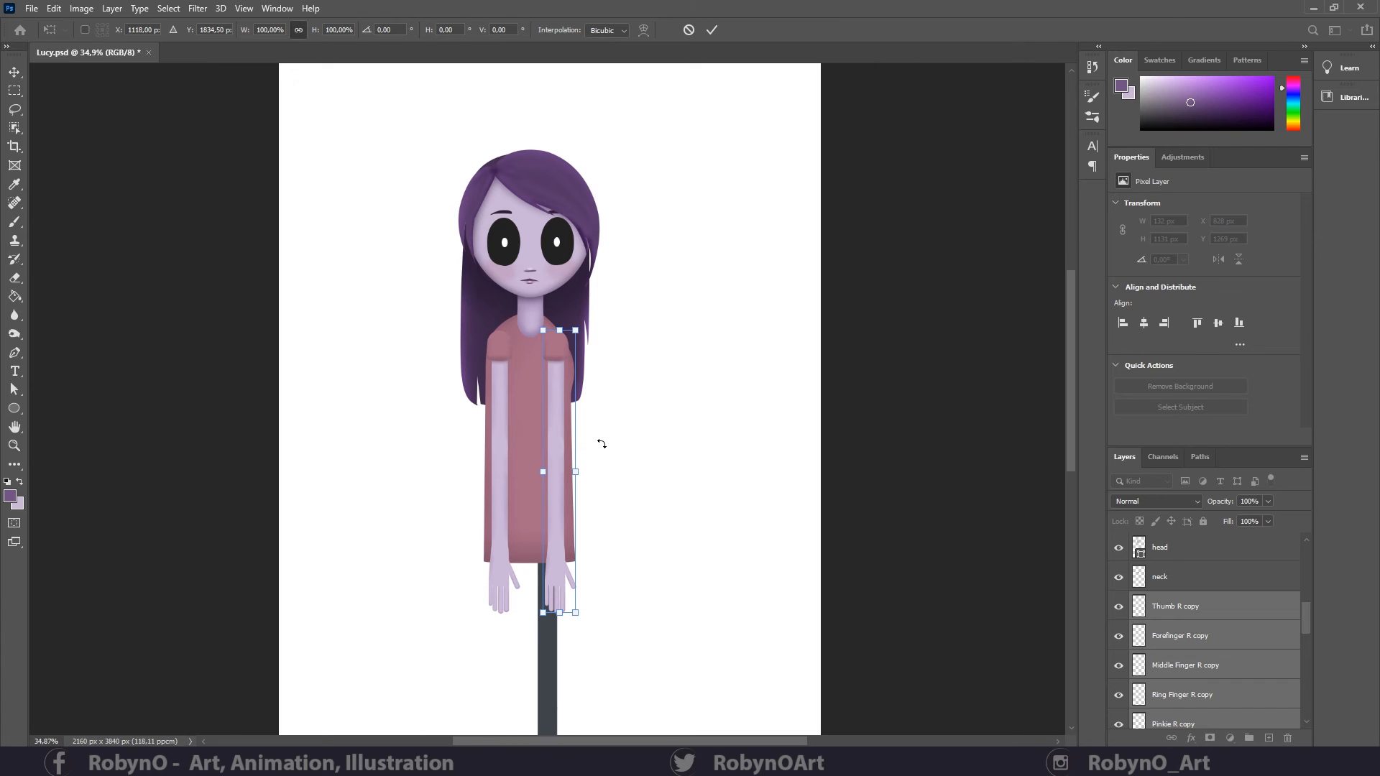
pyautogui.press('Return')
# - Rename the duplicated forearm layer, ForeArm R copy, as ForeArm L
pyautogui.press('z')
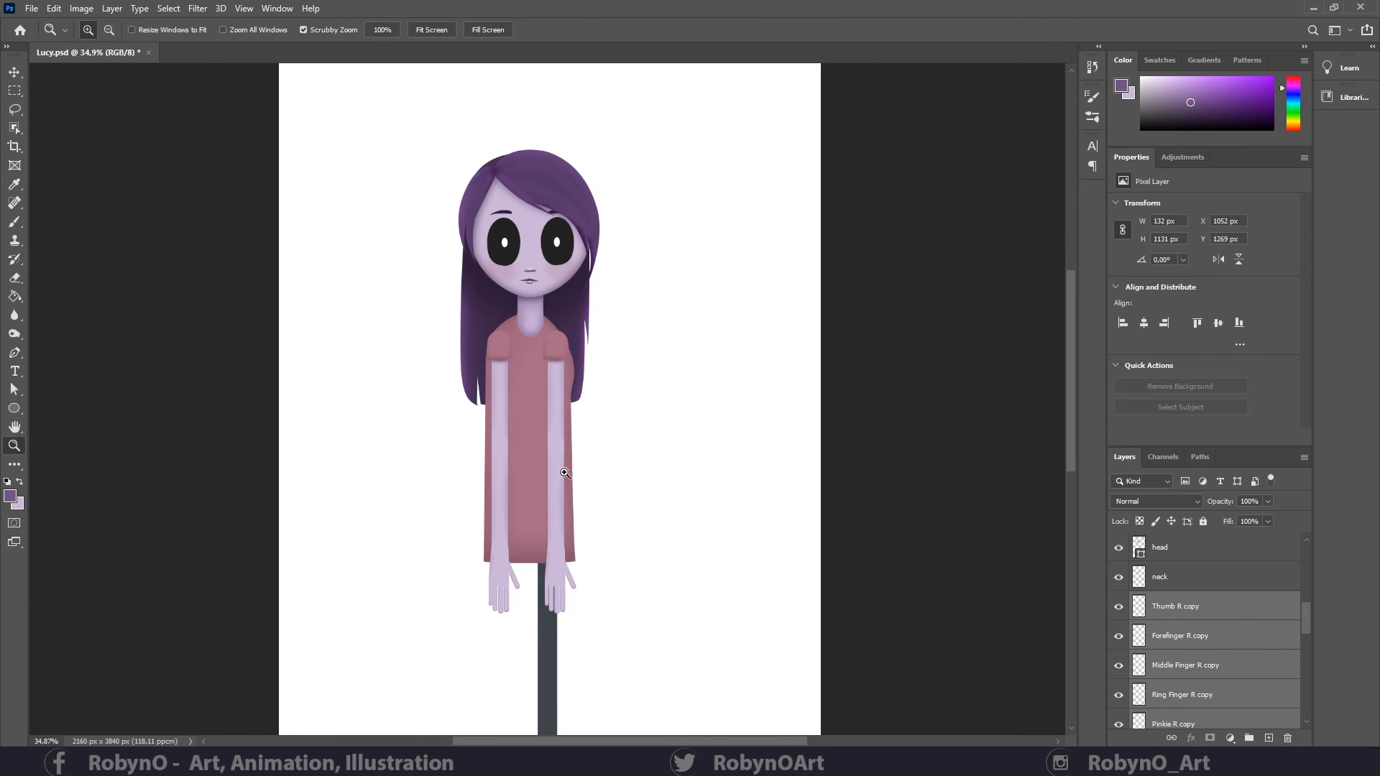
pyautogui.moveTo(564, 472); pyautogui.dragTo(586, 441)
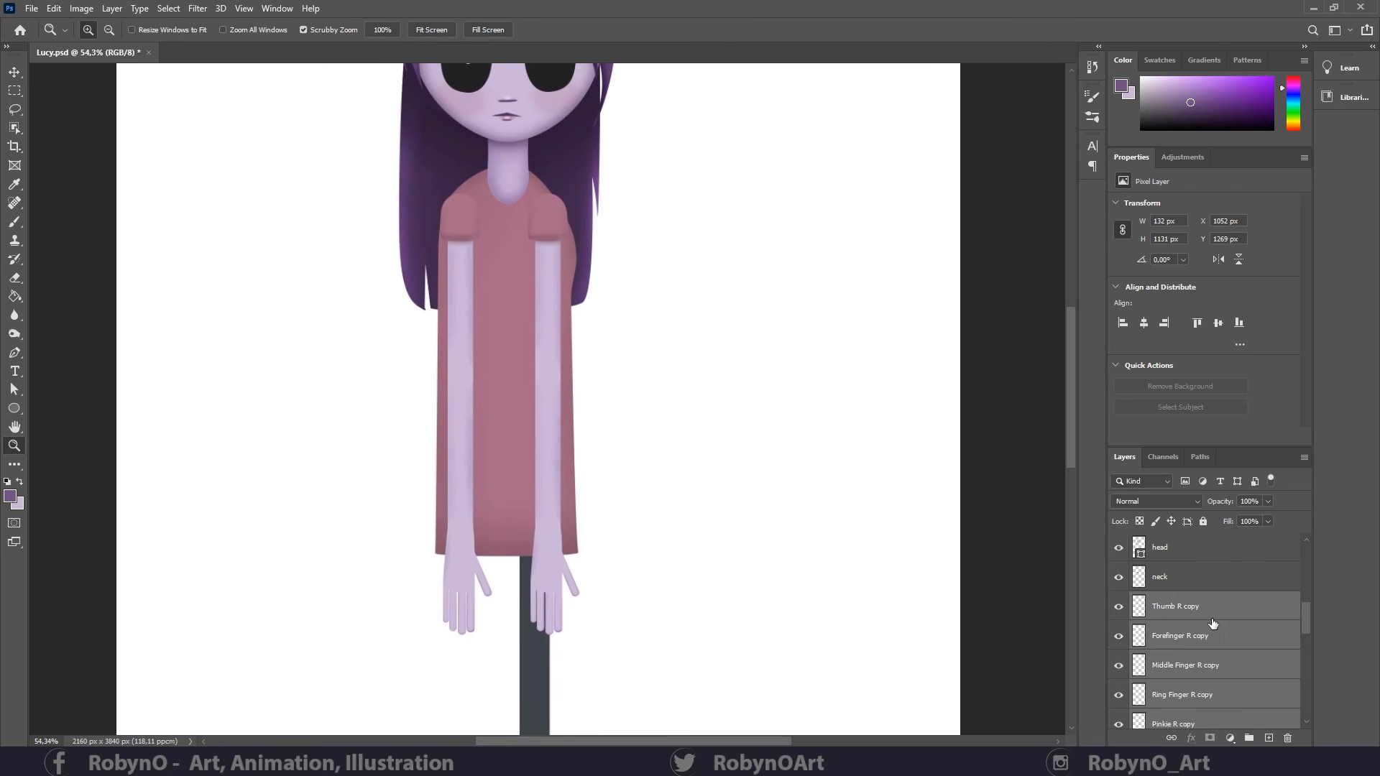
pyautogui.scroll(-2, 1214, 626)
pyautogui.click(1230, 549)
pyautogui.scroll(-4, 1240, 632)
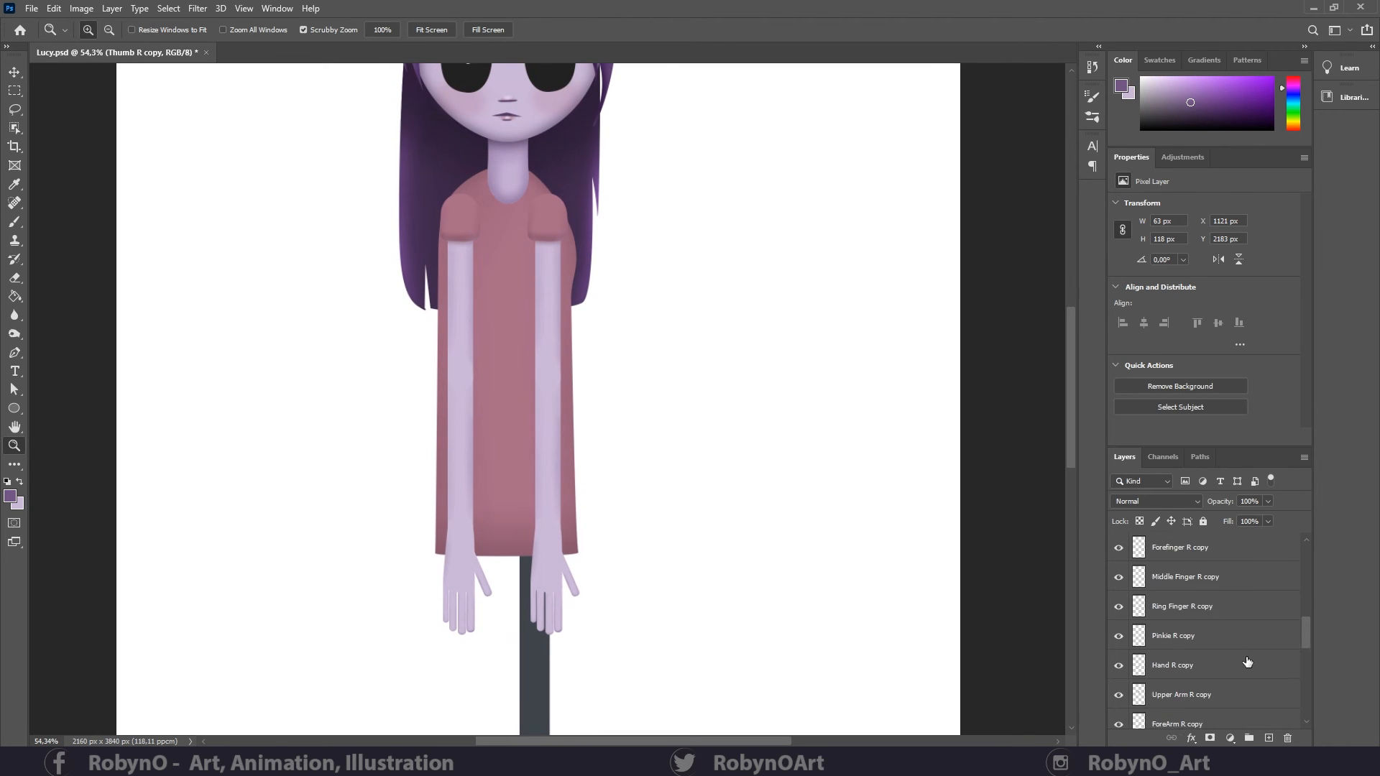
pyautogui.click(1239, 636)
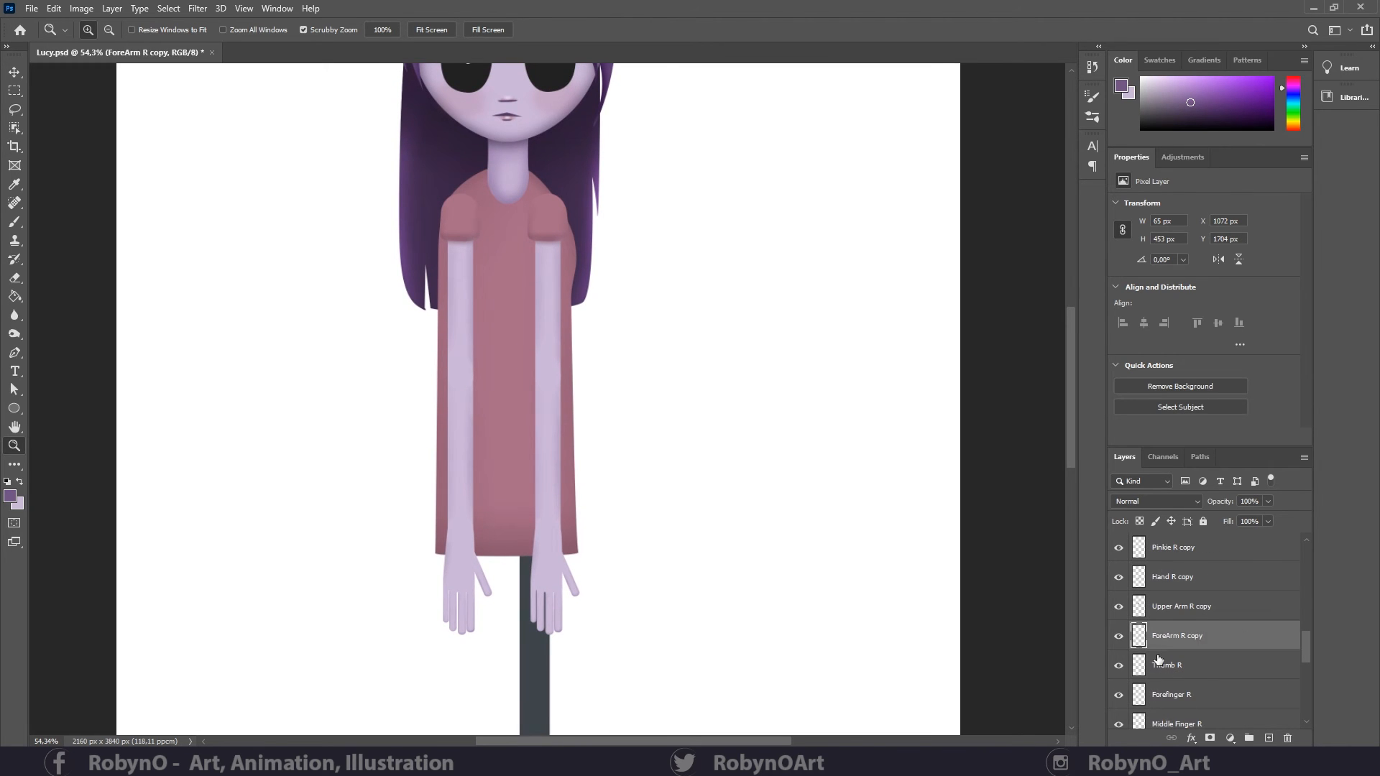
pyautogui.moveTo(1187, 636); pyautogui.dragTo(1251, 642)
pyautogui.write('L')
# - Rename the duplicated upper arm and hand layers as Upper Arm L and Hand L
pyautogui.click(1179, 610)
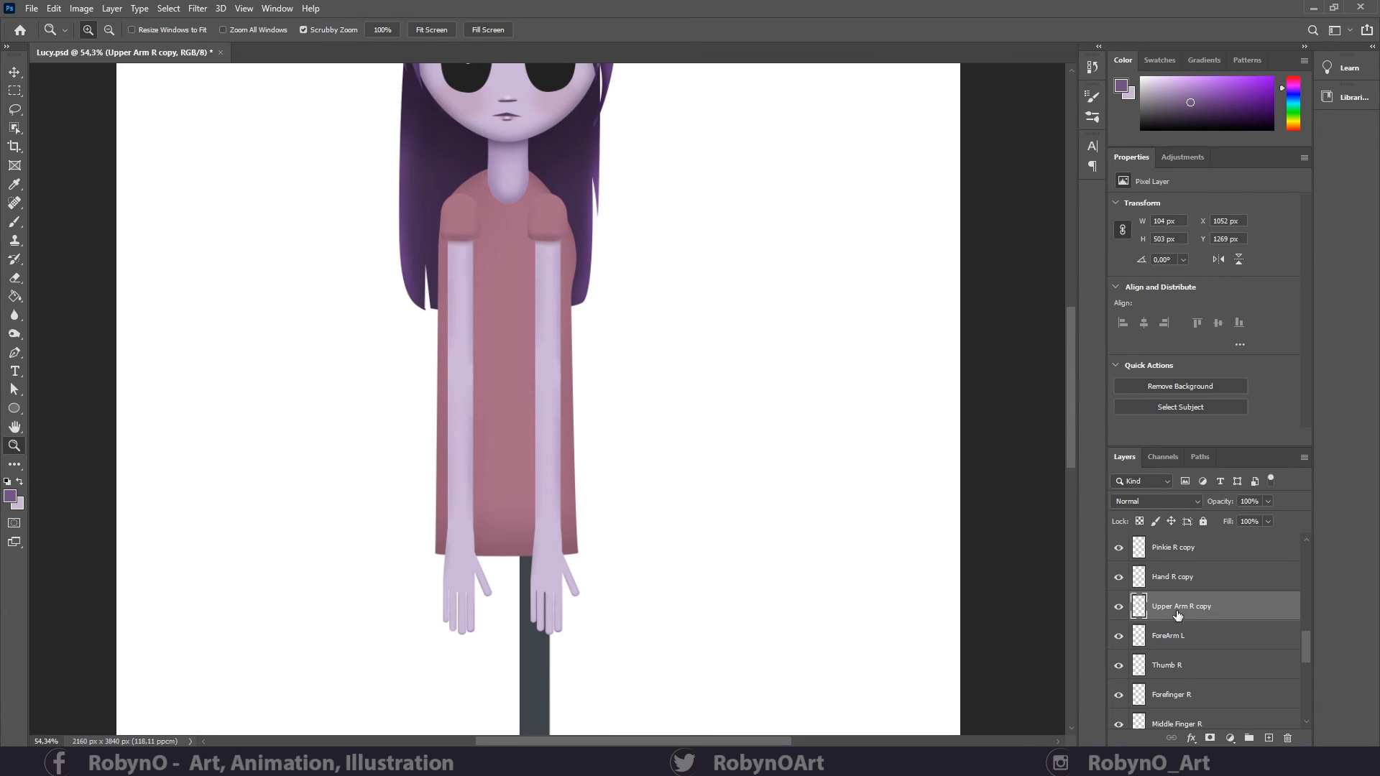
pyautogui.doubleClick(1179, 607)
pyautogui.moveTo(1190, 606); pyautogui.dragTo(1217, 606)
pyautogui.write('L')
pyautogui.click(1185, 577)
pyautogui.doubleClick(1184, 577)
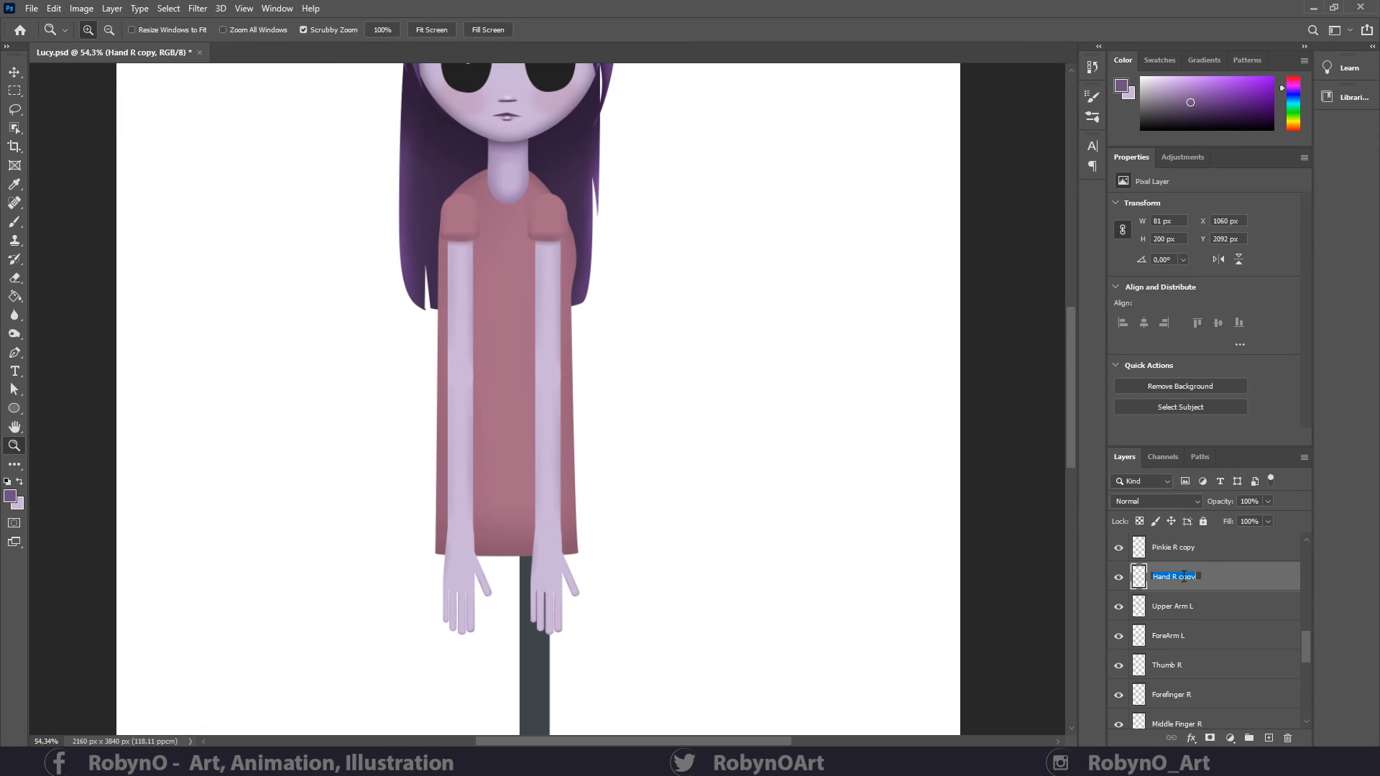
pyautogui.moveTo(1174, 577); pyautogui.dragTo(1248, 612)
pyautogui.write('L')
# - Rename the duplicated pinkie and ring finger layers as Pinkie L and Ring Finger L
pyautogui.click(1186, 551)
pyautogui.scroll(2, 1193, 639)
pyautogui.doubleClick(1192, 607)
pyautogui.write('L')
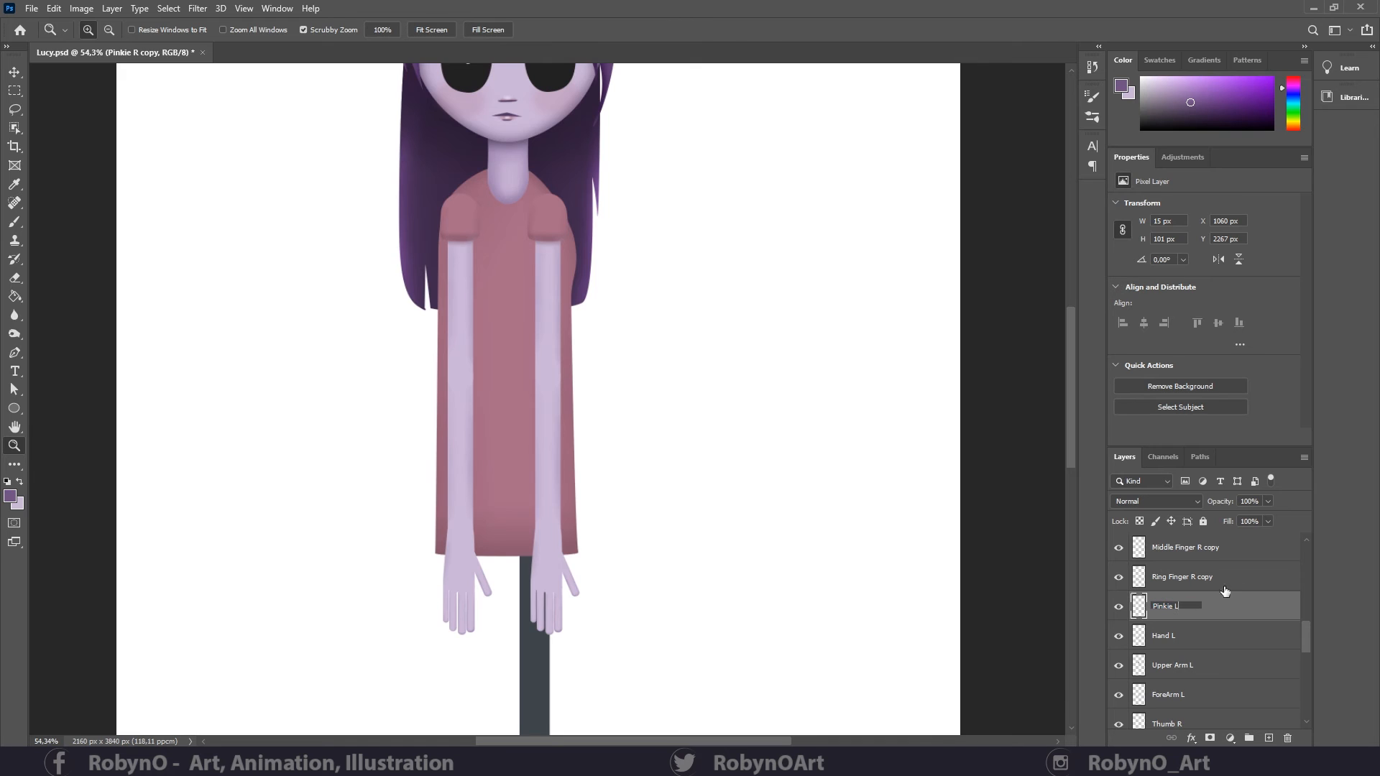
pyautogui.click(1184, 577)
pyautogui.doubleClick(1184, 576)
pyautogui.moveTo(1190, 577); pyautogui.dragTo(1257, 639)
pyautogui.write('L')
# - Rename the duplicated middle finger and forefinger layers as Middle Finger L and Forefinger L
pyautogui.click(1215, 549)
pyautogui.scroll(1, 1184, 663)
pyautogui.scroll(1, 1185, 663)
pyautogui.doubleClick(1204, 607)
pyautogui.write('L')
pyautogui.press('Return')
pyautogui.scroll(2, 1217, 663)
pyautogui.doubleClick(1196, 635)
pyautogui.write('L')
pyautogui.press('Return')
# - Rename the duplicated thumb layer, Thumb R copy, as Thumb L
pyautogui.doubleClick(1190, 609)
pyautogui.moveTo(1179, 607); pyautogui.dragTo(1230, 612)
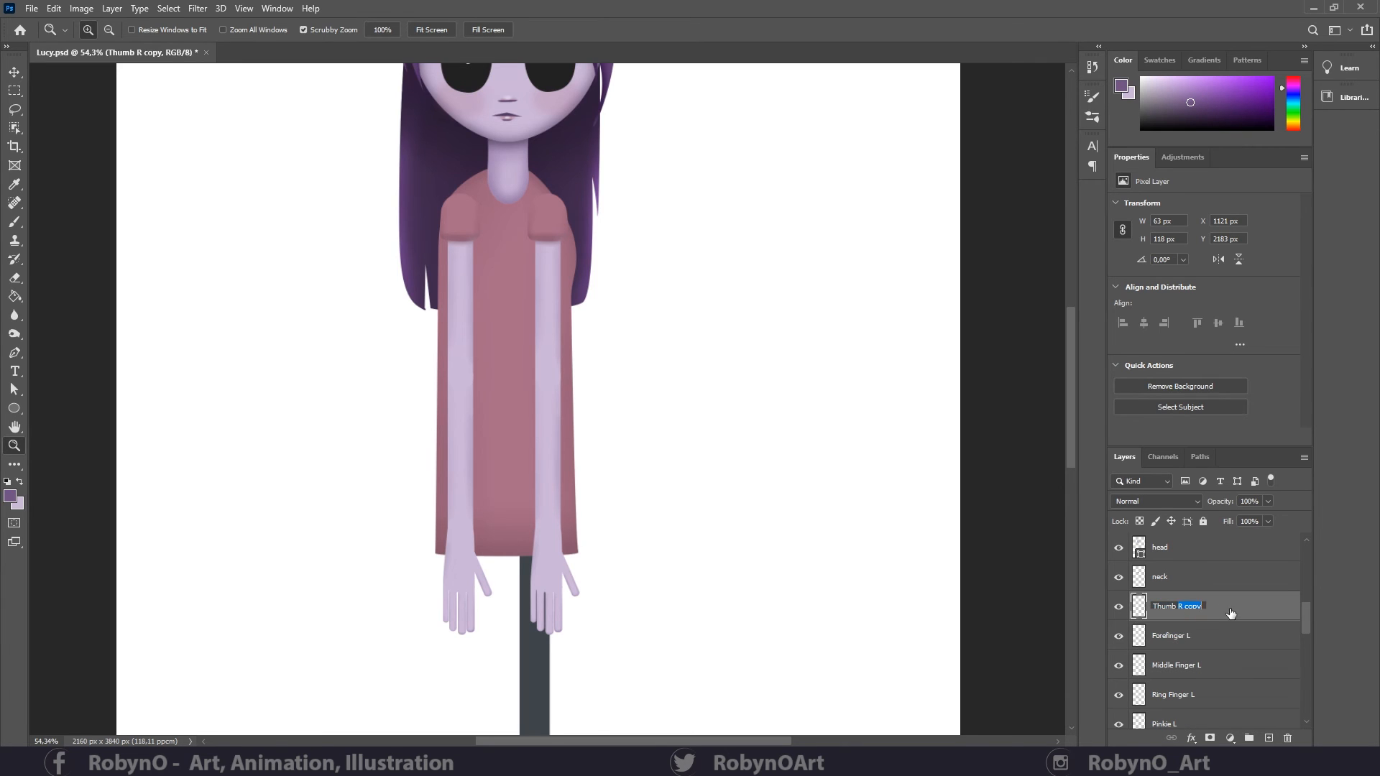
pyautogui.write('L')
pyautogui.press('Return')
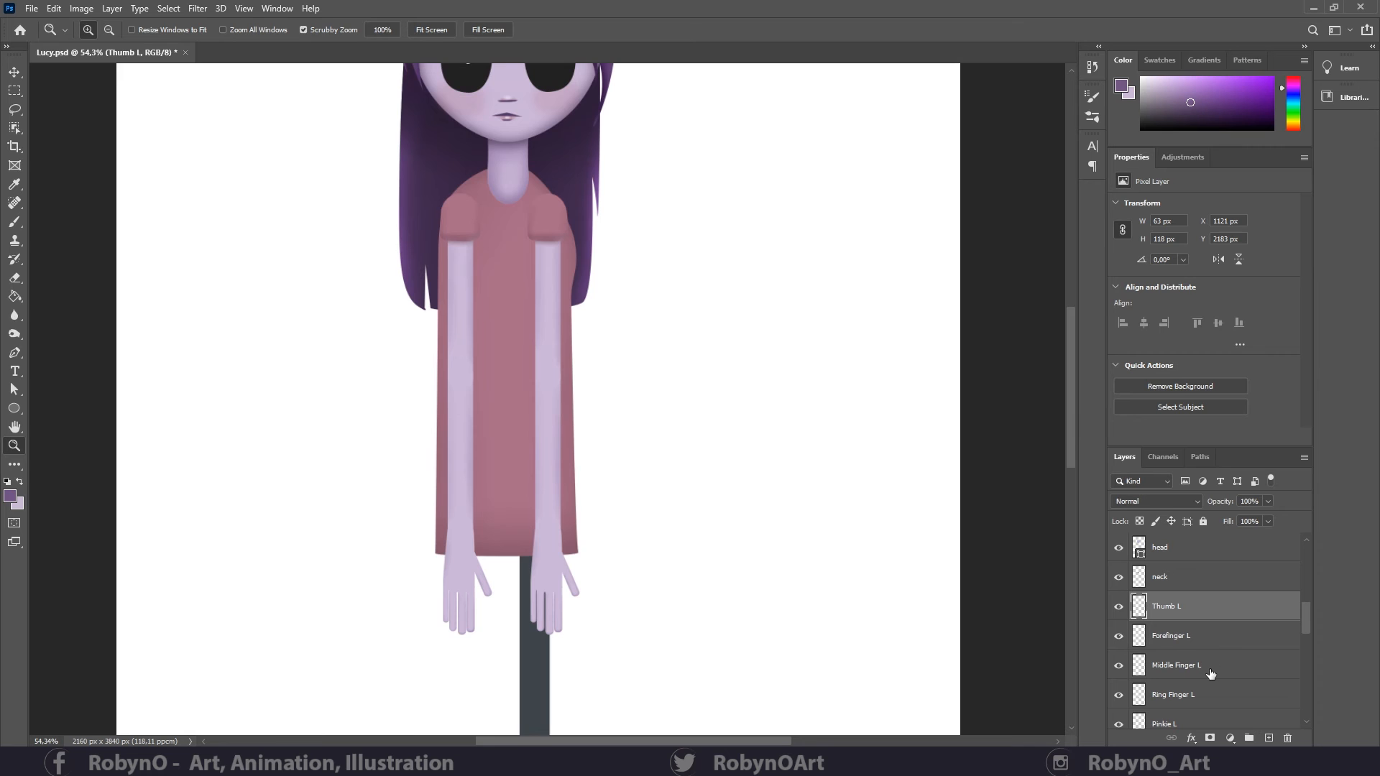
# - Darken the Upper Arm L layer with a Brightness/Contrast adjustment of brightness -12, copying that value for reuse
pyautogui.scroll(-2, 1193, 672)
pyautogui.scroll(2, 1193, 672)
pyautogui.scroll(-2, 1196, 686)
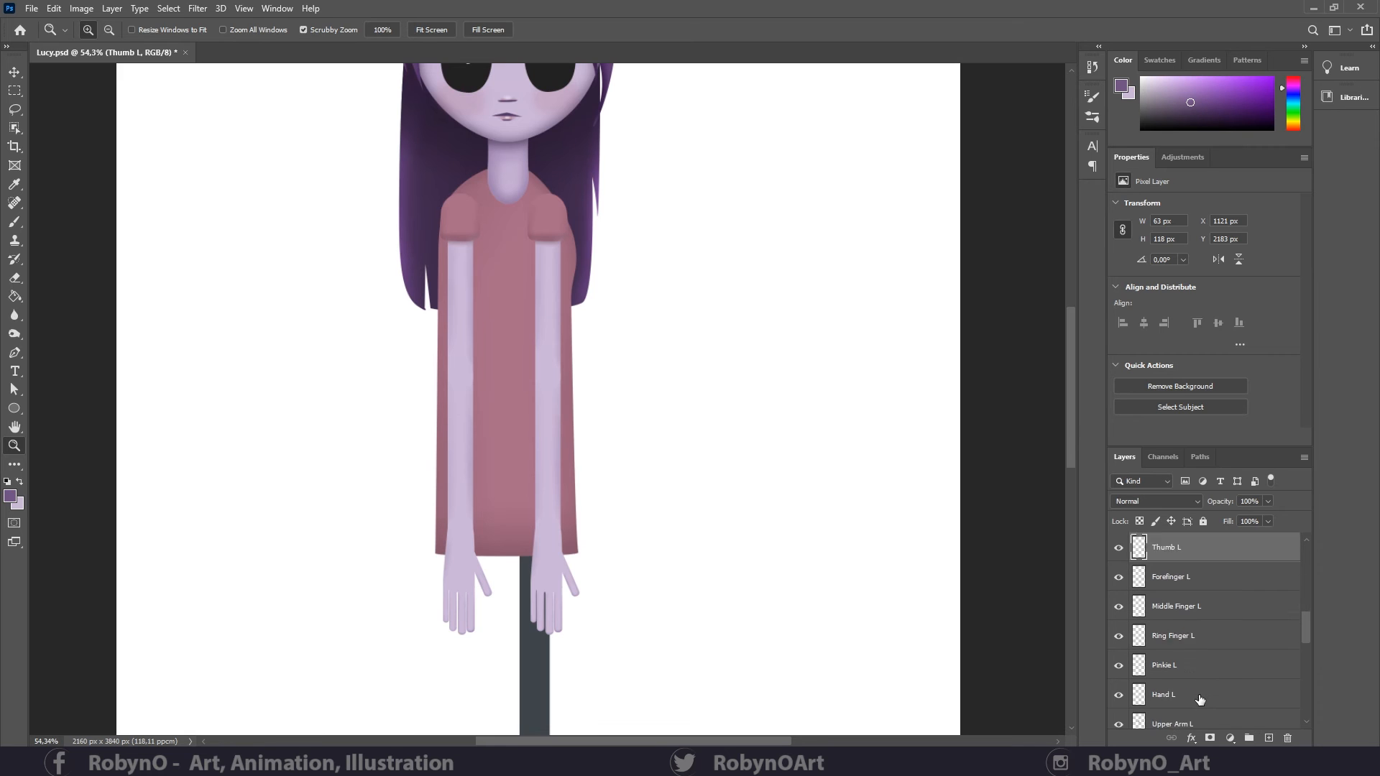
pyautogui.scroll(-3, 1182, 690)
pyautogui.click(1188, 640)
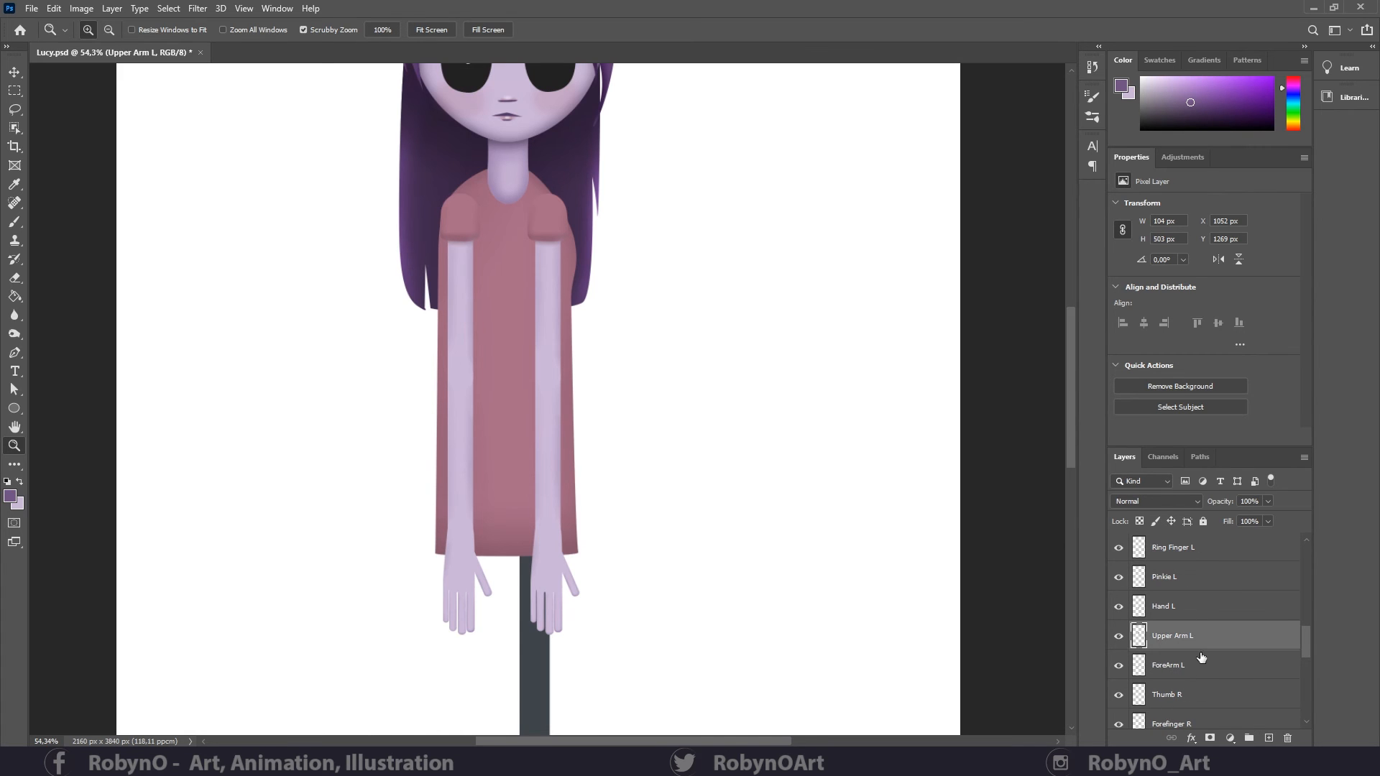
pyautogui.click(81, 8)
pyautogui.moveTo(108, 46)
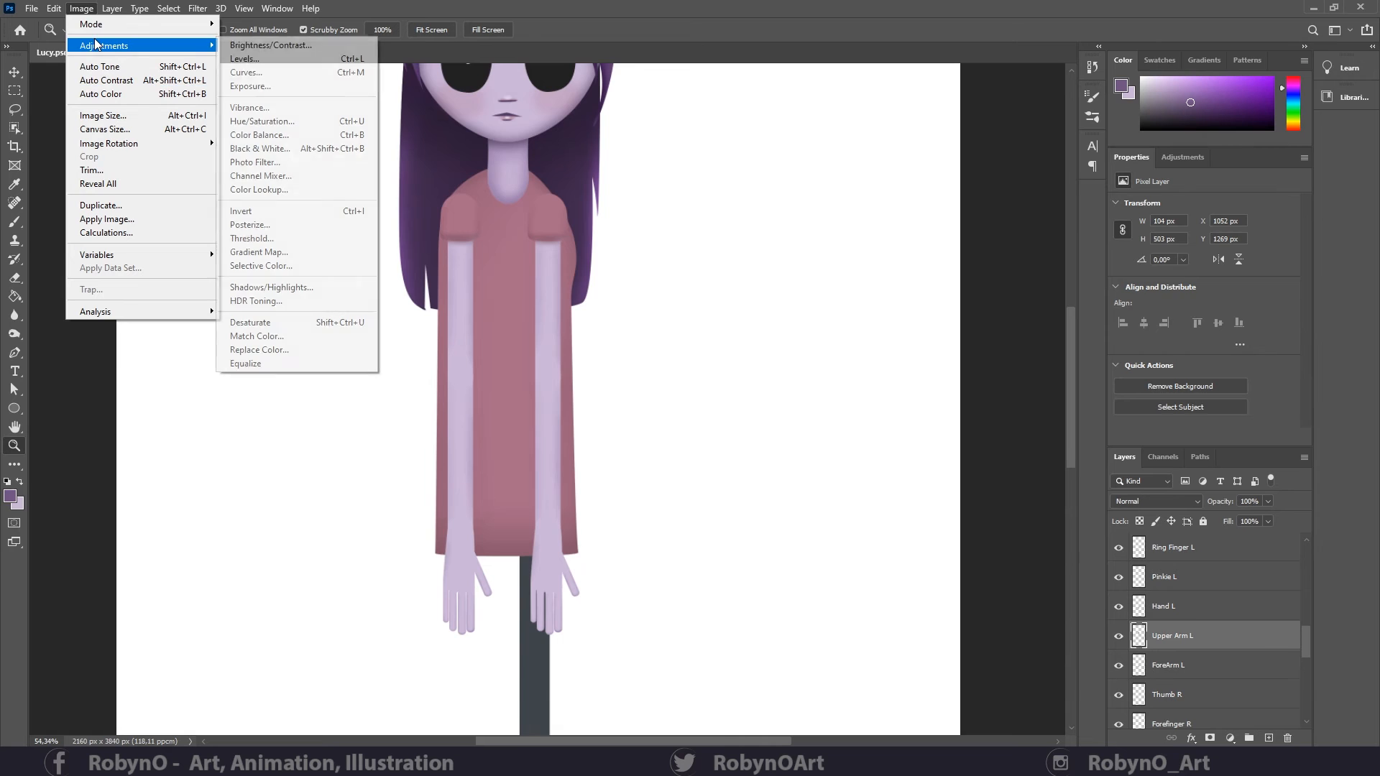
pyautogui.click(341, 46)
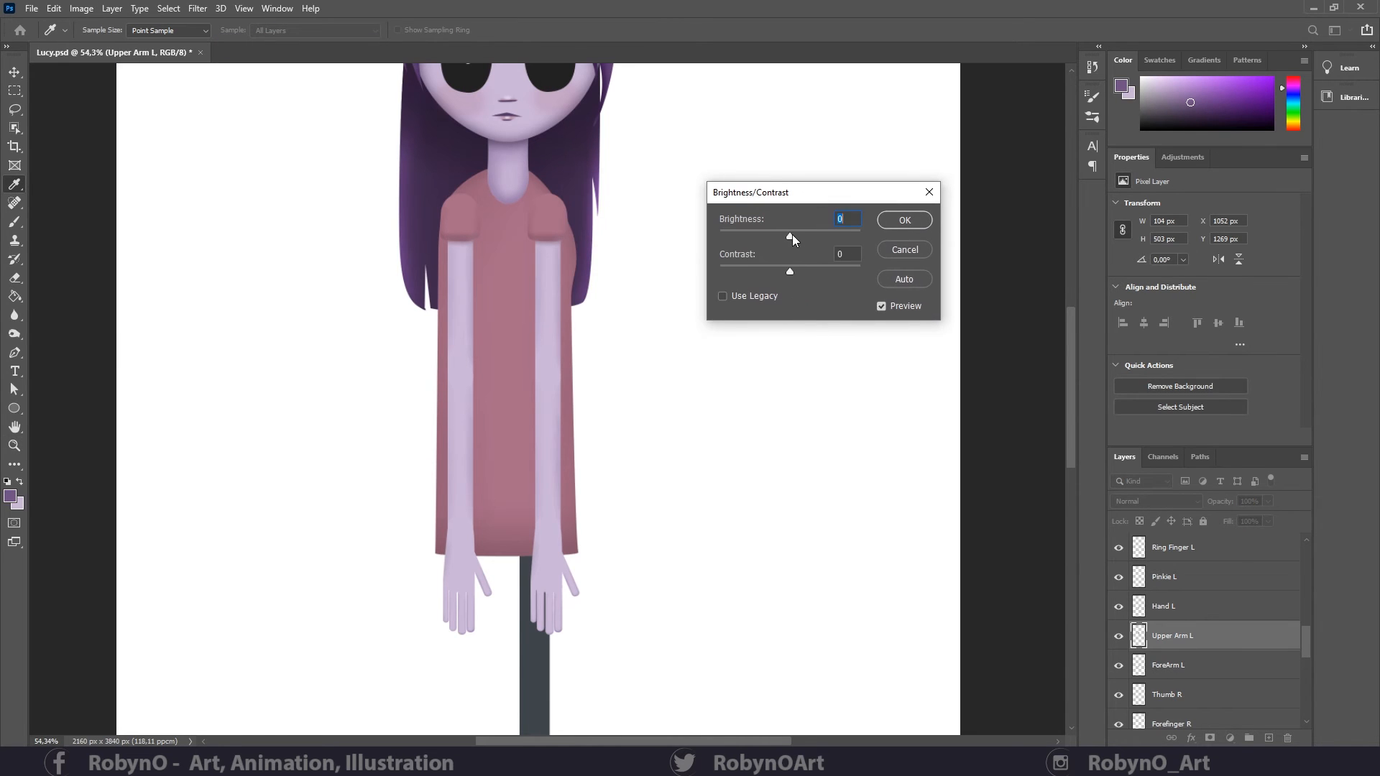
pyautogui.moveTo(786, 234); pyautogui.dragTo(785, 235)
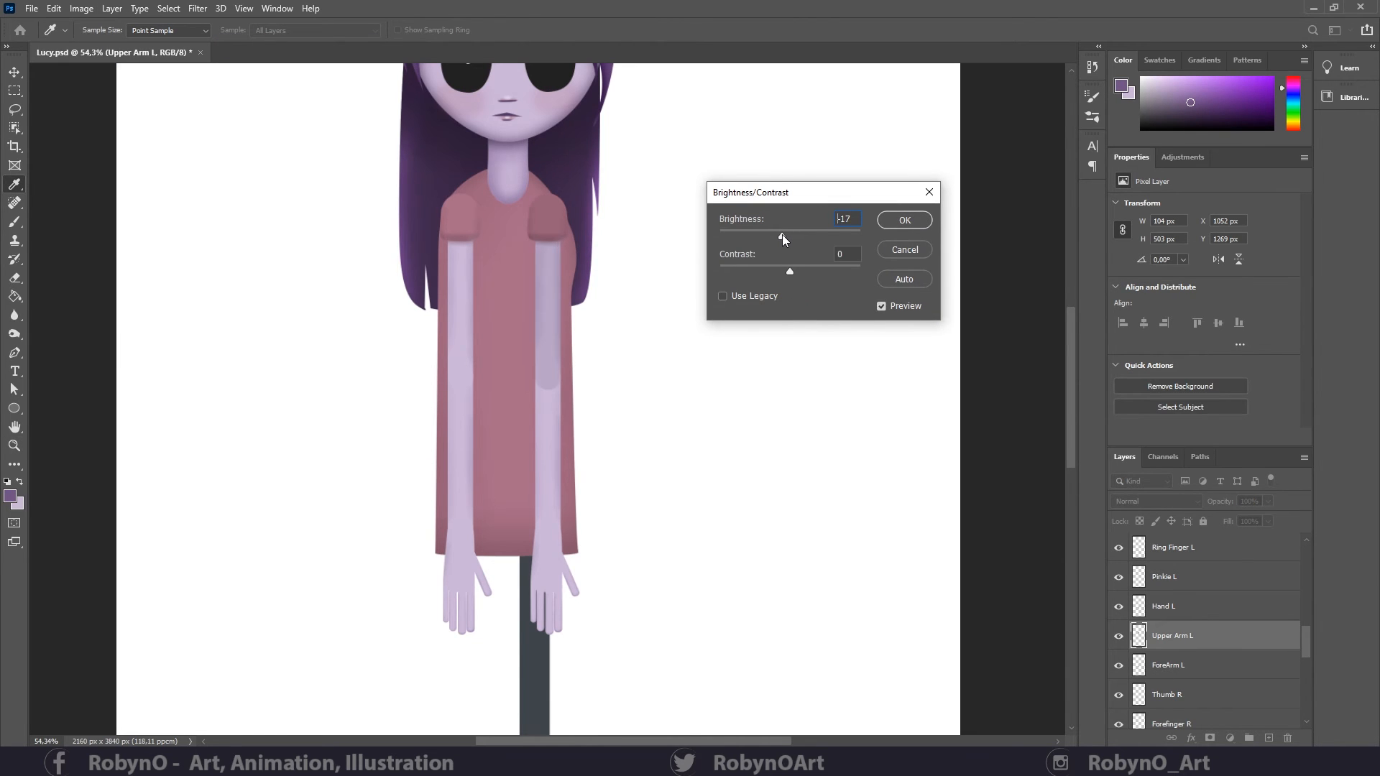
pyautogui.doubleClick(844, 219)
pyautogui.hotkey('ctrl', 'c')
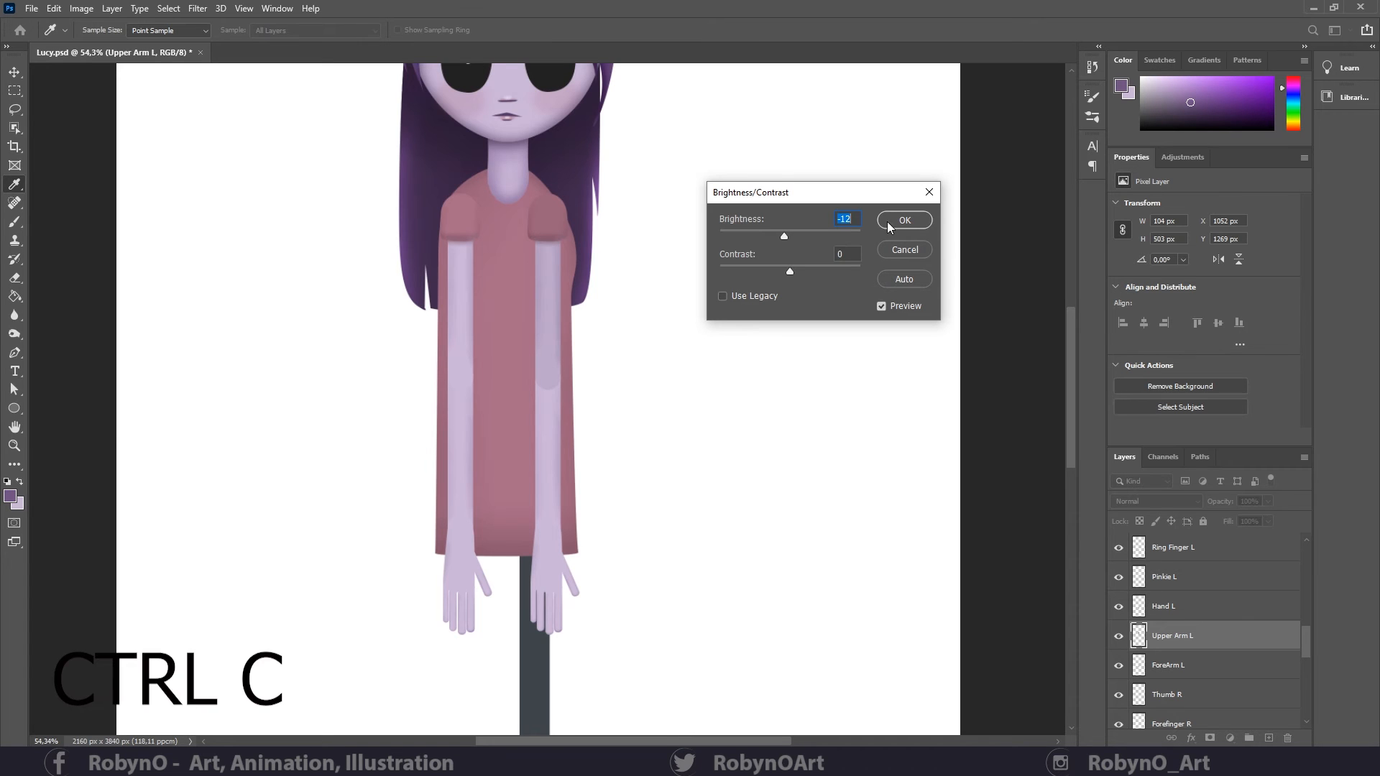
pyautogui.click(891, 222)
pyautogui.press('z')
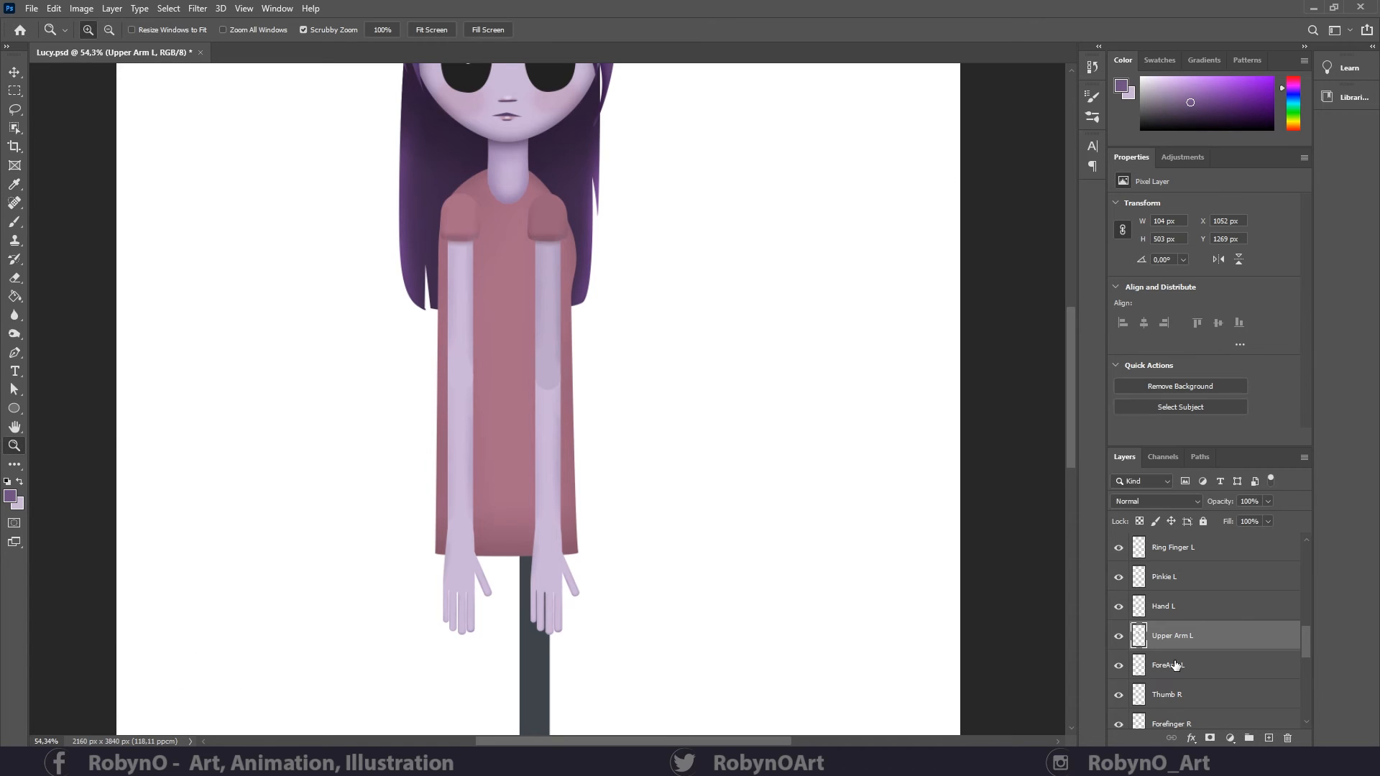
# - Apply a Brightness/Contrast adjustment with the copied brightness of -12 to the ForeArm L layer
pyautogui.click(1176, 665)
pyautogui.click(82, 8)
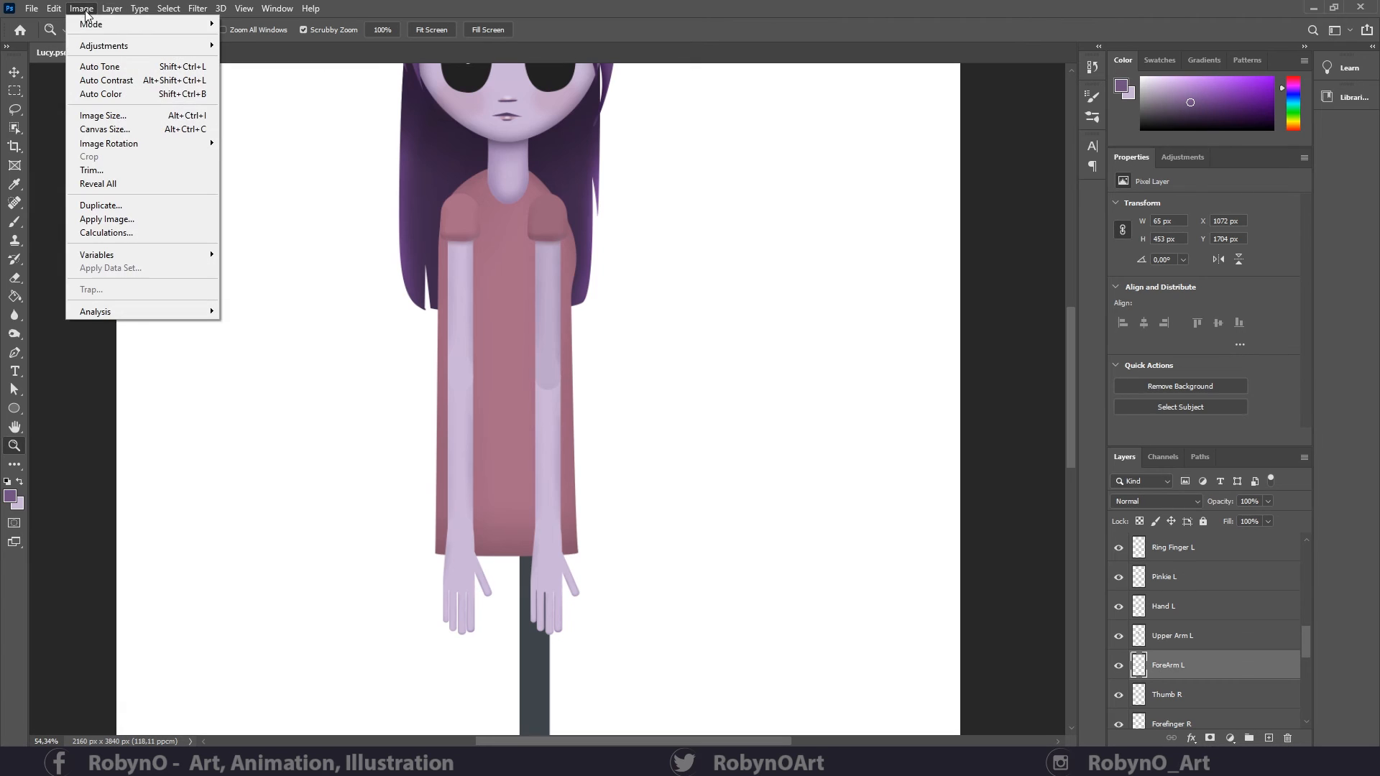
pyautogui.moveTo(91, 45)
pyautogui.click(244, 46)
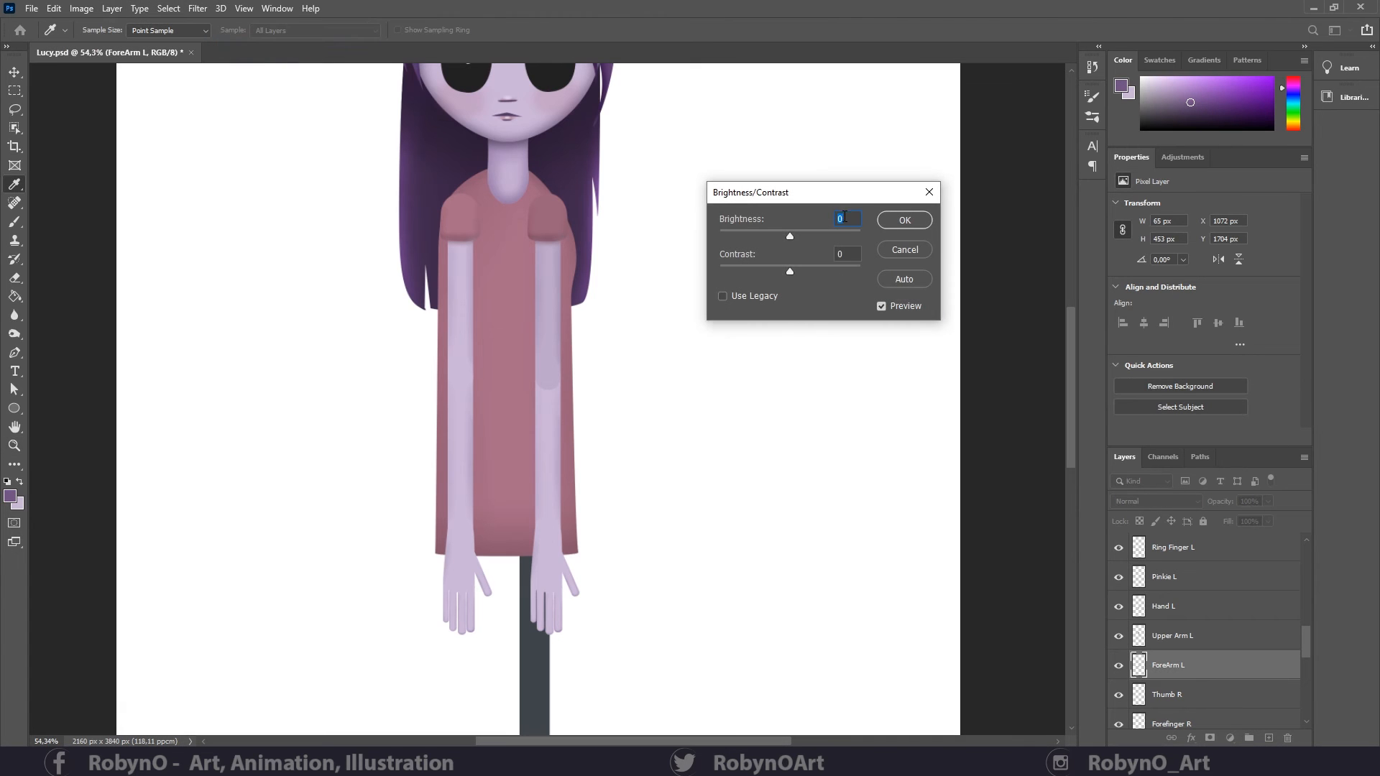
pyautogui.hotkey('ctrl', 'v')
pyautogui.click(901, 220)
pyautogui.press('z')
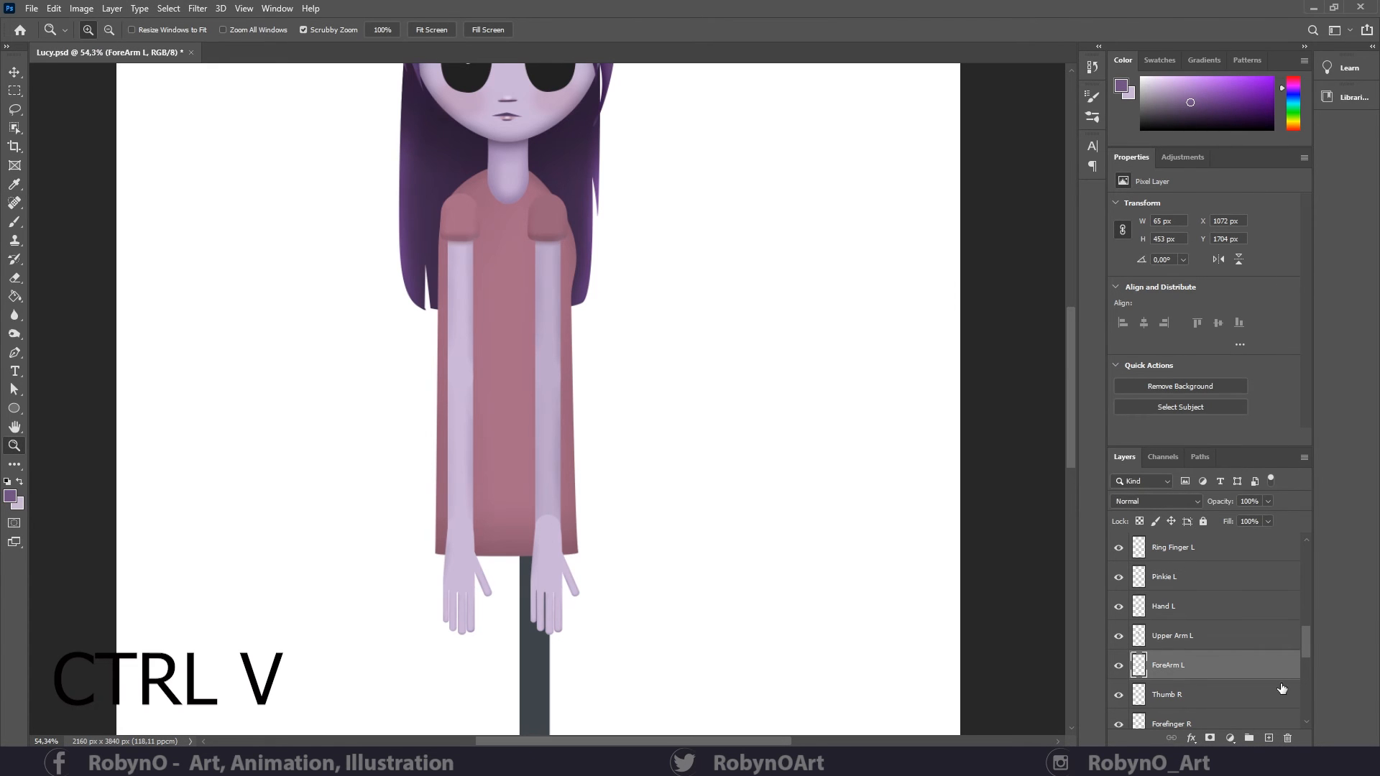
# - Darken the Hand L layer with Brightness/Contrast, using the copied brightness value of -12
pyautogui.click(1199, 609)
pyautogui.click(81, 8)
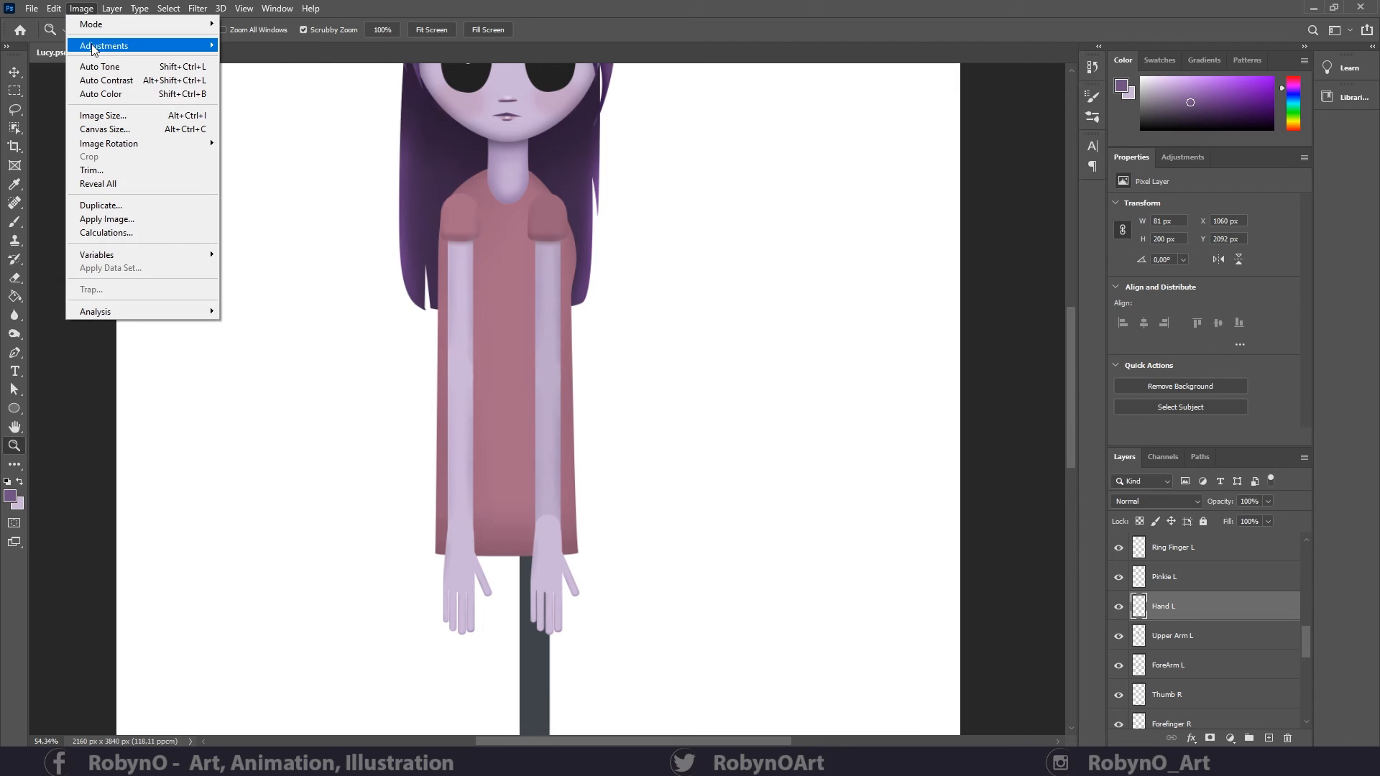
pyautogui.moveTo(108, 44)
pyautogui.click(288, 45)
pyautogui.click(898, 221)
pyautogui.press('z')
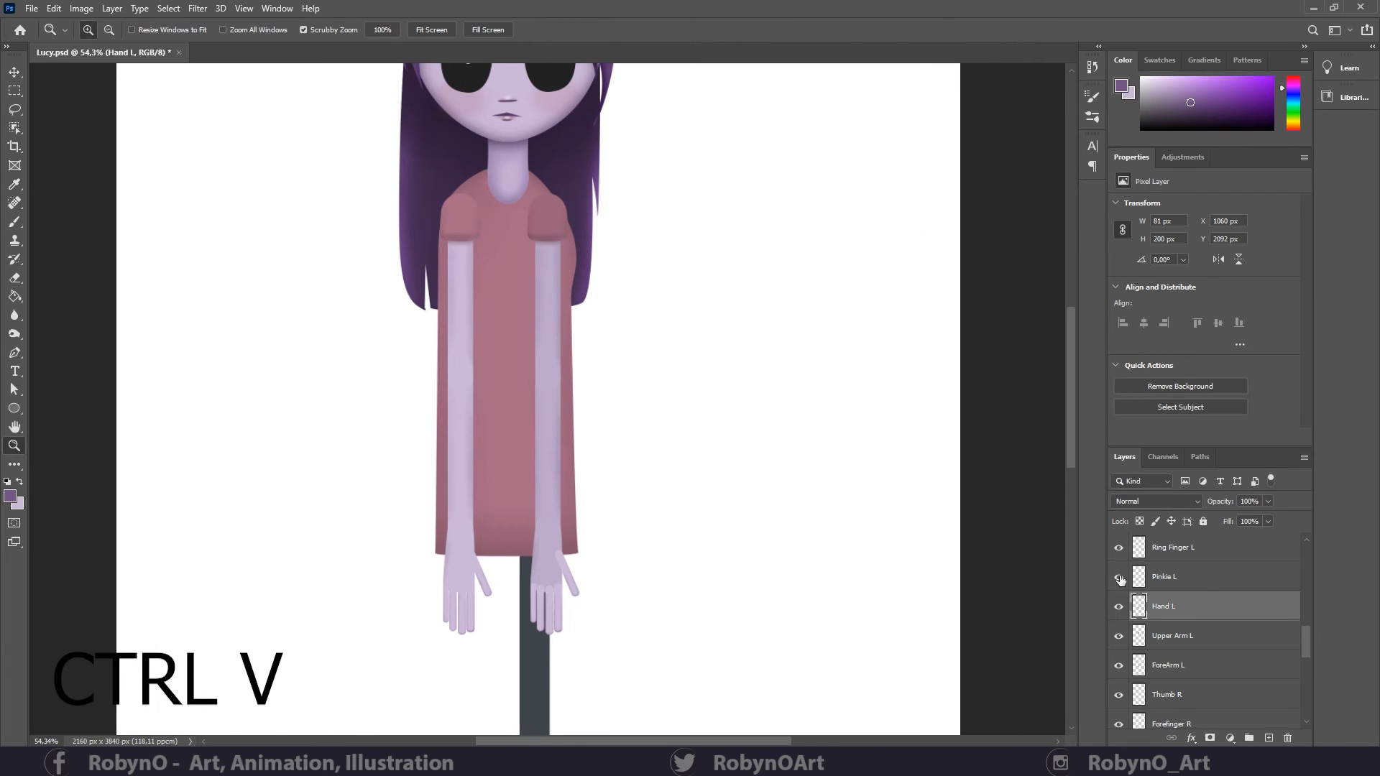
# - Darken the Pinkie L layer by setting its brightness to -12 with Brightness/Contrast
pyautogui.click(1190, 583)
pyautogui.click(82, 8)
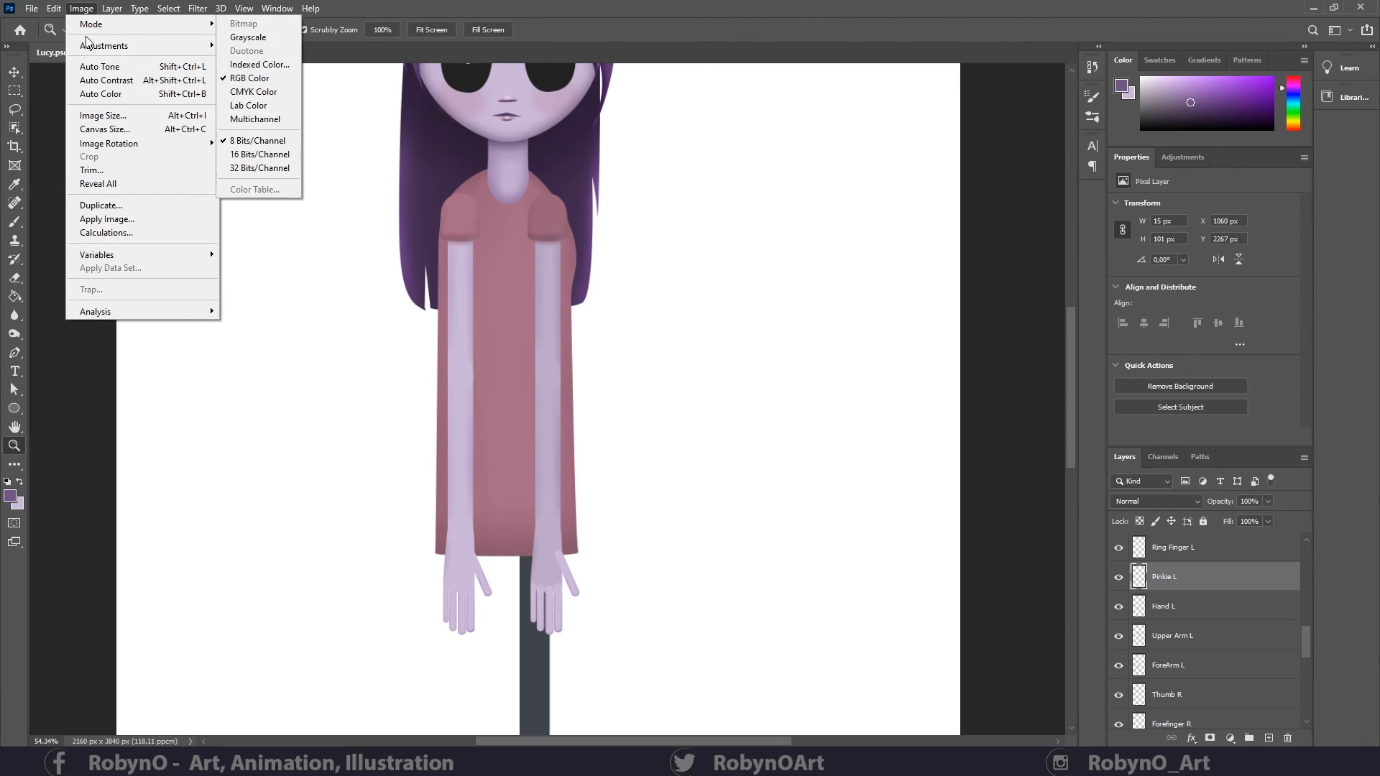
pyautogui.moveTo(91, 48)
pyautogui.click(270, 44)
pyautogui.hotkey('ctrl', 'v')
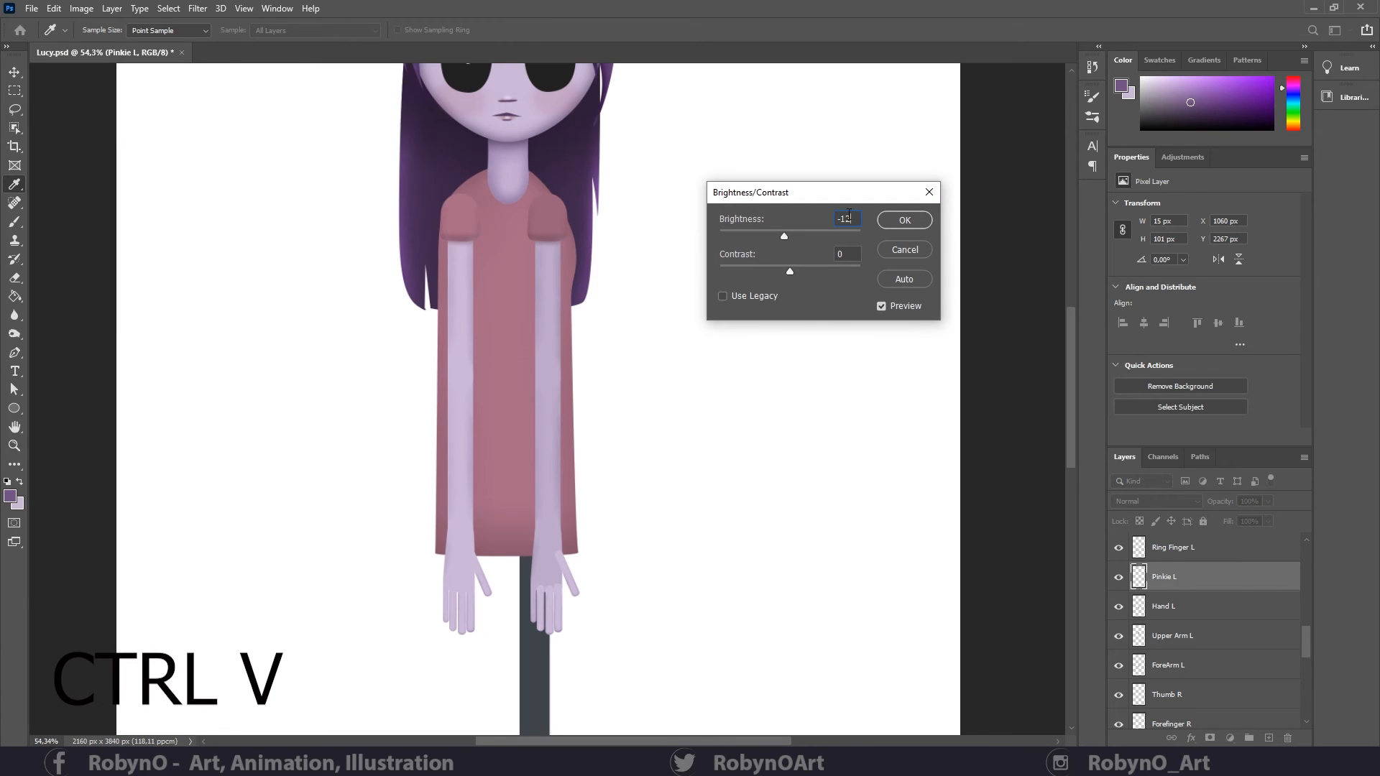
pyautogui.click(893, 221)
# - Darken the Ring Finger L layer with a Brightness/Contrast adjustment of brightness -12
pyautogui.scroll(1, 1179, 604)
pyautogui.click(1208, 581)
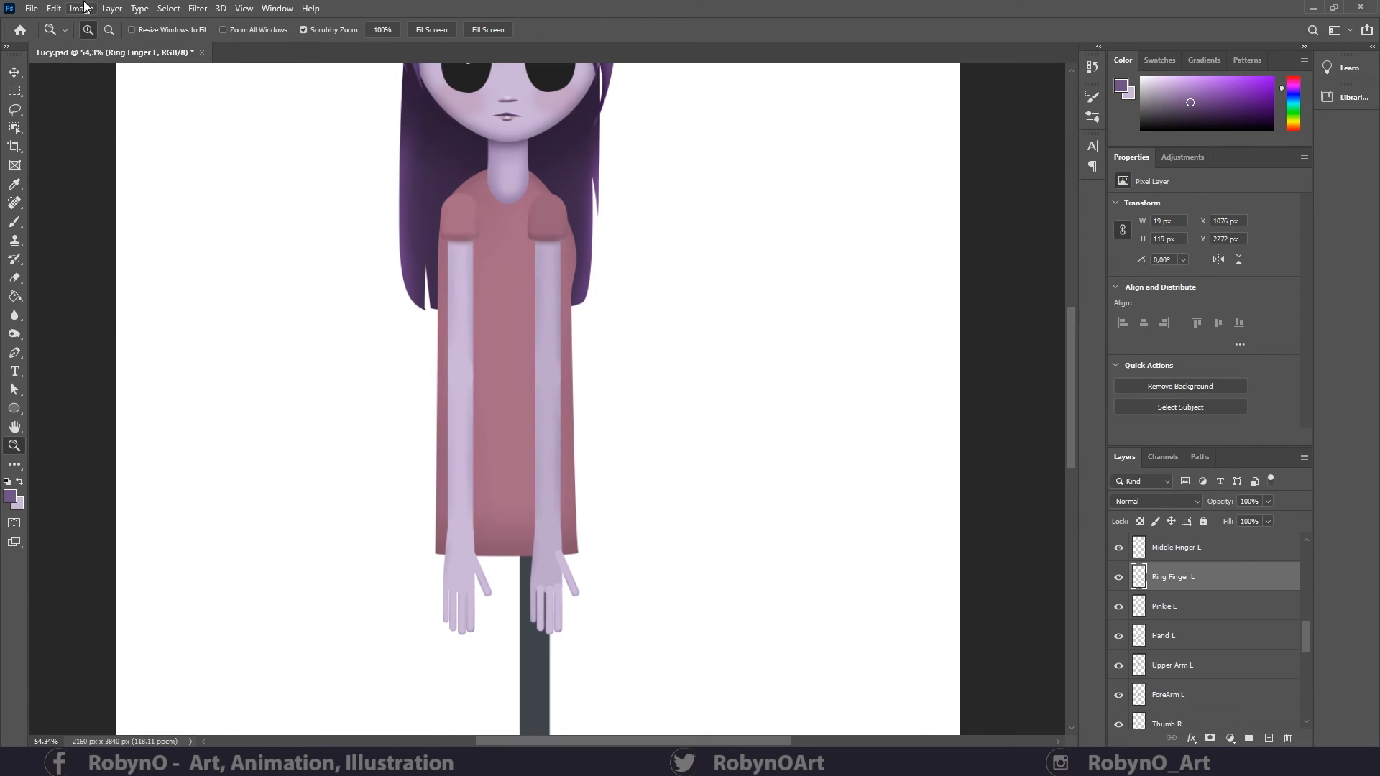
pyautogui.click(81, 8)
pyautogui.moveTo(99, 51)
pyautogui.click(327, 46)
pyautogui.hotkey('ctrl', 'v')
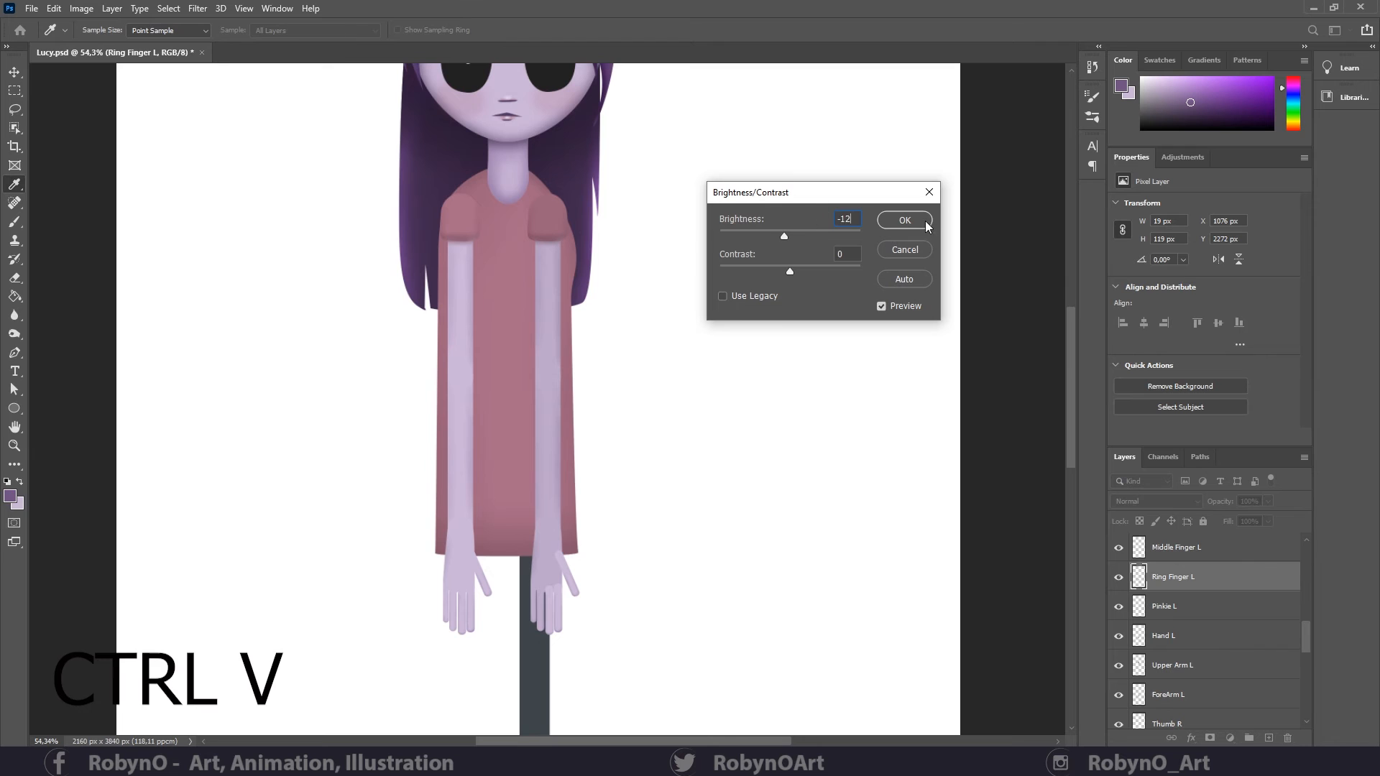
pyautogui.click(907, 220)
# - Apply the same Brightness/Contrast adjustment, brightness -12, to the Middle Finger L layer
pyautogui.scroll(2, 1193, 658)
pyautogui.click(1186, 606)
pyautogui.click(81, 8)
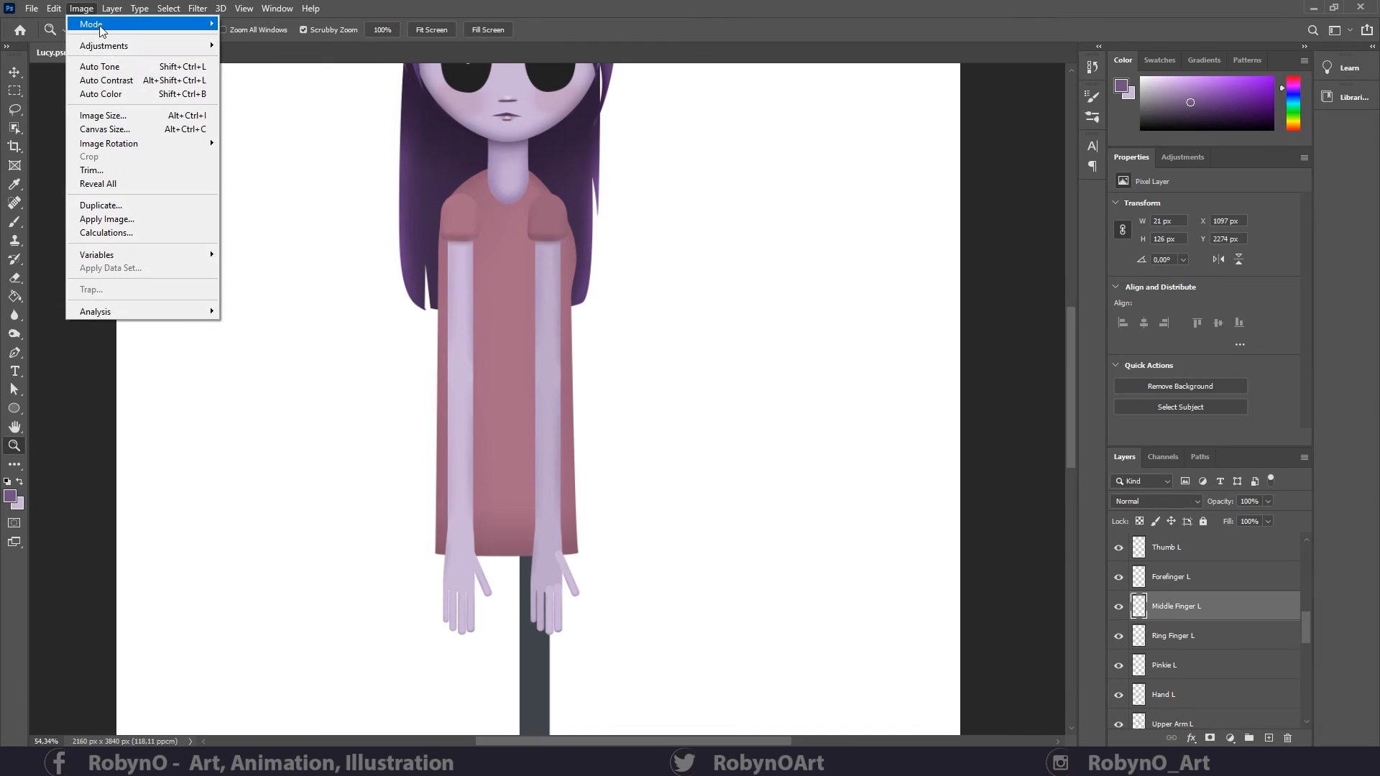
pyautogui.moveTo(175, 51)
pyautogui.click(271, 45)
pyautogui.hotkey('ctrl', 'v')
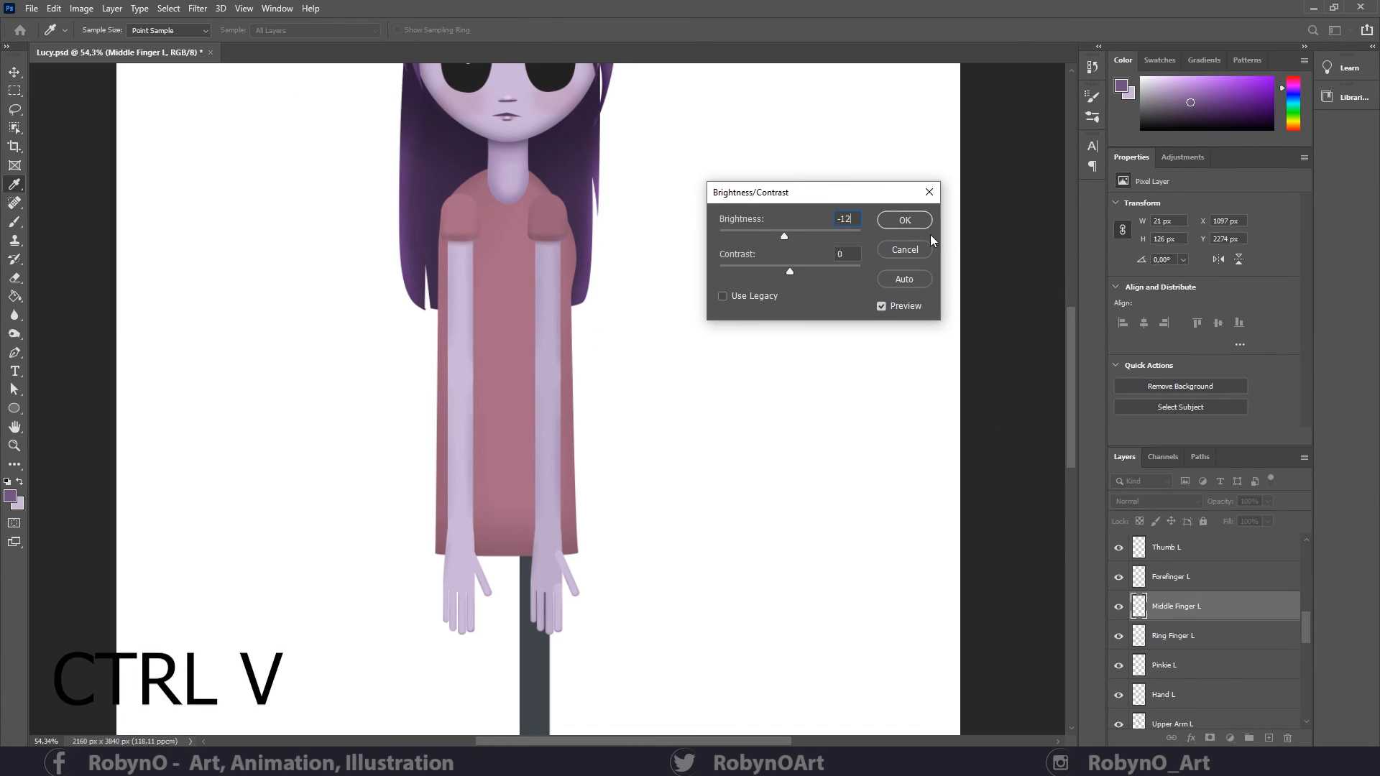
pyautogui.click(926, 220)
# - Apply Brightness/Contrast with brightness -12 to the Forefinger L layer
pyautogui.click(1172, 577)
pyautogui.click(81, 8)
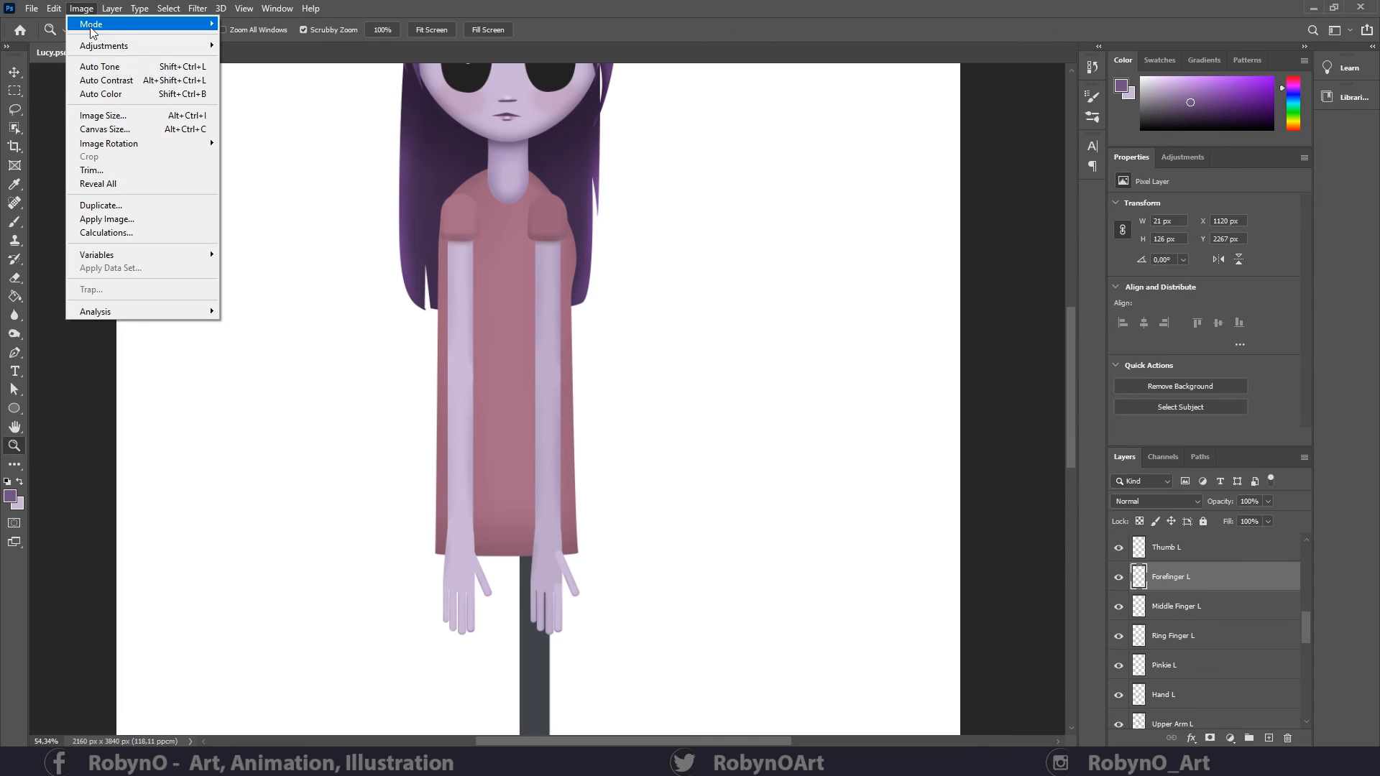
pyautogui.moveTo(91, 47)
pyautogui.click(270, 46)
pyautogui.hotkey('ctrl', 'v')
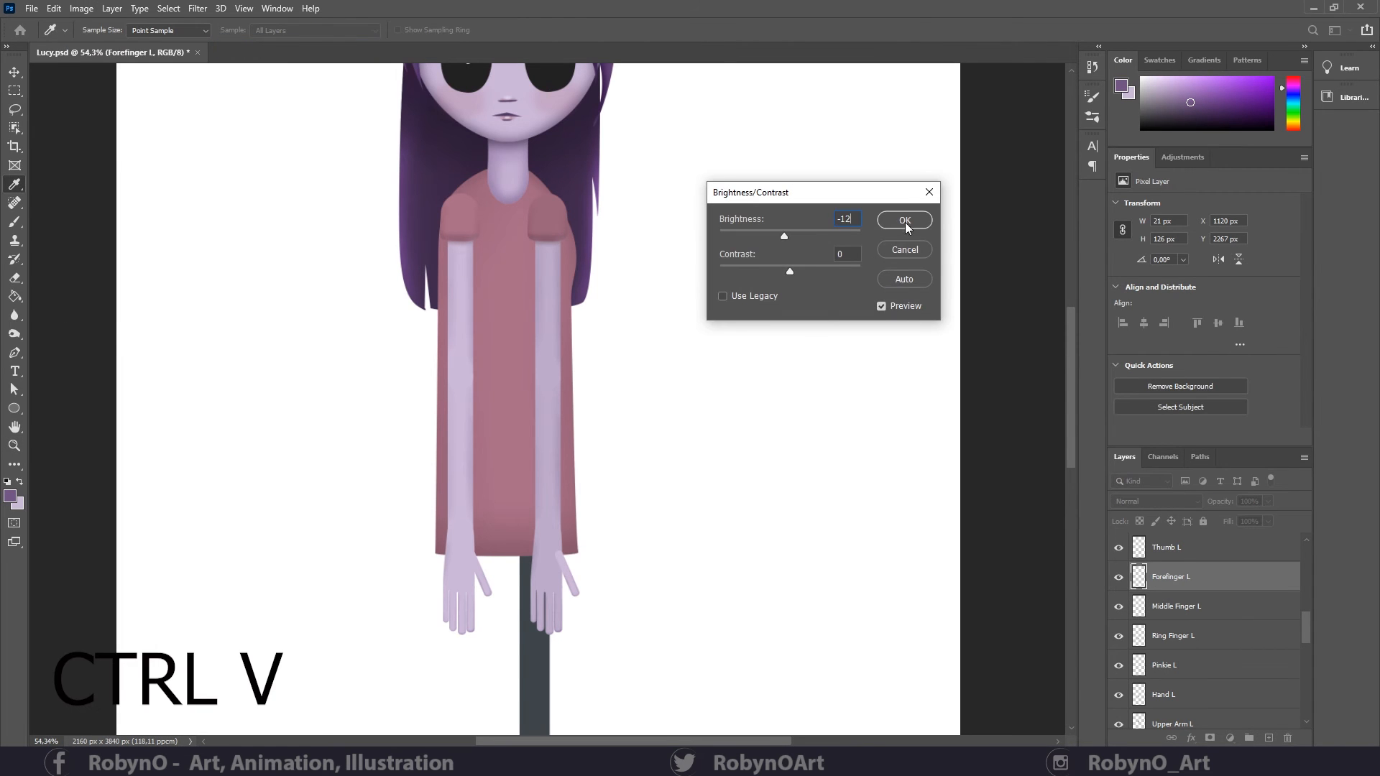
pyautogui.click(907, 220)
# - Darken the Thumb L layer to match the rest of the arm, using Brightness/Contrast with brightness -12
pyautogui.scroll(1, 1244, 611)
pyautogui.click(1202, 582)
pyautogui.click(81, 8)
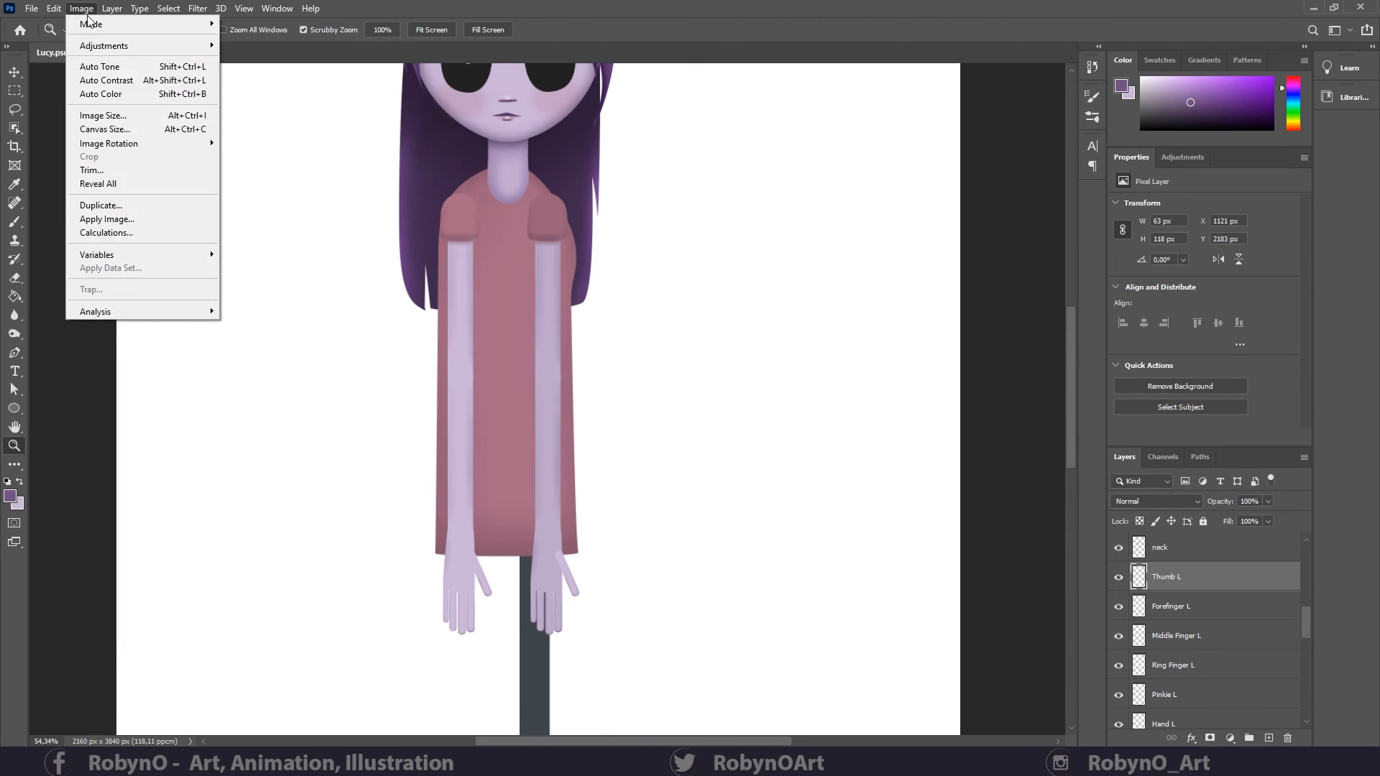
pyautogui.moveTo(91, 47)
pyautogui.click(270, 46)
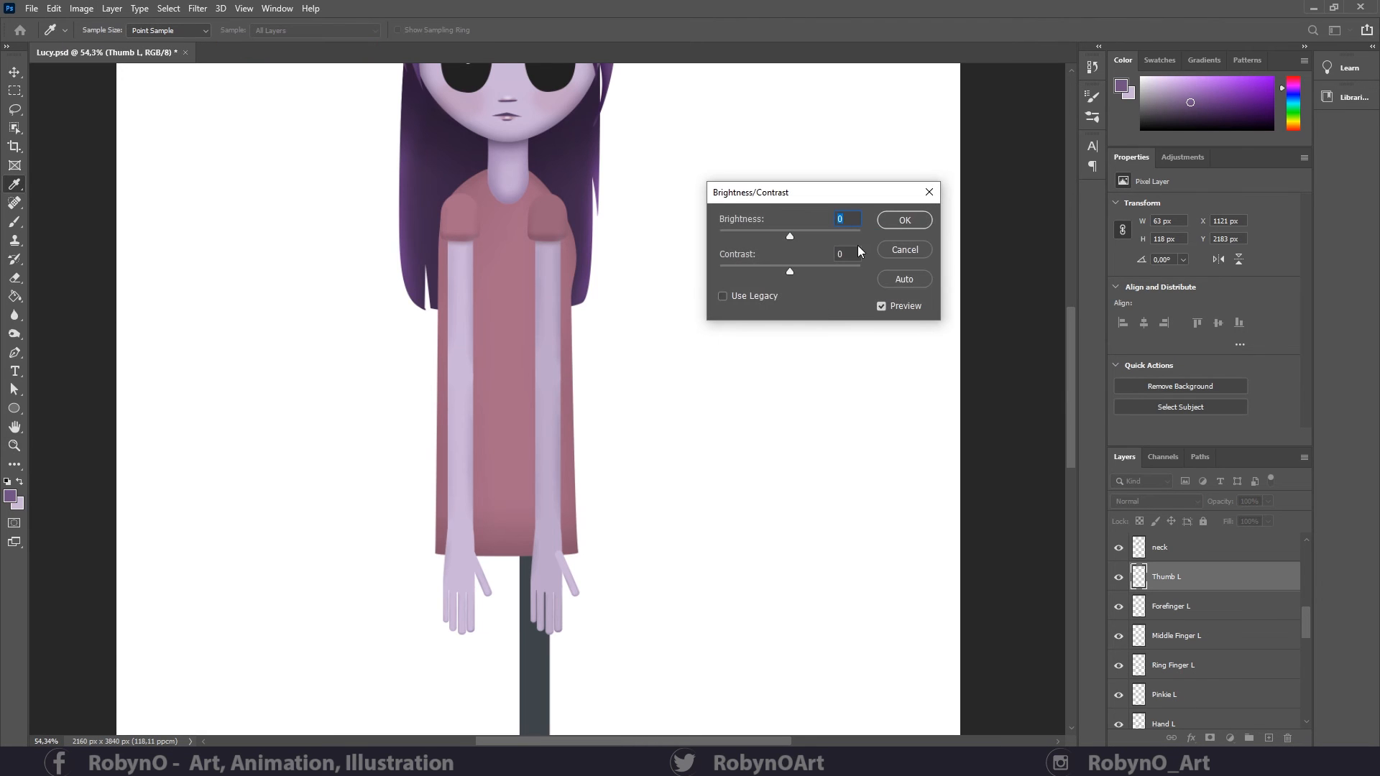
pyautogui.hotkey('ctrl', 'v')
pyautogui.click(893, 222)
# - Select all left arm layers from Thumb L through ForeArm L and move them behind the body in the layer stack
pyautogui.moveTo(717, 368); pyautogui.dragTo(668, 329)
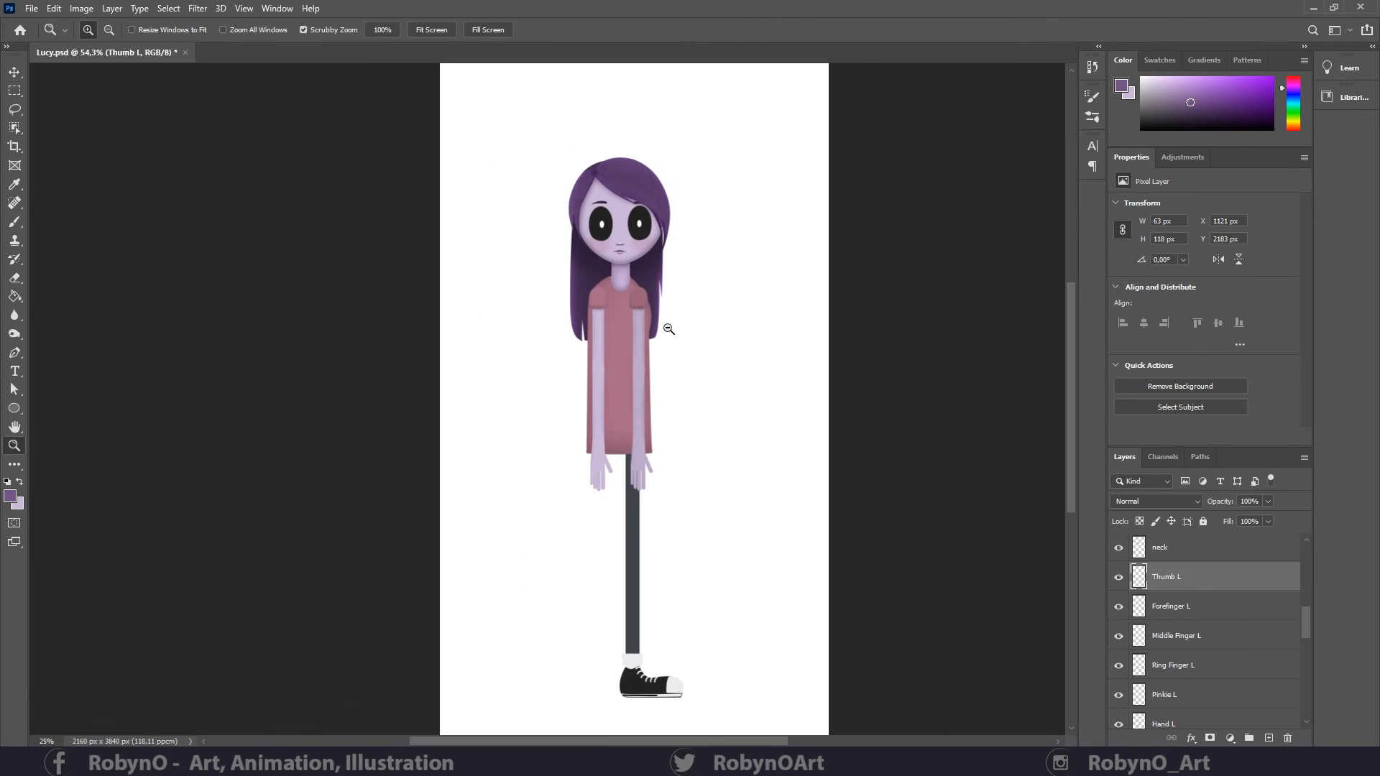
pyautogui.scroll(-4, 1205, 625)
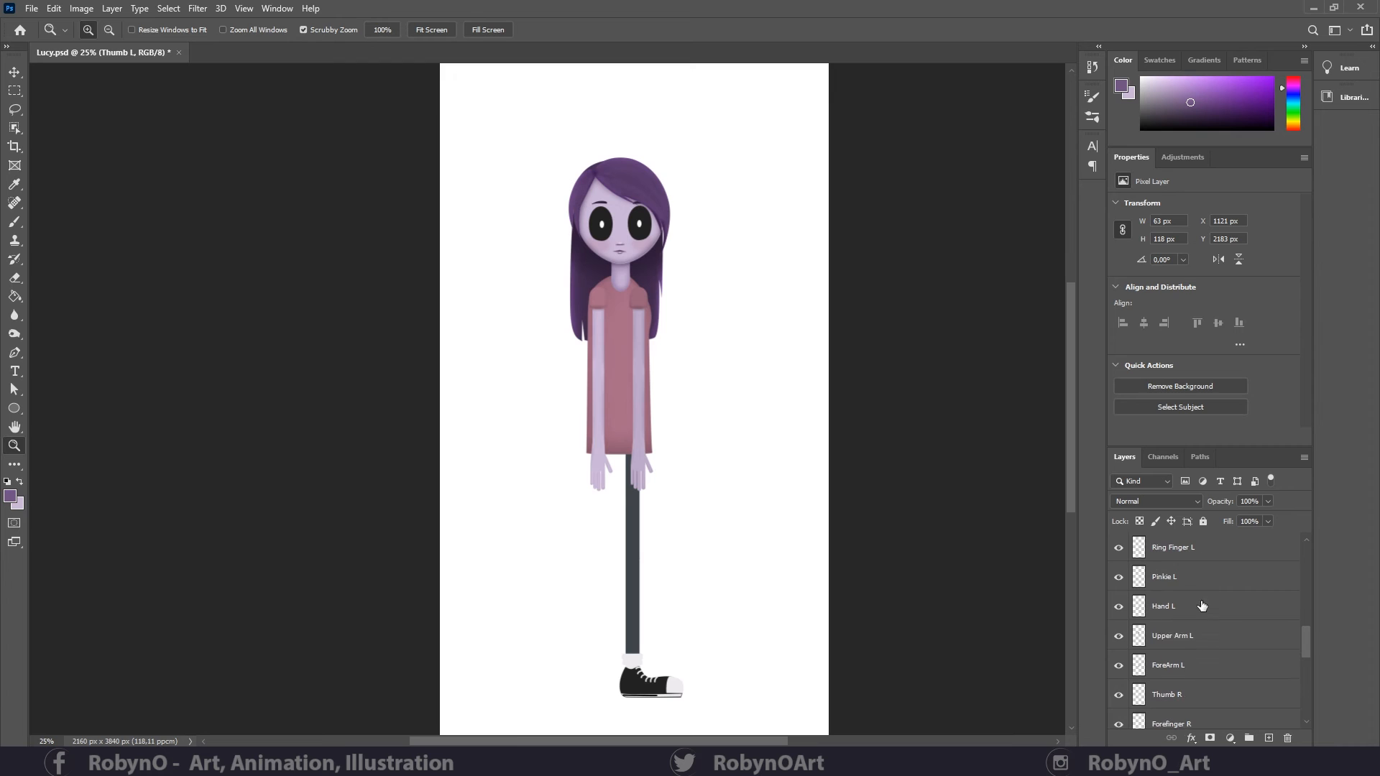
pyautogui.keyDown('shift'); pyautogui.click(1185, 668); pyautogui.keyUp('shift')
pyautogui.scroll(-2, 1202, 632)
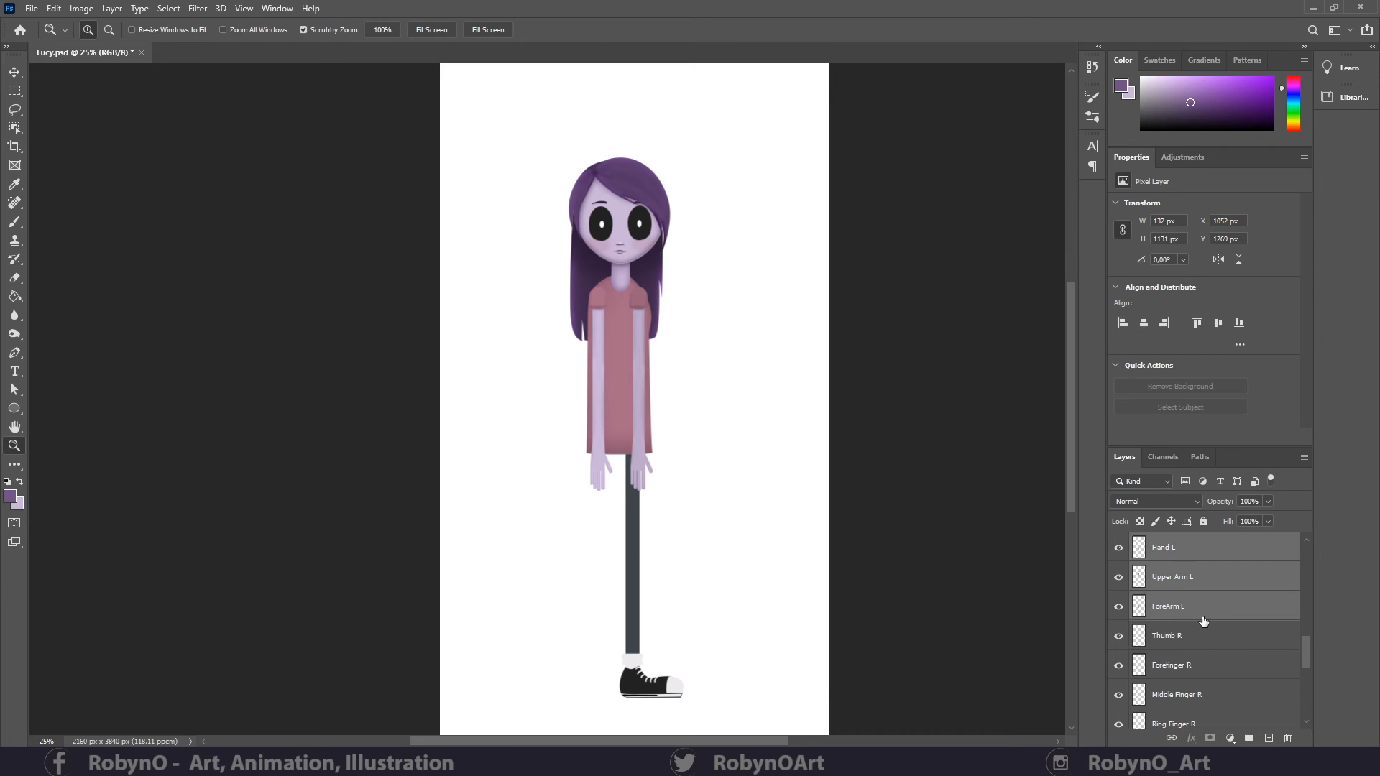
pyautogui.moveTo(1202, 610); pyautogui.dragTo(1222, 708)
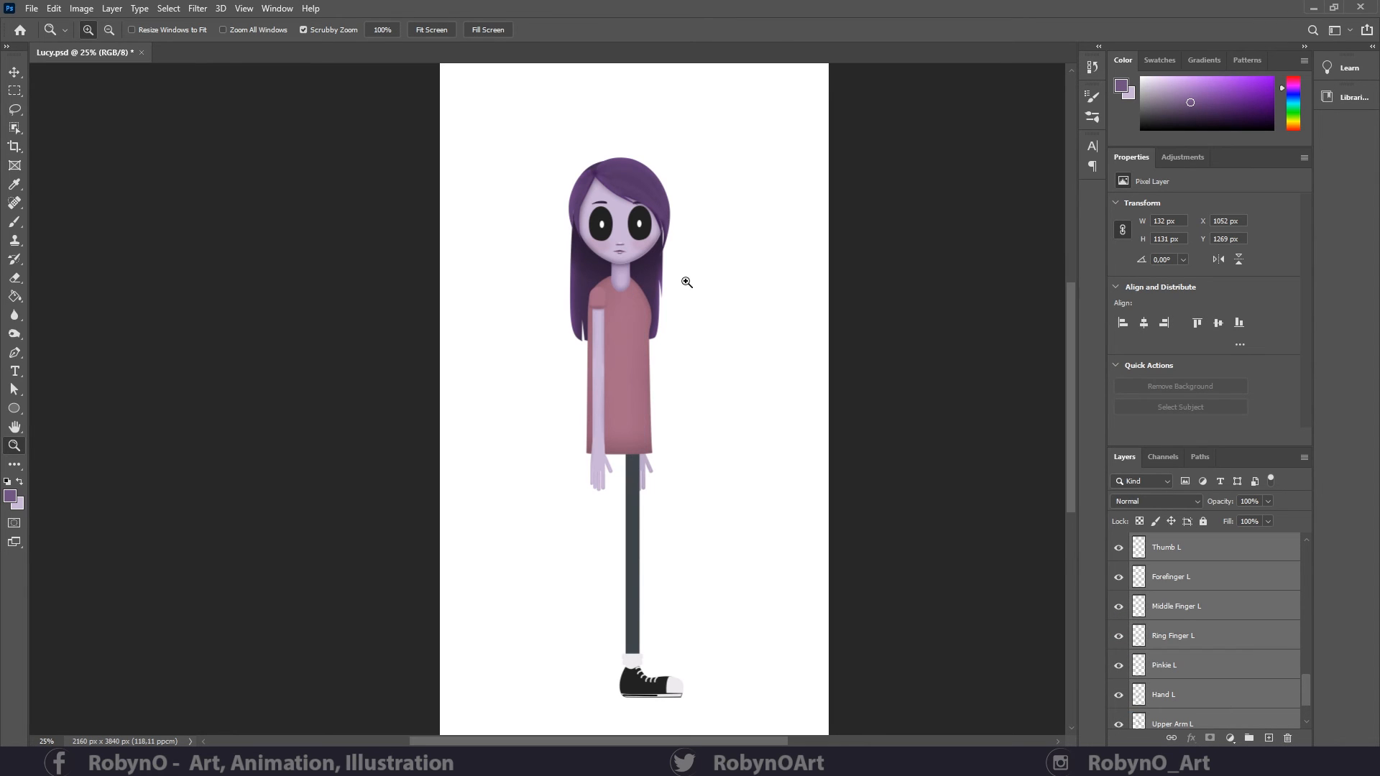
# - Move the Hair Back layer below ForeArm L, directly above Layer 0
pyautogui.scroll(3, 1230, 660)
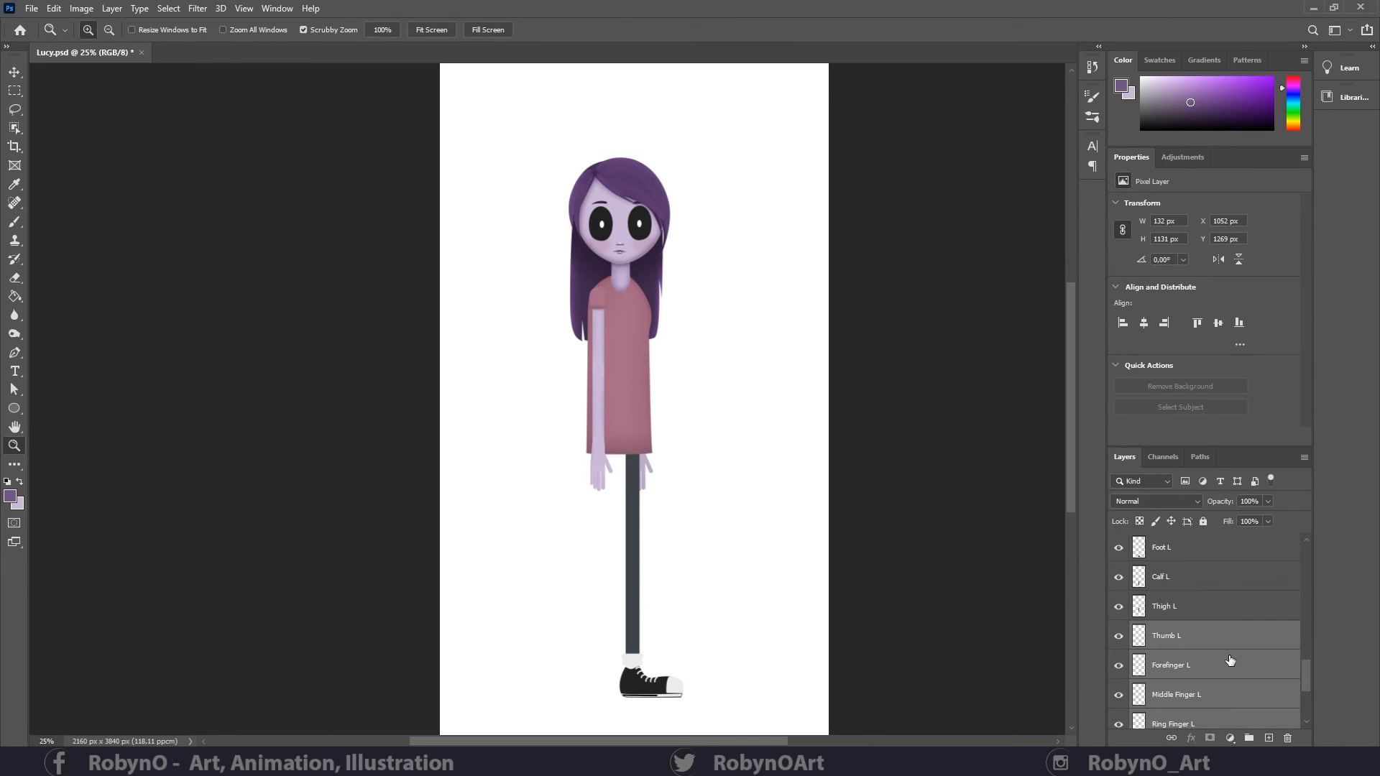
pyautogui.scroll(2, 1232, 660)
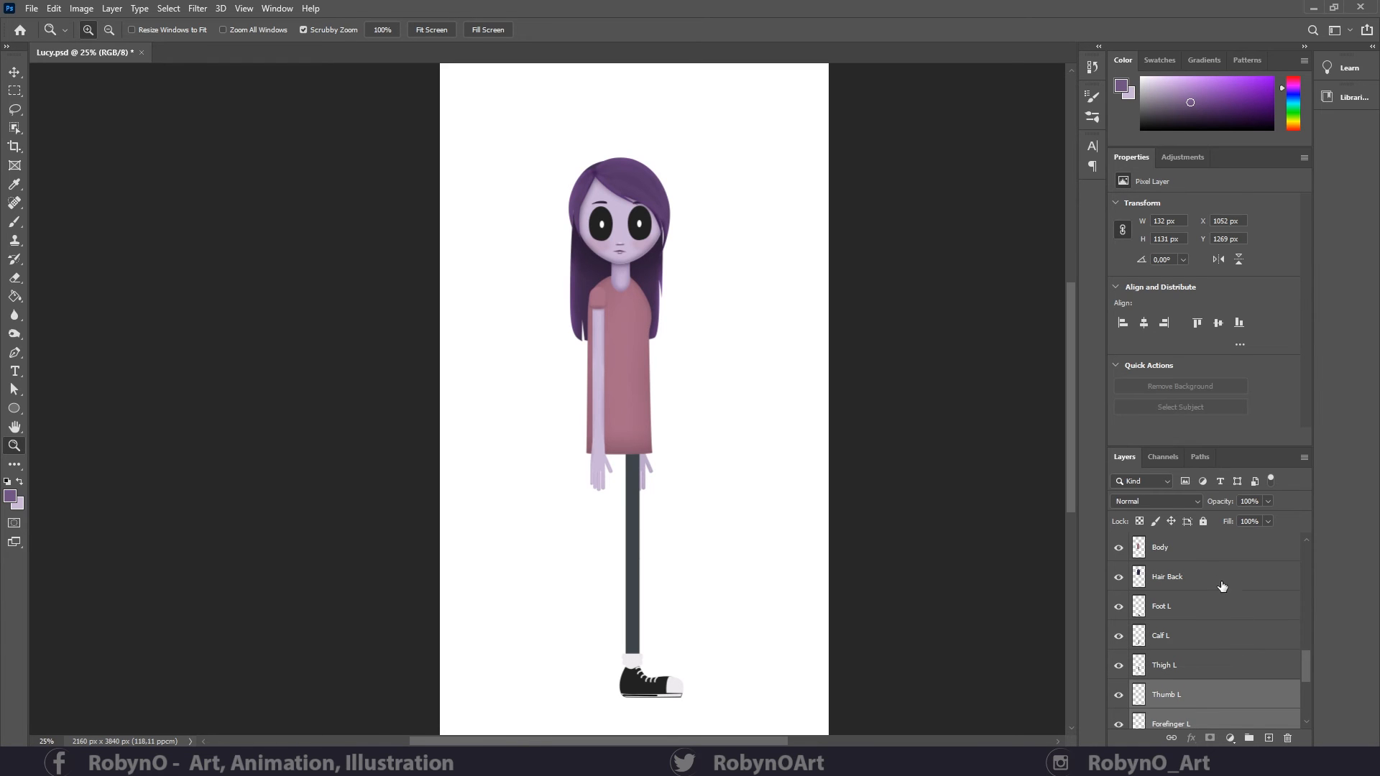
pyautogui.moveTo(1222, 586); pyautogui.dragTo(1233, 709)
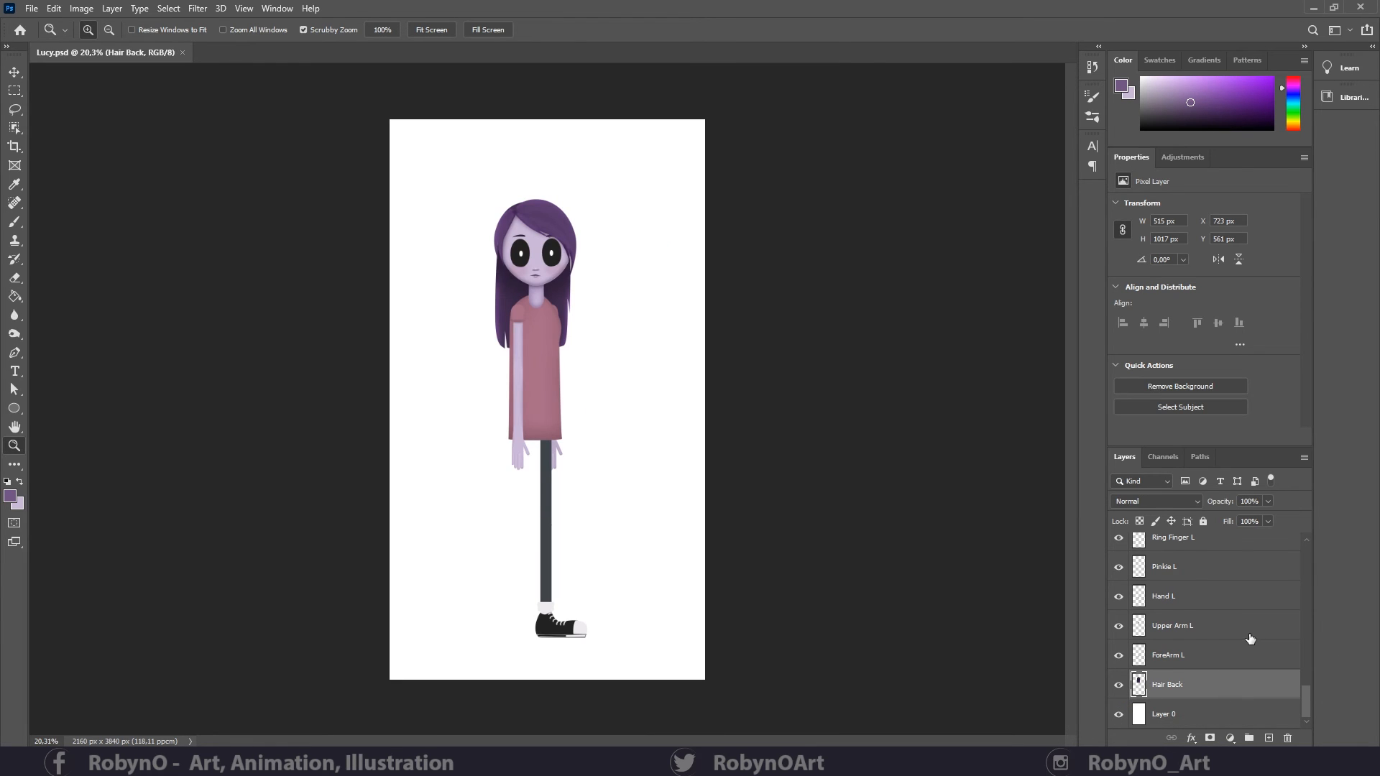
# - Load the Thigh L layer's outline as a selection and set the foreground to a darker shade of the leg's grey
pyautogui.scroll(3, 1195, 618)
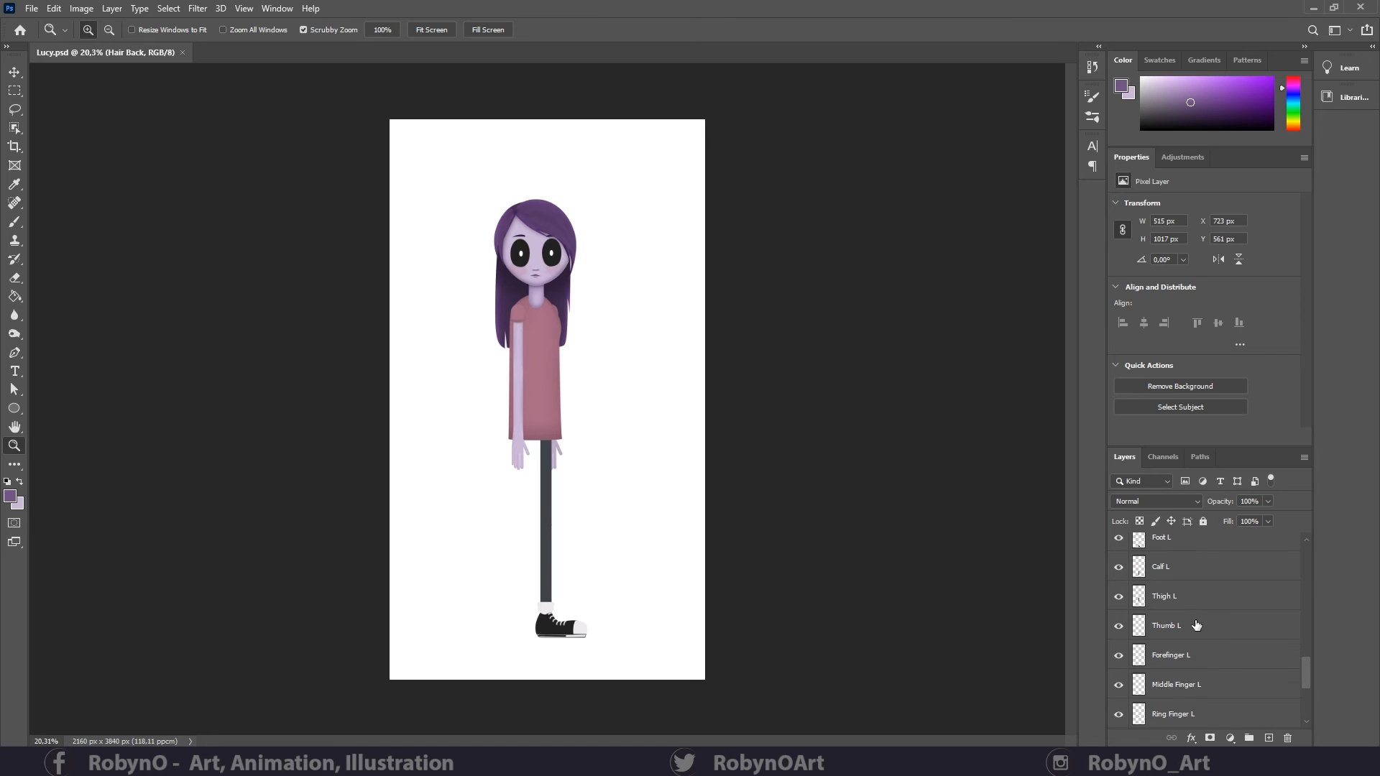
pyautogui.click(1186, 598)
pyautogui.keyDown('ctrl'); pyautogui.click(1139, 596); pyautogui.keyUp('ctrl')
pyautogui.moveTo(501, 472); pyautogui.dragTo(595, 421)
pyautogui.press('b')
pyautogui.keyDown('alt'); pyautogui.click(542, 409); pyautogui.keyUp('alt')
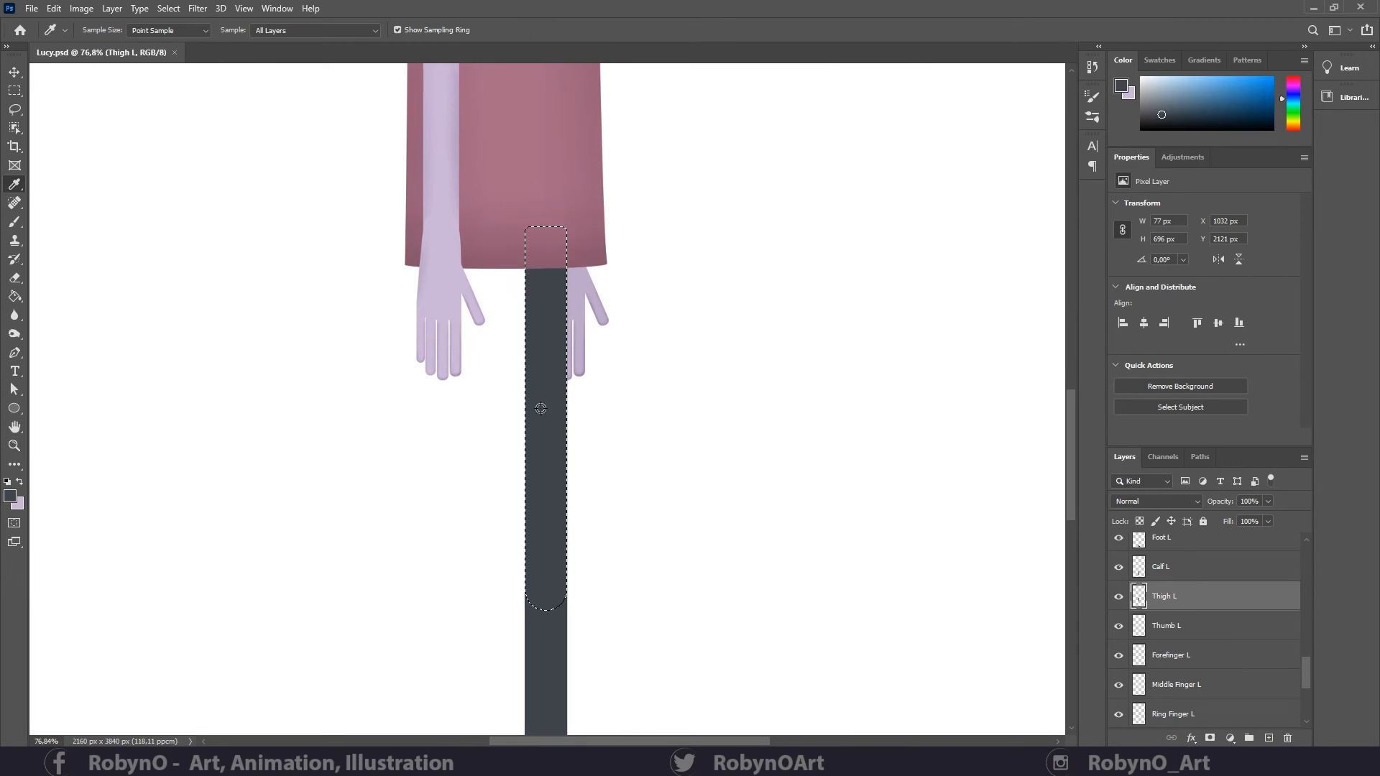
pyautogui.click(10, 496)
pyautogui.click(787, 322)
pyautogui.click(1080, 178)
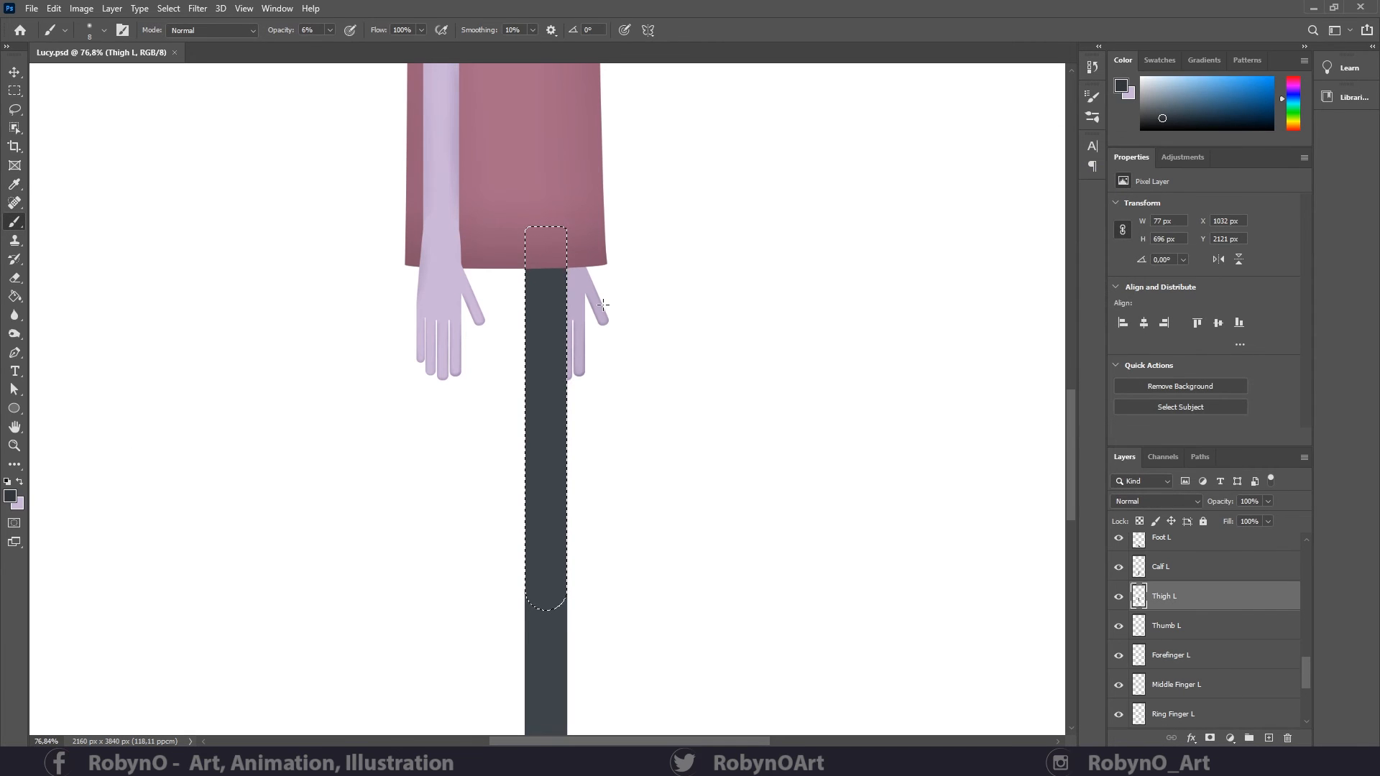
# - Shade the hem area and edges of Thigh L using a 70 px brush at 15% opacity
pyautogui.press('b')
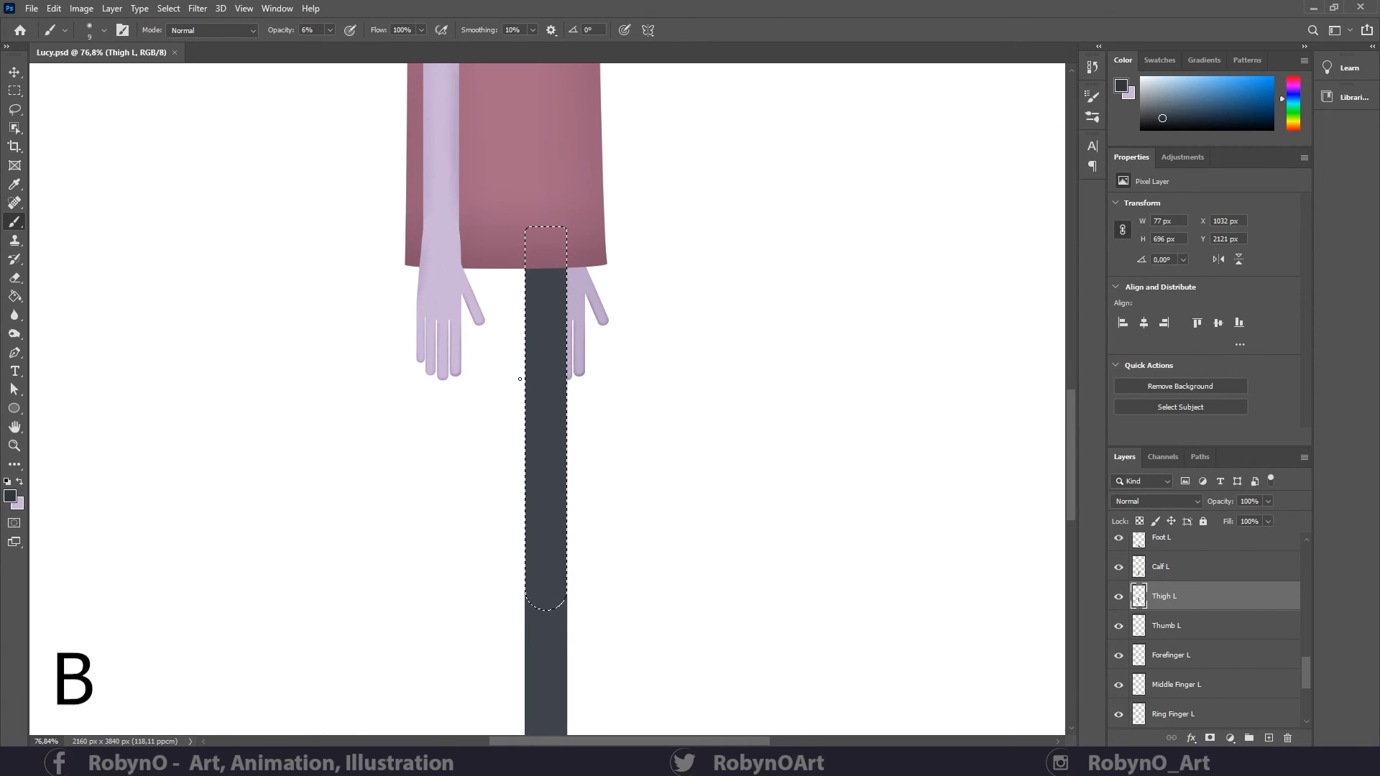
pyautogui.press(']')
pyautogui.press(']')
pyautogui.press(']')
pyautogui.press(']')
pyautogui.press(']')
pyautogui.press(']')
pyautogui.press(']')
pyautogui.press(']')
pyautogui.press(']')
pyautogui.moveTo(518, 258); pyautogui.dragTo(541, 231)
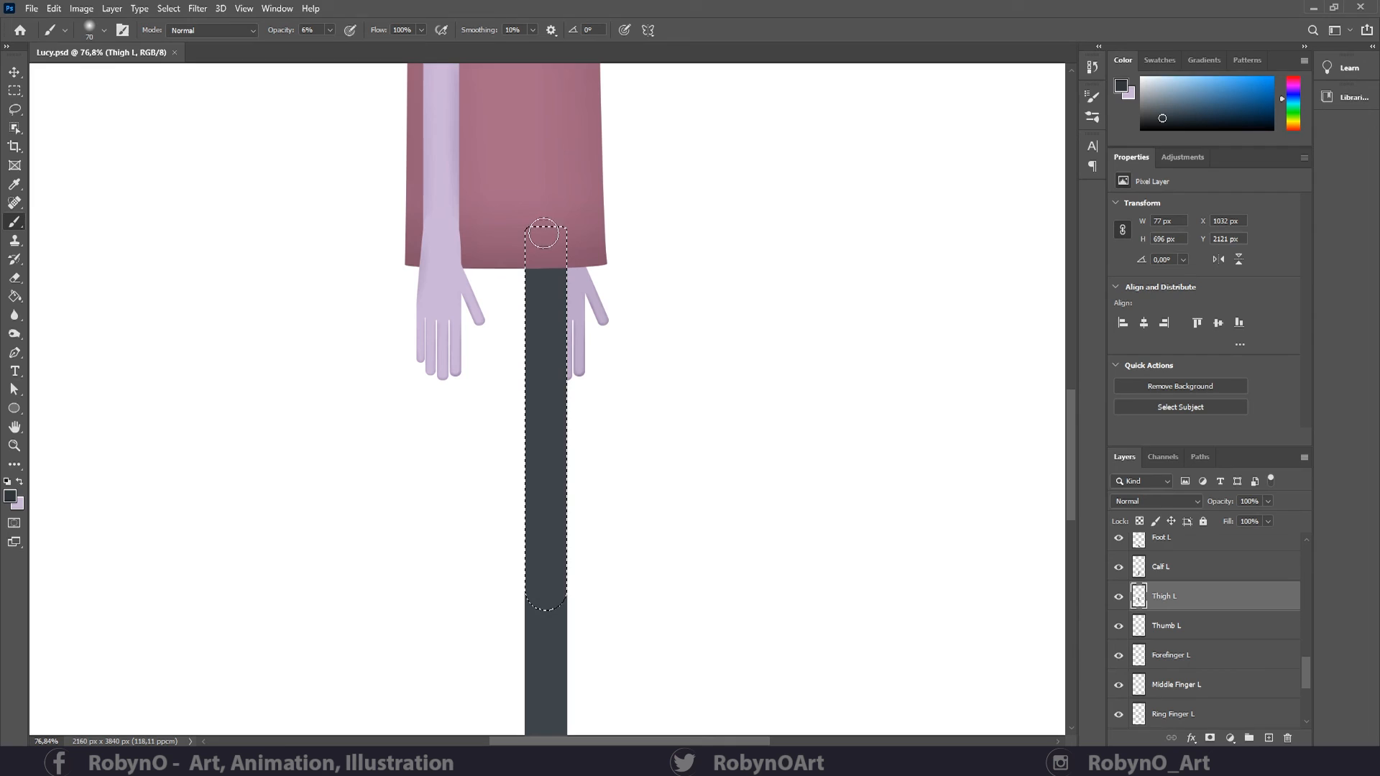
pyautogui.click(329, 30)
pyautogui.moveTo(329, 46); pyautogui.dragTo(336, 45)
pyautogui.click(497, 290)
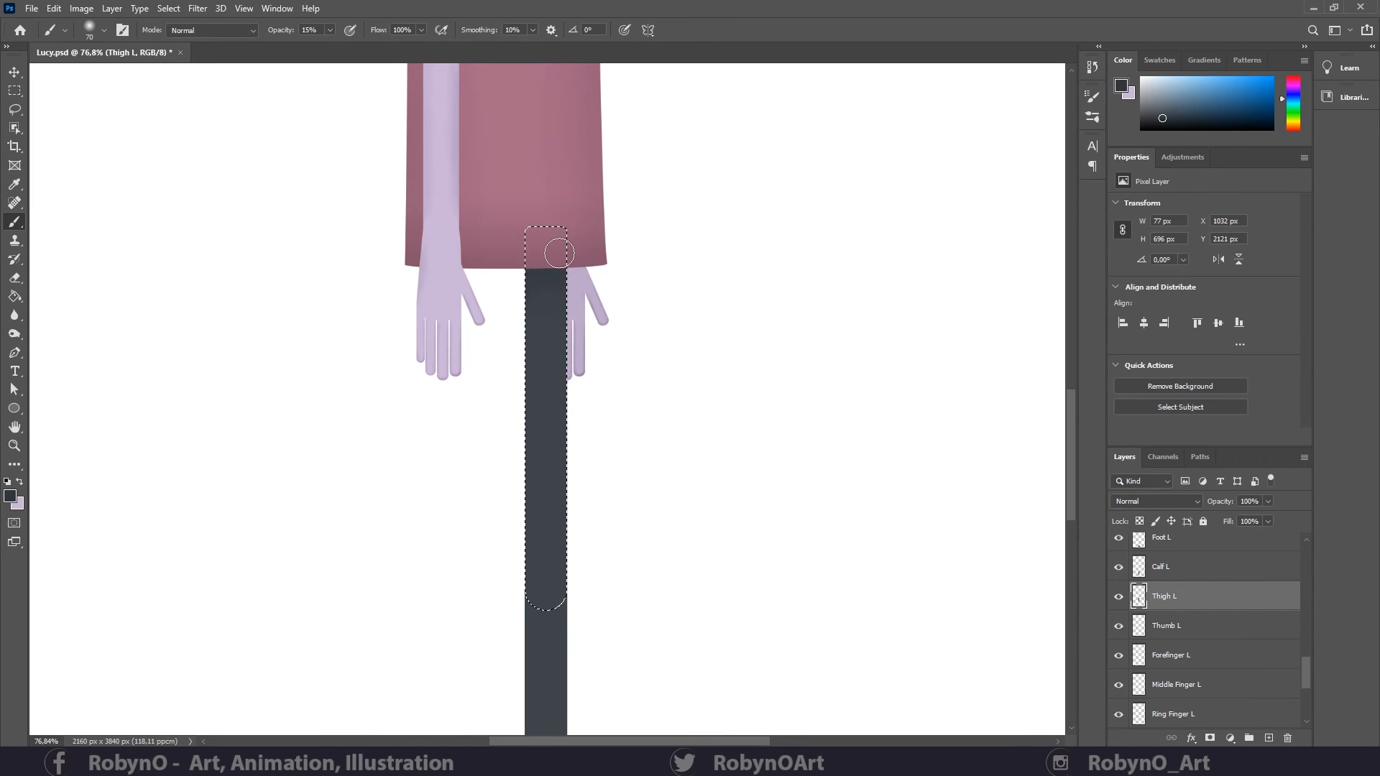
pyautogui.moveTo(522, 358)
pyautogui.mouseDown()
pyautogui.moveTo(529, 392)
pyautogui.moveTo(507, 487)
pyautogui.mouseUp()
# - Load the Calf L layer's outline as a selection and shade the edges of the calf and the sock's upper cuff
pyautogui.click(1186, 578)
pyautogui.hotkey('ctrl', 'd')
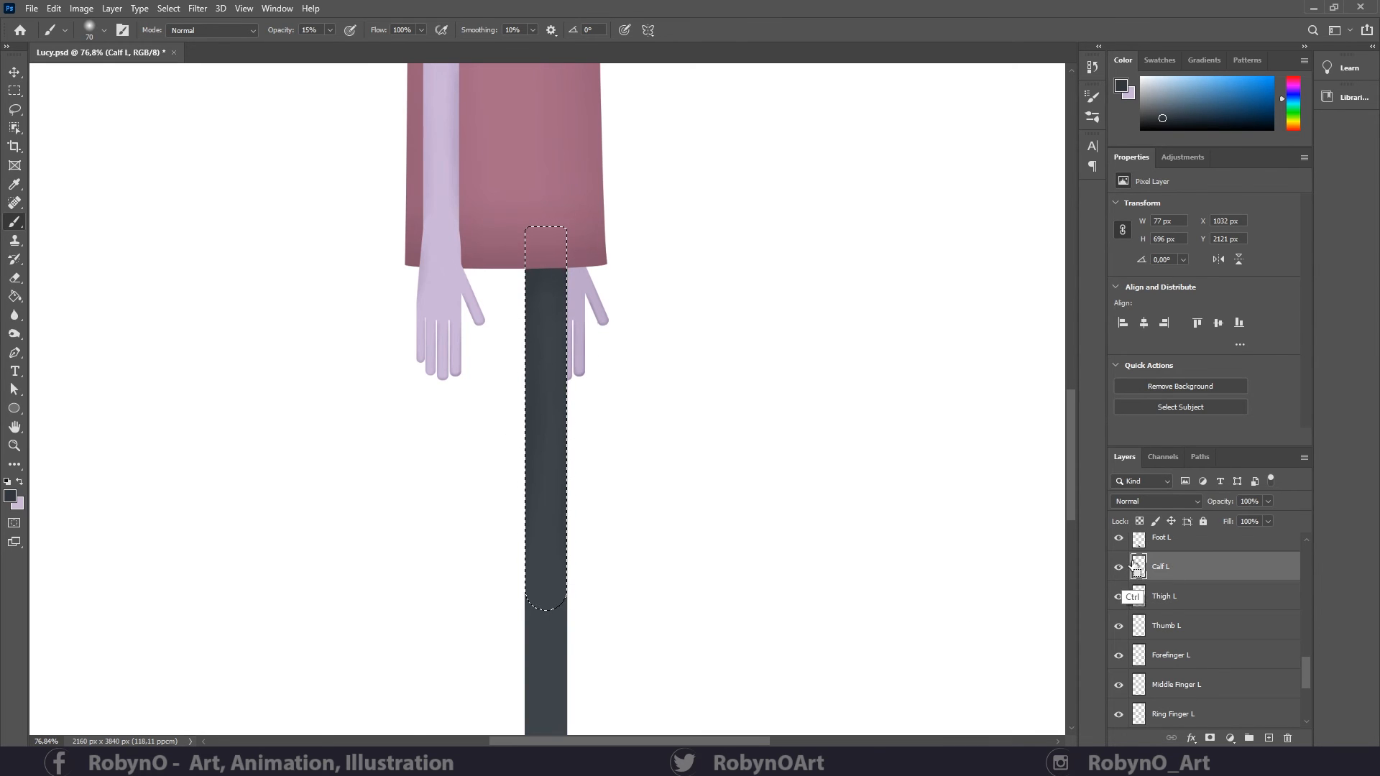
pyautogui.moveTo(742, 578); pyautogui.dragTo(648, 349)
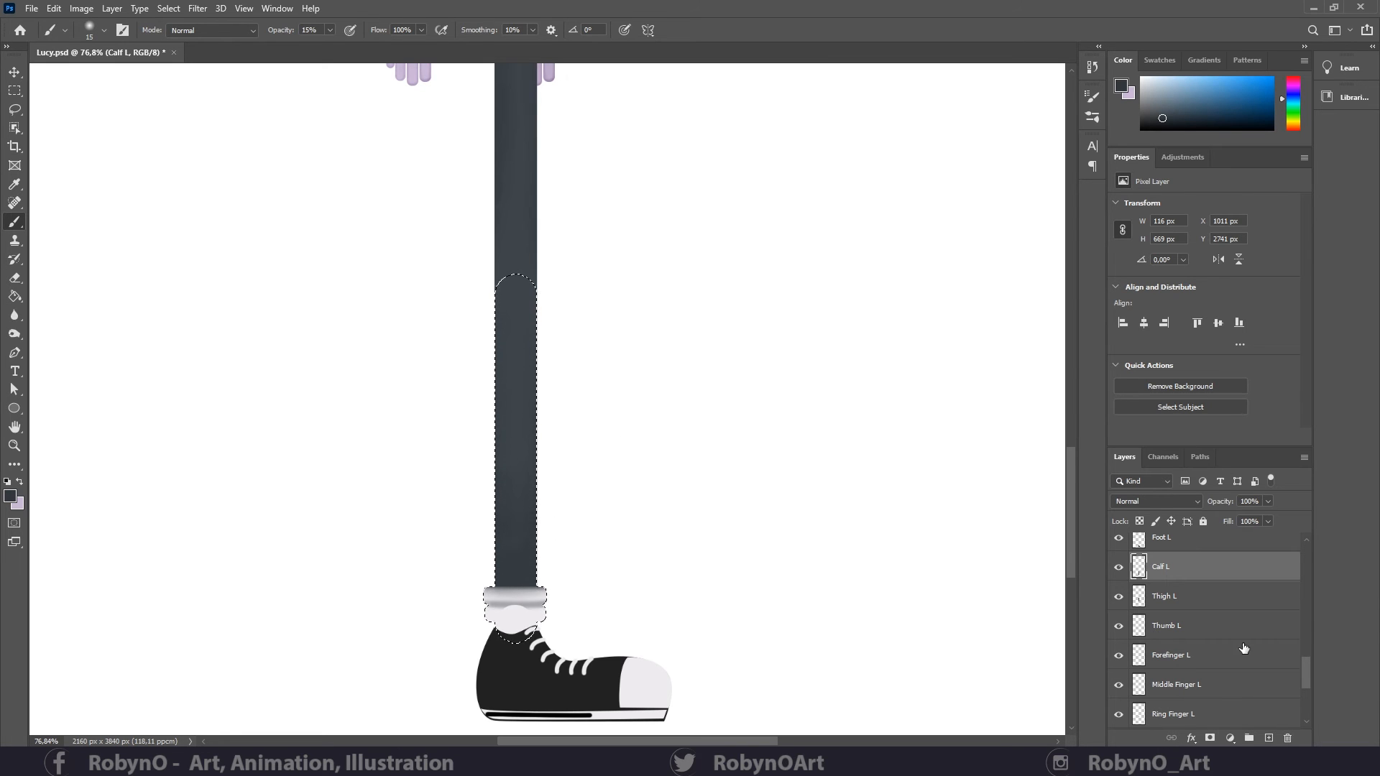
# - Move the Foot L layer below Thigh L in the layer stack
pyautogui.scroll(1, 1305, 665)
pyautogui.moveTo(1193, 623); pyautogui.dragTo(1245, 658)
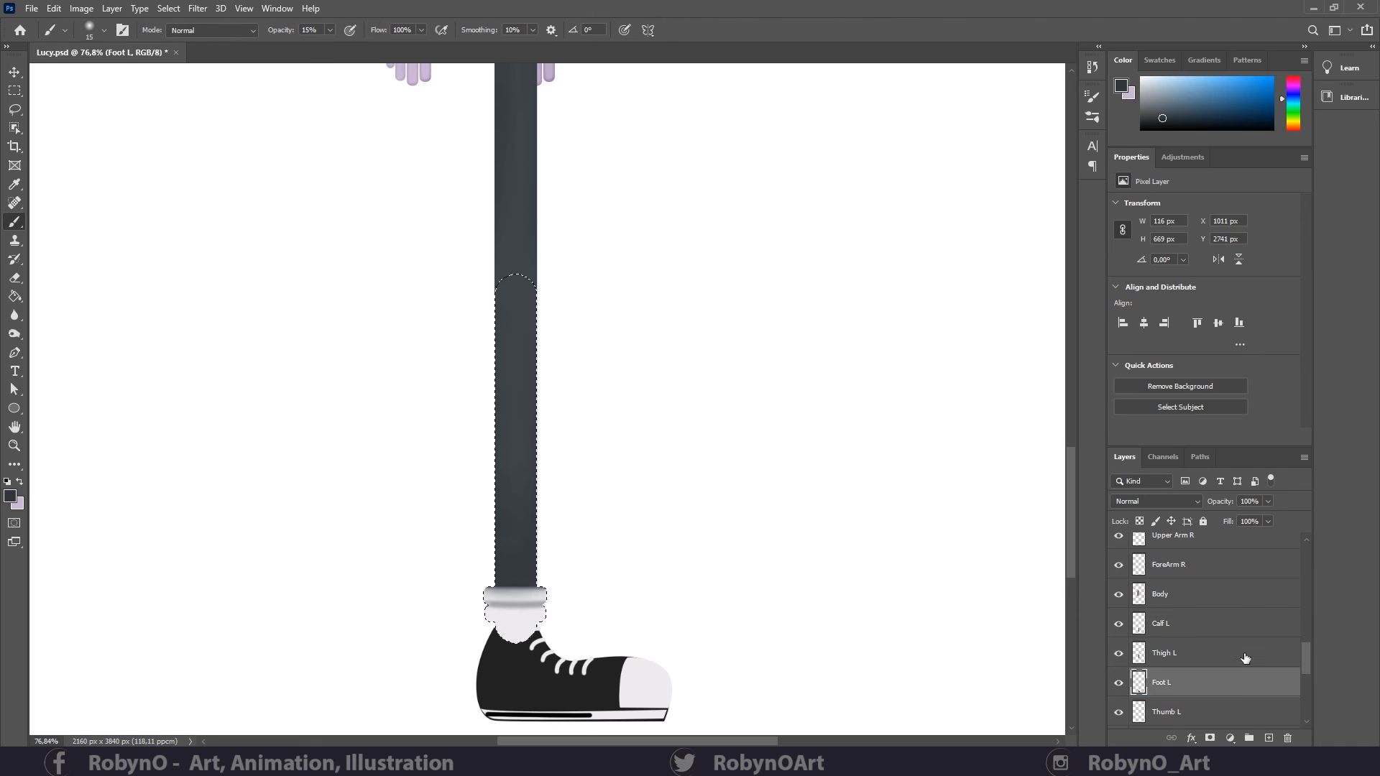
# - Shade the sock folds and ankle on the Calf L layer, reducing the brush opacity to 3%, and deselect
pyautogui.click(1222, 624)
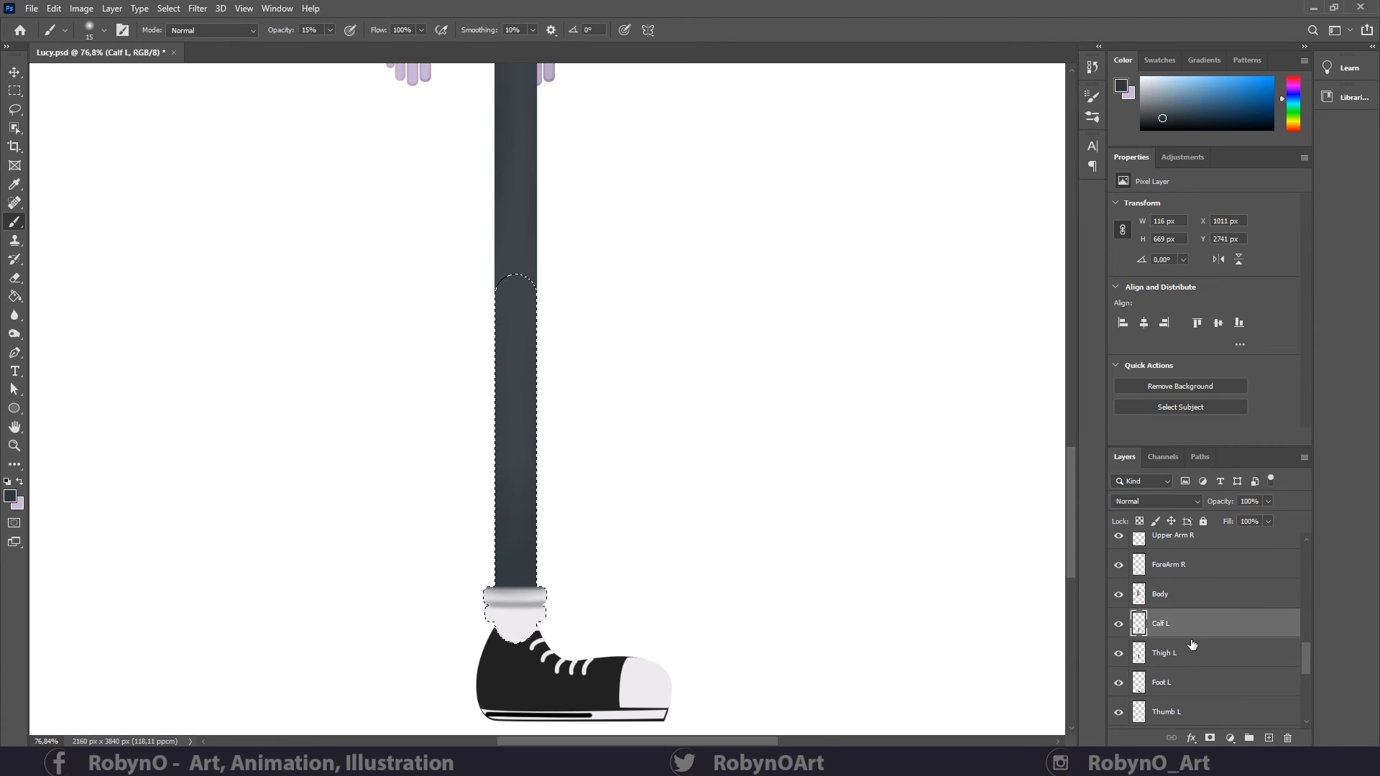
pyautogui.click(1119, 624)
pyautogui.click(1118, 624)
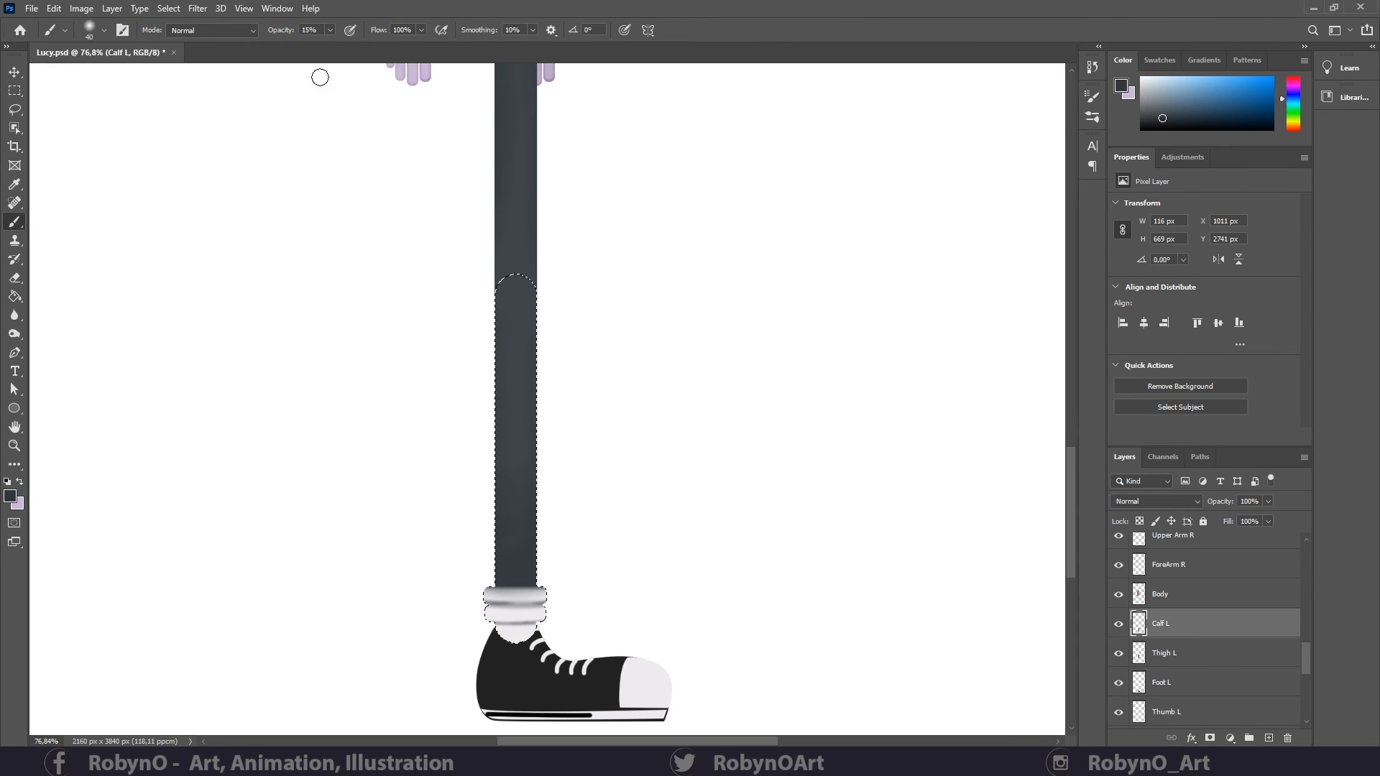
pyautogui.click(330, 31)
pyautogui.moveTo(325, 48); pyautogui.dragTo(316, 48)
pyautogui.click(487, 629)
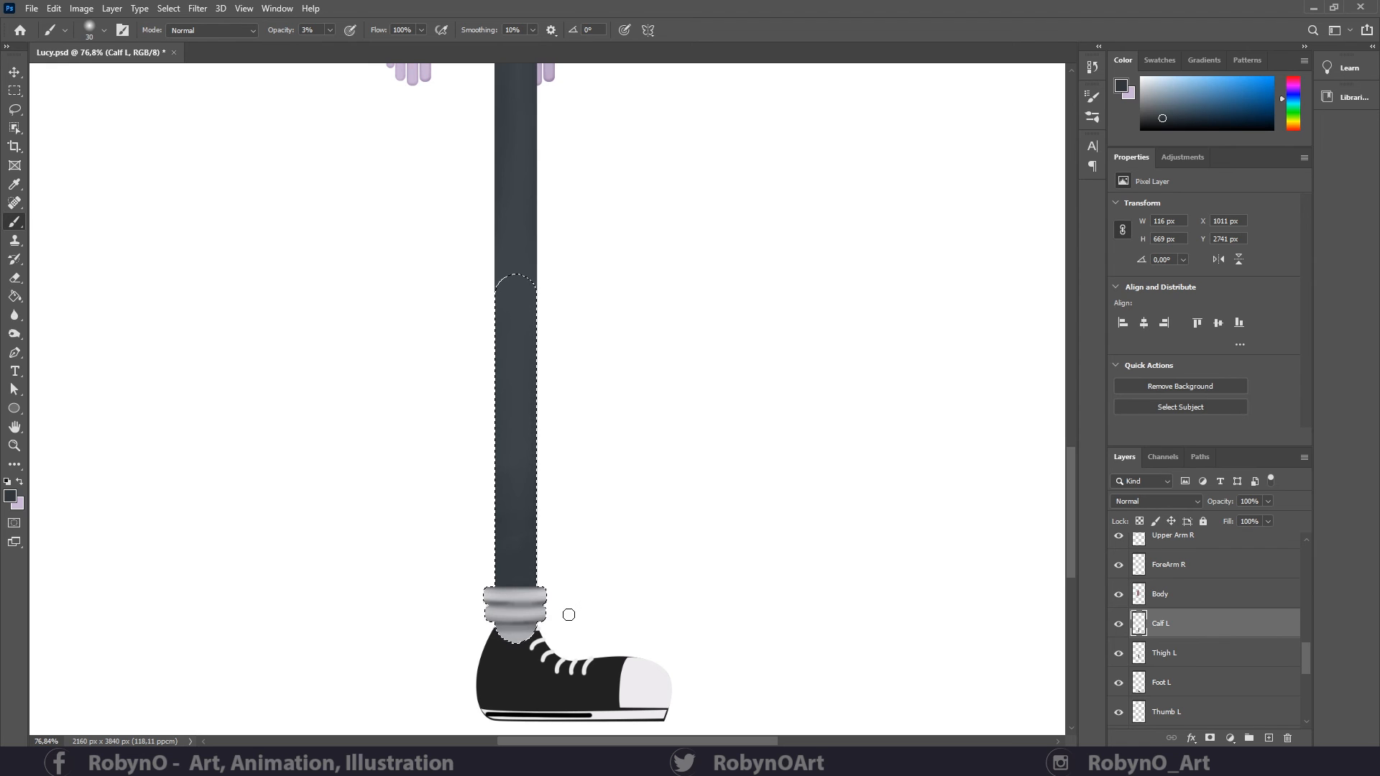
pyautogui.hotkey('ctrl', 'd')
# - Reselect the Calf L layer's outline and brush subtle pale blue-grey highlights onto it at 12% opacity
pyautogui.press('z')
pyautogui.moveTo(534, 388); pyautogui.dragTo(593, 541)
pyautogui.keyDown('ctrl'); pyautogui.click(1139, 623); pyautogui.keyUp('ctrl')
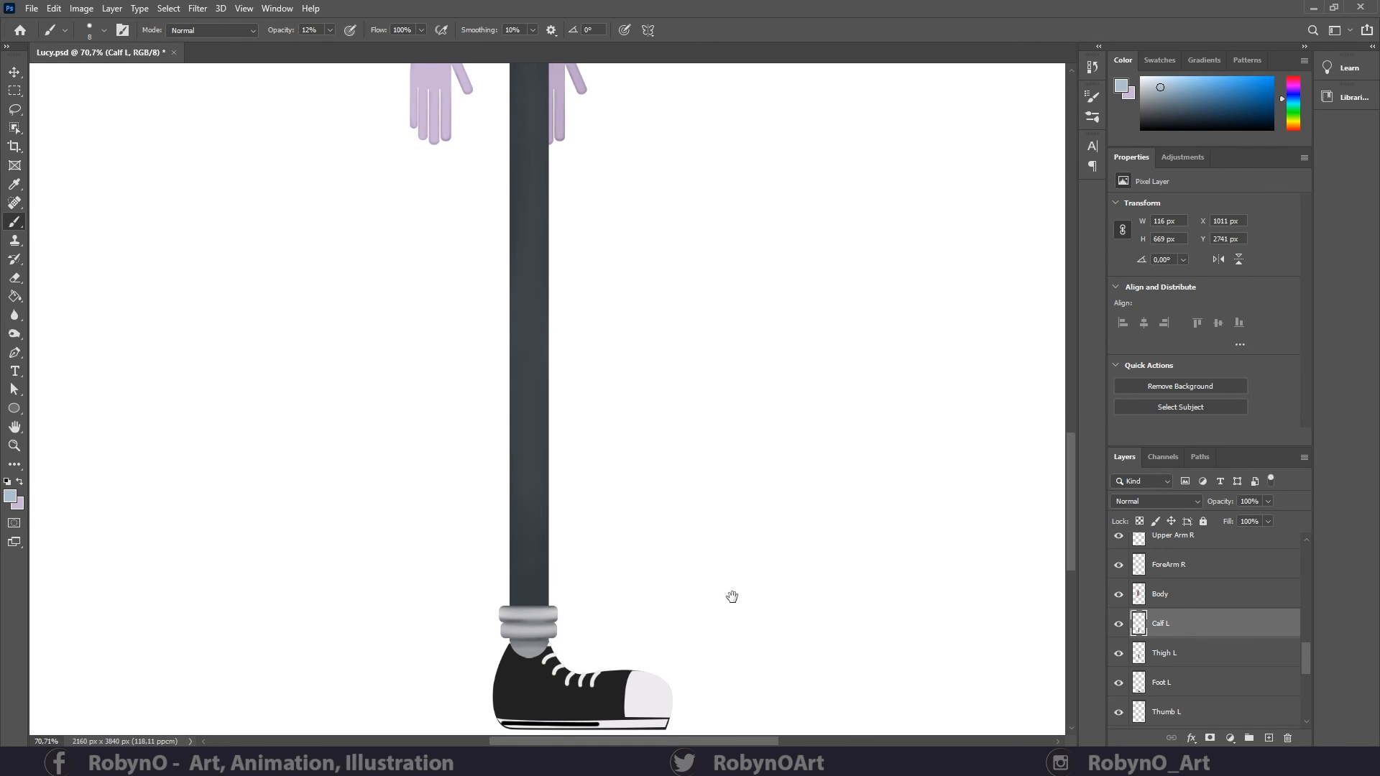
# - Load the Foot L layer's outline as a selection and set the foreground to a darker shade of the shoe's black
pyautogui.moveTo(730, 598); pyautogui.dragTo(710, 465)
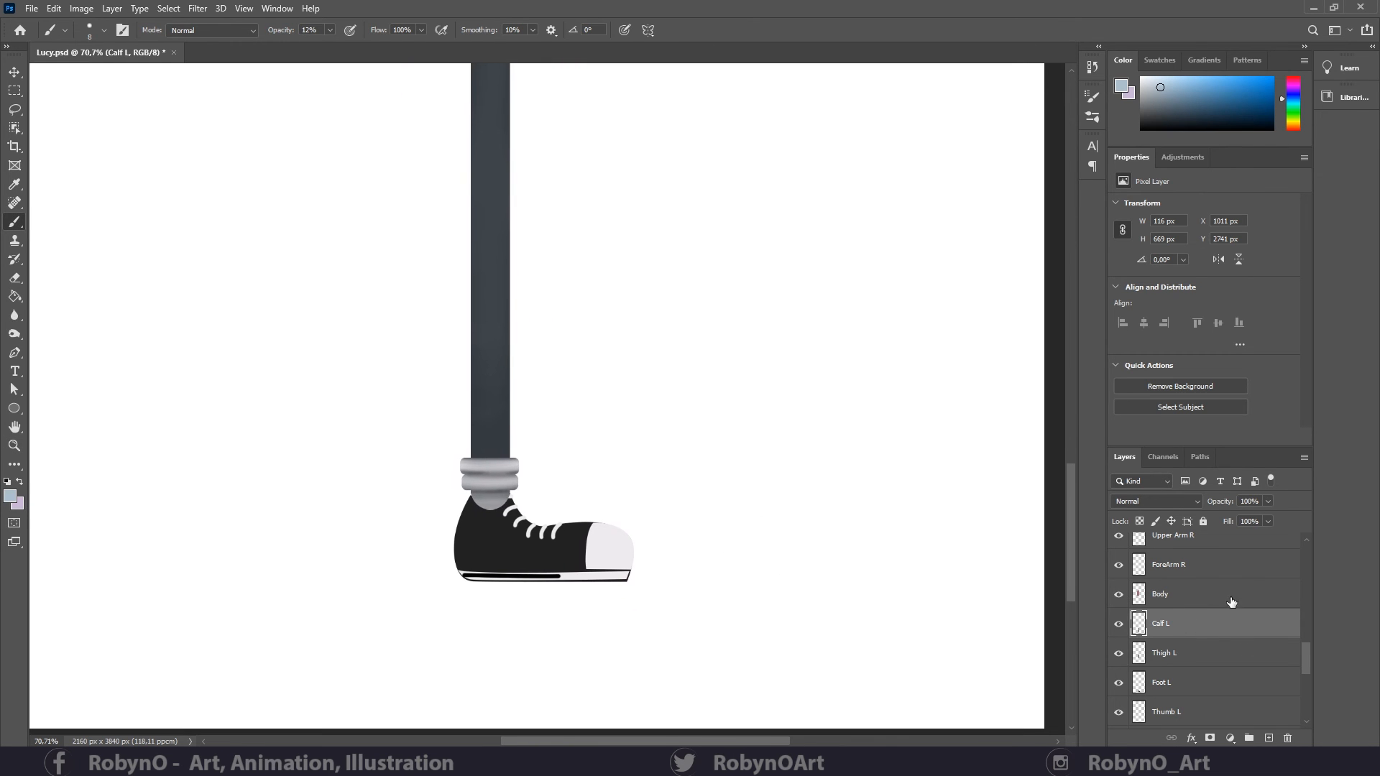
pyautogui.moveTo(1302, 651); pyautogui.dragTo(1309, 649)
pyautogui.click(1158, 702)
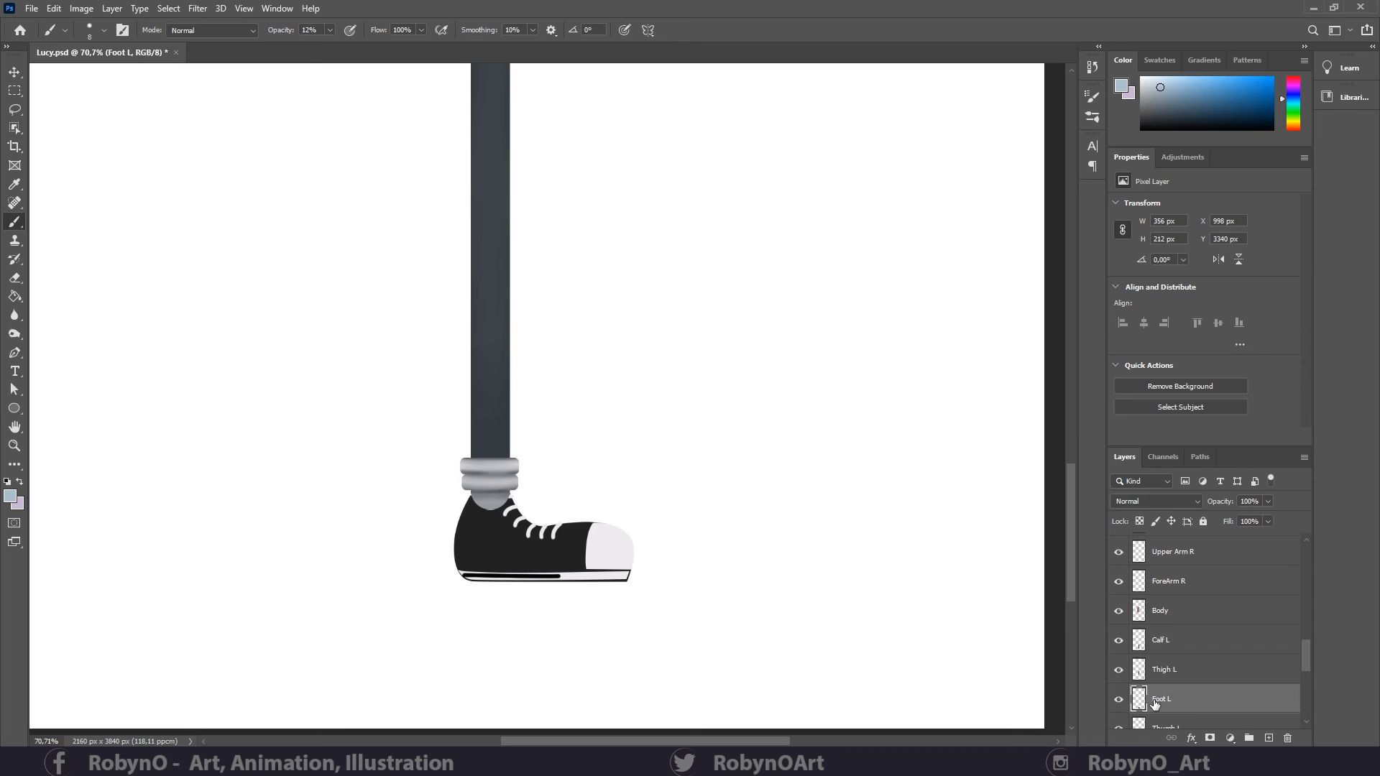
pyautogui.keyDown('ctrl'); pyautogui.click(1139, 699); pyautogui.keyUp('ctrl')
pyautogui.moveTo(699, 533); pyautogui.dragTo(692, 462)
pyautogui.click(14, 446)
pyautogui.click(523, 461)
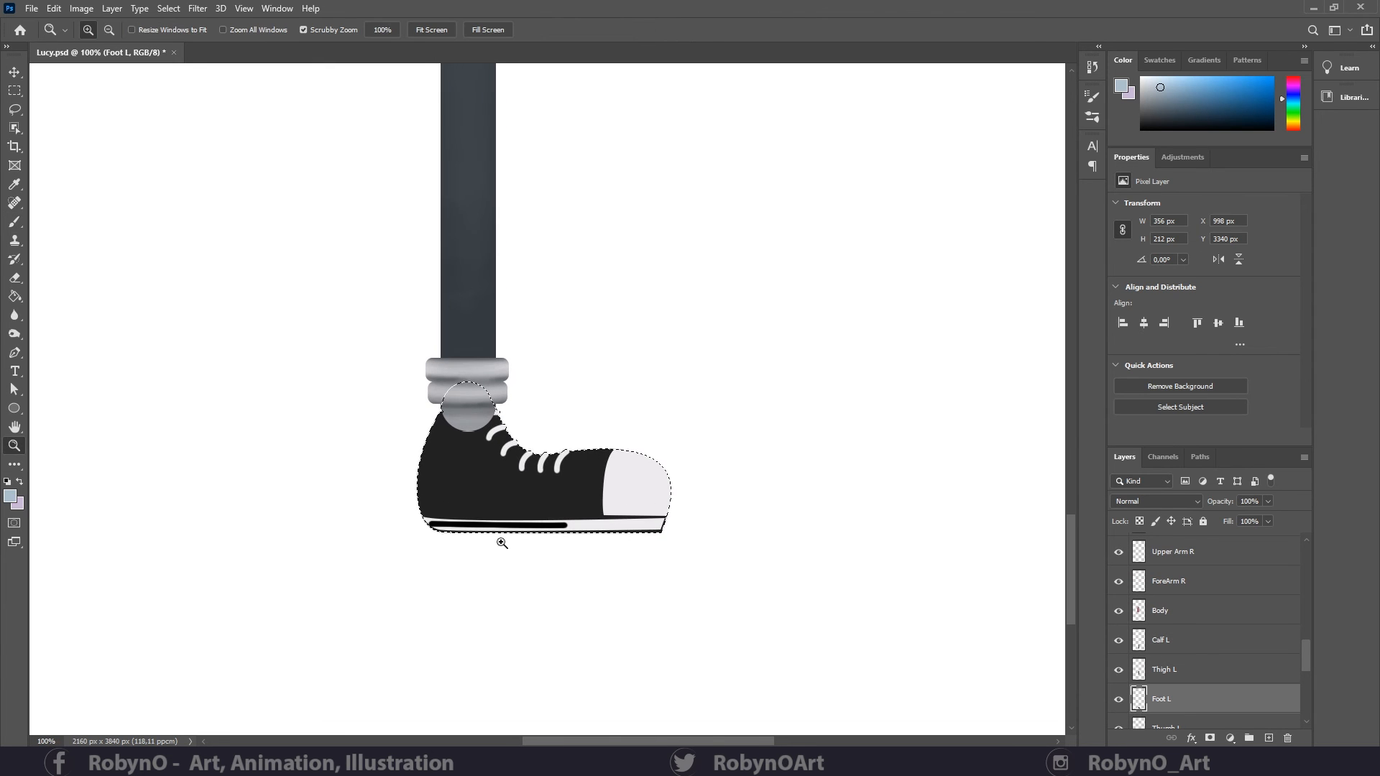
pyautogui.press('i')
pyautogui.click(472, 484)
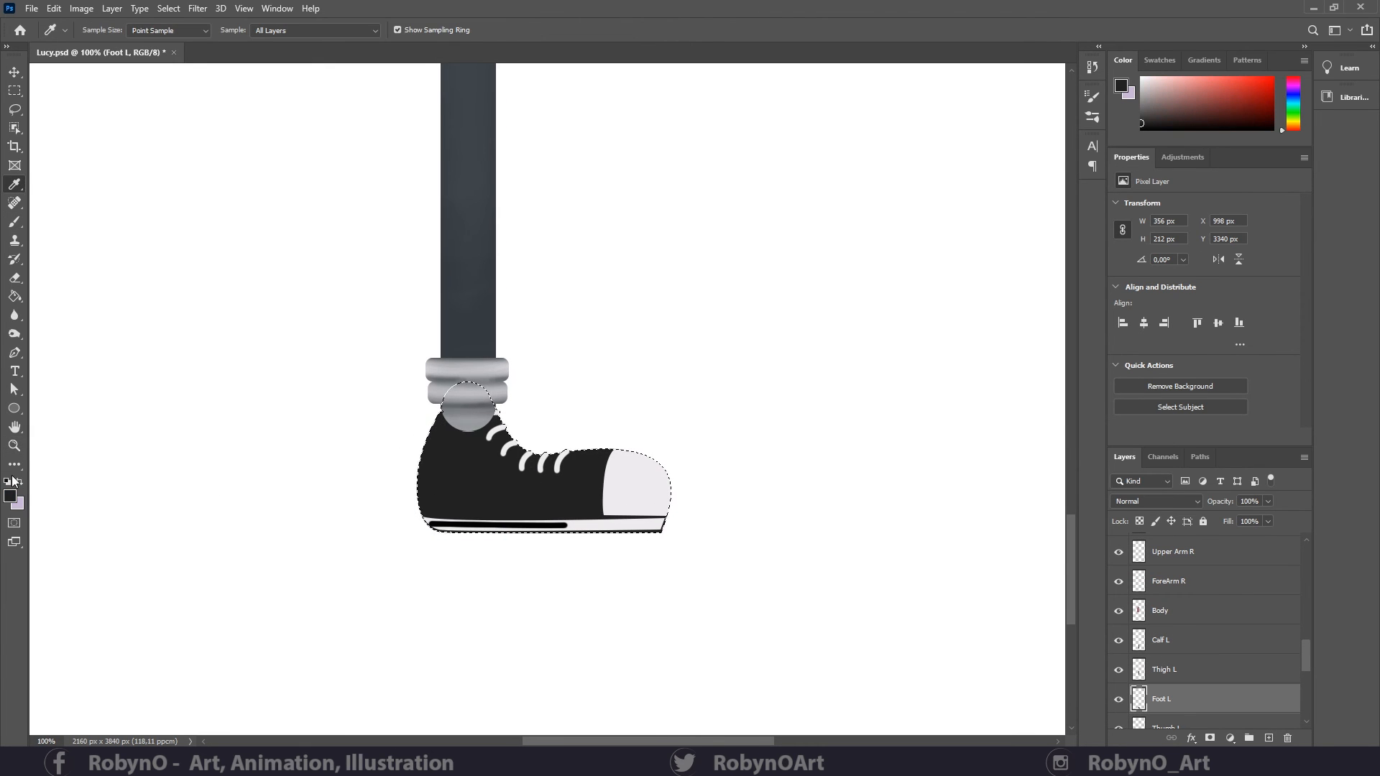
pyautogui.click(10, 496)
pyautogui.press('Return')
pyautogui.press('b')
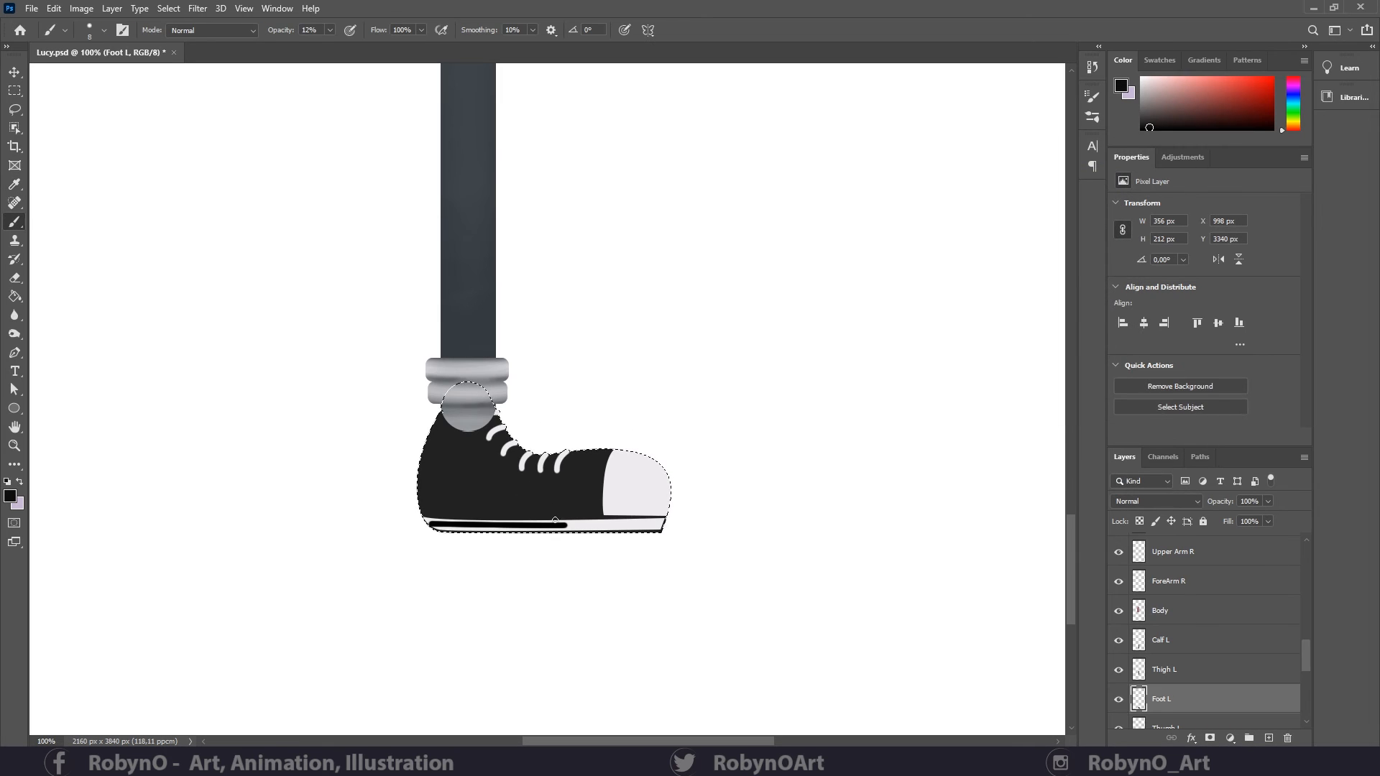
# - Shade the shoe on the Foot L layer with a Soft Round brush, covering the upper and the heel edge
pyautogui.click(104, 30)
pyautogui.doubleClick(92, 182)
pyautogui.moveTo(443, 425)
pyautogui.mouseDown()
pyautogui.moveTo(436, 500)
pyautogui.moveTo(408, 500)
pyautogui.moveTo(575, 509)
pyautogui.mouseUp()
pyautogui.moveTo(418, 504)
pyautogui.mouseDown()
pyautogui.moveTo(669, 505)
pyautogui.moveTo(433, 535)
pyautogui.mouseUp()
# - Deselect the shoe, reset the colours to default black and white, and save the document
pyautogui.click(14, 446)
pyautogui.moveTo(620, 353); pyautogui.dragTo(582, 349)
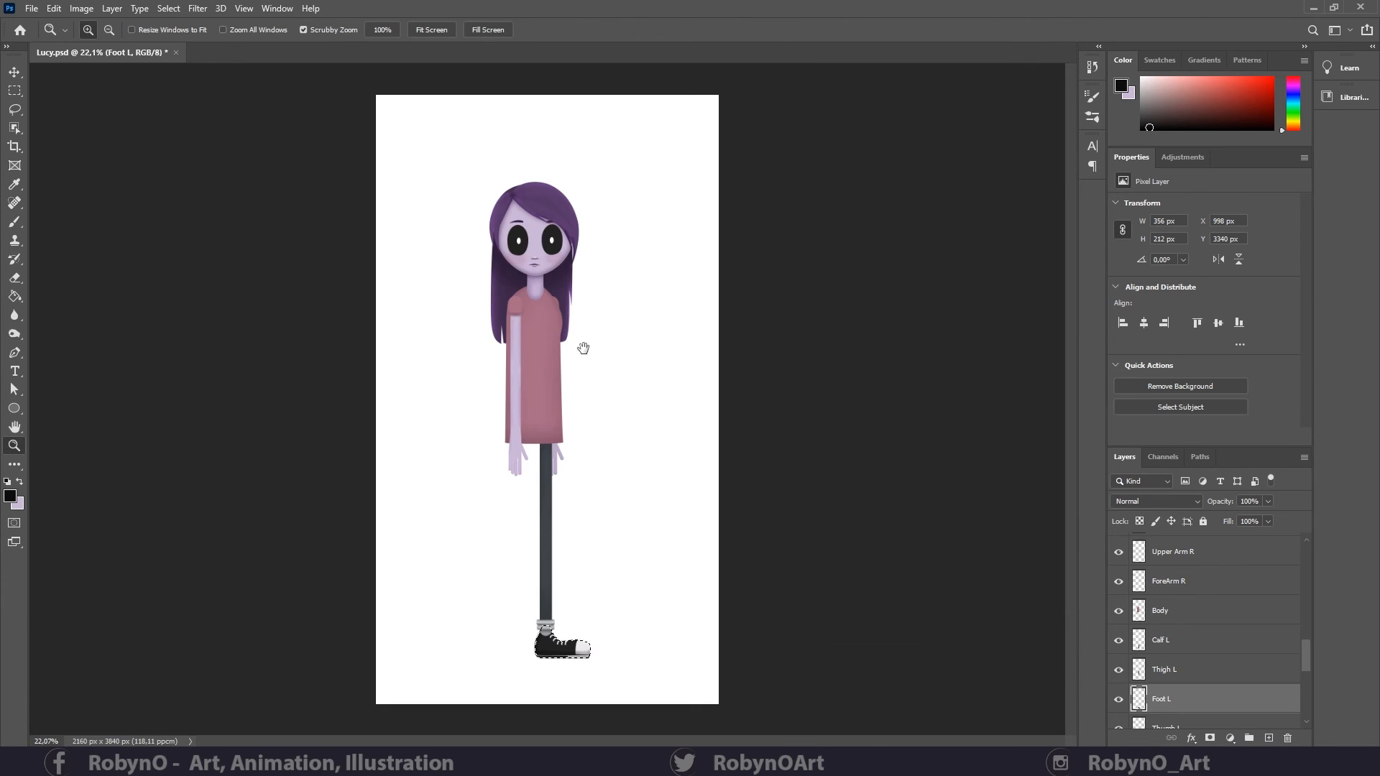
pyautogui.hotkey('ctrl', 'd')
pyautogui.press('d')
pyautogui.hotkey('ctrl', 's')
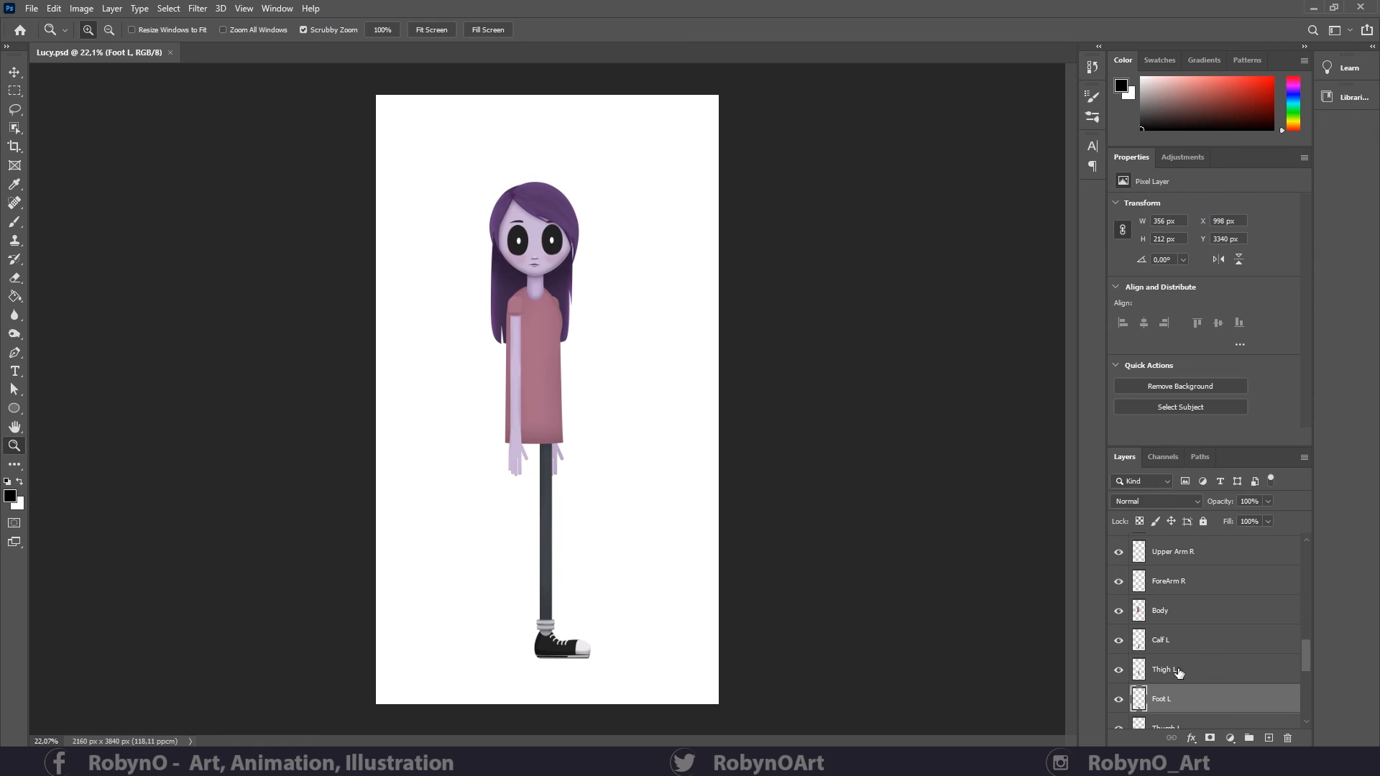
# - Darken the top of the Thigh L layer beneath the shirt hem with black within its outline, and deselect
pyautogui.click(1178, 672)
pyautogui.keyDown('ctrl'); pyautogui.click(1139, 670); pyautogui.keyUp('ctrl')
pyautogui.moveTo(538, 445)
pyautogui.mouseDown()
pyautogui.moveTo(611, 446)
pyautogui.moveTo(507, 474)
pyautogui.mouseUp()
pyautogui.press('b')
pyautogui.click(12, 448)
pyautogui.hotkey('ctrl', 'd')
# - Duplicate the Calf L, Thigh L and Foot L layers together
pyautogui.moveTo(1304, 648); pyautogui.dragTo(1304, 664)
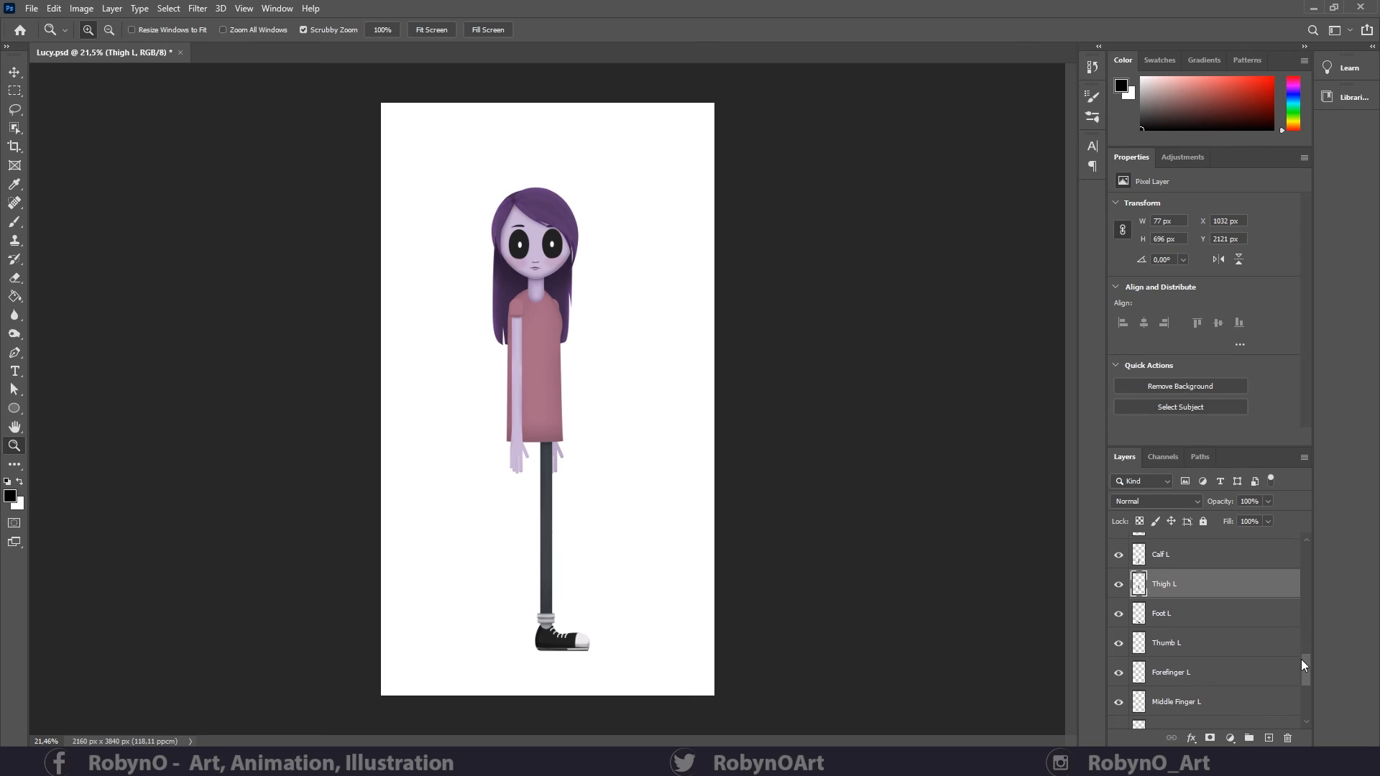
pyautogui.click(1208, 563)
pyautogui.keyDown('shift'); pyautogui.click(1236, 614); pyautogui.keyUp('shift')
pyautogui.moveTo(1240, 609); pyautogui.dragTo(1269, 736)
# - Transform the duplicated leg to X 824 px, Y 2157 px, placing it in front of and below the original leg
pyautogui.hotkey('ctrl', 't')
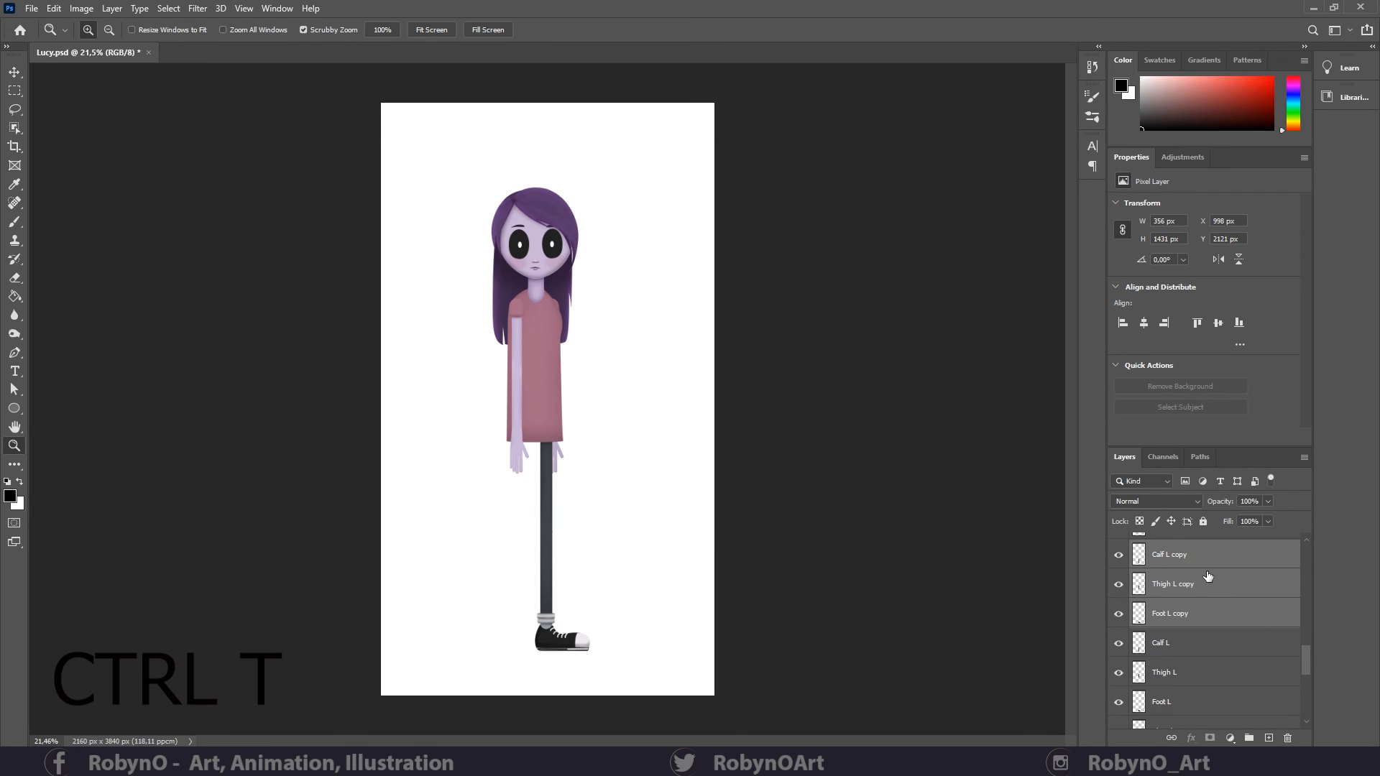
pyautogui.moveTo(547, 474); pyautogui.dragTo(520, 478)
pyautogui.press('Return')
# - Rename the duplicated leg layers as Calf R, Thigh R and Foot R
pyautogui.press('z')
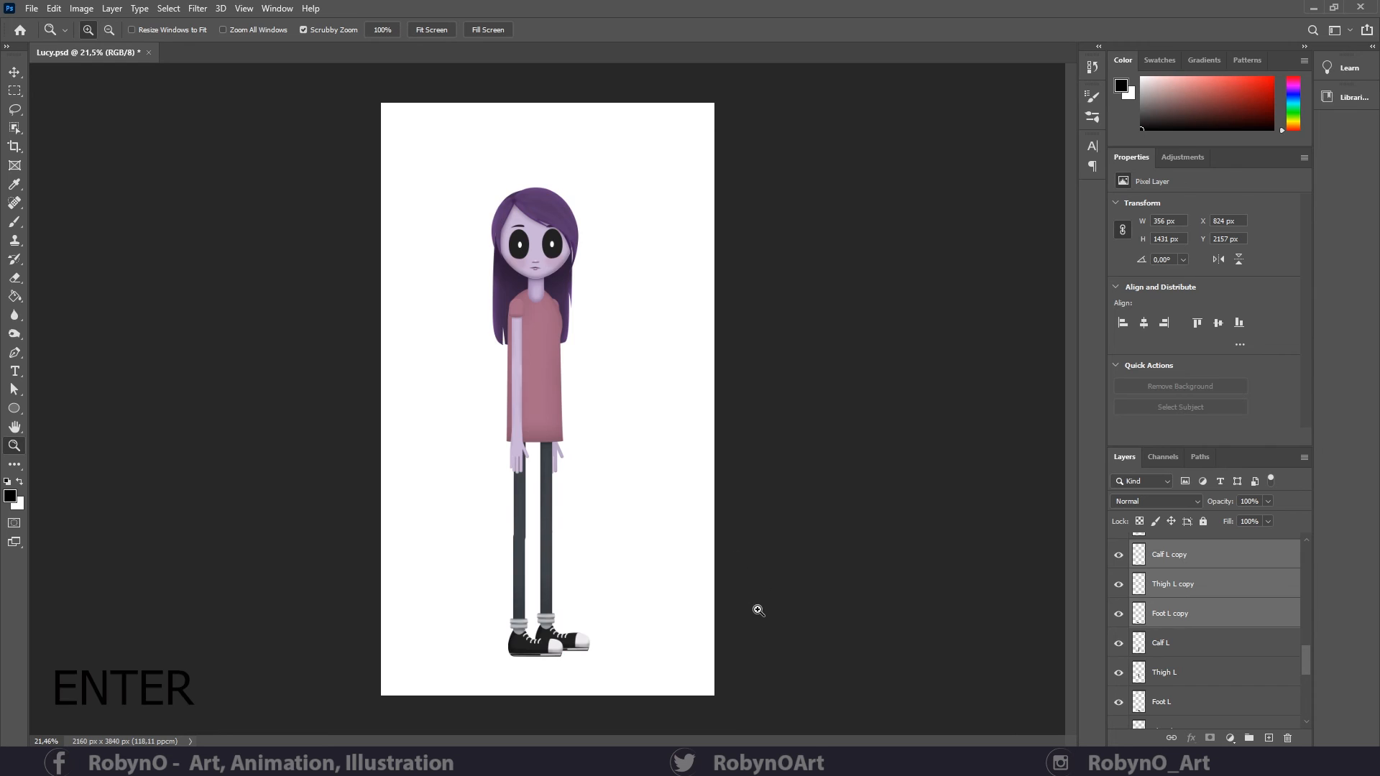
pyautogui.click(608, 590)
pyautogui.moveTo(653, 578); pyautogui.dragTo(653, 516)
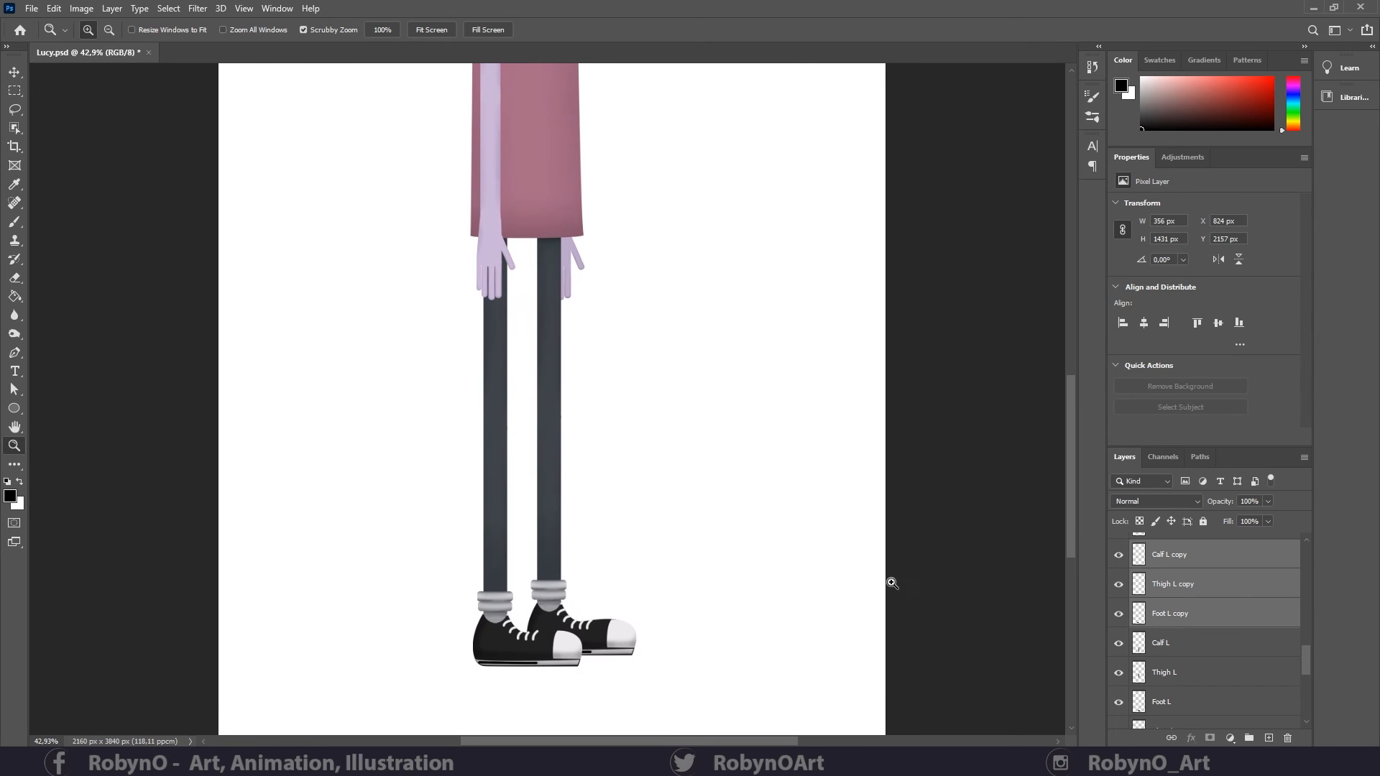
pyautogui.doubleClick(1173, 554)
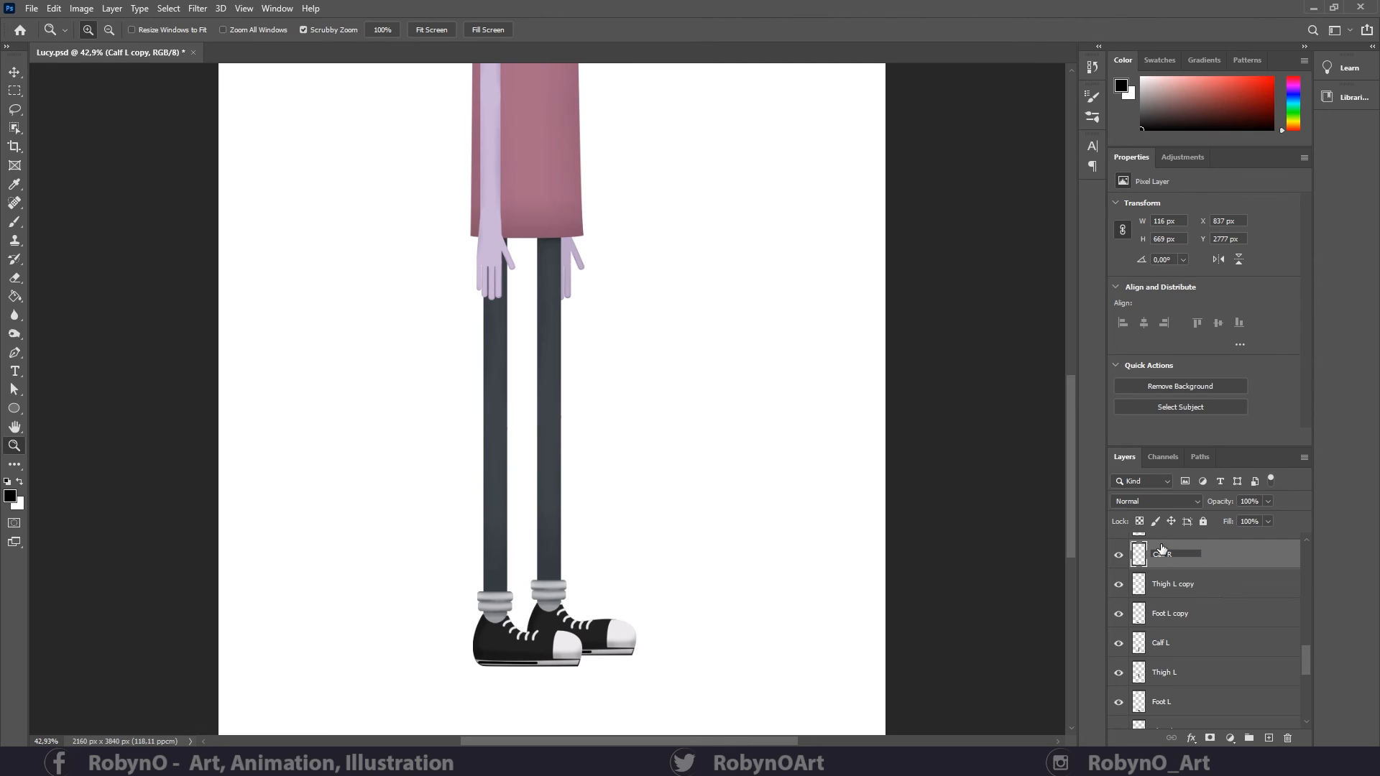
pyautogui.write('Calf R')
pyautogui.press('Return')
pyautogui.doubleClick(1175, 586)
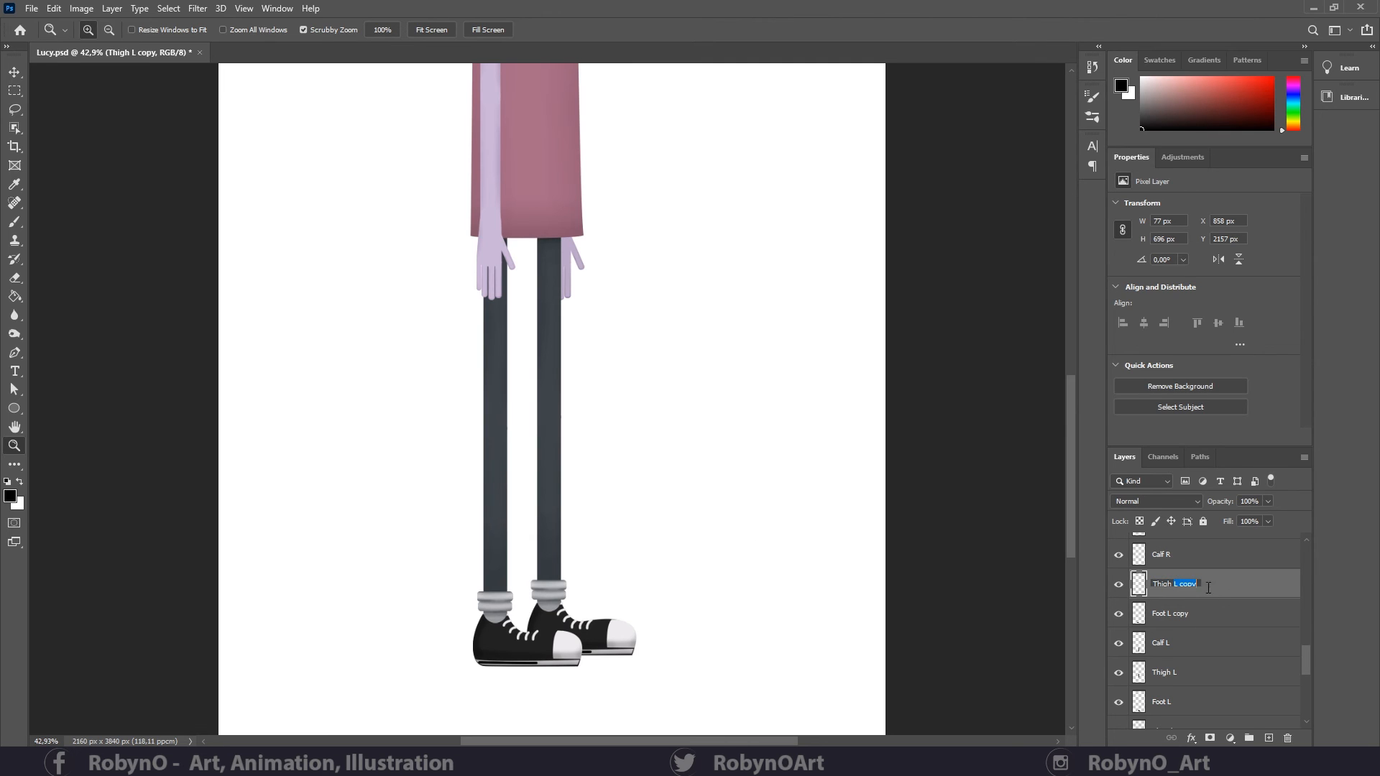
pyautogui.write('R')
pyautogui.doubleClick(1172, 614)
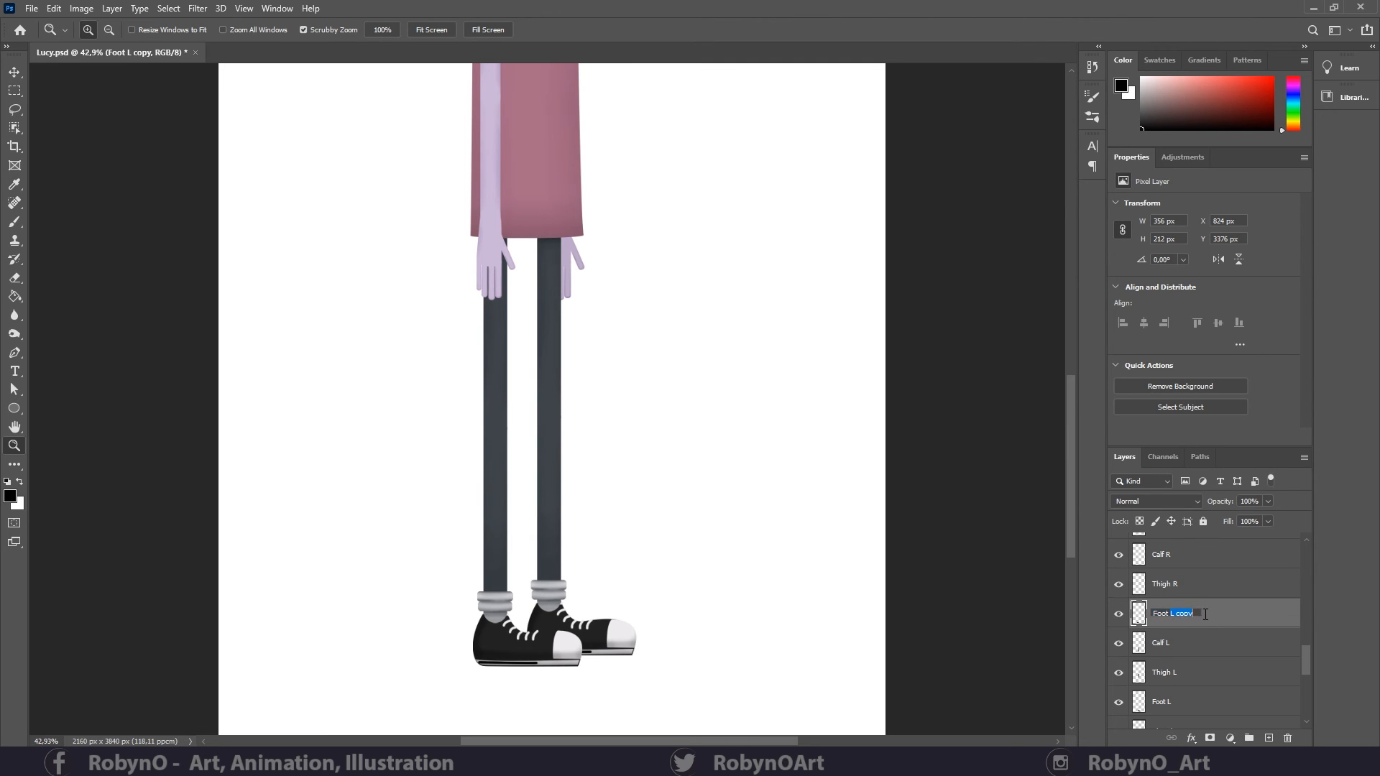
pyautogui.write('R')
# - Select the Thigh R layer and load its outline as a selection for painting with the Brush tool
pyautogui.click(1212, 583)
pyautogui.moveTo(635, 567); pyautogui.dragTo(585, 568)
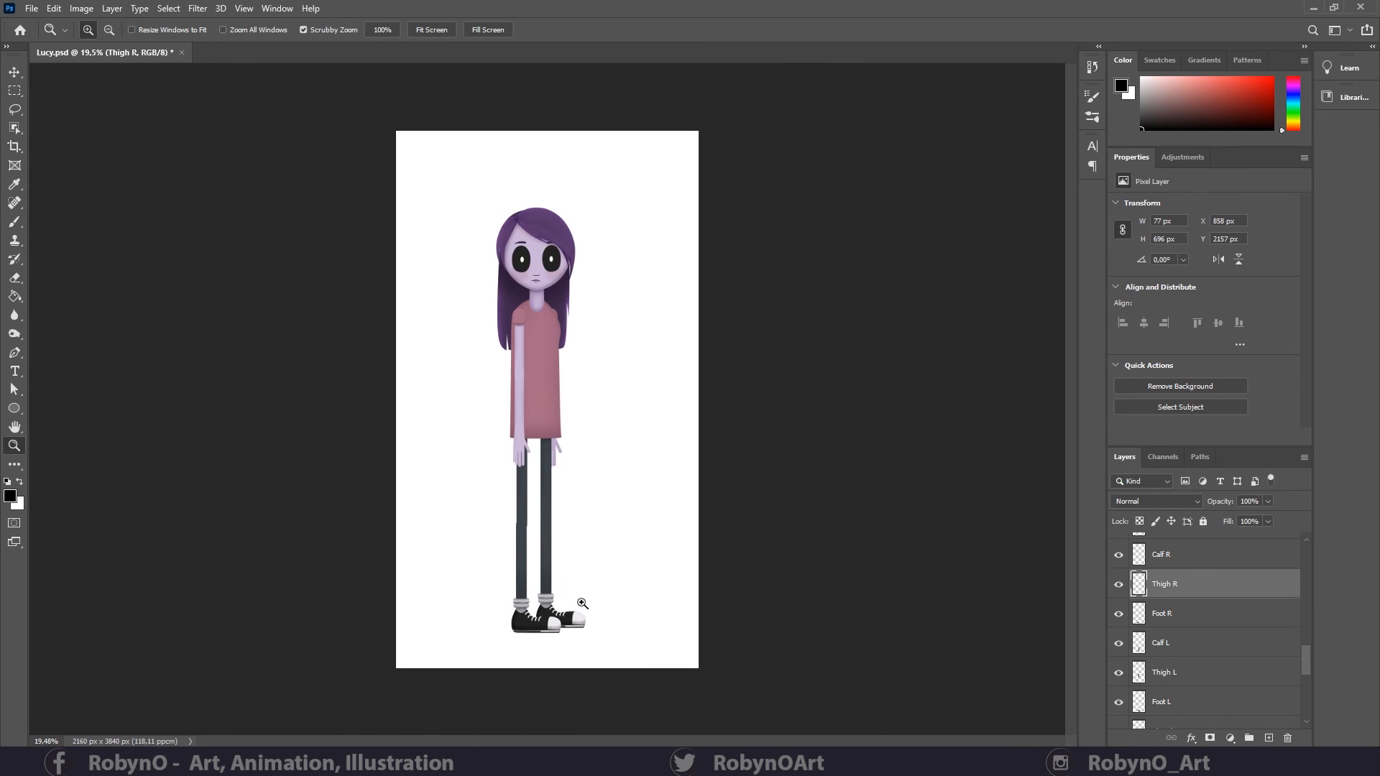
pyautogui.moveTo(568, 615); pyautogui.dragTo(714, 613)
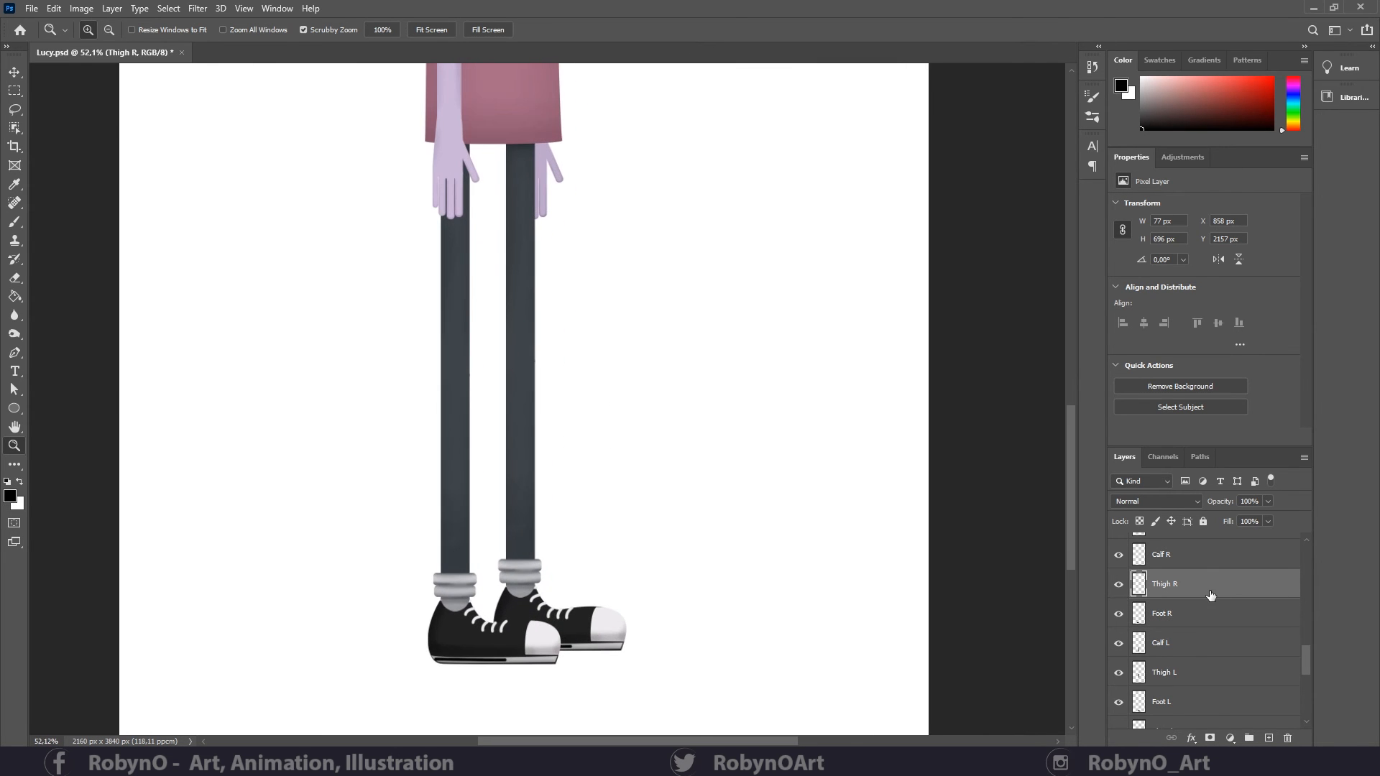
pyautogui.keyDown('ctrl'); pyautogui.click(1139, 588); pyautogui.keyUp('ctrl')
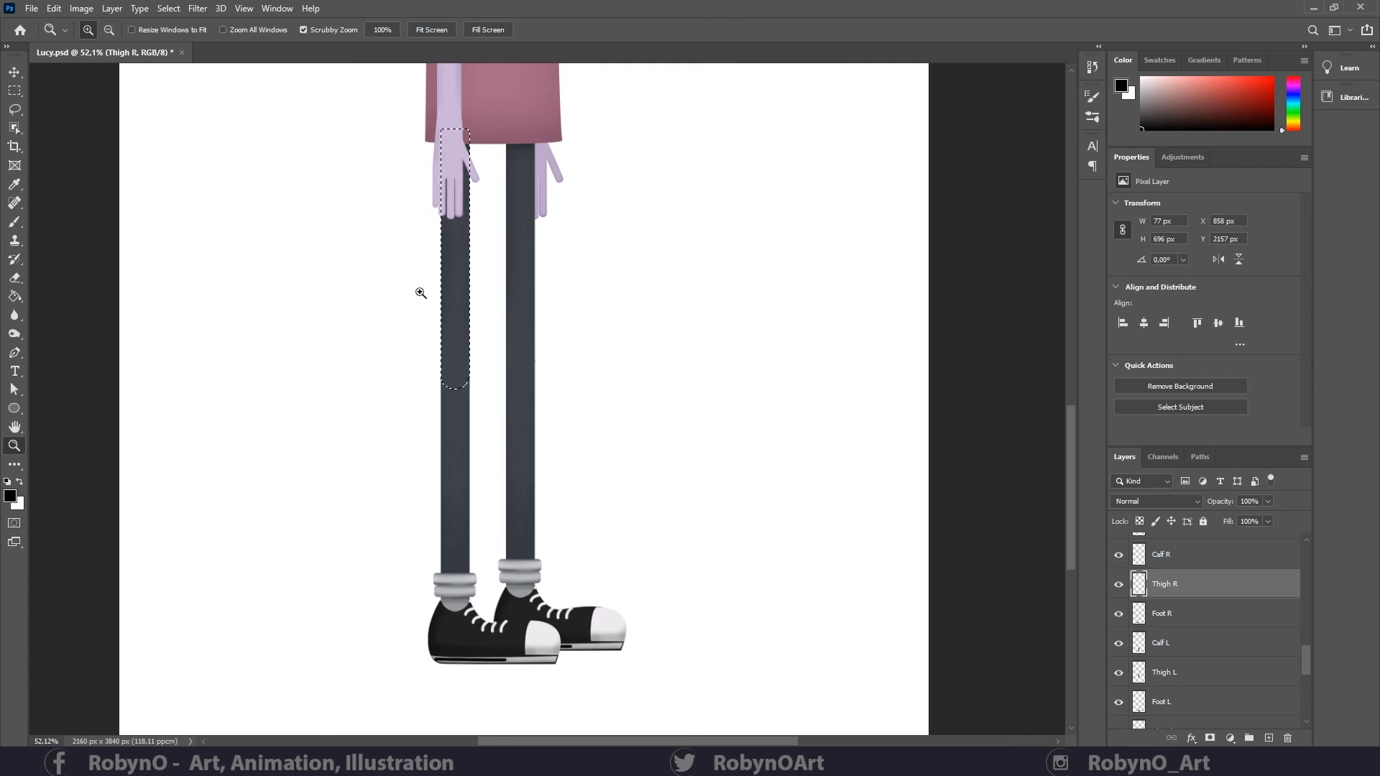
pyautogui.moveTo(419, 293); pyautogui.dragTo(603, 283)
pyautogui.press('b')
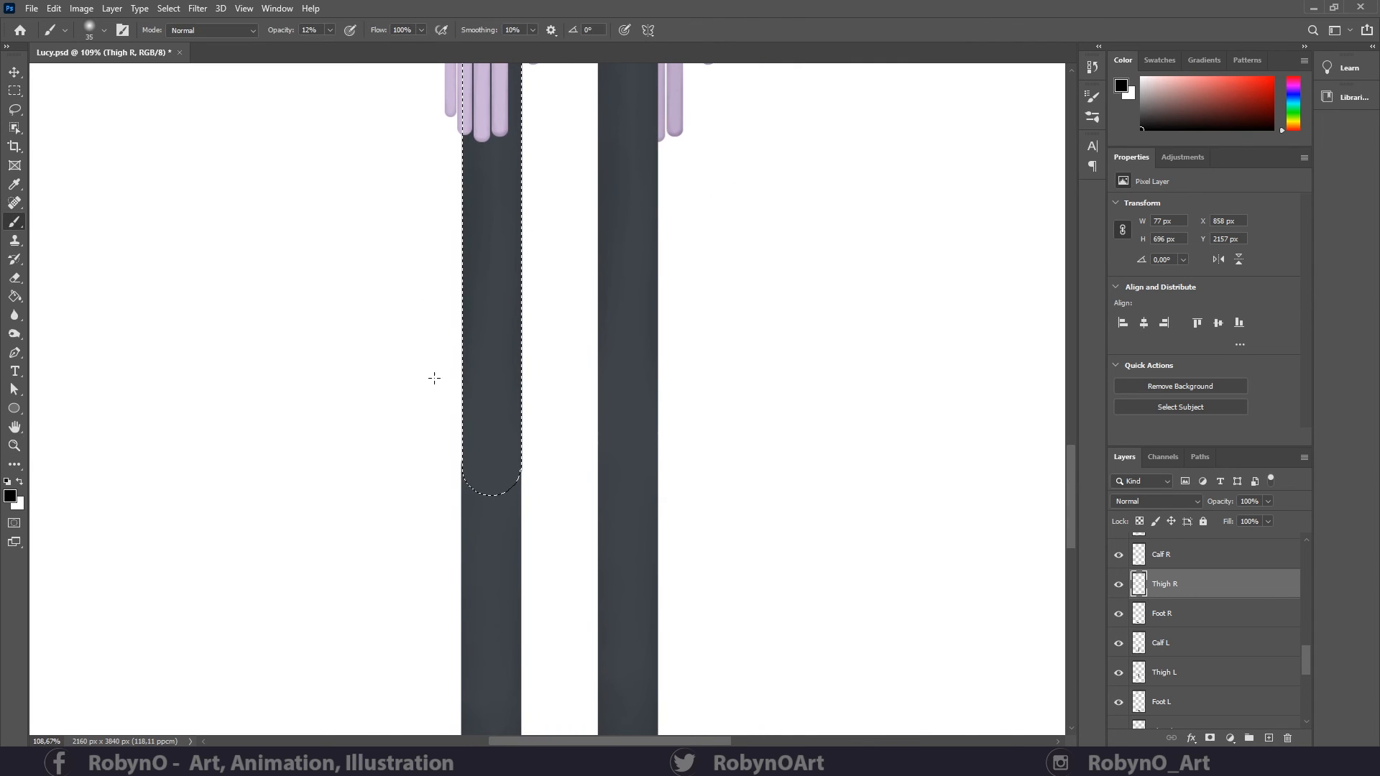
# - Set up a white Hard Round brush with its Shape Dynamics size controlled by Pen Pressure
pyautogui.press('x')
pyautogui.click(91, 30)
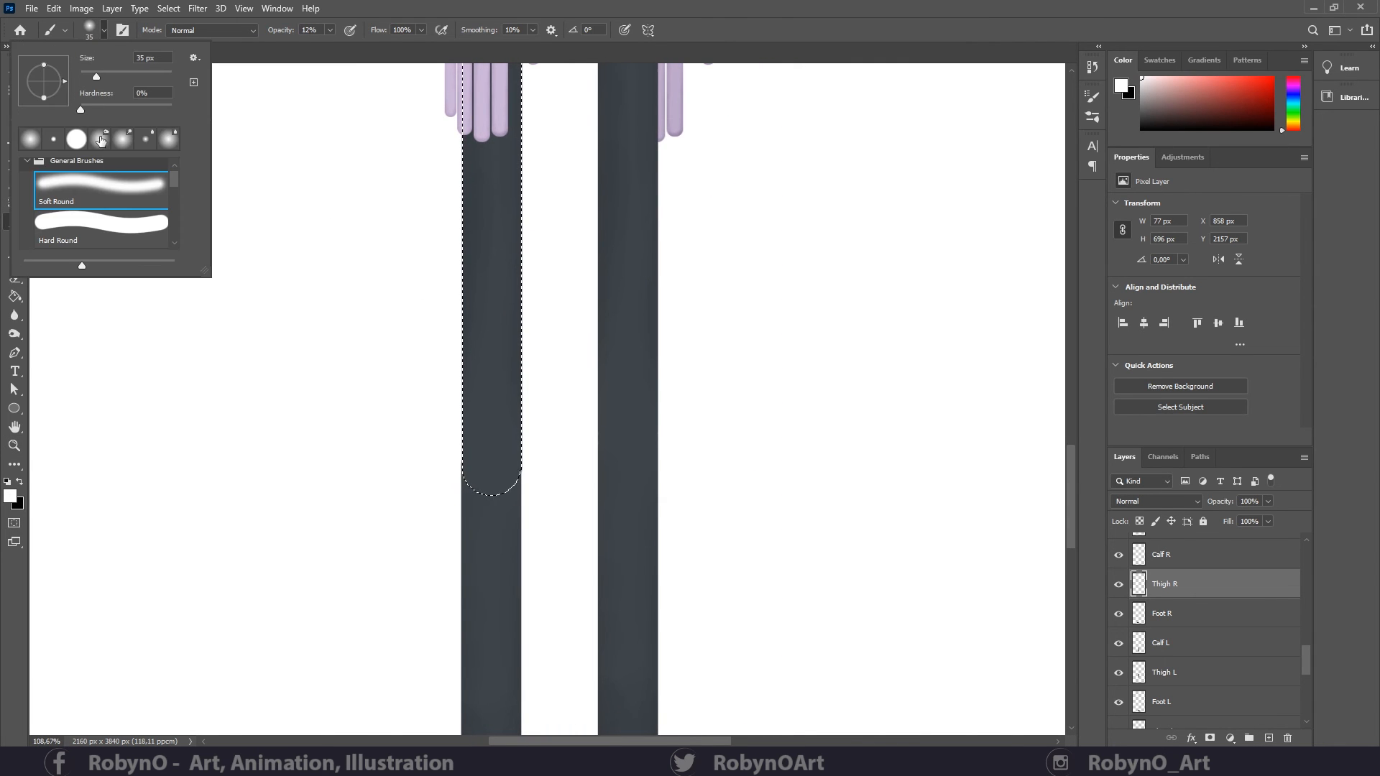
pyautogui.click(86, 229)
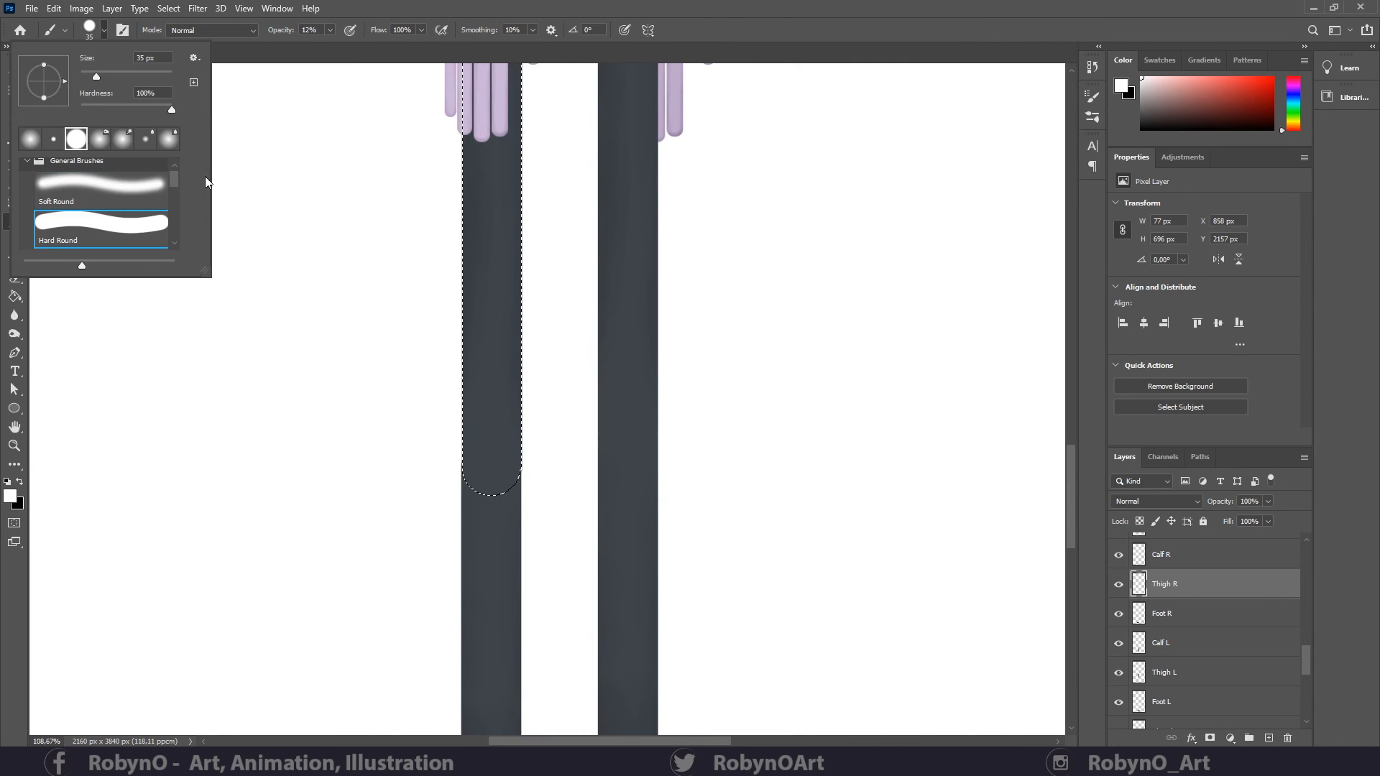
pyautogui.click(123, 30)
pyautogui.click(862, 154)
pyautogui.click(998, 146)
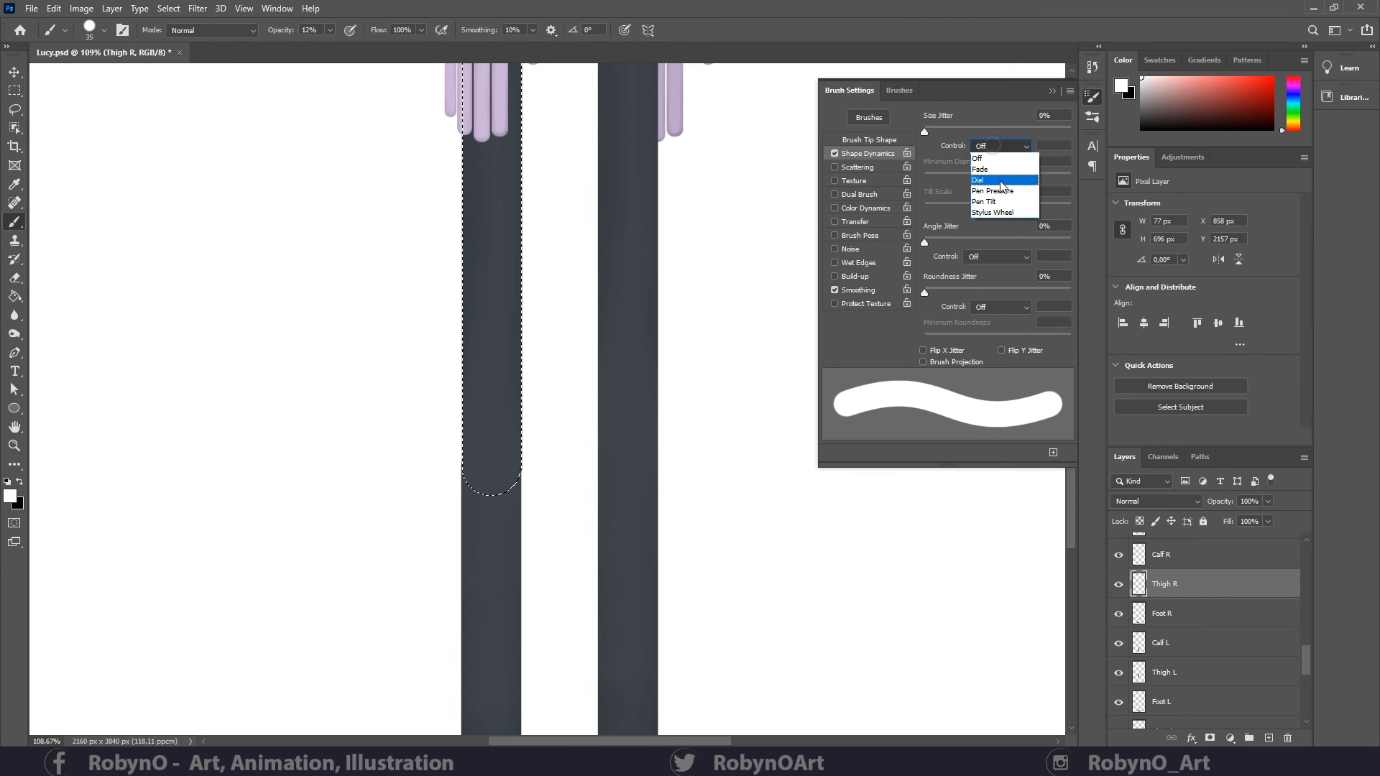
pyautogui.click(999, 191)
pyautogui.click(1051, 91)
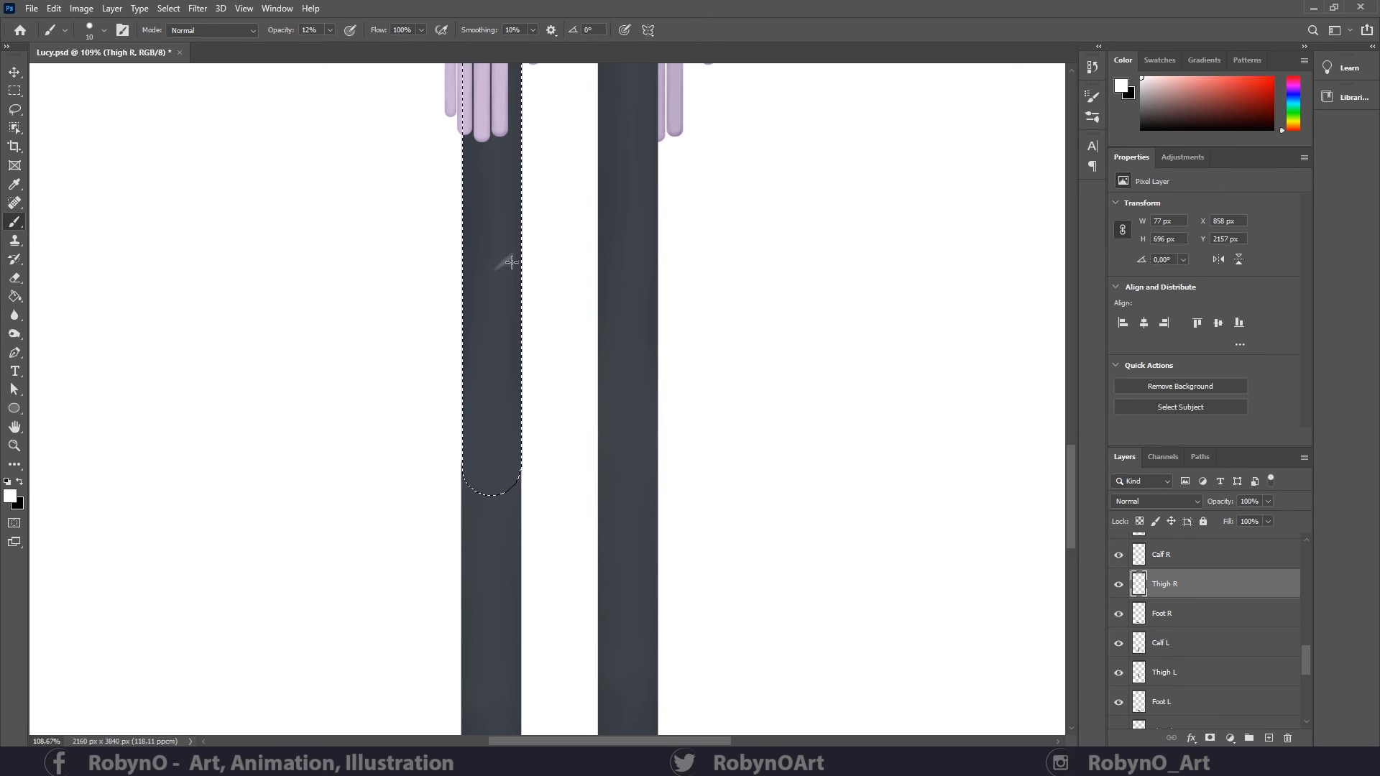
# - Add faint white diagonal scuff marks on the Thigh R layer within its outline, and deselect
pyautogui.click(14, 446)
pyautogui.moveTo(511, 363); pyautogui.dragTo(559, 485)
pyautogui.hotkey('ctrl', 'd')
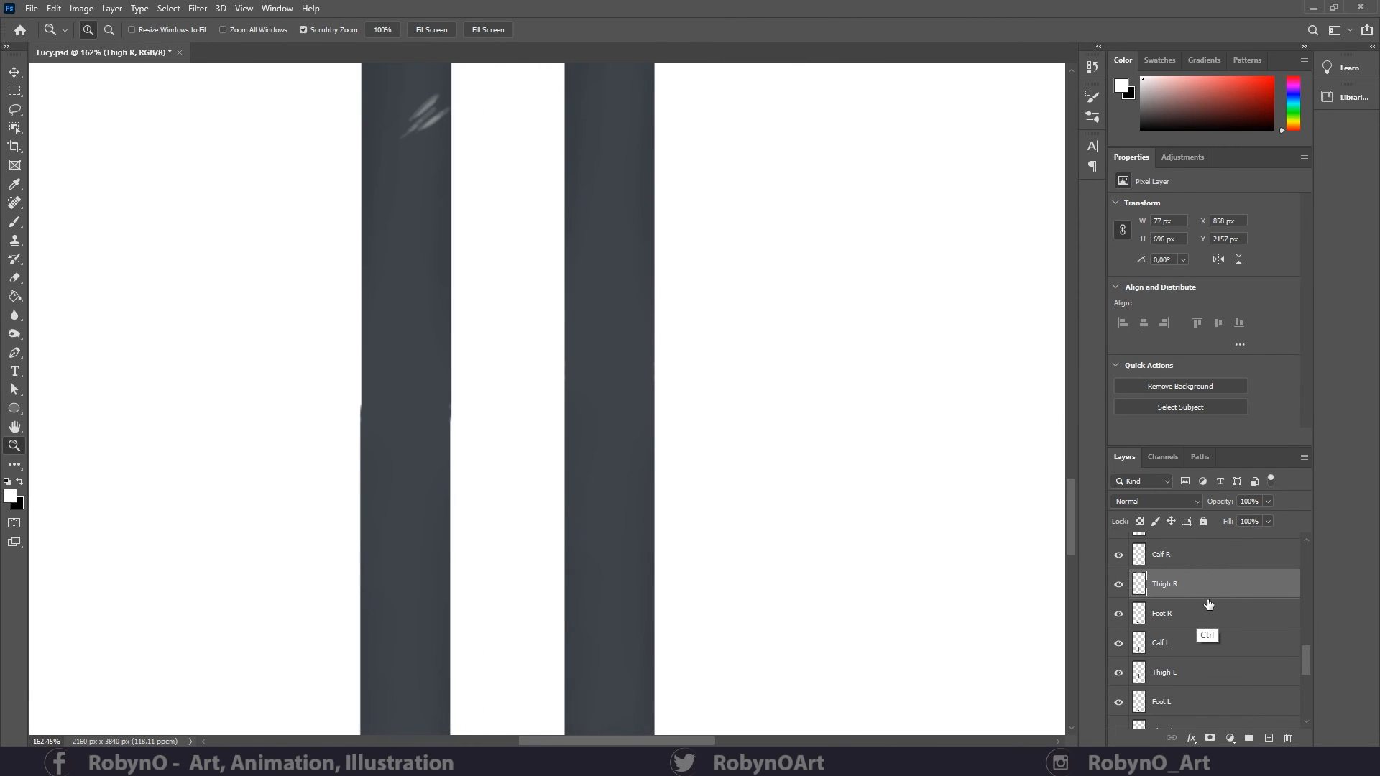
# - Nudge the Thigh R layer left to X 857 px so its edges line up with the calf
pyautogui.hotkey('ctrl', 't')
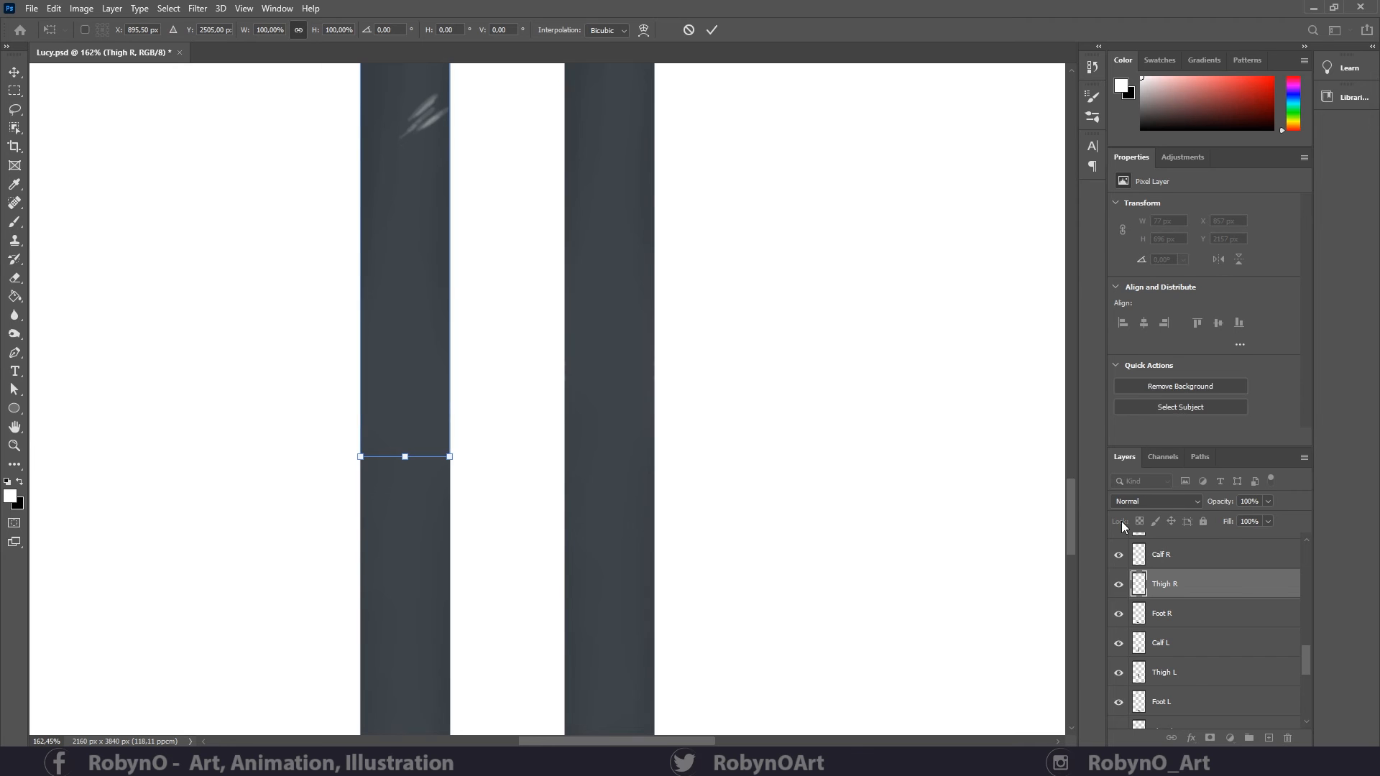
pyautogui.press('Return')
pyautogui.press('z')
pyautogui.moveTo(568, 365); pyautogui.dragTo(475, 346)
pyautogui.moveTo(610, 315); pyautogui.dragTo(561, 426)
# - Paint small faint white scuff marks on the Calf L layer within its outline, and deselect
pyautogui.doubleClick(1169, 645)
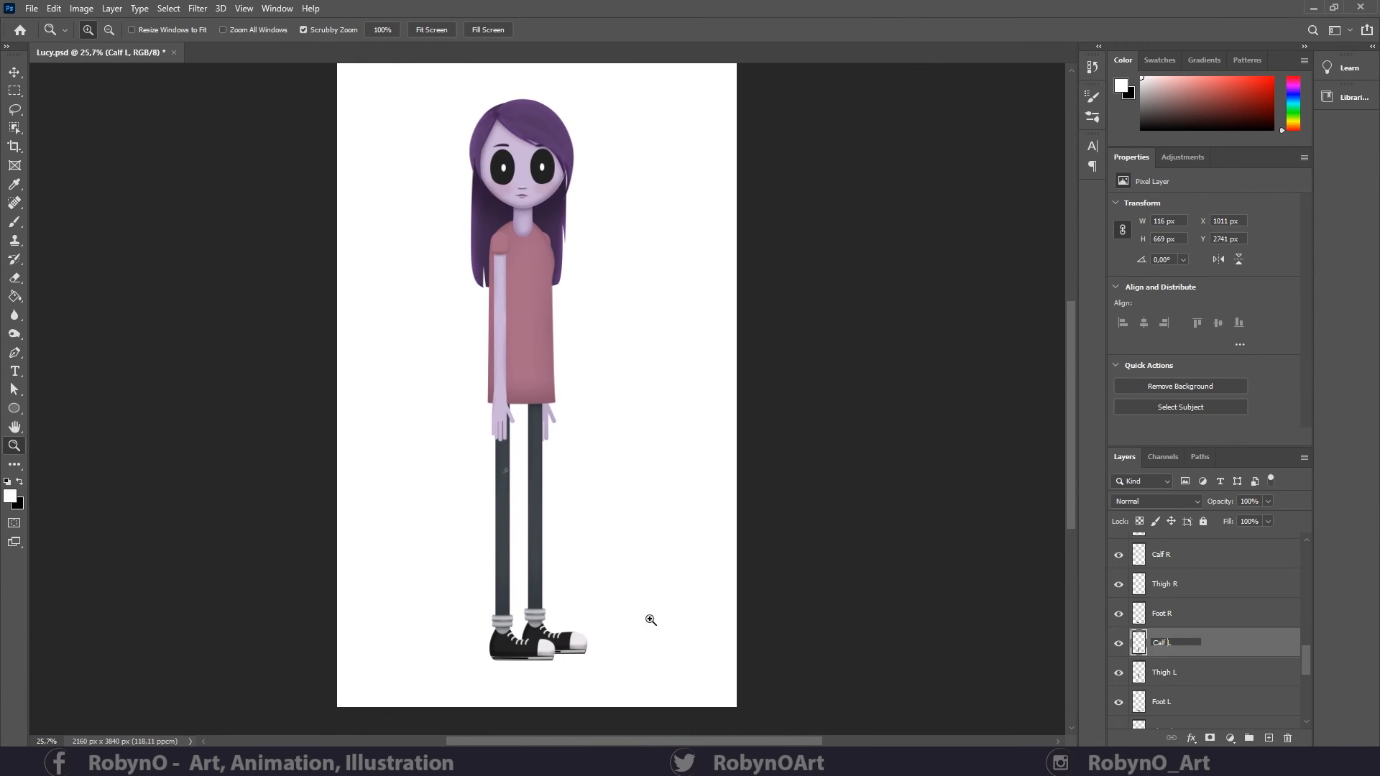
pyautogui.press('Return')
pyautogui.keyDown('ctrl'); pyautogui.click(1139, 642); pyautogui.keyUp('ctrl')
pyautogui.scroll(5, 618, 613)
pyautogui.press('b')
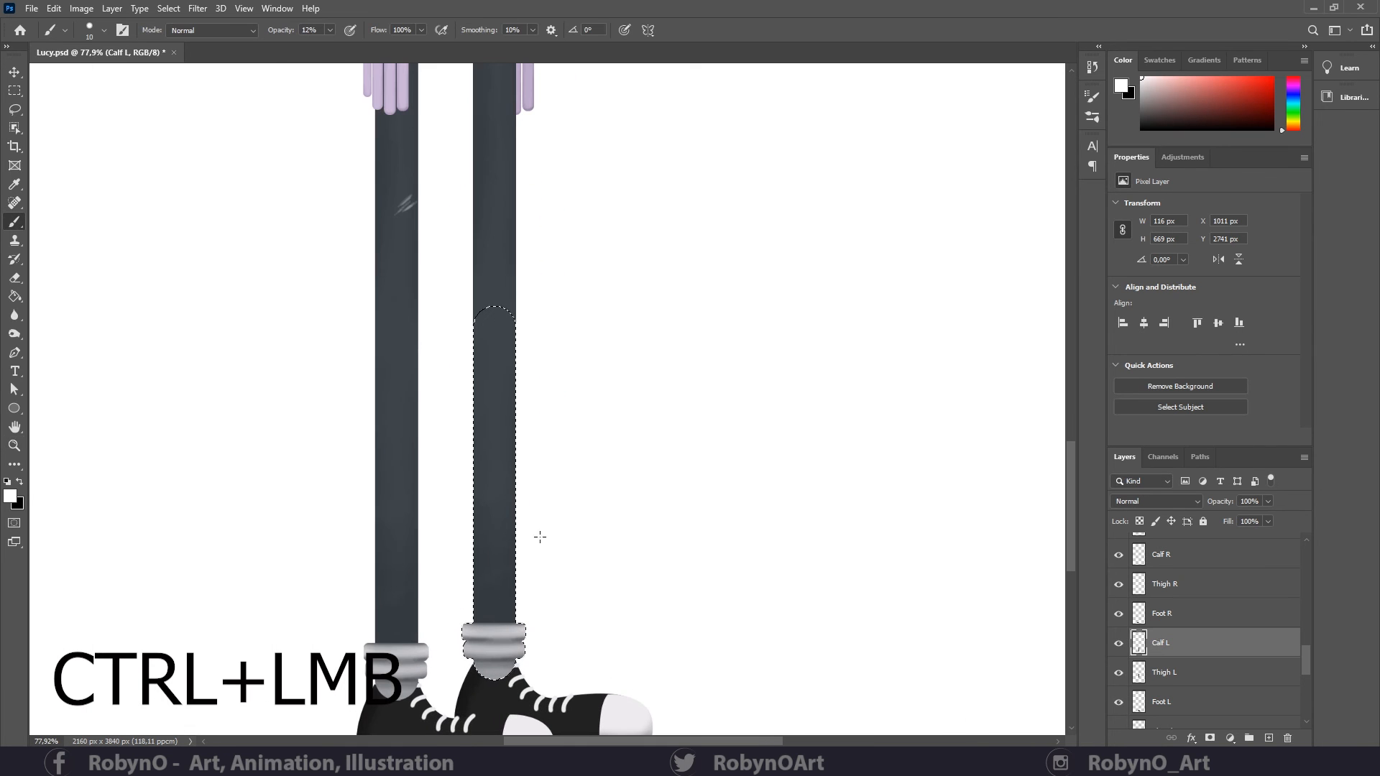
pyautogui.moveTo(494, 595); pyautogui.dragTo(507, 578)
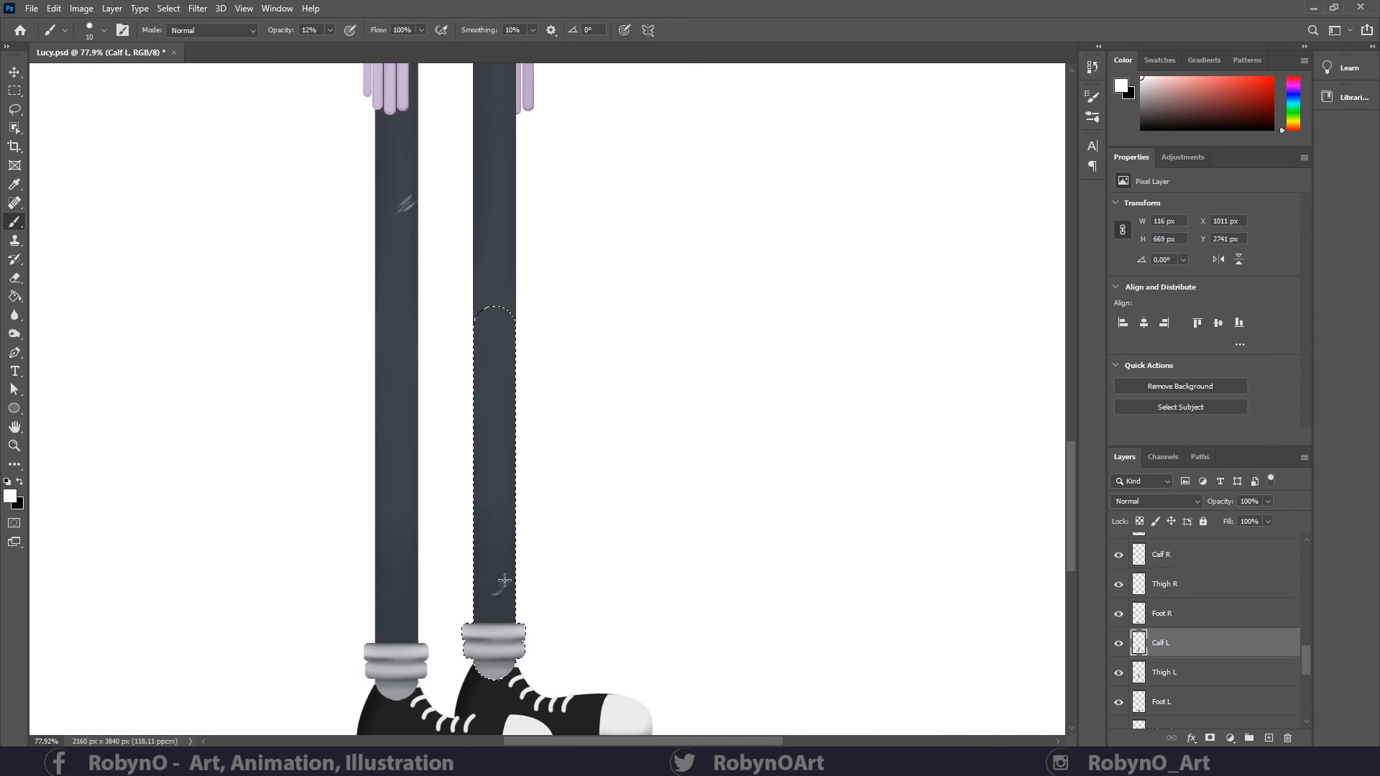
pyautogui.moveTo(479, 394); pyautogui.dragTo(483, 385)
pyautogui.scroll(-5, 338, 348)
pyautogui.press('z')
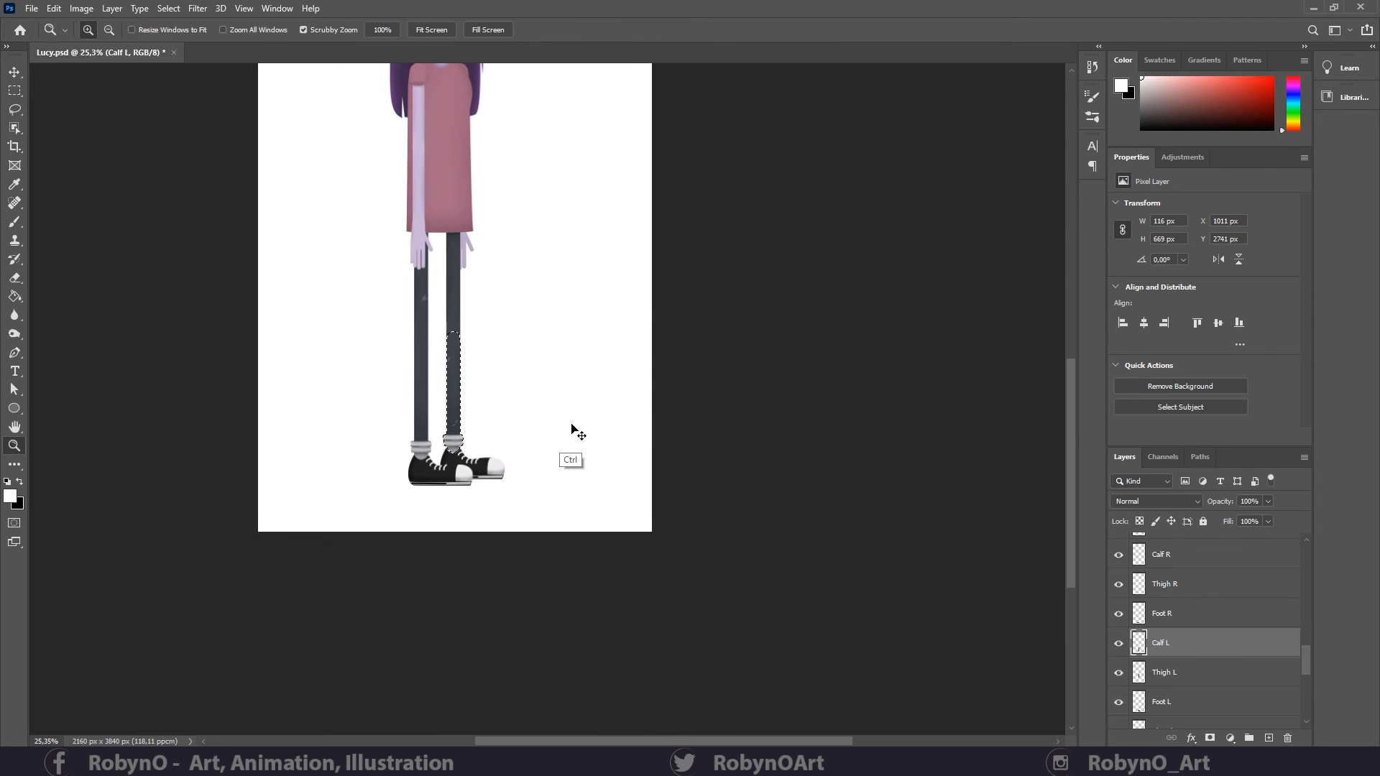
pyautogui.hotkey('ctrl', 'd')
pyautogui.scroll(2, 557, 456)
pyautogui.scroll(-1, 558, 456)
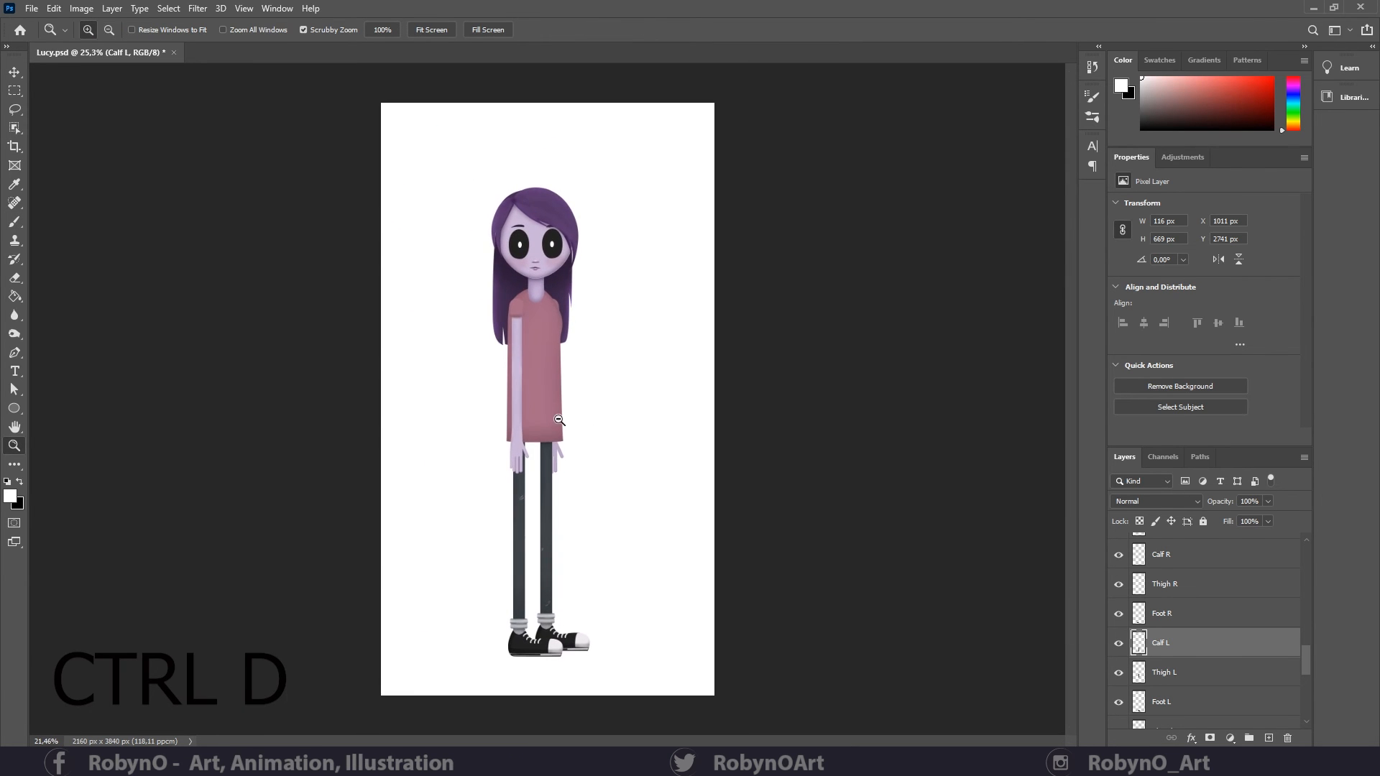
# - Trim the Body layer's left shoulder from the neck down to the chest using a Pen path selection, and deselect
pyautogui.scroll(6, 565, 285)
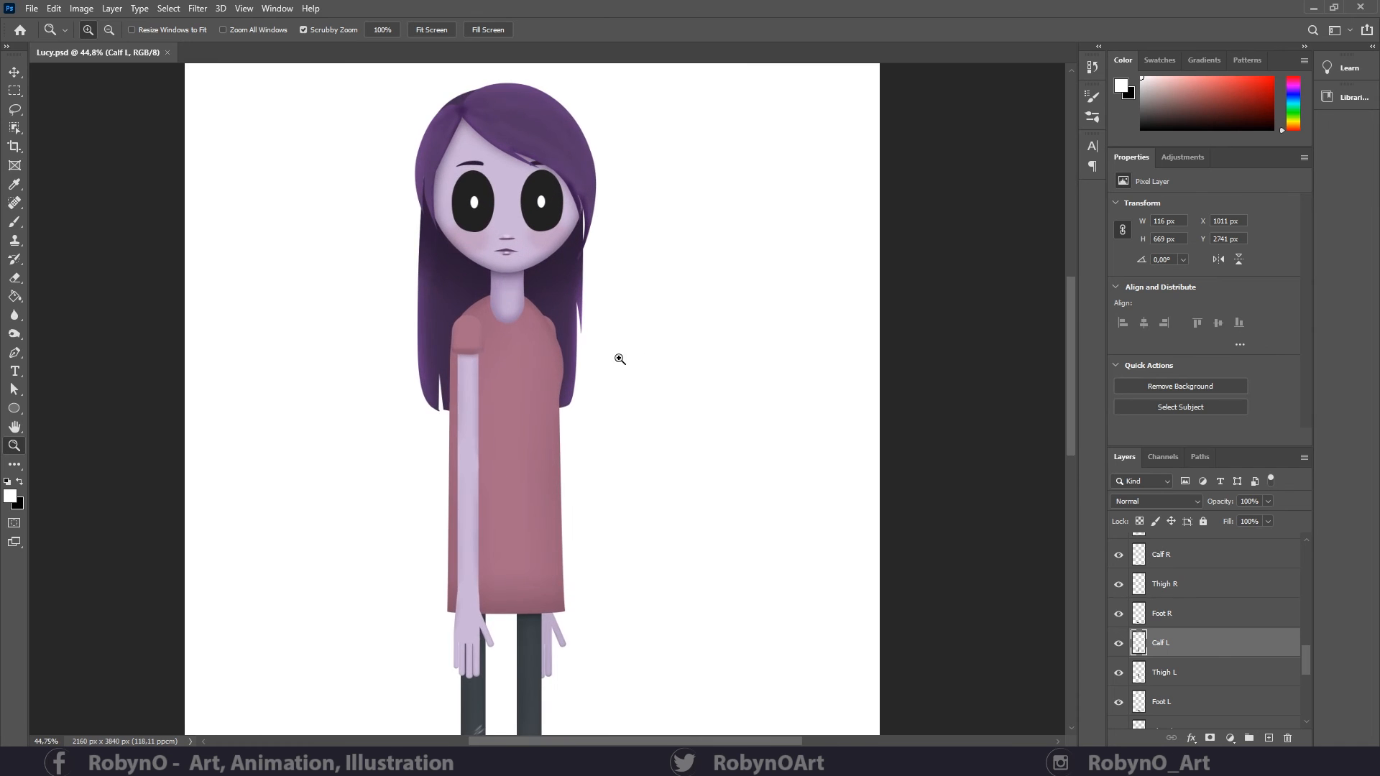
pyautogui.moveTo(521, 363); pyautogui.dragTo(520, 376)
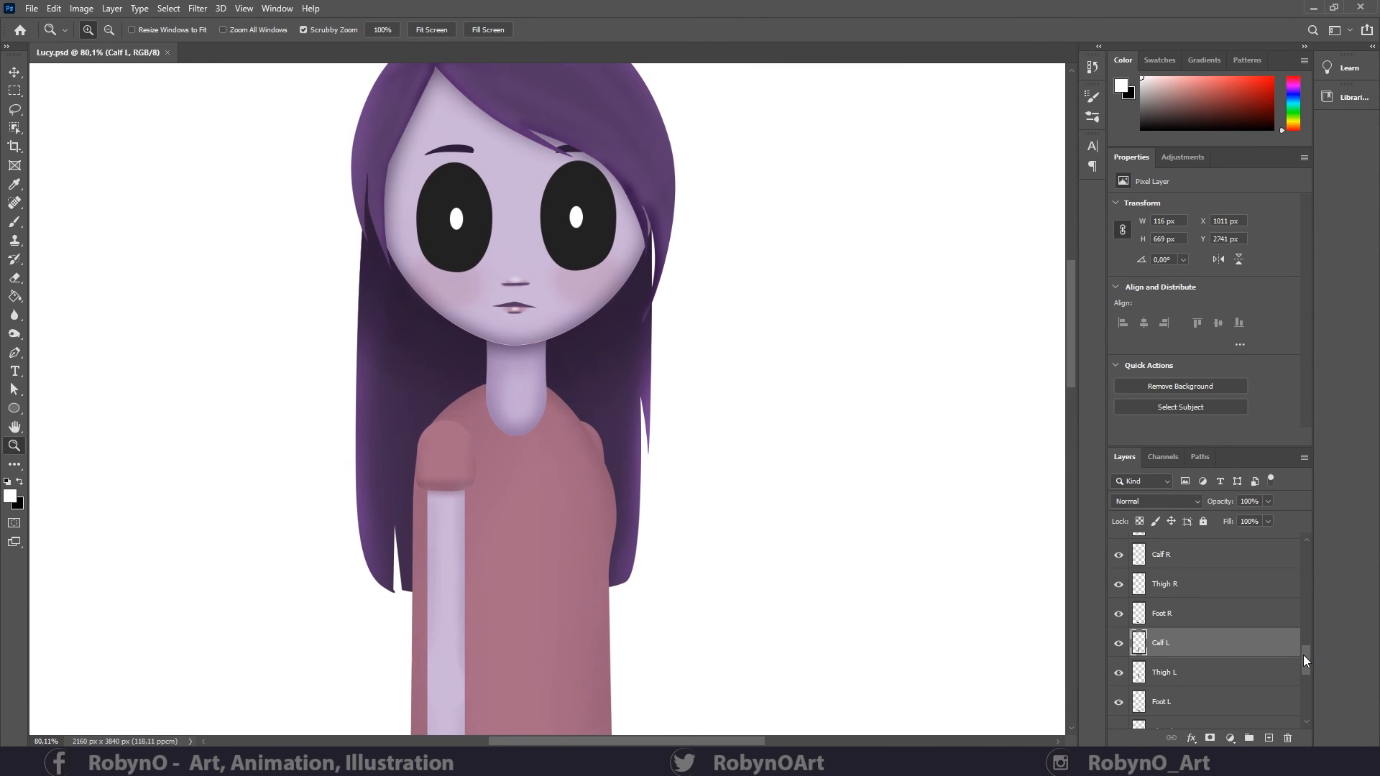
pyautogui.moveTo(1305, 660)
pyautogui.mouseDown()
pyautogui.moveTo(1303, 687)
pyautogui.moveTo(1308, 646)
pyautogui.mouseUp()
pyautogui.click(1202, 612)
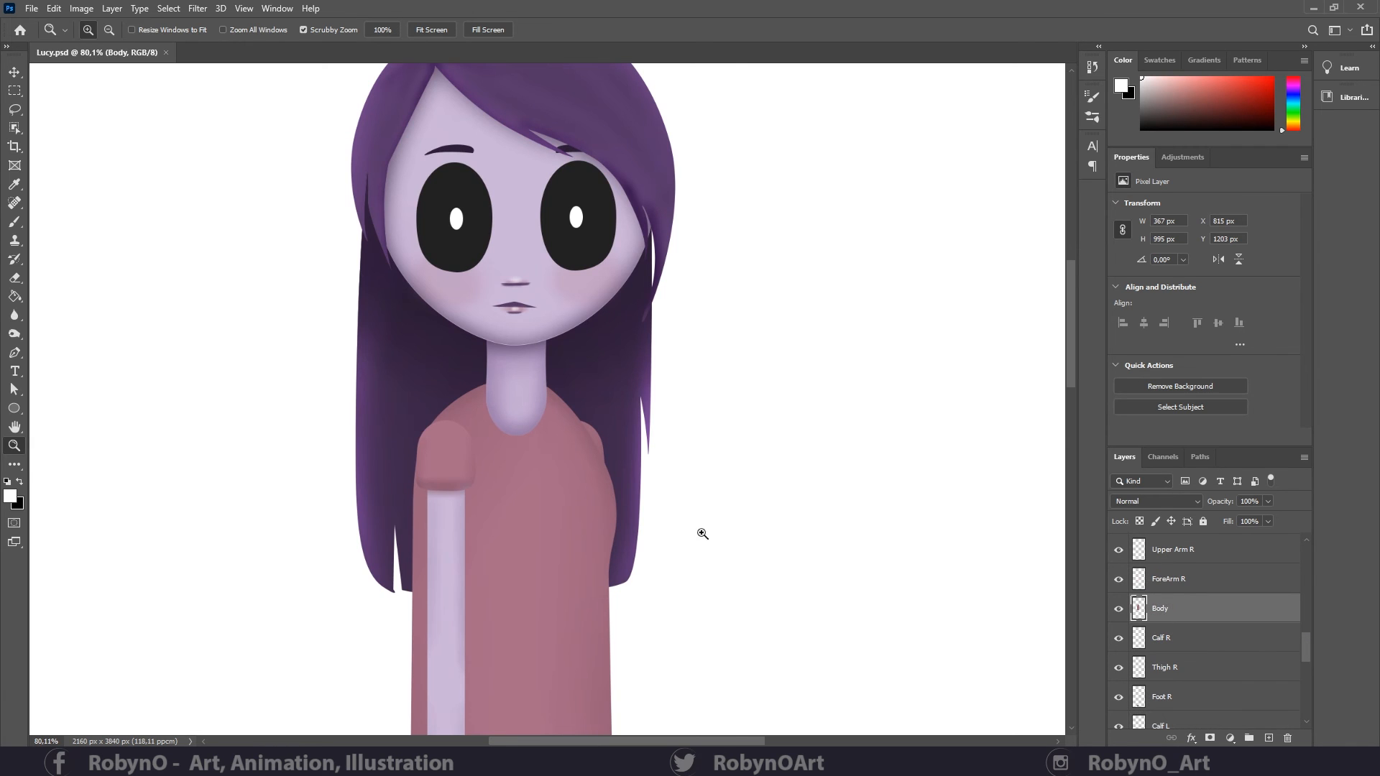
pyautogui.moveTo(525, 425); pyautogui.dragTo(554, 444)
pyautogui.moveTo(1307, 664); pyautogui.dragTo(1307, 647)
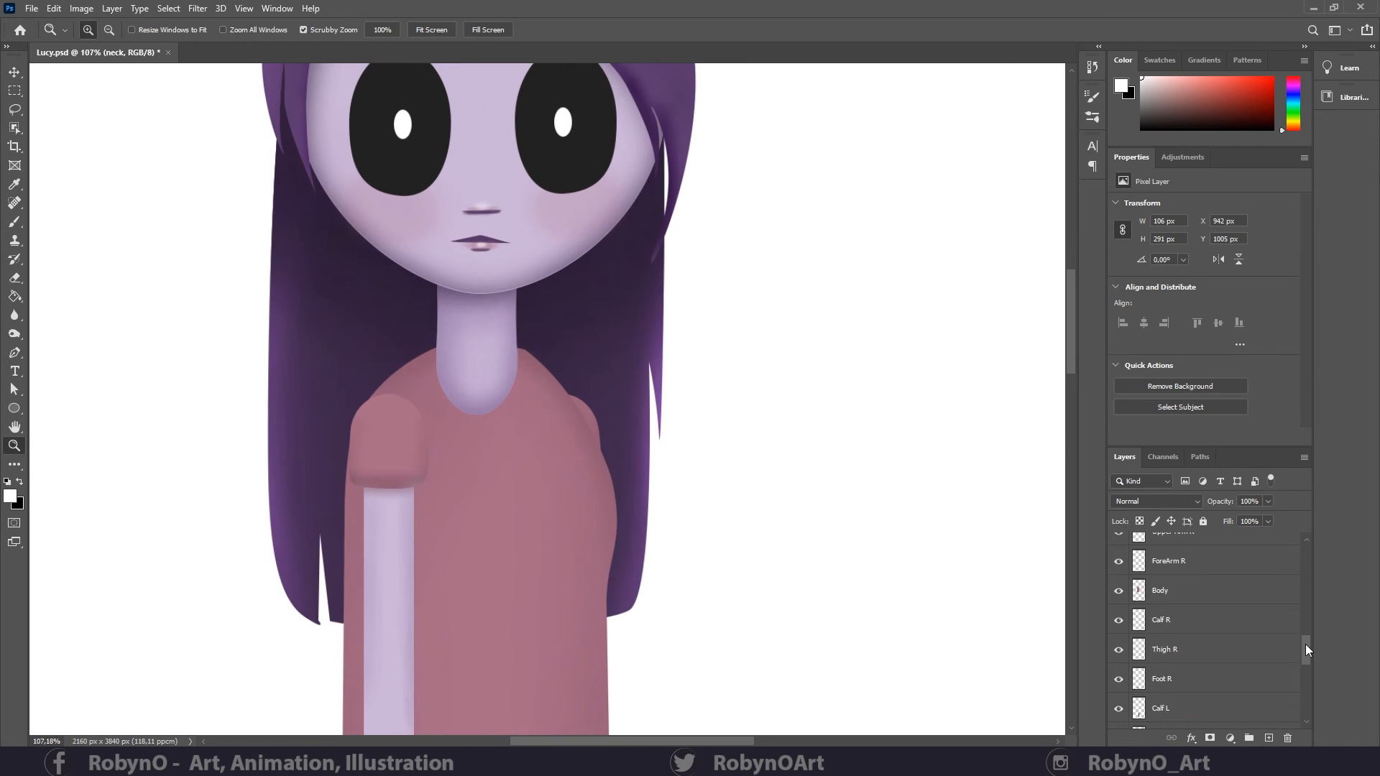
pyautogui.click(1201, 597)
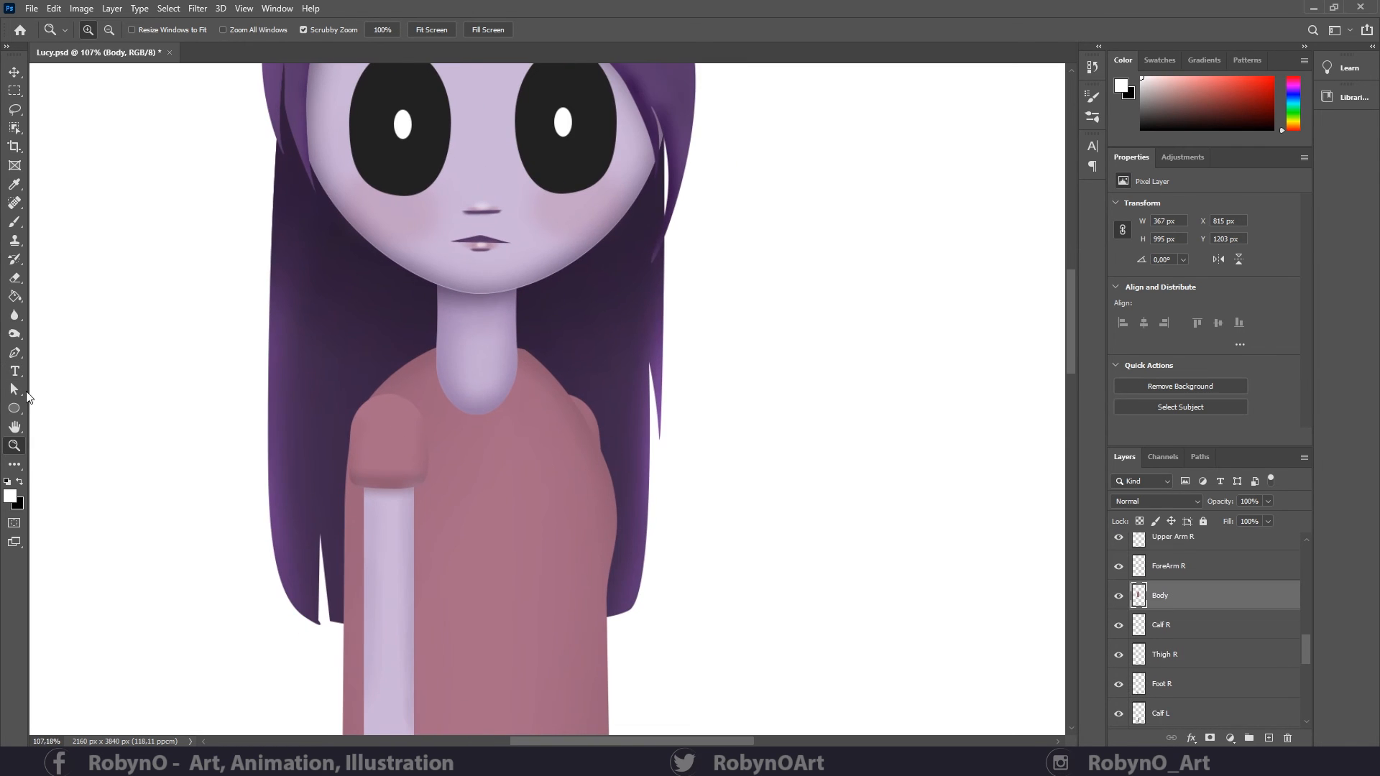
pyautogui.click(14, 353)
pyautogui.click(515, 347)
pyautogui.hotkey('ctrl', 'z')
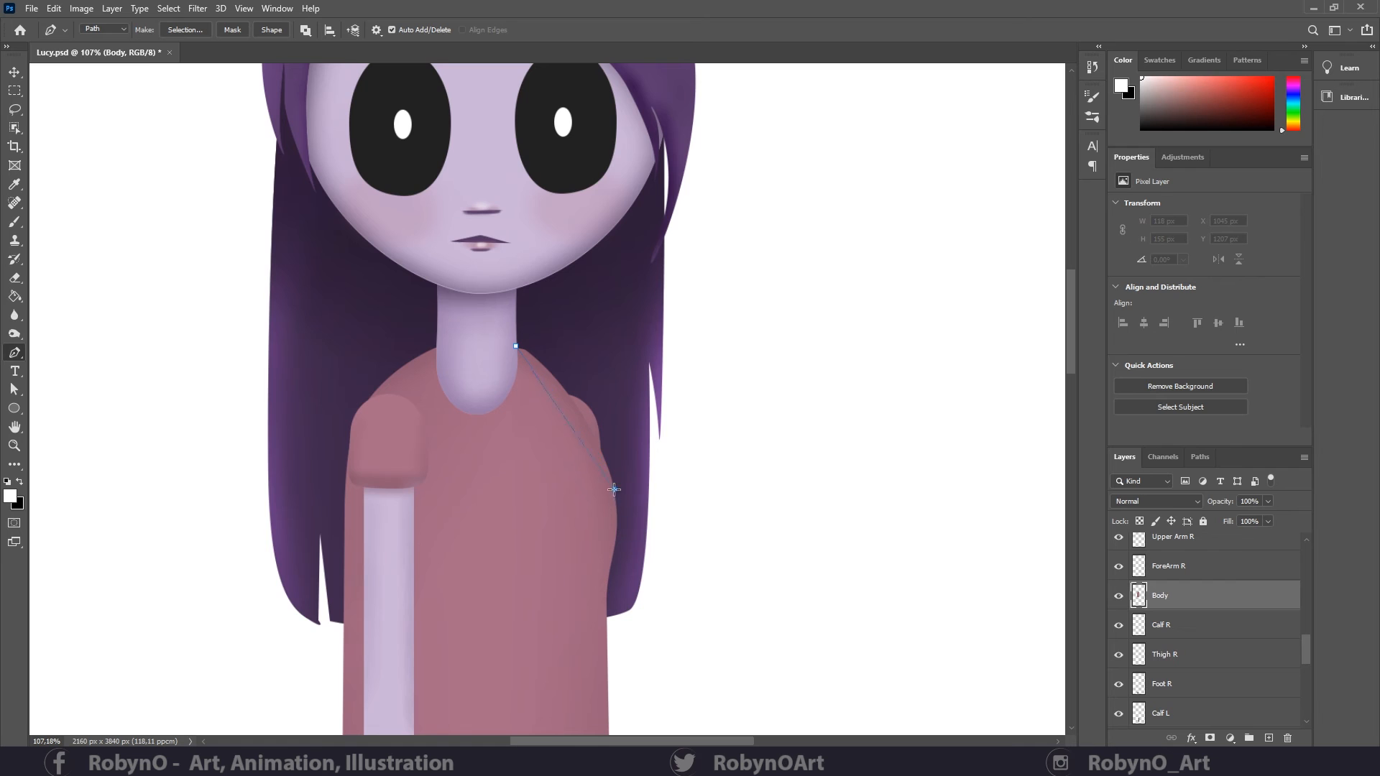
pyautogui.click(615, 364)
pyautogui.click(585, 311)
pyautogui.click(523, 315)
pyautogui.rightClick(583, 343)
pyautogui.click(619, 407)
pyautogui.press('Return')
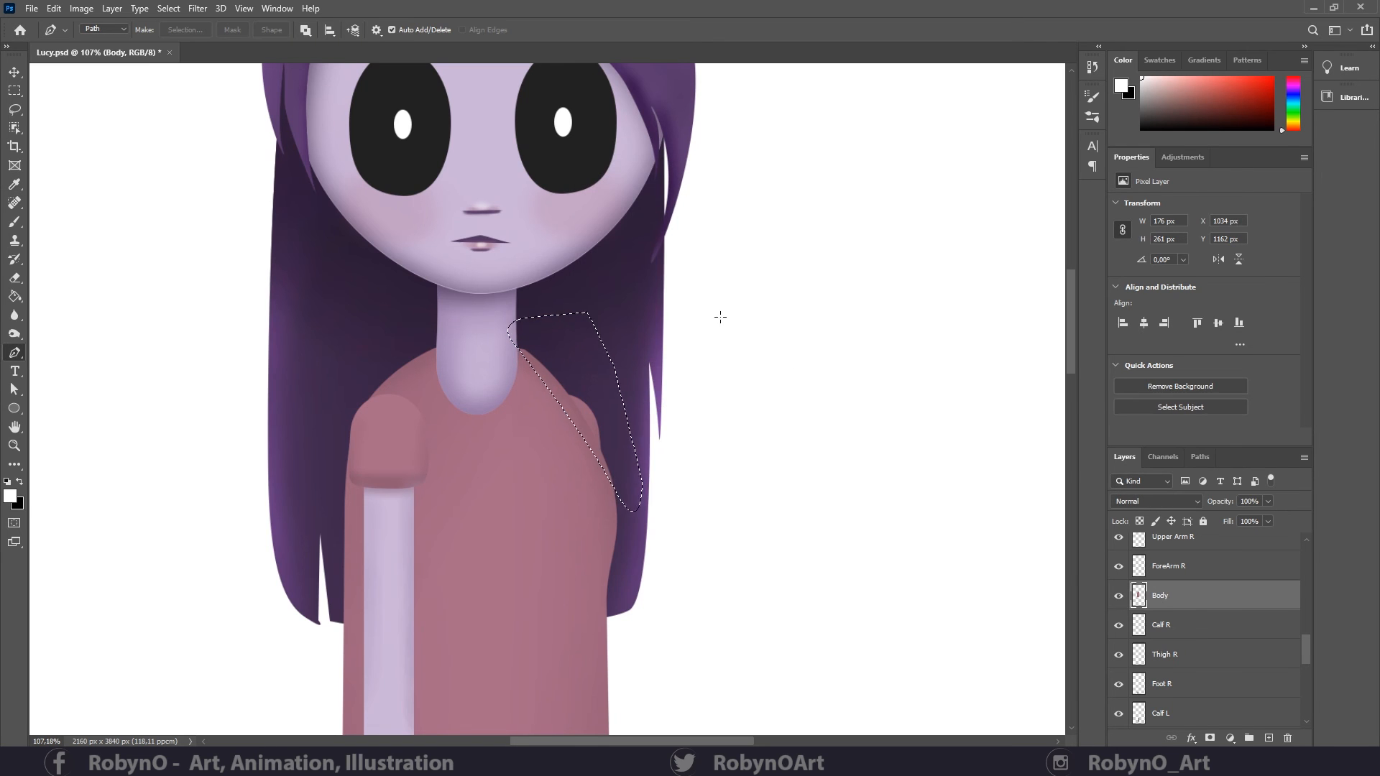
pyautogui.press('Delete')
pyautogui.hotkey('ctrl', 'd')
# - Select the left hand, finger and arm layers from Thumb L to ForeArm L and move them left to X 1011 px
pyautogui.click(13, 446)
pyautogui.moveTo(539, 335); pyautogui.dragTo(895, 450)
pyautogui.click(1214, 568)
pyautogui.click(1180, 653)
pyautogui.moveTo(1304, 653)
pyautogui.mouseDown()
pyautogui.moveTo(1304, 707)
pyautogui.moveTo(1305, 670)
pyautogui.mouseUp()
pyautogui.keyDown('shift'); pyautogui.click(1180, 566); pyautogui.keyUp('shift')
pyautogui.keyDown('shift'); pyautogui.click(1180, 637); pyautogui.keyUp('shift')
pyautogui.keyDown('shift'); pyautogui.click(1180, 580); pyautogui.keyUp('shift')
pyautogui.hotkey('ctrl', 't')
pyautogui.moveTo(562, 373); pyautogui.dragTo(546, 370)
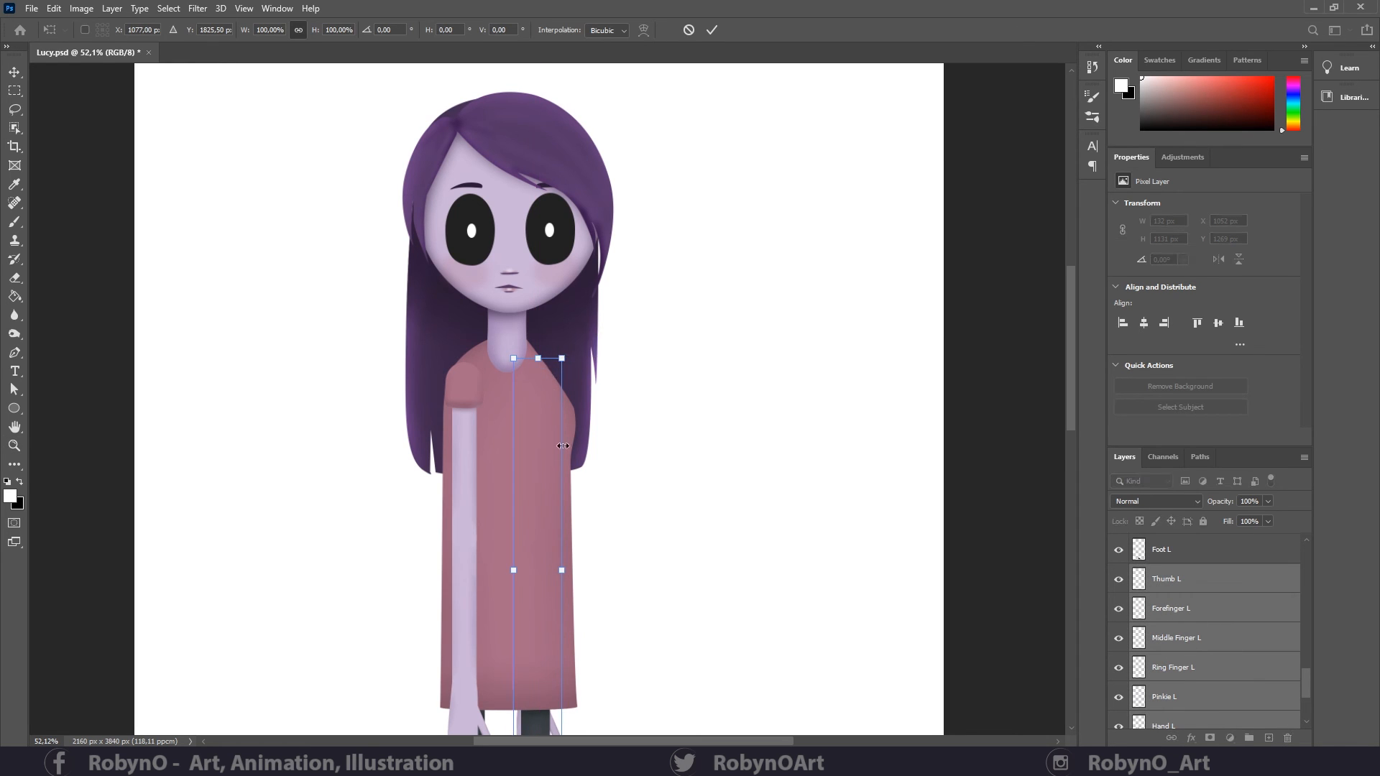
pyautogui.press('Return')
# - Cut away the bulge on the Body layer's left side with a curved Pen path selection from neck to torso, and deselect
pyautogui.hotkey('ctrl', '0')
pyautogui.moveTo(545, 299); pyautogui.dragTo(651, 302)
pyautogui.moveTo(1306, 677); pyautogui.dragTo(1309, 637)
pyautogui.click(1193, 639)
pyautogui.click(14, 352)
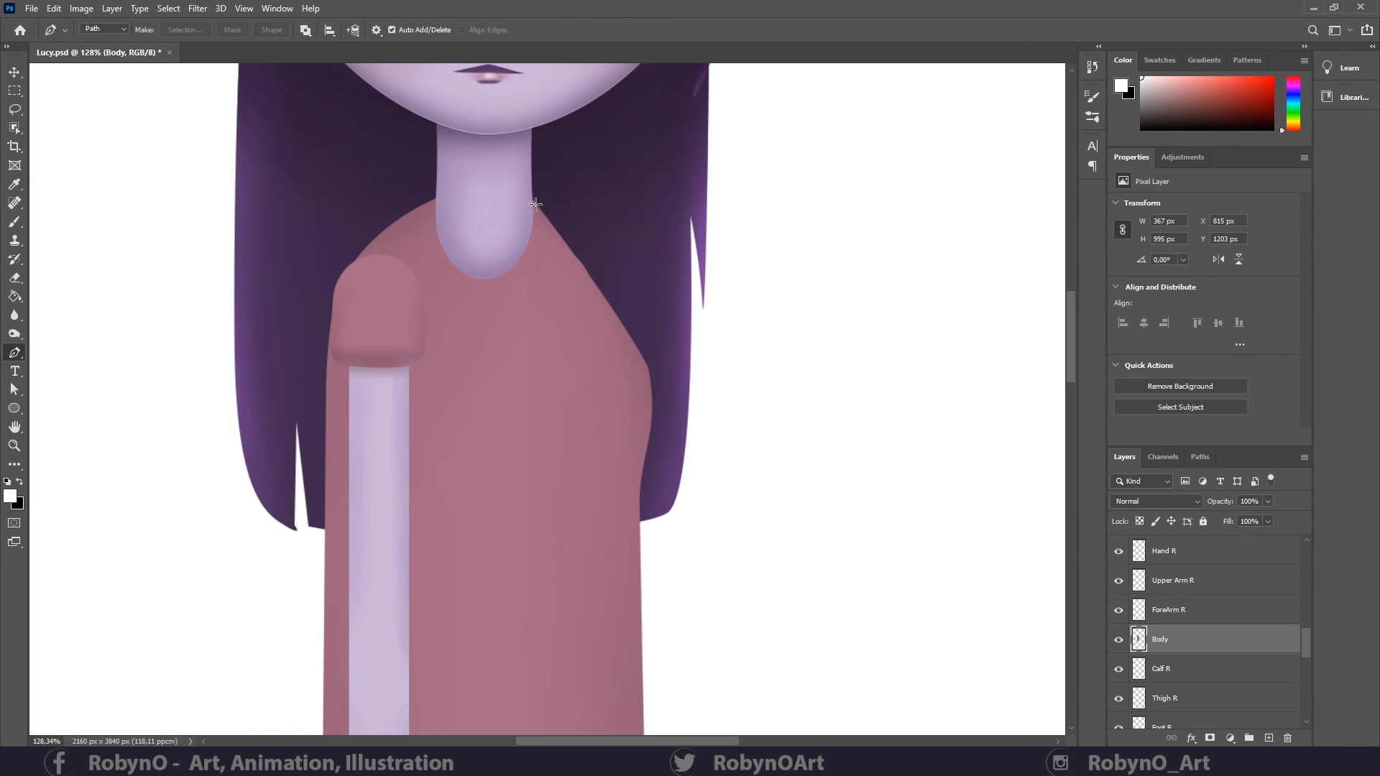
pyautogui.click(534, 199)
pyautogui.moveTo(644, 498); pyautogui.dragTo(655, 606)
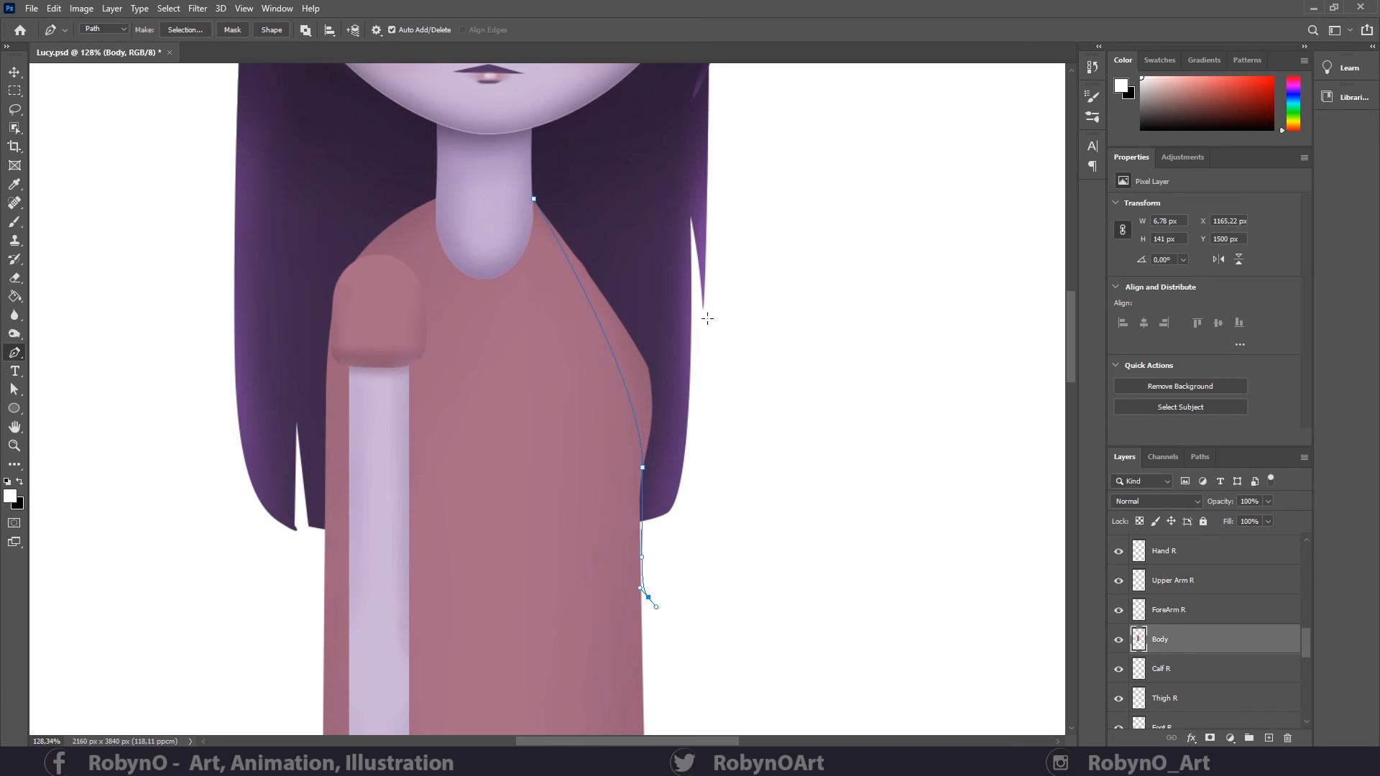
pyautogui.click(704, 318)
pyautogui.click(637, 225)
pyautogui.moveTo(534, 199); pyautogui.dragTo(521, 226)
pyautogui.click(14, 390)
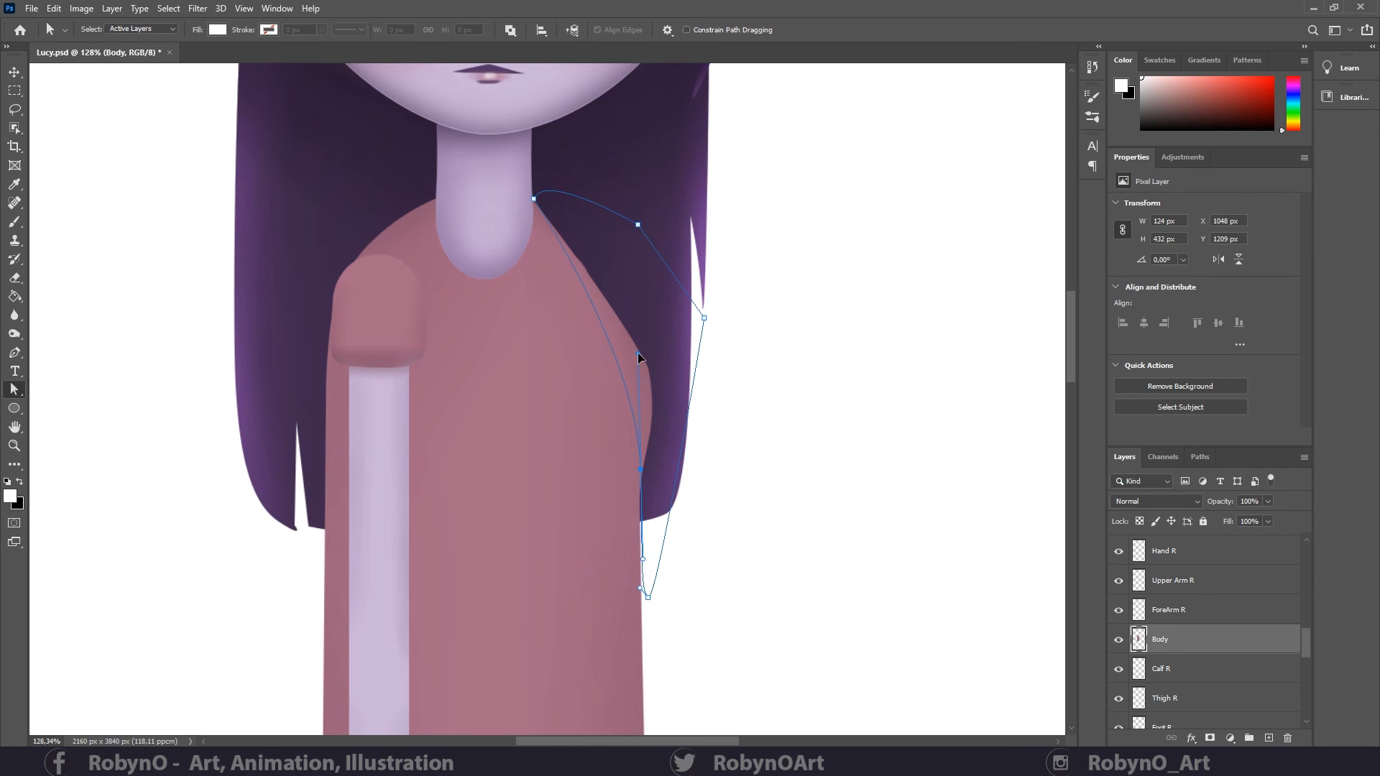
pyautogui.rightClick(633, 272)
pyautogui.click(701, 294)
pyautogui.click(776, 209)
pyautogui.press('Delete')
pyautogui.hotkey('ctrl', 'd')
# - Select the Thumb L to ForeArm L layers together and shift them further left to X 1000 px
pyautogui.press('z')
pyautogui.moveTo(609, 315); pyautogui.dragTo(503, 317)
pyautogui.moveTo(576, 349); pyautogui.dragTo(617, 348)
pyautogui.moveTo(1306, 645); pyautogui.dragTo(1309, 699)
pyautogui.click(1208, 566)
pyautogui.keyDown('shift'); pyautogui.click(1188, 655); pyautogui.keyUp('shift')
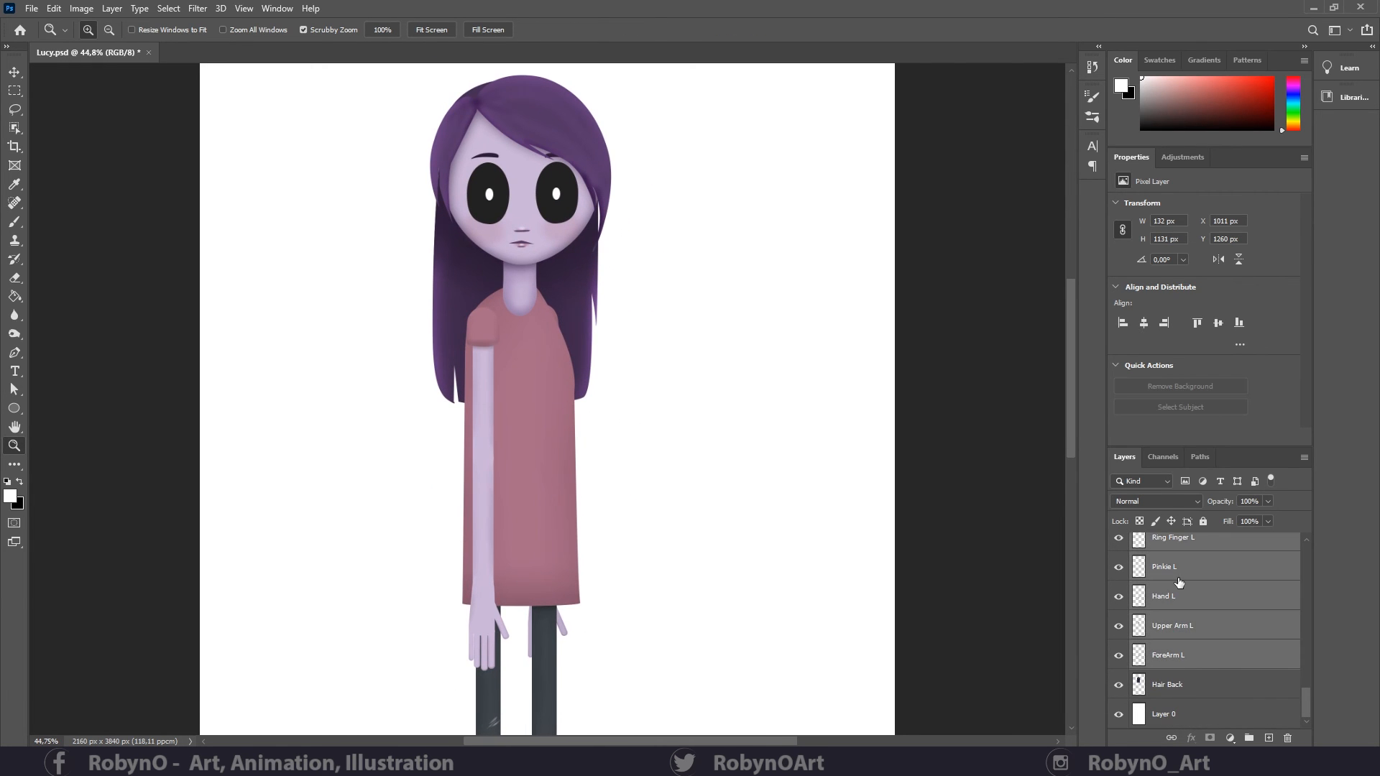
pyautogui.hotkey('ctrl', 't')
pyautogui.hotkey('shift', 'Left')
pyautogui.press('Return')
pyautogui.hotkey('ctrl', '0')
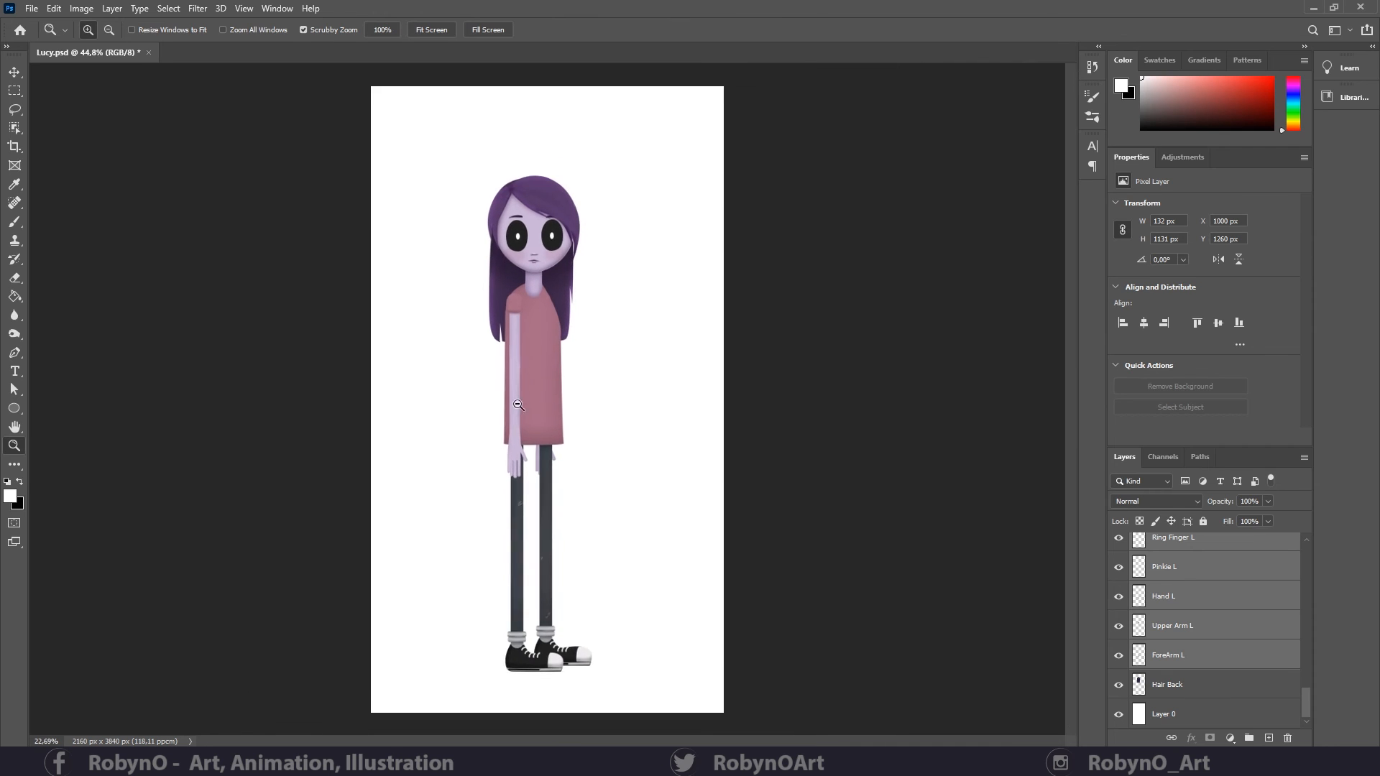
# - Add the right hand, finger and arm layers to the selected left arm layers and nudge both arms slightly downward
pyautogui.moveTo(1307, 690); pyautogui.dragTo(1306, 615)
pyautogui.keyDown('ctrl'); pyautogui.click(1193, 658); pyautogui.keyUp('ctrl')
pyautogui.keyDown('ctrl'); pyautogui.click(1190, 628); pyautogui.keyUp('ctrl')
pyautogui.keyDown('ctrl'); pyautogui.click(1185, 598); pyautogui.keyUp('ctrl')
pyautogui.keyDown('ctrl'); pyautogui.click(1181, 571); pyautogui.keyUp('ctrl')
pyautogui.keyDown('ctrl'); pyautogui.click(1178, 543); pyautogui.keyUp('ctrl')
pyautogui.keyDown('ctrl'); pyautogui.click(1222, 642); pyautogui.keyUp('ctrl')
pyautogui.keyDown('ctrl'); pyautogui.click(1202, 616); pyautogui.keyUp('ctrl')
pyautogui.keyDown('ctrl'); pyautogui.click(1184, 587); pyautogui.keyUp('ctrl')
pyautogui.hotkey('ctrl', 't')
pyautogui.hotkey('shift', 'Right')
pyautogui.press('Left')
pyautogui.press('Left')
pyautogui.press('Left')
pyautogui.press('Left')
pyautogui.press('Left')
pyautogui.press('Down')
pyautogui.press('Down')
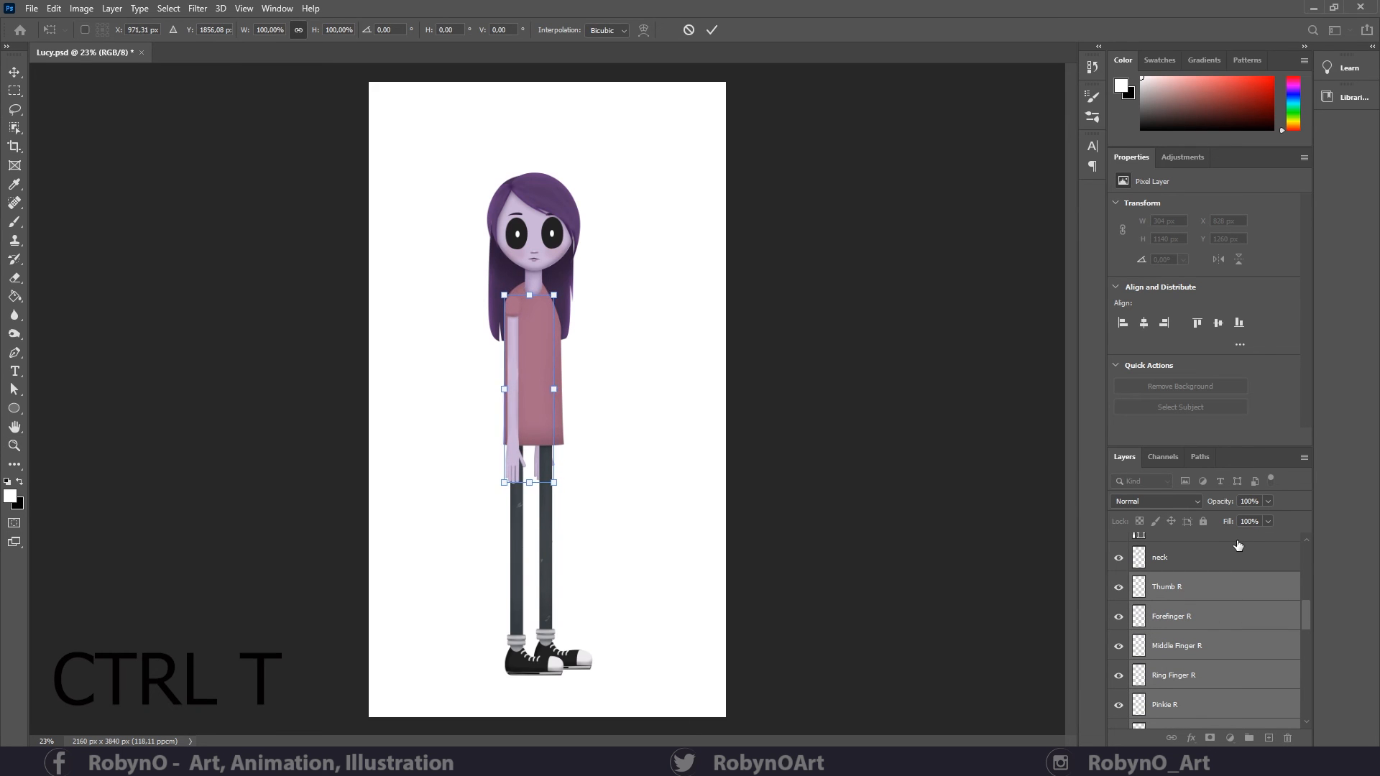
pyautogui.press('Return')
# - Trim the Body layer's right shoulder slope between the neck and sleeve using a curved Pen path selection without feathering the shape by hand
pyautogui.moveTo(541, 285); pyautogui.dragTo(610, 338)
pyautogui.moveTo(1309, 614); pyautogui.dragTo(1308, 639)
pyautogui.click(1247, 654)
pyautogui.moveTo(485, 281); pyautogui.dragTo(533, 281)
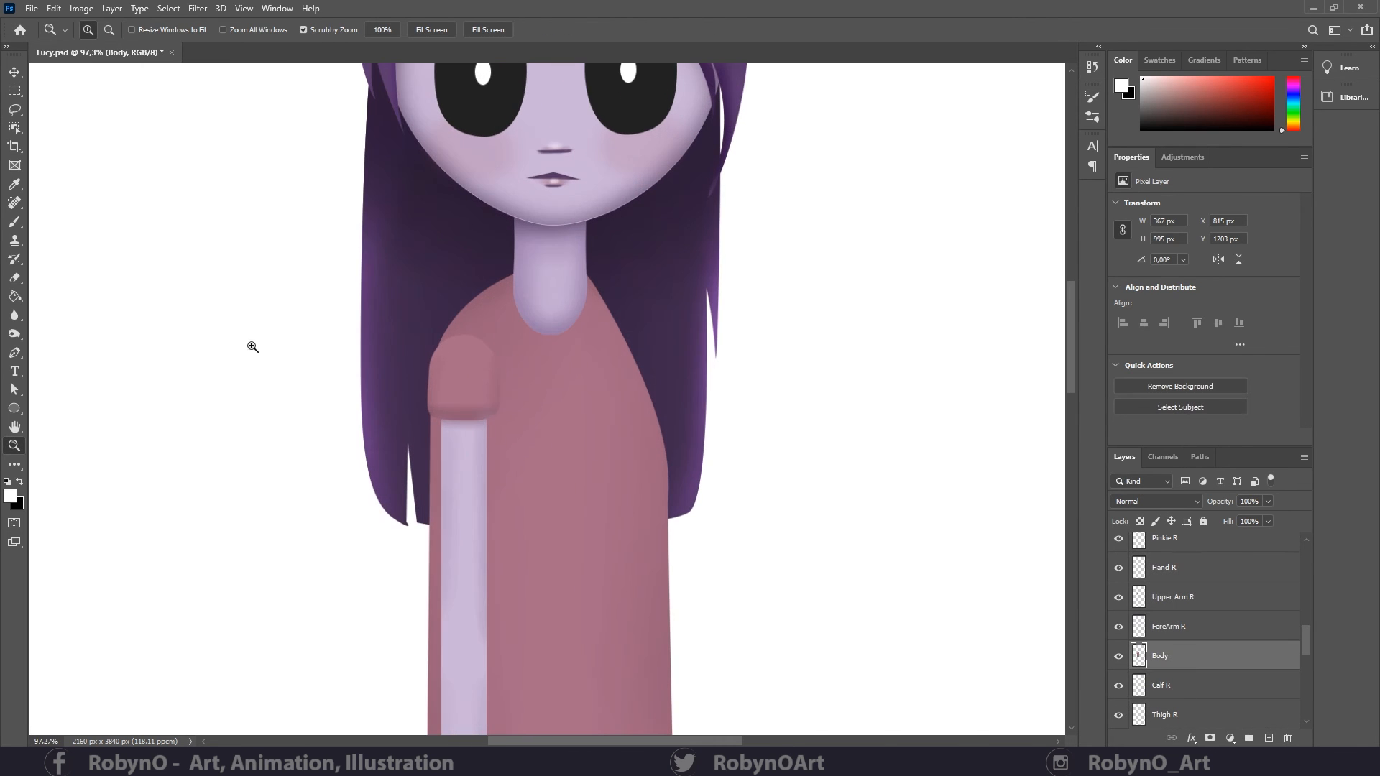
pyautogui.click(13, 353)
pyautogui.click(515, 273)
pyautogui.moveTo(429, 362); pyautogui.dragTo(410, 404)
pyautogui.click(400, 314)
pyautogui.click(438, 268)
pyautogui.click(479, 256)
pyautogui.moveTo(515, 273); pyautogui.dragTo(525, 282)
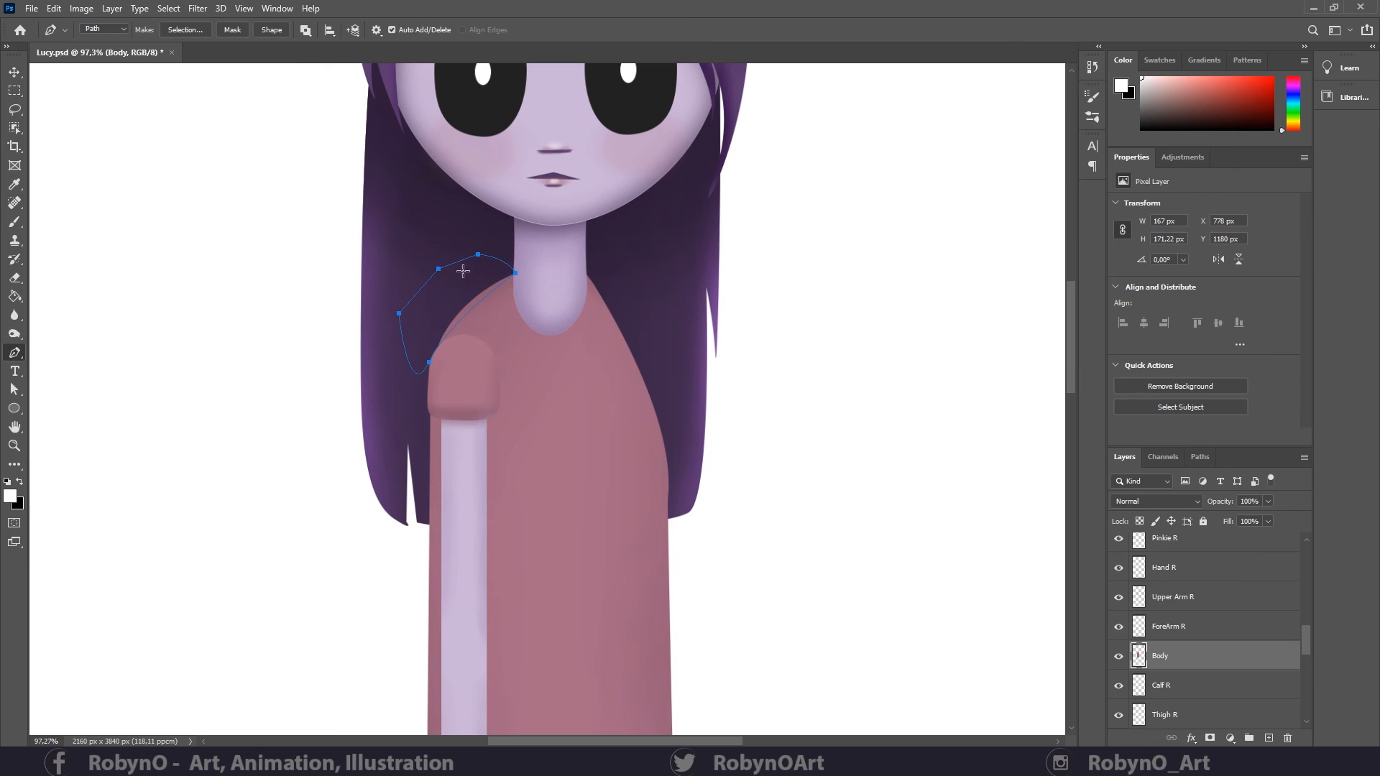
pyautogui.rightClick(462, 271)
pyautogui.click(503, 340)
pyautogui.click(773, 205)
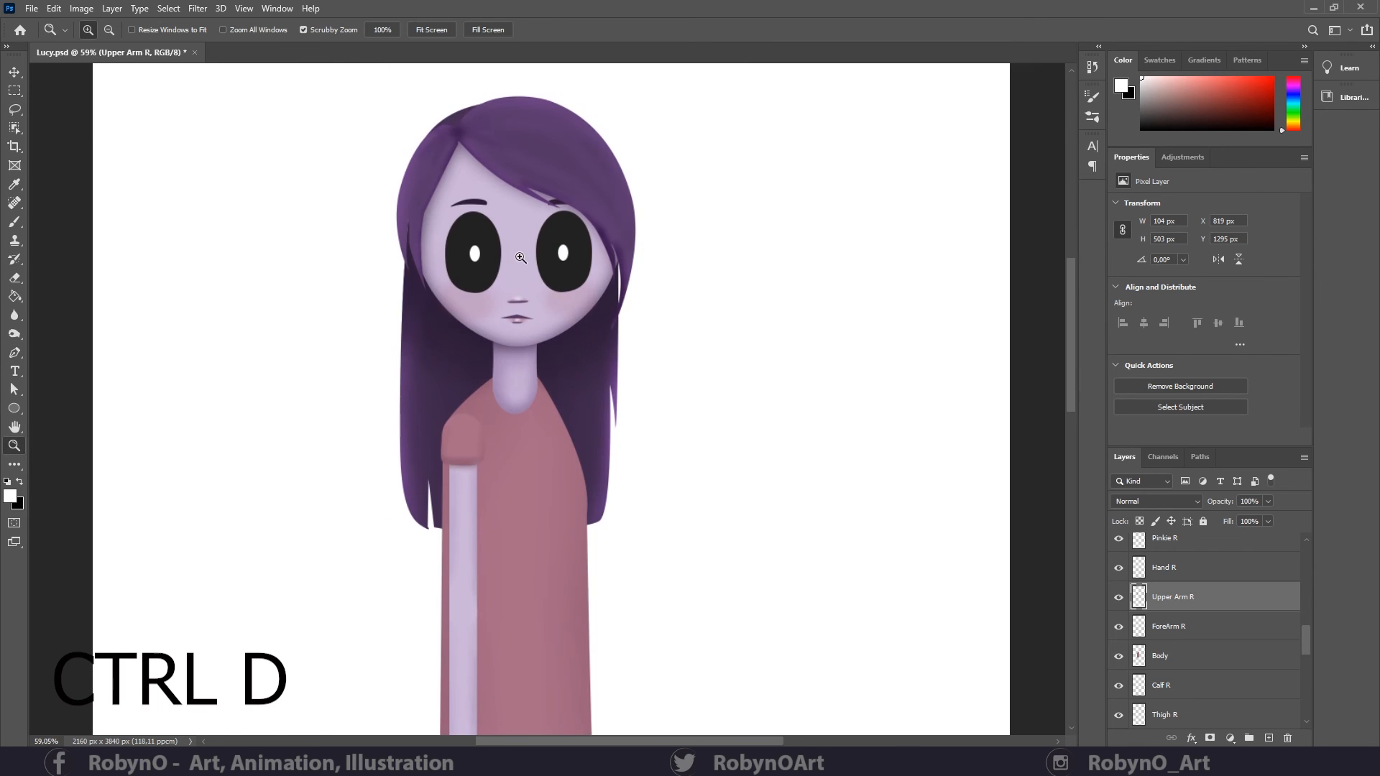
# - Enlarge the layer list and bring the topmost face layers into view, starting with Lip
pyautogui.moveTo(518, 253); pyautogui.dragTo(568, 276)
pyautogui.moveTo(561, 223); pyautogui.dragTo(544, 265)
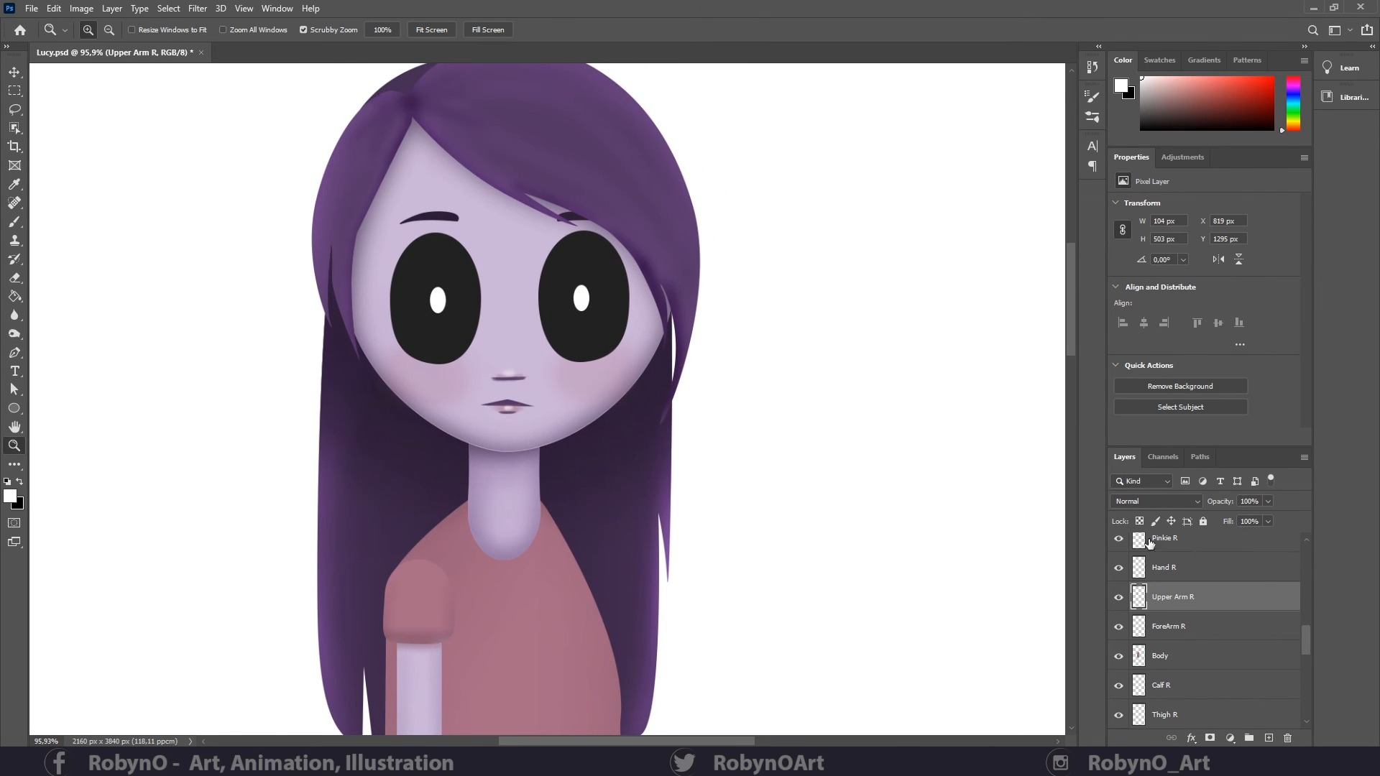
pyautogui.moveTo(1318, 644)
pyautogui.mouseDown()
pyautogui.moveTo(1301, 566)
pyautogui.moveTo(1300, 599)
pyautogui.moveTo(1302, 612)
pyautogui.moveTo(1313, 545)
pyautogui.mouseUp()
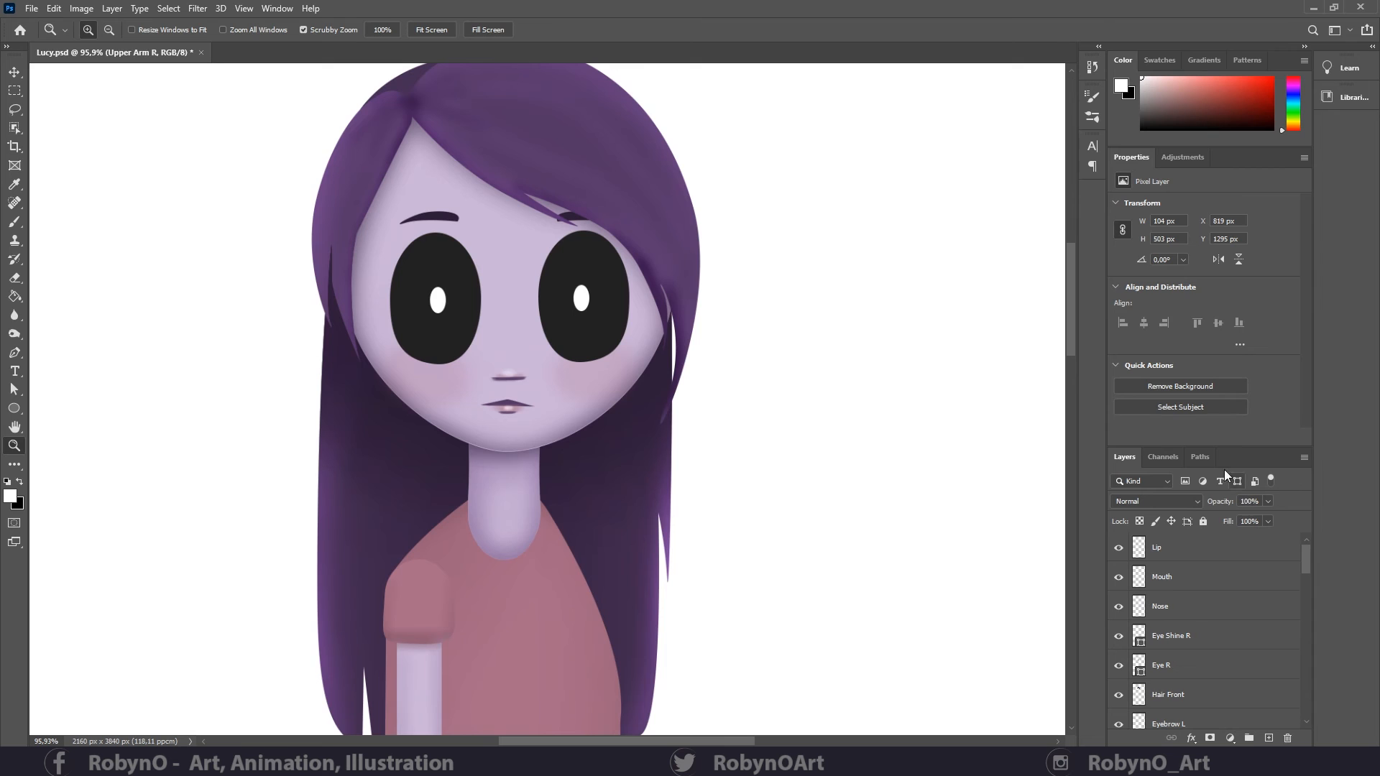
pyautogui.moveTo(1189, 446); pyautogui.dragTo(1192, 261)
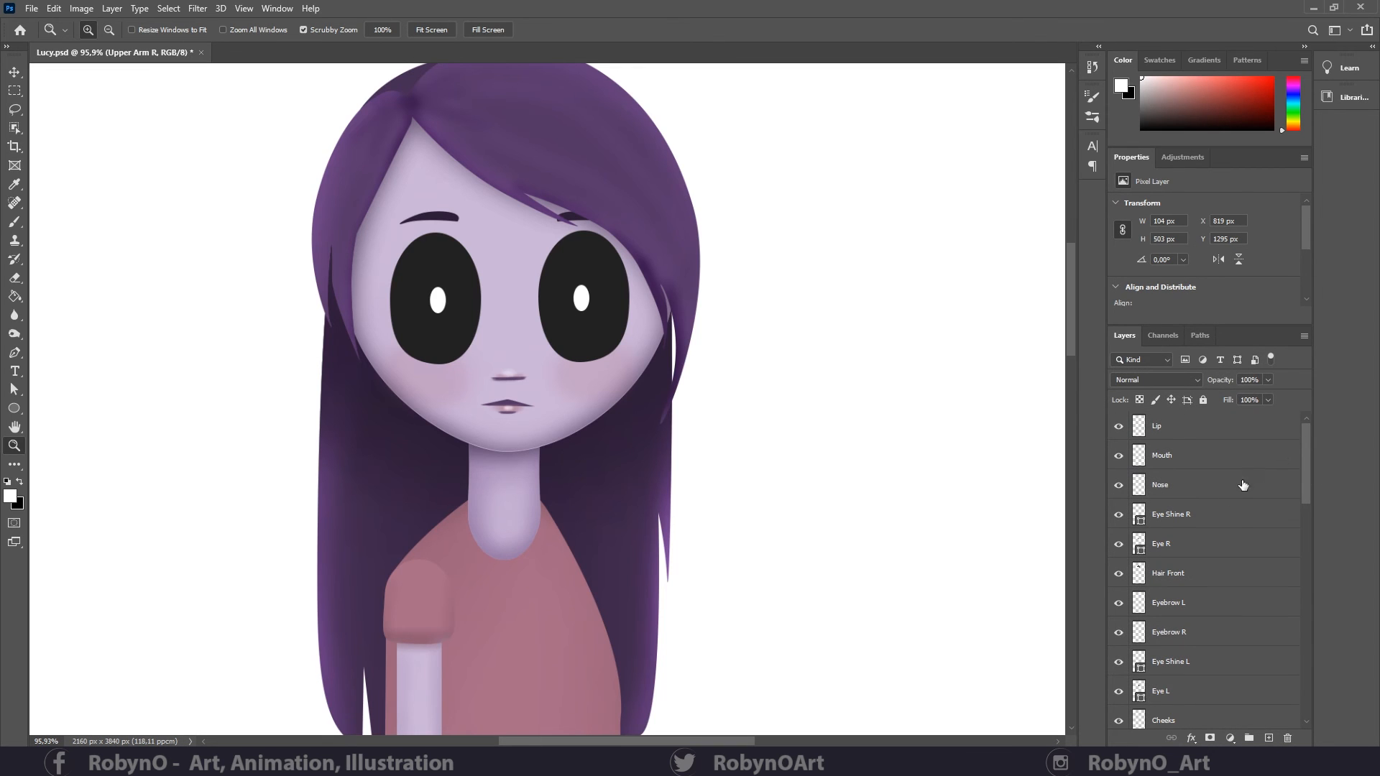
# - Hide the Eye Shine L and Eye Shine R layers and duplicate Eye L directly beneath itself as Eye Back L
pyautogui.click(1196, 513)
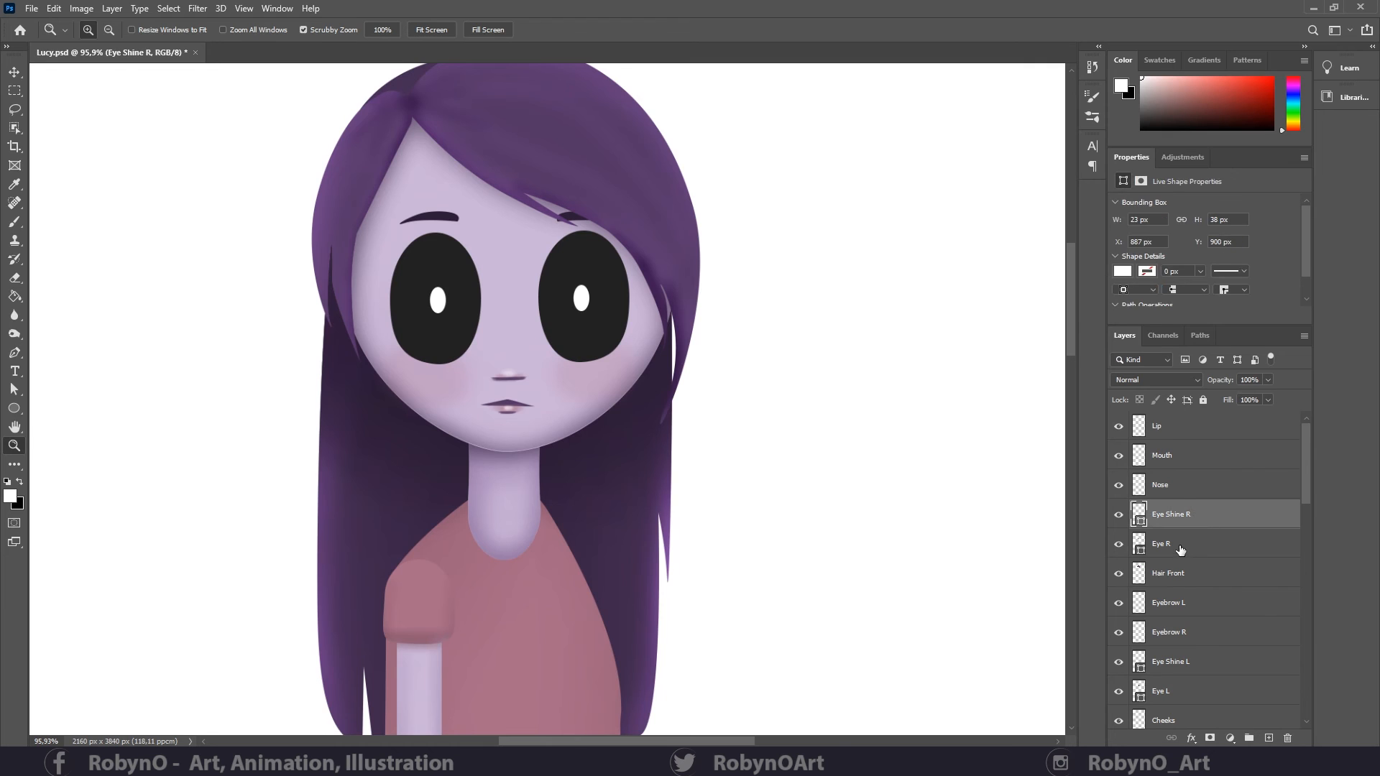
pyautogui.click(1185, 545)
pyautogui.click(1118, 626)
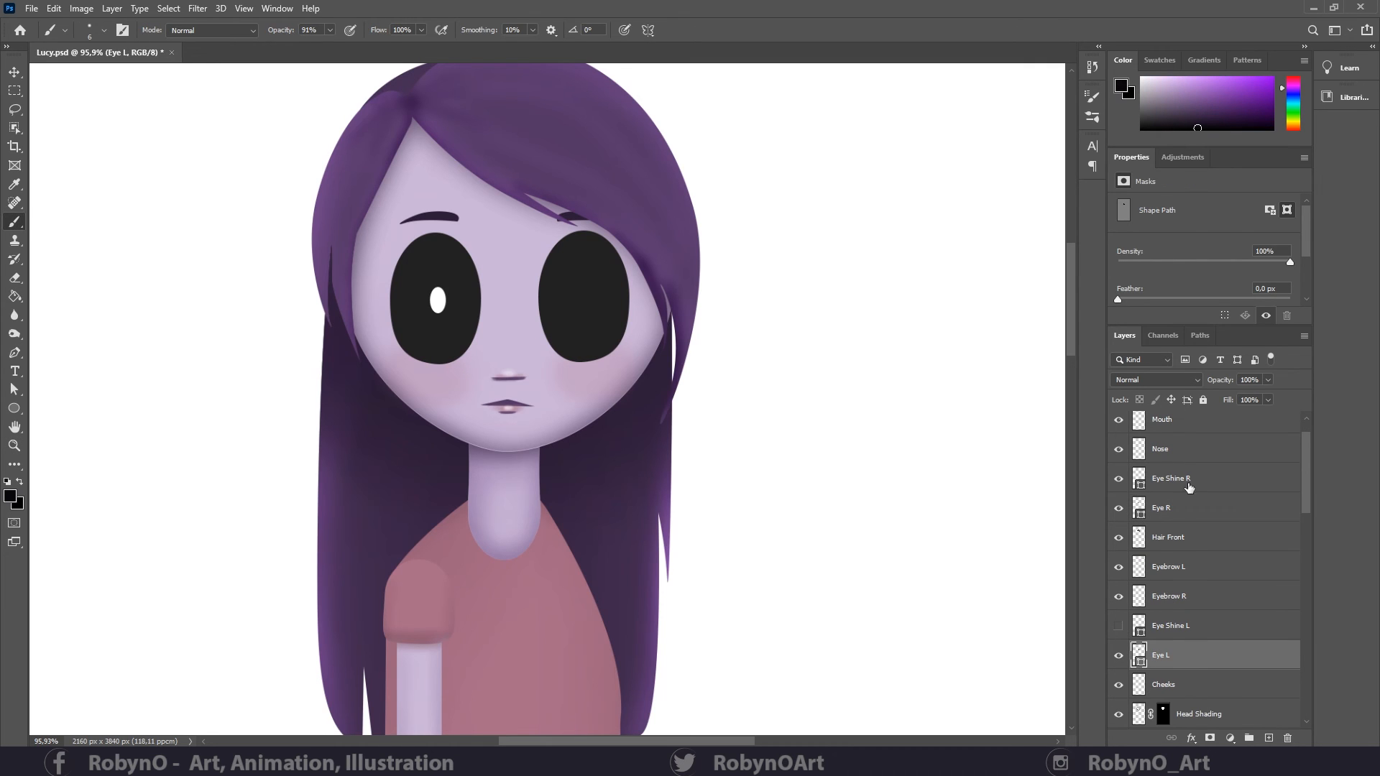
pyautogui.click(1119, 478)
pyautogui.moveTo(1185, 660); pyautogui.dragTo(1187, 692)
pyautogui.doubleClick(1170, 686)
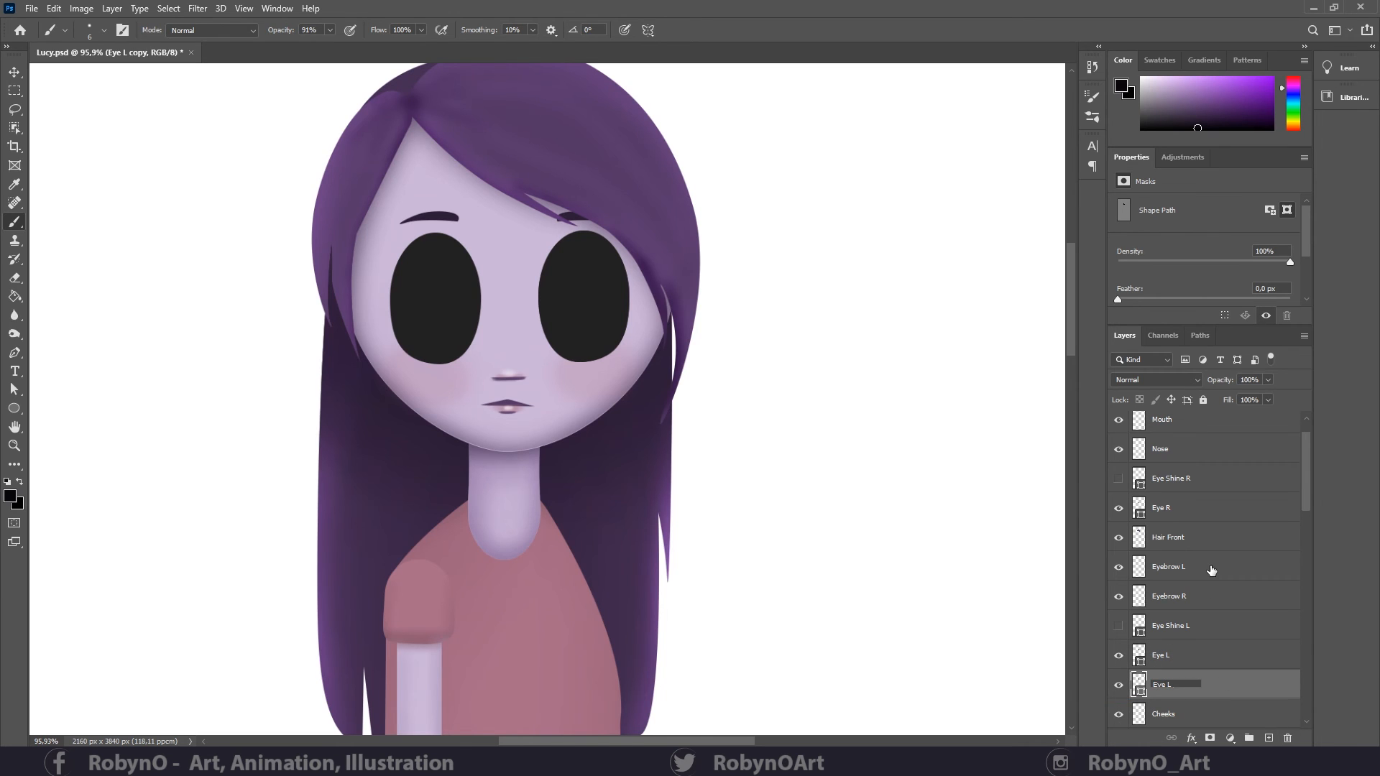
pyautogui.press('Return')
# - Duplicate Eye R directly beneath itself as Eye Back R and hide the original Eye R and Eye L layers
pyautogui.click(1222, 508)
pyautogui.moveTo(1222, 508); pyautogui.dragTo(1196, 550)
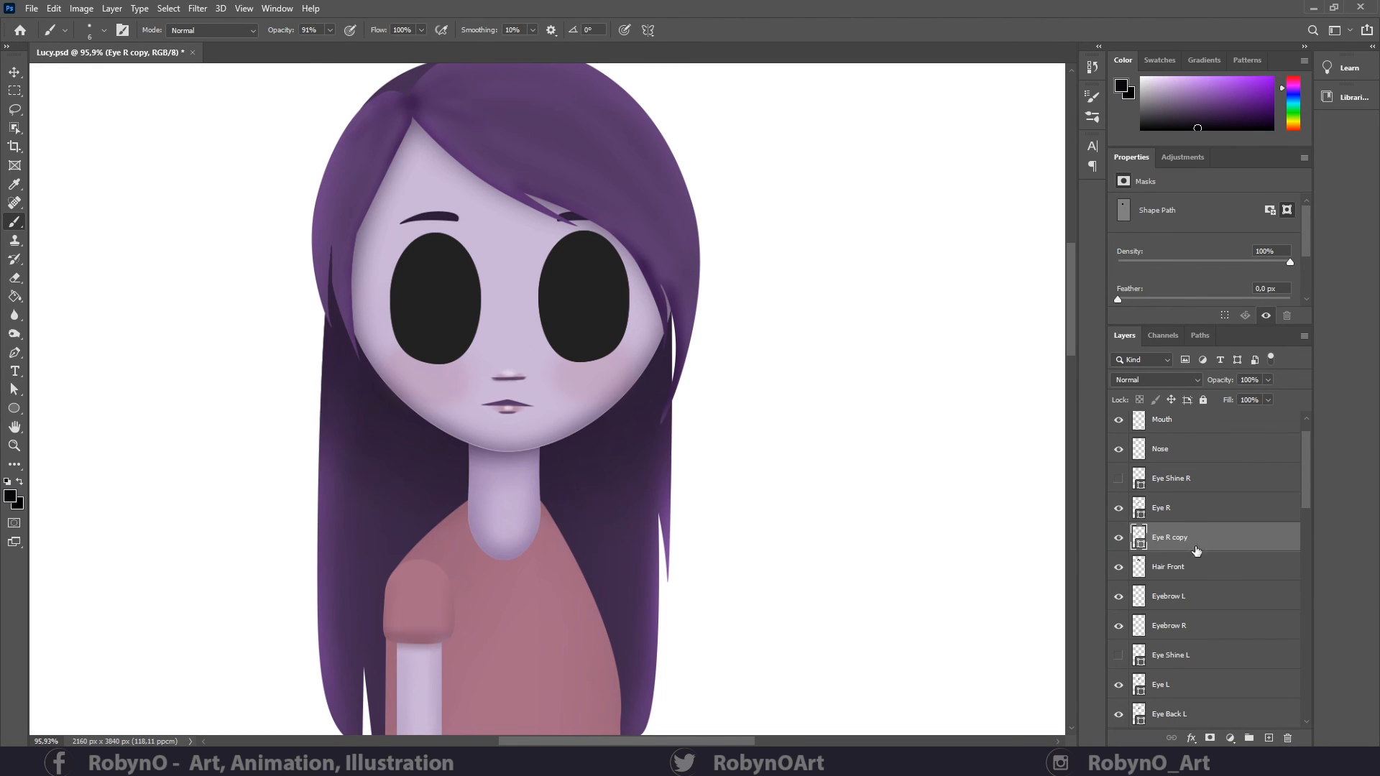
pyautogui.doubleClick(1196, 551)
pyautogui.press('Return')
pyautogui.click(1201, 508)
pyautogui.click(1119, 508)
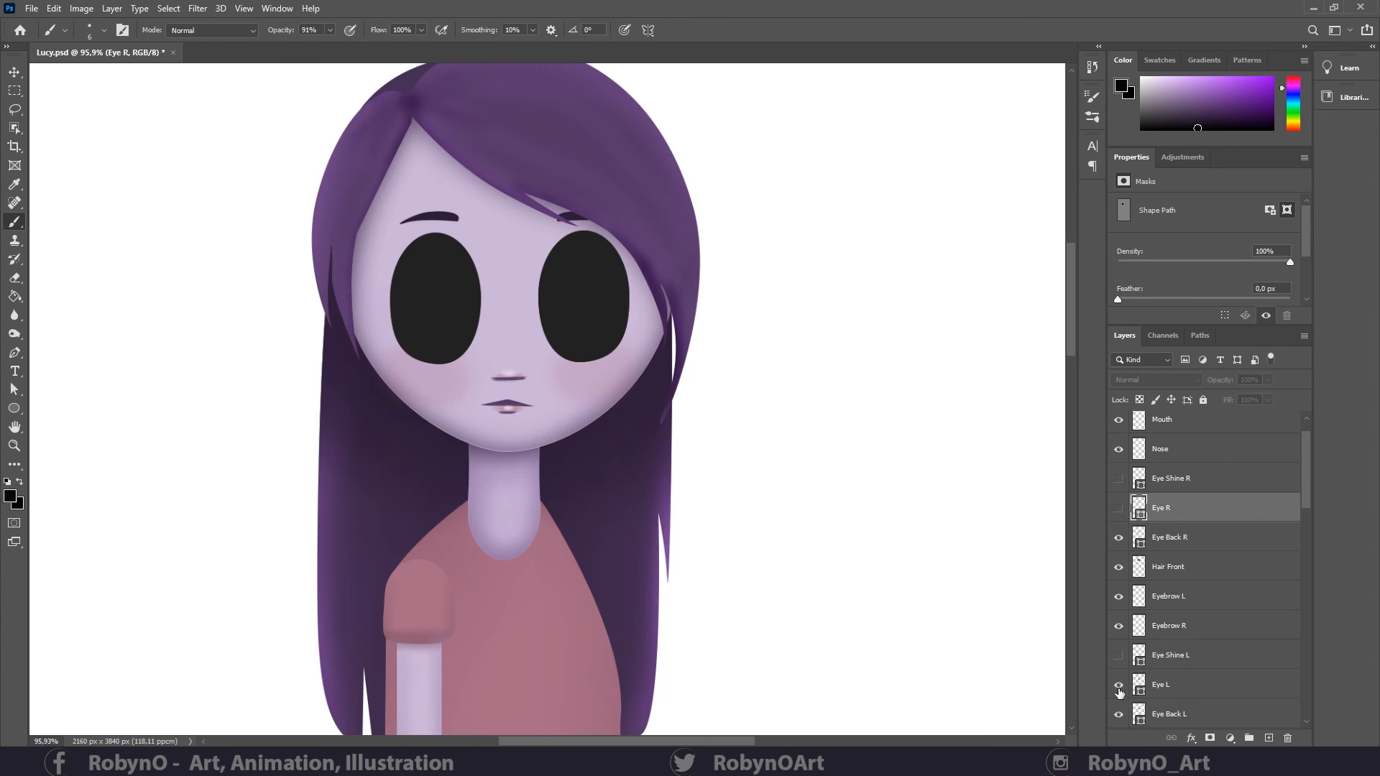
# - Rasterize the Eye Back L and Eye Back R shape layers together, with Eye Back L's outline loaded as a selection
pyautogui.click(1206, 714)
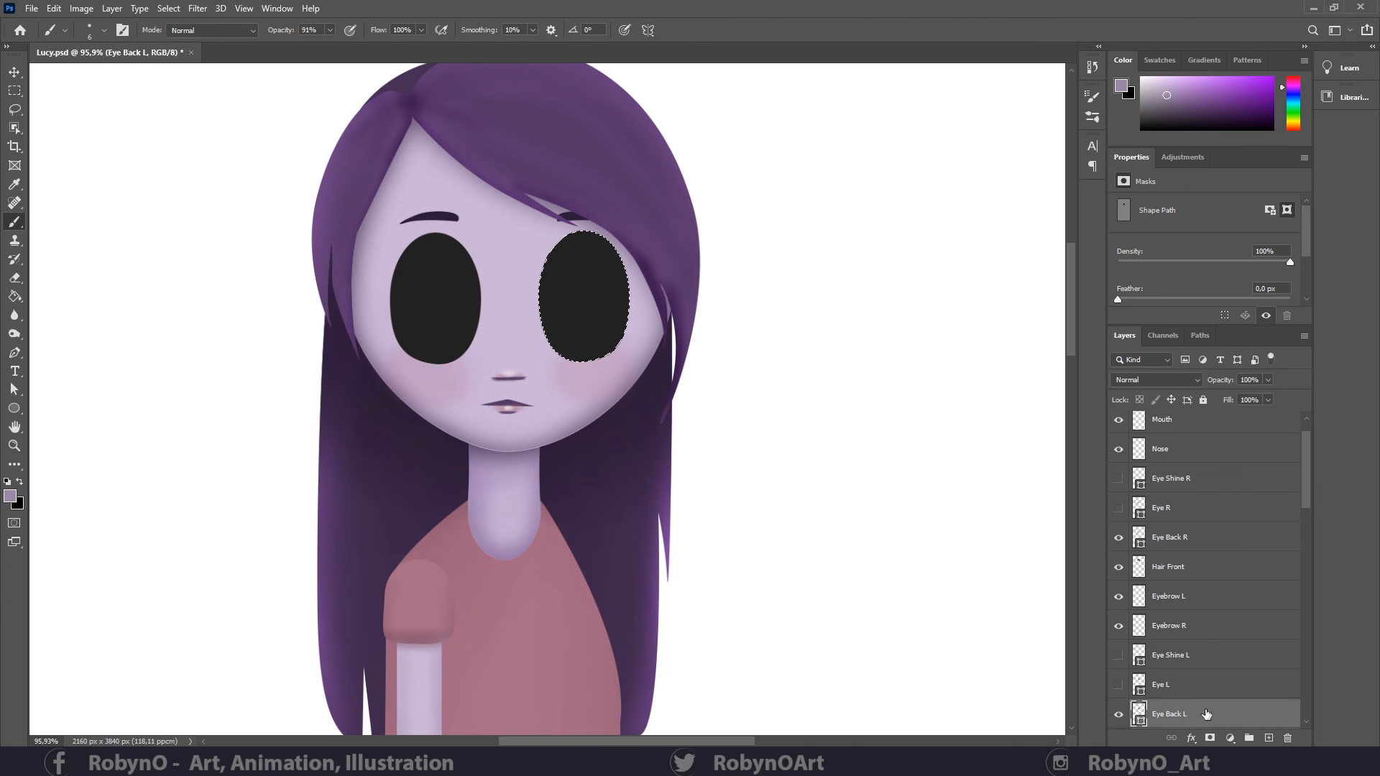
pyautogui.keyDown('ctrl'); pyautogui.click(1170, 537); pyautogui.keyUp('ctrl')
pyautogui.rightClick(1237, 544)
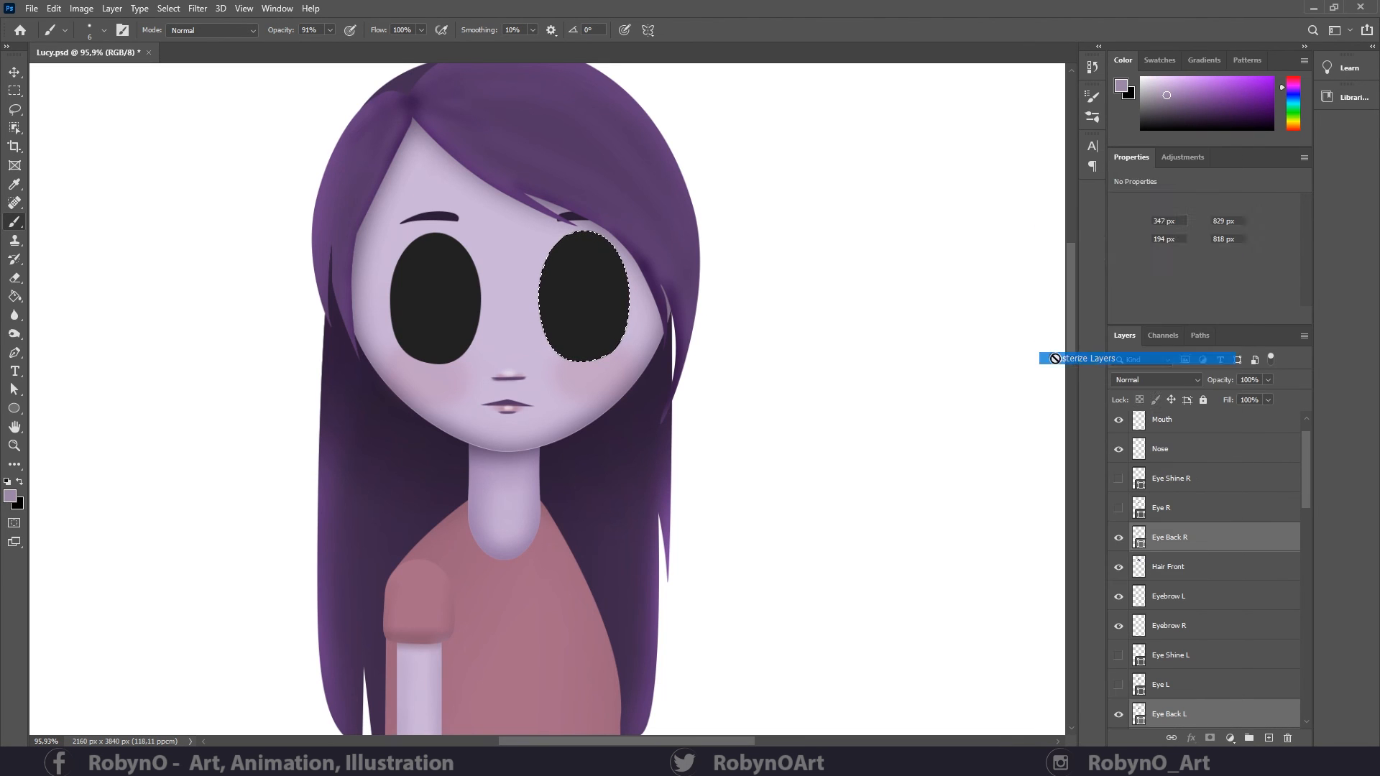
pyautogui.click(1150, 358)
# - Paint the selected Eye Back L oval solid greyish purple with a 70 px brush
pyautogui.click(1179, 715)
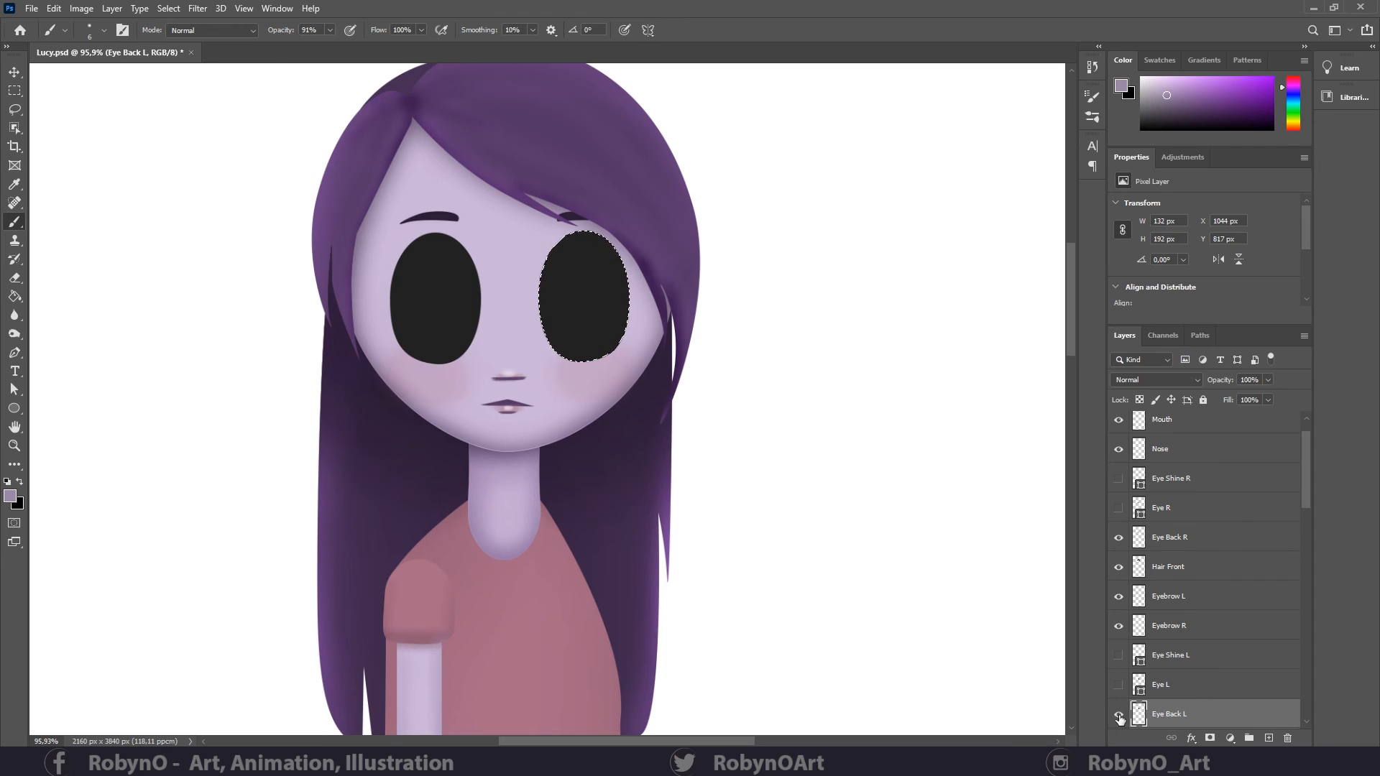
pyautogui.press('Delete')
pyautogui.hotkey('ctrl', 'z')
pyautogui.press(']')
pyautogui.press(']')
pyautogui.press(']')
pyautogui.press(']')
pyautogui.press(']')
pyautogui.press(']')
pyautogui.press(']')
pyautogui.press(']')
pyautogui.press(']')
pyautogui.press(']')
pyautogui.press(']')
pyautogui.press(']')
pyautogui.press(']')
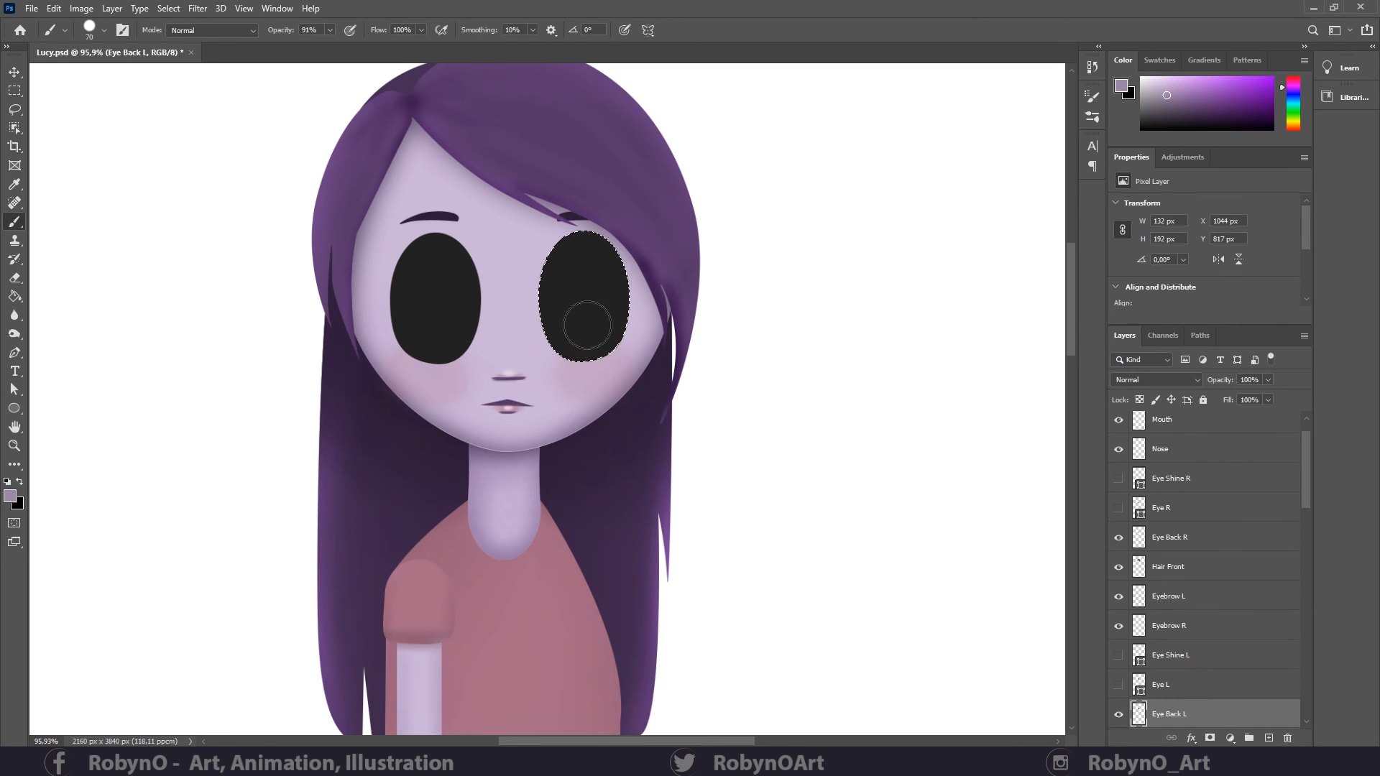
pyautogui.moveTo(621, 246)
pyautogui.mouseDown()
pyautogui.moveTo(547, 262)
pyautogui.moveTo(622, 246)
pyautogui.moveTo(576, 338)
pyautogui.mouseUp()
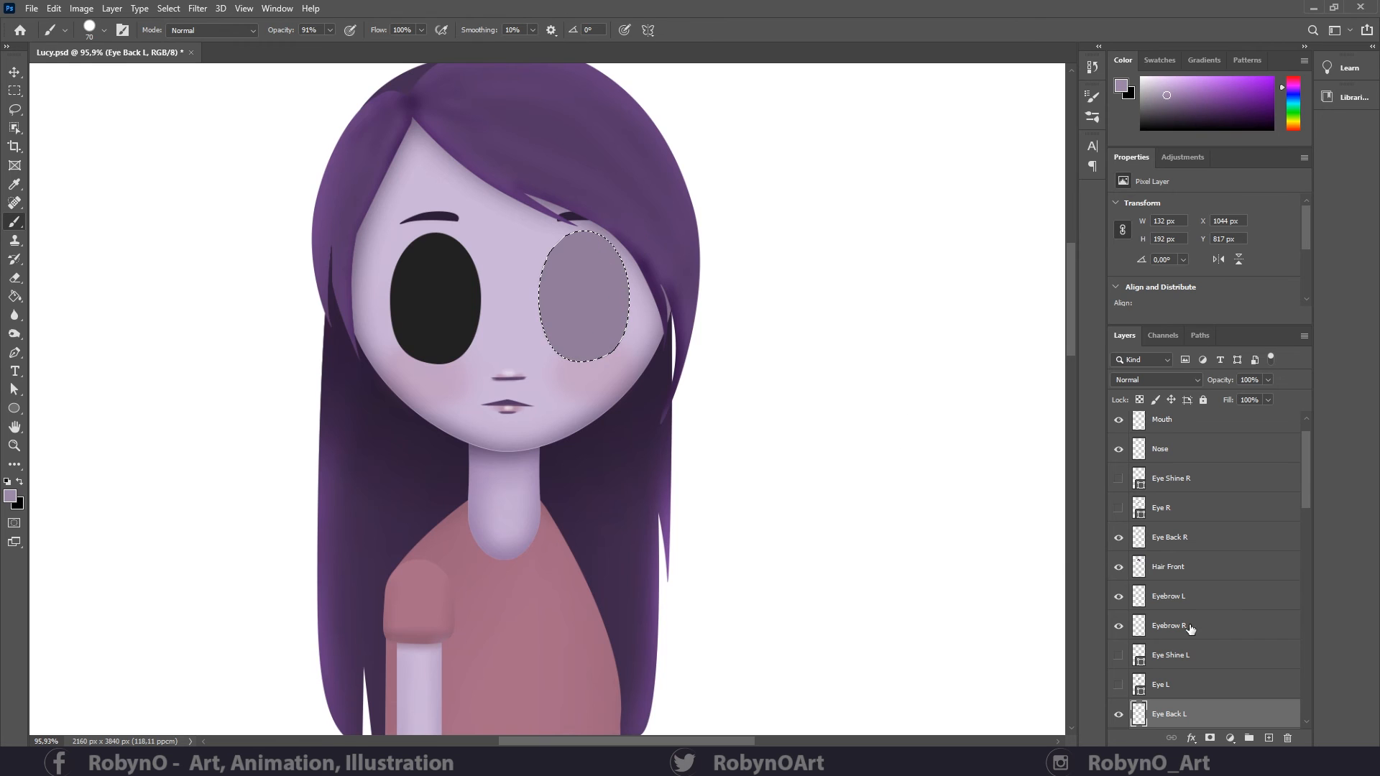
# - Load the Eye Back R oval as a selection, paint it the same greyish purple, and deselect it
pyautogui.click(1179, 538)
pyautogui.keyDown('ctrl'); pyautogui.click(1140, 537); pyautogui.keyUp('ctrl')
pyautogui.moveTo(464, 230)
pyautogui.mouseDown()
pyautogui.moveTo(431, 269)
pyautogui.moveTo(442, 352)
pyautogui.mouseUp()
pyautogui.hotkey('ctrl', 'd')
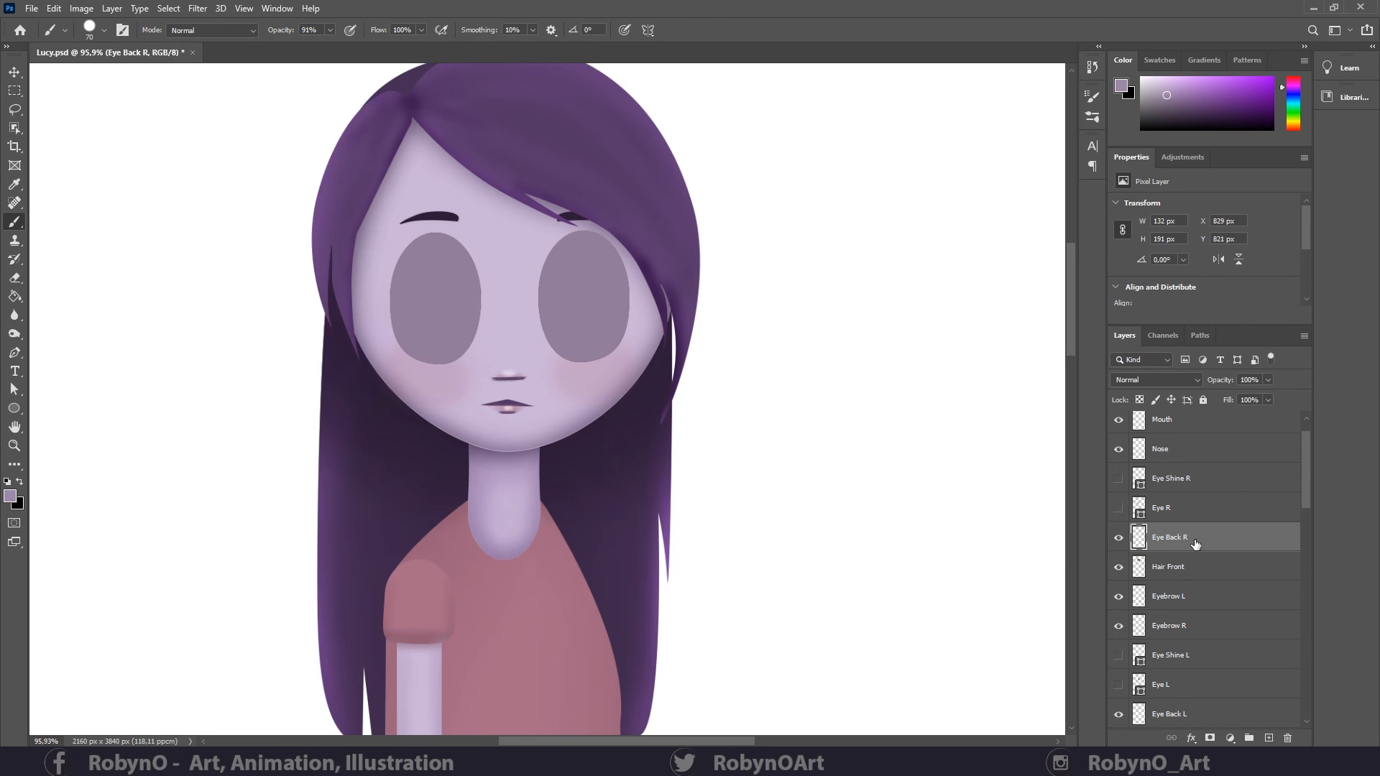
# - Soften the edges of Eye Back R with a slight Gaussian Blur and apply the same blur to Eye Back L
pyautogui.click(197, 8)
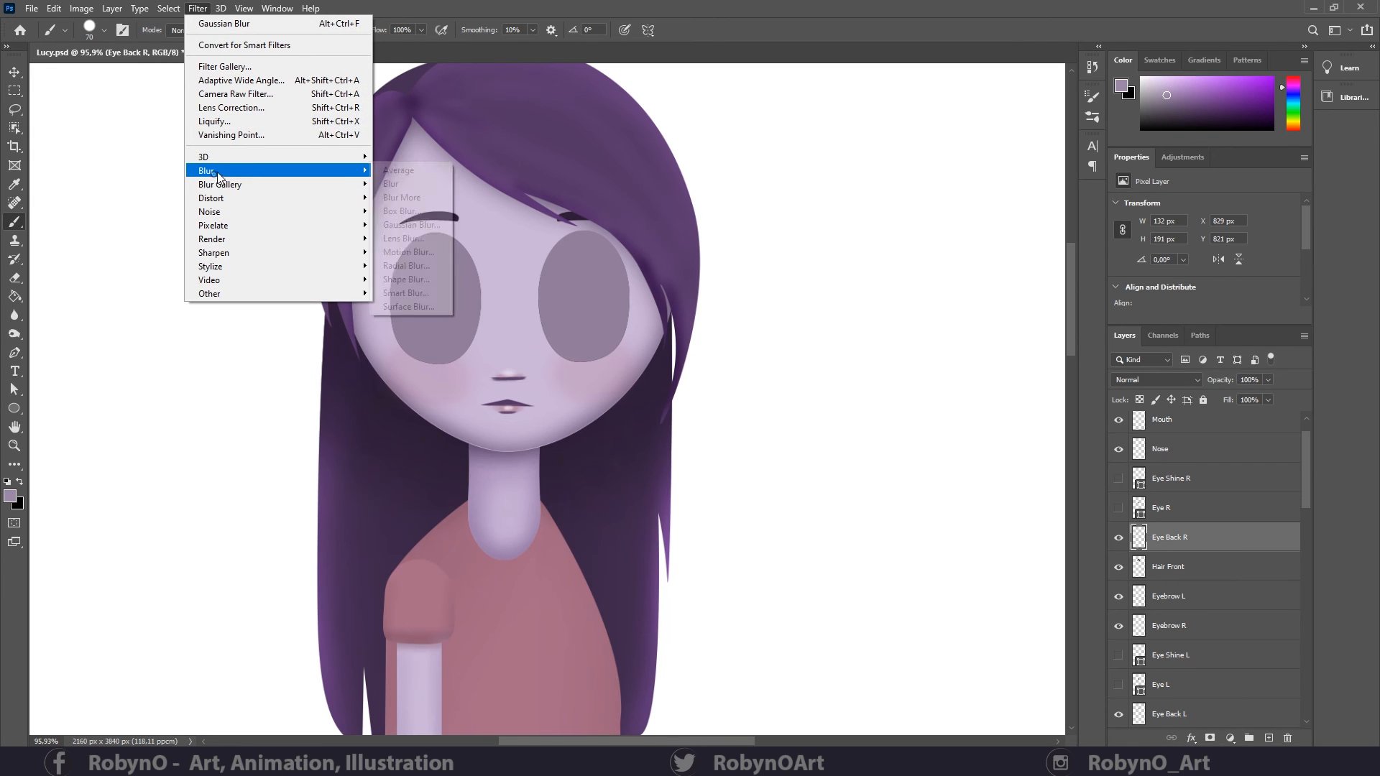
pyautogui.moveTo(216, 176)
pyautogui.click(406, 230)
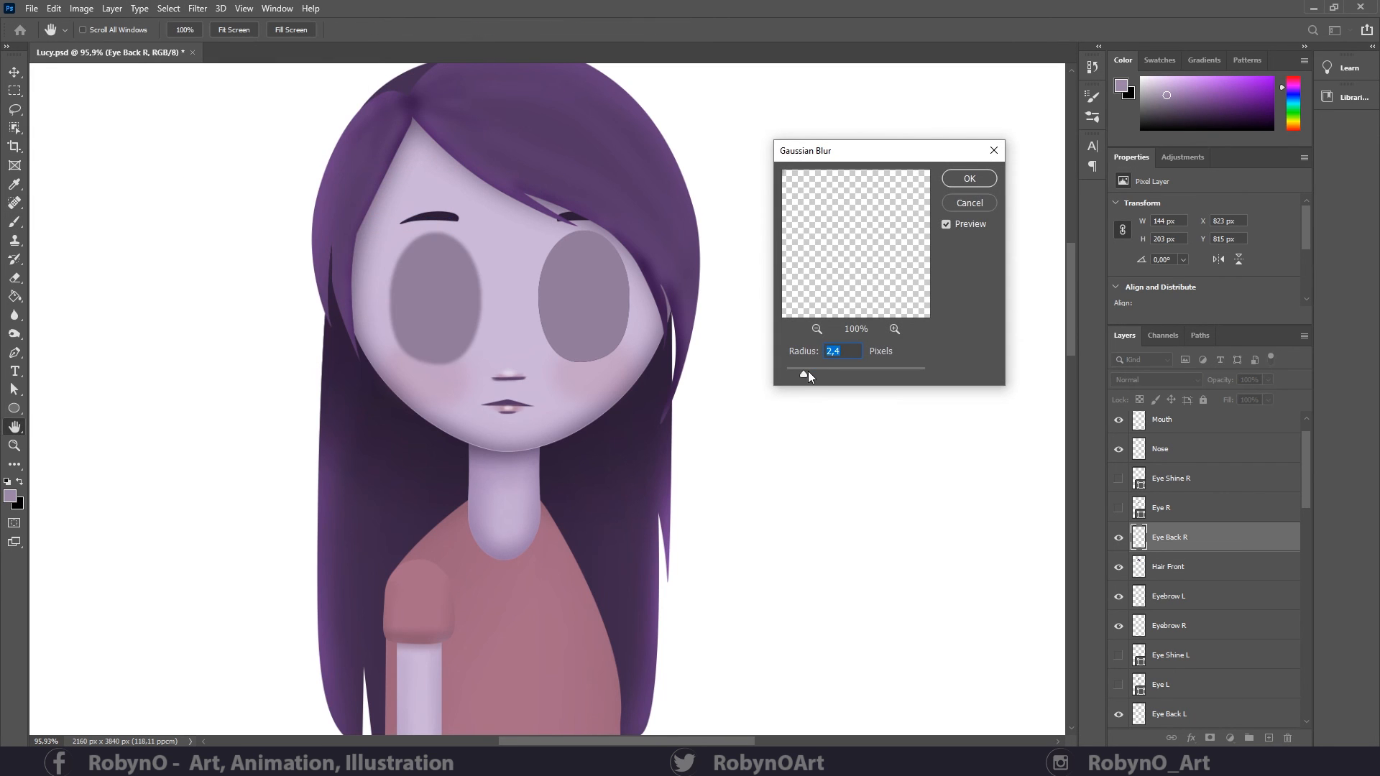
pyautogui.click(970, 179)
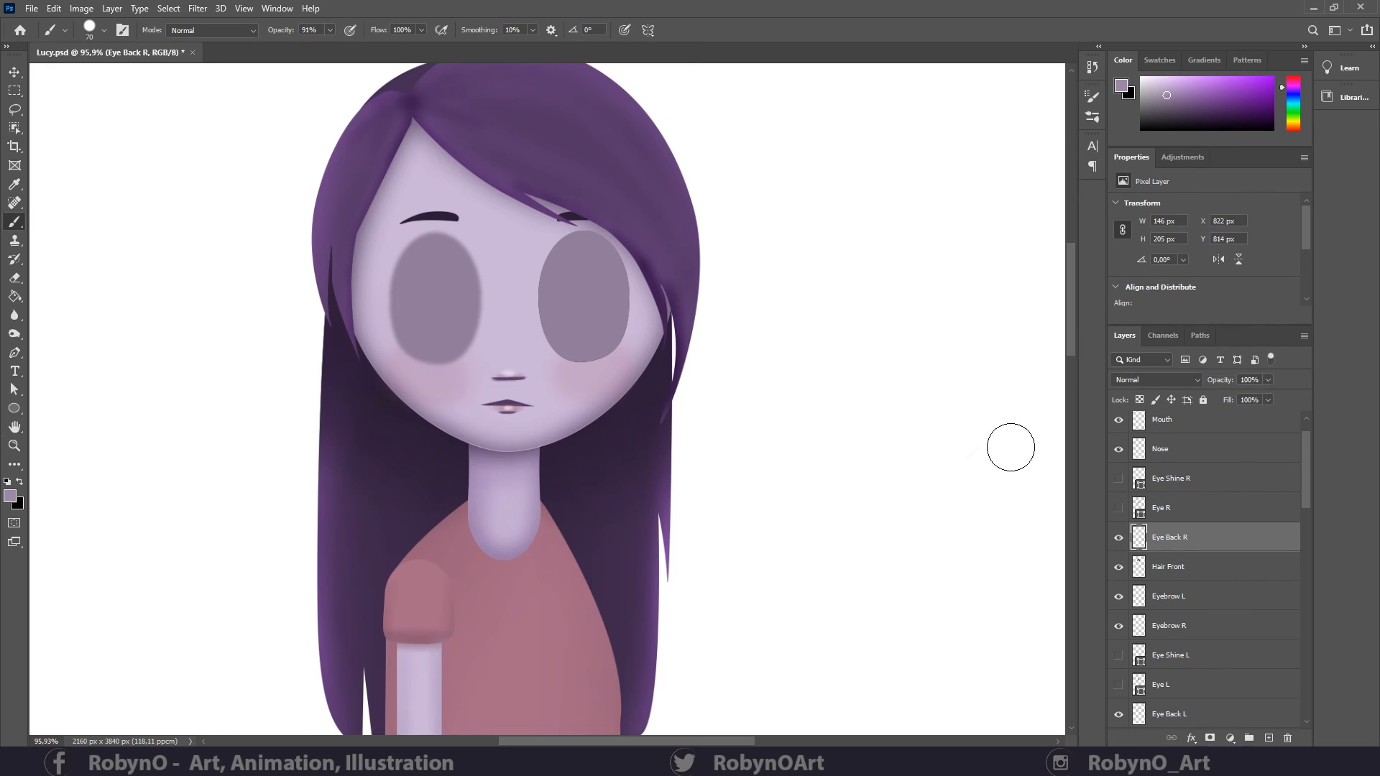
pyautogui.click(1207, 715)
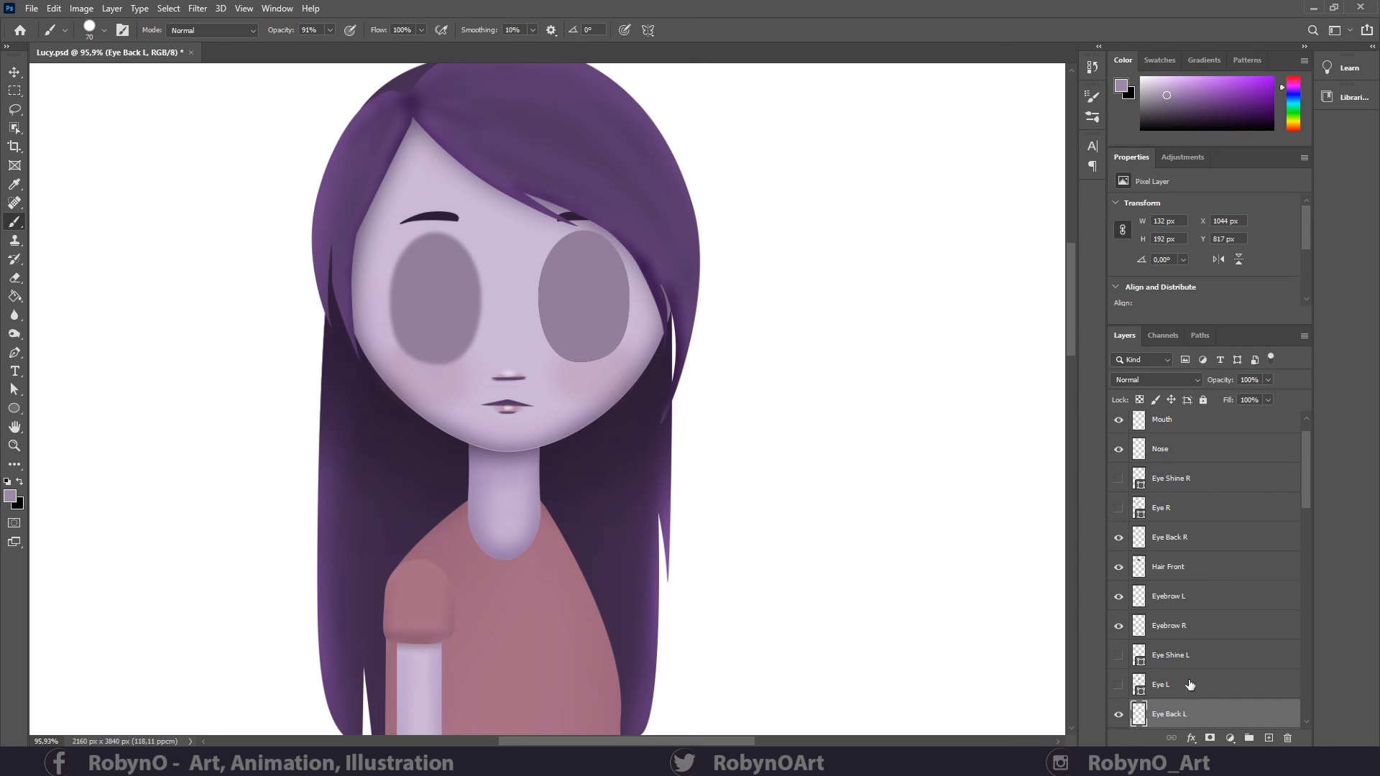
pyautogui.click(198, 8)
pyautogui.click(213, 26)
# - Set the foreground colour to pale lilac edd4f9 and try a 50 px brush highlight near the top of Eye Back L
pyautogui.click(10, 496)
pyautogui.click(786, 188)
pyautogui.click(1082, 175)
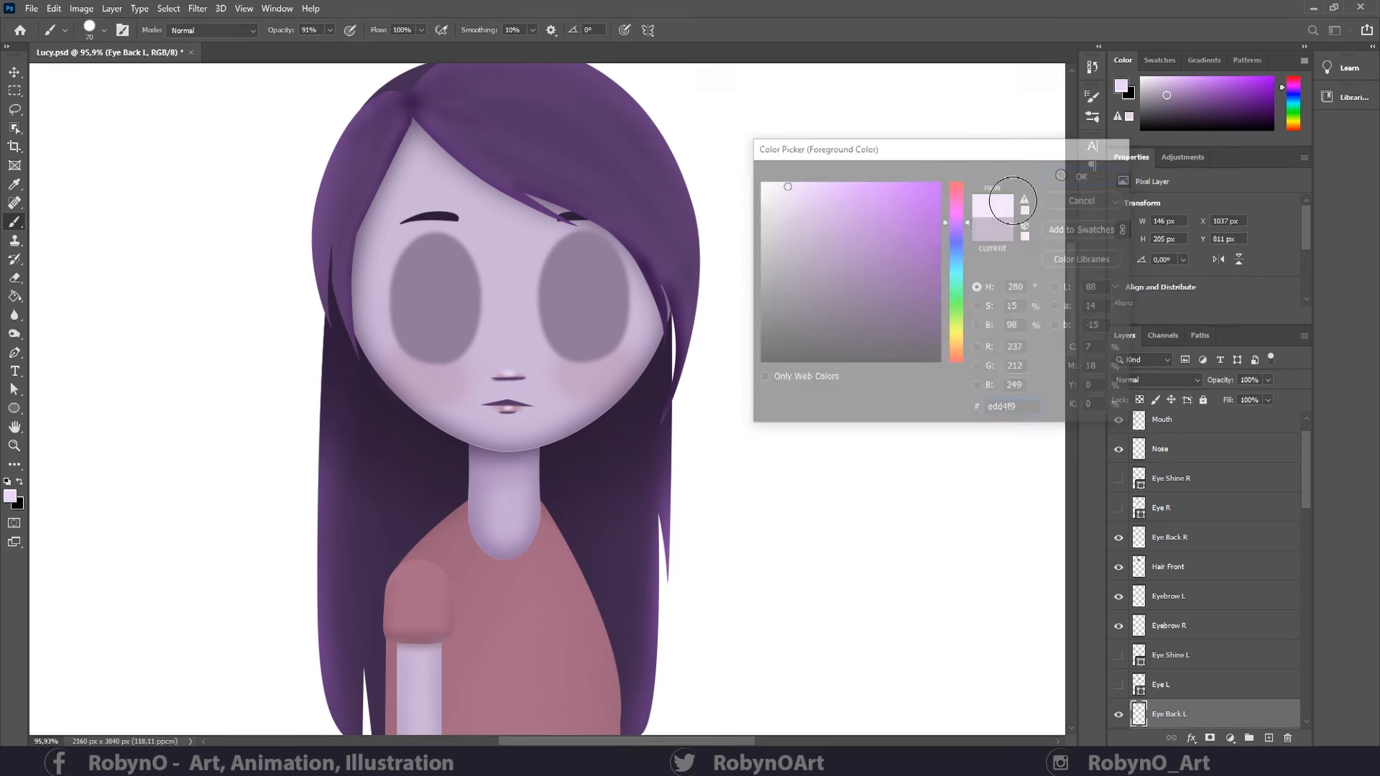
pyautogui.press('[')
pyautogui.press('[')
pyautogui.moveTo(585, 250); pyautogui.dragTo(572, 260)
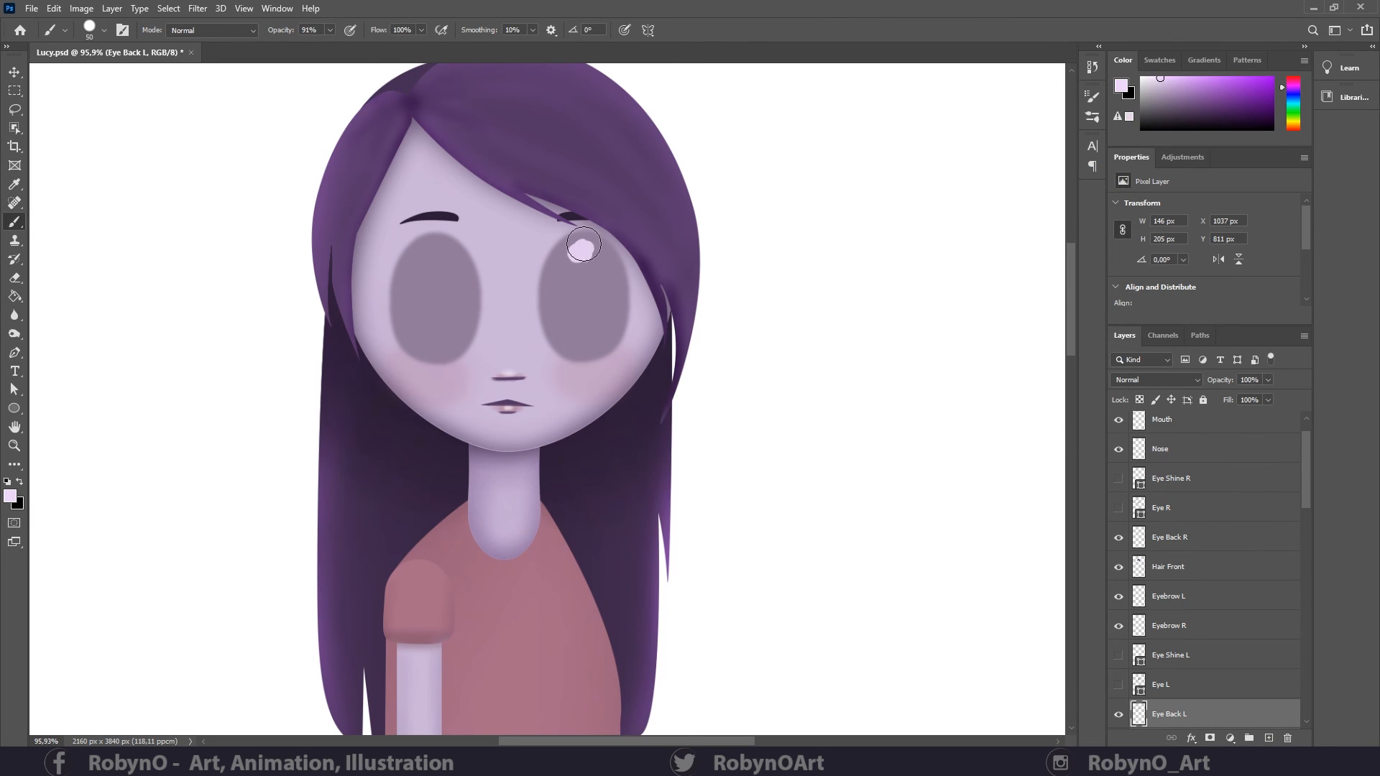
pyautogui.hotkey('ctrl', 'z')
# - Switch to the Soft Round brush at 50 px and enable Shape Dynamics with a size control
pyautogui.click(104, 30)
pyautogui.click(101, 189)
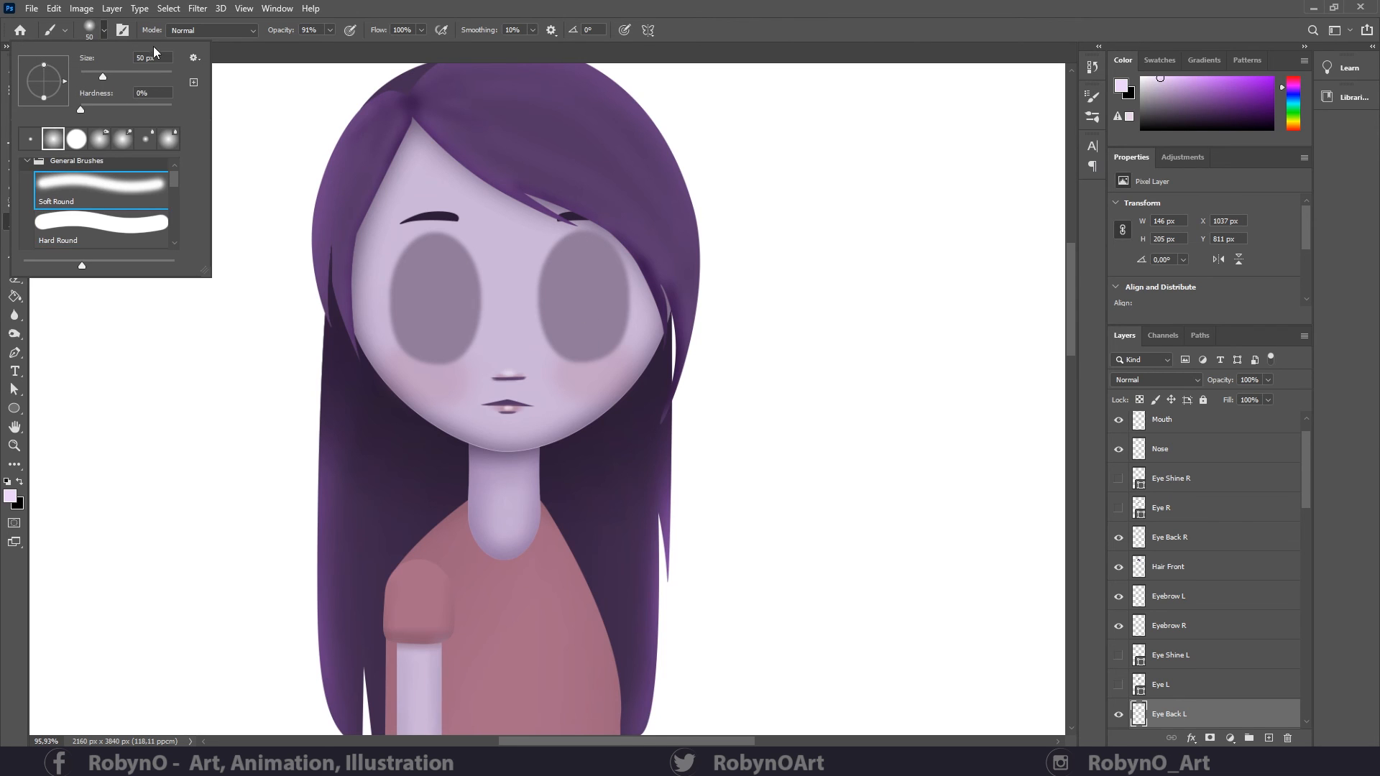
pyautogui.click(193, 85)
pyautogui.click(856, 154)
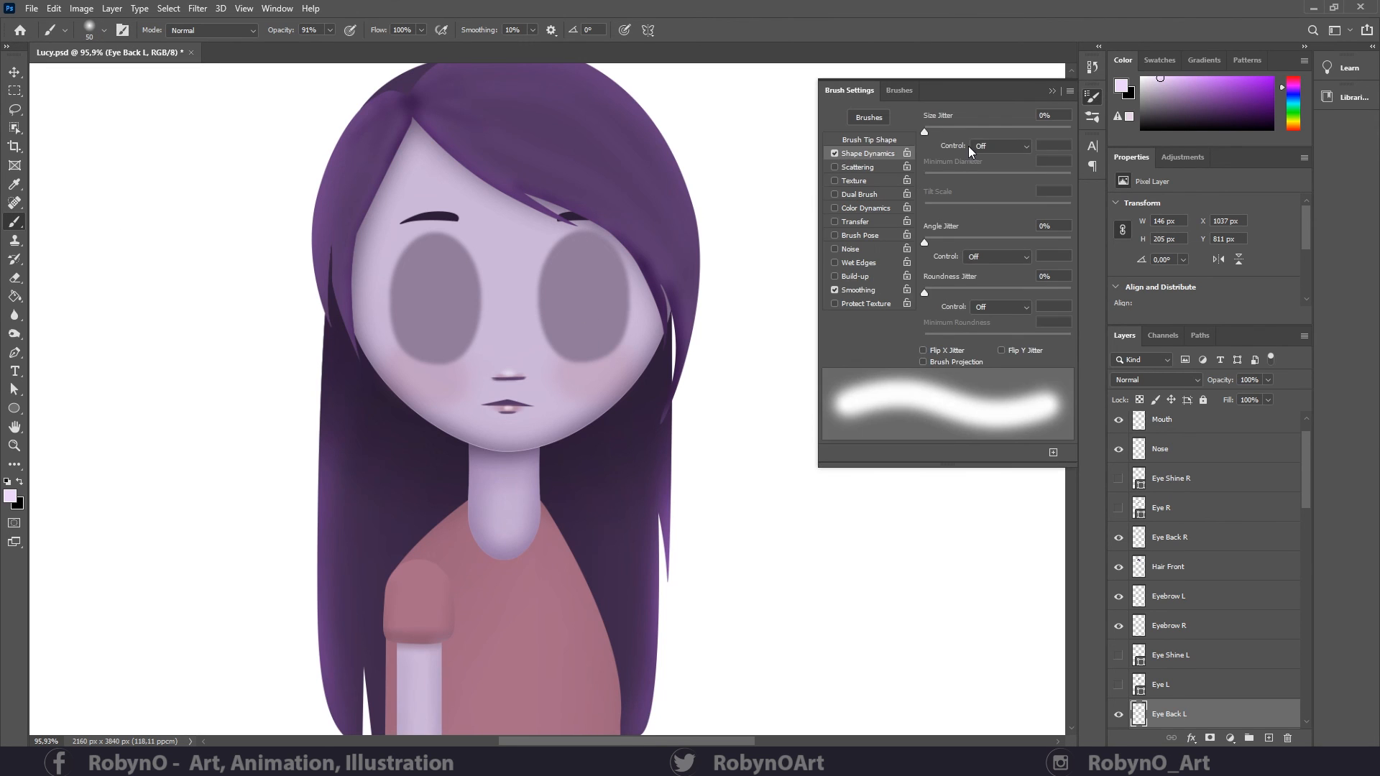
pyautogui.click(999, 146)
pyautogui.click(996, 173)
pyautogui.click(1052, 90)
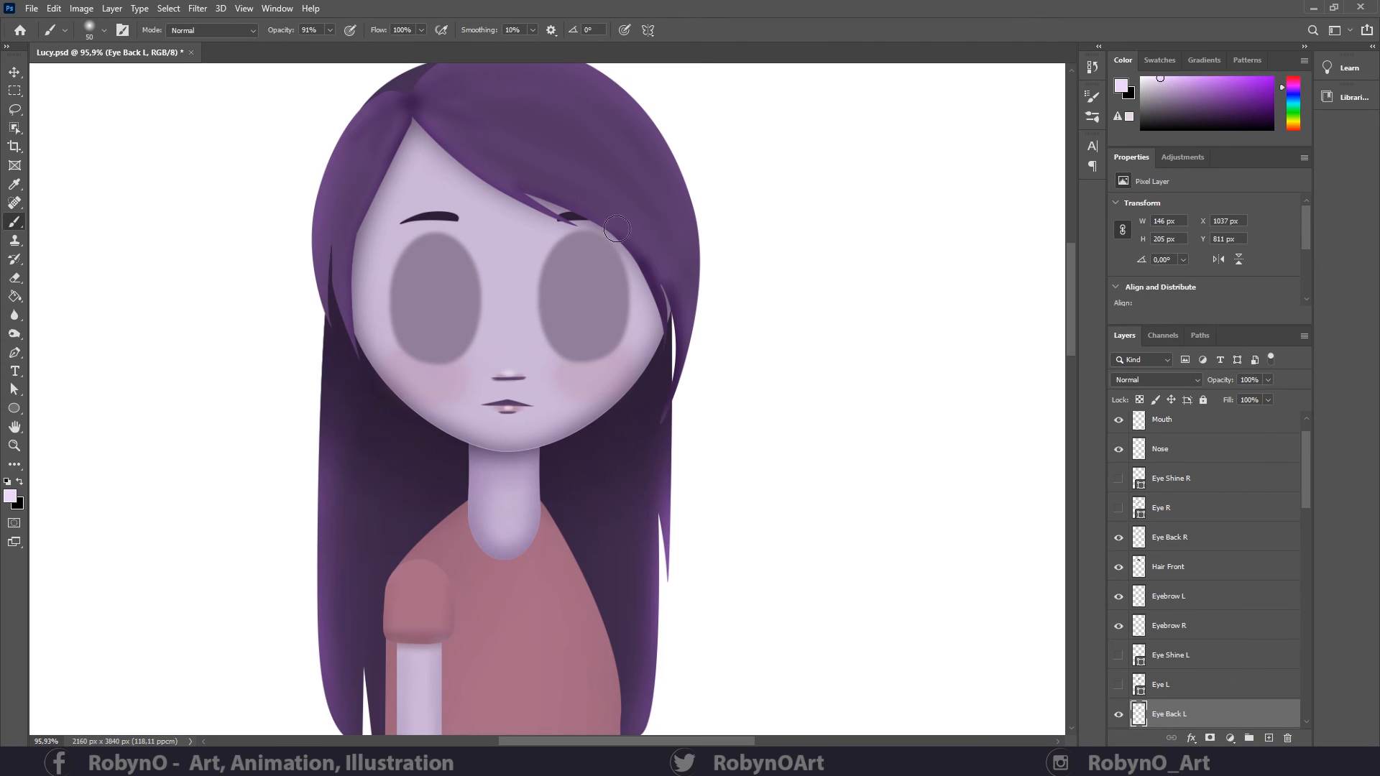
# - Lower the brush opacity to about 12% and build up a soft vertical highlight down the centre of Eye Back L
pyautogui.click(582, 242)
pyautogui.hotkey('ctrl', 'z')
pyautogui.click(330, 31)
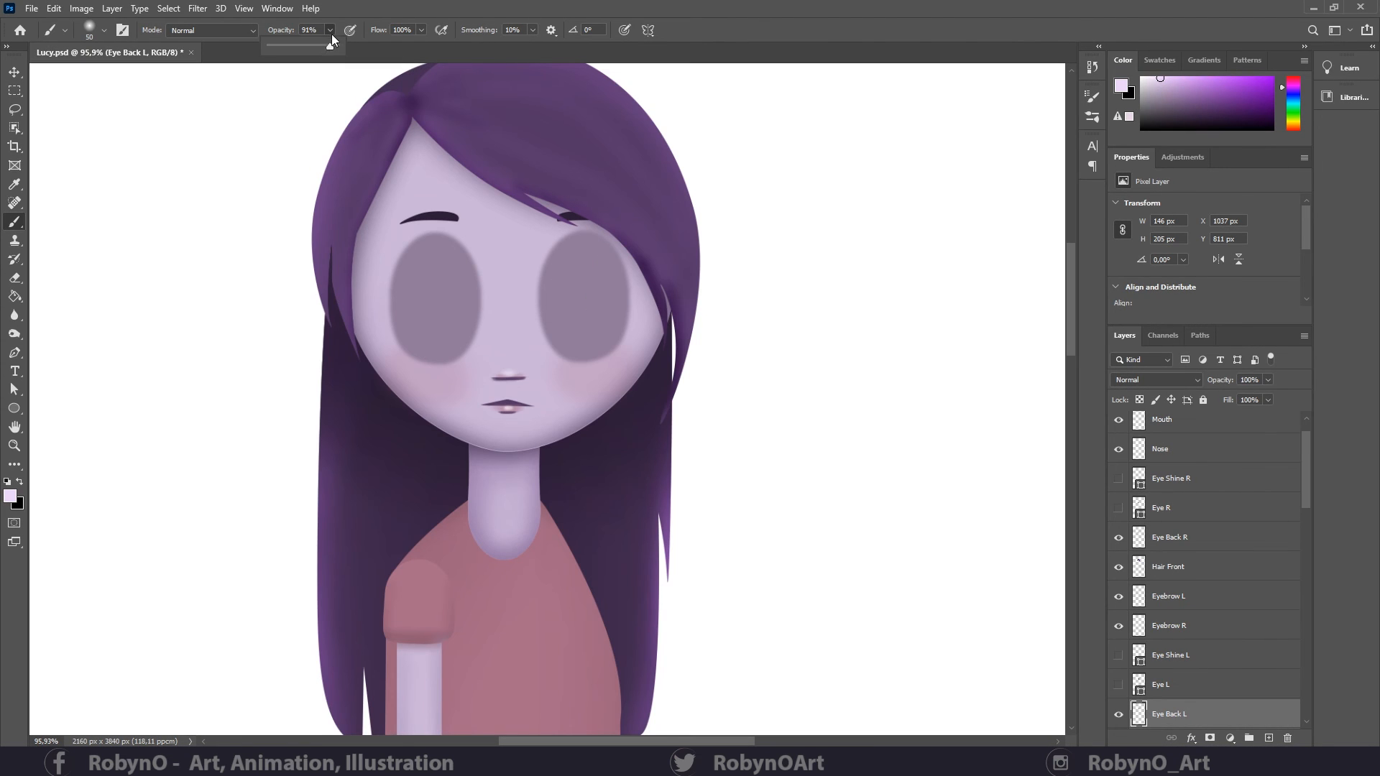
pyautogui.click(281, 49)
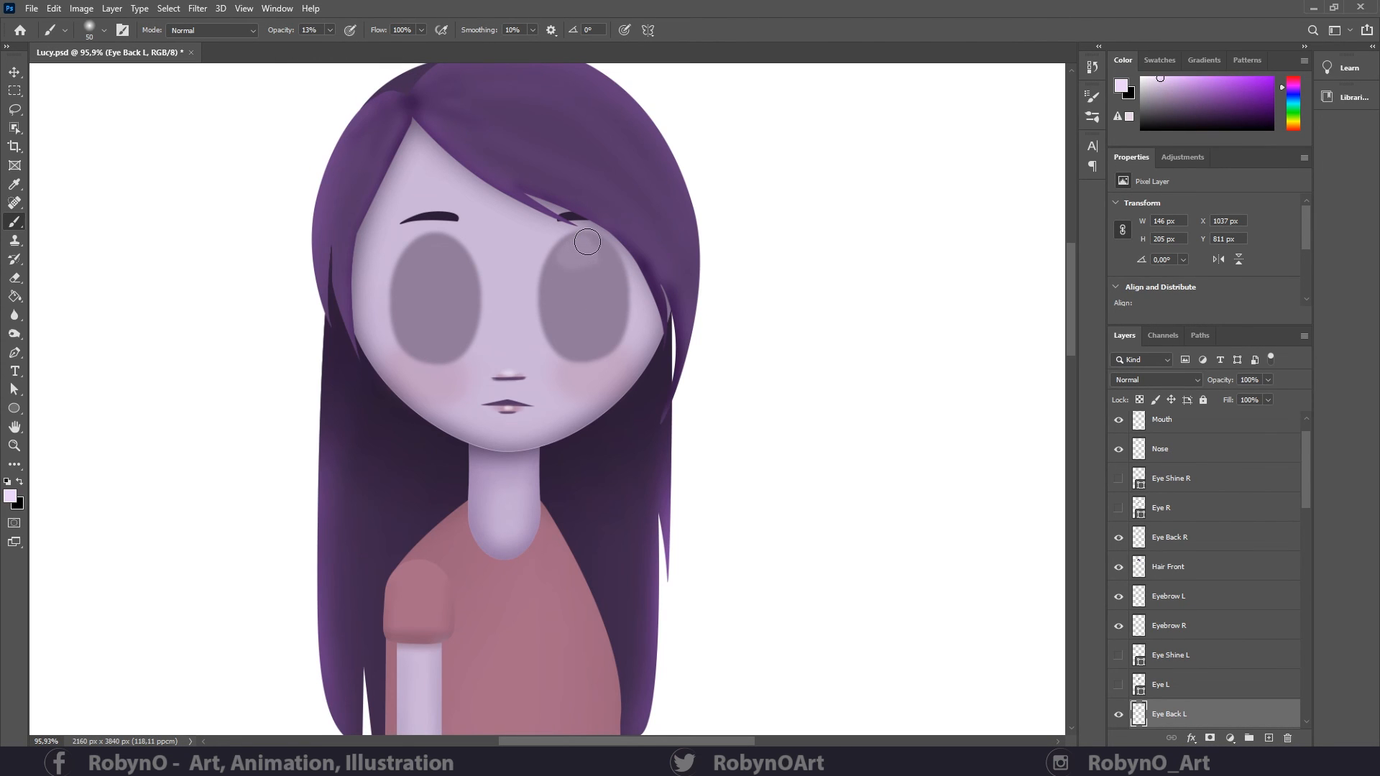
pyautogui.moveTo(585, 260); pyautogui.dragTo(582, 327)
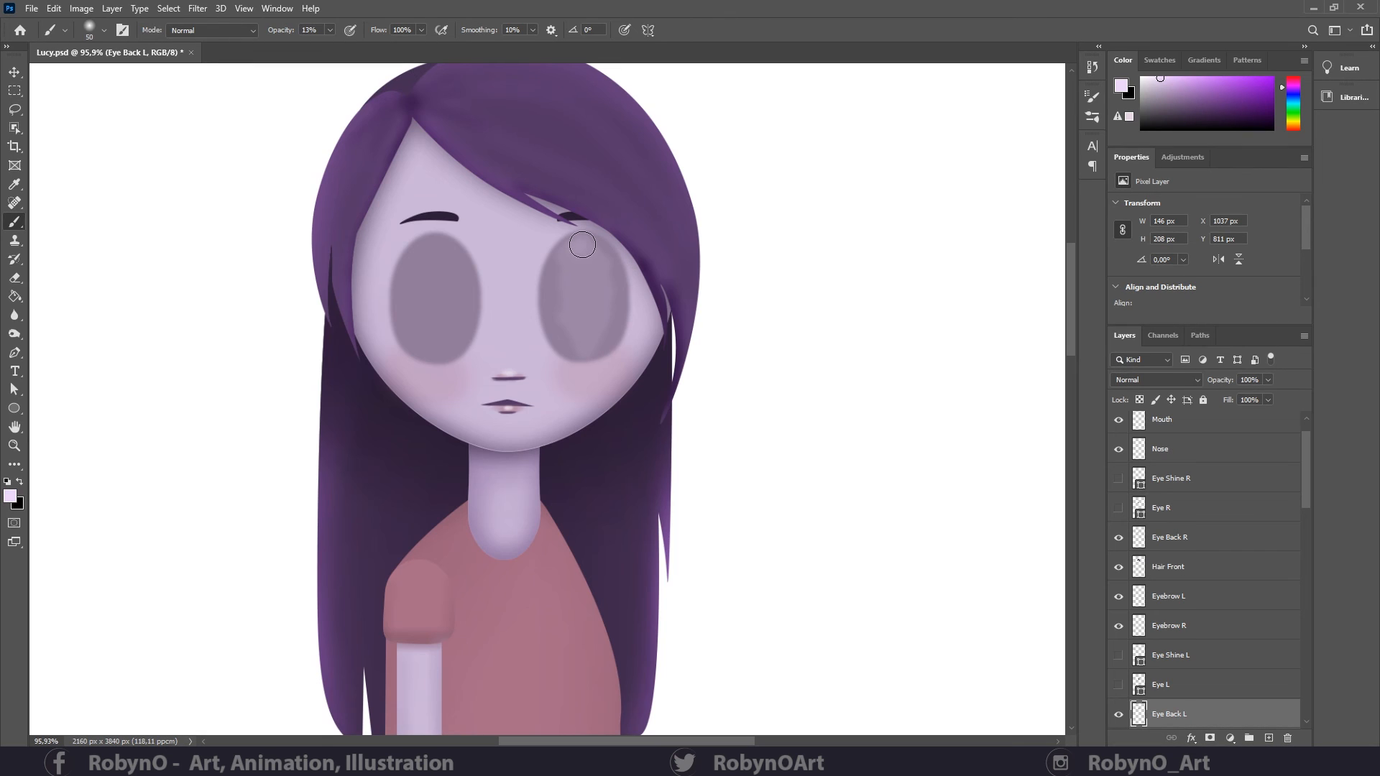
pyautogui.moveTo(582, 245); pyautogui.dragTo(585, 327)
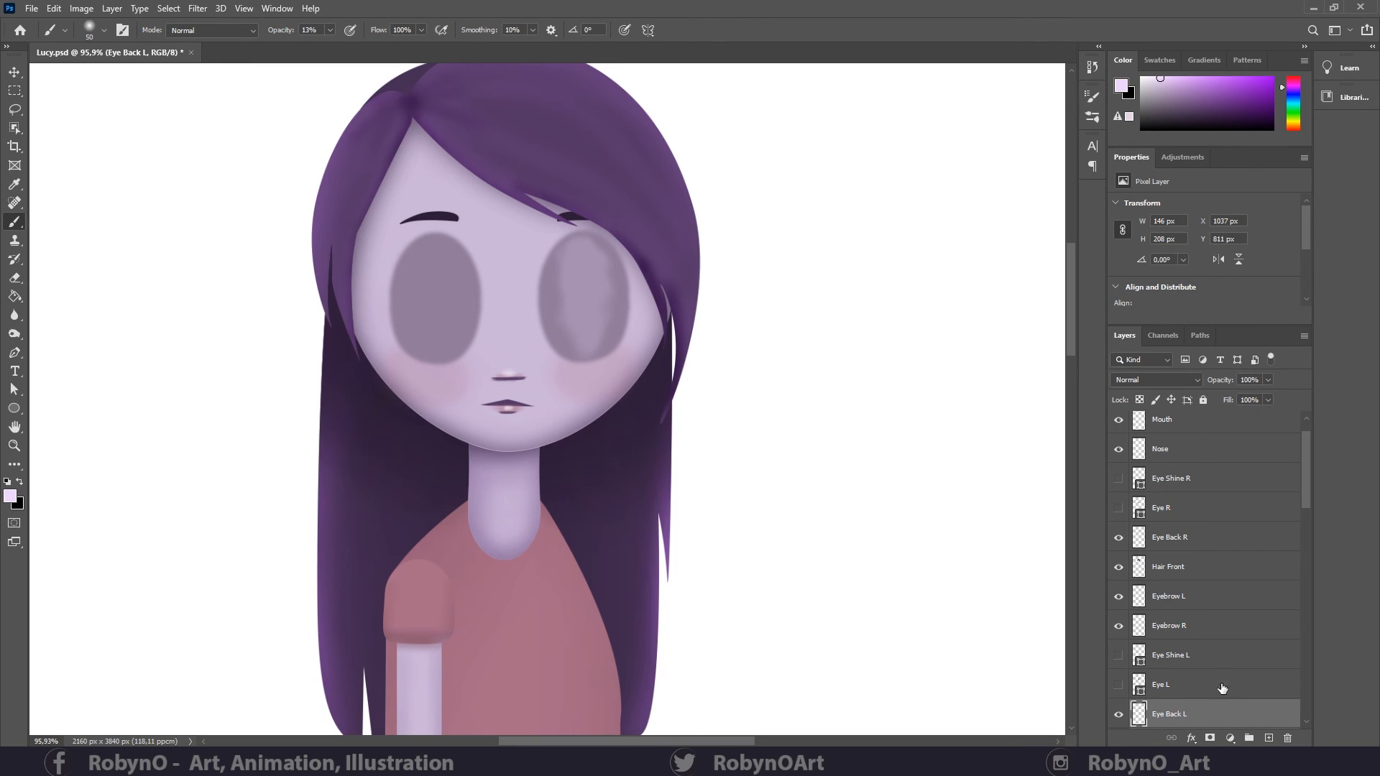
# - Paint a matching soft lilac highlight down the centre of Eye Back R
pyautogui.click(1191, 537)
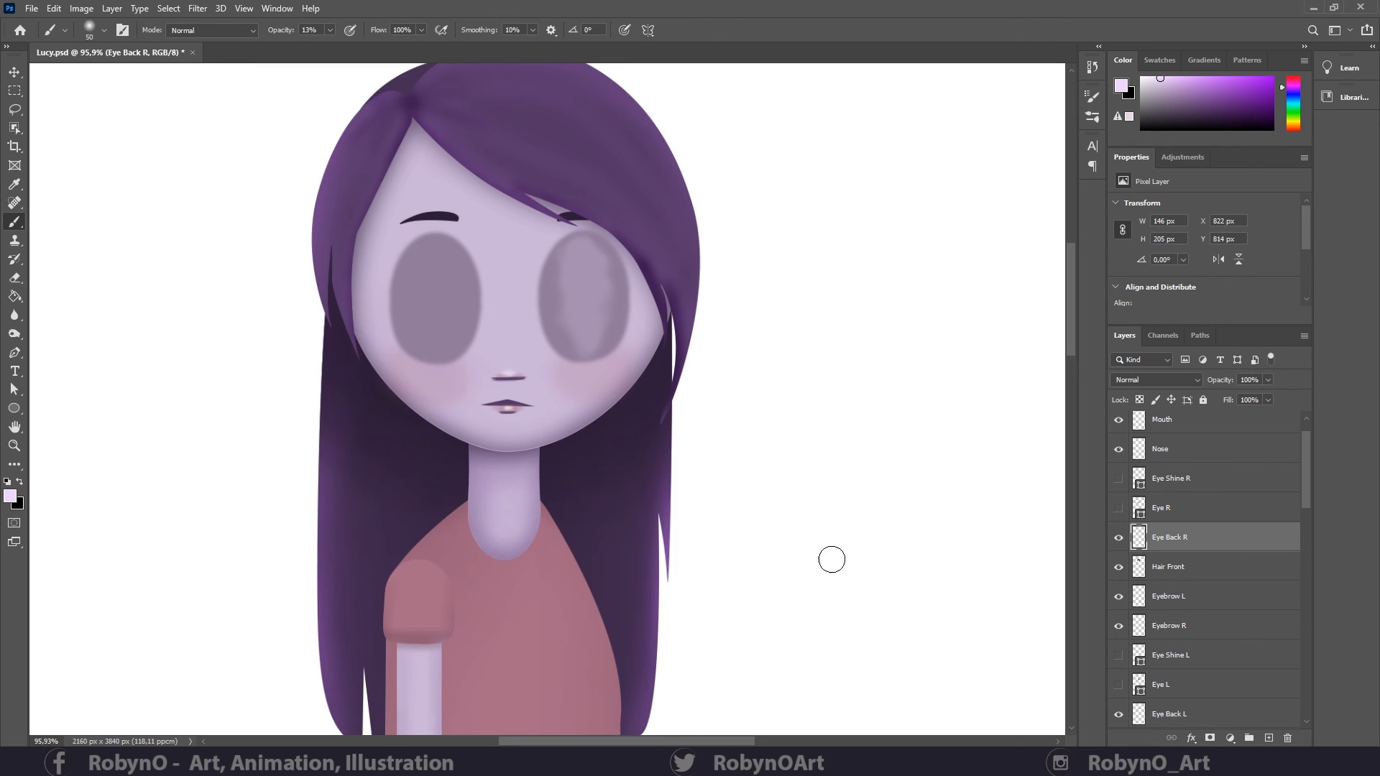
pyautogui.moveTo(432, 245); pyautogui.dragTo(441, 339)
pyautogui.moveTo(442, 245); pyautogui.dragTo(435, 359)
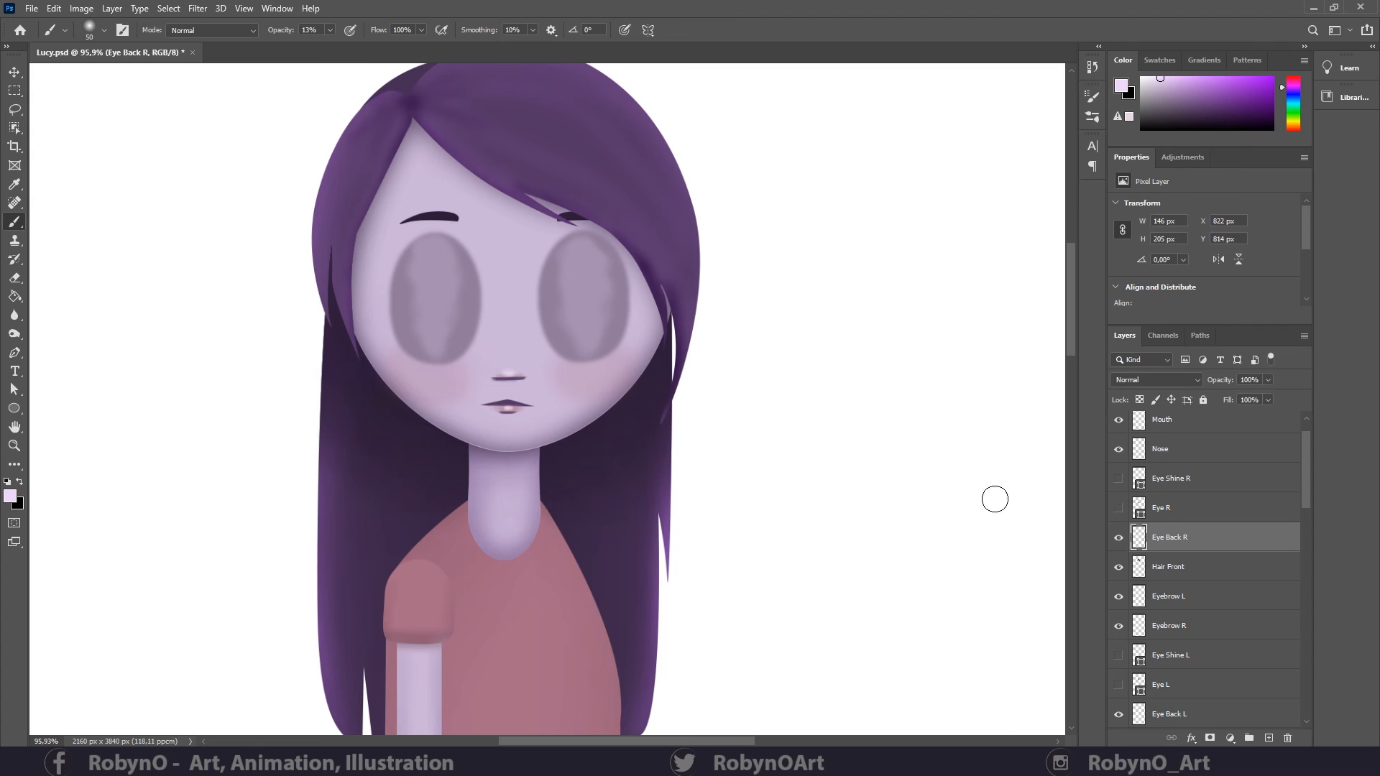
# - Draw a thin black closed-eyelid line across Eye Back R and Eye Back L using a 9 px brush with Shape Dynamics size control
pyautogui.press('x')
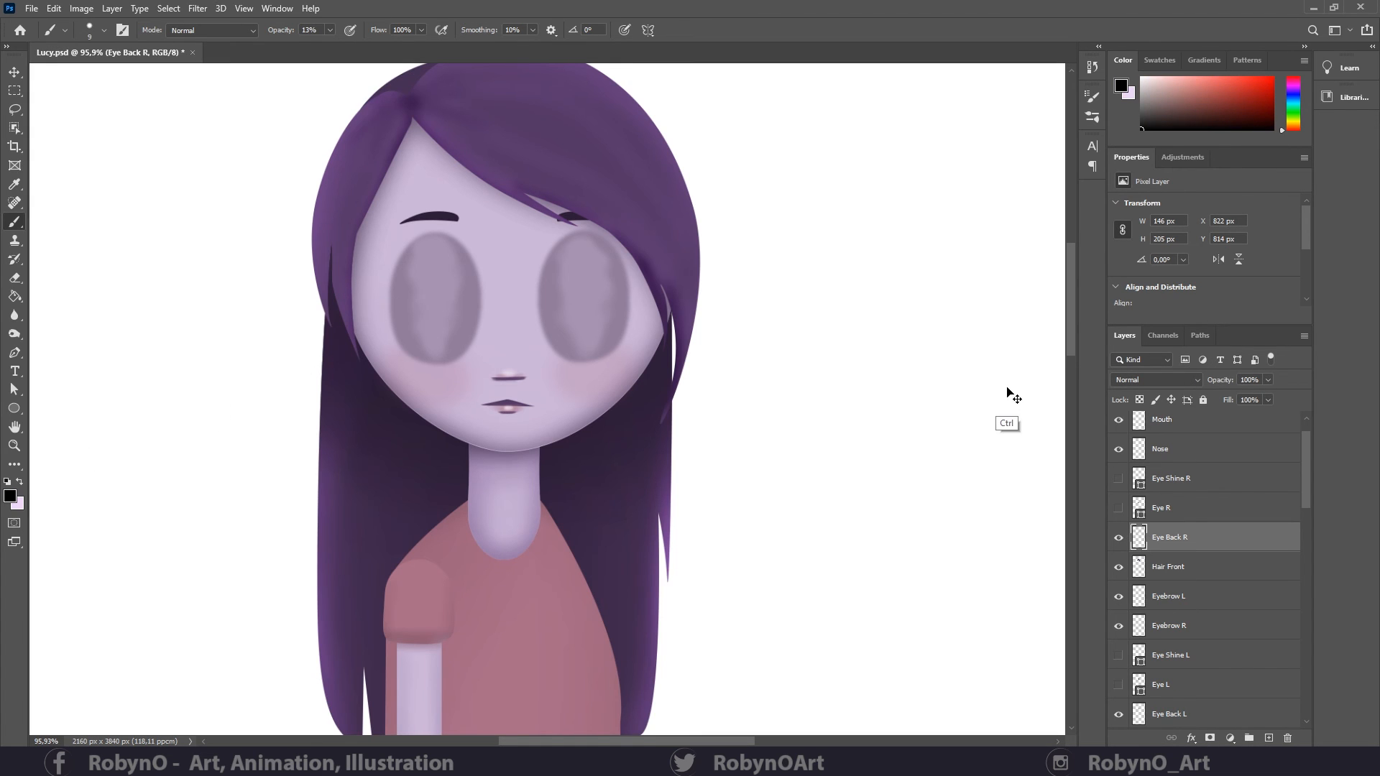
pyautogui.press('[')
pyautogui.press('F5')
pyautogui.click(842, 154)
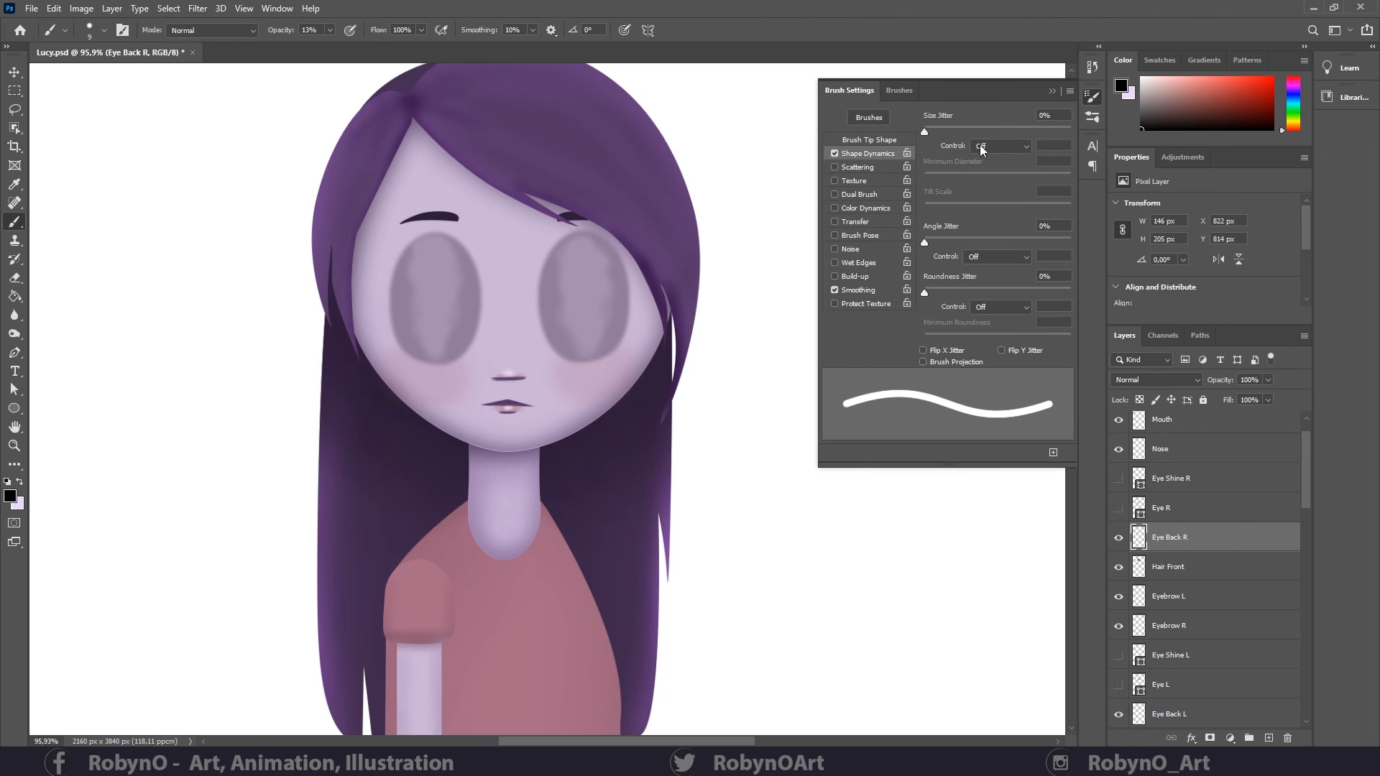
pyautogui.click(1001, 146)
pyautogui.click(996, 173)
pyautogui.click(1052, 91)
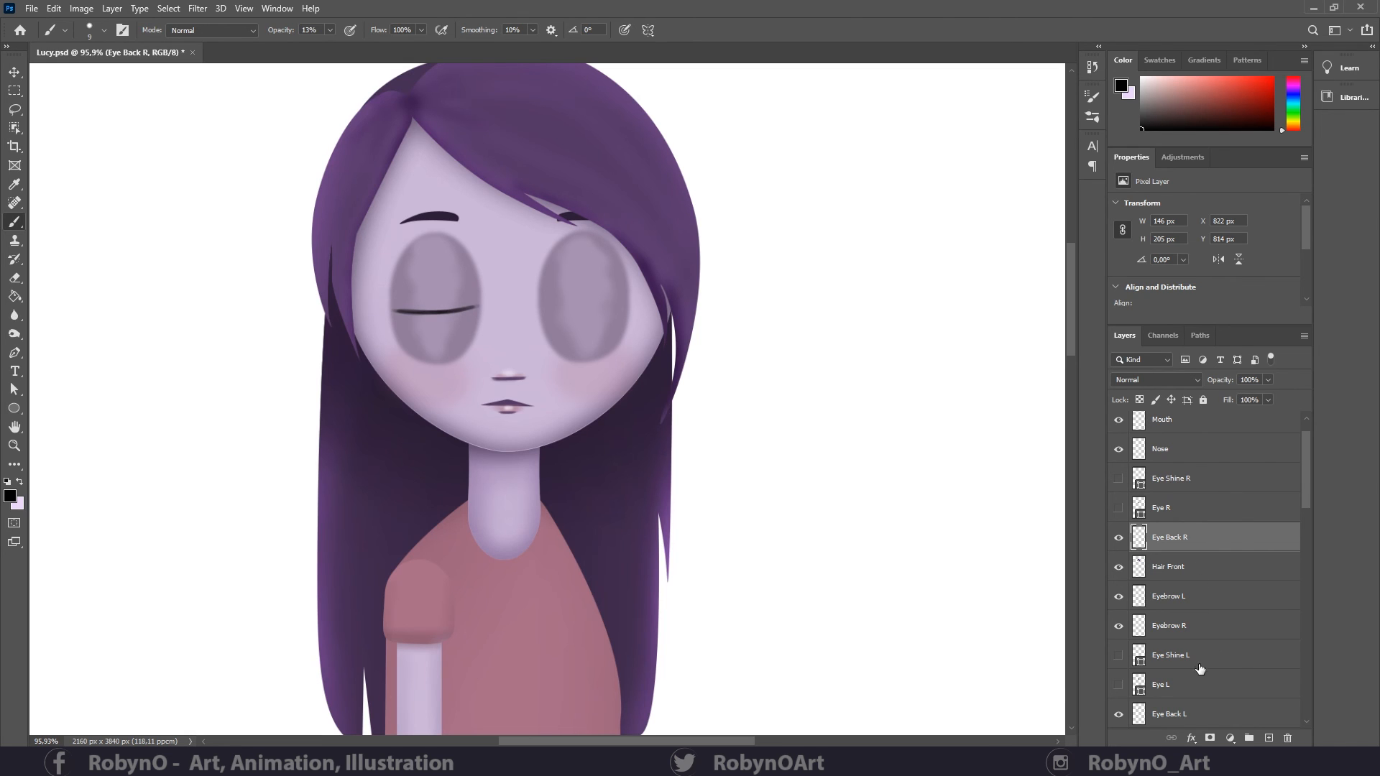
pyautogui.click(1142, 717)
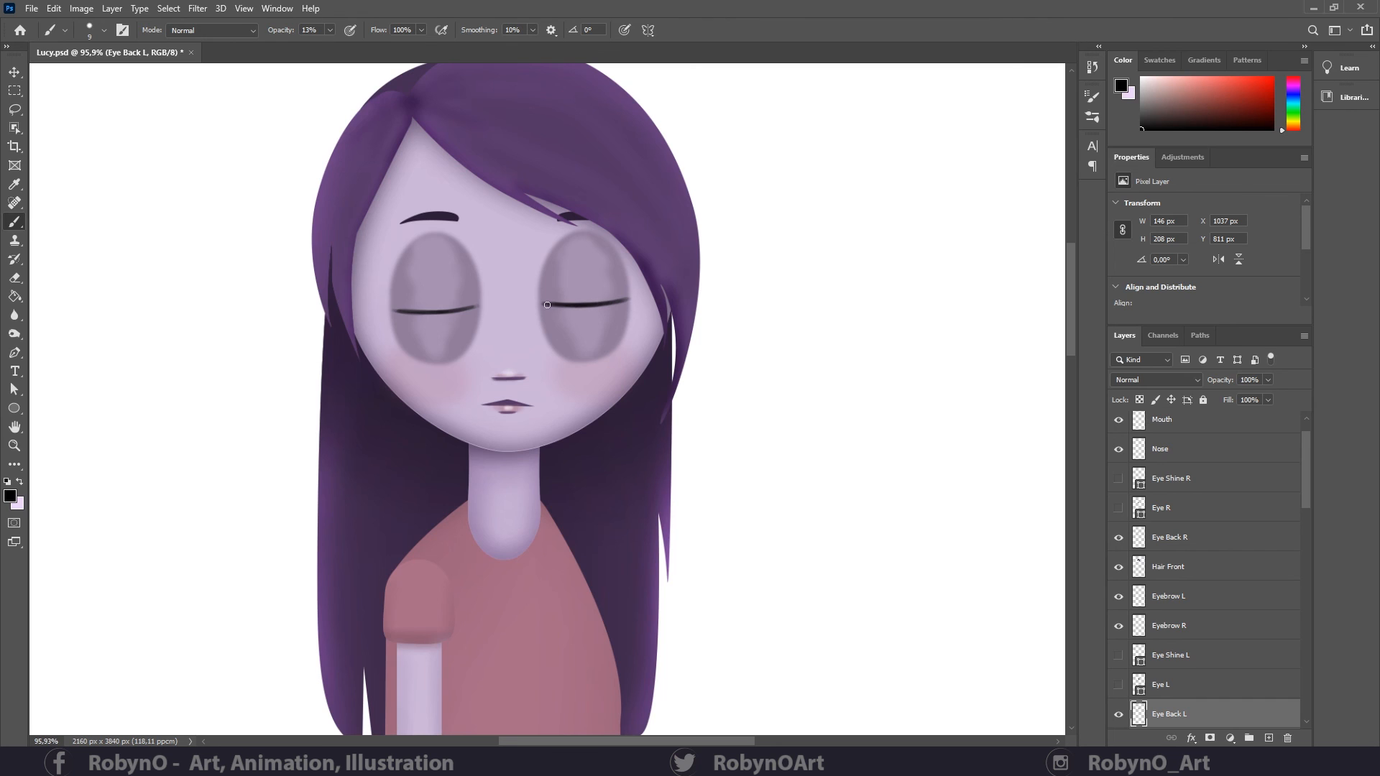
# - Show the Eye L, Eye R, Eye Shine R and Eye Shine L layers again
pyautogui.click(1116, 688)
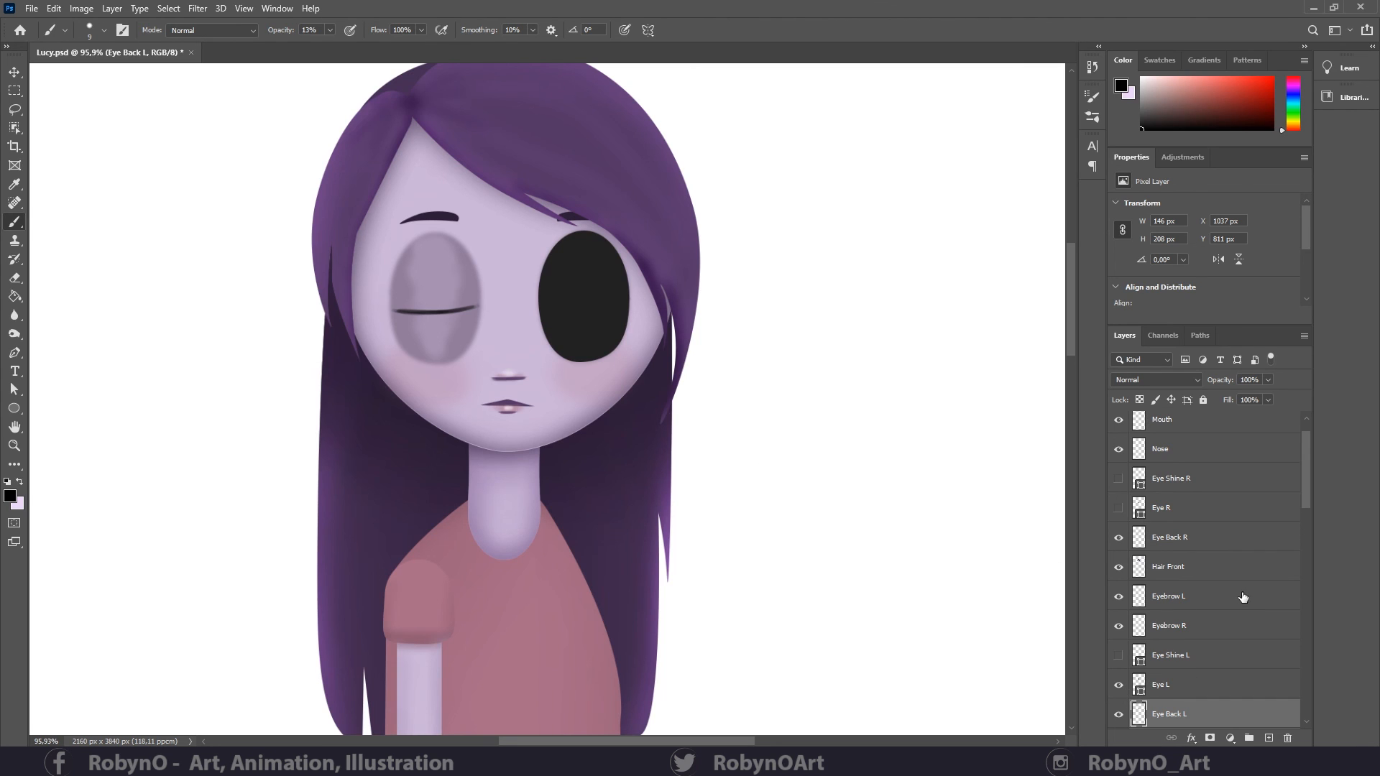
pyautogui.click(1119, 508)
pyautogui.click(1118, 479)
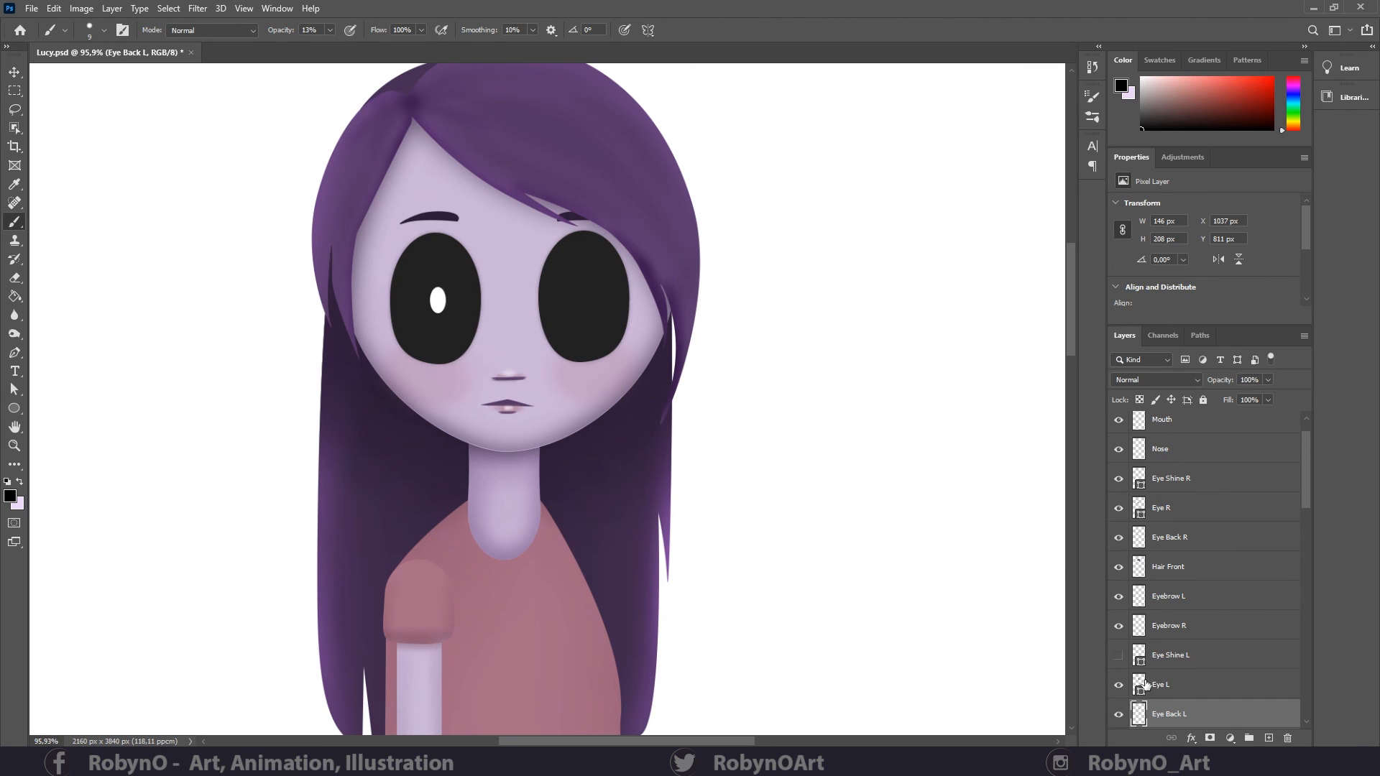
pyautogui.click(1118, 655)
# - Save the Lucy.psd document with the new eyelid layers in place
pyautogui.press('z')
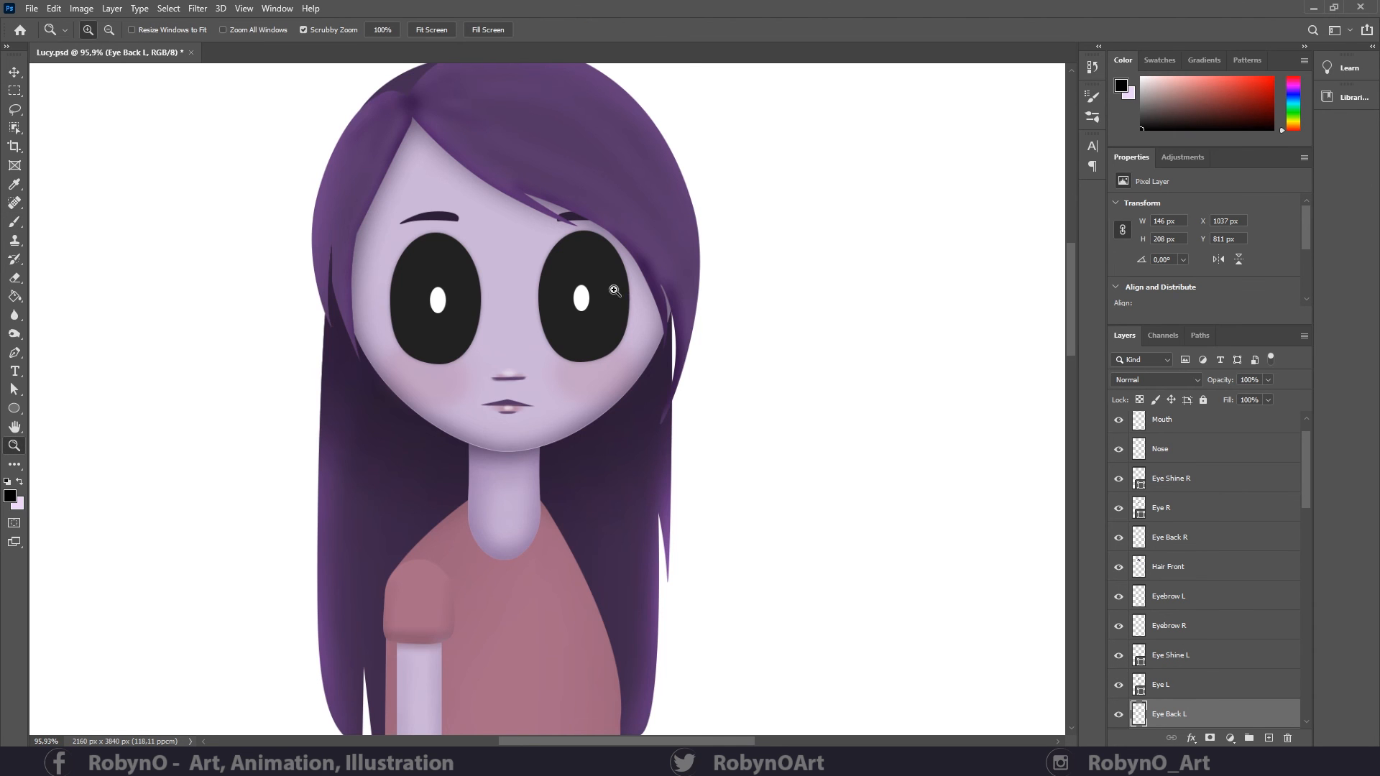
pyautogui.moveTo(612, 290); pyautogui.dragTo(643, 310)
pyautogui.click(14, 315)
pyautogui.press('z')
pyautogui.moveTo(507, 357); pyautogui.dragTo(428, 359)
pyautogui.moveTo(496, 399); pyautogui.dragTo(457, 397)
pyautogui.hotkey('ctrl', 's')
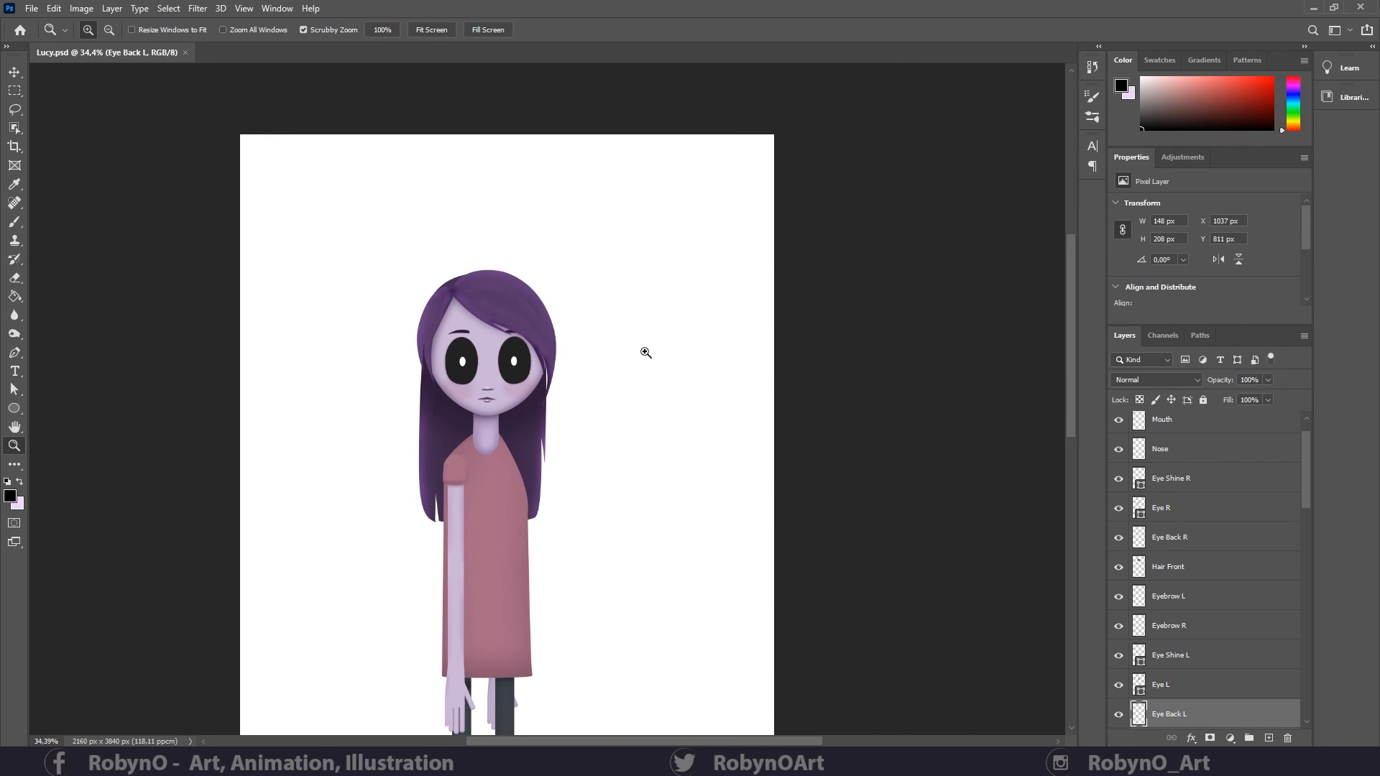
pyautogui.scroll(-3, 585, 308)
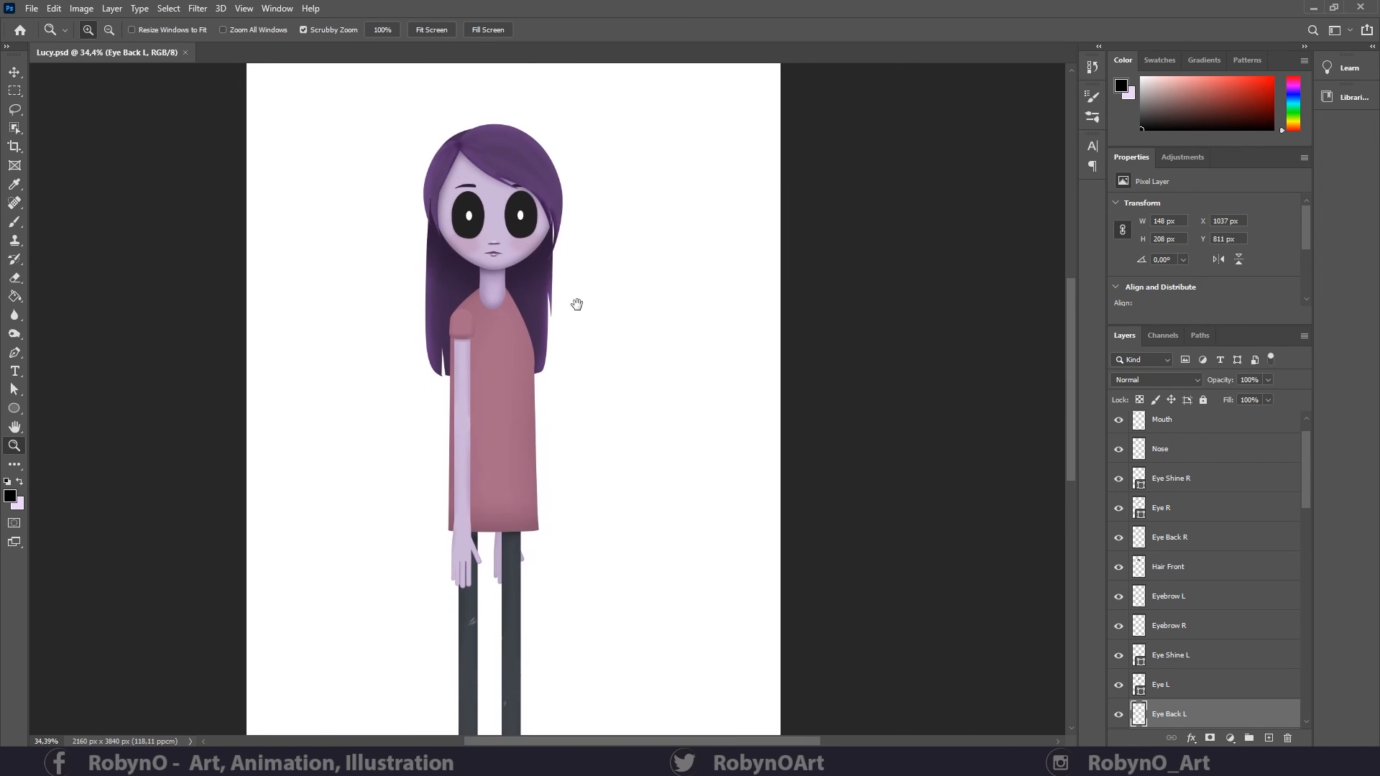
# - Select the Body layer and choose a pale pink foreground colour, starting from a colour sampled on the dress
pyautogui.moveTo(563, 373)
pyautogui.mouseDown()
pyautogui.moveTo(527, 357)
pyautogui.moveTo(571, 379)
pyautogui.mouseUp()
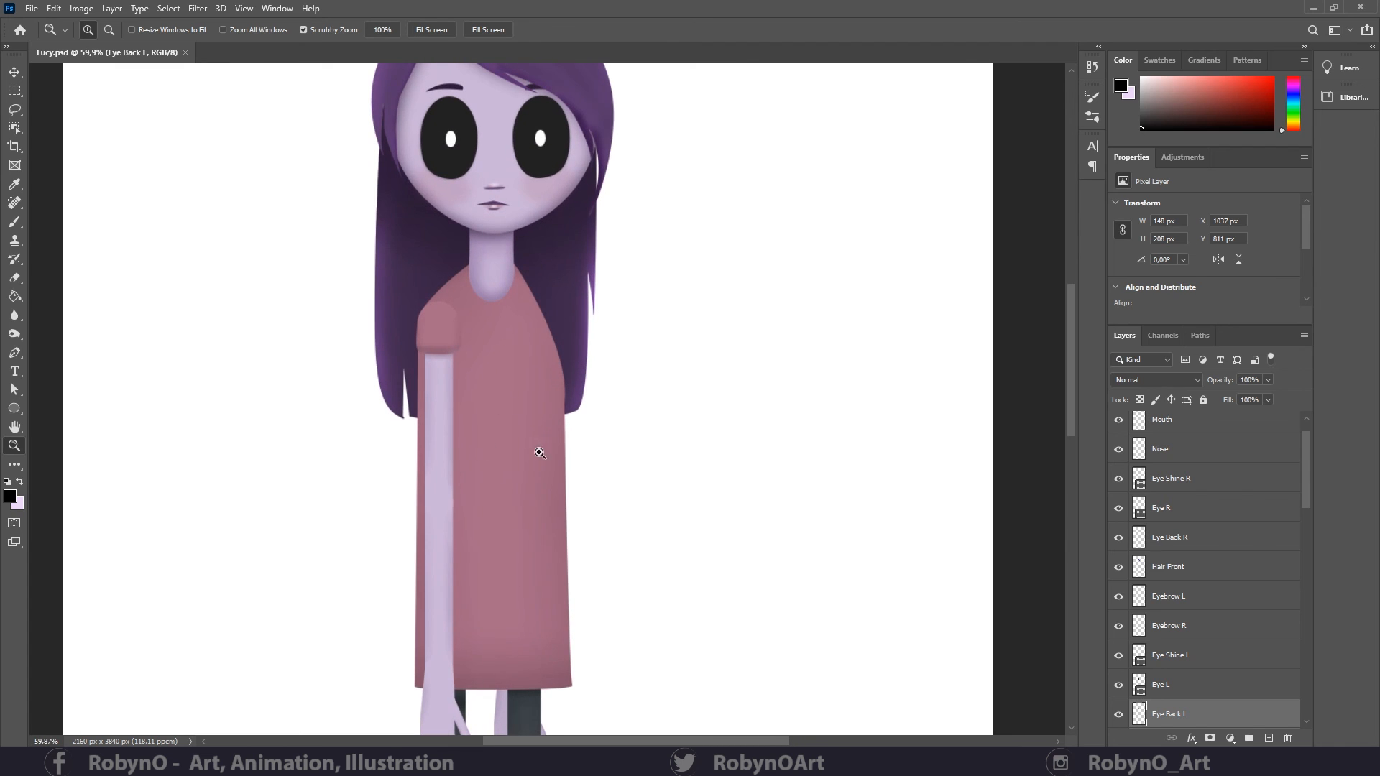
pyautogui.moveTo(1306, 455); pyautogui.dragTo(1310, 582)
pyautogui.click(1186, 585)
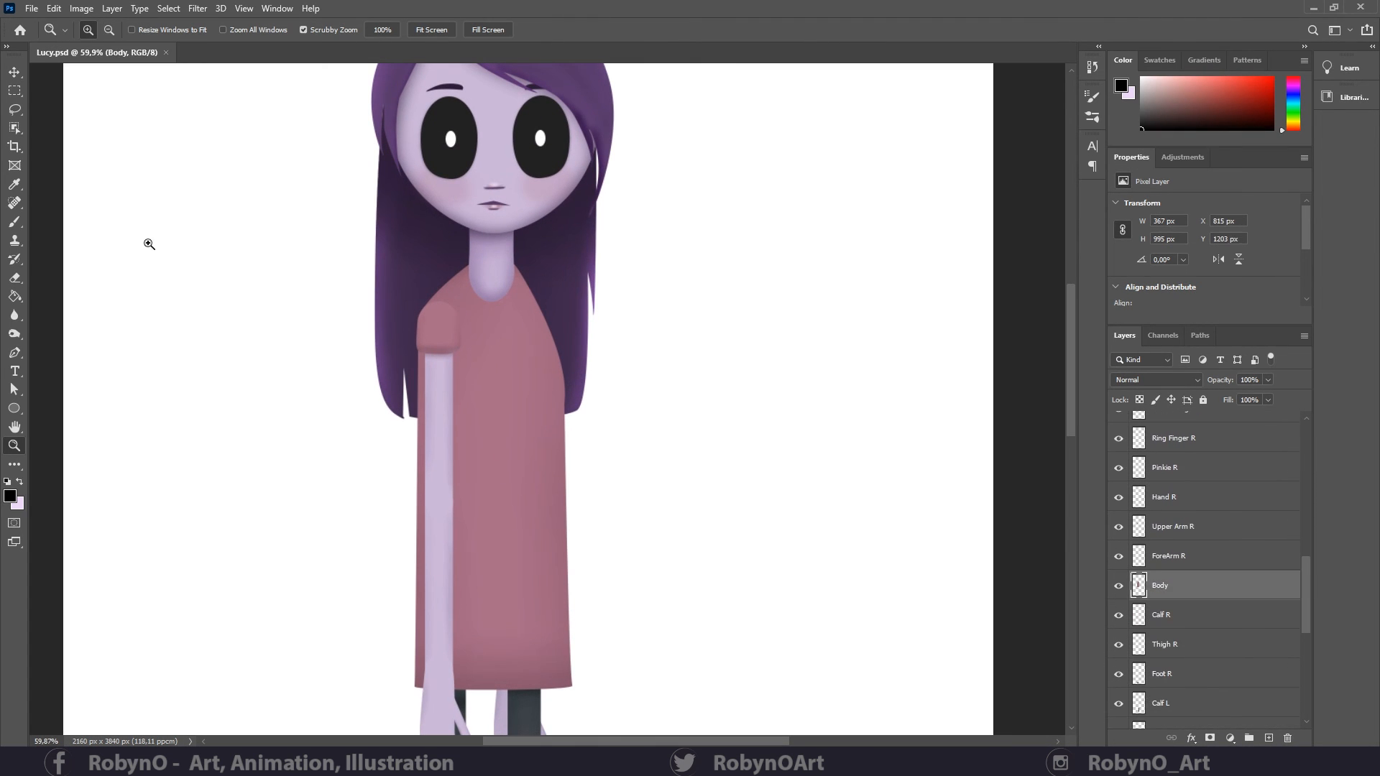
pyautogui.click(14, 90)
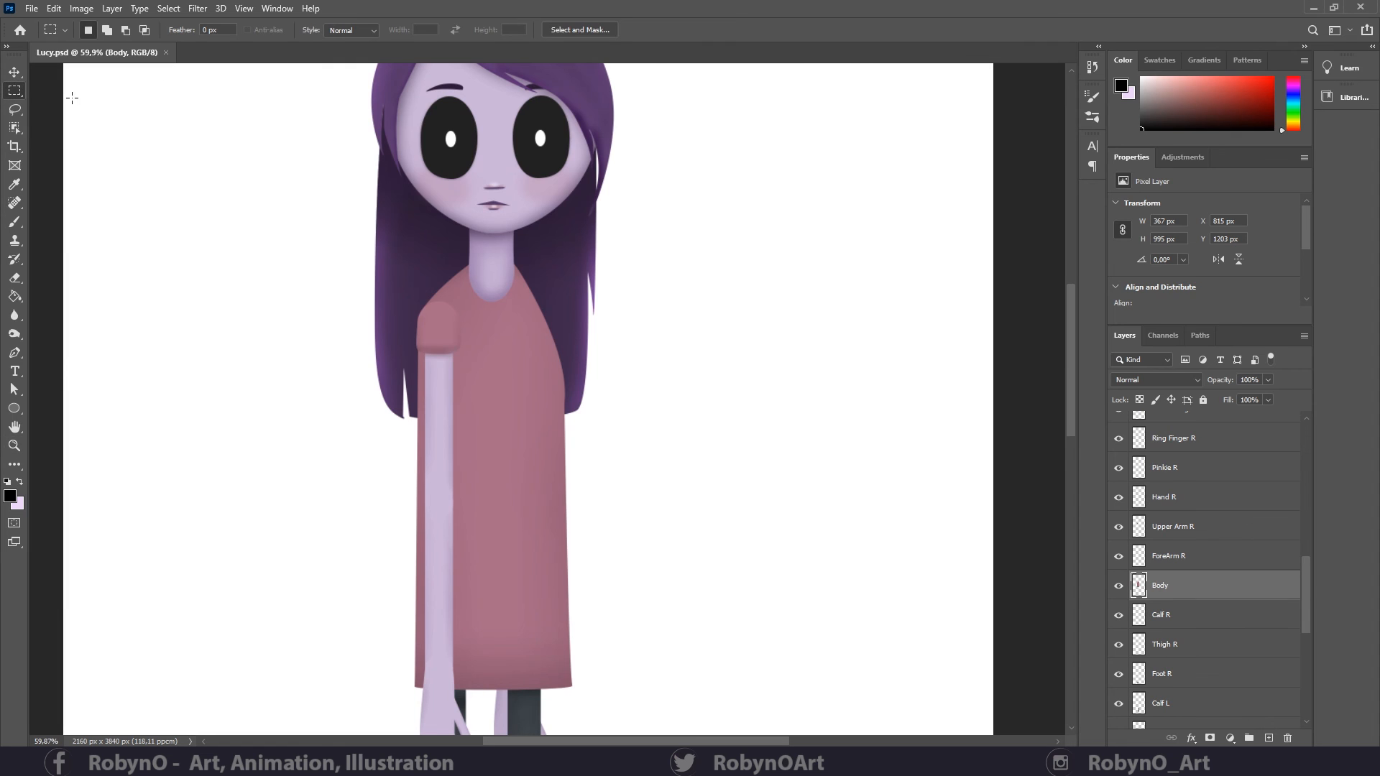
pyautogui.rightClick(15, 92)
pyautogui.click(72, 107)
pyautogui.press('i')
pyautogui.click(482, 441)
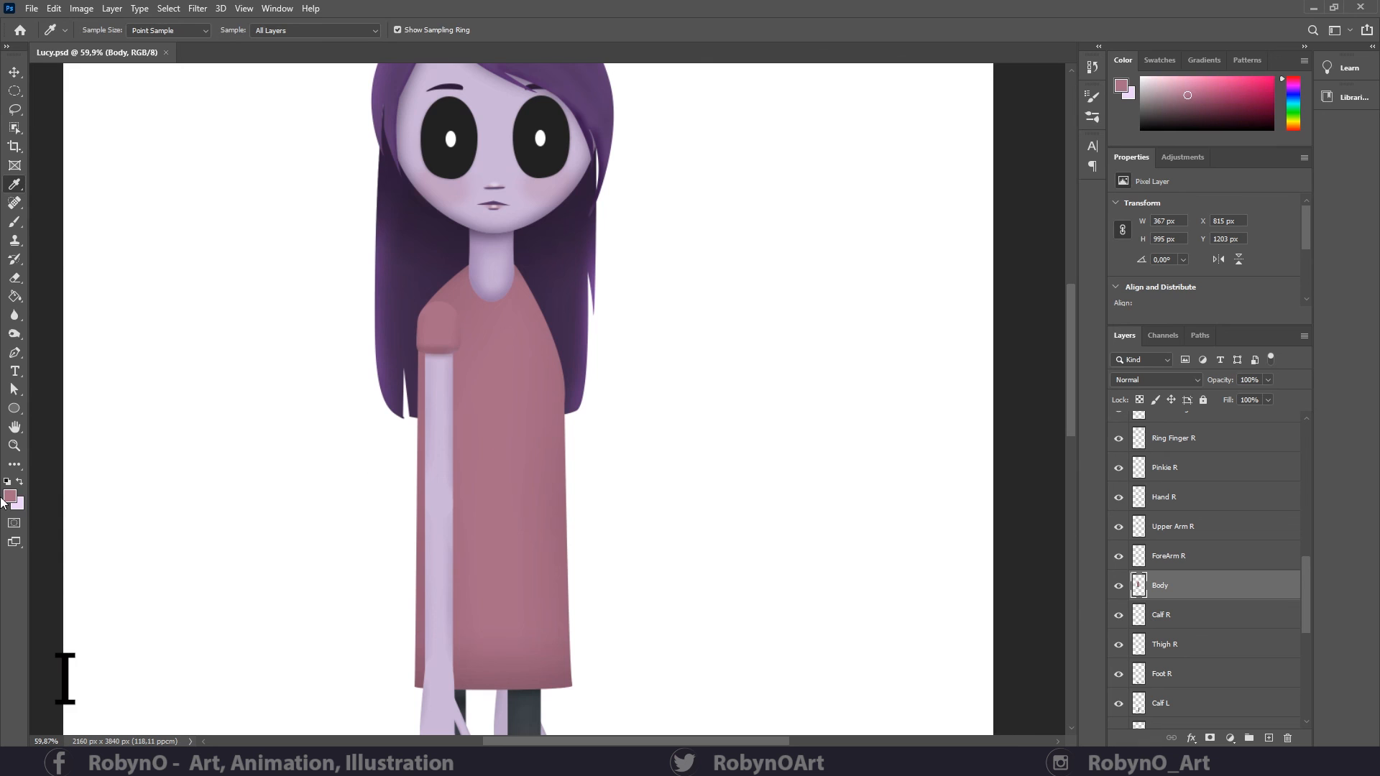
pyautogui.click(11, 496)
pyautogui.moveTo(823, 215); pyautogui.dragTo(794, 190)
pyautogui.click(1085, 176)
pyautogui.press('b')
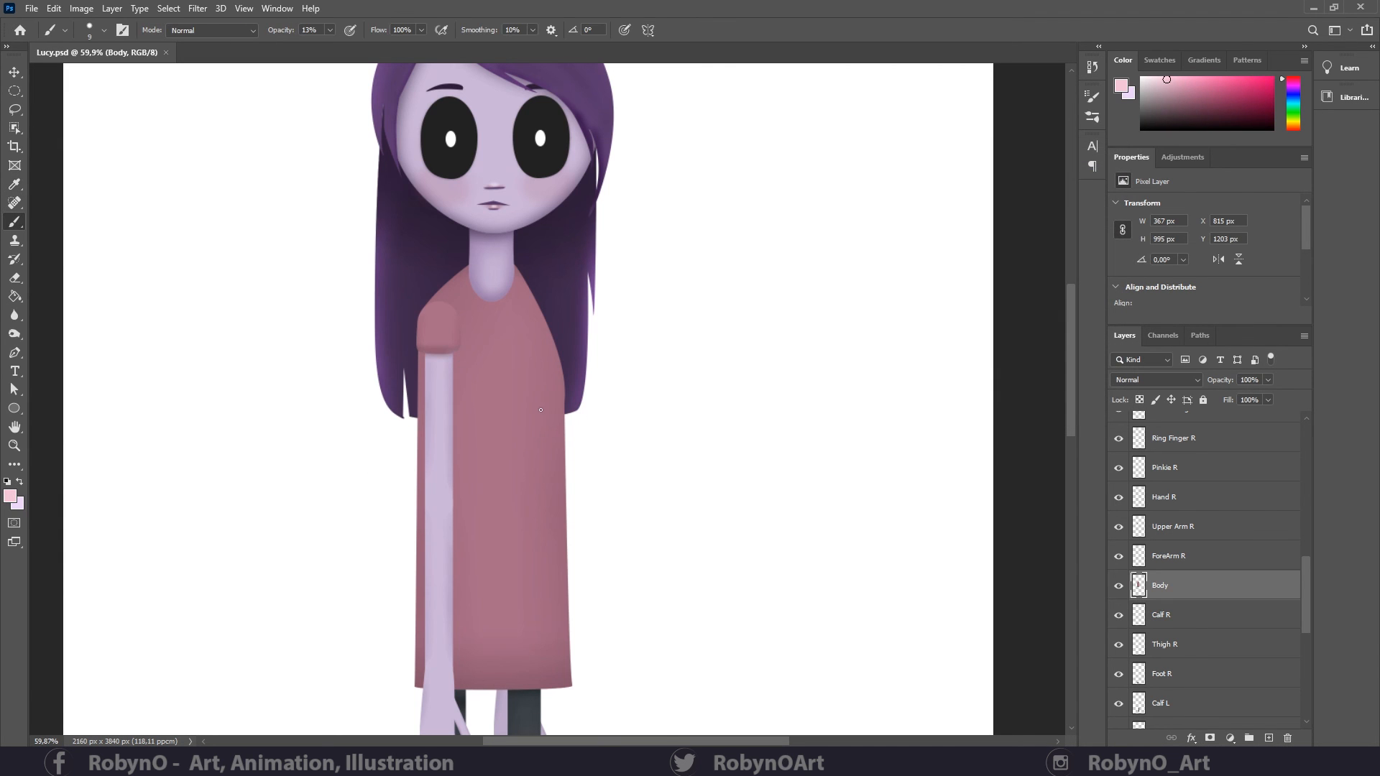
# - Add a new layer above Body and draw an upright elliptical selection about 138 x 266 px on the chest
pyautogui.click(14, 91)
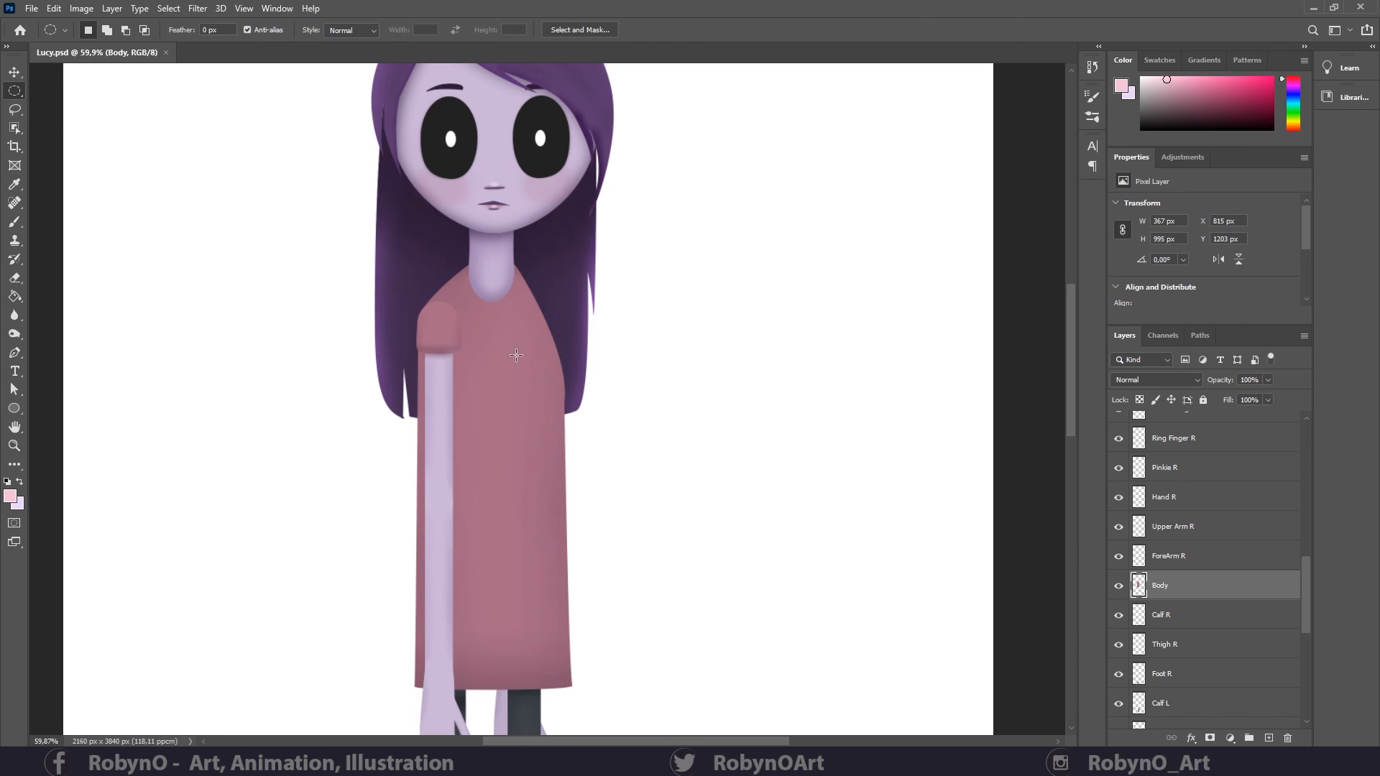
pyautogui.click(1269, 738)
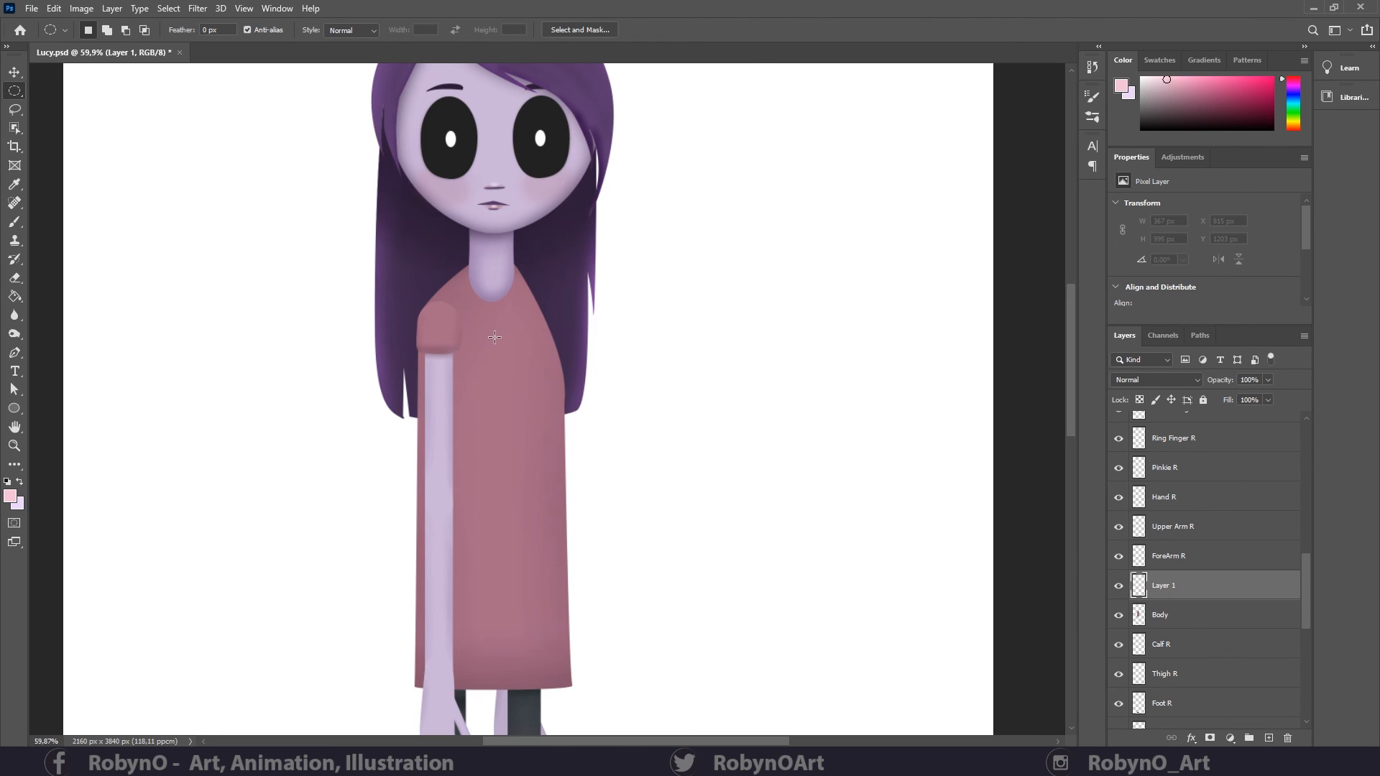
pyautogui.moveTo(495, 337); pyautogui.dragTo(553, 453)
# - Fill the elliptical selection with pale pink using a 125 px brush at 100% opacity, and deselect it
pyautogui.press('b')
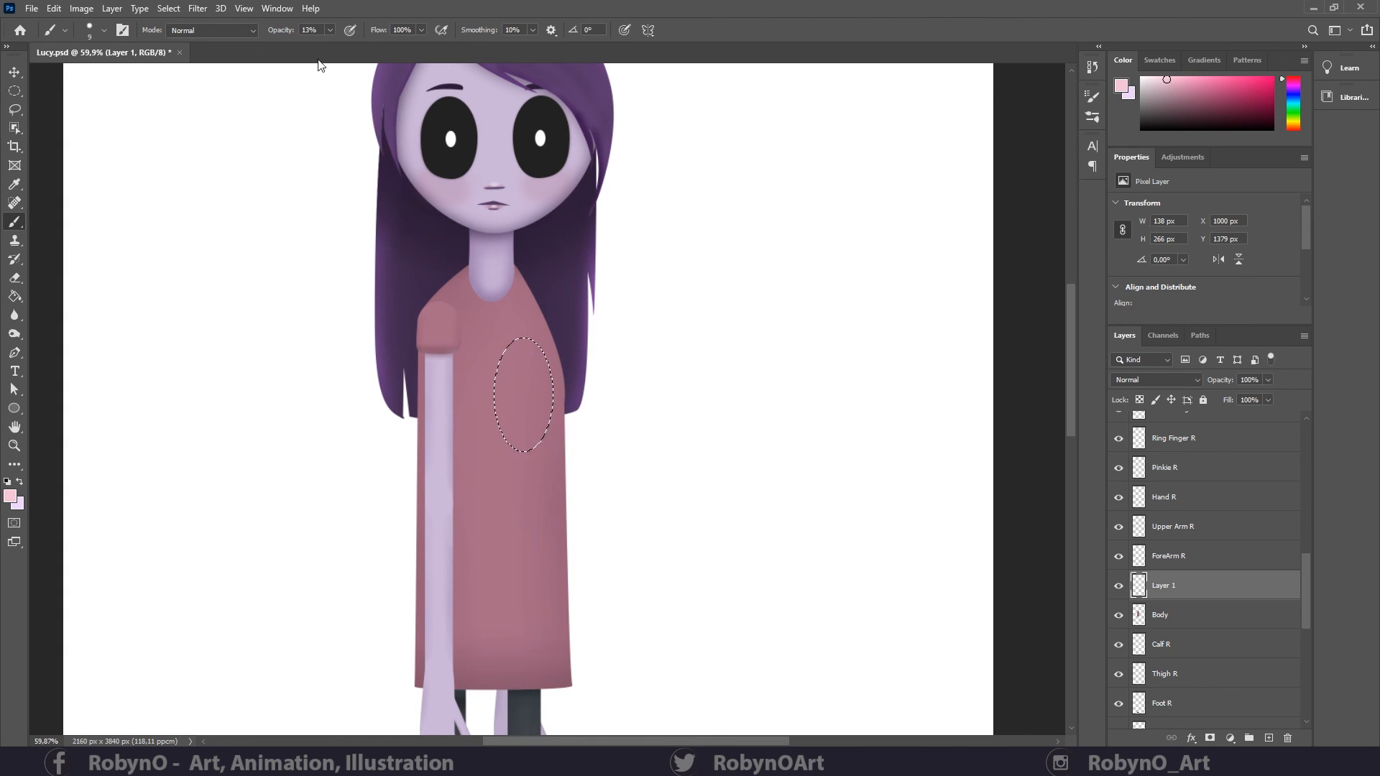
pyautogui.click(330, 31)
pyautogui.click(454, 19)
pyautogui.press(']')
pyautogui.press(']')
pyautogui.press(']')
pyautogui.press(']')
pyautogui.press(']')
pyautogui.press(']')
pyautogui.press(']')
pyautogui.press(']')
pyautogui.press(']')
pyautogui.press(']')
pyautogui.moveTo(566, 326)
pyautogui.mouseDown()
pyautogui.moveTo(514, 388)
pyautogui.moveTo(525, 439)
pyautogui.mouseUp()
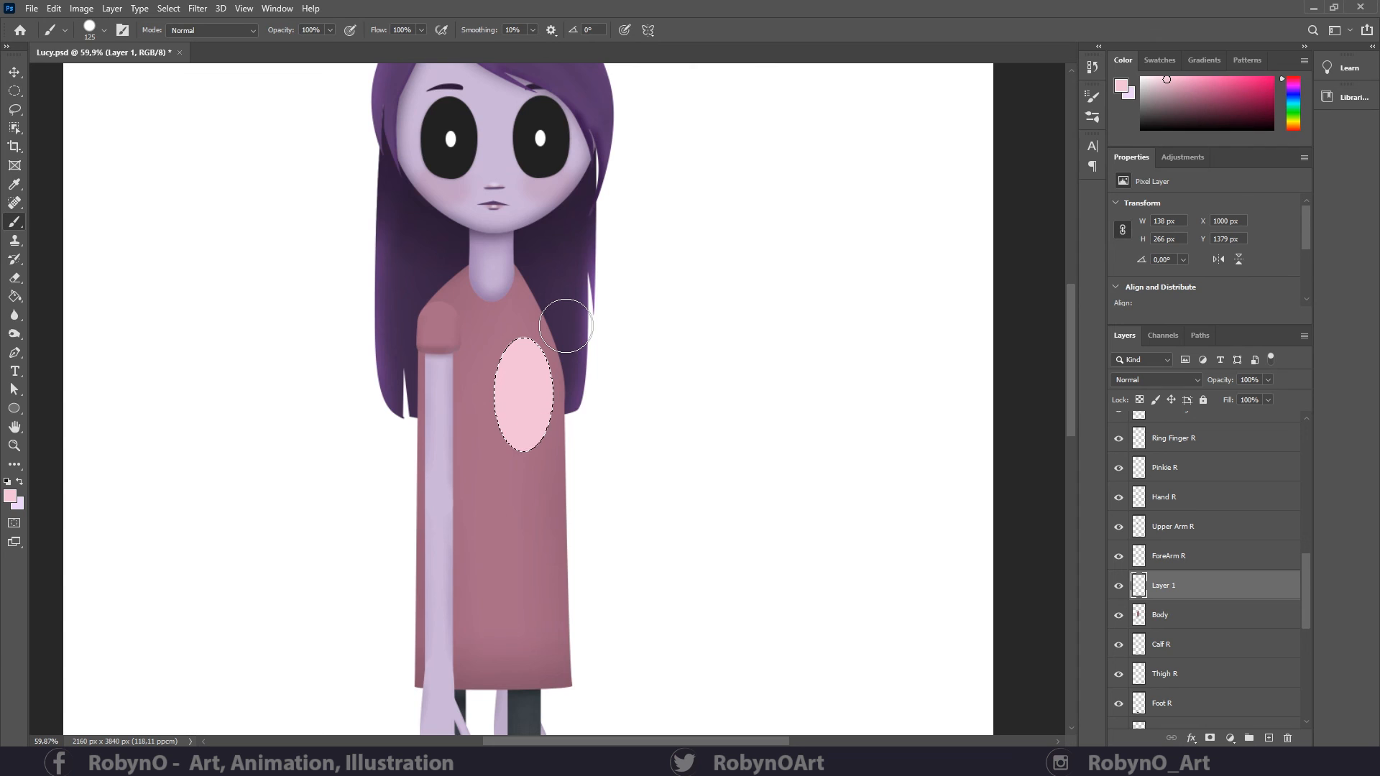
pyautogui.hotkey('ctrl', 'd')
# - Move the pink oval up and towards the middle of the chest, to about X 971 px, Y 1343 px
pyautogui.hotkey('ctrl', 't')
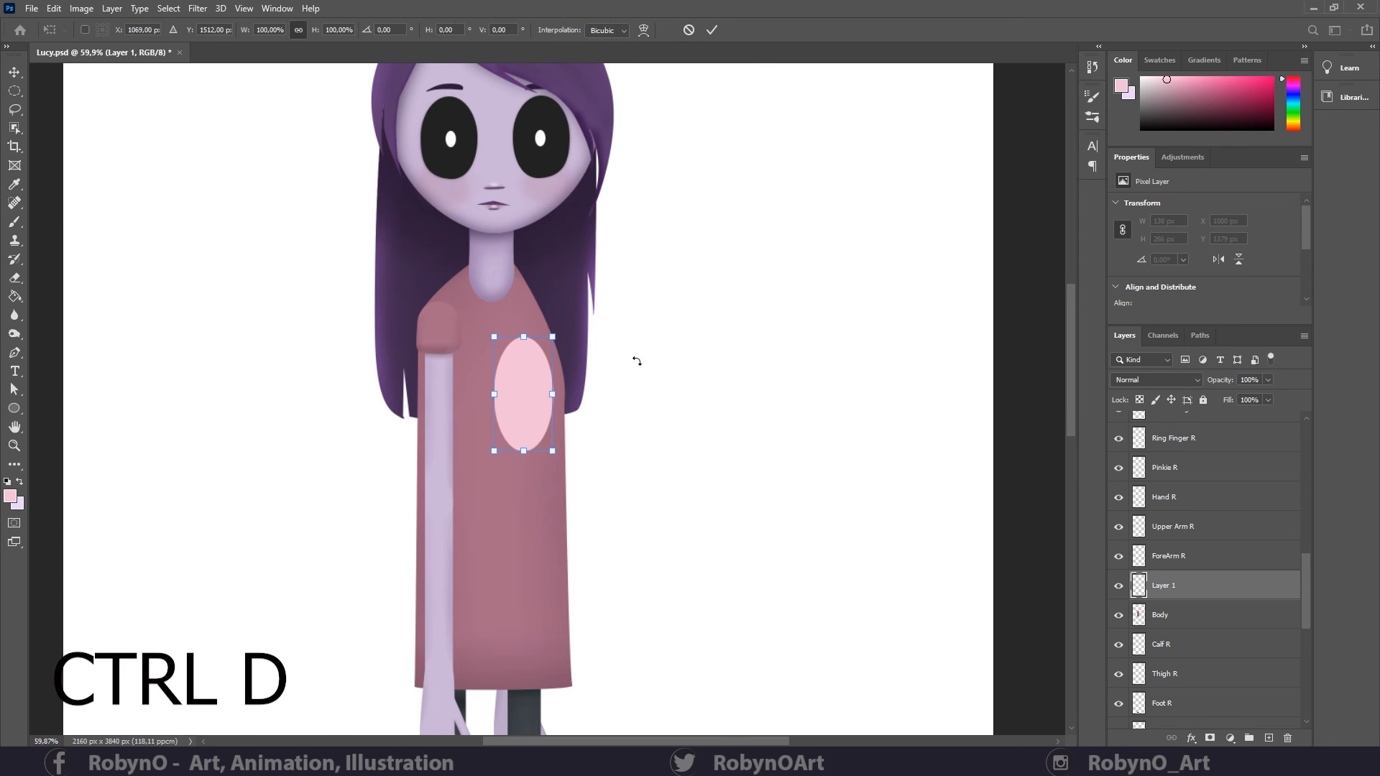
pyautogui.moveTo(532, 369); pyautogui.dragTo(521, 357)
pyautogui.press('Return')
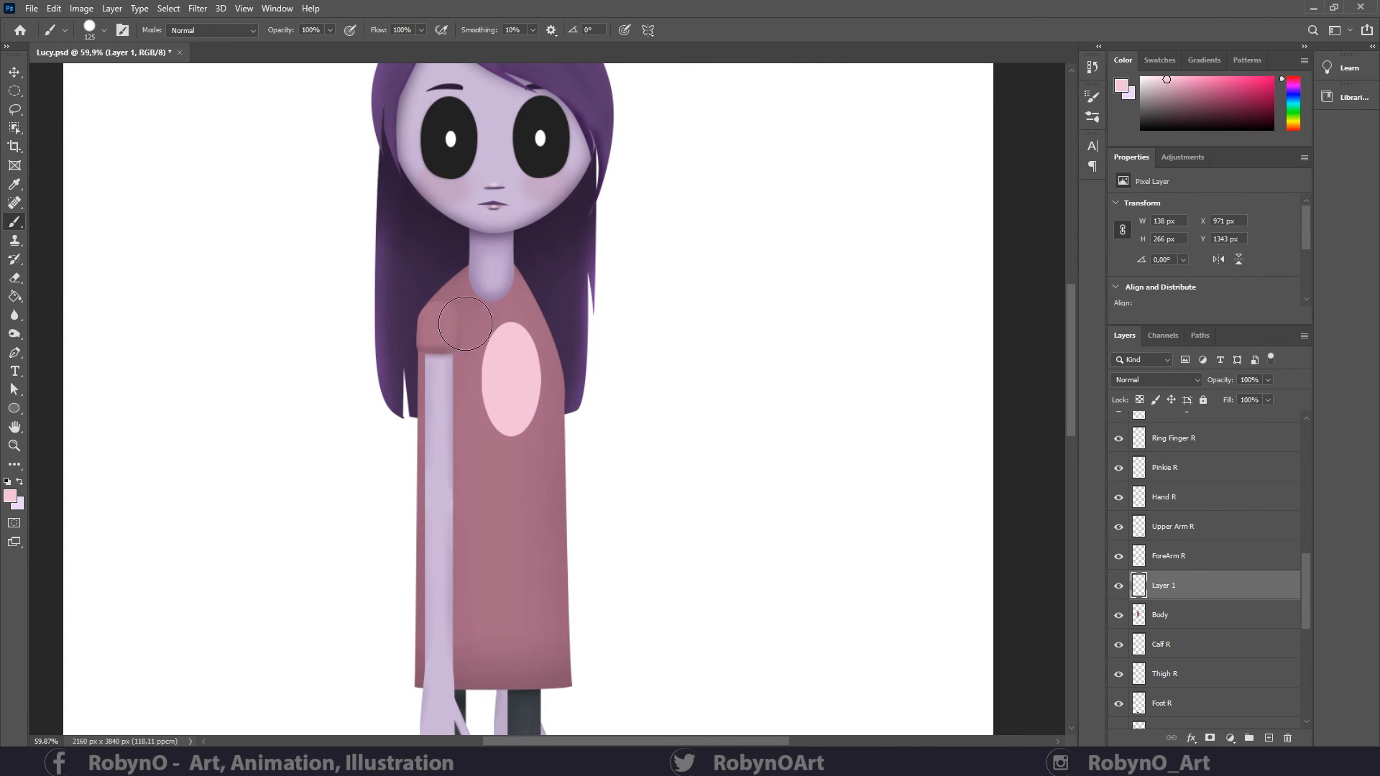
# - Add the text "NO" over the pink oval in Roboto Black as its own text layer
pyautogui.click(14, 446)
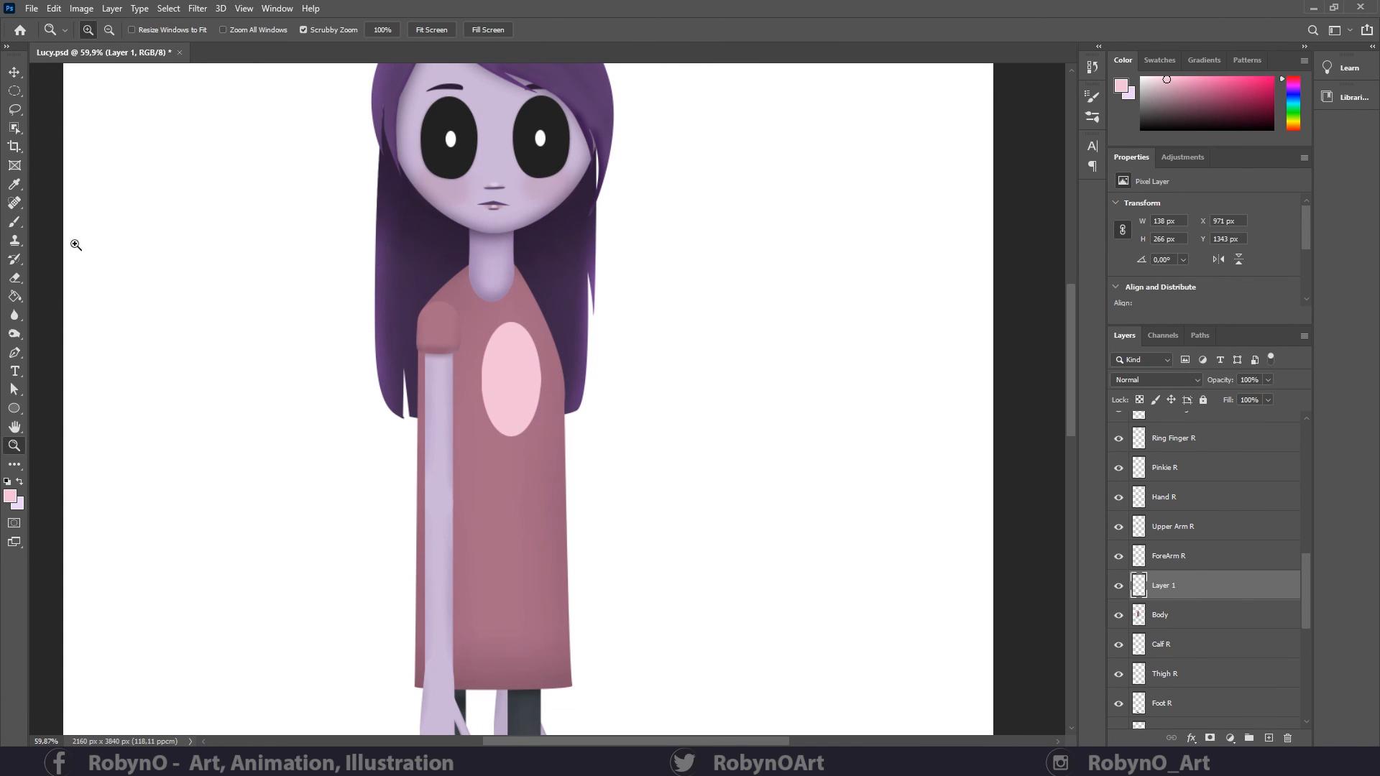
pyautogui.click(14, 371)
pyautogui.click(496, 370)
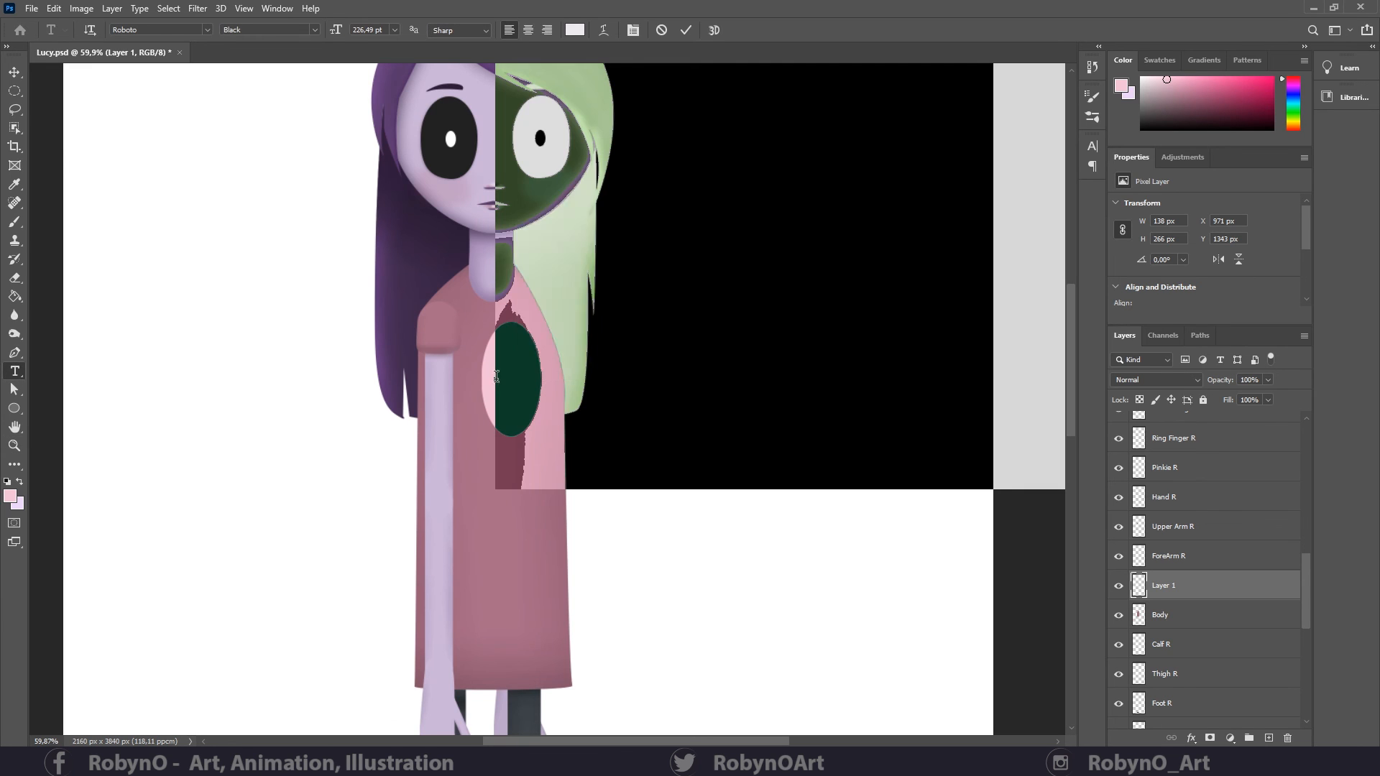
pyautogui.write('NO')
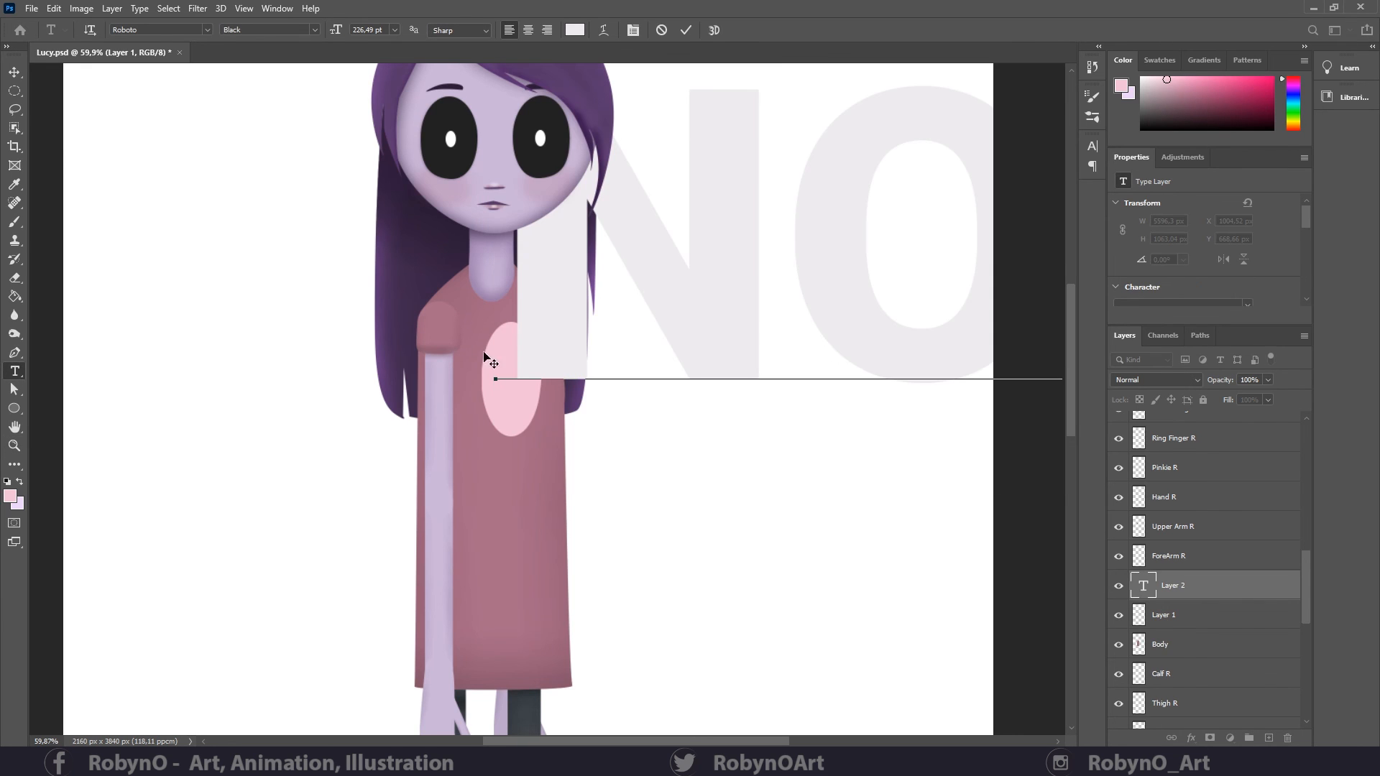
pyautogui.click(1153, 589)
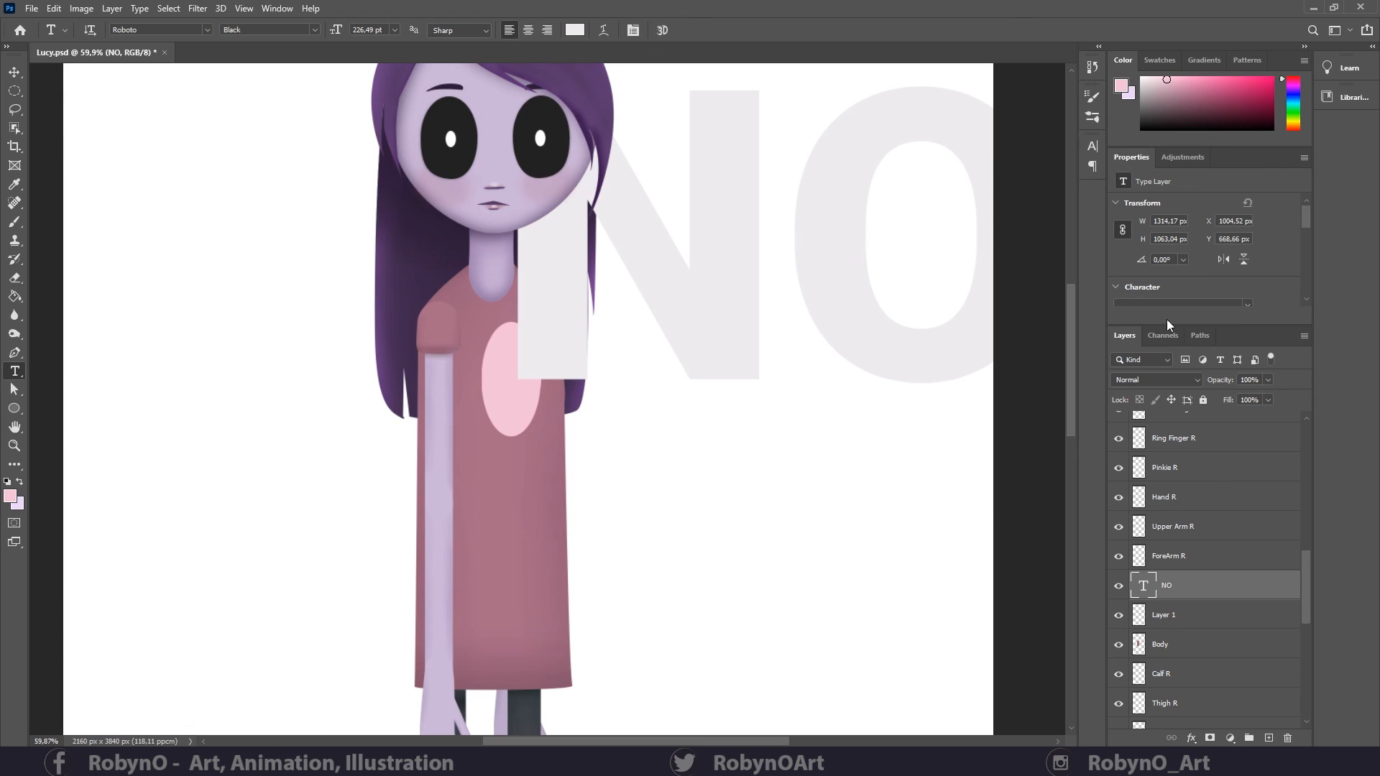
# - Reduce the NO text to 29 pt, then scale it down to about 22.51 pt and centre it on the pink oval
pyautogui.click(1092, 147)
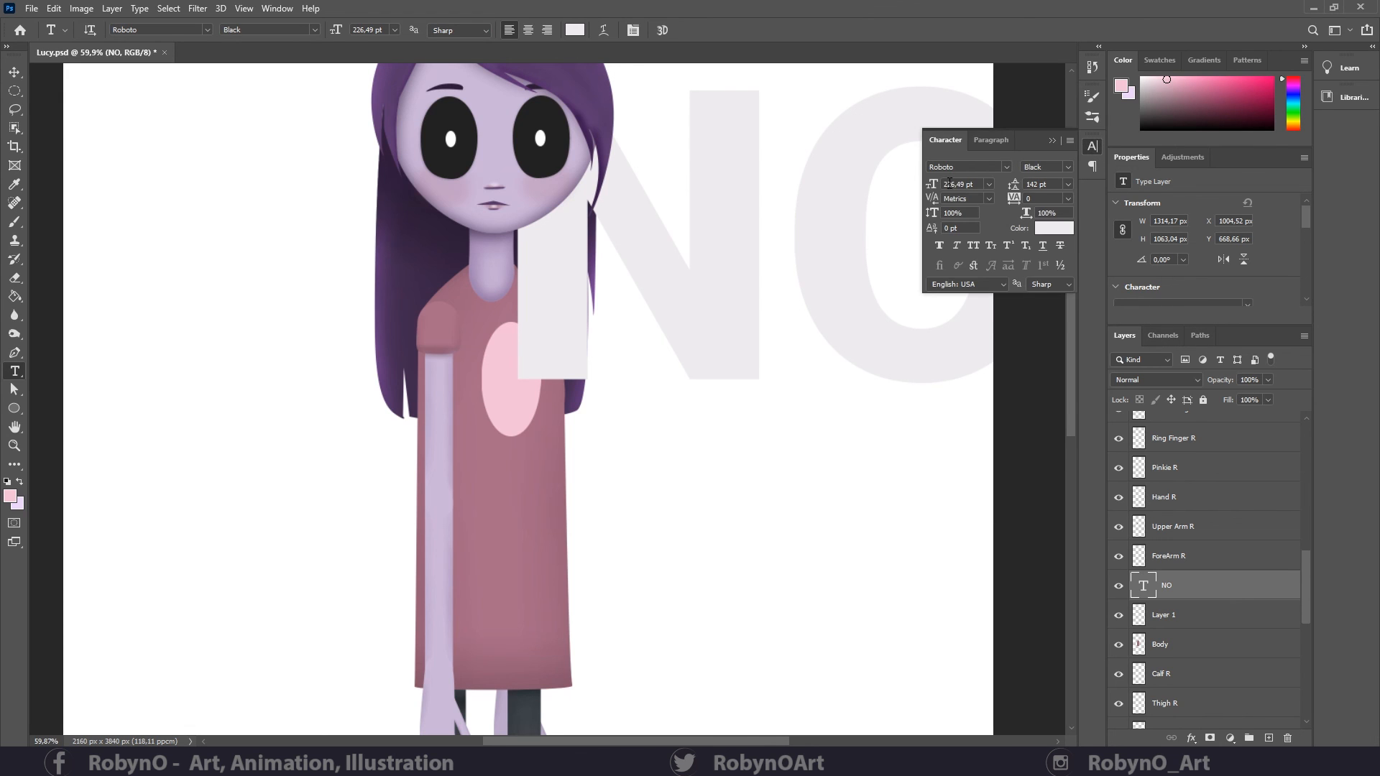
pyautogui.moveTo(935, 186)
pyautogui.mouseDown()
pyautogui.moveTo(865, 187)
pyautogui.moveTo(913, 186)
pyautogui.mouseUp()
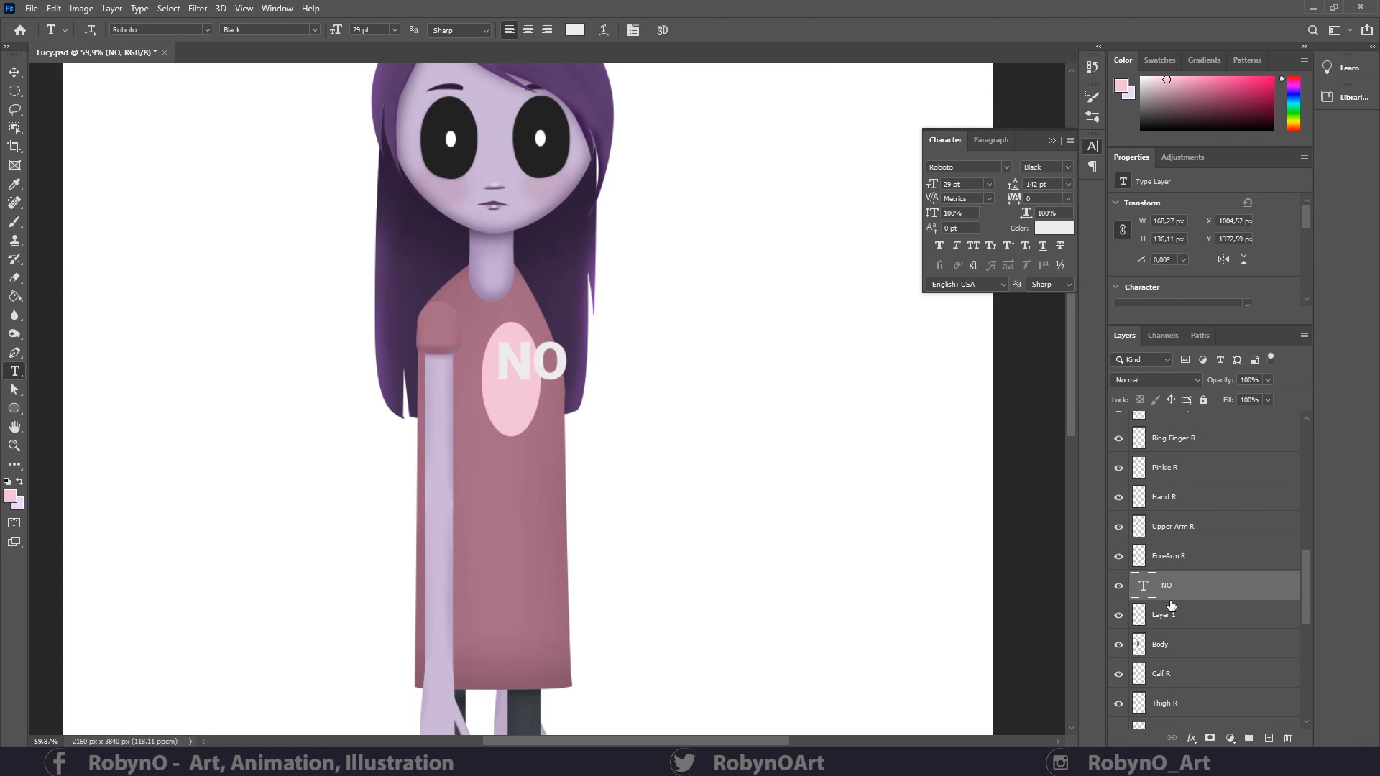
pyautogui.hotkey('ctrl', 't')
pyautogui.moveTo(543, 362); pyautogui.dragTo(570, 380)
pyautogui.press('Return')
pyautogui.press('z')
# - Recolour the NO text to the muted purple a288b3 sampled from the edge of the neck
pyautogui.click(1054, 227)
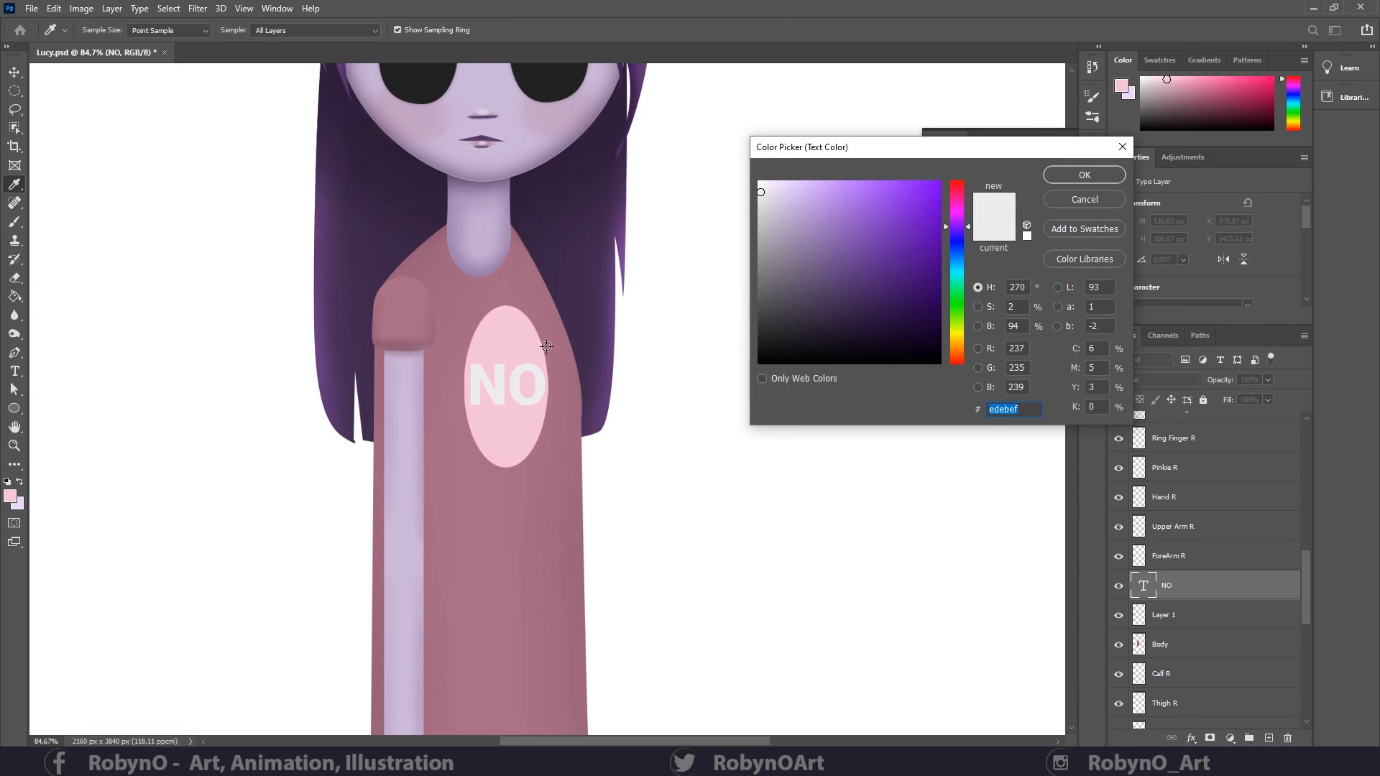
pyautogui.click(477, 228)
pyautogui.click(455, 204)
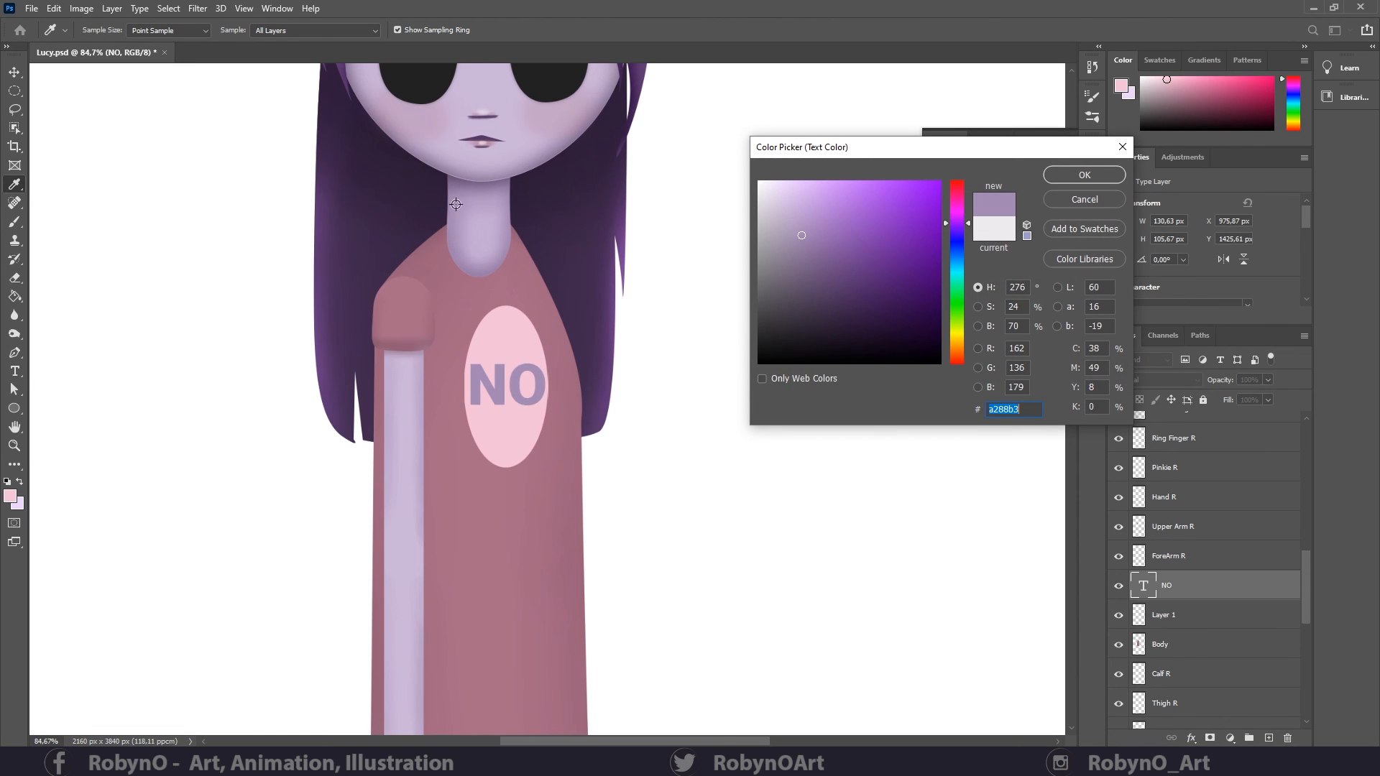
pyautogui.click(1085, 176)
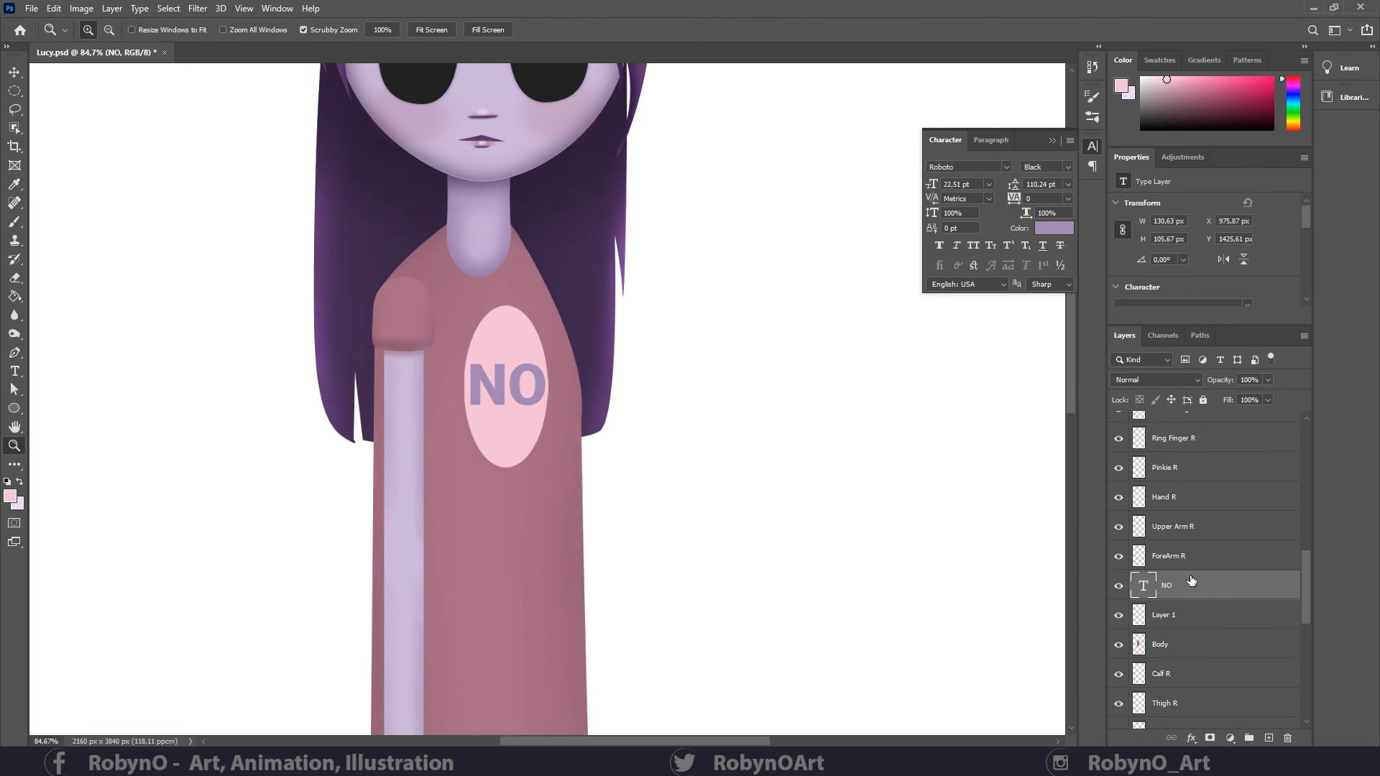
# - Squeeze the NO text horizontally to about 91.5 px wide so it sits inside the pink oval
pyautogui.hotkey('ctrl', 't')
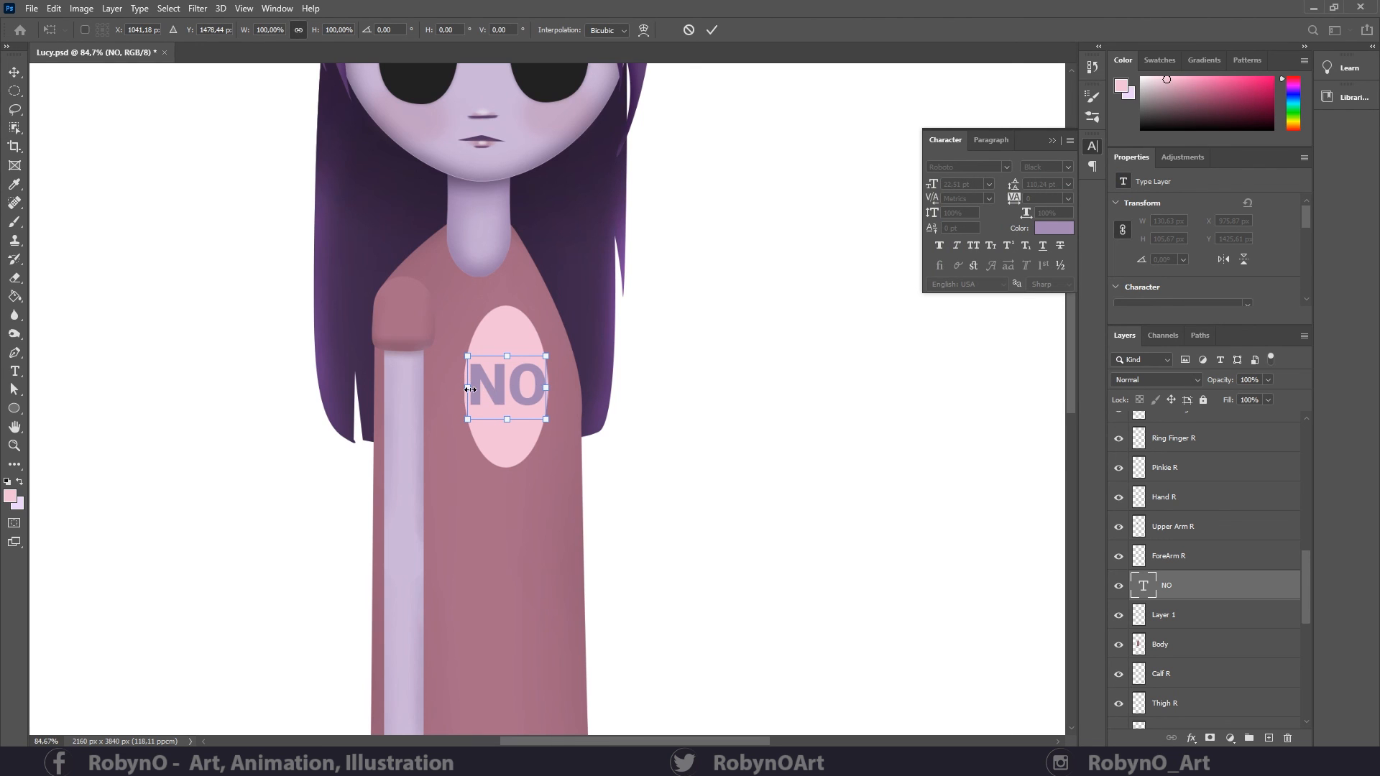
pyautogui.moveTo(470, 389); pyautogui.dragTo(510, 389)
pyautogui.press('Return')
pyautogui.press('z')
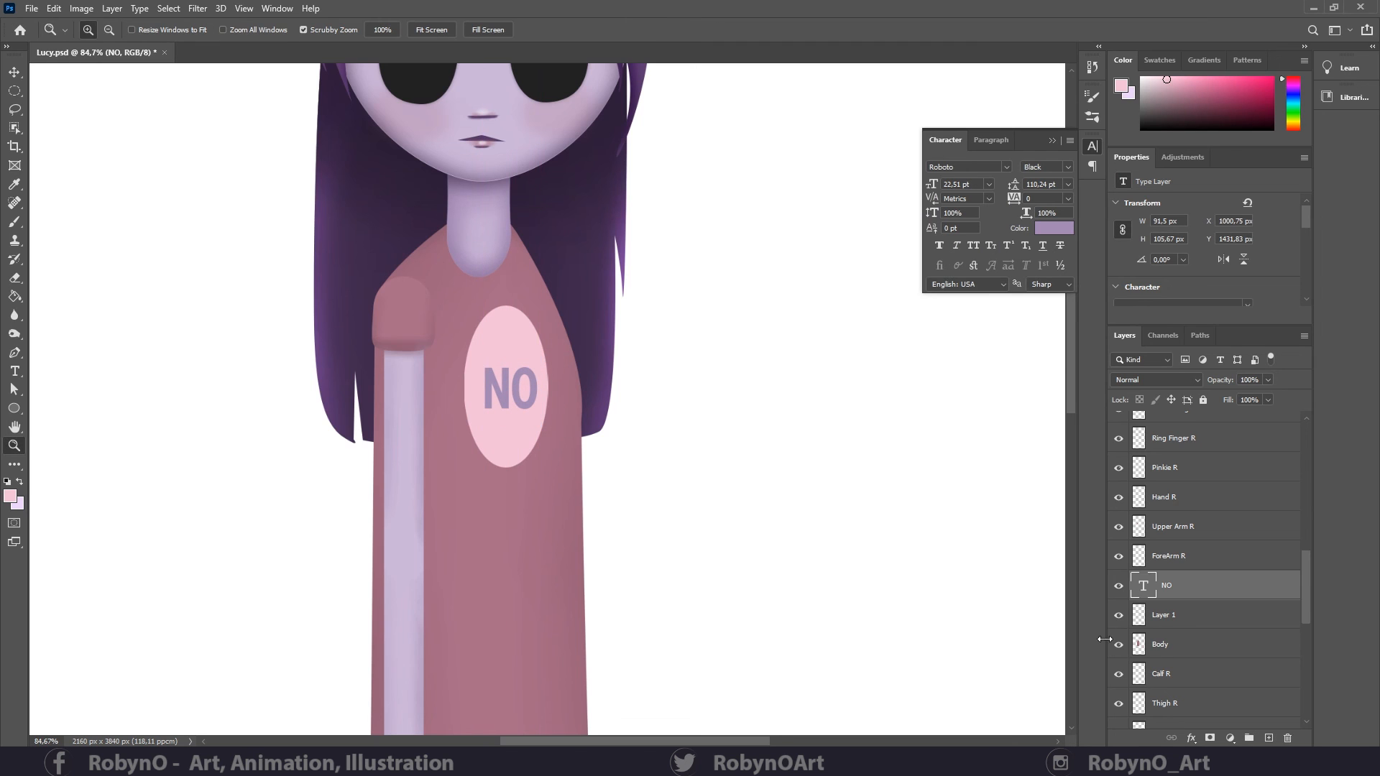
# - Rasterize the NO text layer and merge it down into the pink oval's layer
pyautogui.rightClick(1215, 594)
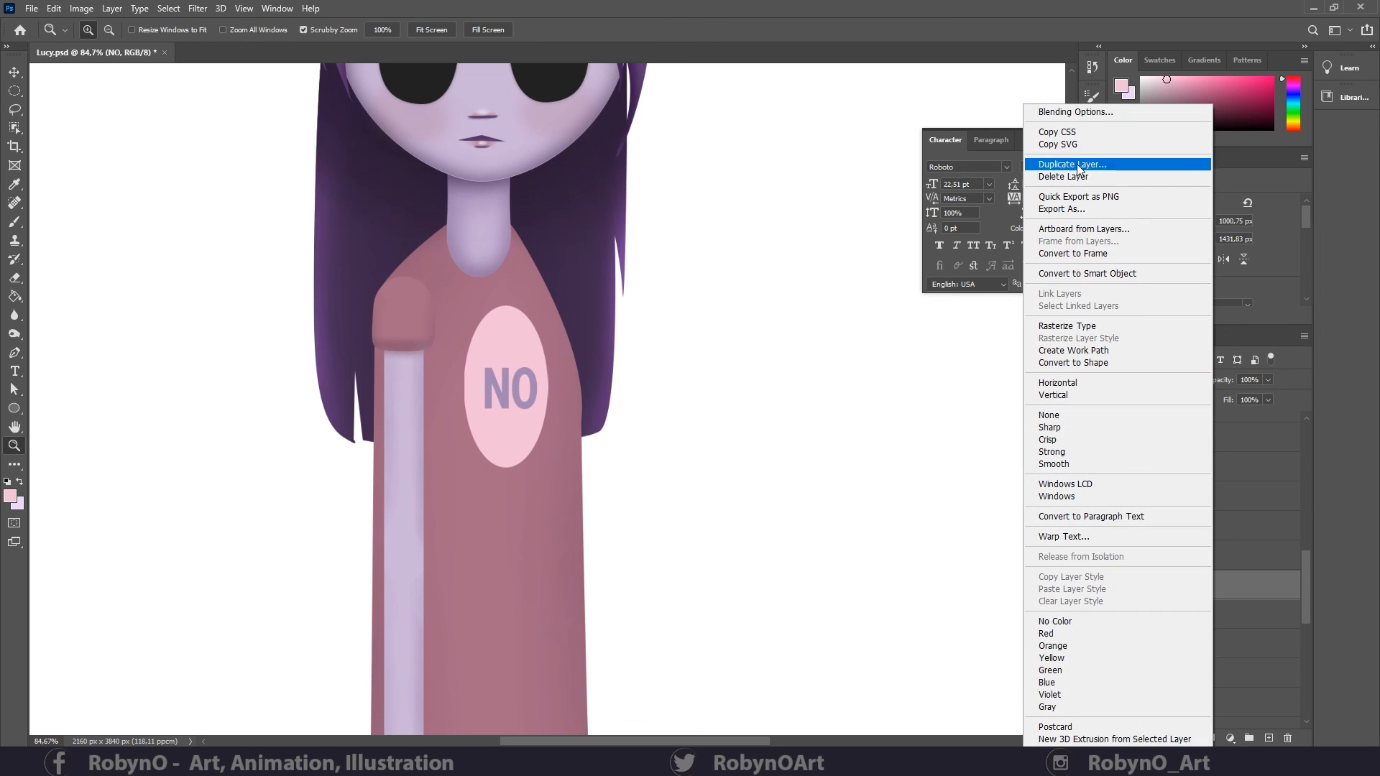
pyautogui.click(1121, 328)
pyautogui.hotkey('ctrl', 'e')
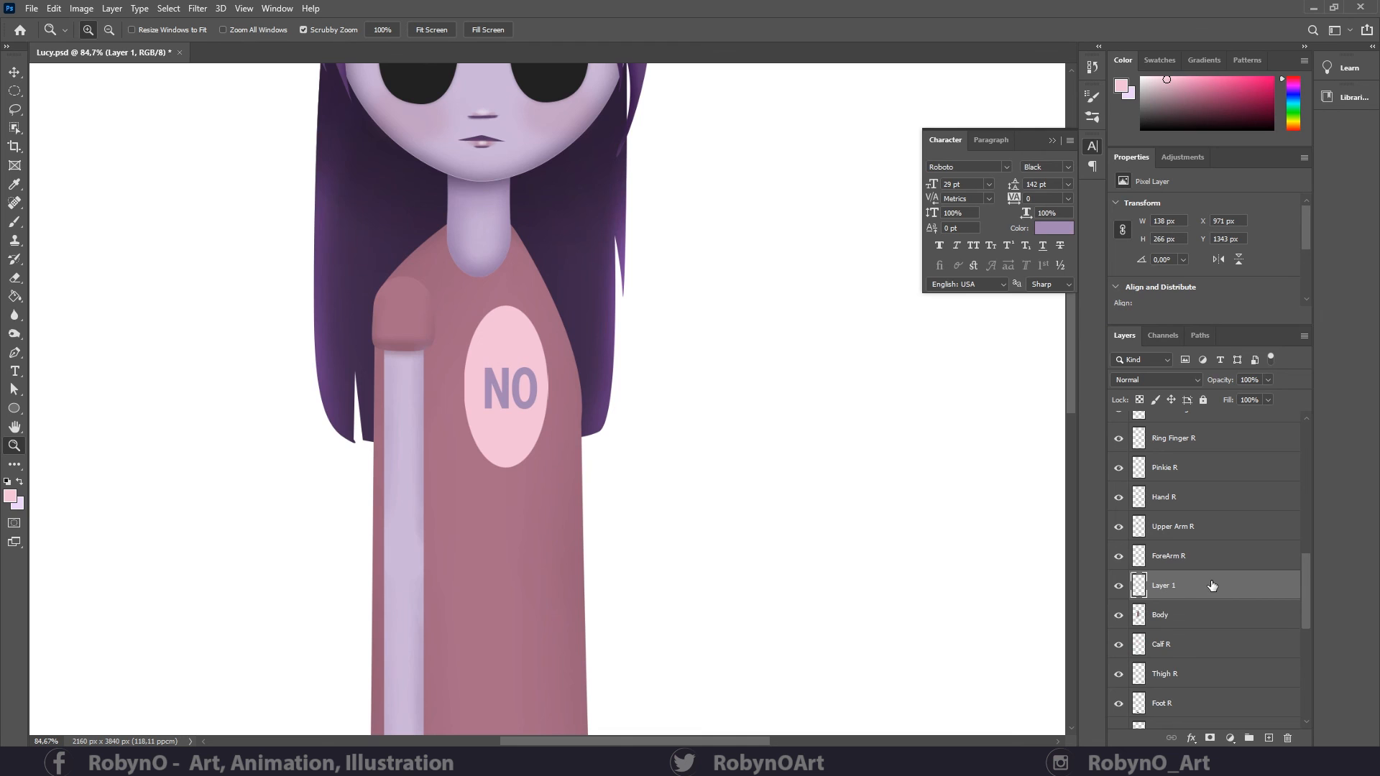
# - Warp the NO badge by bending both its sides towards the front of the chest to follow the body's curve
pyautogui.click(54, 8)
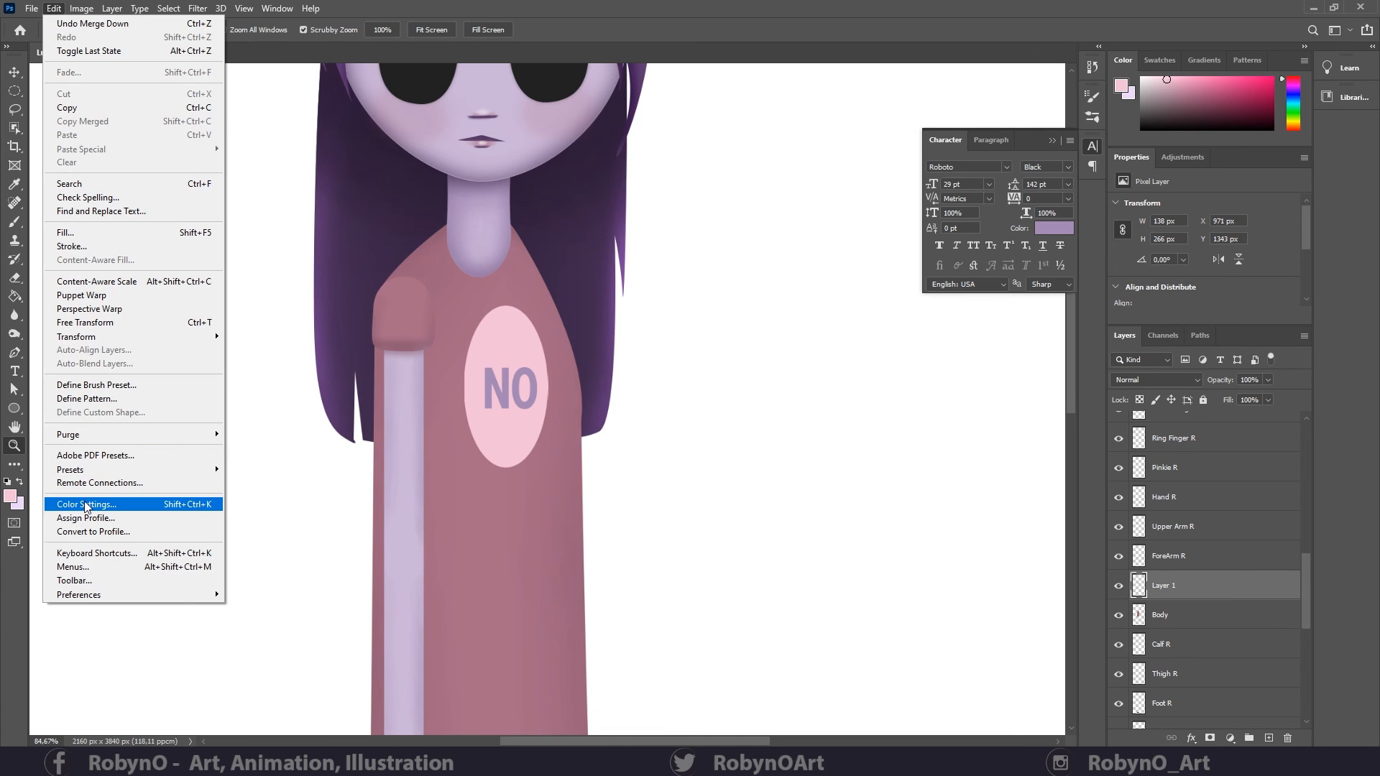
pyautogui.moveTo(96, 337)
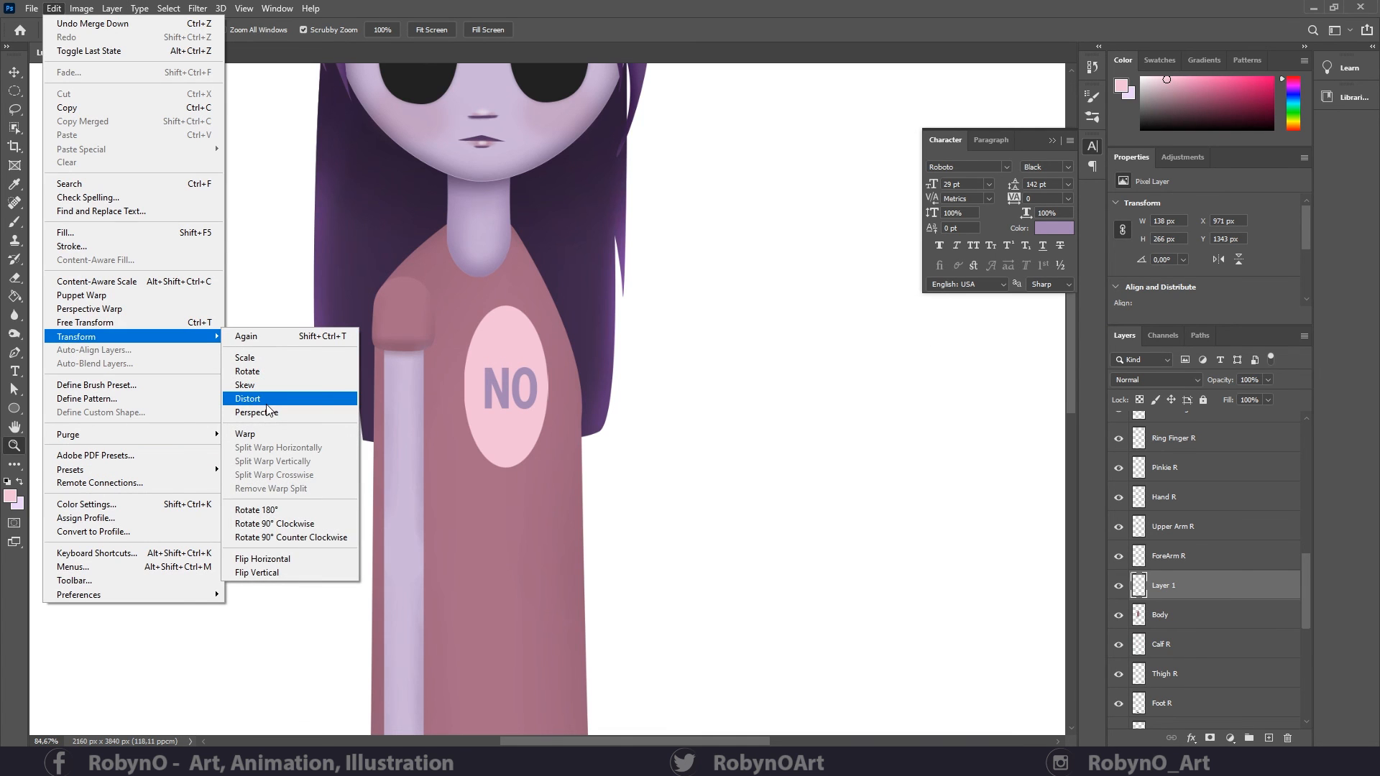
pyautogui.click(263, 434)
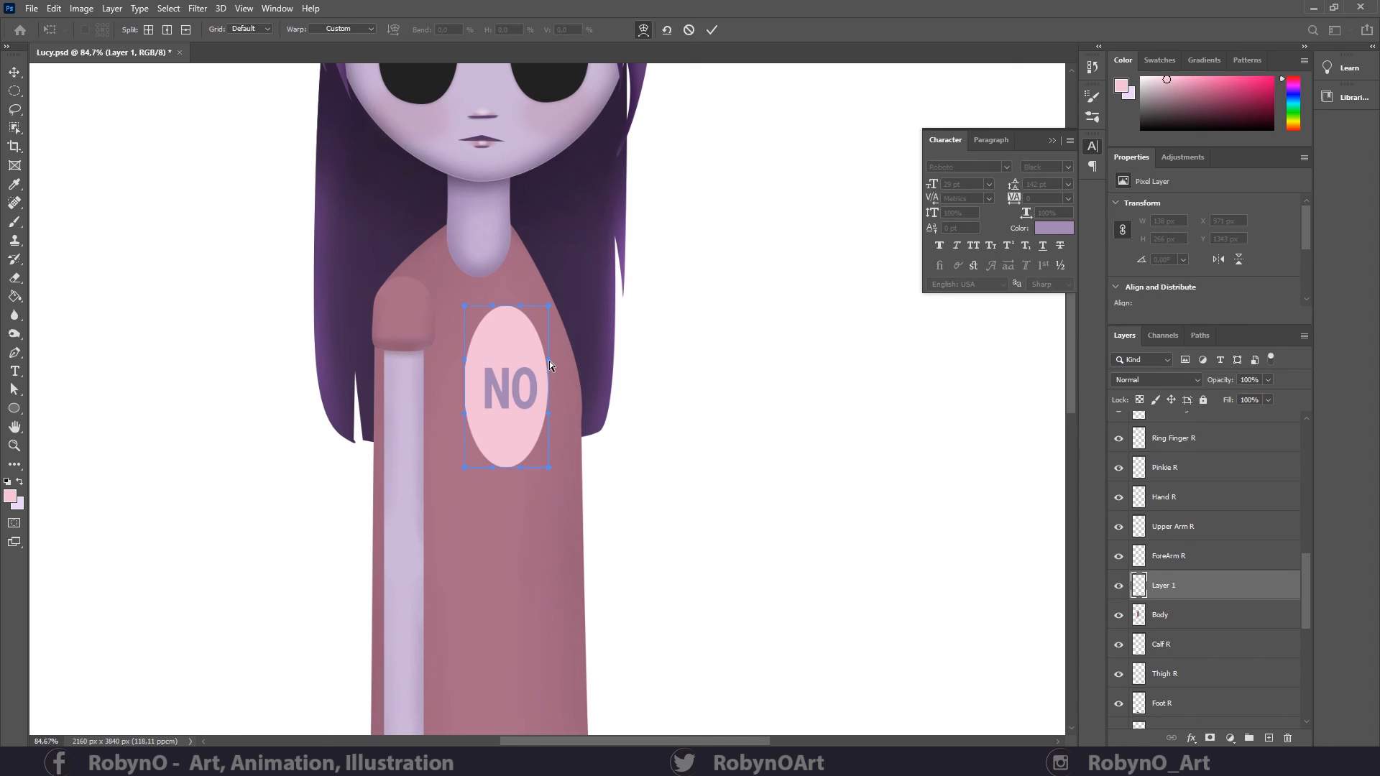
pyautogui.moveTo(551, 361); pyautogui.dragTo(558, 359)
pyautogui.moveTo(550, 411); pyautogui.dragTo(560, 412)
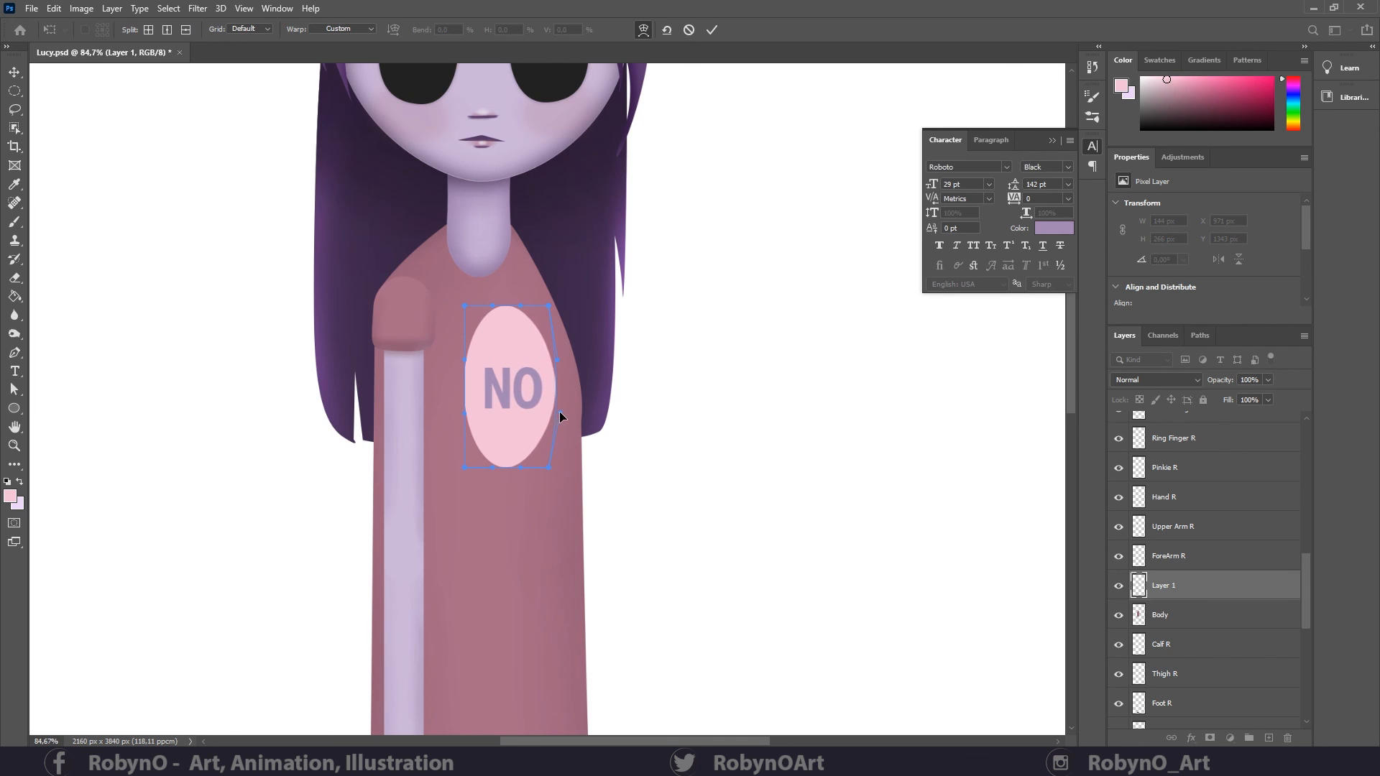
pyautogui.moveTo(465, 361); pyautogui.dragTo(476, 360)
pyautogui.moveTo(465, 415); pyautogui.dragTo(482, 419)
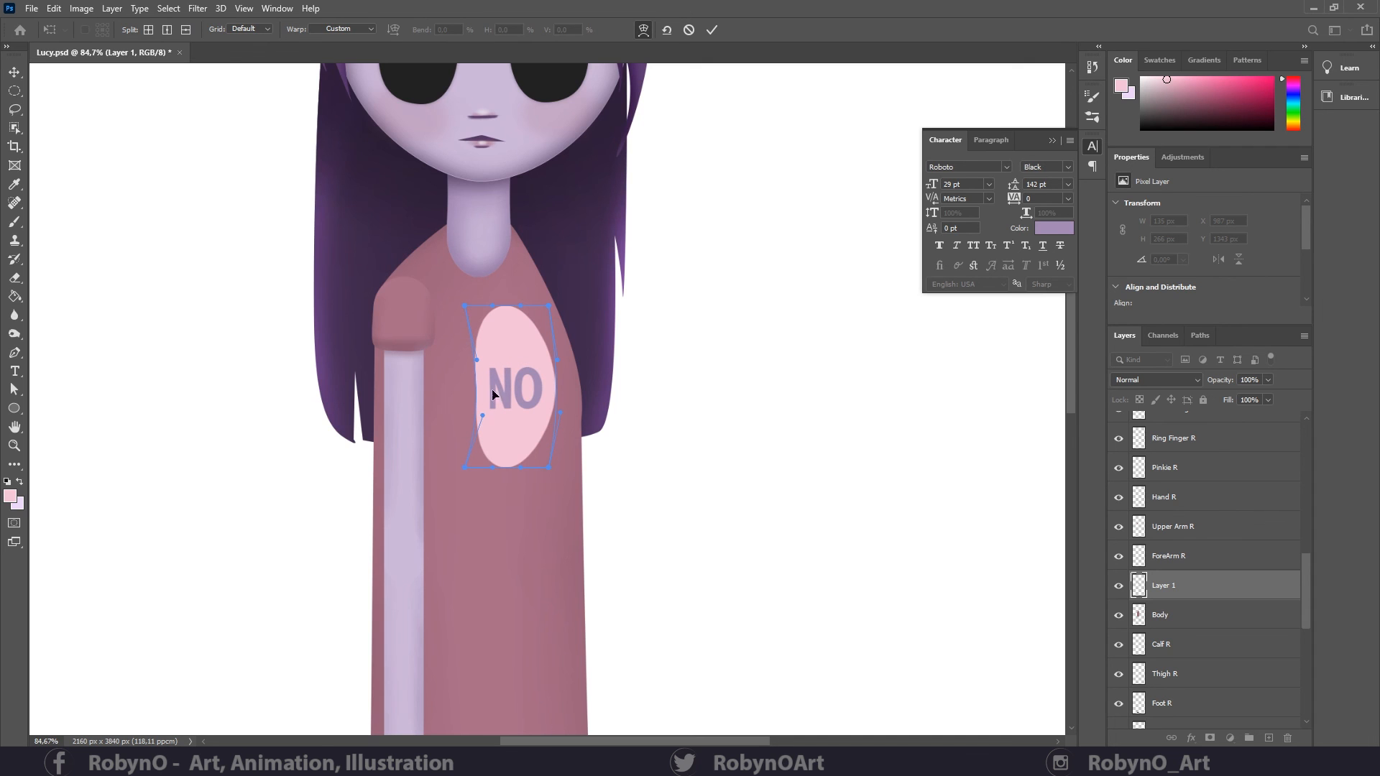
pyautogui.press('Return')
# - Warp the NO badge a second time, reshaping it to about 128 x 270 px for a stronger body curve
pyautogui.moveTo(543, 367); pyautogui.dragTo(468, 375)
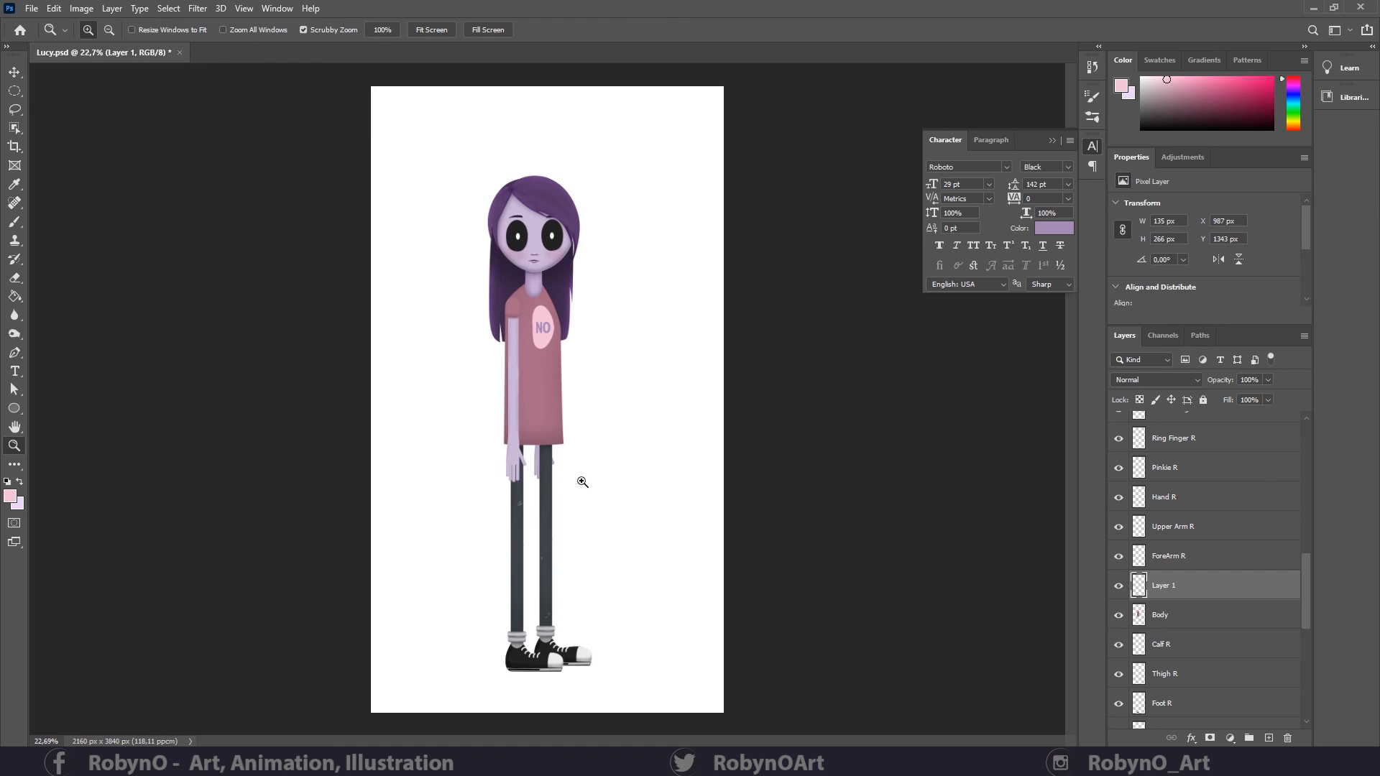
pyautogui.moveTo(544, 324); pyautogui.dragTo(608, 349)
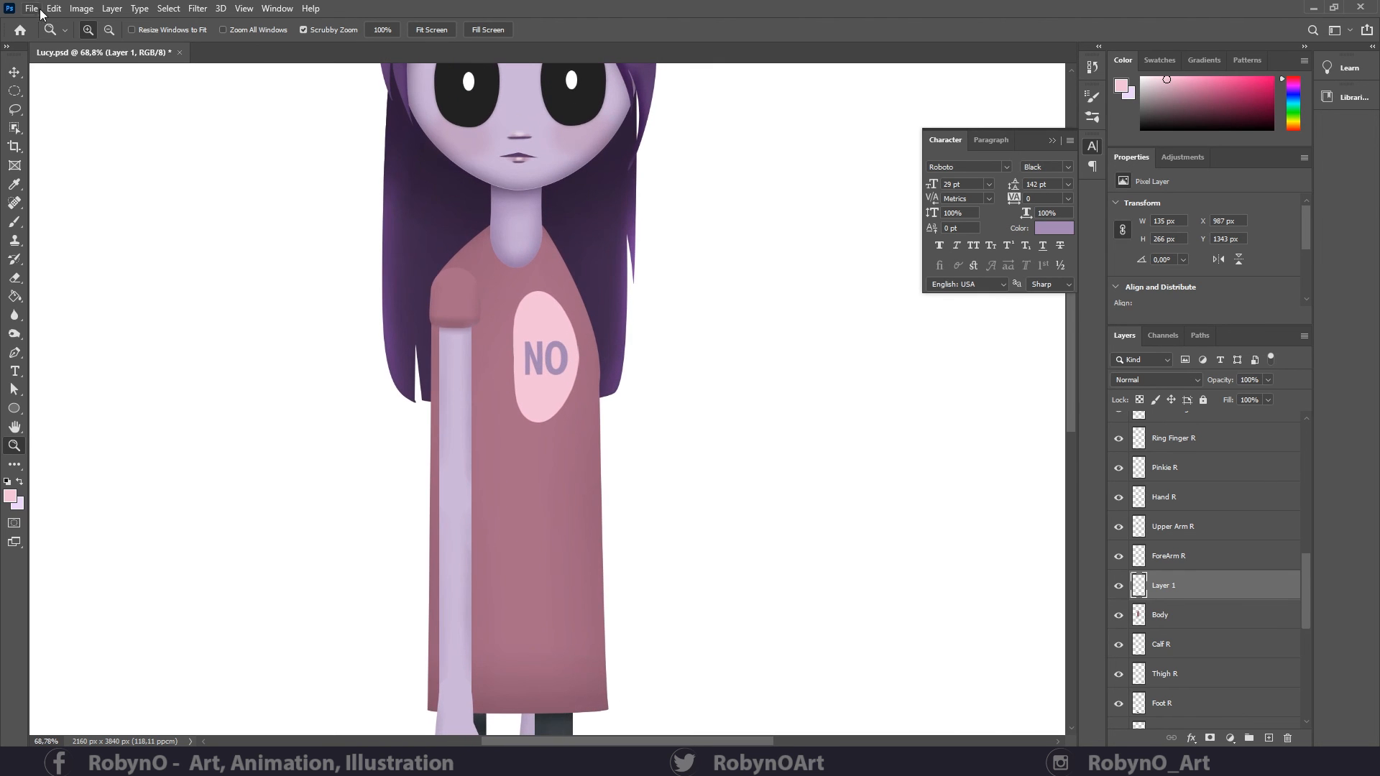
pyautogui.click(78, 8)
pyautogui.moveTo(53, 9)
pyautogui.moveTo(90, 338)
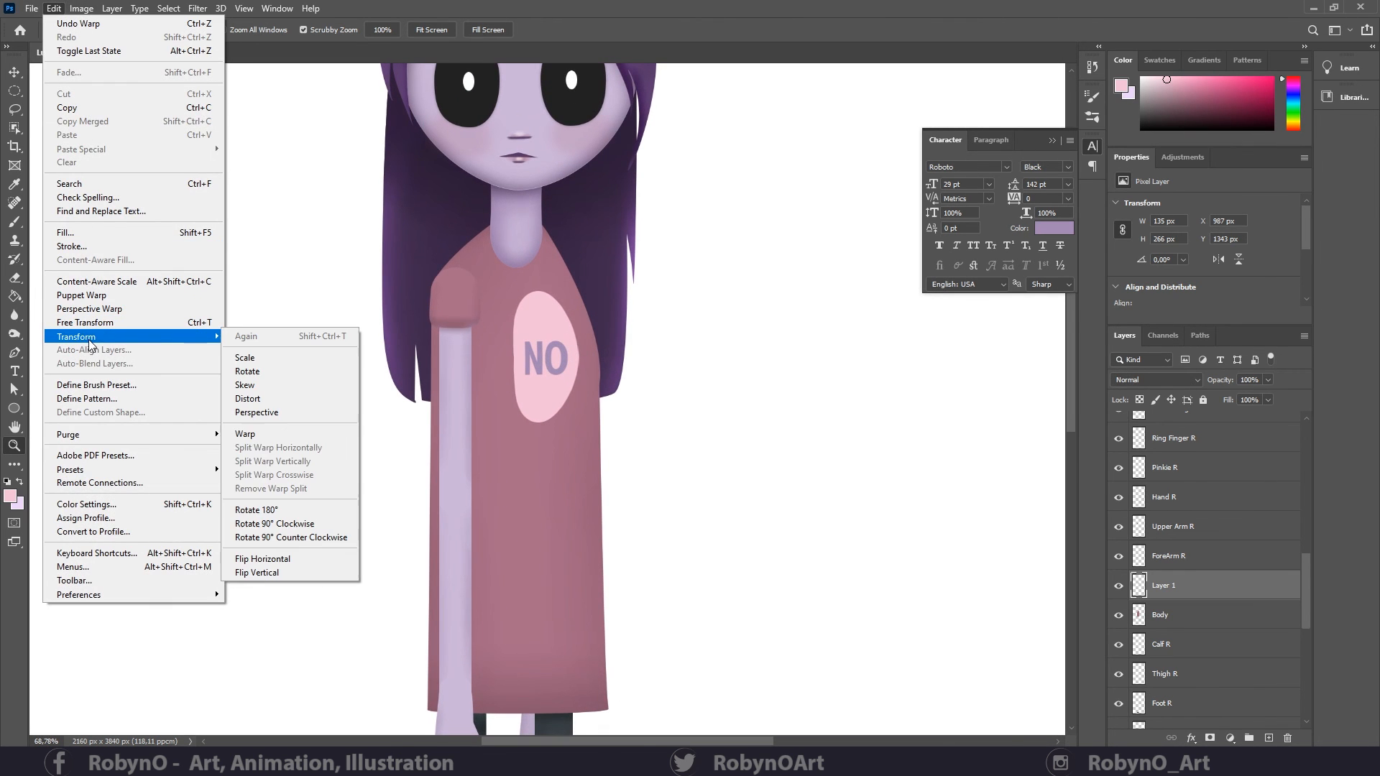
pyautogui.click(245, 434)
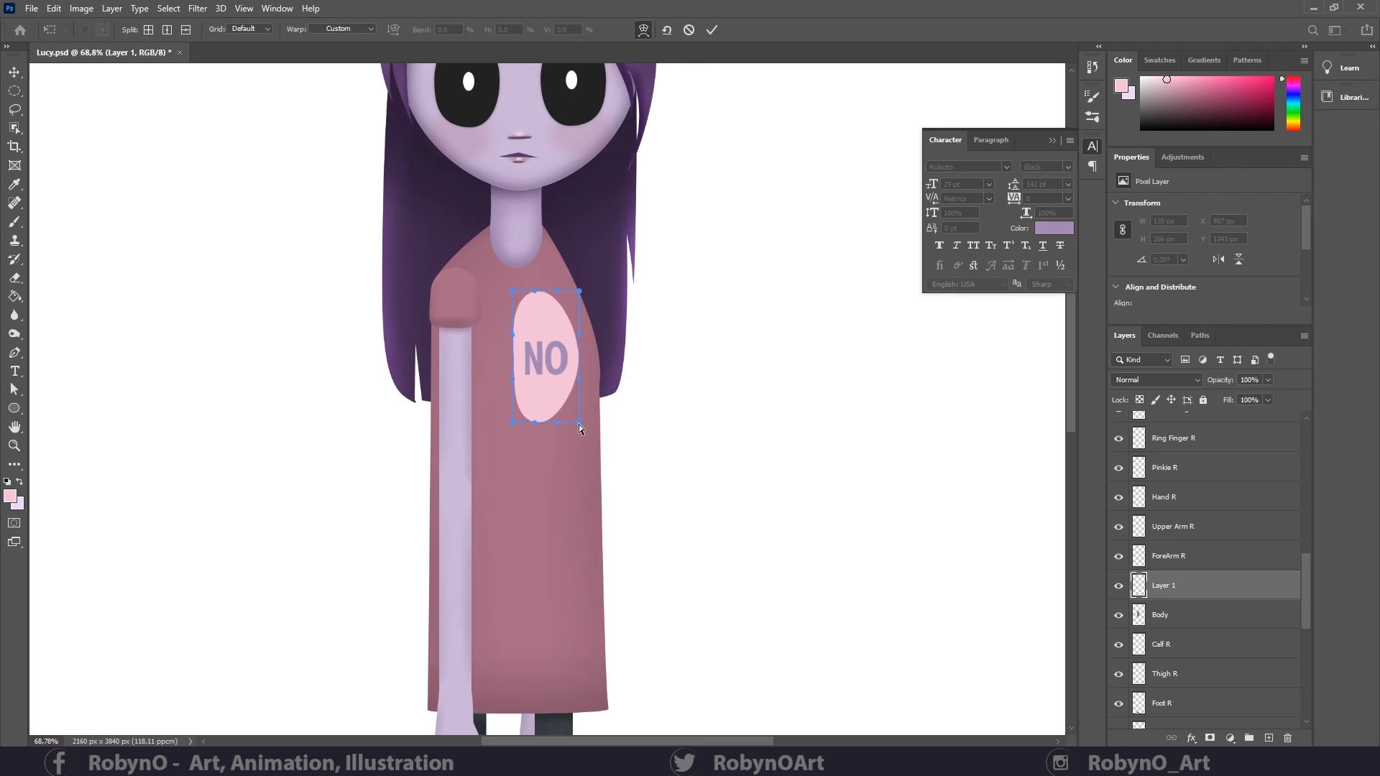
pyautogui.moveTo(580, 428); pyautogui.dragTo(521, 336)
pyautogui.press('Return')
pyautogui.press('z')
pyautogui.hotkey('ctrl', '0')
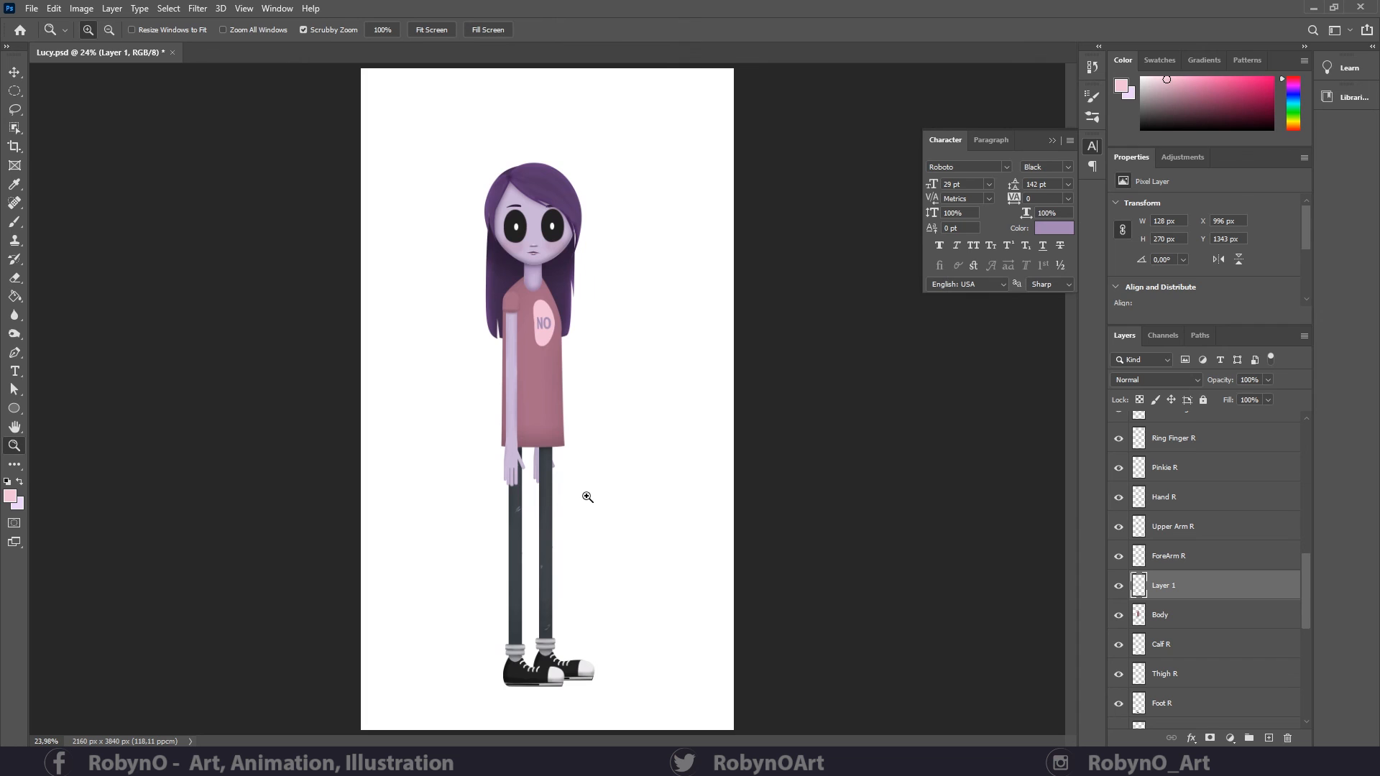
# - Reduce the NO badge layer's opacity to 79% and merge it down into the Body layer
pyautogui.moveTo(552, 315); pyautogui.dragTo(607, 349)
pyautogui.click(1268, 380)
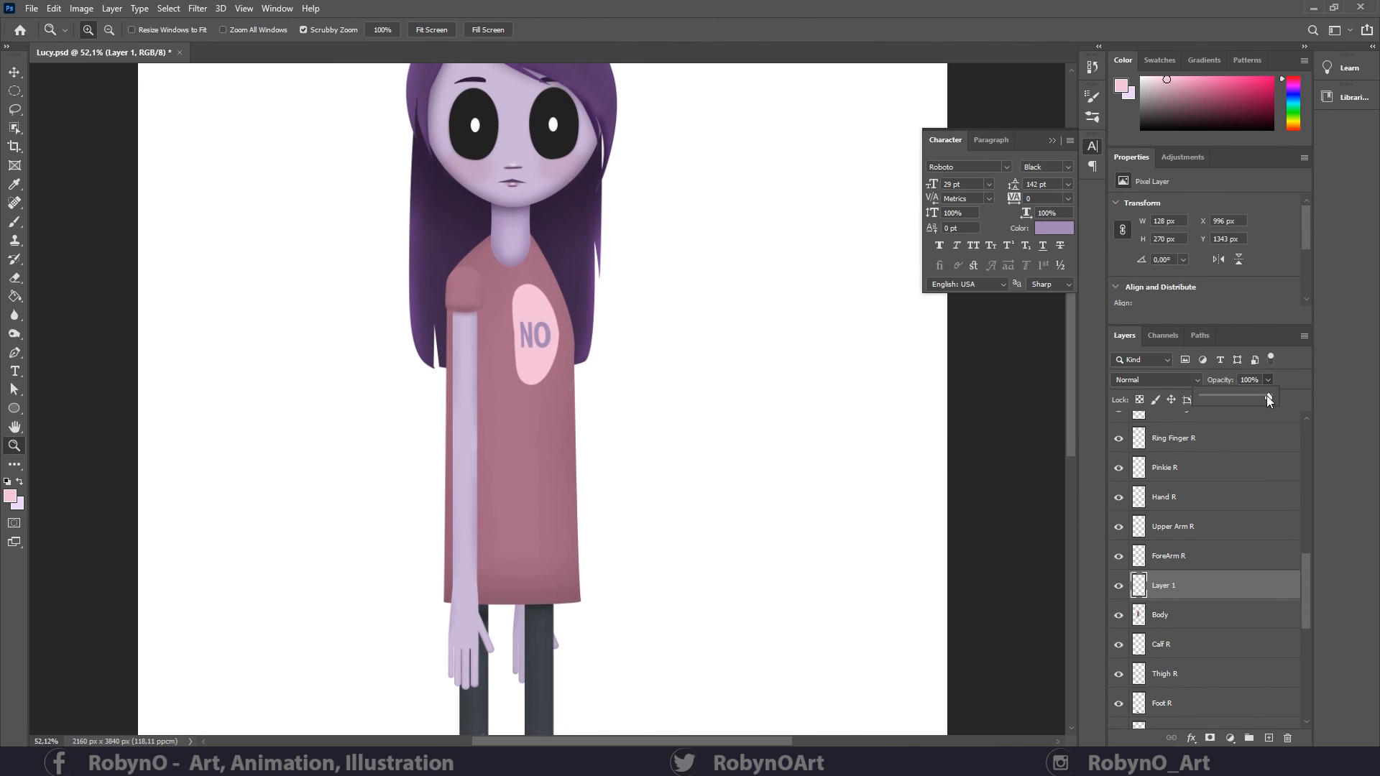
pyautogui.moveTo(1266, 395); pyautogui.dragTo(1255, 397)
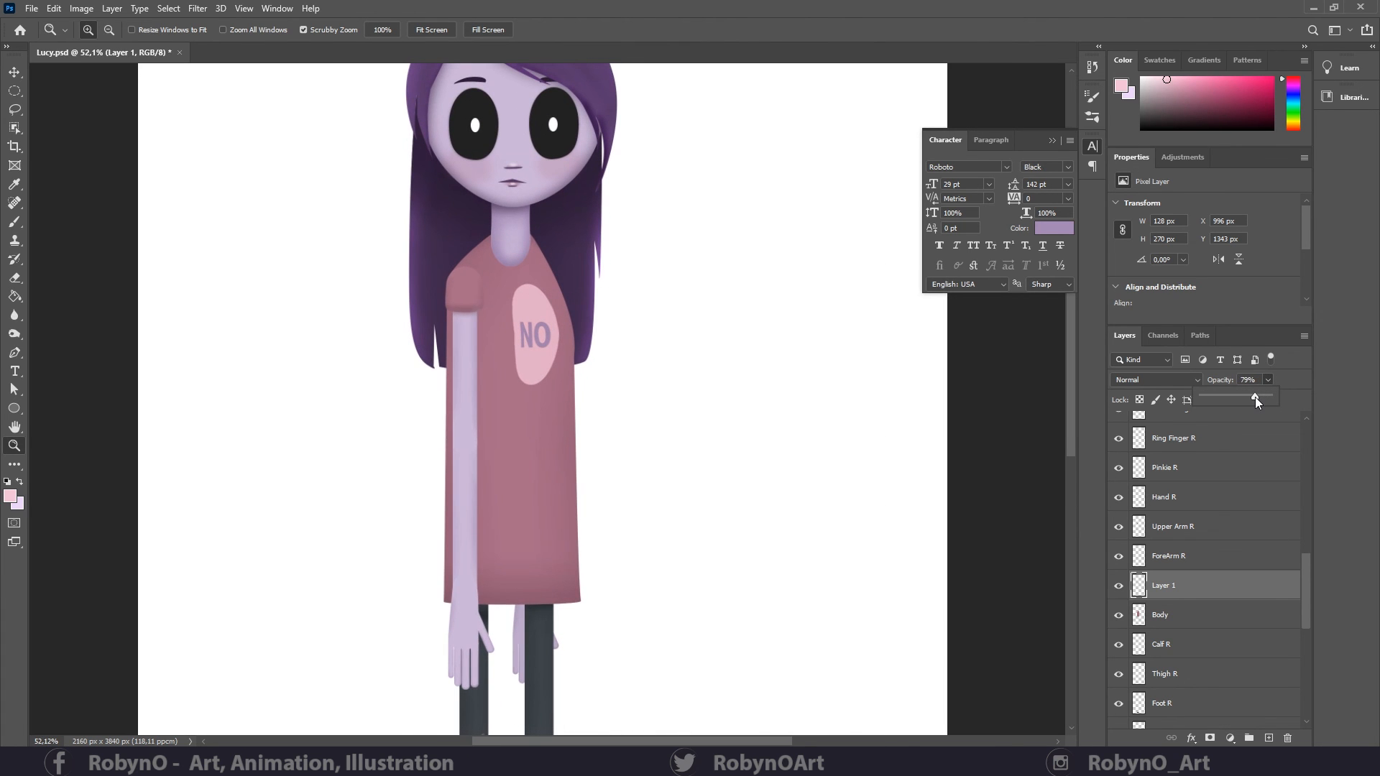
pyautogui.click(1233, 599)
pyautogui.hotkey('ctrl', 'e')
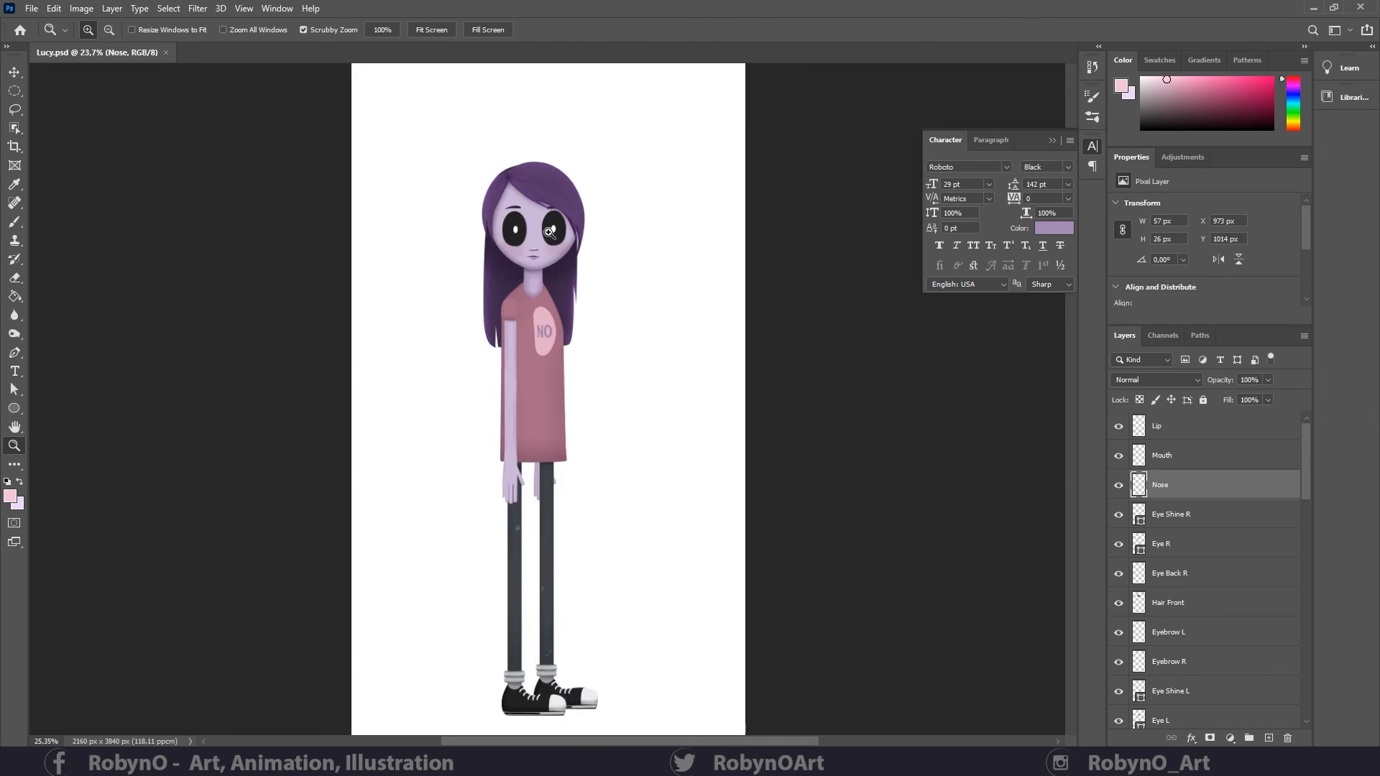
# - Set the foreground colour to the mid grey 7e797b for painting a nose ring
pyautogui.moveTo(515, 214); pyautogui.dragTo(647, 328)
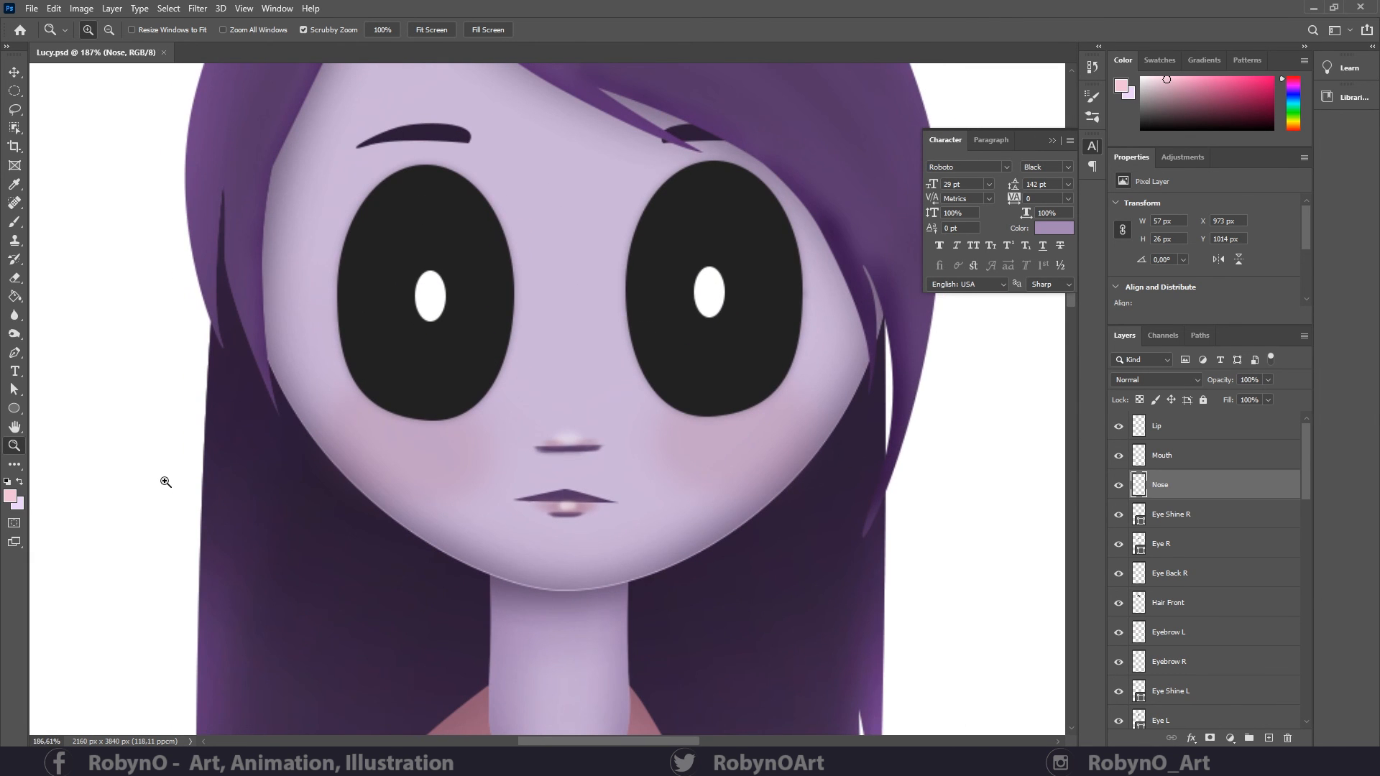
pyautogui.click(14, 223)
pyautogui.click(10, 496)
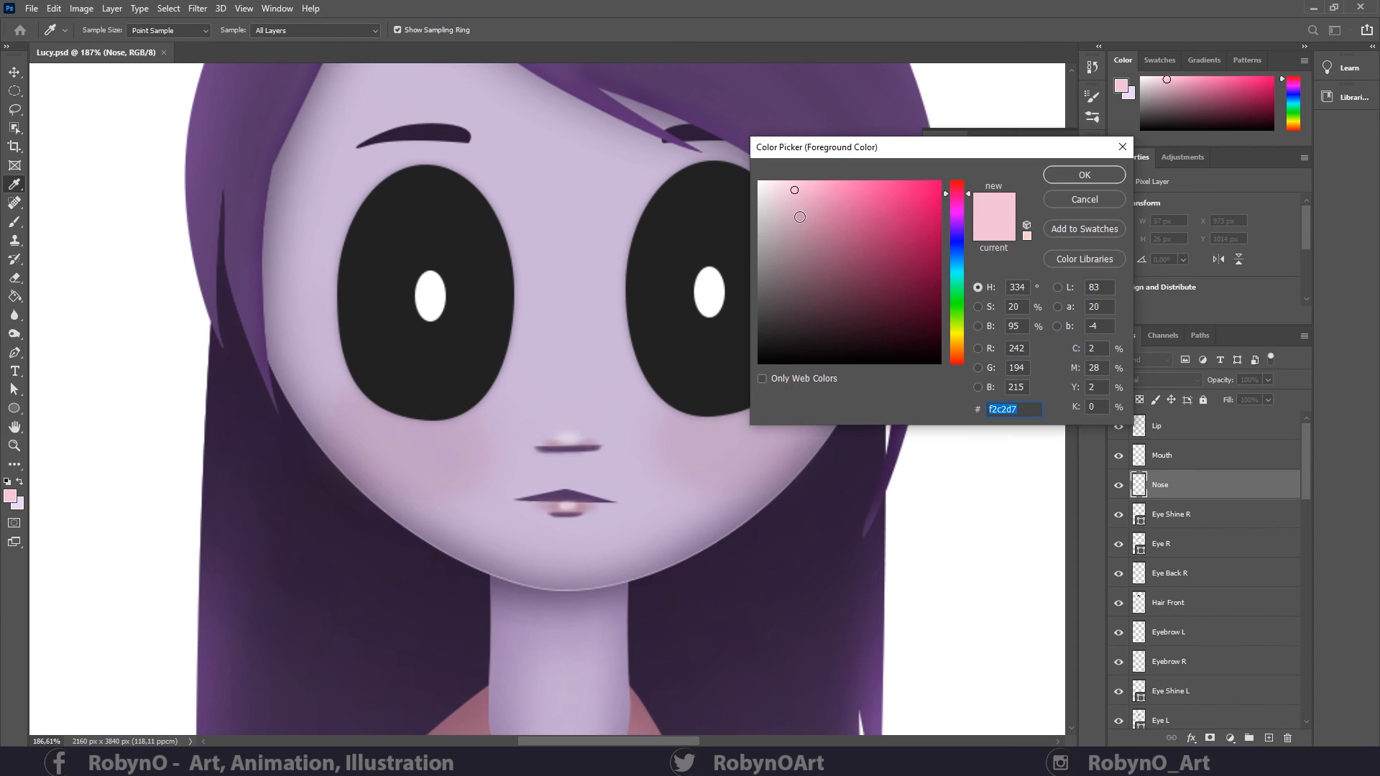
pyautogui.click(767, 201)
pyautogui.moveTo(767, 202); pyautogui.dragTo(766, 273)
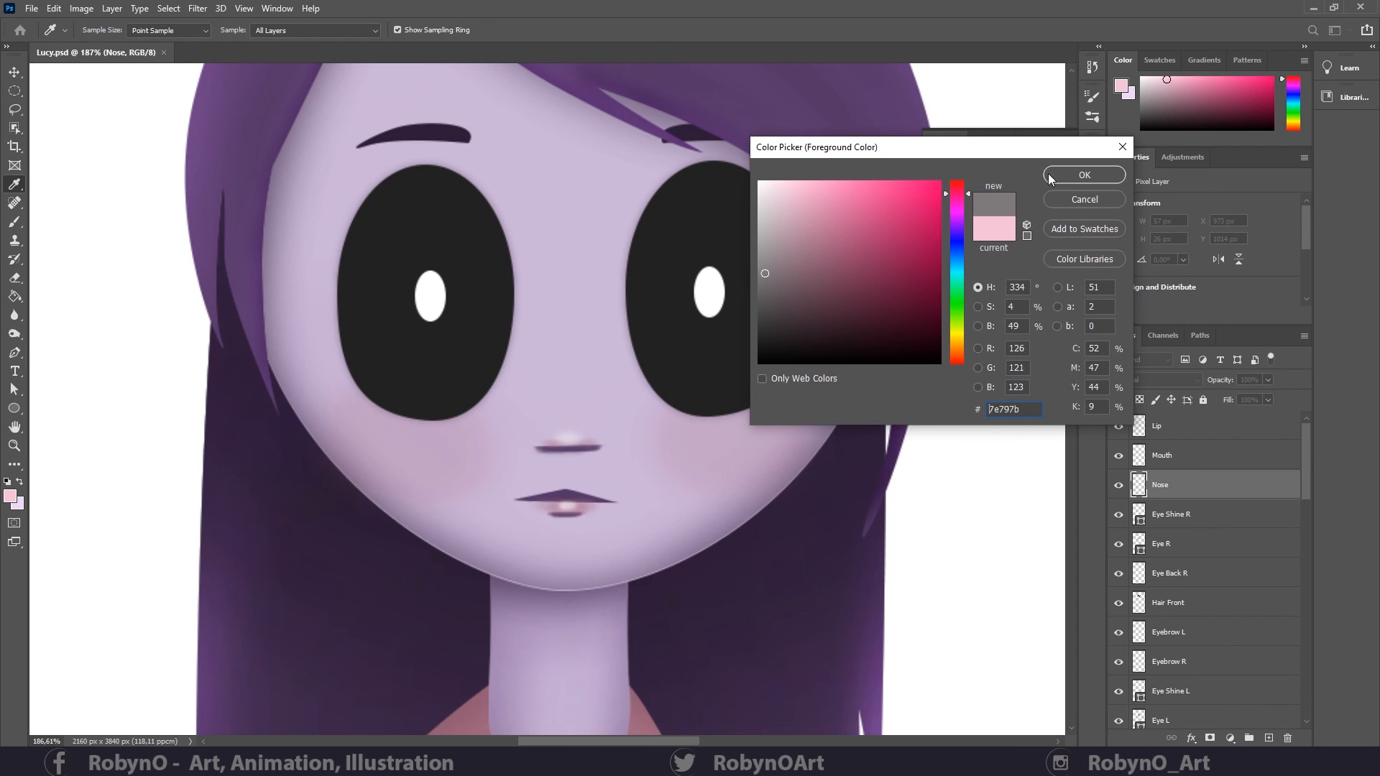
pyautogui.click(1085, 174)
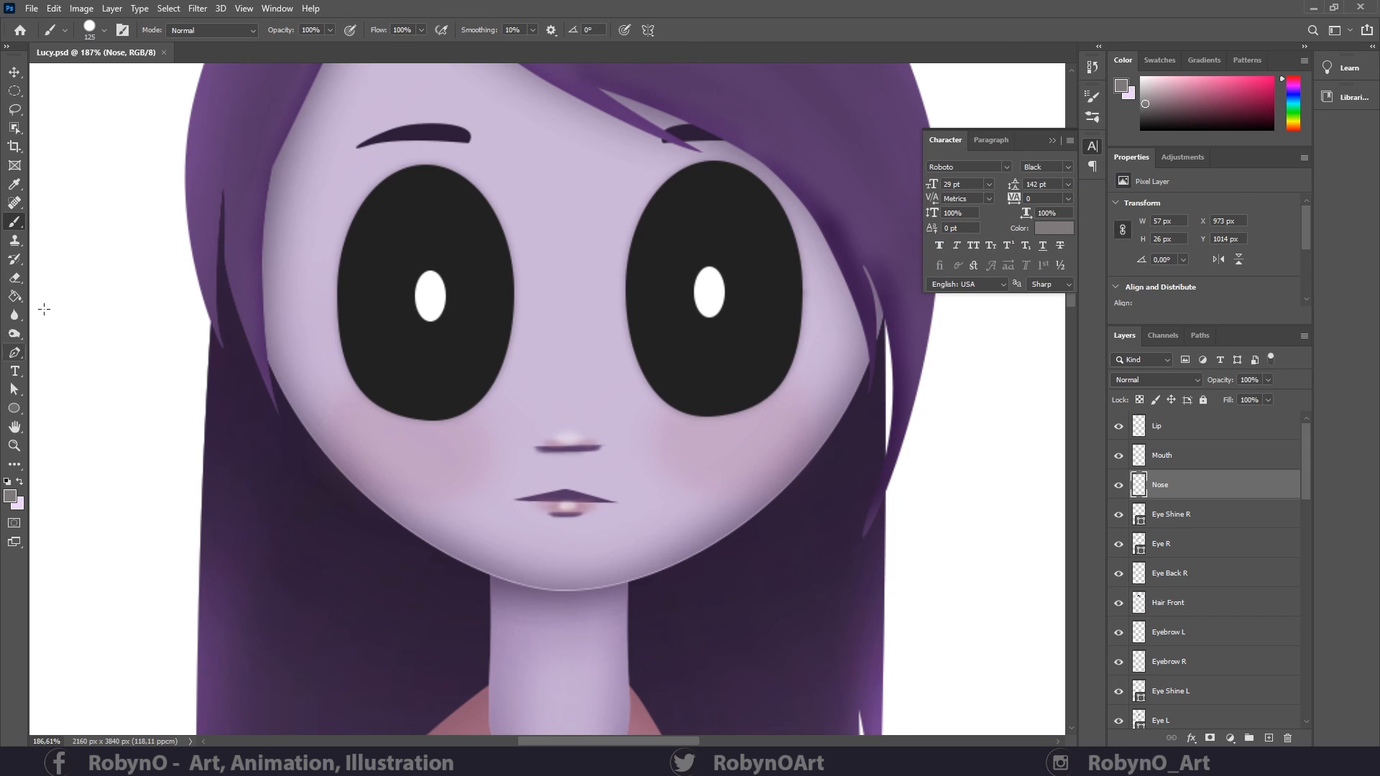
# - Paint a small C-shaped grey ring around one nostril on the Nose layer with a 6 px Hard Round brush
pyautogui.click(87, 30)
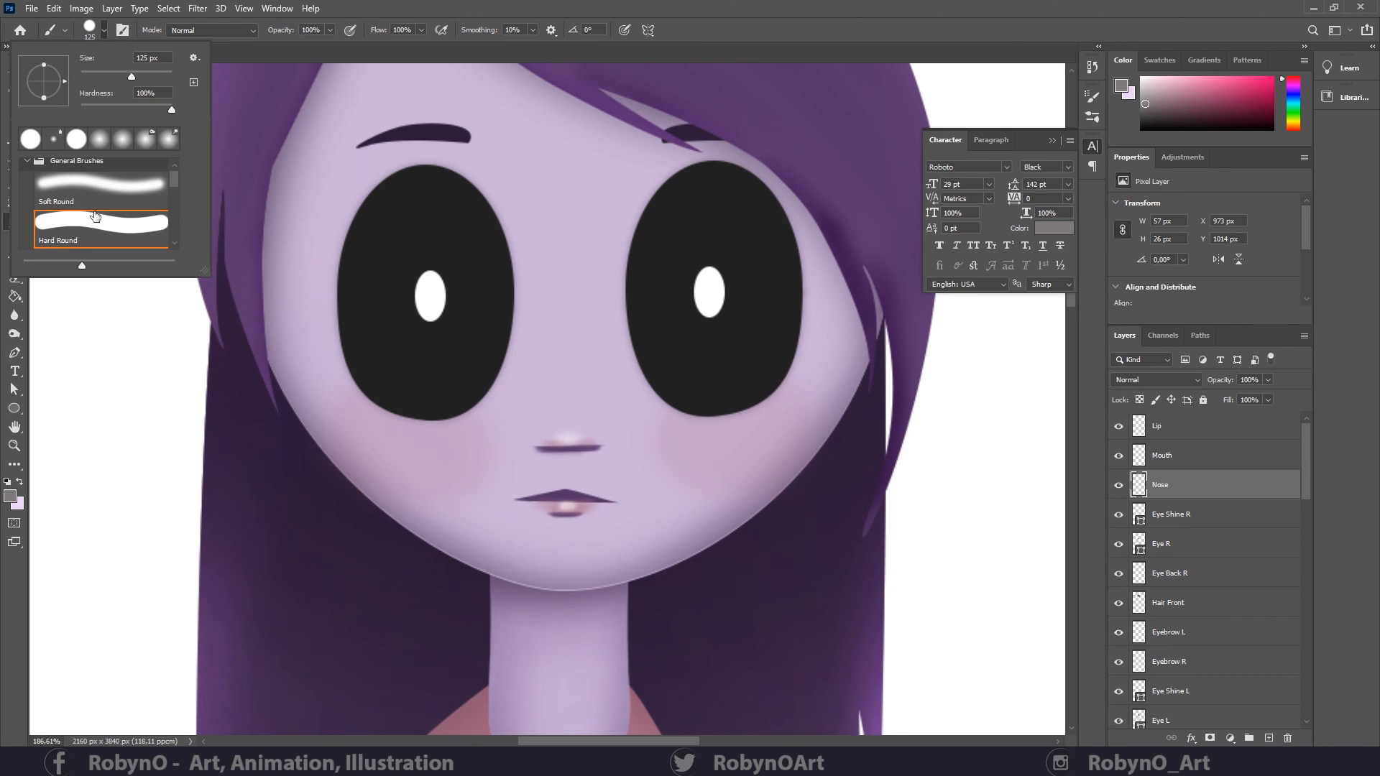
pyautogui.click(379, 68)
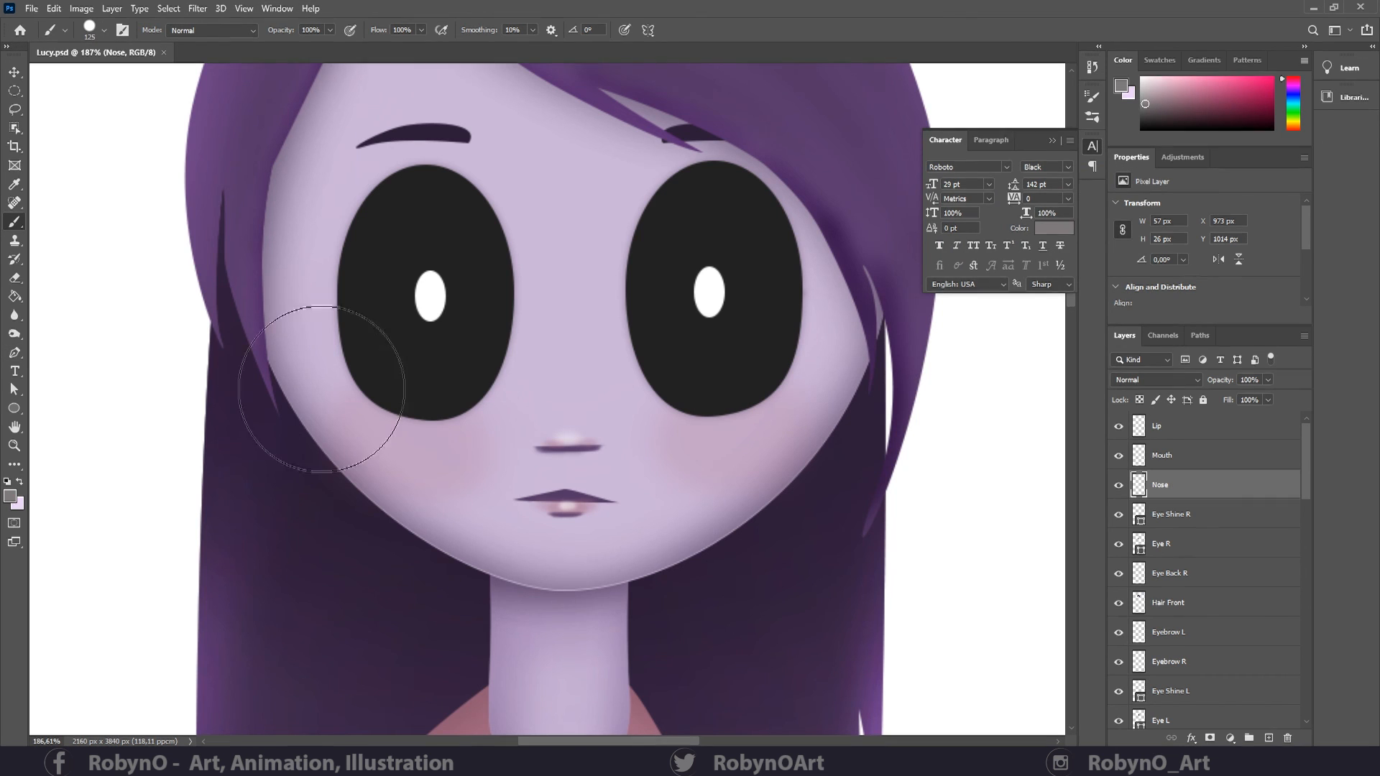
pyautogui.press('[')
pyautogui.press('[')
pyautogui.press('[')
pyautogui.press('[')
pyautogui.press('[')
pyautogui.press('[')
pyautogui.press('[')
pyautogui.press('[')
pyautogui.press('[')
pyautogui.press('[')
pyautogui.press('[')
pyautogui.press('[')
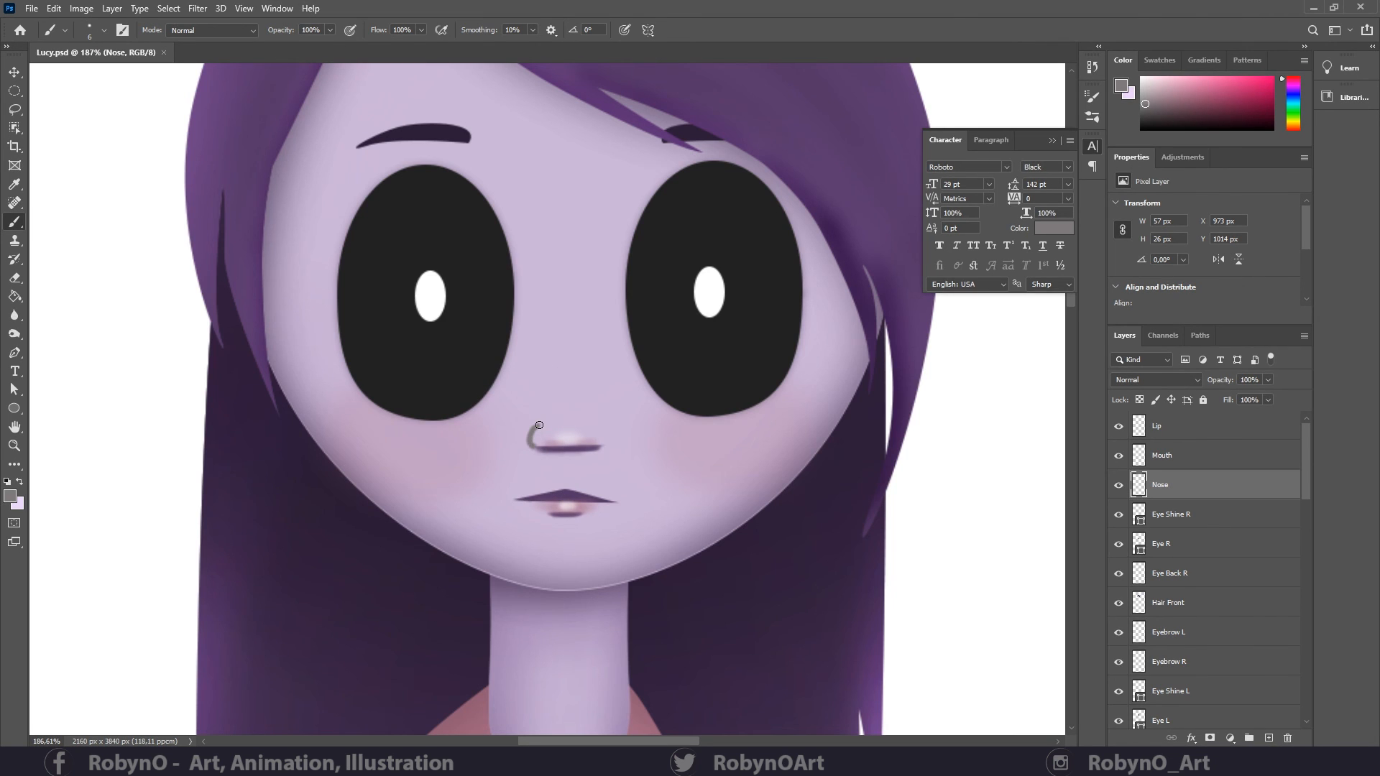
pyautogui.moveTo(539, 425); pyautogui.dragTo(537, 454)
pyautogui.hotkey('ctrl', 'z')
pyautogui.moveTo(545, 455); pyautogui.dragTo(604, 452)
# - Shade the nose ring's edges in darker grey 585355 with a 3 px brush at 58% opacity
pyautogui.click(16, 448)
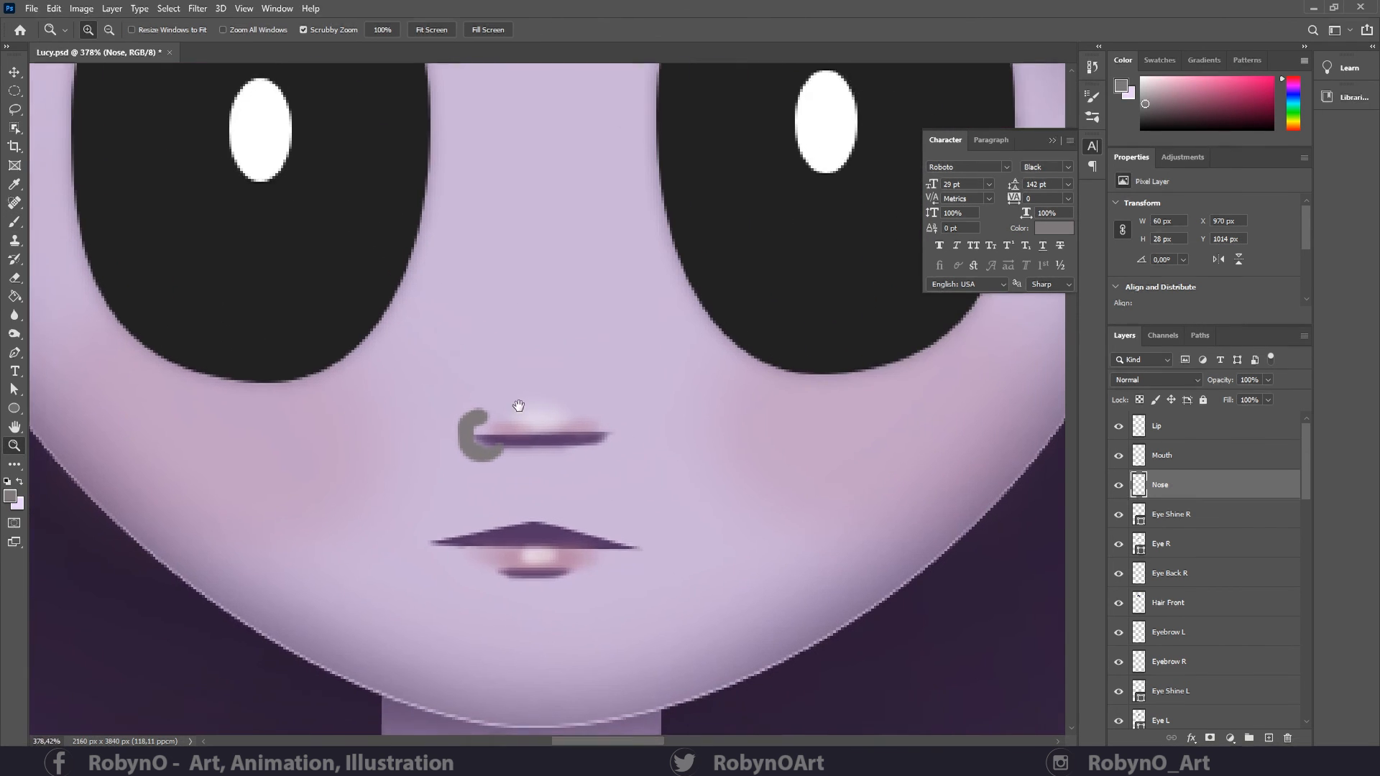
pyautogui.click(10, 496)
pyautogui.click(767, 299)
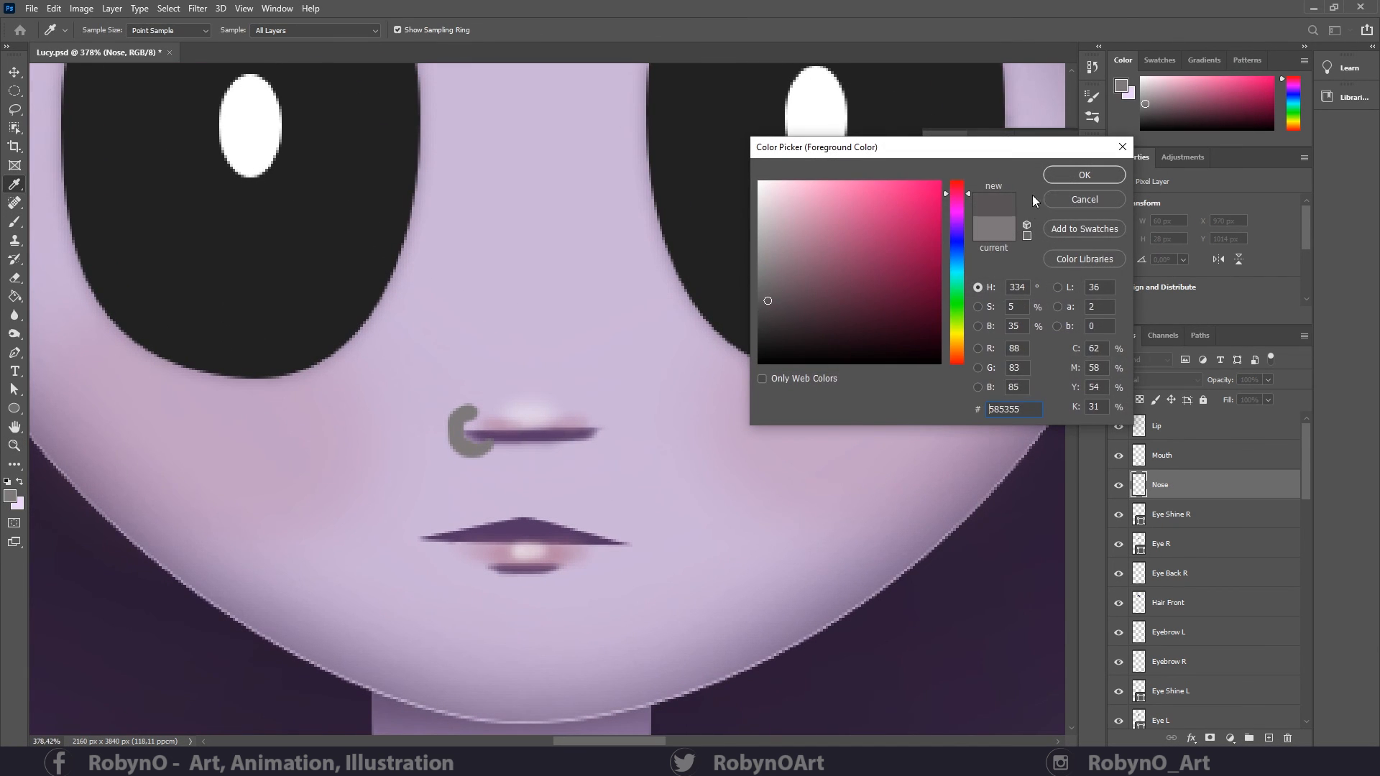
pyautogui.click(1084, 175)
pyautogui.press('b')
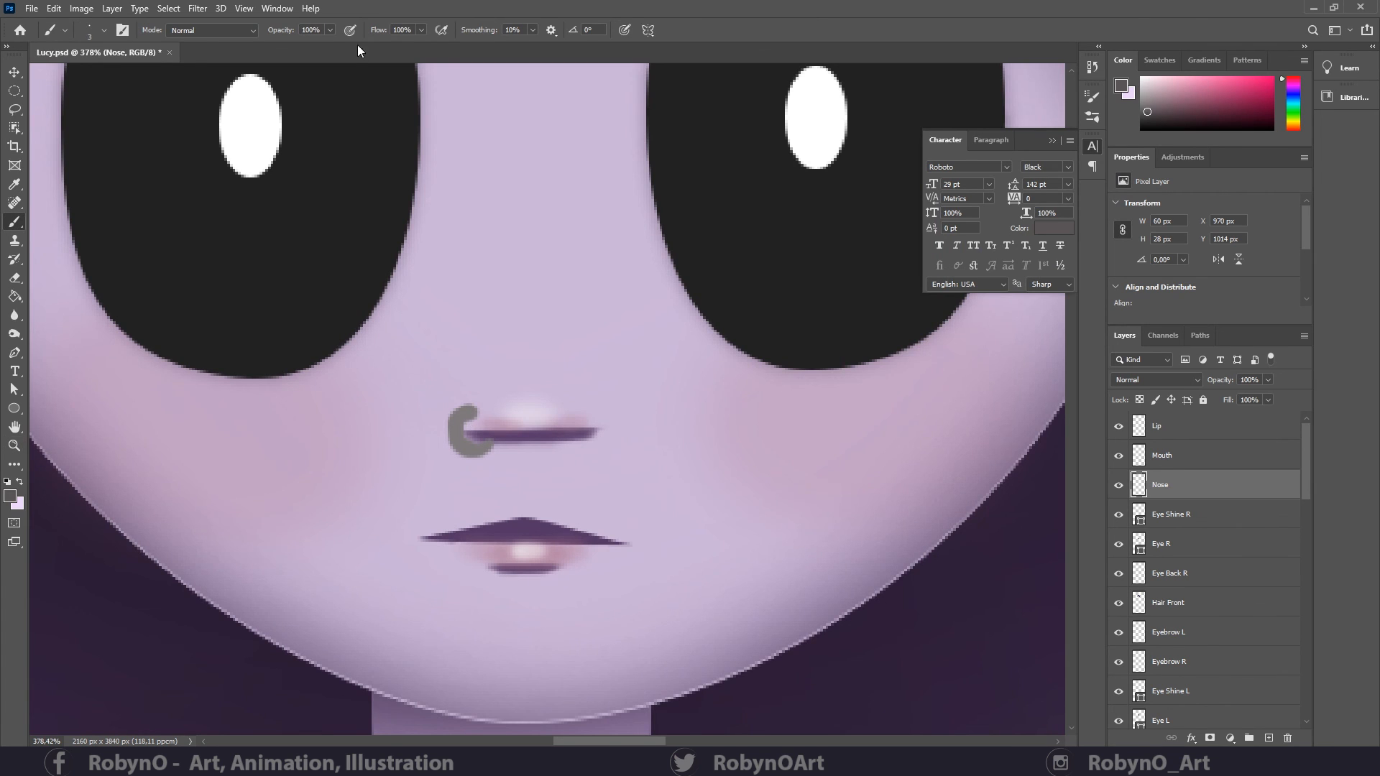
pyautogui.click(330, 30)
pyautogui.click(476, 418)
pyautogui.moveTo(455, 413); pyautogui.dragTo(449, 433)
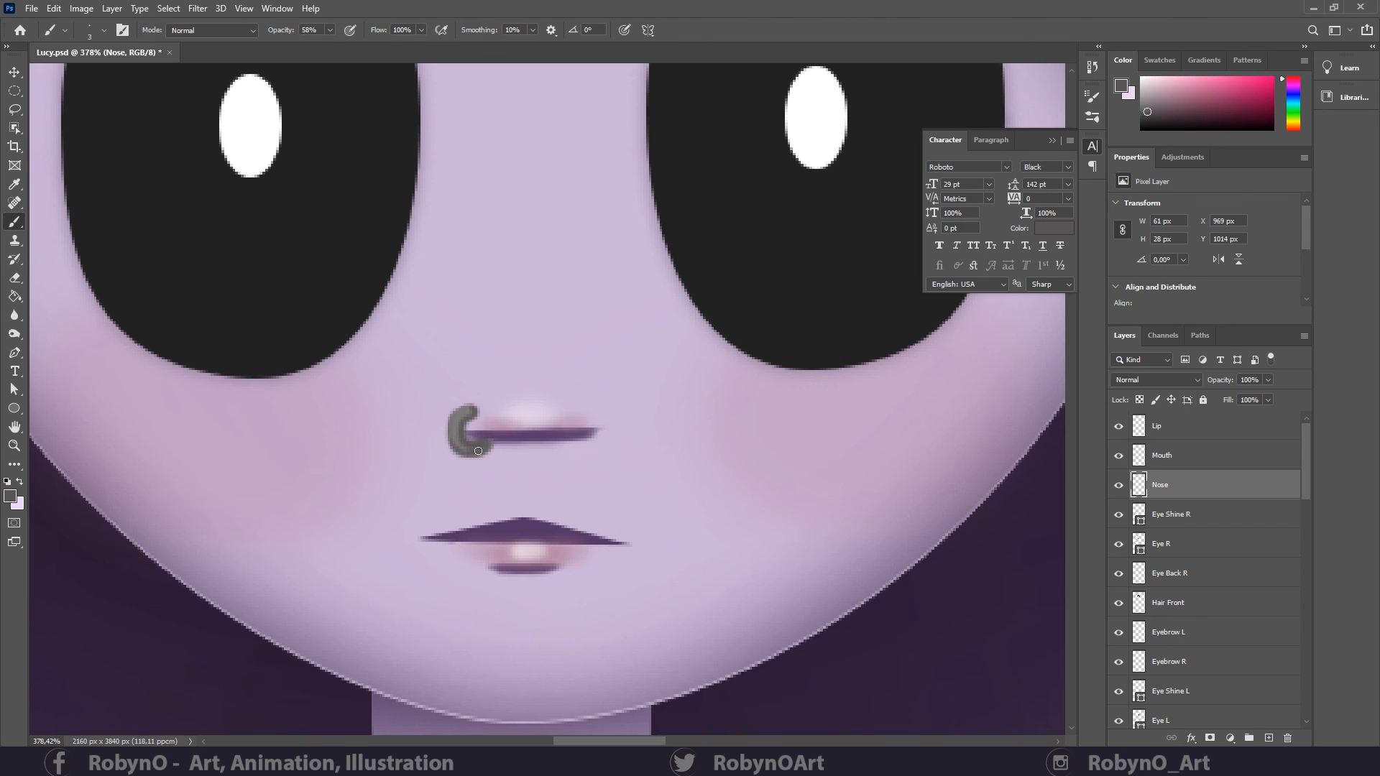
# - Brighten a highlight along the middle of the nose ring with the Dodge tool, midtones range at 18% exposure
pyautogui.rightClick(24, 332)
pyautogui.click(65, 331)
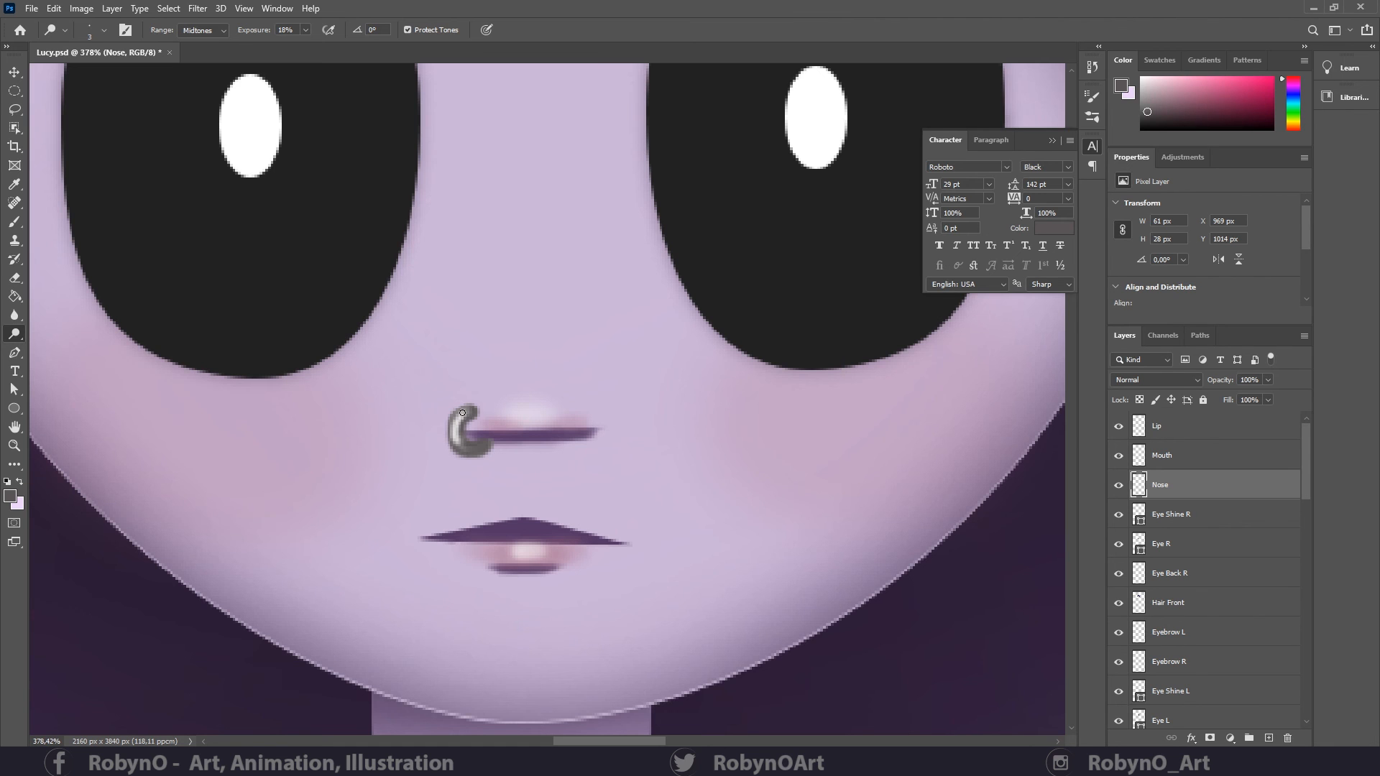
pyautogui.click(16, 447)
pyautogui.moveTo(597, 358)
pyautogui.mouseDown()
pyautogui.moveTo(446, 360)
pyautogui.moveTo(530, 306)
pyautogui.moveTo(522, 283)
pyautogui.moveTo(558, 358)
pyautogui.moveTo(532, 352)
pyautogui.mouseUp()
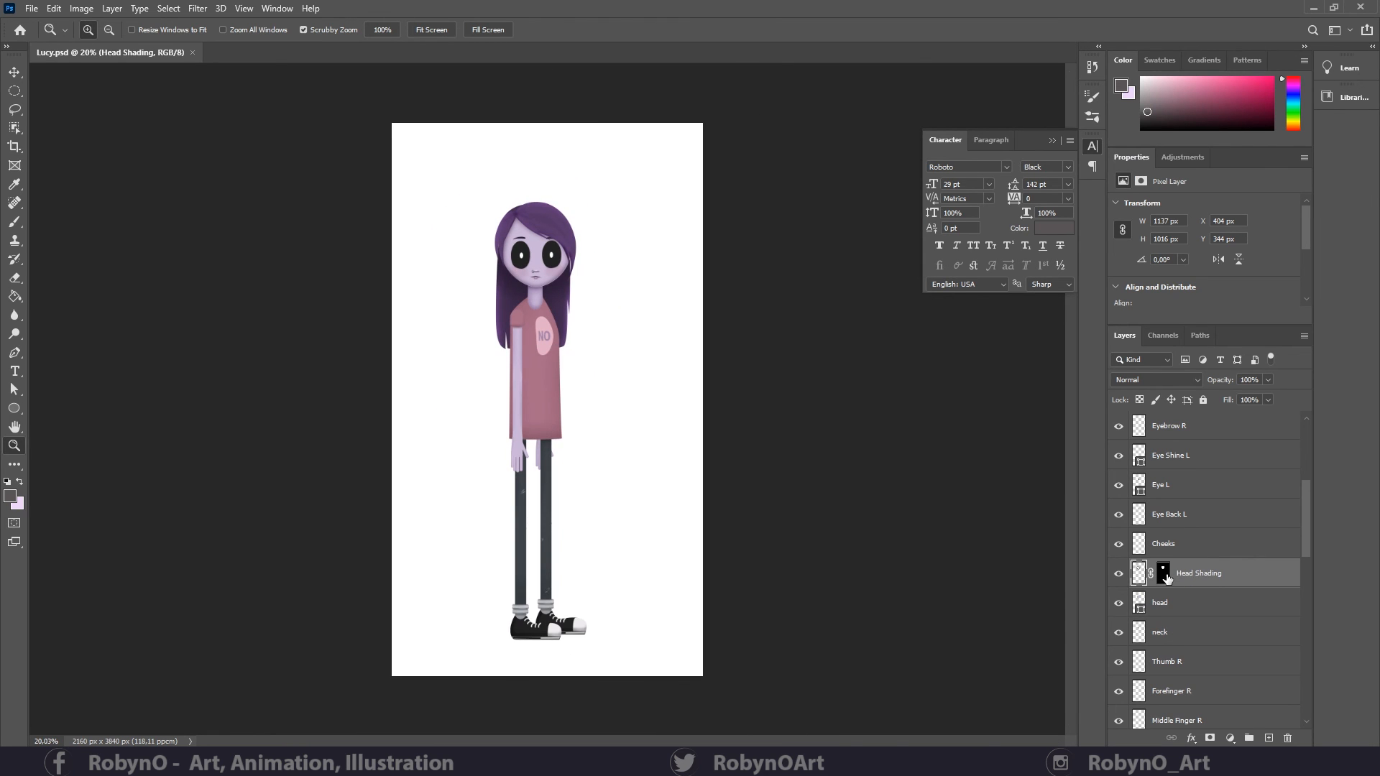
# - Delete the layer mask from the Head Shading layer
pyautogui.rightClick(1167, 578)
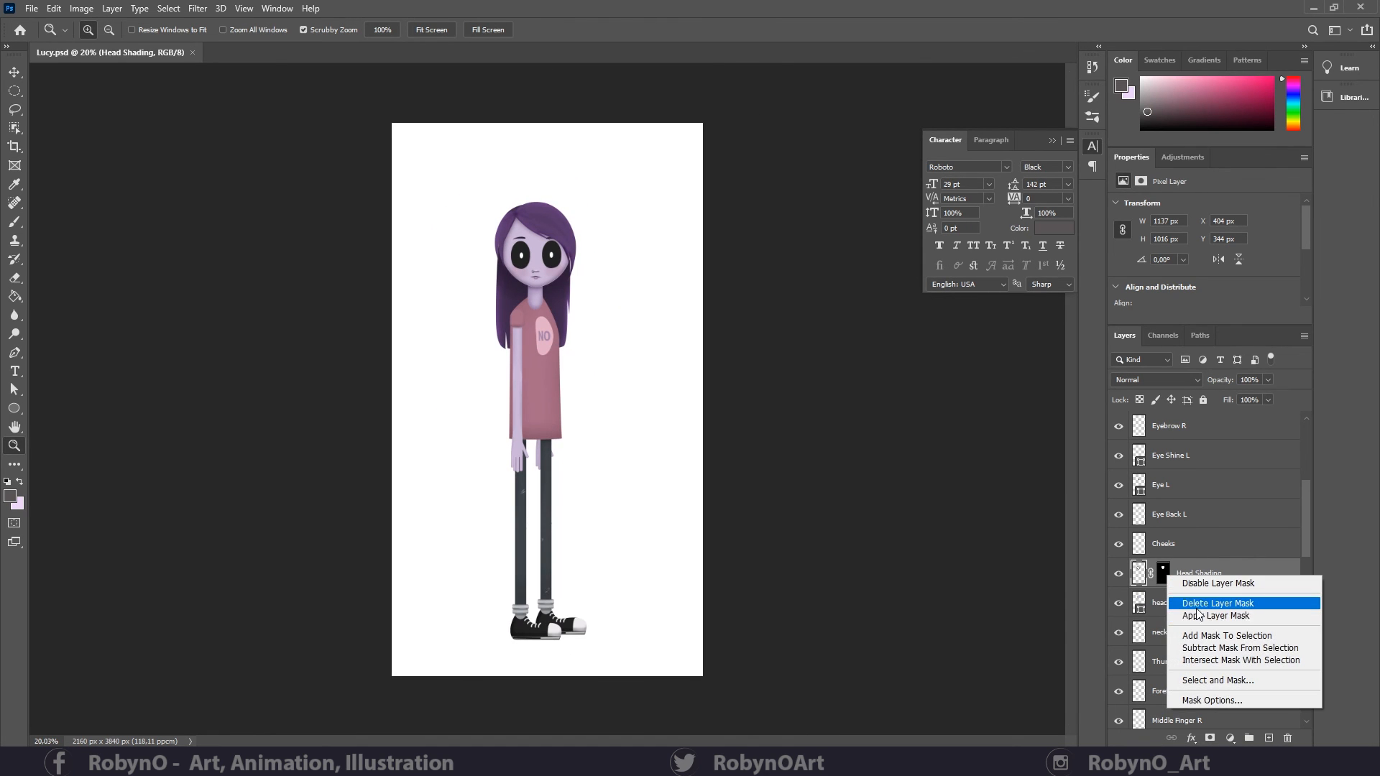
pyautogui.click(1190, 603)
pyautogui.moveTo(511, 242); pyautogui.dragTo(313, 273)
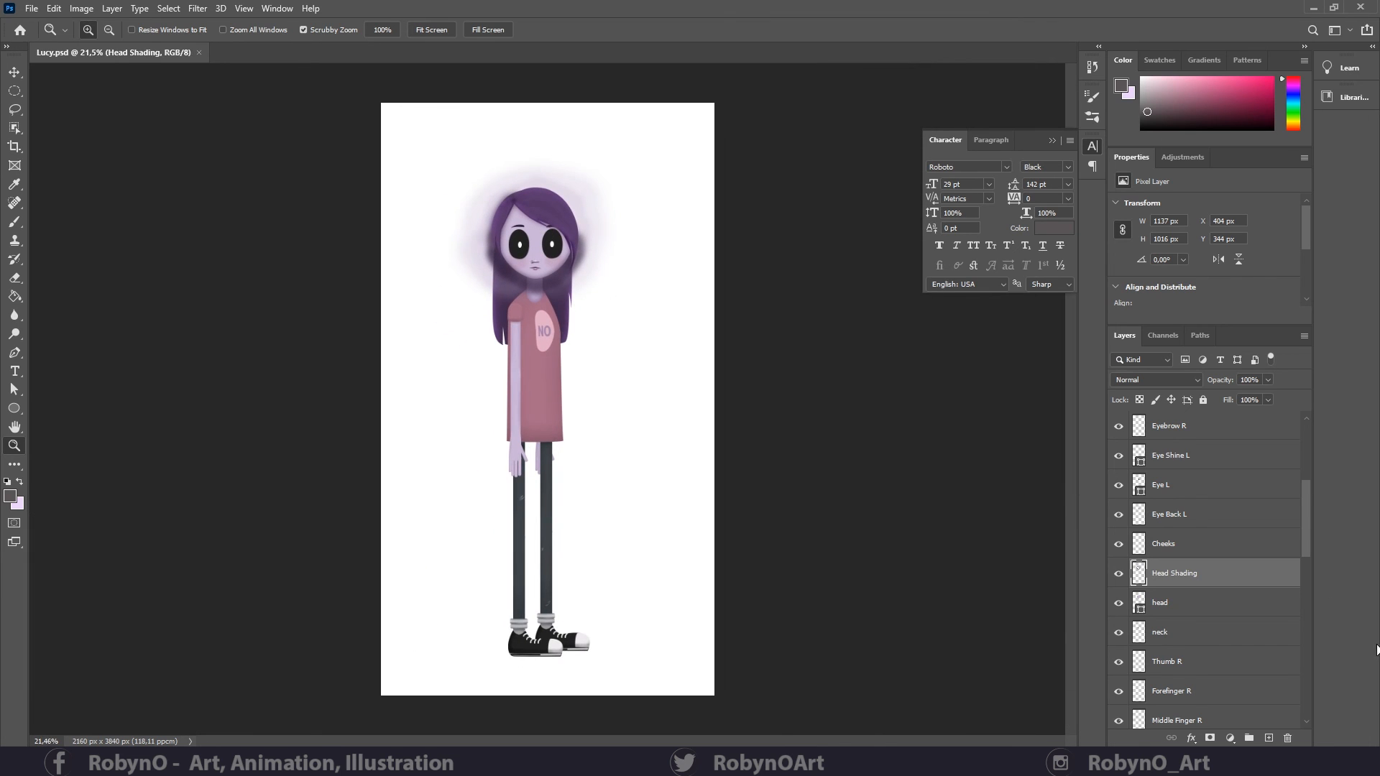
# - Delete the white background layer, Layer 0, from the bottom of the layer stack
pyautogui.moveTo(1310, 493); pyautogui.dragTo(1304, 666)
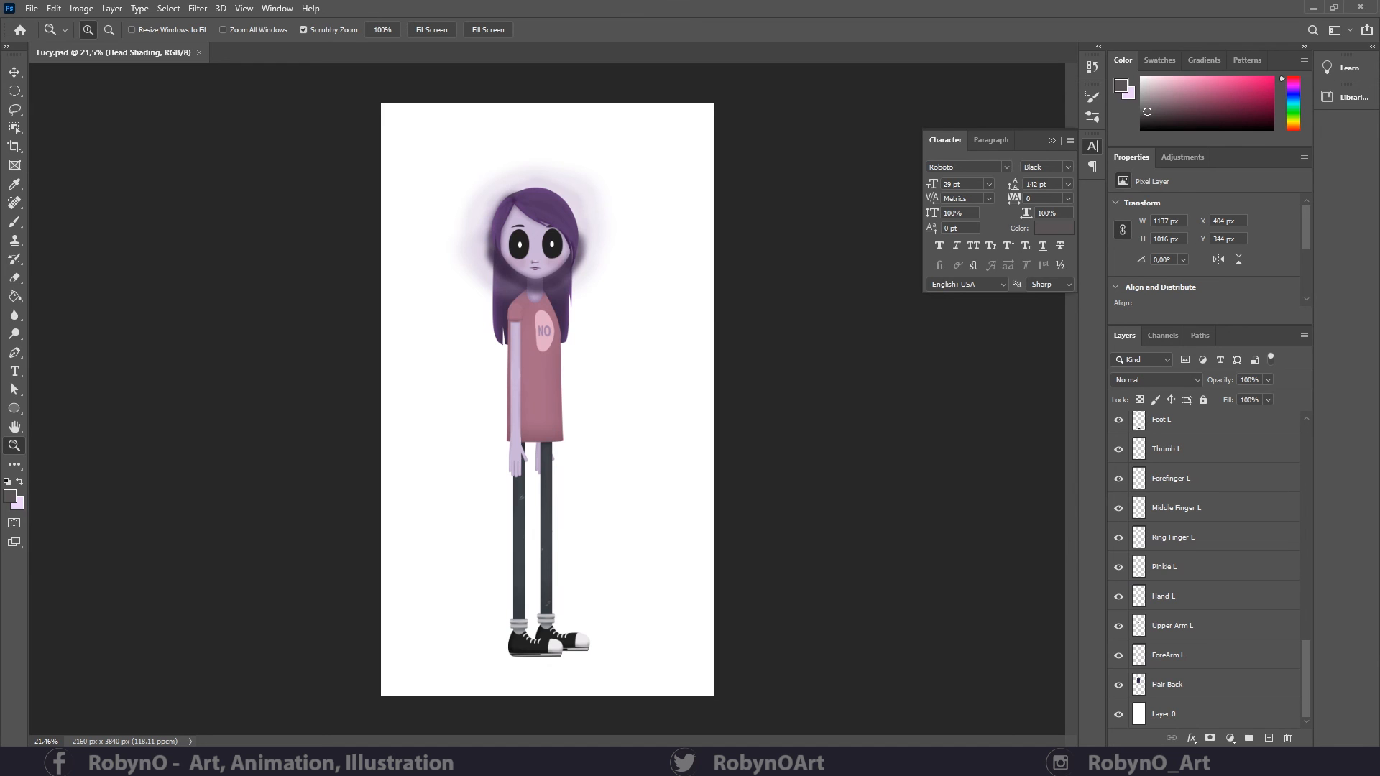
pyautogui.click(1192, 717)
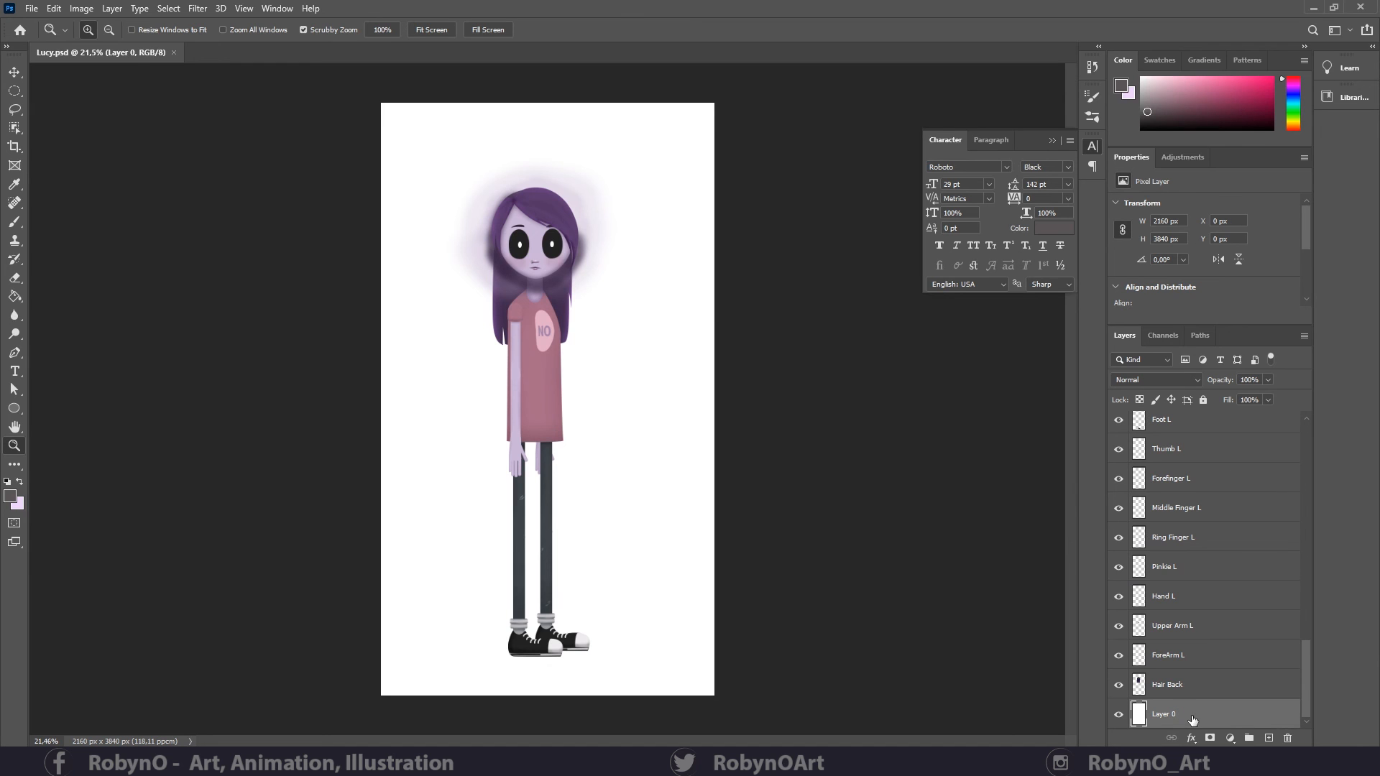
pyautogui.click(1287, 739)
pyautogui.press('Return')
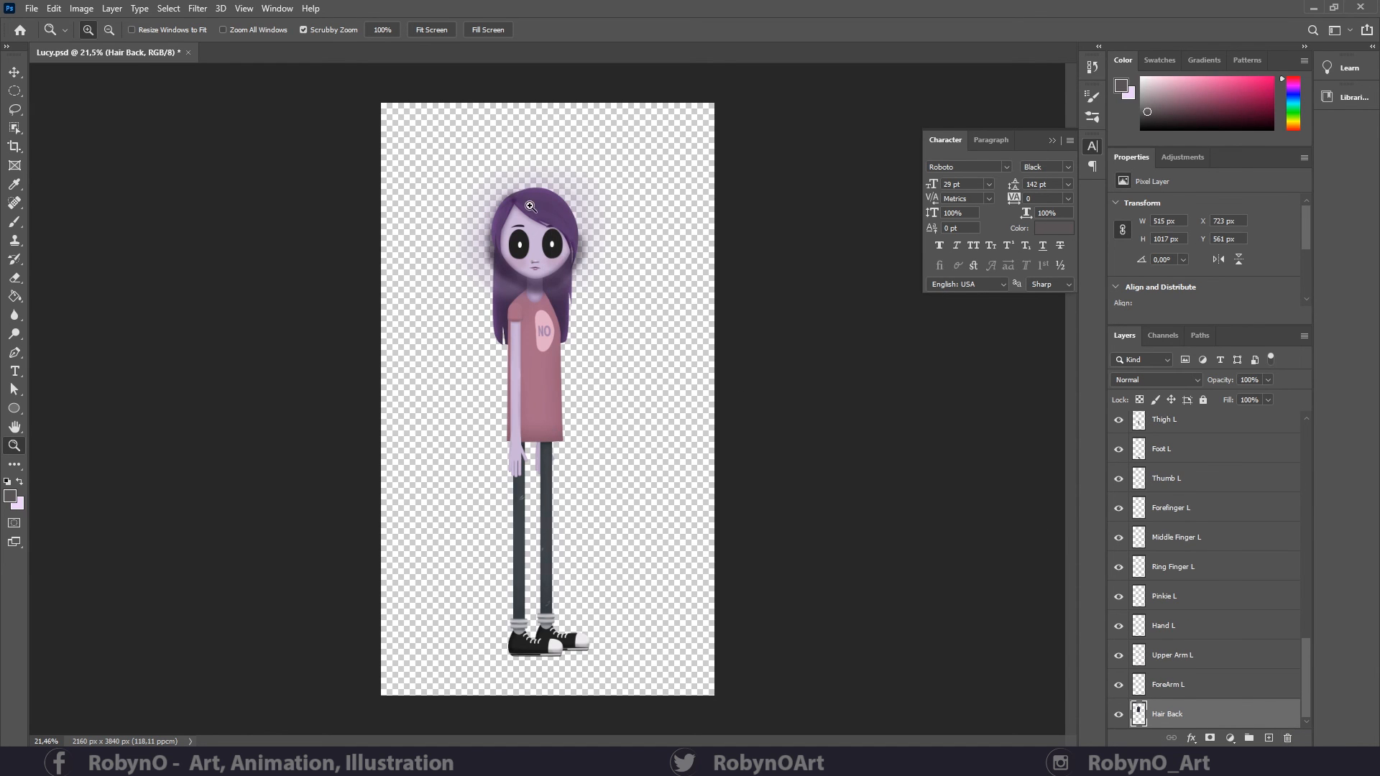
# - Try moving the Hair Front layer upwards off the head with Free Transform and undo the move
pyautogui.moveTo(530, 206); pyautogui.dragTo(575, 209)
pyautogui.scroll(5, 1179, 575)
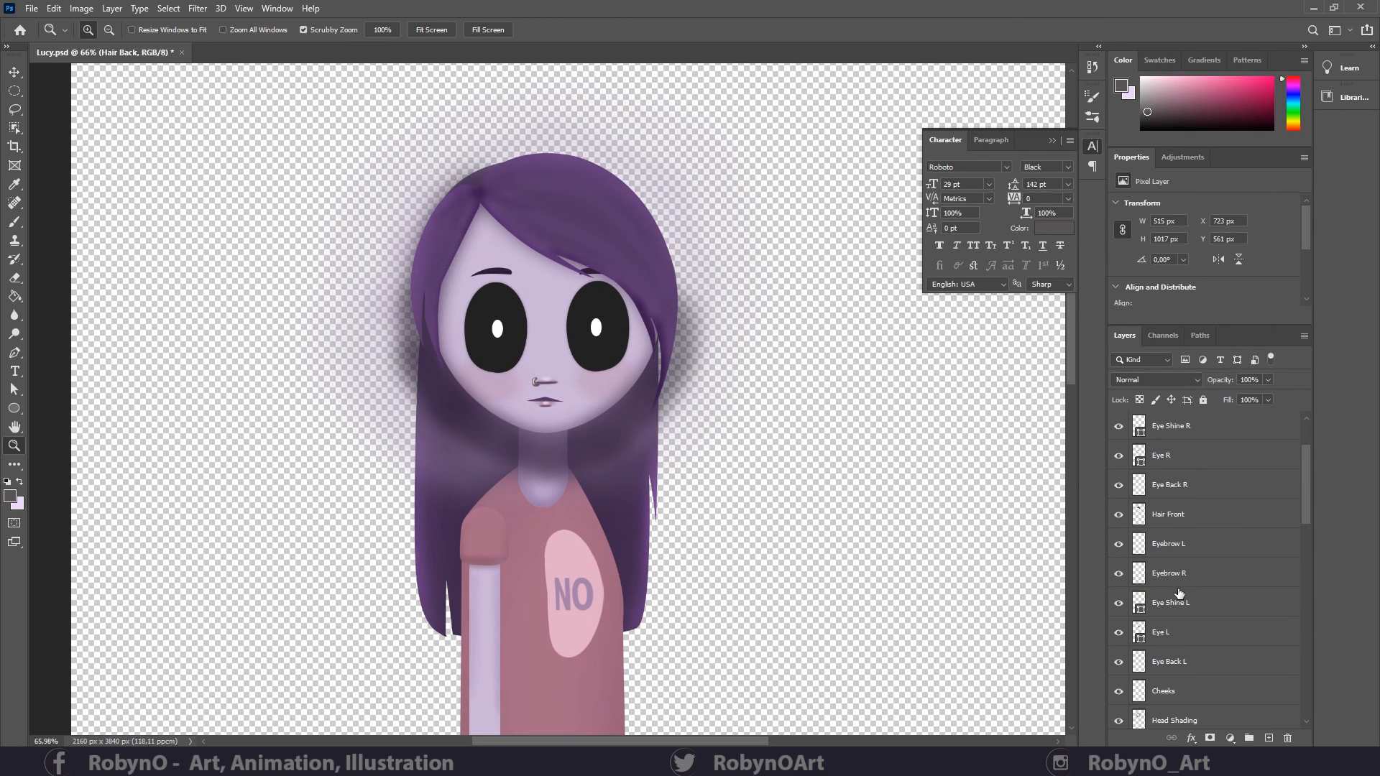
pyautogui.click(1182, 514)
pyautogui.hotkey('ctrl', 't')
pyautogui.moveTo(612, 236); pyautogui.dragTo(624, 189)
pyautogui.hotkey('ctrl', 'z')
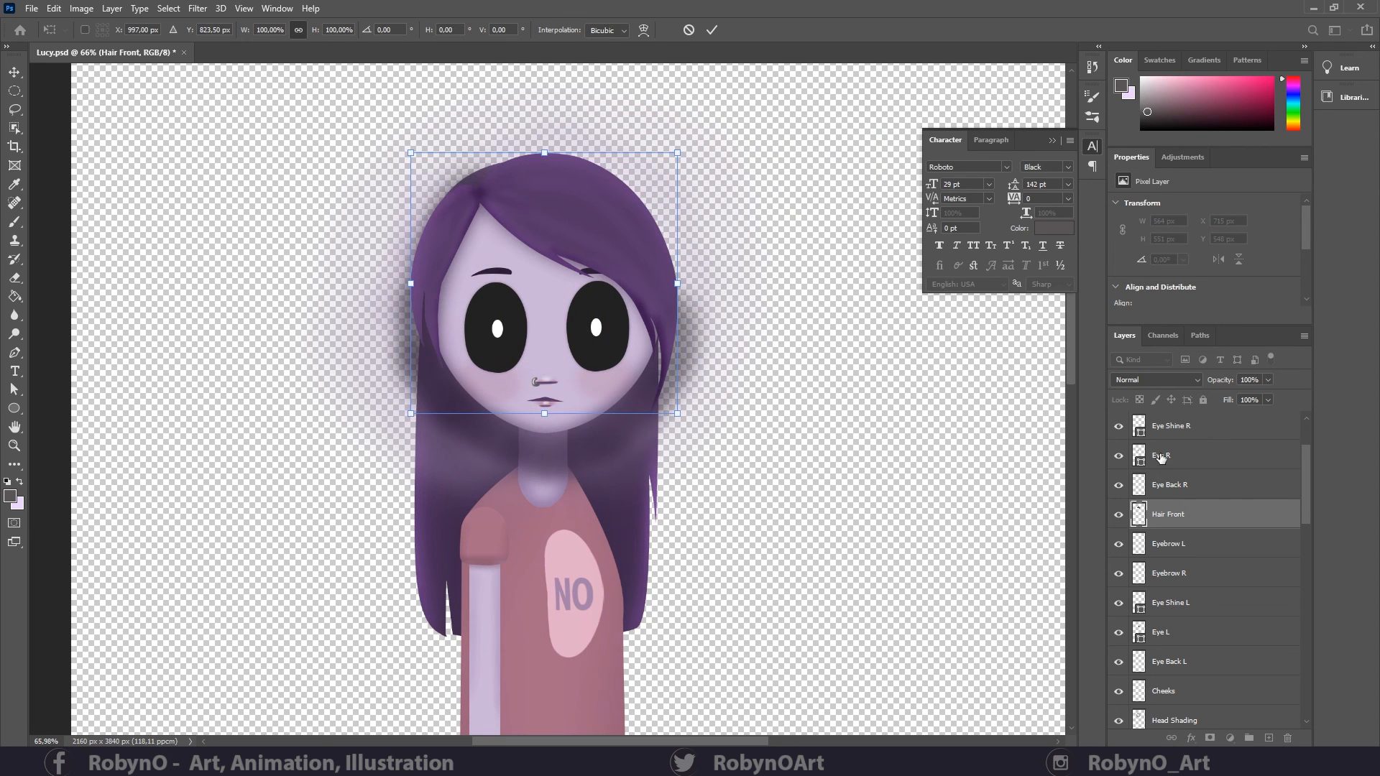
# - Toggle the Head Shading layer's visibility off and on to check how far its shading spreads around the head
pyautogui.scroll(3, 1304, 423)
pyautogui.scroll(-6, 1309, 450)
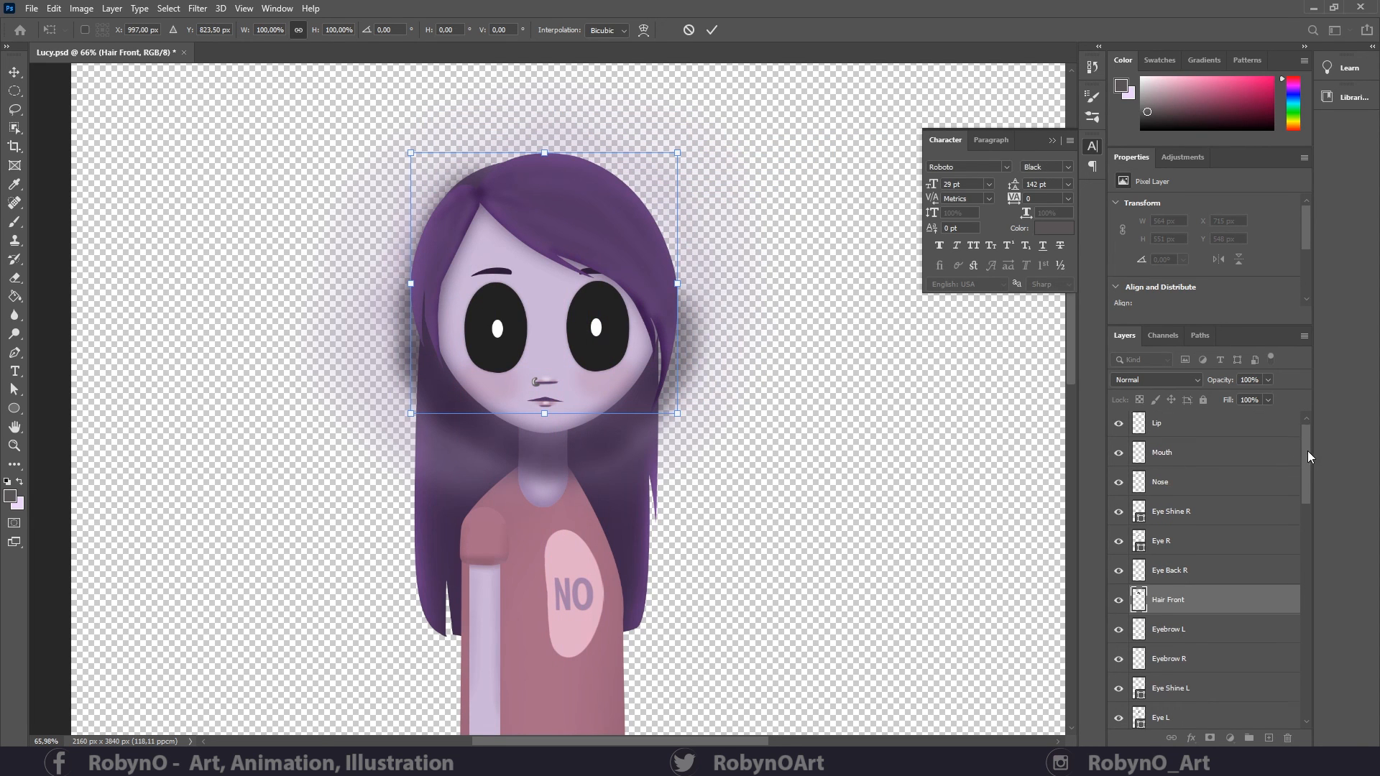
pyautogui.moveTo(1313, 495); pyautogui.dragTo(1303, 526)
pyautogui.click(1157, 493)
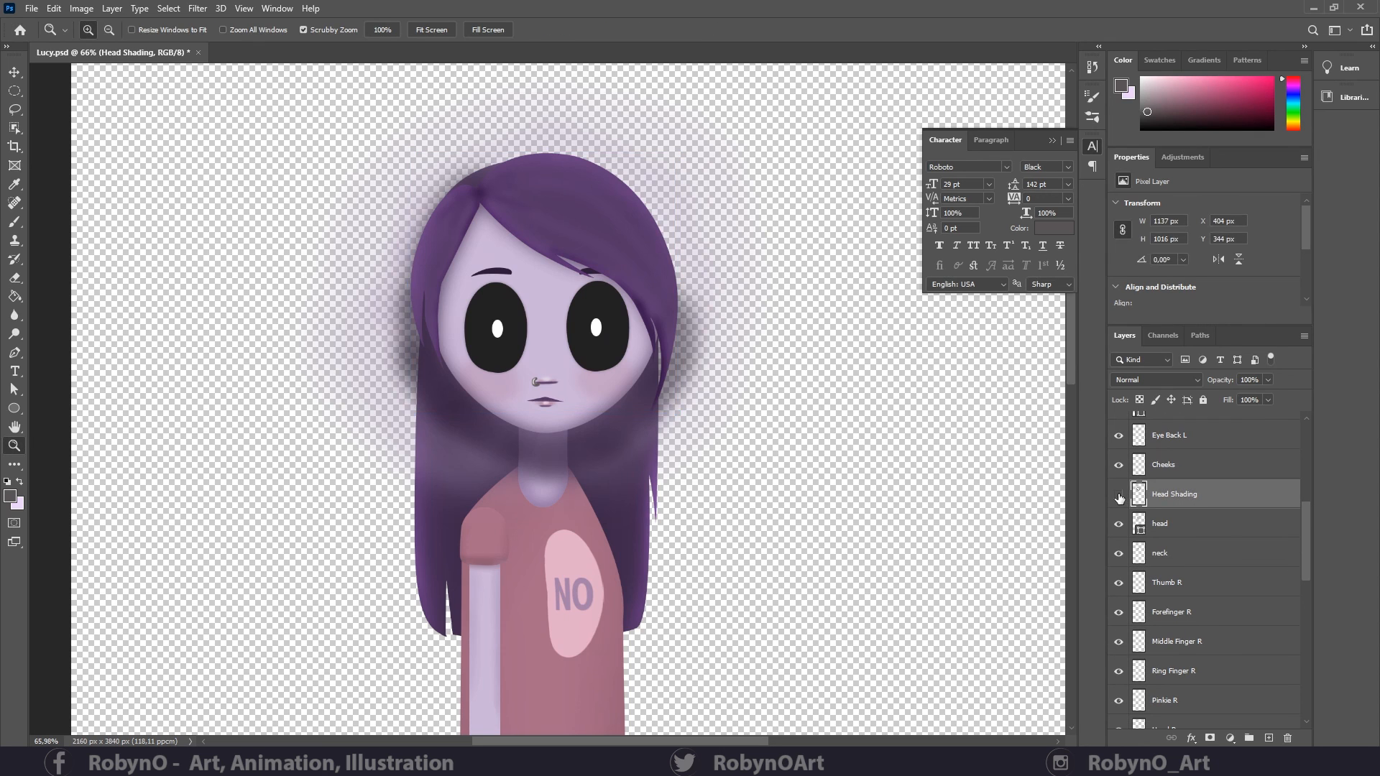
pyautogui.click(1118, 494)
pyautogui.click(1119, 495)
# - Try shifting the Hair Front and Head Shading layers together to X 366 px, Y 351 px, and undo the move
pyautogui.moveTo(1308, 528); pyautogui.dragTo(1318, 425)
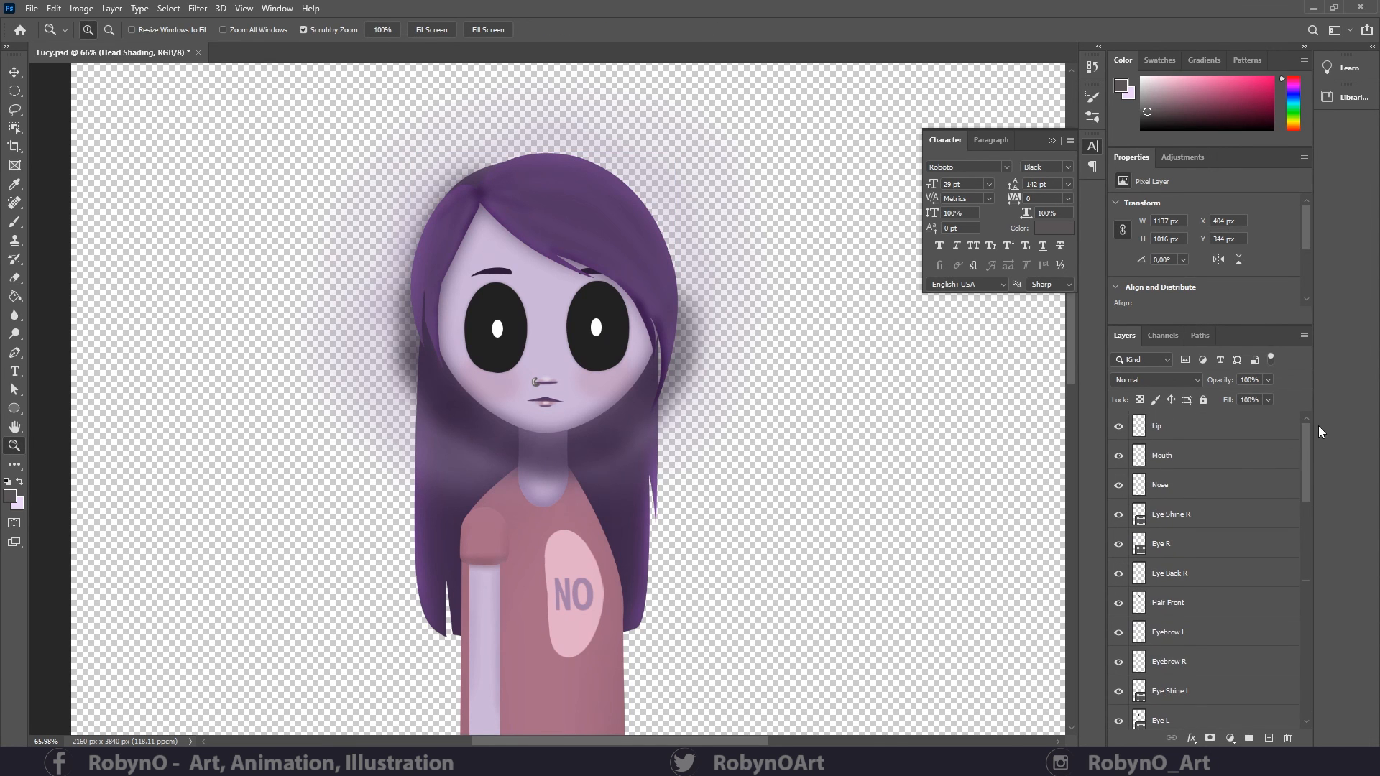
pyautogui.click(1182, 603)
pyautogui.hotkey('ctrl', 't')
pyautogui.moveTo(614, 276); pyautogui.dragTo(581, 222)
pyautogui.press('Return')
pyautogui.press('z')
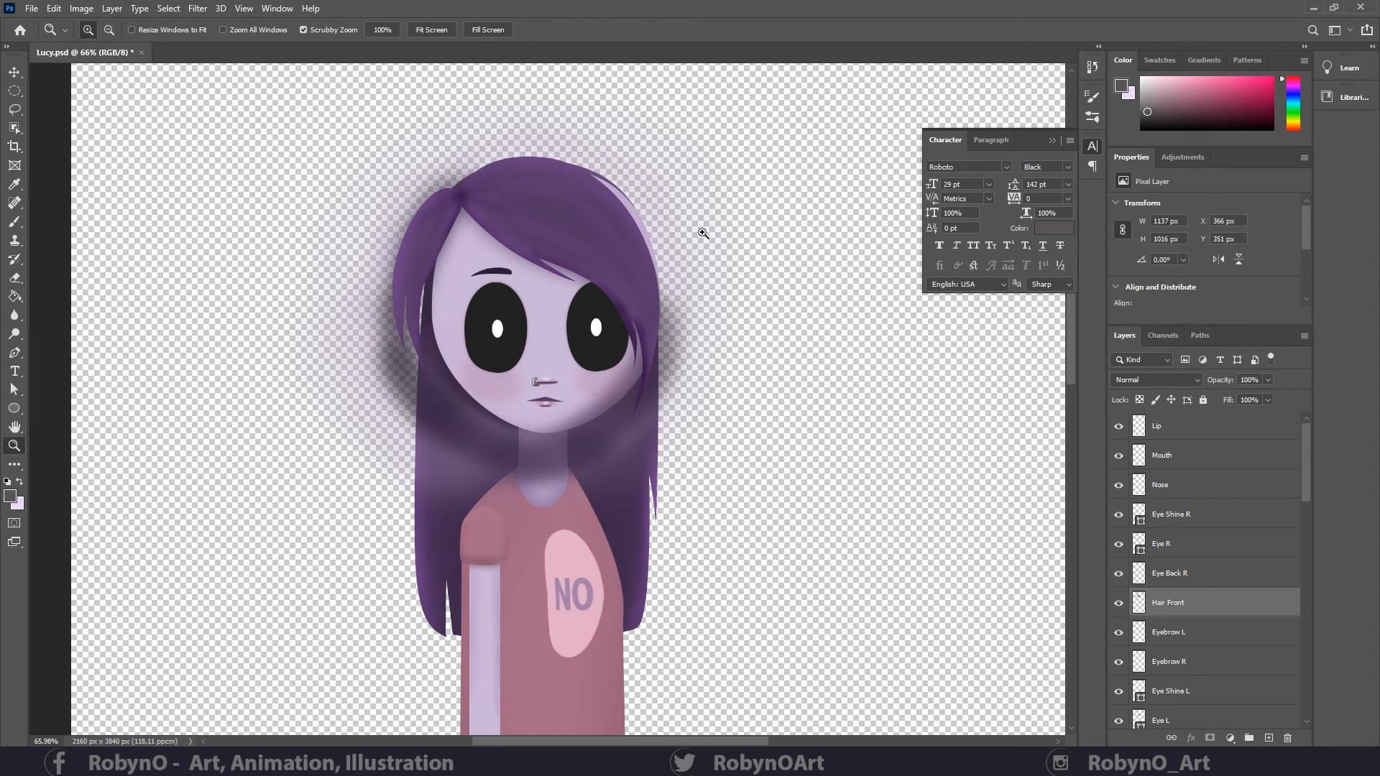
pyautogui.hotkey('ctrl', 's')
pyautogui.hotkey('ctrl', 'z')
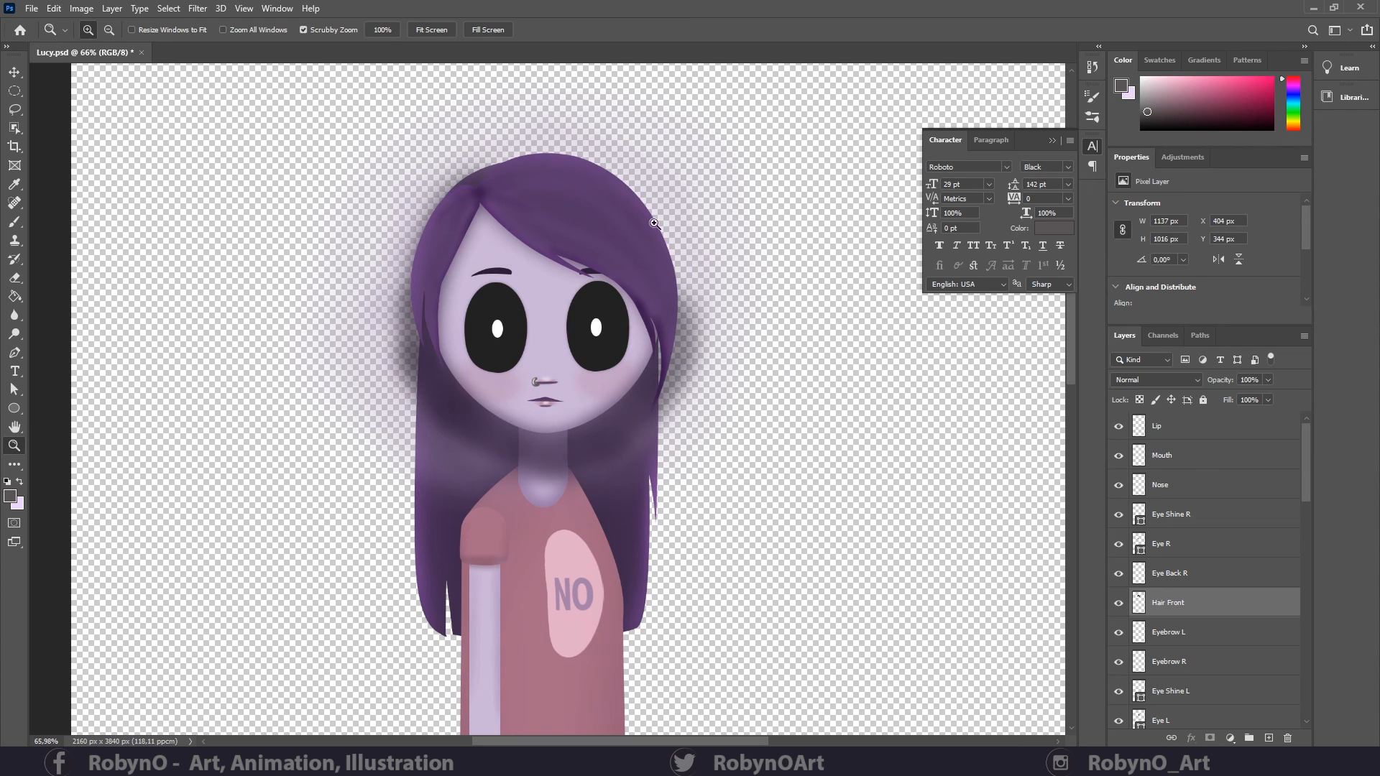
# - Hide the Hair Front and Head Shading layers and load the head layer's outline as a selection
pyautogui.click(1120, 604)
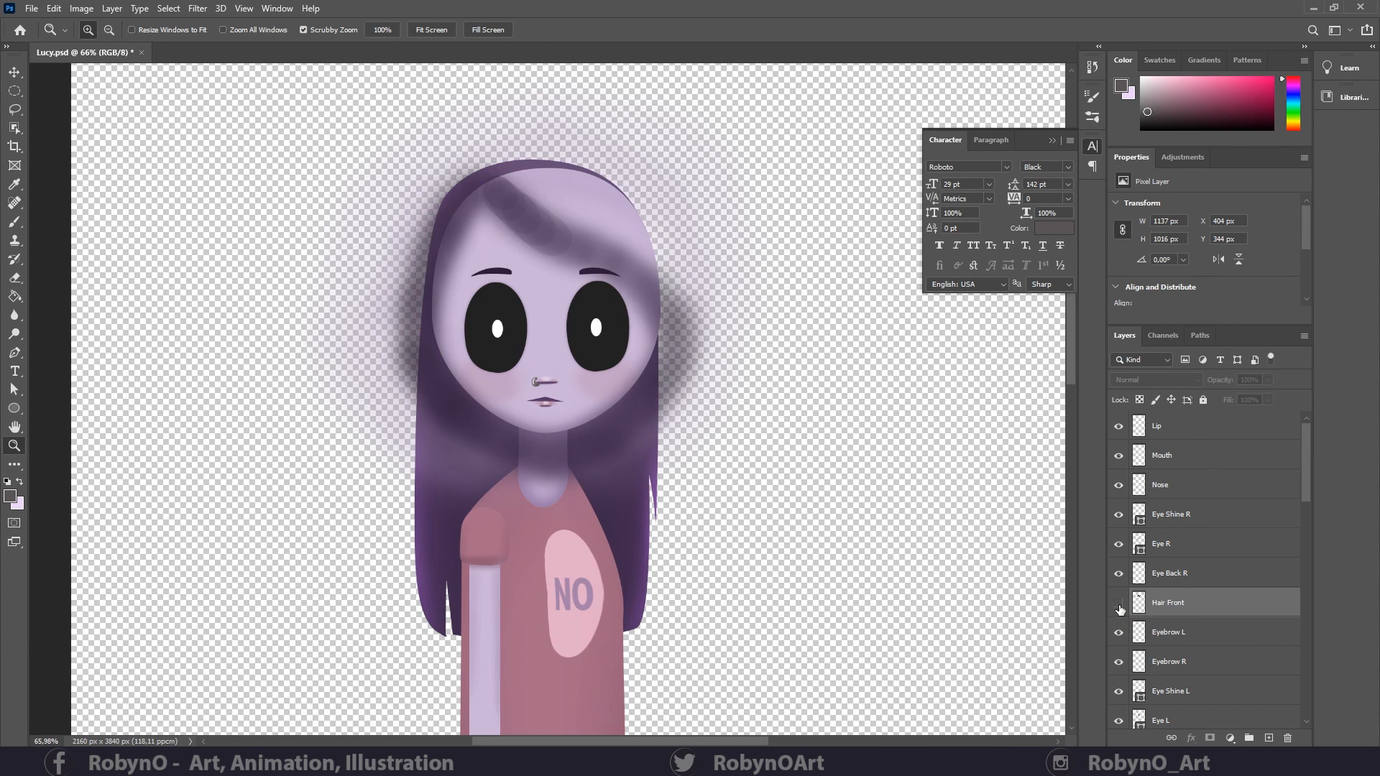
pyautogui.scroll(-3, 1182, 650)
pyautogui.click(1161, 636)
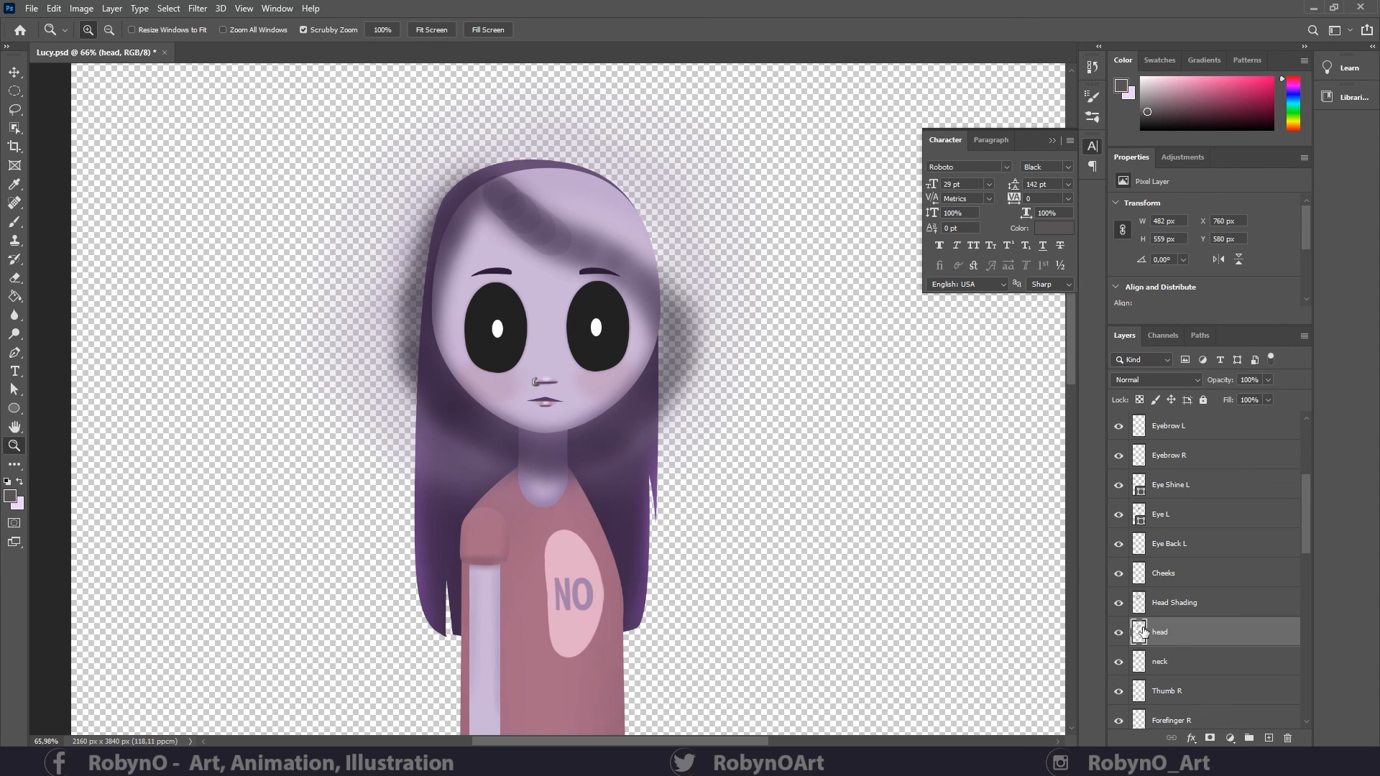
pyautogui.keyDown('ctrl'); pyautogui.click(1140, 632); pyautogui.keyUp('ctrl')
pyautogui.moveTo(638, 290); pyautogui.dragTo(676, 290)
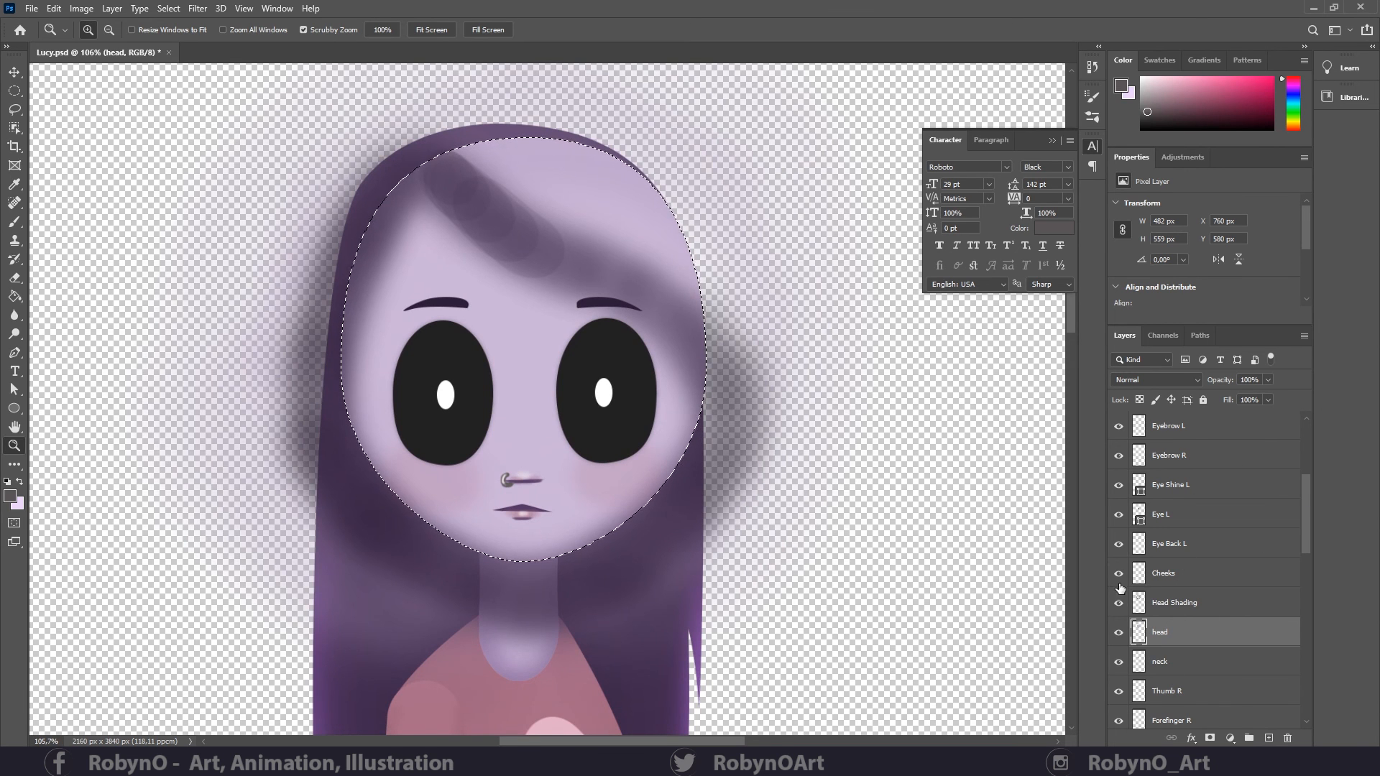
pyautogui.click(1118, 603)
# - Sample the dark purple hair colour and paint a hairline band along the head's upper edge inside the selection at 100% brush opacity
pyautogui.press('b')
pyautogui.keyDown('alt'); pyautogui.click(367, 185); pyautogui.keyUp('alt')
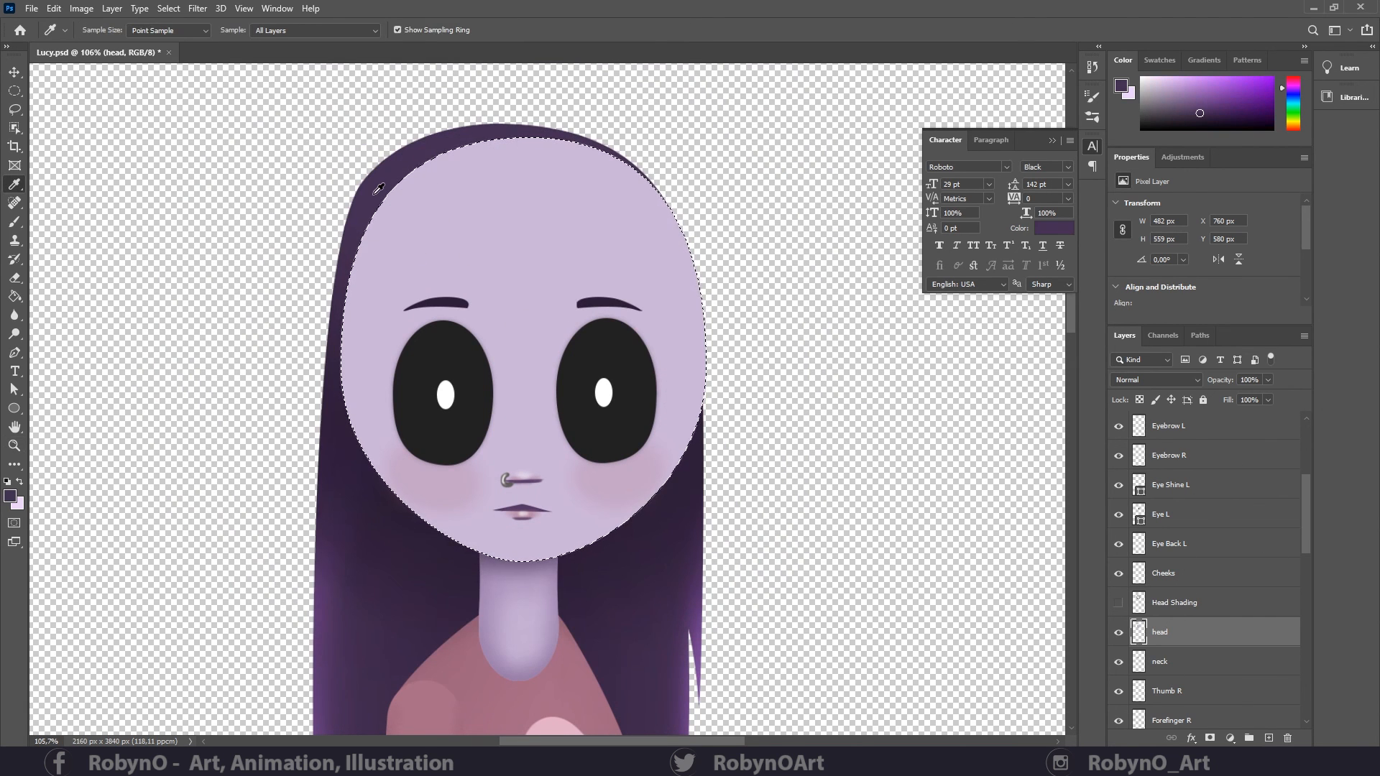
pyautogui.press(']')
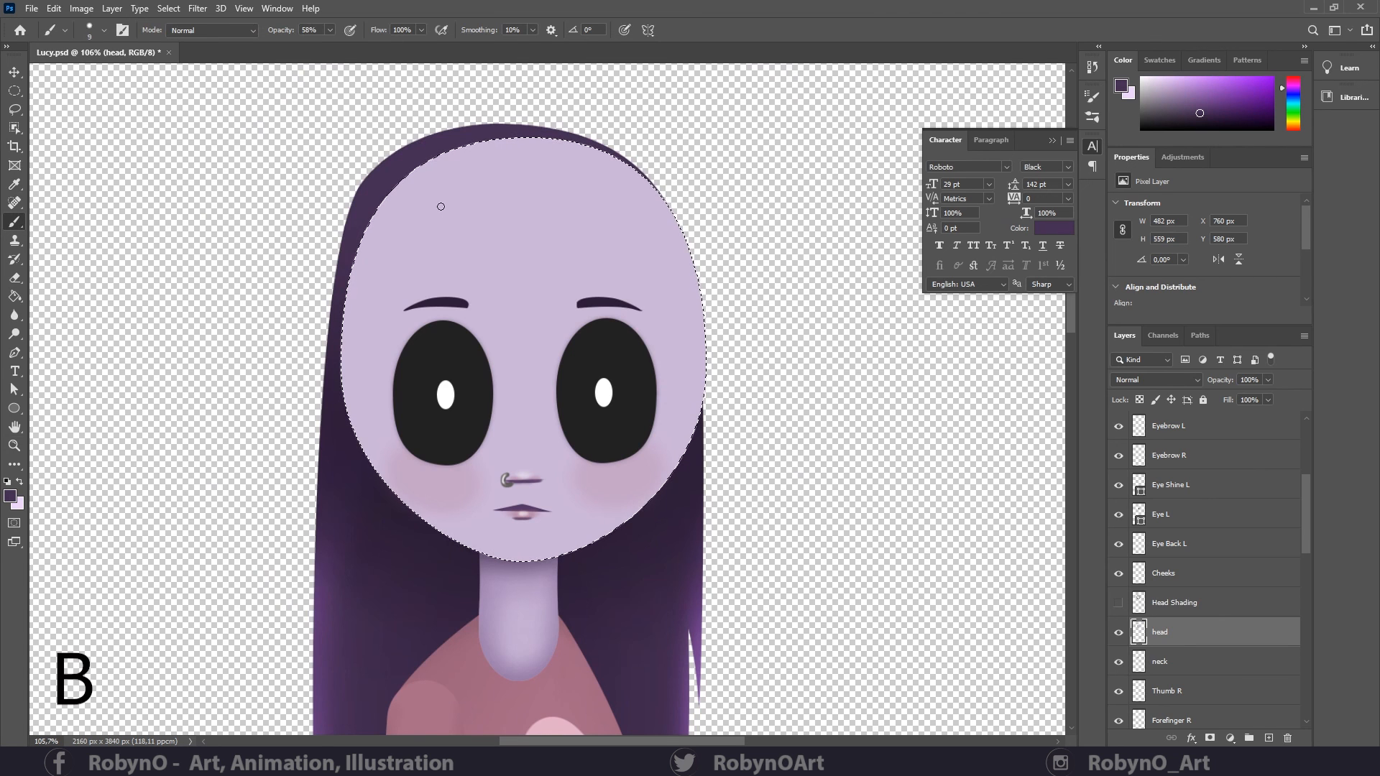
pyautogui.press(']')
pyautogui.press(']')
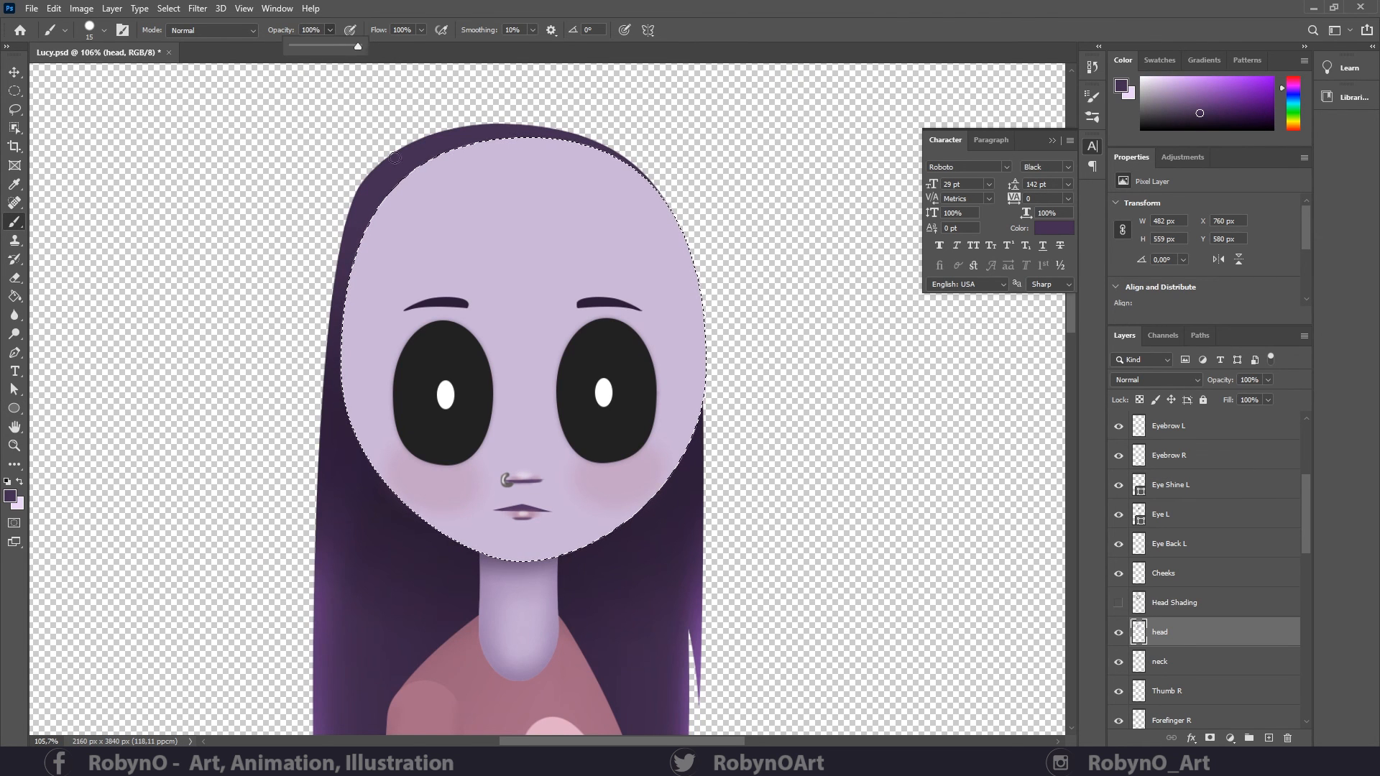
pyautogui.click(395, 157)
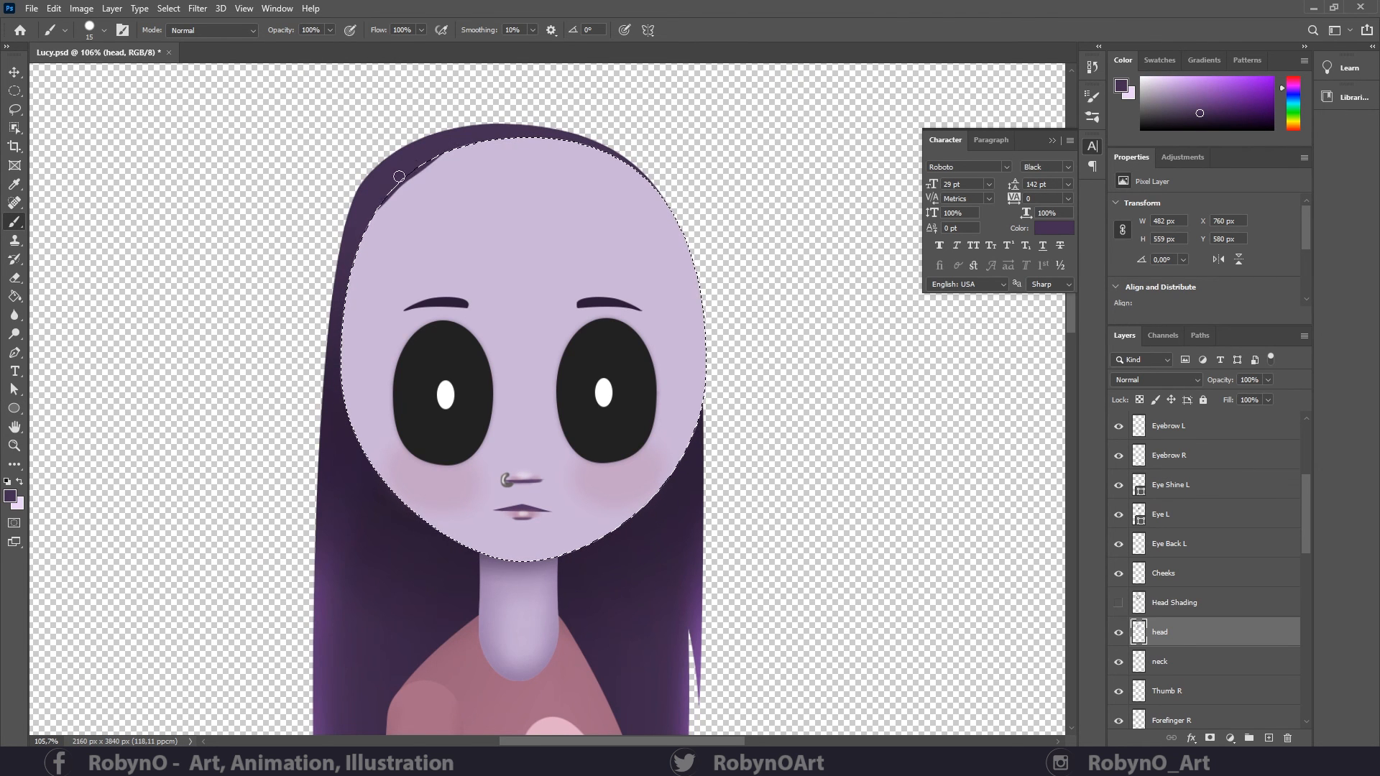
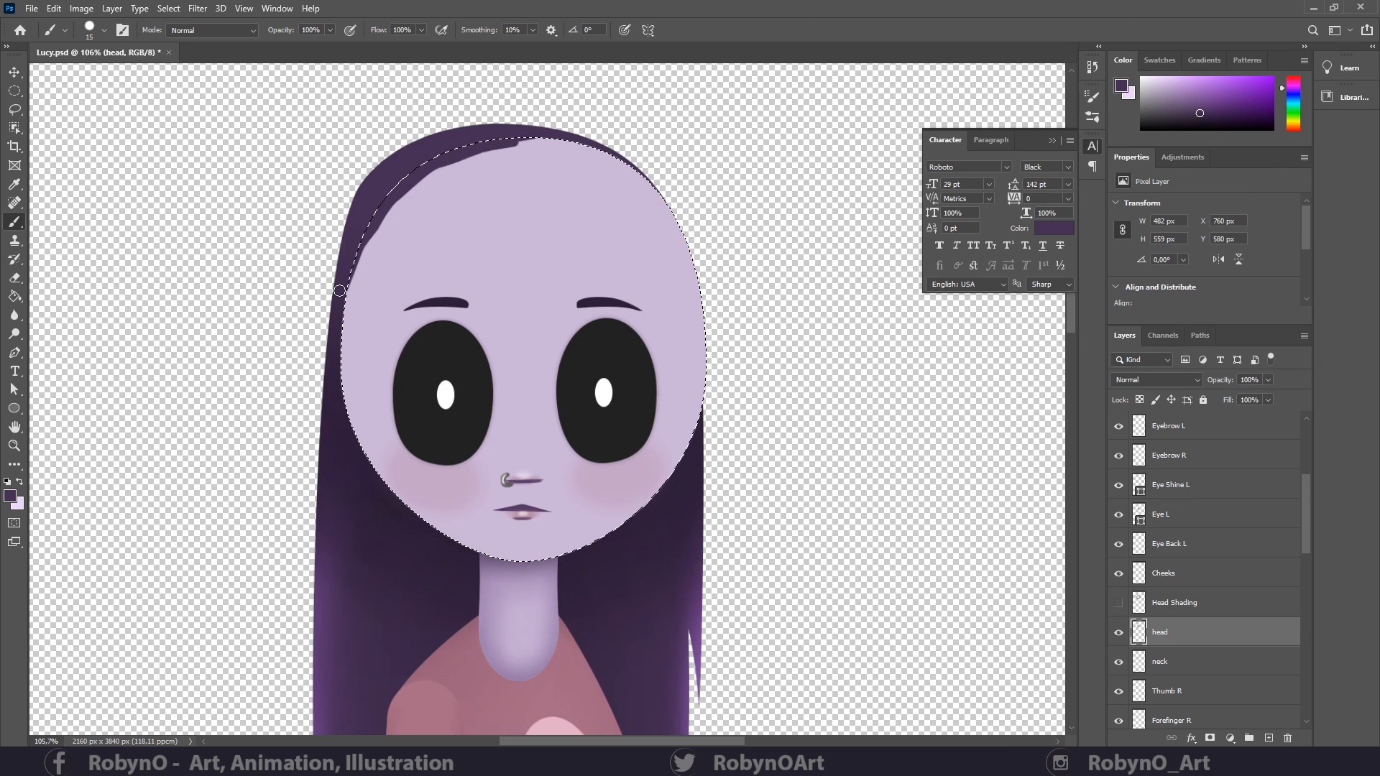
pyautogui.moveTo(516, 143)
pyautogui.mouseDown()
pyautogui.moveTo(656, 156)
pyautogui.moveTo(591, 153)
pyautogui.moveTo(660, 194)
pyautogui.mouseUp()
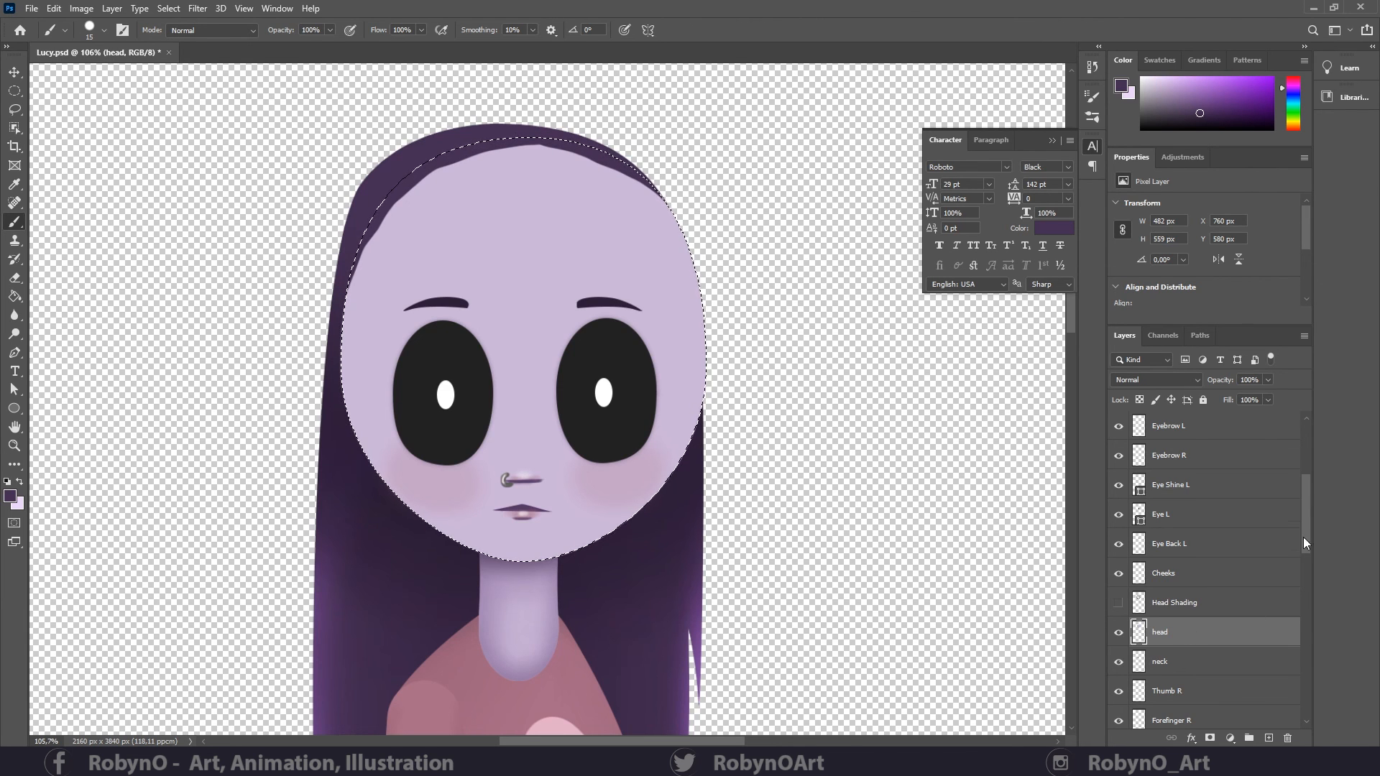
pyautogui.moveTo(634, 156)
pyautogui.mouseDown()
pyautogui.moveTo(694, 262)
pyautogui.moveTo(617, 155)
pyautogui.moveTo(665, 215)
pyautogui.moveTo(611, 156)
pyautogui.moveTo(503, 147)
pyautogui.moveTo(431, 171)
pyautogui.mouseUp()
pyautogui.moveTo(513, 154)
pyautogui.mouseDown()
pyautogui.moveTo(411, 189)
pyautogui.moveTo(358, 264)
pyautogui.mouseUp()
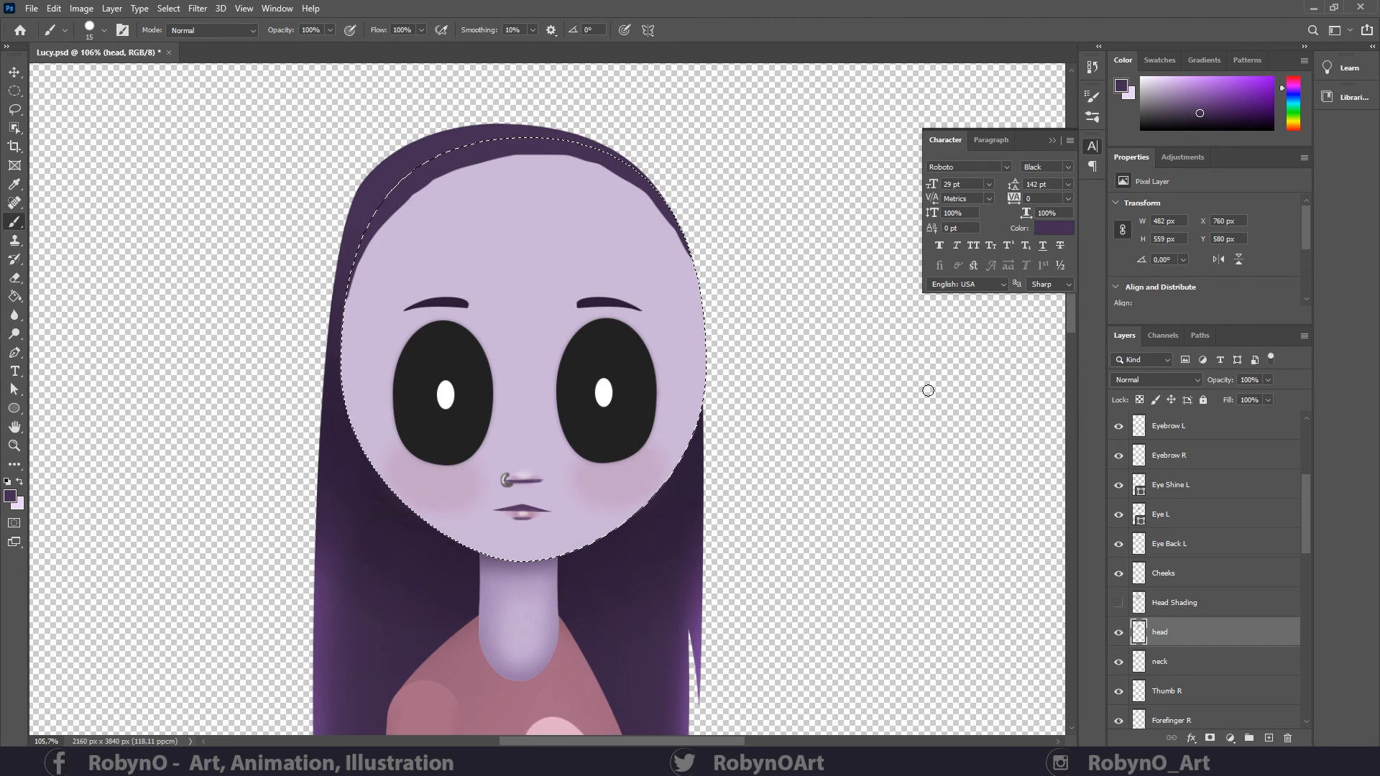
# - Deselect the head outline and turn the Head Shading and Hair Front layers back on
pyautogui.hotkey('ctrl', 'd')
pyautogui.click(1119, 603)
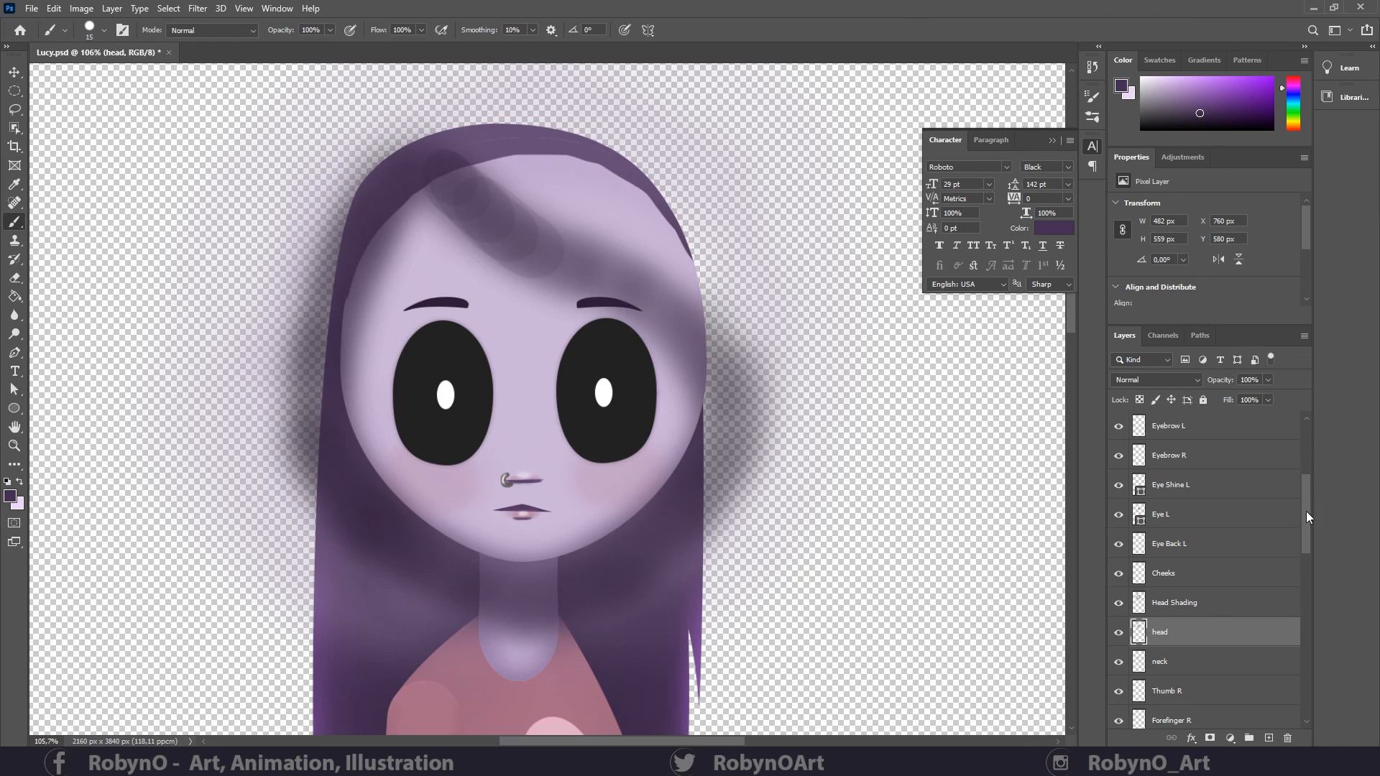
pyautogui.moveTo(1305, 511); pyautogui.dragTo(1302, 552)
pyautogui.click(1119, 602)
# - Try shifting the Hair Front and Head Shading layers together to X 934 px, Y 859.5 px with Free Transform
pyautogui.click(1195, 610)
pyautogui.click(1202, 518)
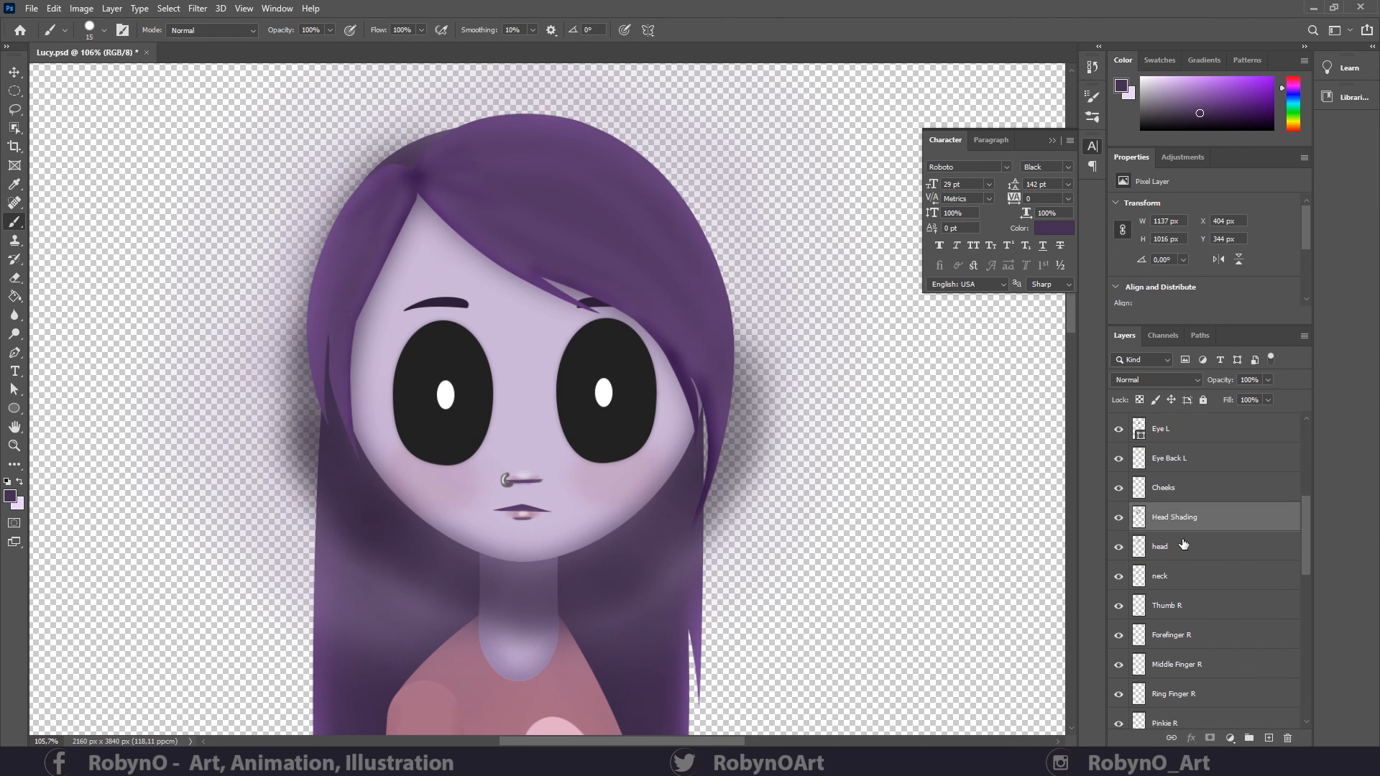
pyautogui.hotkey('ctrl', 't')
pyautogui.moveTo(594, 227)
pyautogui.mouseDown()
pyautogui.moveTo(566, 230)
pyautogui.moveTo(611, 235)
pyautogui.moveTo(565, 234)
pyautogui.moveTo(622, 239)
pyautogui.moveTo(565, 233)
pyautogui.mouseUp()
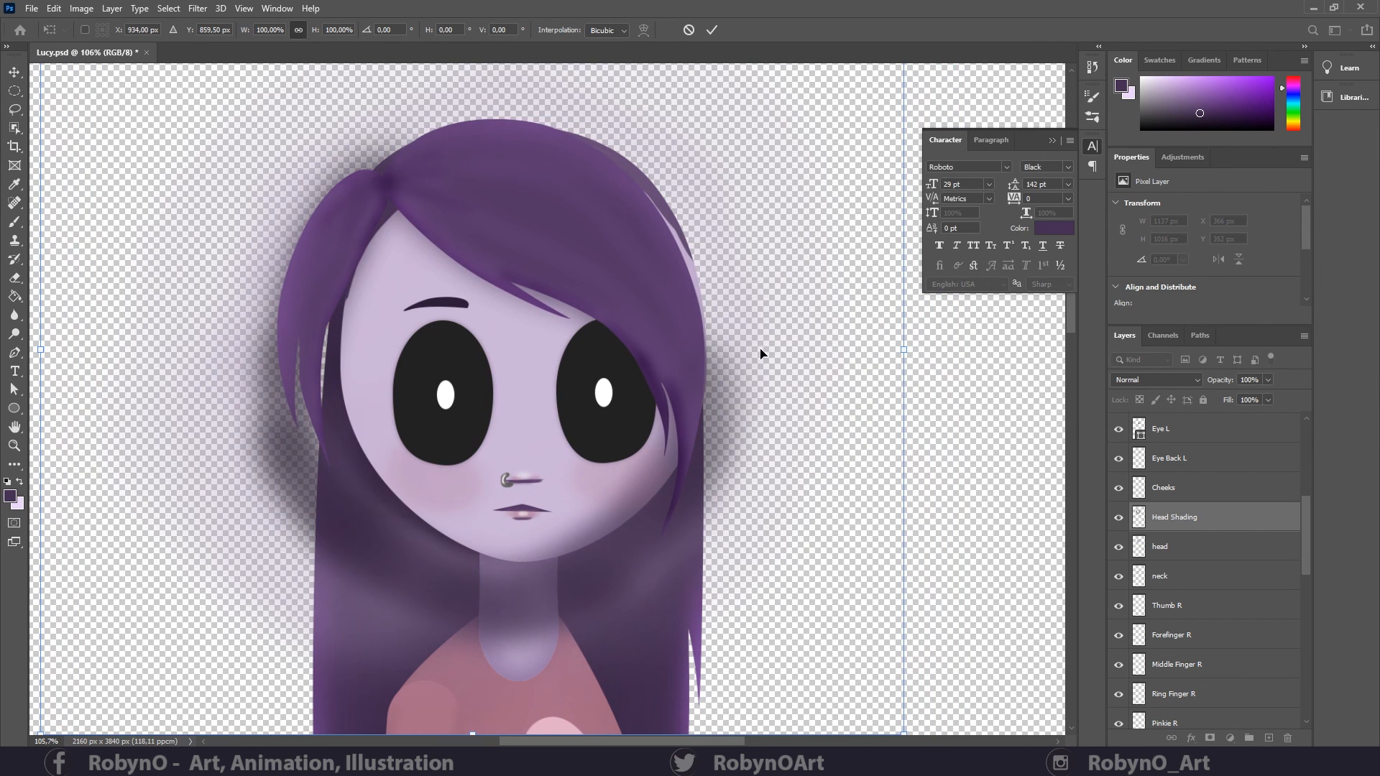
pyautogui.press('Return')
pyautogui.press('b')
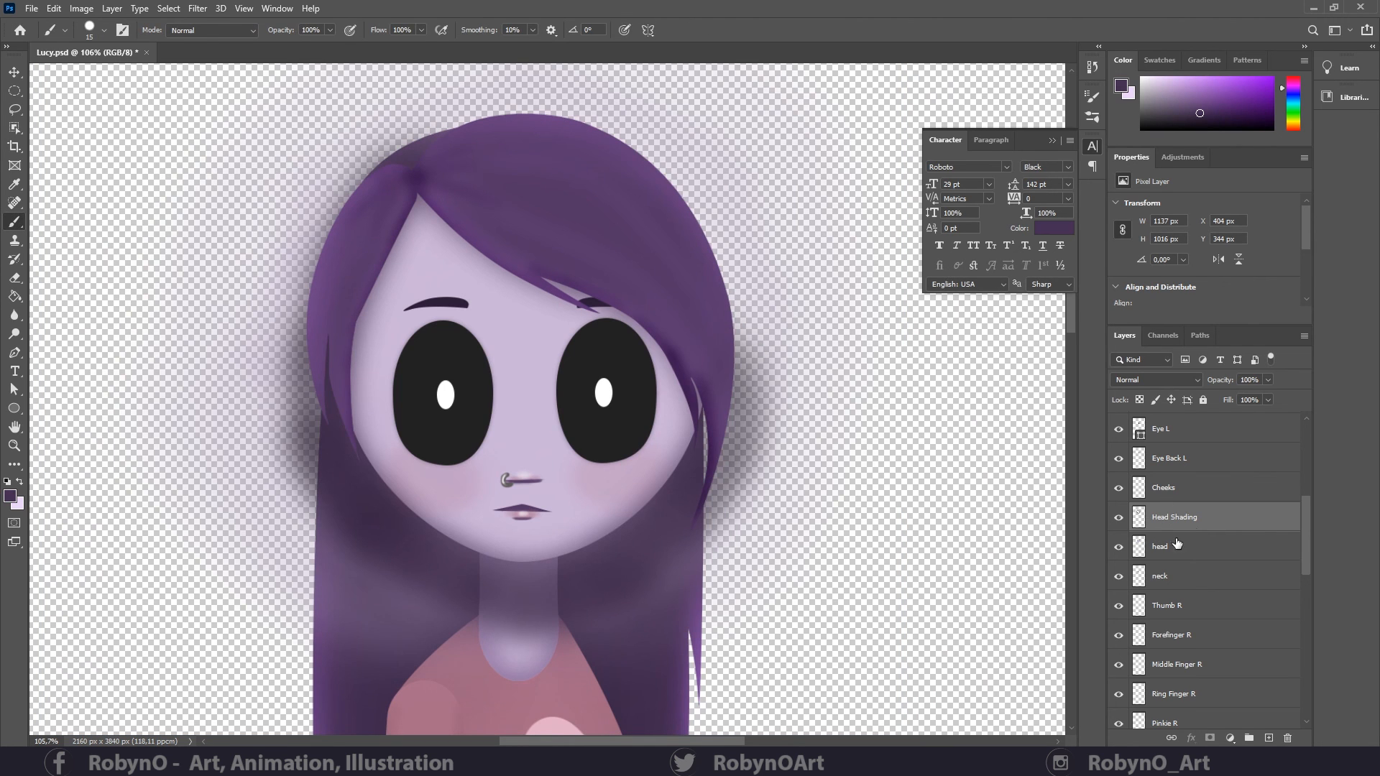
# - Hide Hair Front, load the head layer's outline, extend the dark purple band down beside the right-hand eye, undo the last stroke and deselect
pyautogui.scroll(5, 1222, 503)
pyautogui.click(1119, 500)
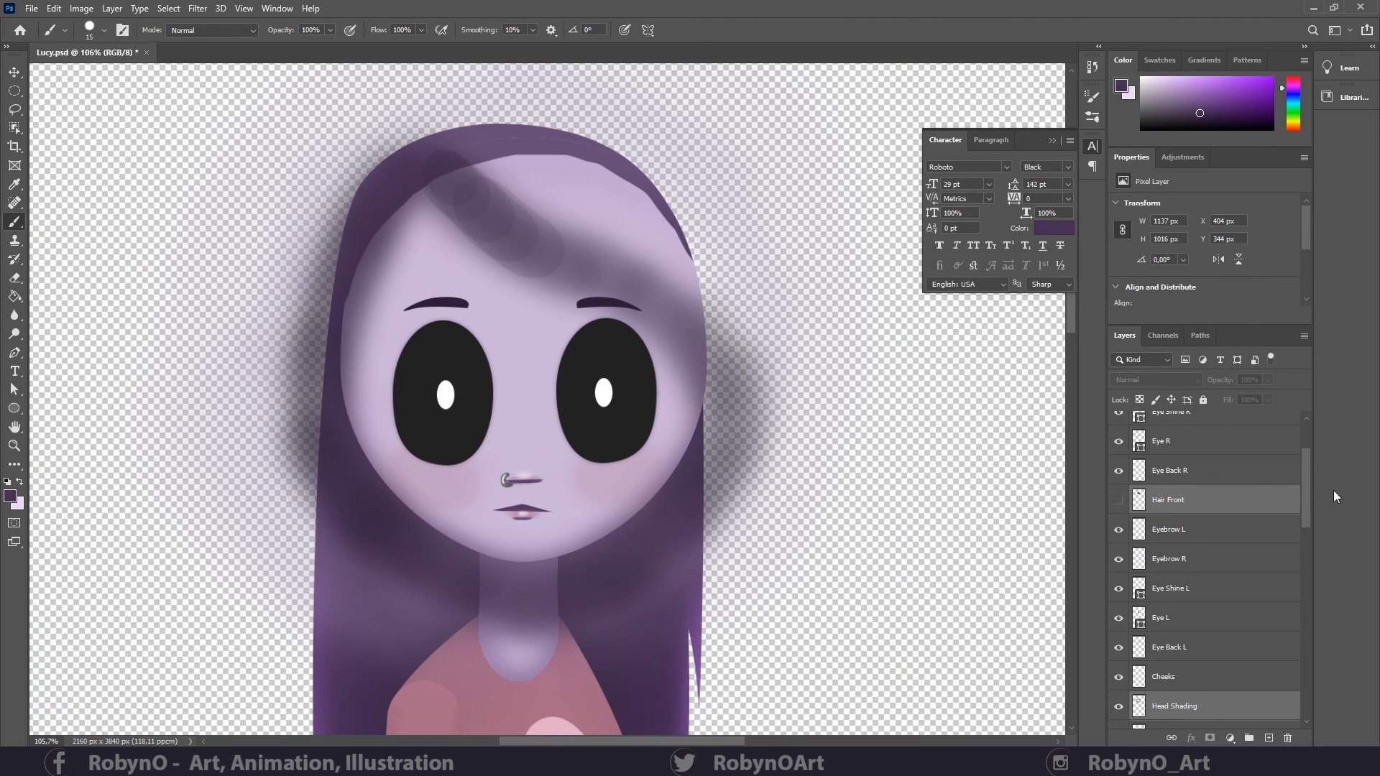
pyautogui.scroll(-3, 1300, 503)
pyautogui.click(1140, 583)
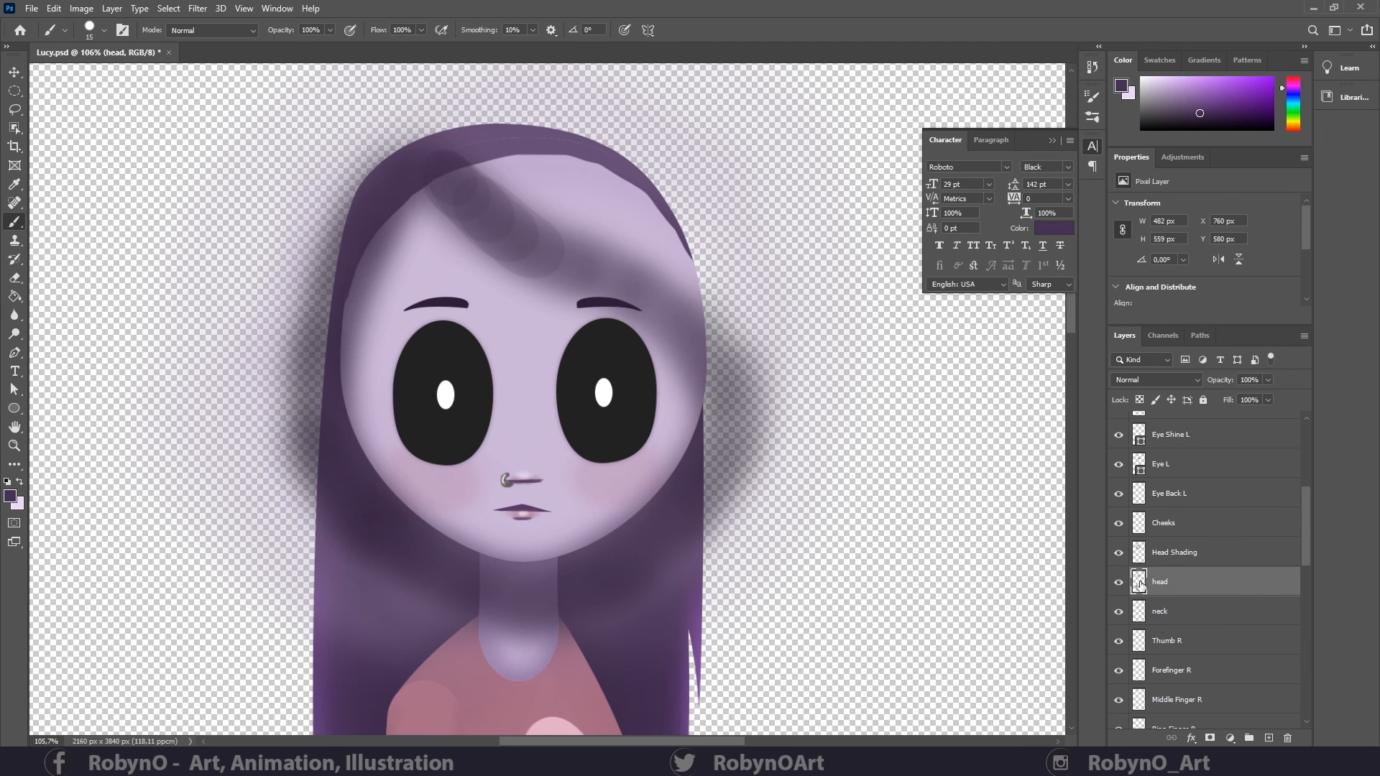
pyautogui.keyDown('ctrl'); pyautogui.click(1140, 583); pyautogui.keyUp('ctrl')
pyautogui.press(']')
pyautogui.press(']')
pyautogui.moveTo(550, 138)
pyautogui.mouseDown()
pyautogui.moveTo(616, 163)
pyautogui.moveTo(704, 281)
pyautogui.mouseUp()
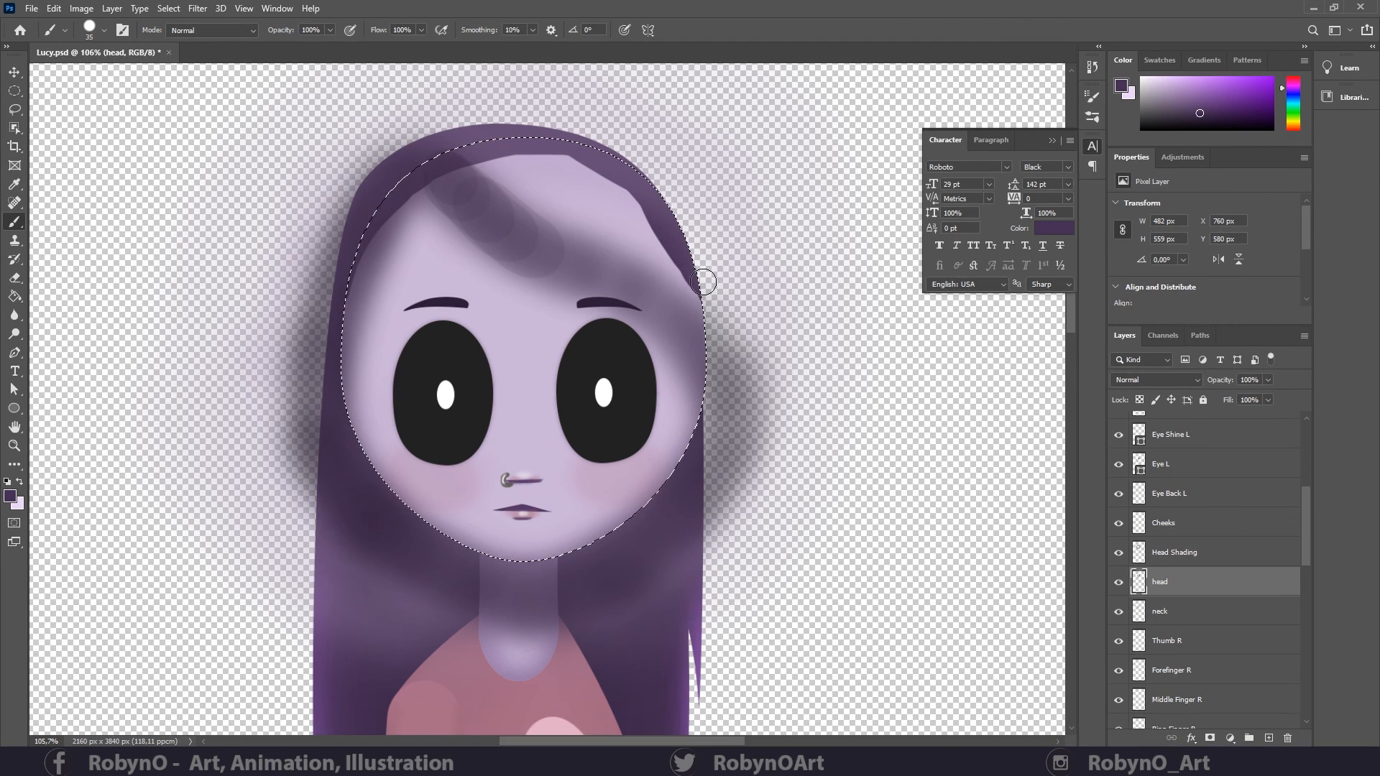
pyautogui.hotkey('ctrl', 'z')
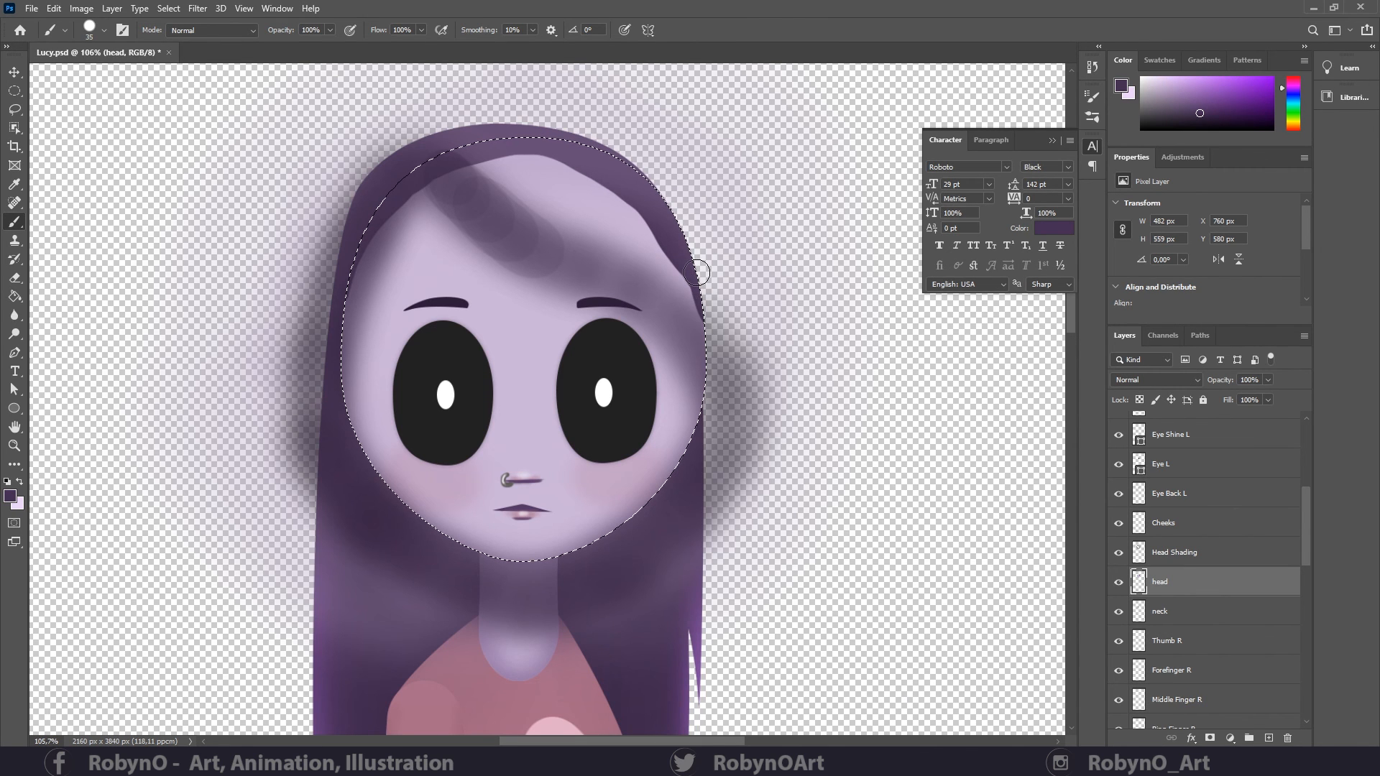
pyautogui.hotkey('ctrl', 'd')
# - Show Hair Front again and move it together with Head Shading to X 1015 px, Y 859.5 px
pyautogui.click(1179, 555)
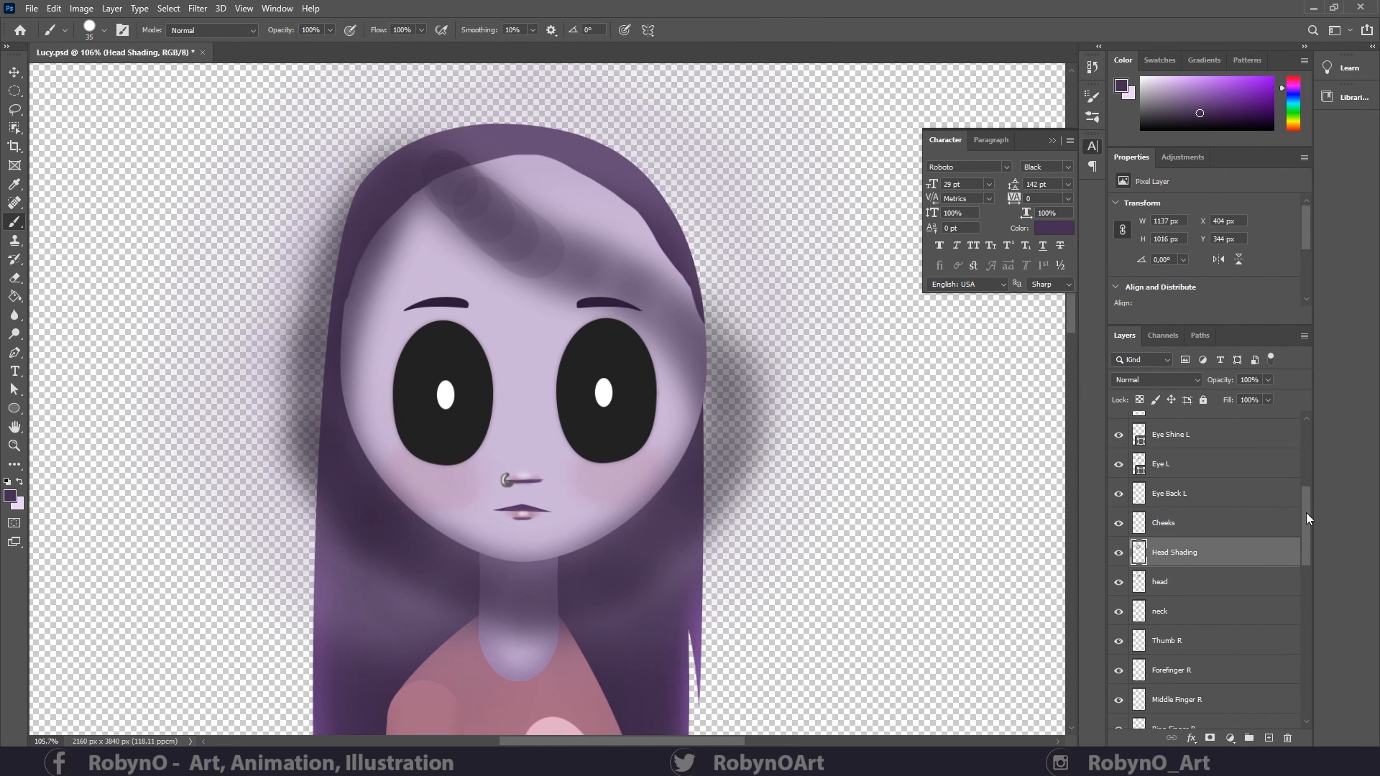
pyautogui.moveTo(1306, 512); pyautogui.dragTo(1318, 463)
pyautogui.click(1191, 546)
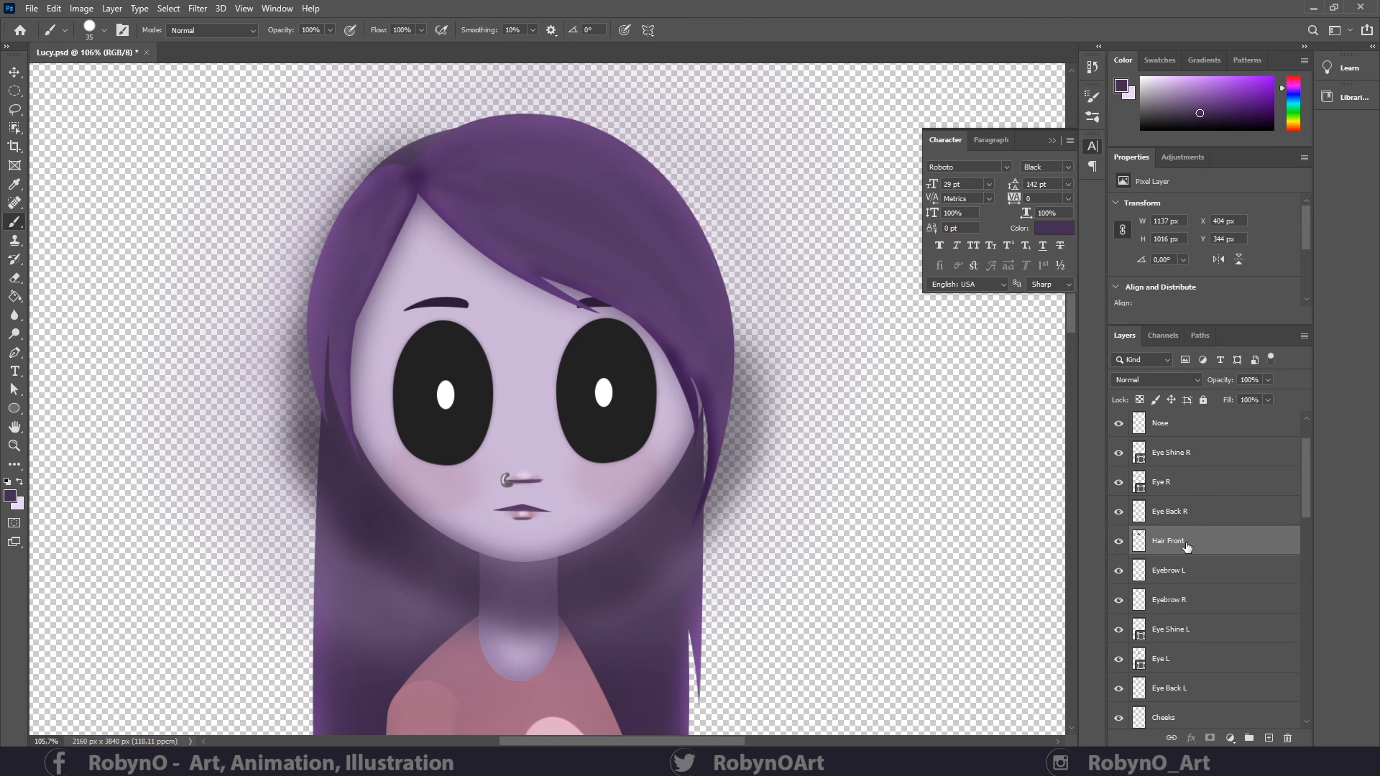
pyautogui.hotkey('ctrl', 't')
pyautogui.moveTo(663, 270); pyautogui.dragTo(697, 274)
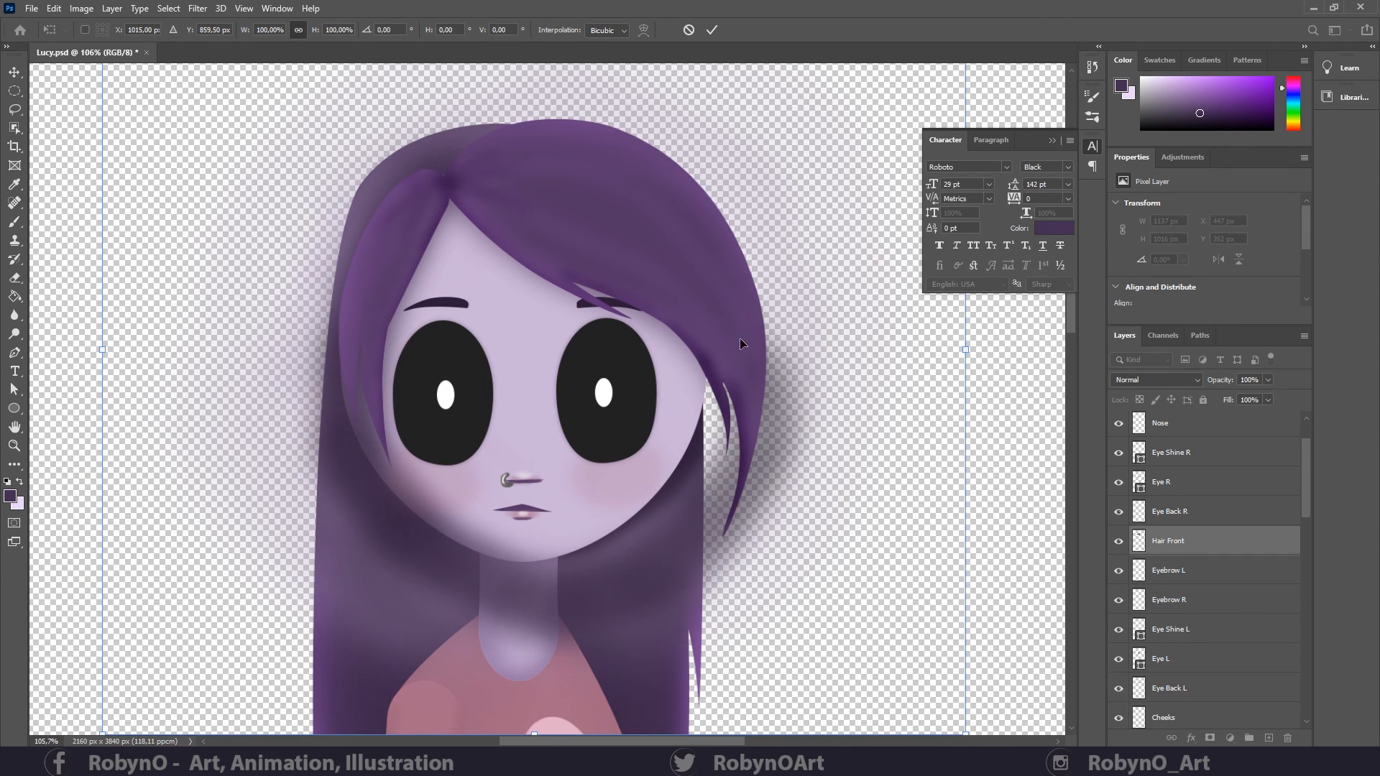
pyautogui.press('Return')
pyautogui.scroll(-3, 1212, 615)
pyautogui.click(1179, 671)
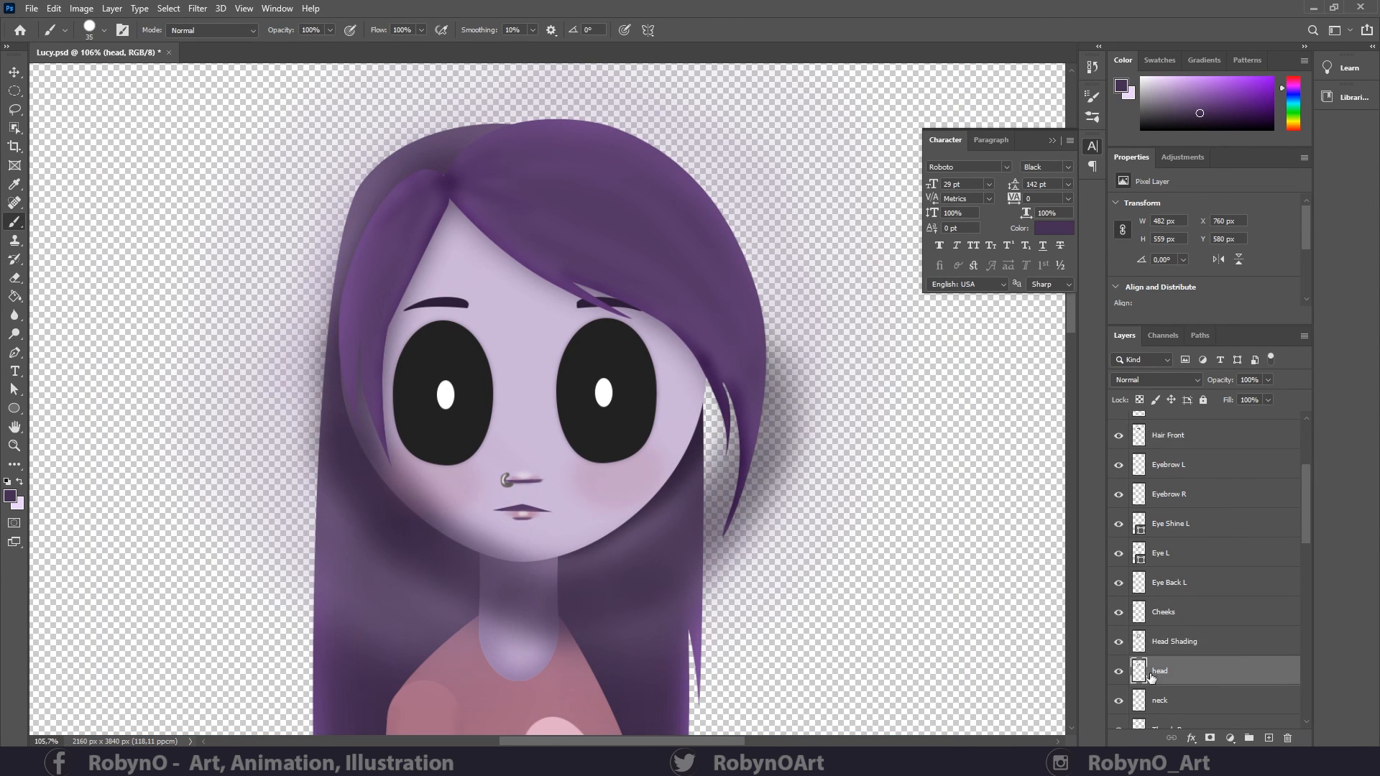
pyautogui.keyDown('ctrl'); pyautogui.click(1138, 671); pyautogui.keyUp('ctrl')
pyautogui.hotkey('ctrl', 'd')
# - Move the Head Shading and Hair Front layers together to X 975.5 px, Y 859.5 px with Free Transform
pyautogui.click(1213, 644)
pyautogui.scroll(3, 1283, 513)
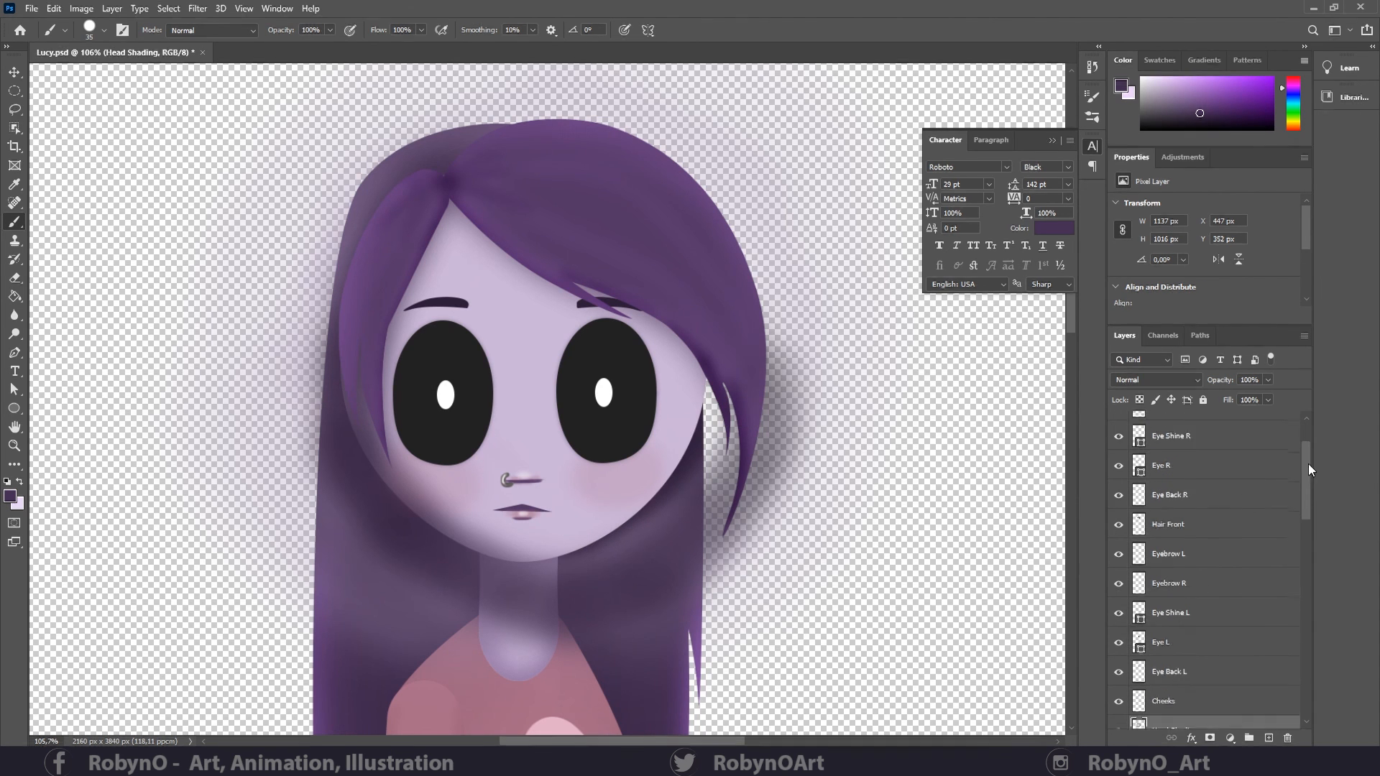
pyautogui.keyDown('ctrl'); pyautogui.click(1174, 557); pyautogui.keyUp('ctrl')
pyautogui.hotkey('ctrl', 't')
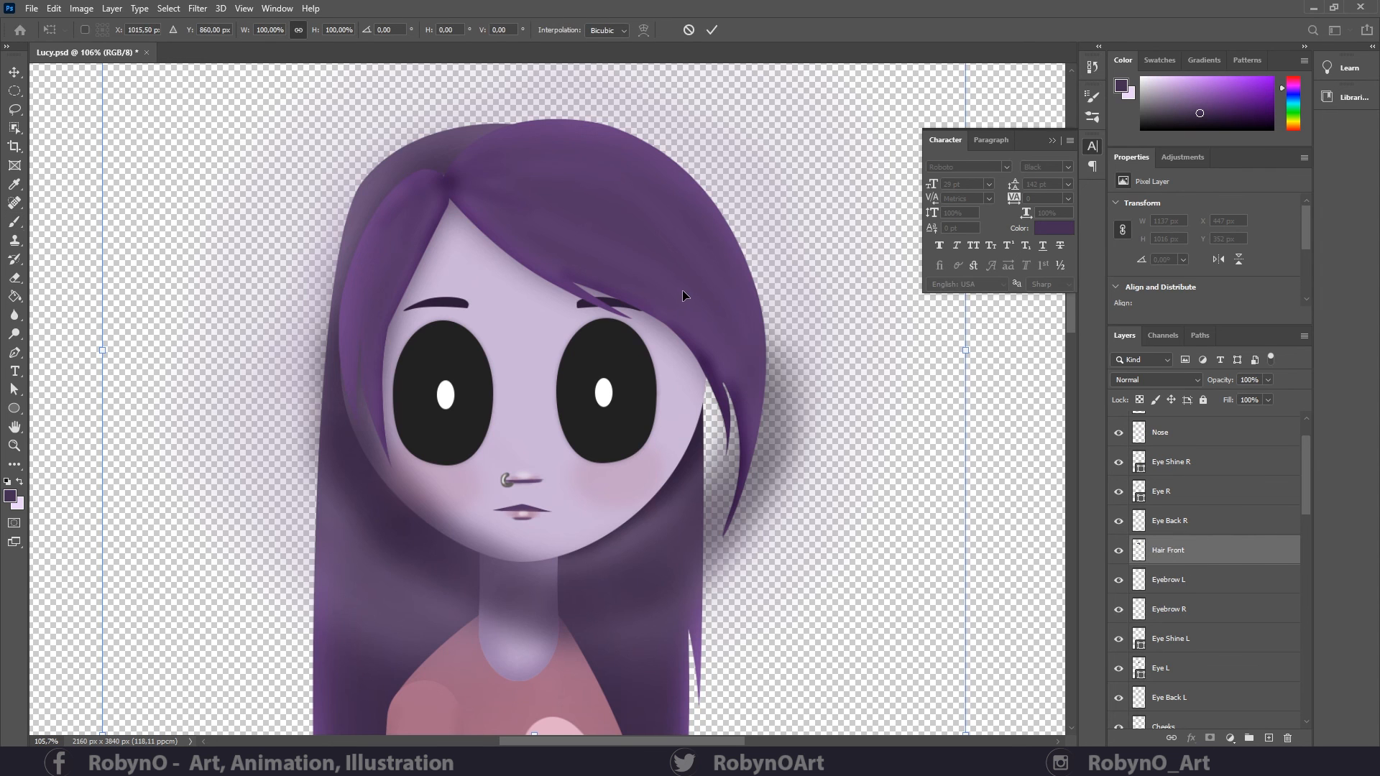
pyautogui.moveTo(684, 290); pyautogui.dragTo(655, 290)
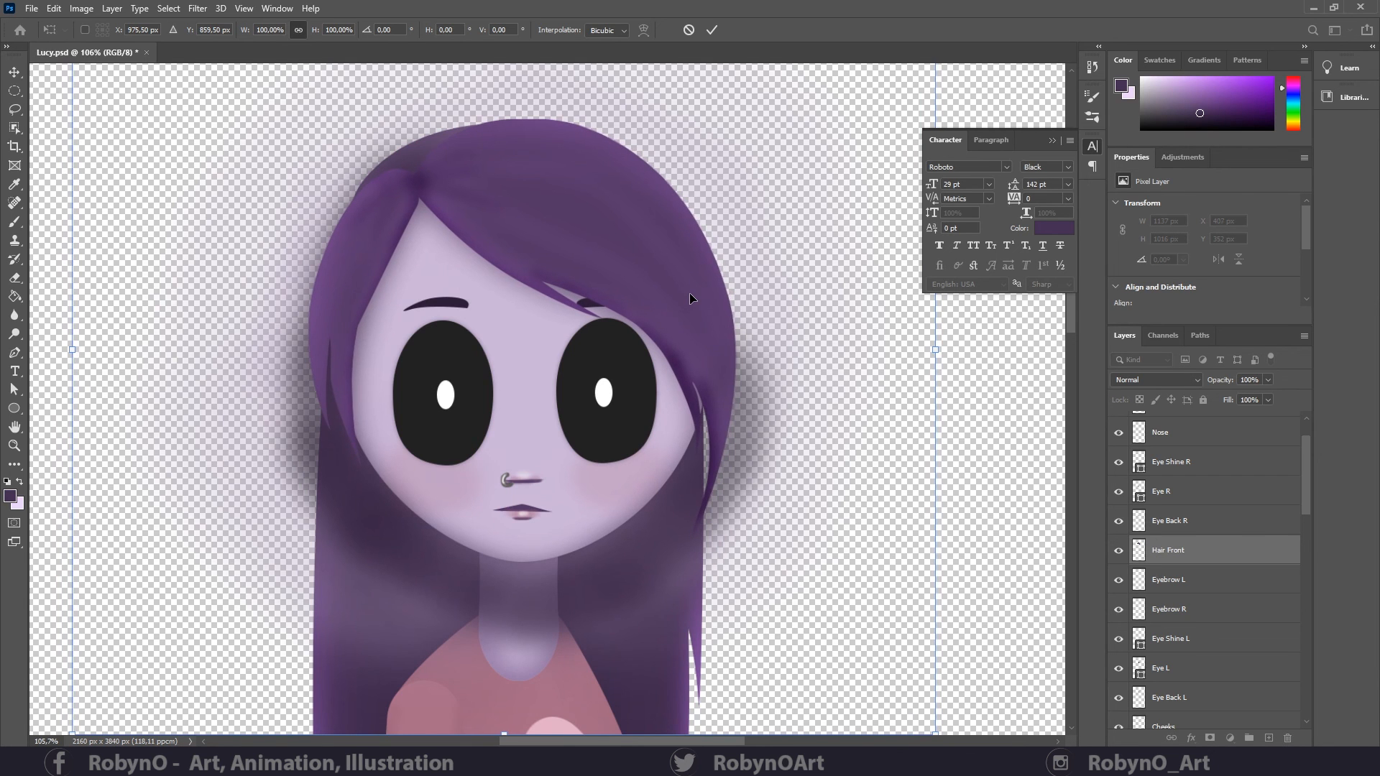
pyautogui.press('Return')
pyautogui.press('b')
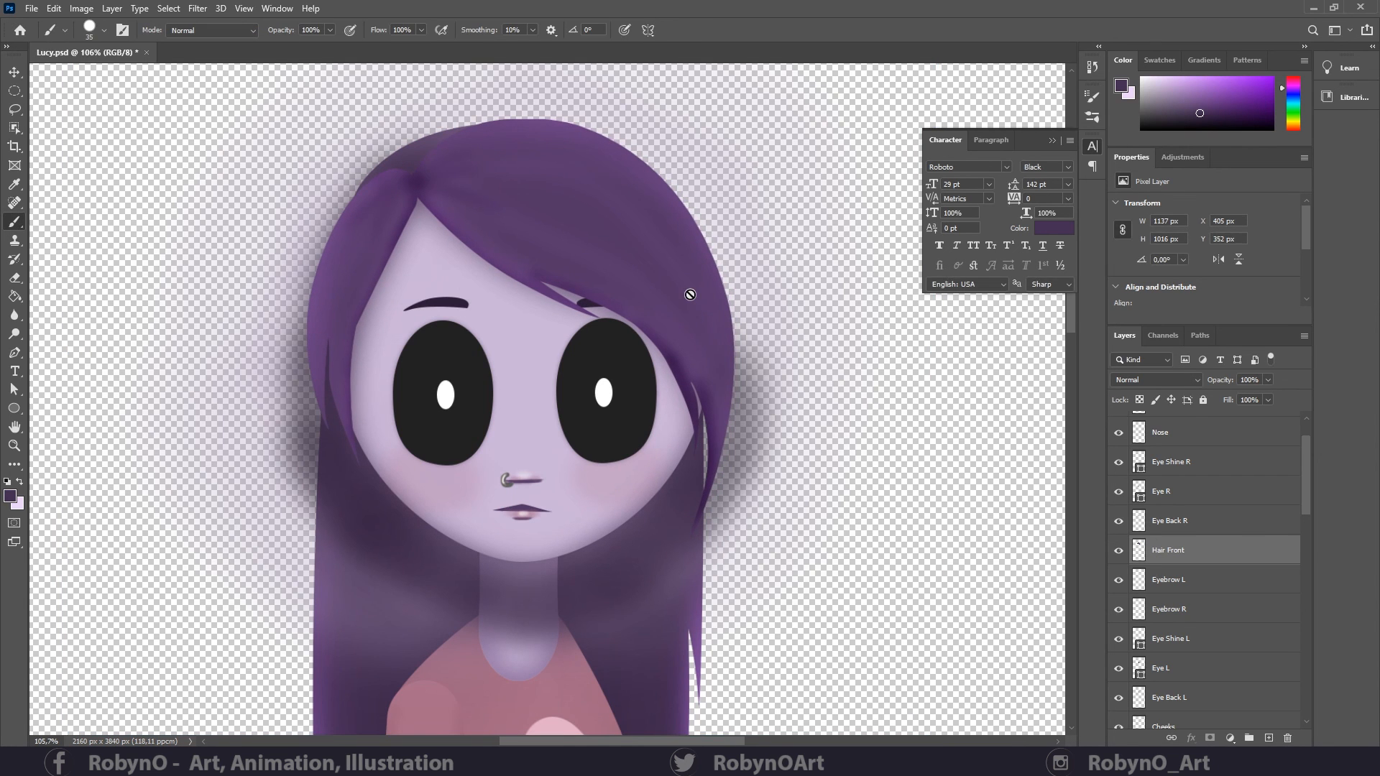
# - Bring the whole character into view and save the document
pyautogui.click(14, 445)
pyautogui.moveTo(562, 327); pyautogui.dragTo(460, 324)
pyautogui.moveTo(568, 359); pyautogui.dragTo(559, 253)
pyautogui.hotkey('ctrl', 's')
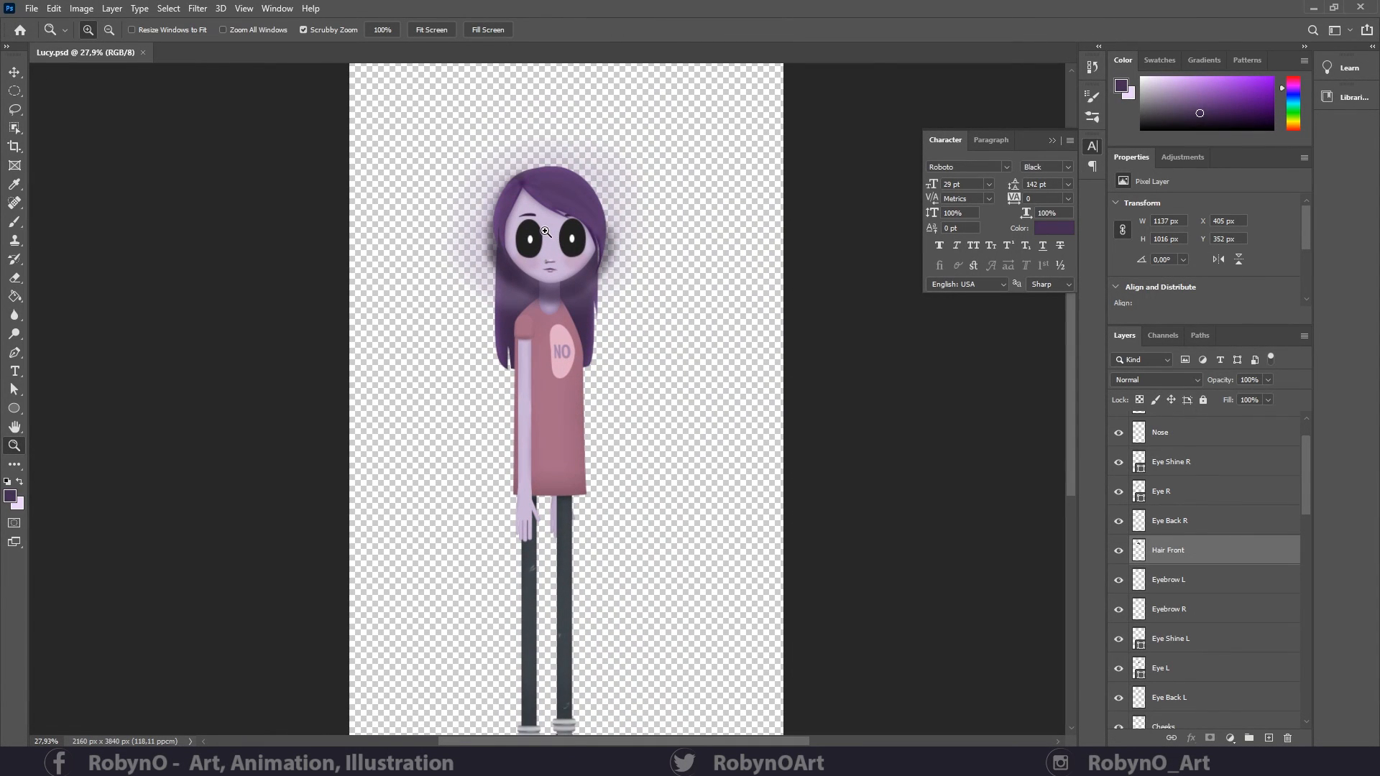